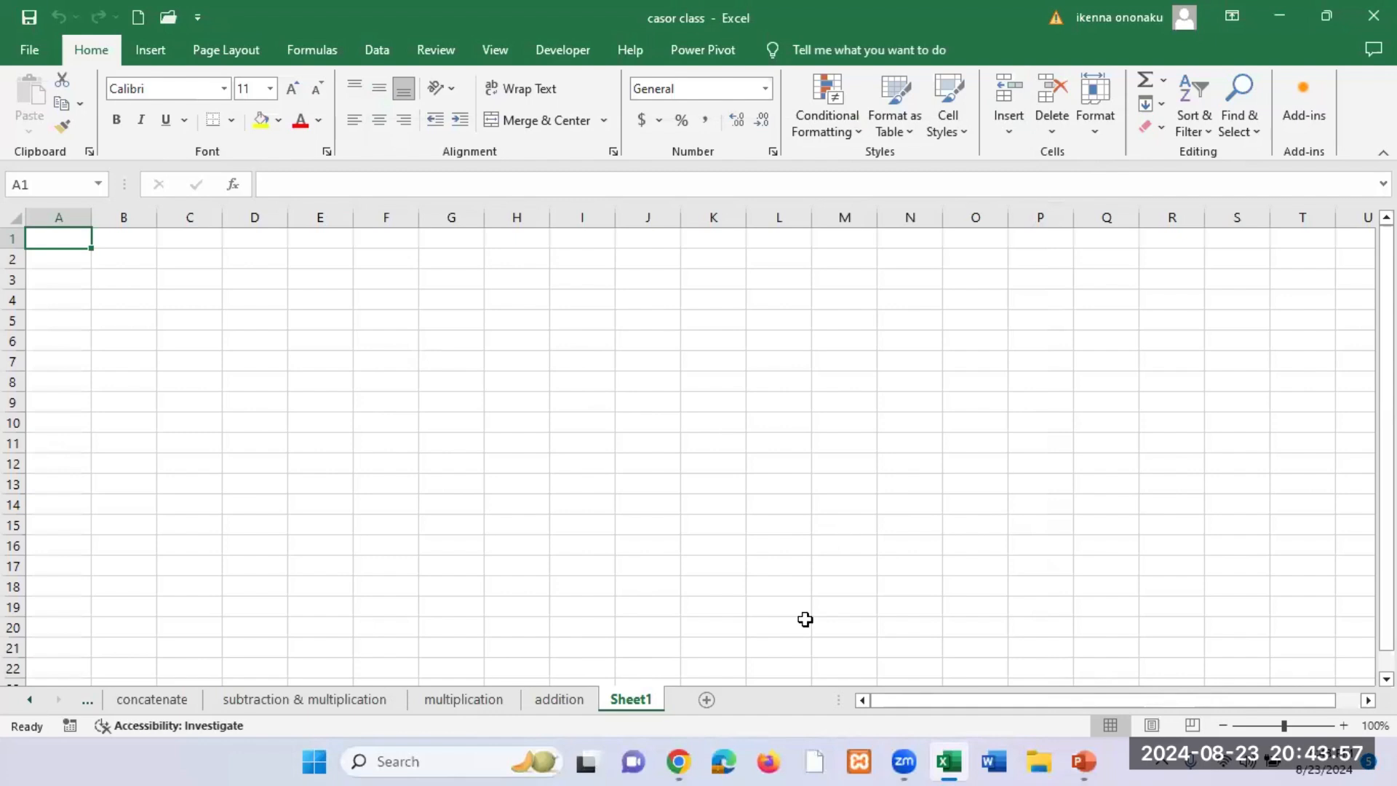
# Step: Enter the addition formula =3+7 in cell A1 of Sheet1
pyautogui.press('super+t')
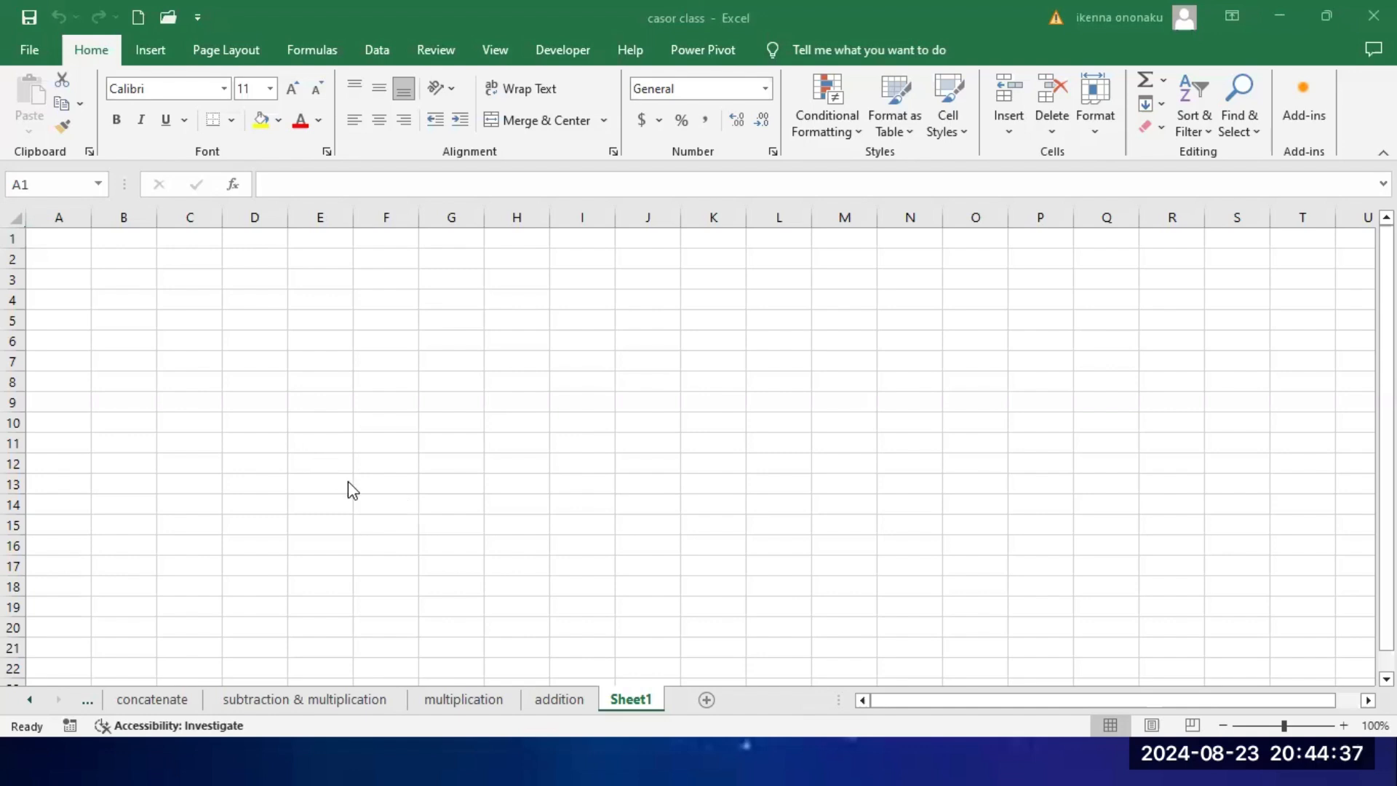
pyautogui.scroll(10, 350, 470)
pyautogui.scroll(1, 351, 480)
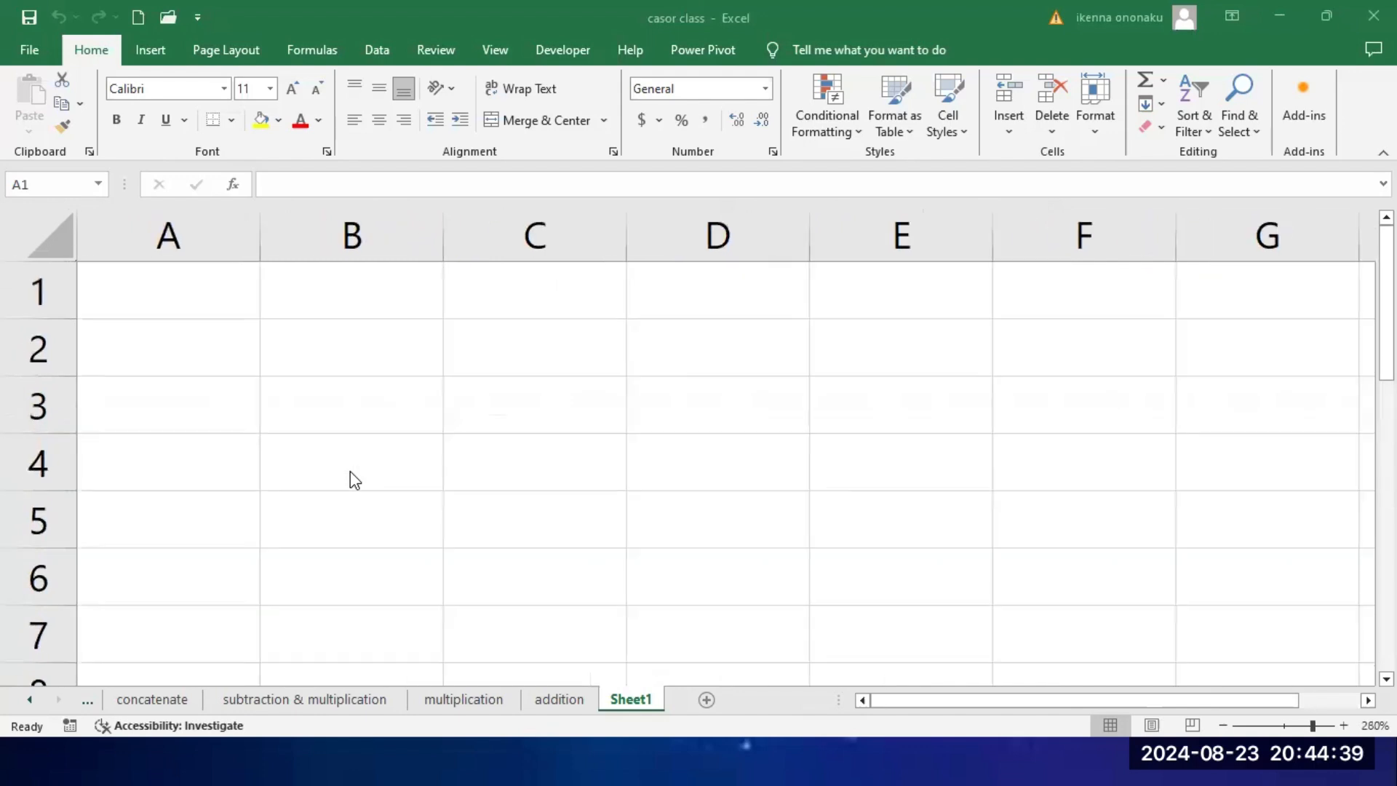
pyautogui.click(220, 289)
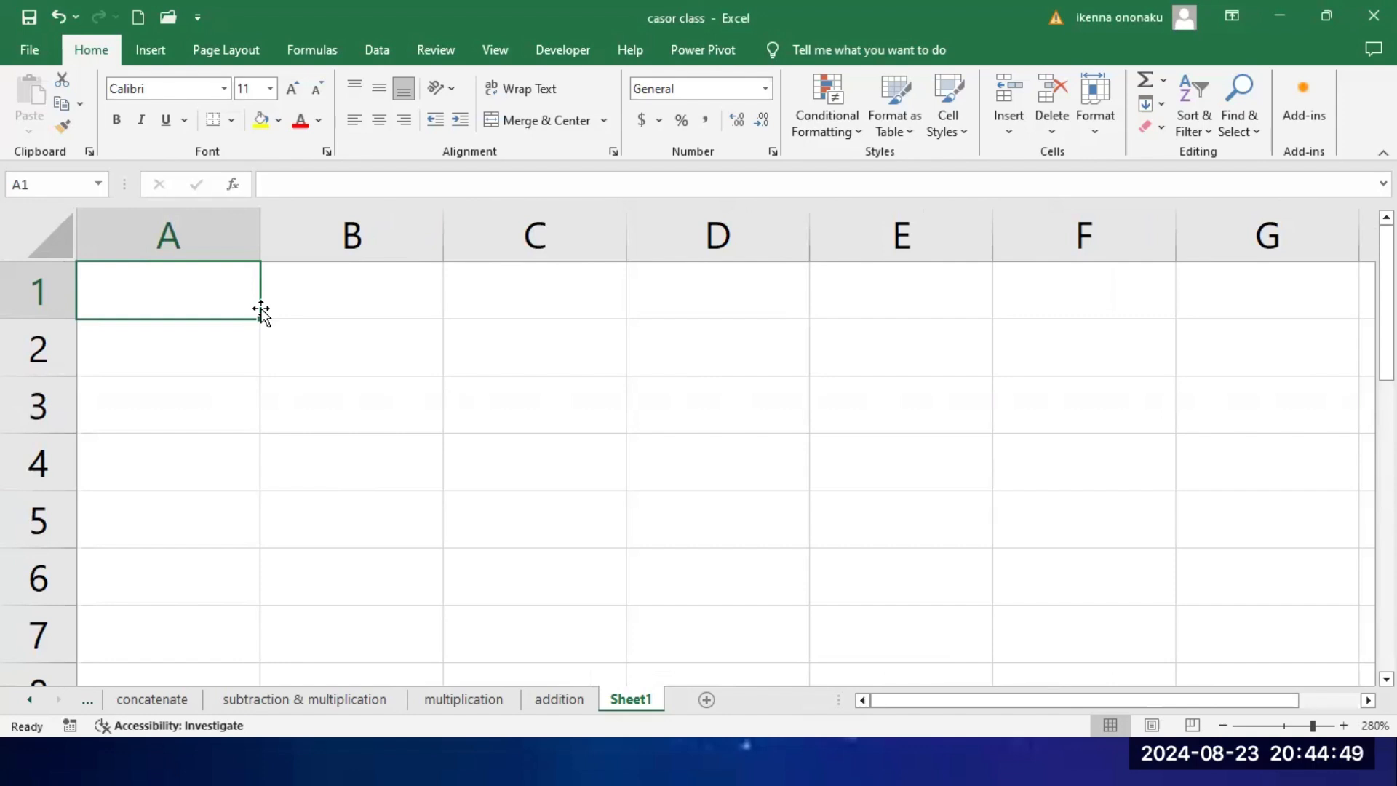
pyautogui.write('=')
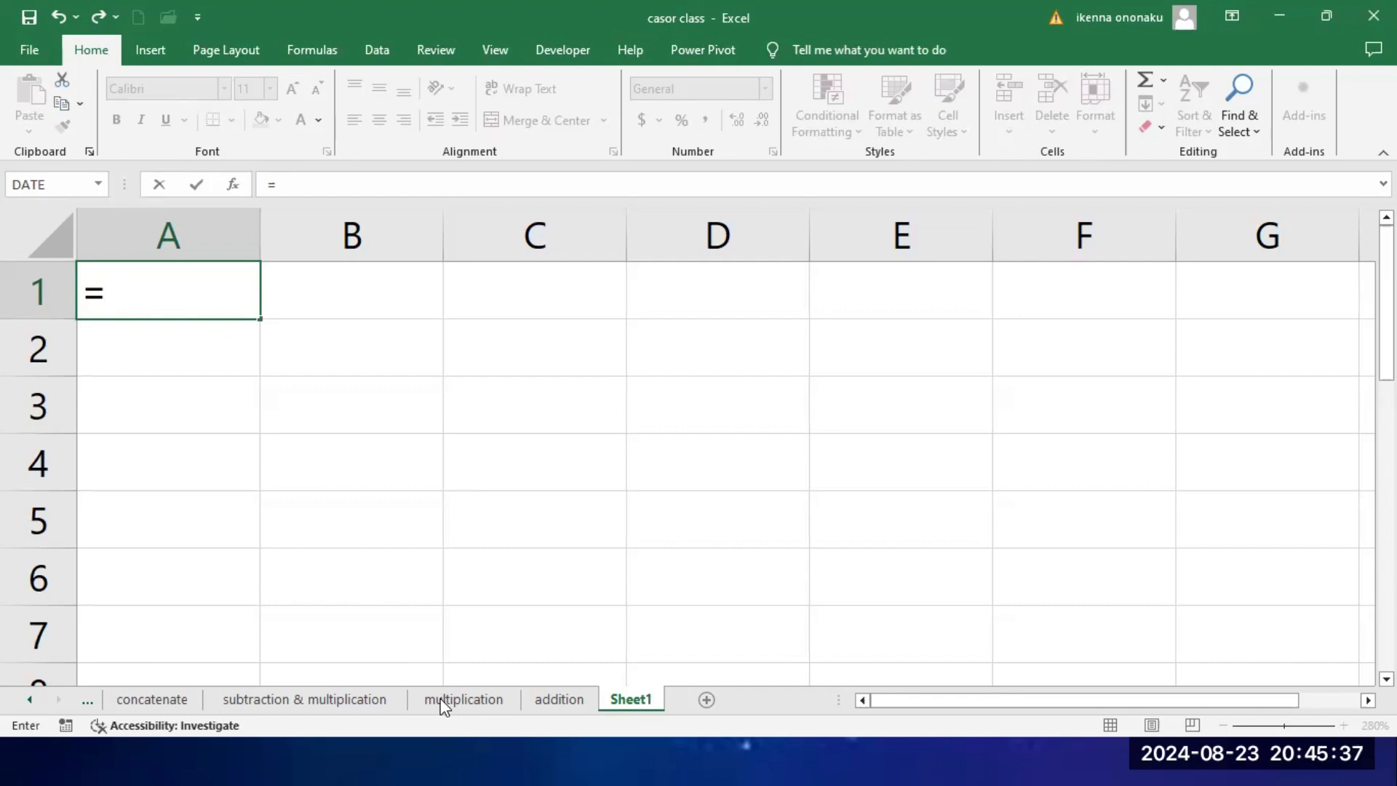
pyautogui.click(329, 402)
pyautogui.write('3+7')
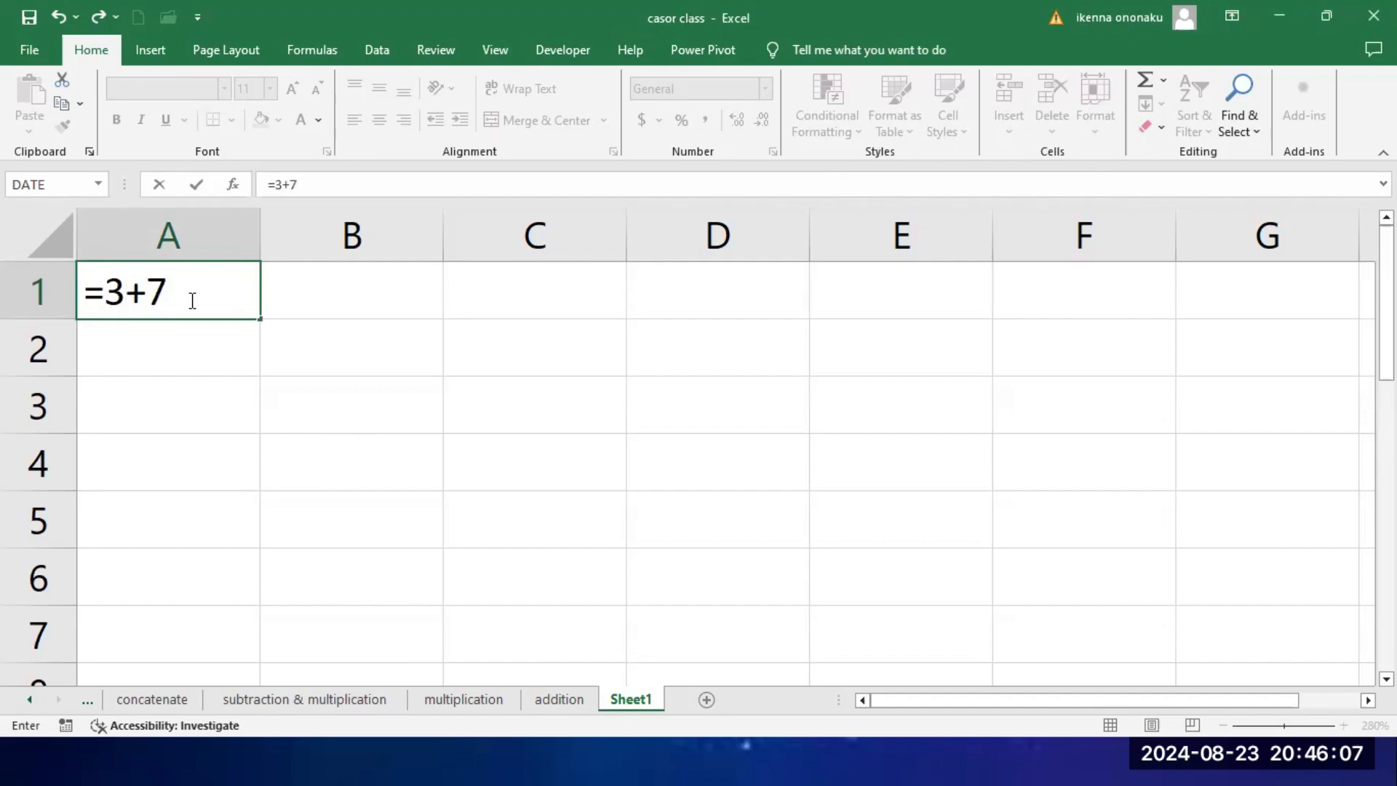
pyautogui.press('Return')
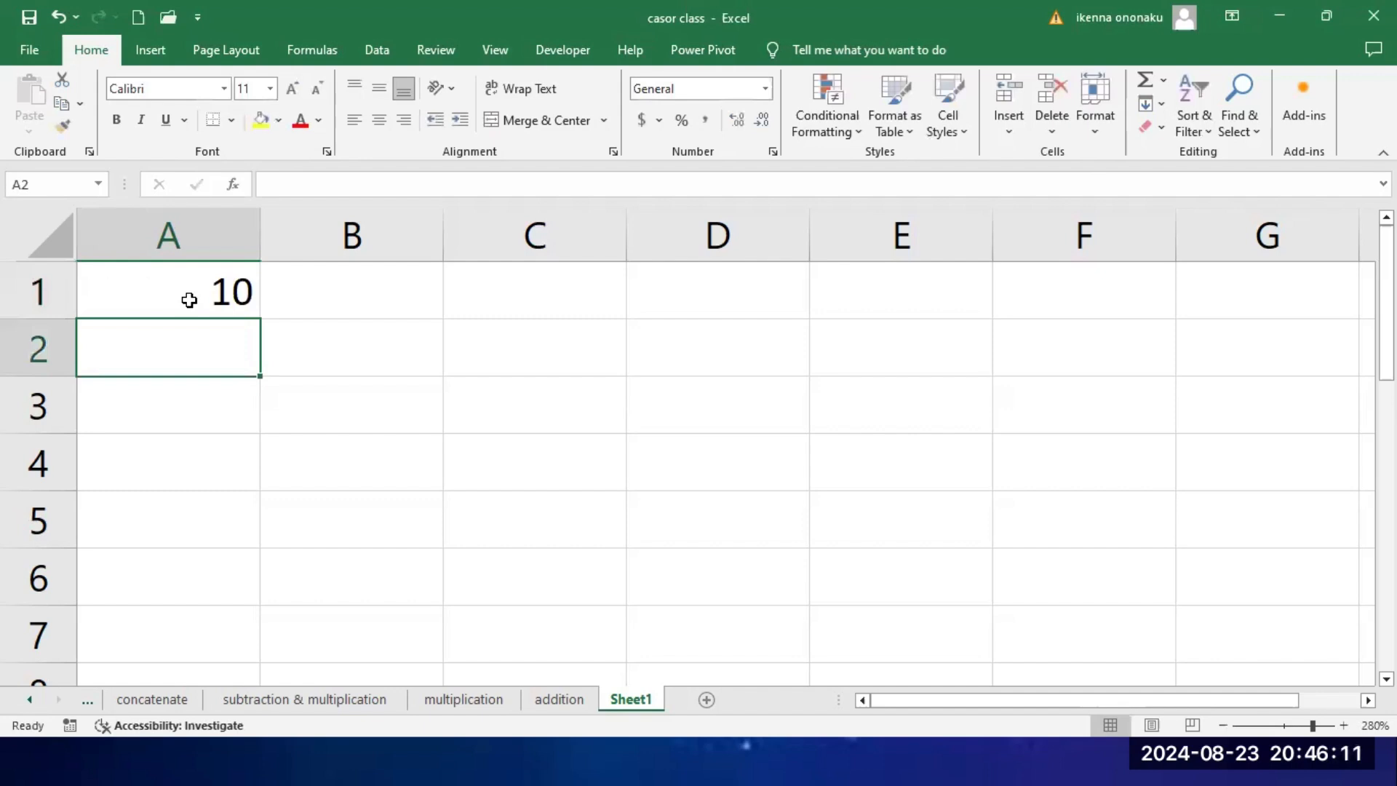
# Step: Replace the content of cell A1 with 12 and enter 34 in cell B1
pyautogui.click(192, 303)
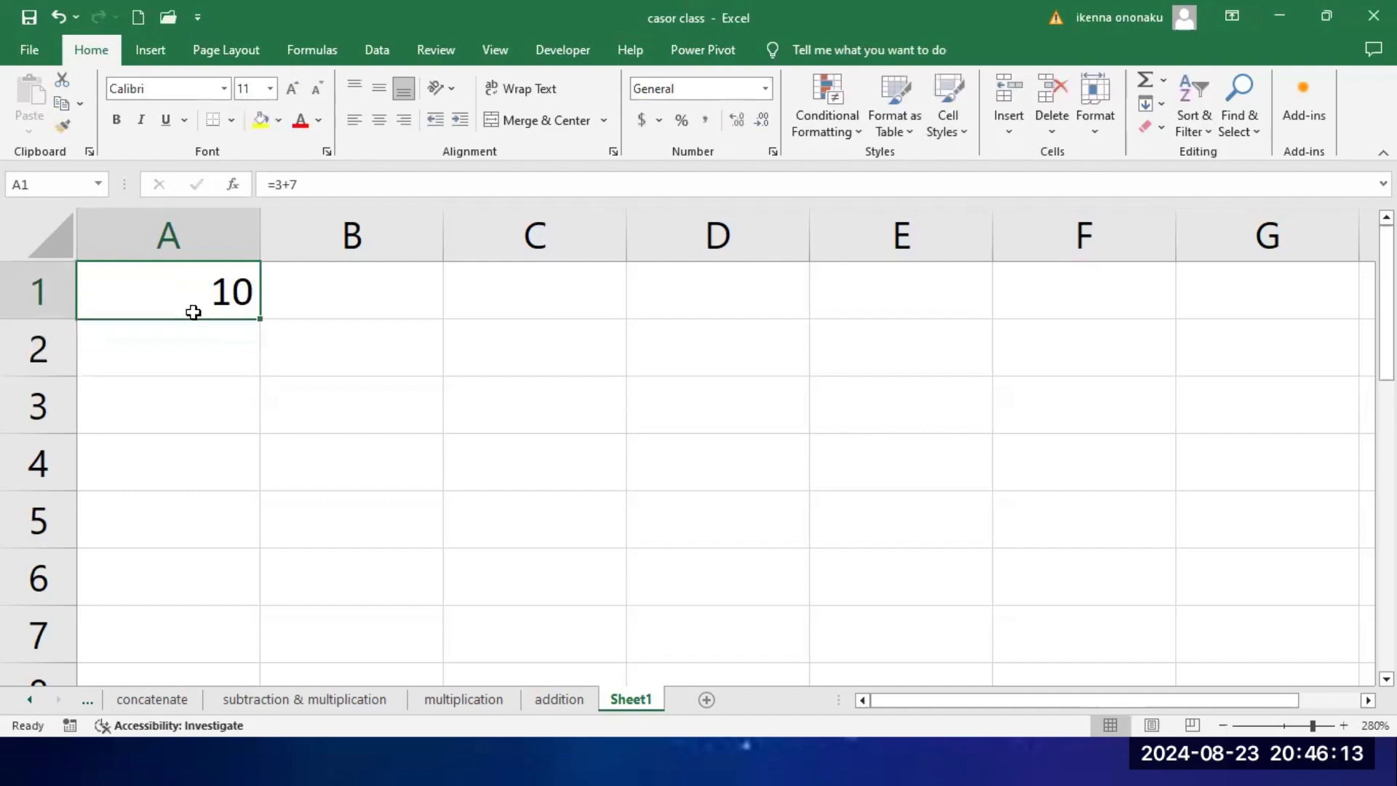
pyautogui.press('Delete')
pyautogui.write('12')
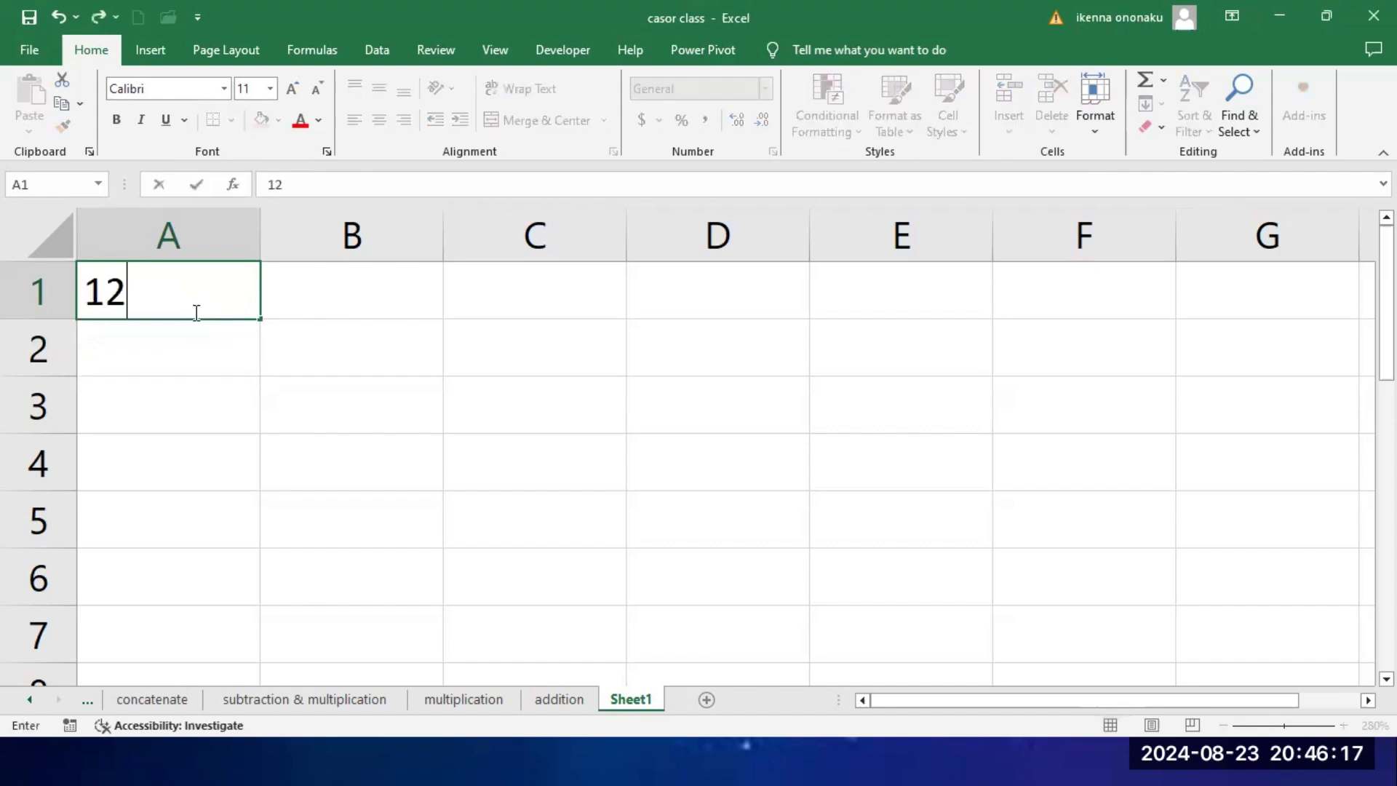
pyautogui.press('Tab')
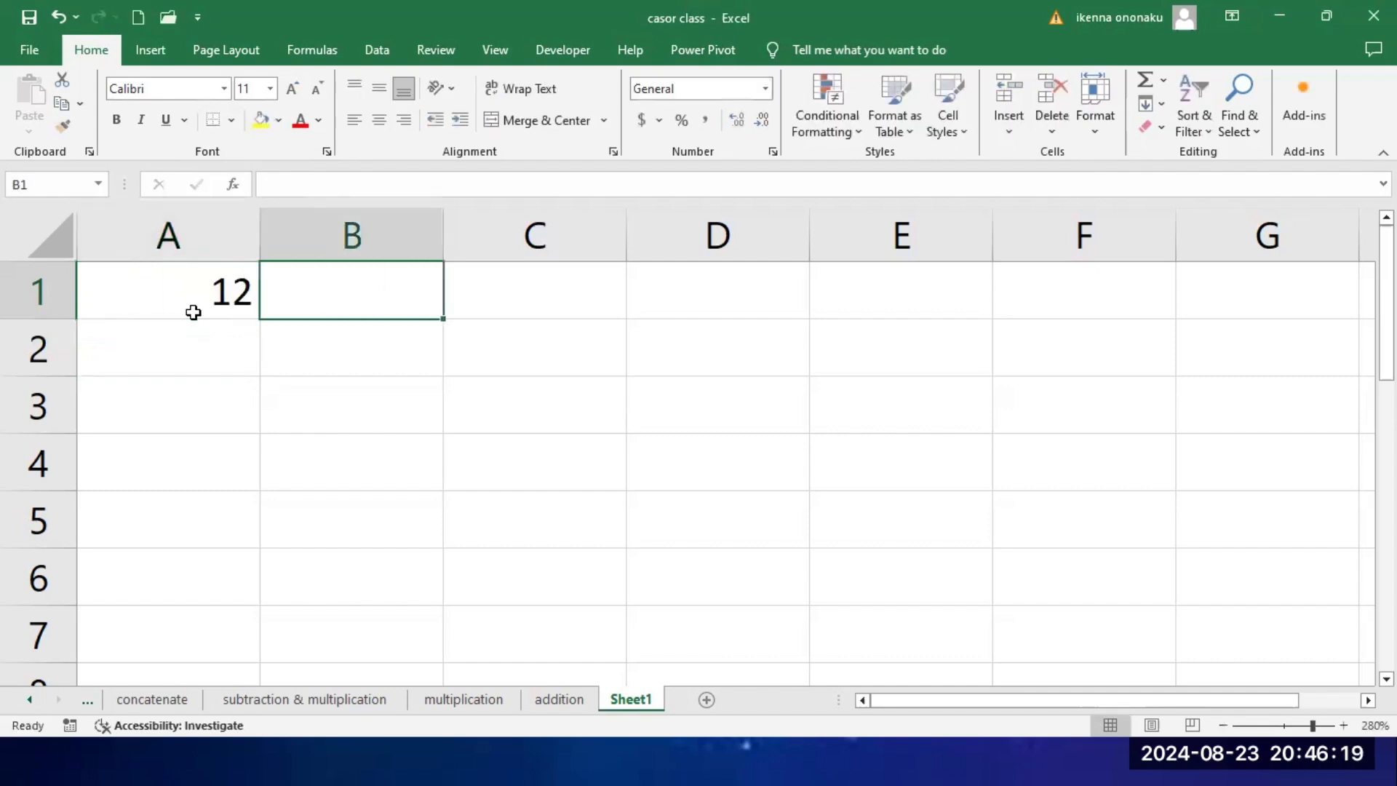
pyautogui.write('34')
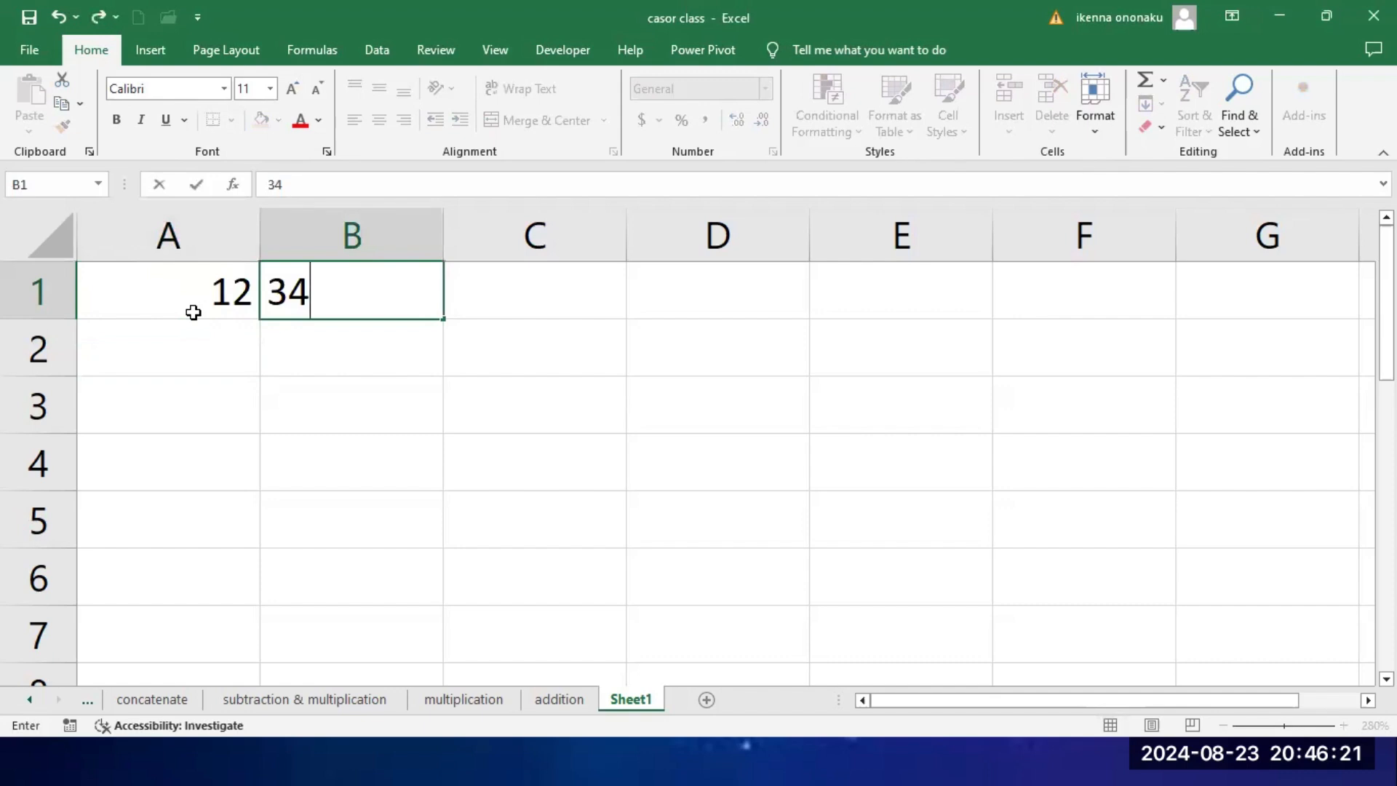
pyautogui.press('Tab')
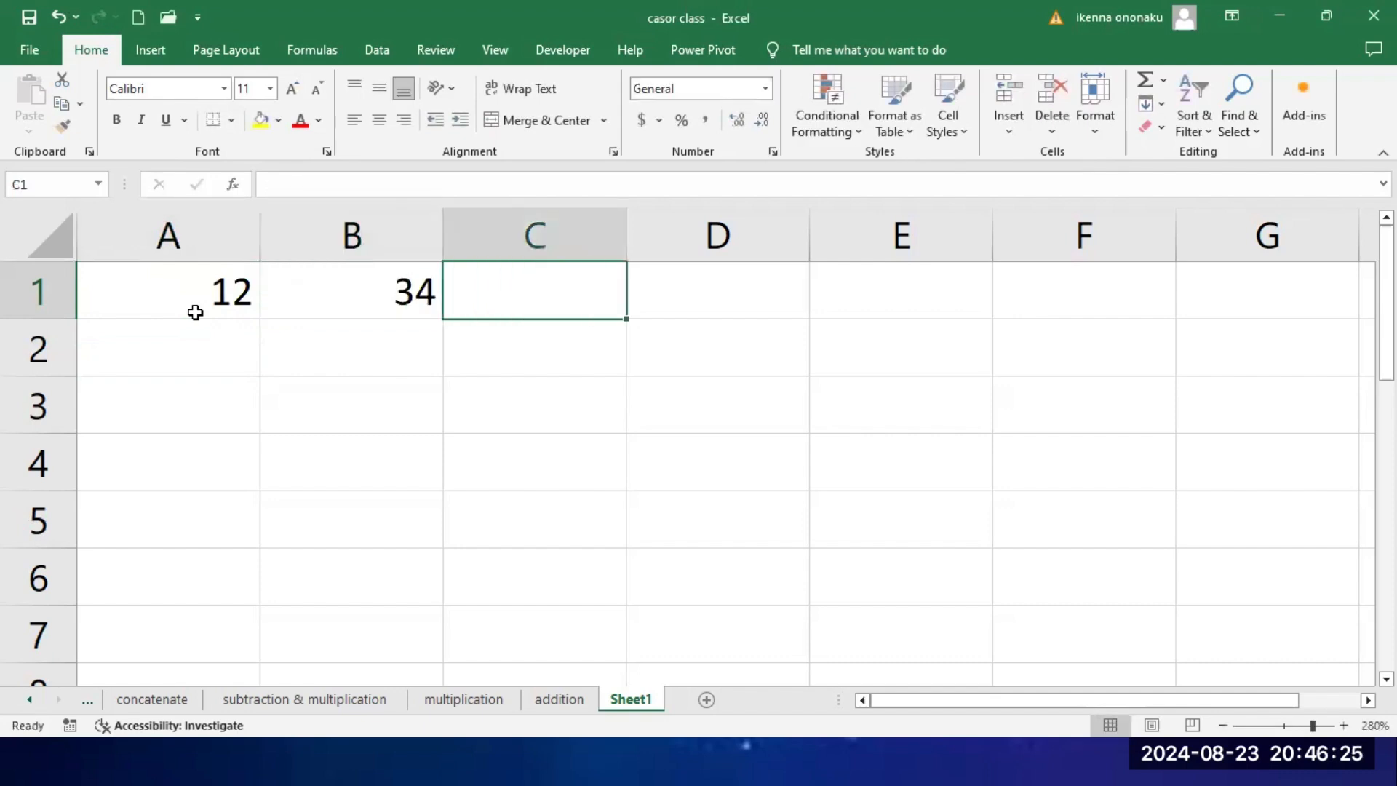
# Step: Add the two numbers as typed constants in cell C1 with the formula =12+34
pyautogui.write('=')
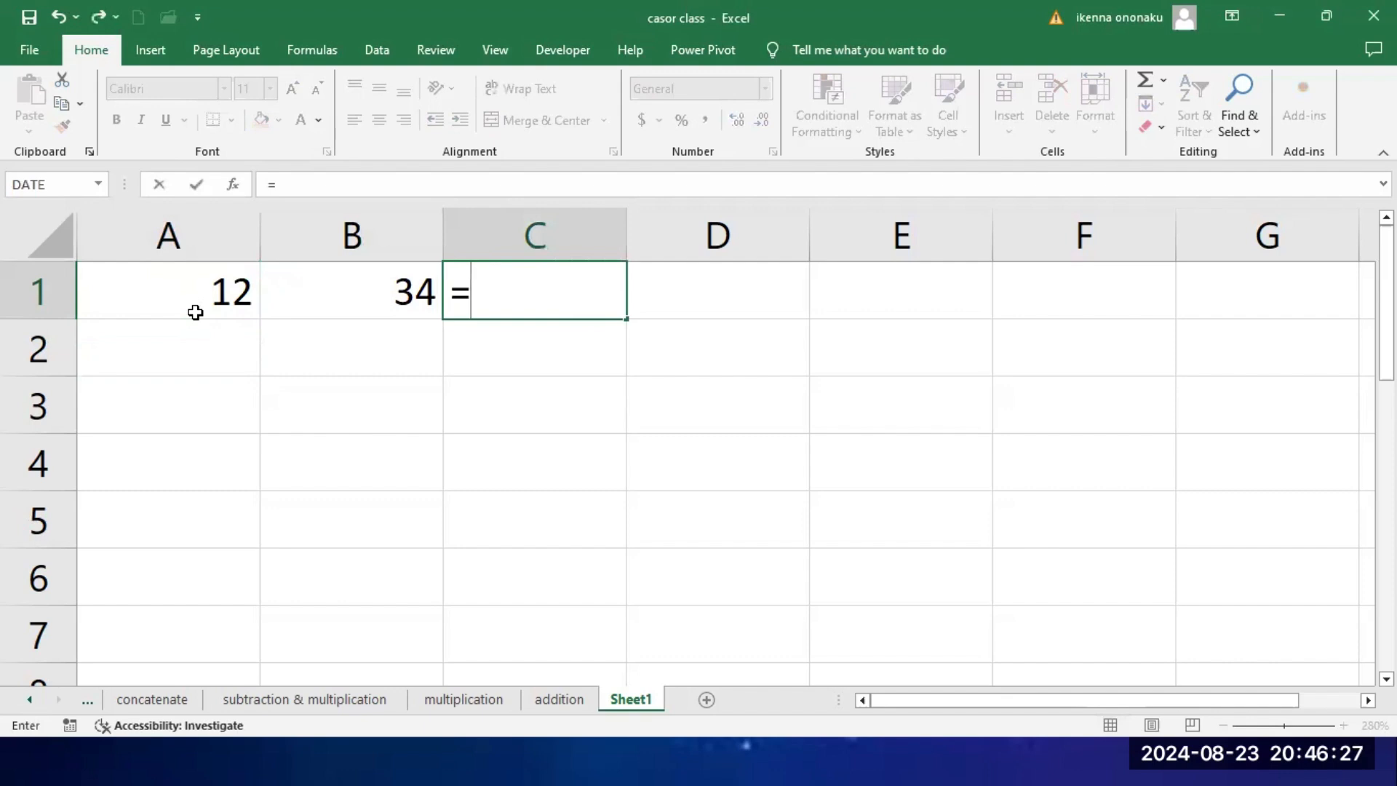
pyautogui.write('12')
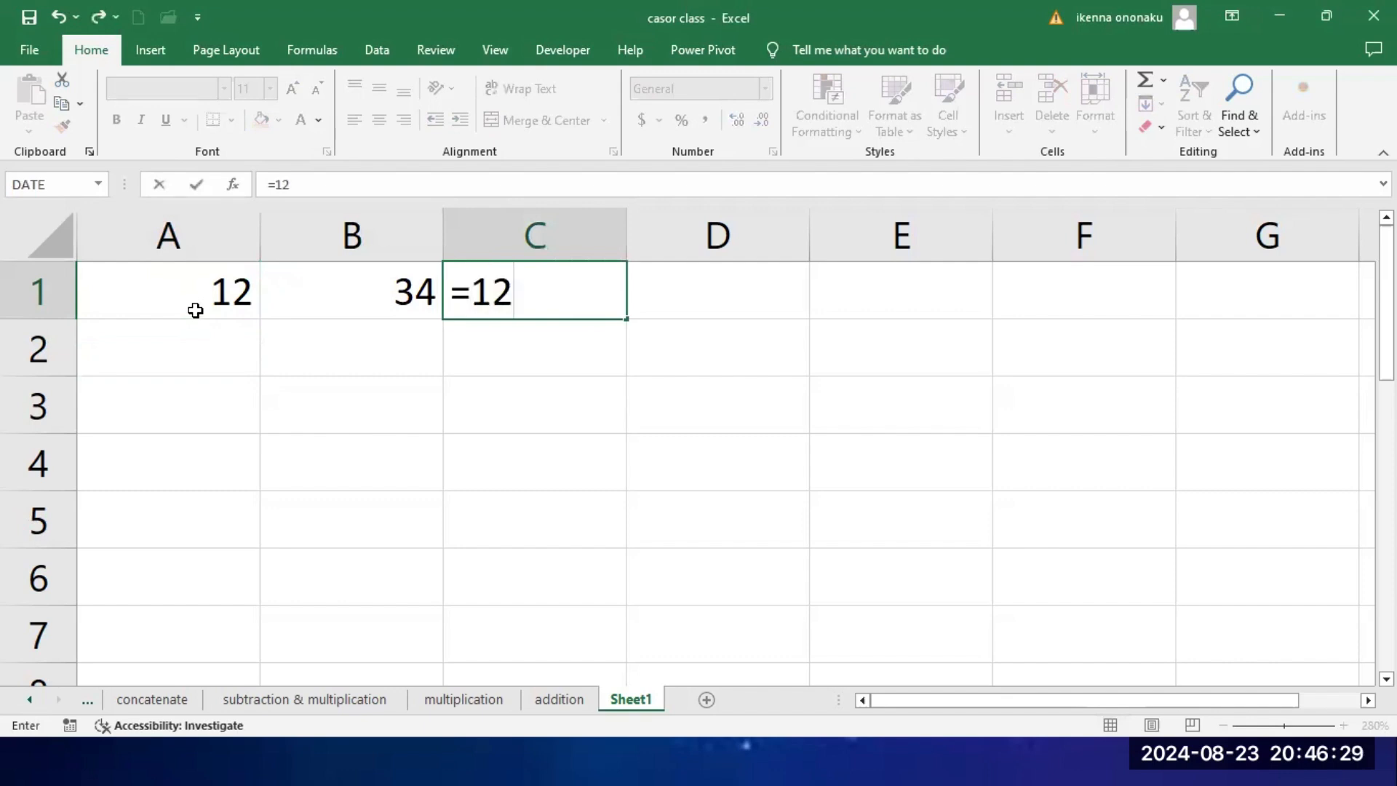
pyautogui.write('+34')
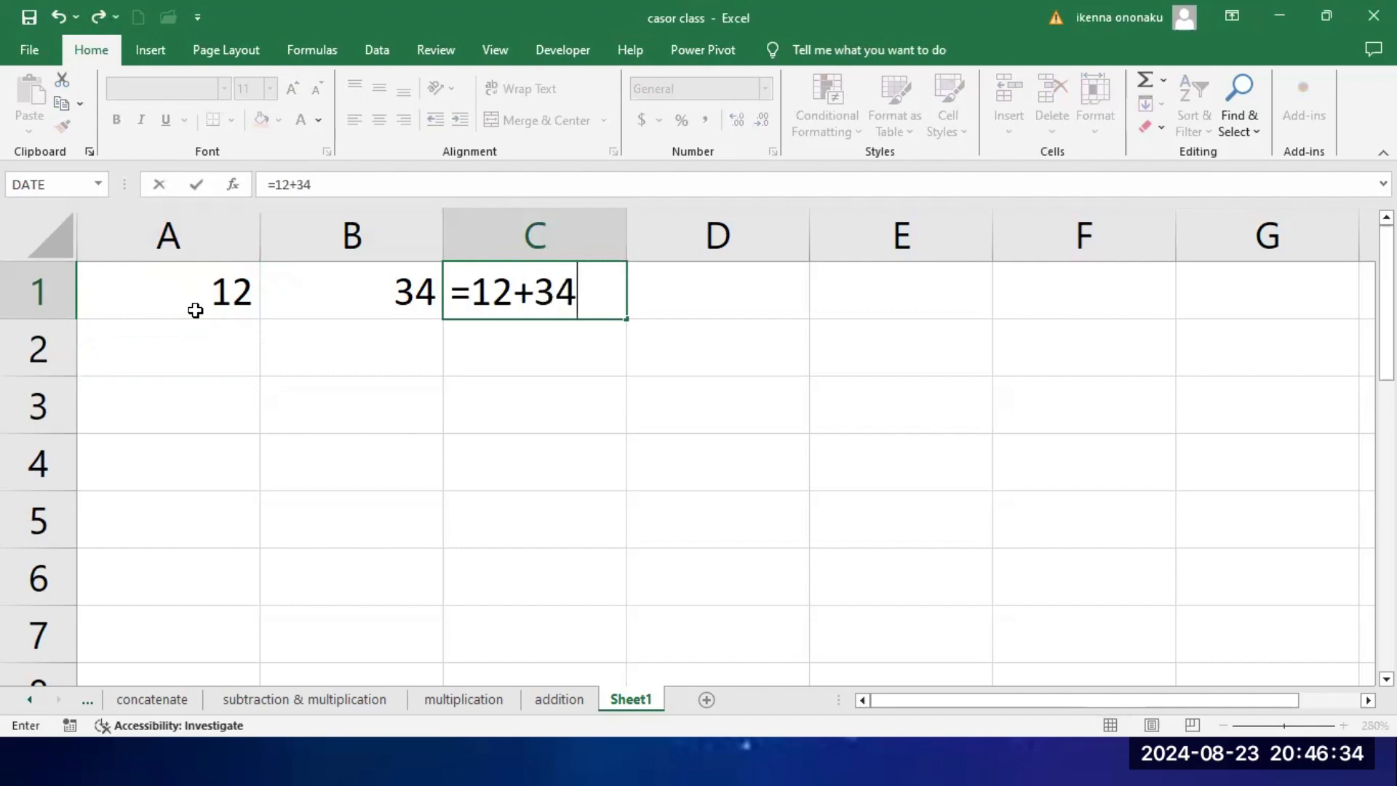
pyautogui.press('Return')
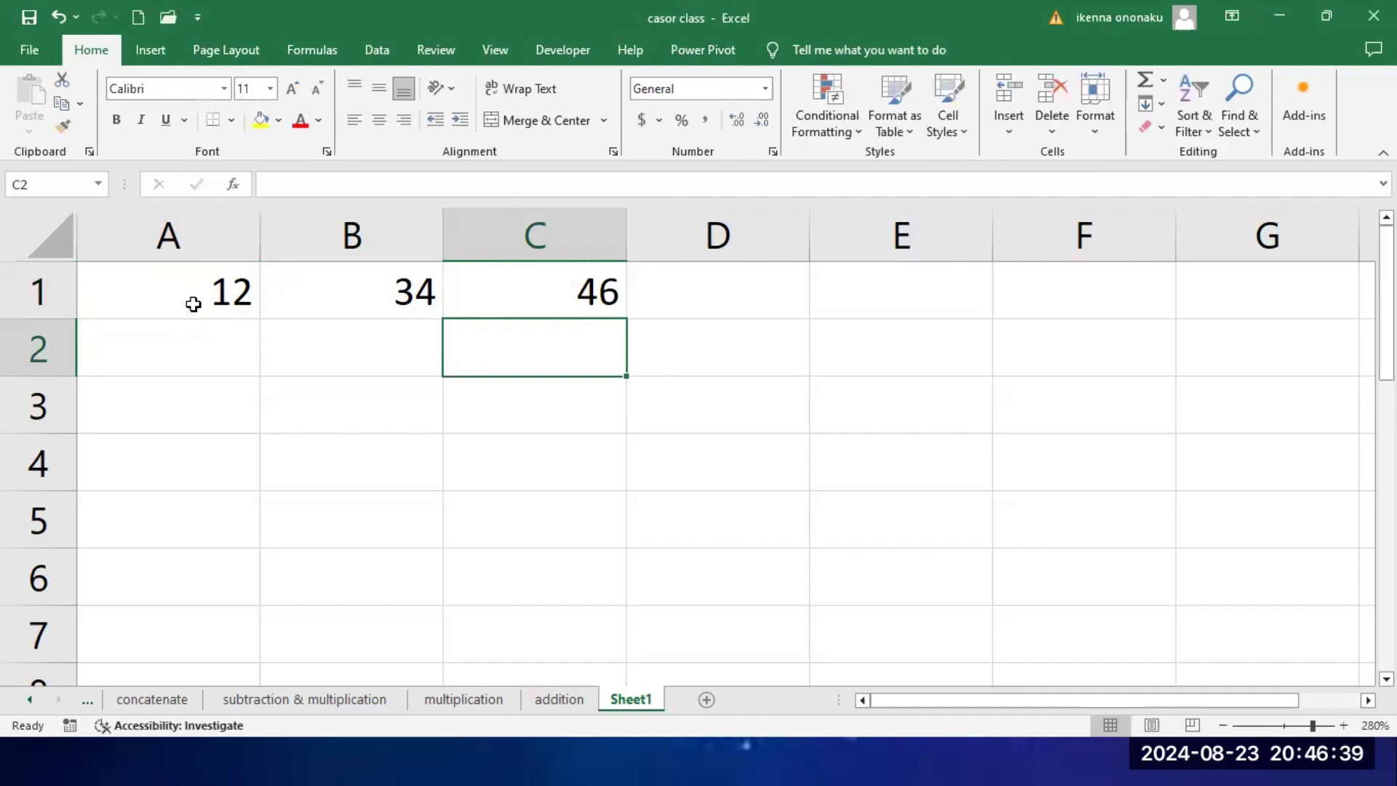
# Step: Enter the cell-reference formula =A1+B1 in cell D1 and compare it with the formula in C1
pyautogui.click(692, 299)
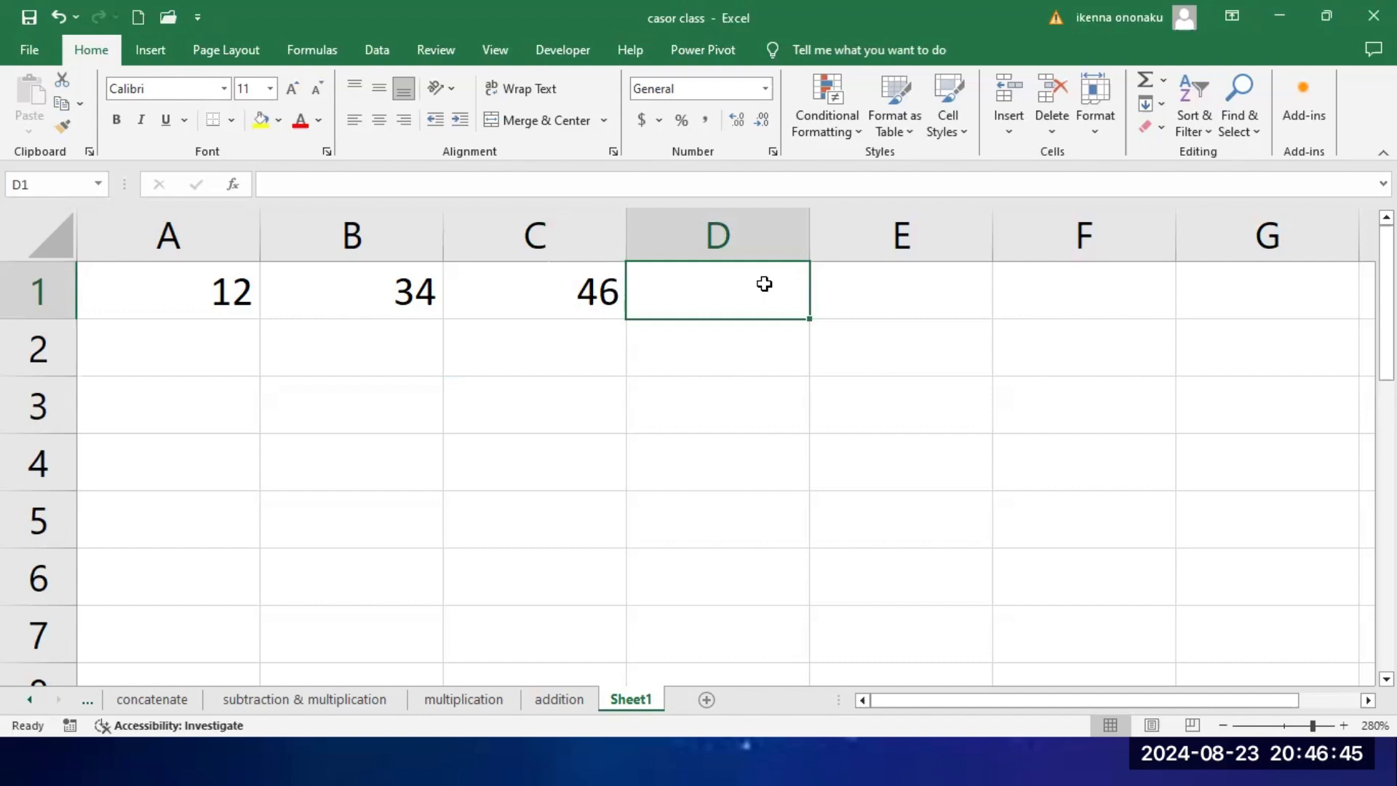
pyautogui.write('=')
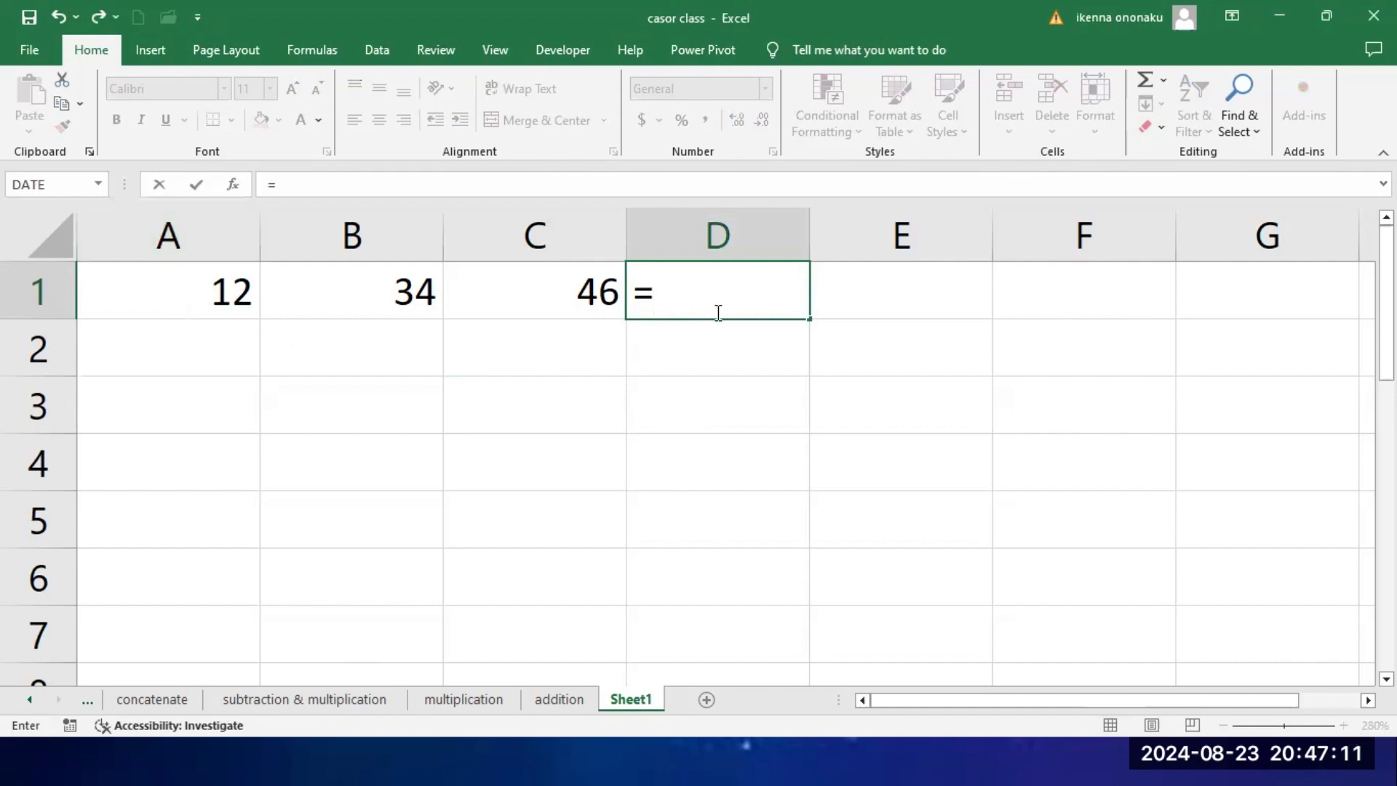
pyautogui.write('a1')
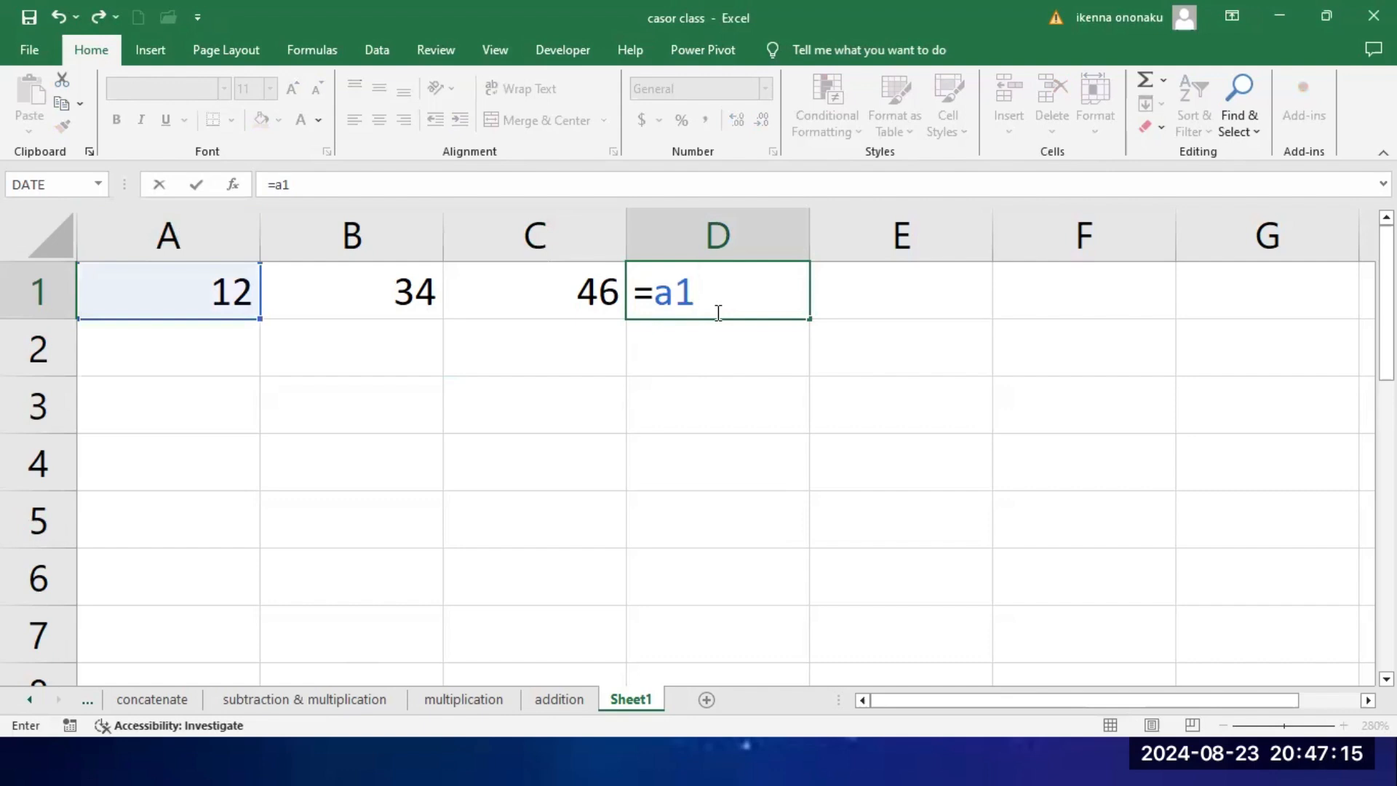
pyautogui.write('+b1')
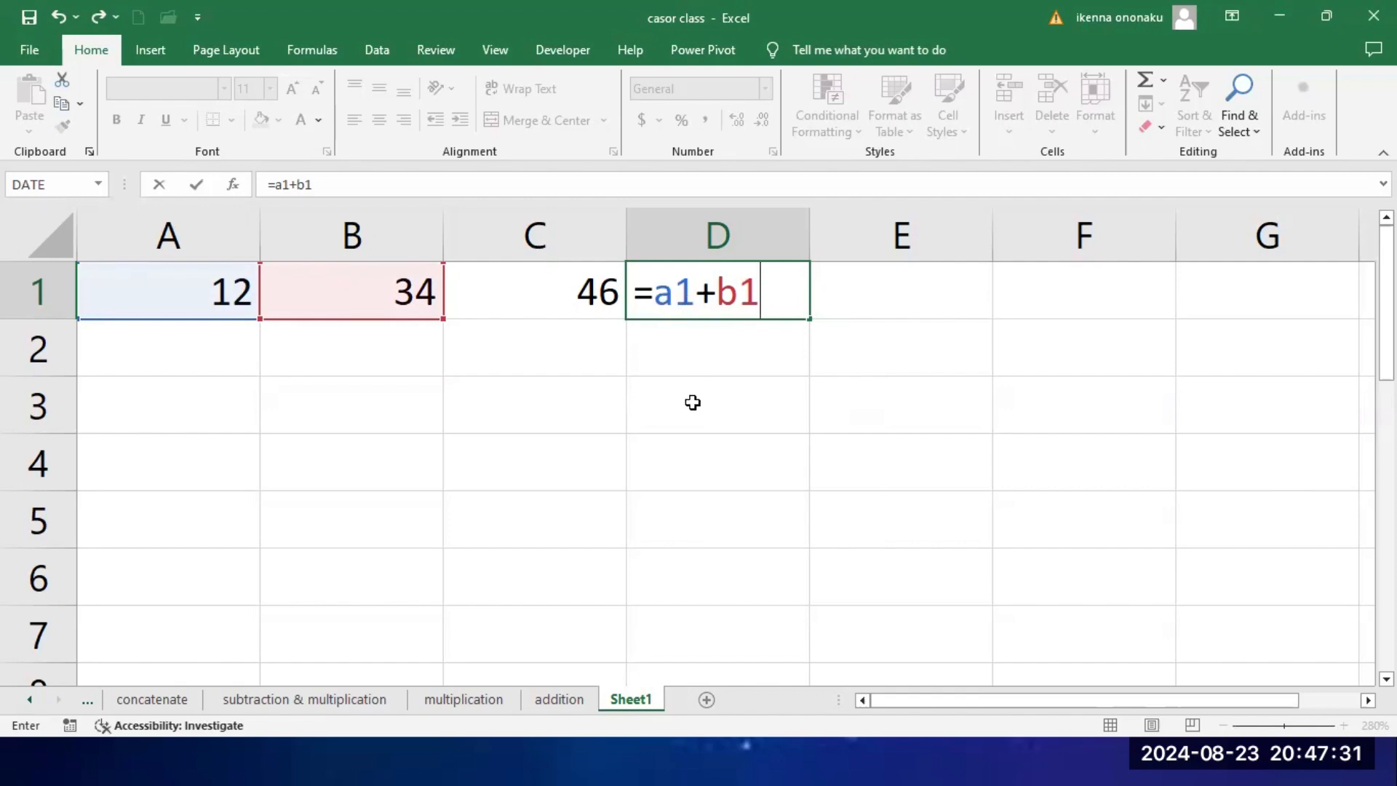
pyautogui.press('Return')
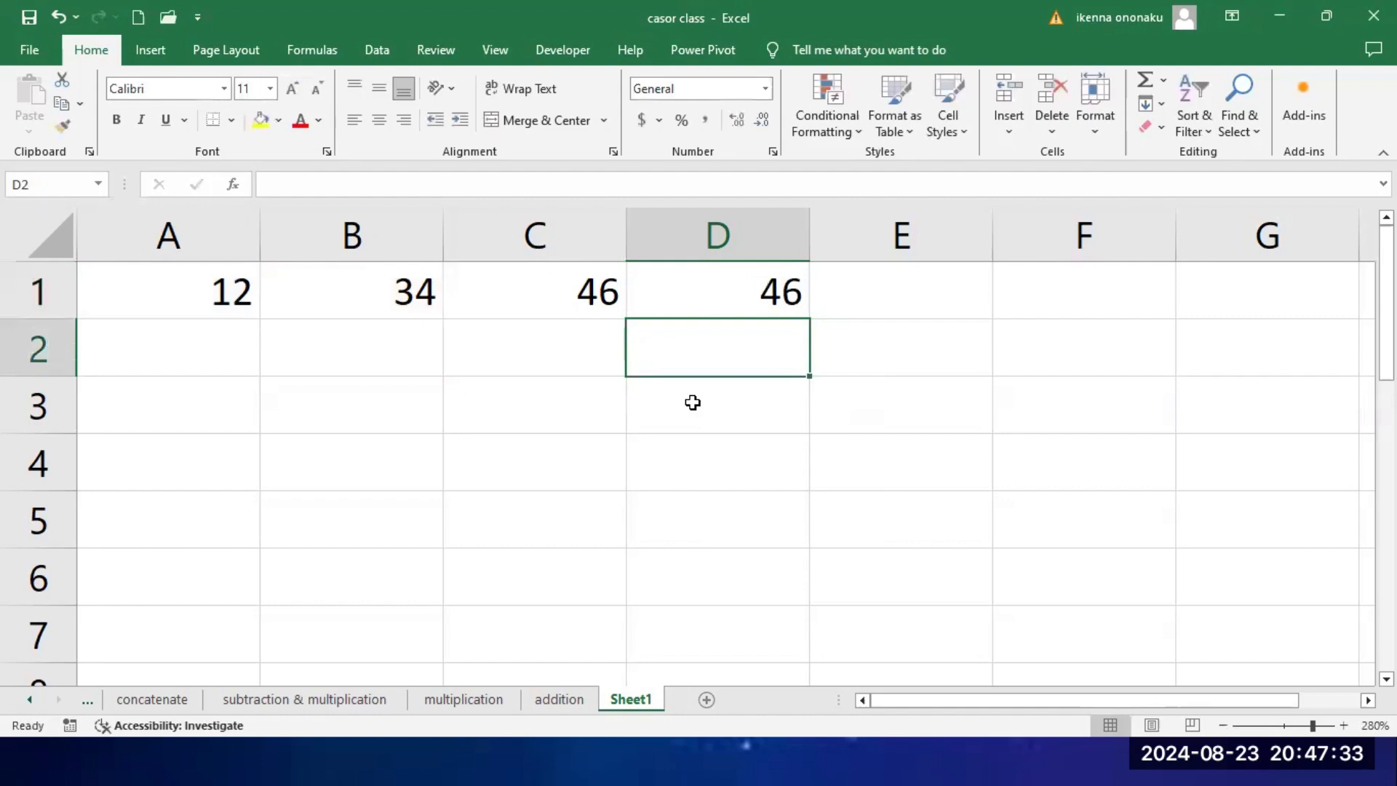
pyautogui.click(594, 299)
pyautogui.click(745, 299)
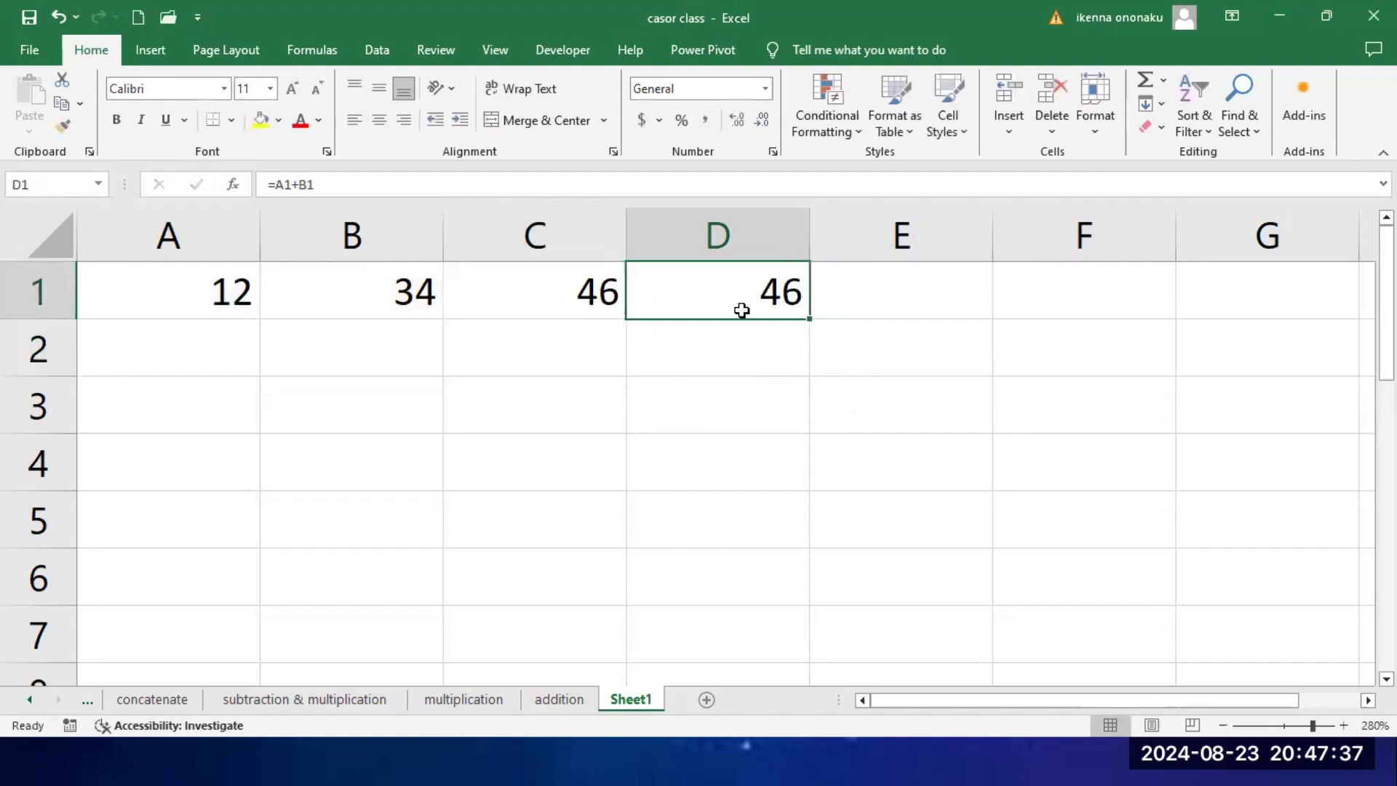
pyautogui.click(612, 300)
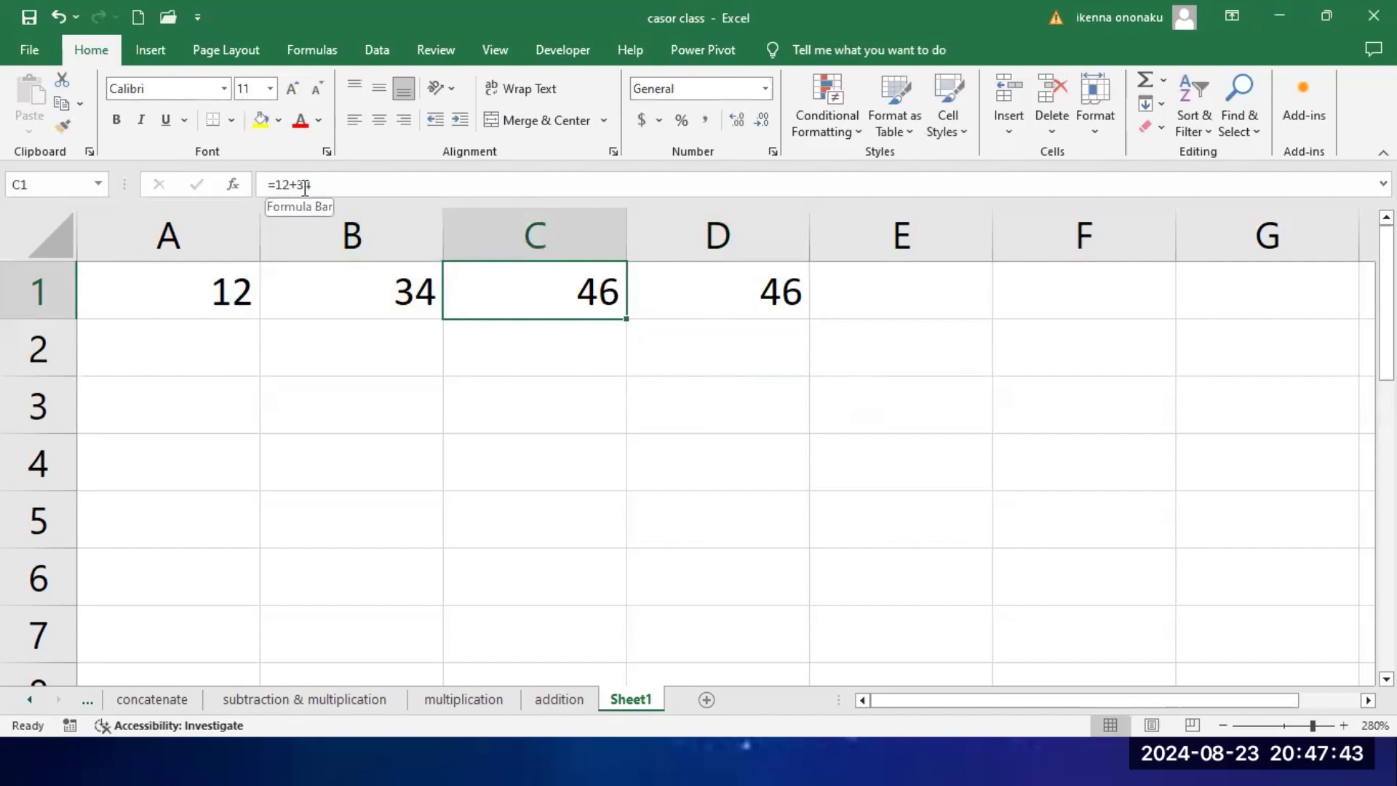
pyautogui.click(746, 301)
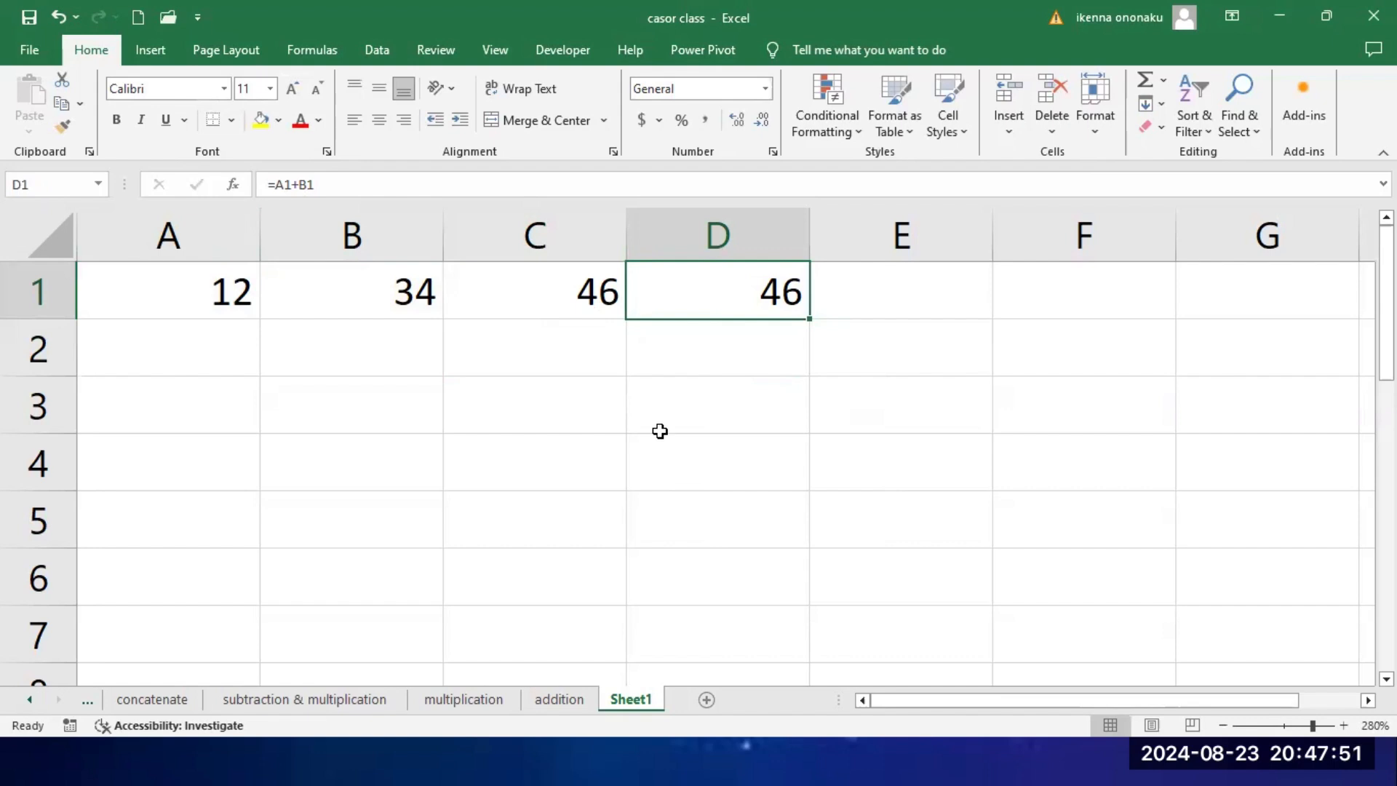
# Step: Change cell A1 to 22 and check how the formulas in C1 and D1 respond
pyautogui.click(201, 292)
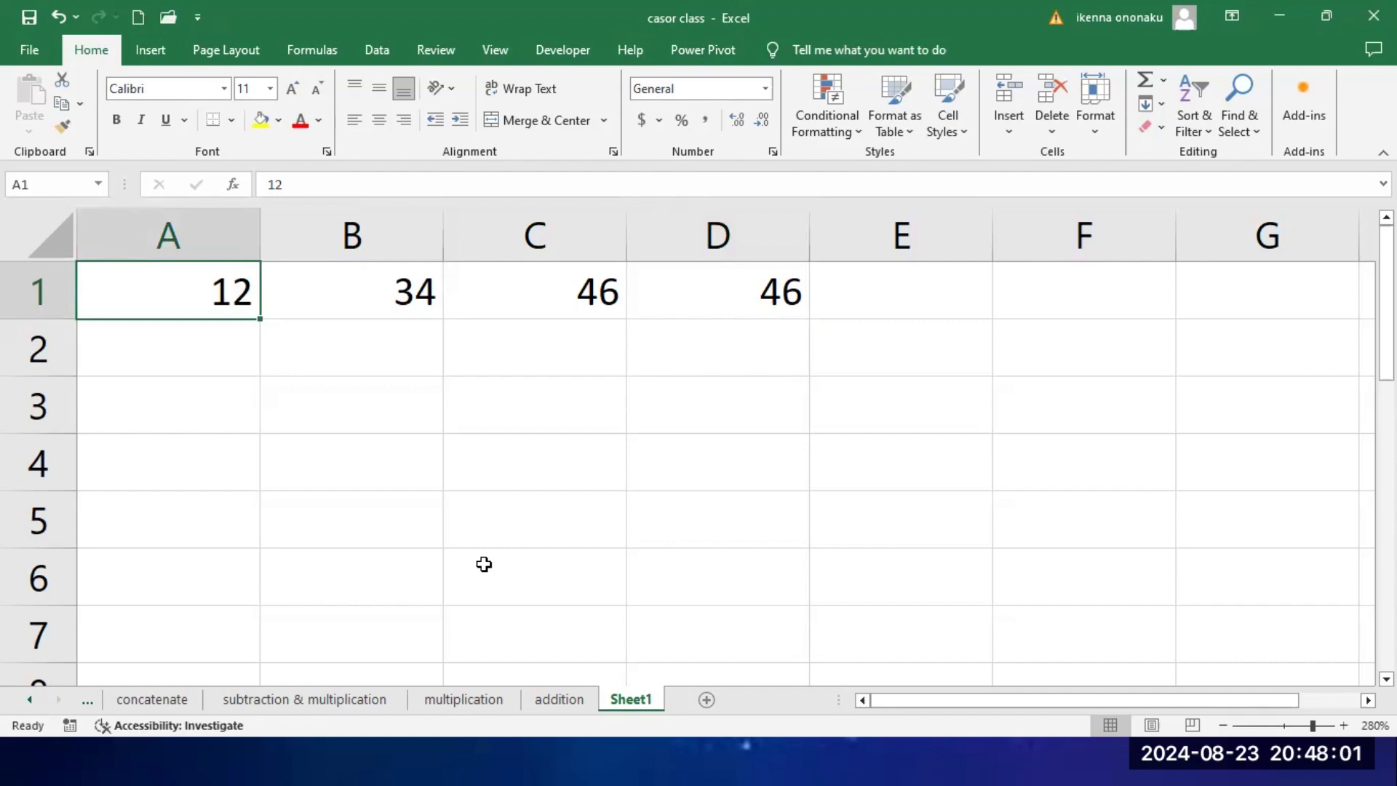
pyautogui.write('22')
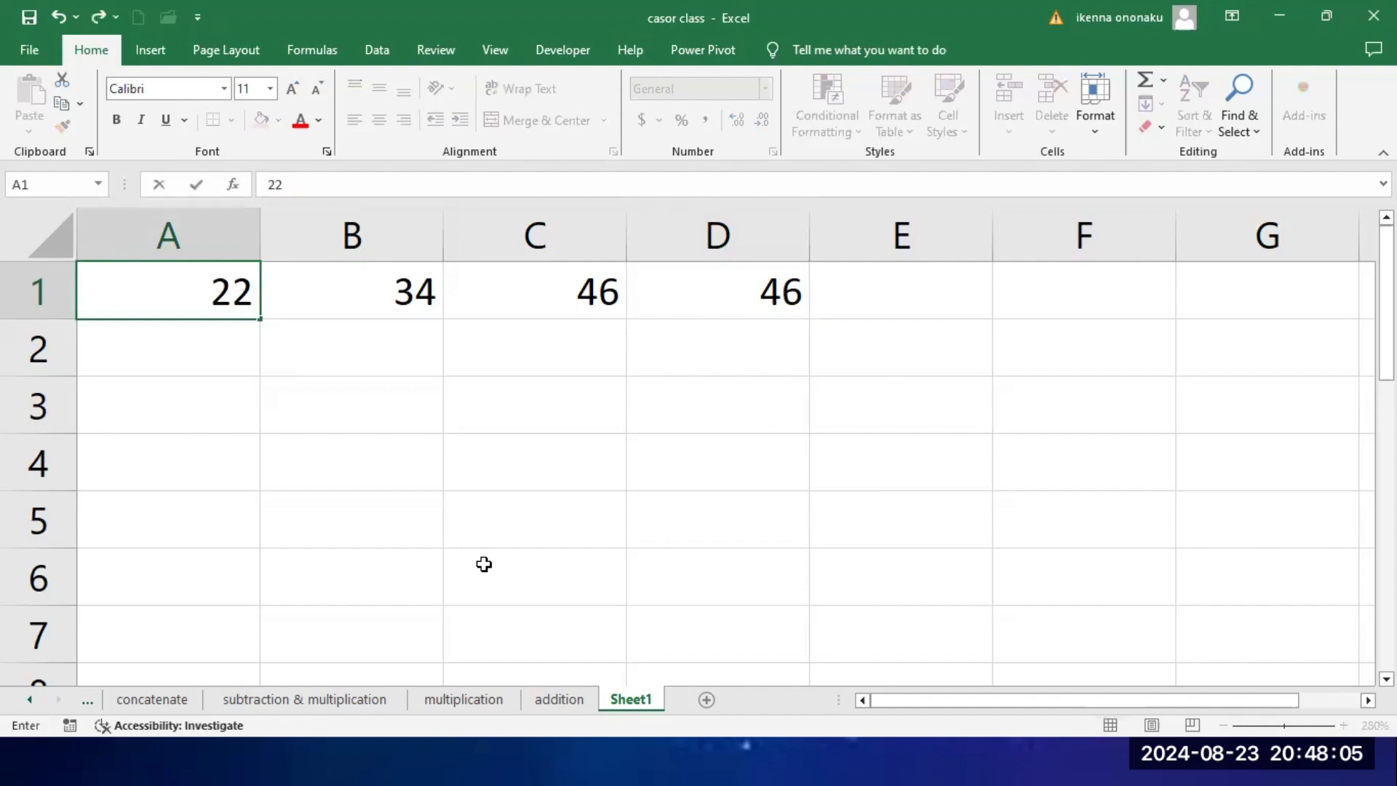
pyautogui.press('Return')
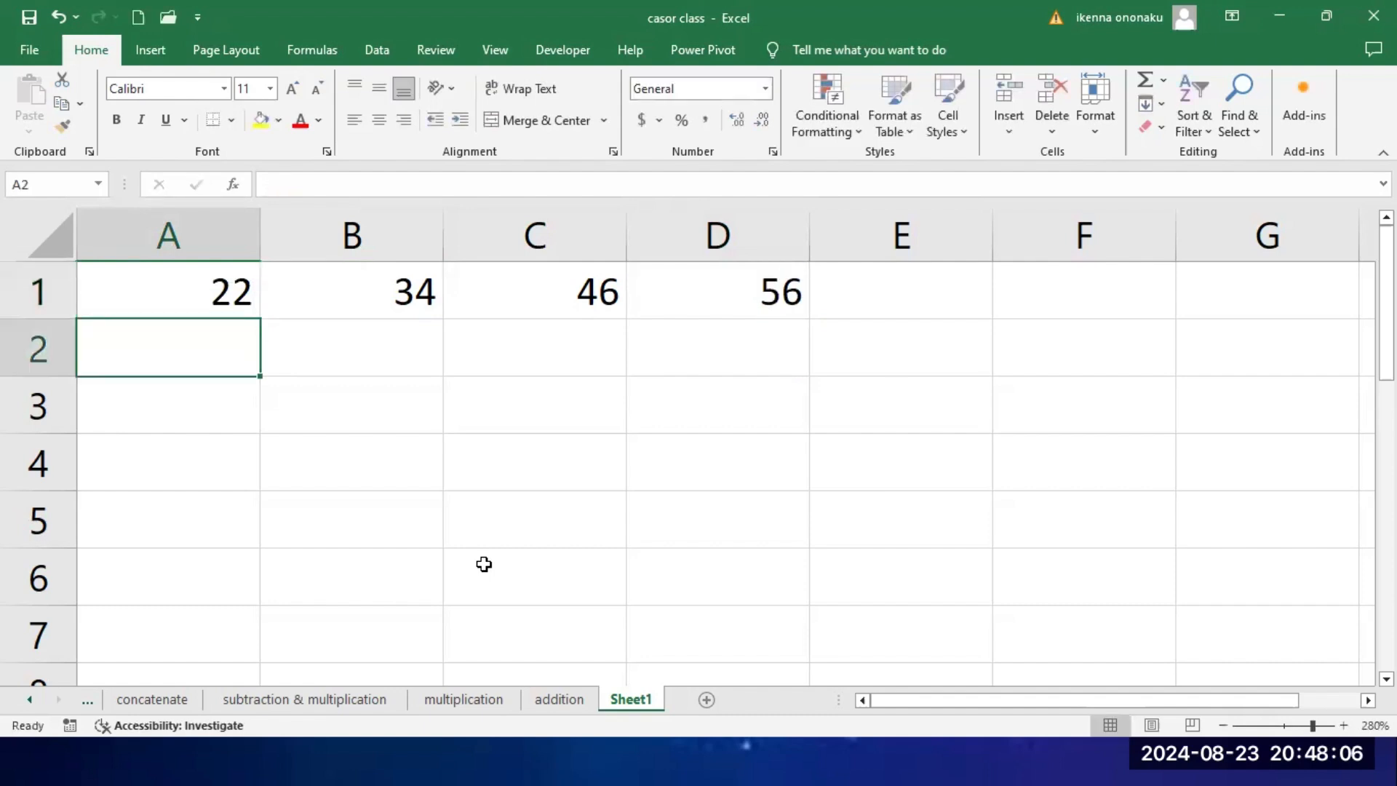
pyautogui.click(768, 295)
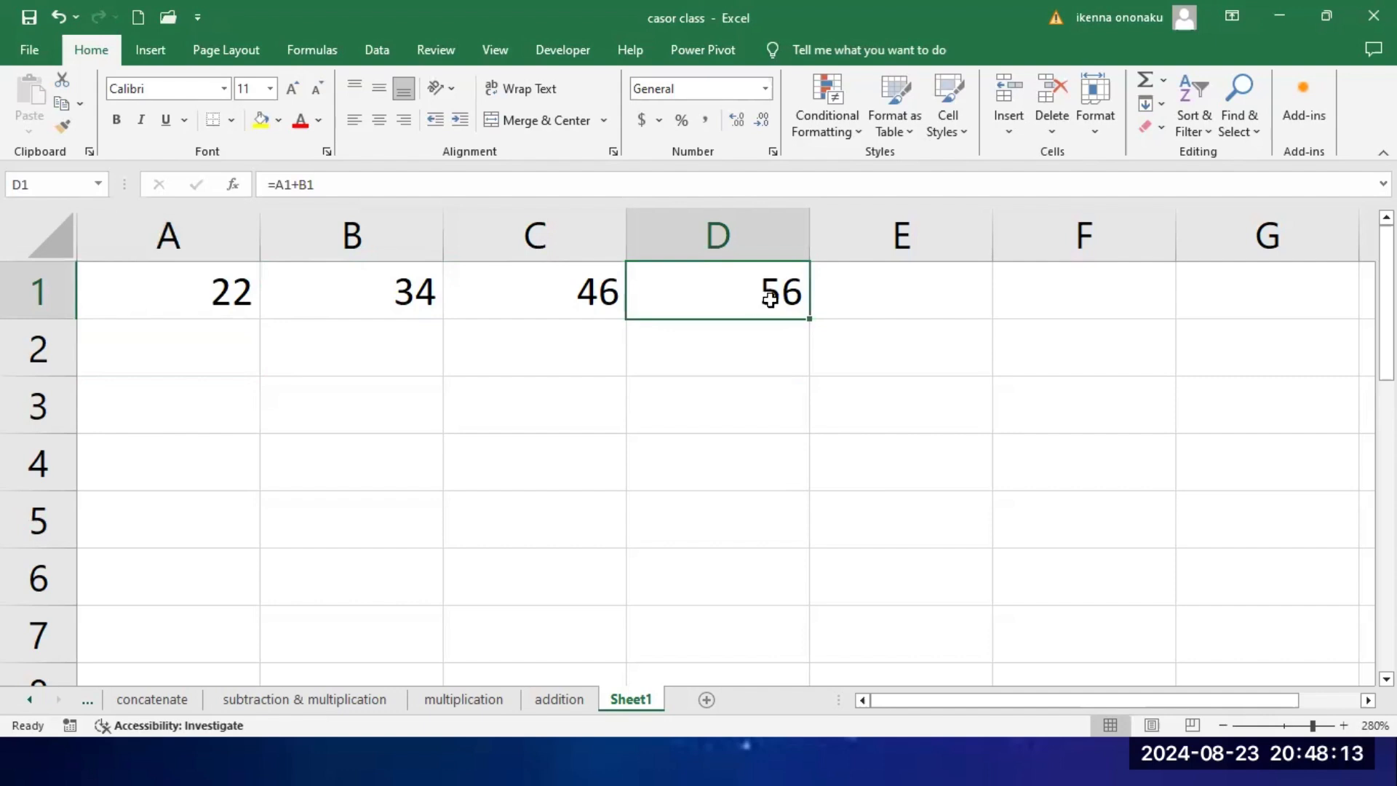
pyautogui.click(570, 297)
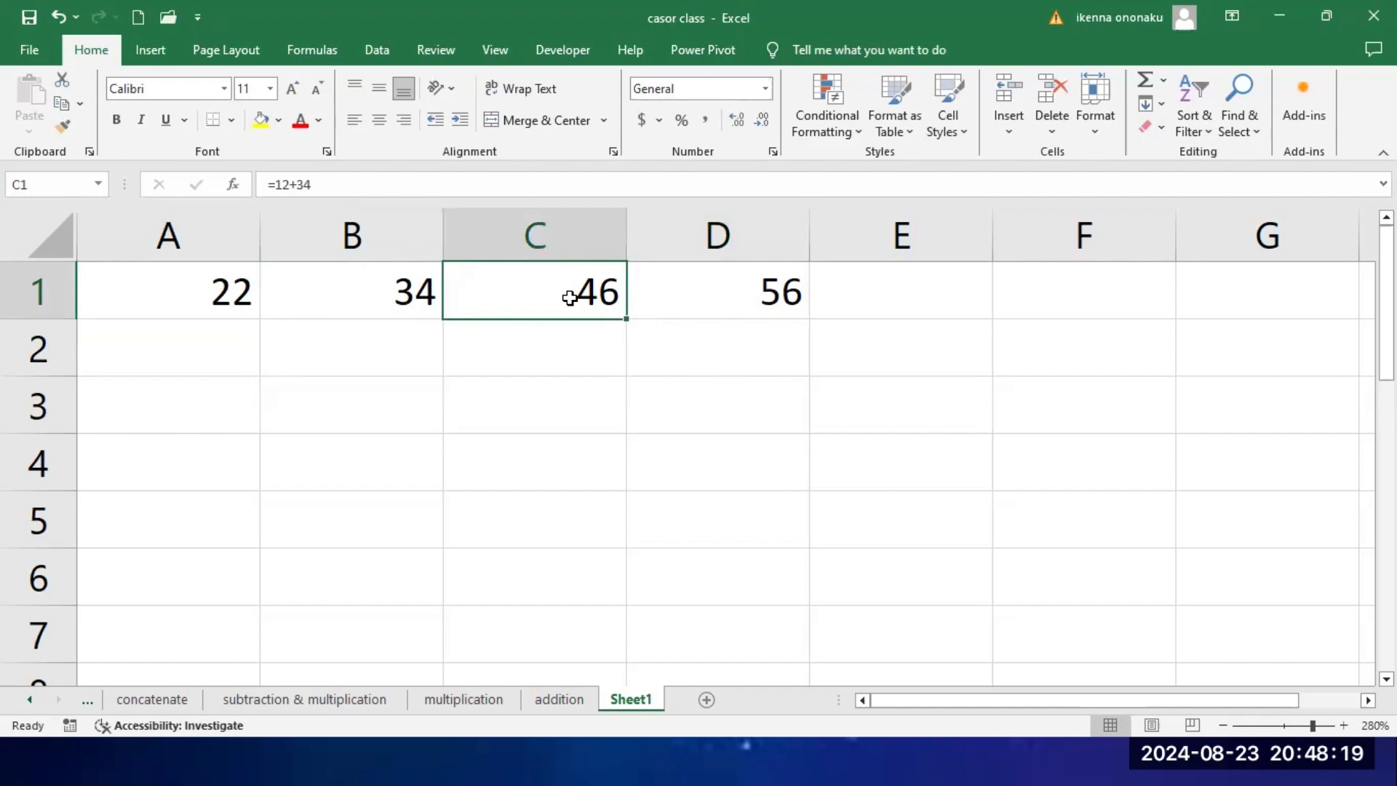
pyautogui.click(753, 303)
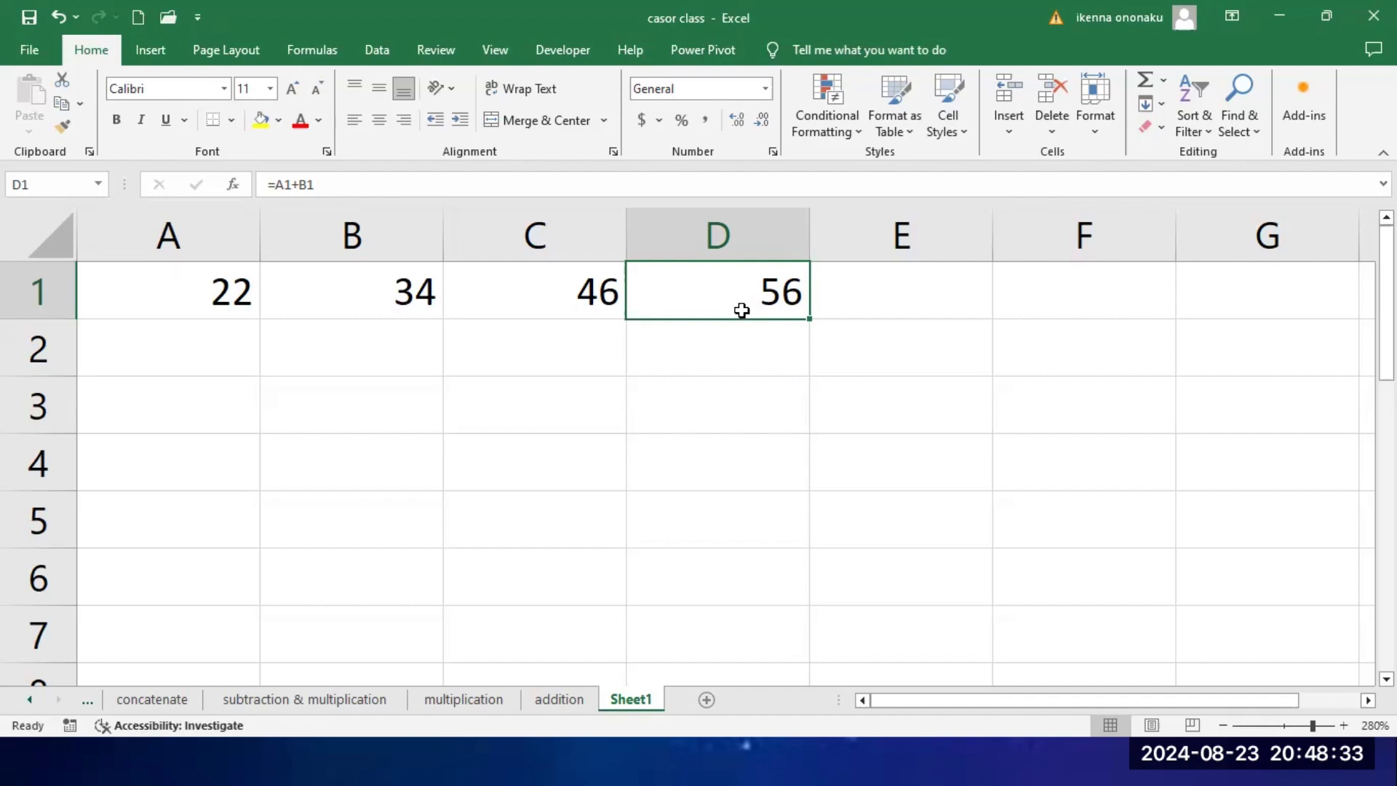
# Step: Enter the subtraction formula =7-3 in cell A2, and clear that cell again
pyautogui.click(182, 344)
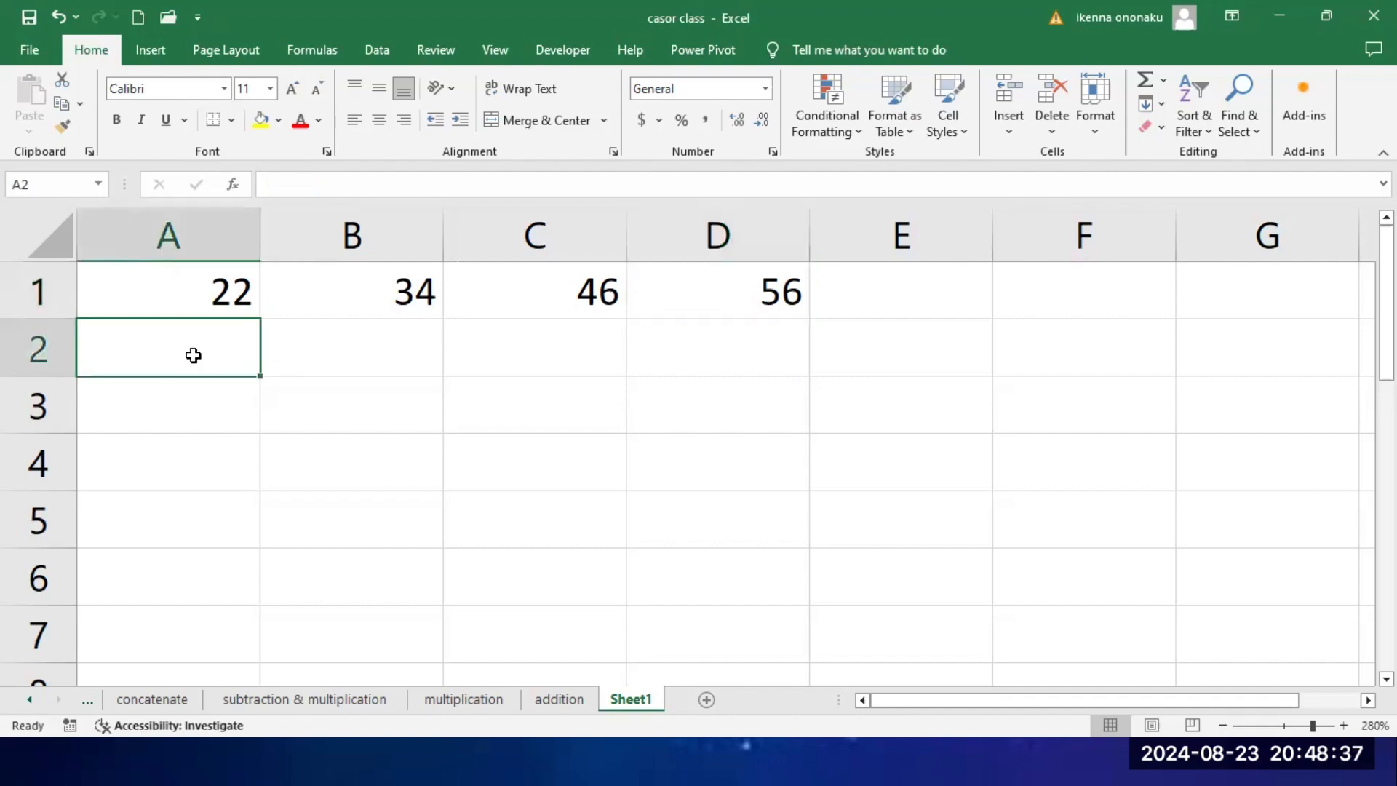
pyautogui.write('=')
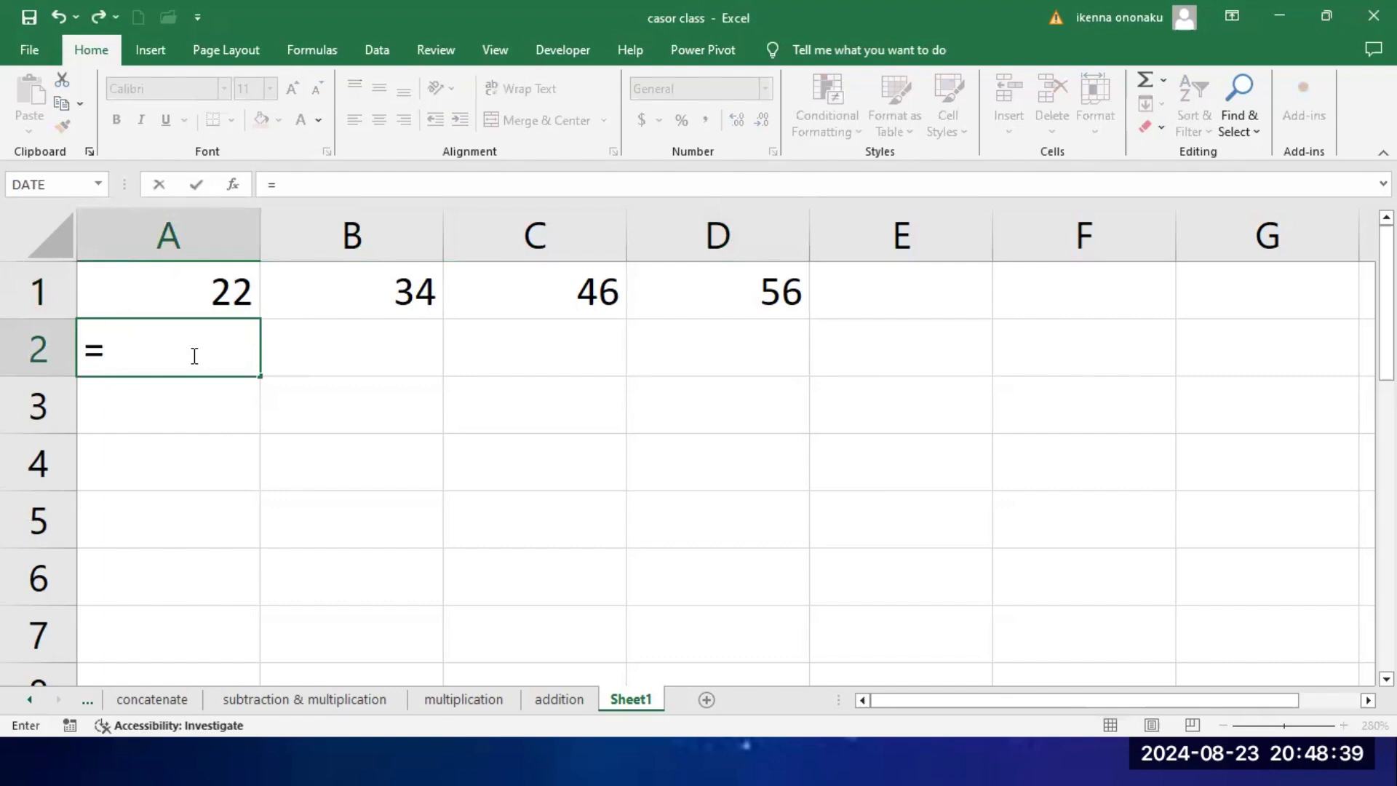
pyautogui.write('7-3')
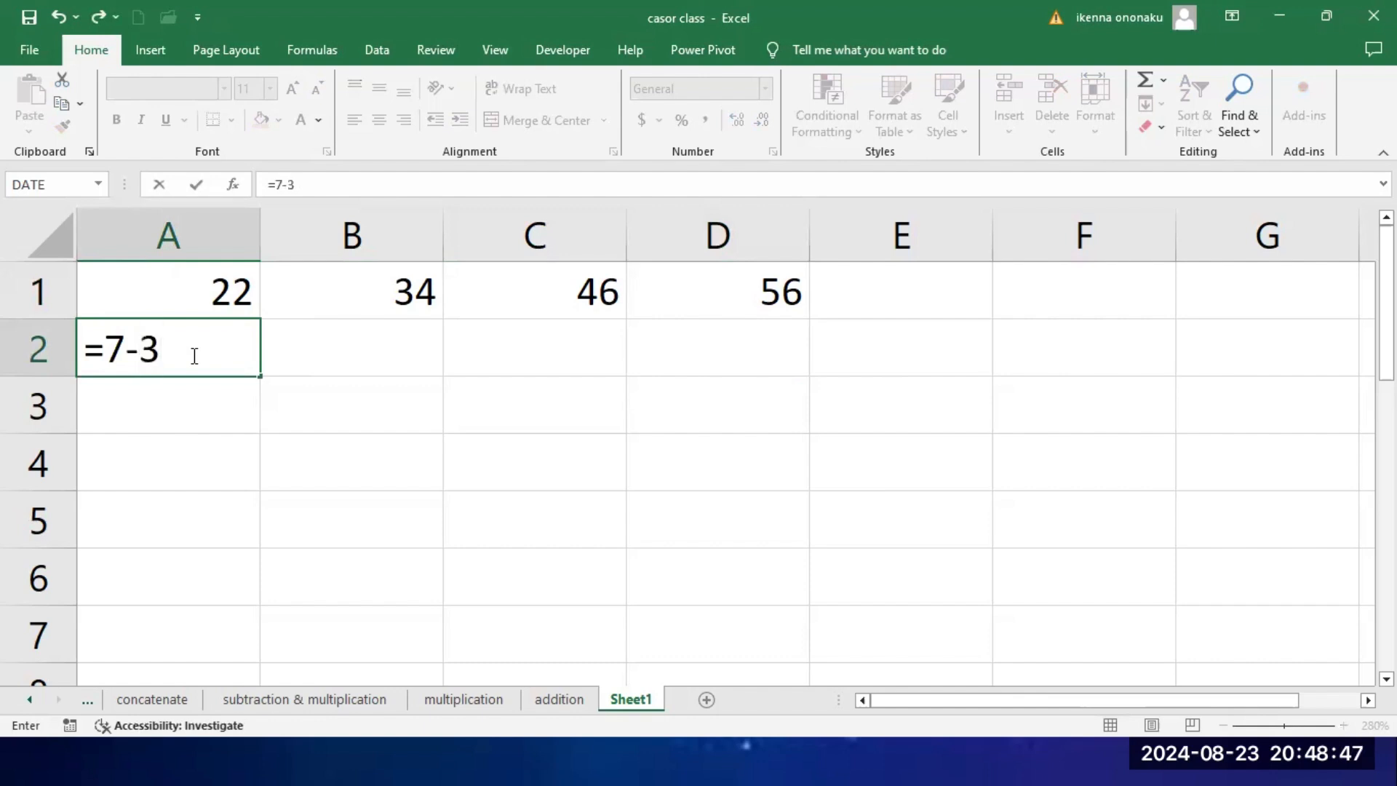
pyautogui.press('Return')
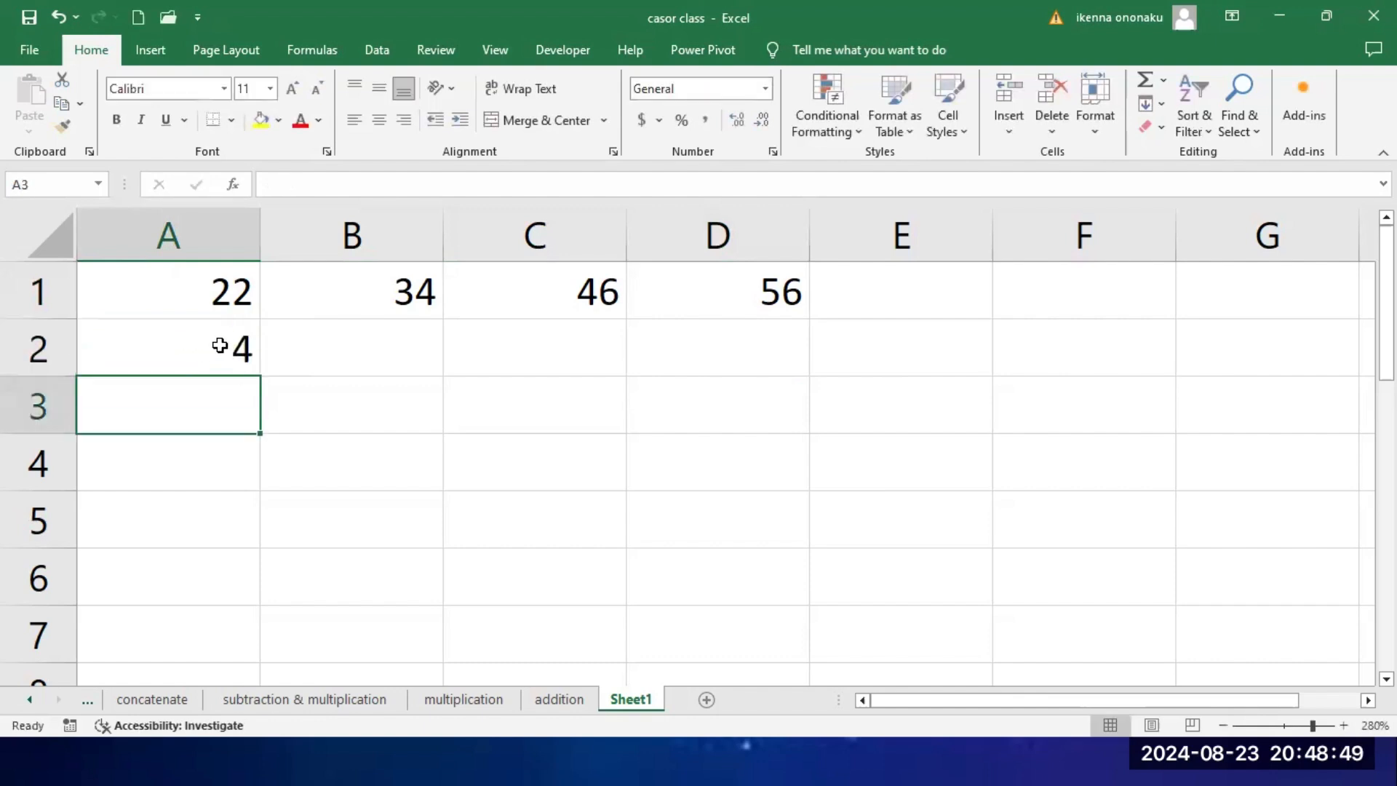
pyautogui.click(220, 346)
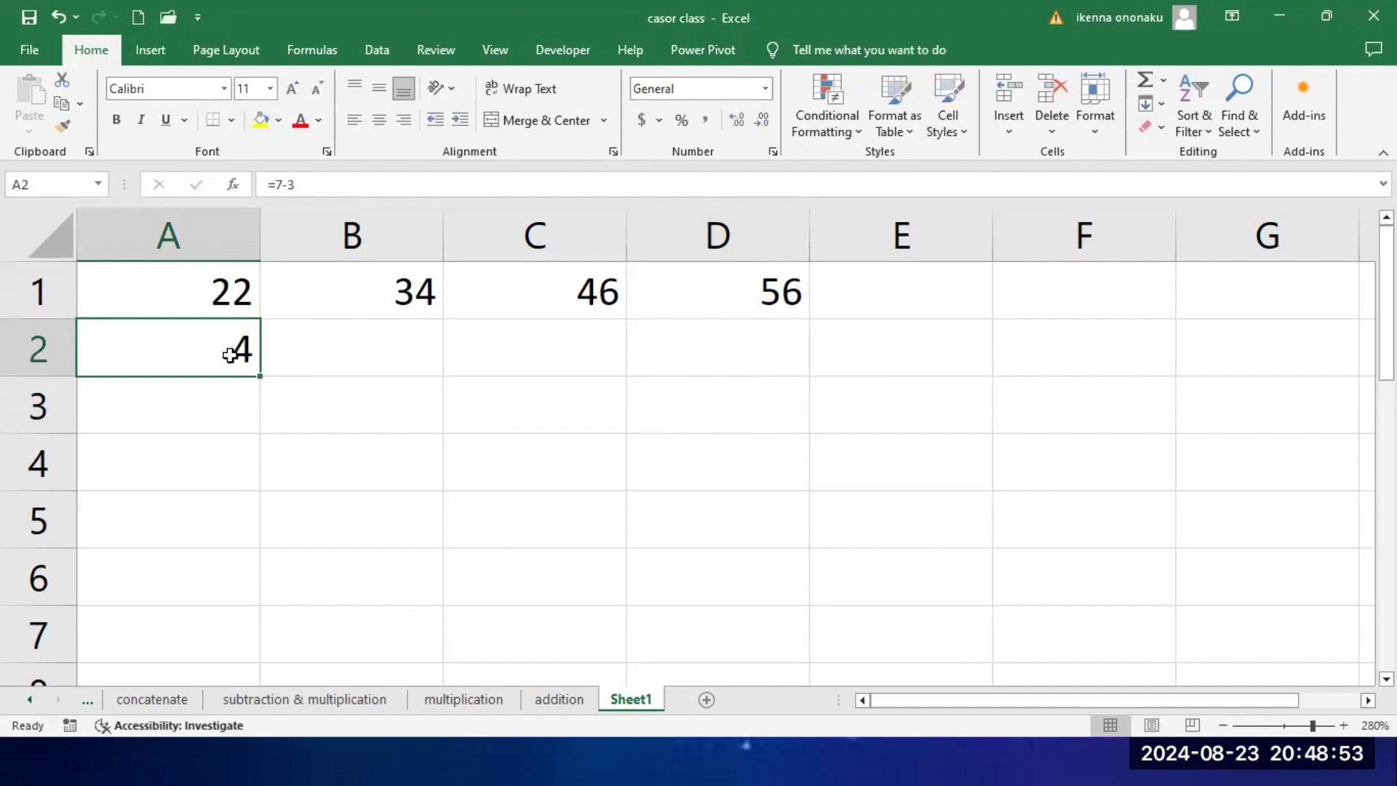
pyautogui.press('Delete')
pyautogui.click(325, 356)
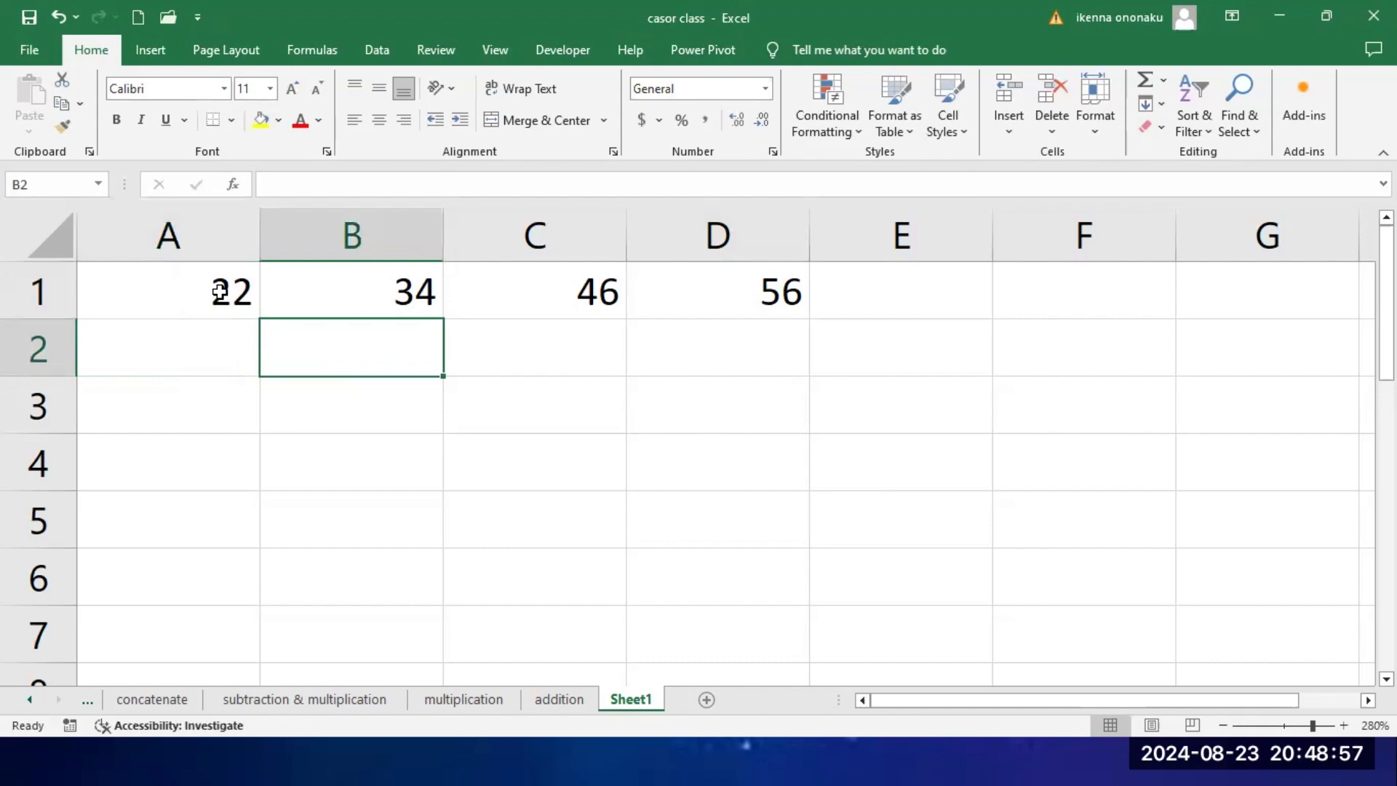
# Step: Enter the cell-reference subtraction formula =B1-A1 in cell D4 and review it in that cell
pyautogui.click(401, 298)
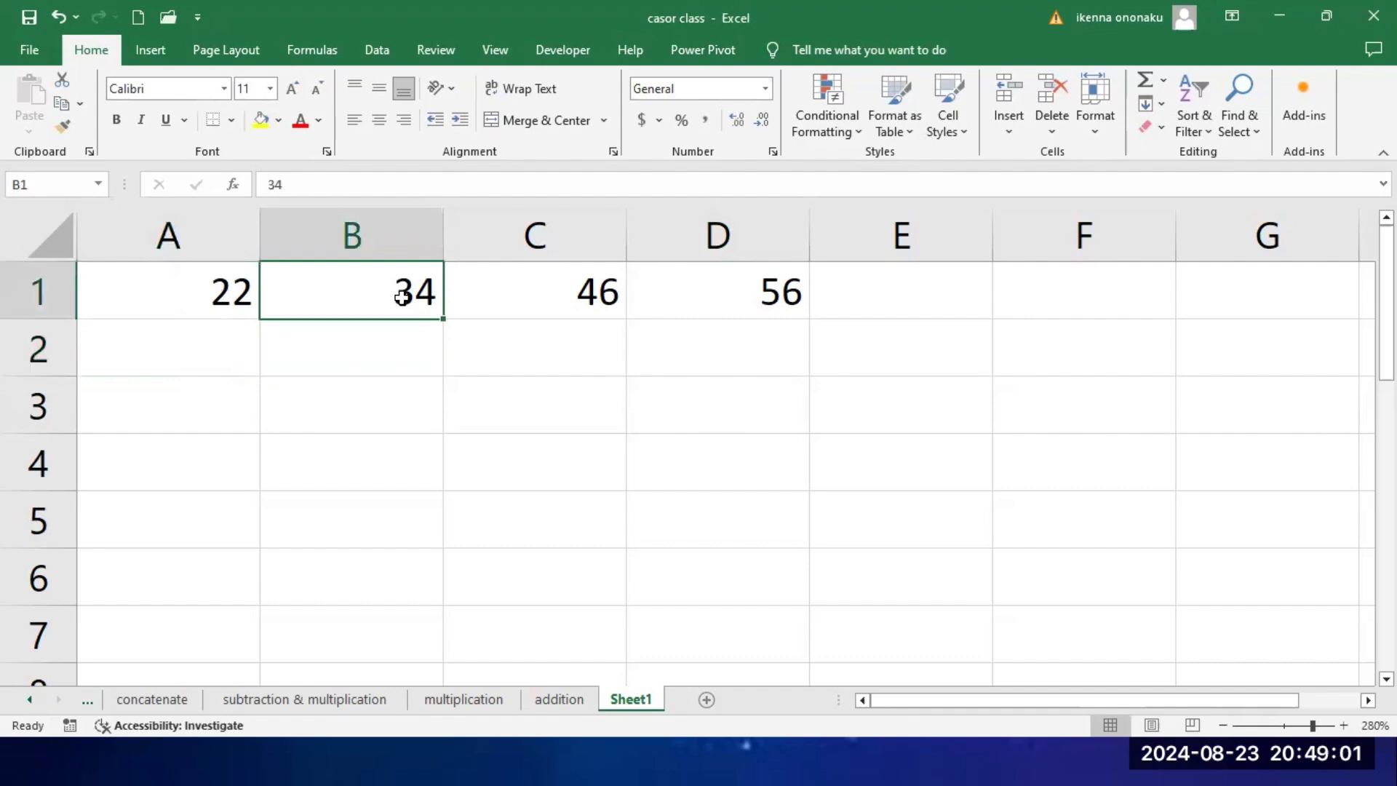
pyautogui.click(206, 286)
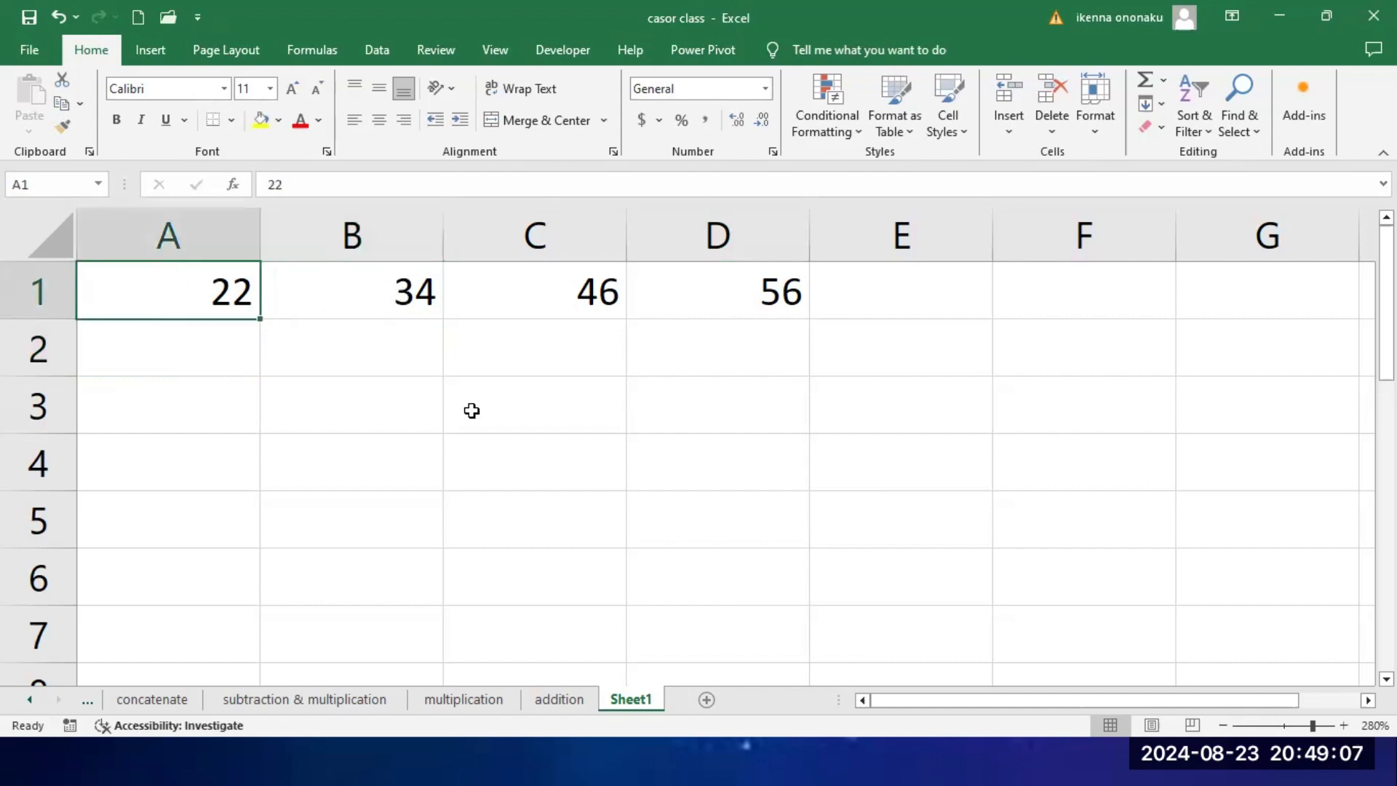
pyautogui.click(719, 468)
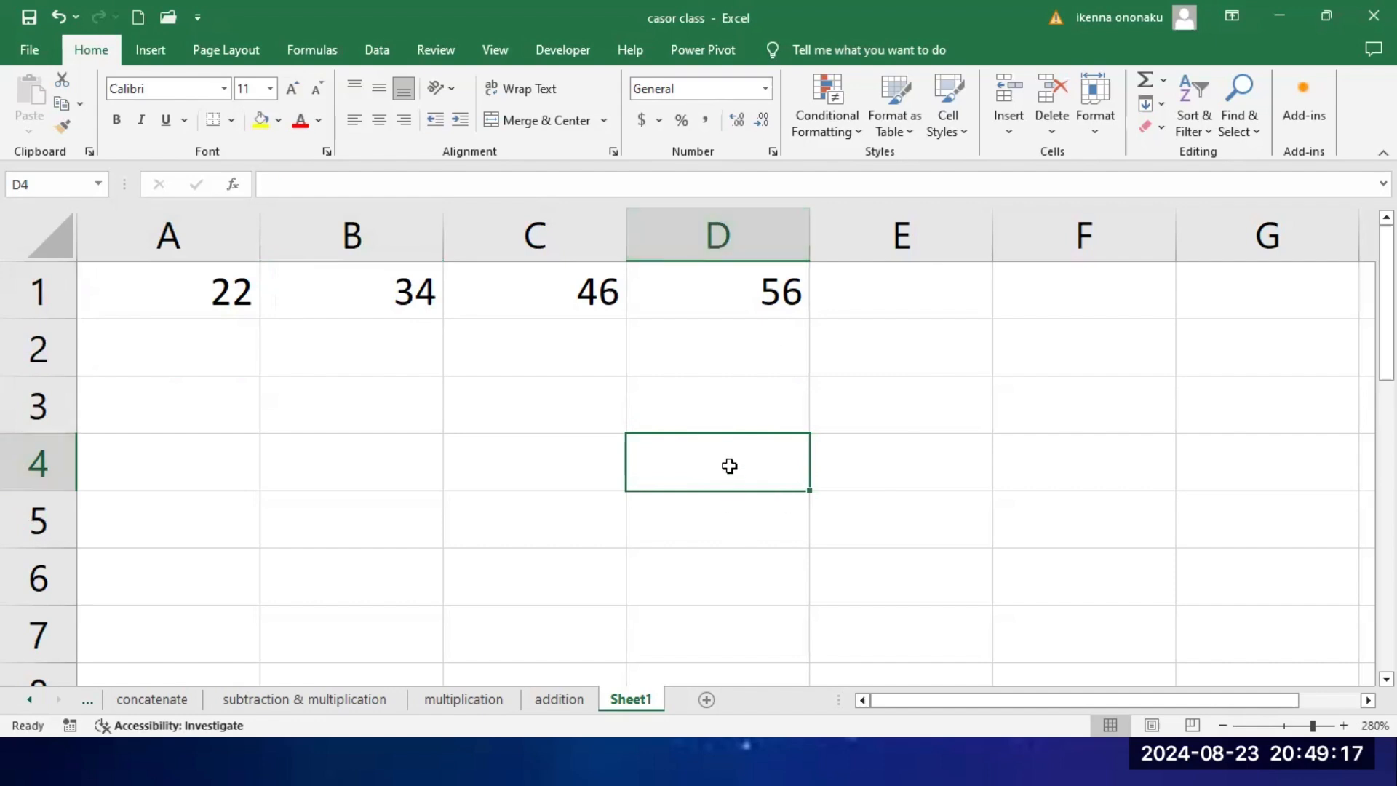
pyautogui.write('=')
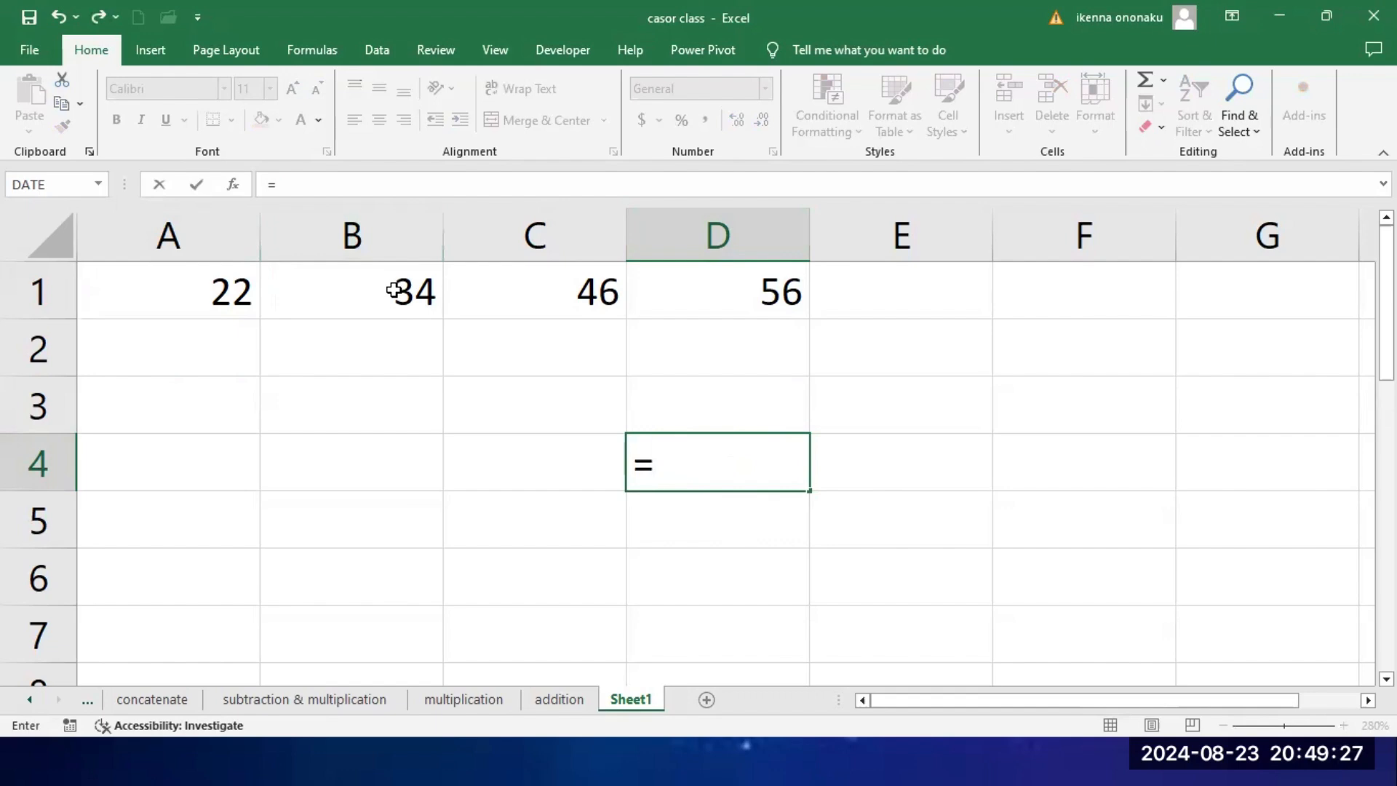
pyautogui.write('b1')
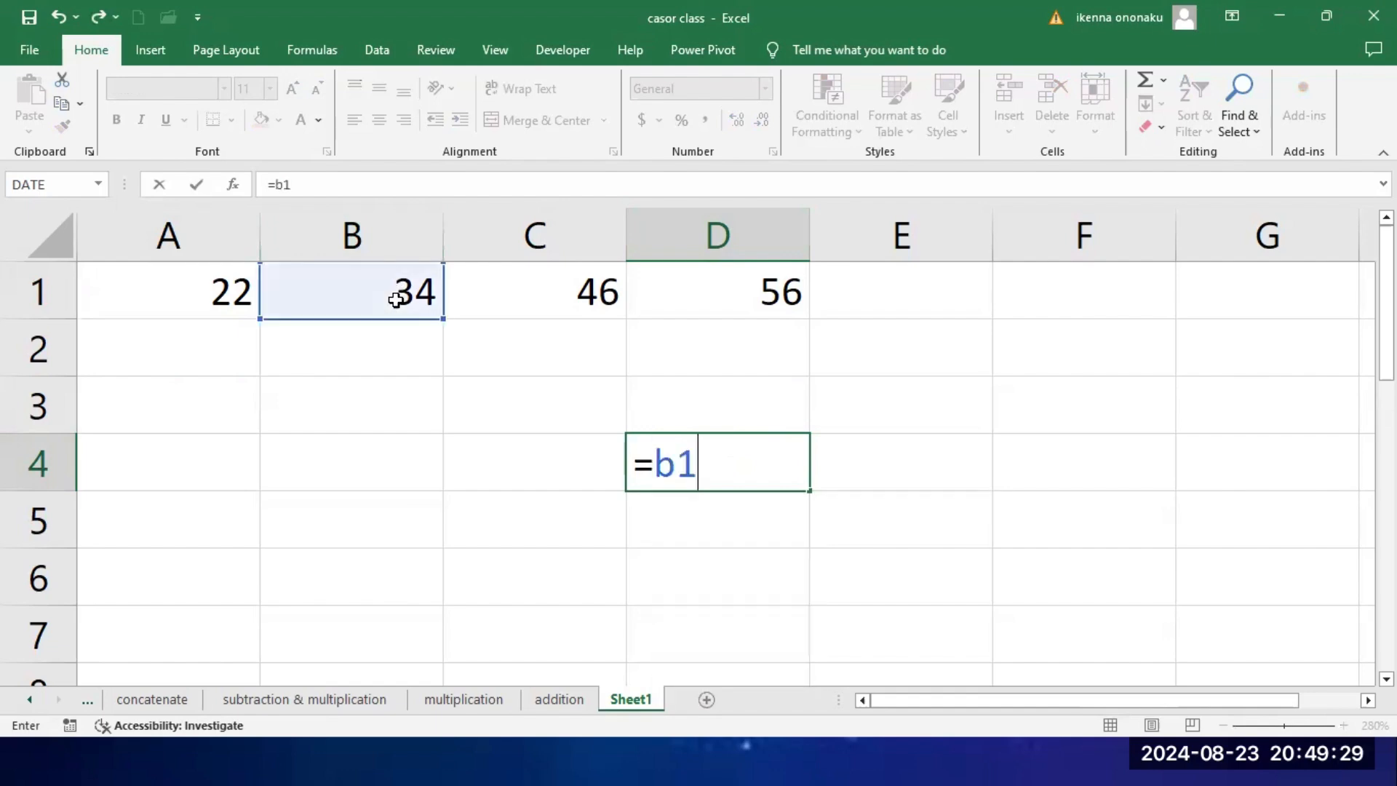
pyautogui.write('-a1')
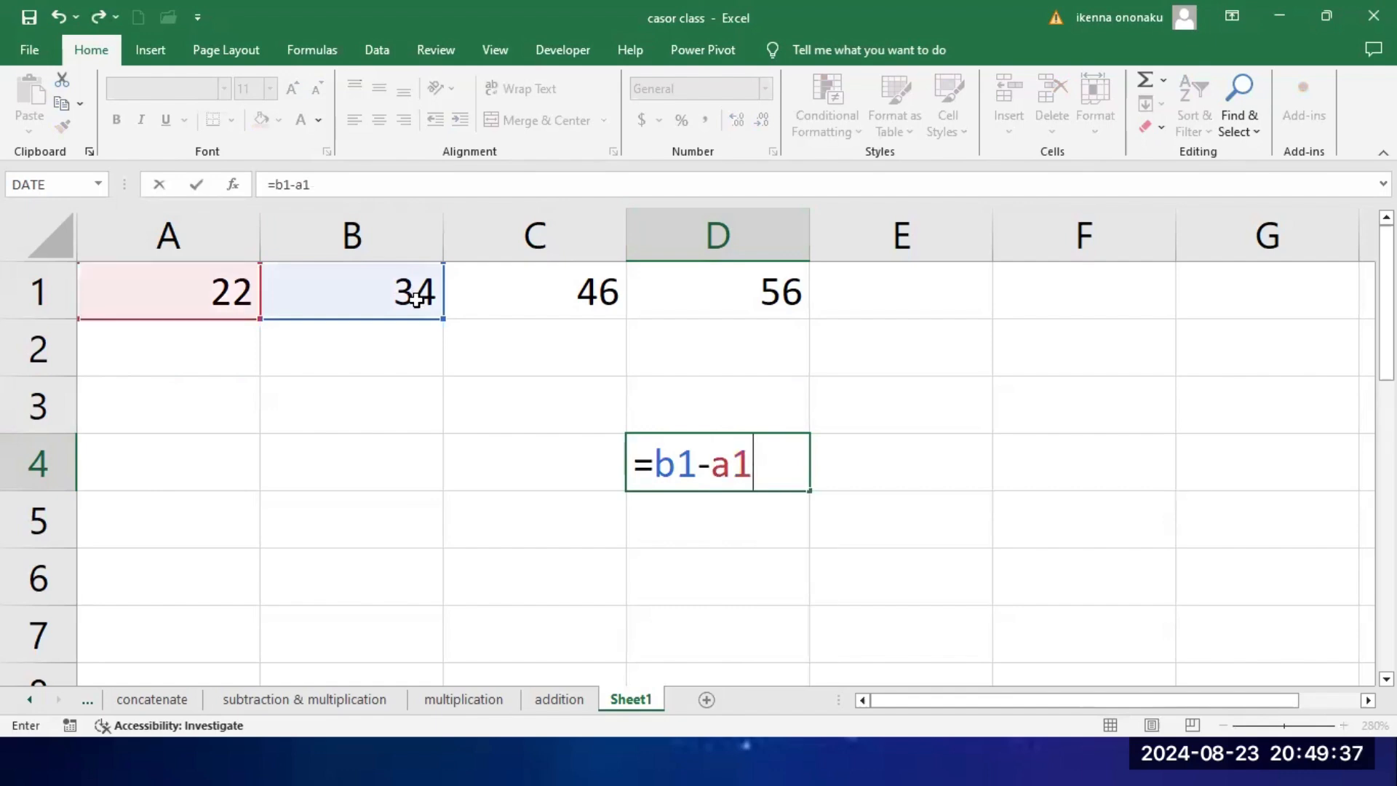
pyautogui.press('Return')
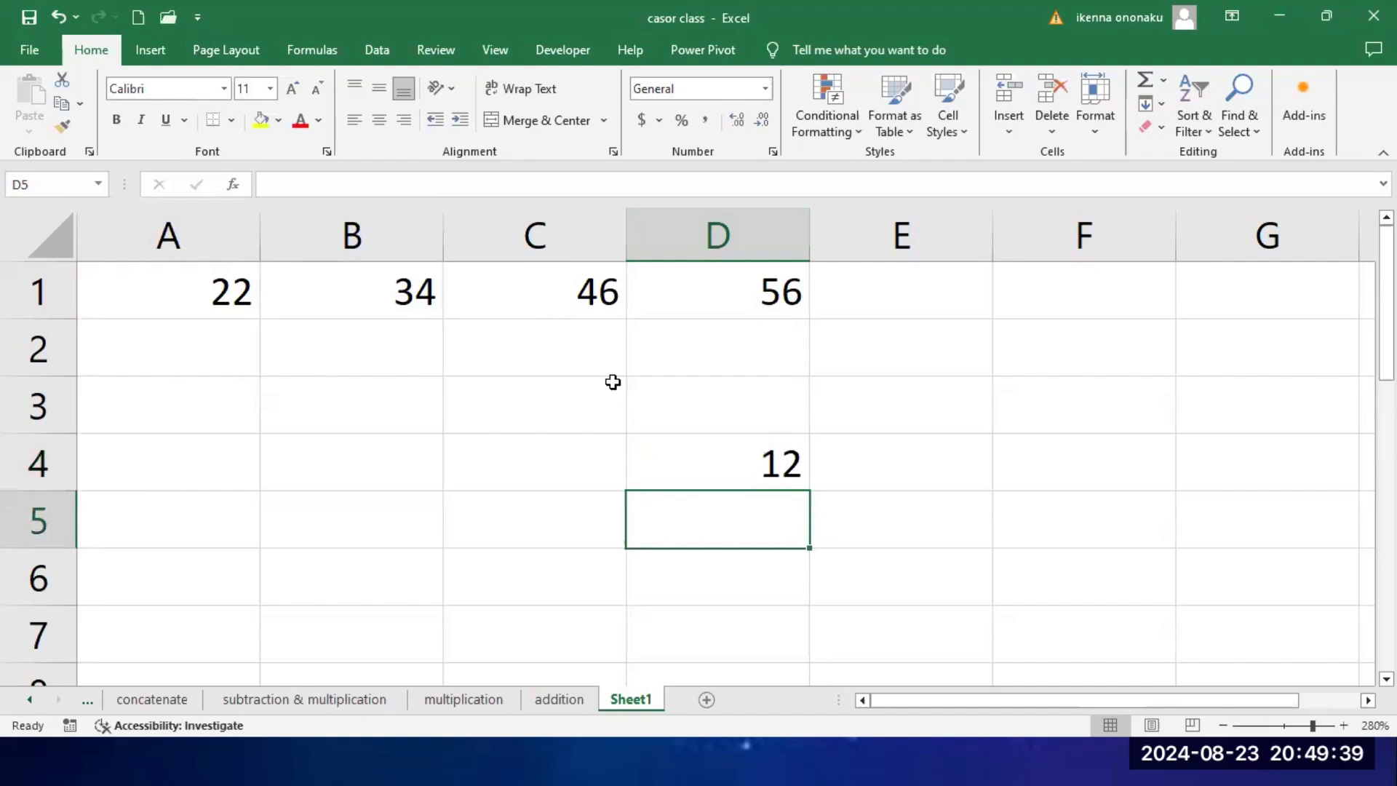
pyautogui.click(759, 467)
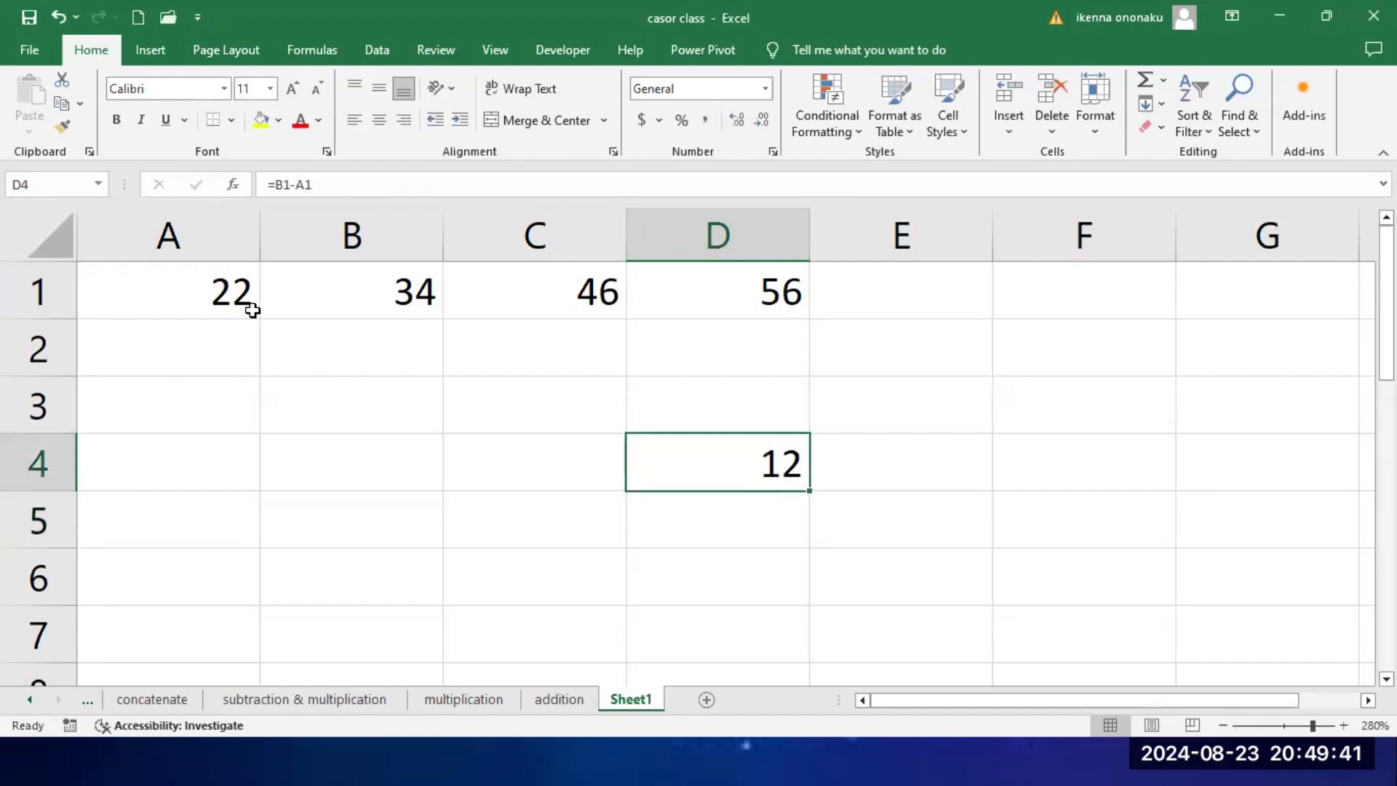
# Step: Change cell A1 to 45 and check how the formulas in D4 and D1 respond
pyautogui.click(227, 301)
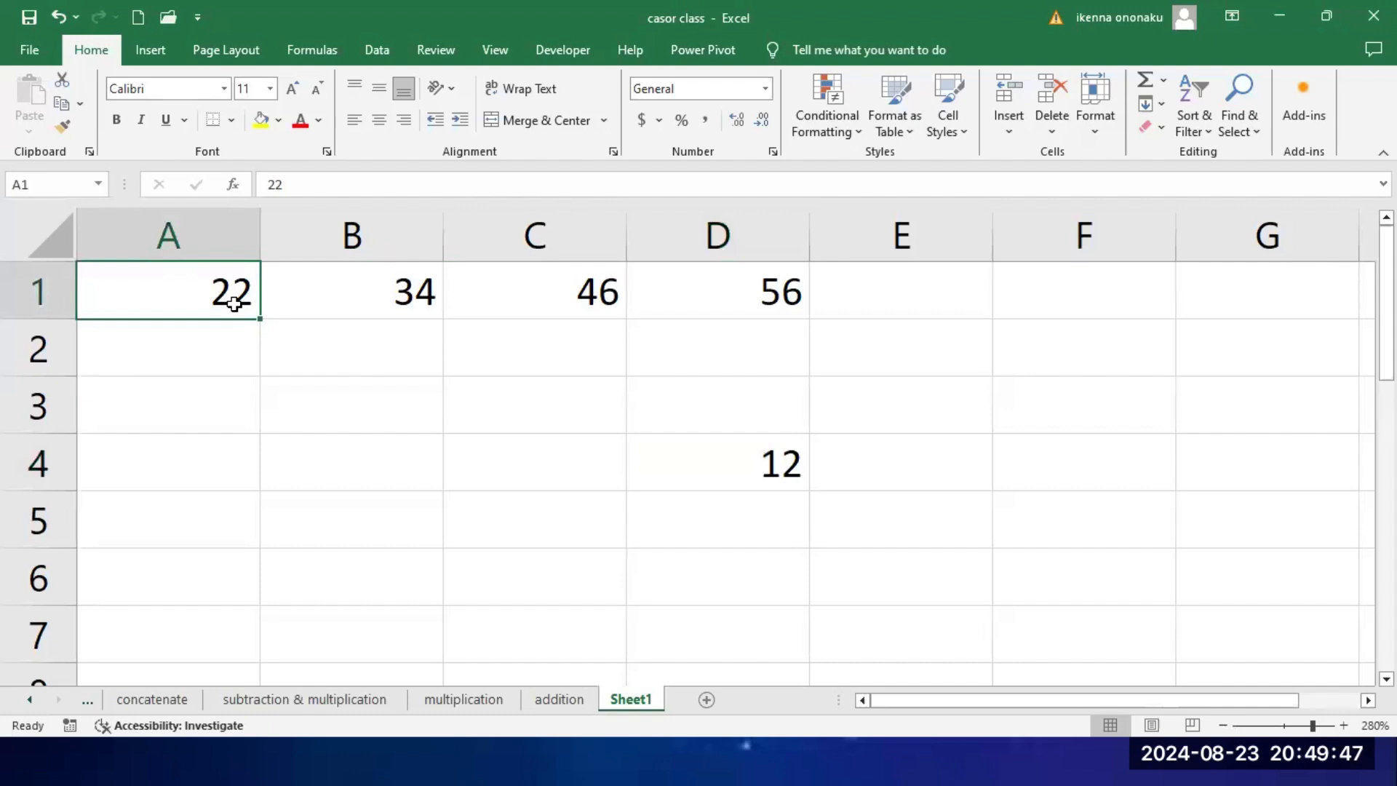
pyautogui.write('45')
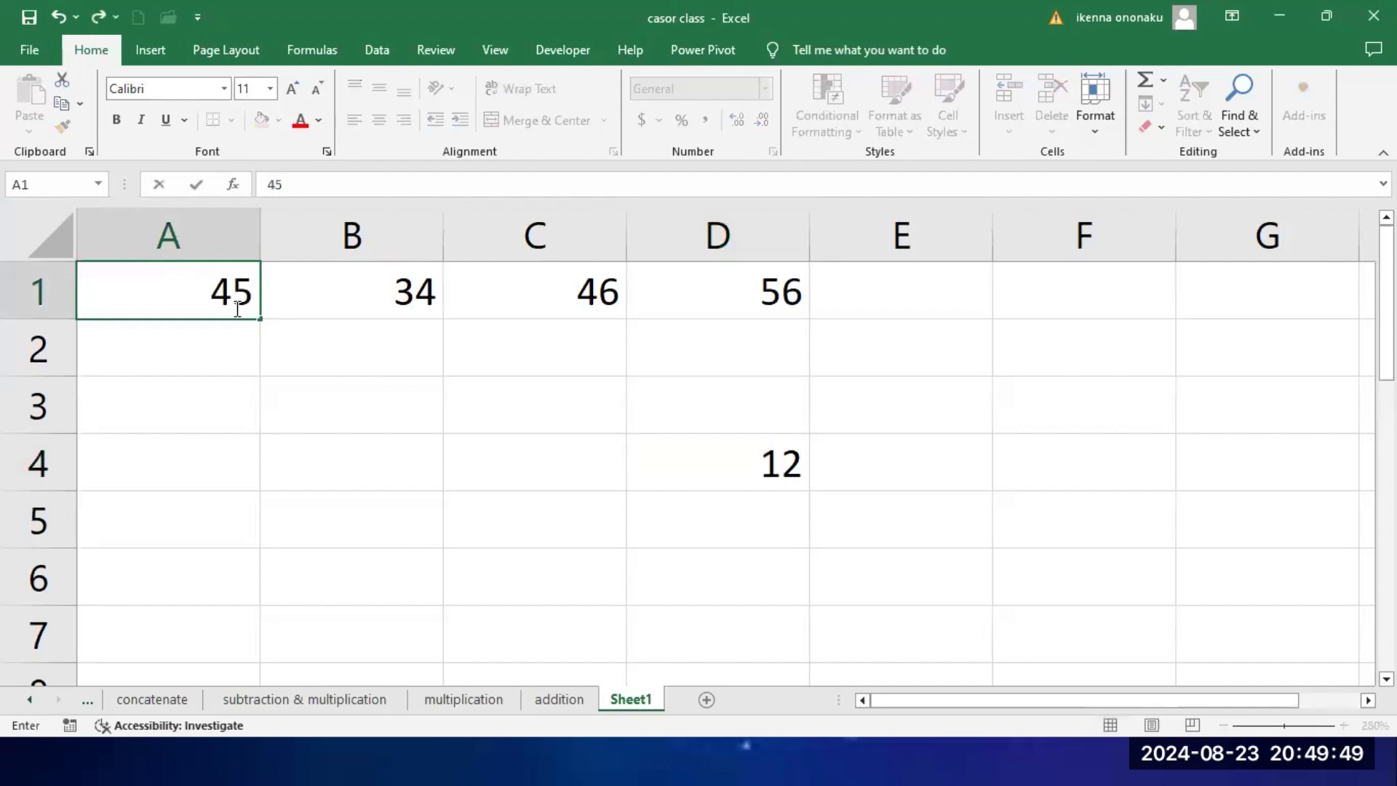
pyautogui.press('Return')
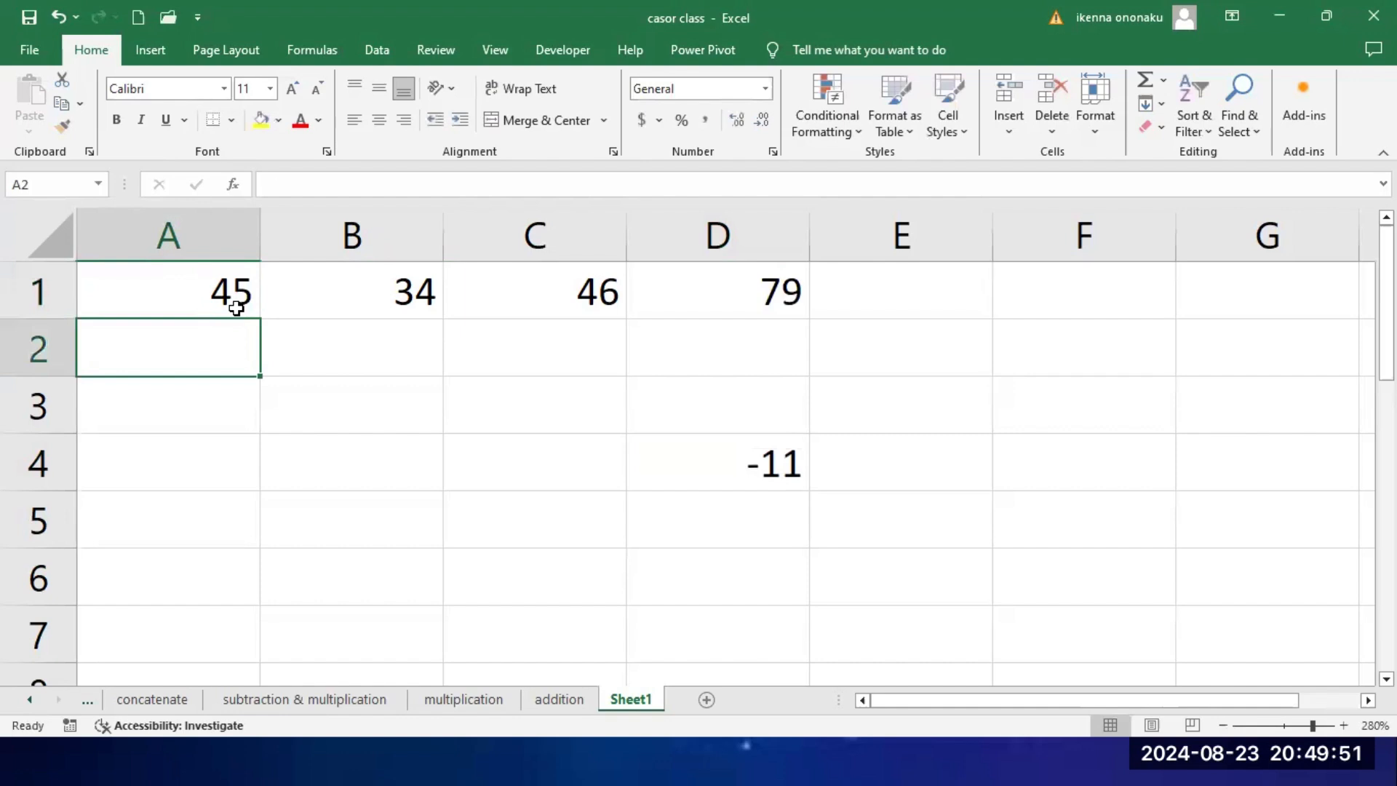
pyautogui.click(772, 471)
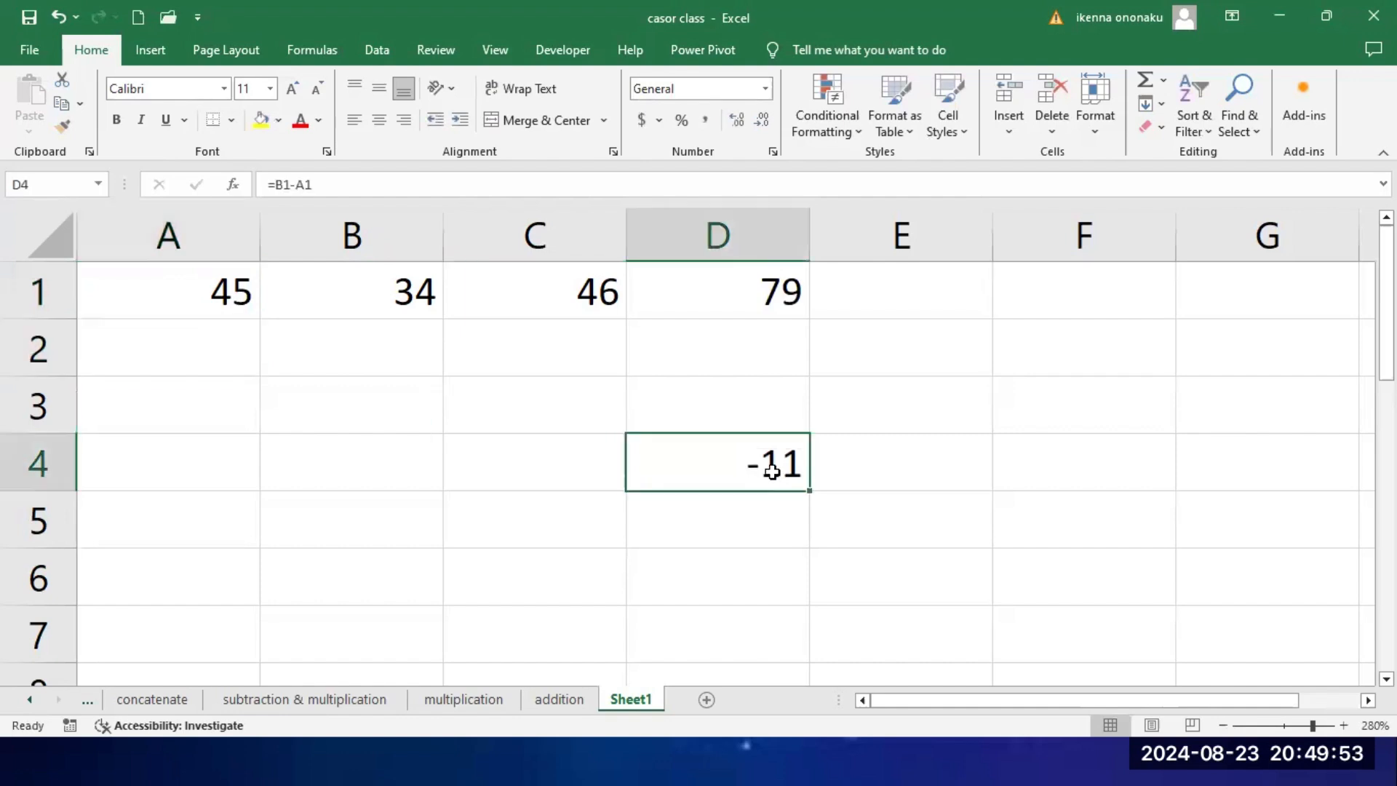
pyautogui.click(765, 290)
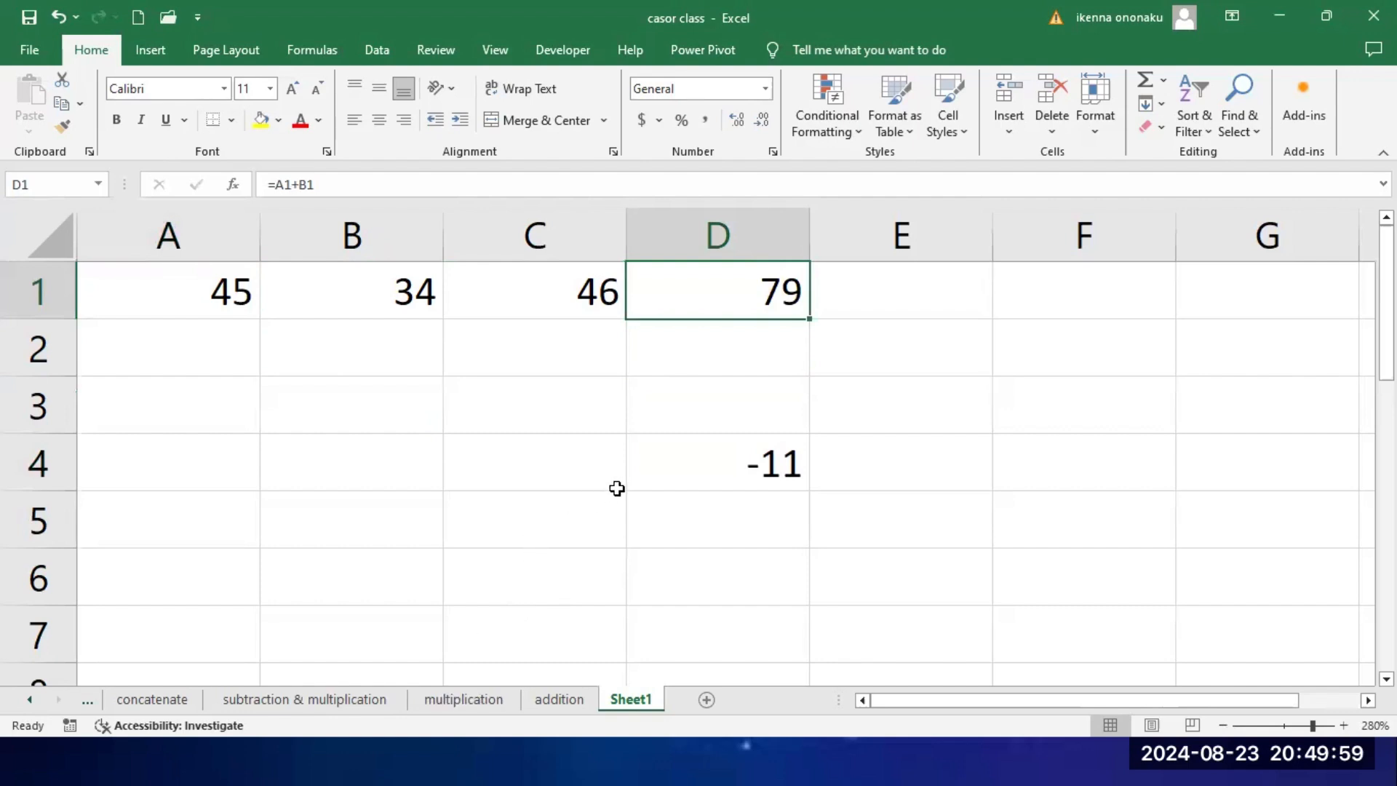
# Step: Clear all the numbers and formulas from the range A1:D4
pyautogui.click(180, 291)
pyautogui.moveTo(248, 292); pyautogui.dragTo(728, 477)
pyautogui.press('Delete')
pyautogui.moveTo(468, 368); pyautogui.dragTo(904, 414)
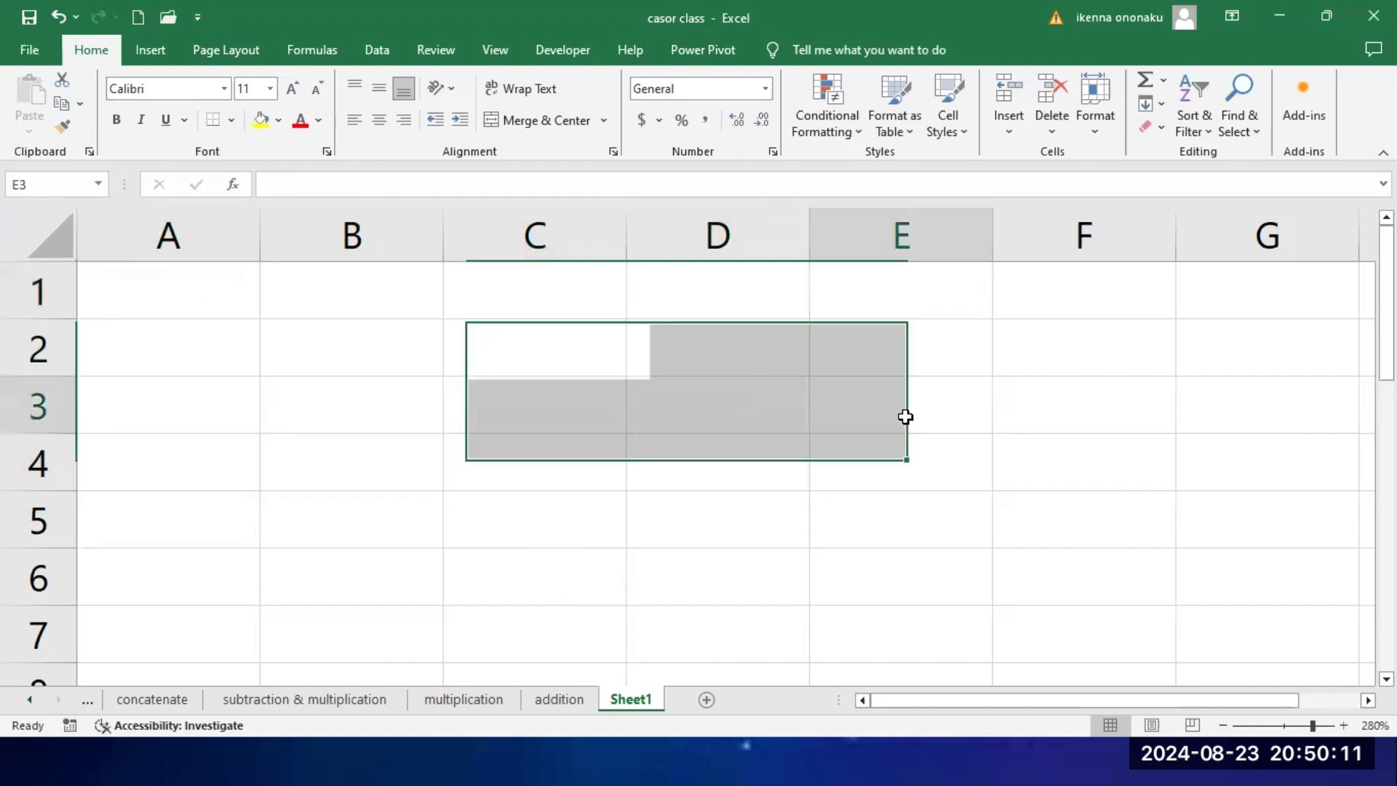
pyautogui.click(904, 415)
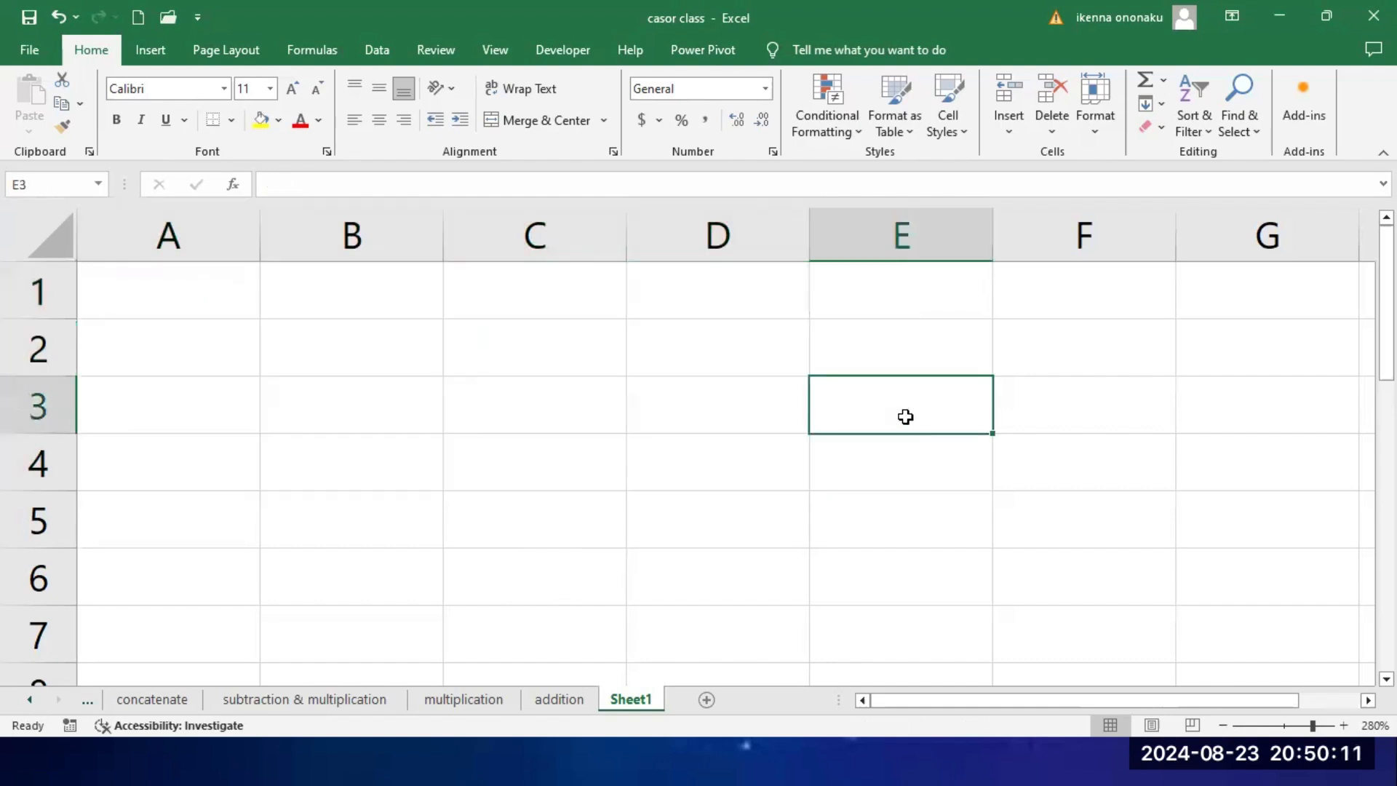
# Step: Enter the column headers names, bio and eng in cells A1, B1 and C1
pyautogui.click(217, 301)
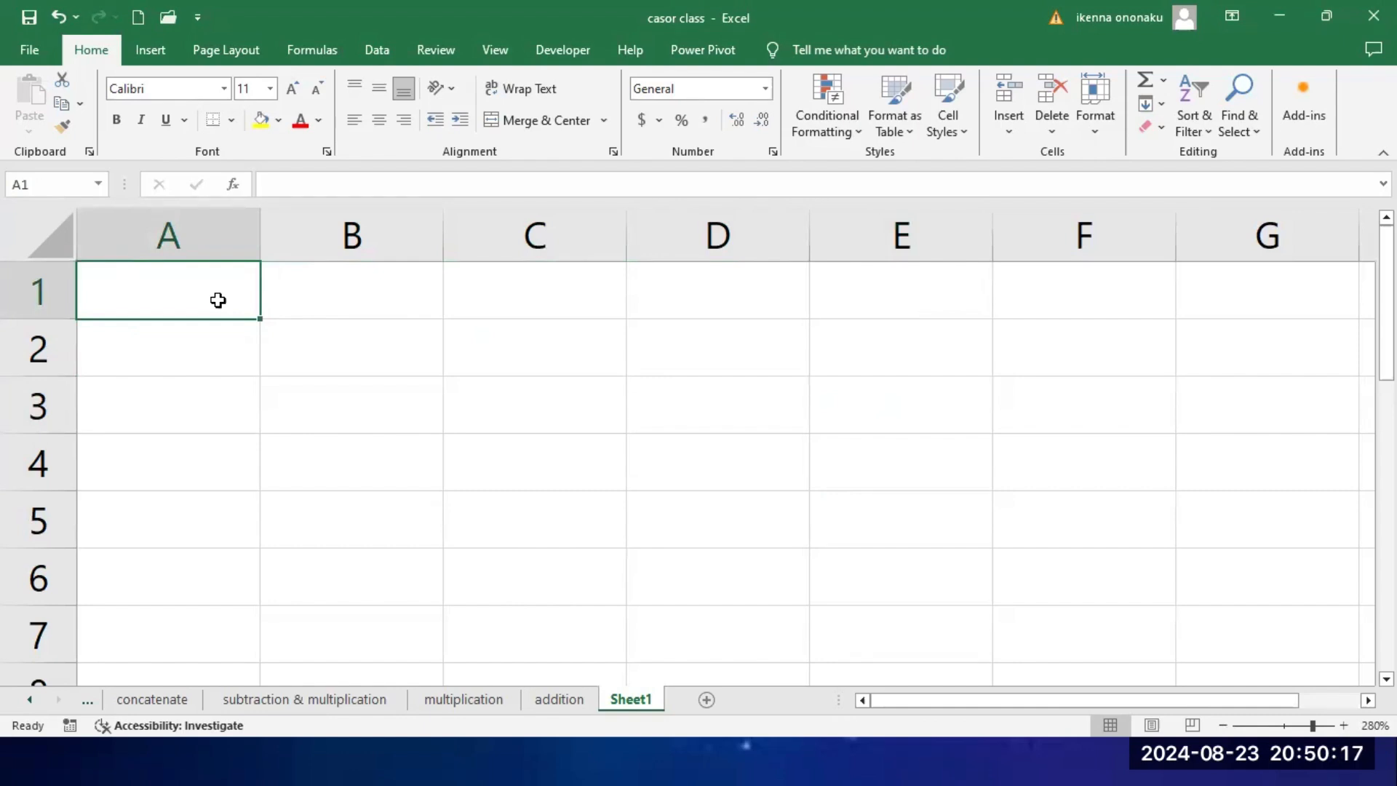
pyautogui.write('n')
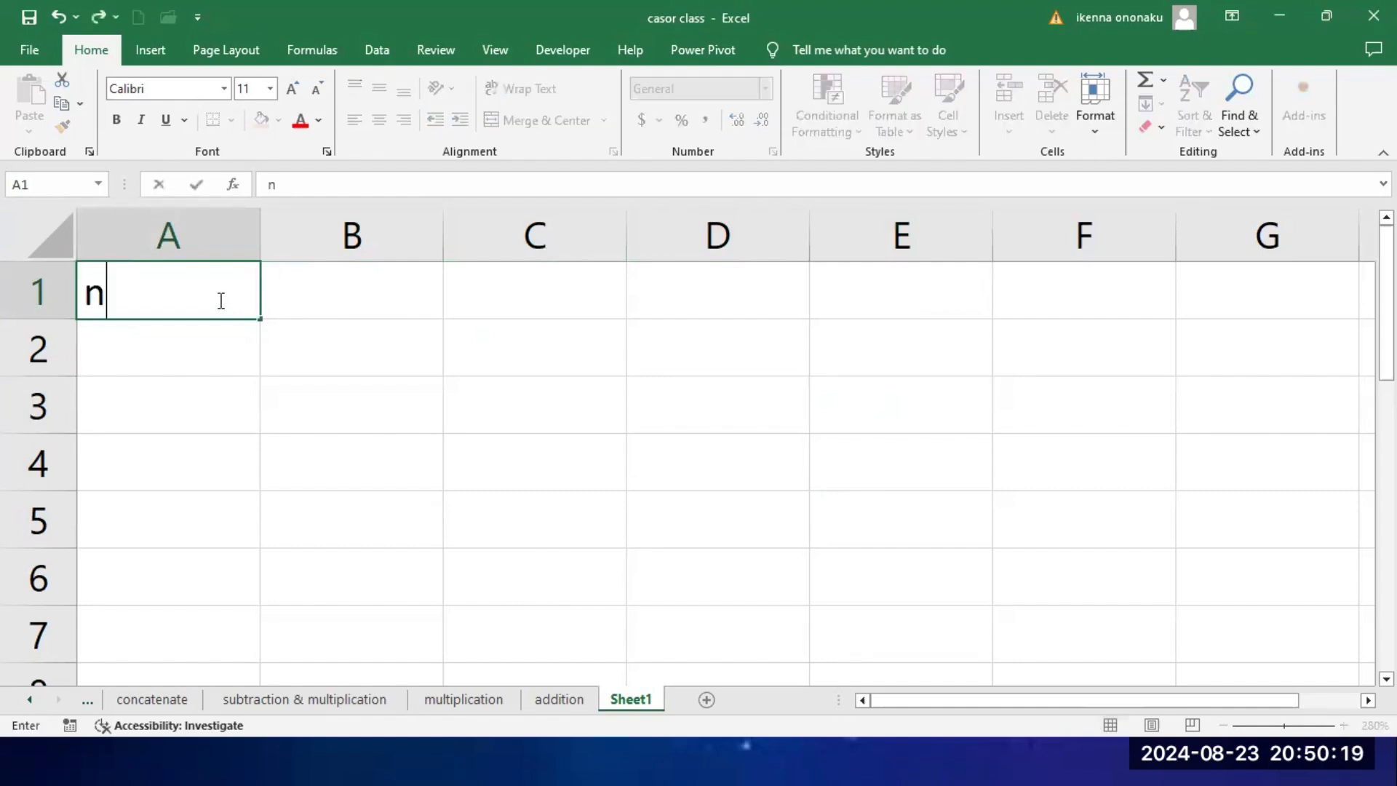
pyautogui.write('ames')
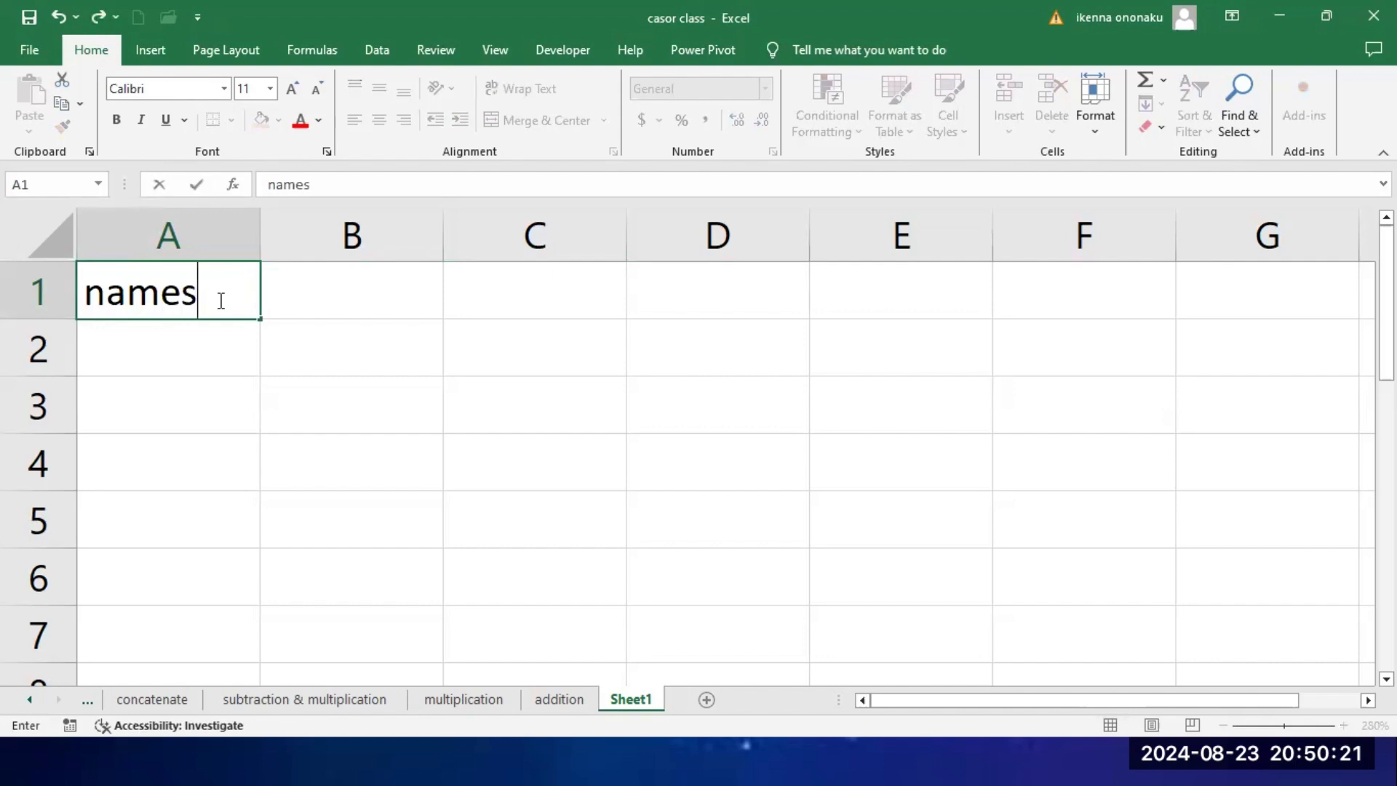
pyautogui.click(356, 304)
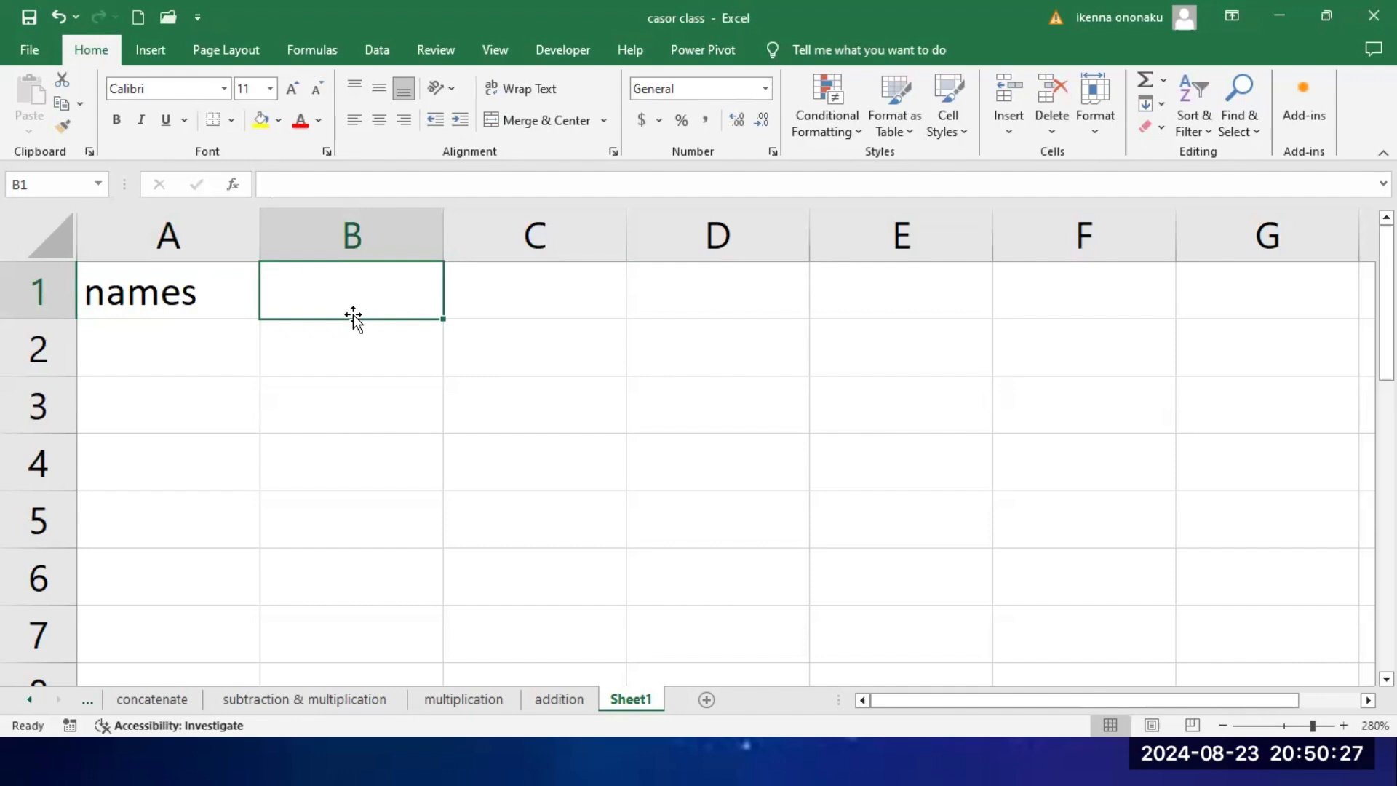
pyautogui.write('bio')
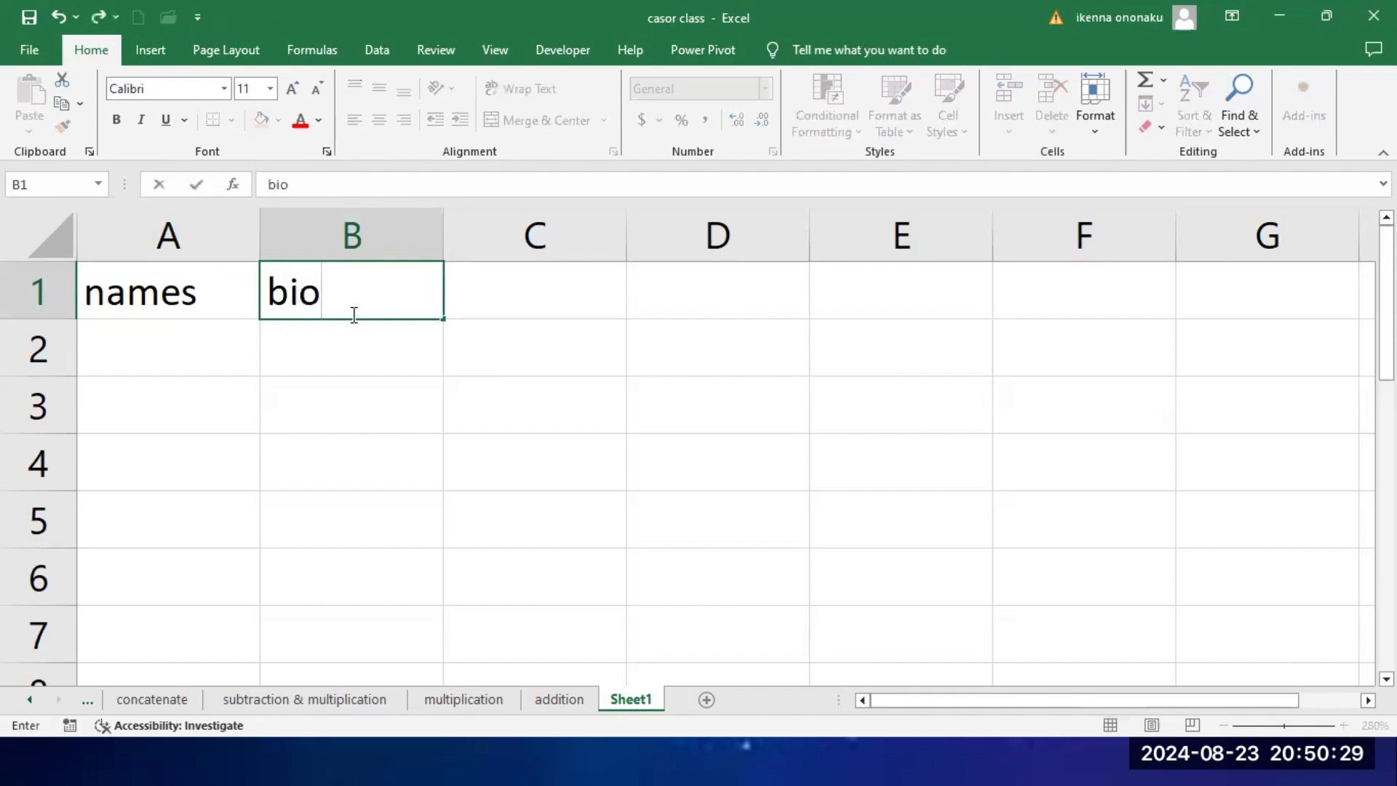
pyautogui.press('Tab')
pyautogui.write('erng')
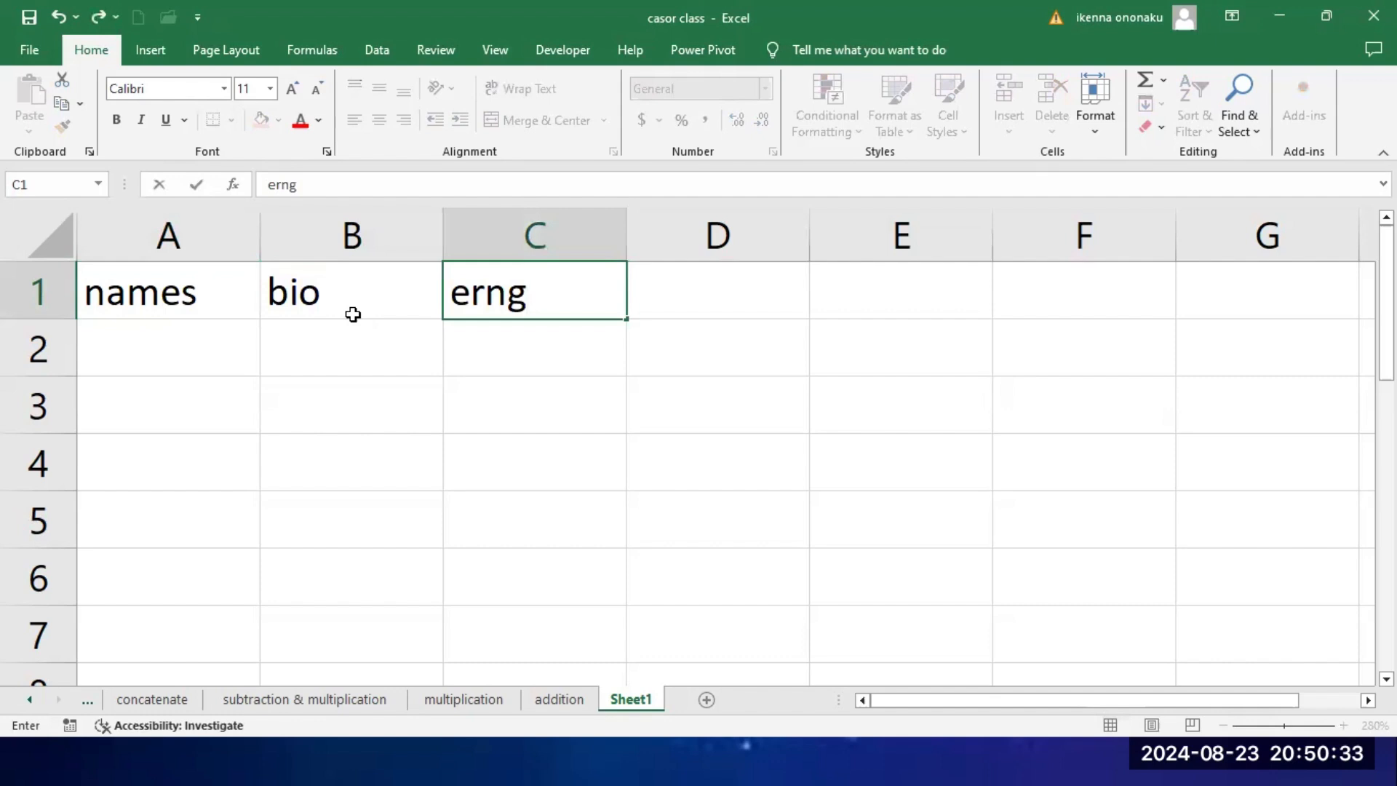
pyautogui.press('BackSpace')
pyautogui.press('BackSpace')
pyautogui.press('BackSpace')
pyautogui.write('ng')
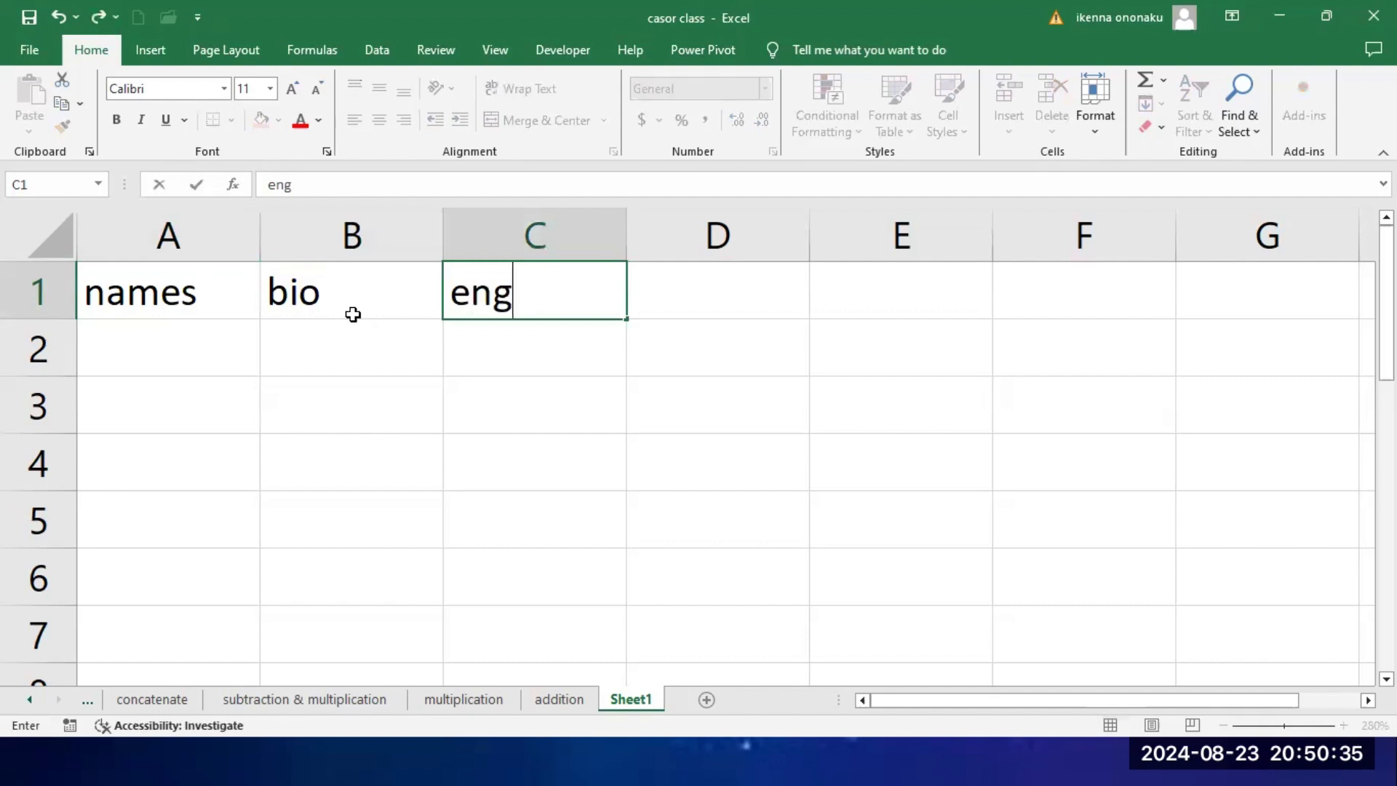
pyautogui.press('Tab')
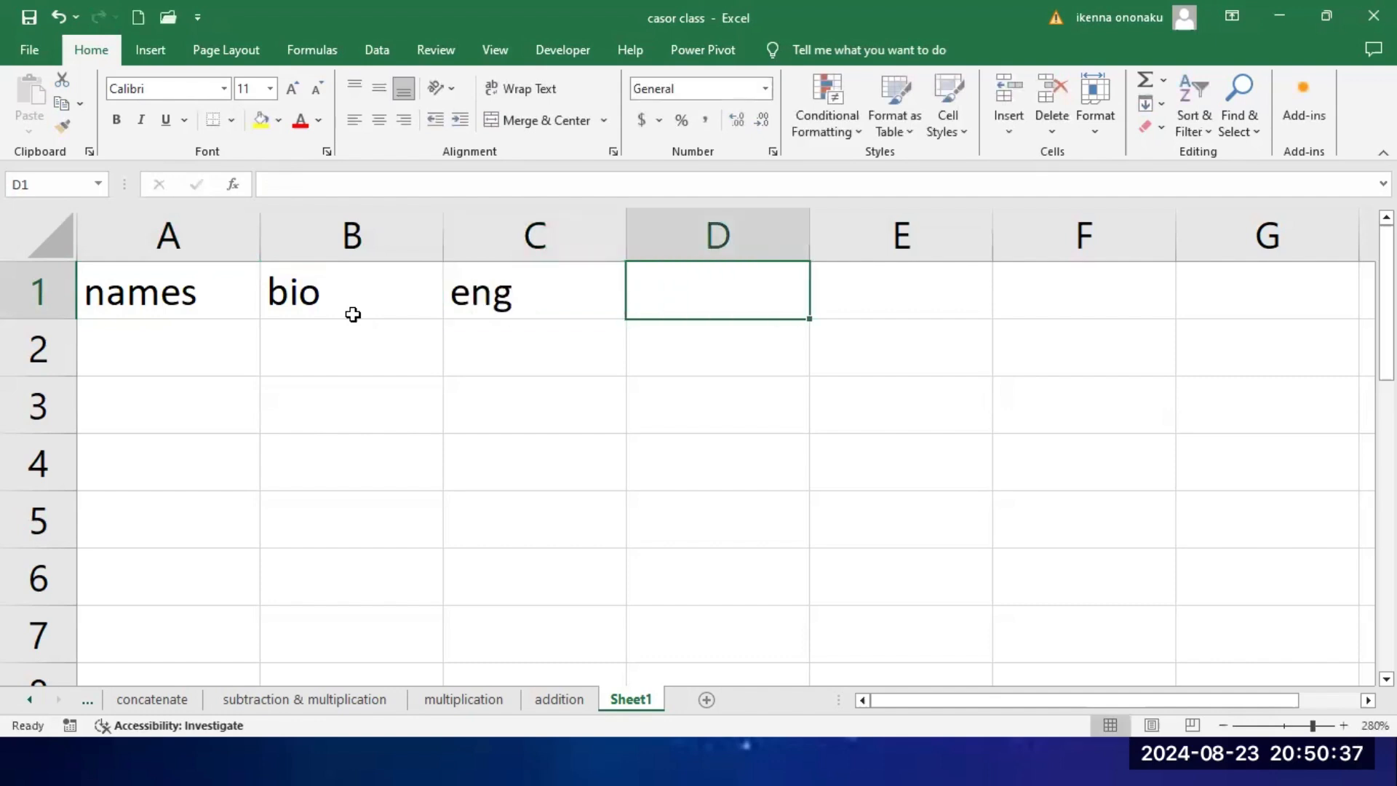
# Step: Add the subject headers igbo and maths in cells D1 and E1
pyautogui.write('igb')
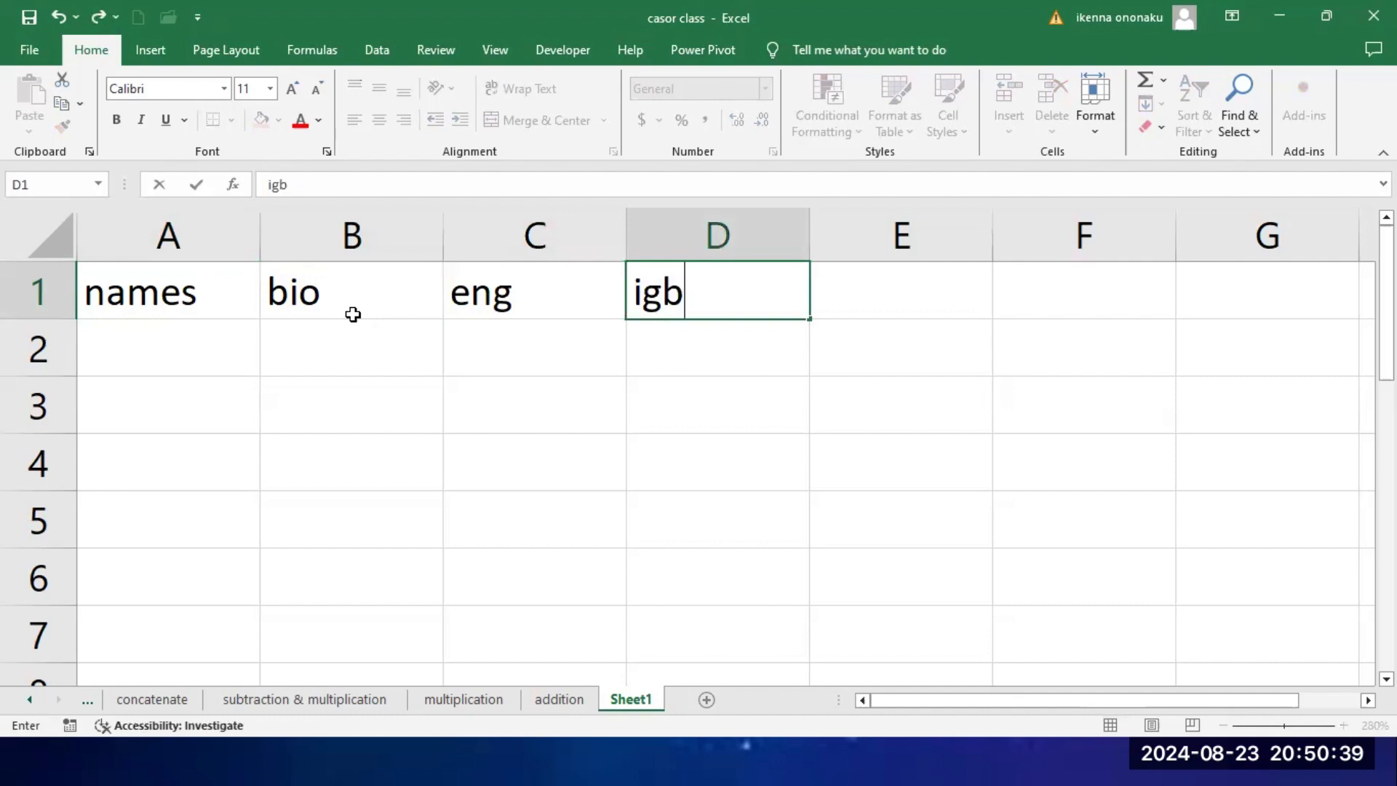
pyautogui.write('o')
pyautogui.press('Tab')
pyautogui.write('m')
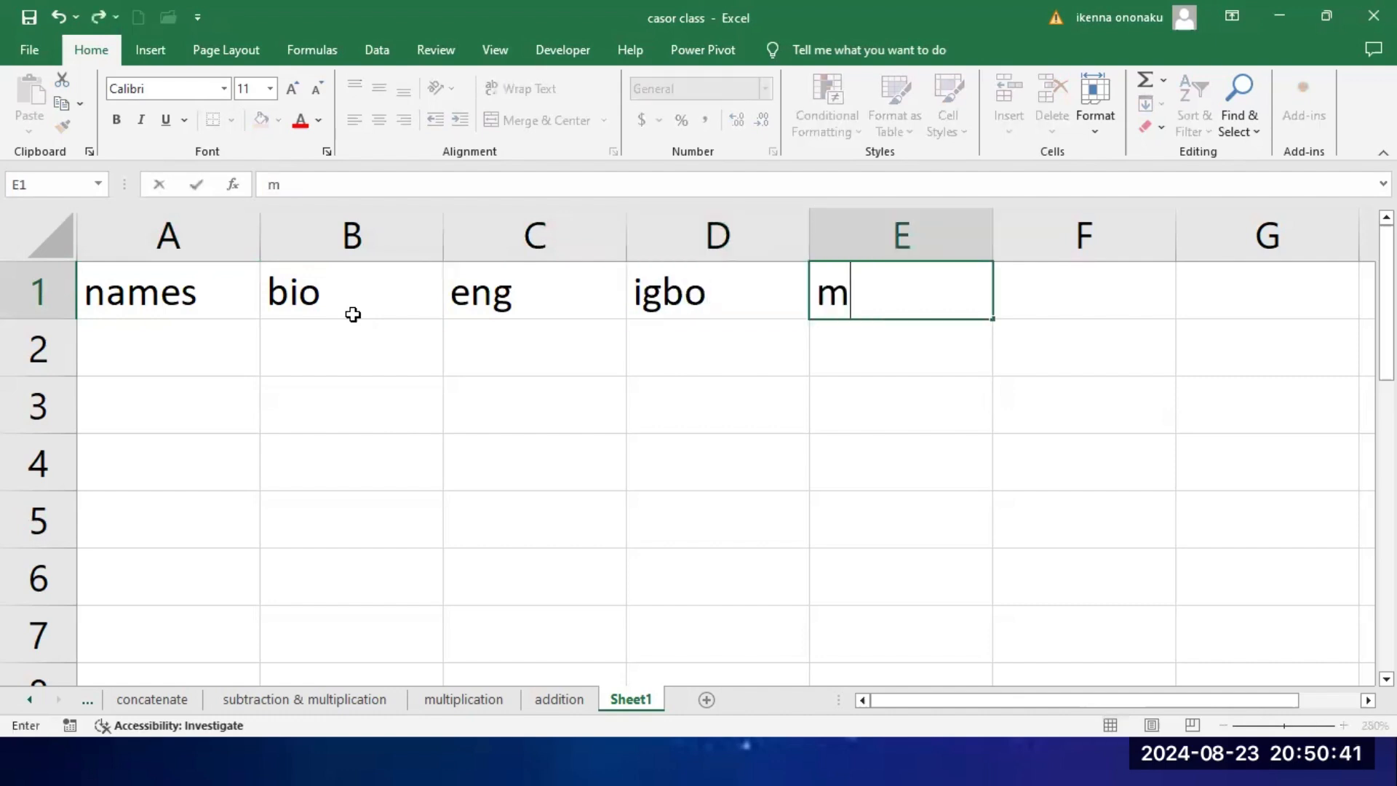
pyautogui.write('aths')
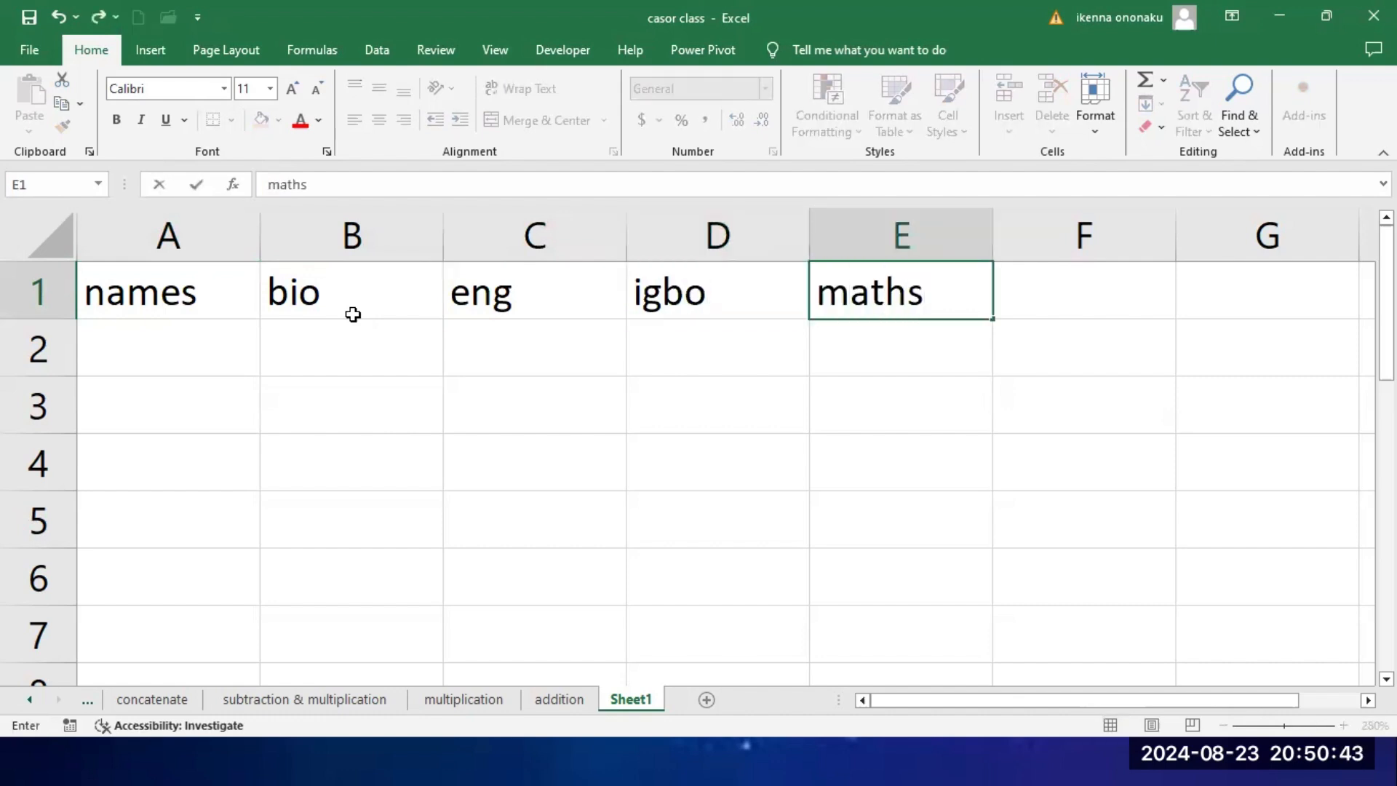
pyautogui.press('Tab')
# Step: Fill cells A2 to A4 under the names header with three students' first names
pyautogui.click(146, 356)
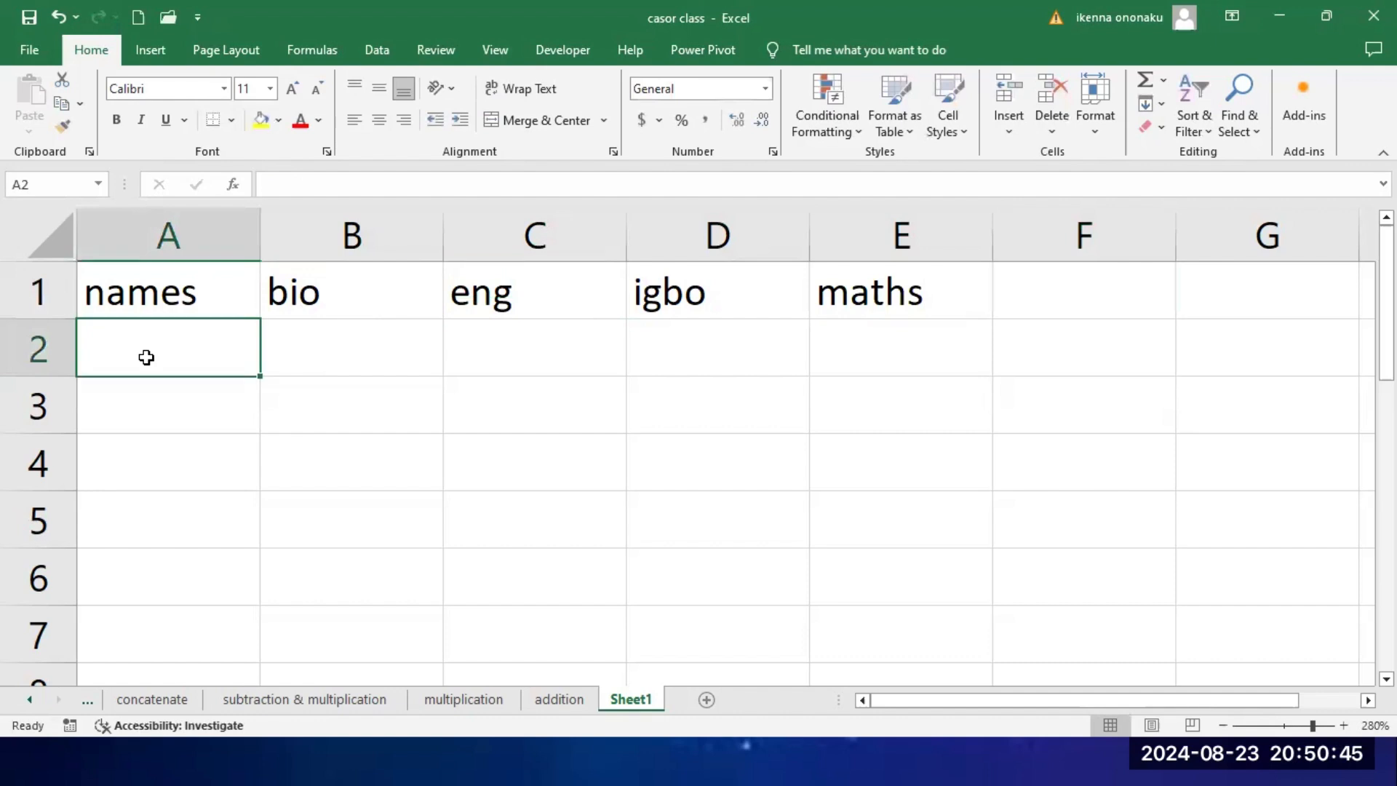
pyautogui.doubleClick(146, 357)
pyautogui.write('ike')
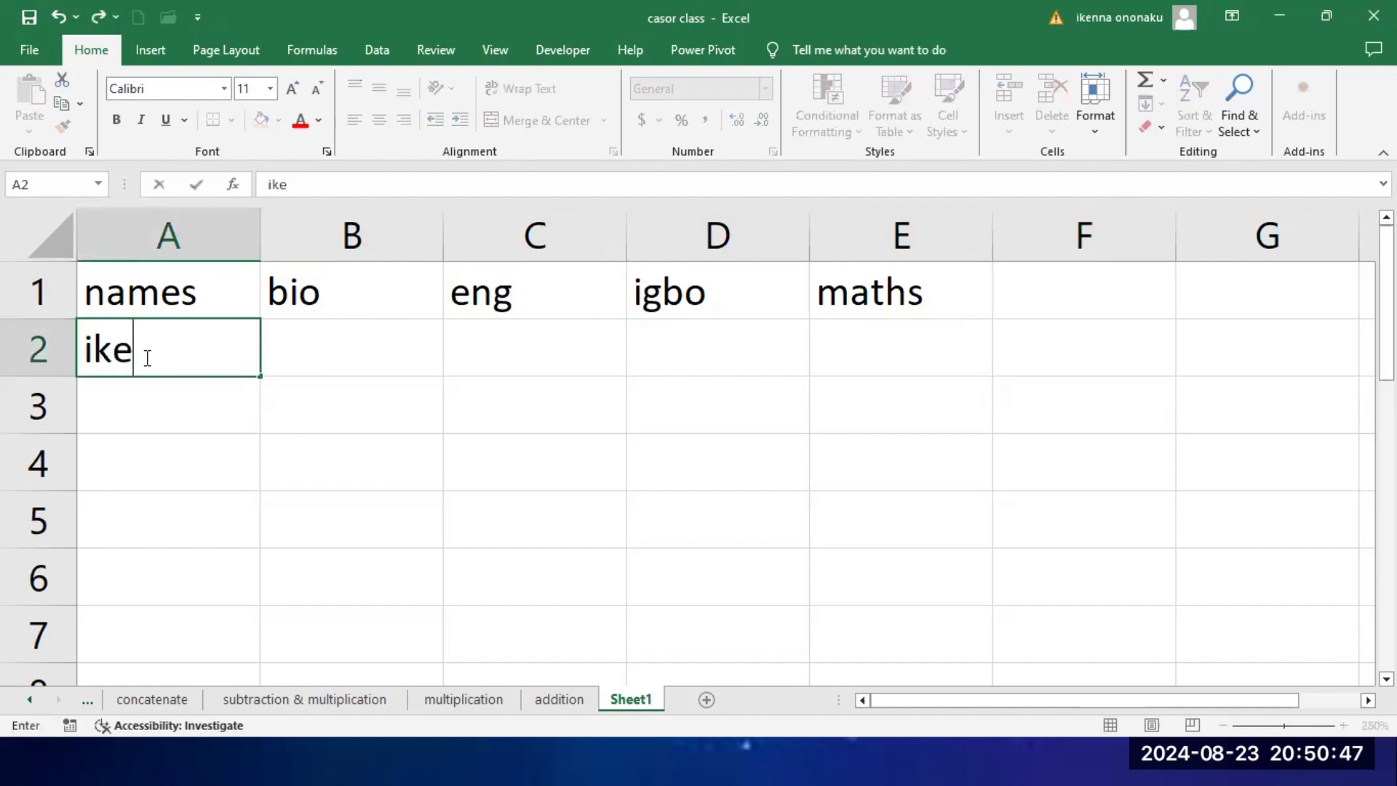
pyautogui.write('nna')
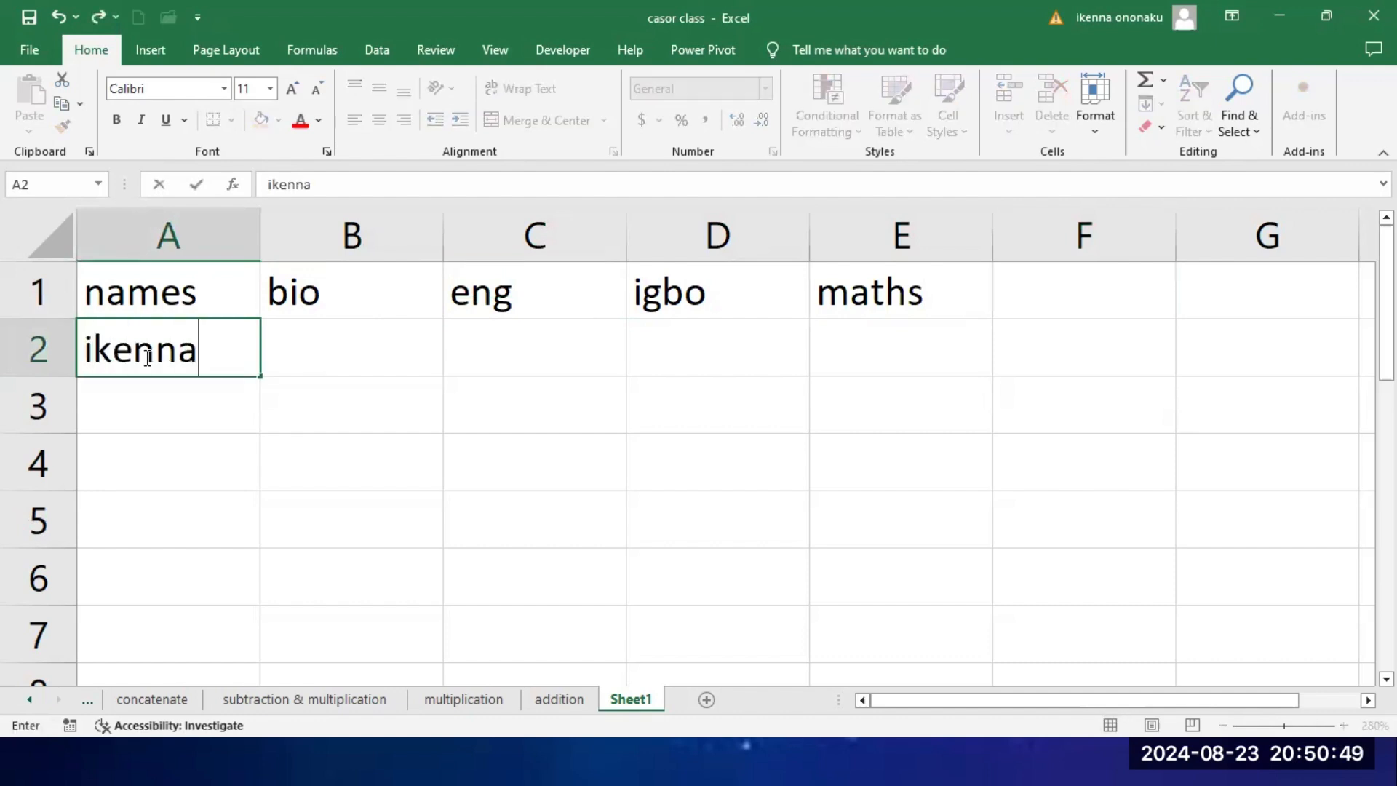
pyautogui.press('Return')
pyautogui.write('be')
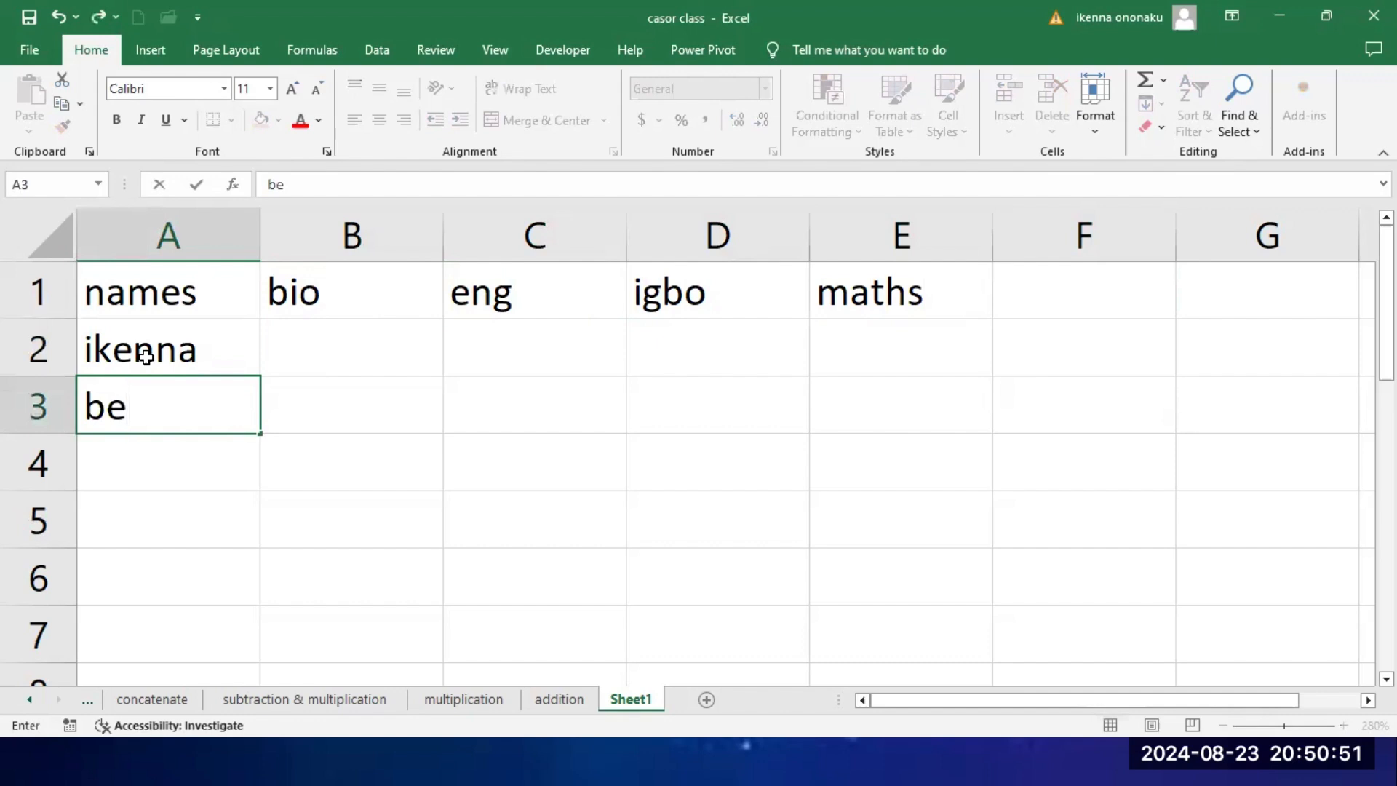
pyautogui.write('n')
pyautogui.press('Return')
pyautogui.write('i')
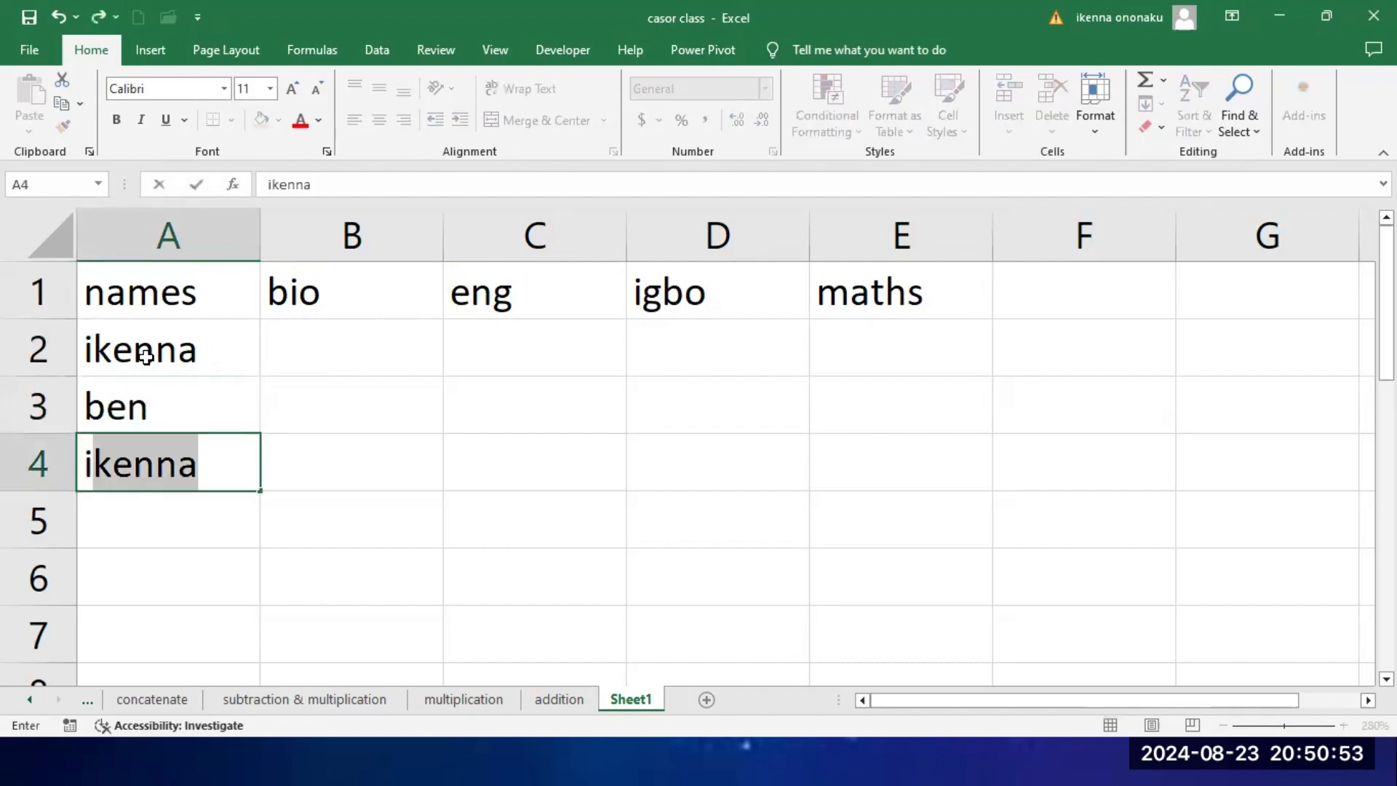
pyautogui.press('BackSpace')
pyautogui.write('uche')
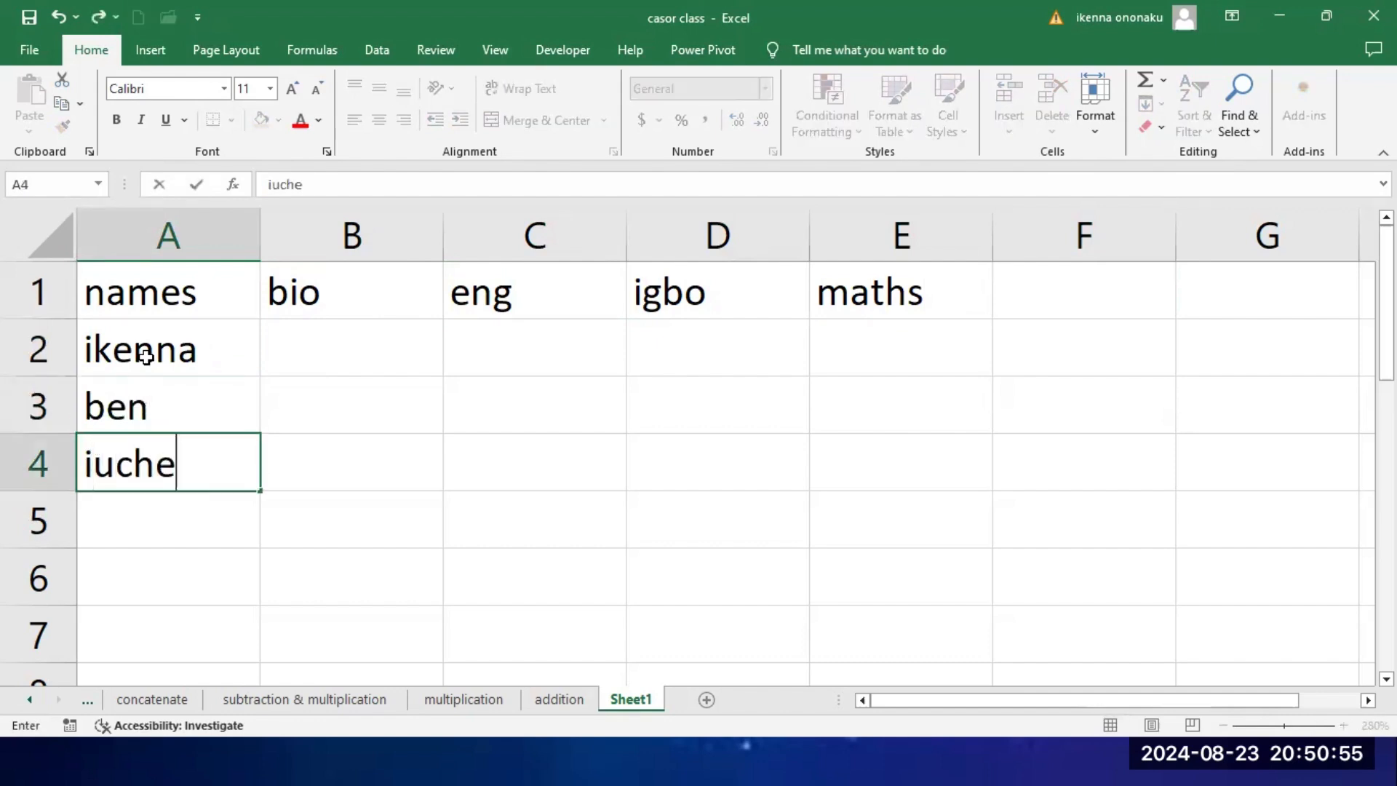
# Step: Enter the first student's scores 34, 67 and 65 for bio, eng and igbo in cells B2 to D2
pyautogui.click(333, 352)
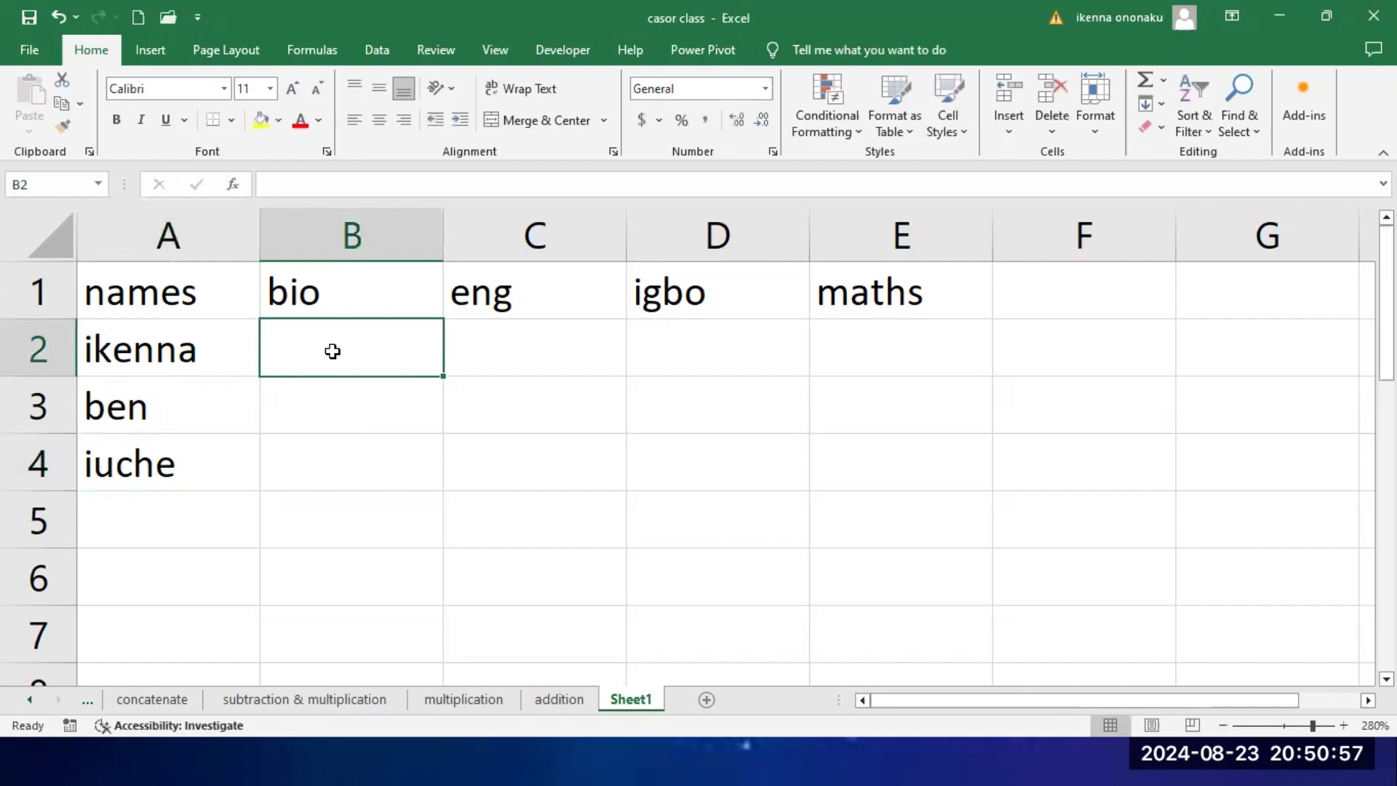
pyautogui.write('34')
pyautogui.press('Tab')
pyautogui.write('67')
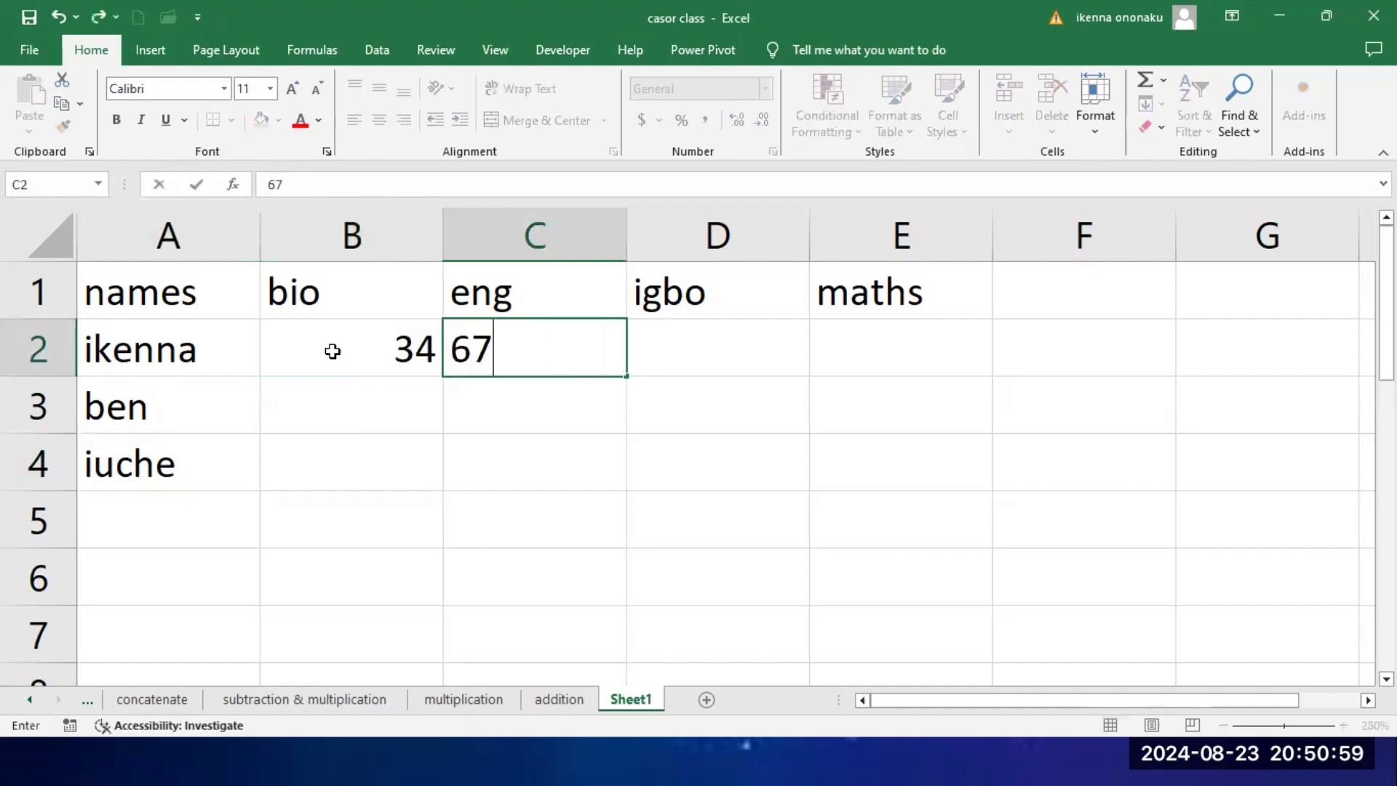
pyautogui.press('Tab')
pyautogui.write('65')
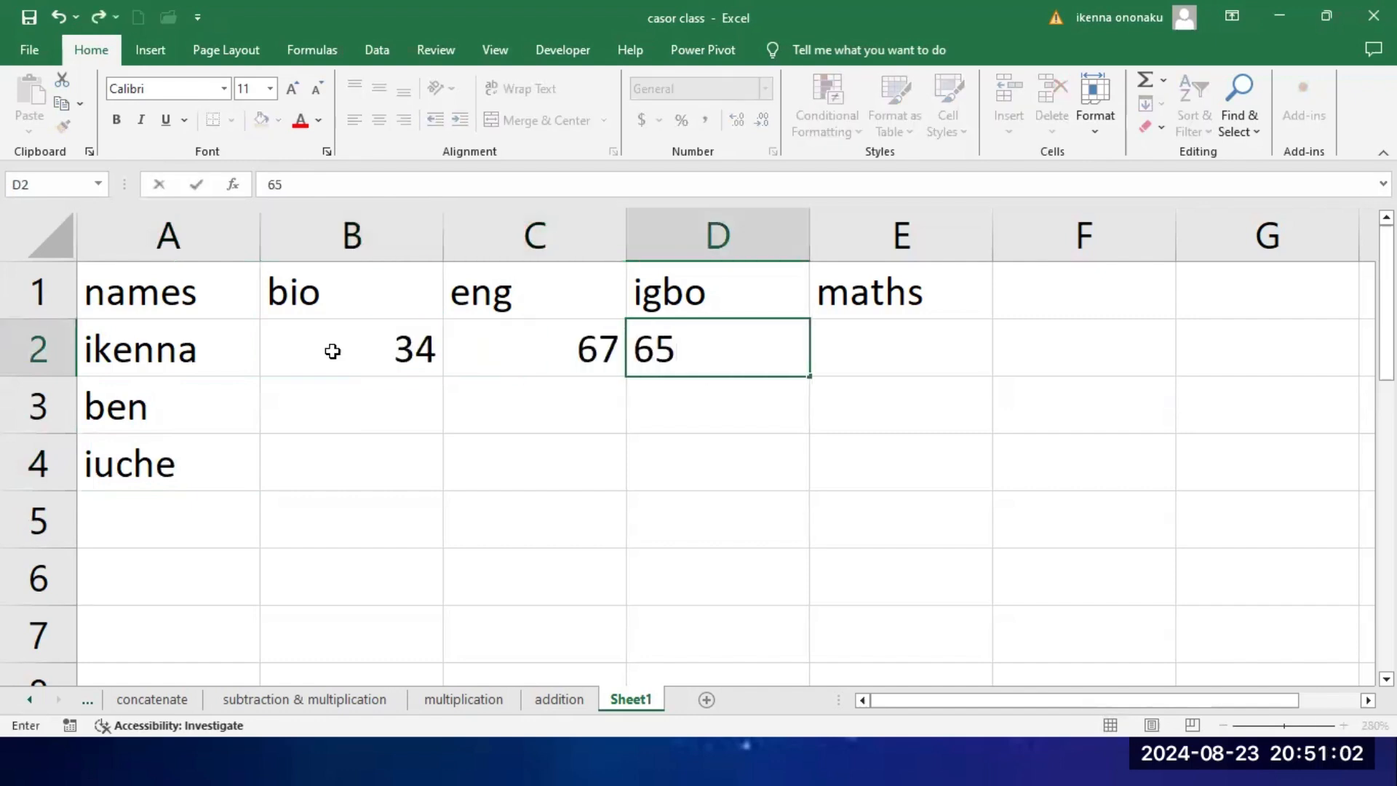
pyautogui.press('Return')
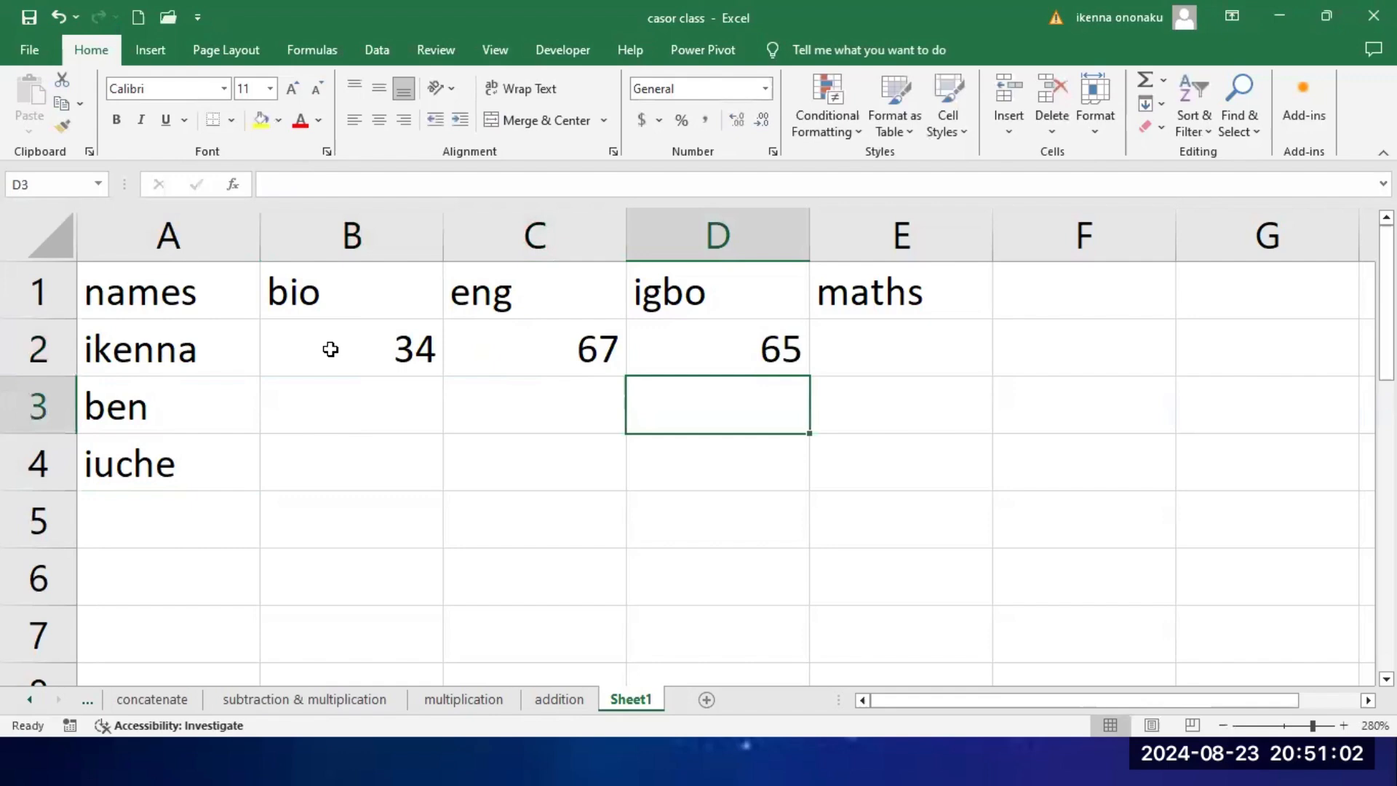
# Step: Enter the second student's scores 65, 78 and 65 for bio, eng and igbo in cells B3 to D3
pyautogui.click(287, 410)
pyautogui.write('65')
pyautogui.press('Tab')
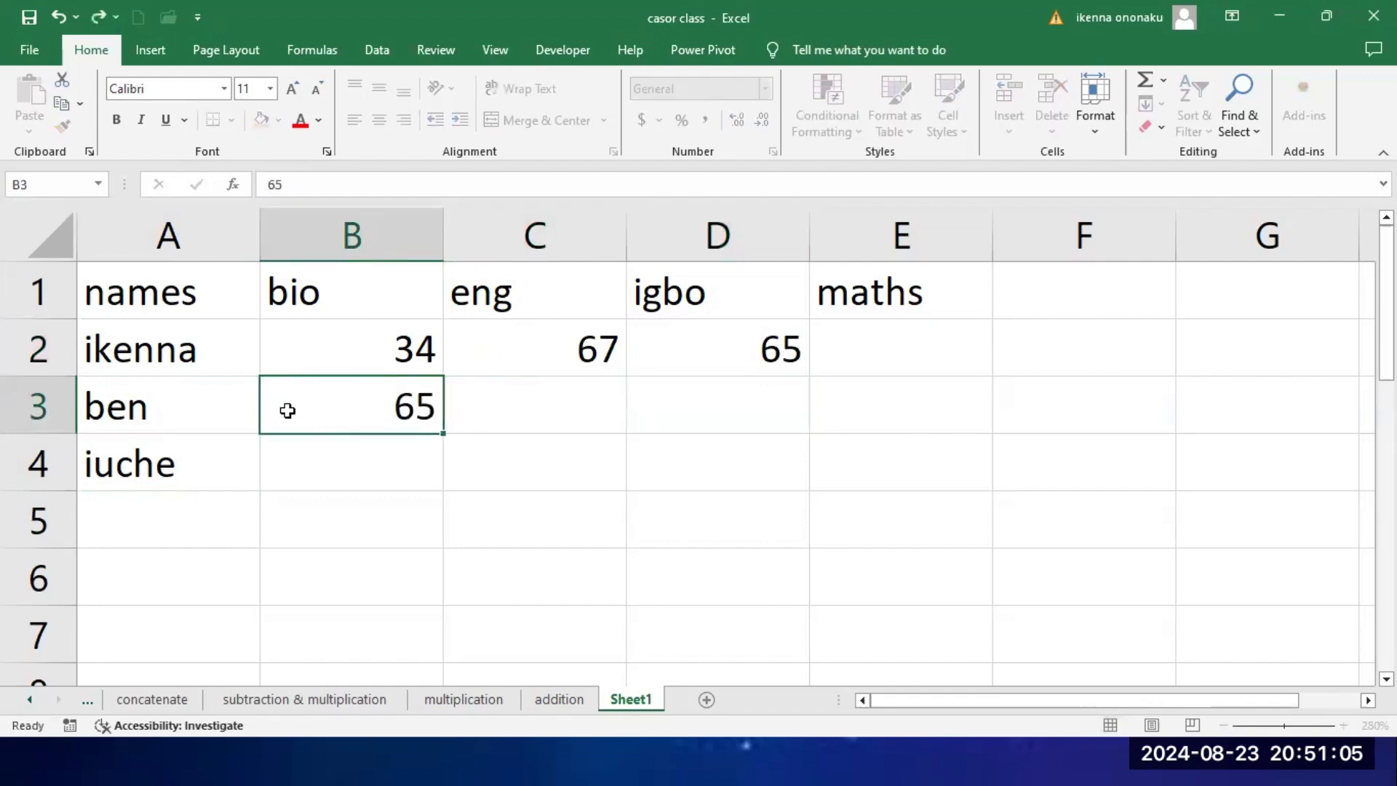
pyautogui.write('78')
pyautogui.press('Tab')
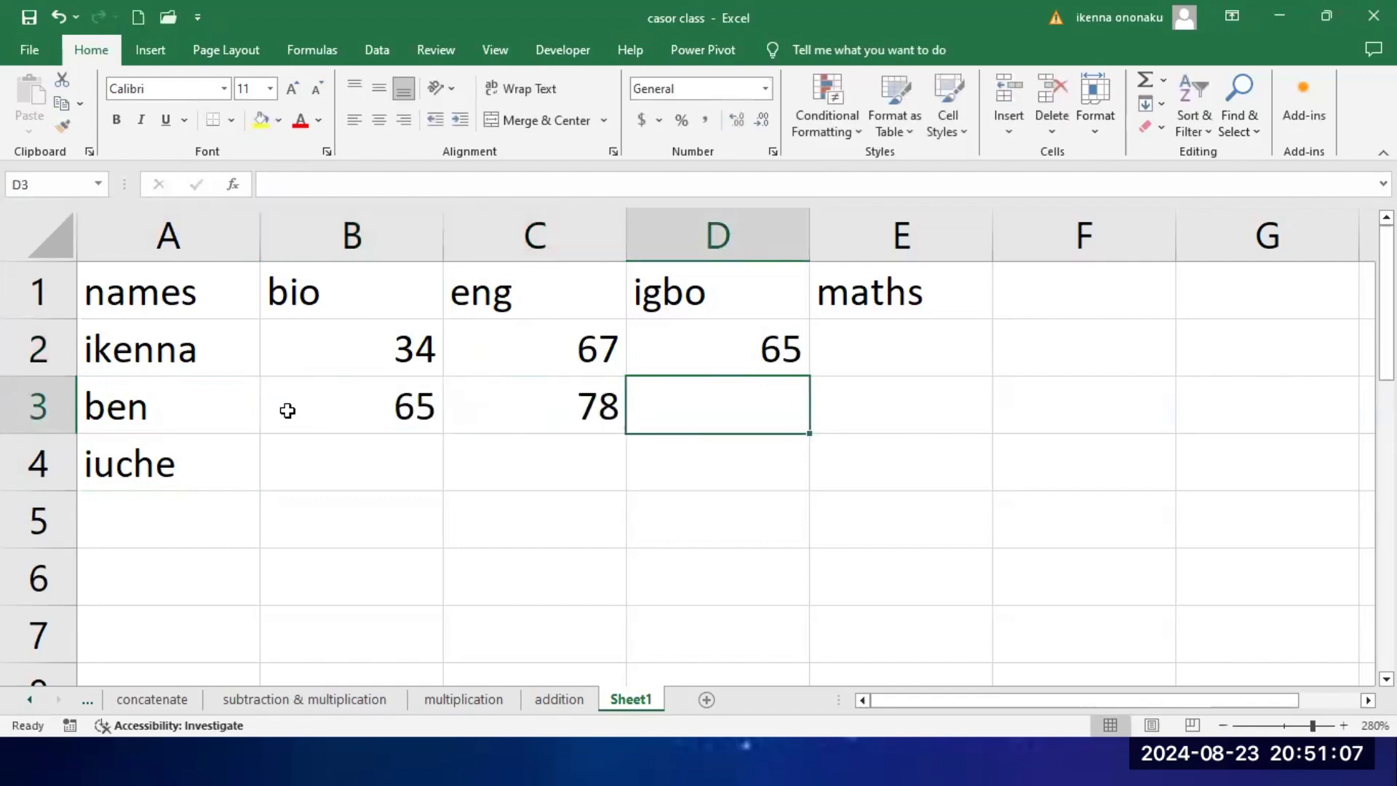
pyautogui.write('65')
pyautogui.press('Return')
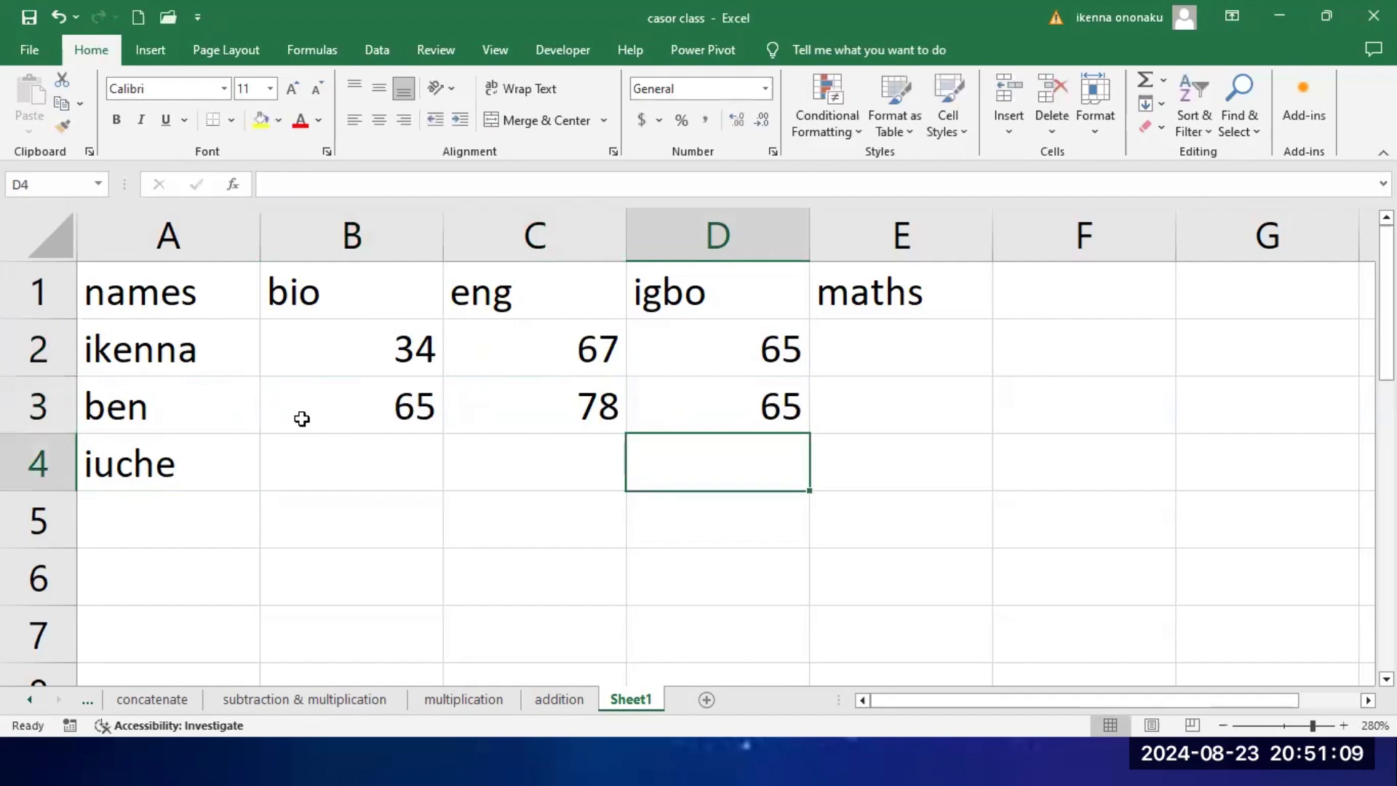
# Step: Correct the spelling of the third student's first name in cell A4
pyautogui.click(320, 454)
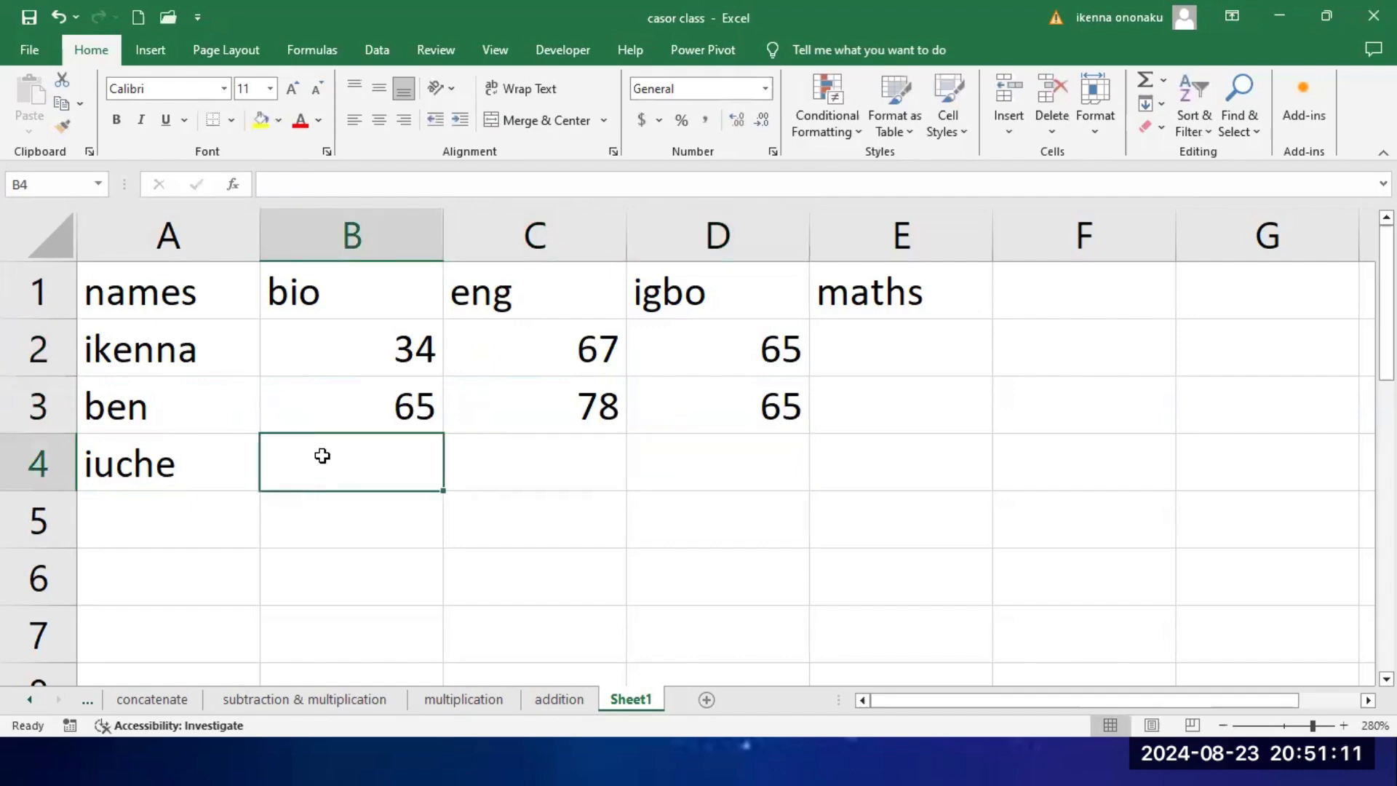
pyautogui.click(133, 456)
pyautogui.write('uche')
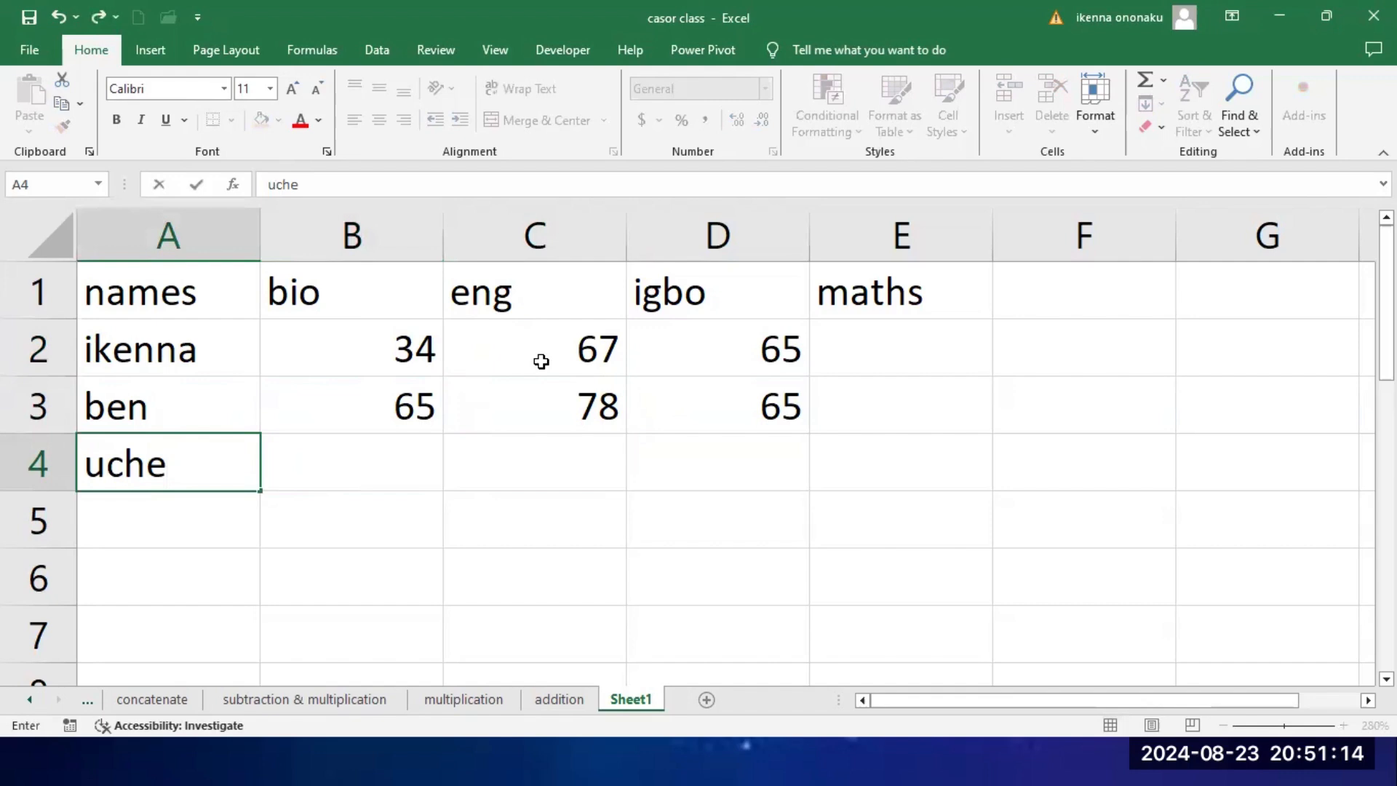
# Step: Enter the third student's scores 34, 87 and 54 for bio, eng and igbo in cells B4 to D4
pyautogui.click(381, 461)
pyautogui.write('34')
pyautogui.click(513, 469)
pyautogui.write('87')
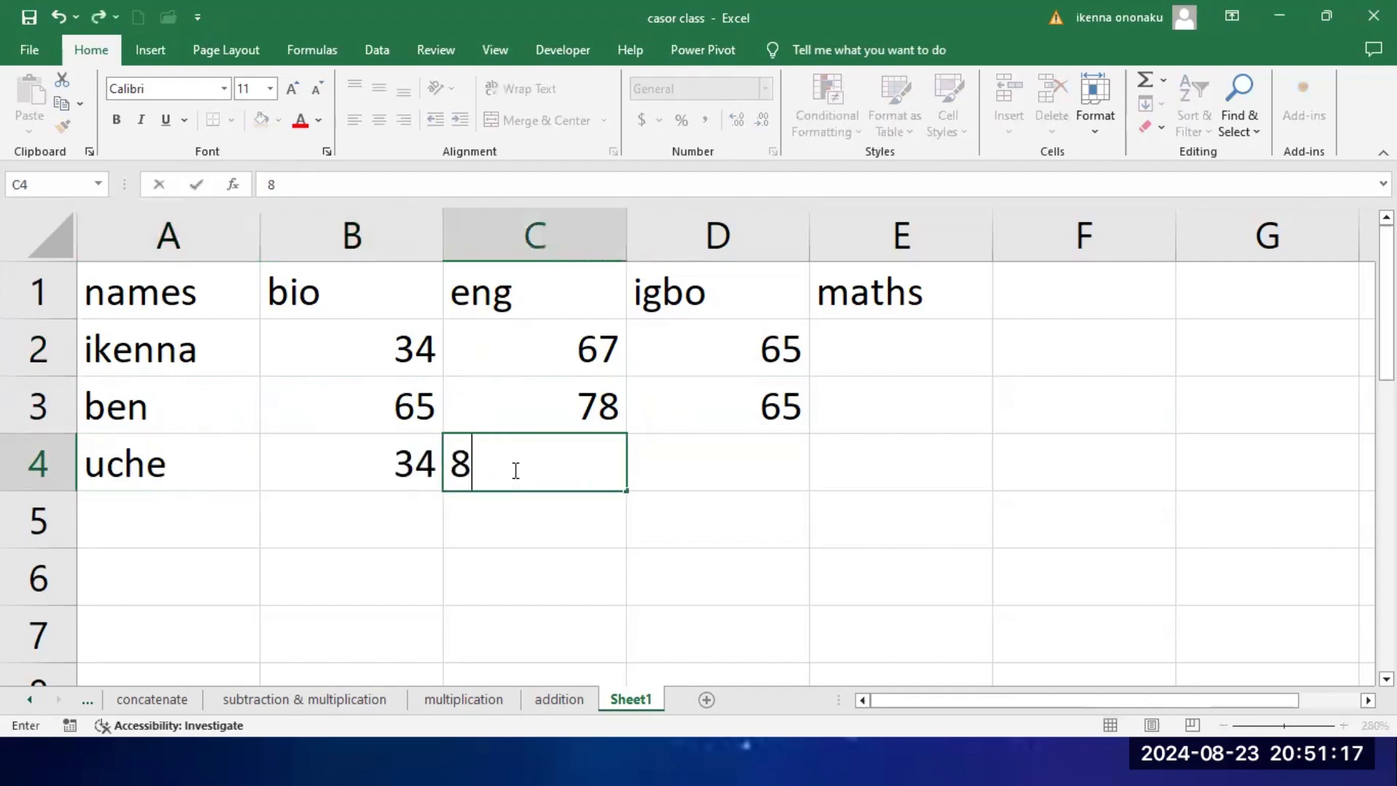
pyautogui.click(677, 466)
pyautogui.write('54')
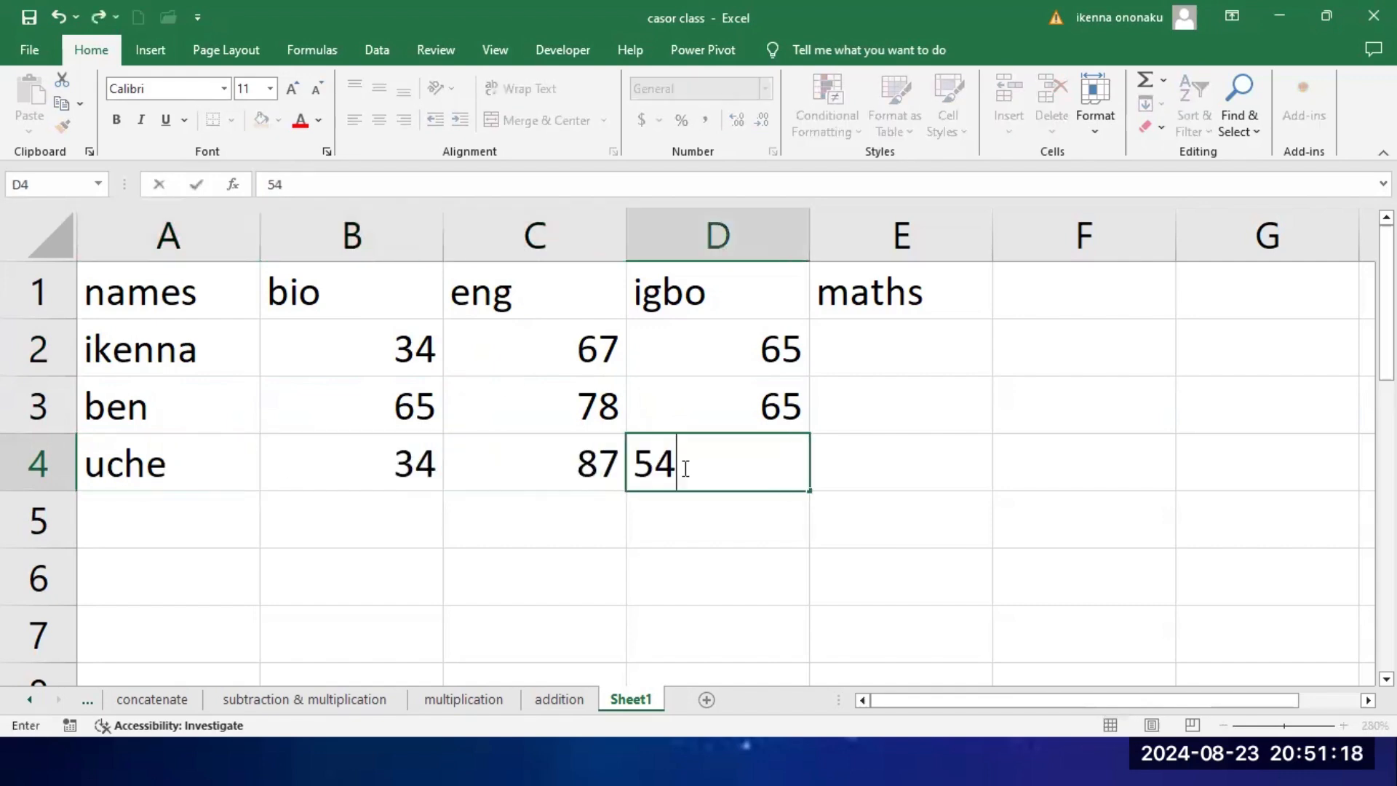
pyautogui.click(873, 463)
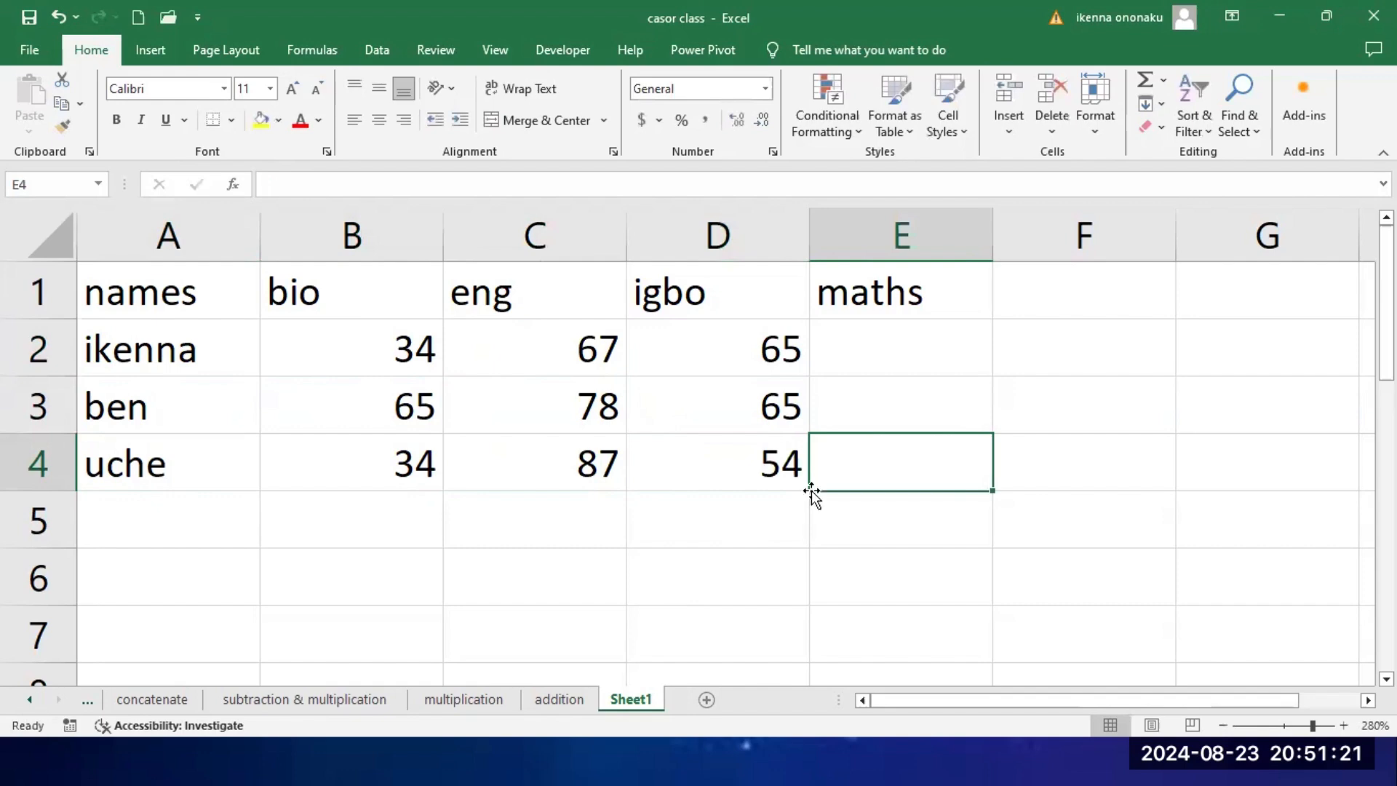
# Step: Fill the maths column with the scores 34, 78 and 44 in cells E2 to E4
pyautogui.click(902, 342)
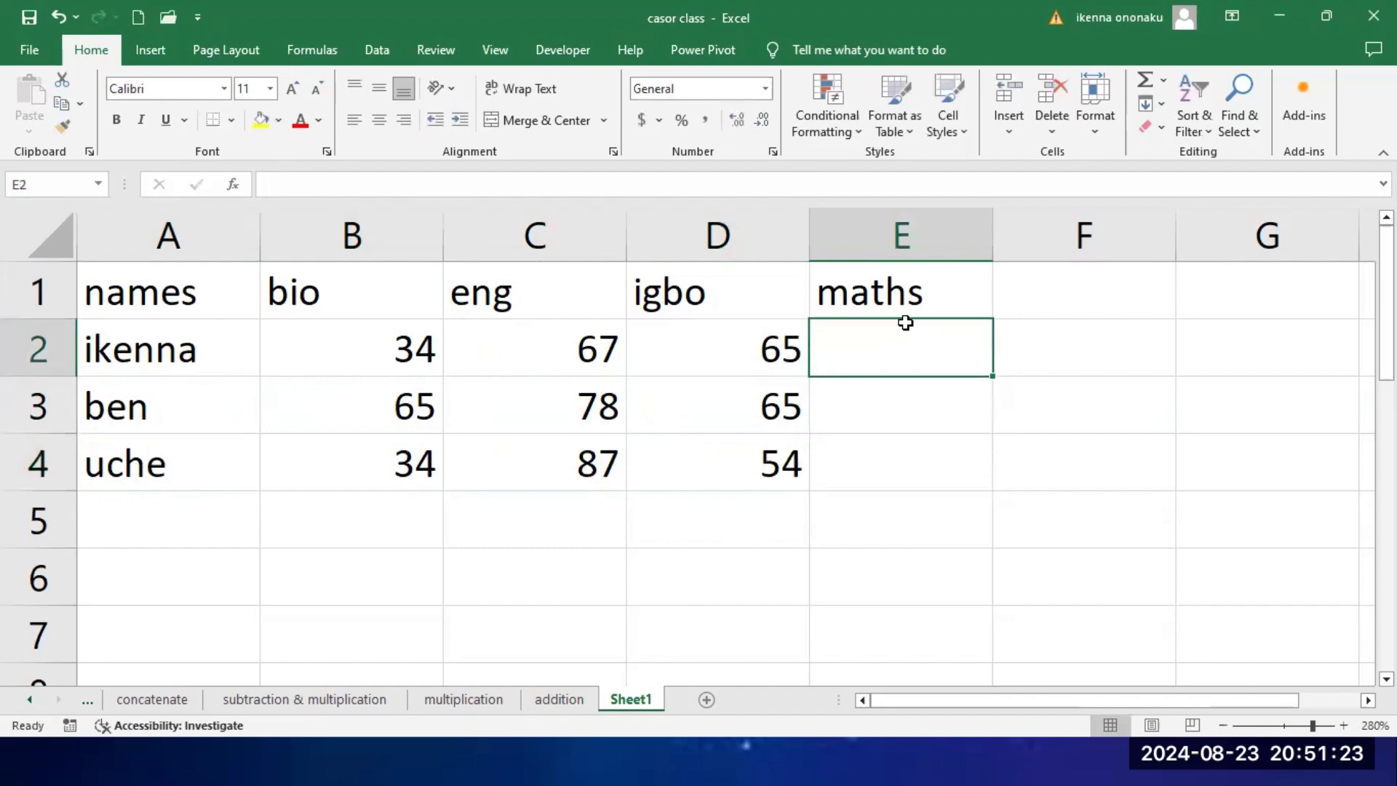
pyautogui.write('34')
pyautogui.click(893, 378)
pyautogui.write('78')
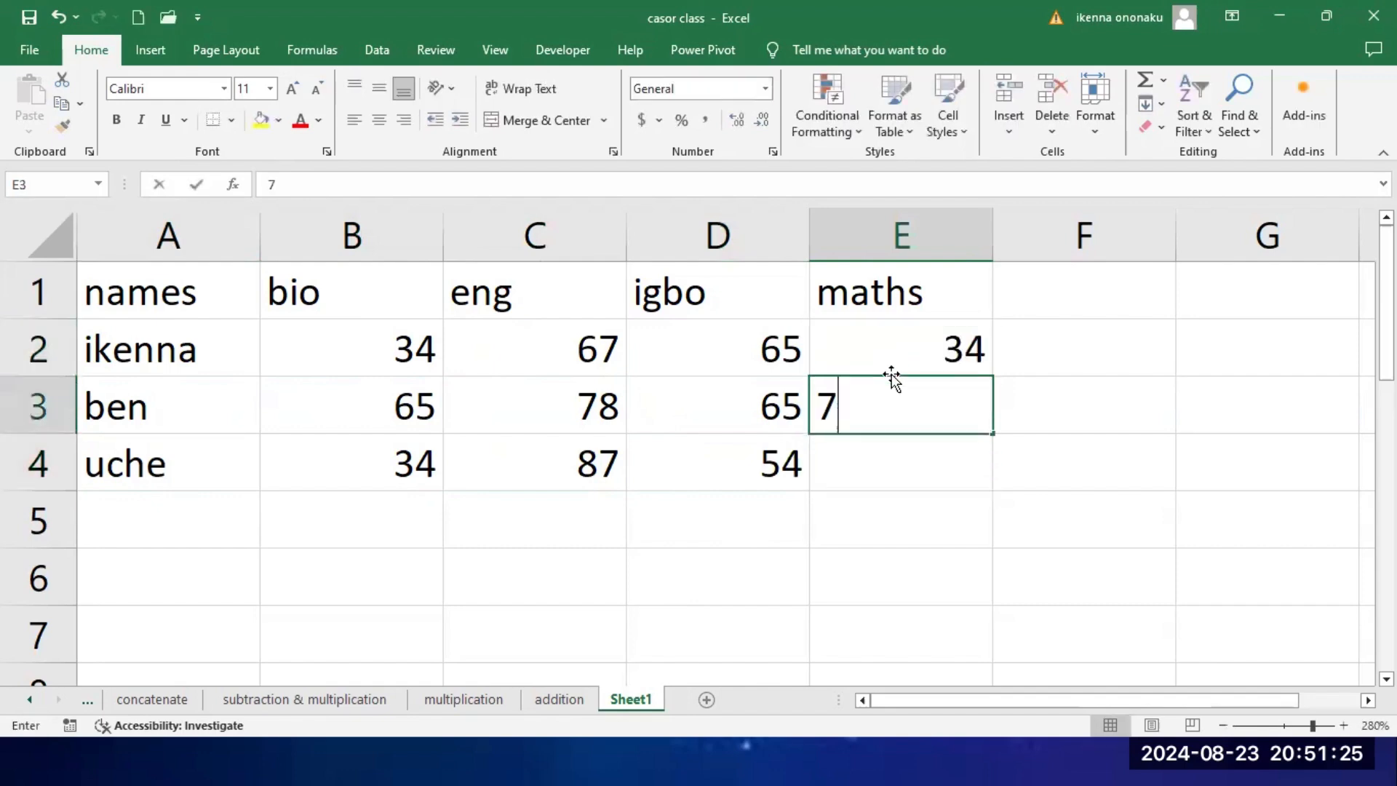
pyautogui.press('Return')
pyautogui.write('44')
pyautogui.press('Return')
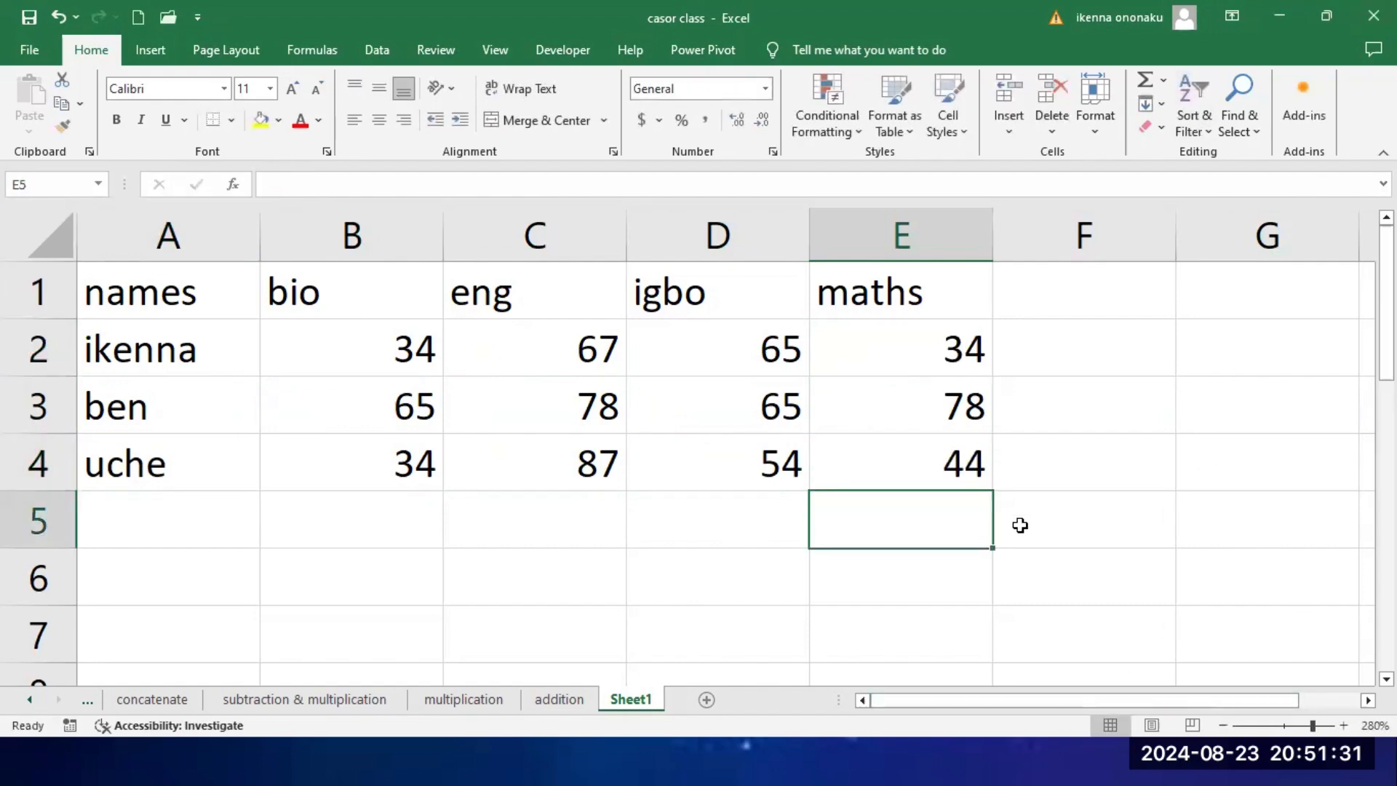
# Step: Add the column headers total and average in cells F1 and G1
pyautogui.click(1079, 310)
pyautogui.write('t')
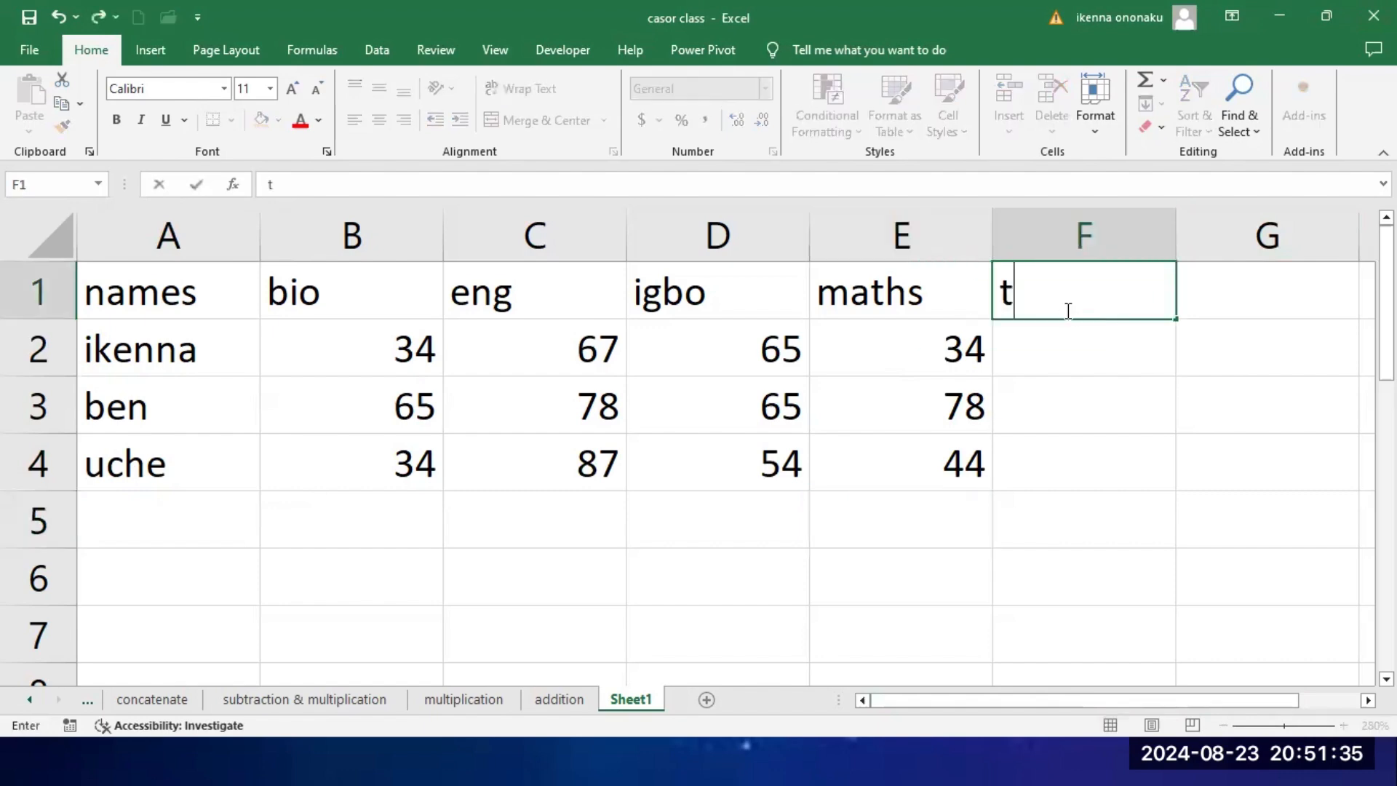
pyautogui.write('oyal')
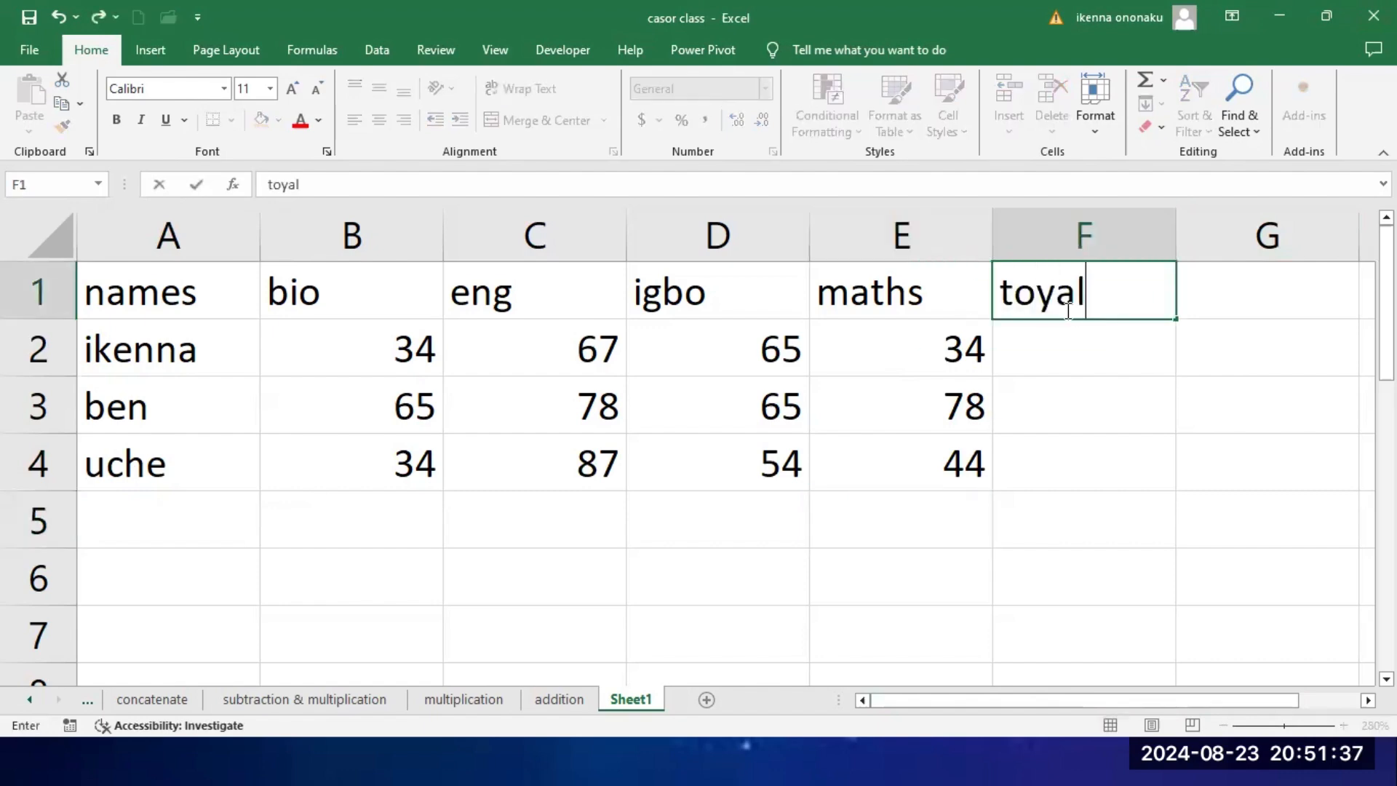
pyautogui.press('BackSpace')
pyautogui.press('BackSpace')
pyautogui.press('BackSpace')
pyautogui.write('tal')
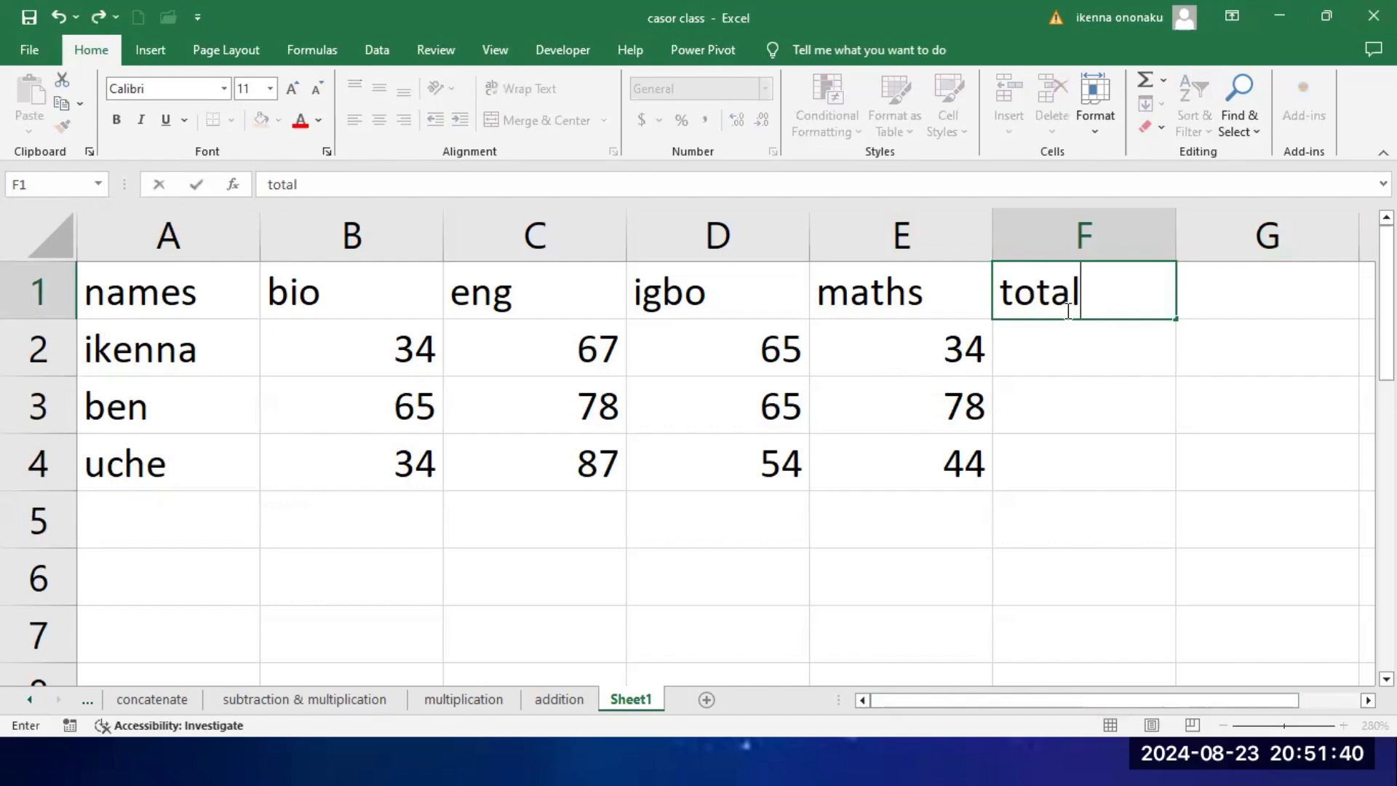
pyautogui.click(1269, 296)
pyautogui.write('ave')
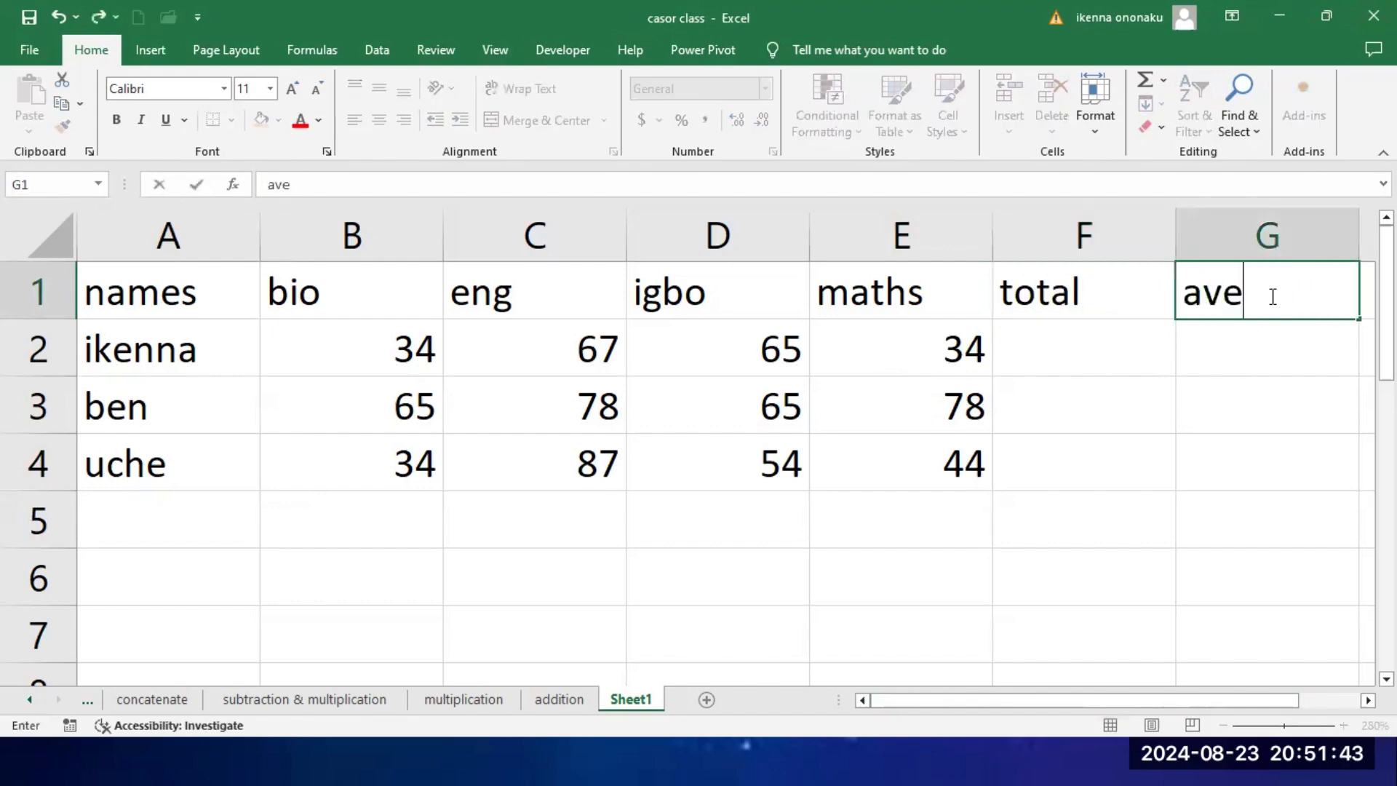
pyautogui.write('rage')
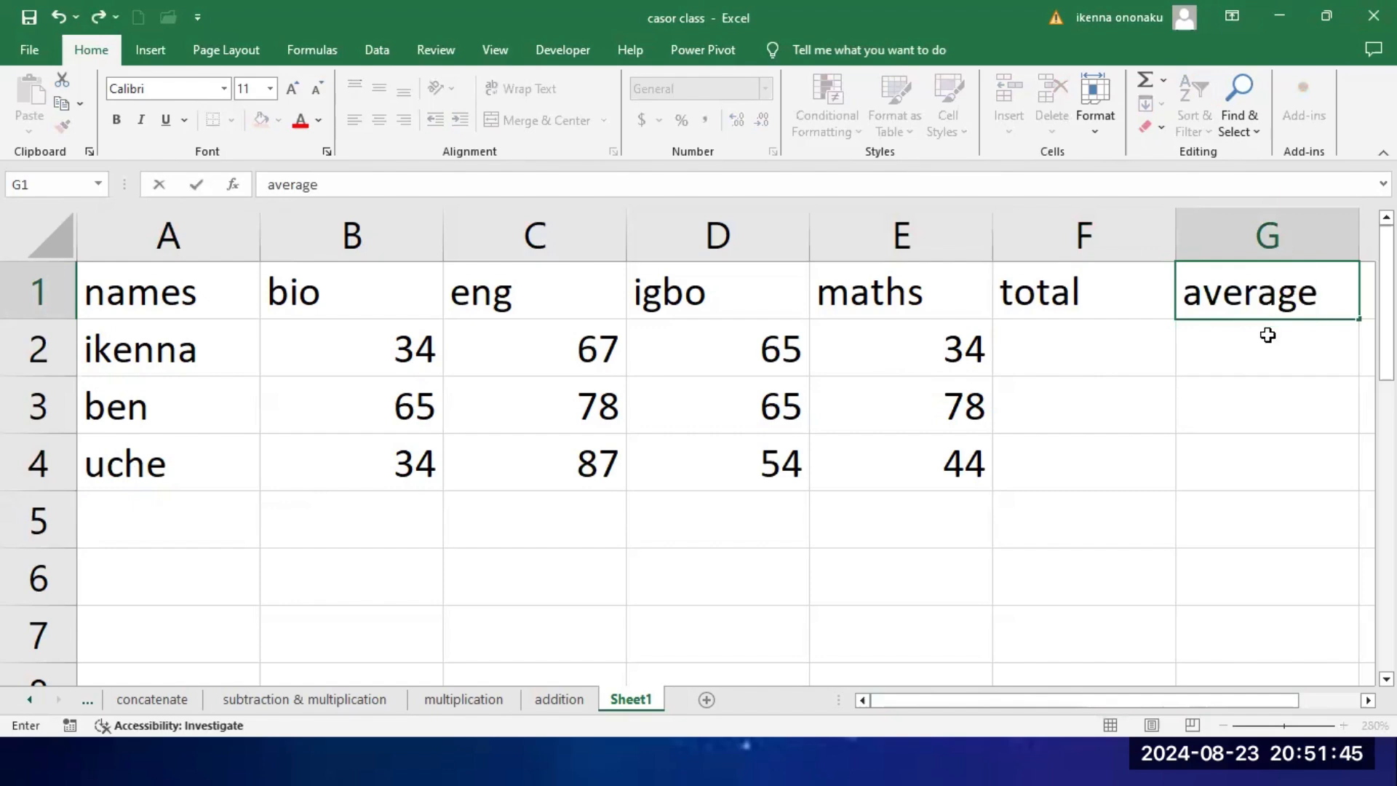
# Step: Total the first student's scores in F2 with the formula =B2+C2+D2+E2 and fill it down to F4
pyautogui.click(1091, 351)
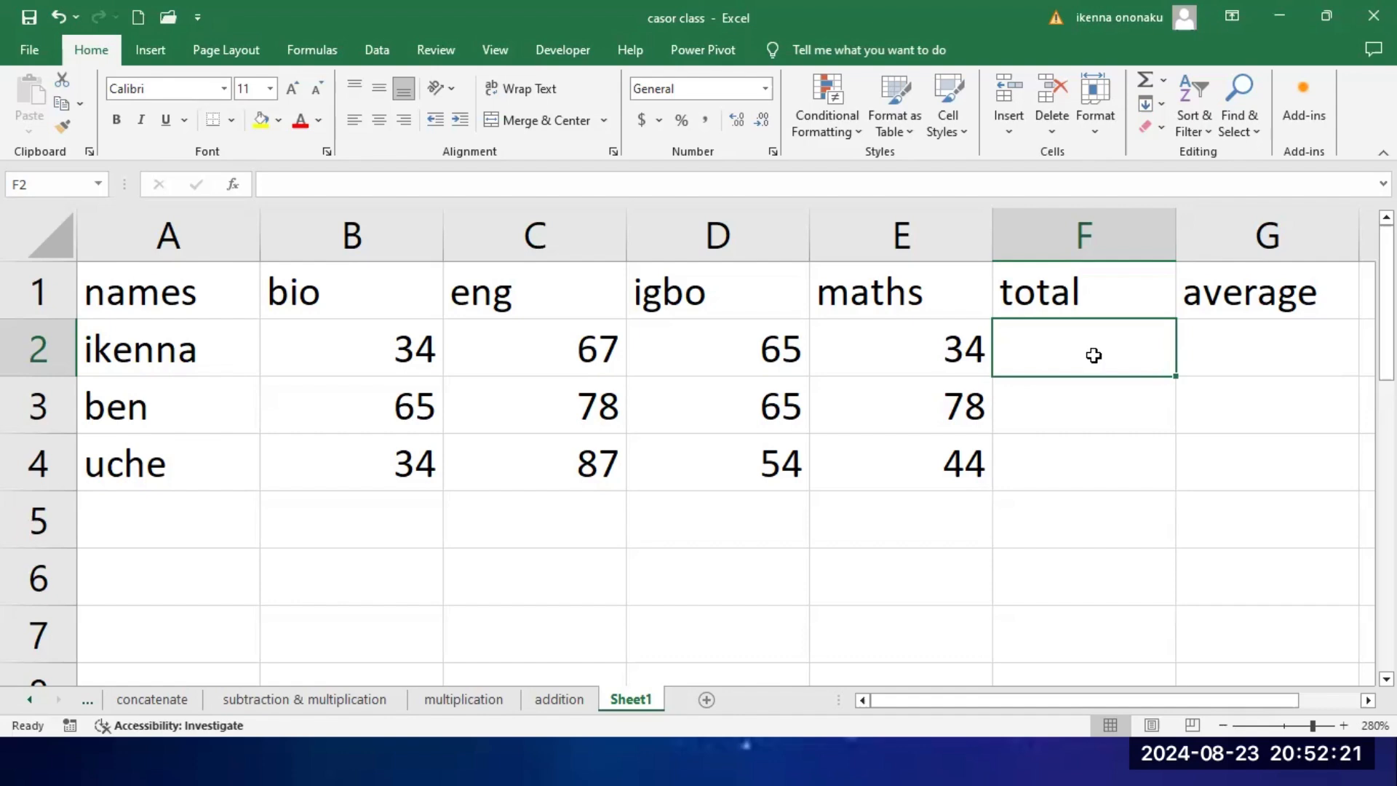
pyautogui.write('=')
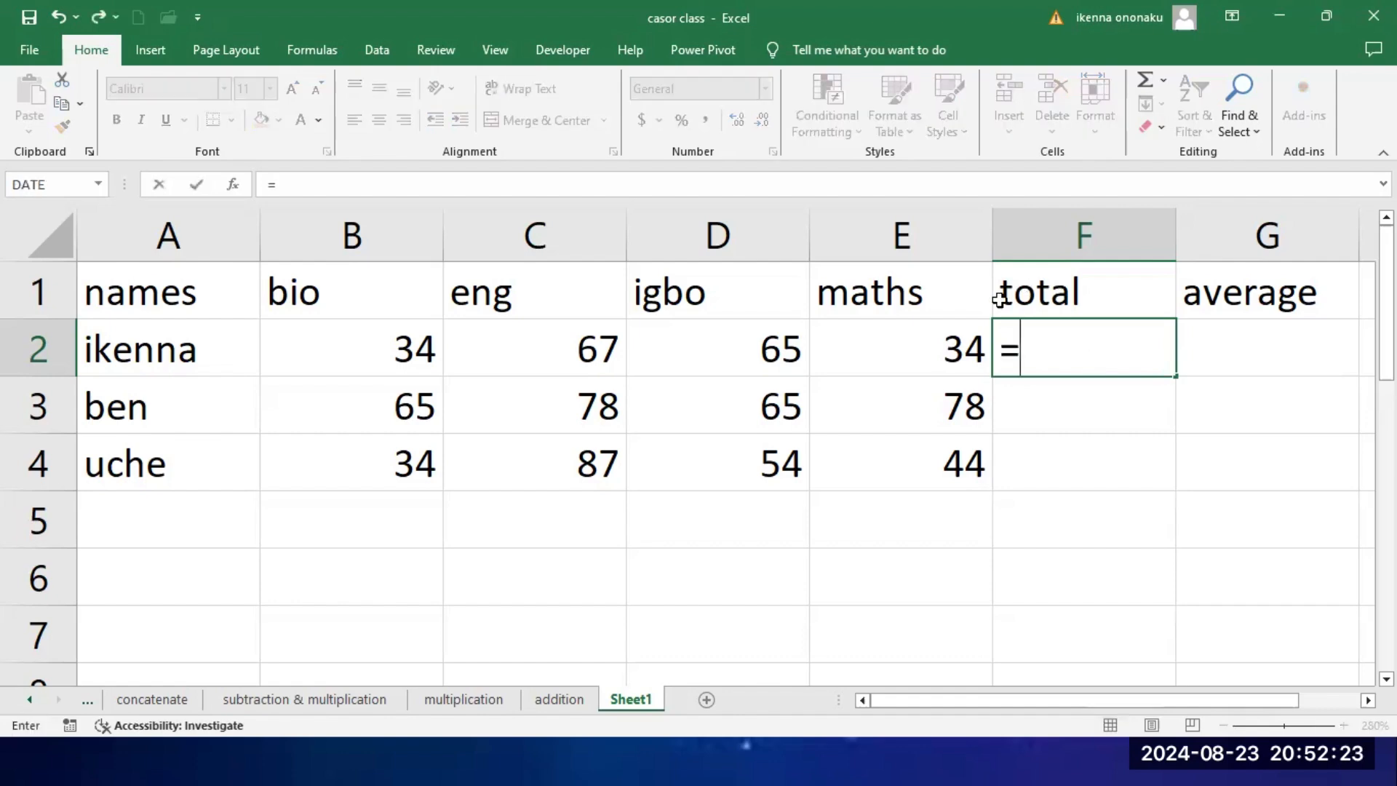
pyautogui.click(384, 350)
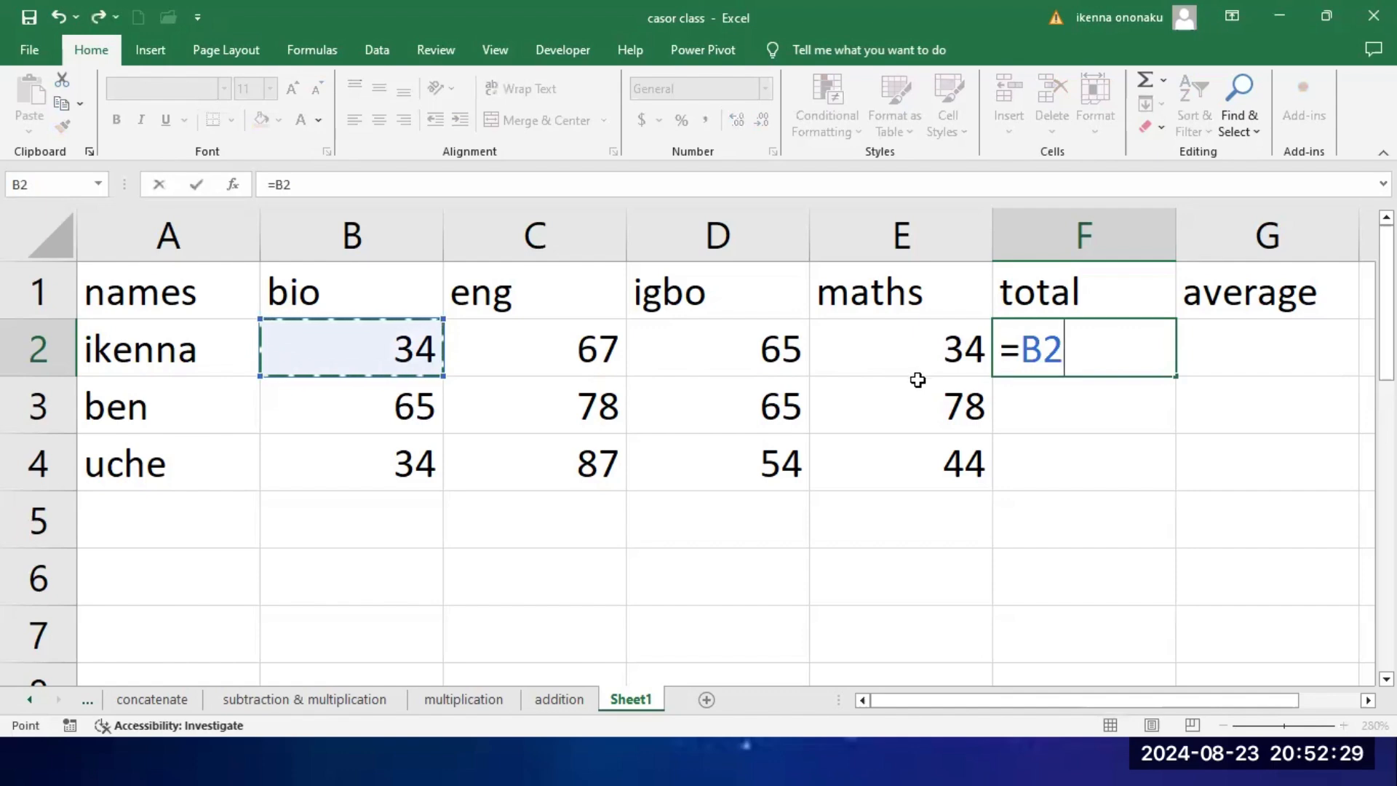
pyautogui.write('+')
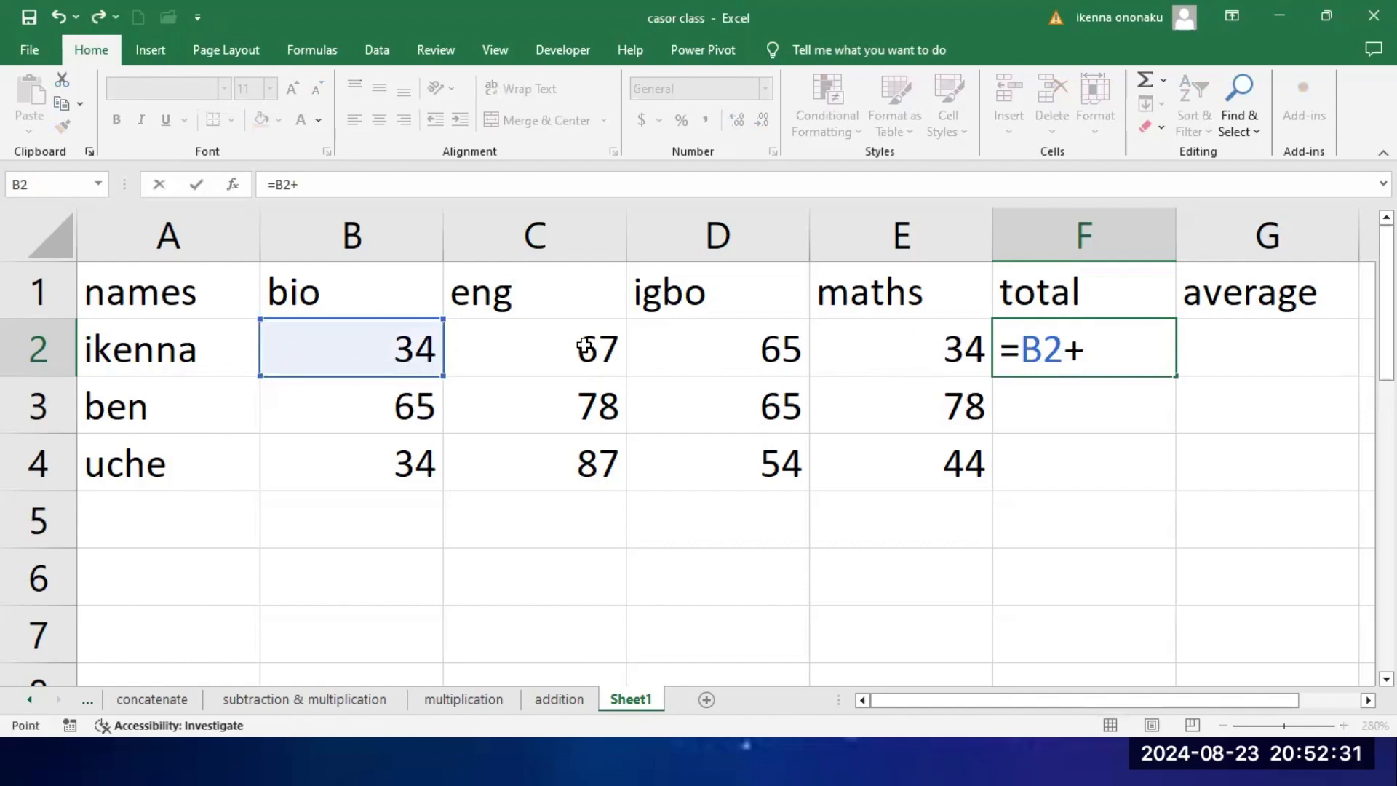
pyautogui.click(589, 347)
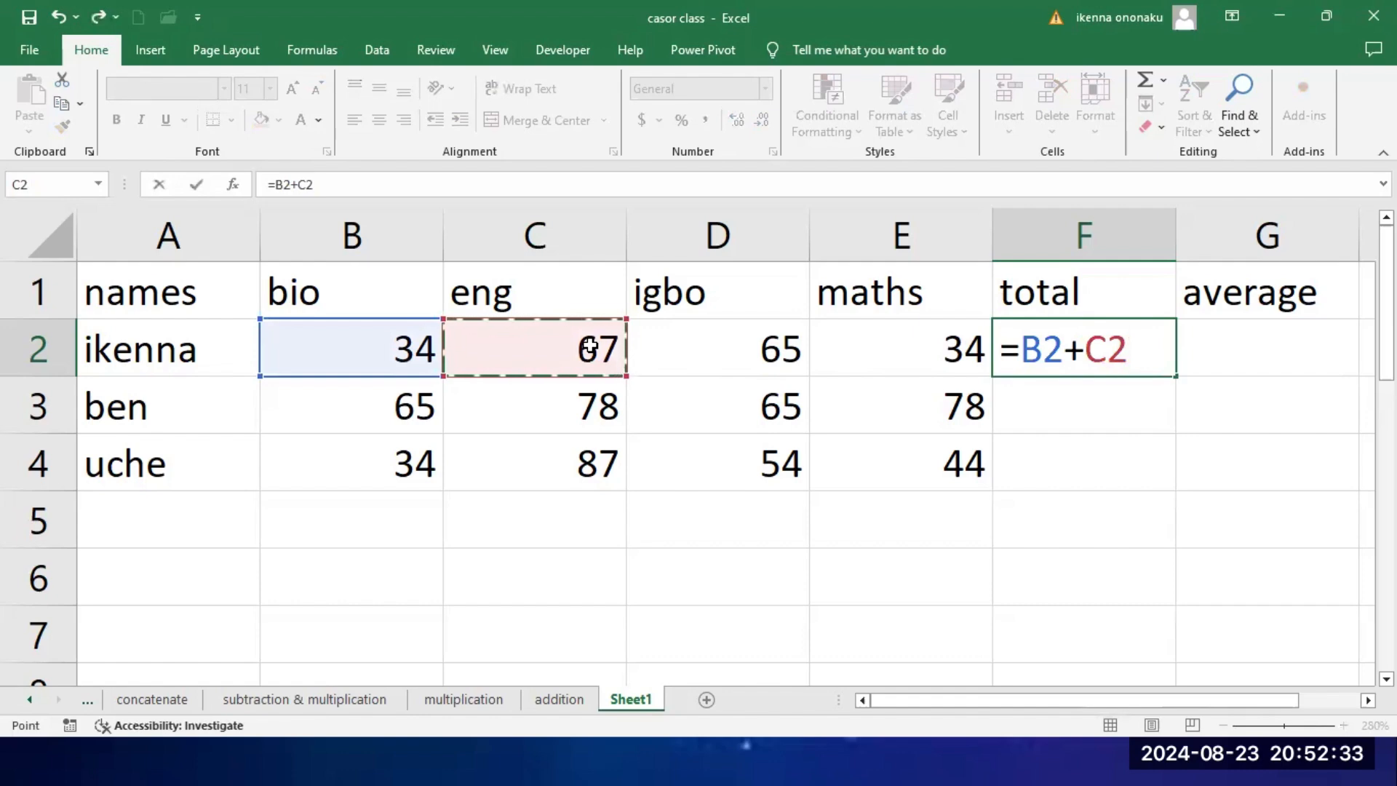
pyautogui.write('+')
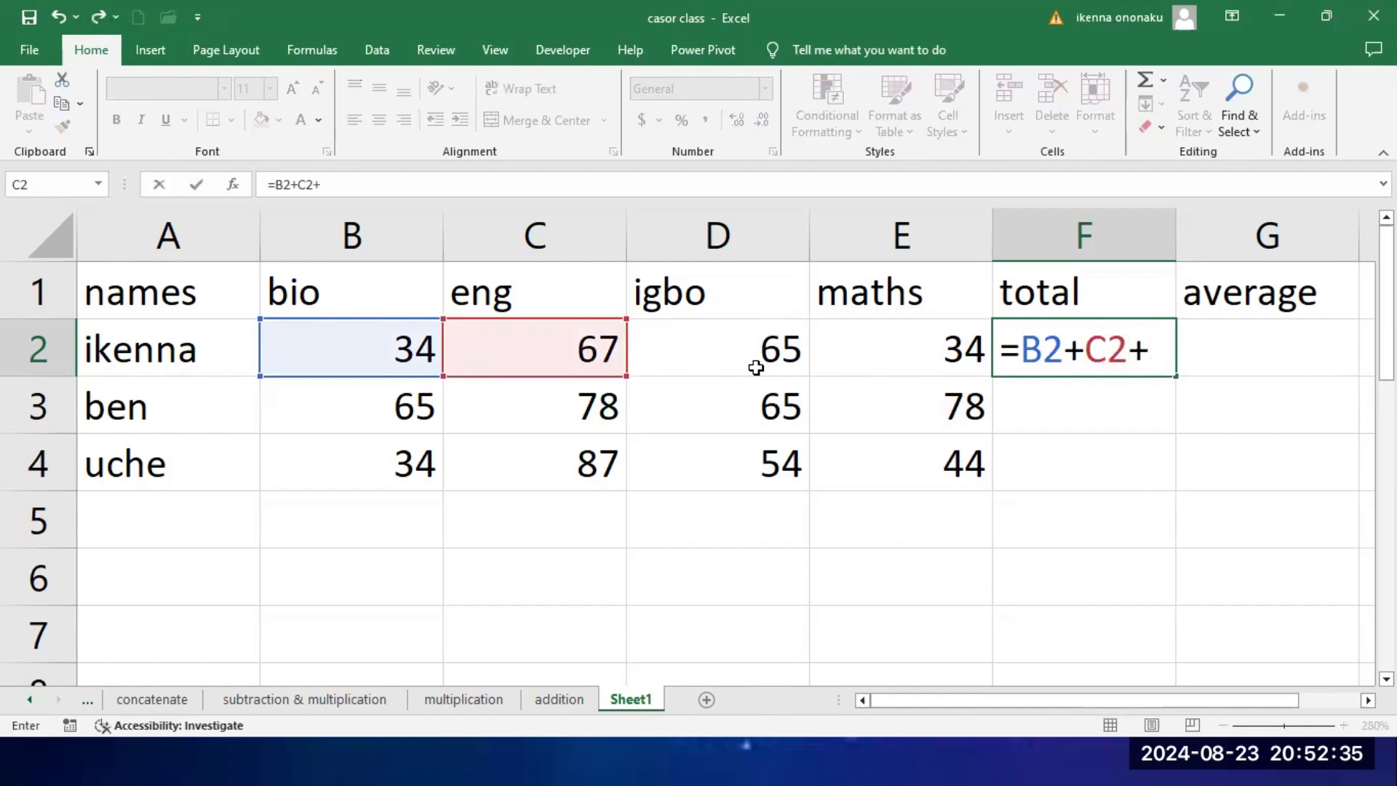
pyautogui.click(753, 339)
pyautogui.write('+')
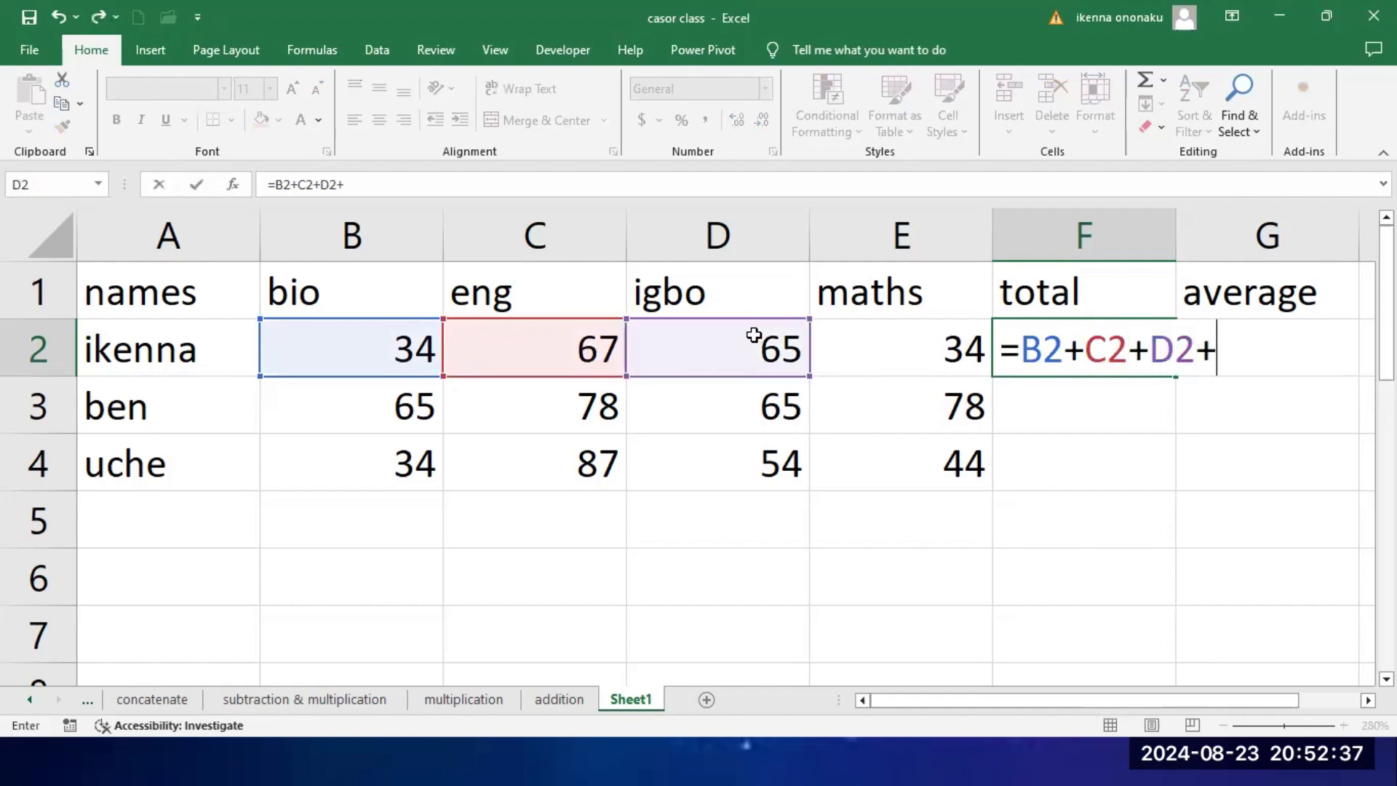
pyautogui.click(932, 357)
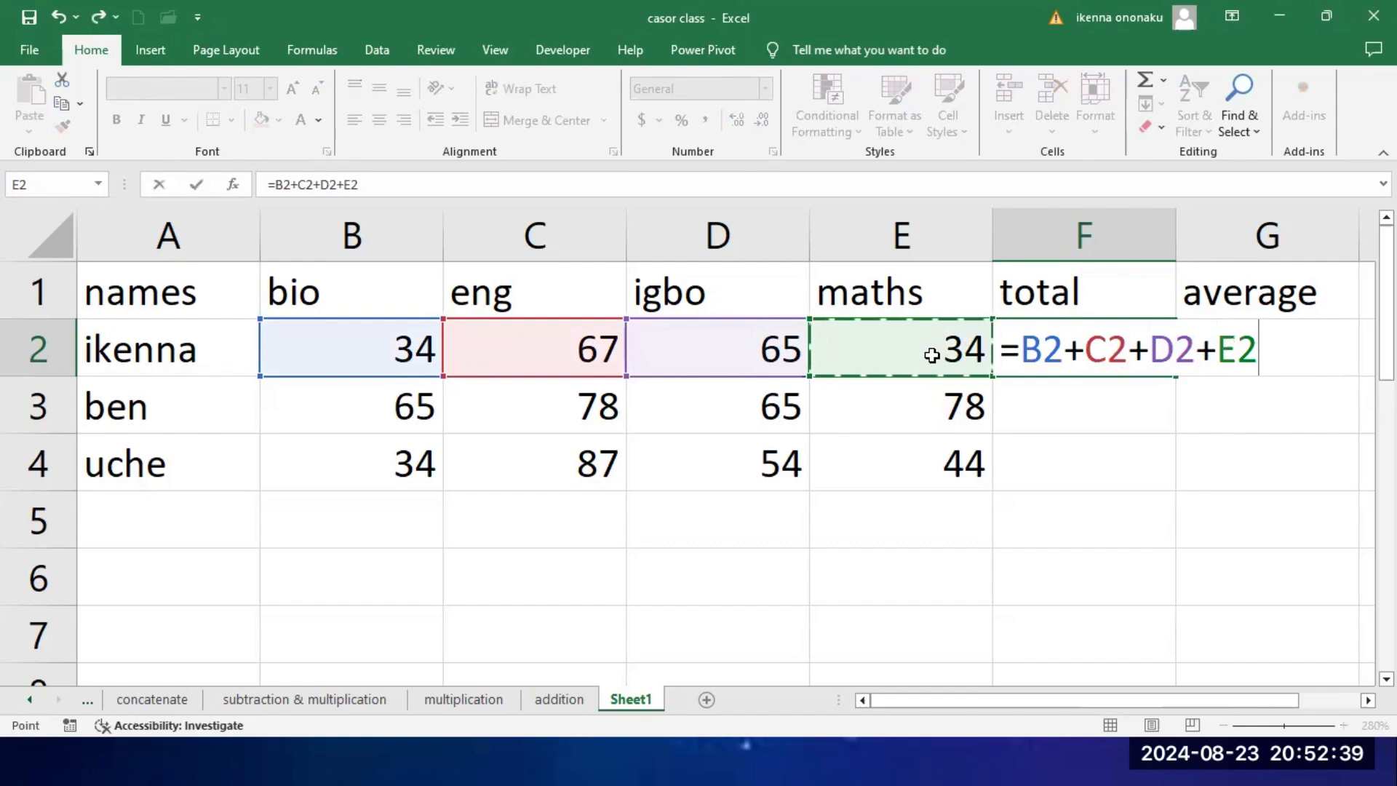
pyautogui.press('Return')
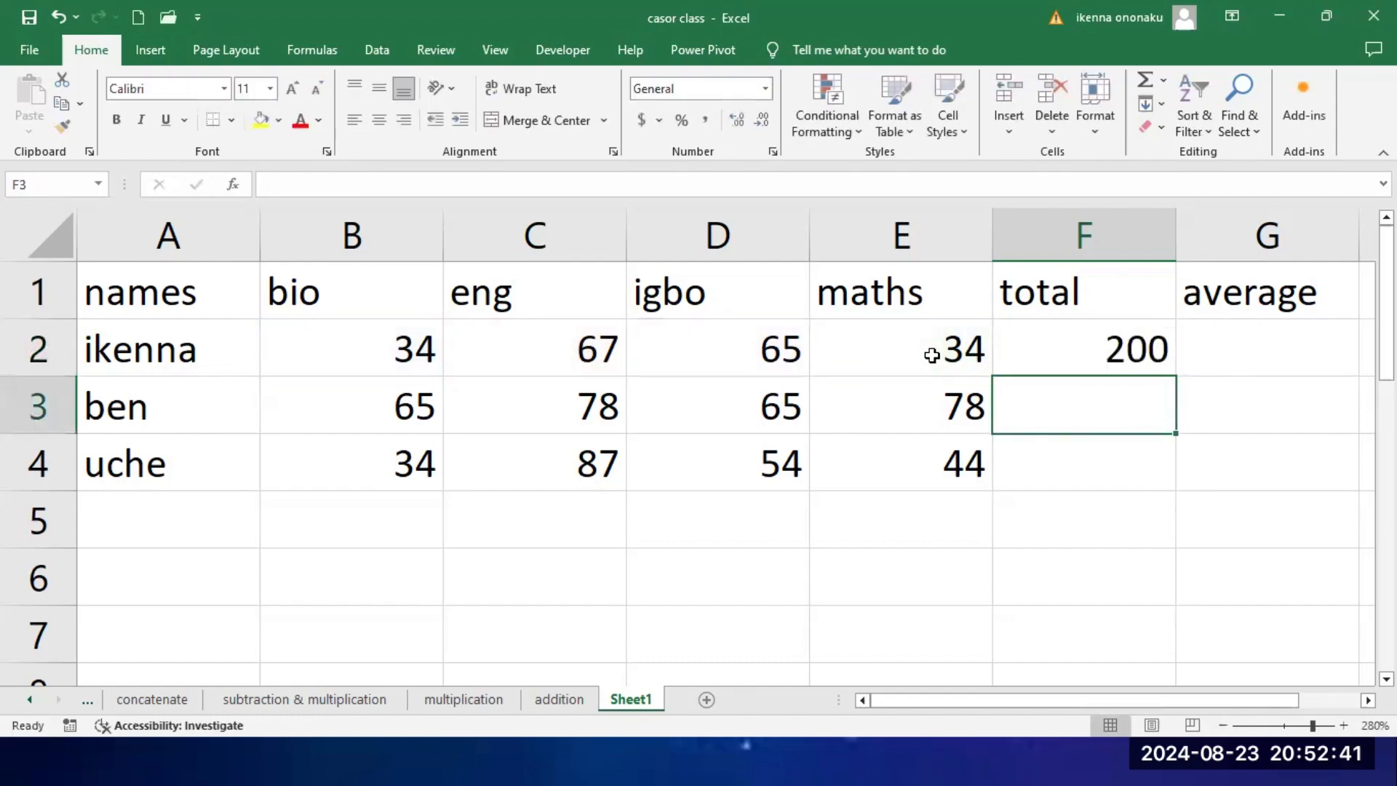
pyautogui.click(1068, 360)
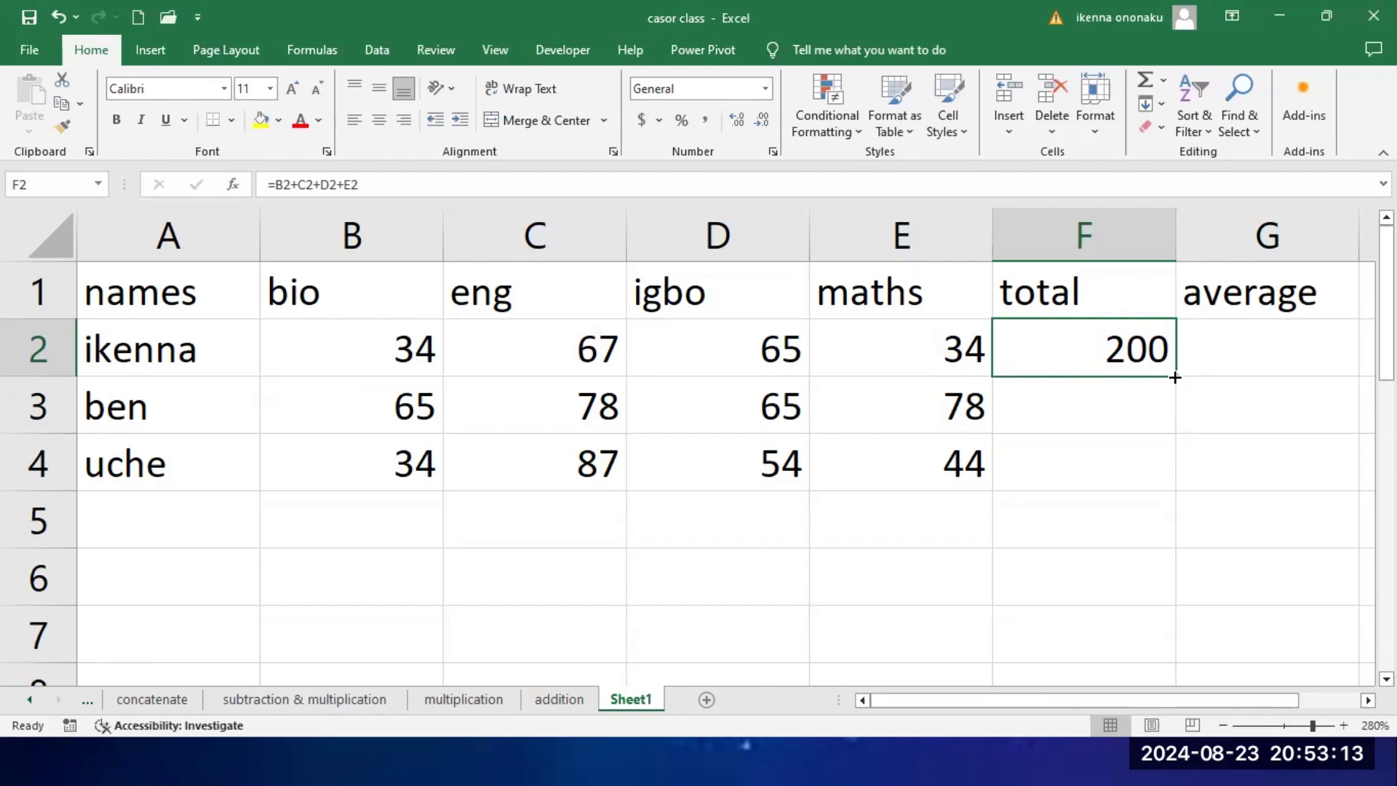
pyautogui.moveTo(1175, 377); pyautogui.dragTo(1175, 489)
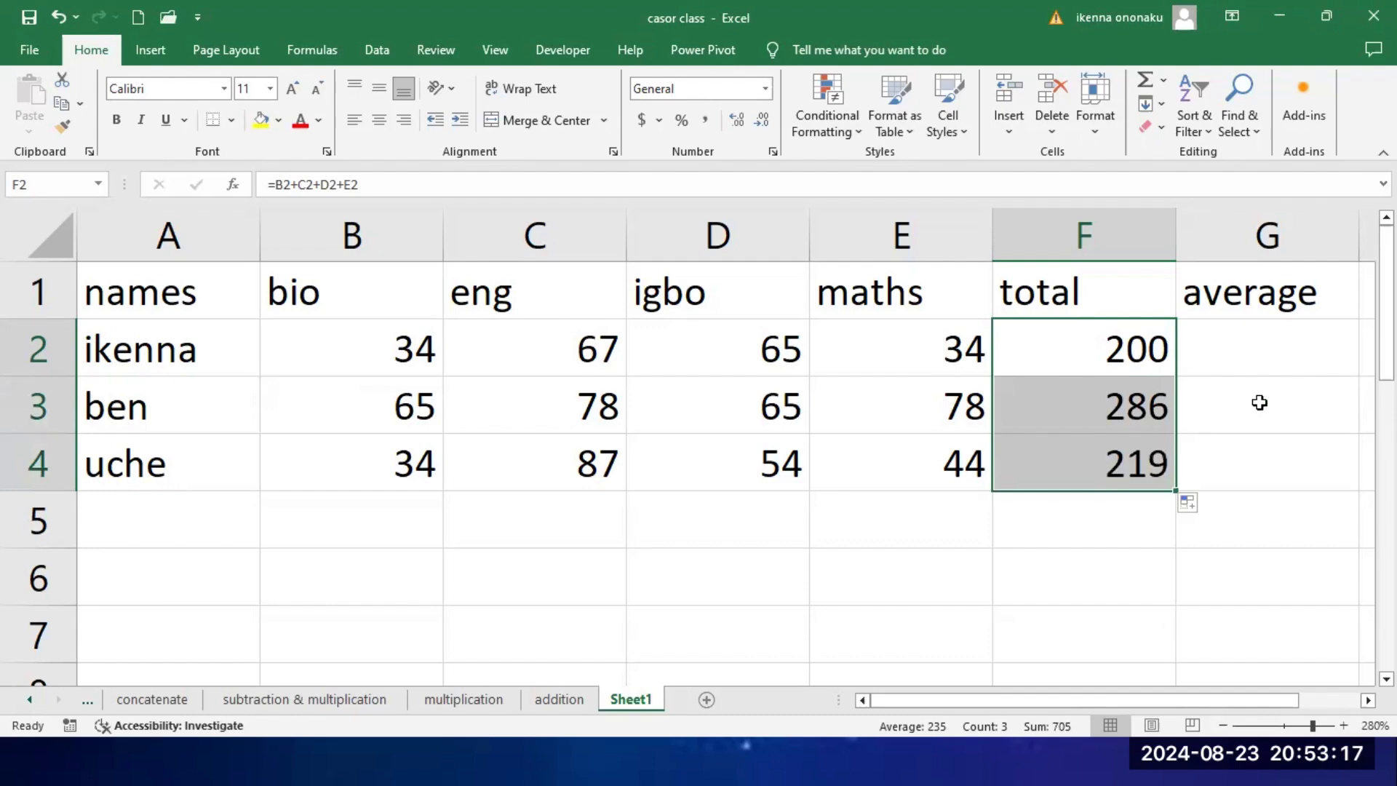
pyautogui.click(1269, 363)
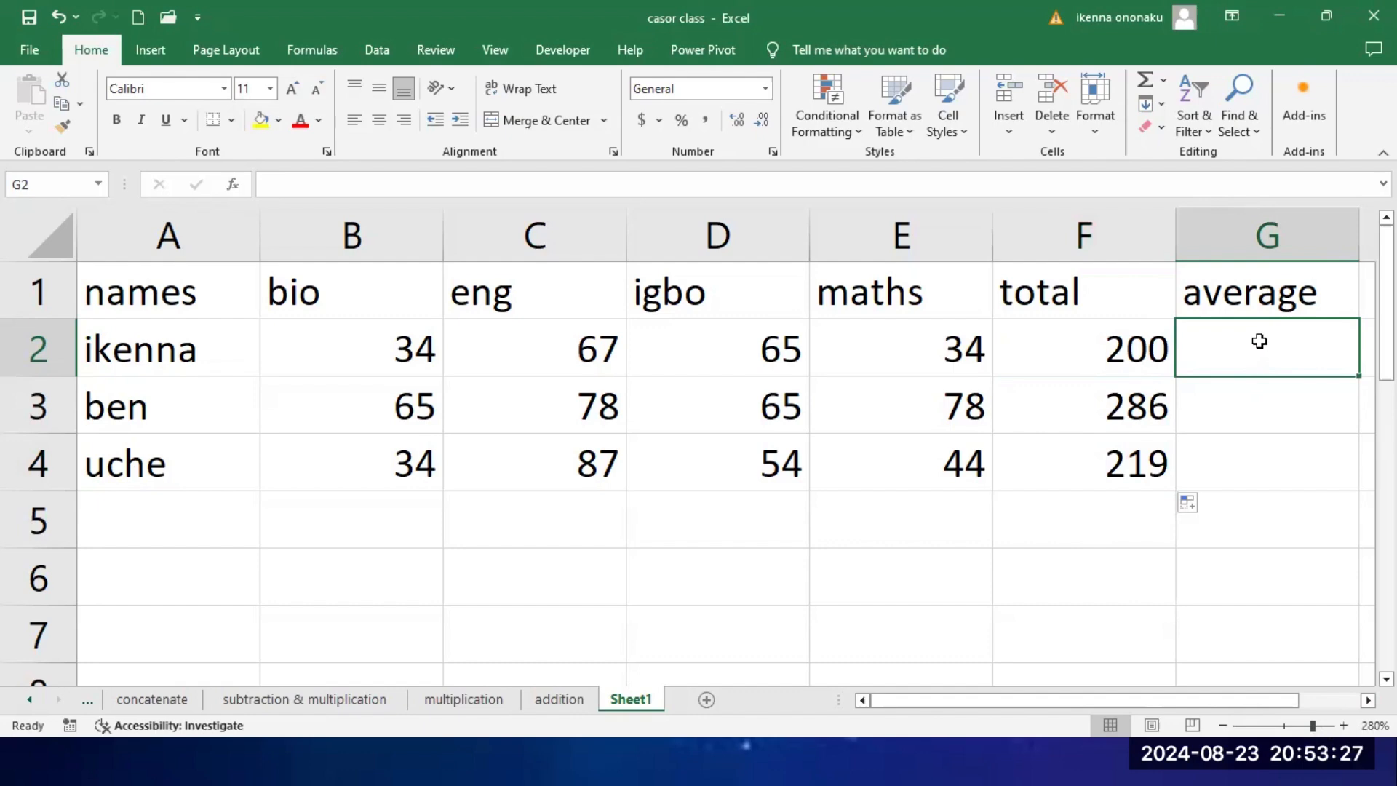
pyautogui.click(1107, 351)
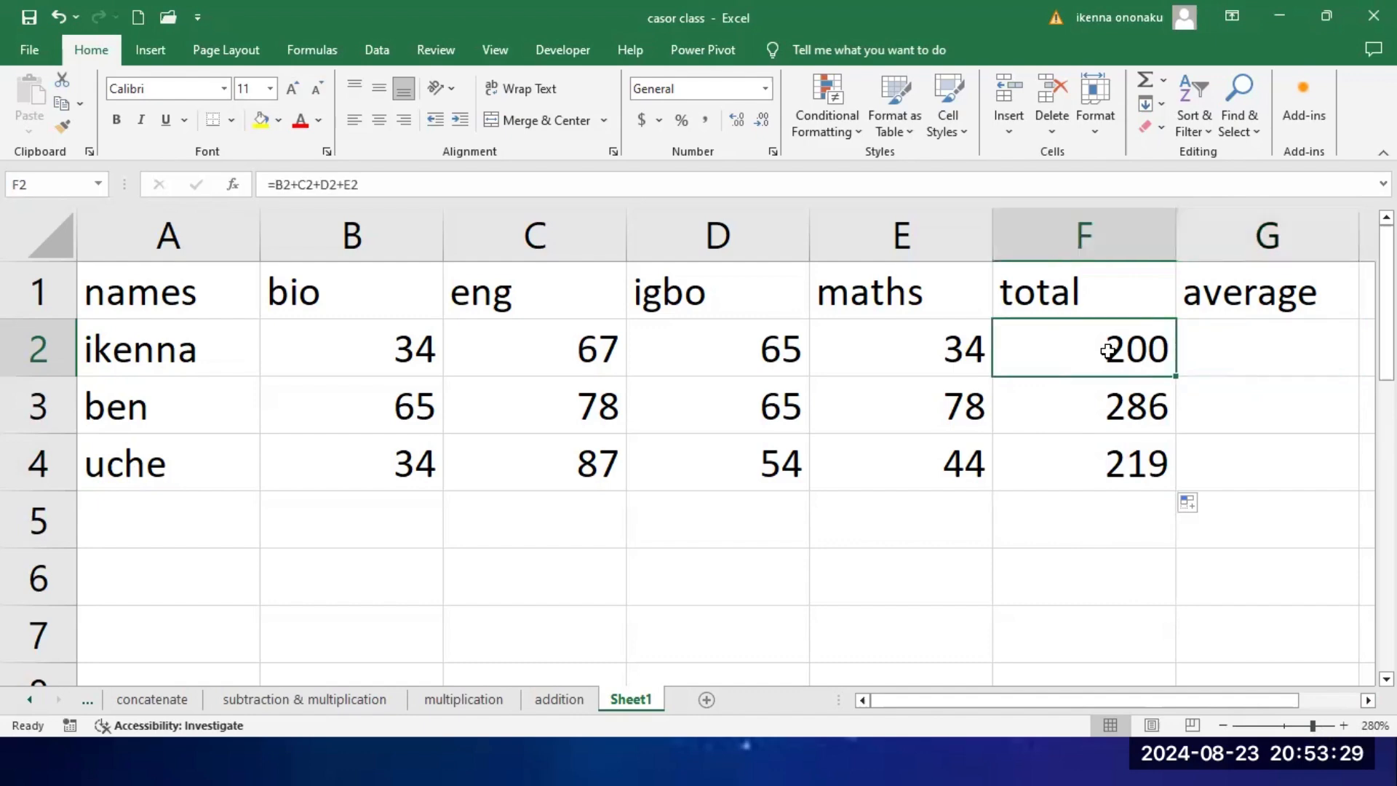
pyautogui.click(943, 362)
pyautogui.click(764, 354)
pyautogui.click(593, 353)
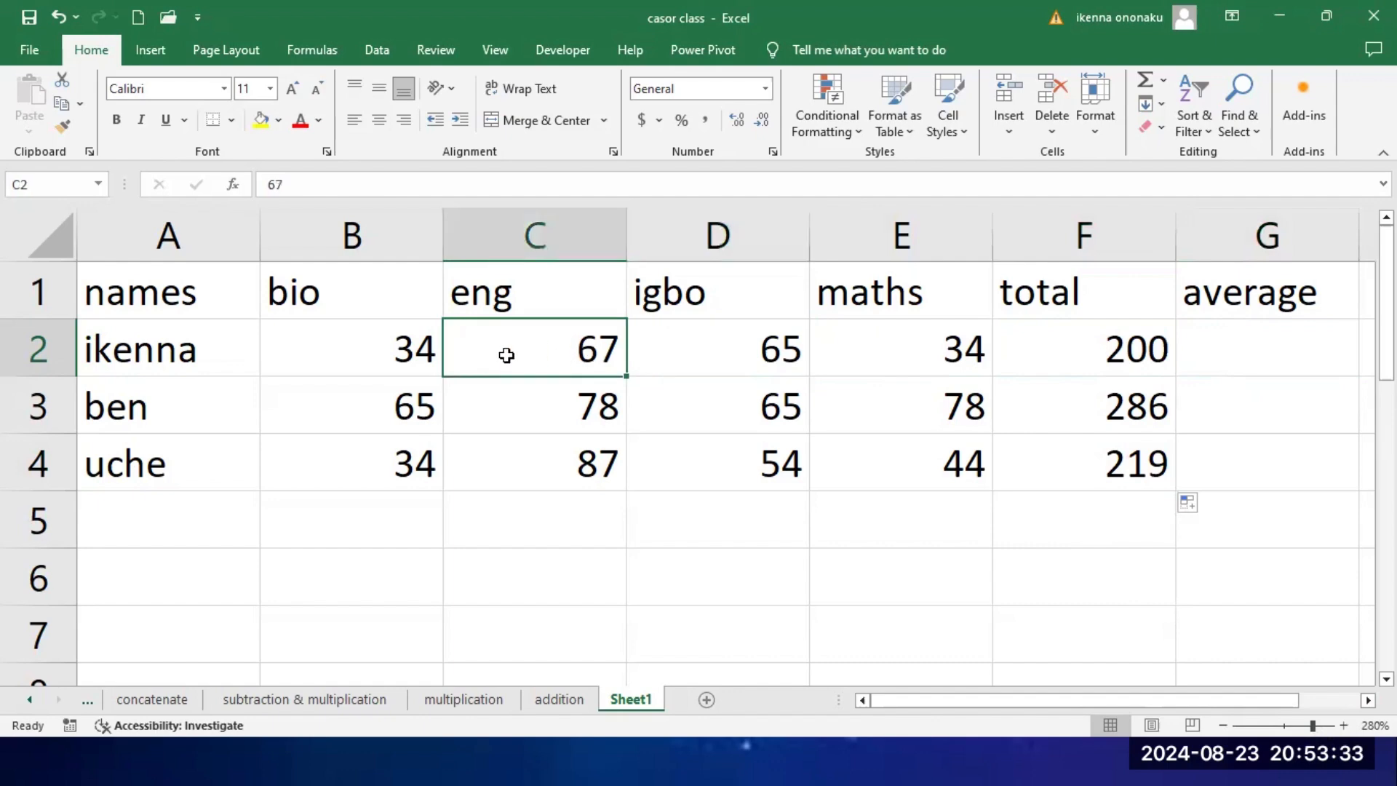
pyautogui.click(373, 353)
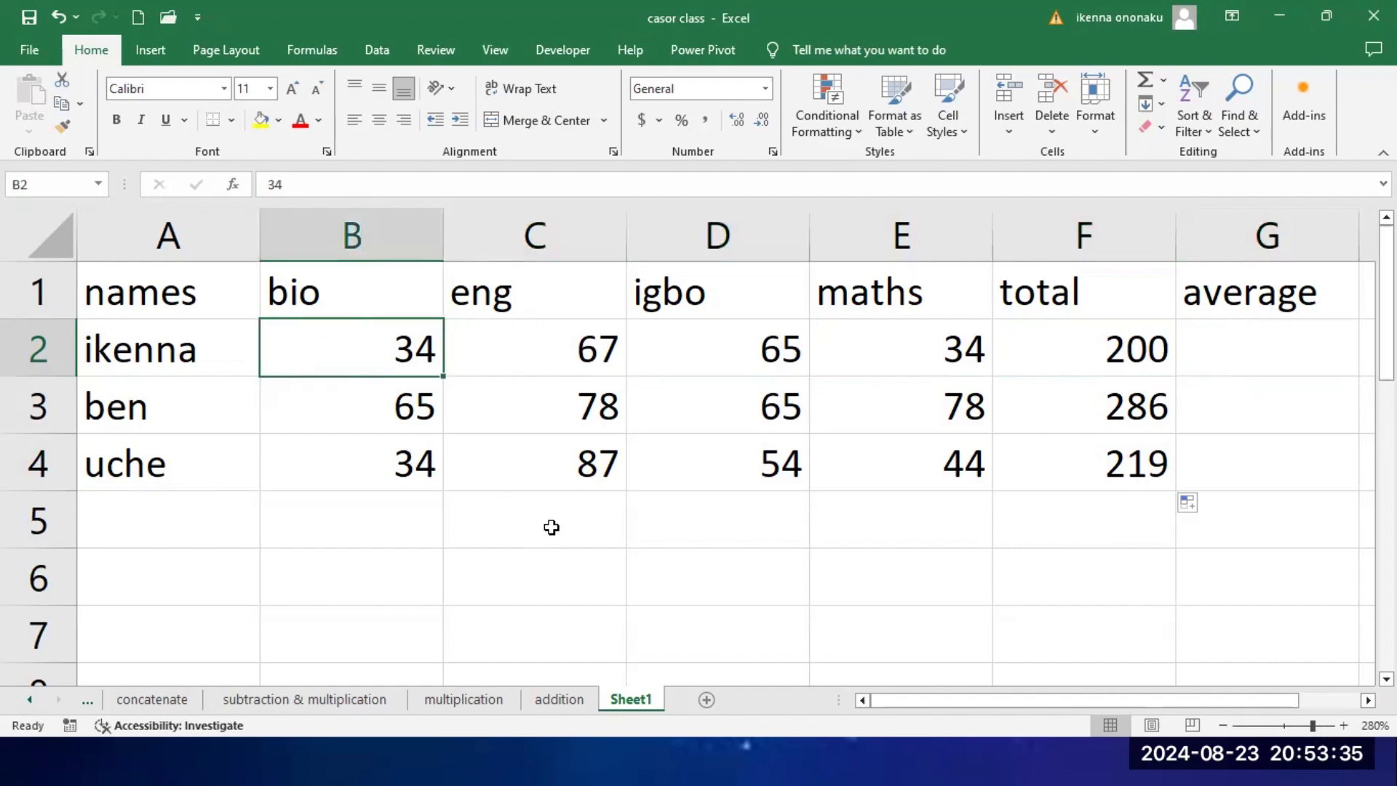
# Step: Demonstrate division in C6 with the formula =4/3 and clear the cell
pyautogui.click(557, 577)
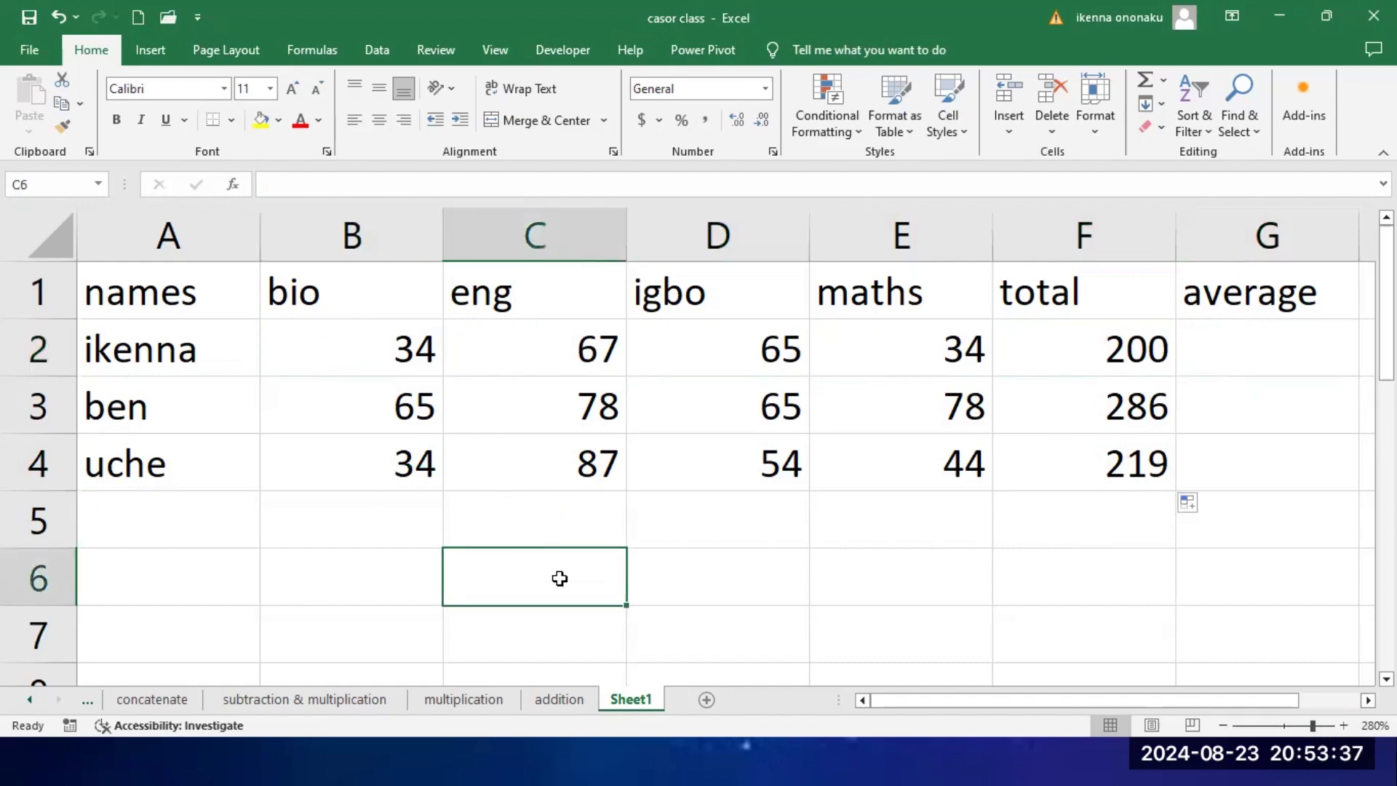
pyautogui.write('=')
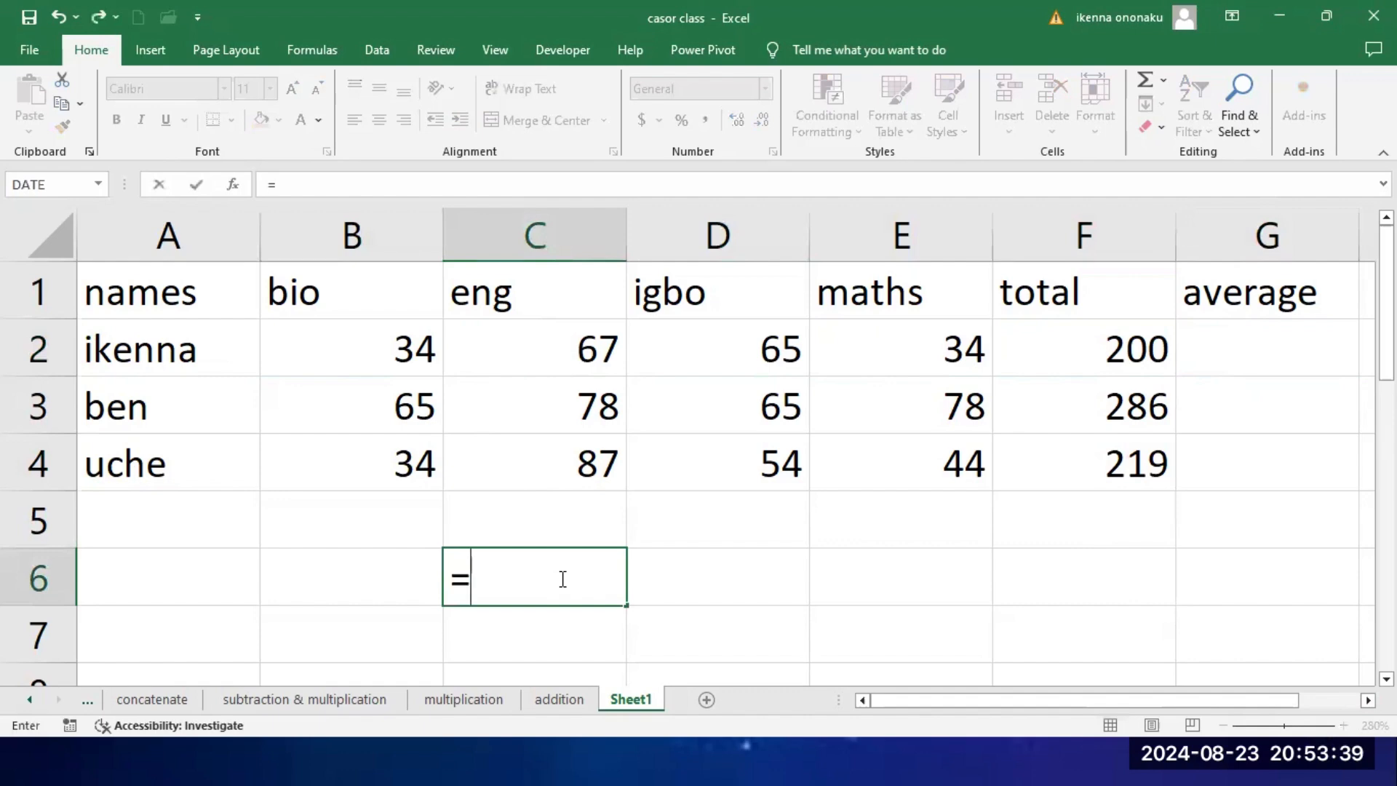
pyautogui.write('4')
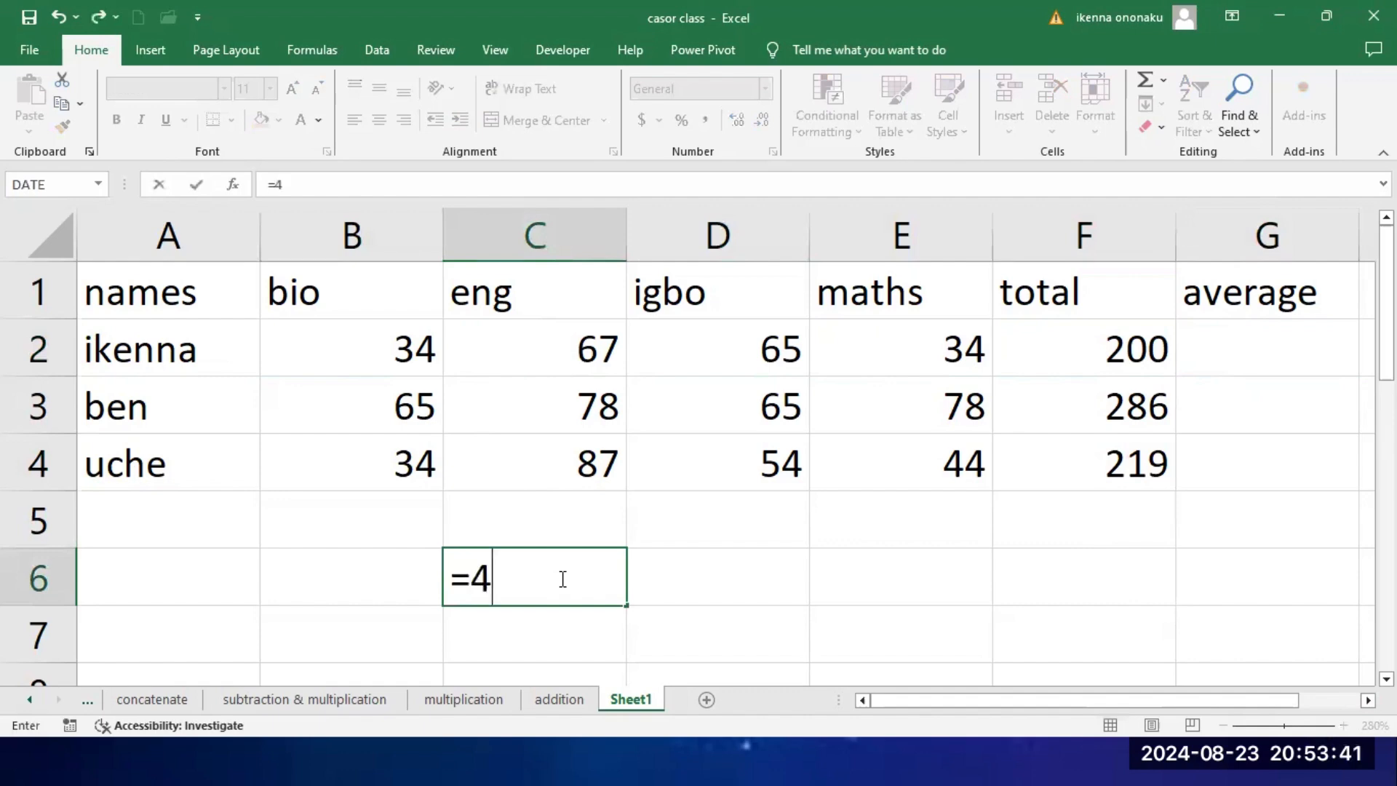
pyautogui.write('/')
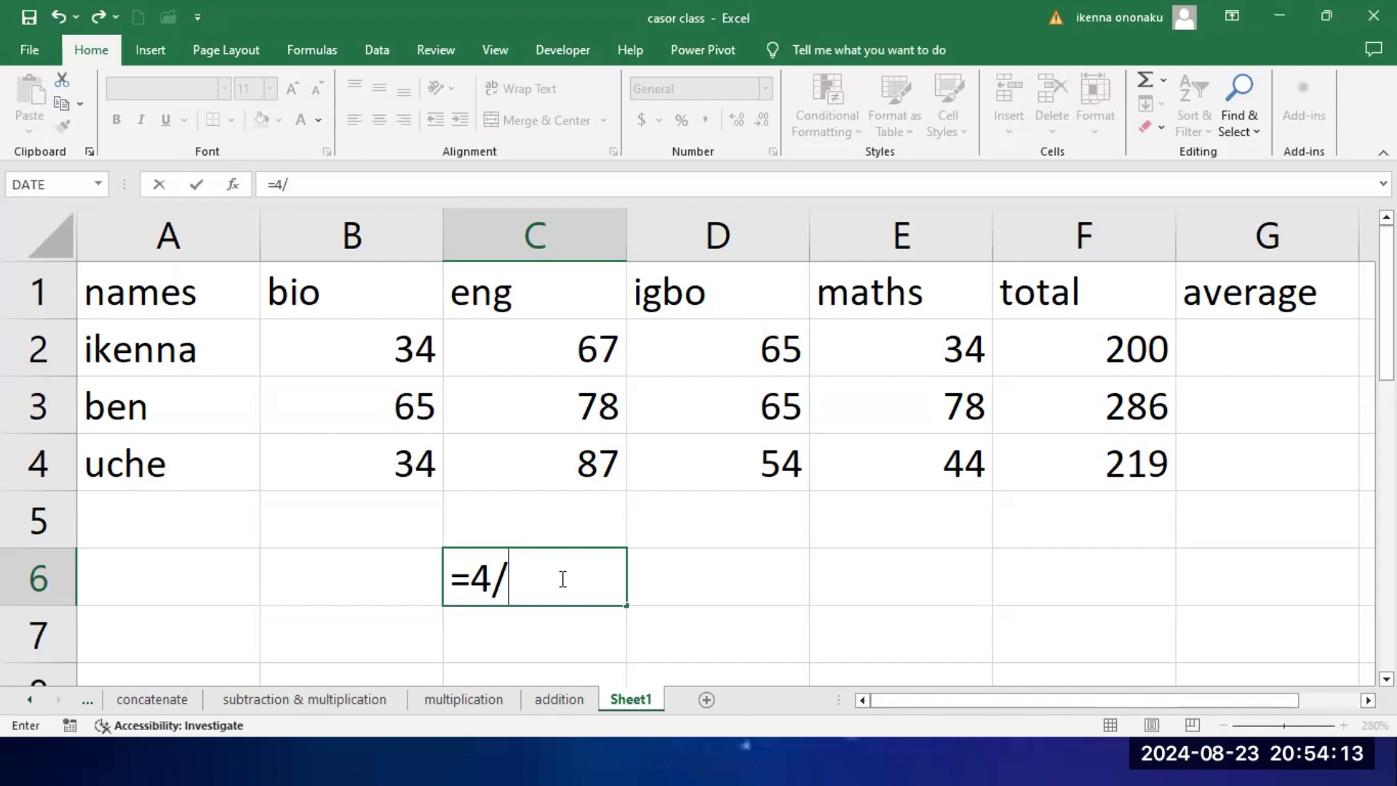
pyautogui.write('3')
pyautogui.press('Return')
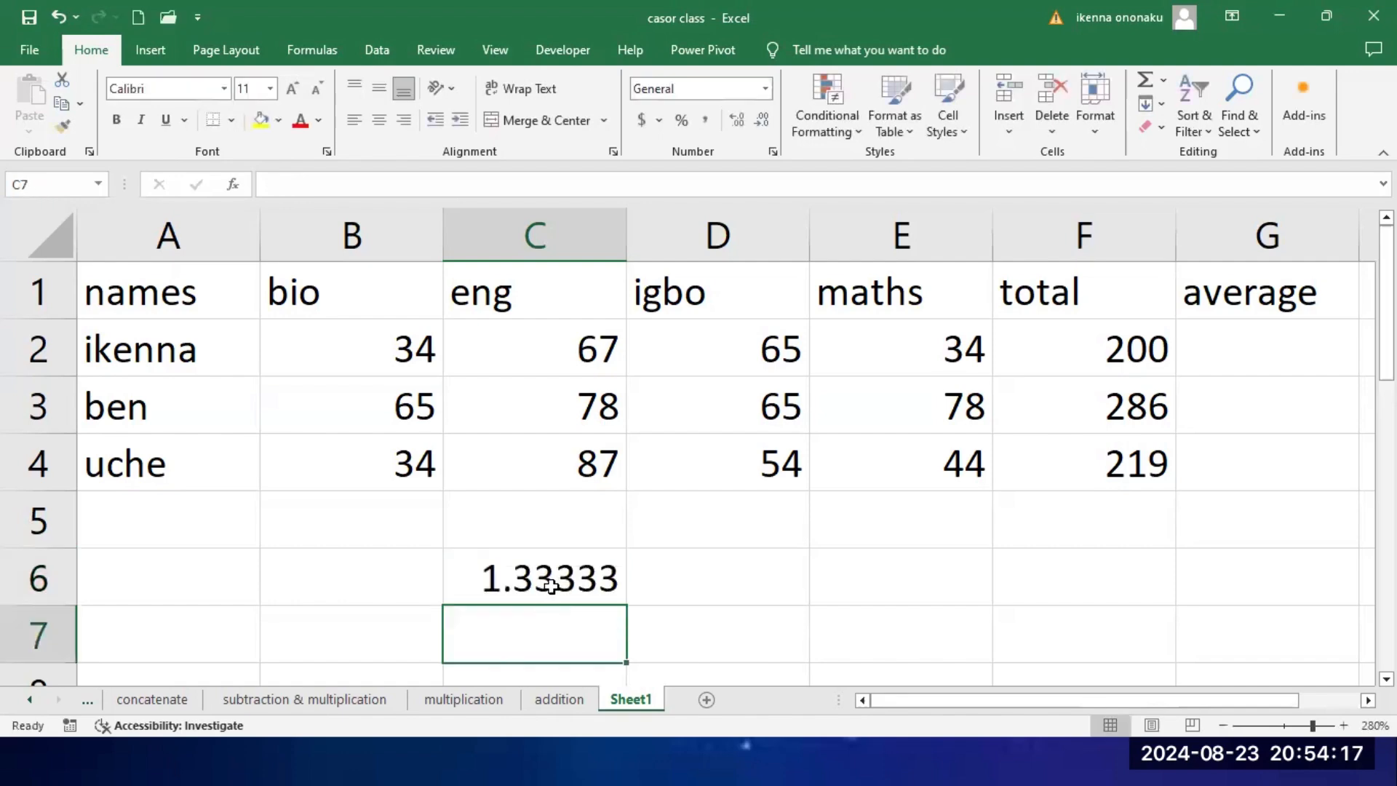
pyautogui.click(552, 584)
pyautogui.press('Delete')
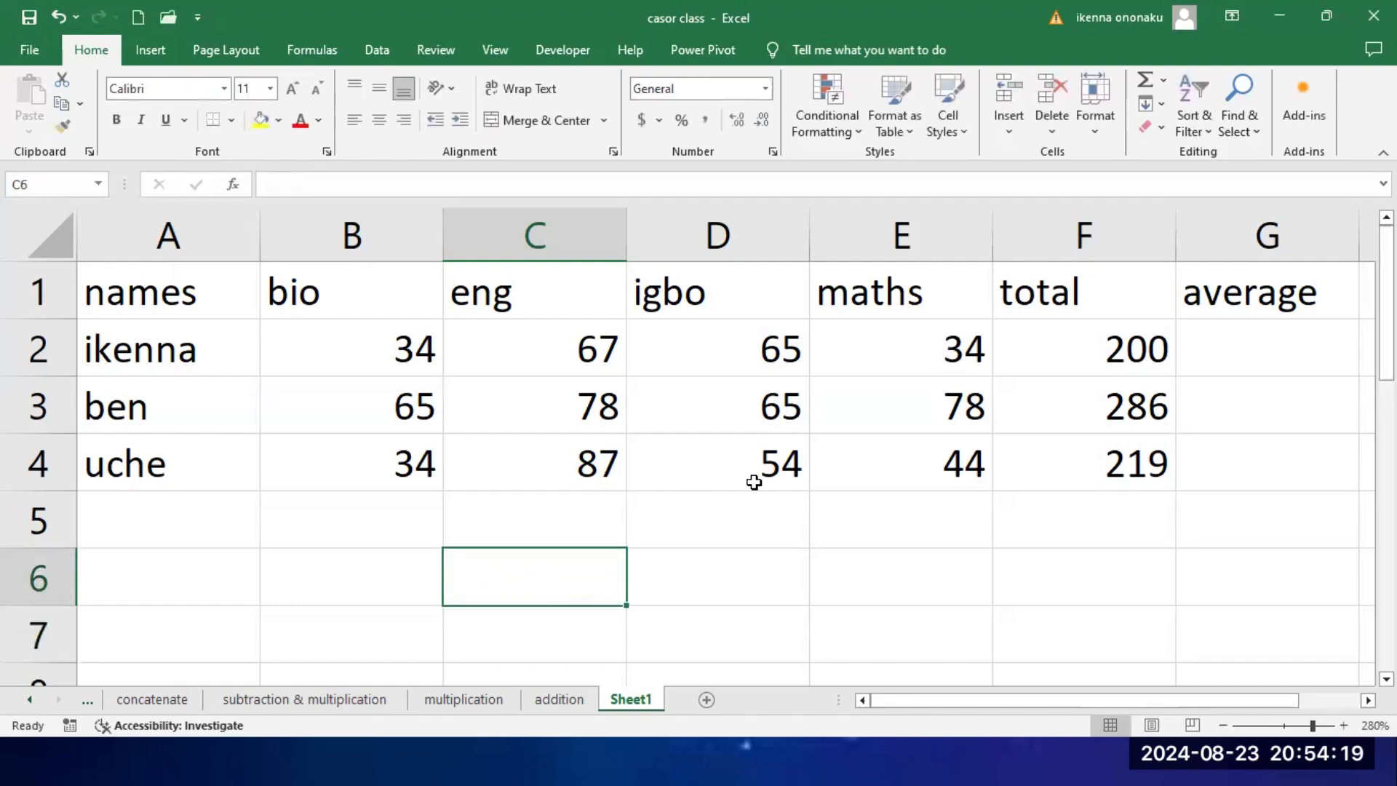
# Step: Calculate the first student's average in G2 with the formula =F2/4 and fill it down to G4
pyautogui.click(1246, 365)
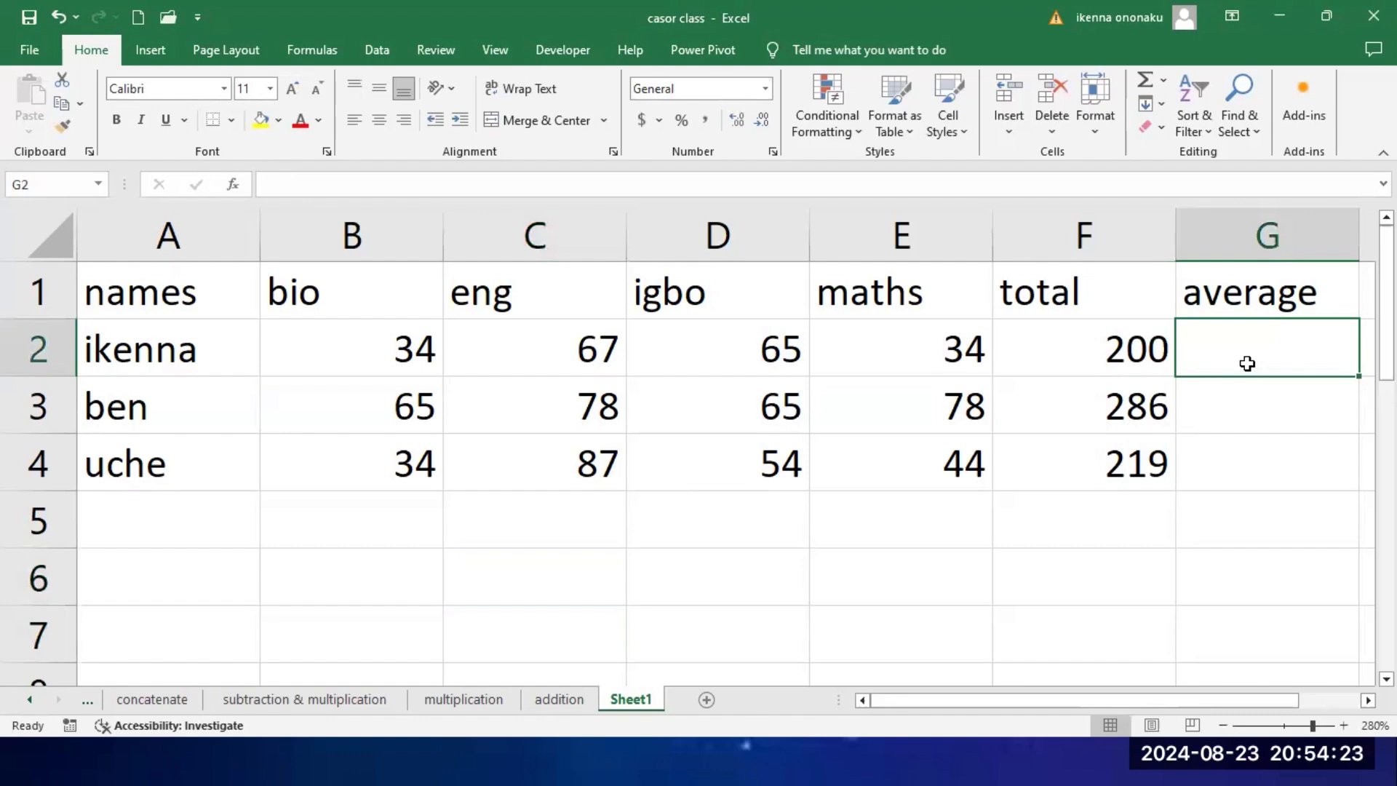
pyautogui.write('=')
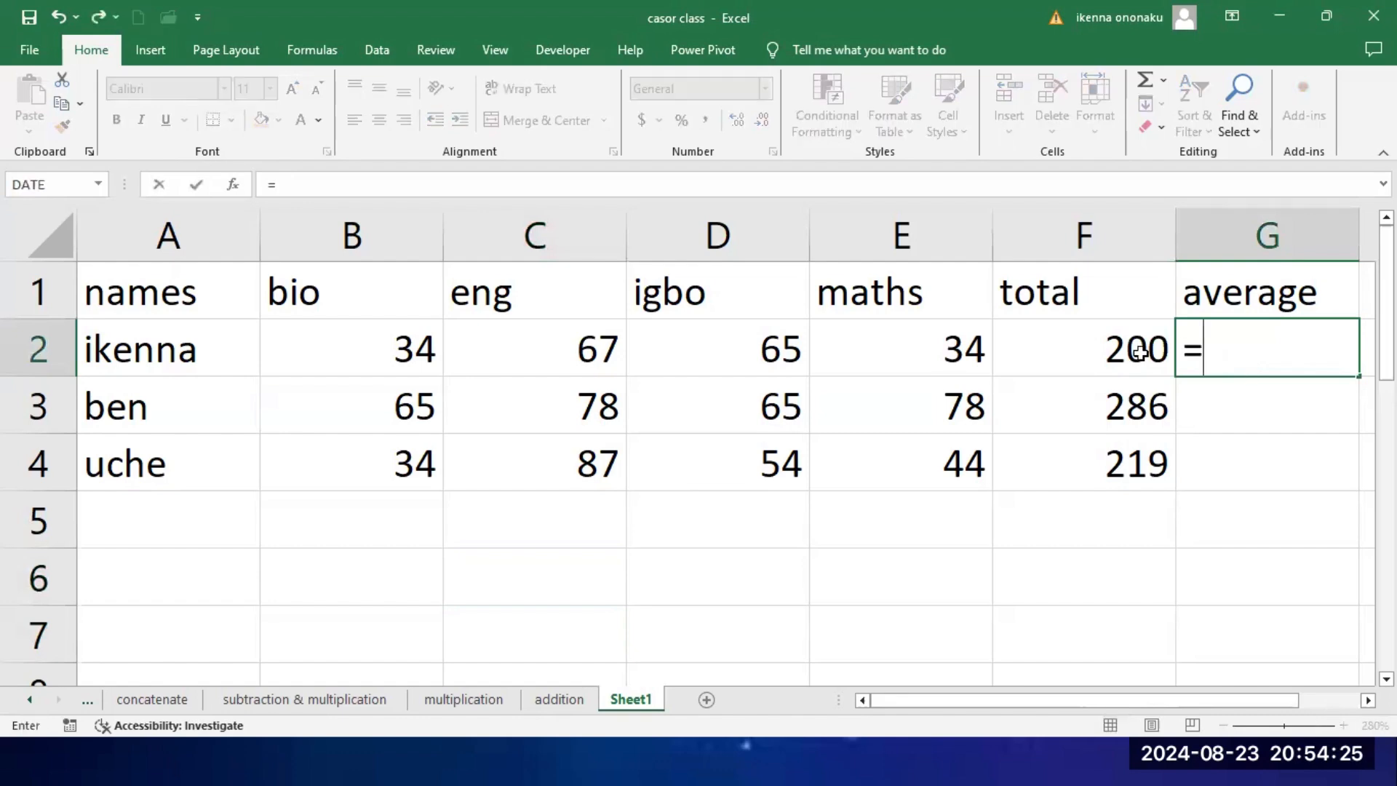
pyautogui.click(1111, 352)
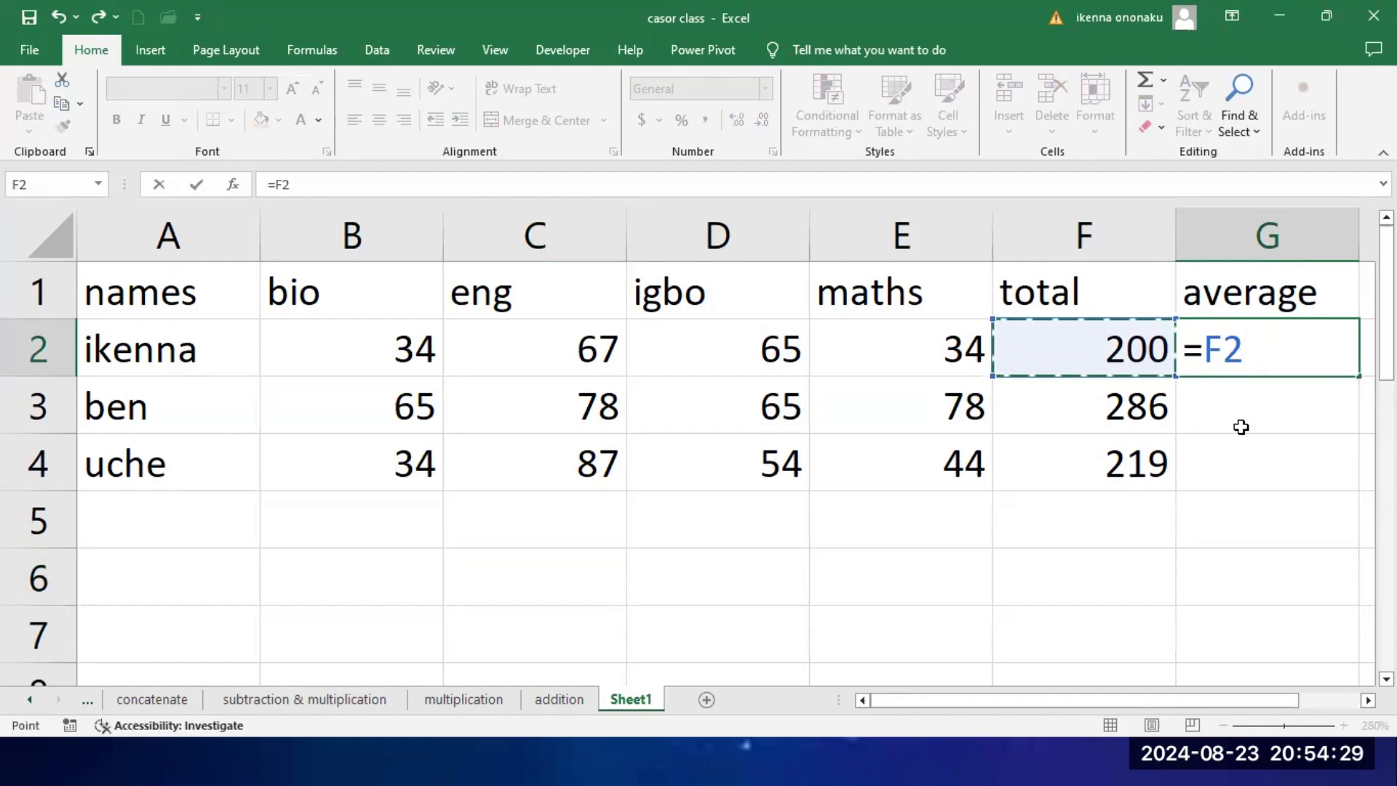
pyautogui.write('/')
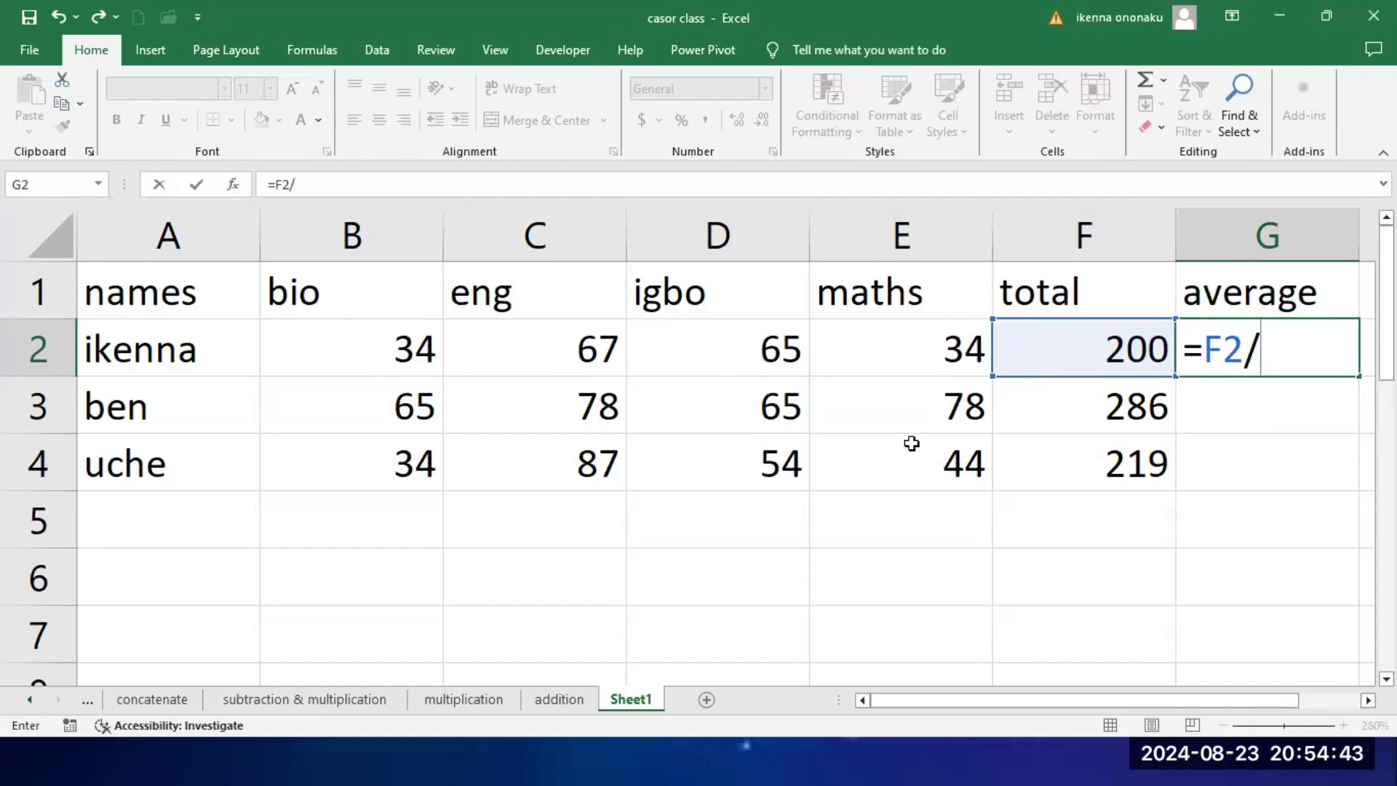
pyautogui.write('4')
pyautogui.press('Return')
pyautogui.press('Return')
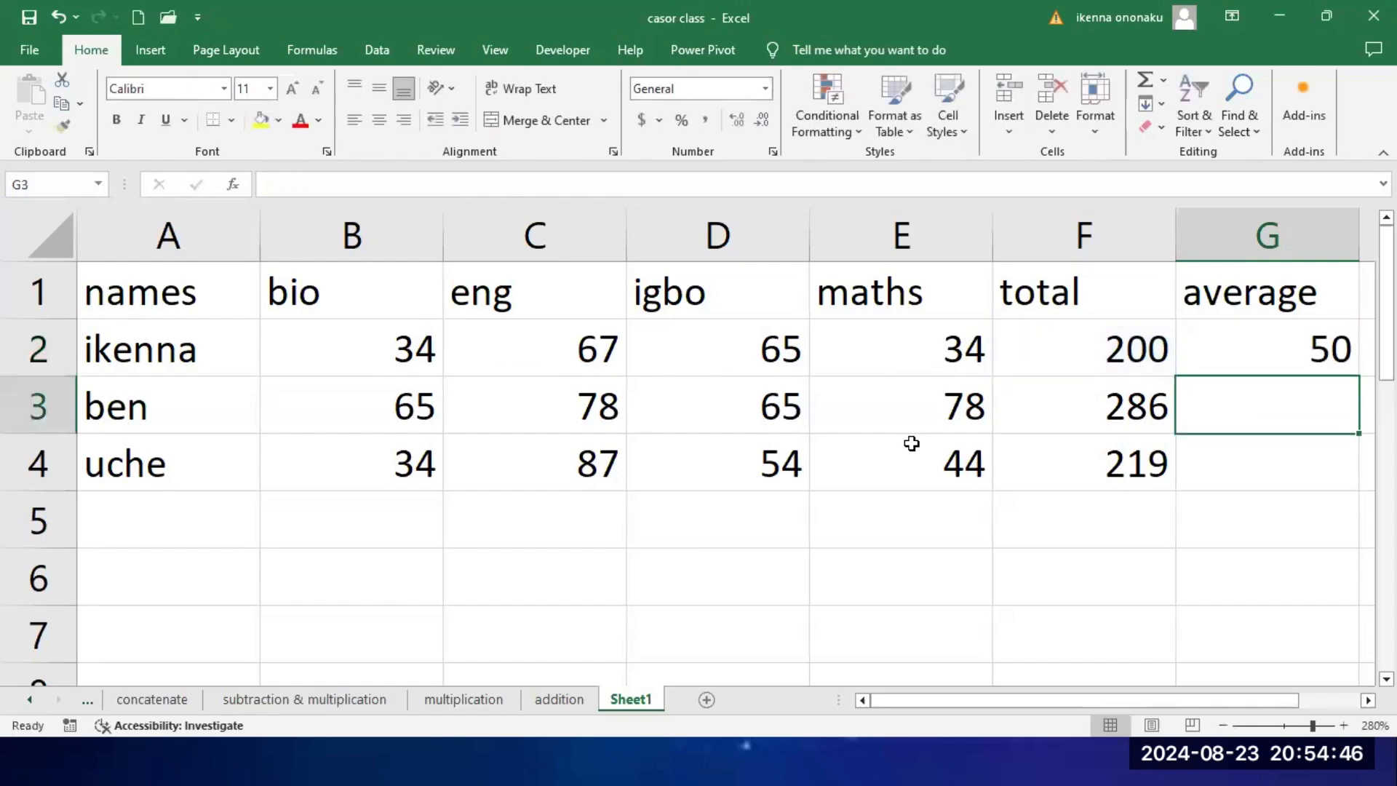
pyautogui.click(1262, 356)
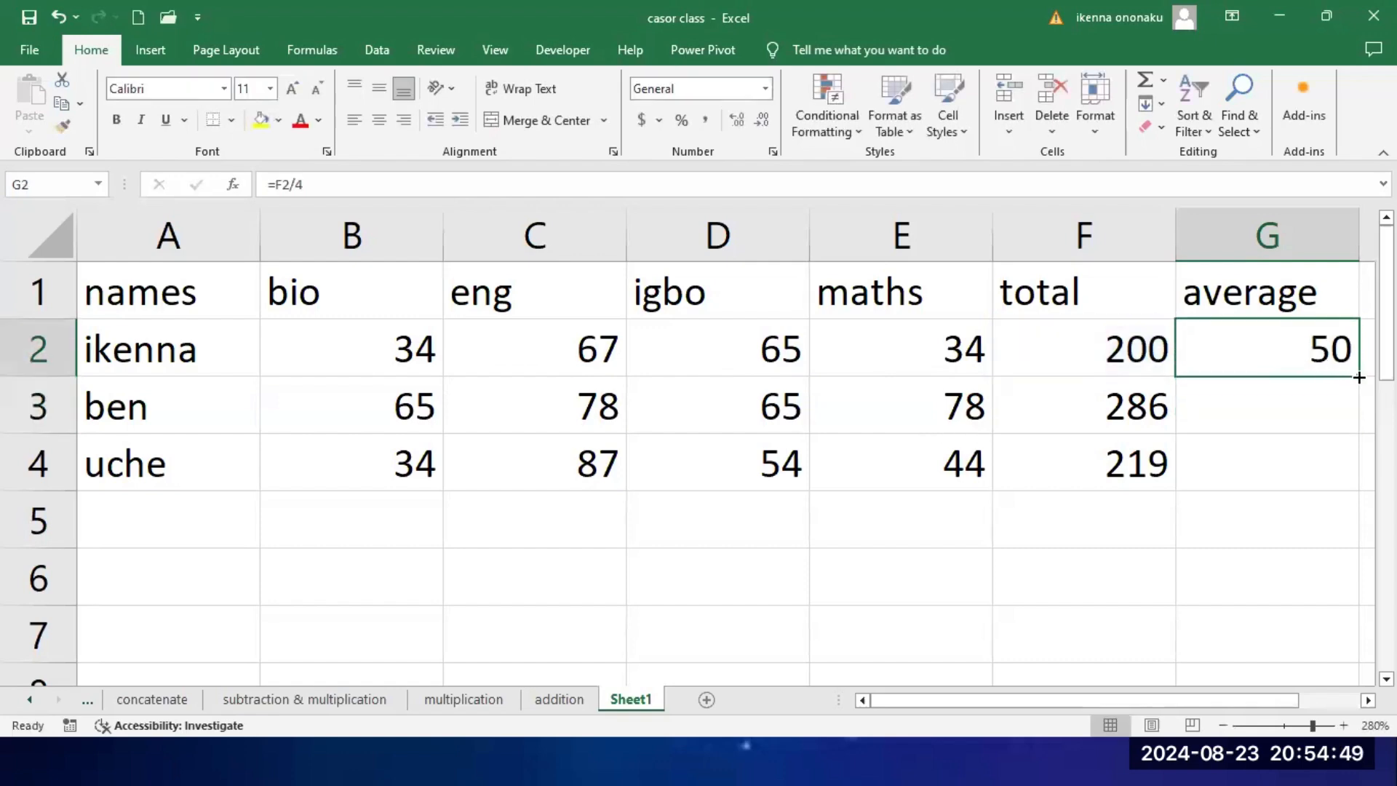
pyautogui.doubleClick(1355, 376)
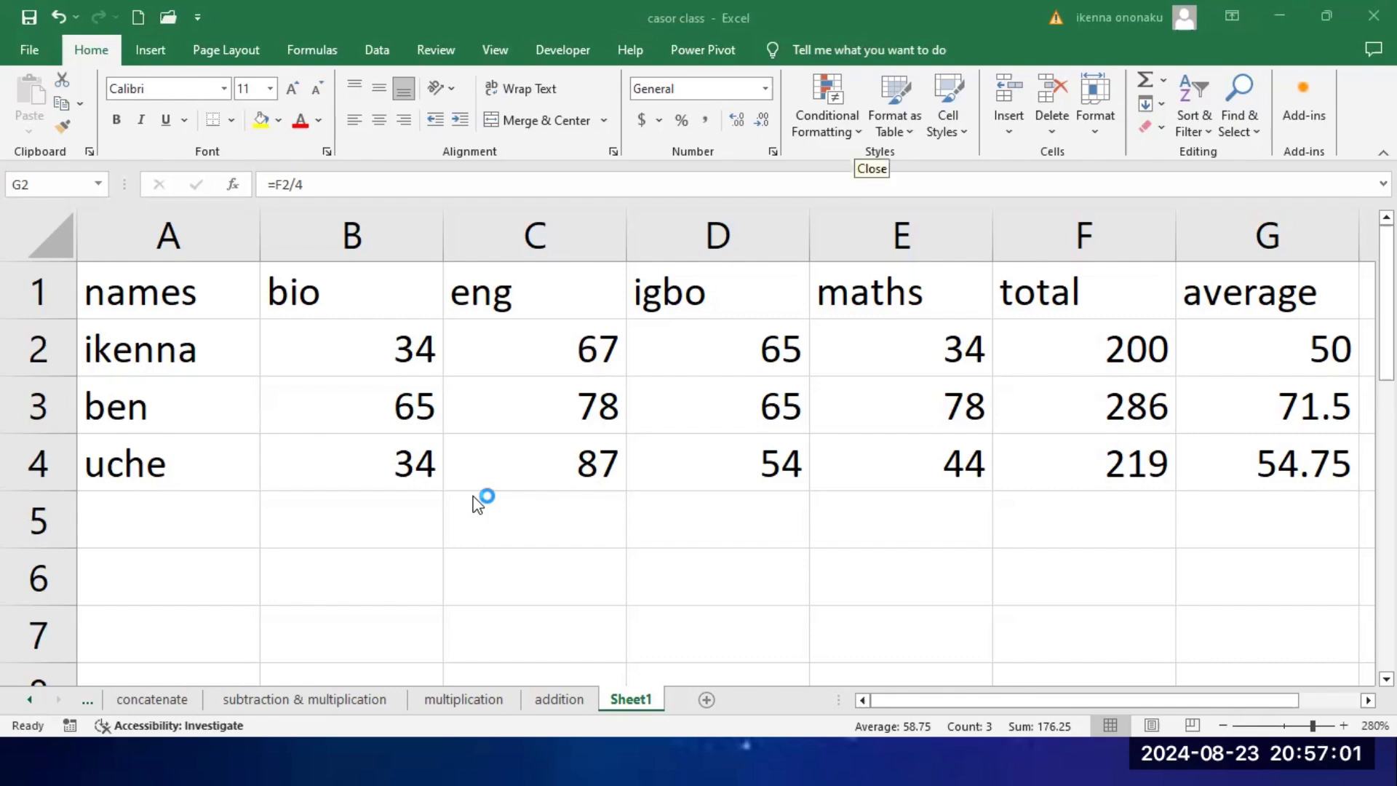
# Step: Clear the total and average formulas from F2 to G4, keeping the column headers
pyautogui.moveTo(1103, 341); pyautogui.dragTo(1280, 463)
pyautogui.press('Delete')
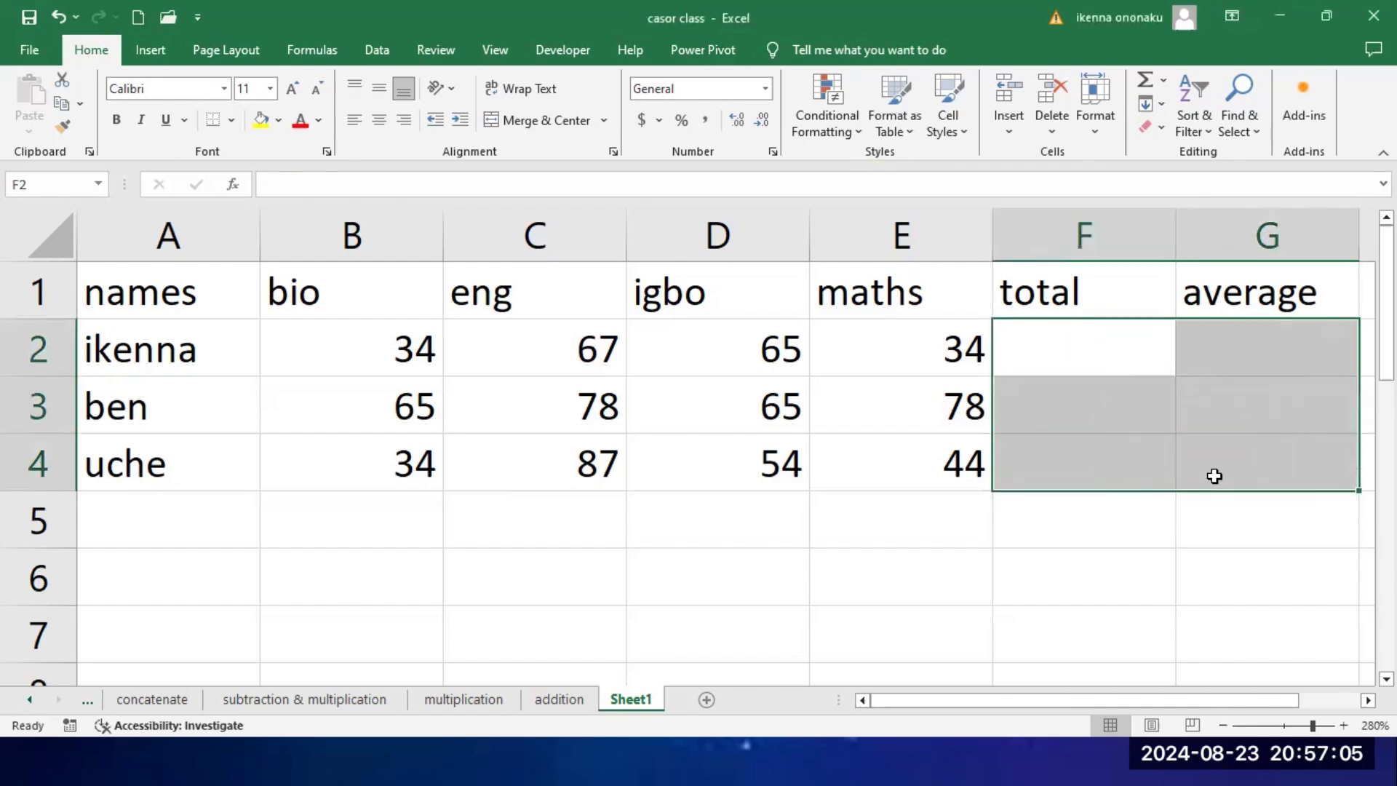
pyautogui.moveTo(756, 614); pyautogui.dragTo(757, 601)
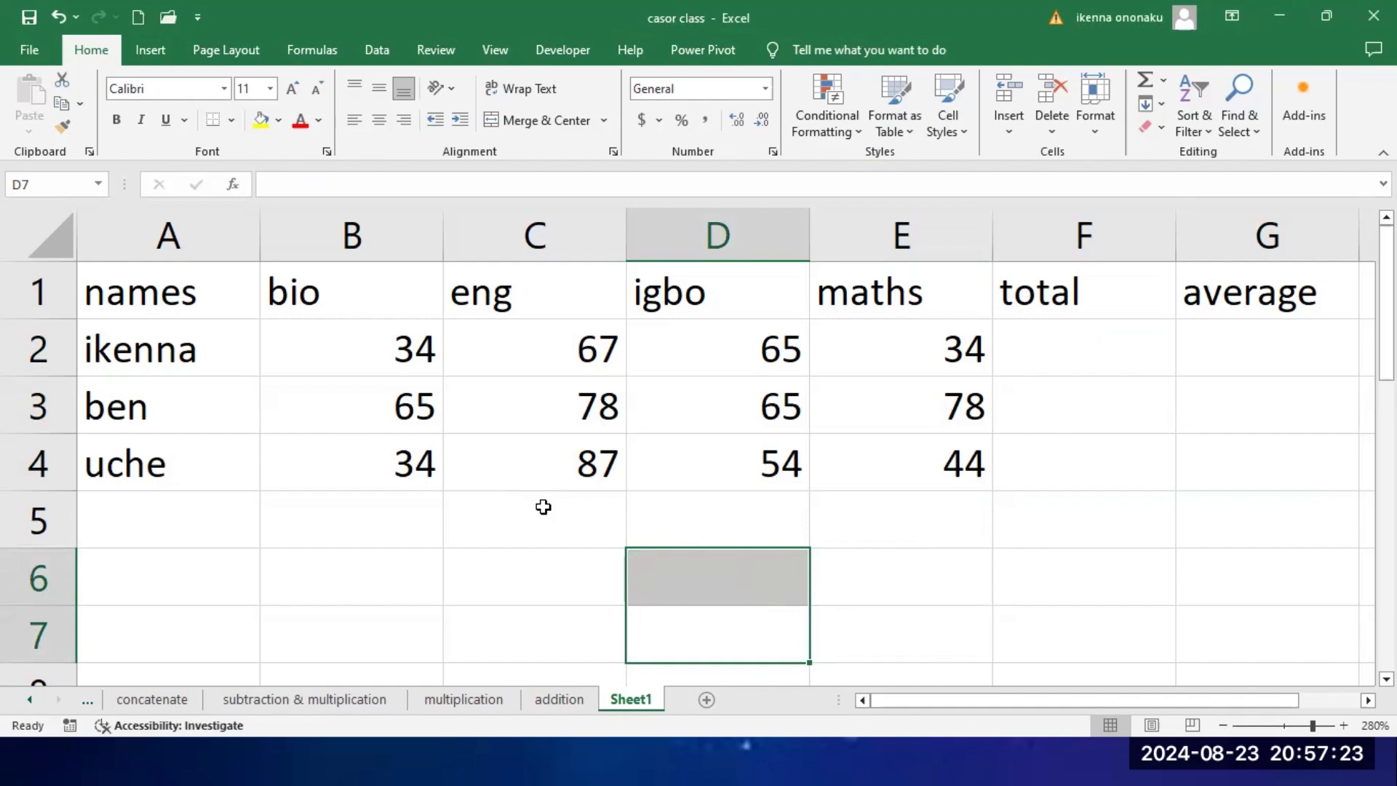
# Step: Enter the total formula =B2+C2+D2+E2 in F2 using cell references and fill it down to F4
pyautogui.click(1073, 356)
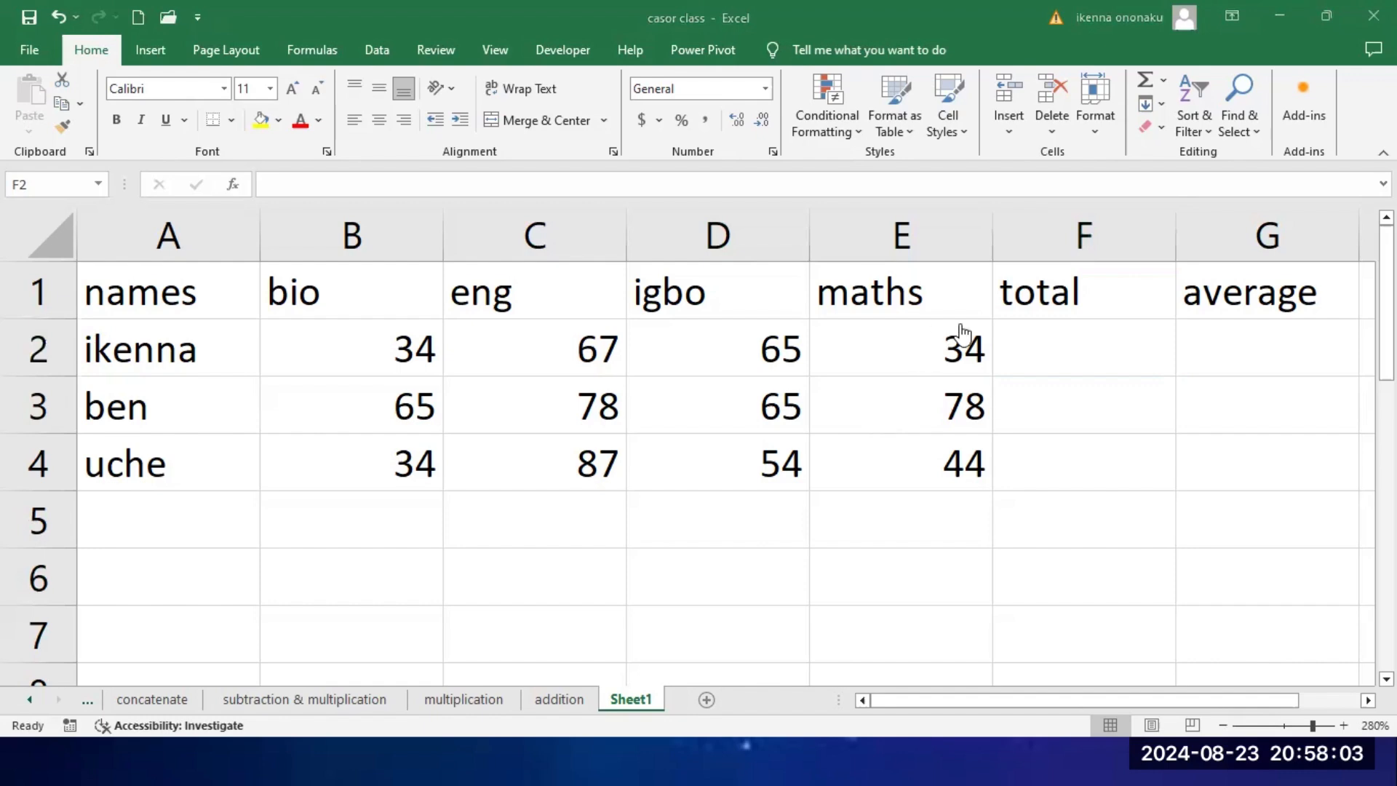
pyautogui.click(1098, 347)
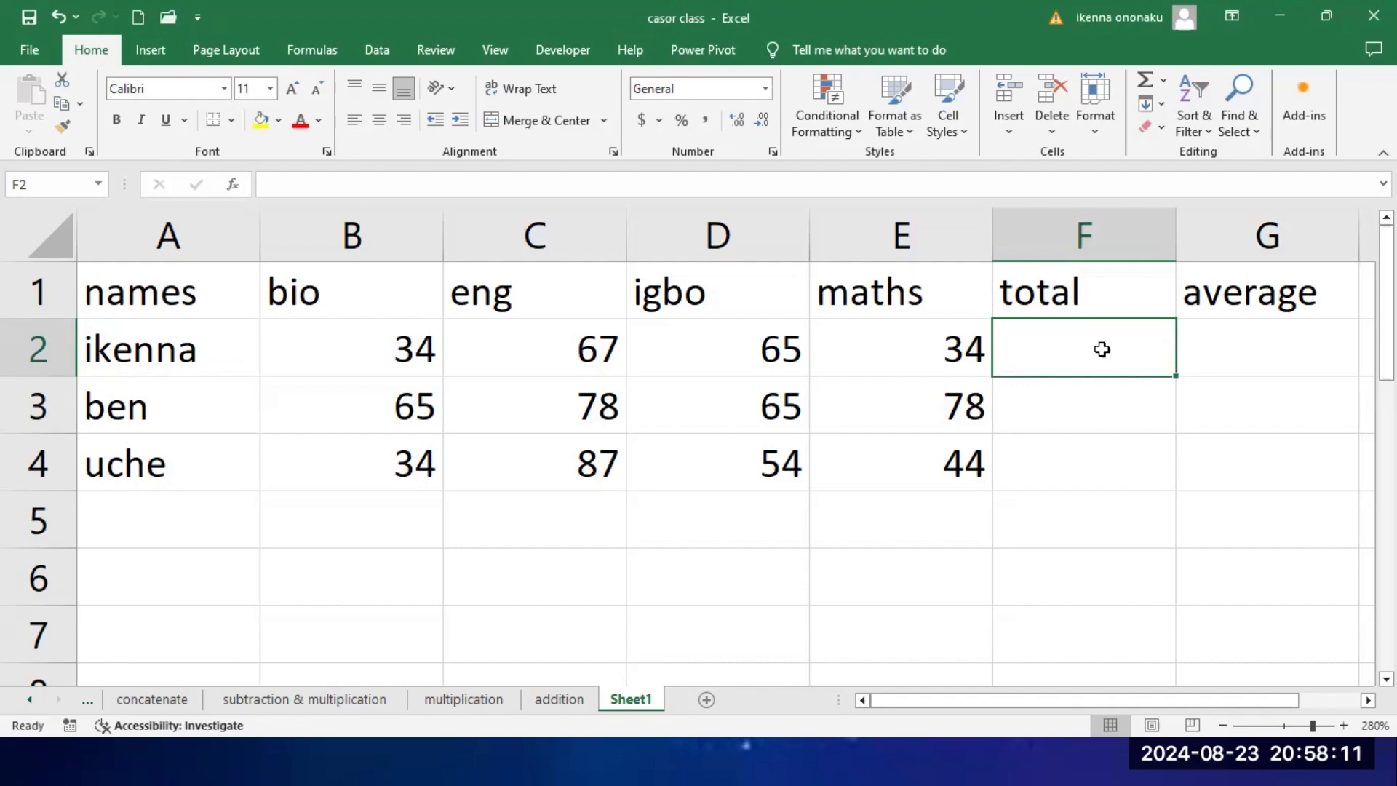
pyautogui.write('=')
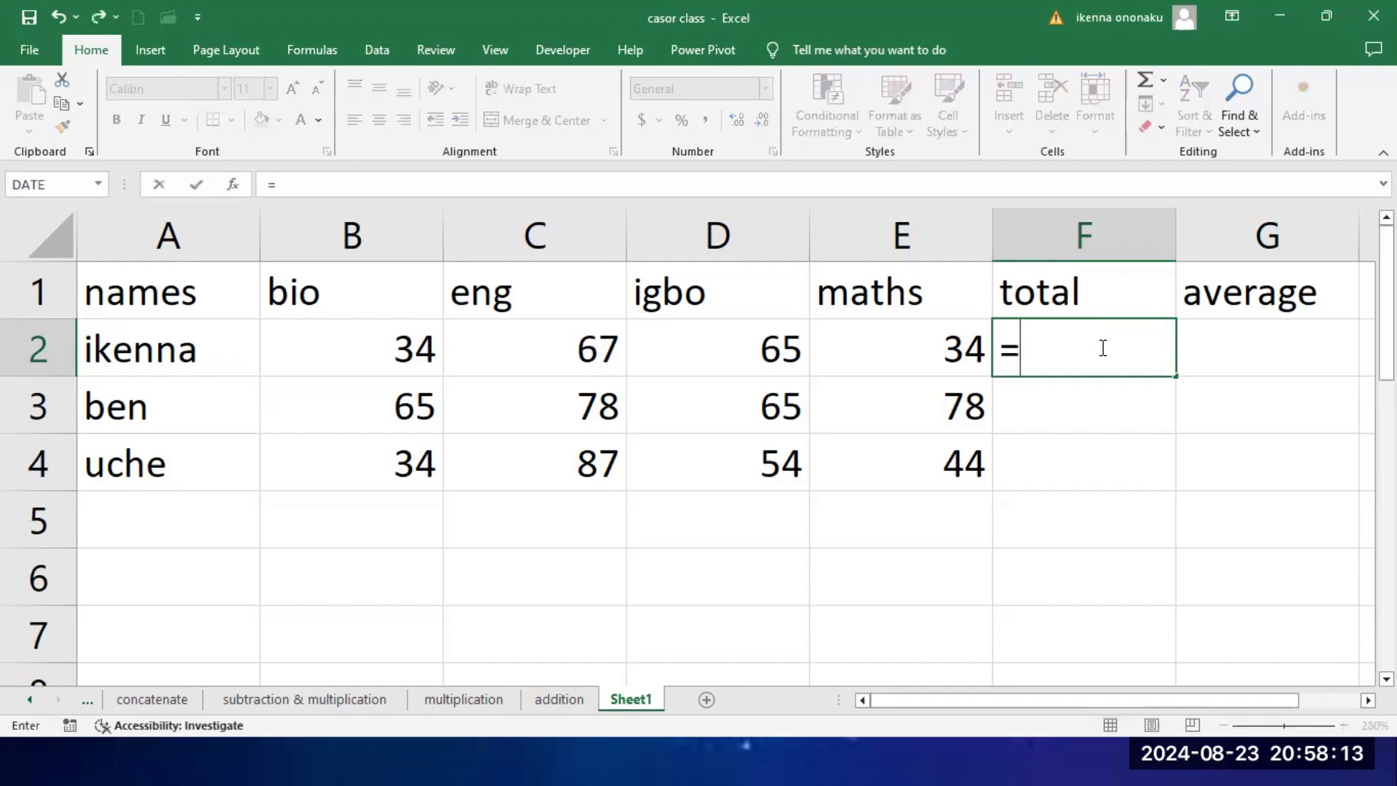
pyautogui.click(395, 354)
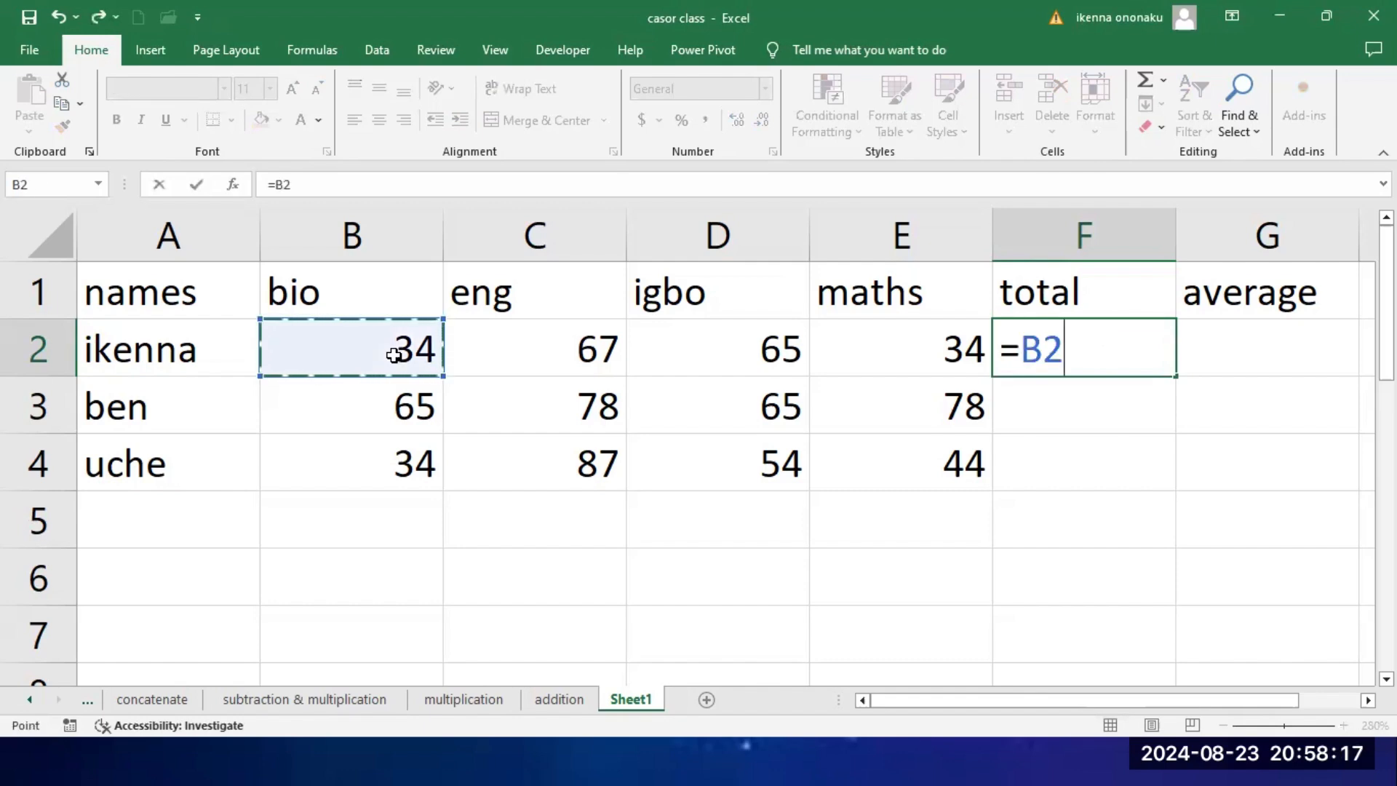
pyautogui.write('+')
pyautogui.click(555, 354)
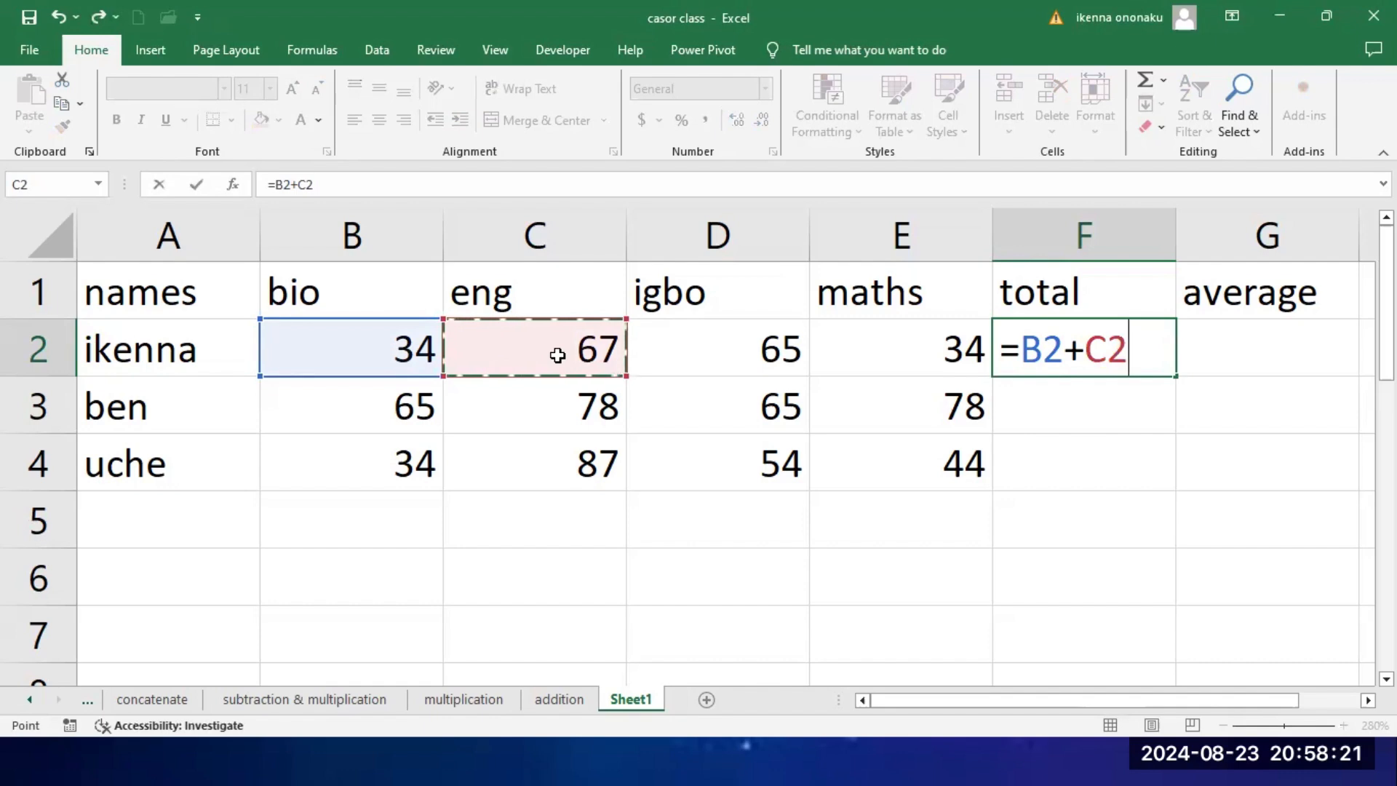
pyautogui.write('+')
pyautogui.click(753, 355)
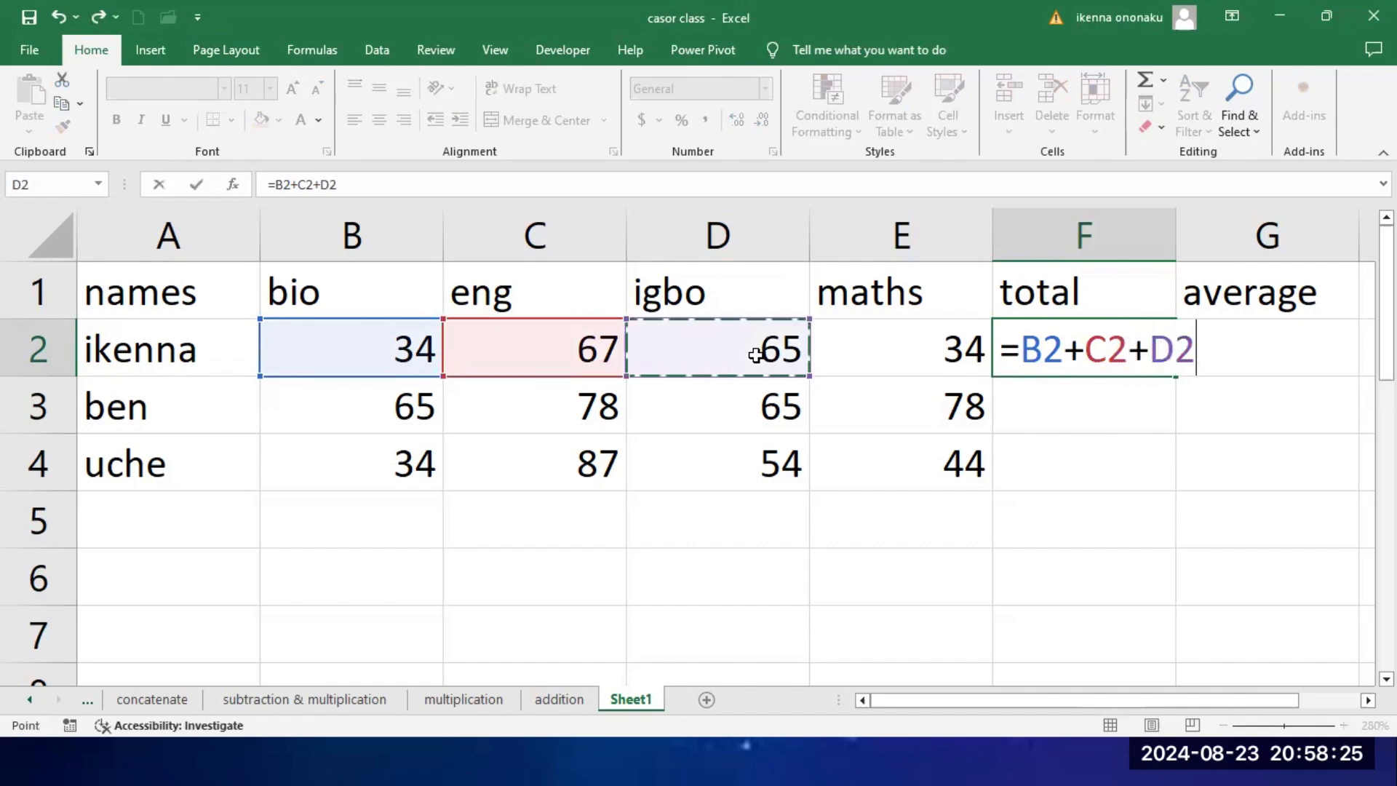
pyautogui.write('+')
pyautogui.click(895, 351)
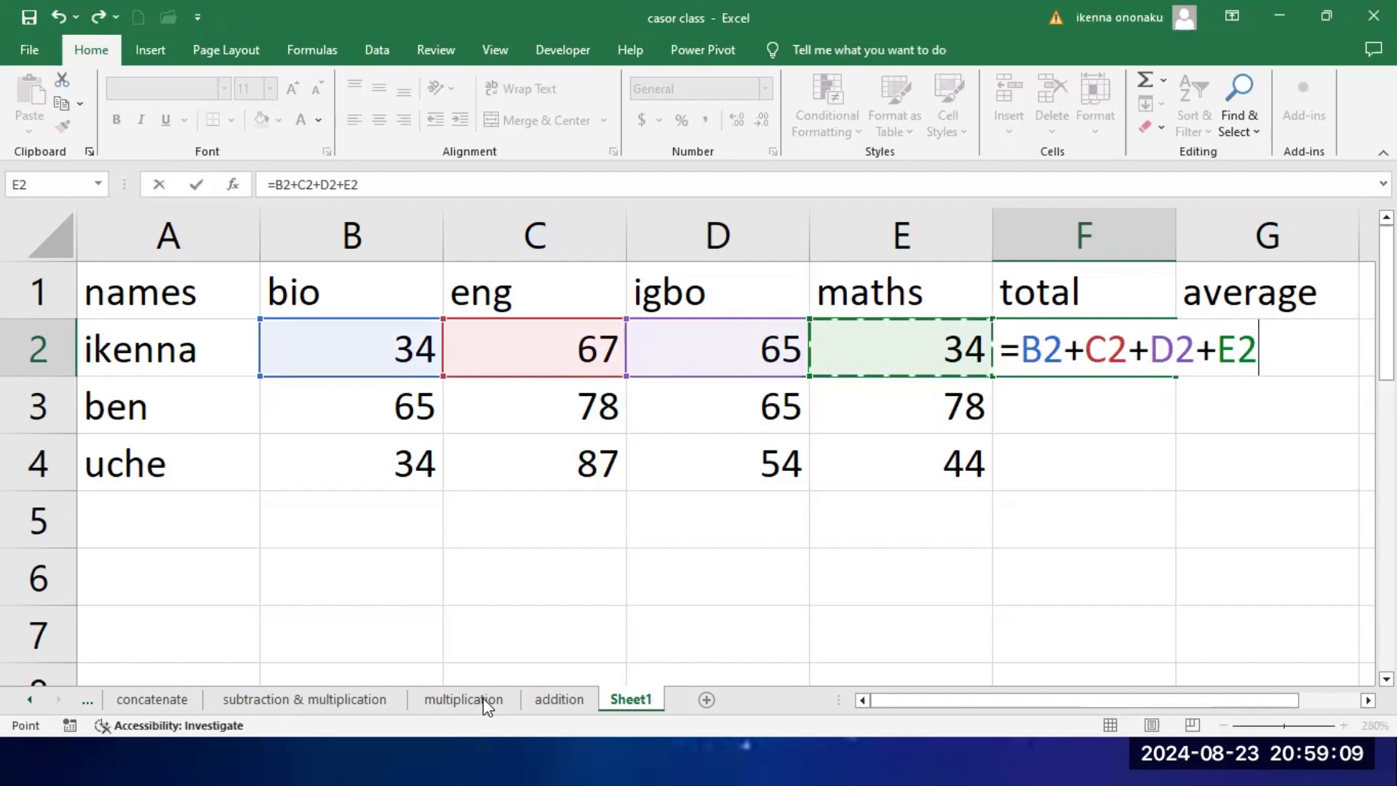
pyautogui.press('Return')
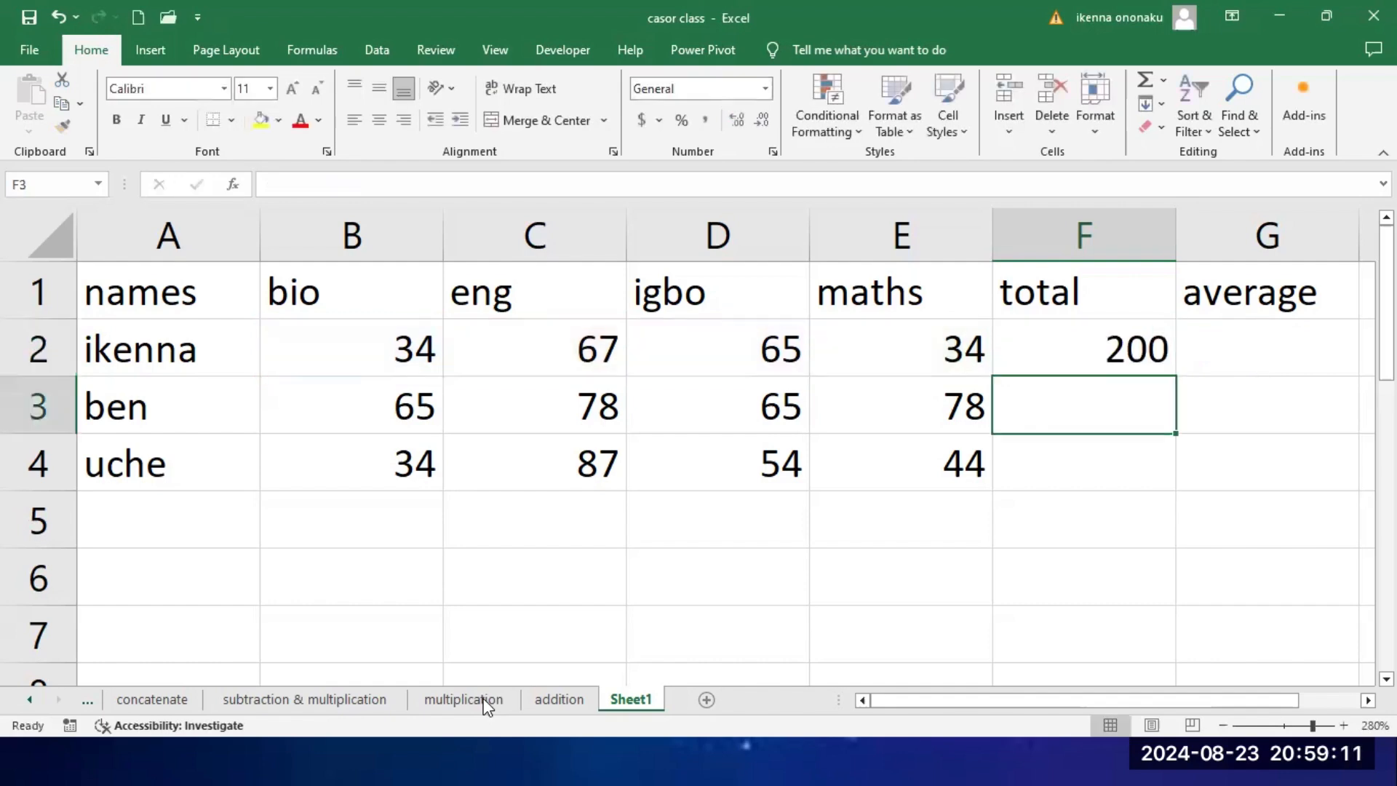
pyautogui.click(1097, 352)
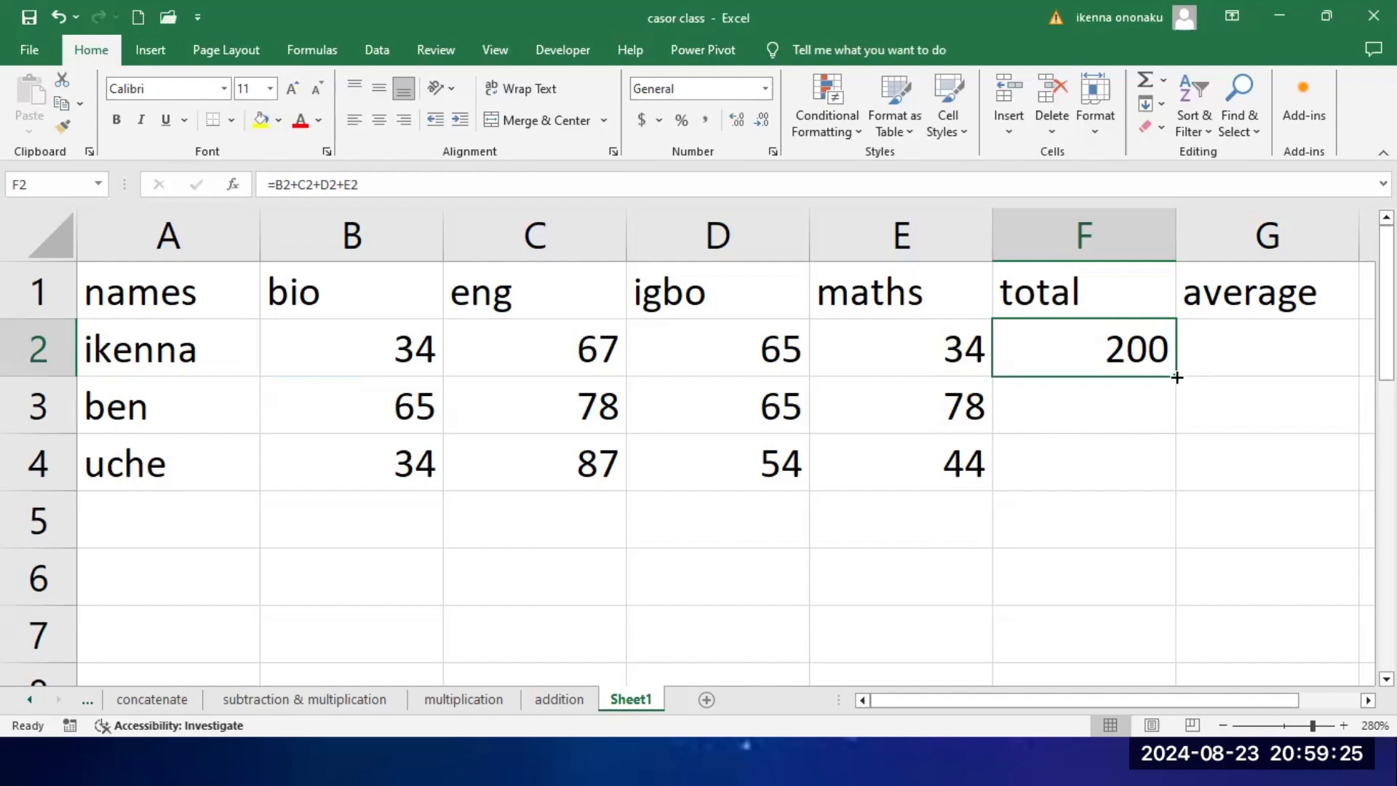
pyautogui.moveTo(1177, 376); pyautogui.dragTo(1171, 477)
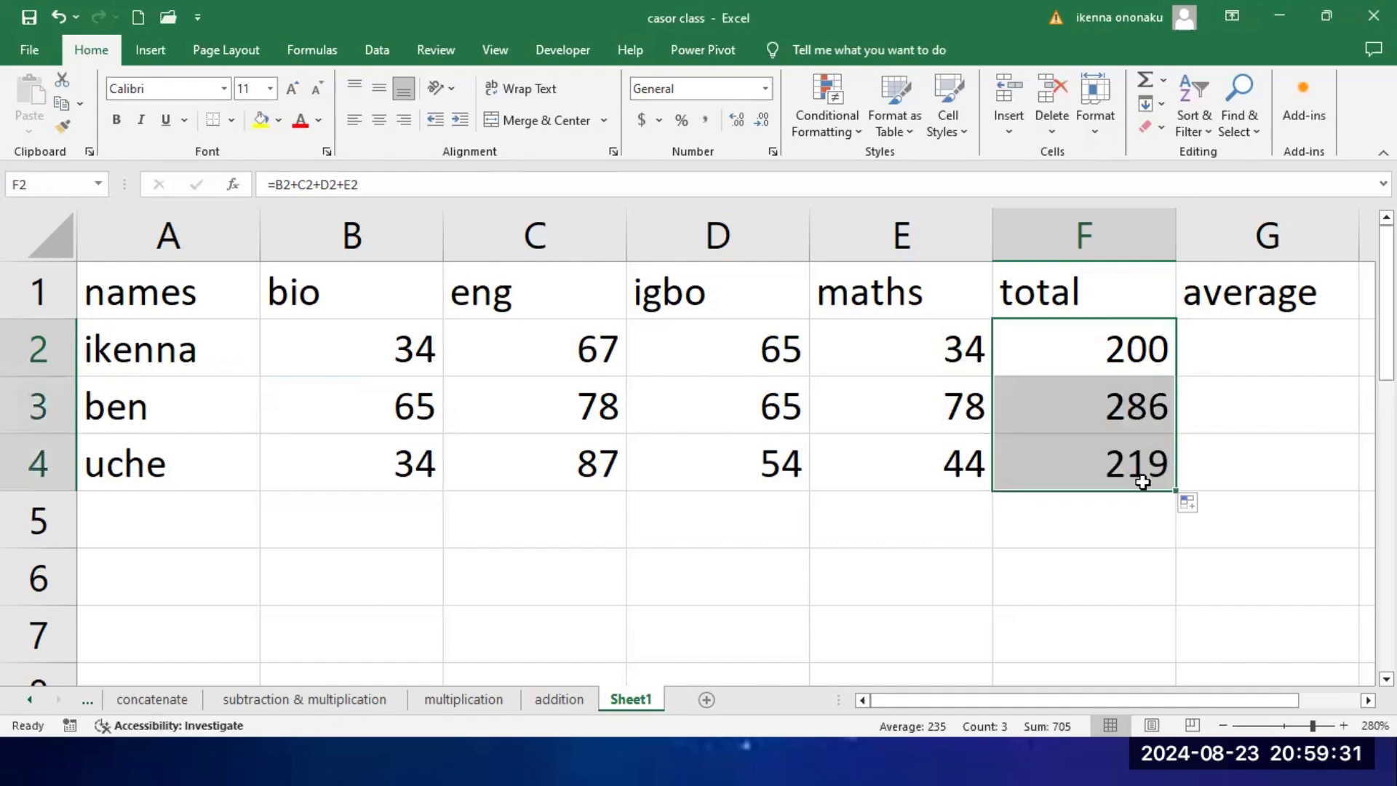
# Step: Demonstrate division in D6 with the formula =6/4 and clear the cell
pyautogui.click(1279, 356)
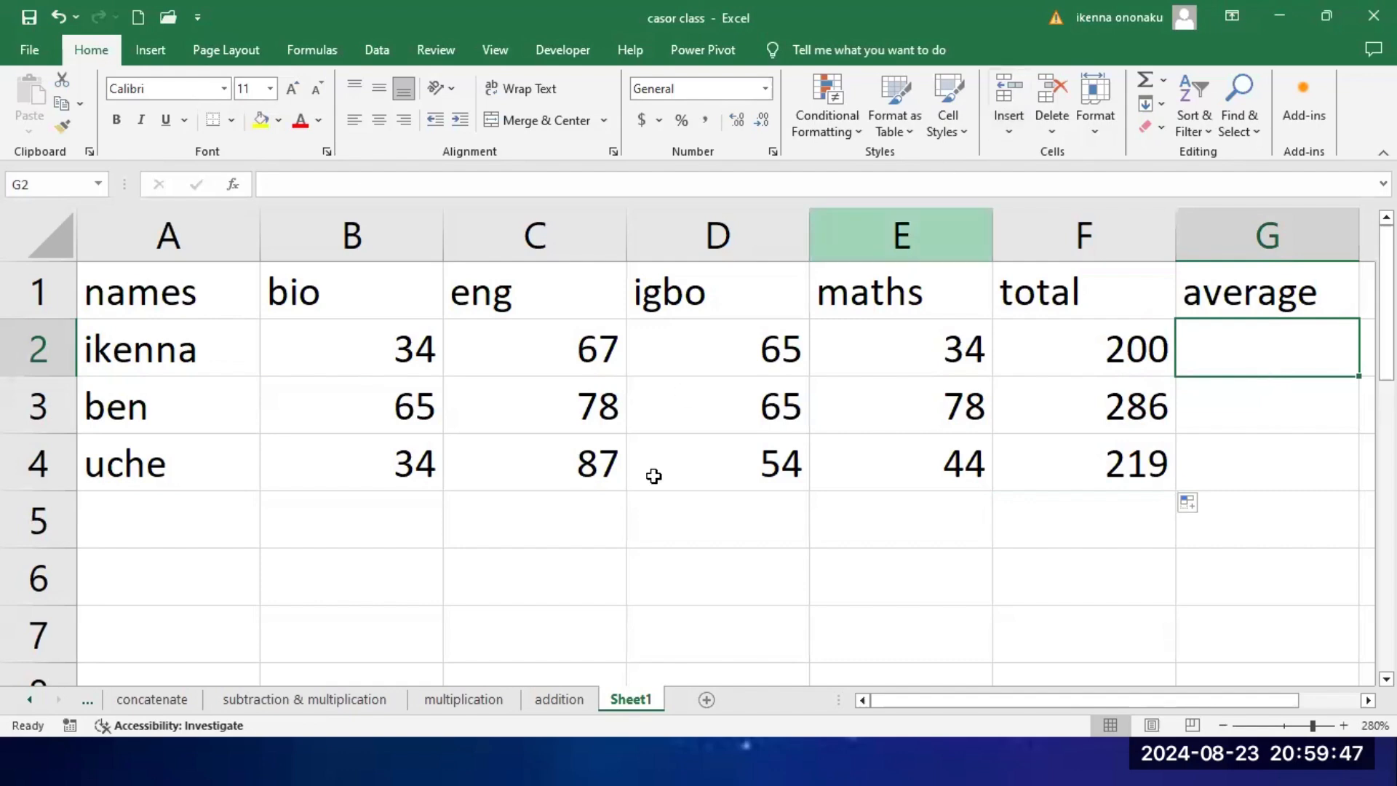
pyautogui.click(688, 568)
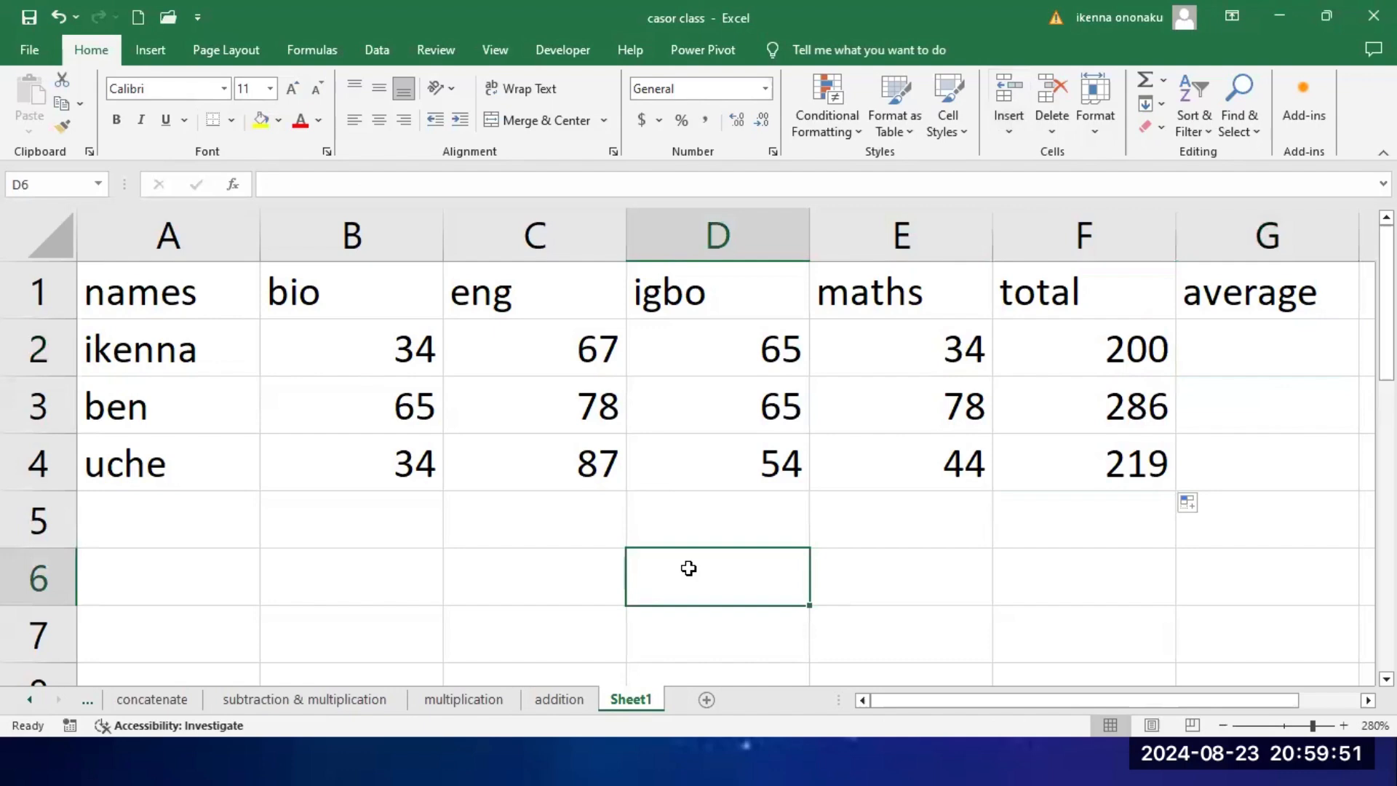
pyautogui.write('=6')
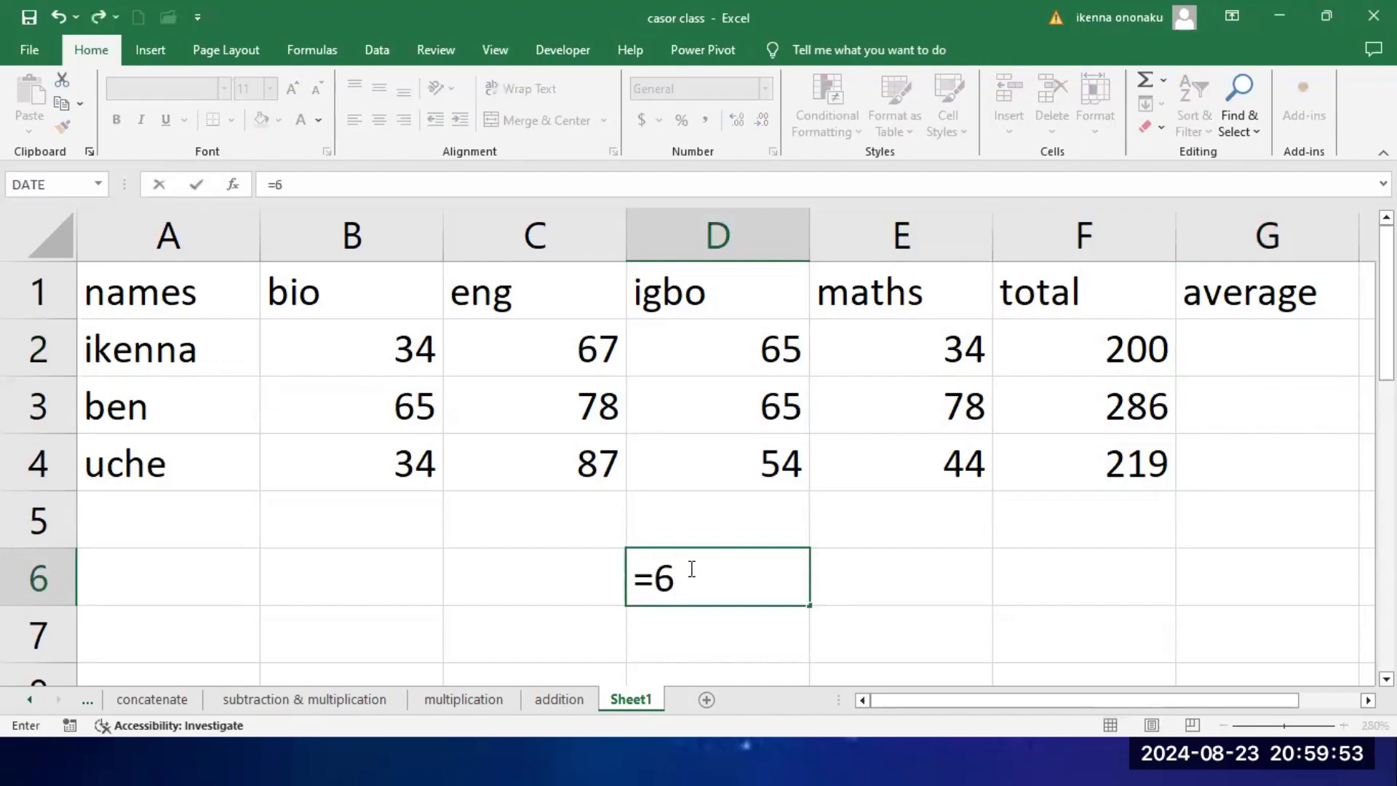
pyautogui.write('/4')
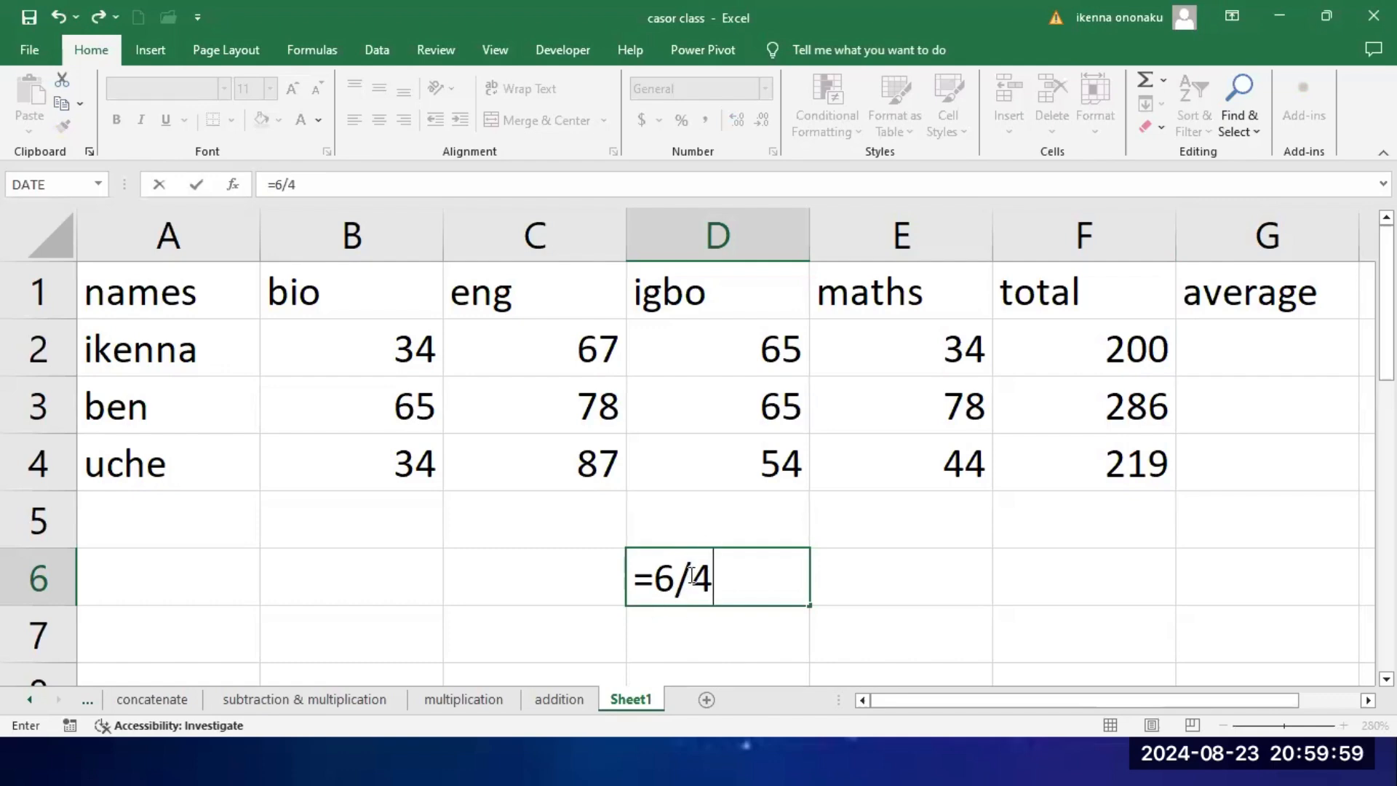
pyautogui.moveTo(687, 580); pyautogui.dragTo(675, 588)
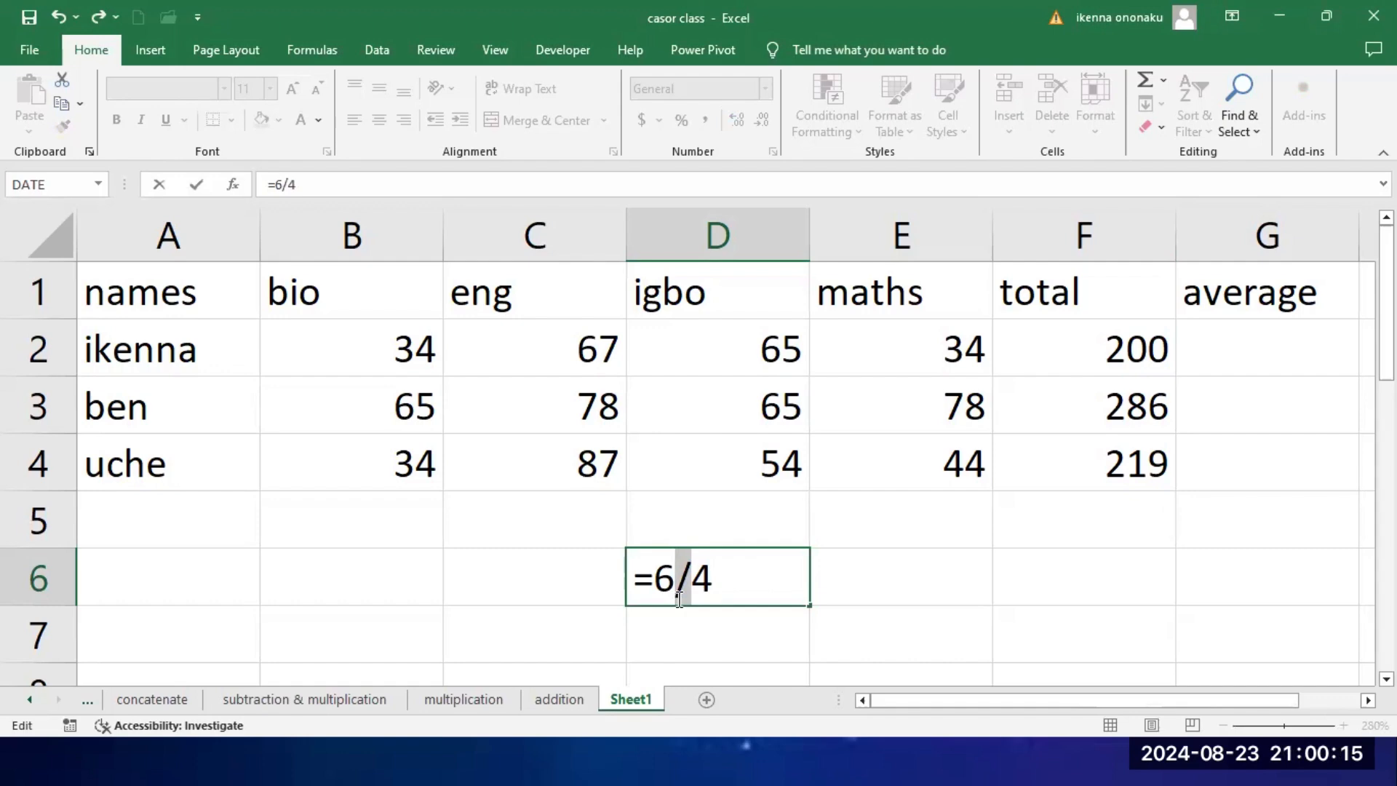
pyautogui.click(750, 575)
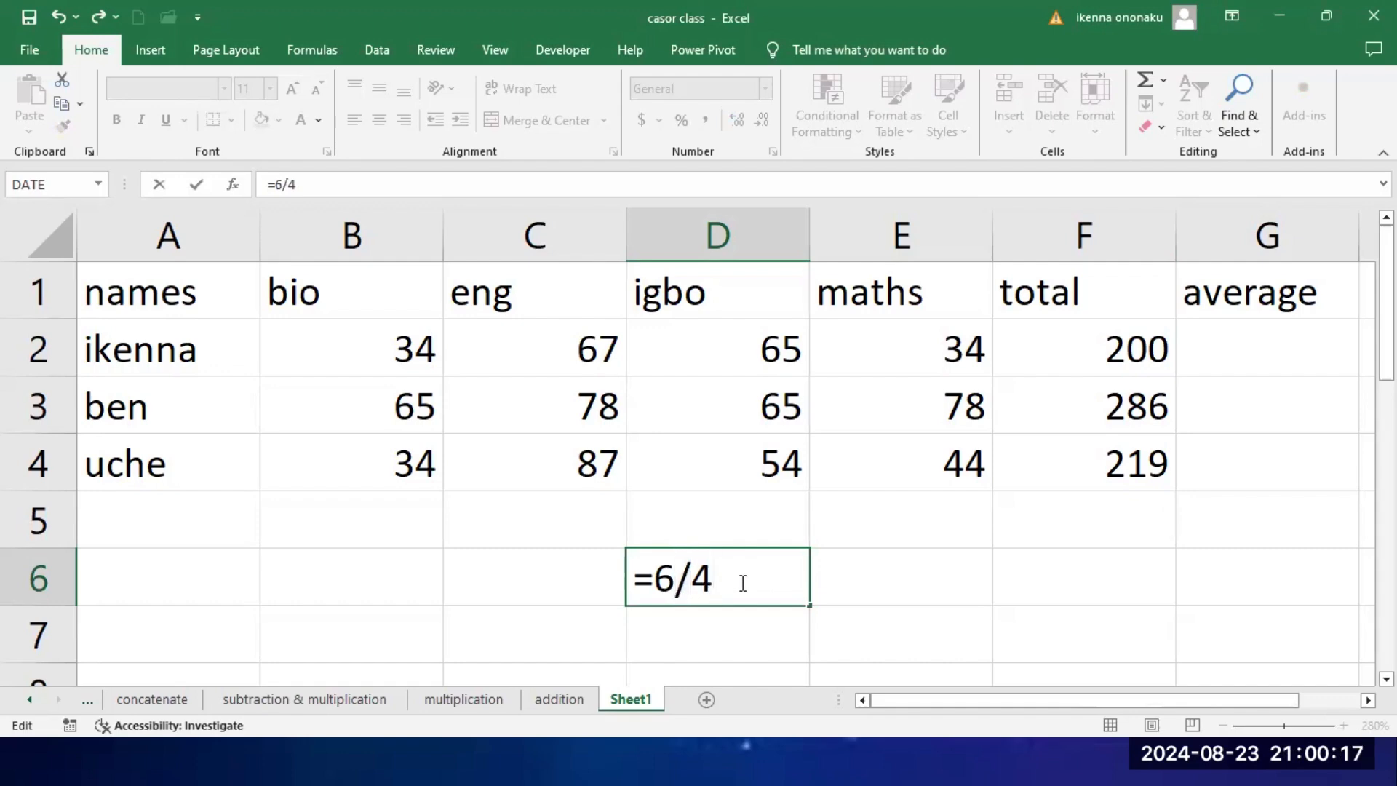
pyautogui.press('Return')
pyautogui.click(748, 576)
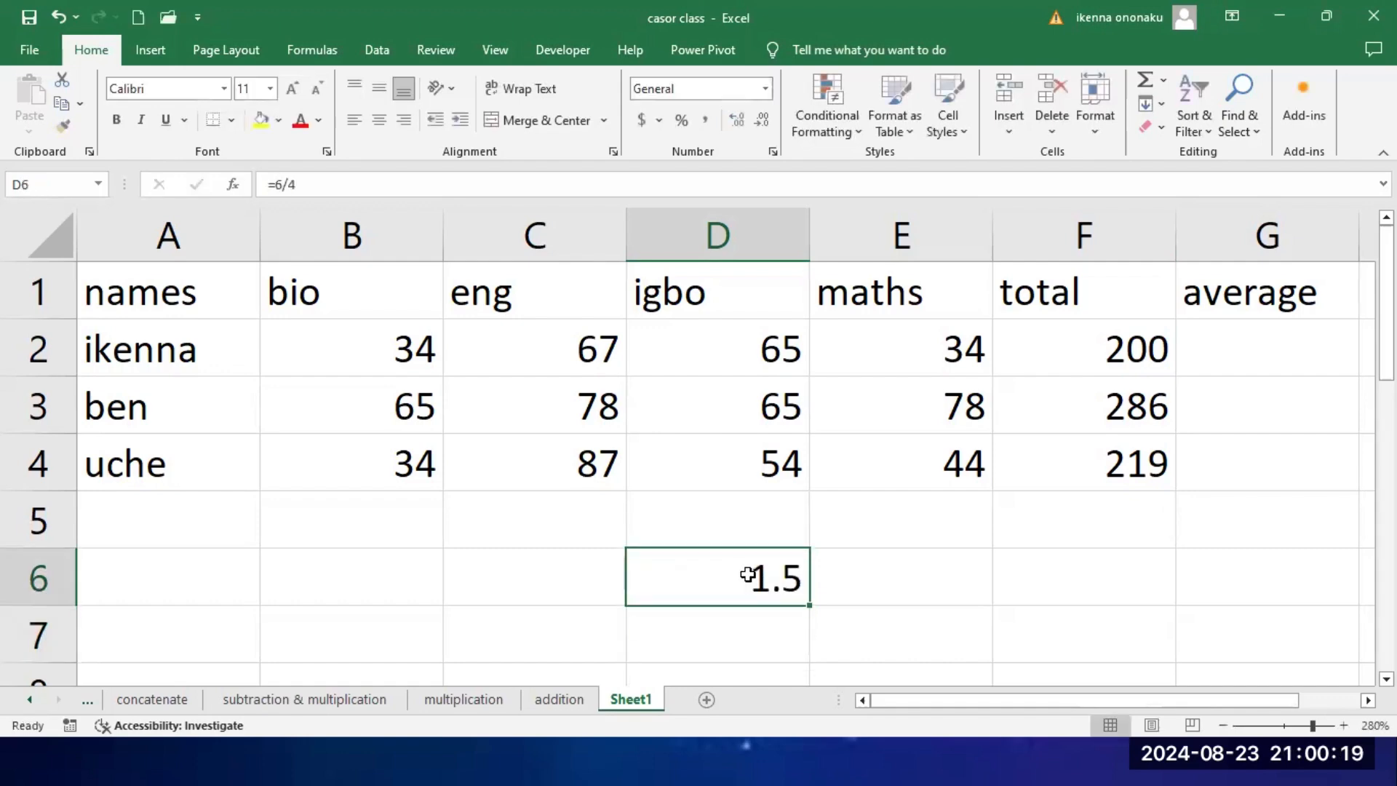
pyautogui.press('Delete')
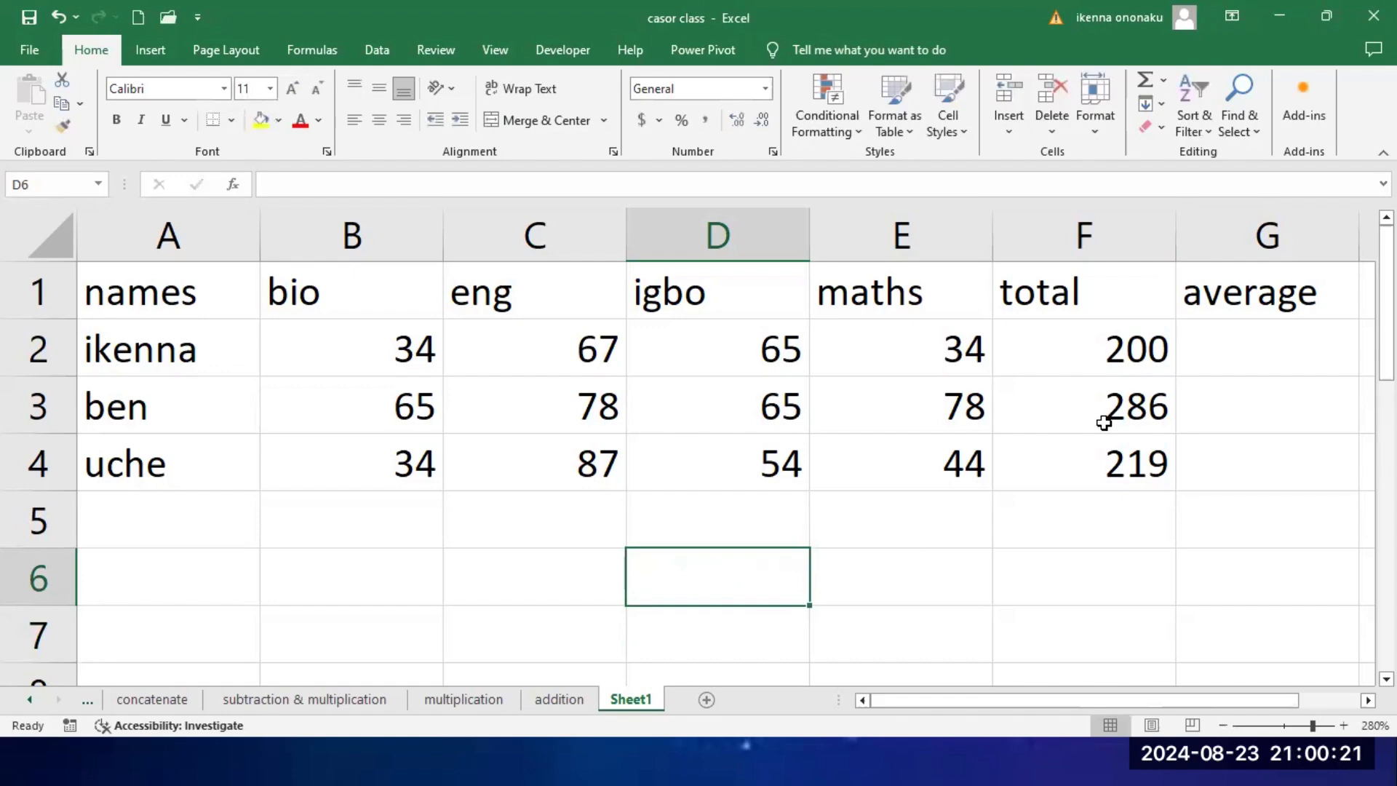
pyautogui.click(1226, 360)
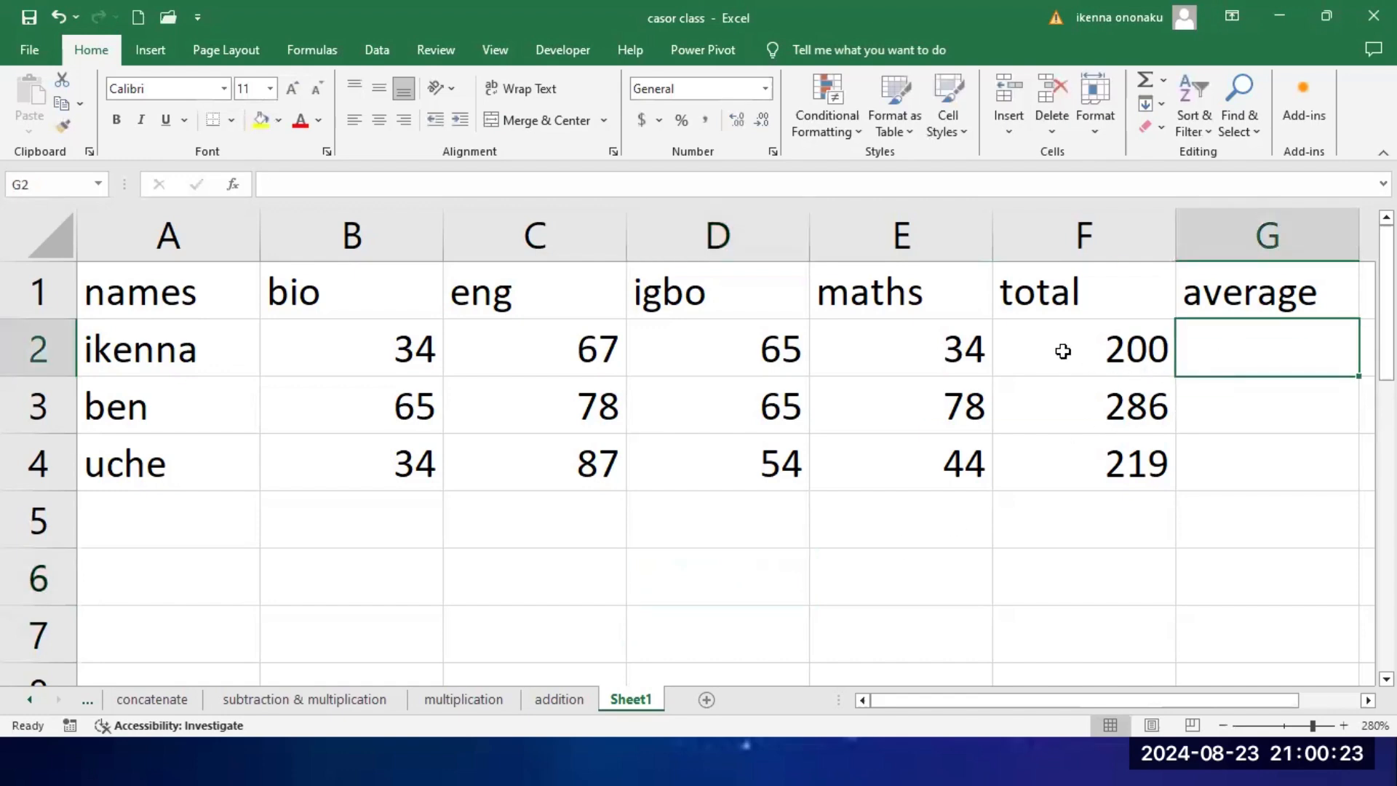
pyautogui.click(945, 356)
pyautogui.click(760, 360)
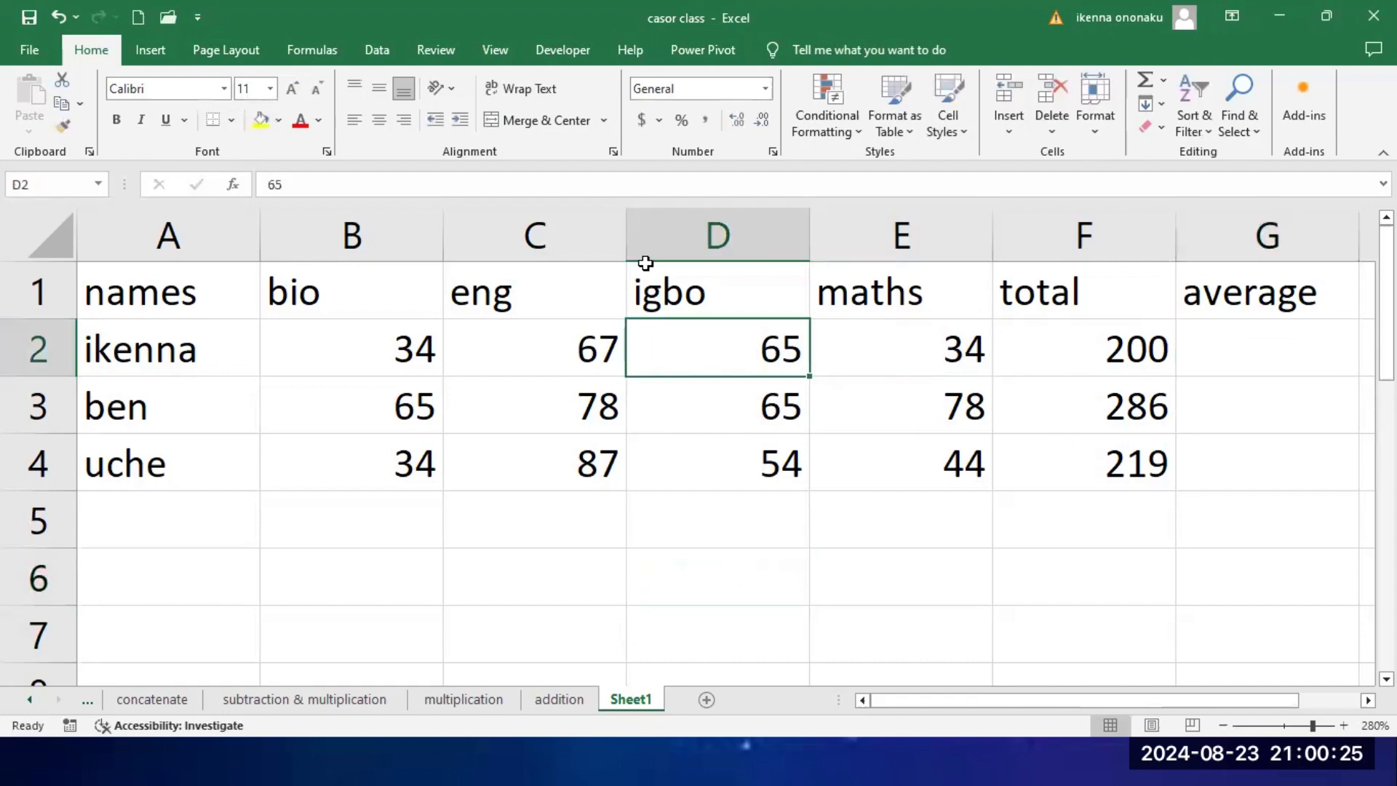
# Step: Examine the first student's four subject scores in B2 to E2 and the total formula in F2
pyautogui.click(161, 352)
pyautogui.click(371, 353)
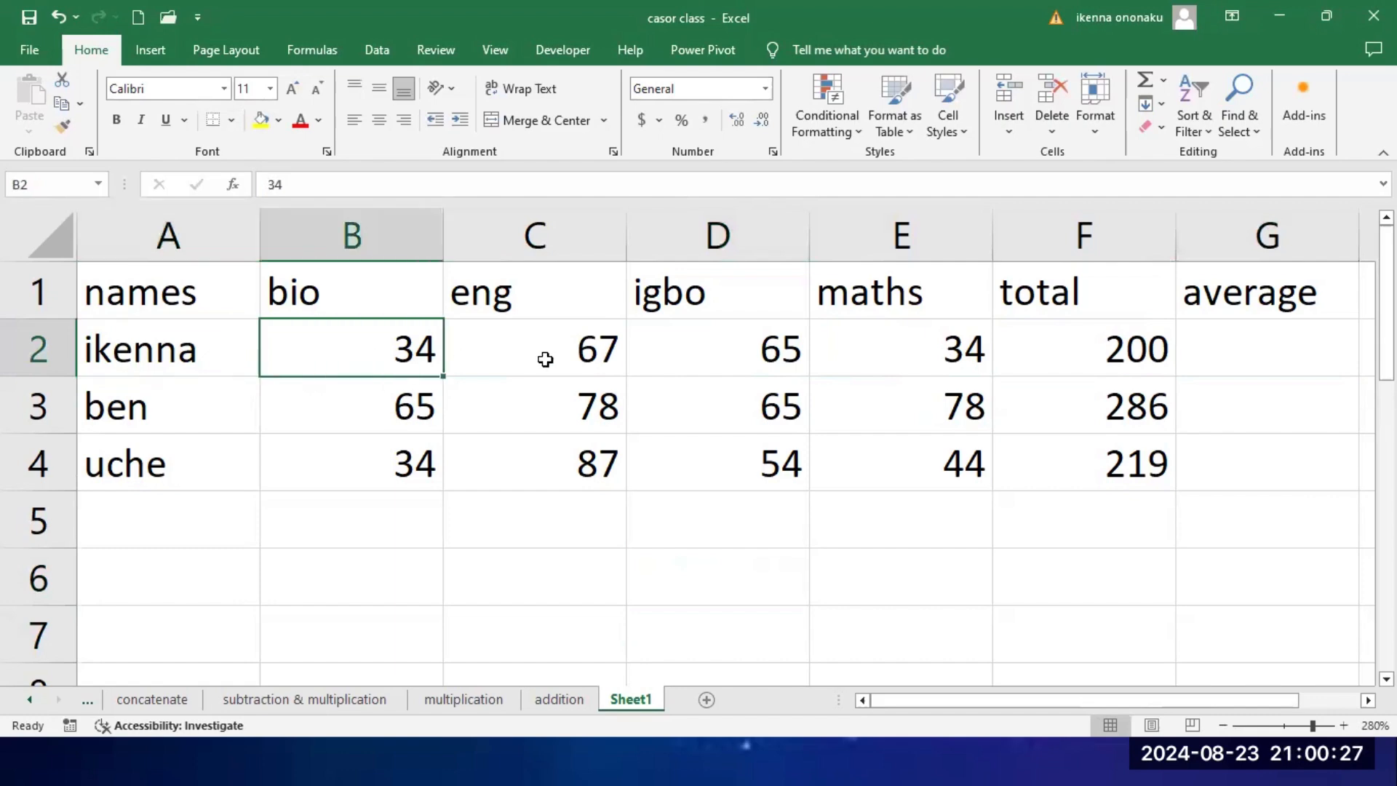
pyautogui.click(566, 357)
pyautogui.click(716, 357)
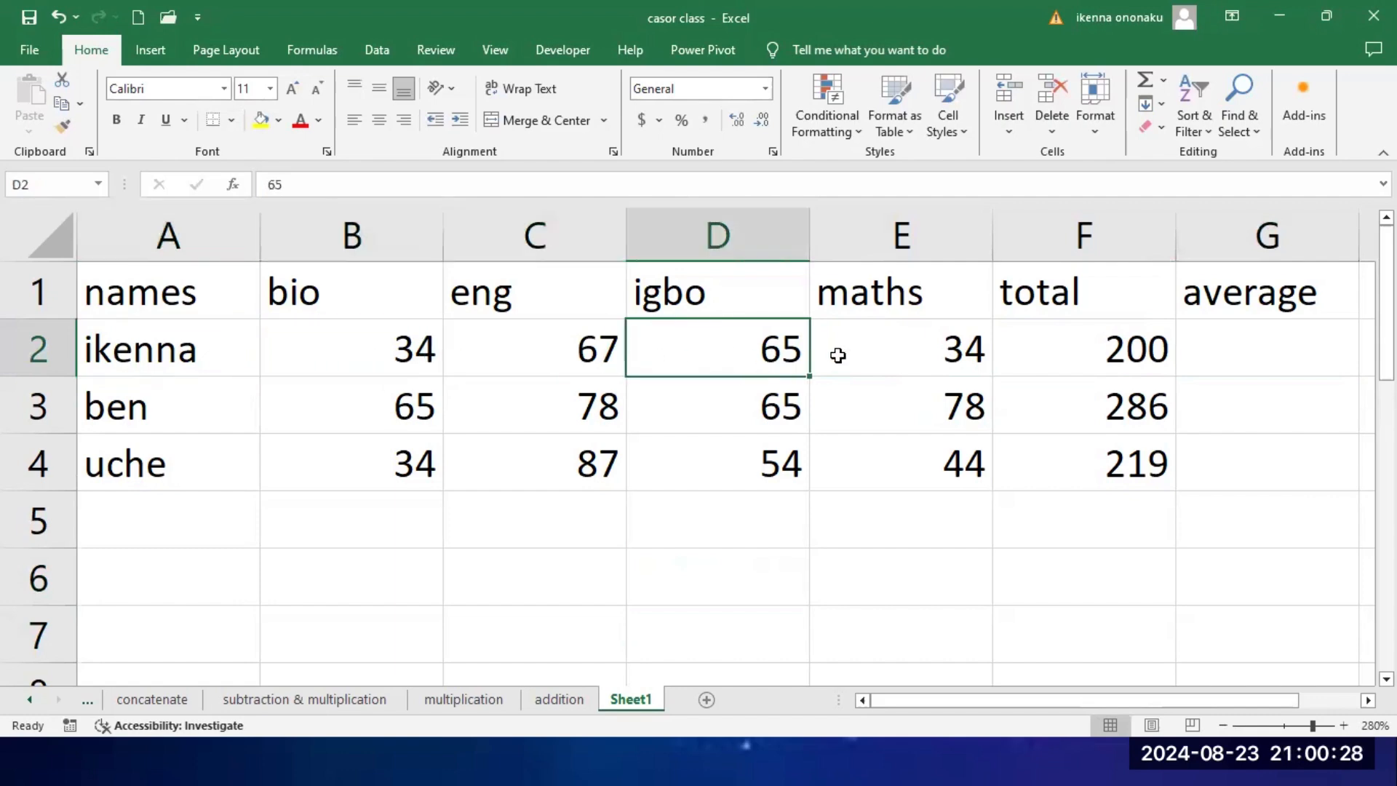
pyautogui.click(899, 360)
pyautogui.click(679, 350)
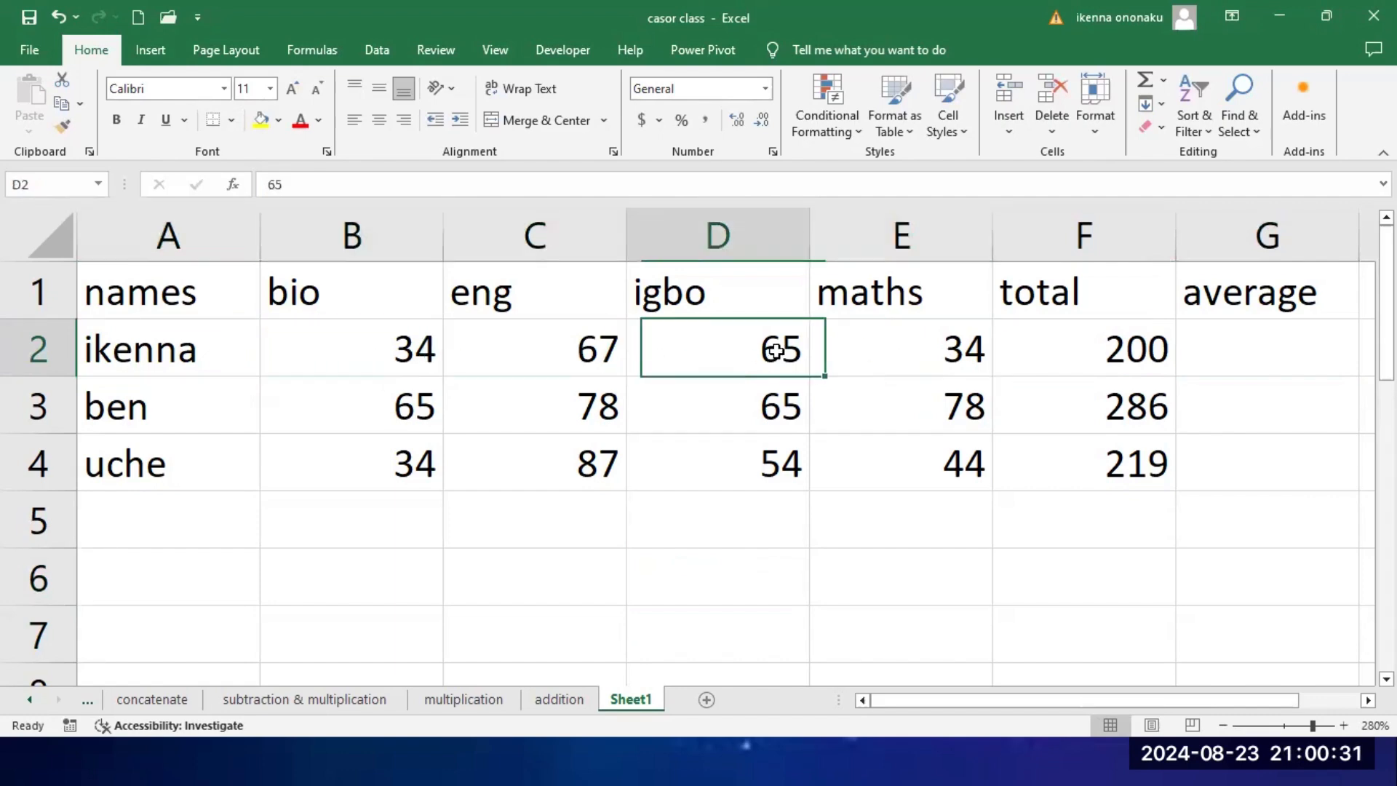
pyautogui.click(486, 347)
pyautogui.click(421, 350)
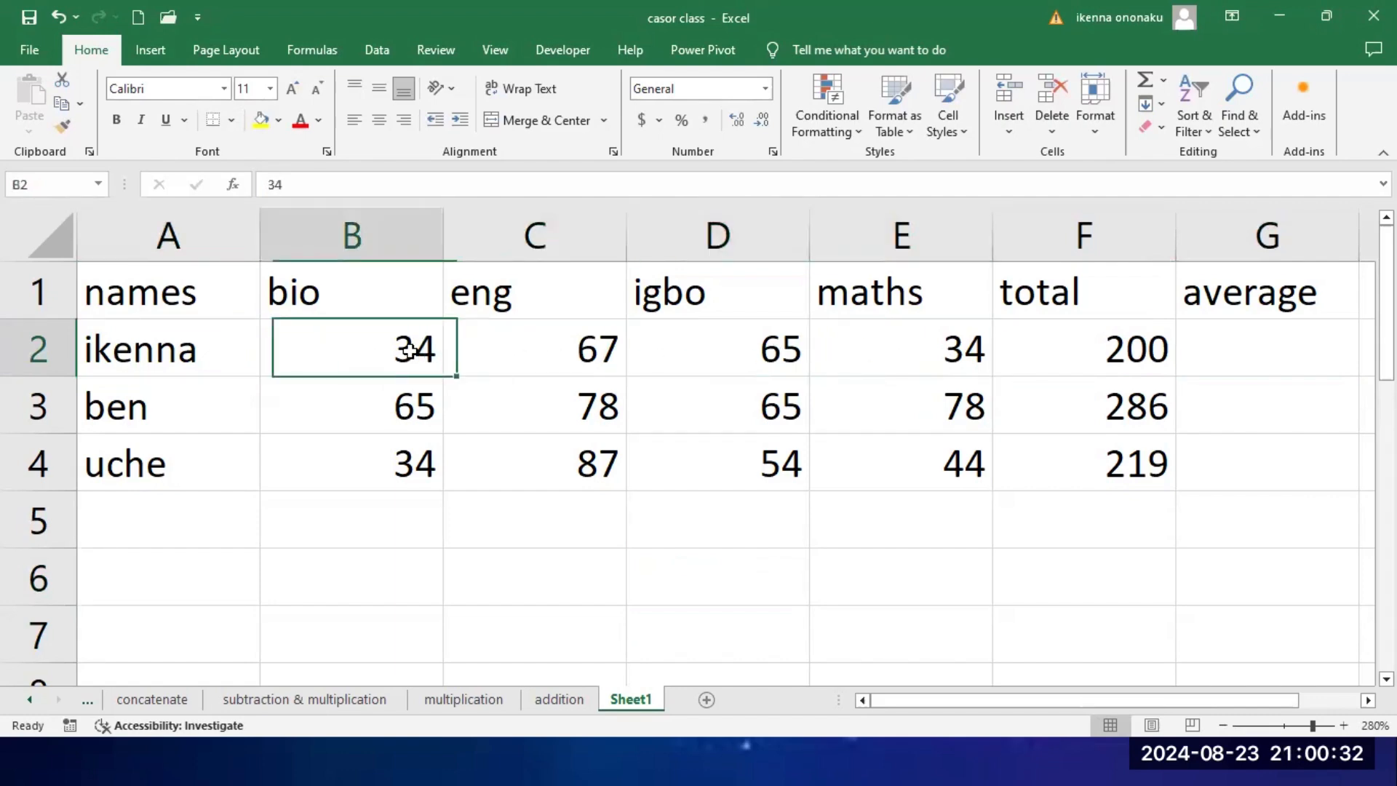
pyautogui.click(1104, 360)
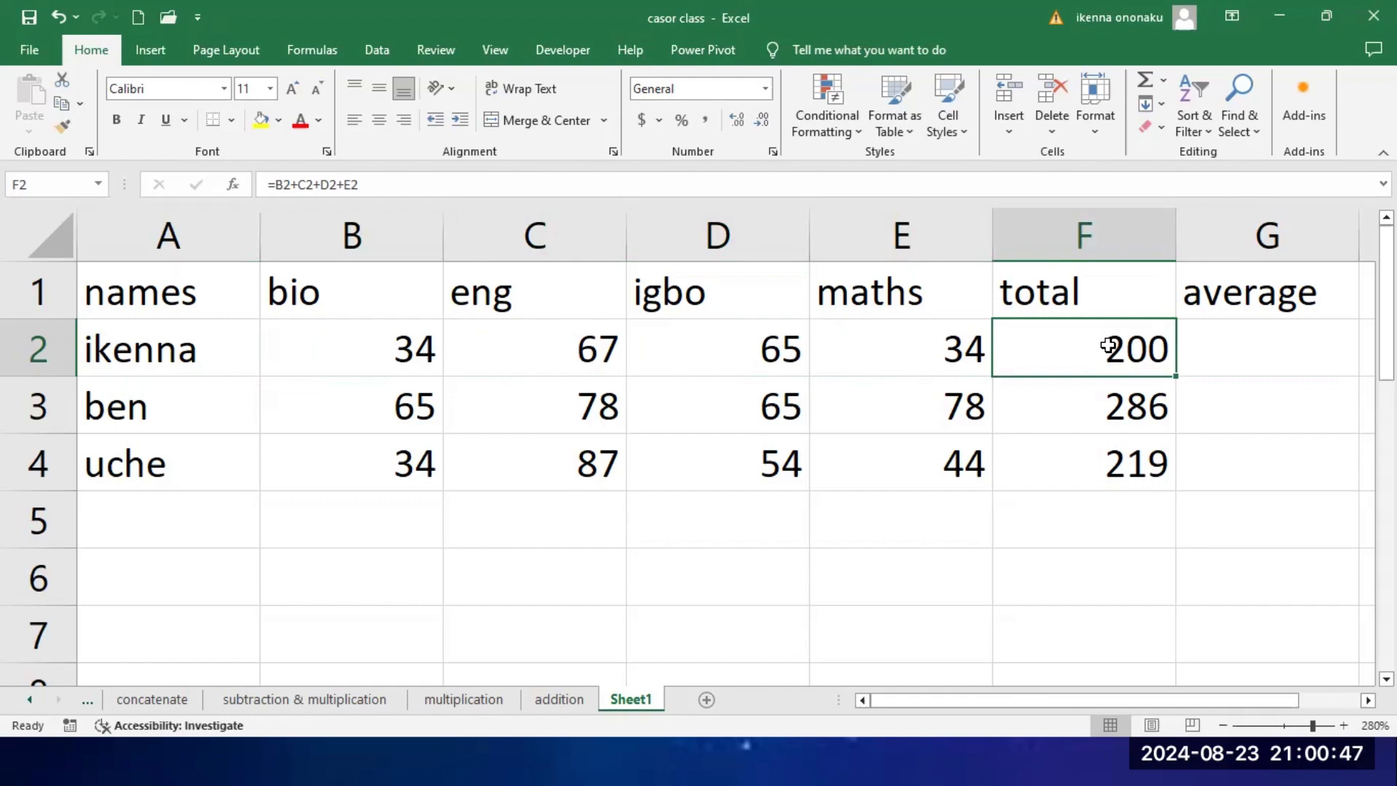
pyautogui.click(942, 358)
pyautogui.click(645, 350)
pyautogui.click(614, 359)
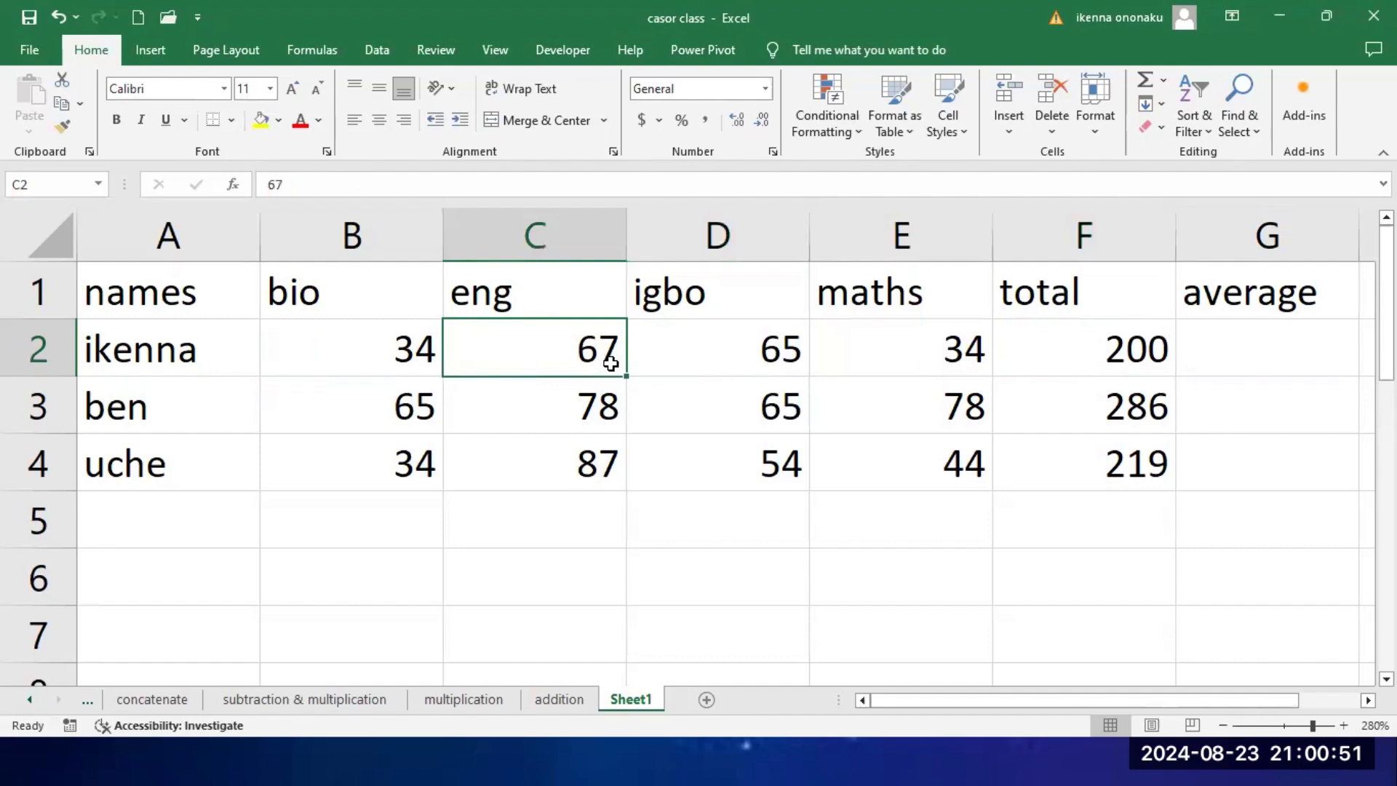
# Step: Enter the formula =F2/4 in G2 to calculate the first student's average from the total
pyautogui.click(1240, 357)
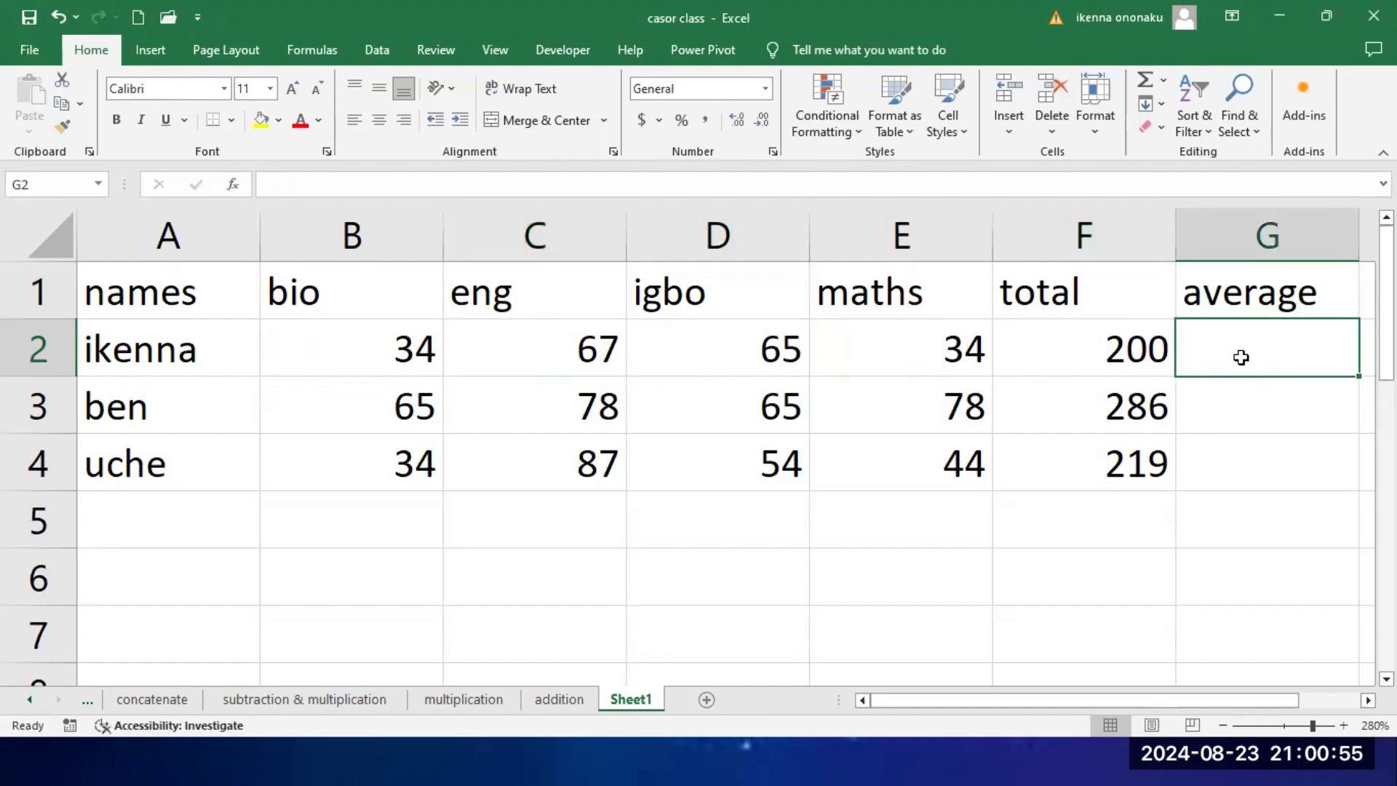
pyautogui.write('=')
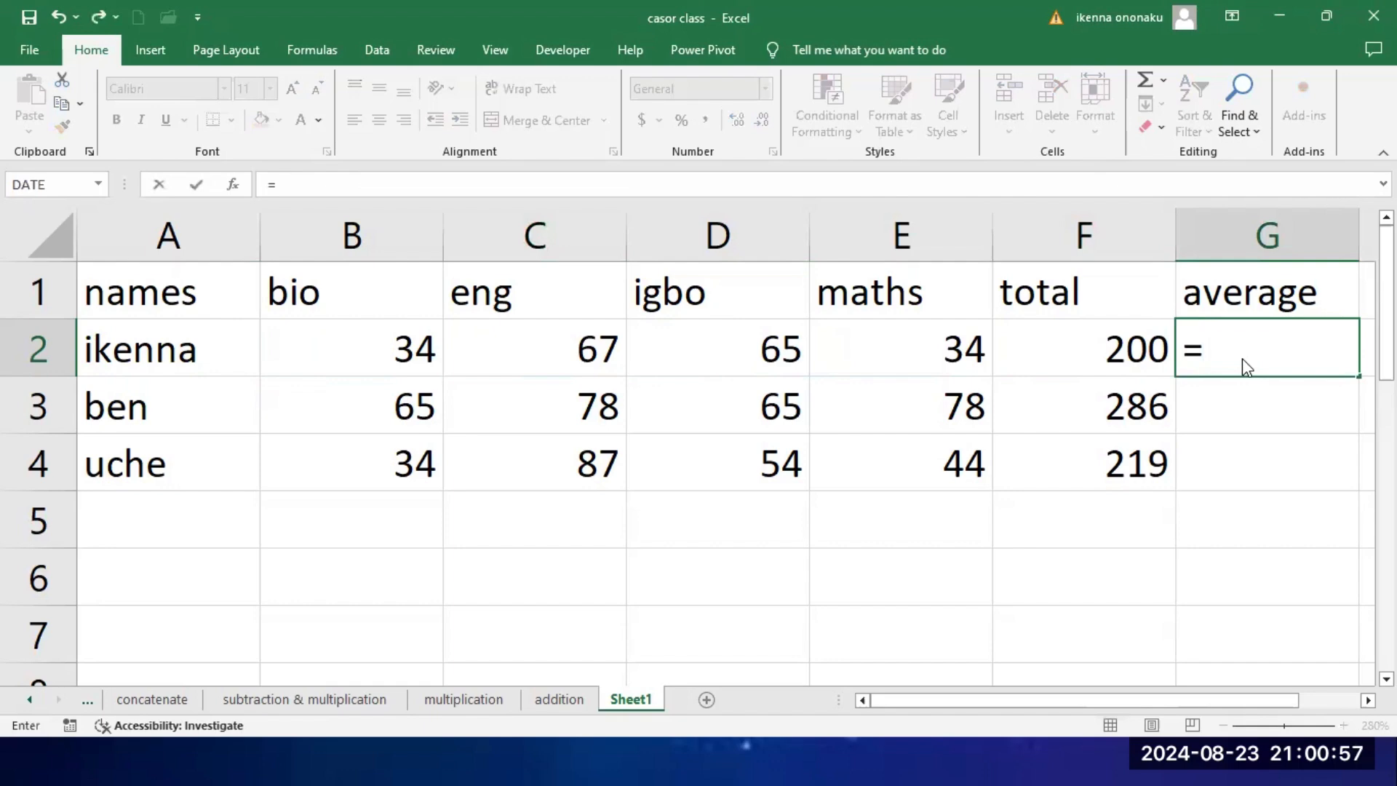
pyautogui.click(1132, 354)
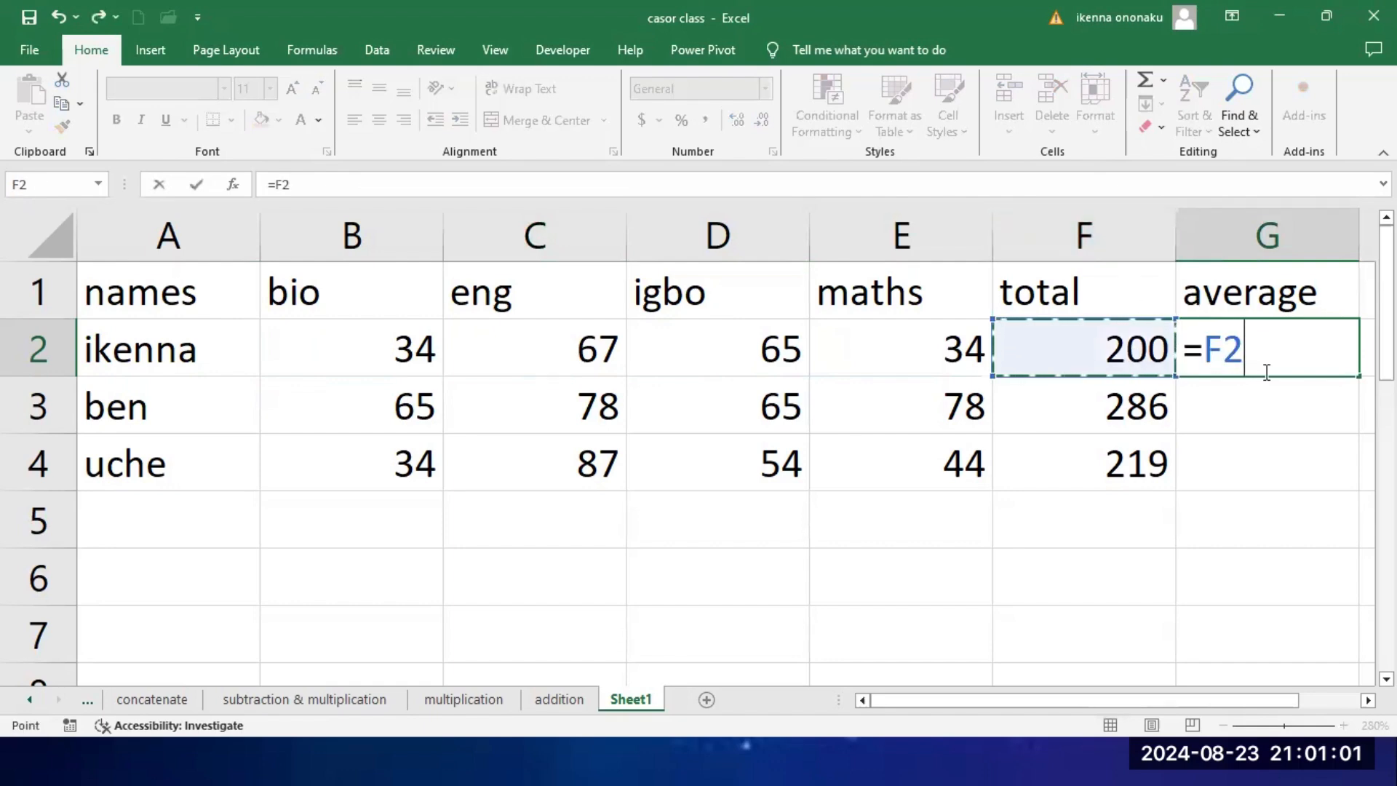
pyautogui.write('/')
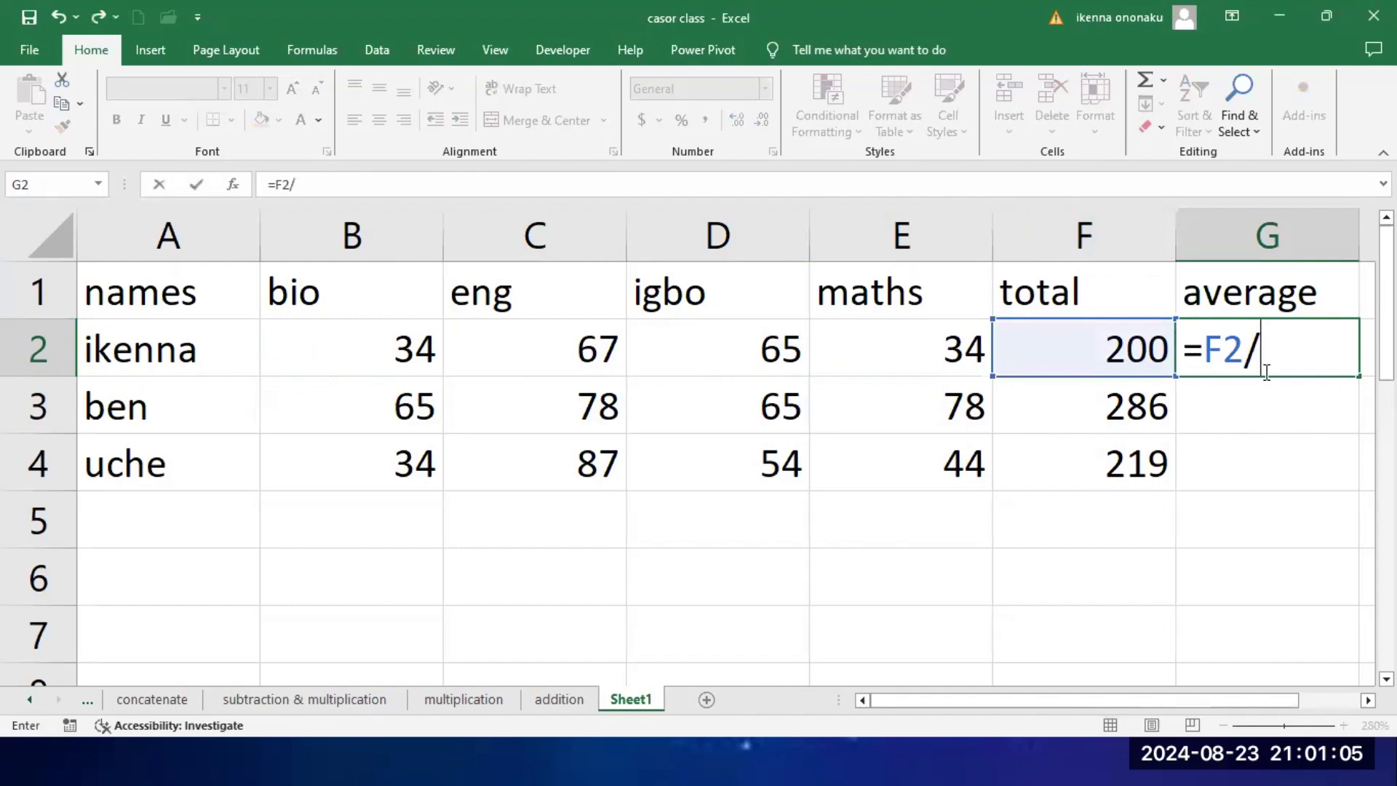
pyautogui.write('4')
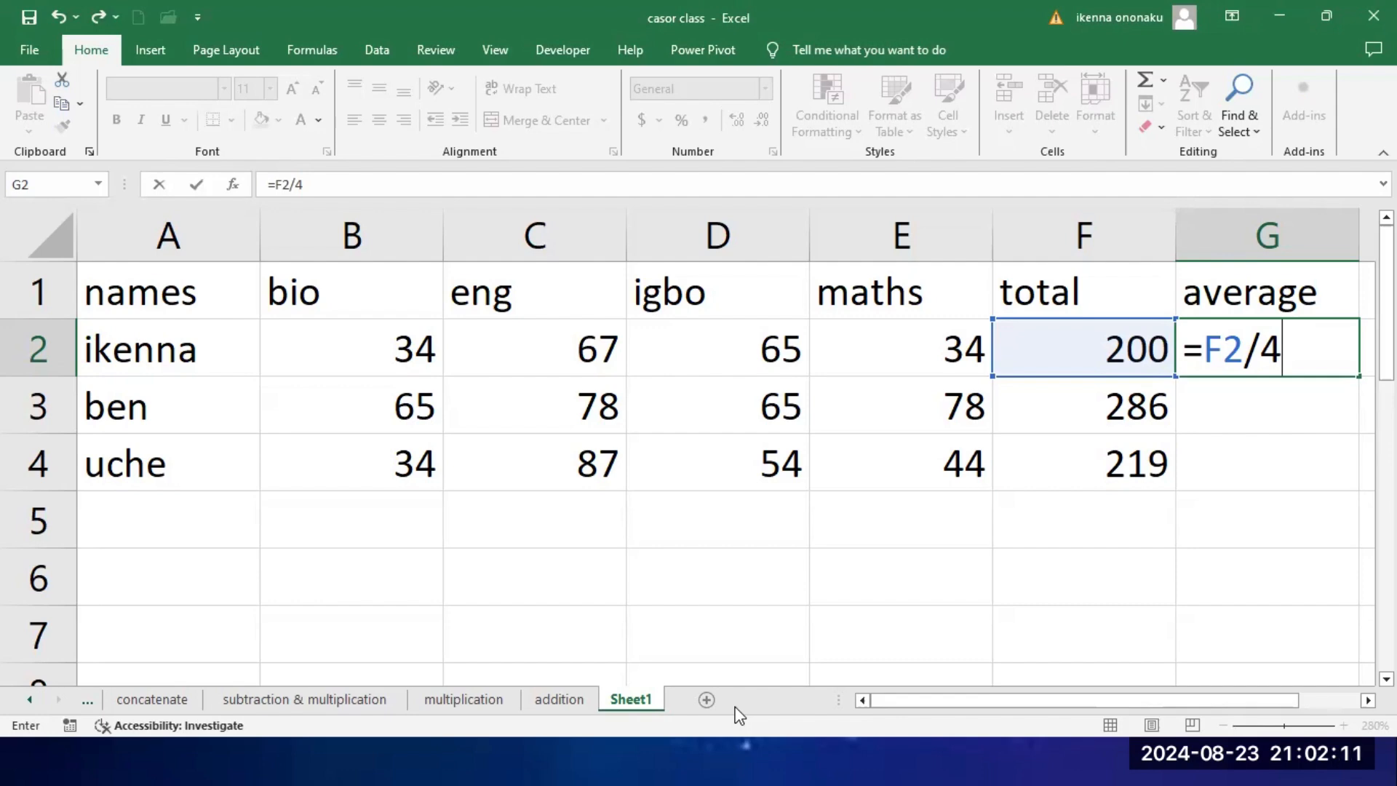
pyautogui.press('Return')
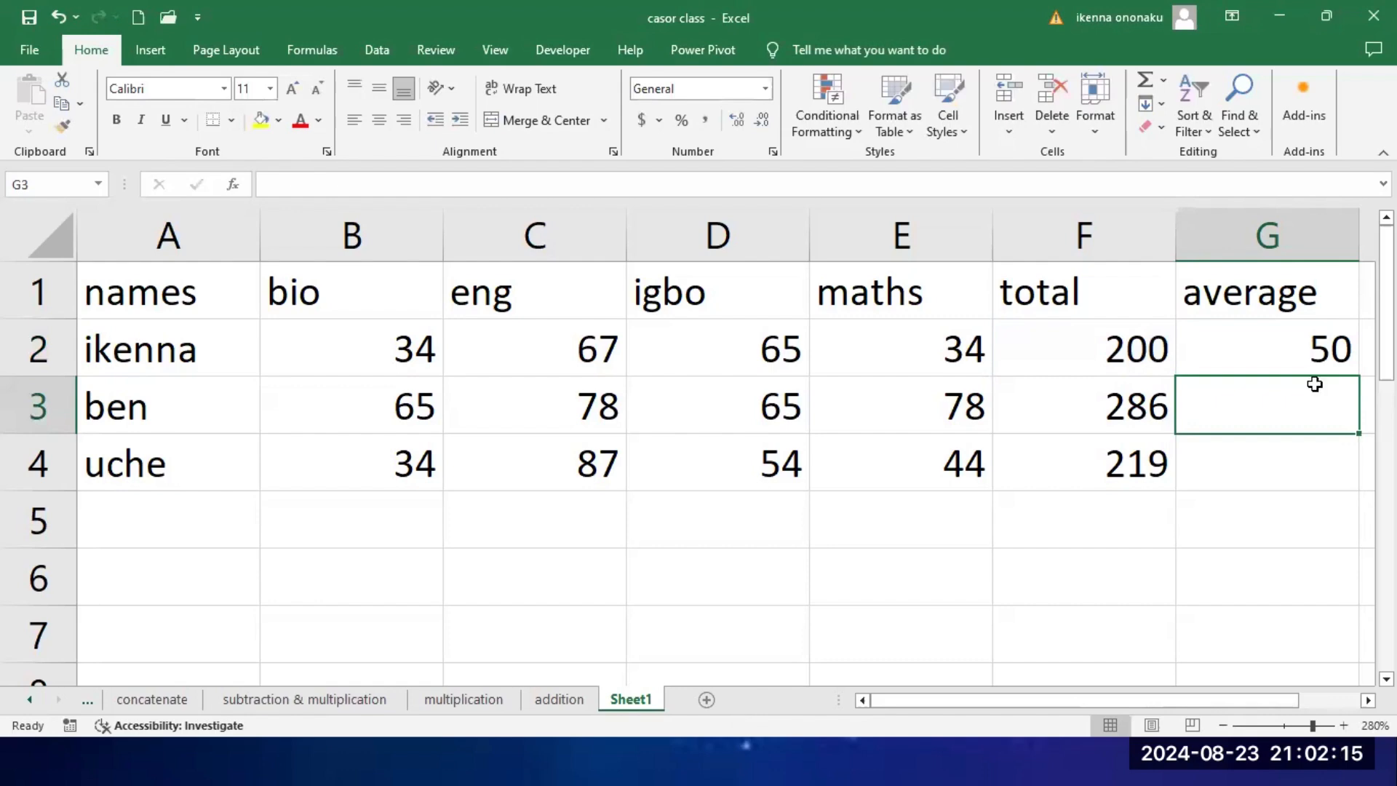
# Step: Review the average formula in G2 and fill it down to G4 for the remaining students
pyautogui.click(1280, 353)
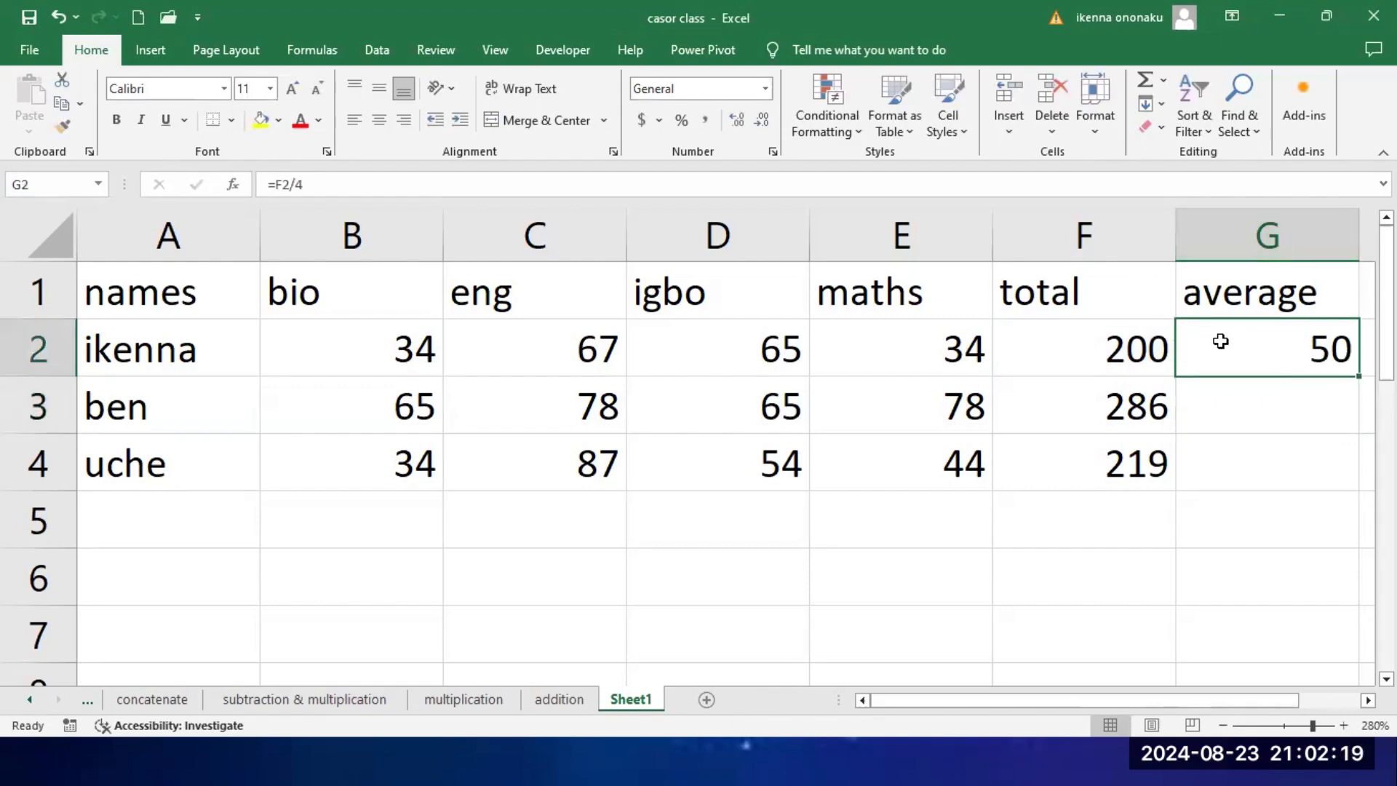
pyautogui.click(319, 182)
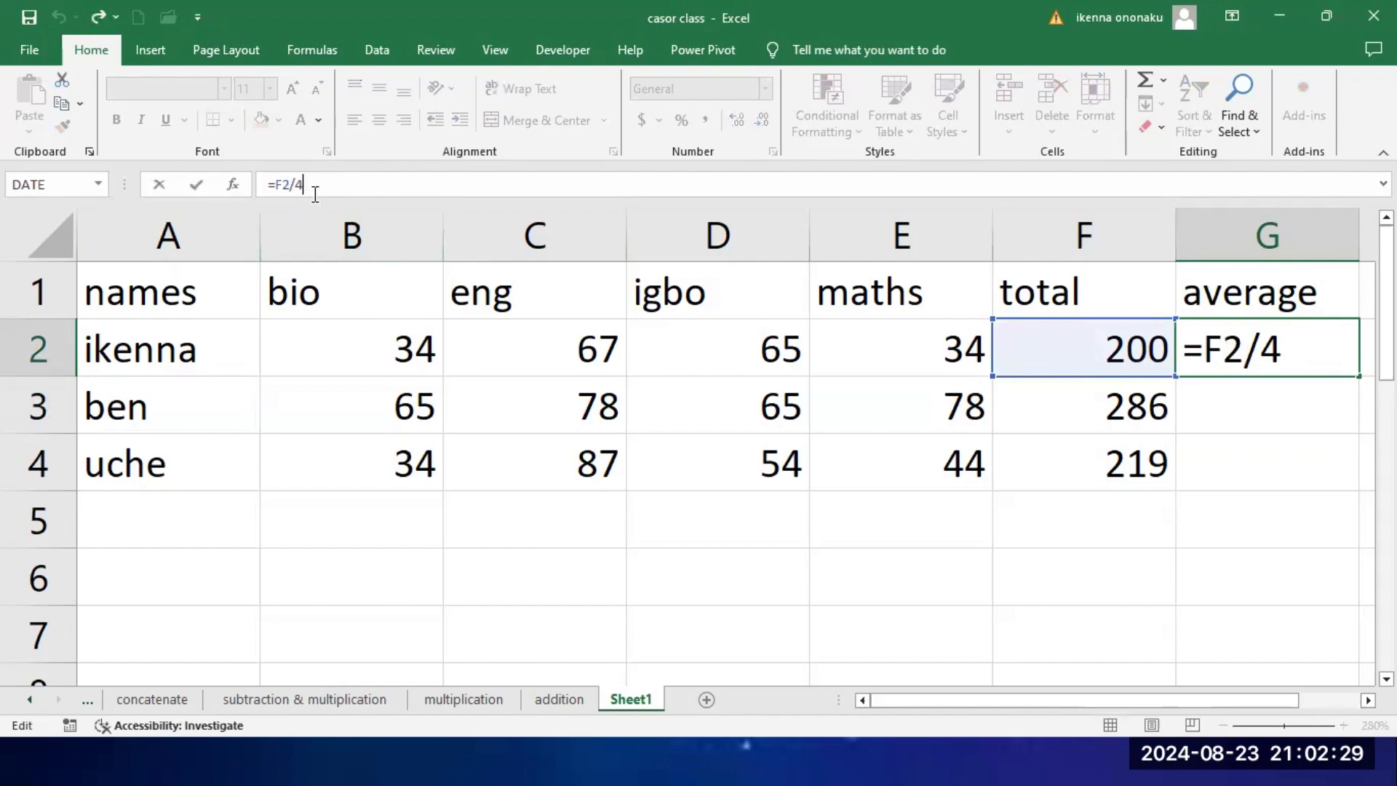
pyautogui.click(1235, 466)
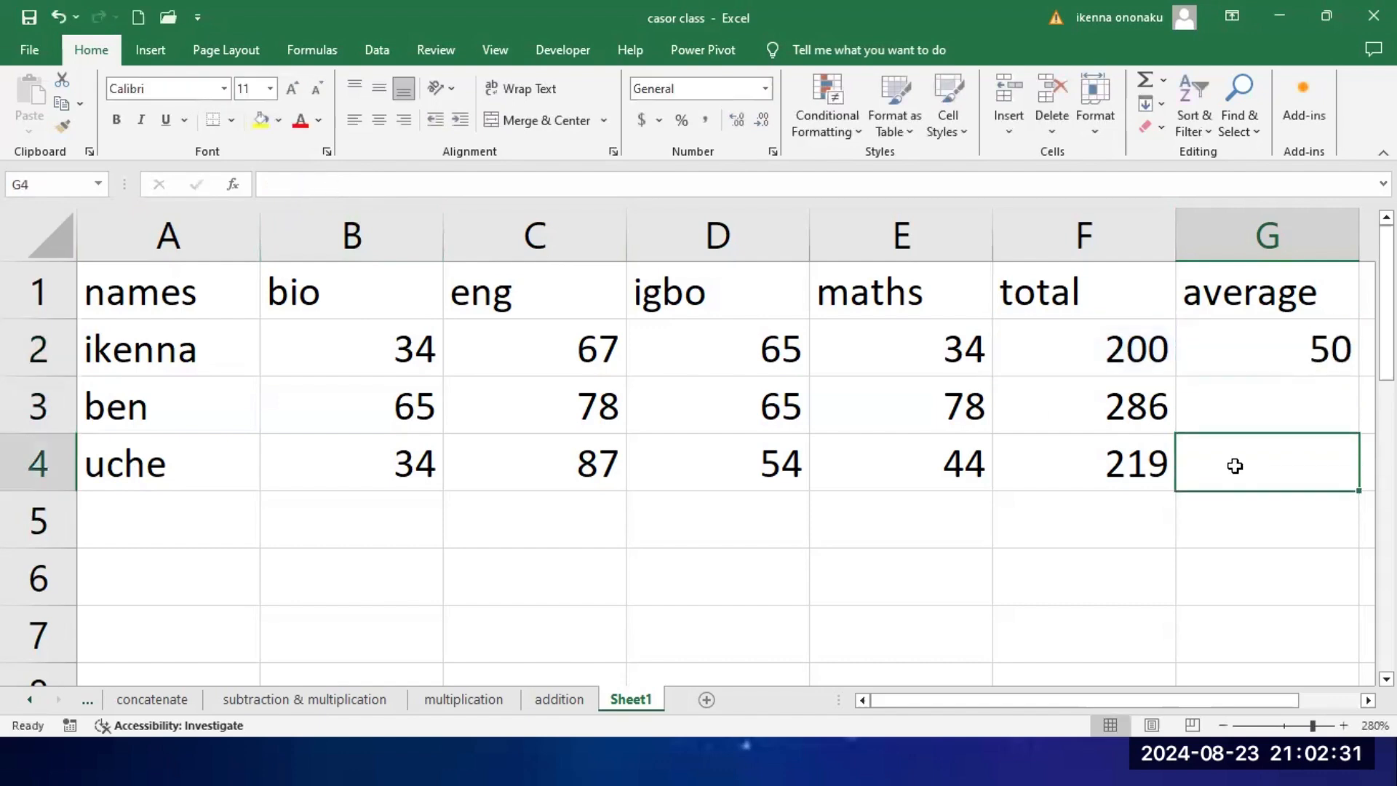
pyautogui.doubleClick(1271, 353)
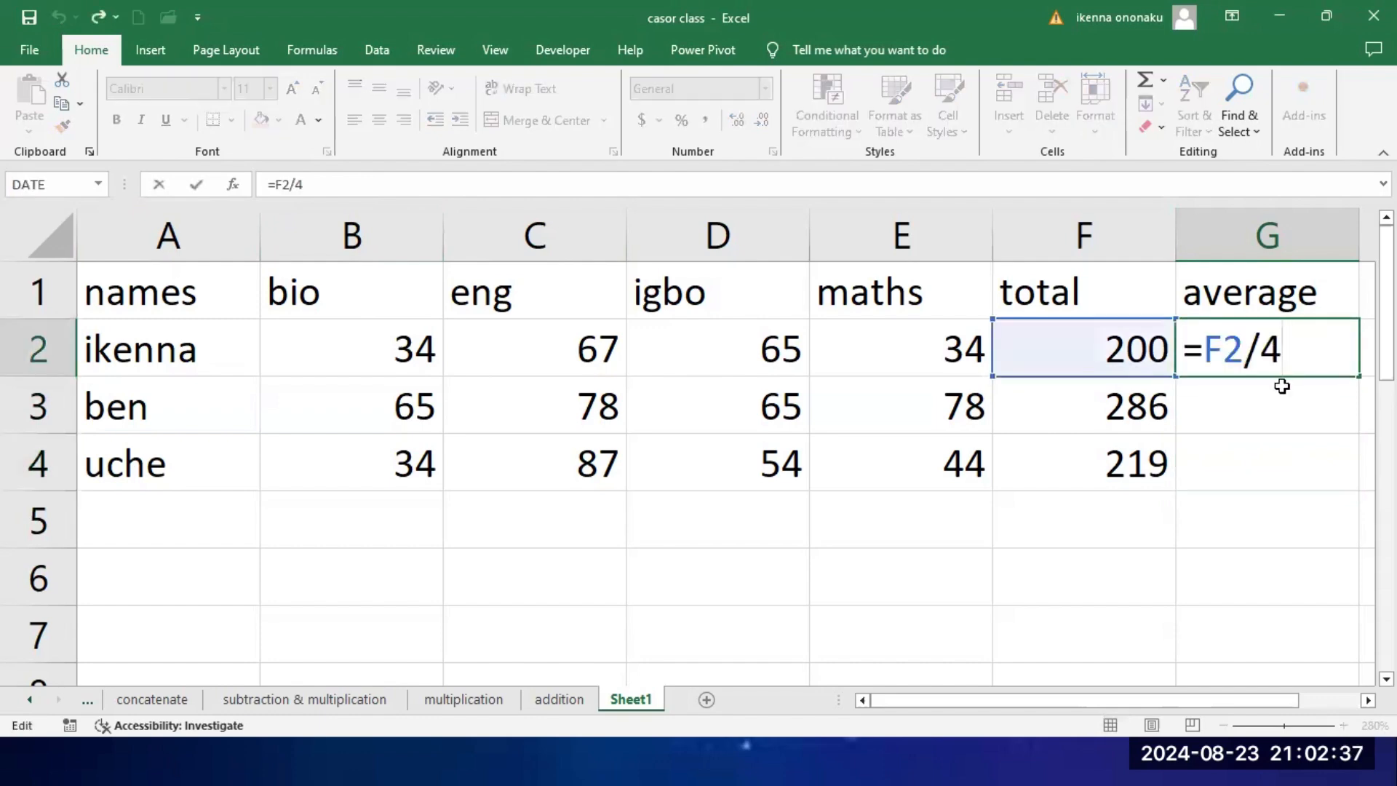
pyautogui.click(1282, 385)
pyautogui.click(1309, 339)
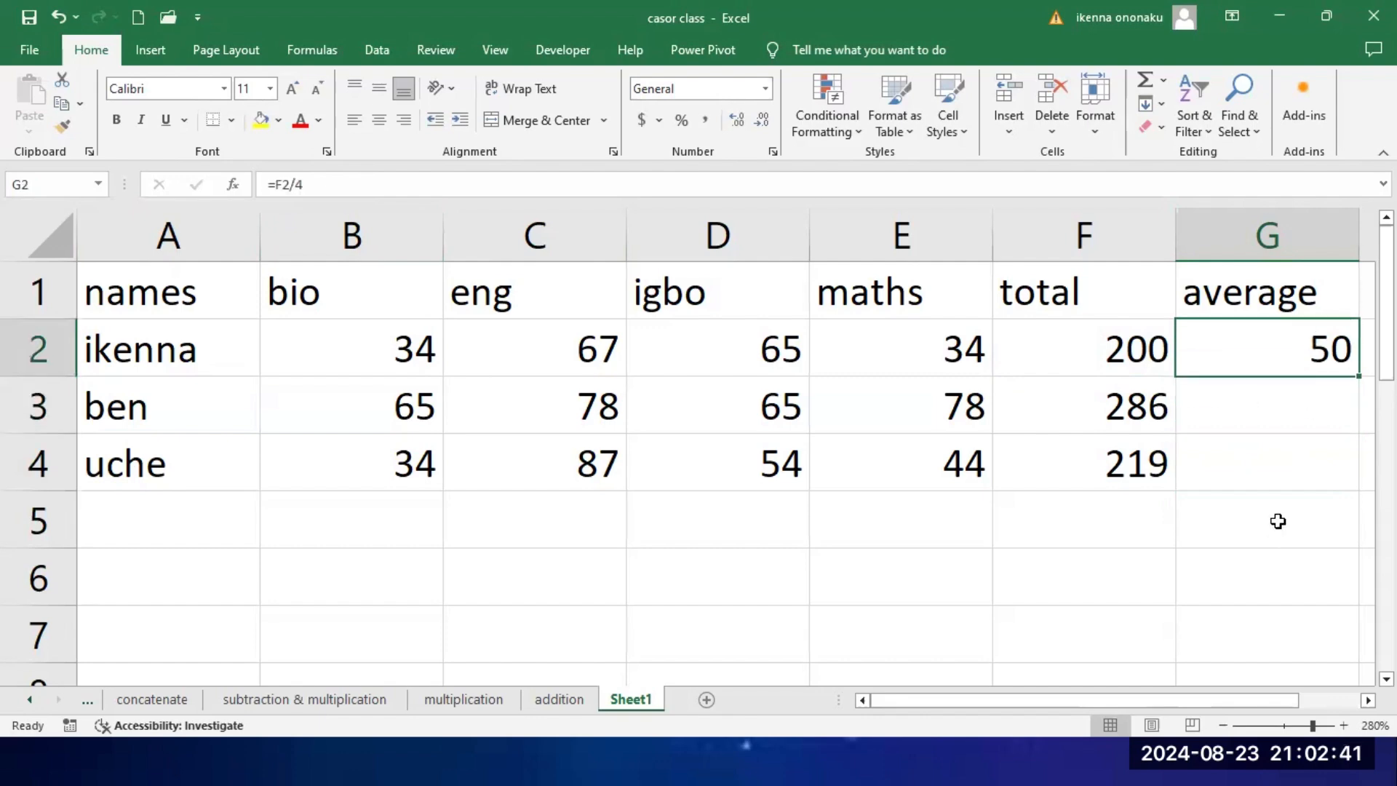
pyautogui.doubleClick(1356, 379)
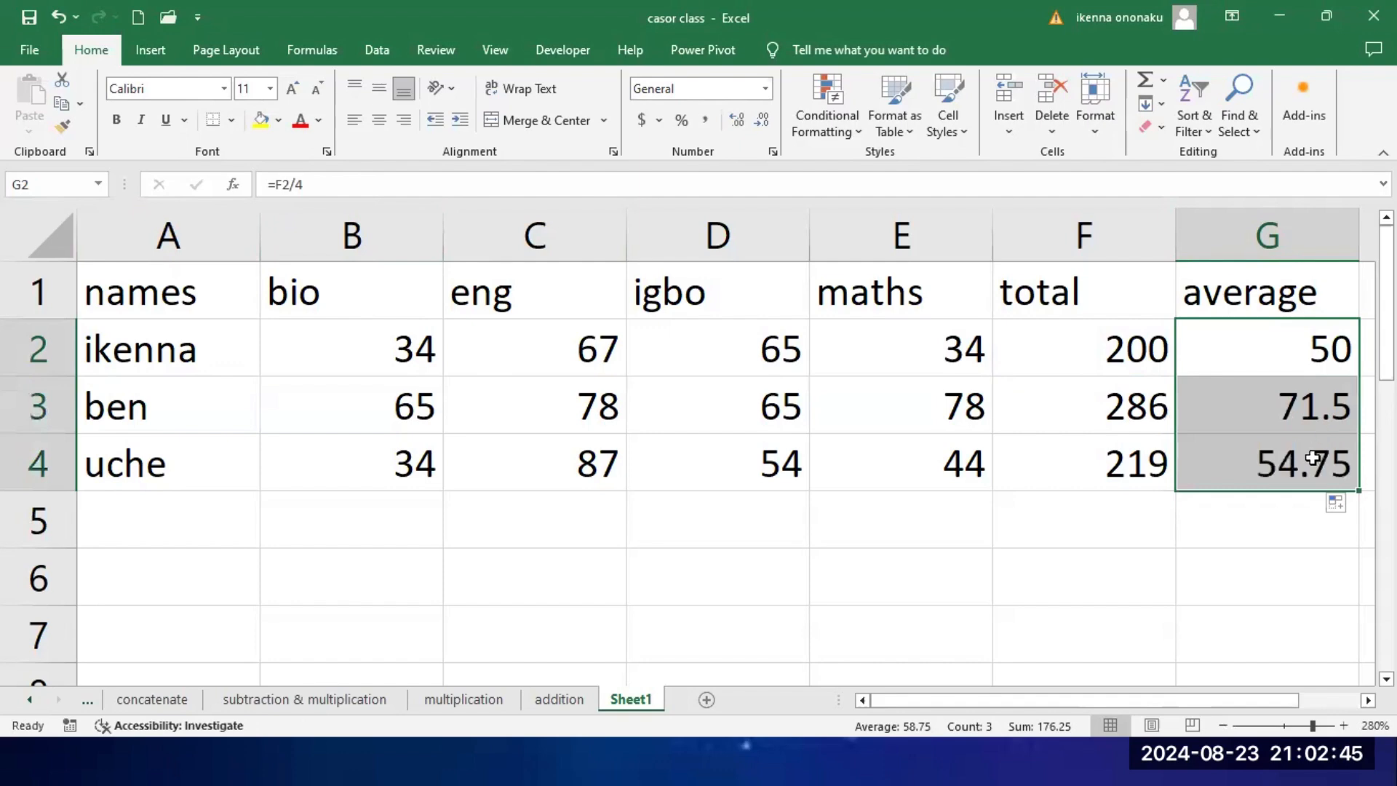
pyautogui.click(1204, 472)
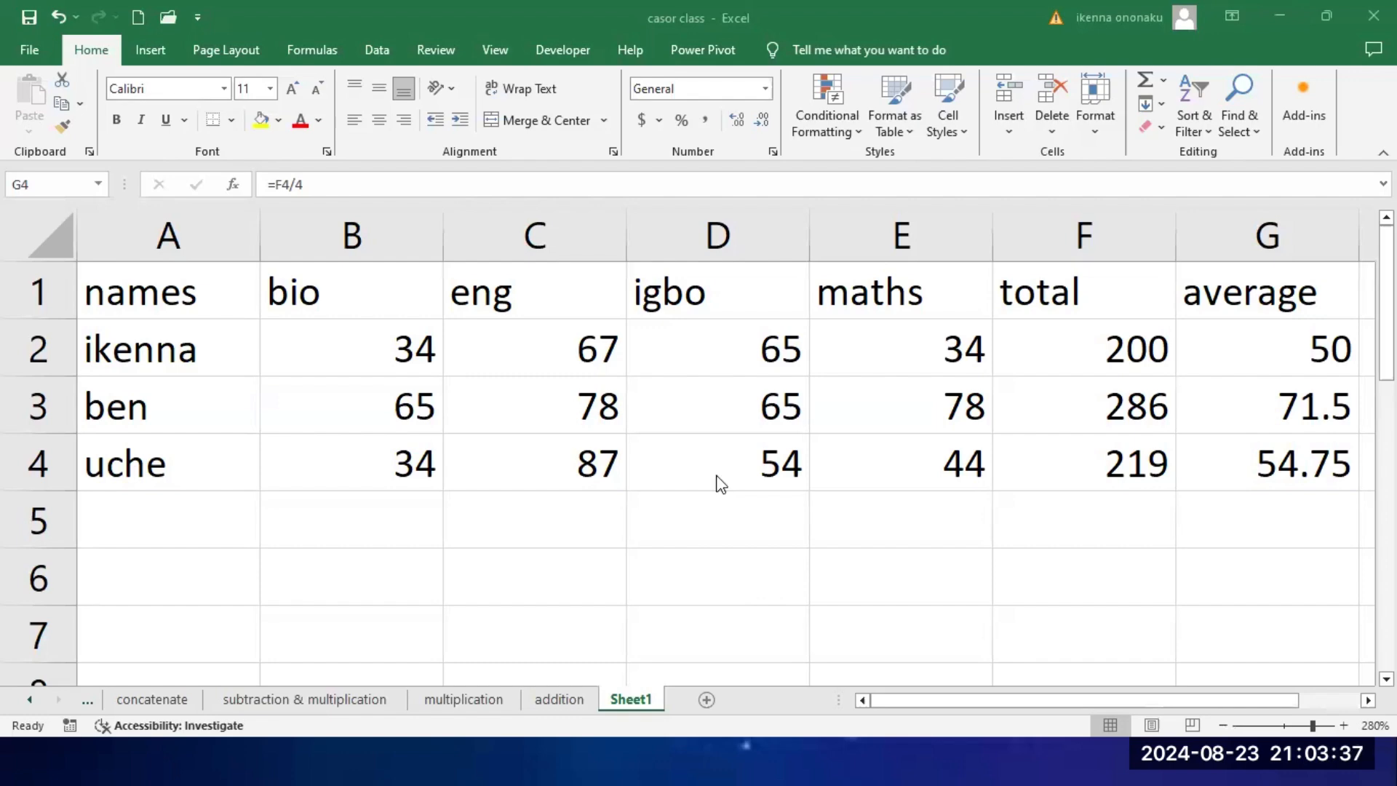
# Step: Open the addition sheet and examine the salespeople and their Week 1 to Week 4 figures in the December 2020 table
pyautogui.click(566, 700)
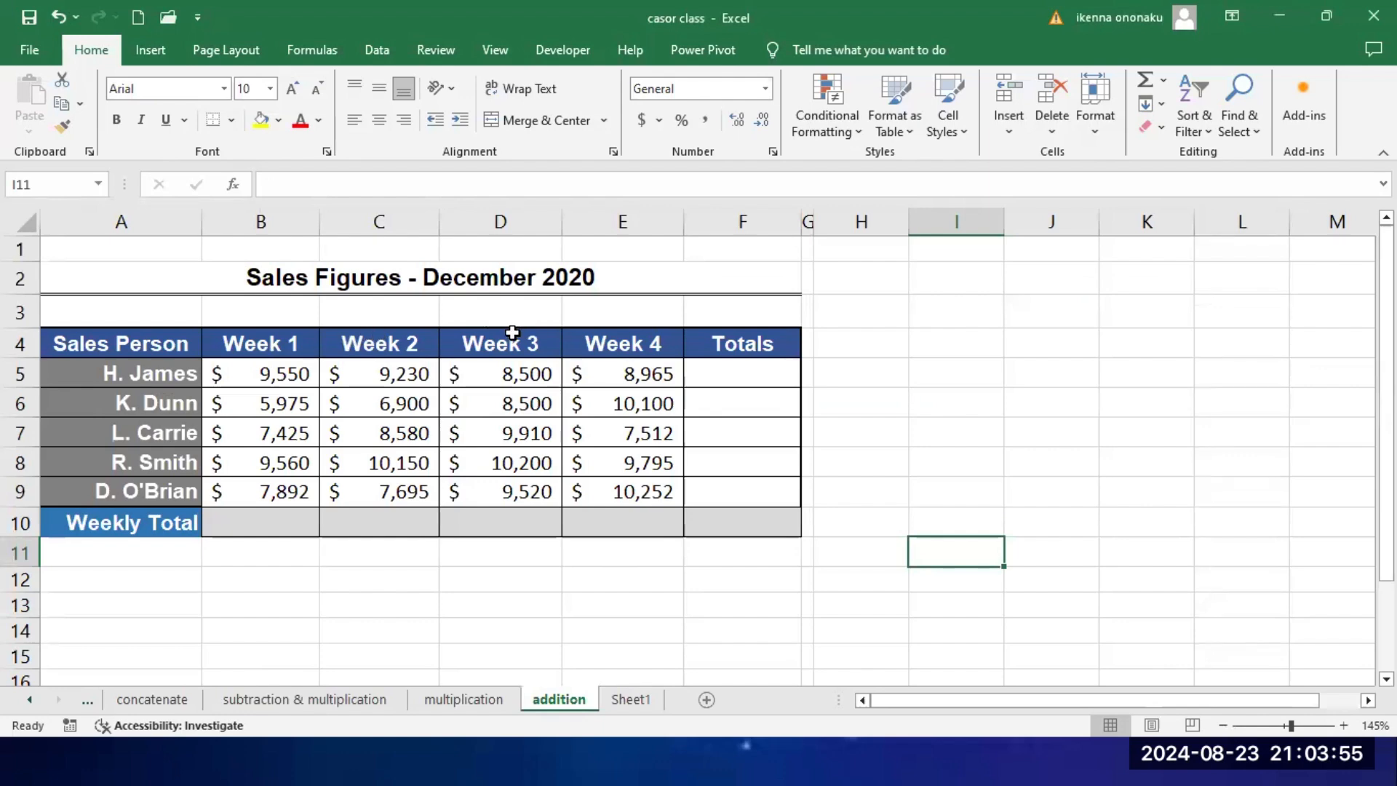
pyautogui.click(116, 344)
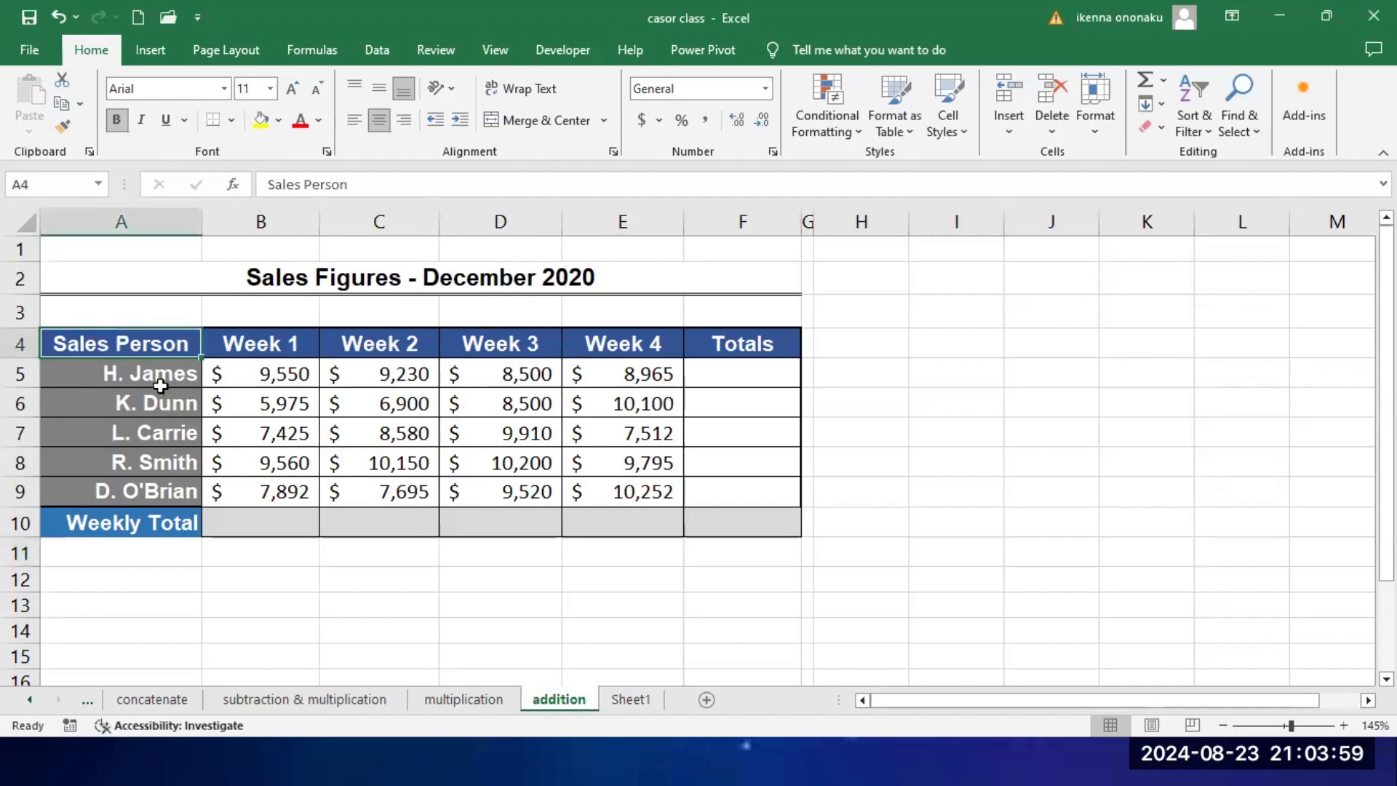
pyautogui.click(166, 381)
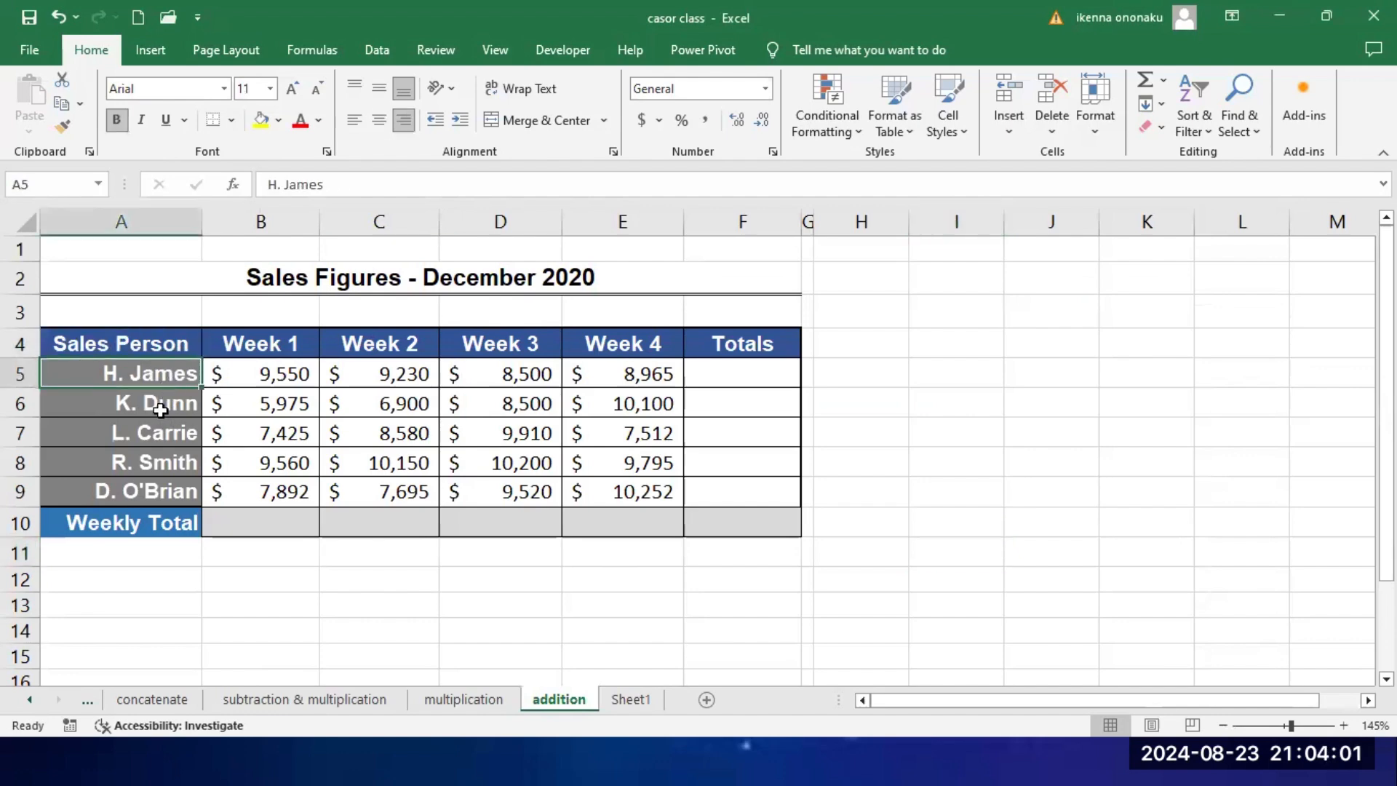
pyautogui.click(159, 408)
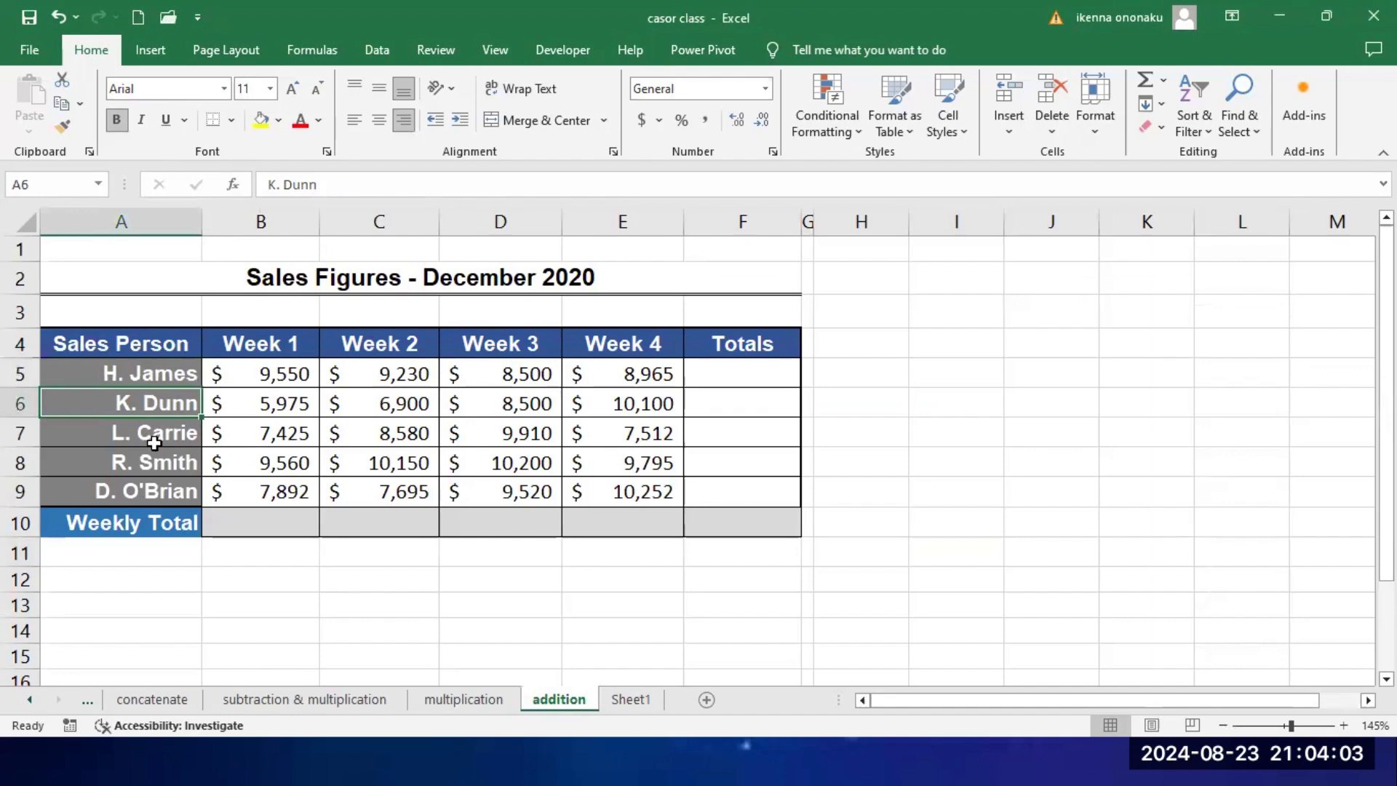
pyautogui.click(281, 348)
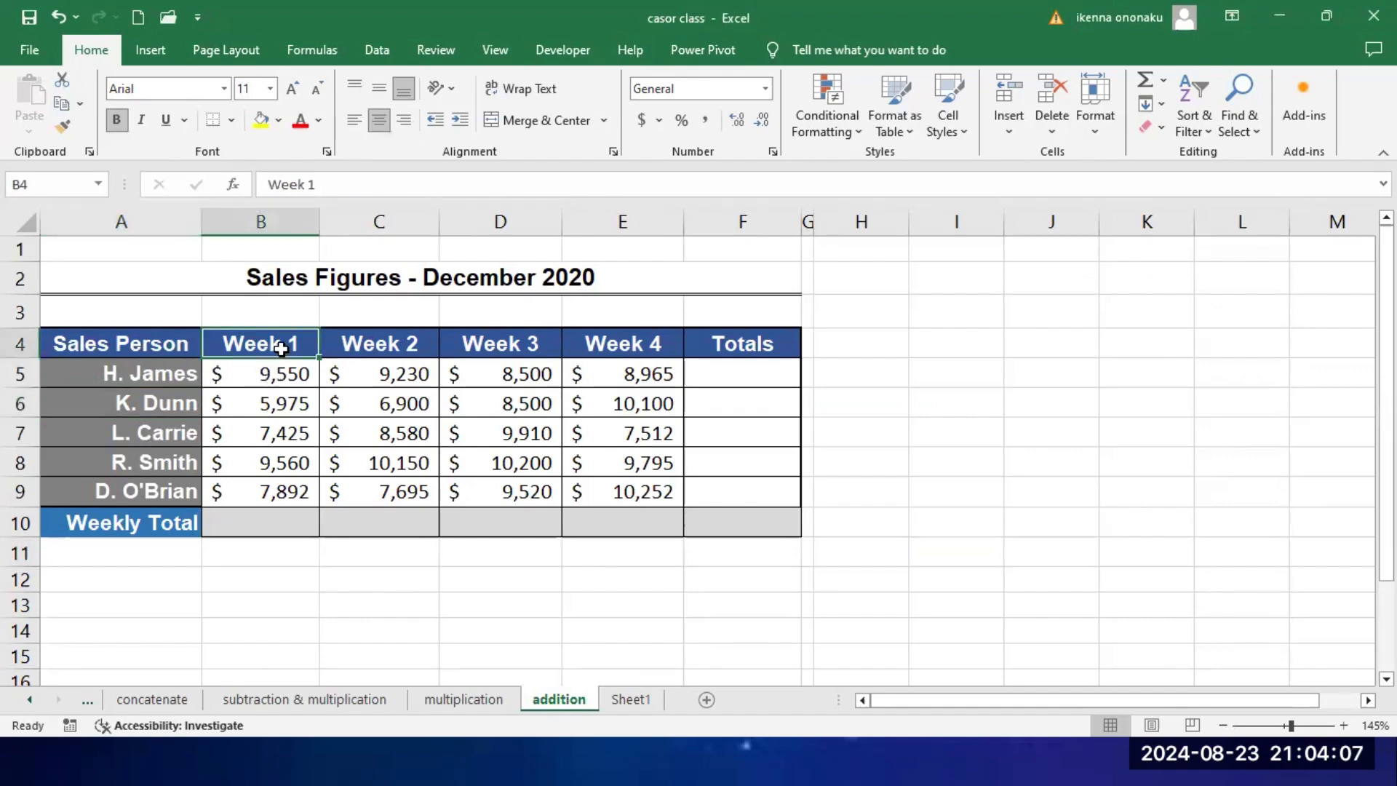
pyautogui.moveTo(279, 372); pyautogui.dragTo(274, 490)
pyautogui.click(373, 343)
pyautogui.moveTo(373, 343); pyautogui.dragTo(396, 488)
pyautogui.click(394, 379)
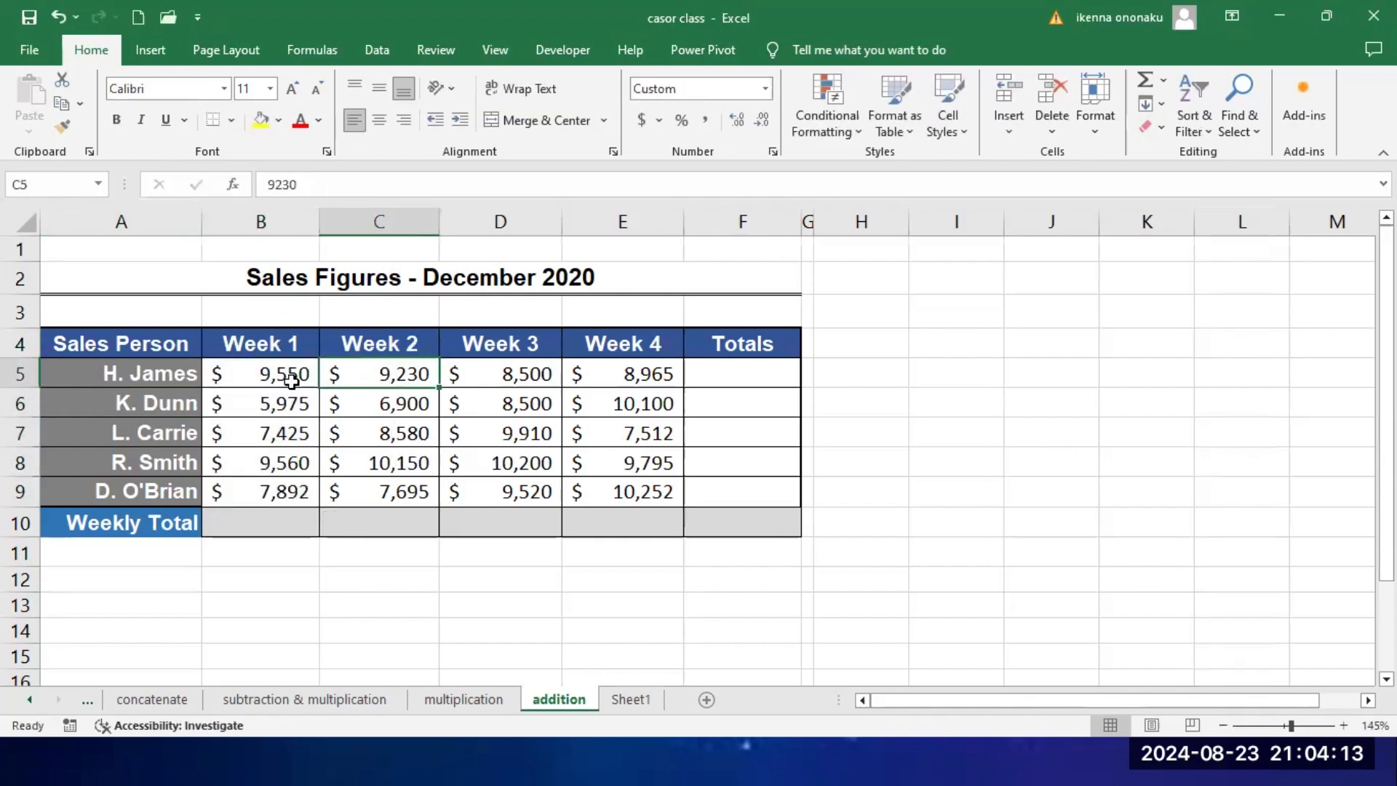
pyautogui.click(161, 377)
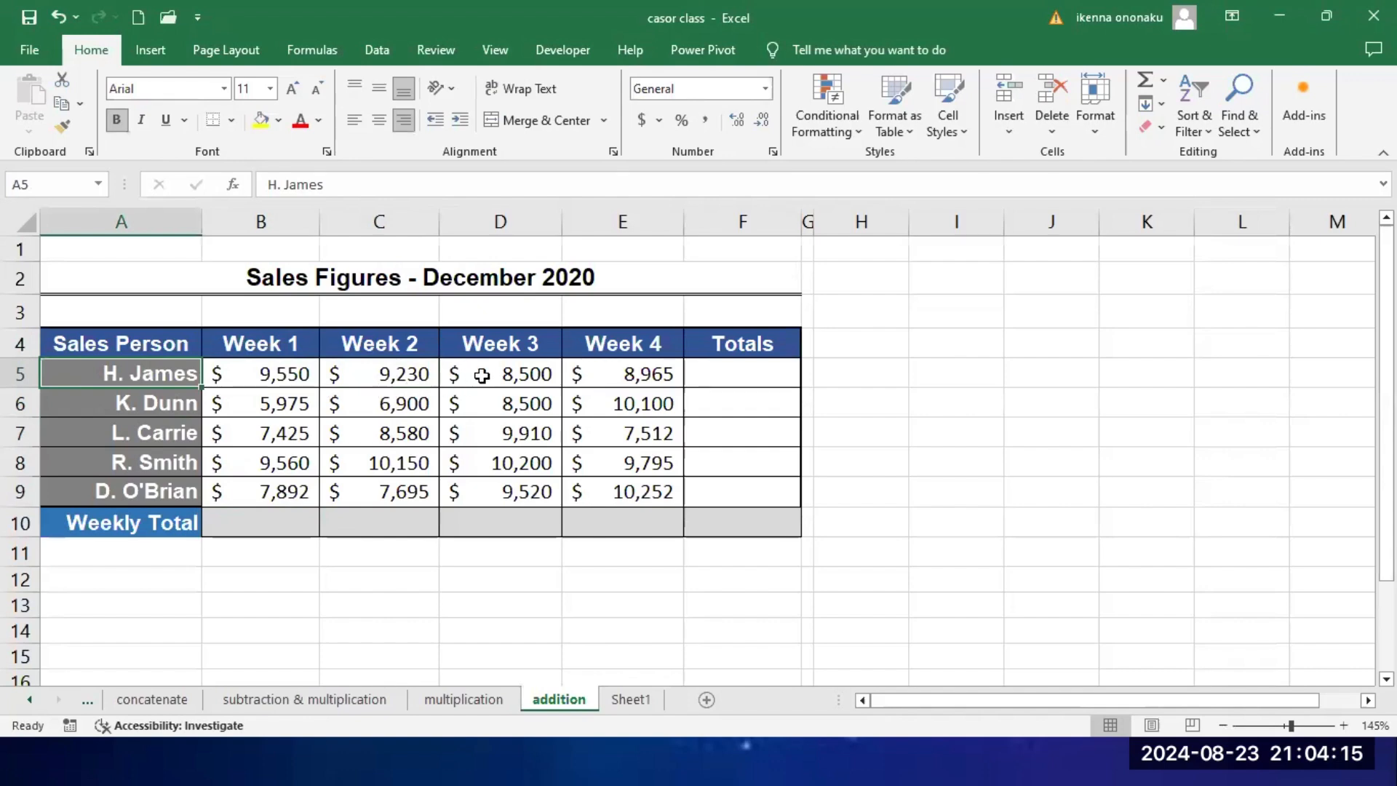
pyautogui.click(511, 349)
pyautogui.click(623, 343)
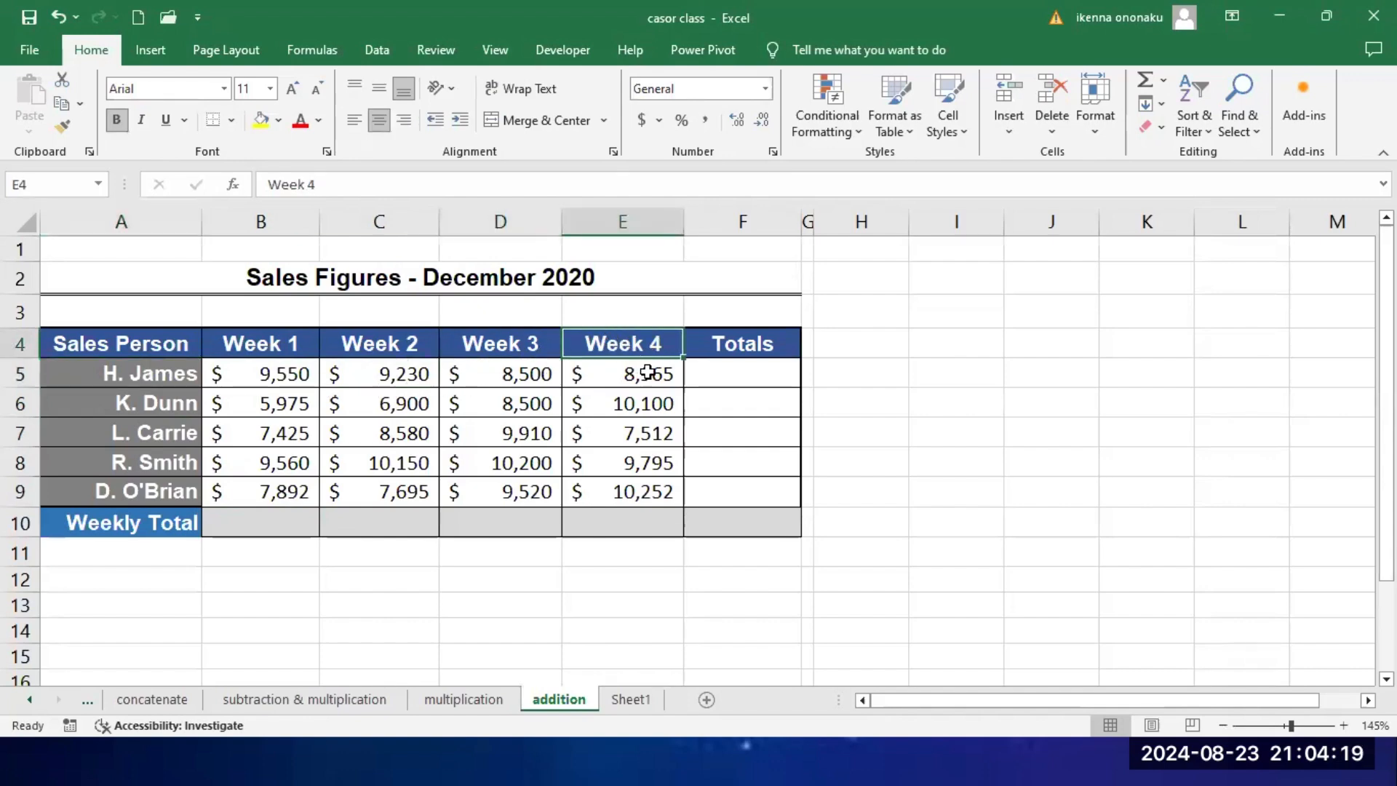
# Step: Enter the formula =B5+C5+D5+E5 in F5 to total the first salesperson's four weeks
pyautogui.click(735, 378)
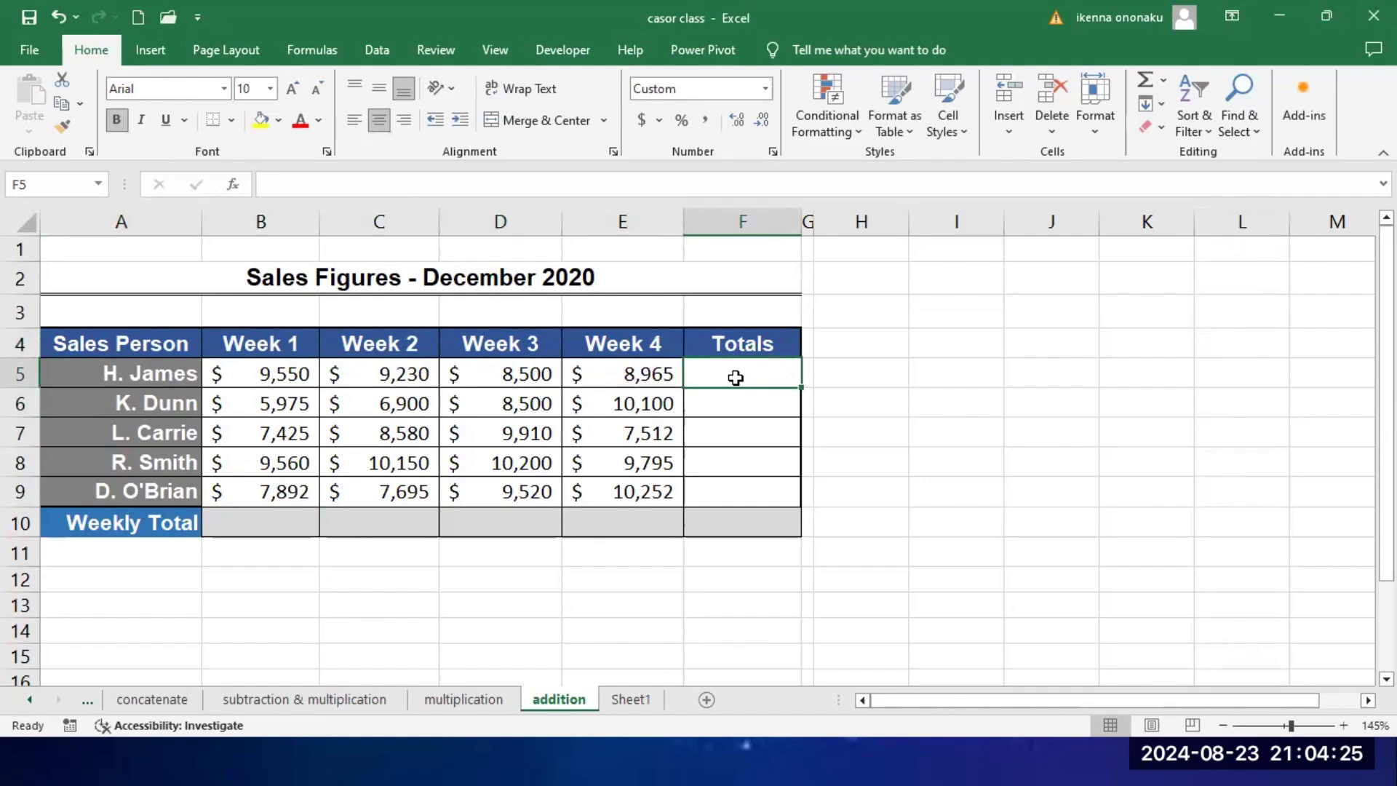
pyautogui.write('=')
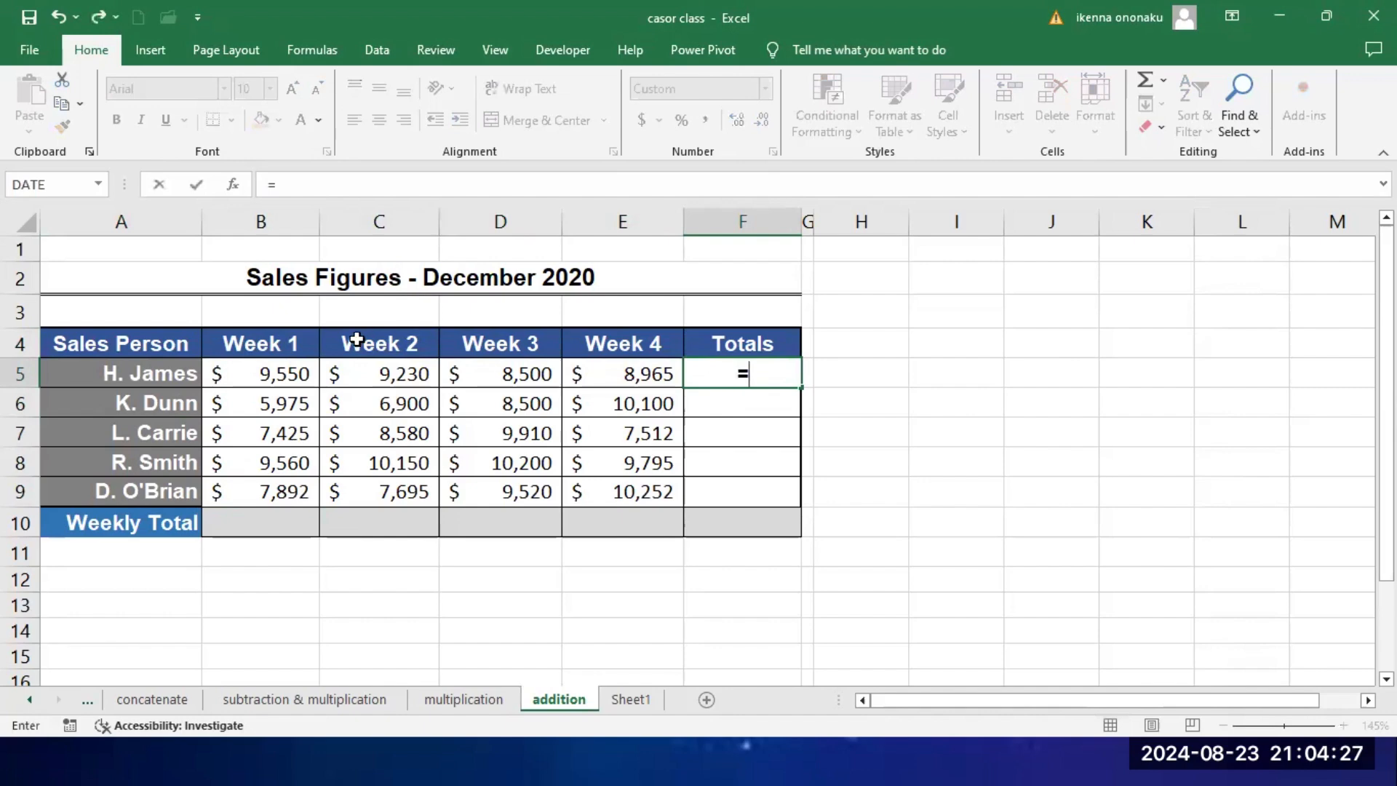
pyautogui.click(279, 379)
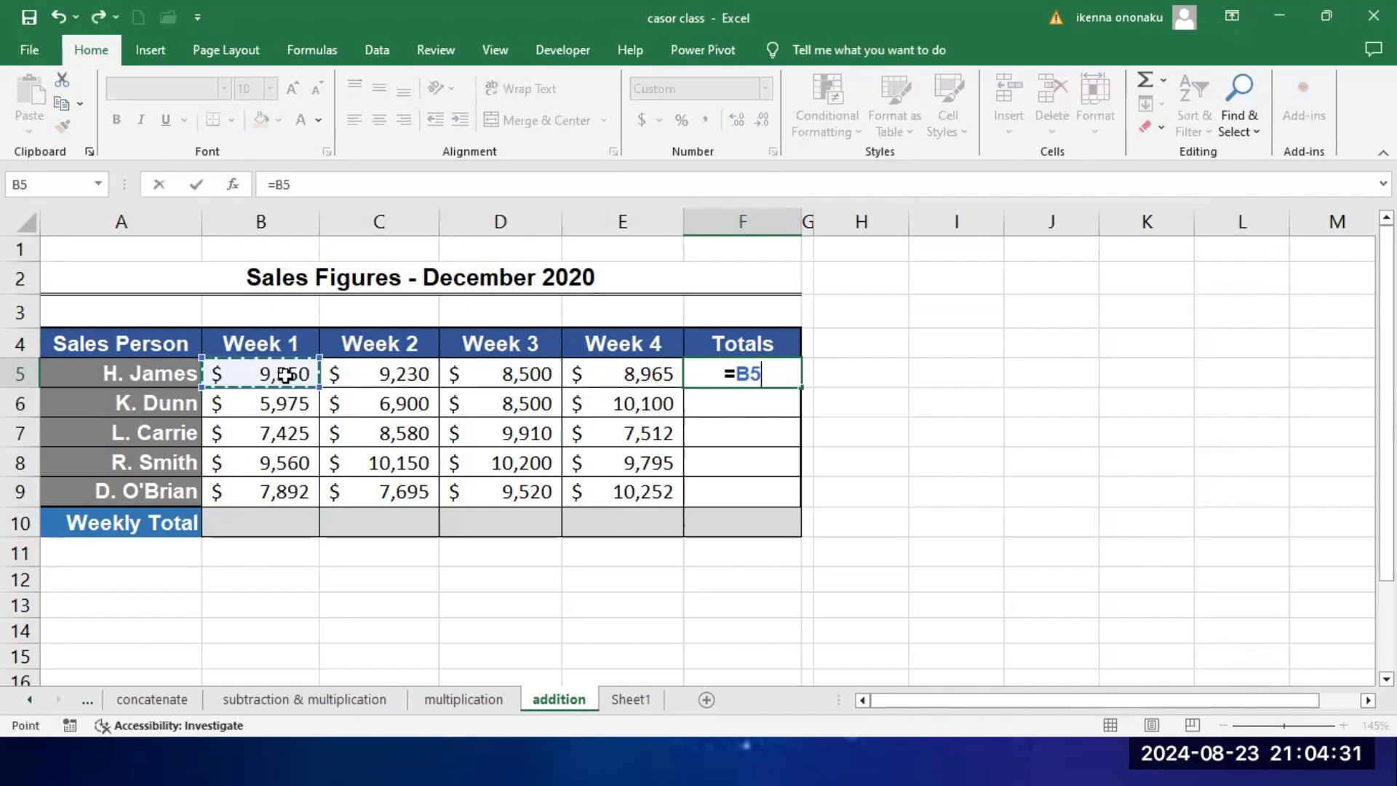
pyautogui.write('+')
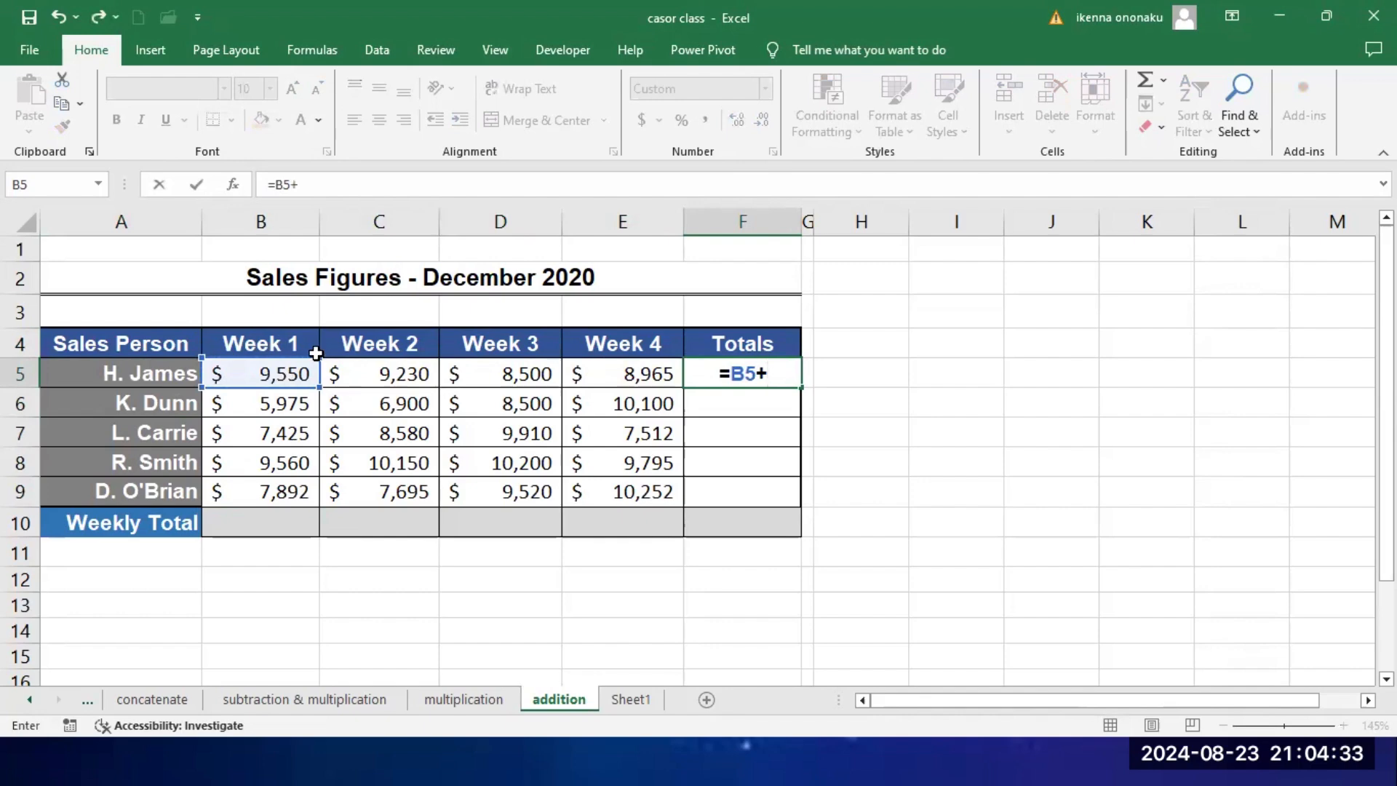
pyautogui.click(376, 374)
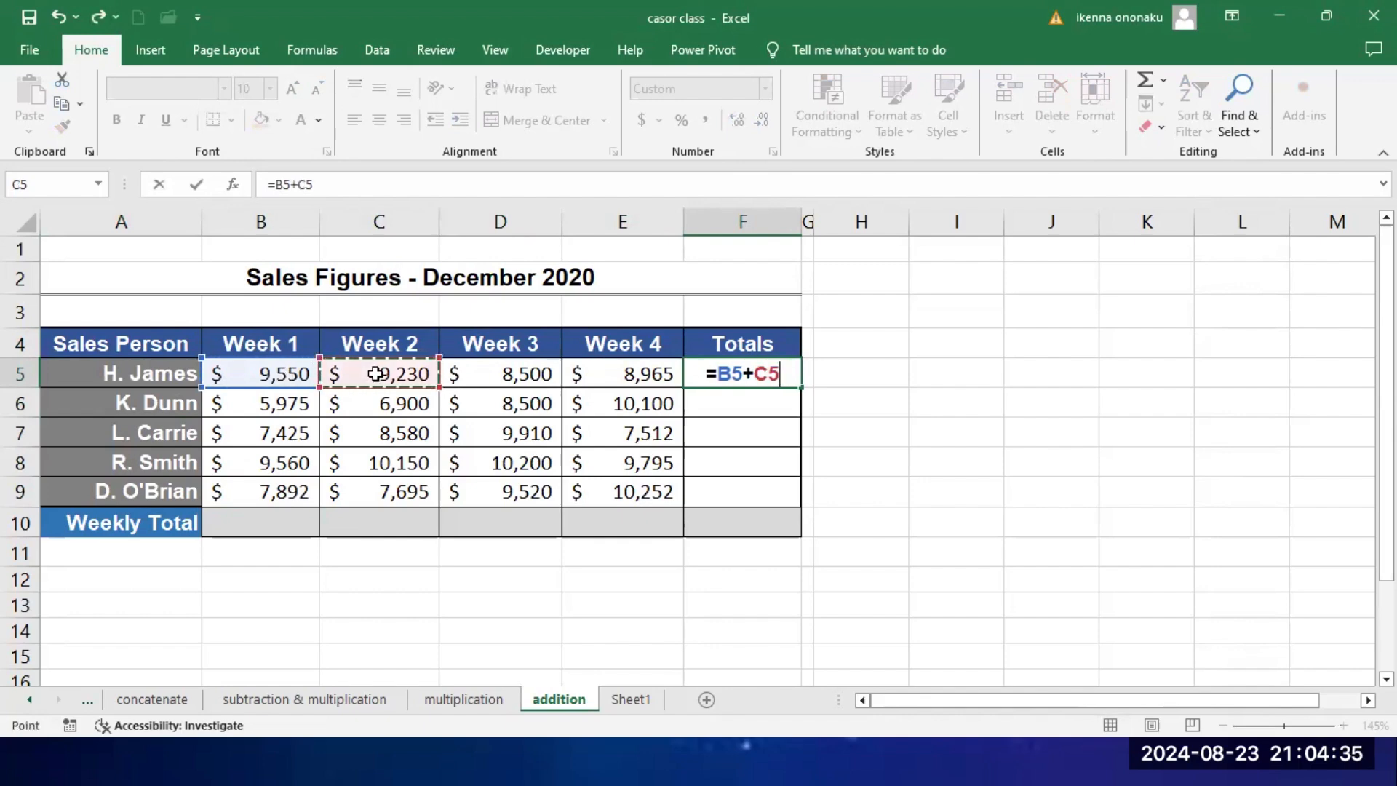
pyautogui.write('+')
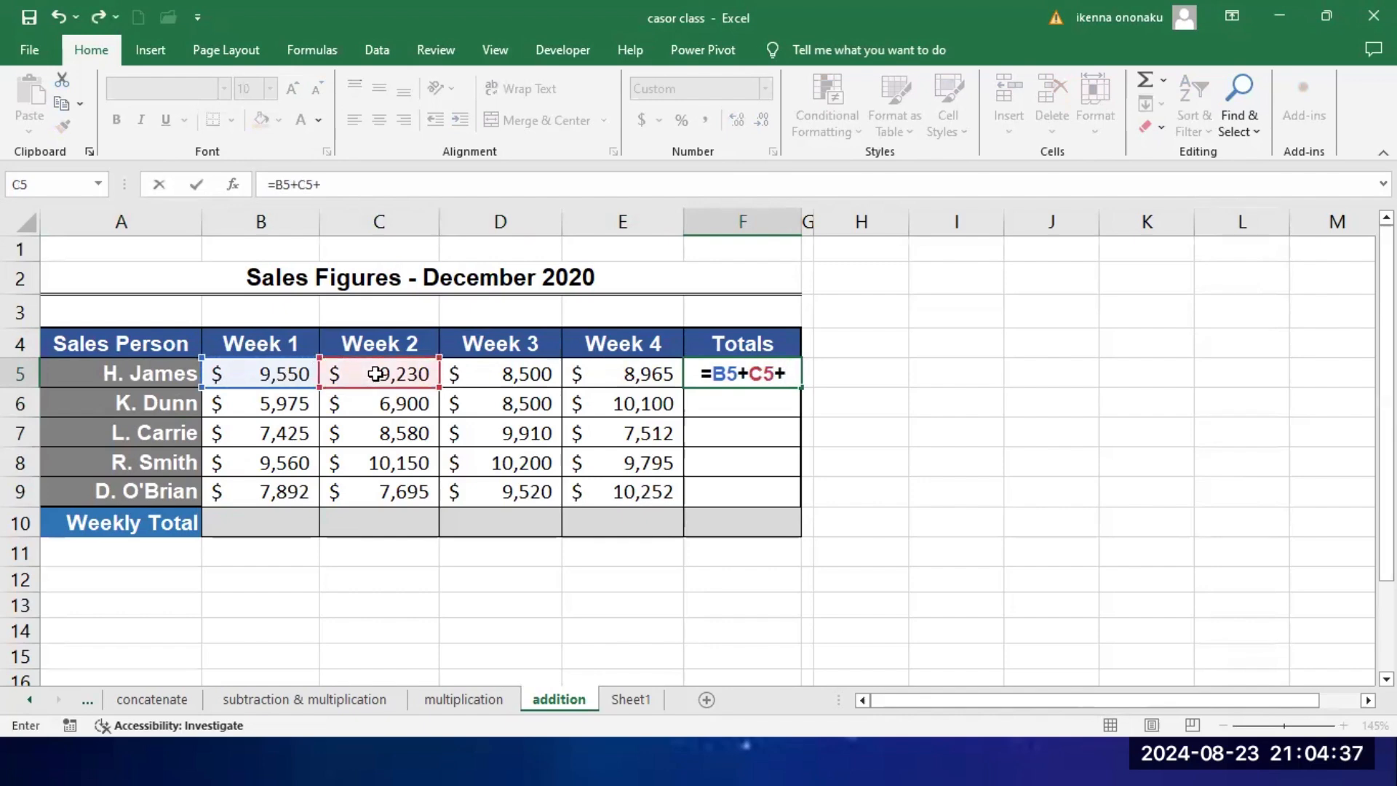
pyautogui.click(502, 377)
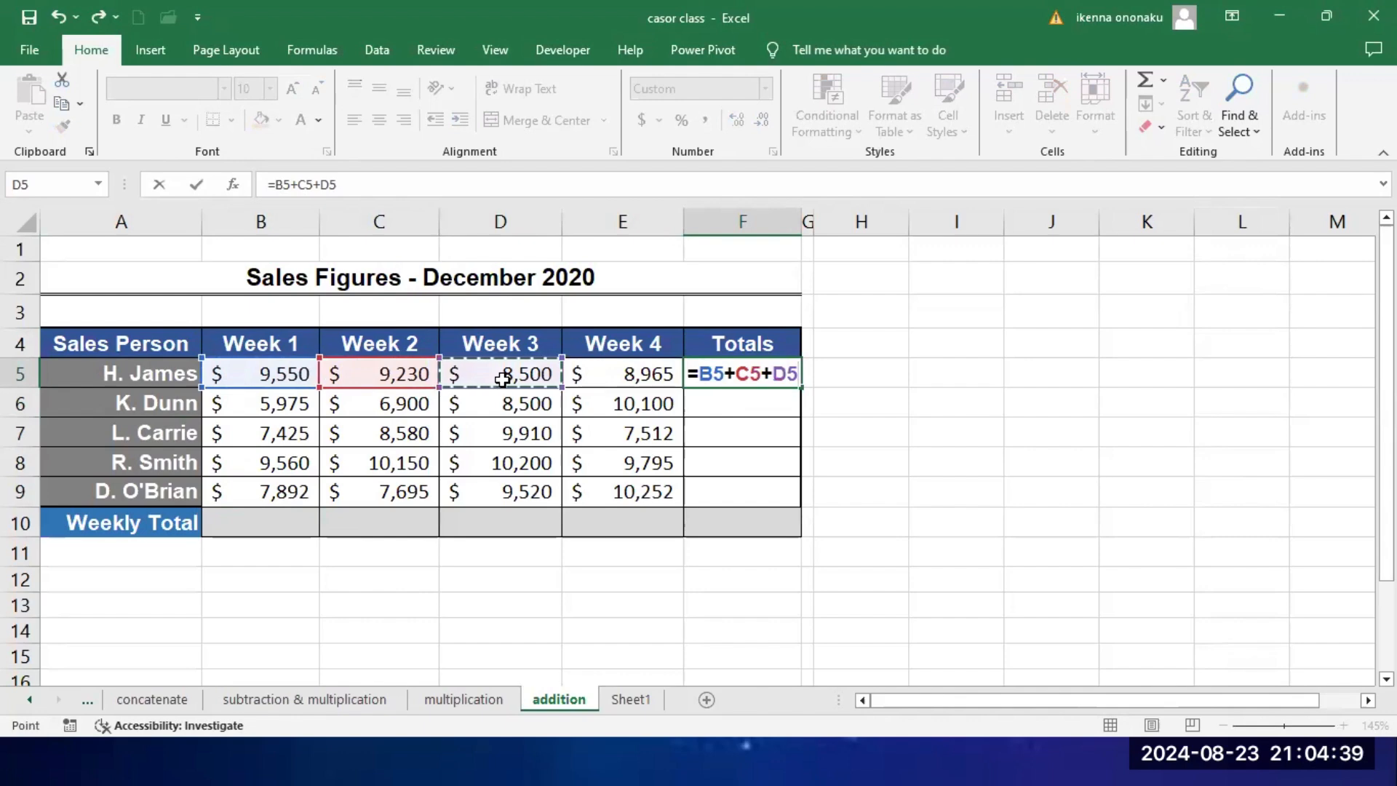
pyautogui.write('+')
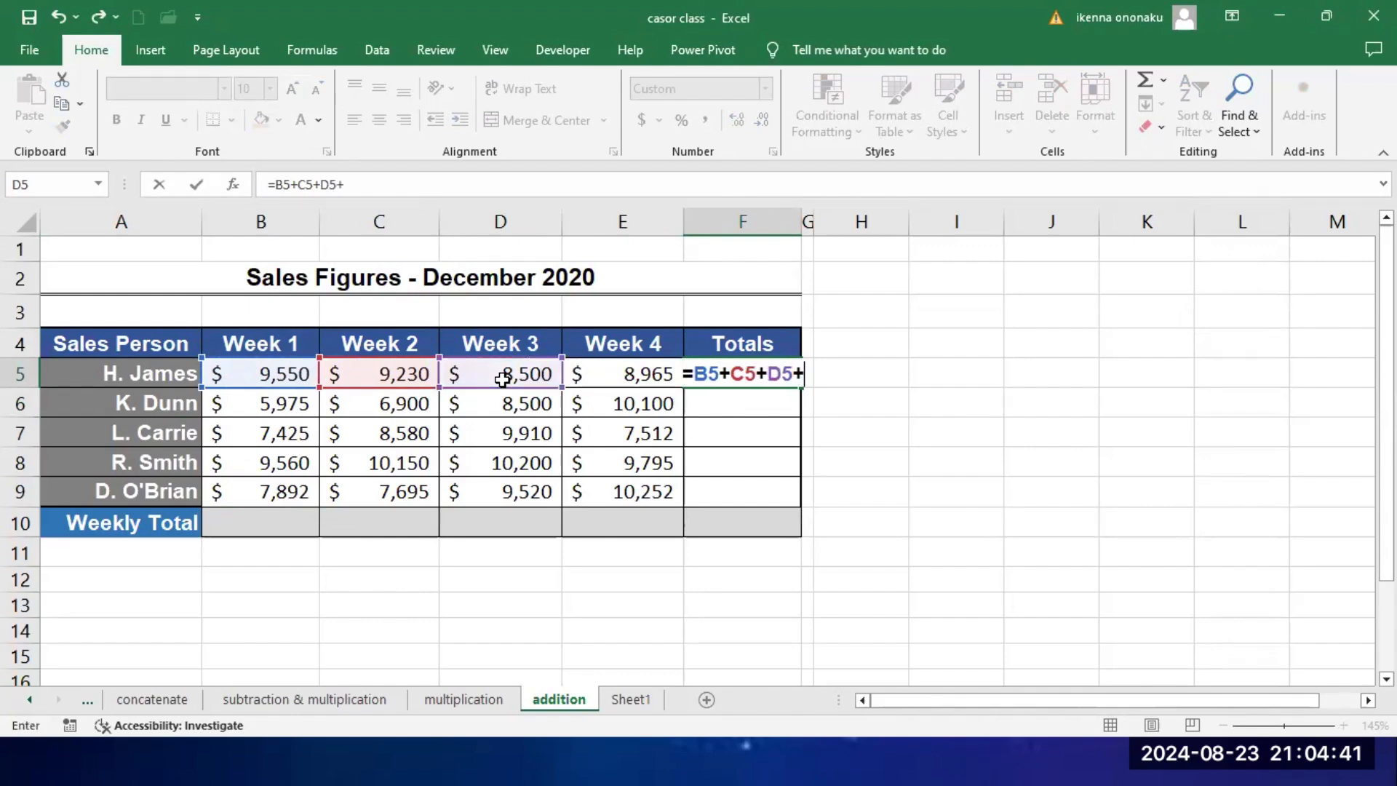
pyautogui.click(630, 376)
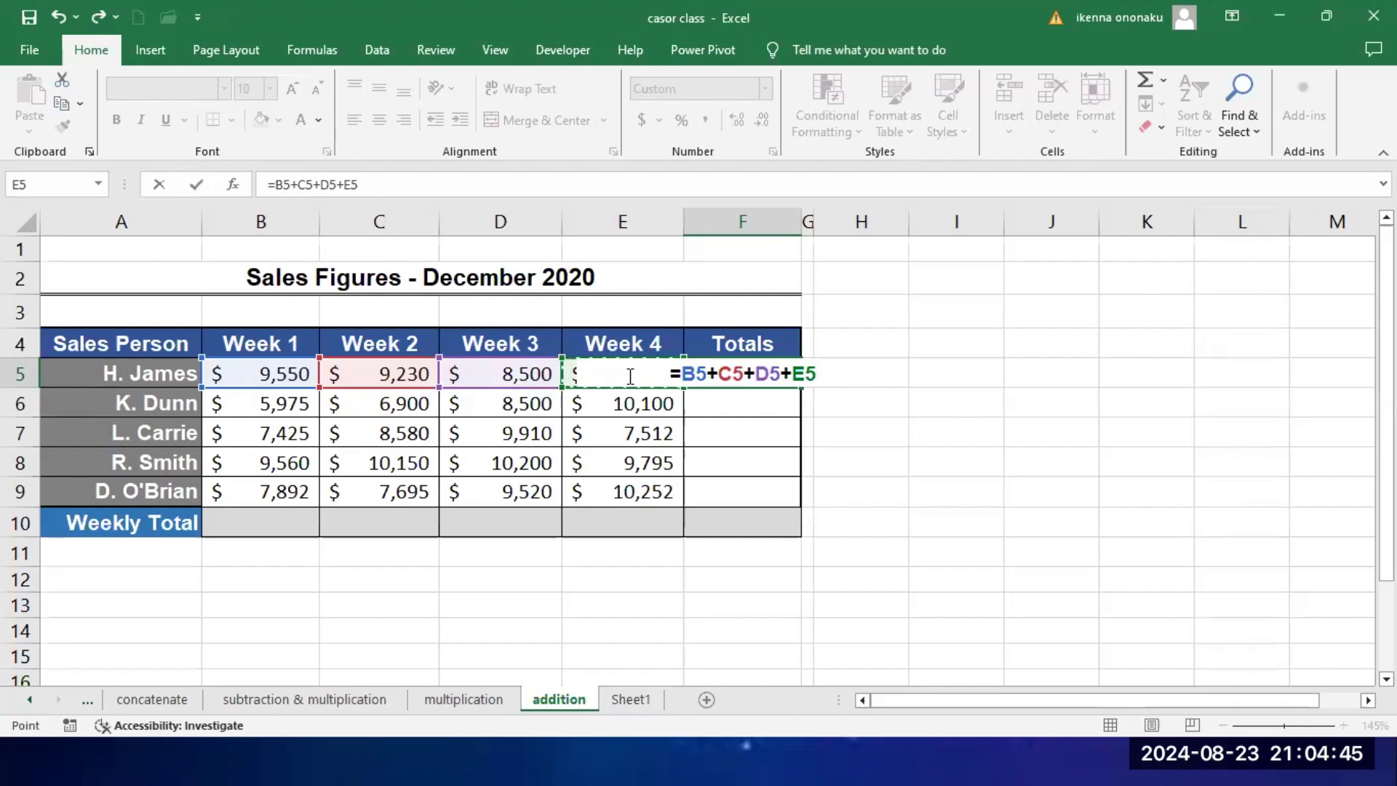
pyautogui.press('Return')
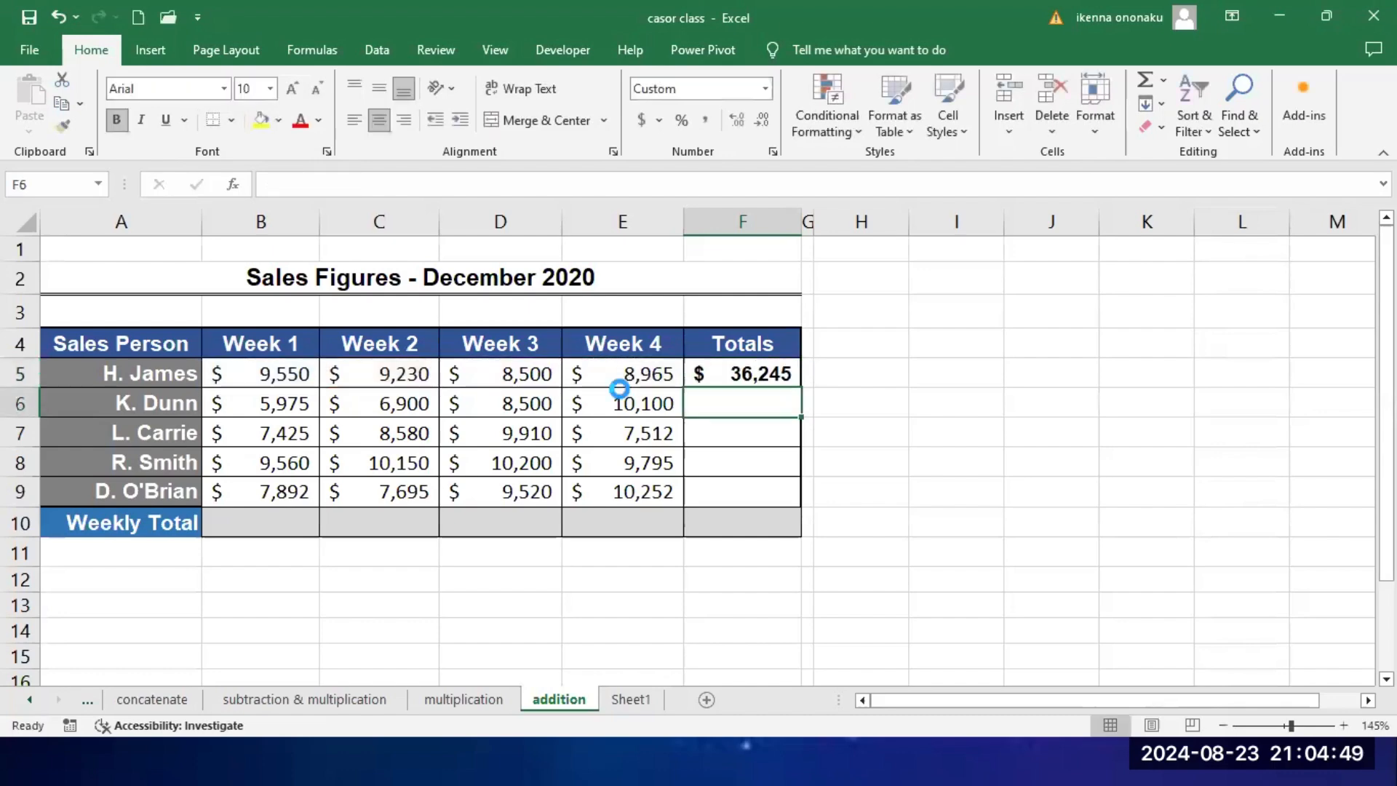
# Step: Fill the total formula from F5 down to F10, and clear the extra formula from F10 in the Weekly Total row
pyautogui.scroll(3, 626, 373)
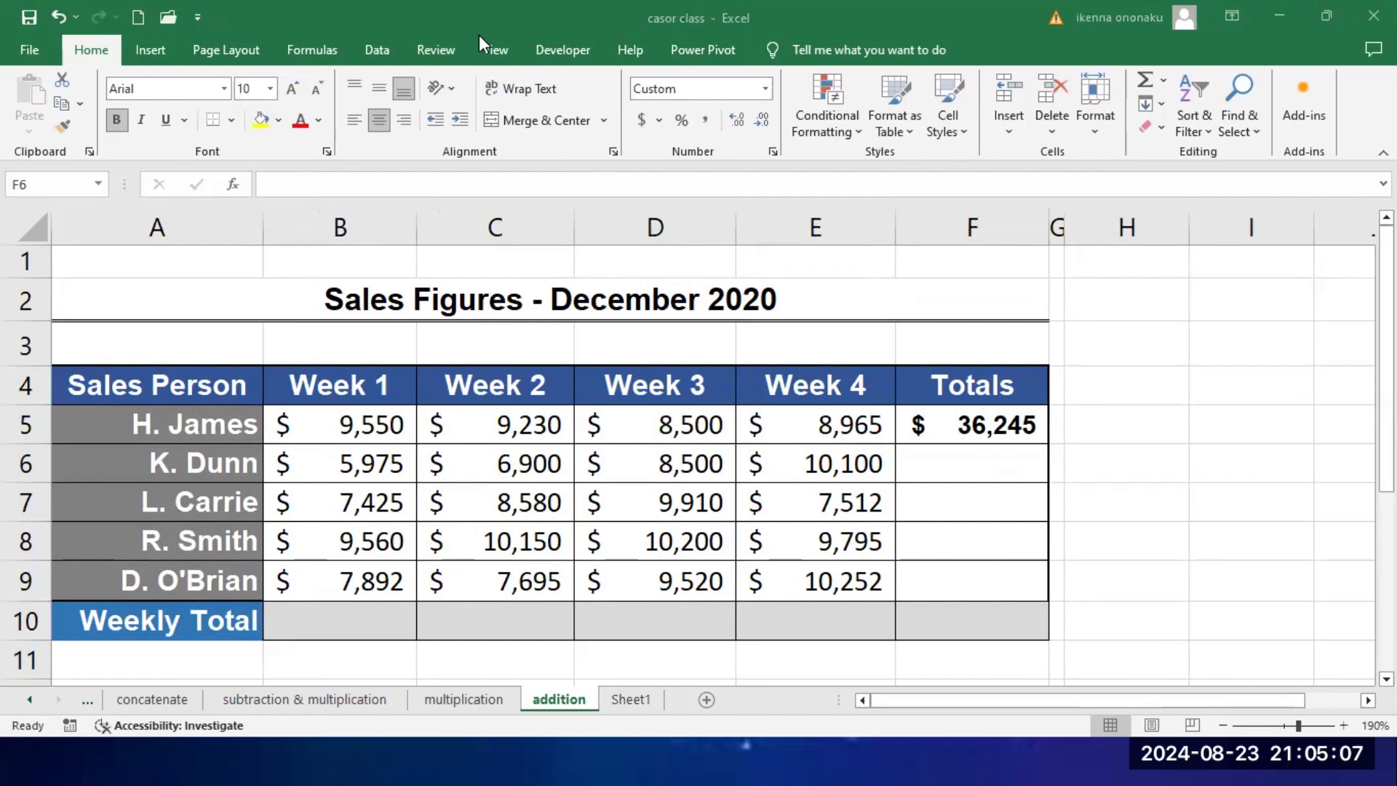
pyautogui.click(982, 422)
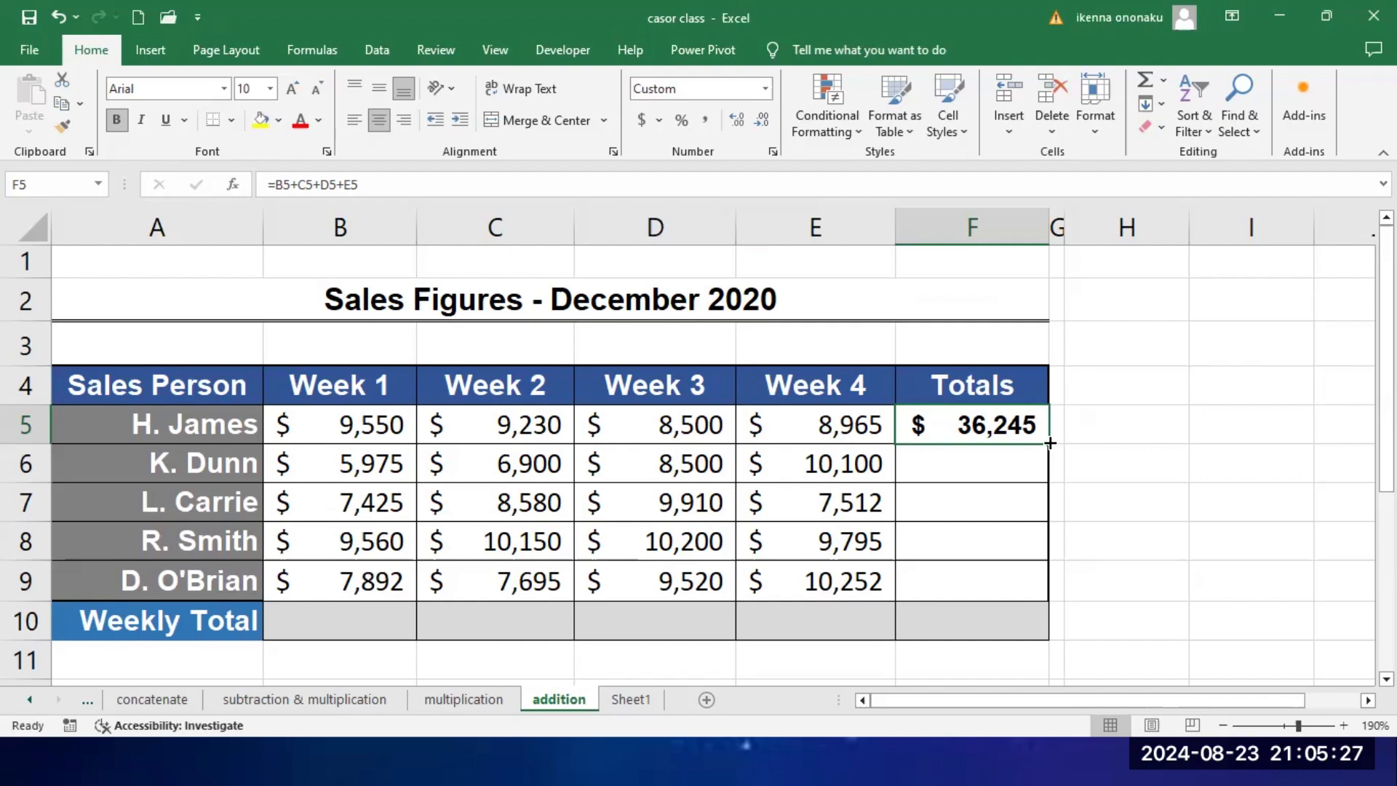
pyautogui.moveTo(1050, 443); pyautogui.dragTo(1044, 627)
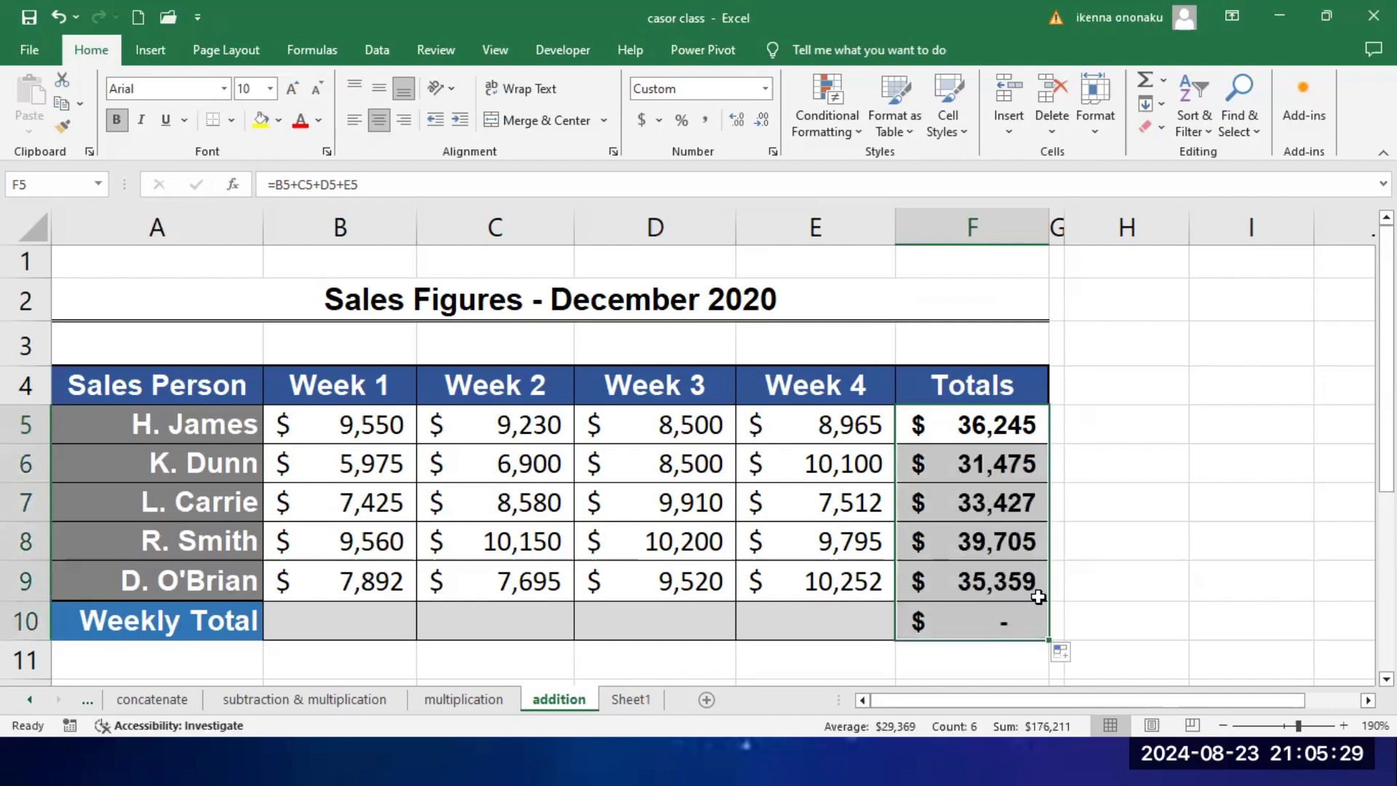
pyautogui.click(992, 620)
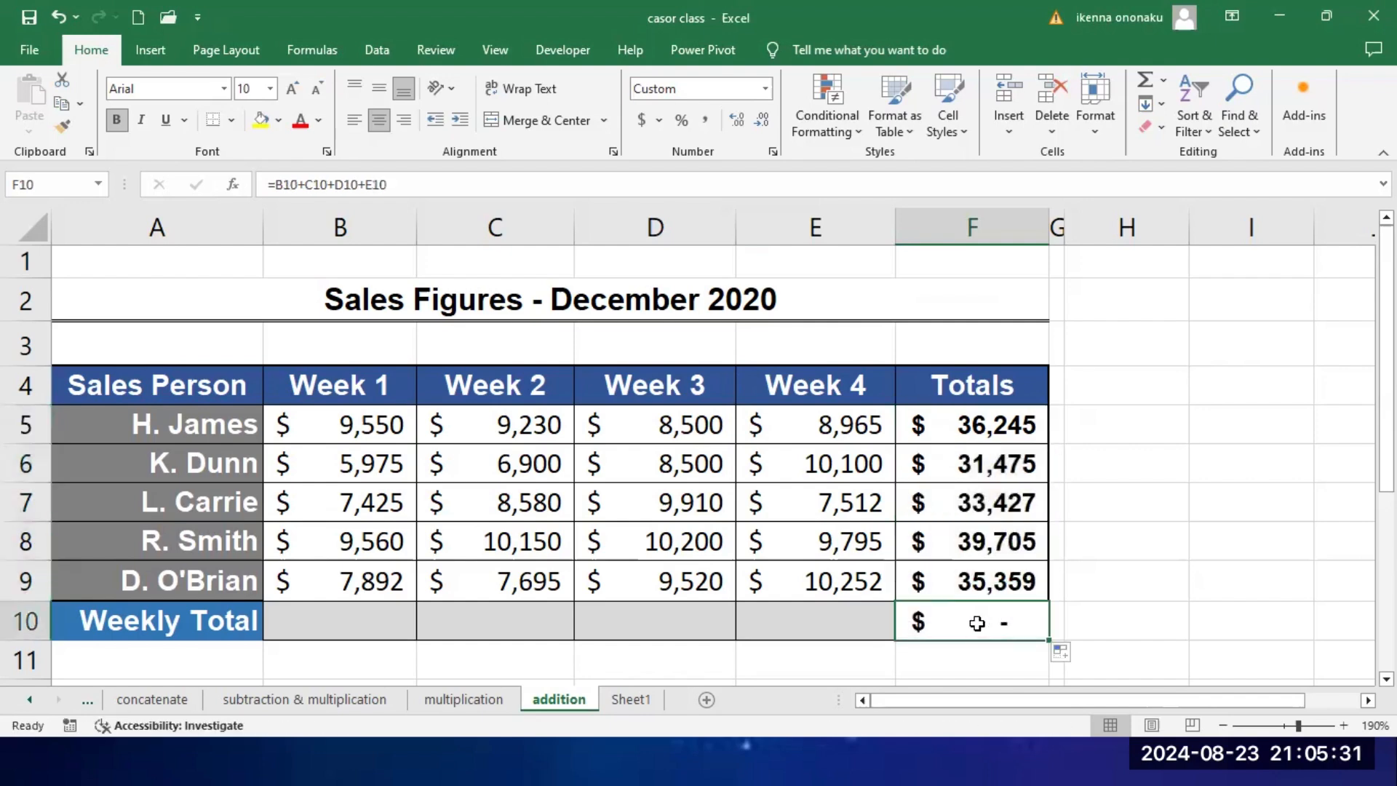
pyautogui.press('Delete')
pyautogui.click(984, 416)
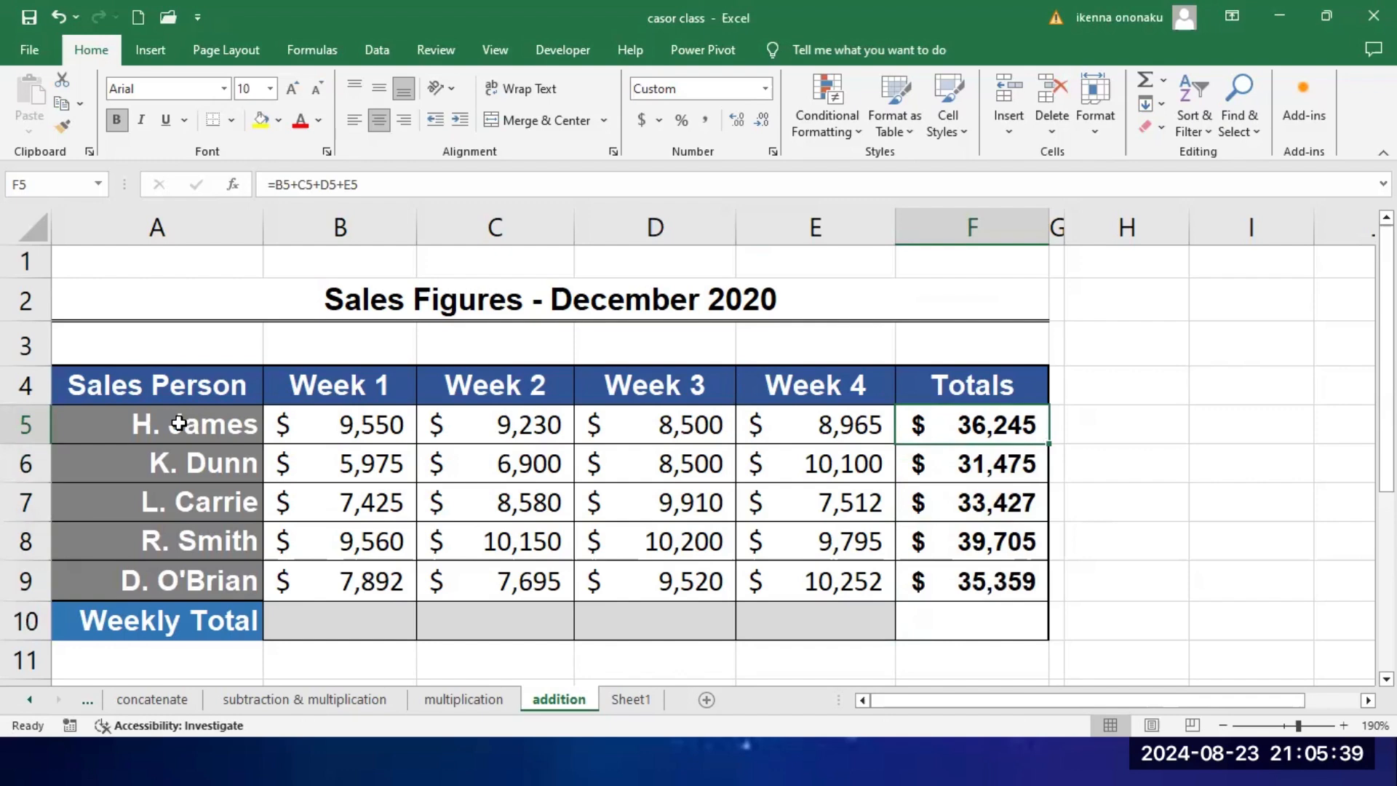
pyautogui.moveTo(178, 424); pyautogui.dragTo(997, 437)
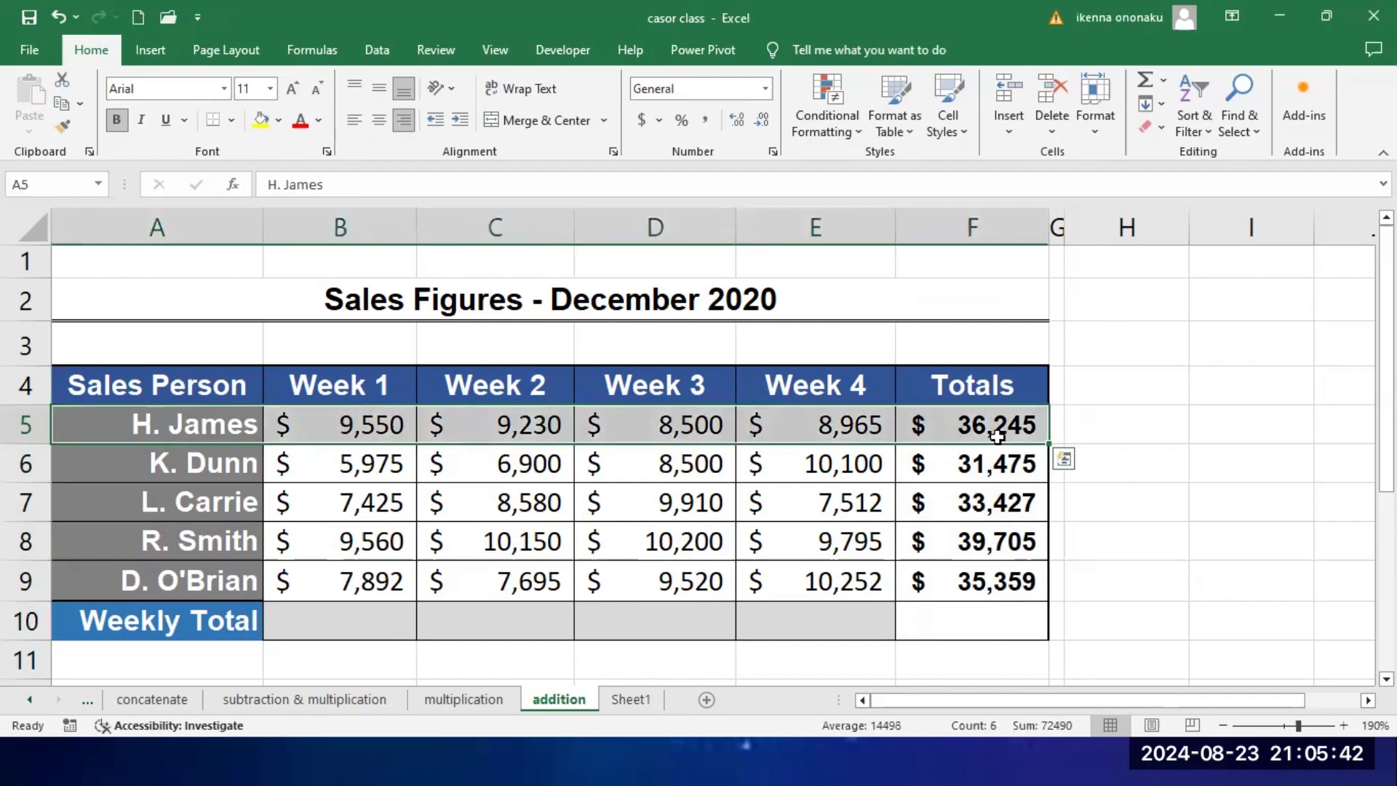
pyautogui.click(193, 464)
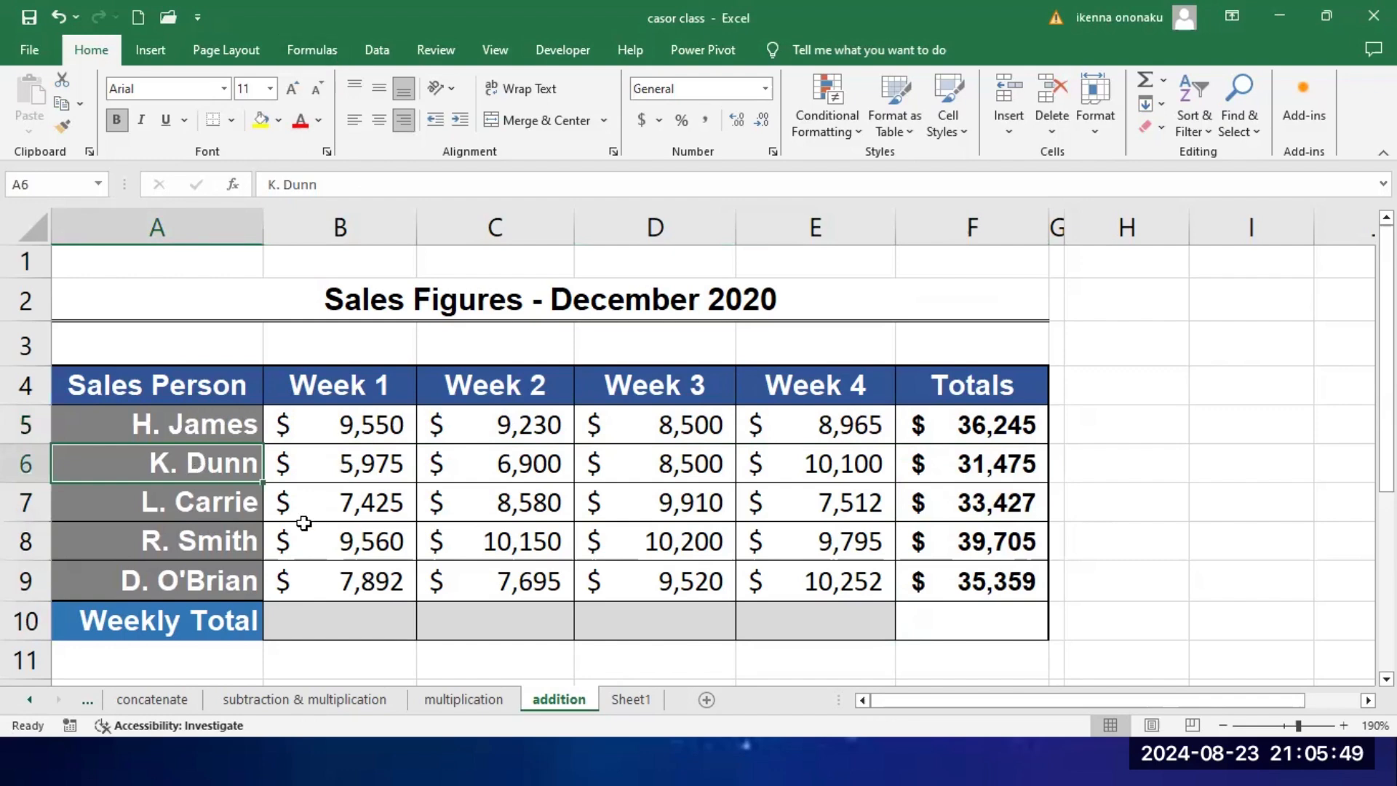
# Step: Enter the formula =B5+B6+B7+B8+B9 in B10 to calculate the Week 1 weekly total
pyautogui.click(360, 625)
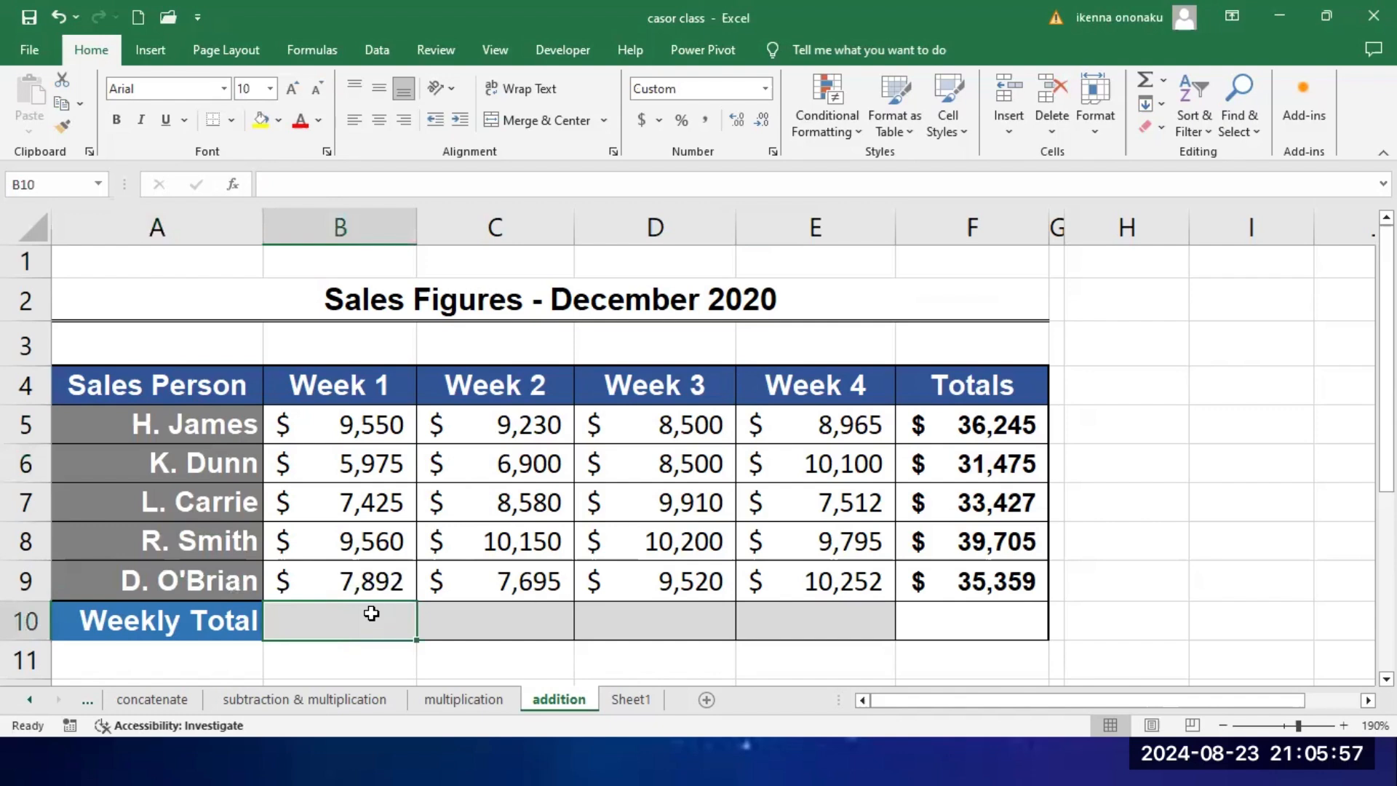
pyautogui.write('=')
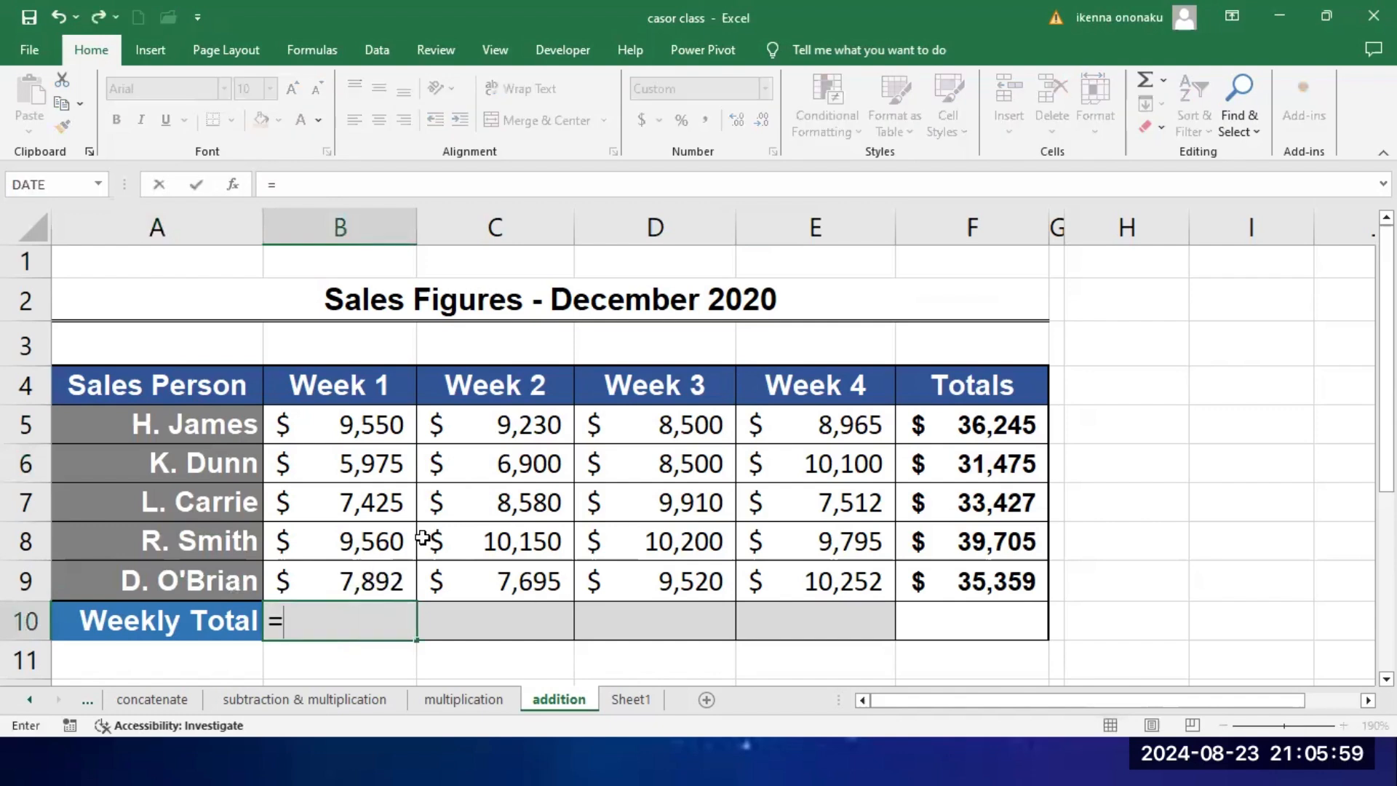
pyautogui.click(359, 427)
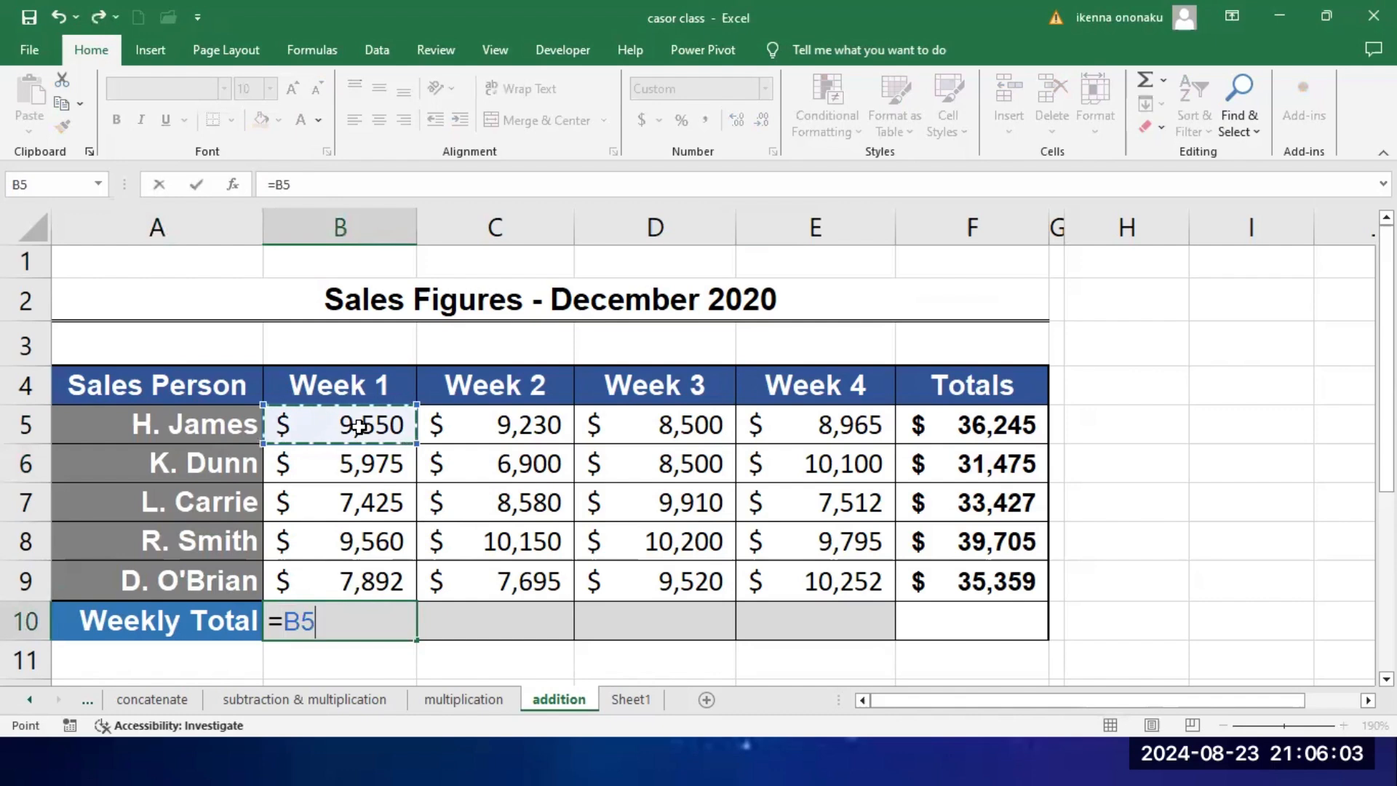
pyautogui.write('+')
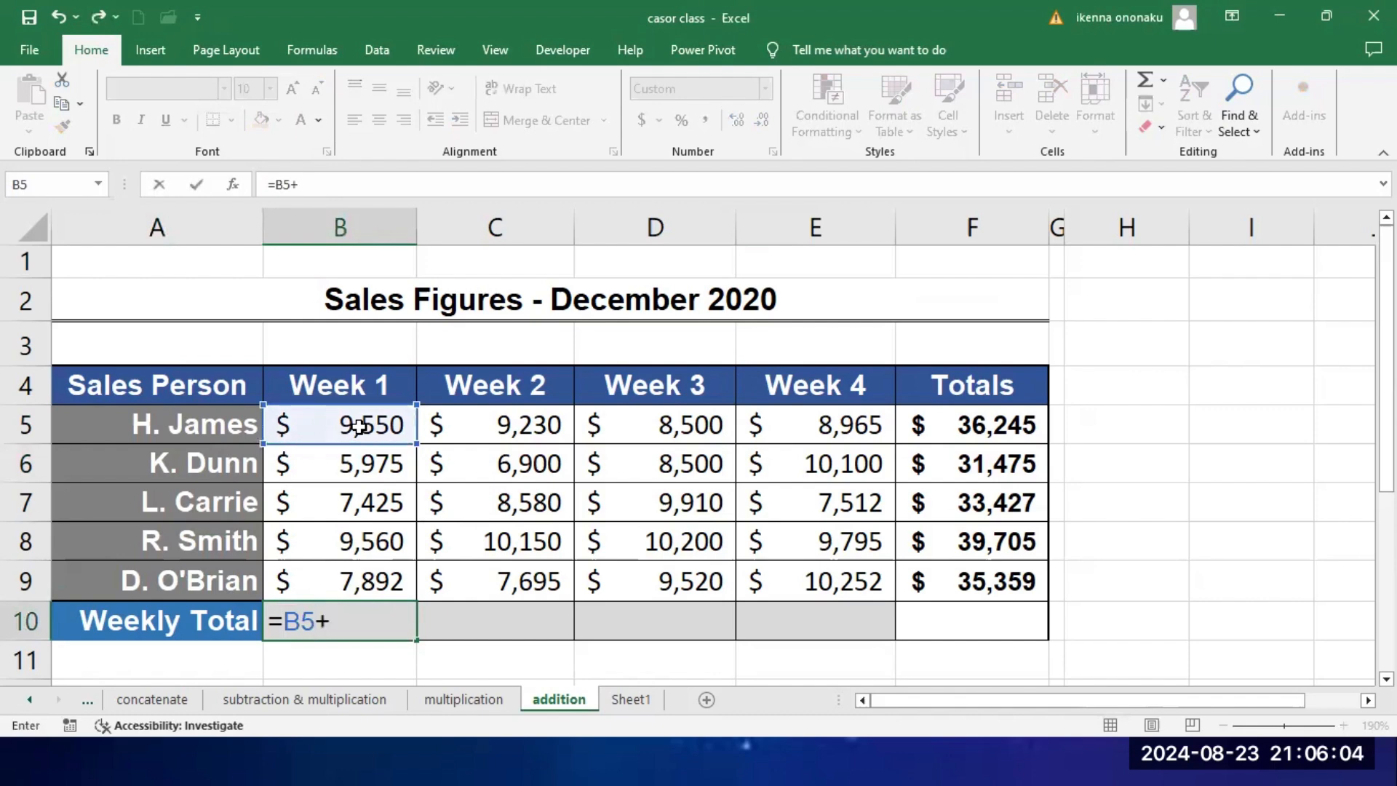
pyautogui.click(363, 464)
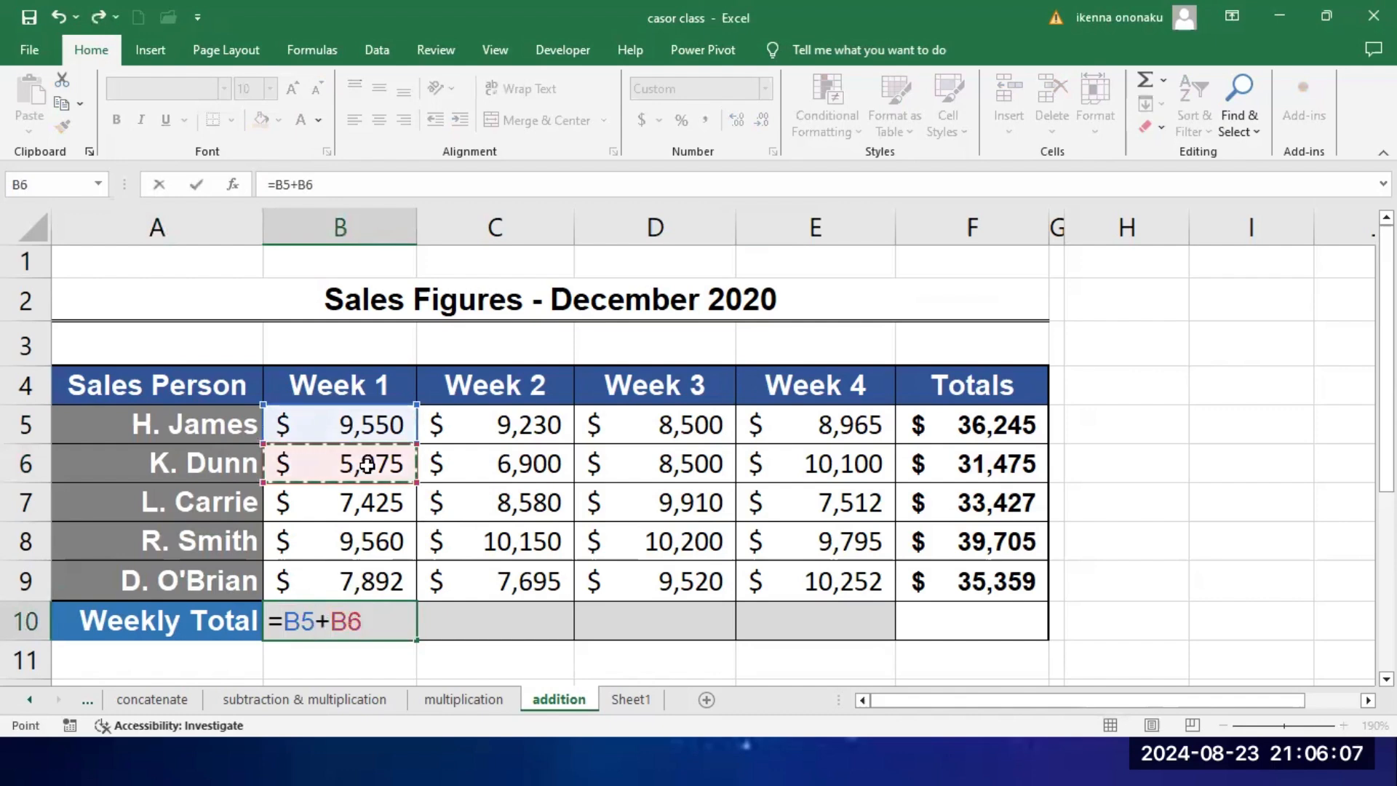
pyautogui.write('+')
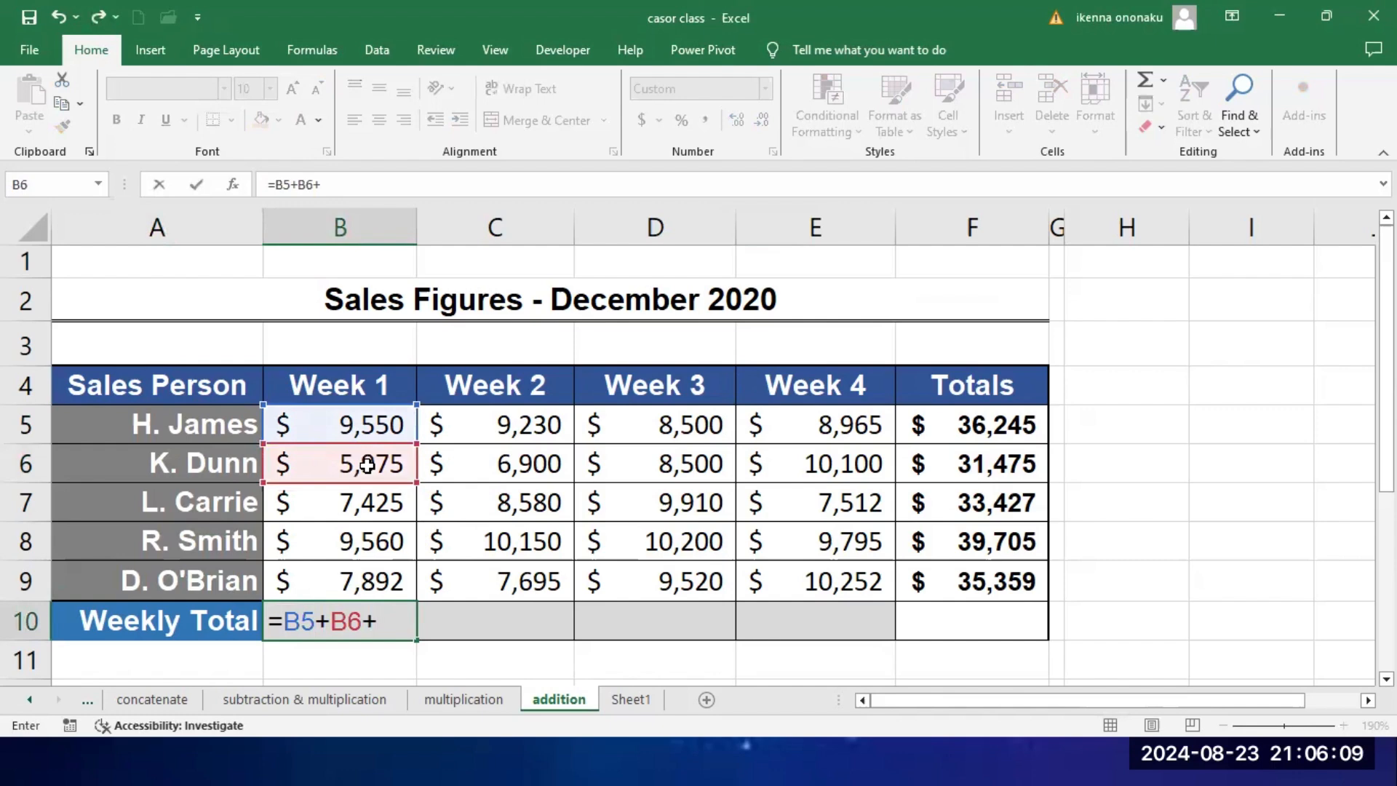
pyautogui.click(373, 502)
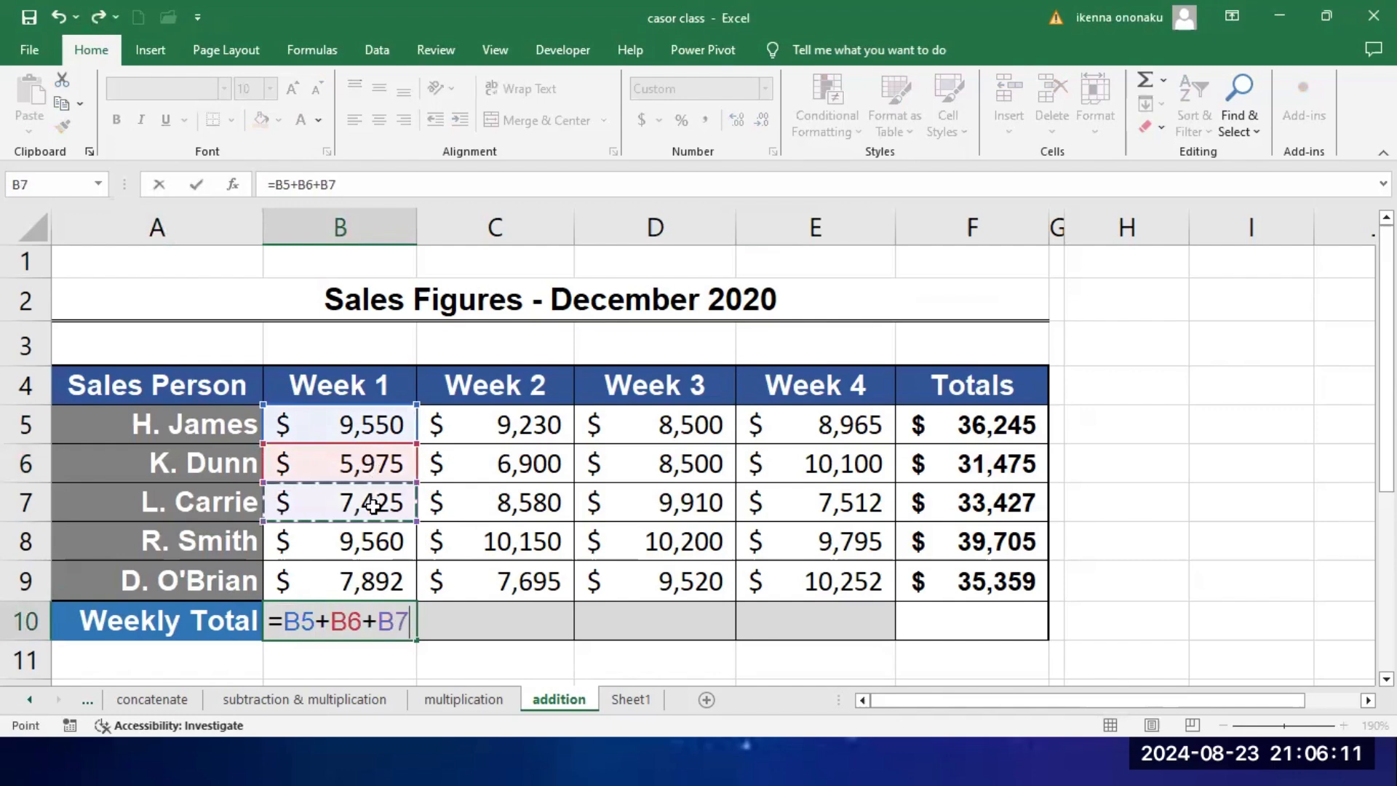
pyautogui.write('+')
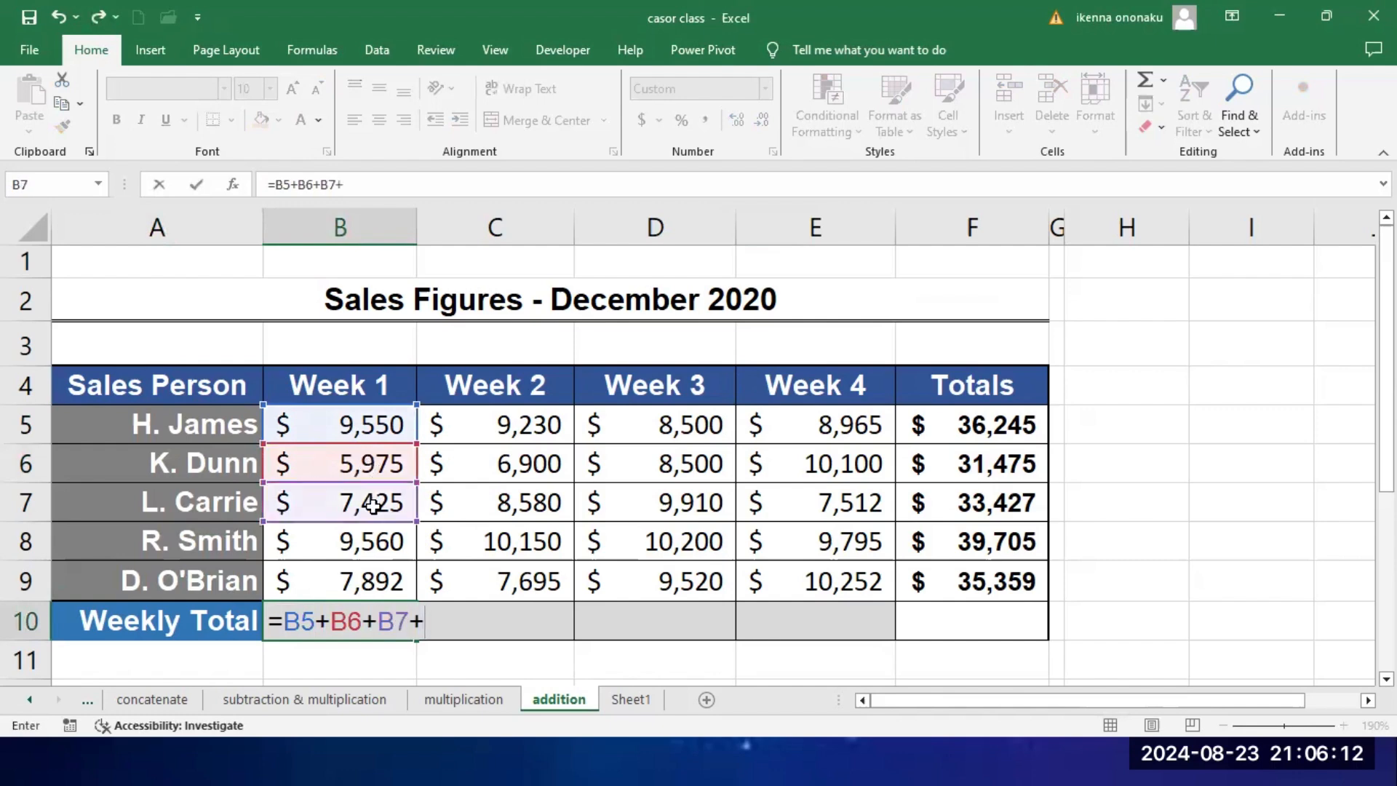
pyautogui.click(362, 547)
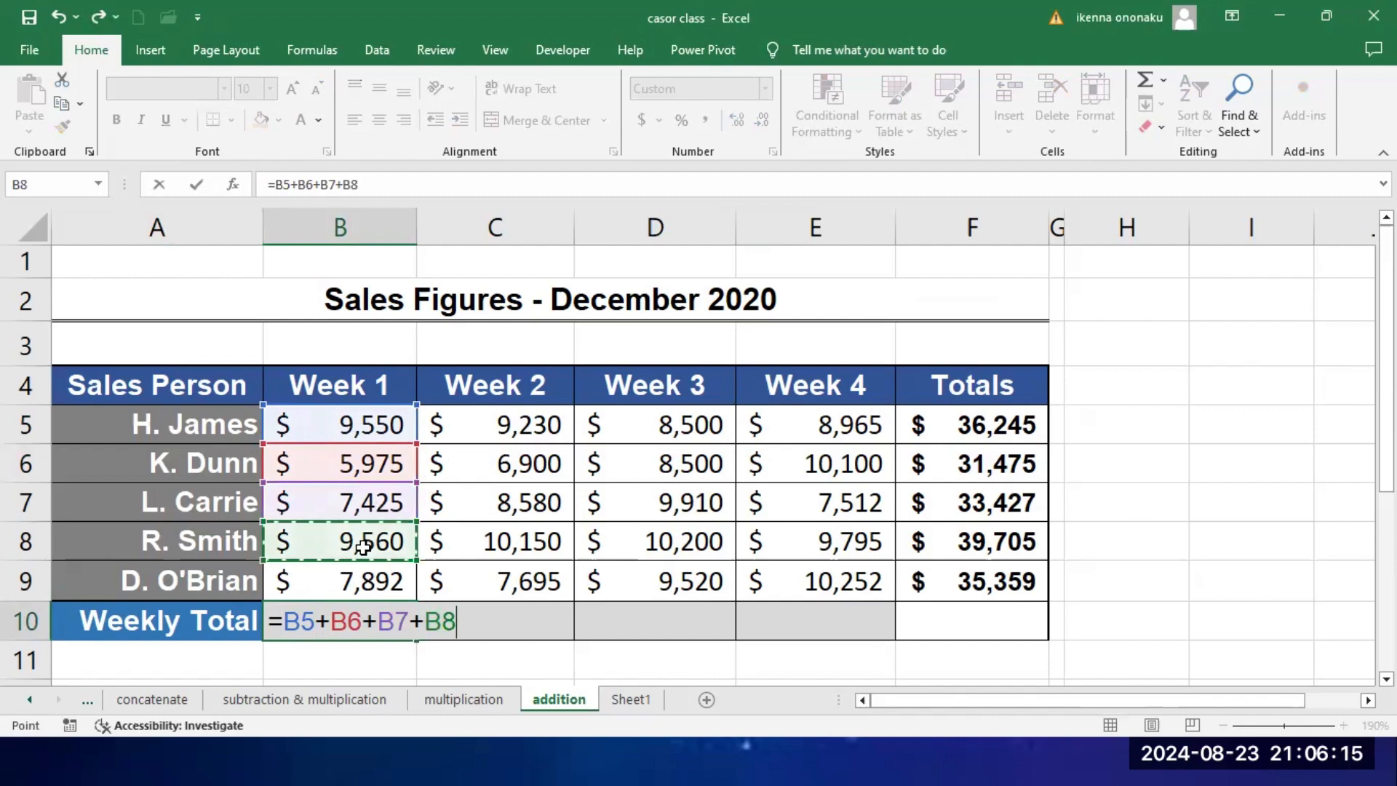
pyautogui.write('+')
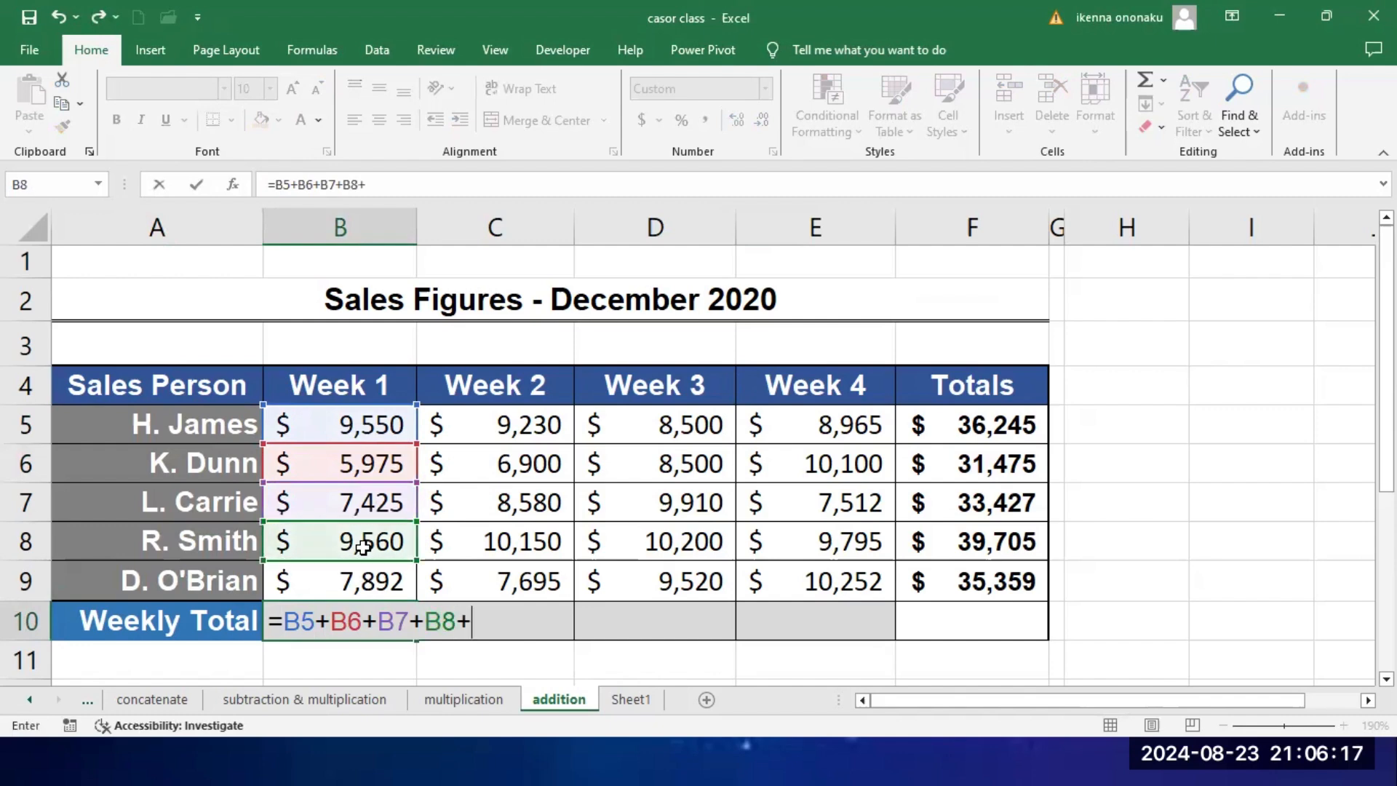
pyautogui.click(364, 579)
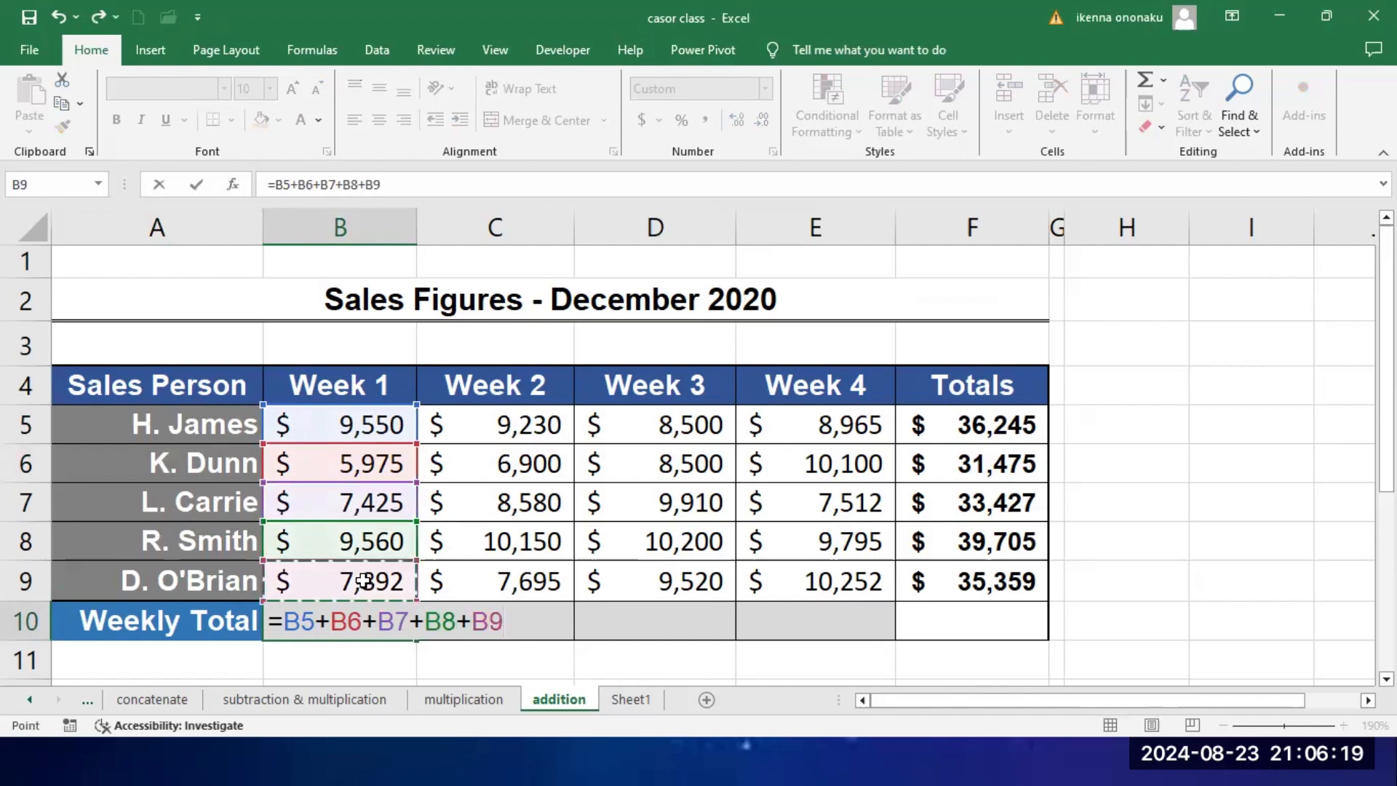
pyautogui.press('Return')
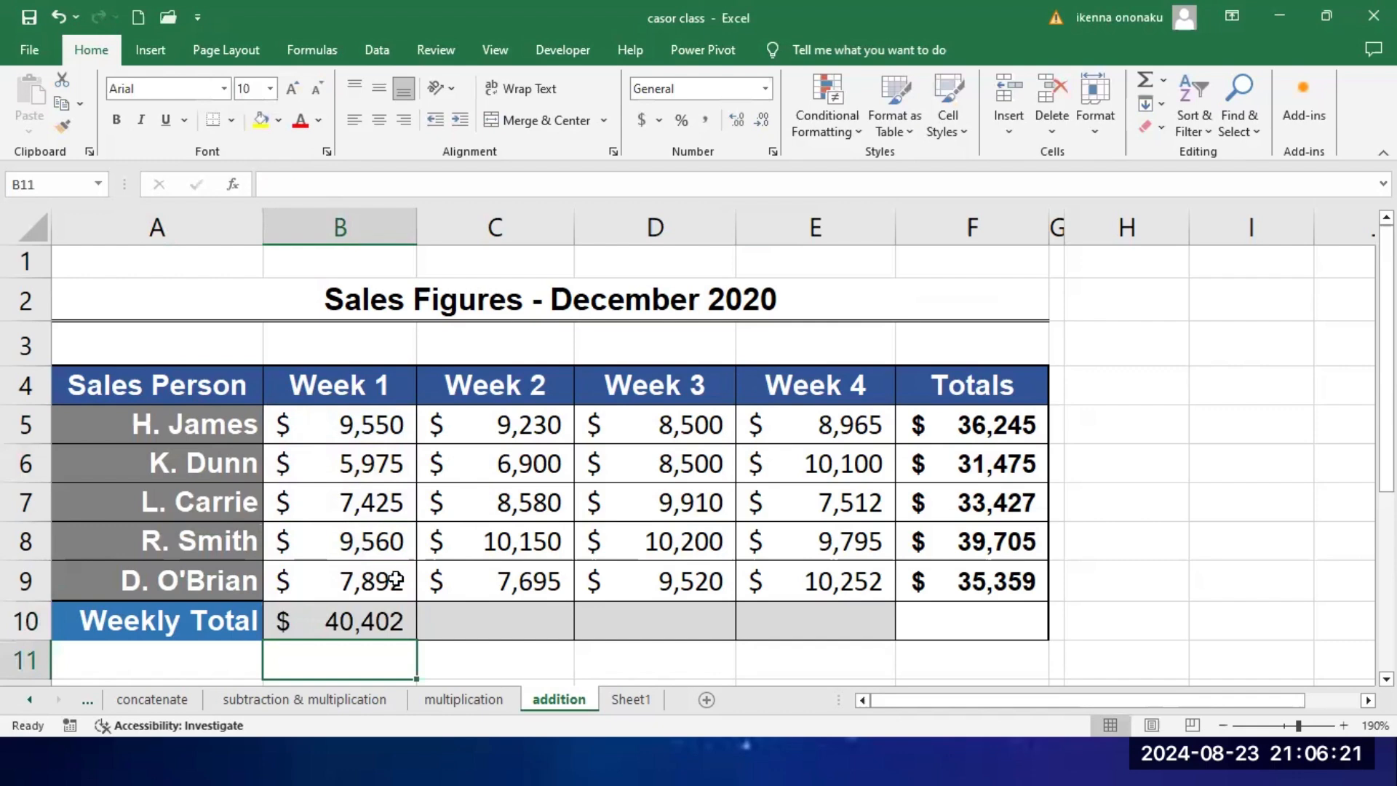
# Step: Compare the first salesperson's figures across row 5 with the Week 1 column B5 to B10, and review the weekly total formula in B10
pyautogui.moveTo(168, 424); pyautogui.dragTo(1102, 430)
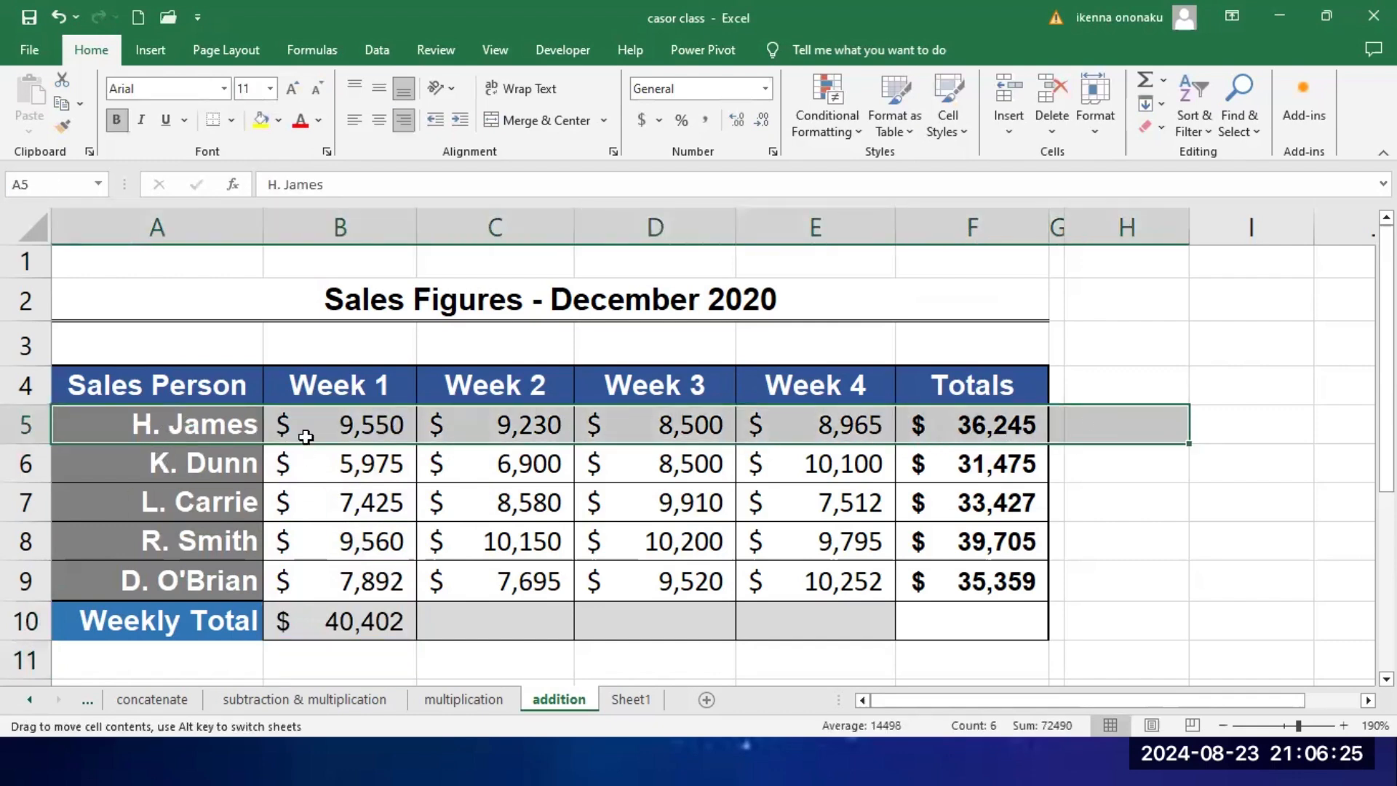
pyautogui.click(342, 437)
pyautogui.moveTo(353, 443); pyautogui.dragTo(336, 584)
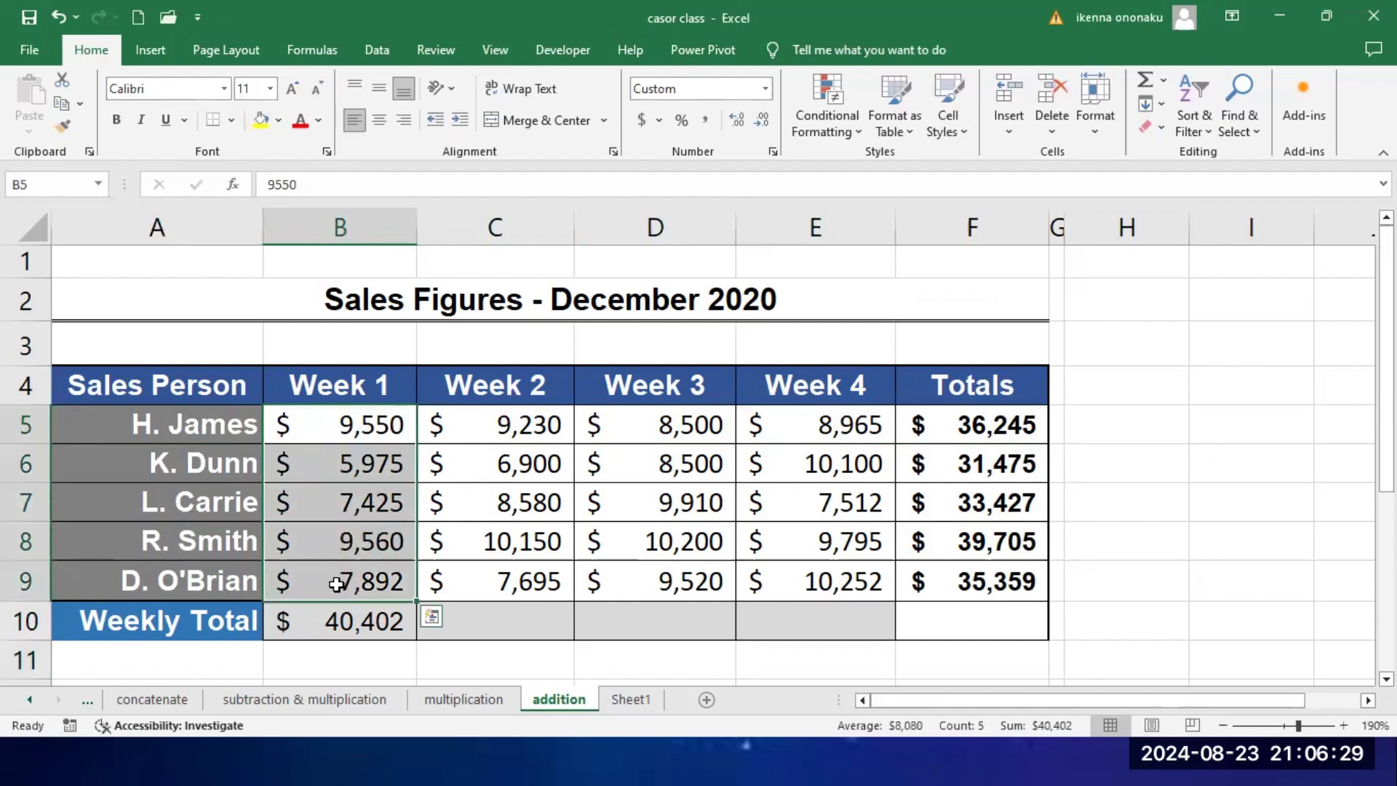
pyautogui.click(368, 429)
pyautogui.moveTo(247, 425); pyautogui.dragTo(1078, 434)
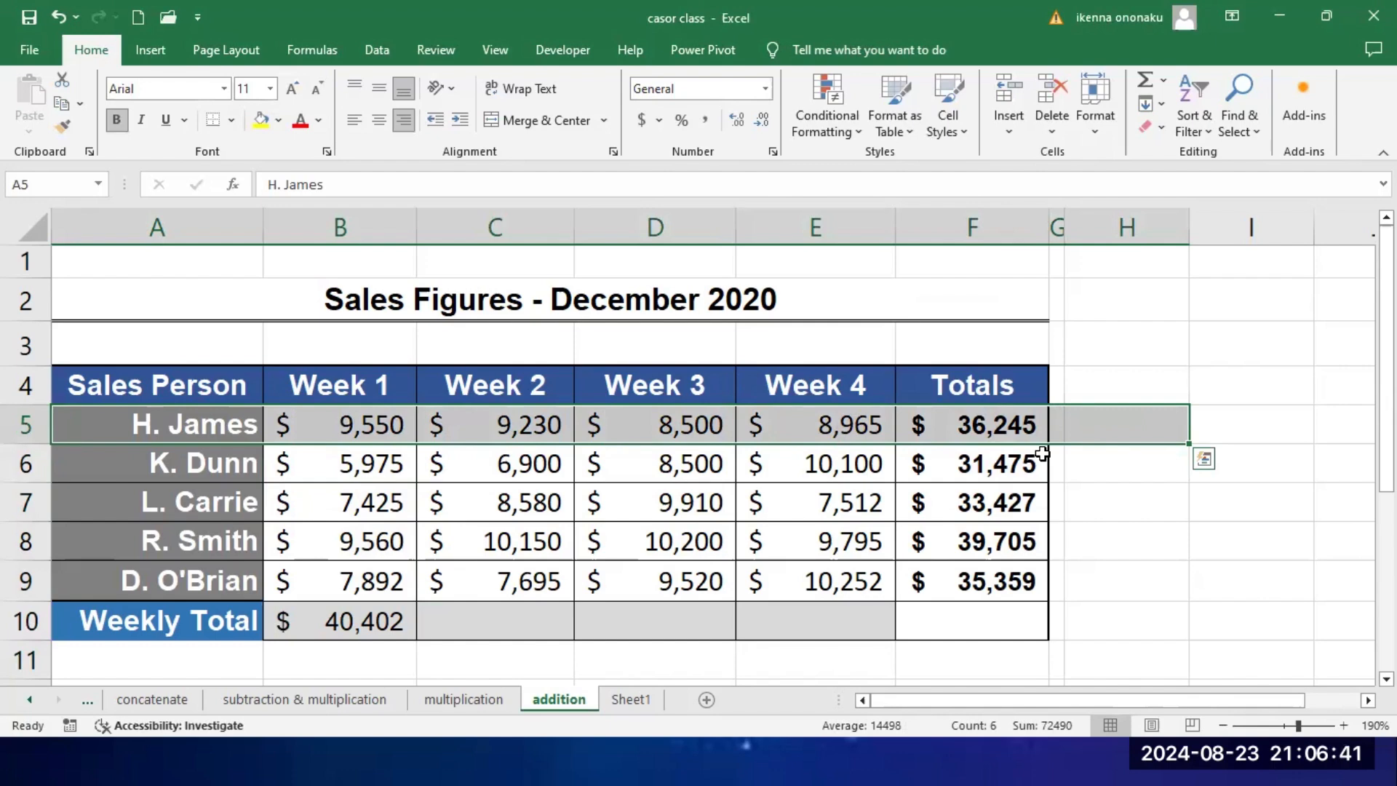
pyautogui.click(364, 426)
pyautogui.moveTo(364, 425); pyautogui.dragTo(350, 632)
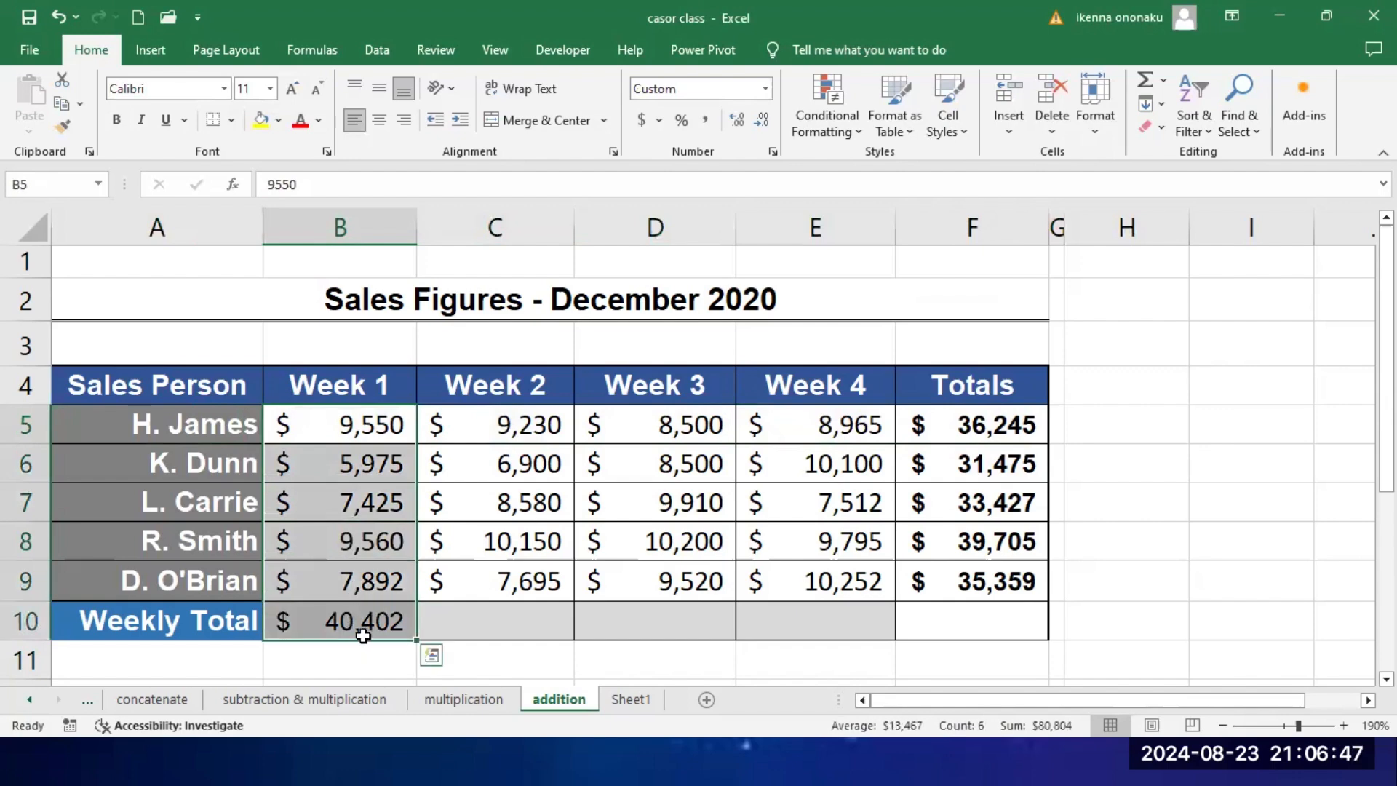
pyautogui.click(480, 578)
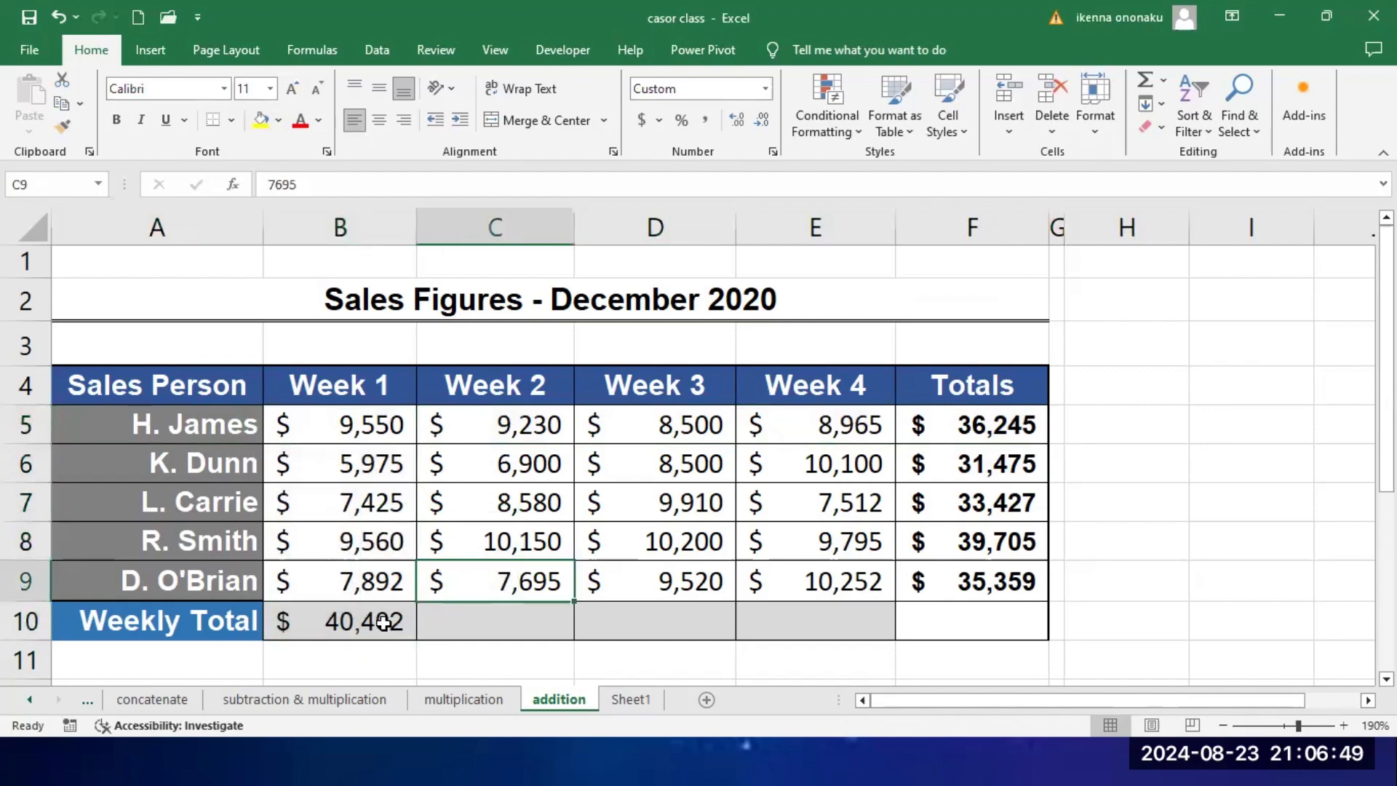
pyautogui.click(384, 623)
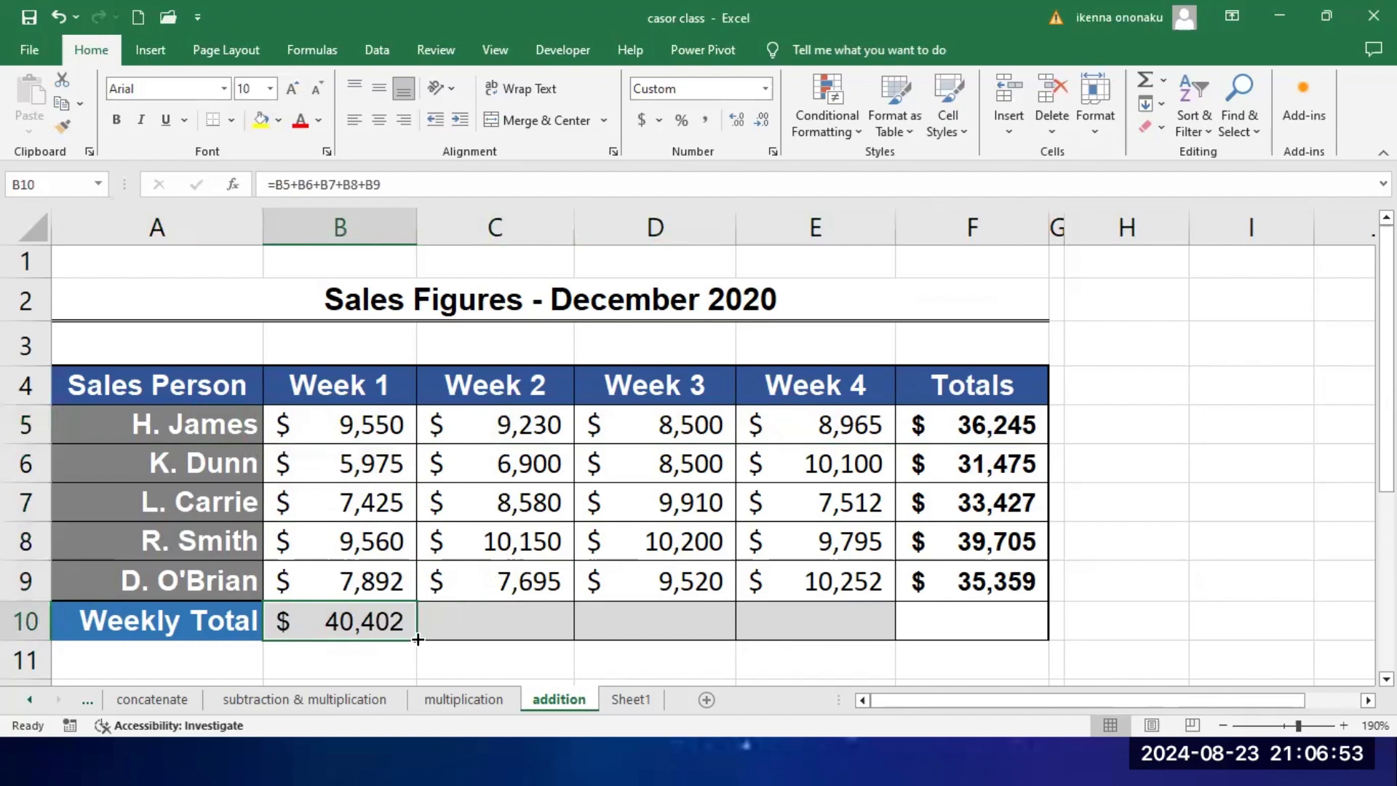
# Step: Fill the Week 1 weekly total formula from B10 across to F10, and check the copied formula in F10
pyautogui.moveTo(418, 638); pyautogui.dragTo(1001, 642)
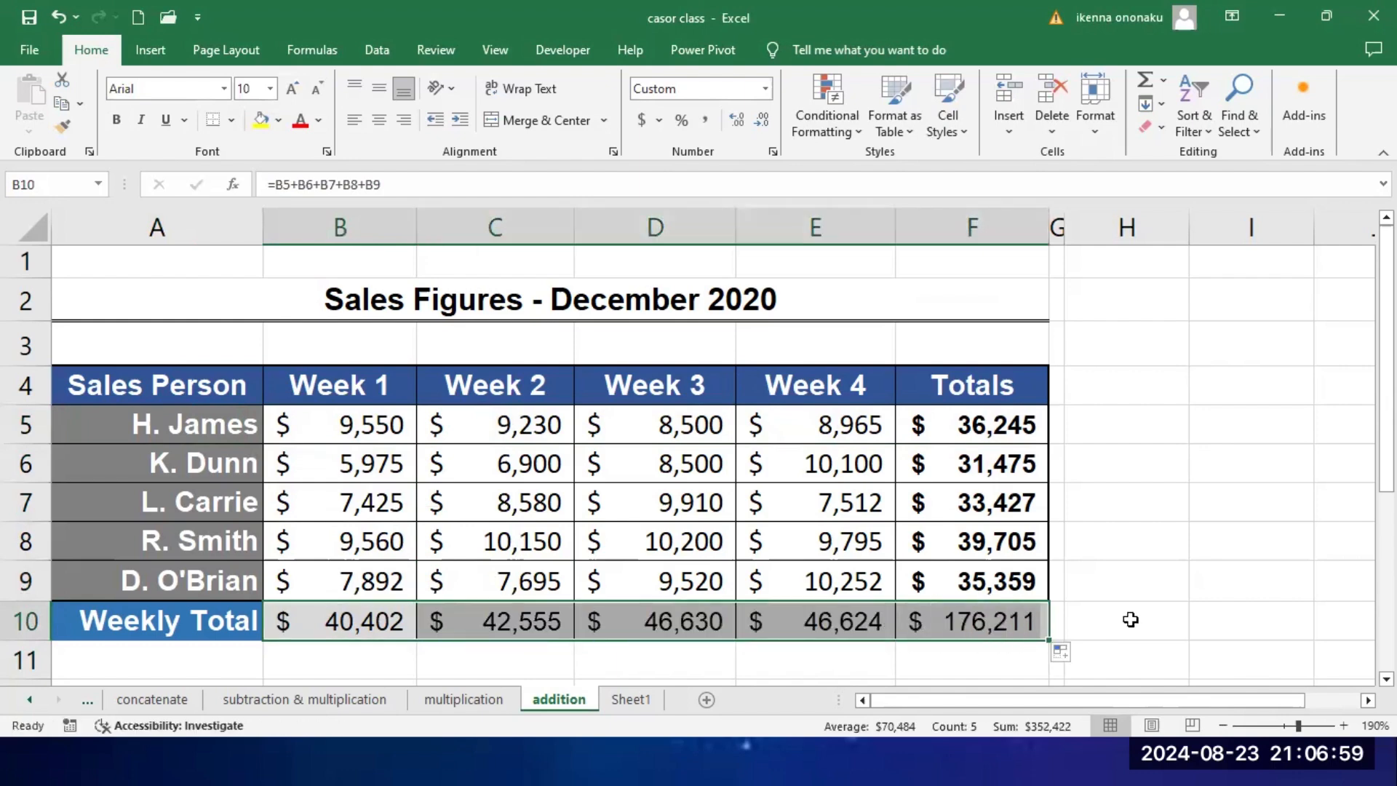
pyautogui.click(1179, 539)
pyautogui.click(998, 622)
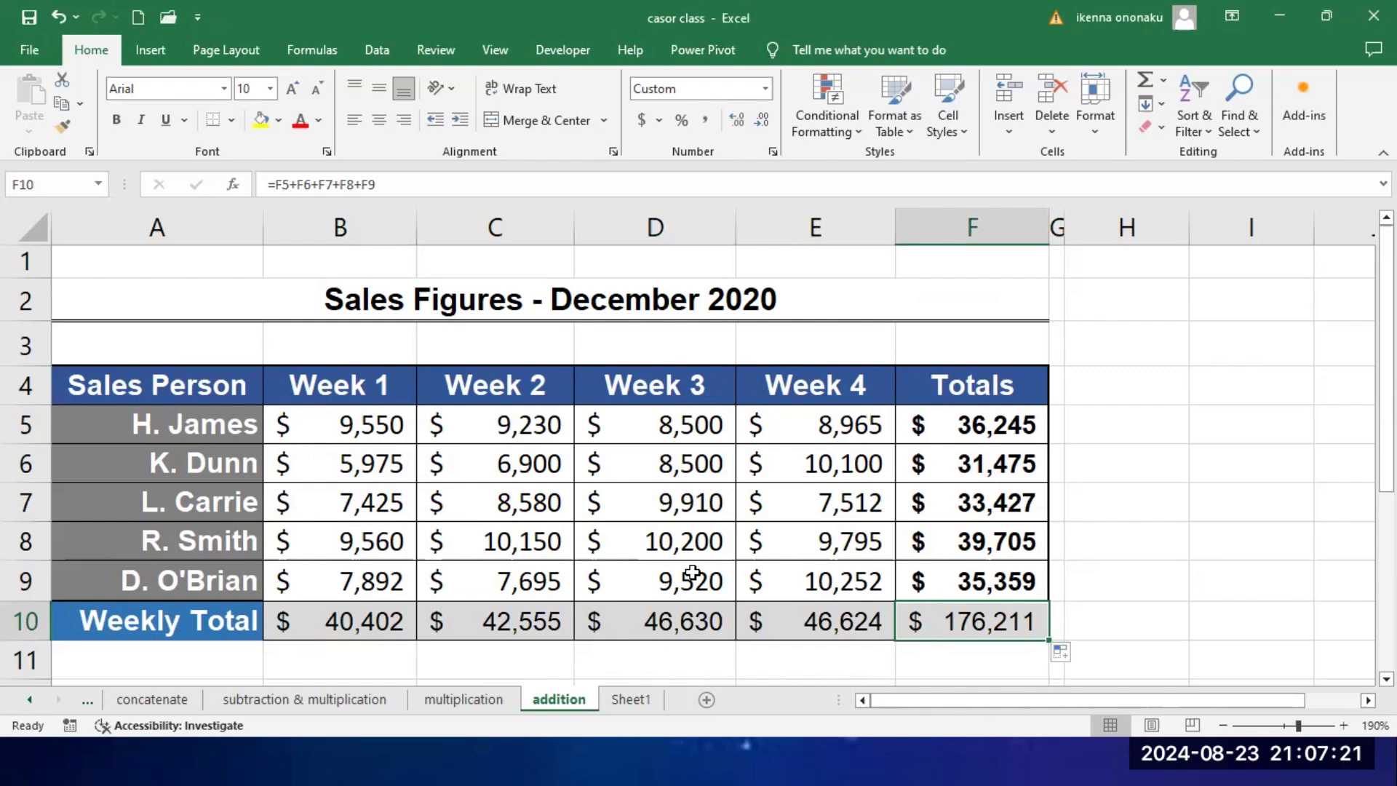
# Step: Clear the whole student scores table, A1 to G4, on Sheet1
pyautogui.click(627, 699)
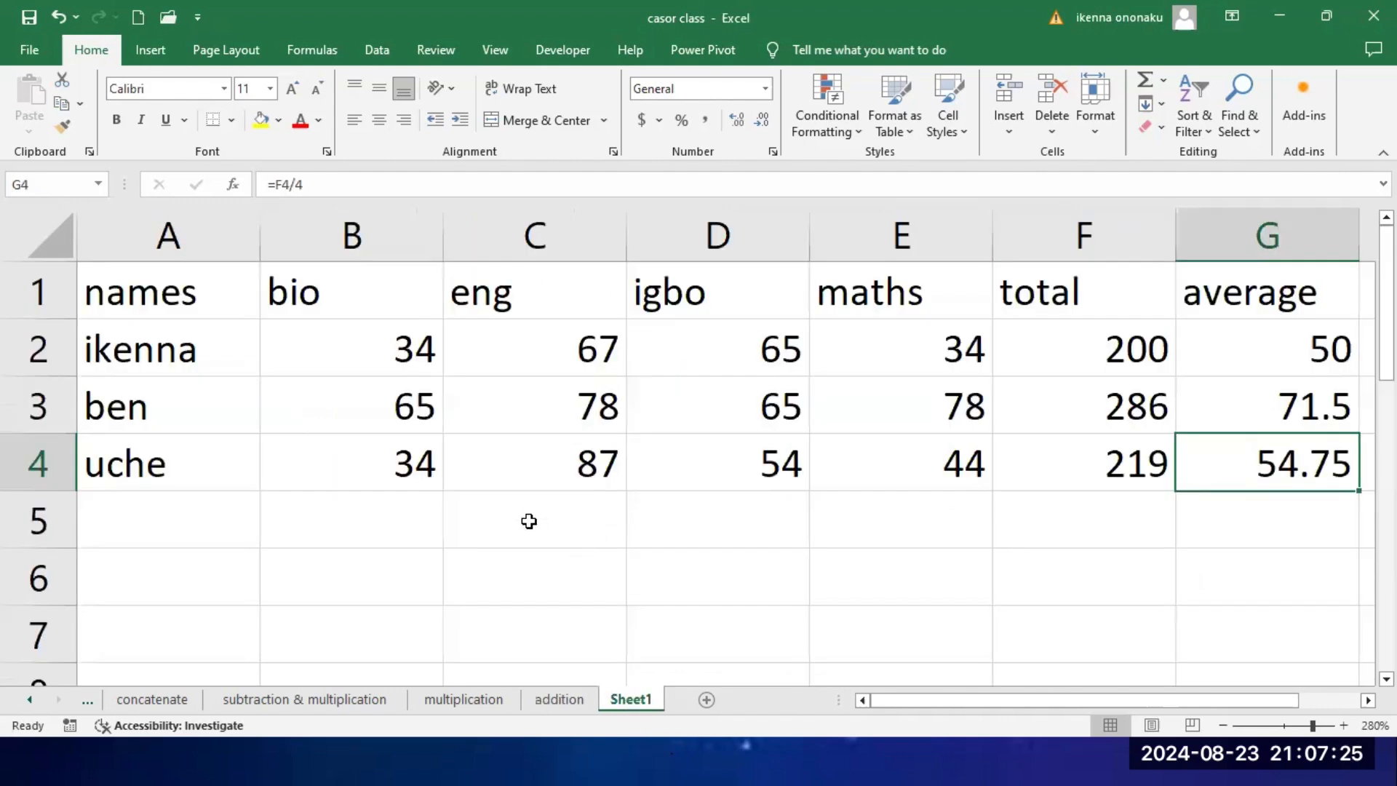
pyautogui.hotkey('ctrl', 'a')
pyautogui.press('Delete')
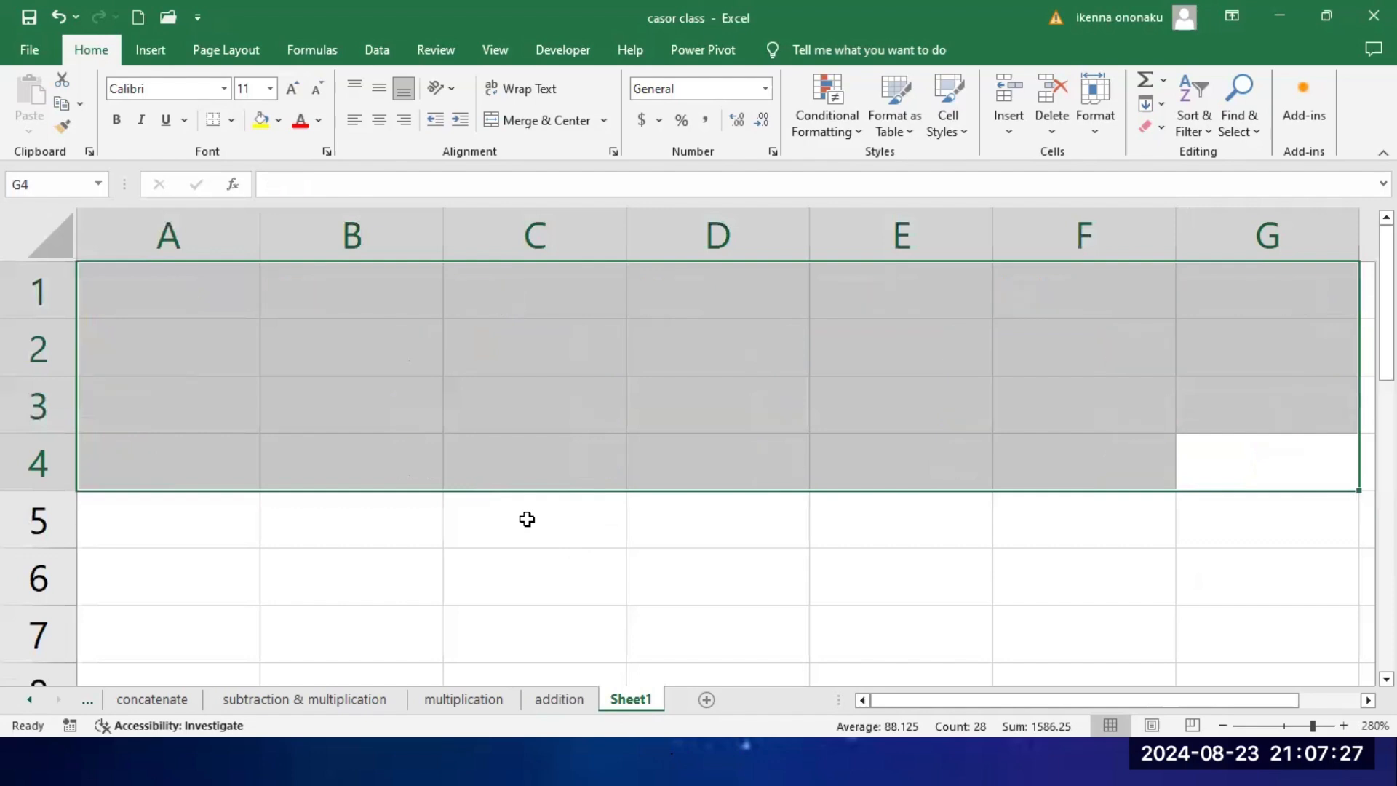
pyautogui.click(473, 568)
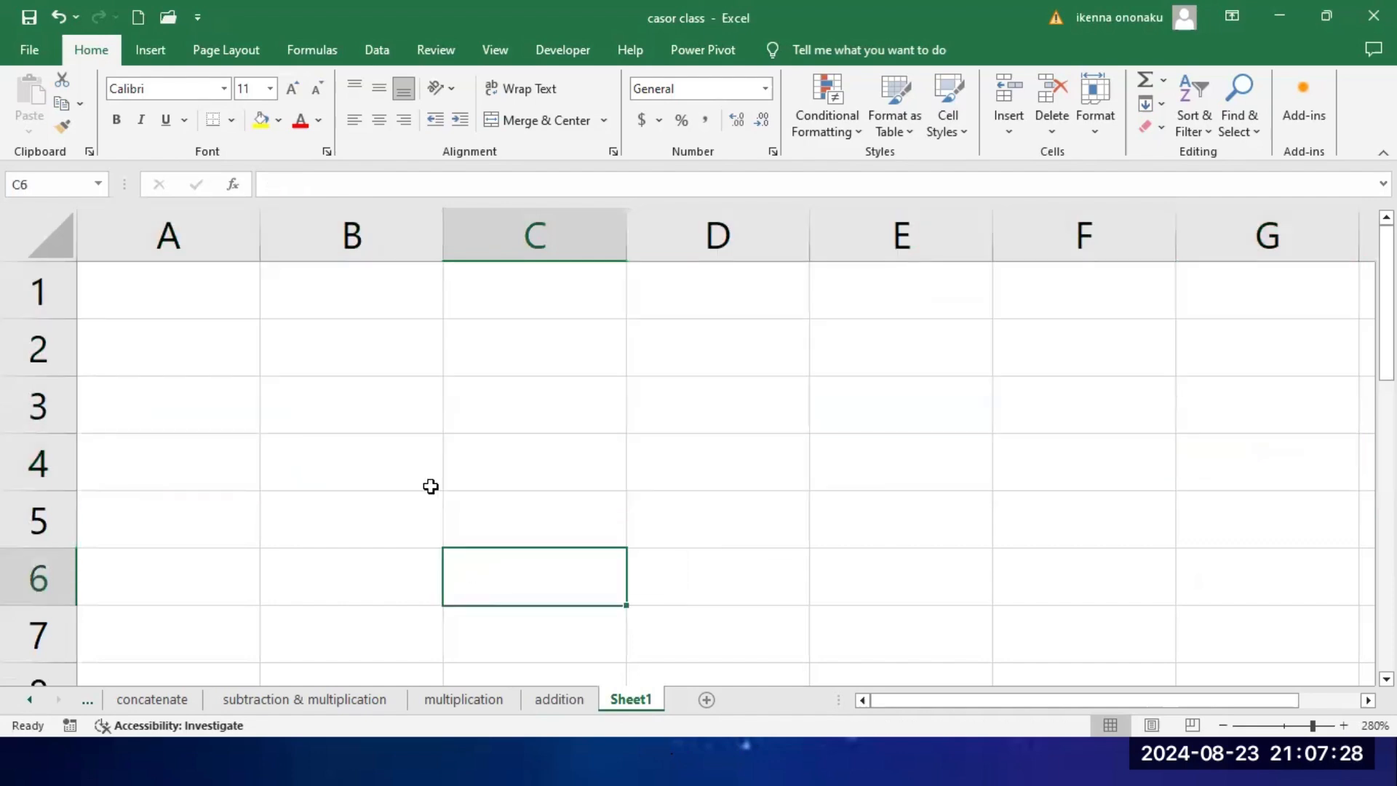
# Step: Enter the multiplication formula =5*6 in A1 of Sheet1 and review it
pyautogui.click(195, 298)
pyautogui.write('=')
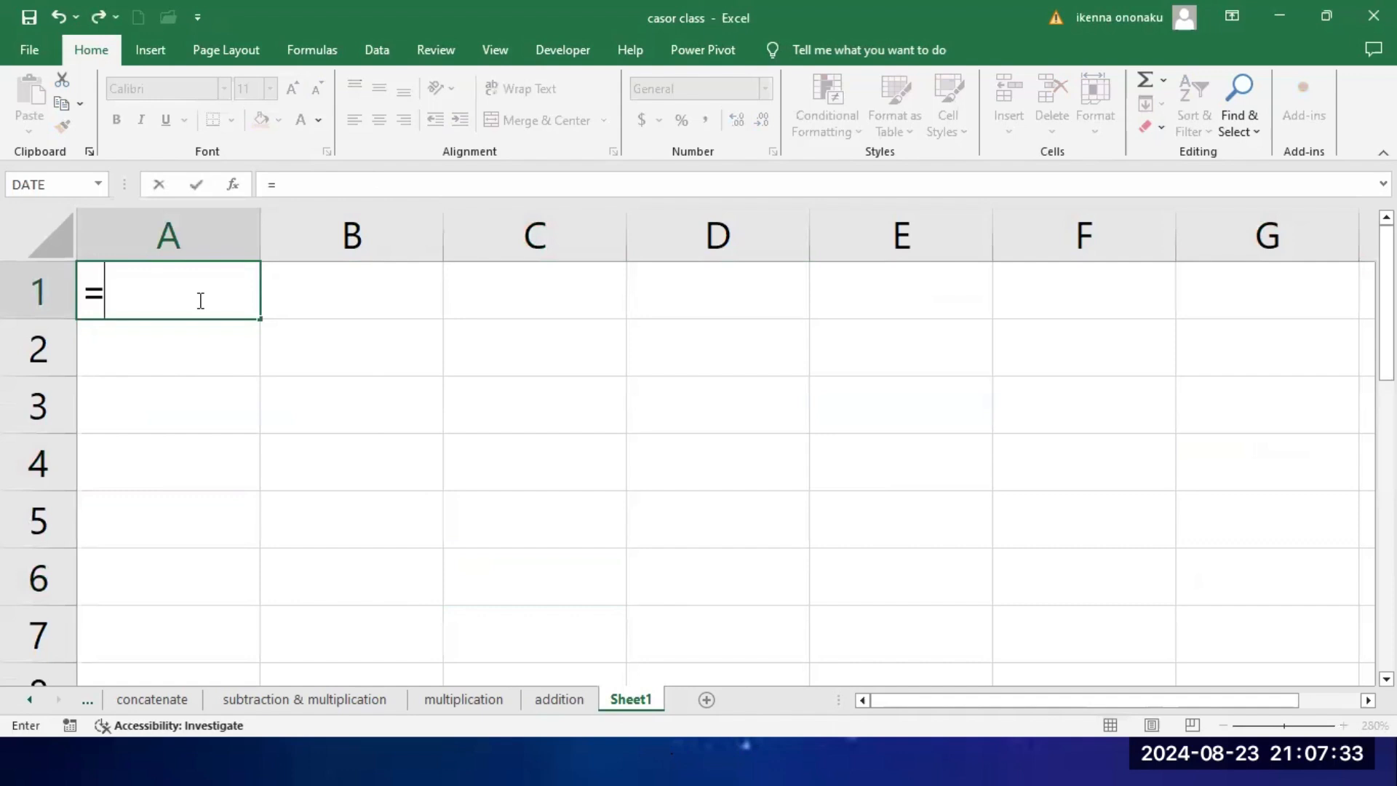
pyautogui.write('5')
pyautogui.write('*')
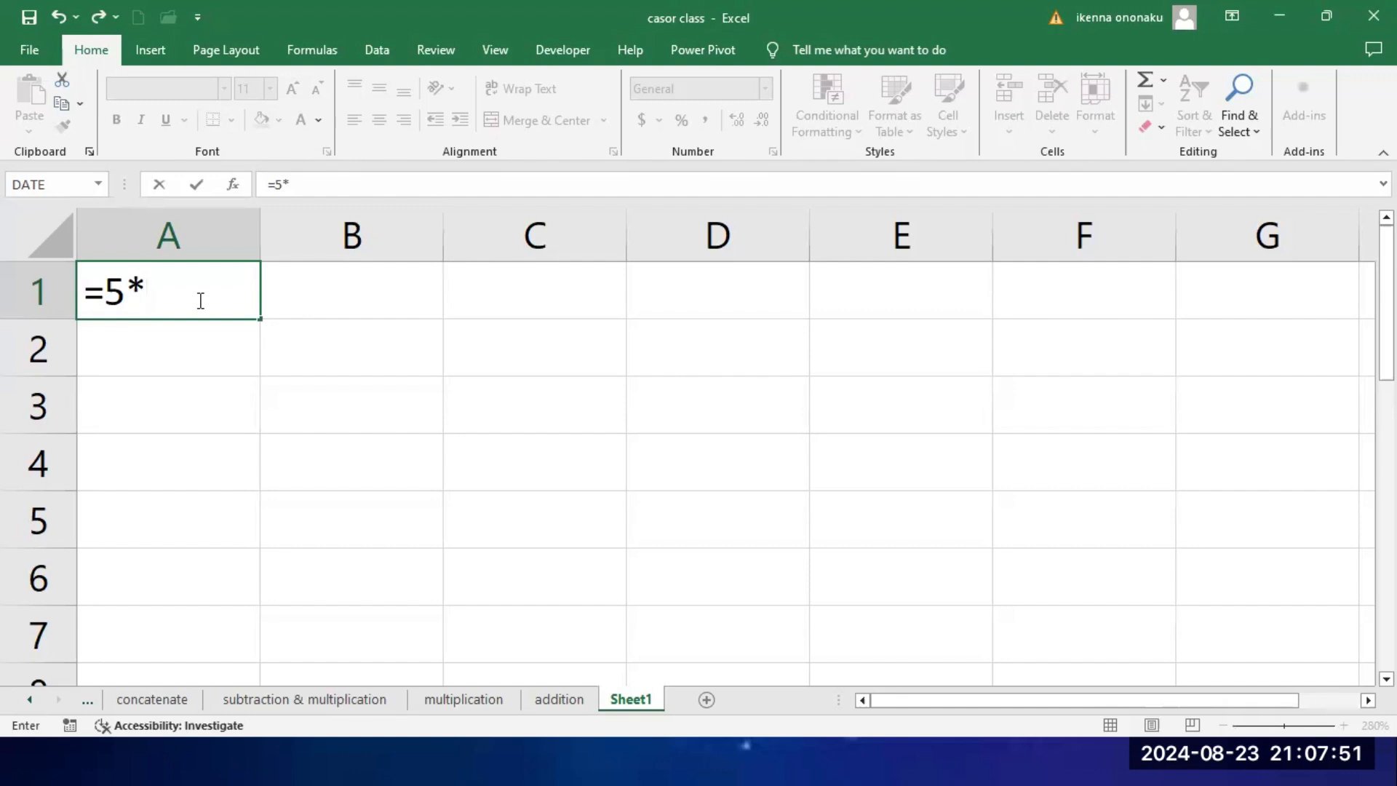
pyautogui.write('^')
pyautogui.press('BackSpace')
pyautogui.write('6')
pyautogui.press('Return')
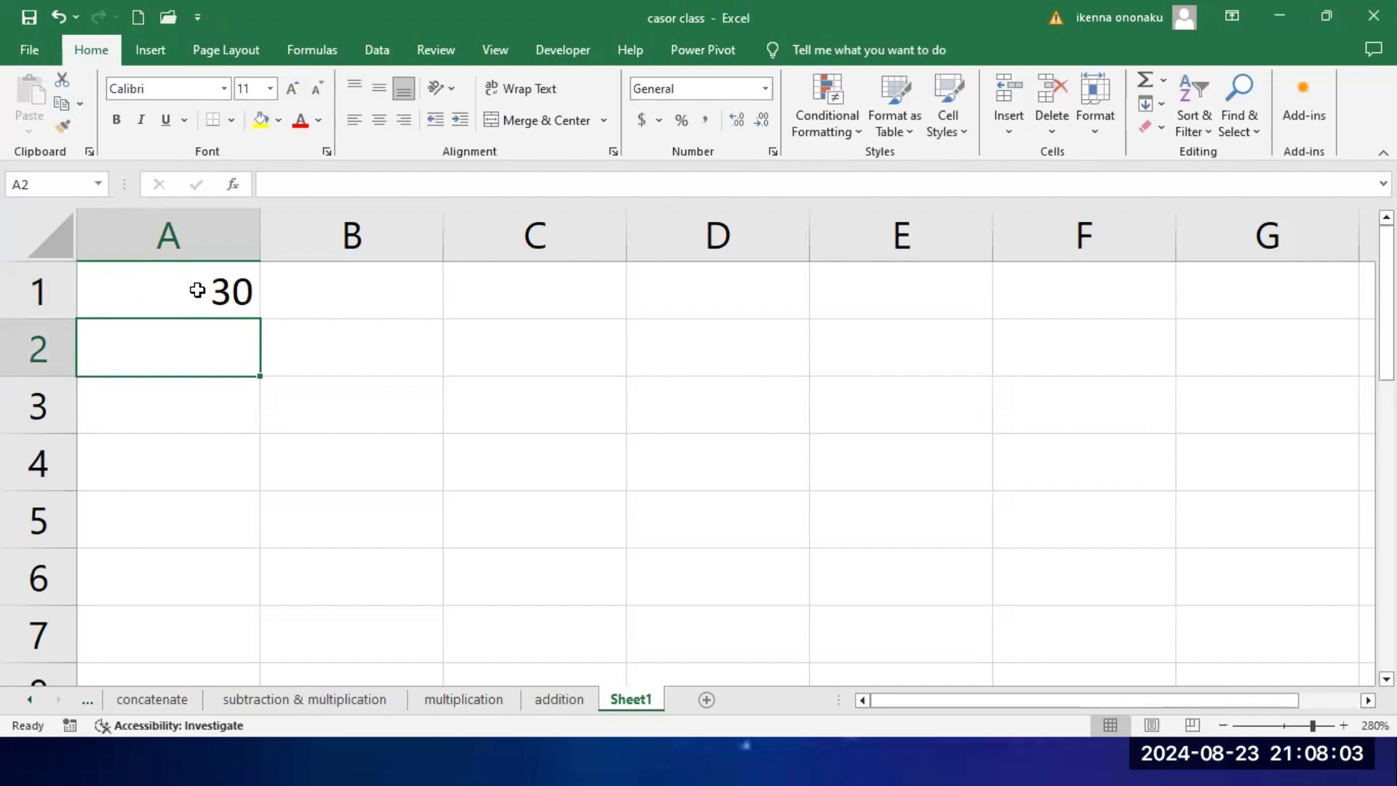
pyautogui.click(197, 290)
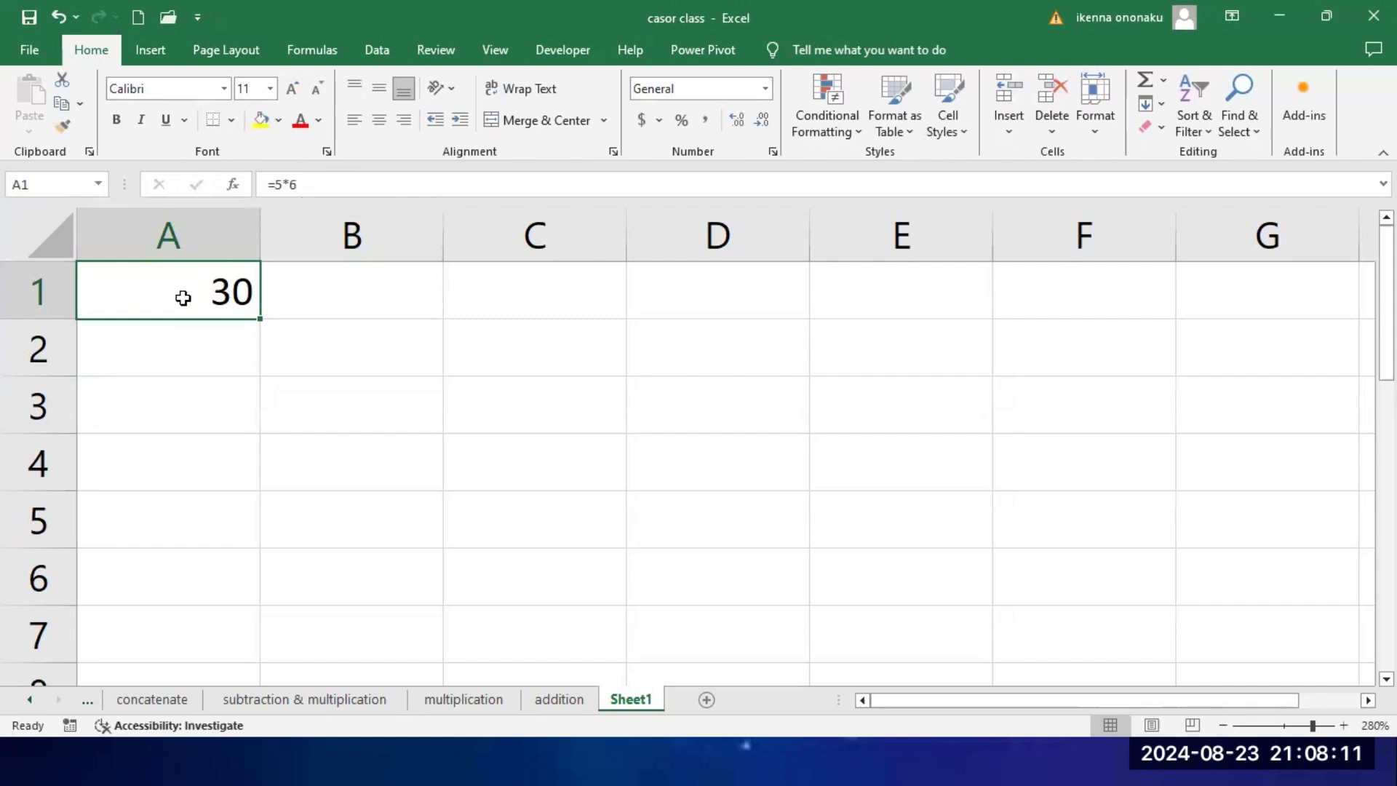
# Step: On the subtraction & multiplication sheet, examine the column headings from Quantity, Purchase Price and Sale Price through Total cost, Total Sale and profit
pyautogui.click(307, 700)
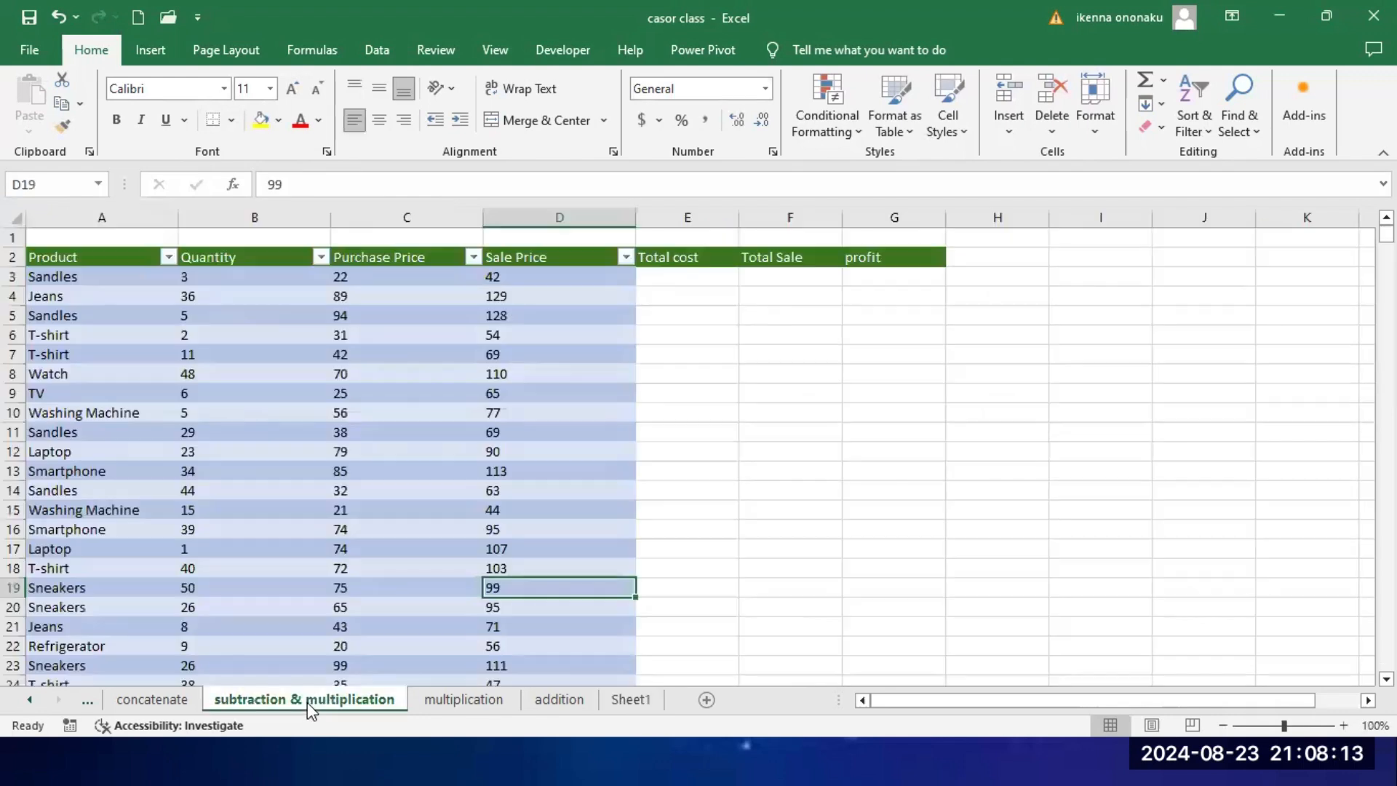
pyautogui.click(509, 389)
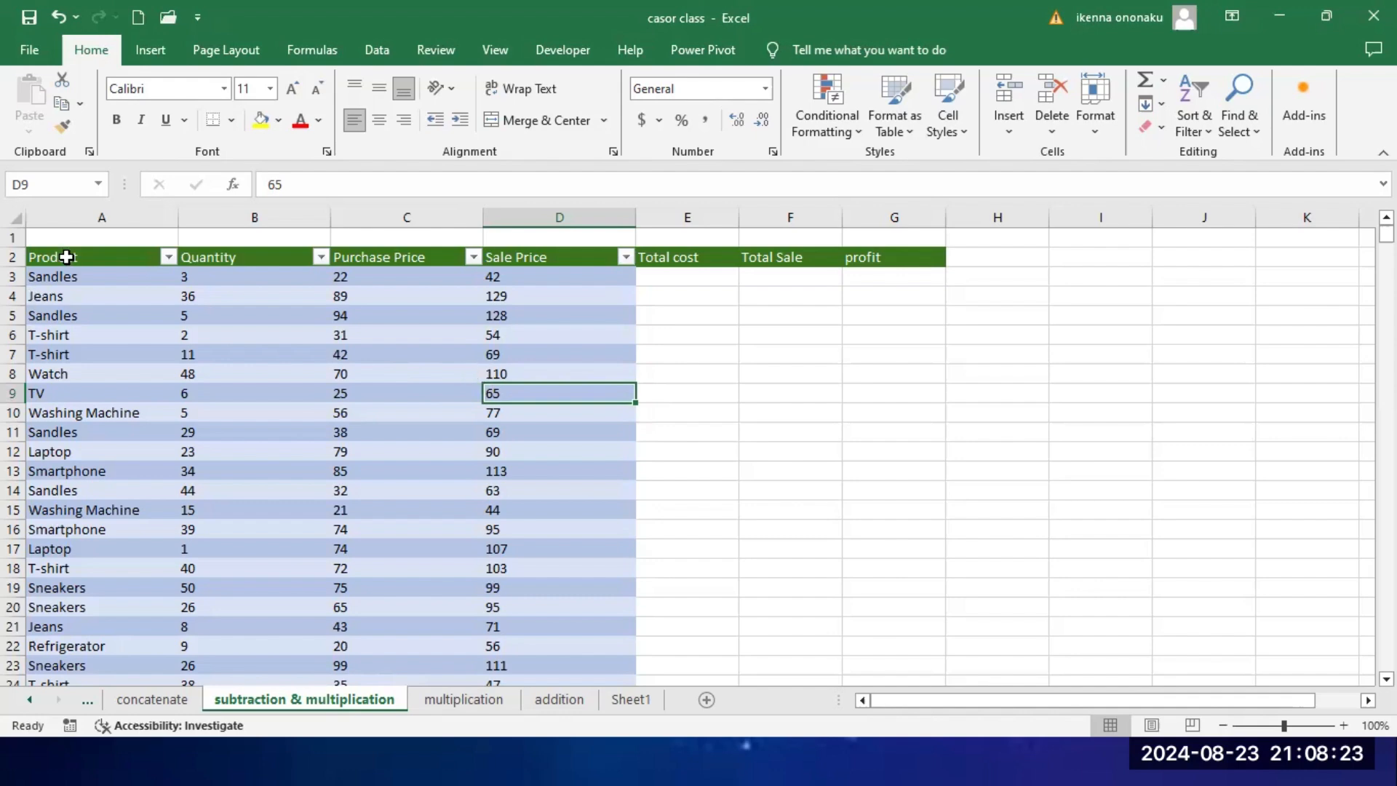
pyautogui.click(248, 262)
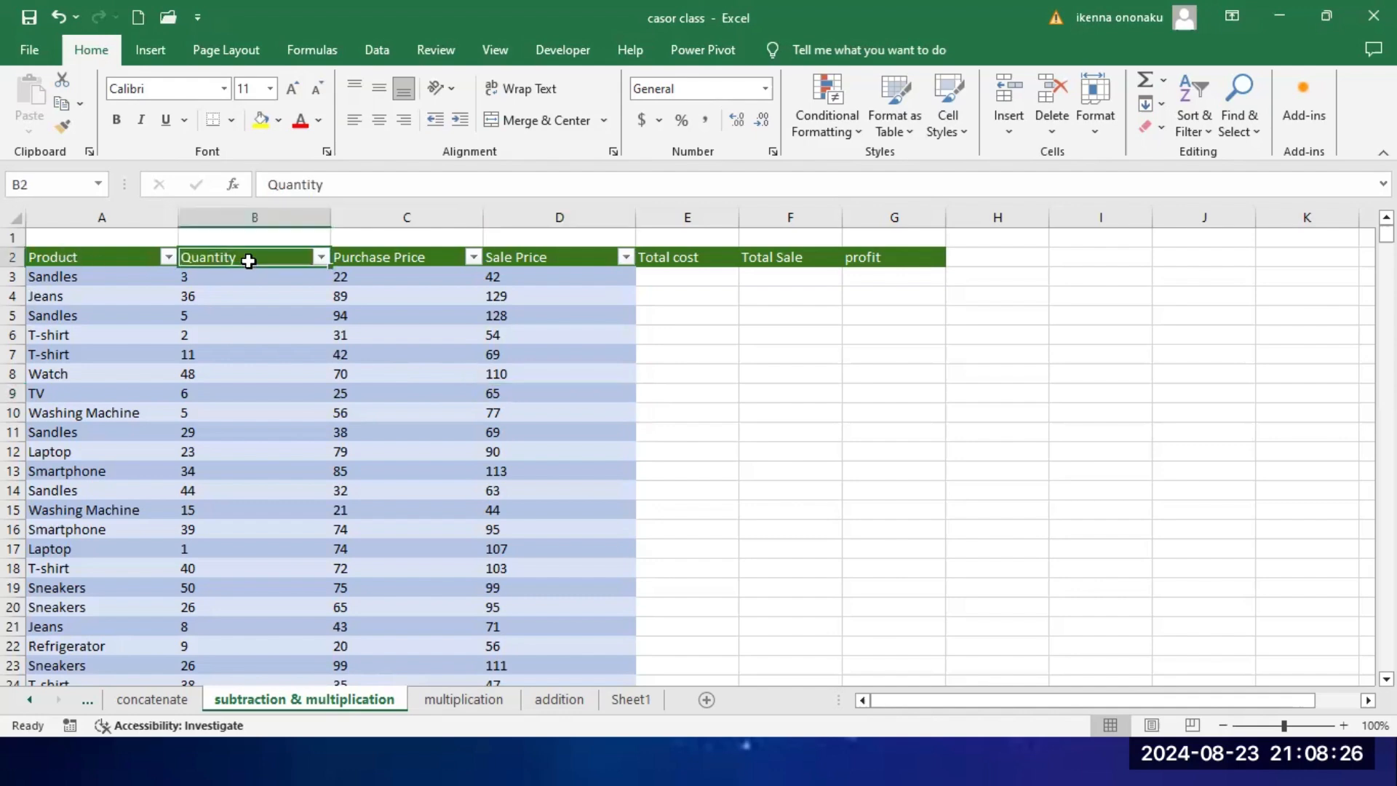
pyautogui.click(408, 265)
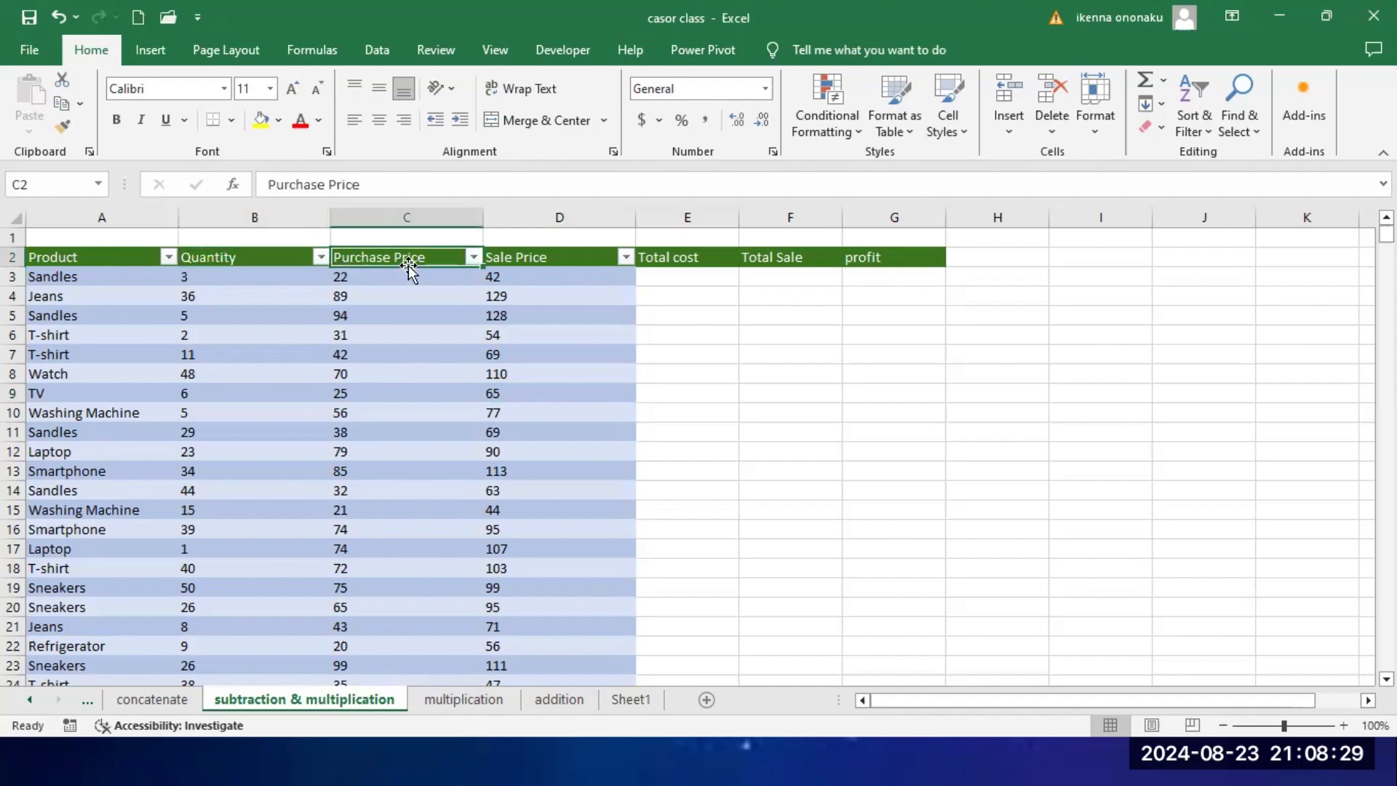
pyautogui.click(546, 262)
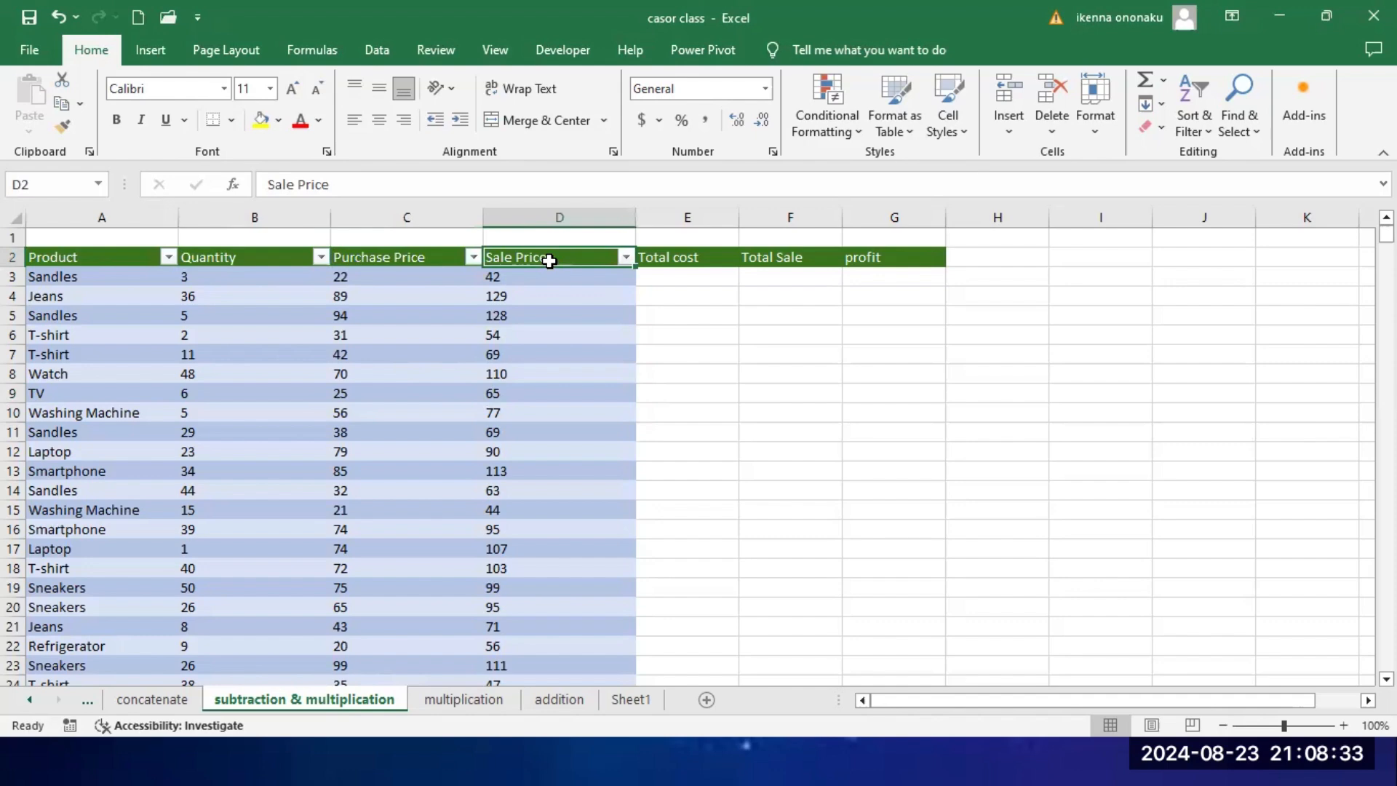
pyautogui.click(407, 273)
pyautogui.click(531, 260)
pyautogui.click(680, 259)
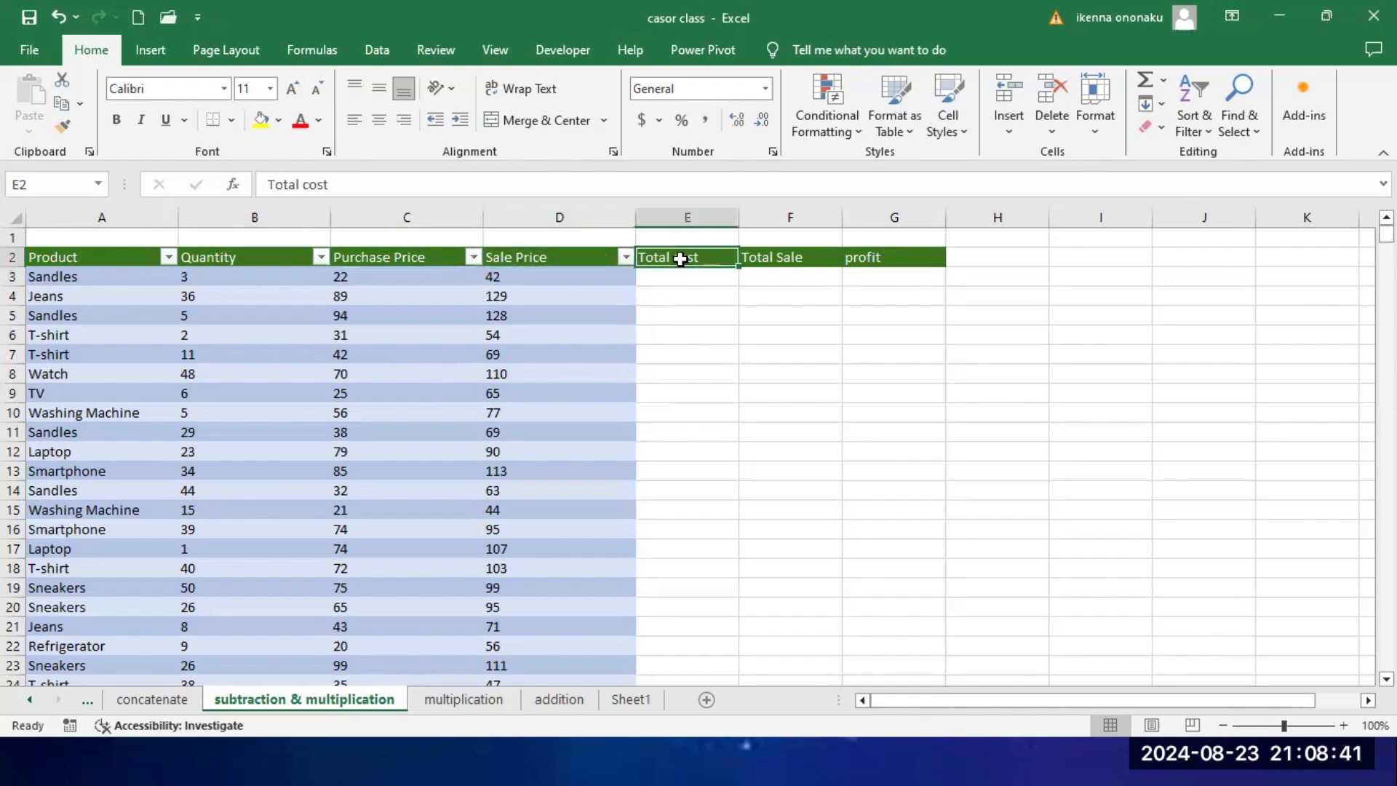
pyautogui.click(787, 259)
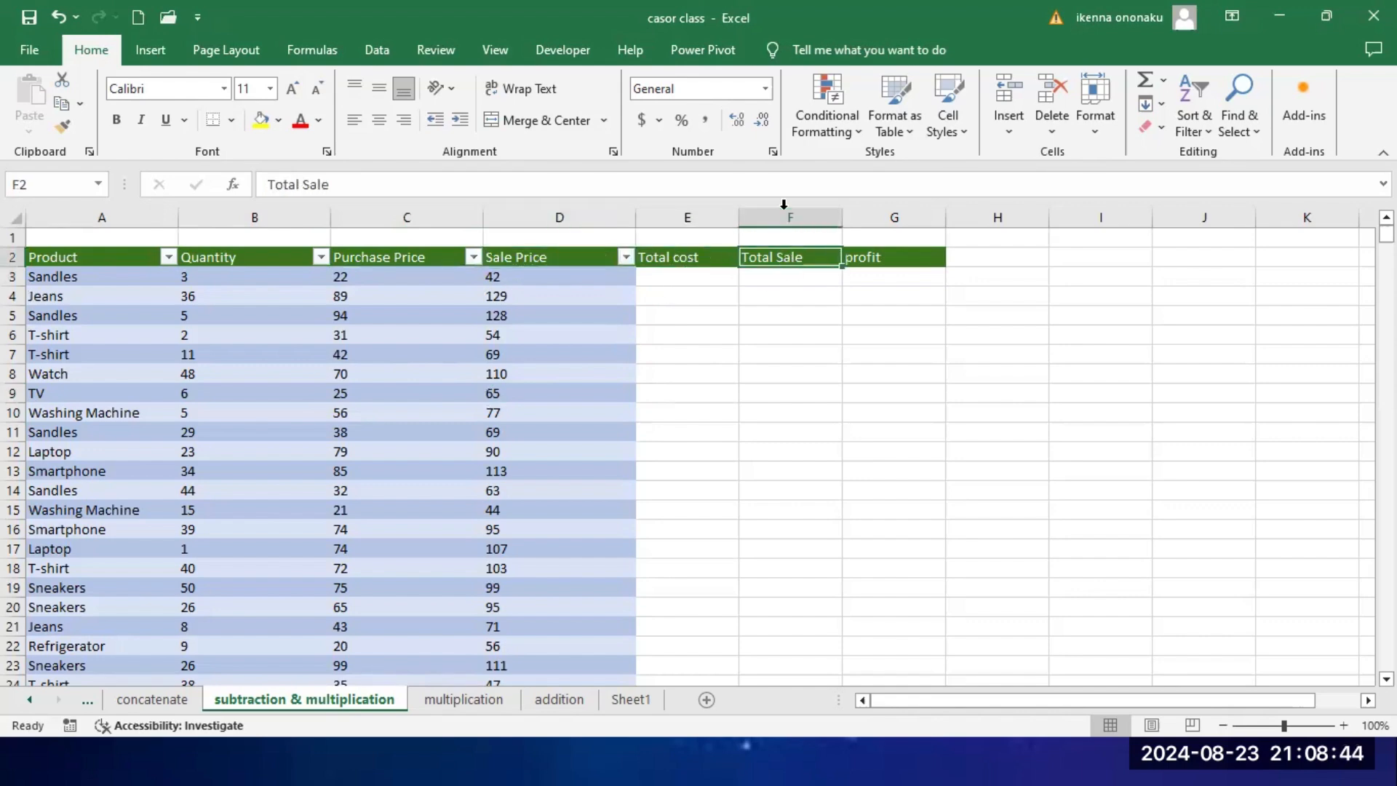
pyautogui.click(873, 259)
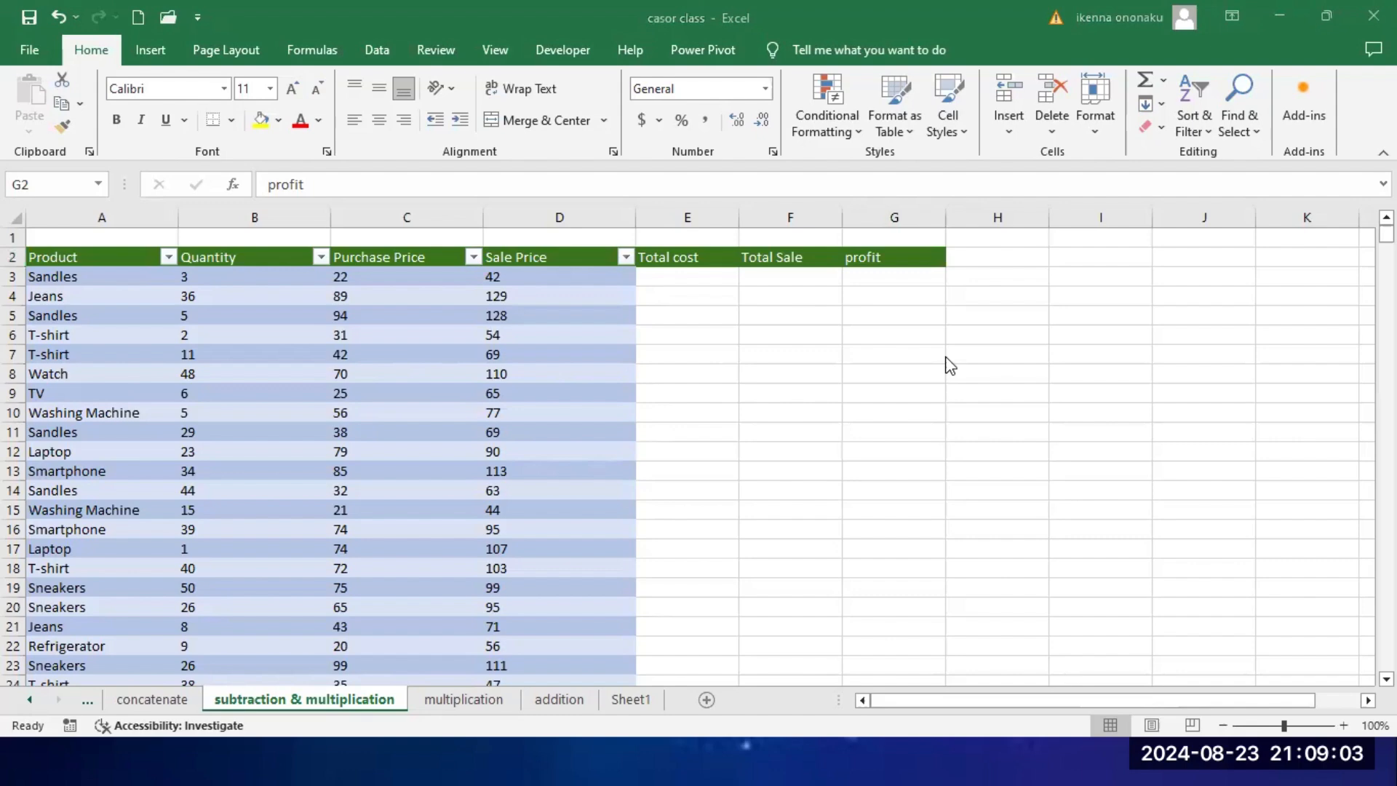
# Step: Enlarge the product table to 150% zoom with the Product column in view, and examine the first product's purchase price in C3
pyautogui.scroll(2, 545, 419)
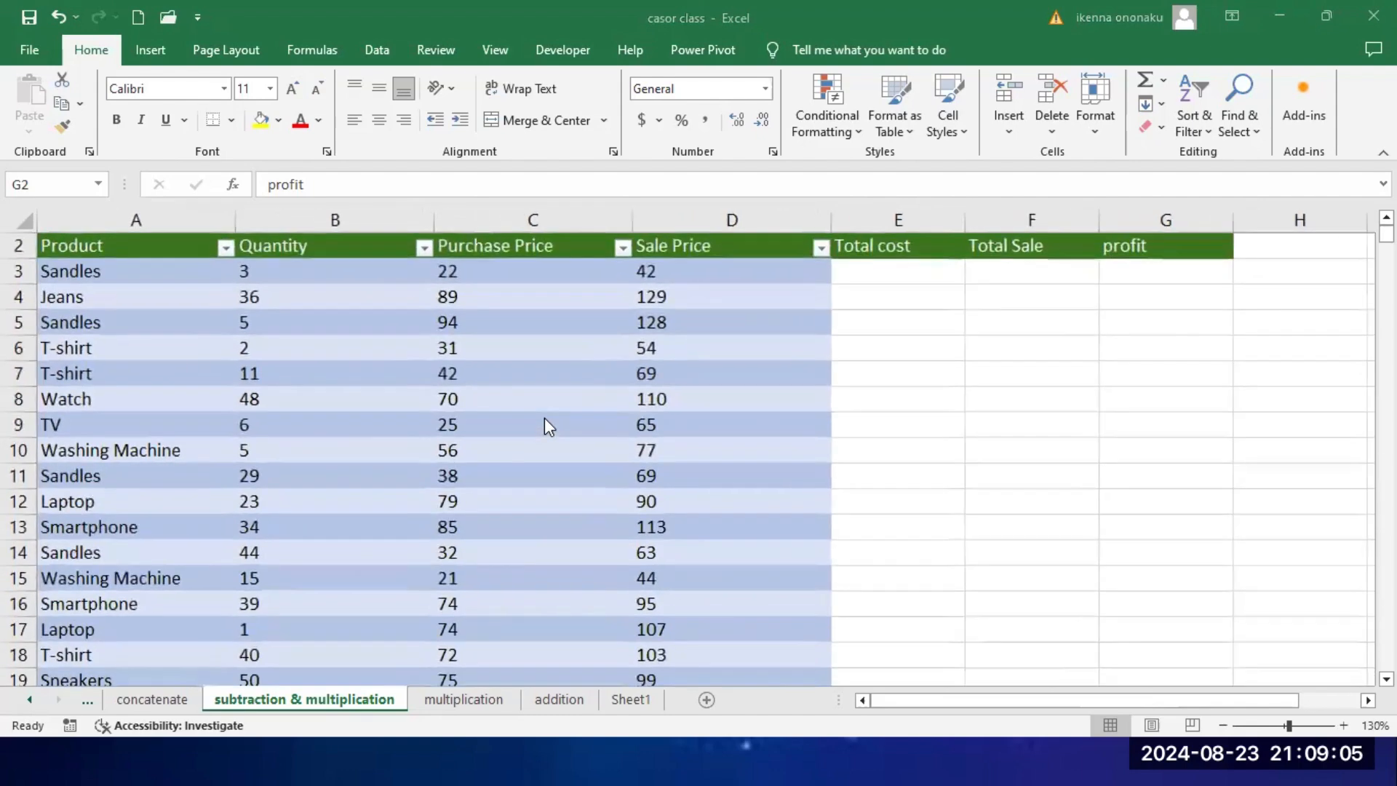
pyautogui.scroll(3, 548, 426)
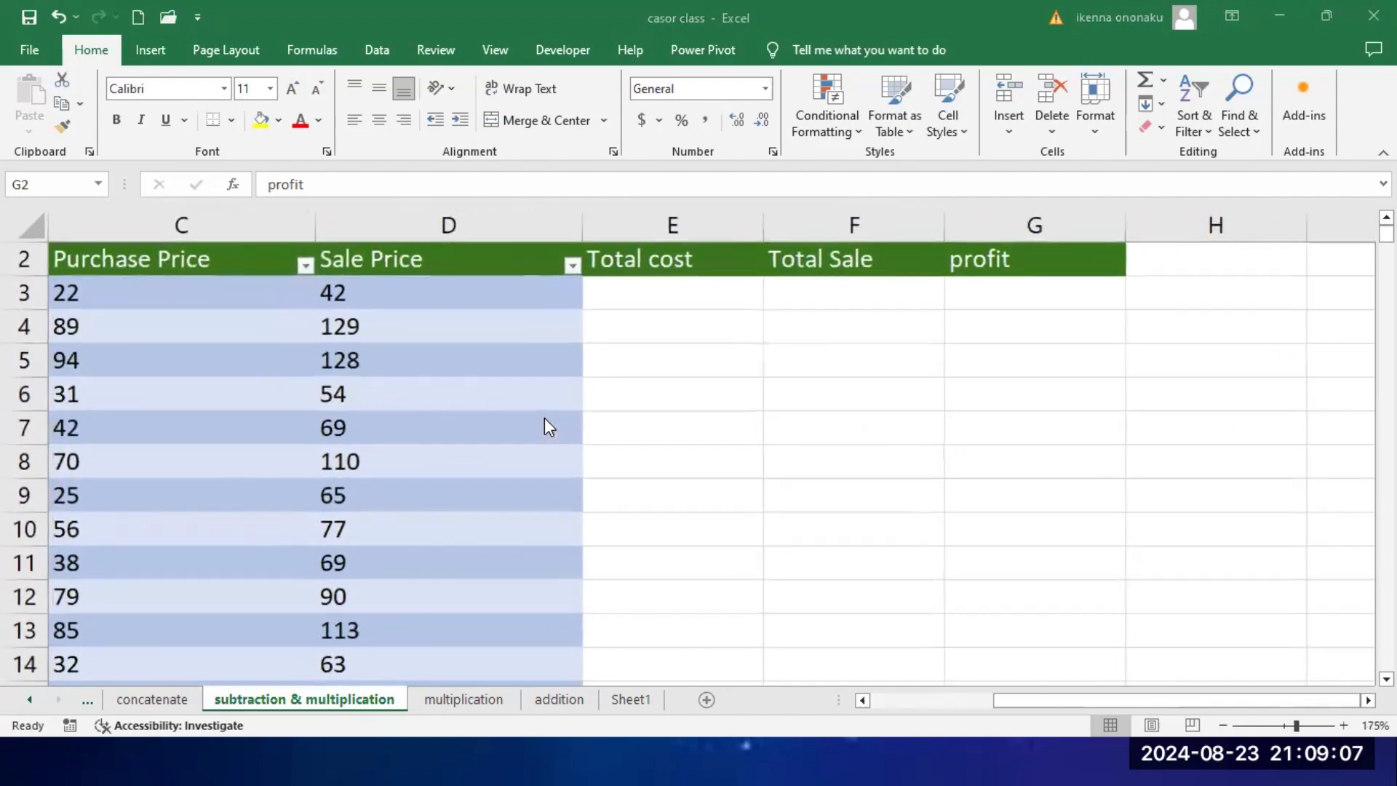
pyautogui.scroll(-1, 545, 420)
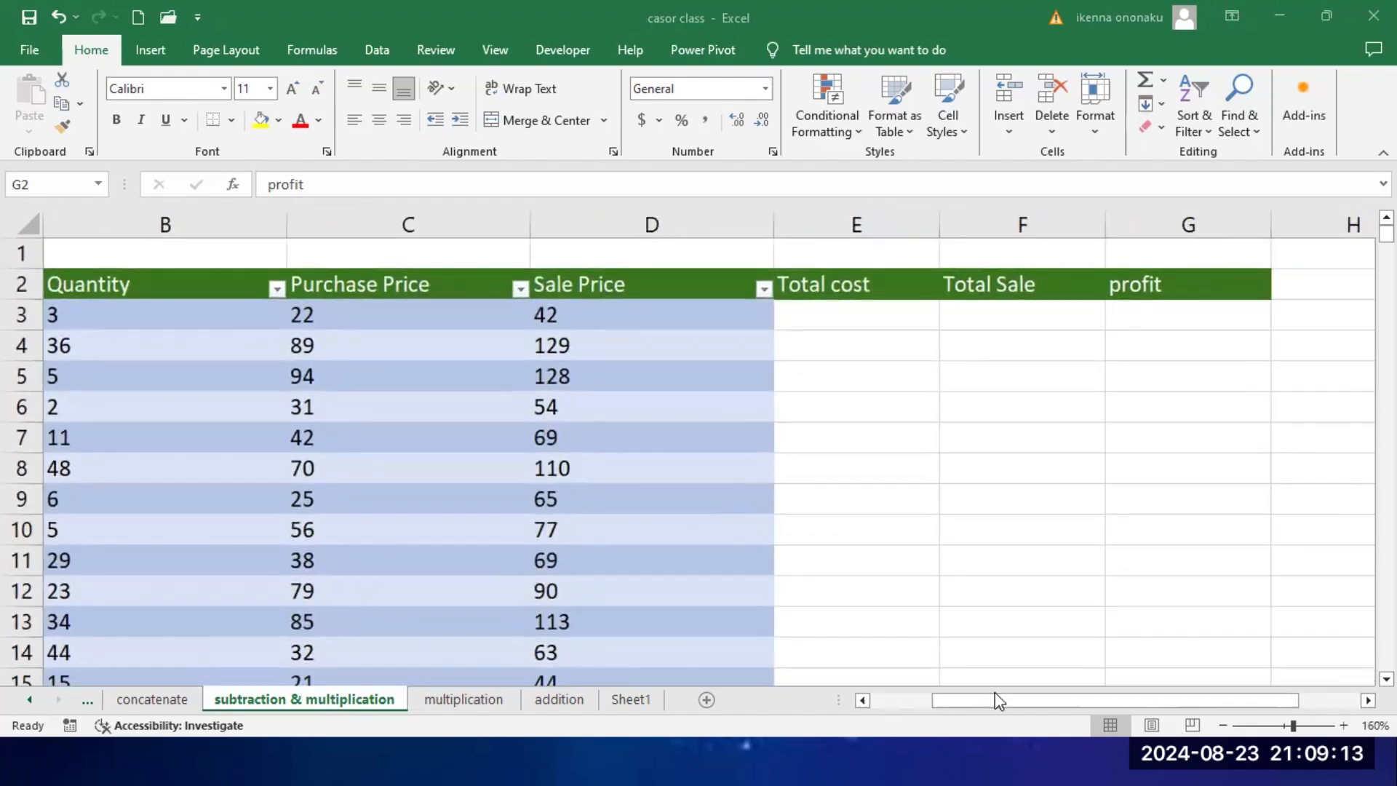
pyautogui.click(907, 725)
pyautogui.moveTo(959, 700); pyautogui.dragTo(892, 715)
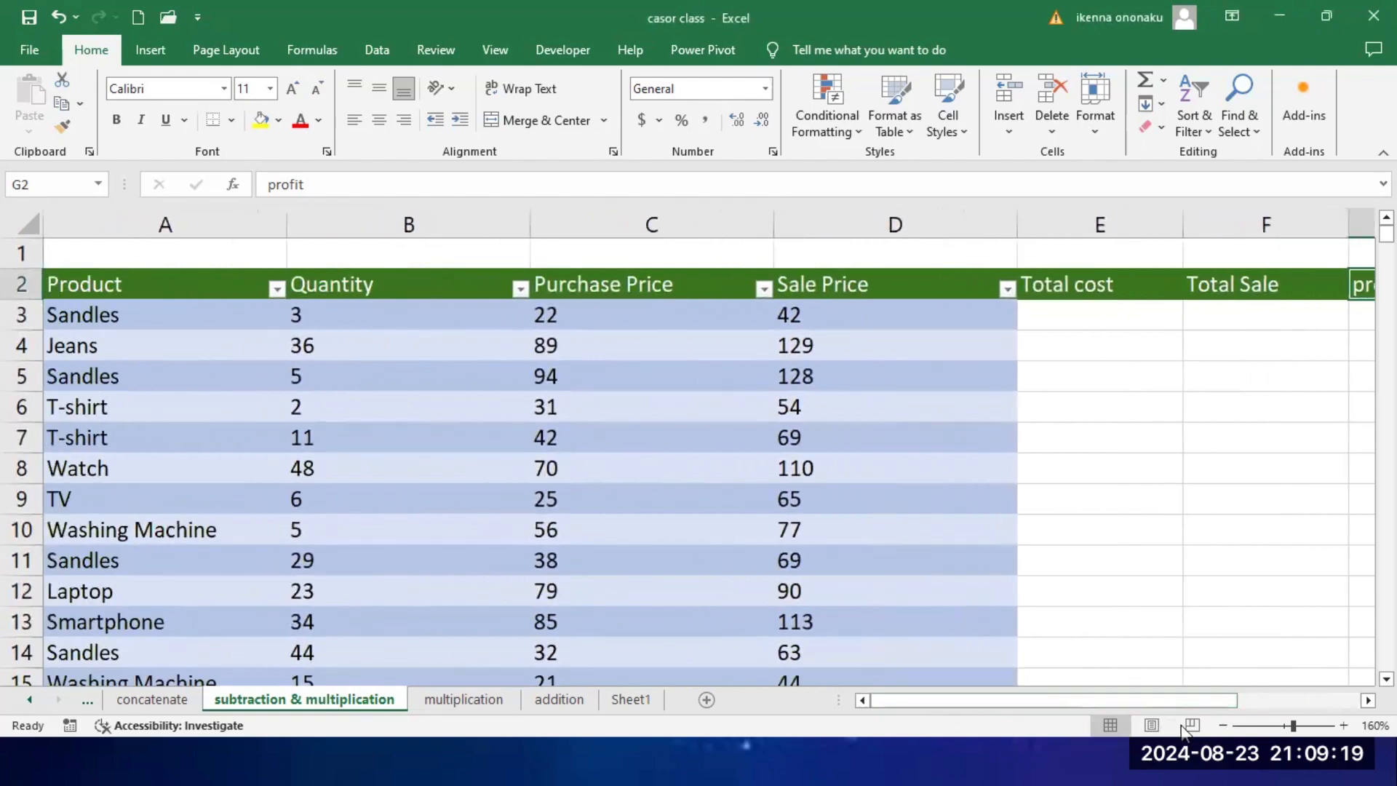
pyautogui.click(1222, 725)
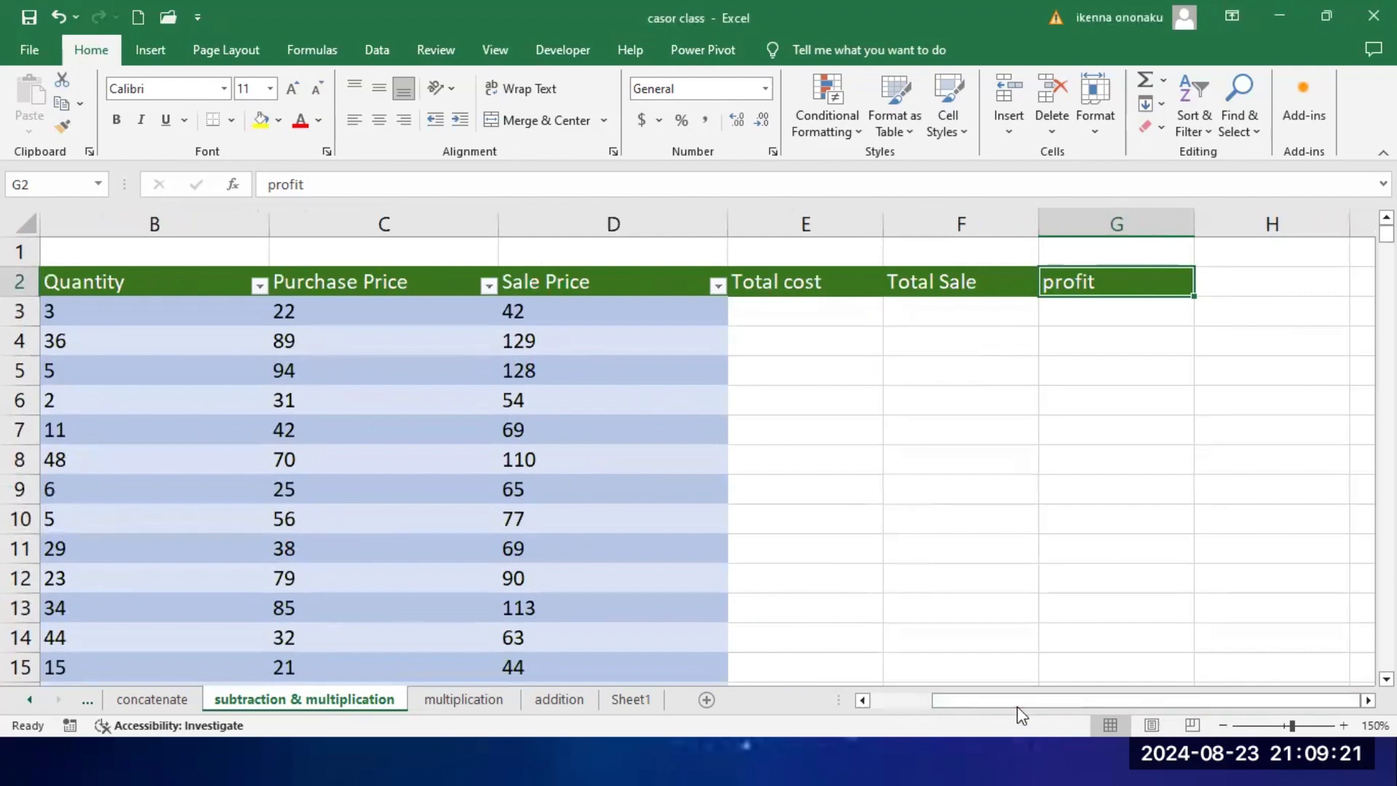
pyautogui.moveTo(1022, 715); pyautogui.dragTo(891, 716)
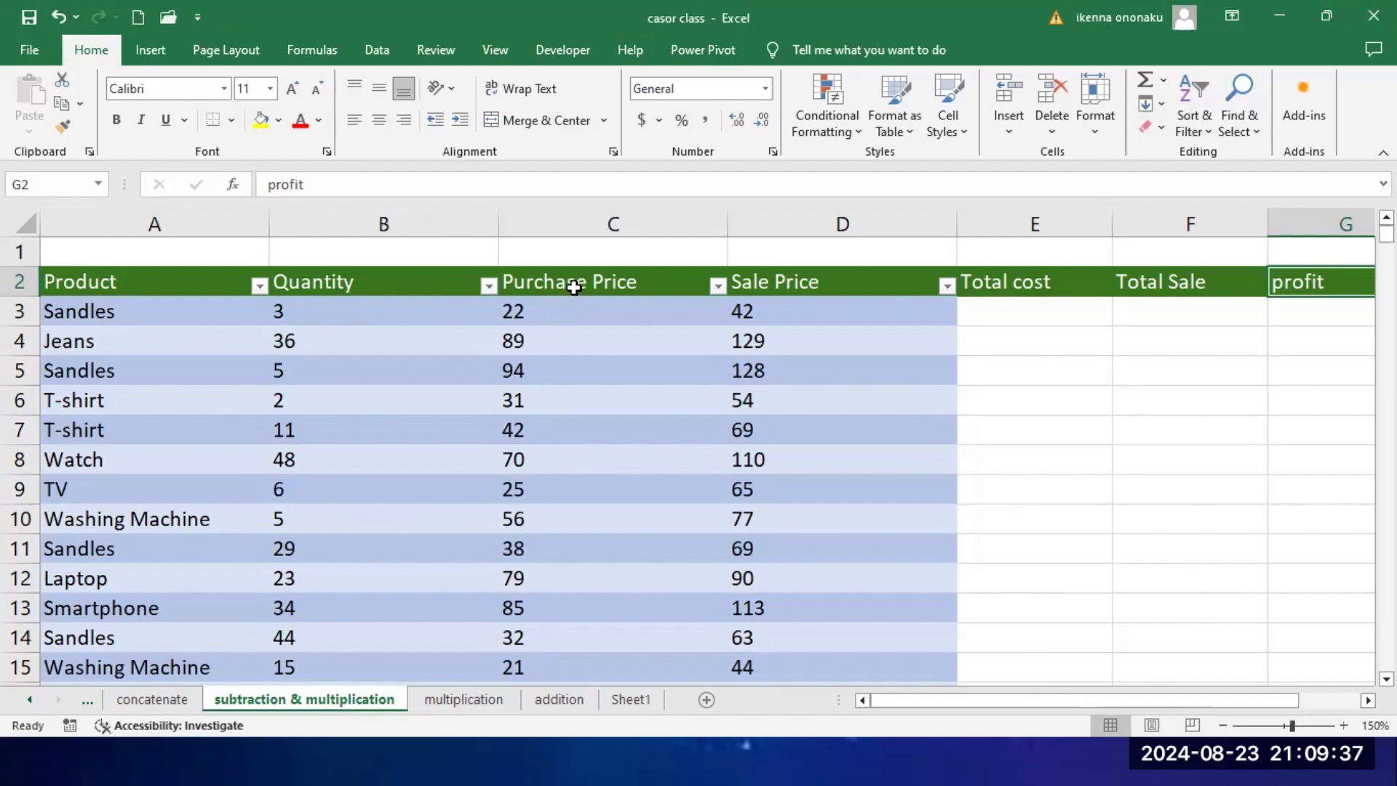
pyautogui.click(551, 316)
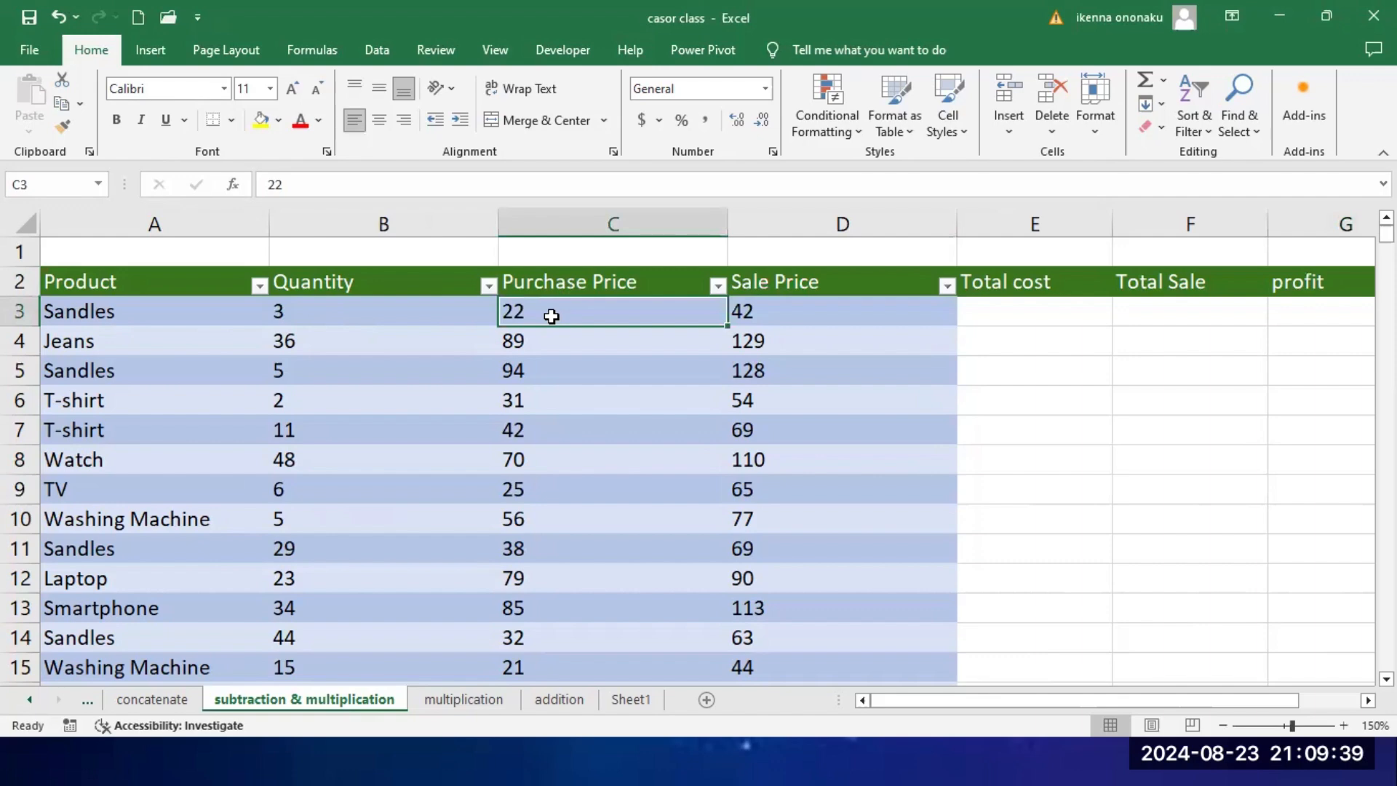
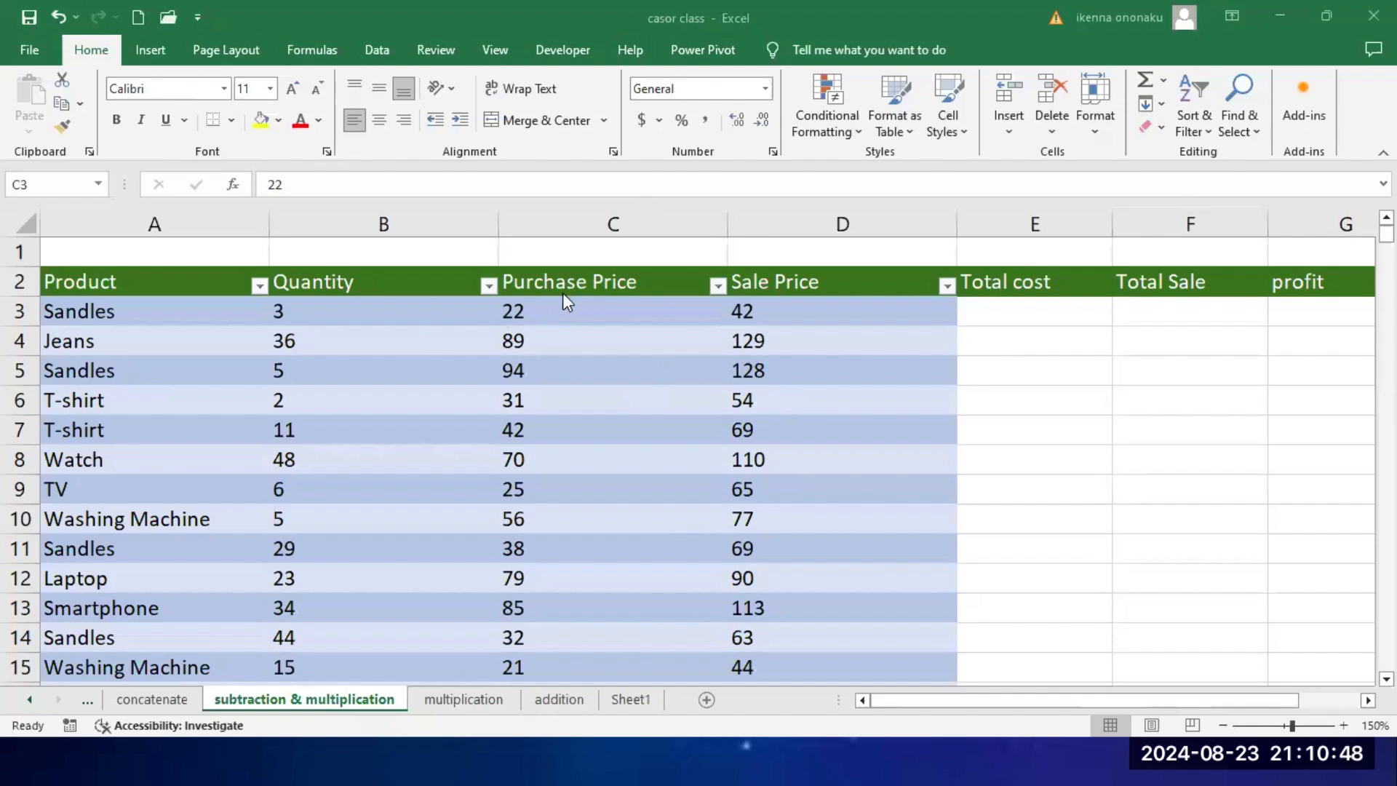
# Step: Examine the Purchase Price, Total cost, Total Sale and profit columns, the heading row and the first product row
pyautogui.click(539, 312)
pyautogui.click(588, 214)
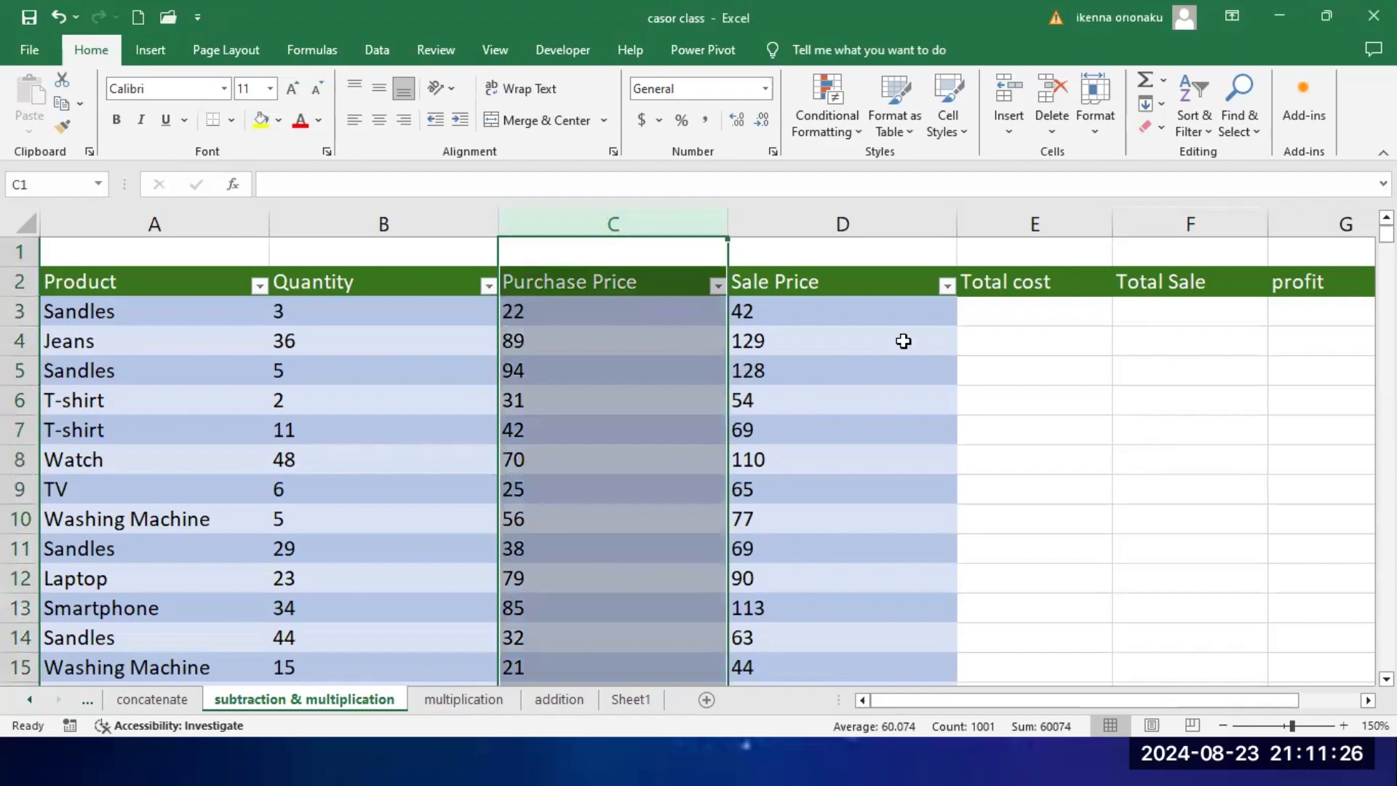
pyautogui.click(1086, 219)
pyautogui.click(1161, 218)
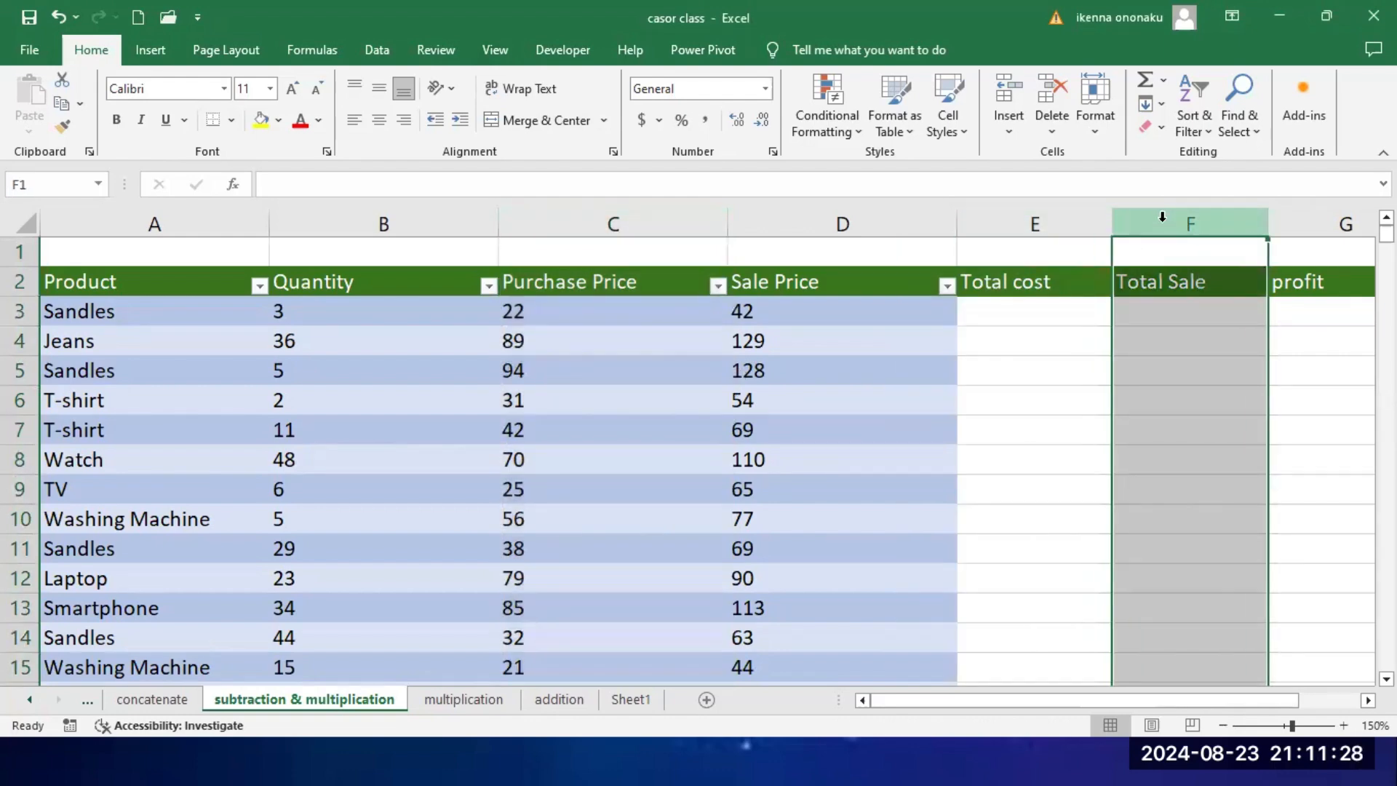
pyautogui.click(1302, 223)
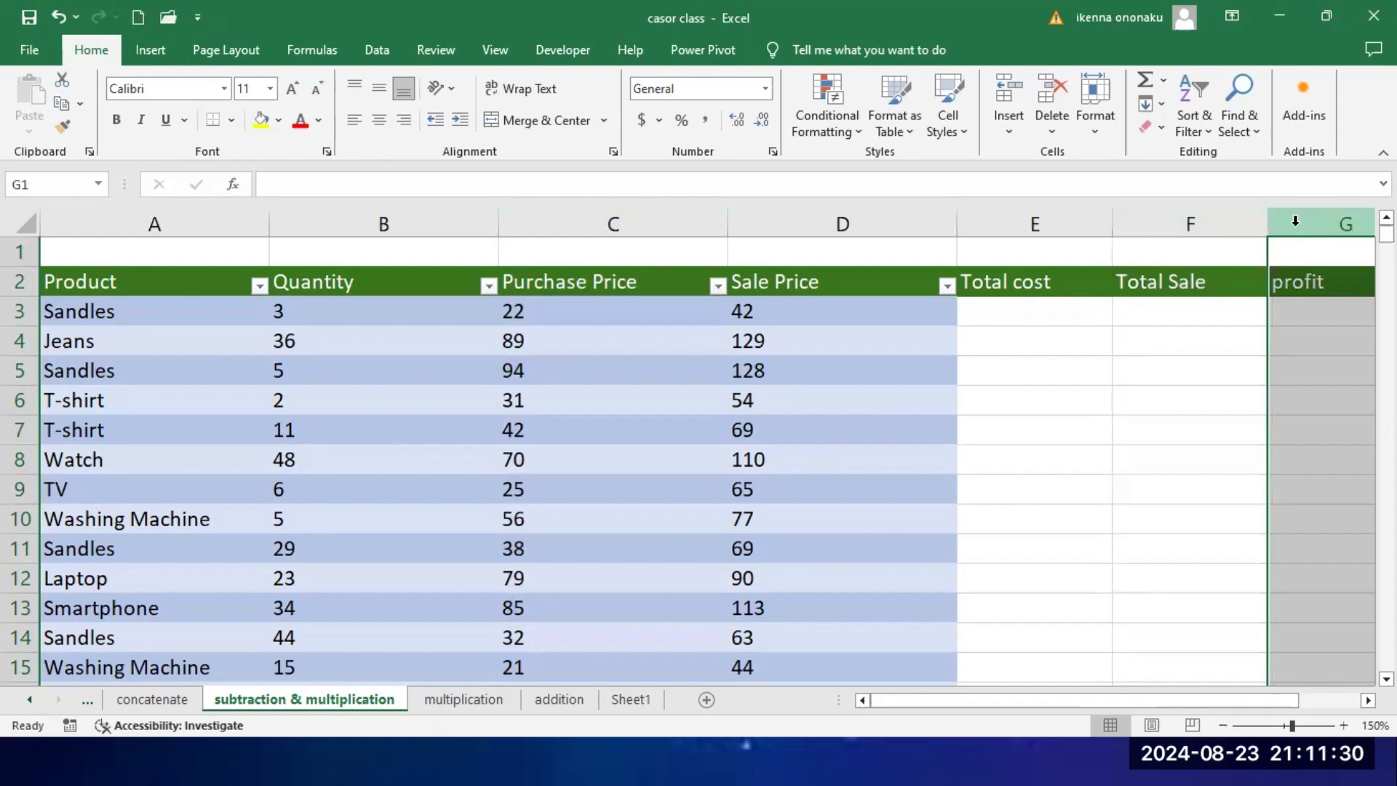
pyautogui.click(16, 281)
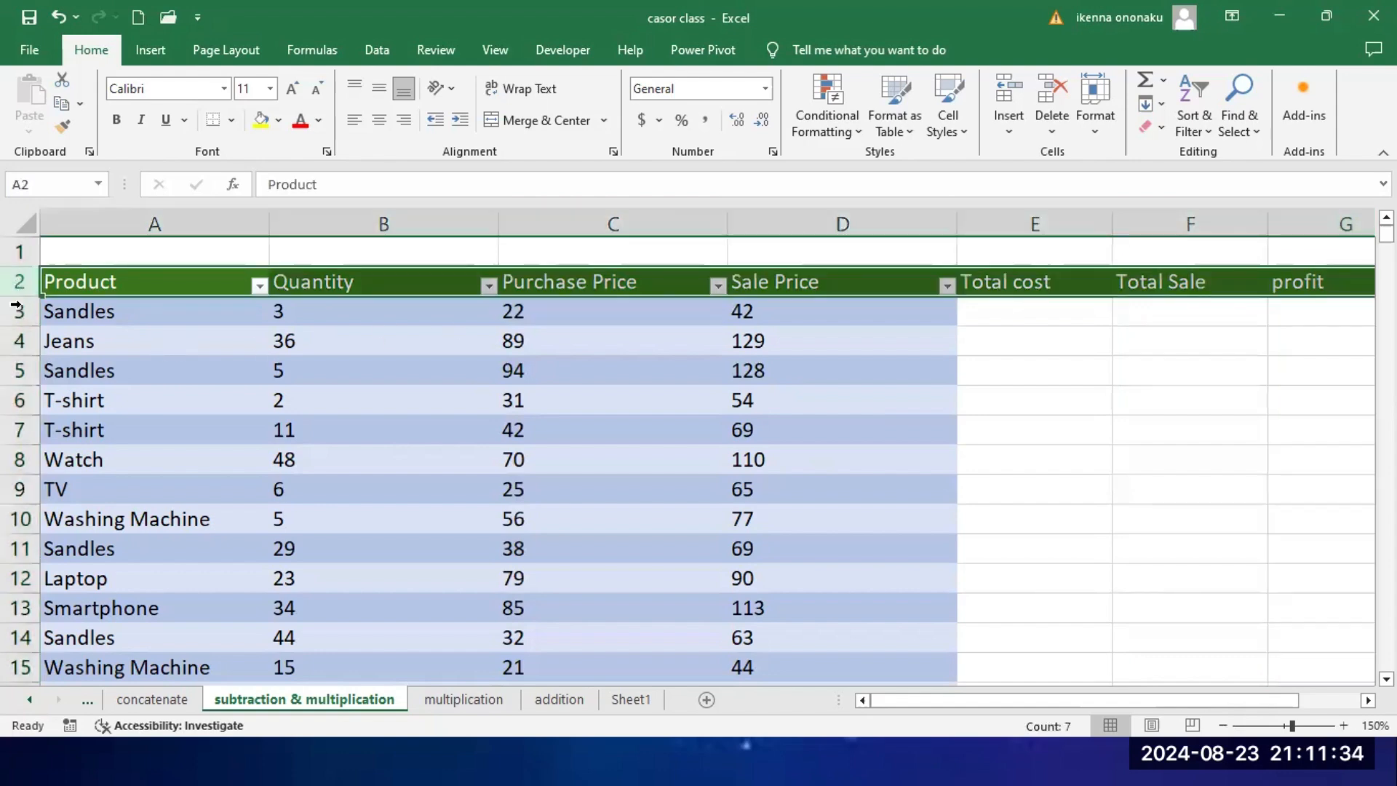
pyautogui.click(16, 311)
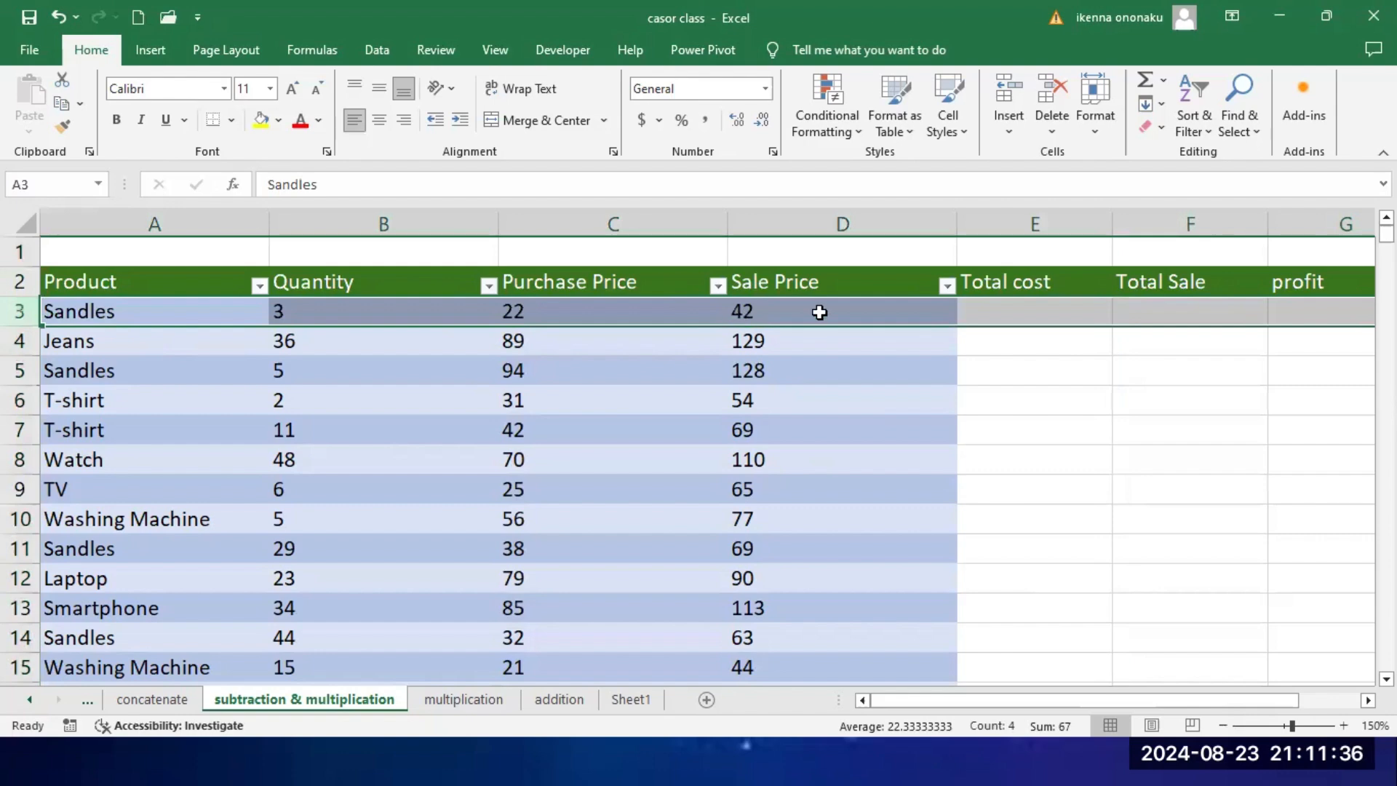
pyautogui.click(1025, 363)
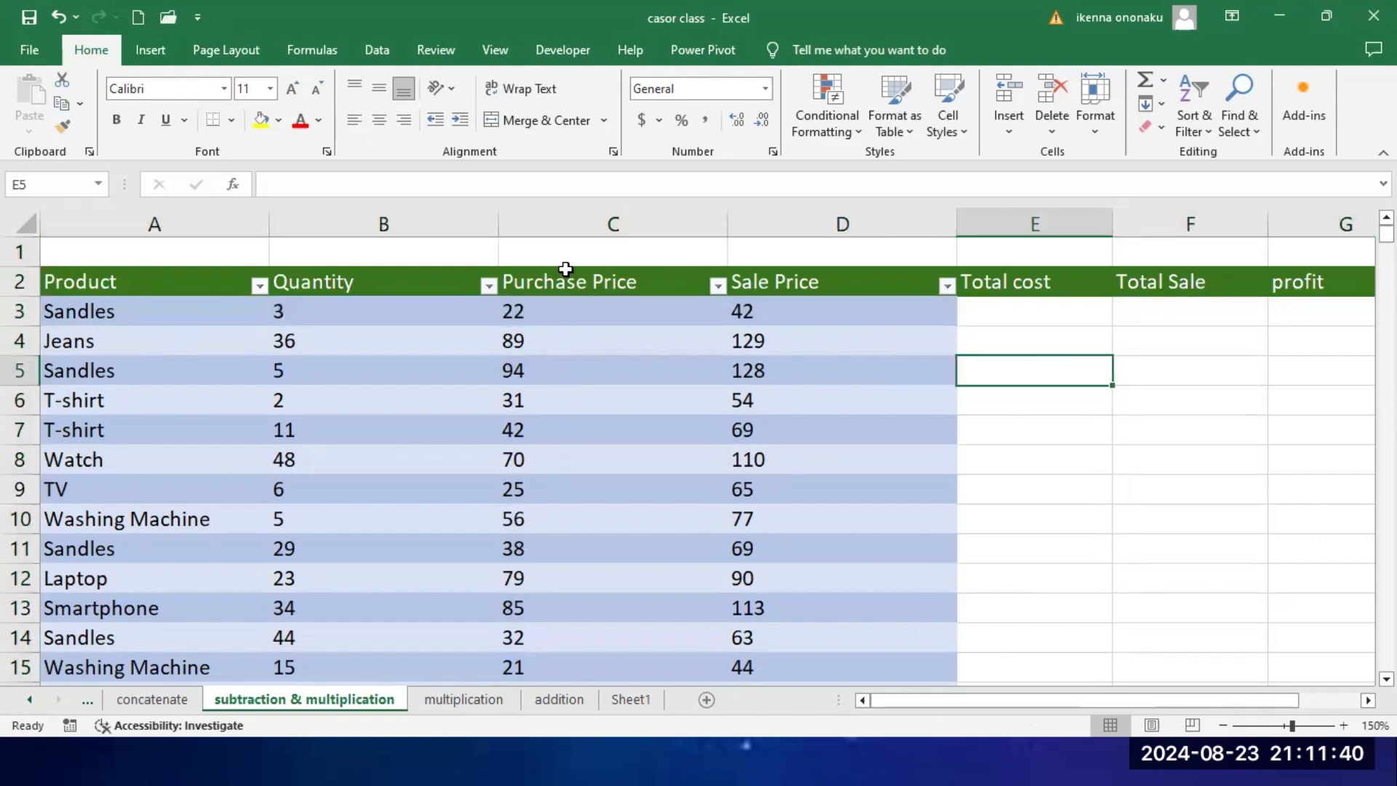
# Step: Choose the Currency number category in the cell formatting for the whole Purchase Price column C
pyautogui.click(581, 211)
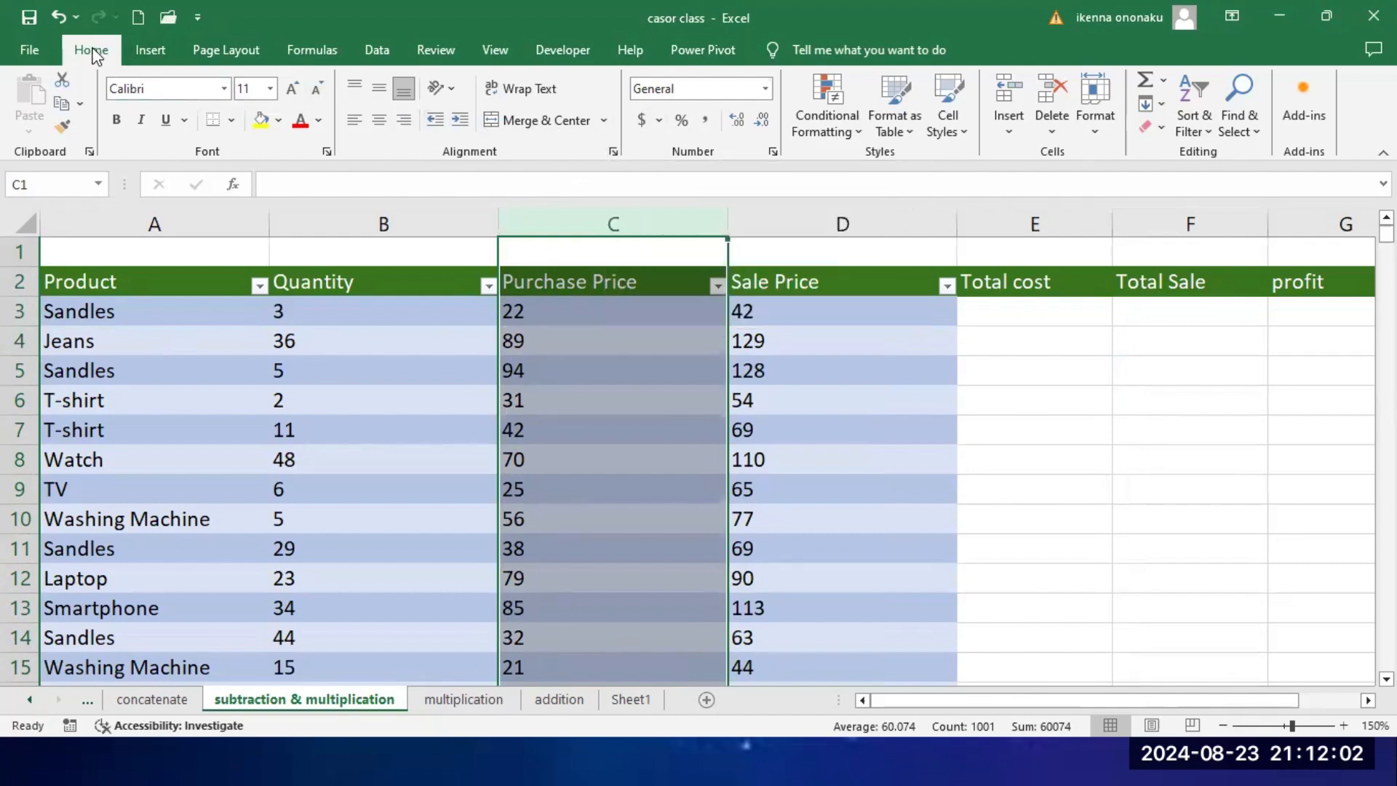
pyautogui.click(611, 153)
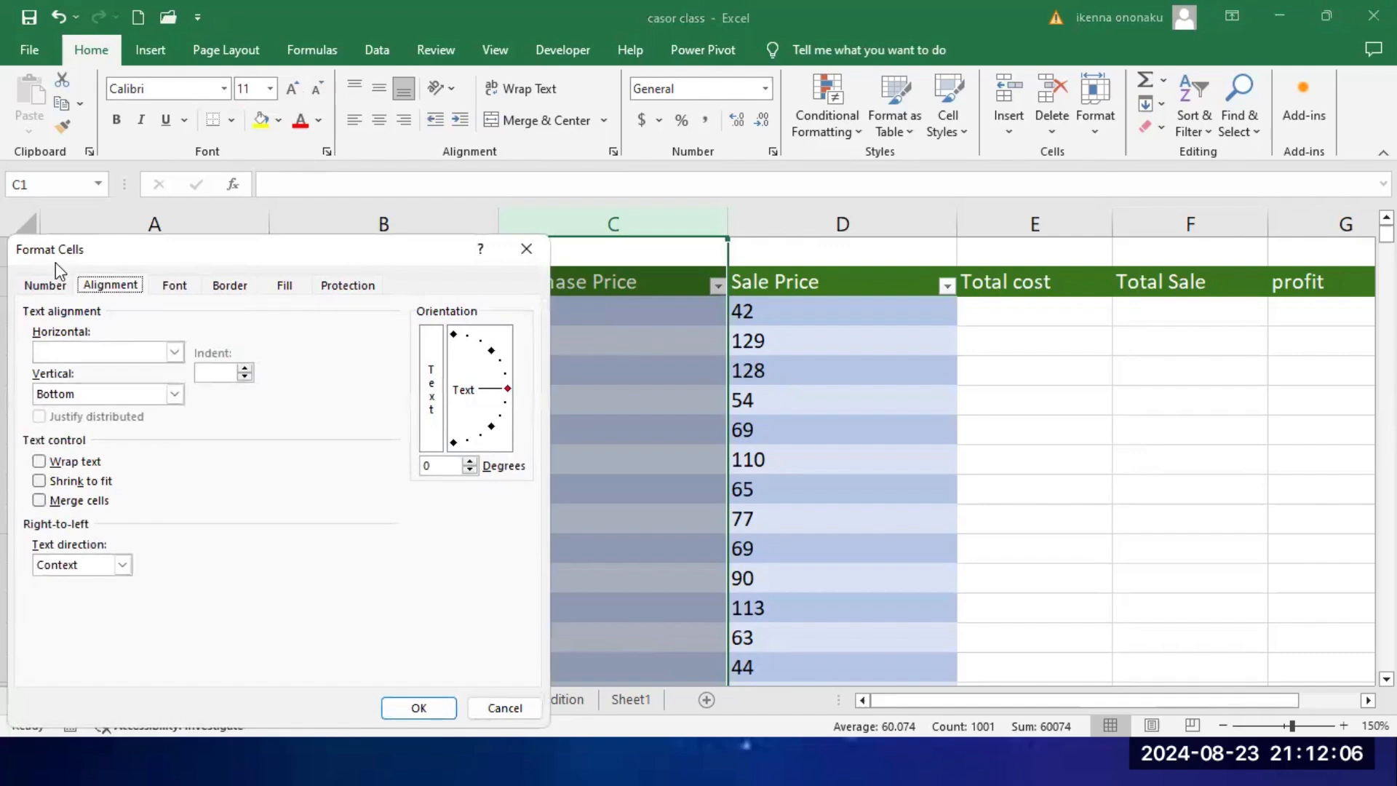
pyautogui.click(44, 286)
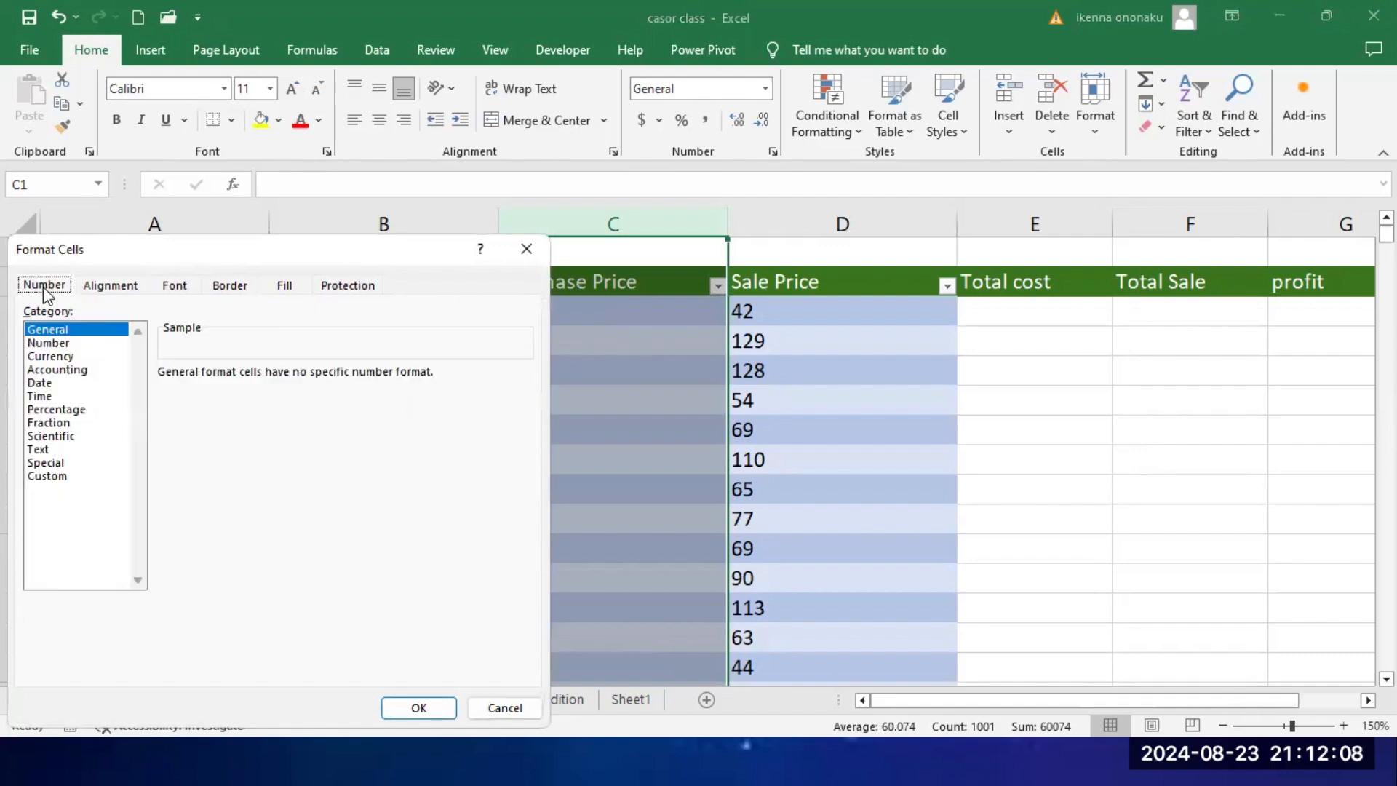
pyautogui.click(54, 357)
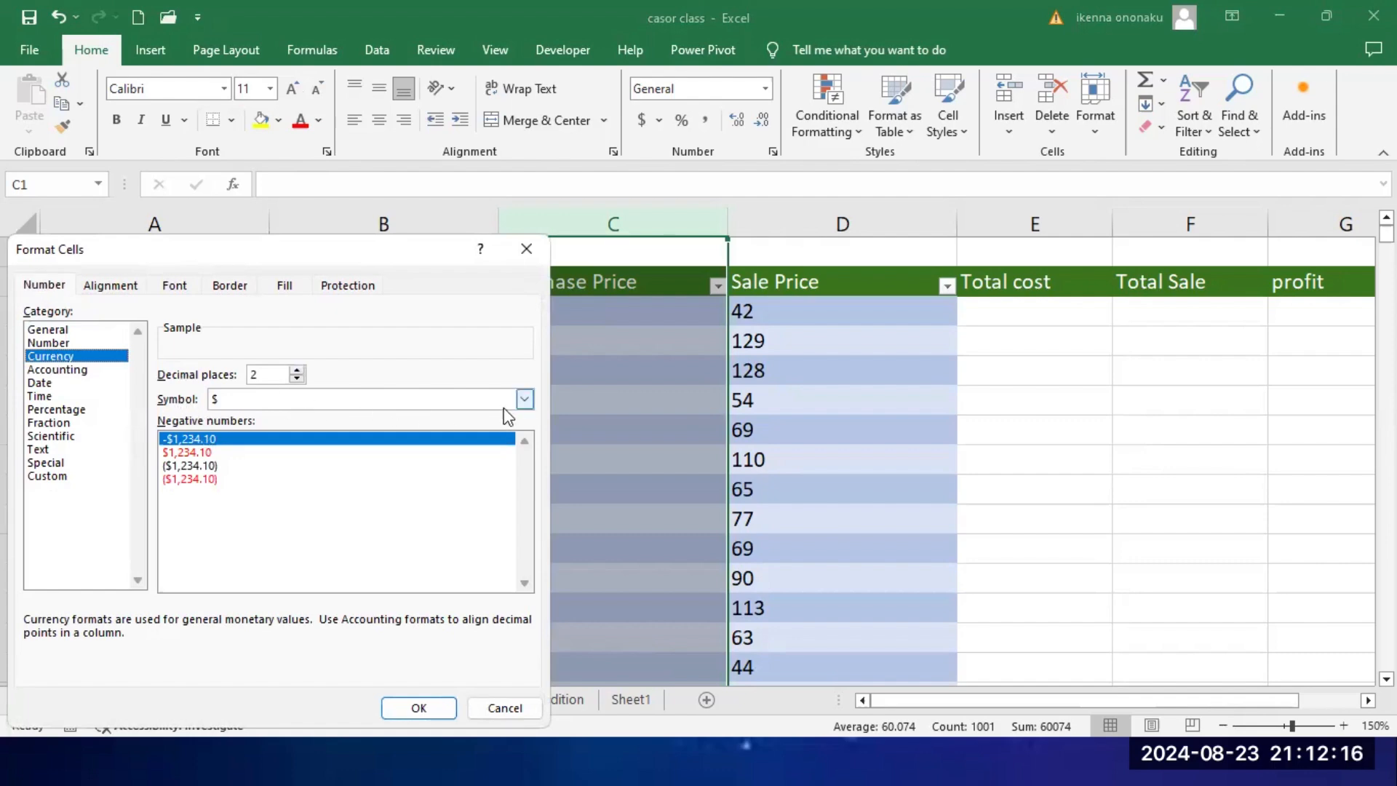
# Step: Look through the available currency symbols and select the plain $ symbol for the Purchase Price format
pyautogui.click(523, 399)
pyautogui.scroll(-8, 335, 574)
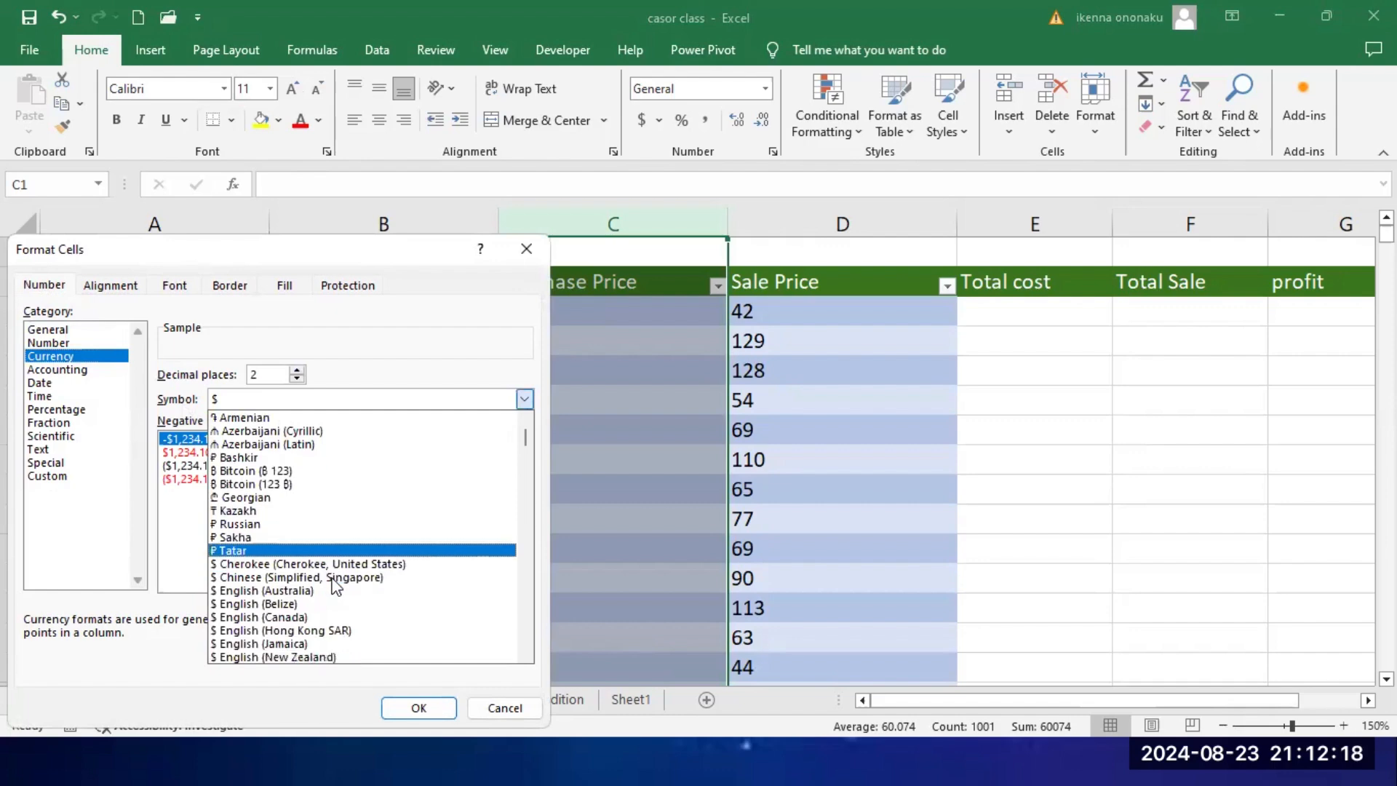
pyautogui.scroll(-6, 335, 586)
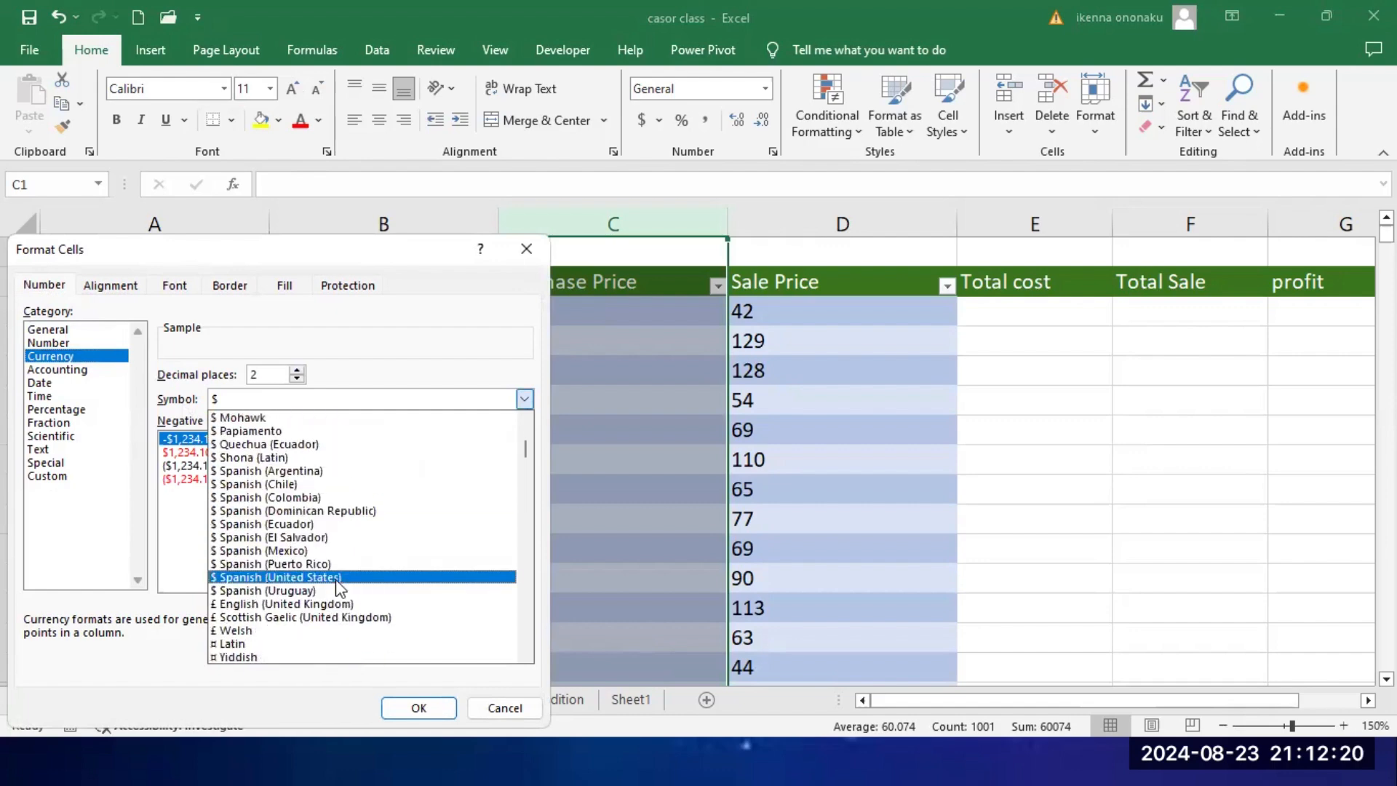
pyautogui.scroll(-3, 334, 579)
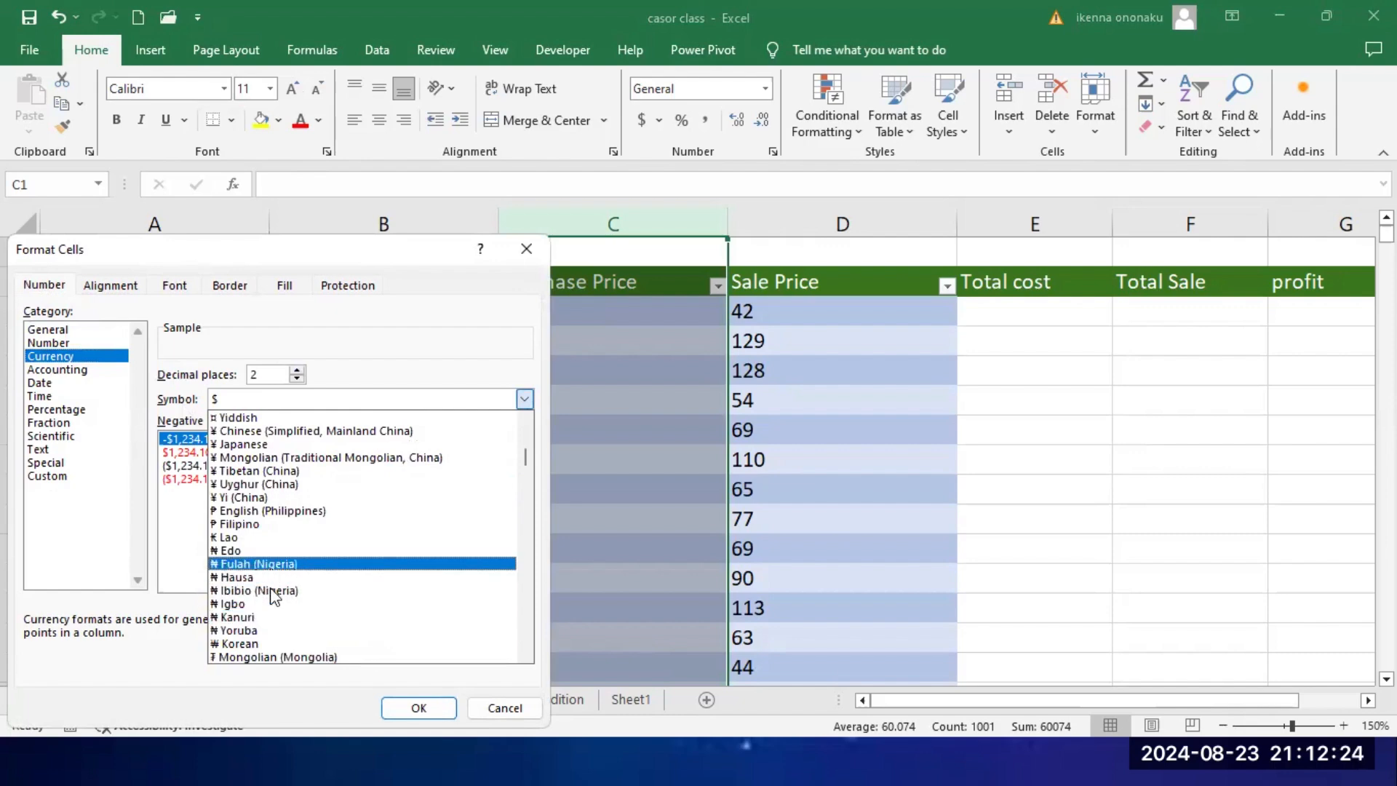
pyautogui.scroll(7, 383, 568)
pyautogui.scroll(12, 378, 489)
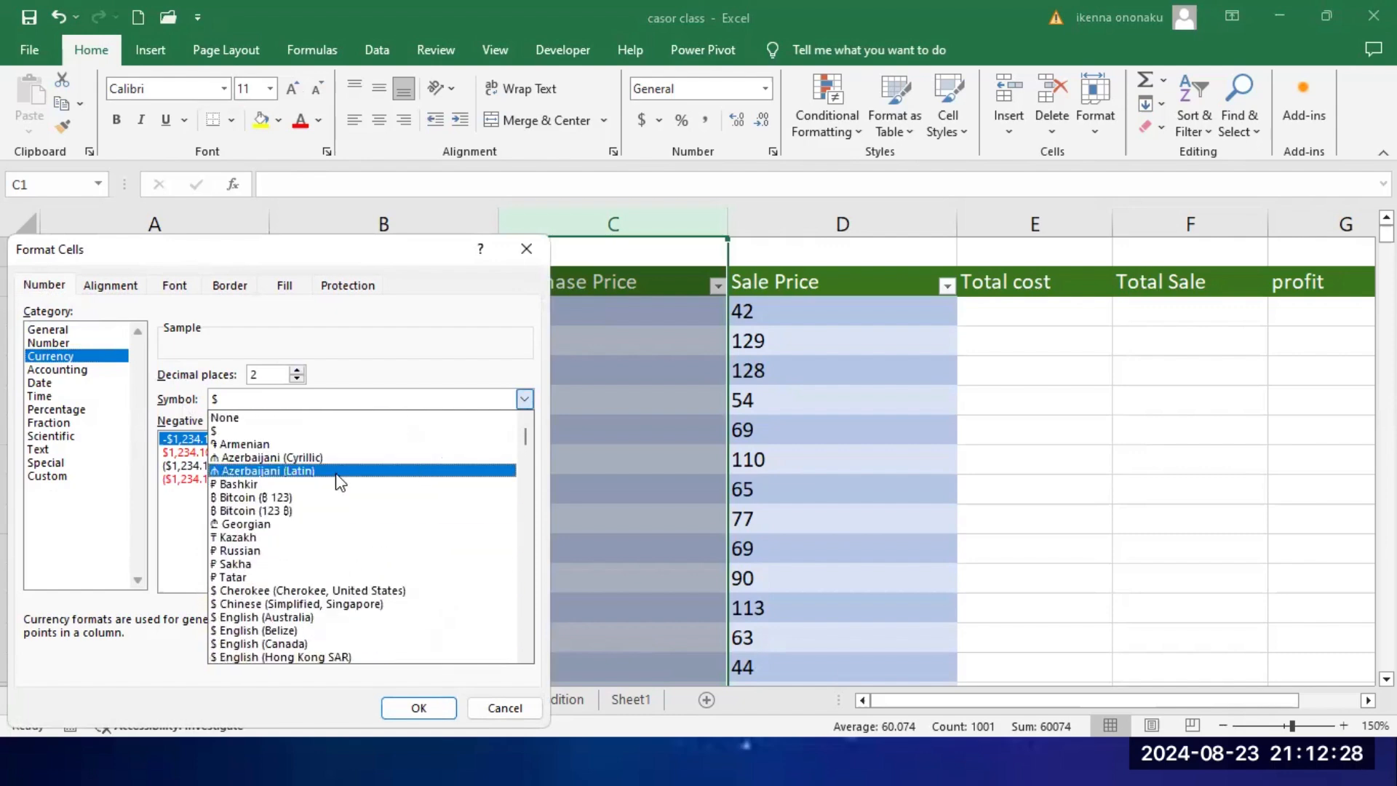
pyautogui.click(244, 433)
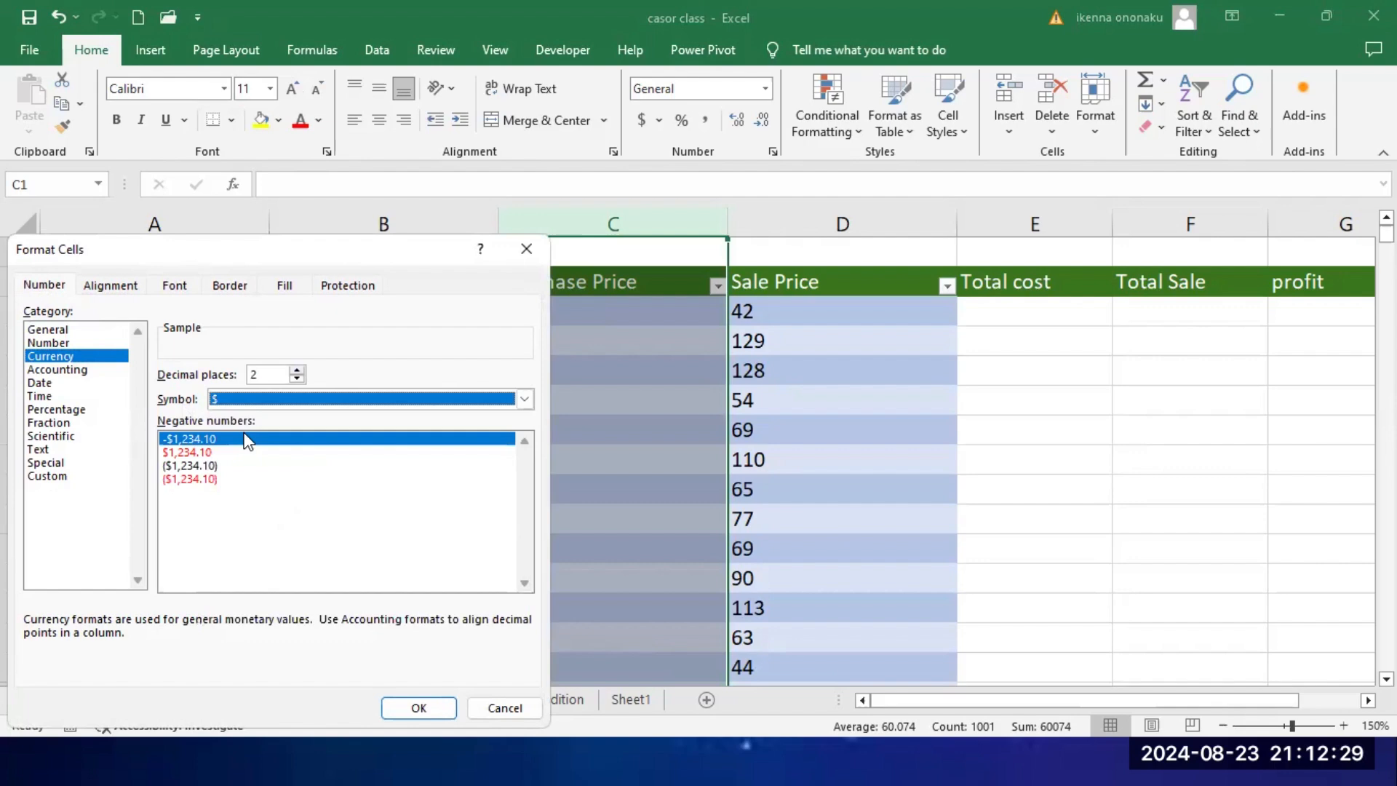
# Step: Set the currency format to 2 decimal places and apply it to the Purchase Price column
pyautogui.click(297, 370)
pyautogui.click(296, 371)
pyautogui.click(296, 371)
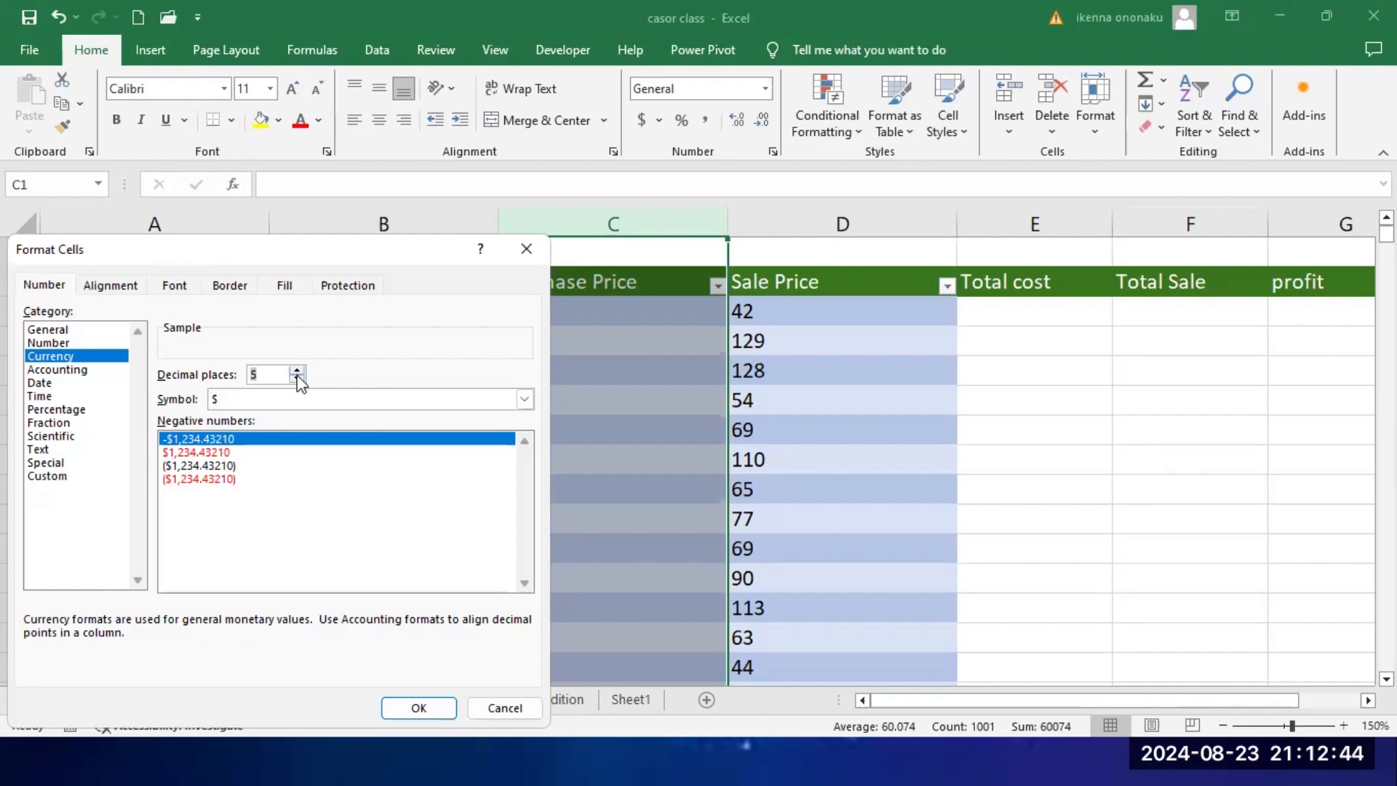
pyautogui.click(298, 379)
pyautogui.click(297, 379)
pyautogui.click(298, 380)
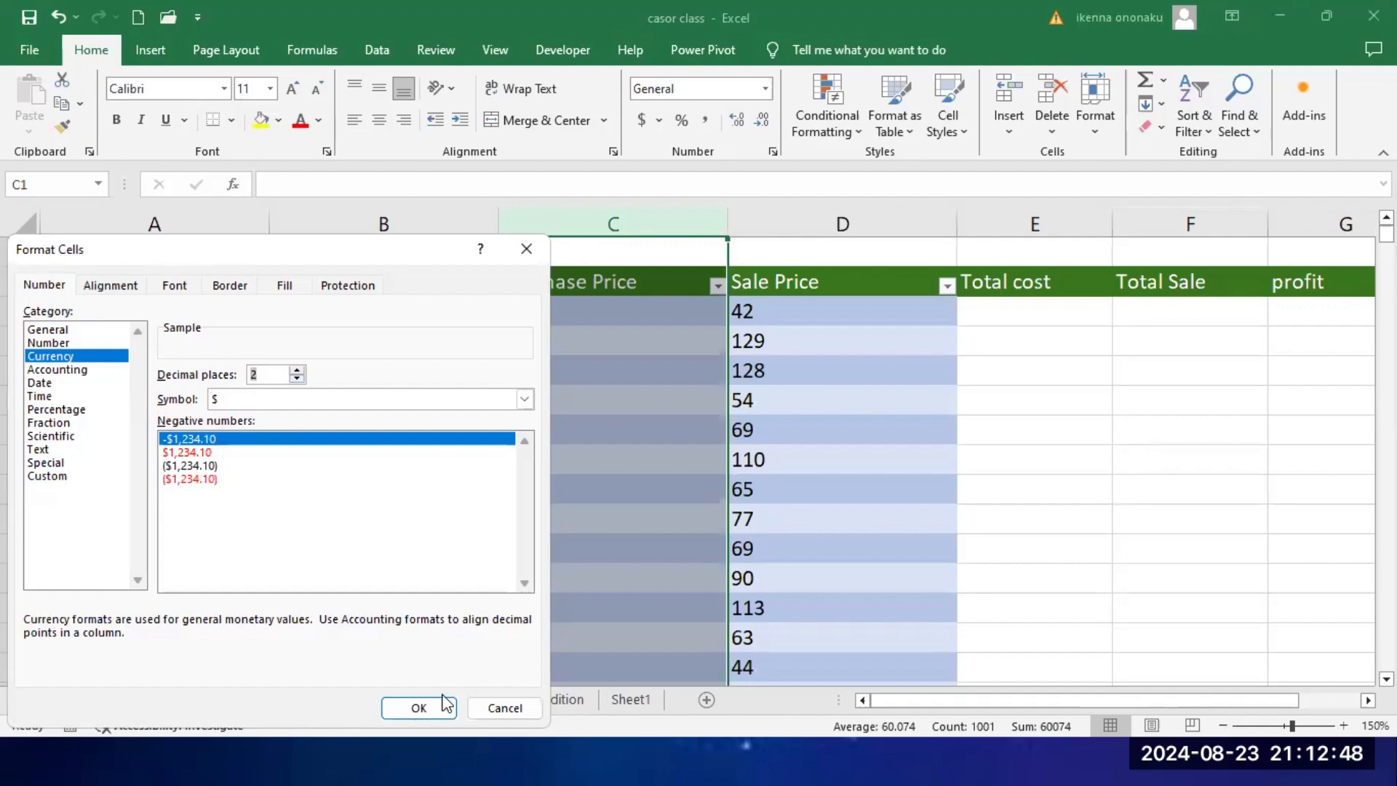
pyautogui.click(418, 708)
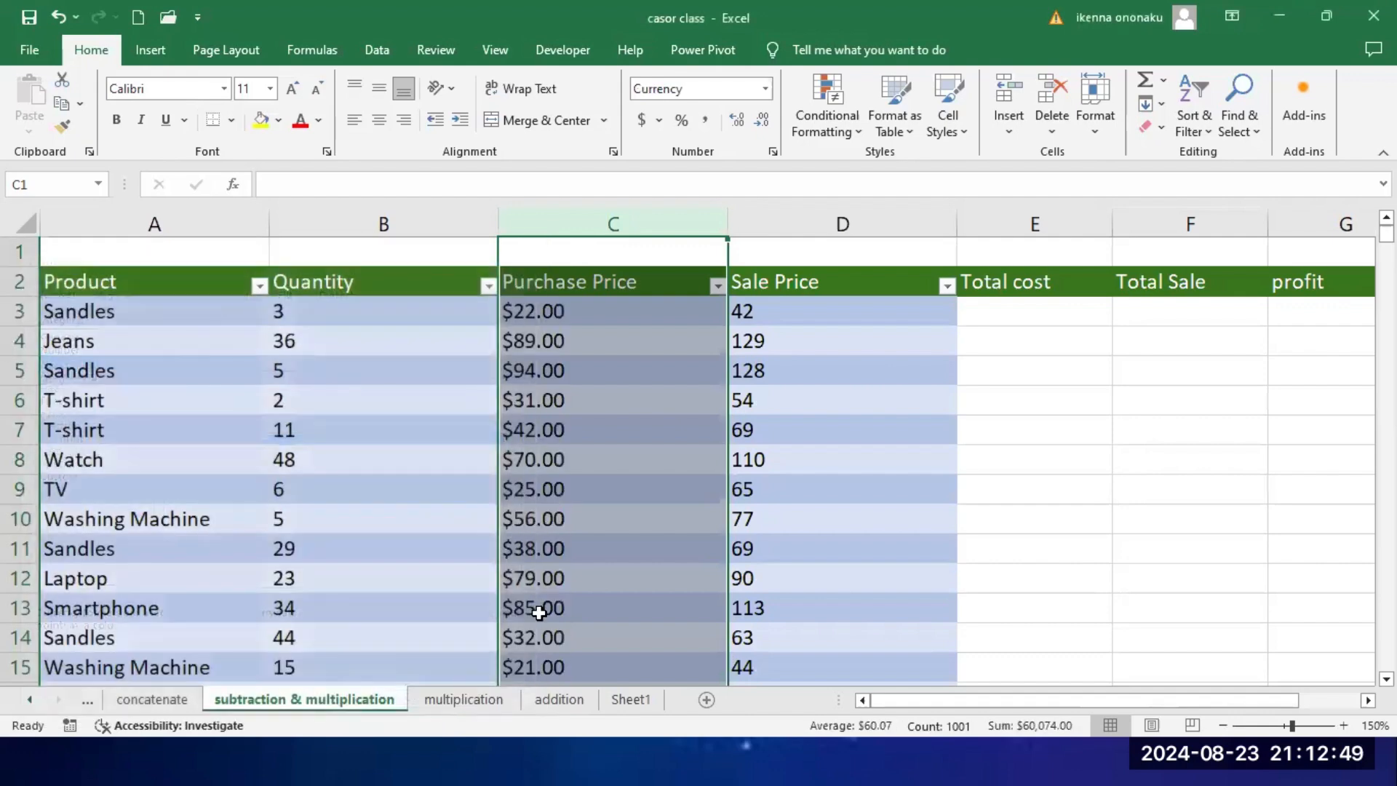
pyautogui.click(631, 372)
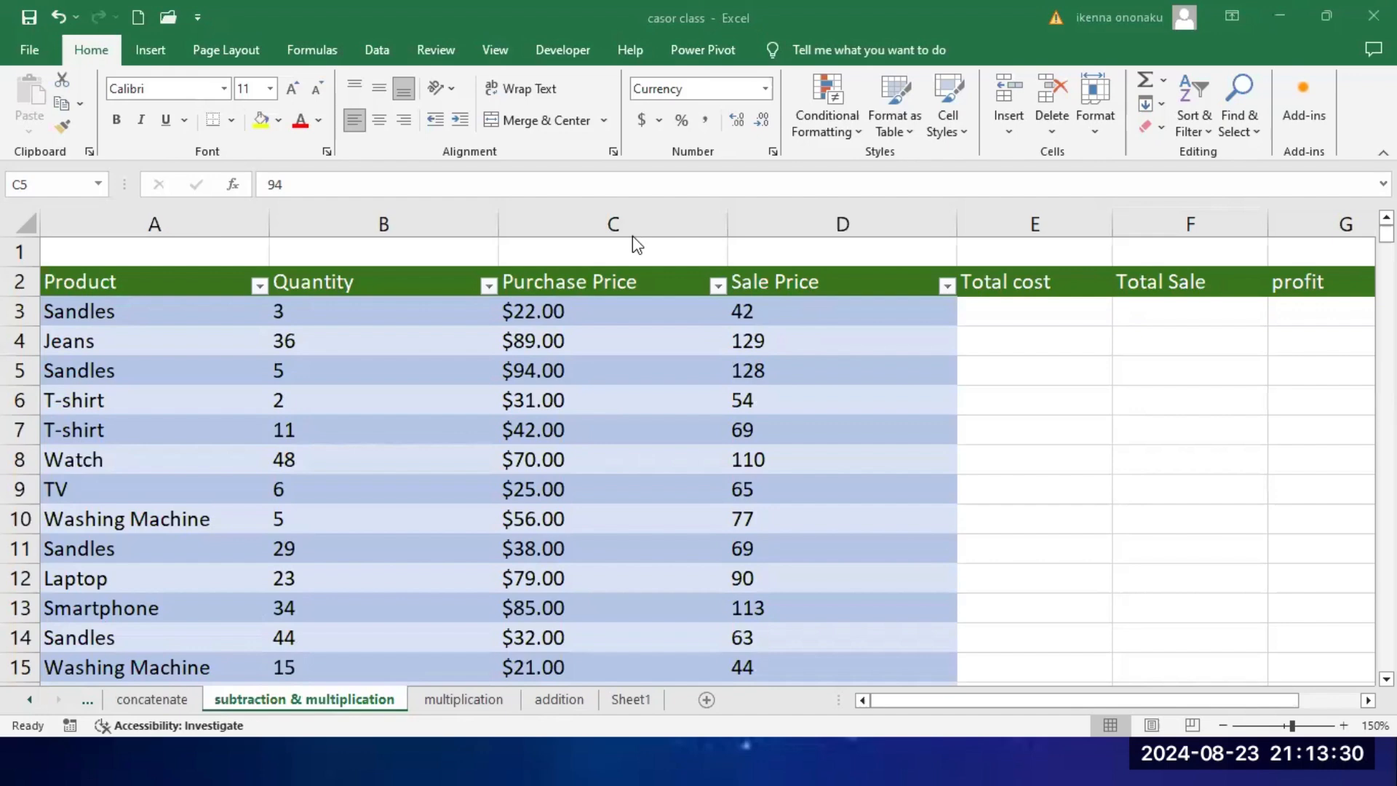
# Step: Format the whole Sale Price column D as Currency with the $ symbol and 2 decimal places
pyautogui.click(835, 218)
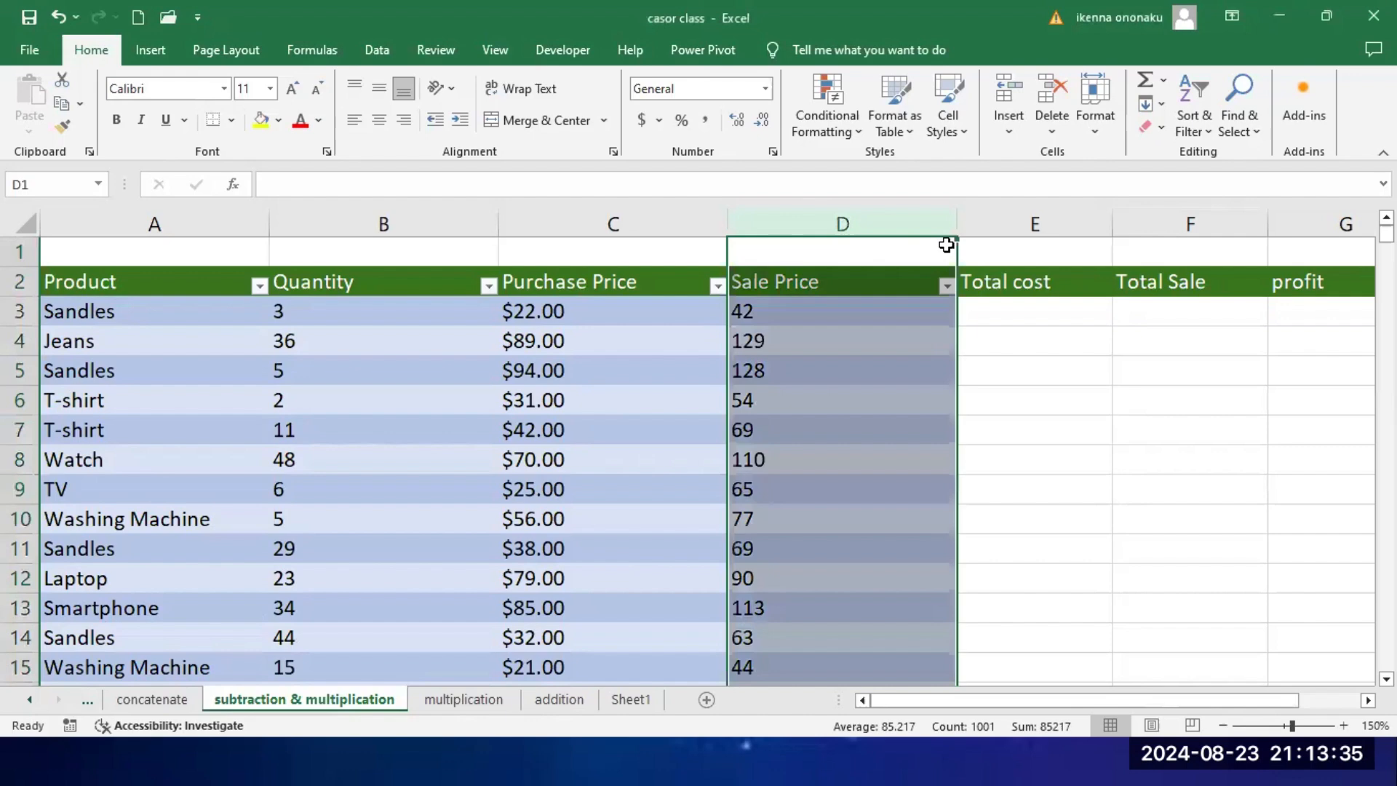
pyautogui.click(1050, 336)
pyautogui.click(837, 282)
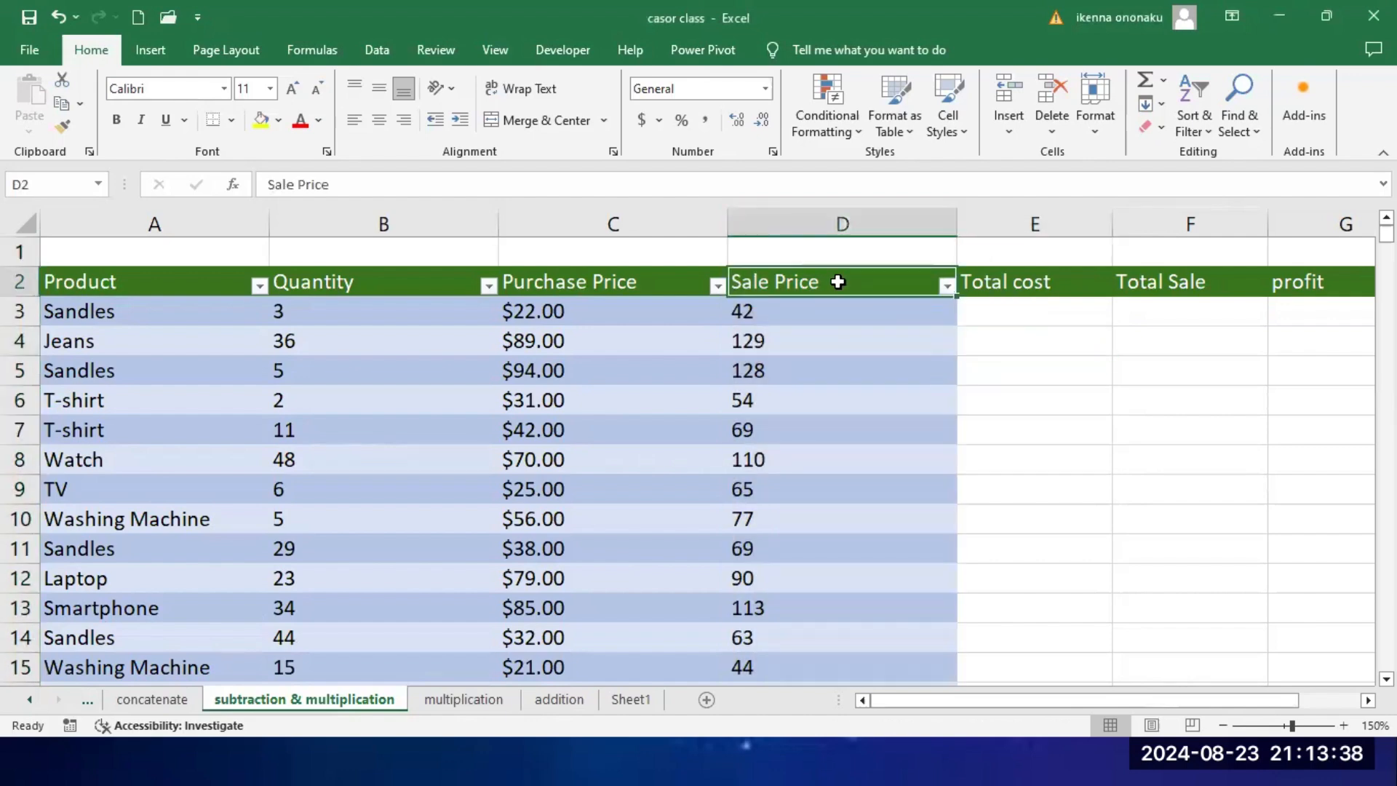
pyautogui.click(840, 224)
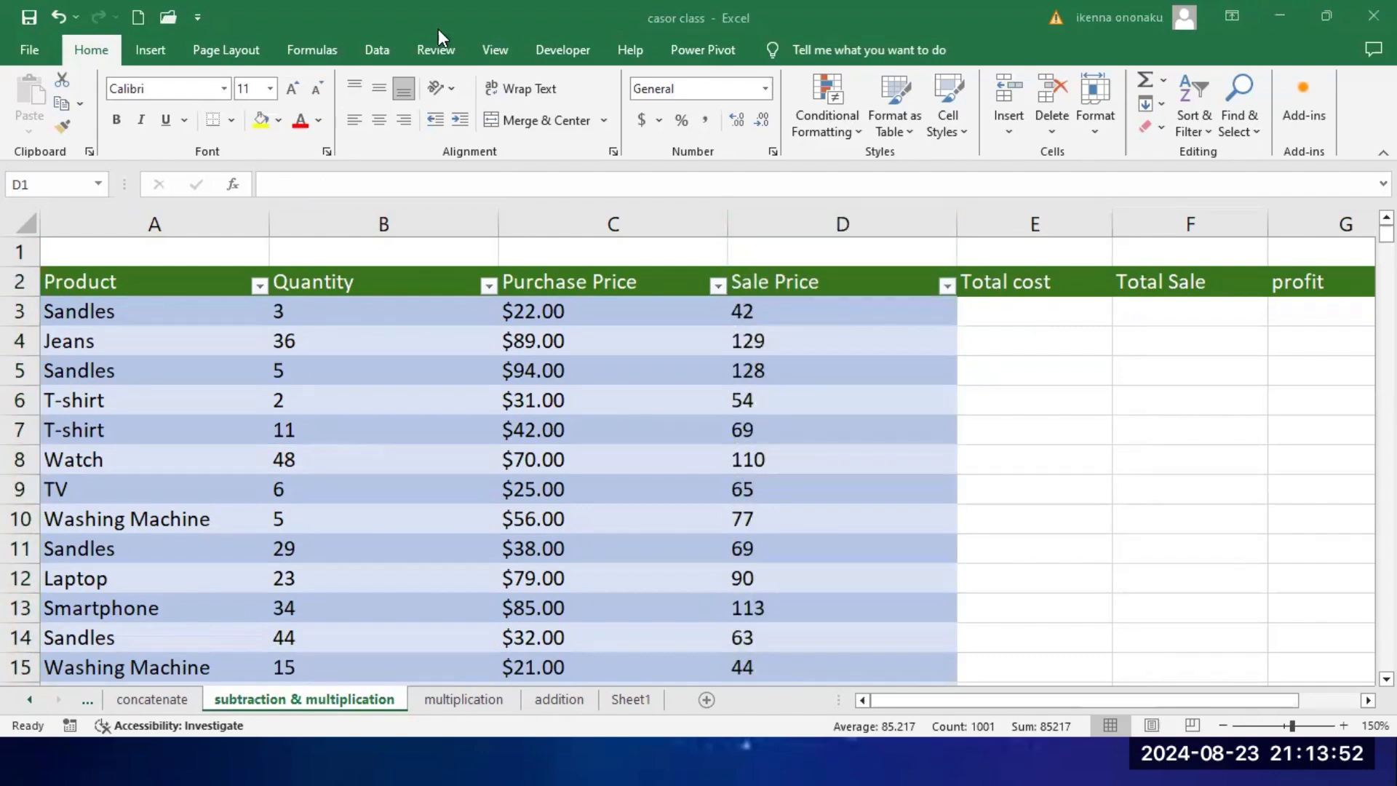
pyautogui.click(817, 222)
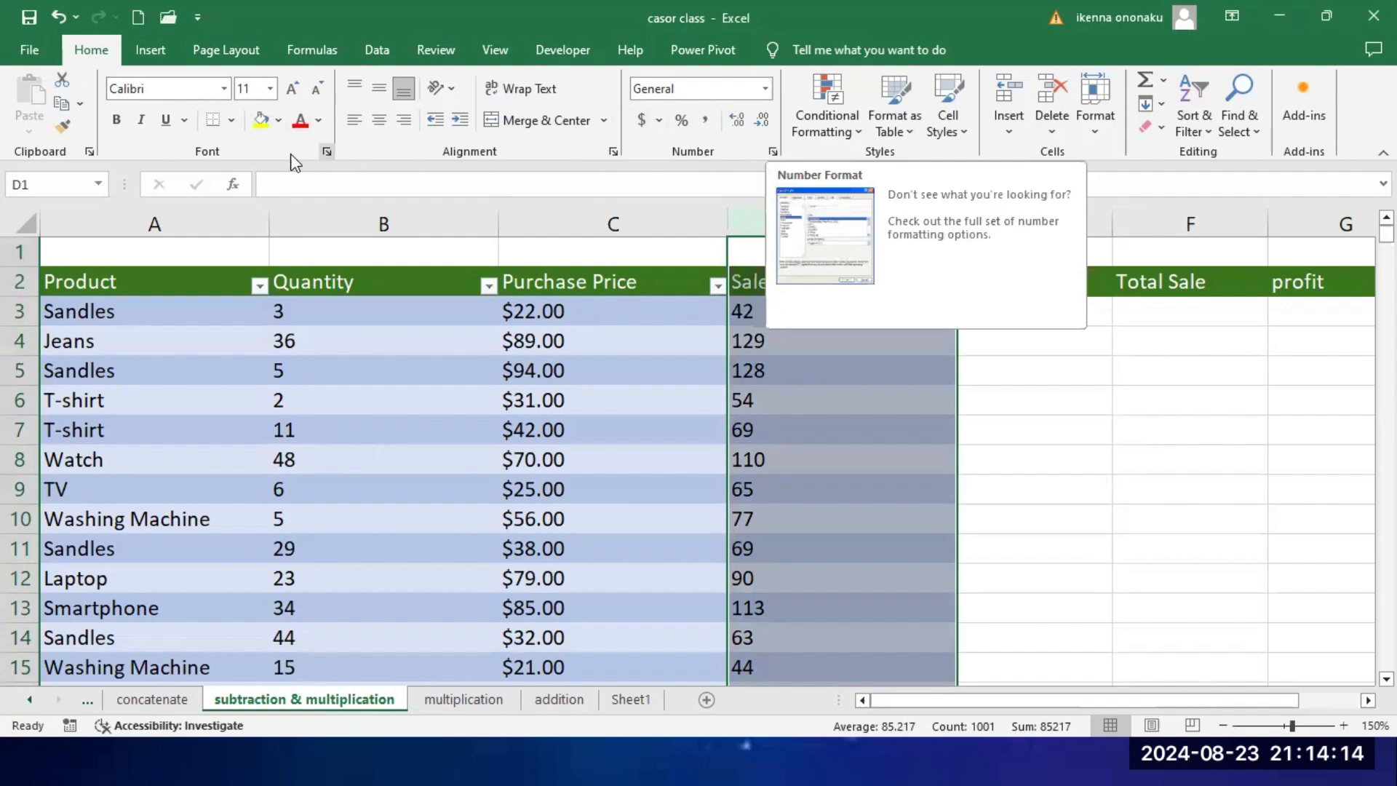
pyautogui.click(327, 151)
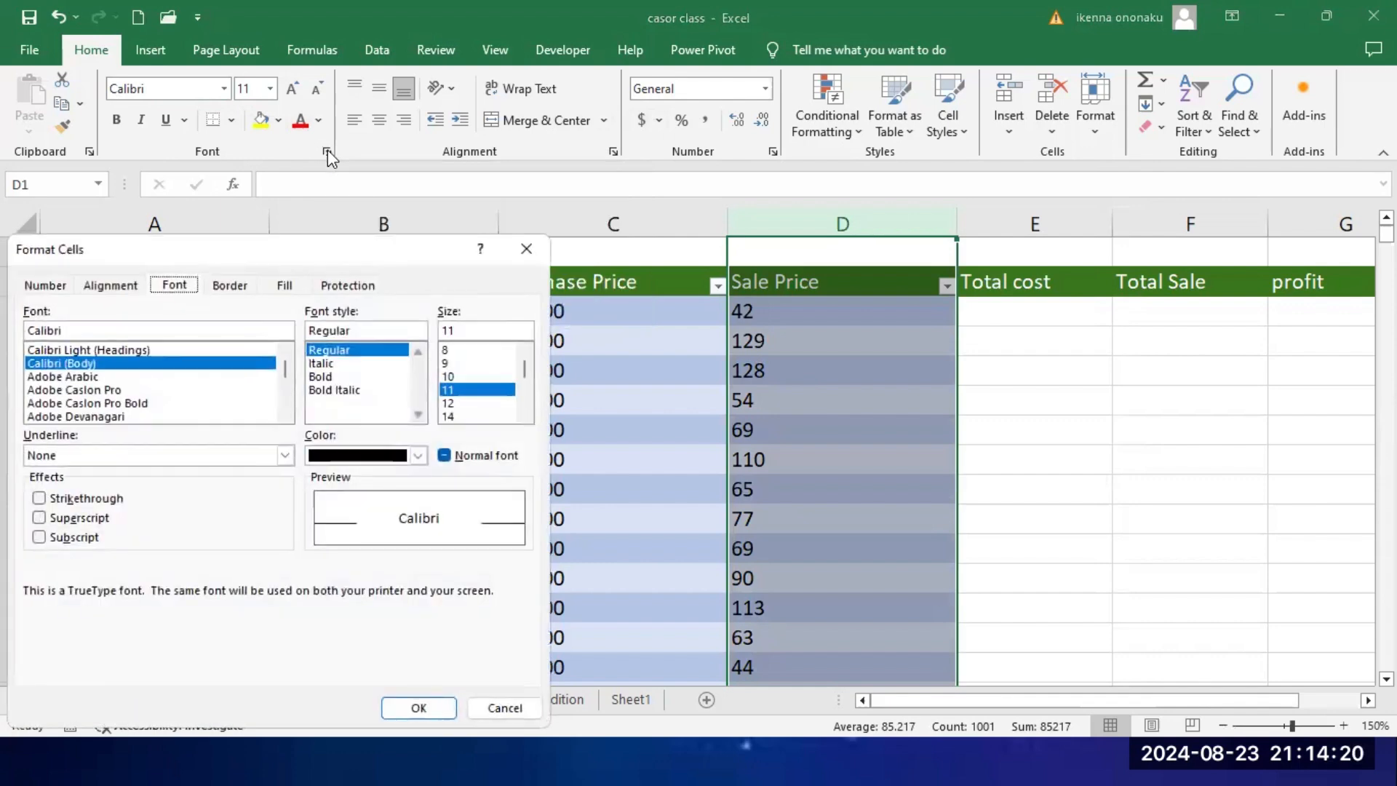
pyautogui.click(42, 287)
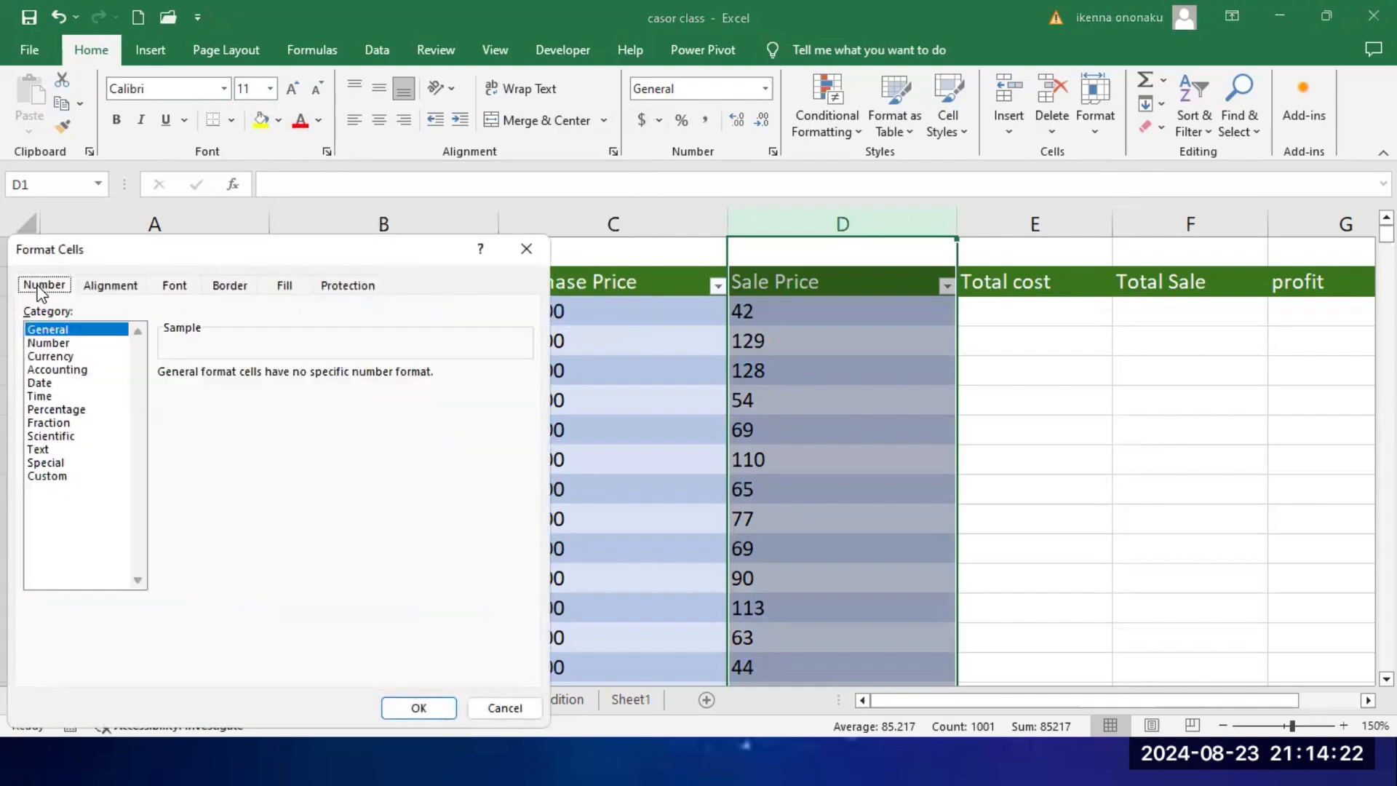
pyautogui.click(62, 356)
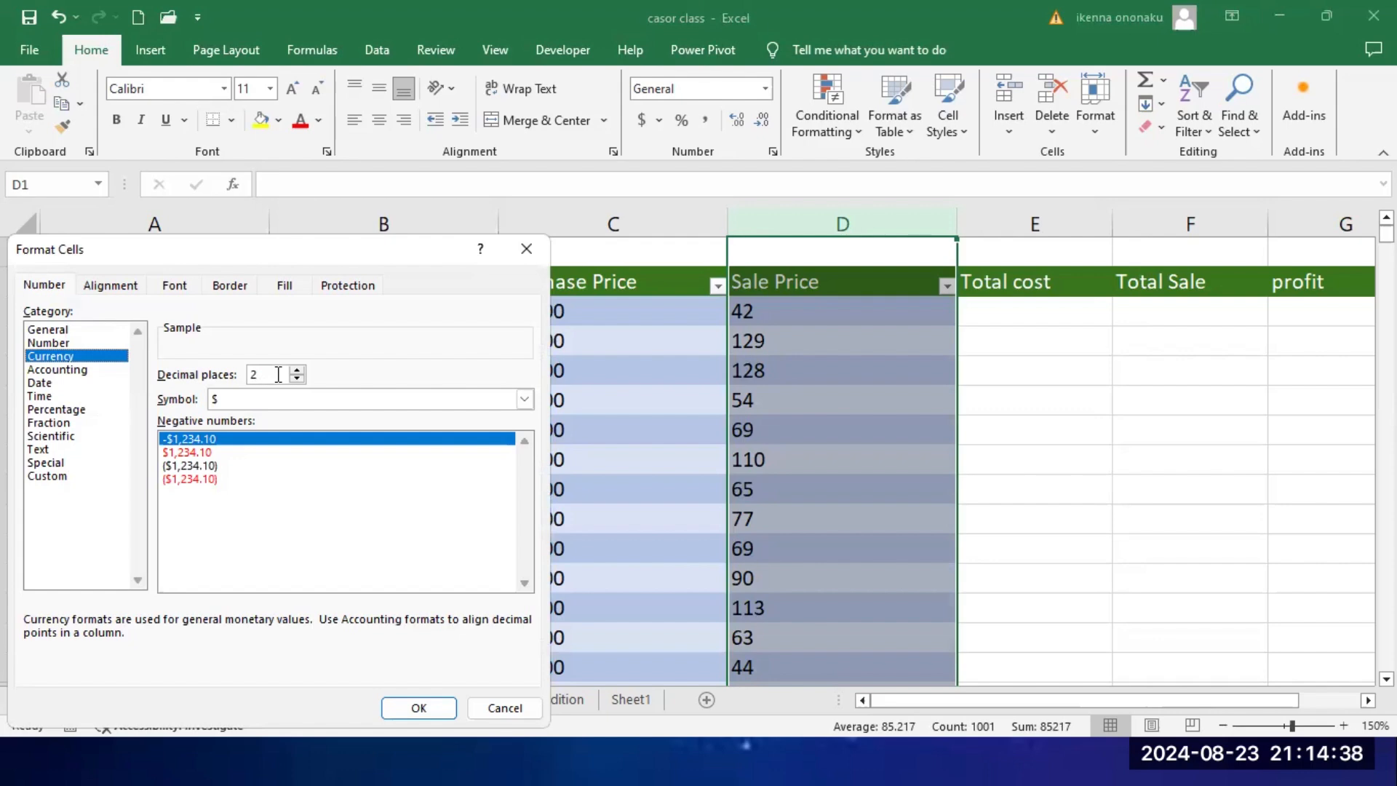
pyautogui.click(439, 707)
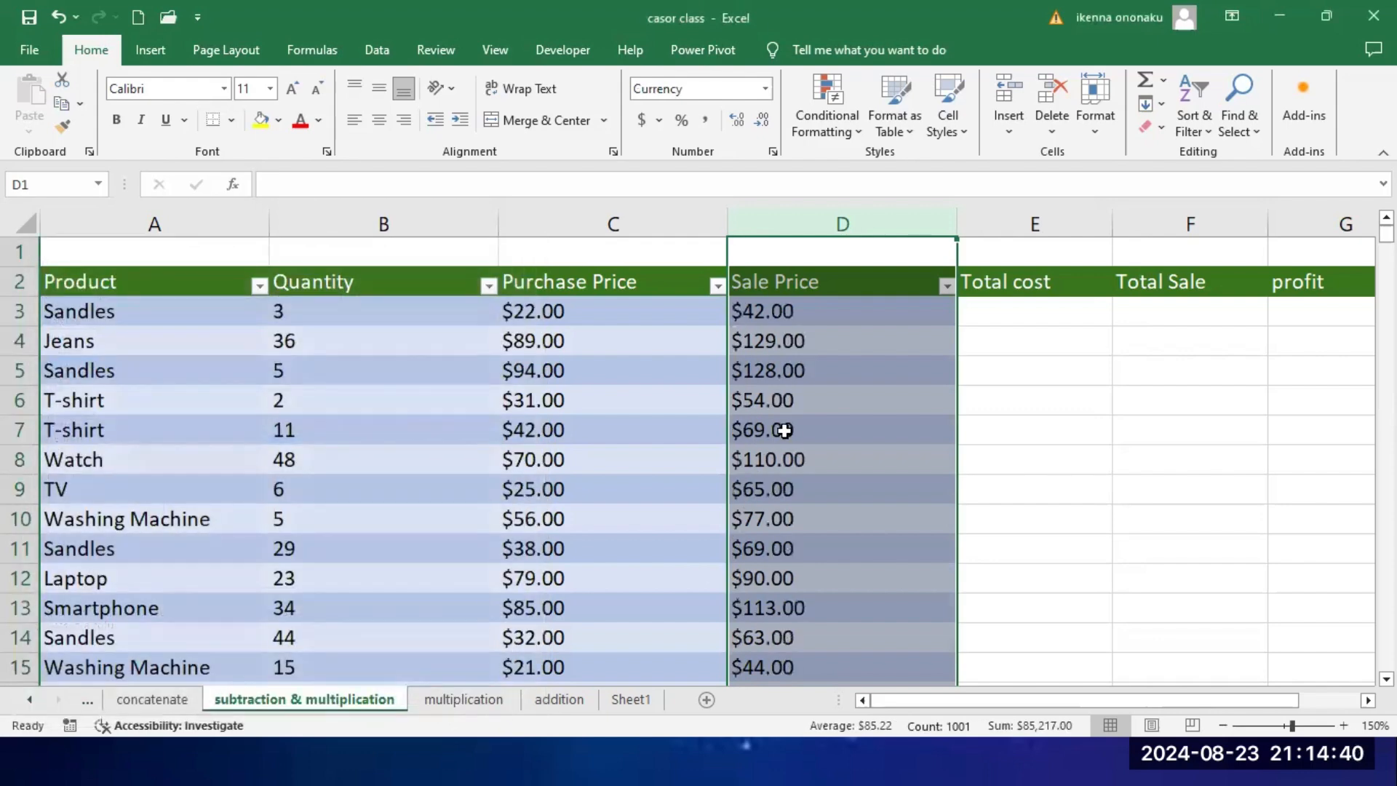
pyautogui.click(870, 350)
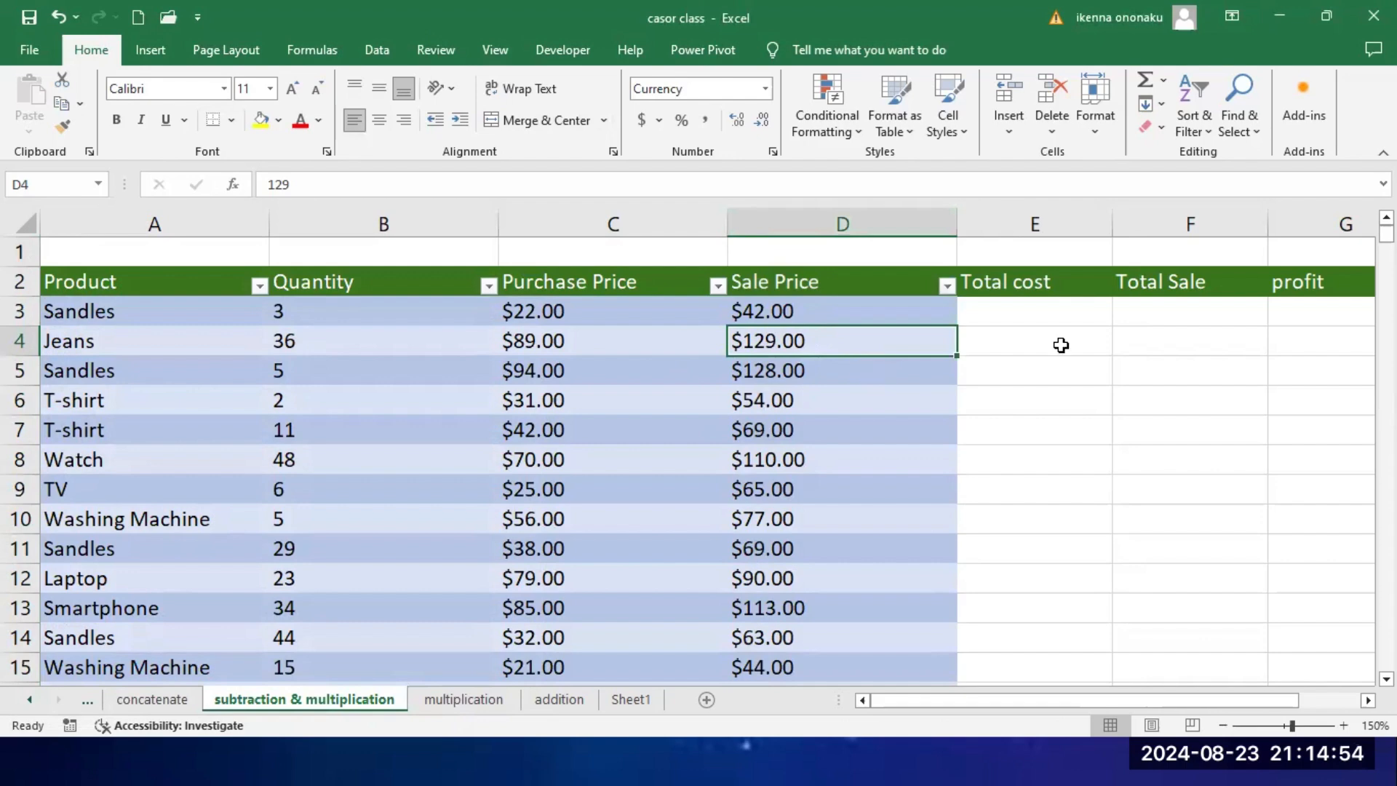
# Step: Review the empty Total cost cell E3 and the Sale Price, Total cost, Quantity and Purchase Price headings for the cost calculation
pyautogui.click(1030, 313)
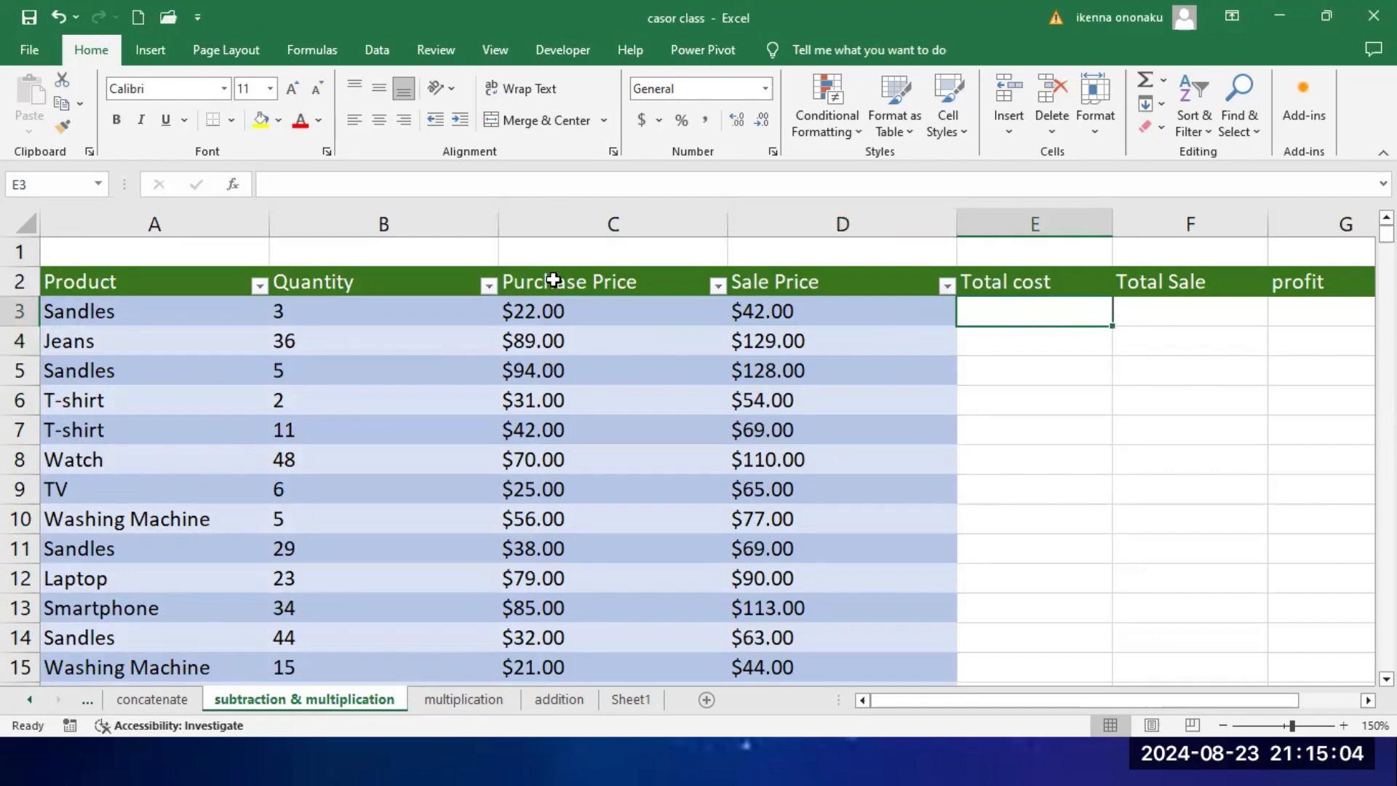
pyautogui.click(795, 282)
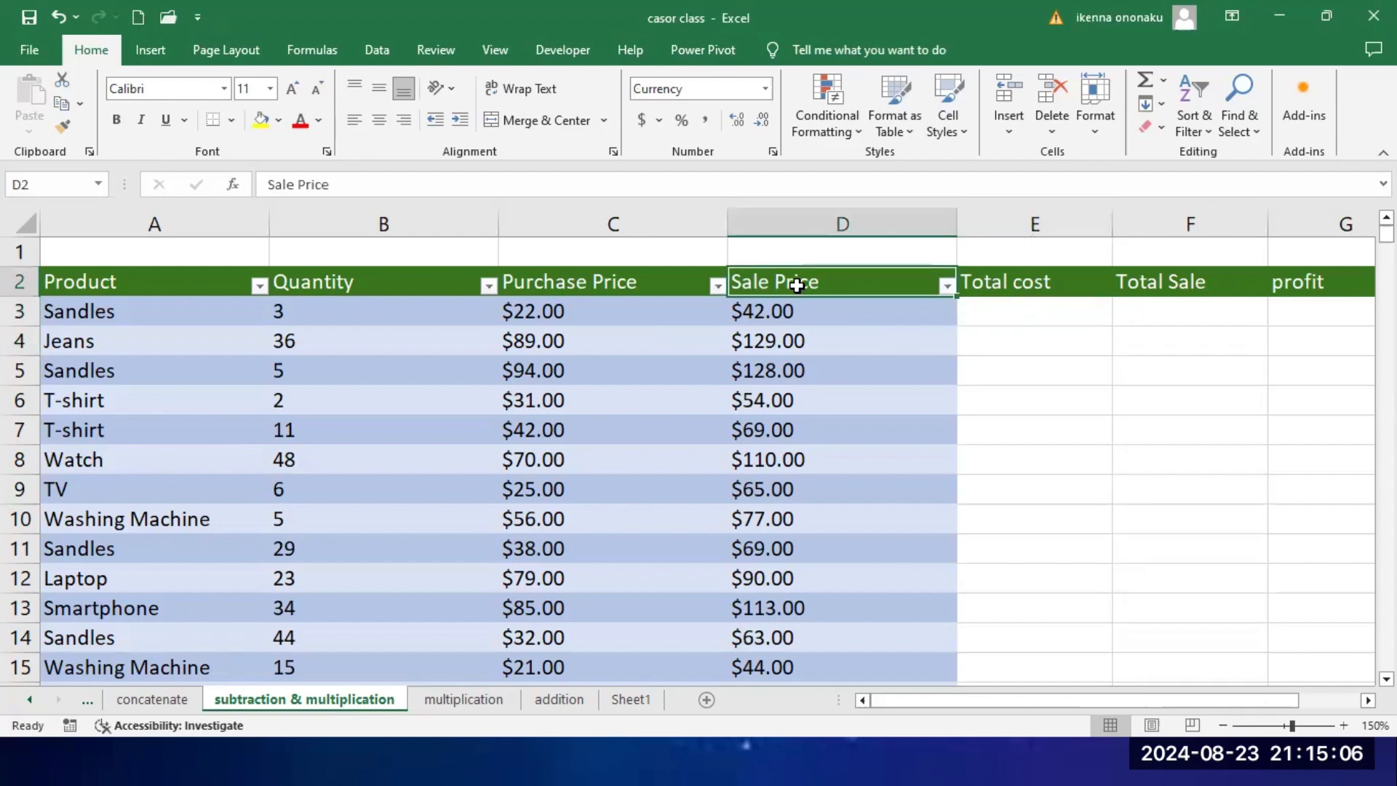
pyautogui.click(1027, 283)
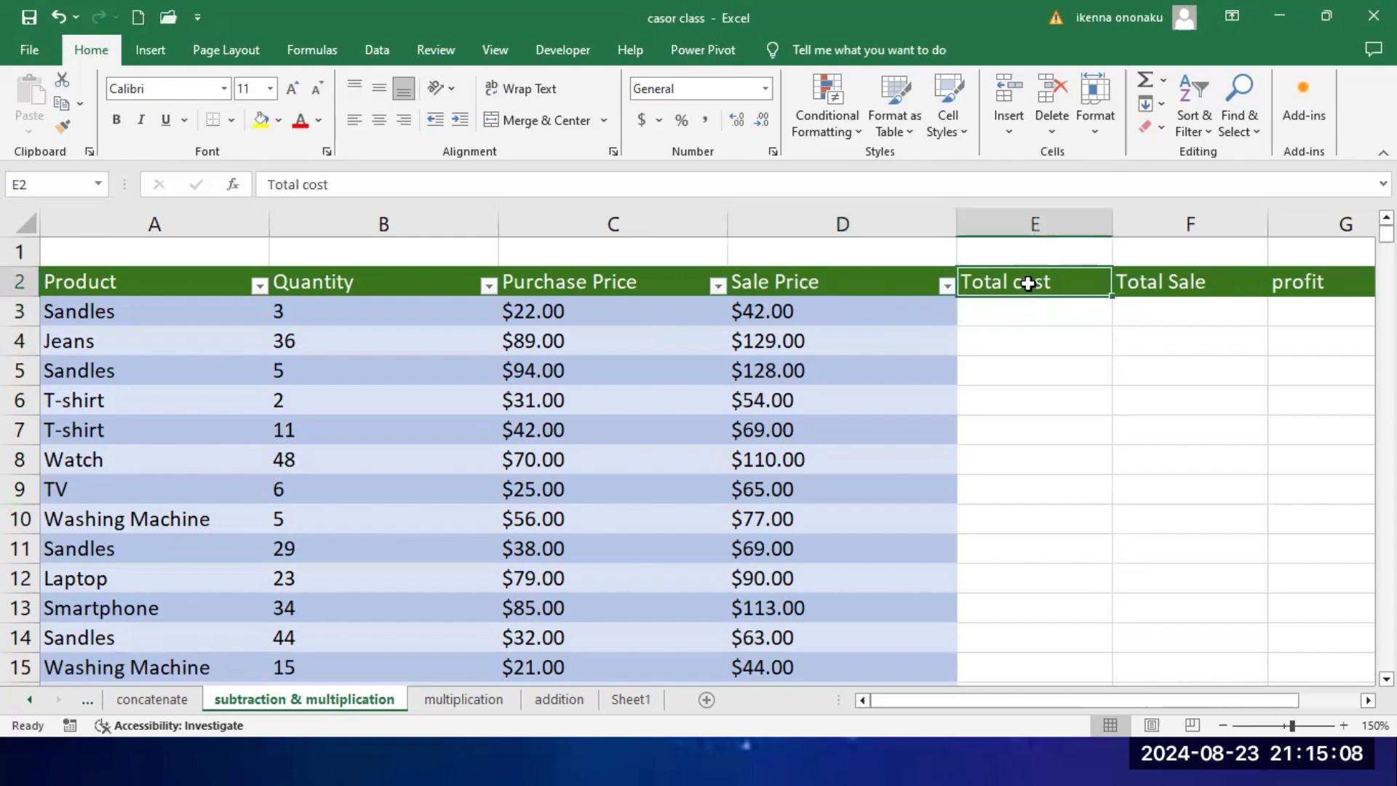
pyautogui.click(333, 282)
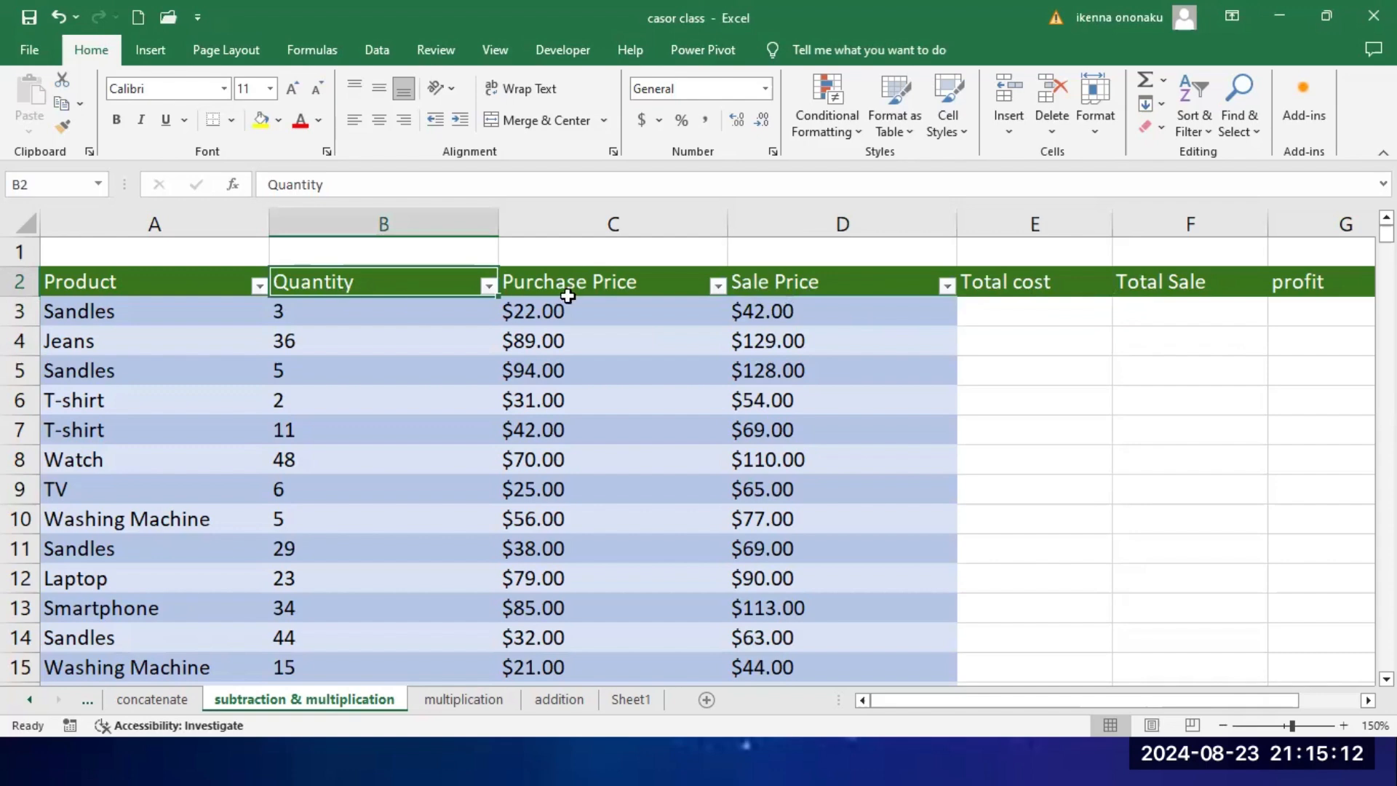
pyautogui.click(592, 288)
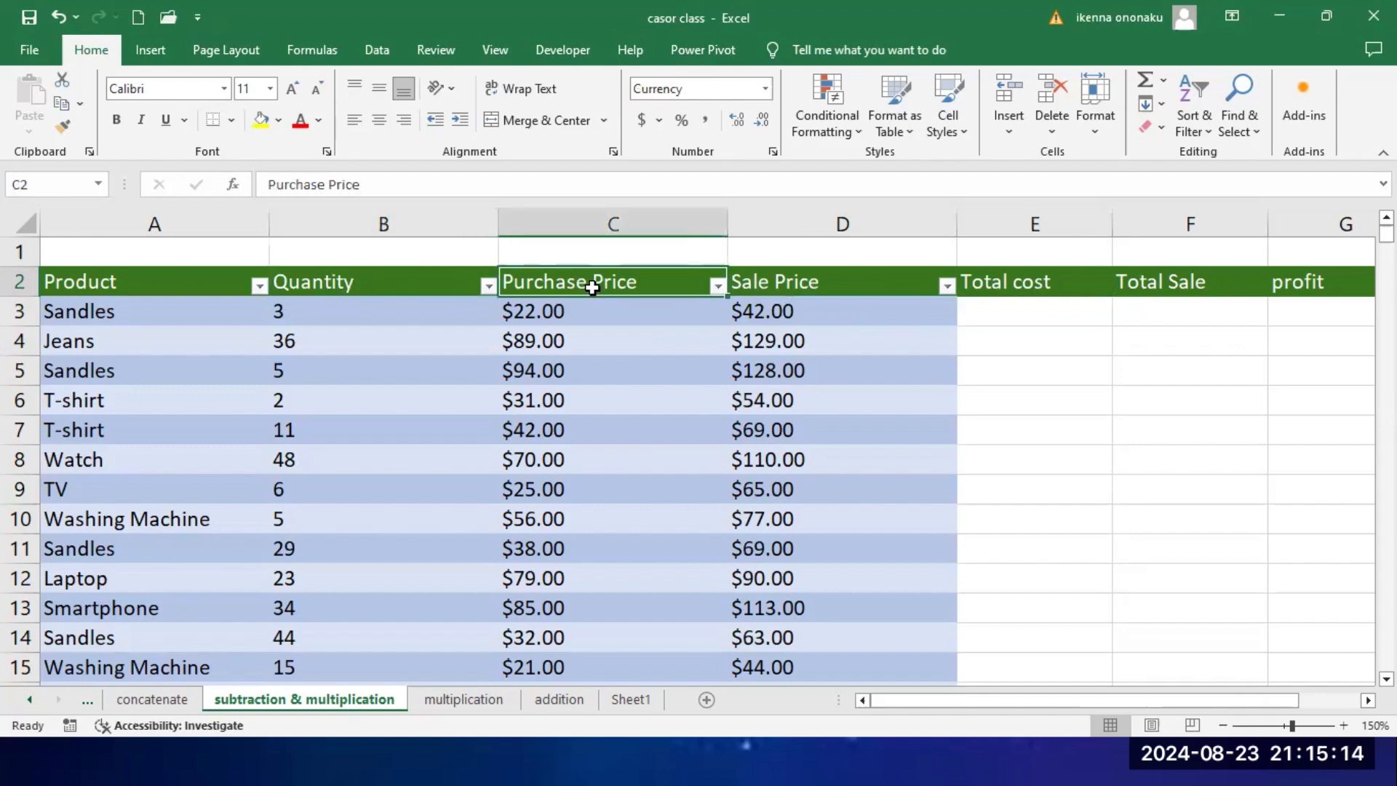
pyautogui.click(353, 283)
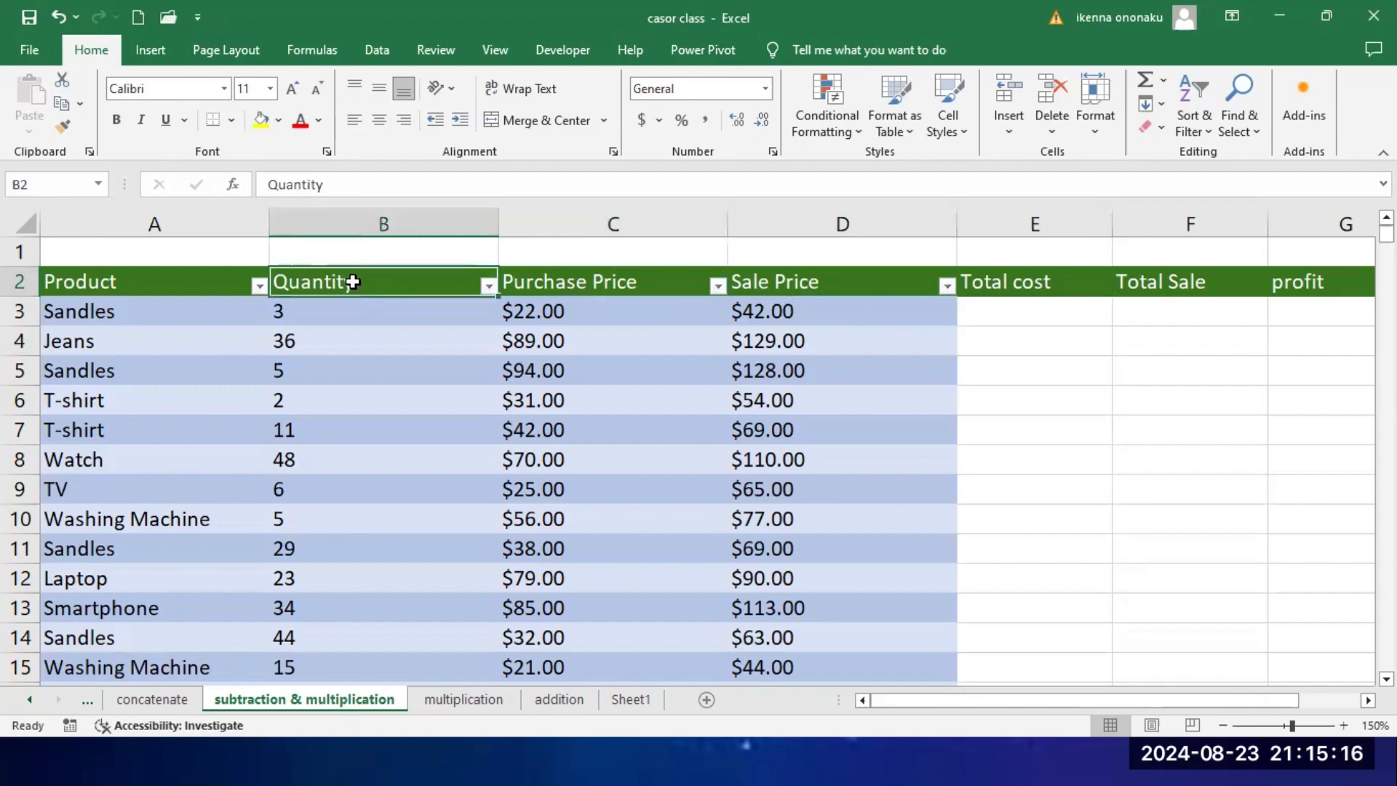
pyautogui.click(589, 288)
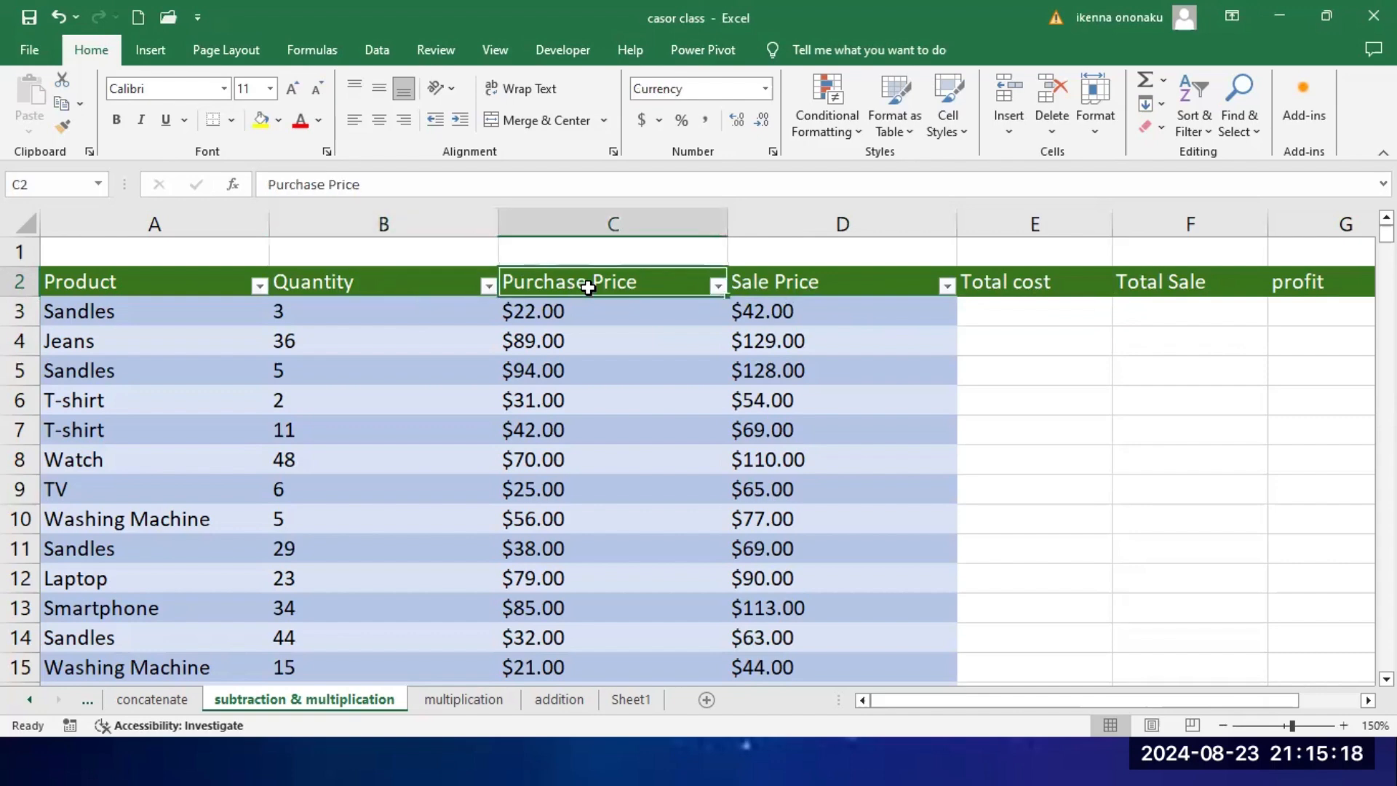
# Step: Calculate the first product's Total cost in E3 by multiplying Quantity by Purchase Price with the formula =B3*C3
pyautogui.click(542, 317)
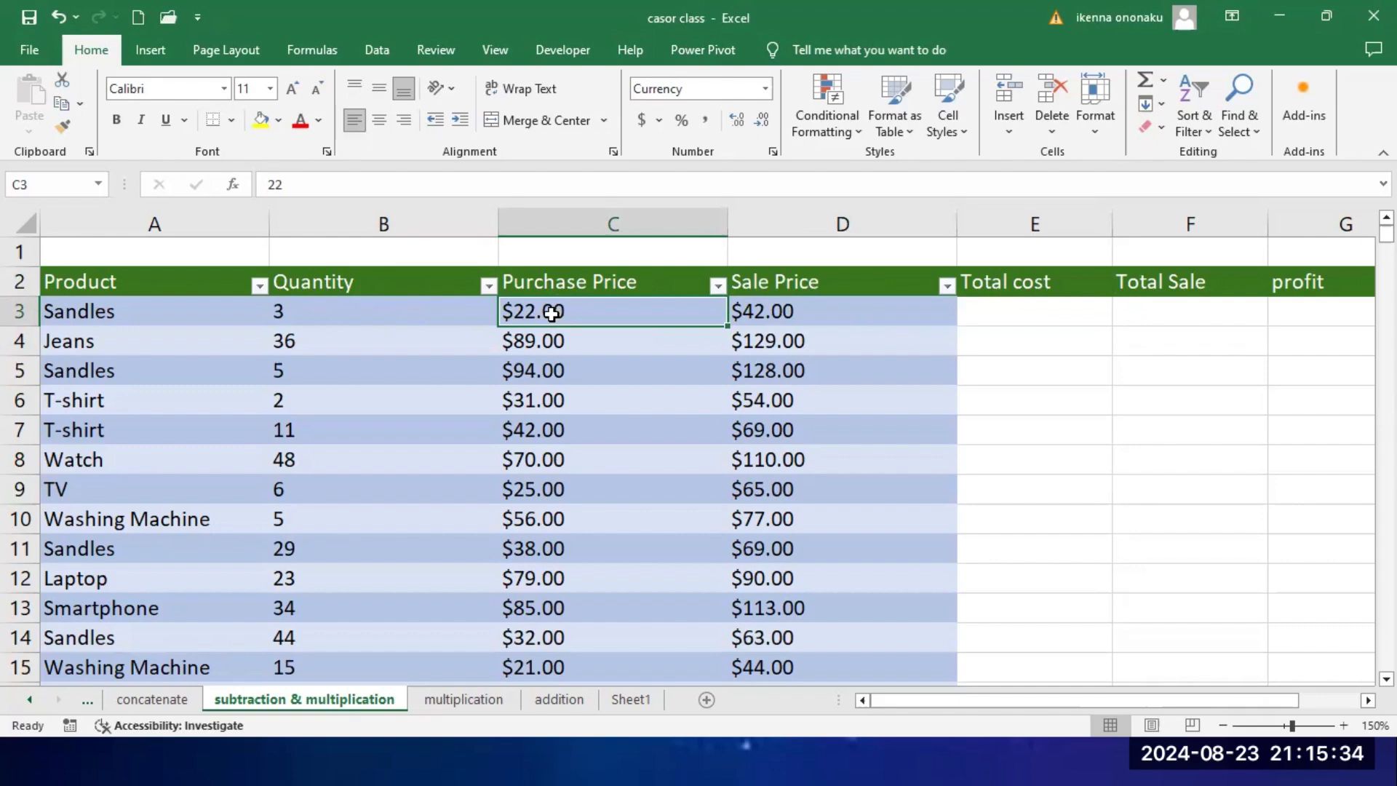
pyautogui.click(350, 313)
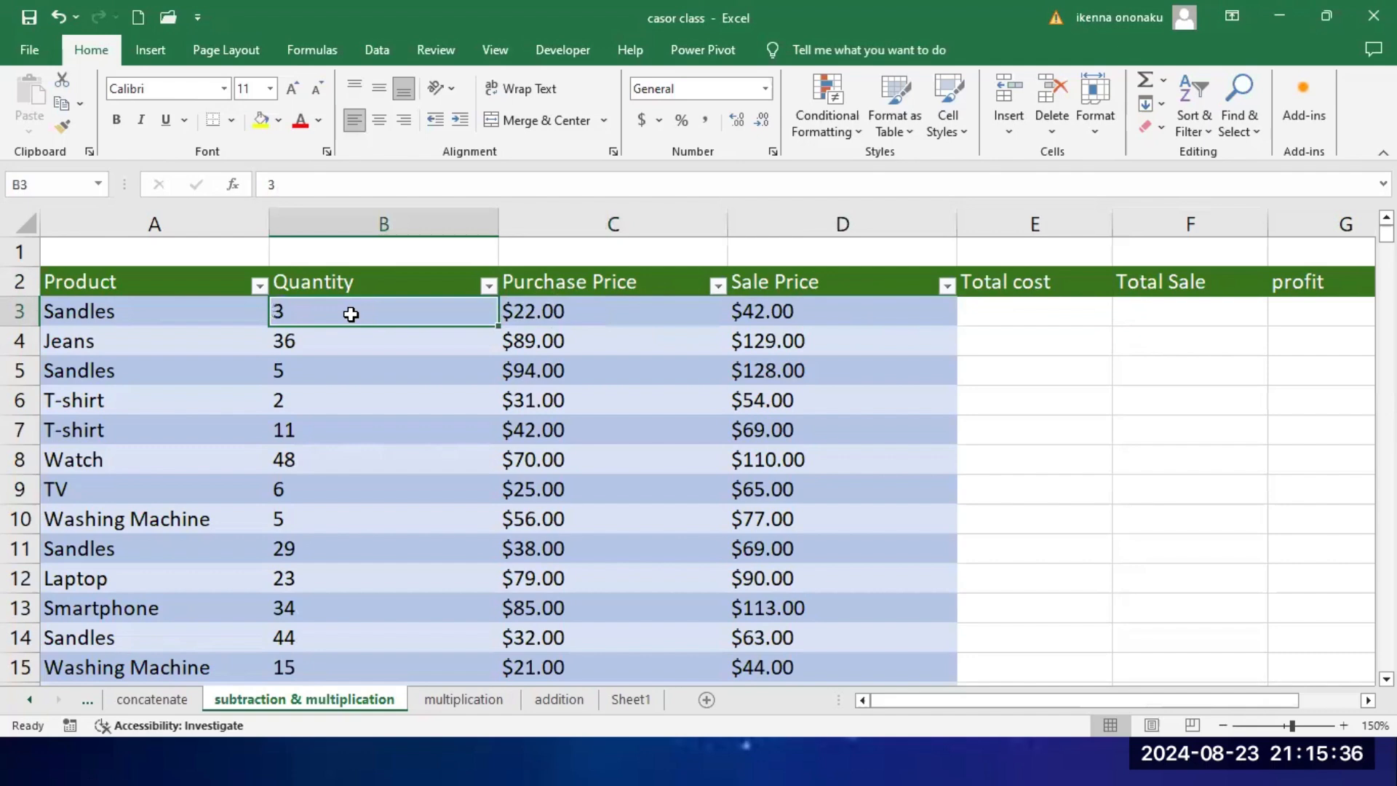
pyautogui.click(1014, 317)
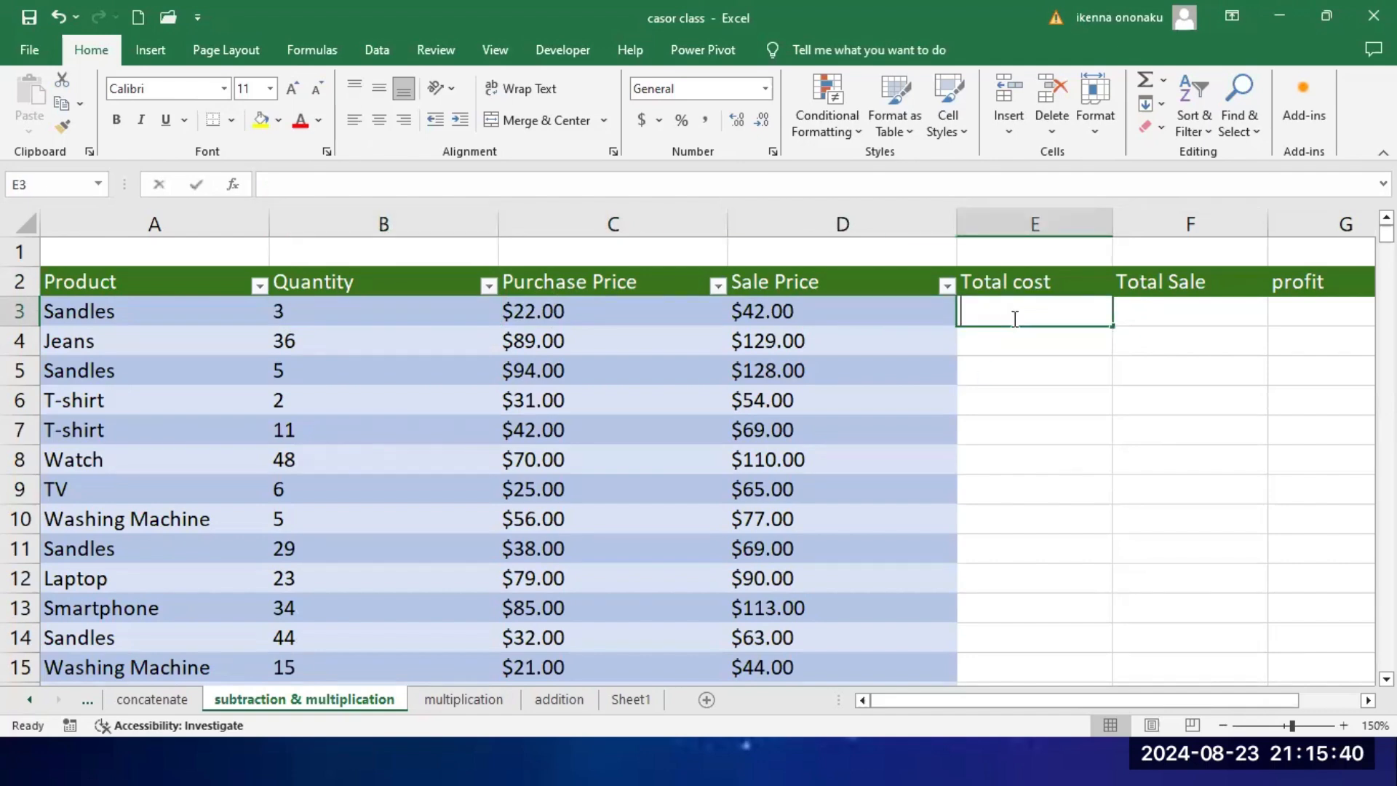
pyautogui.write('=')
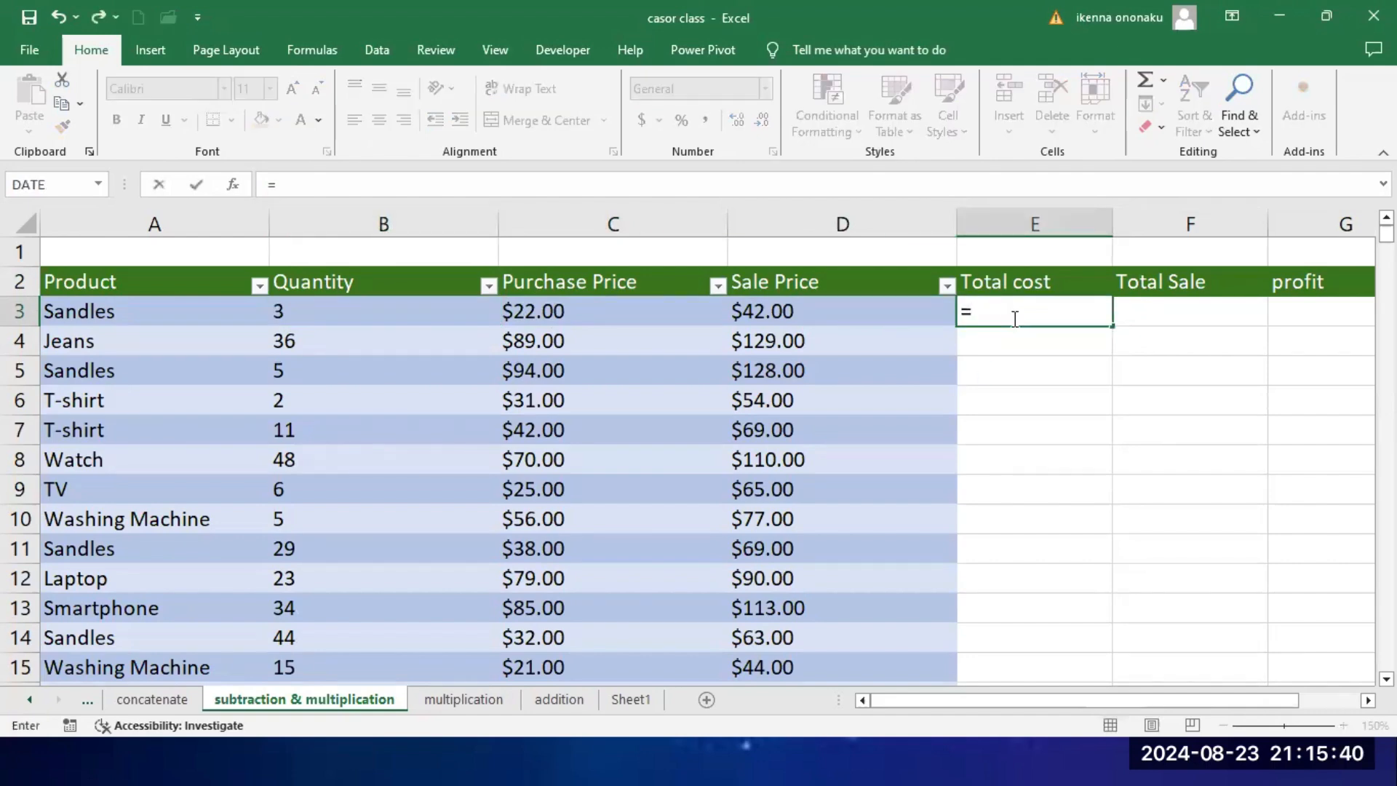
pyautogui.click(380, 311)
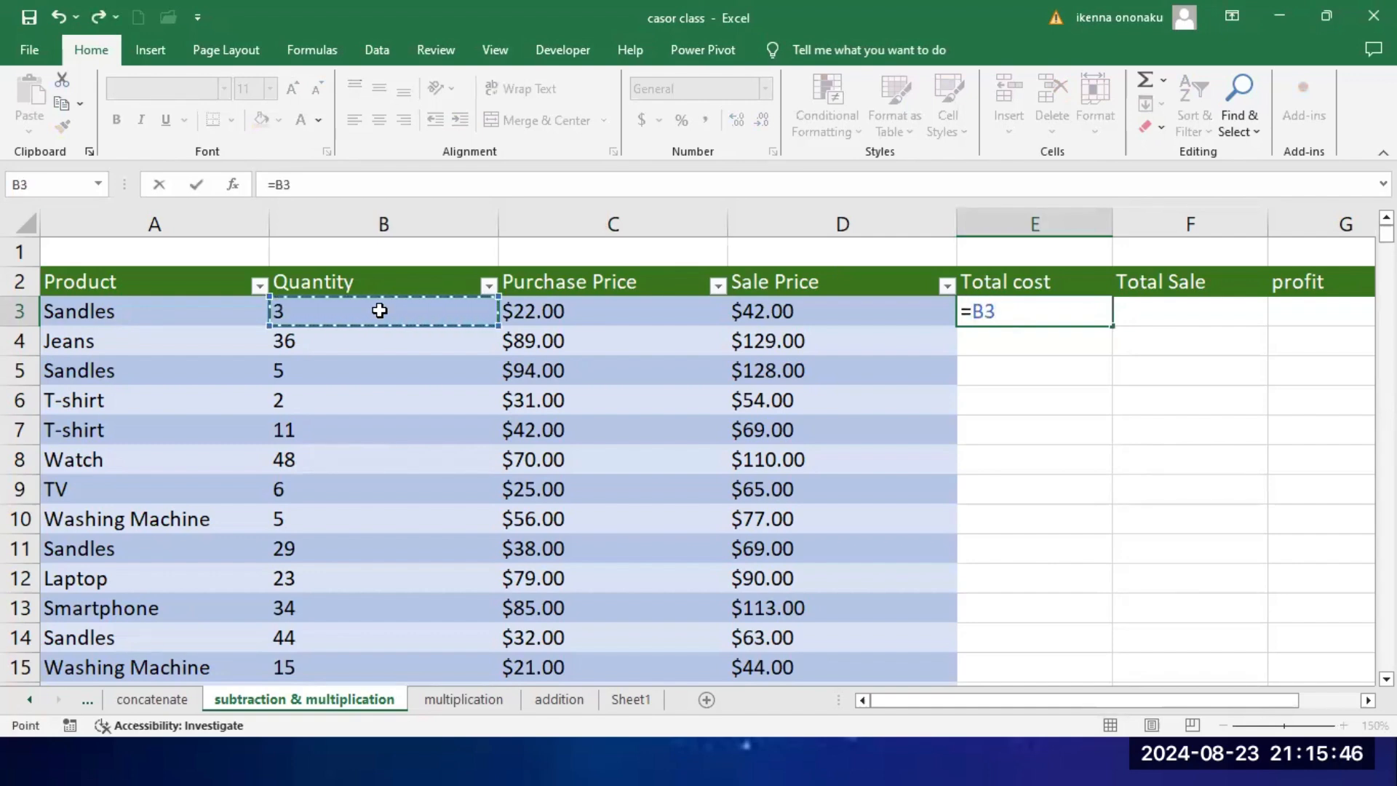
pyautogui.write('*')
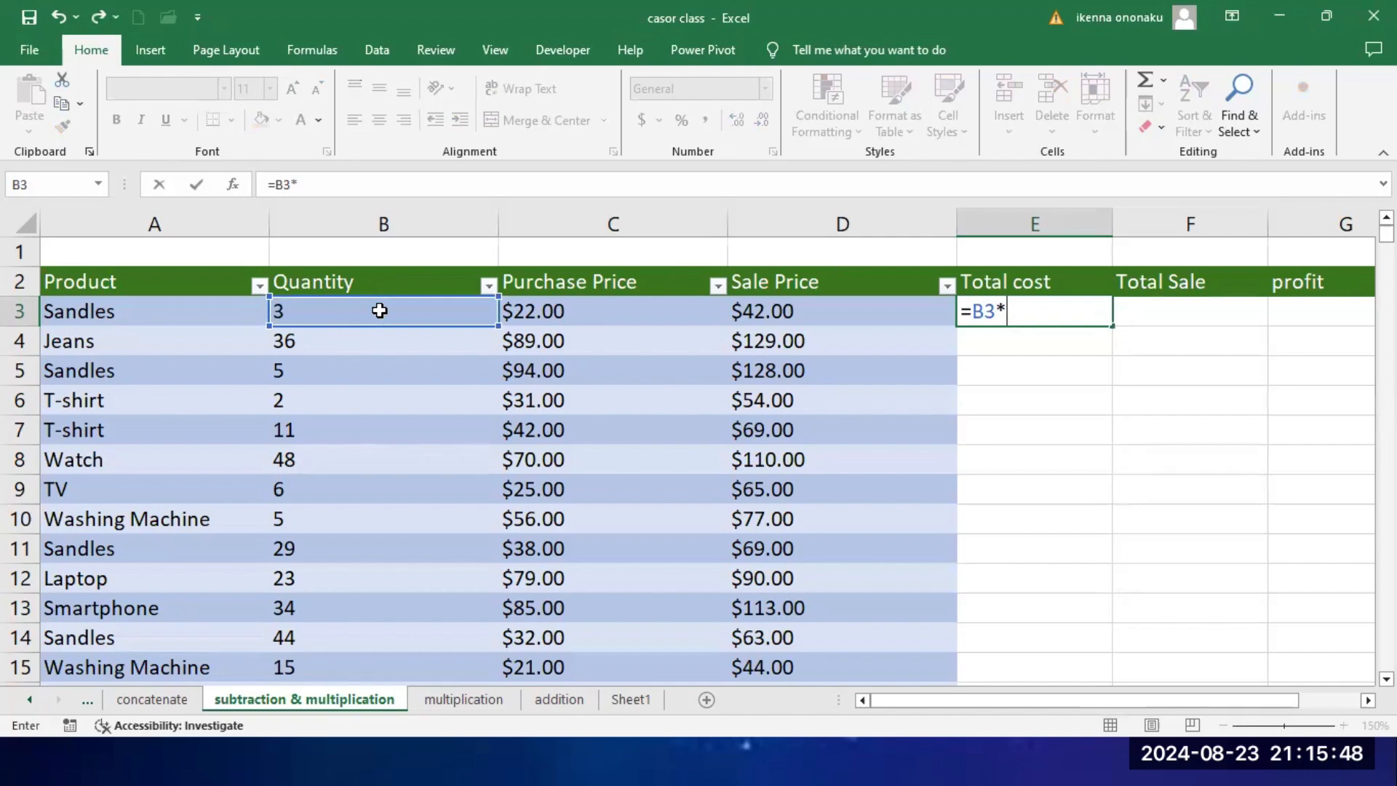
pyautogui.click(619, 314)
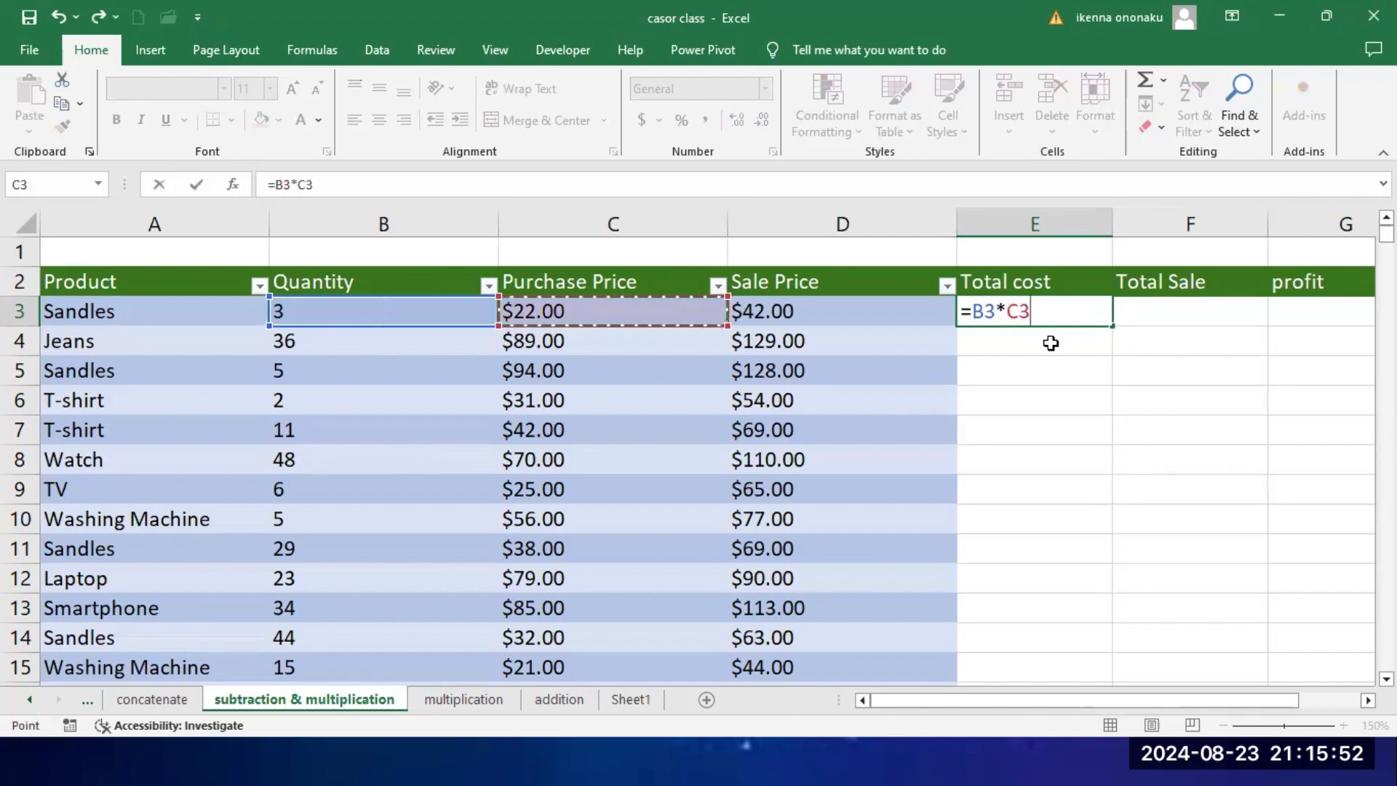
pyautogui.press('Return')
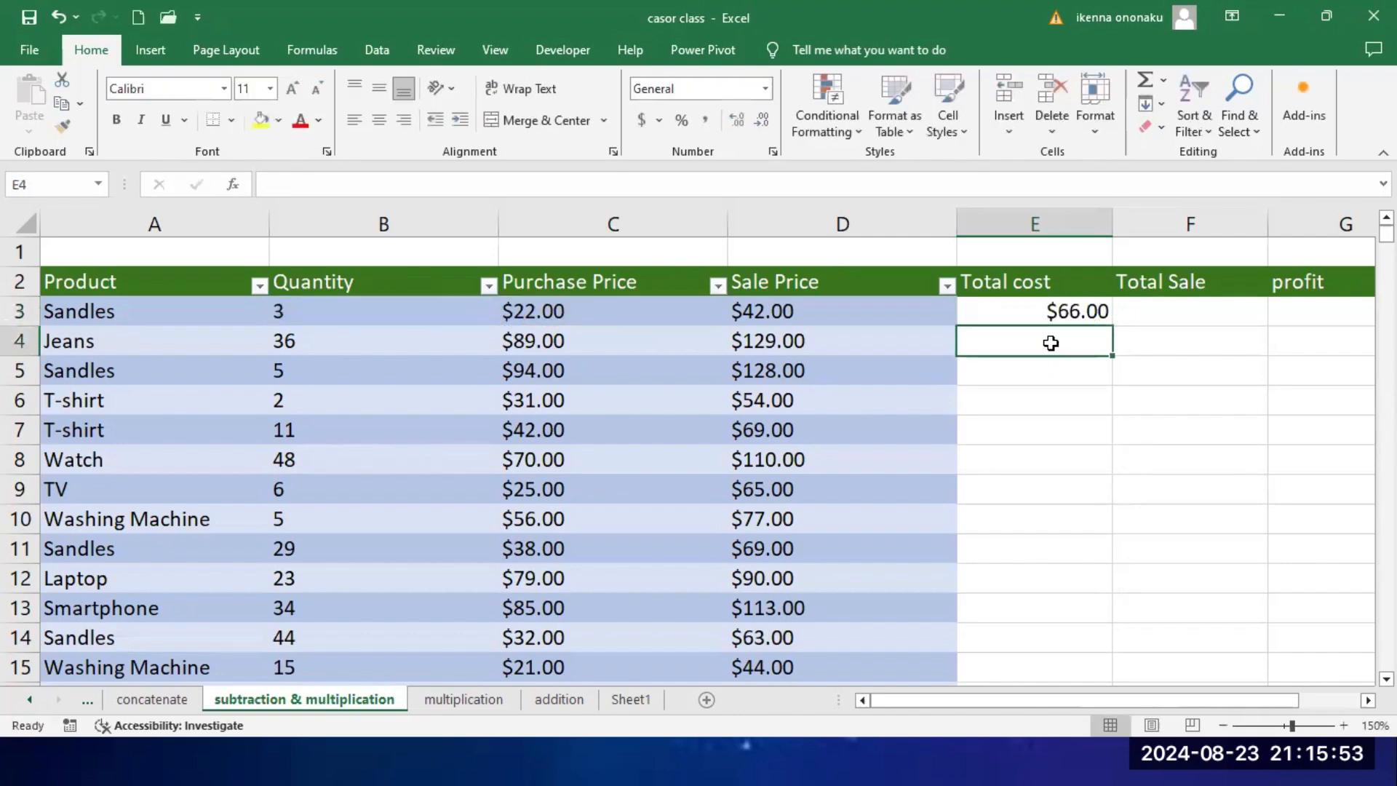
# Step: Fill the Total cost formula from E3 down the whole column and check the copied rows, including E4
pyautogui.click(1083, 311)
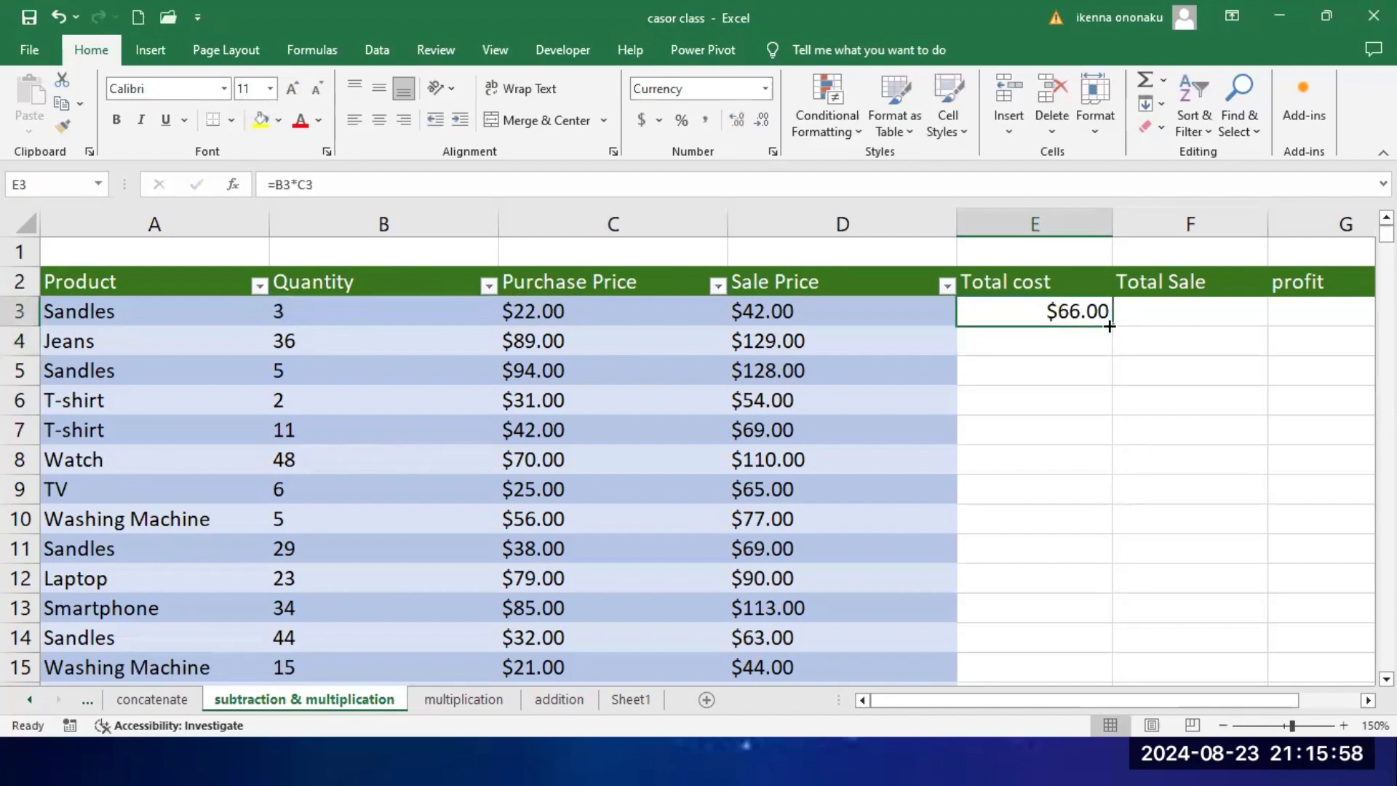
pyautogui.doubleClick(1109, 326)
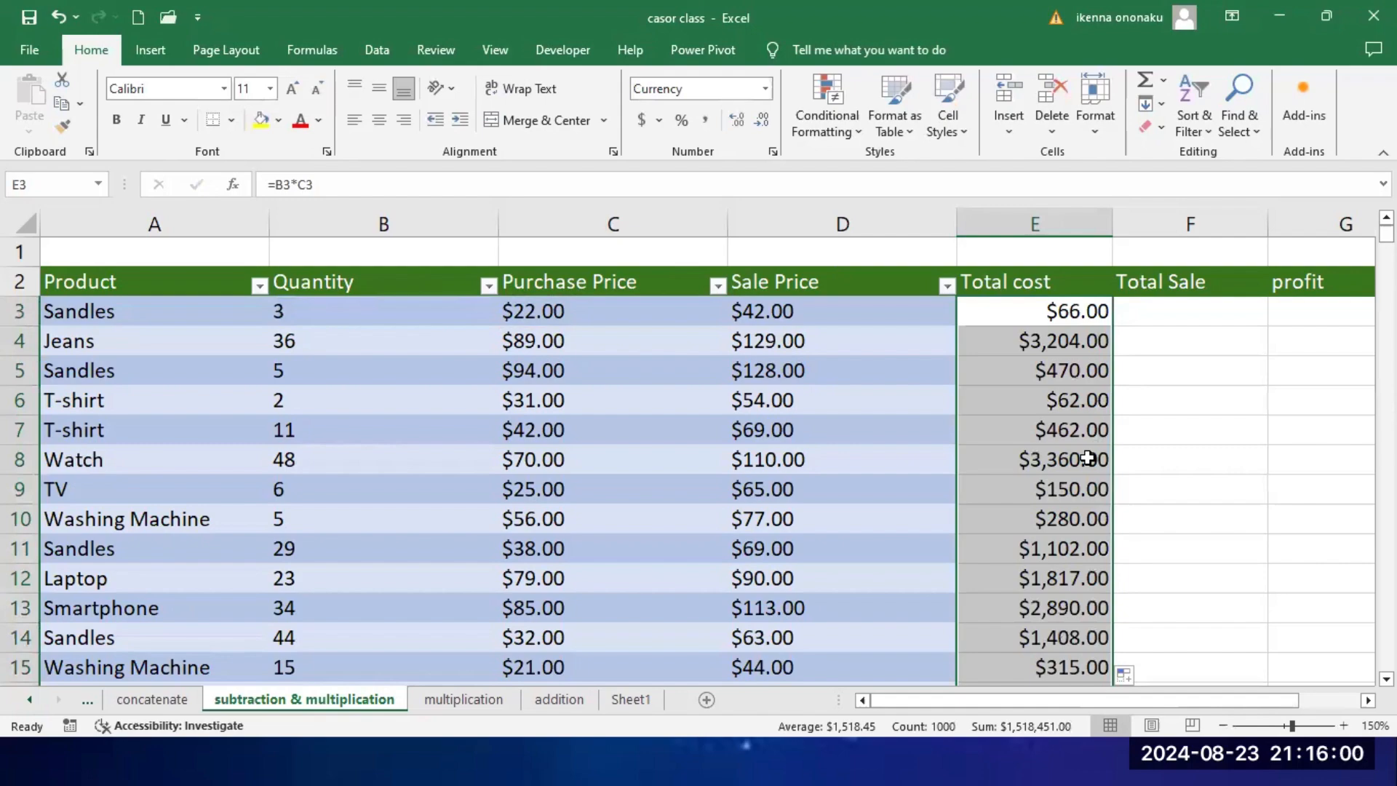
pyautogui.scroll(-17, 1091, 457)
pyautogui.scroll(-20, 1087, 457)
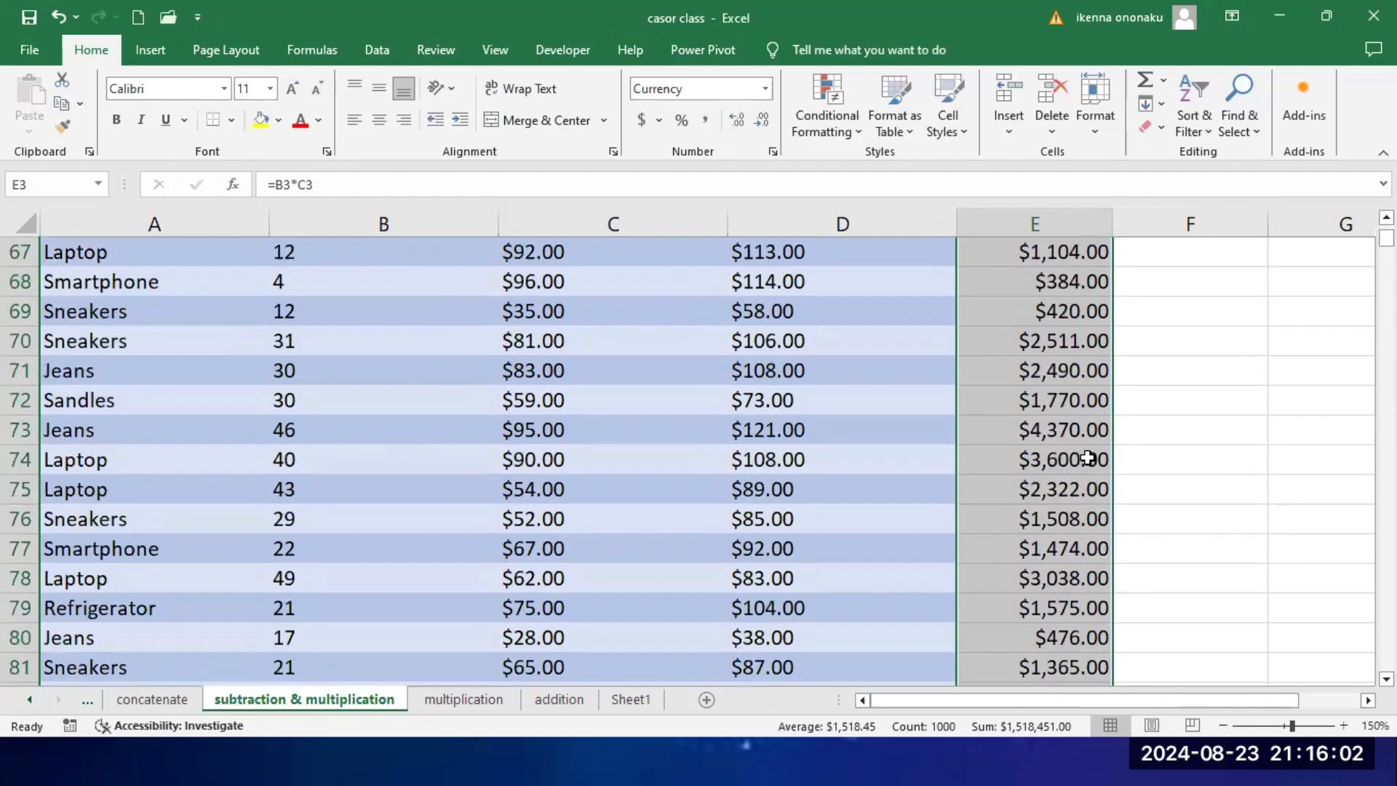
pyautogui.scroll(-20, 1088, 457)
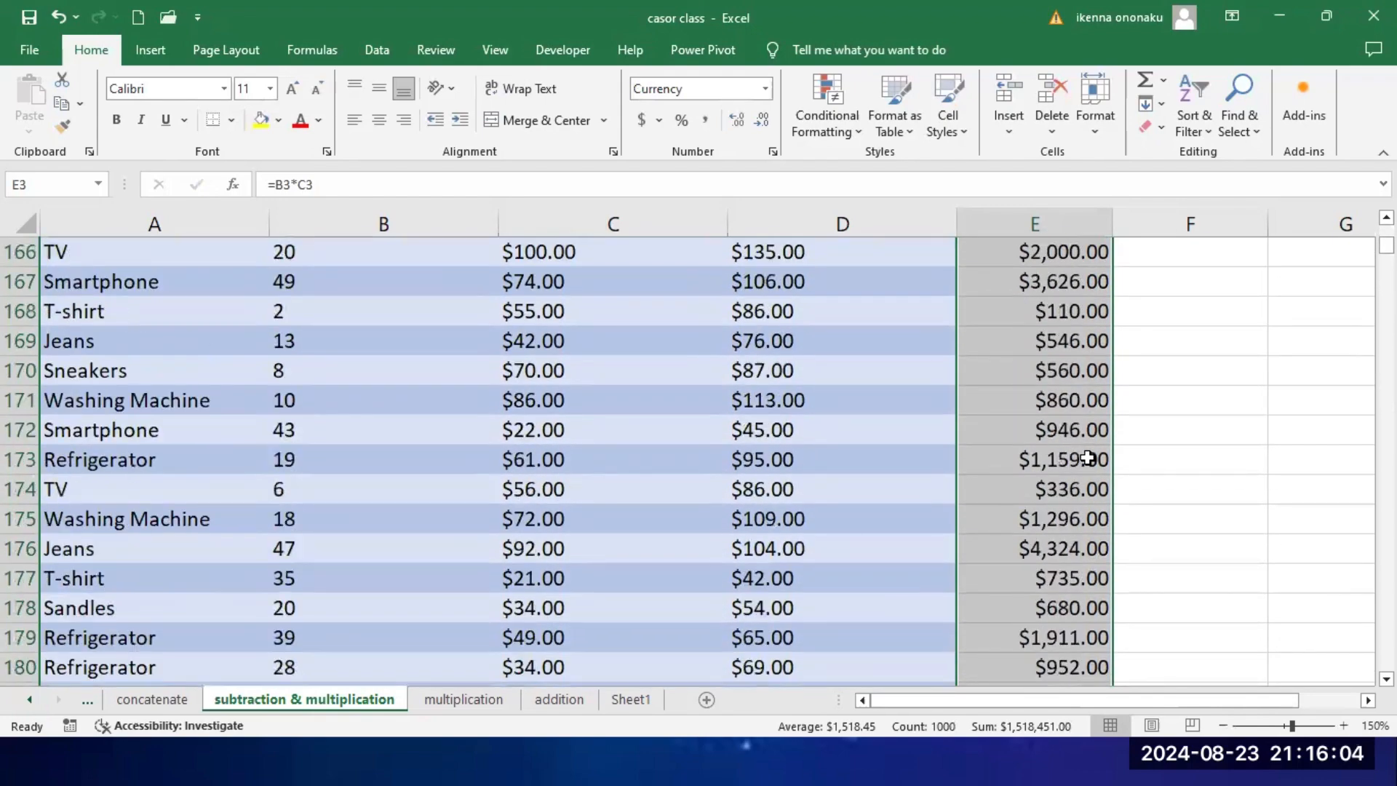
pyautogui.scroll(11, 1086, 454)
pyautogui.scroll(20, 1085, 454)
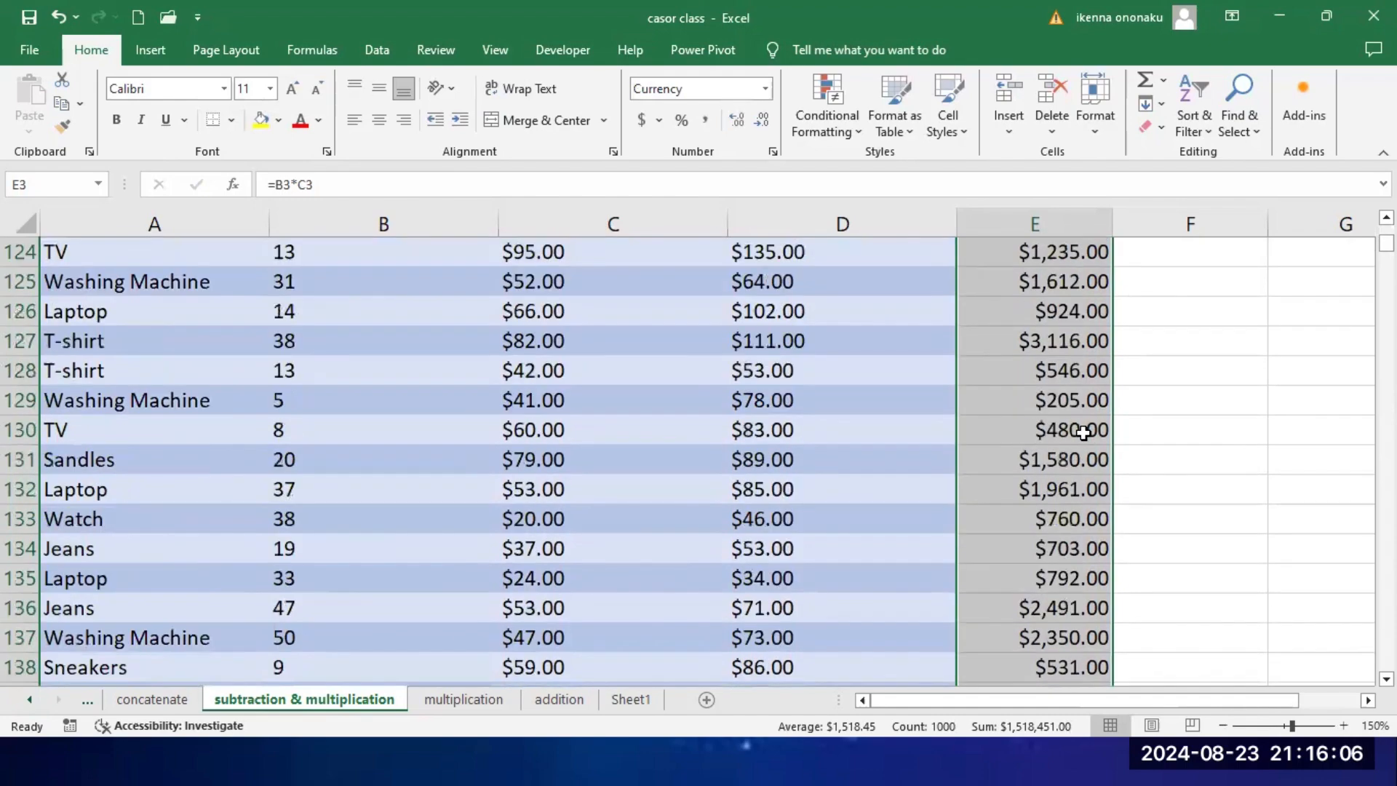
pyautogui.scroll(20, 1058, 380)
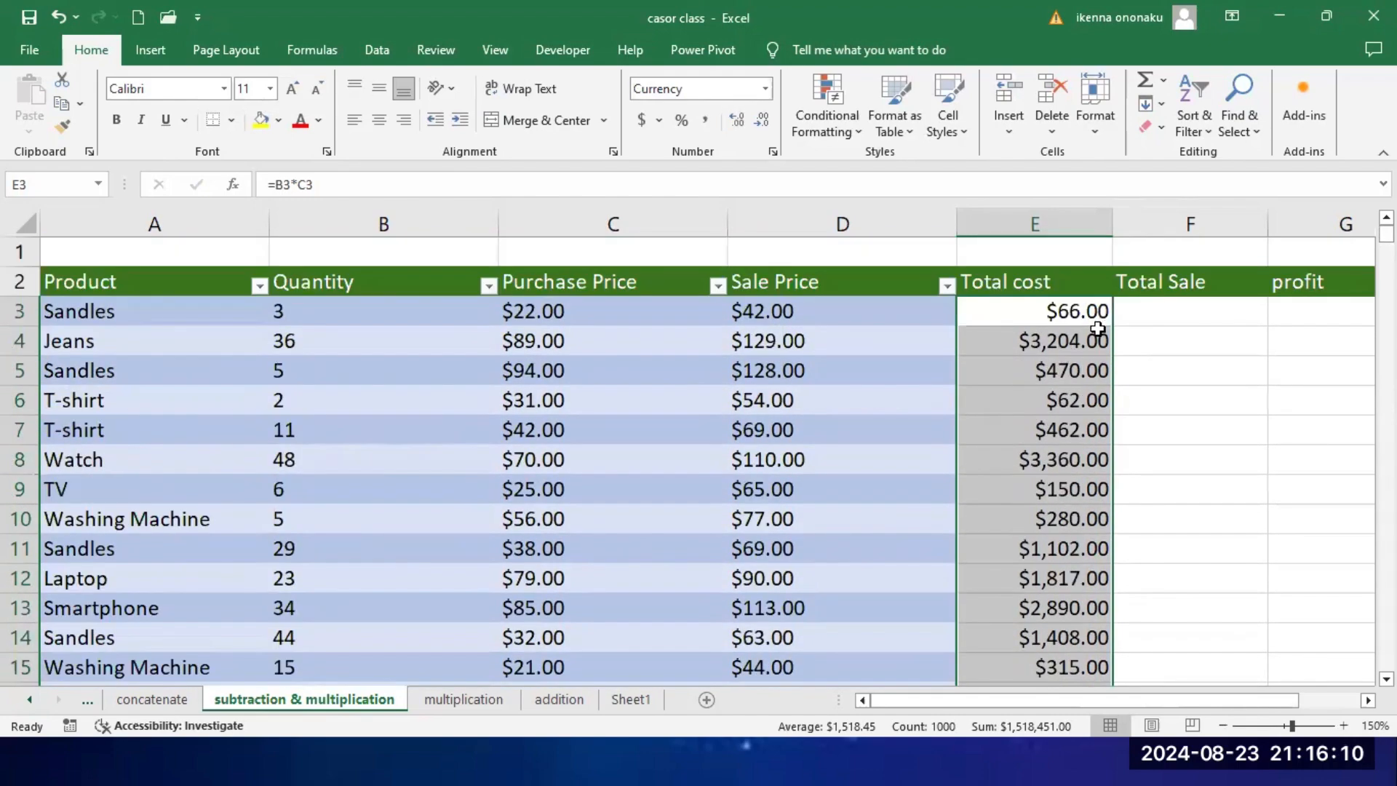
pyautogui.click(1077, 339)
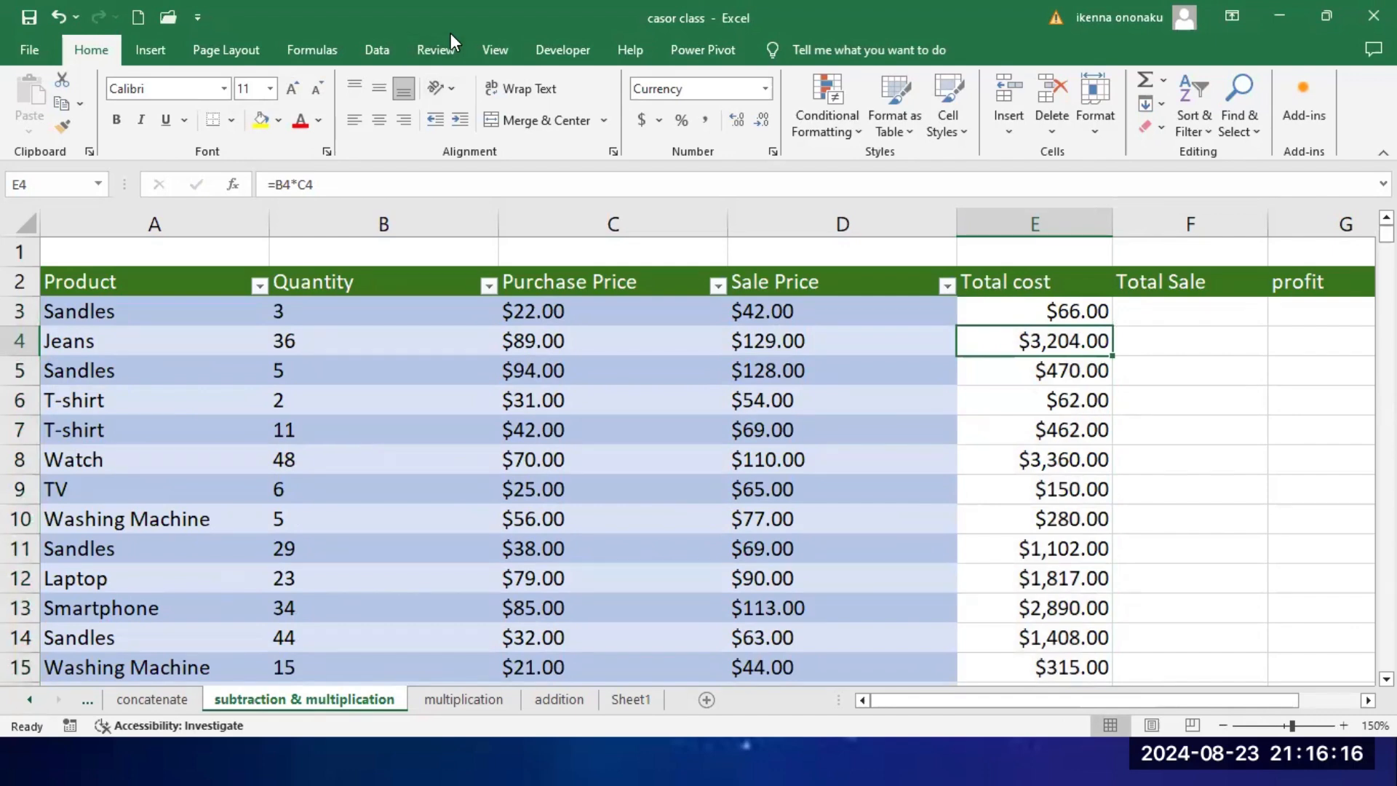
# Step: Calculate the first product's Total Sale in F3 by multiplying Quantity by Sale Price with the formula =B3*D3
pyautogui.click(1191, 313)
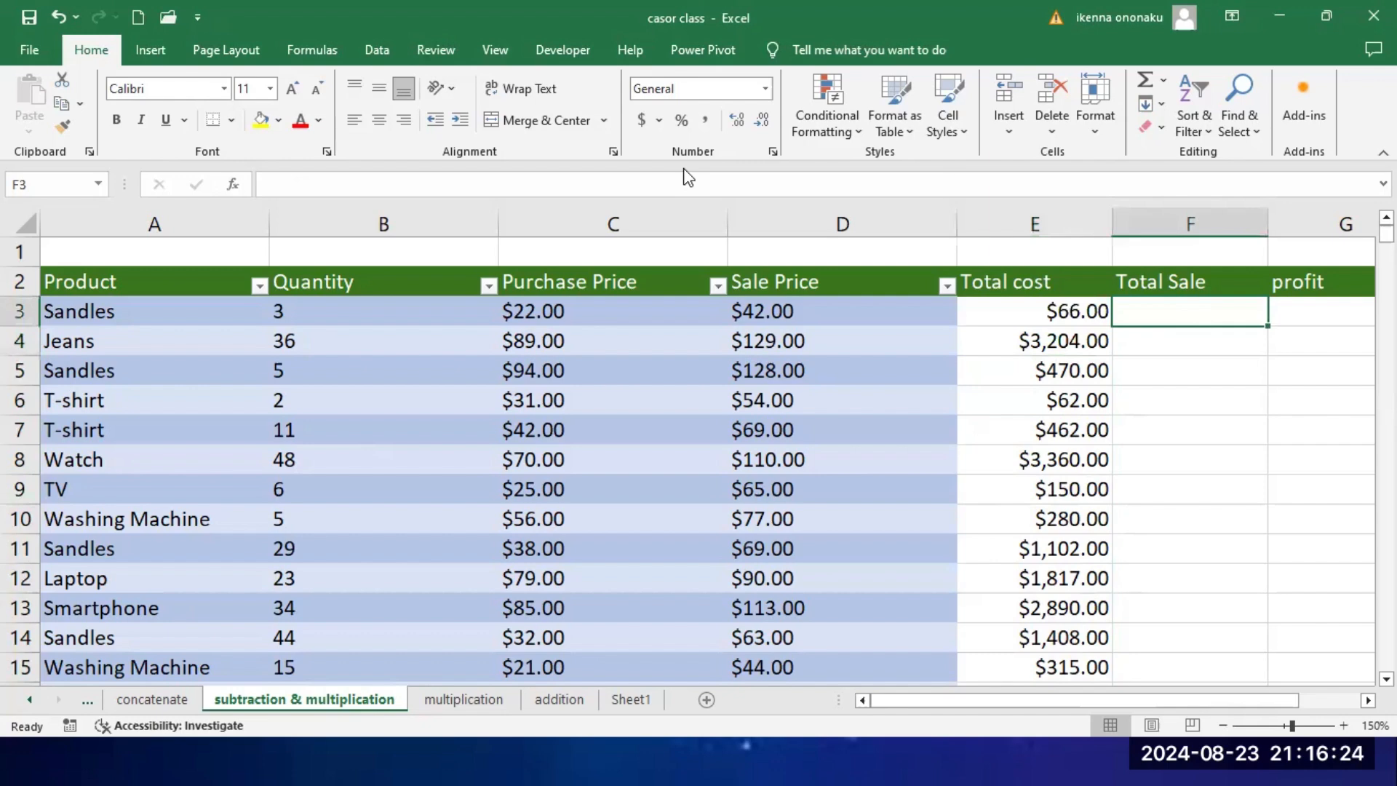
pyautogui.click(1173, 307)
pyautogui.write('=')
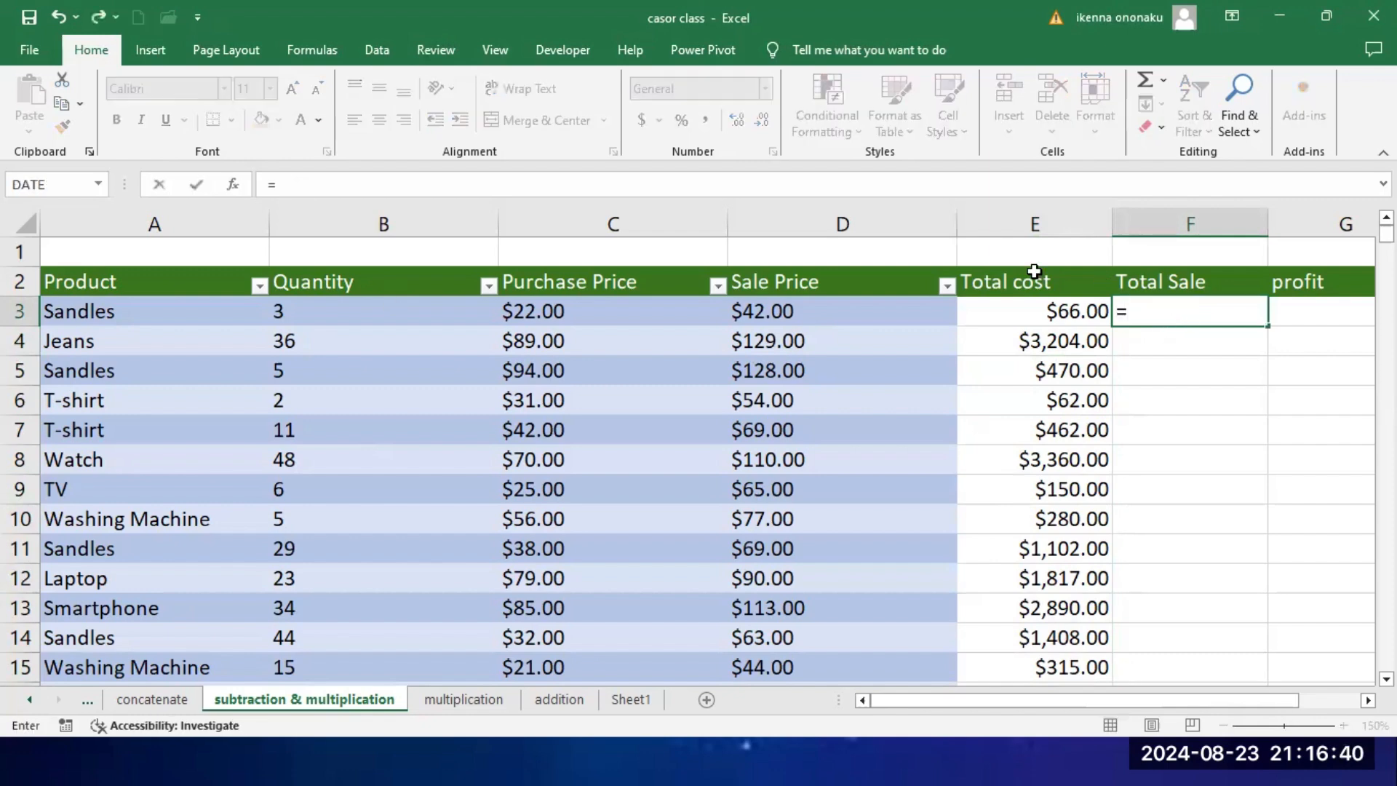
pyautogui.click(400, 306)
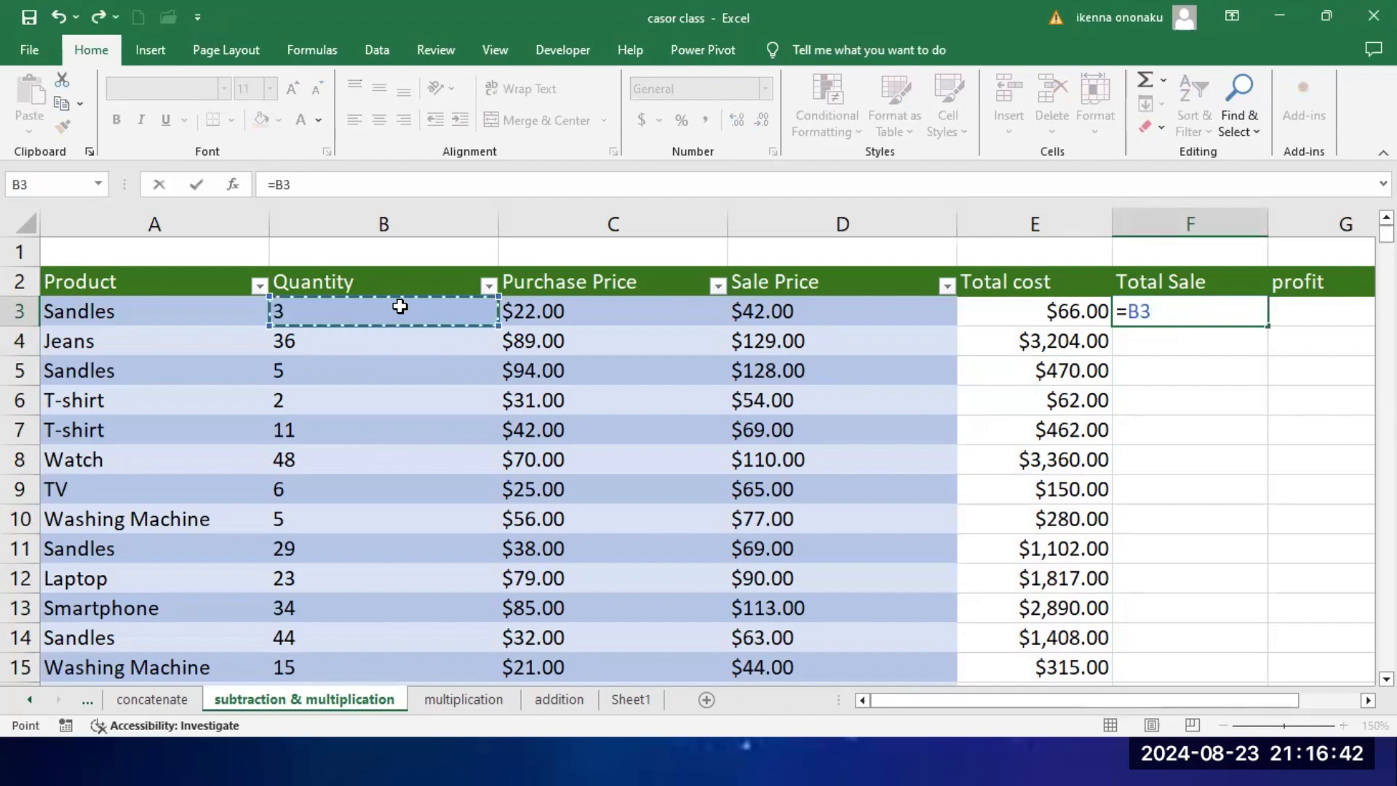
pyautogui.write('*')
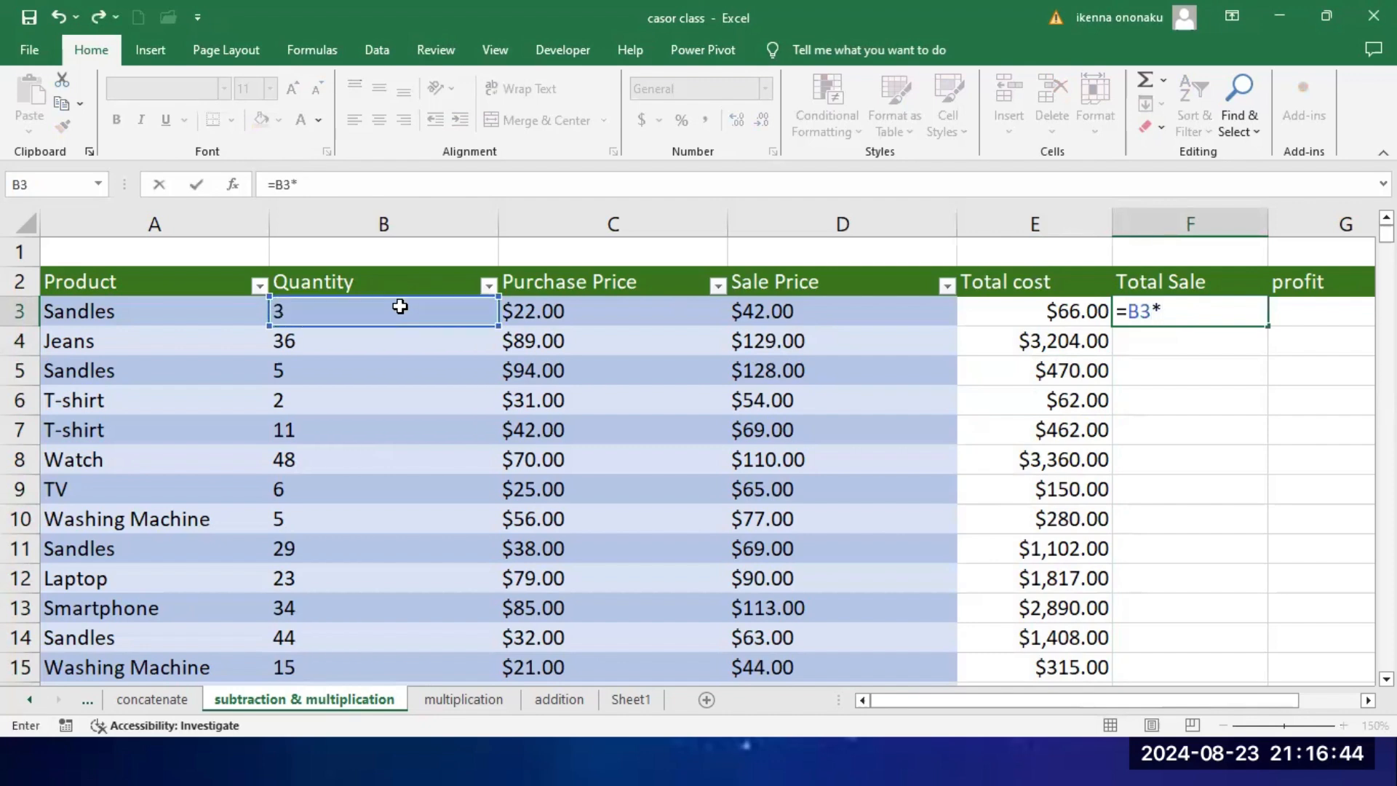
pyautogui.click(799, 311)
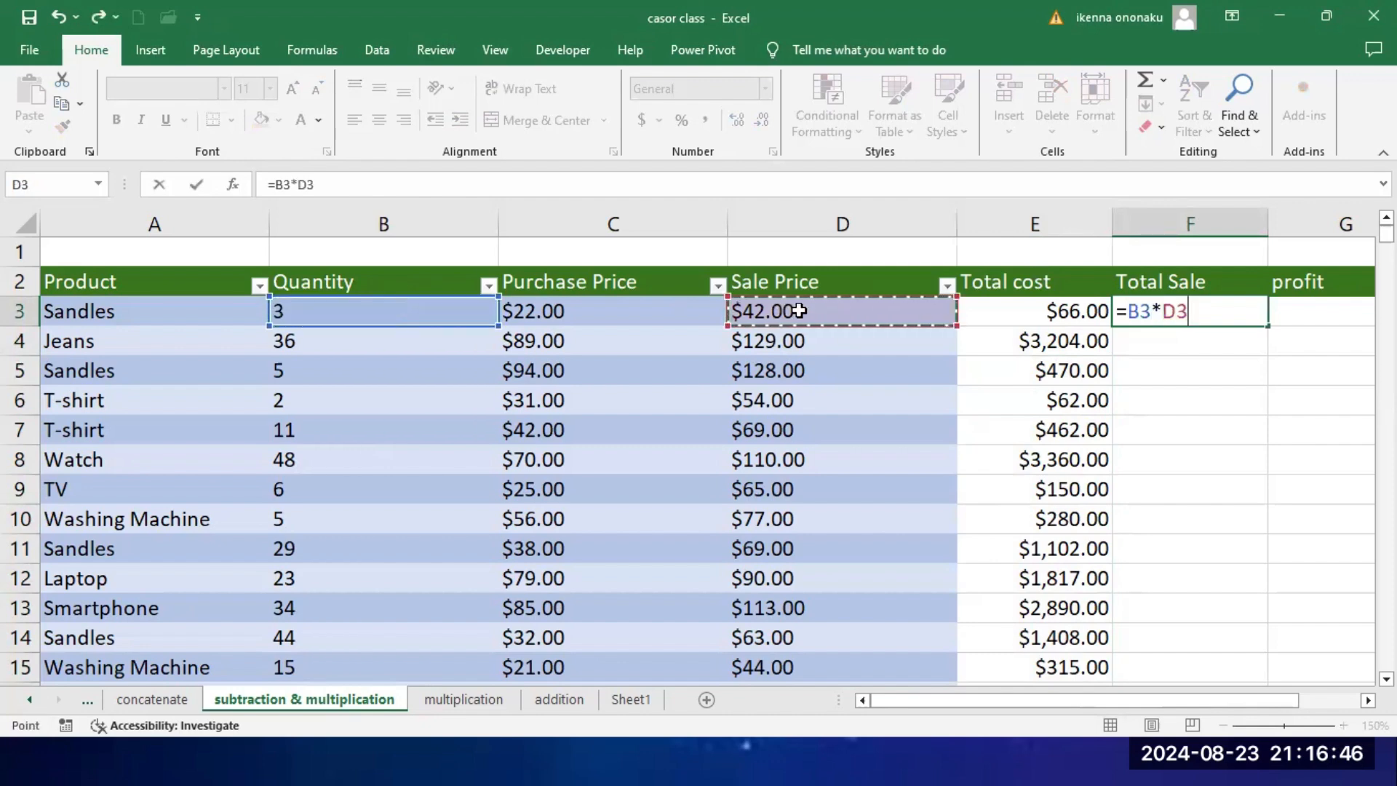
pyautogui.press('Return')
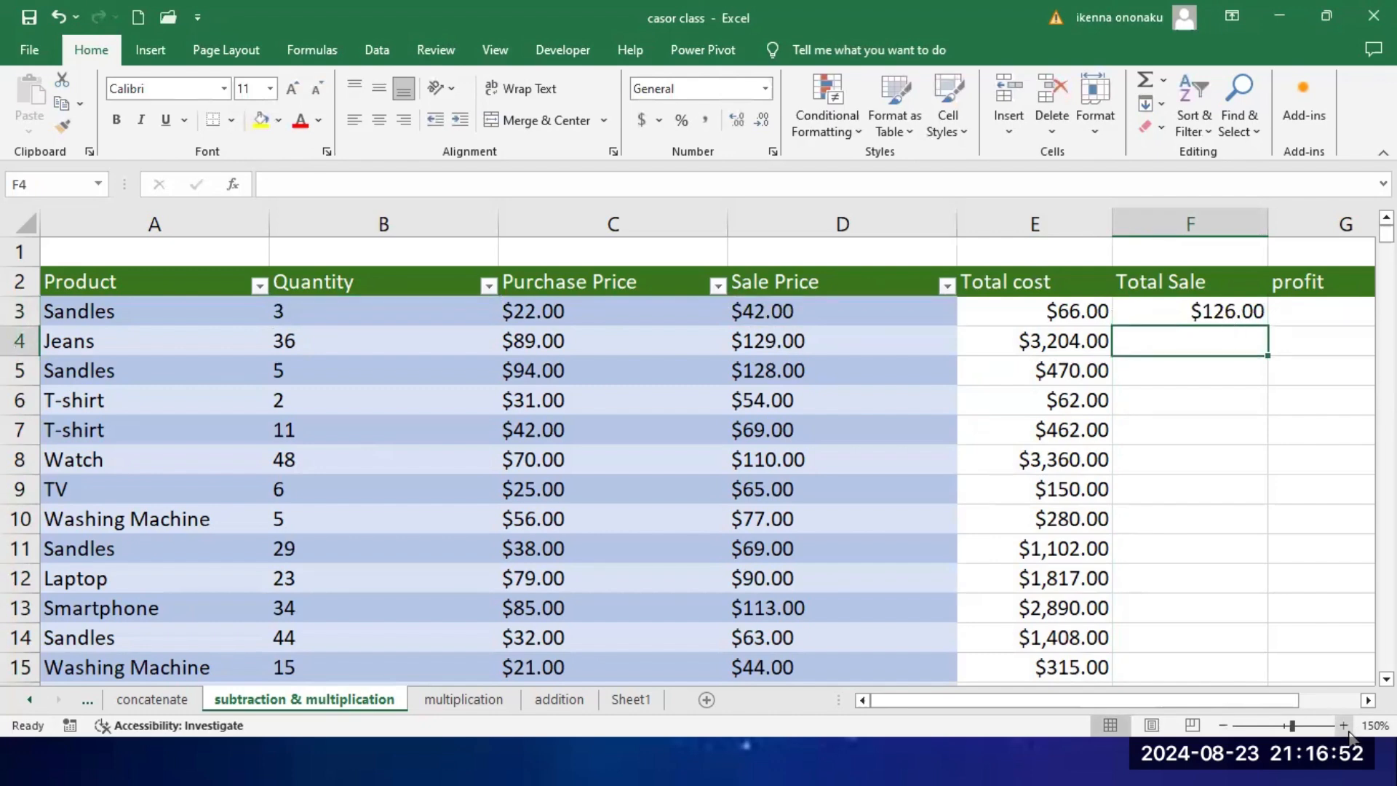
# Step: Fill the Total Sale formula from F3 down to all product rows
pyautogui.click(1367, 700)
pyautogui.hscroll(1, 851, 517)
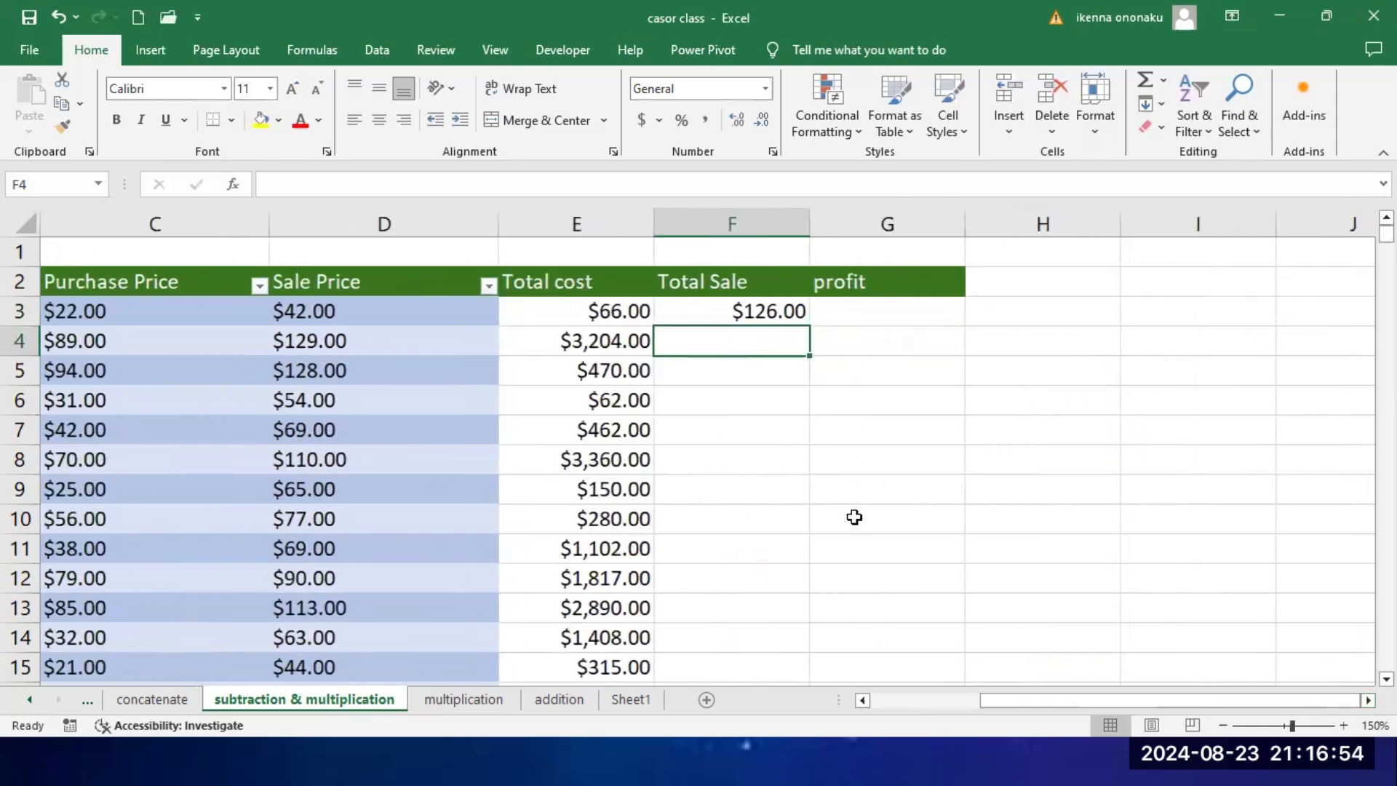
pyautogui.click(780, 312)
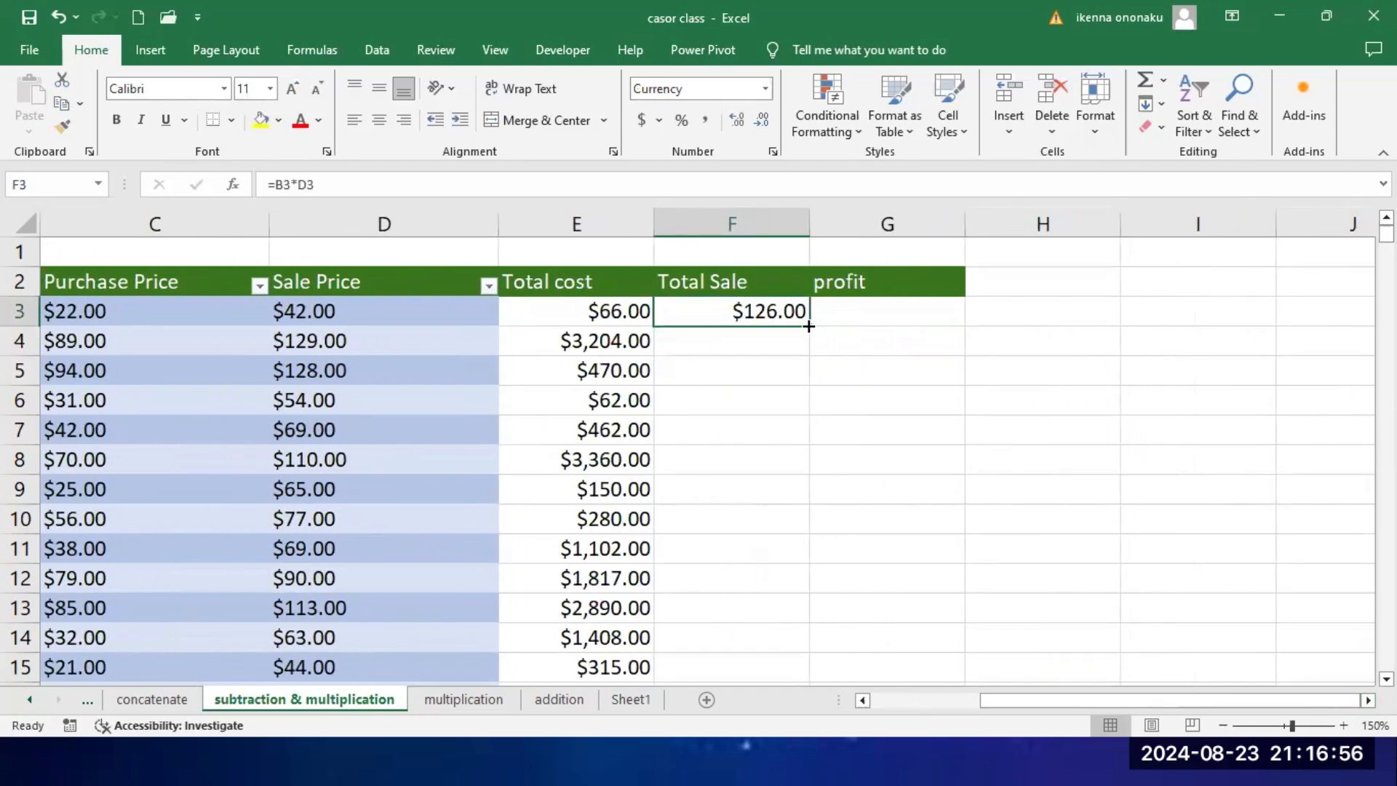
pyautogui.doubleClick(806, 328)
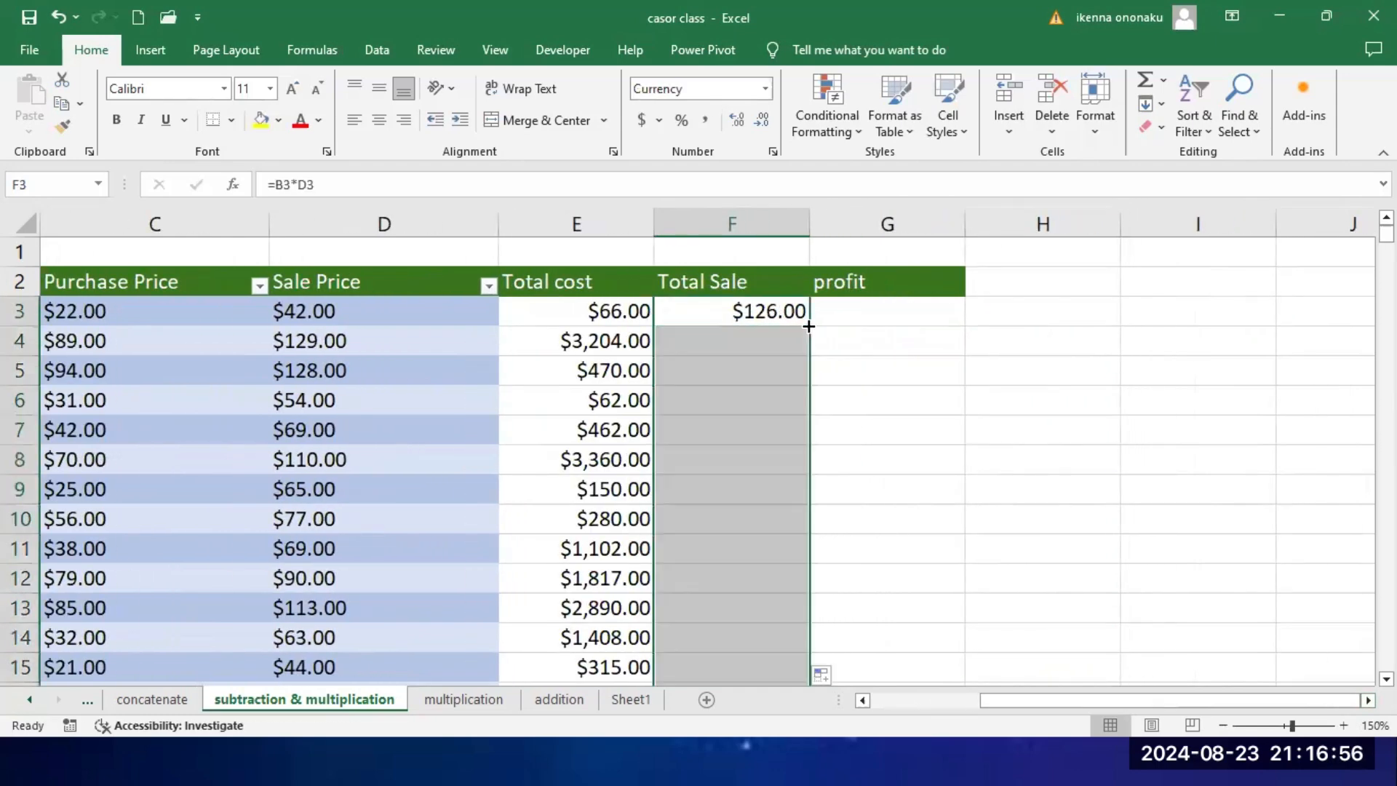
# Step: Calculate the profit in G3 as Total Sale minus Total cost with =F3-E3 and fill the formula down to all product rows
pyautogui.click(887, 318)
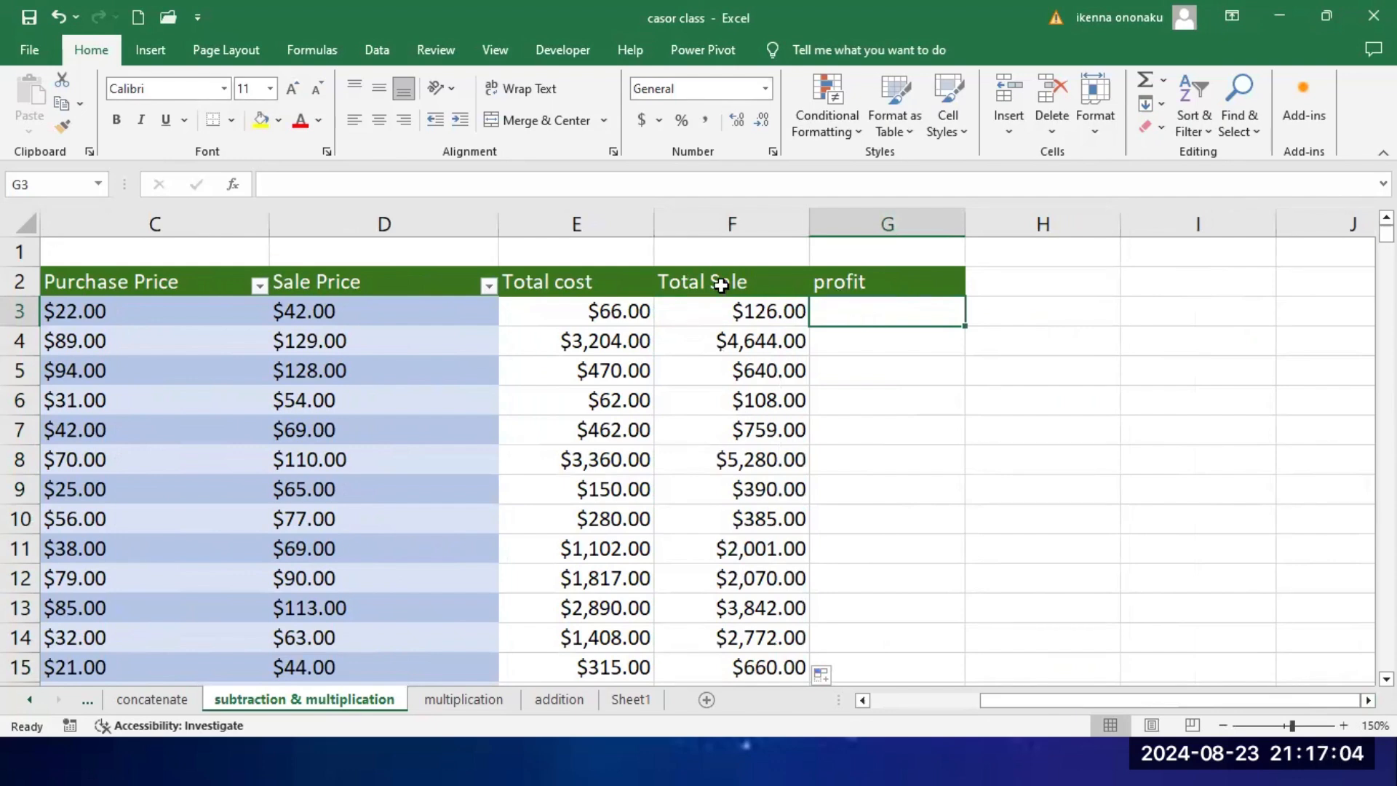
pyautogui.keyDown('ctrl'); pyautogui.scroll(2, 911, 422); pyautogui.keyUp('ctrl')
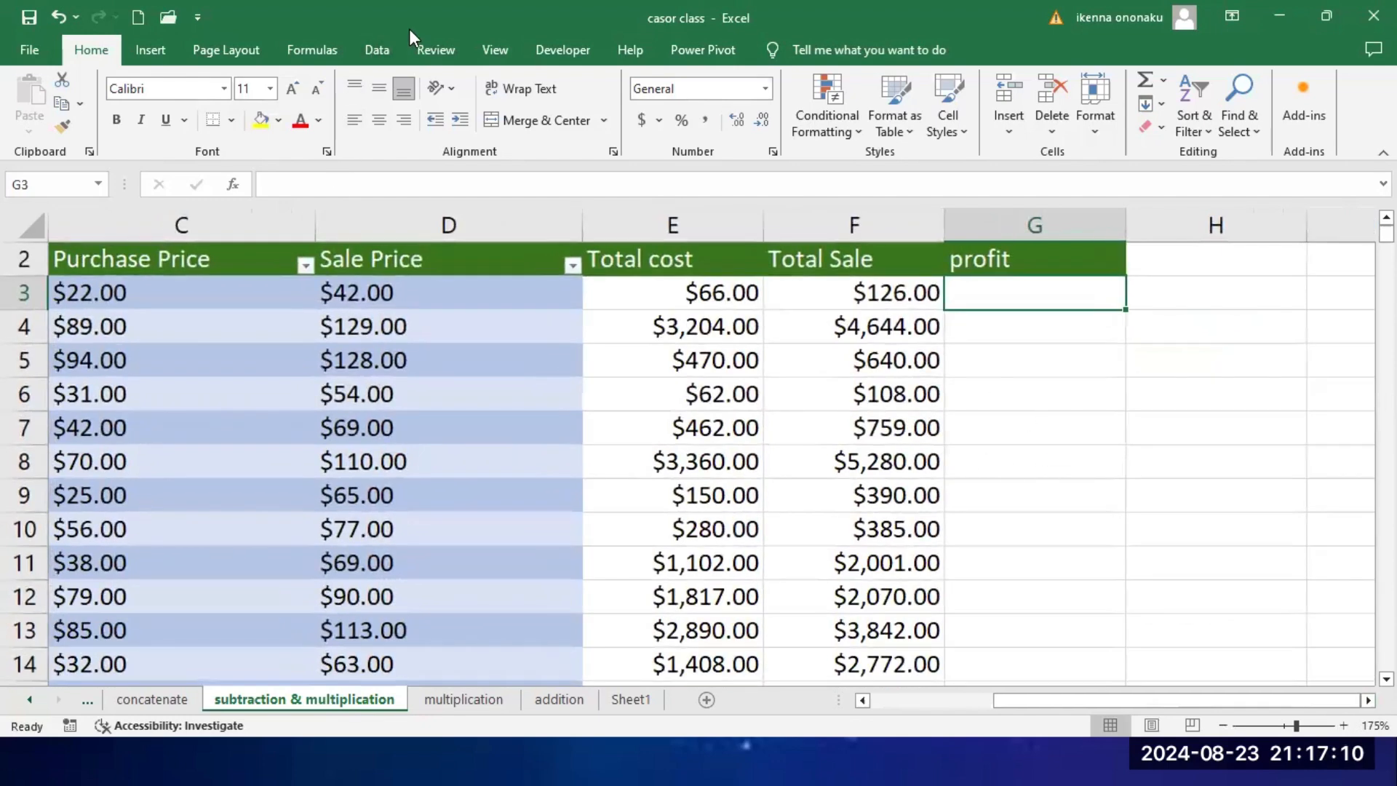
pyautogui.click(910, 349)
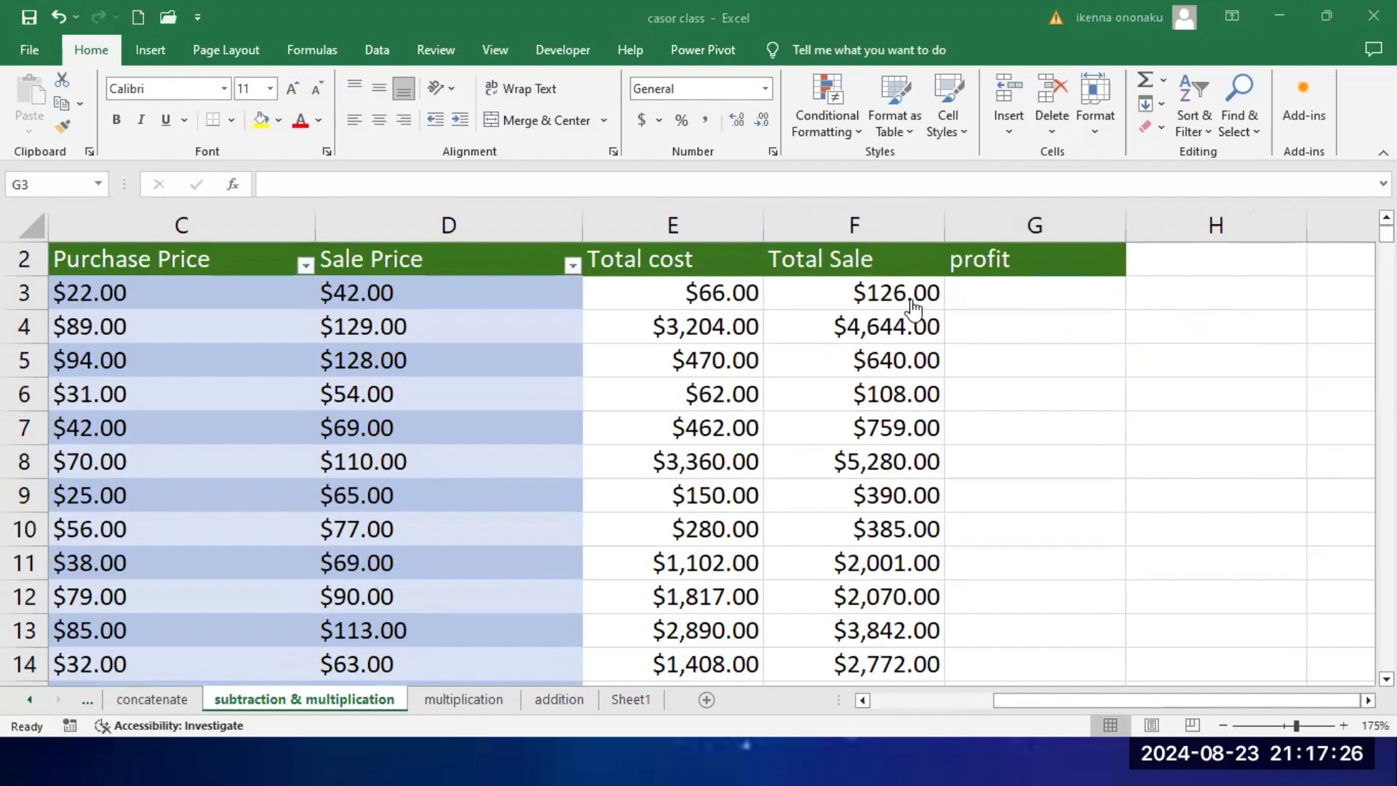
pyautogui.click(993, 293)
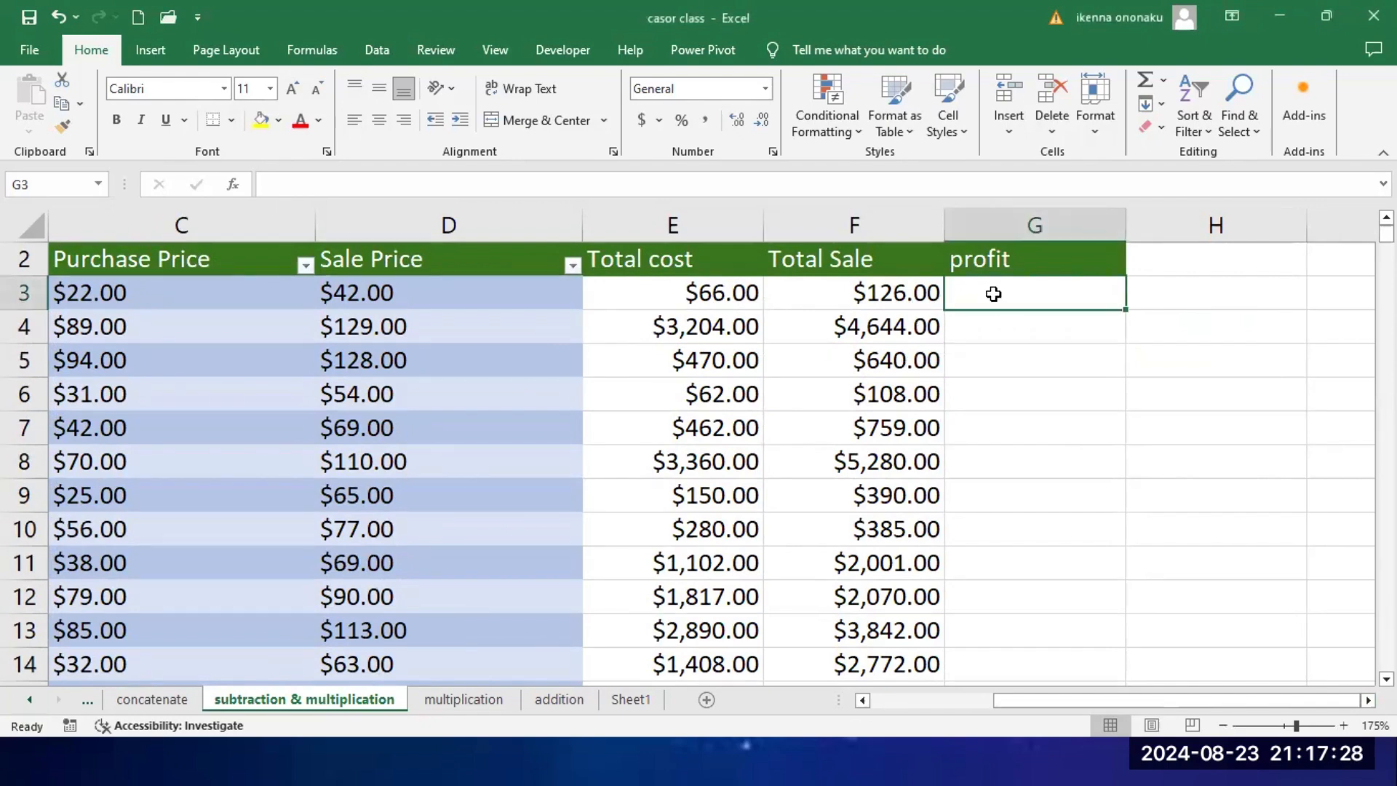
pyautogui.write('=')
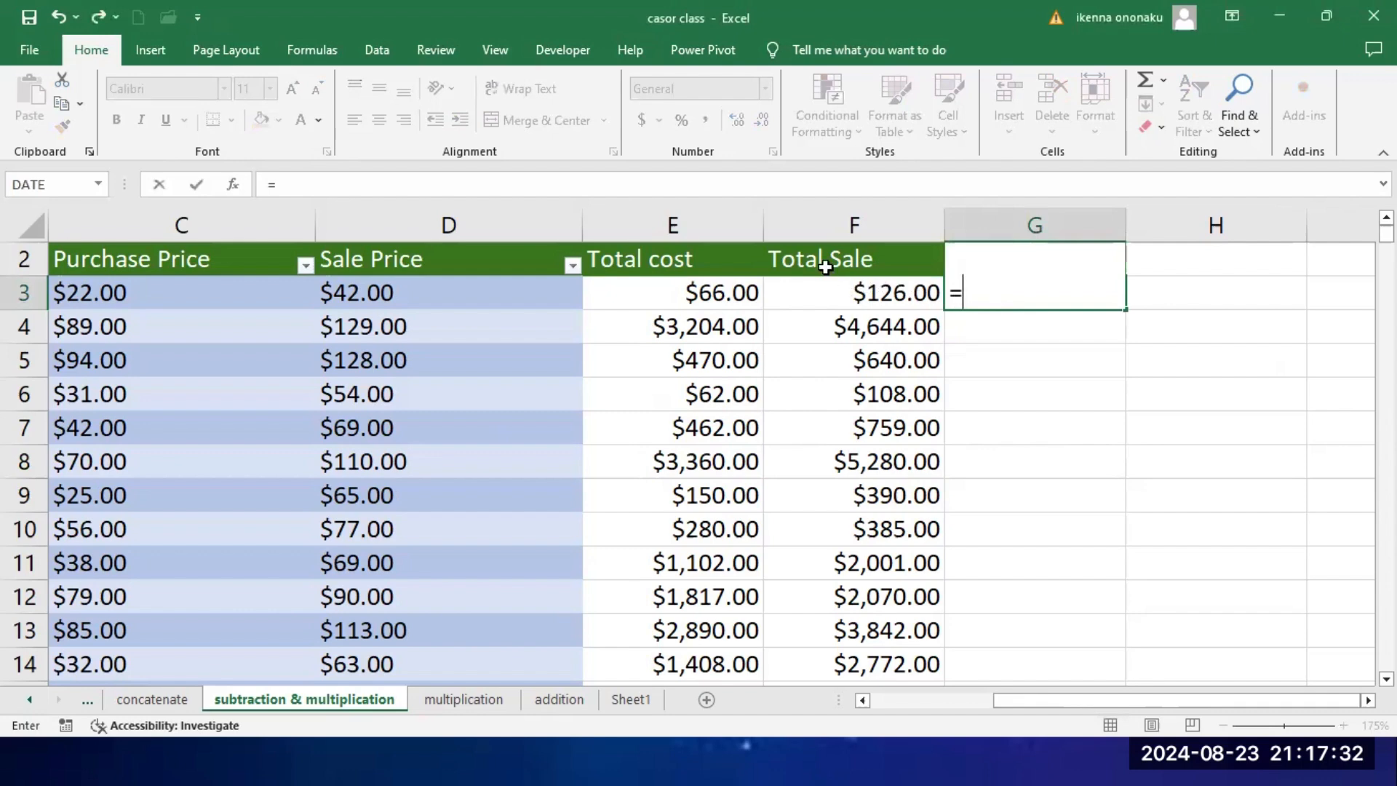
pyautogui.click(884, 297)
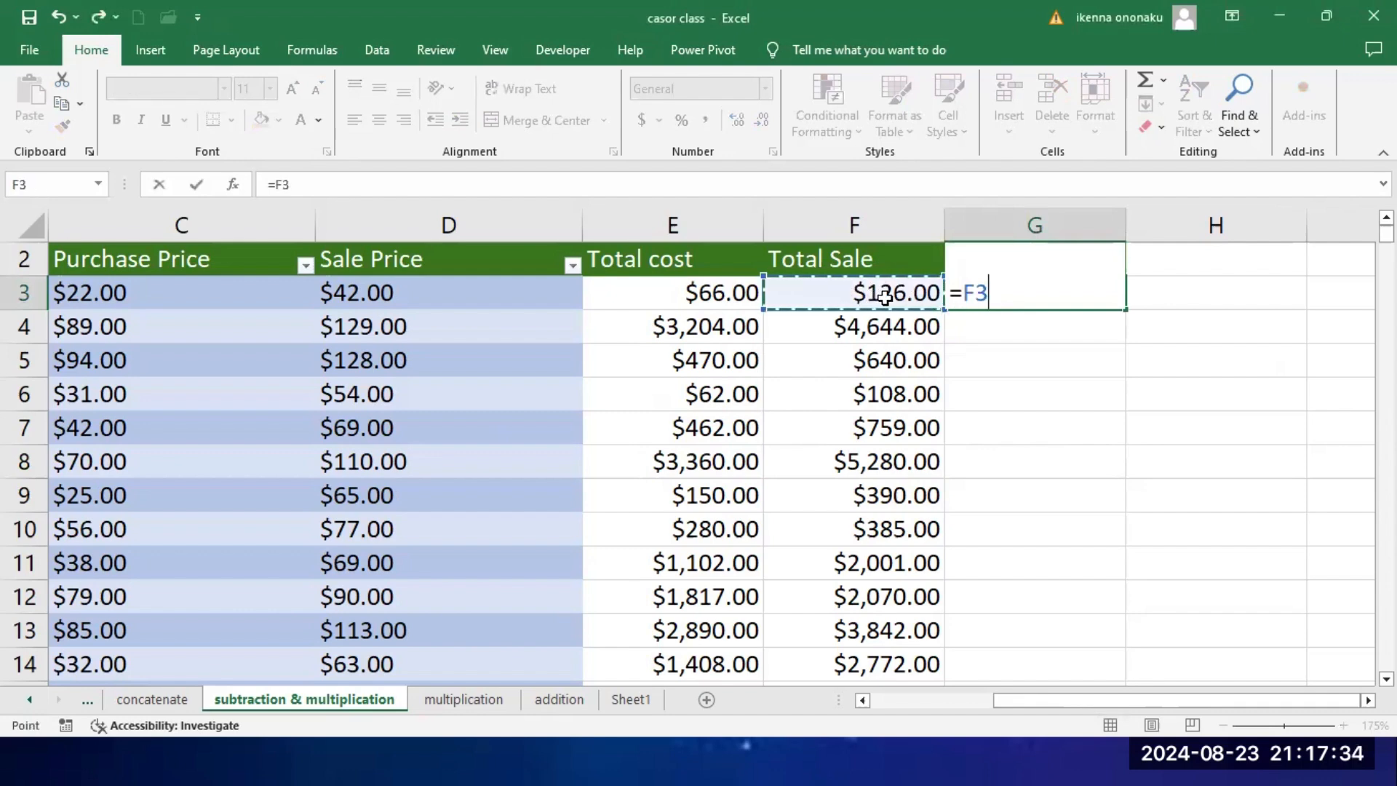
pyautogui.write('-')
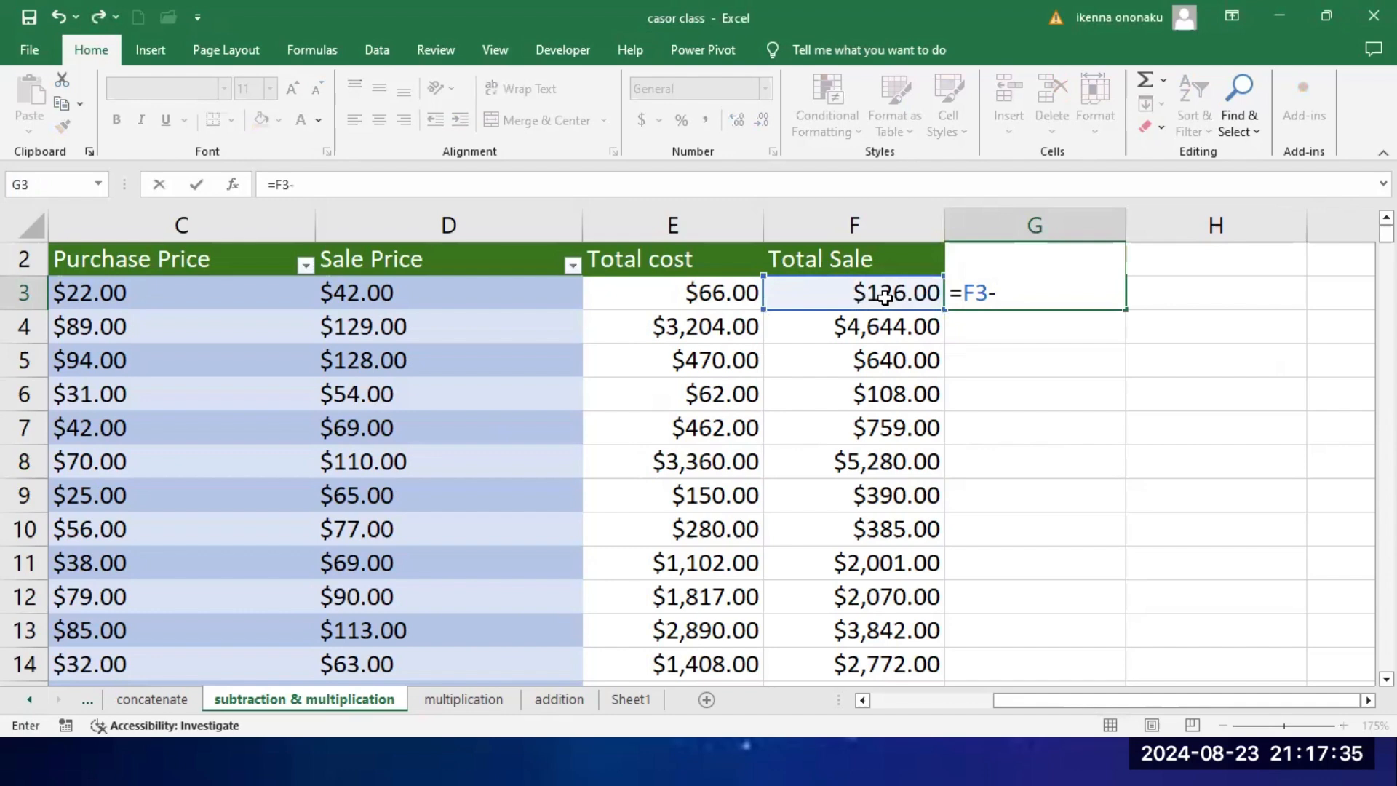
pyautogui.click(686, 294)
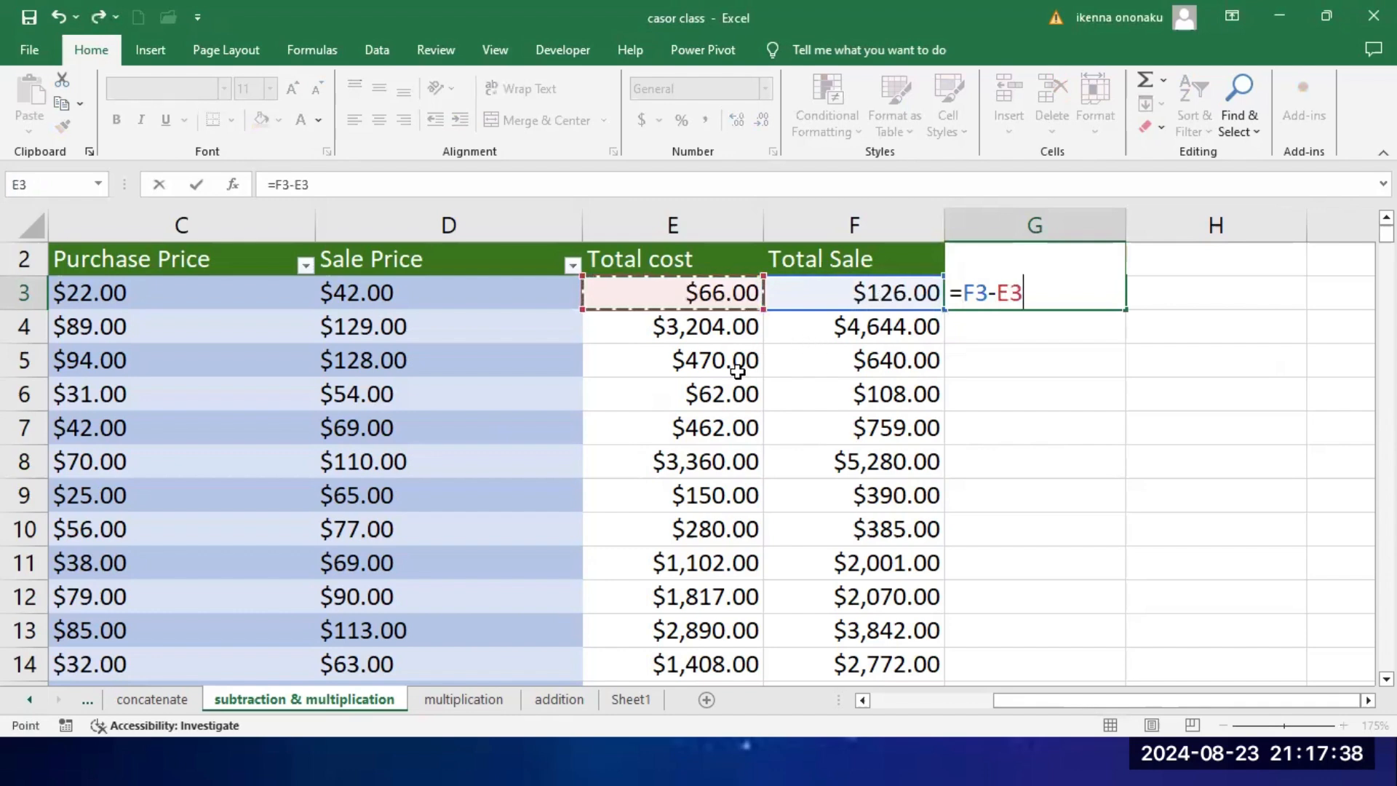
pyautogui.press('Return')
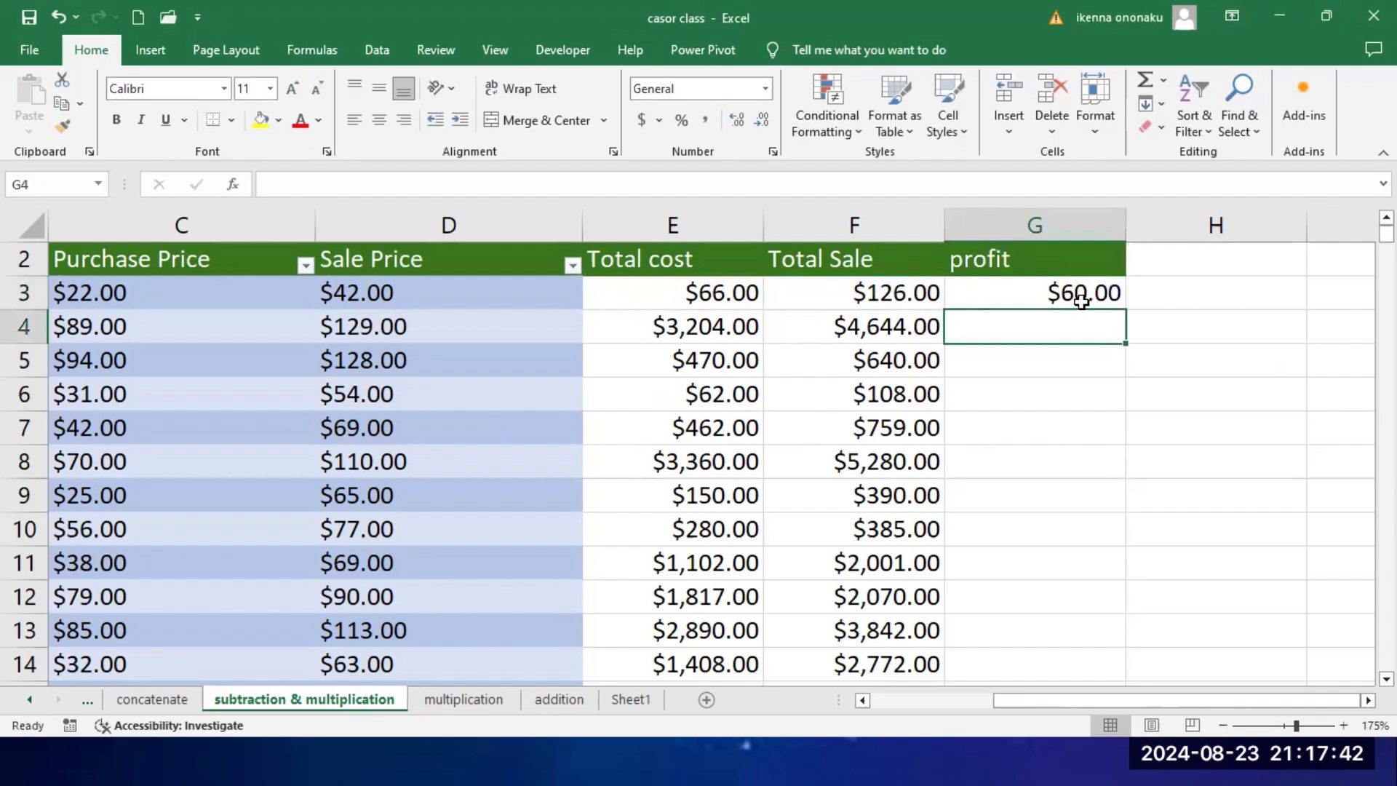
pyautogui.click(1113, 300)
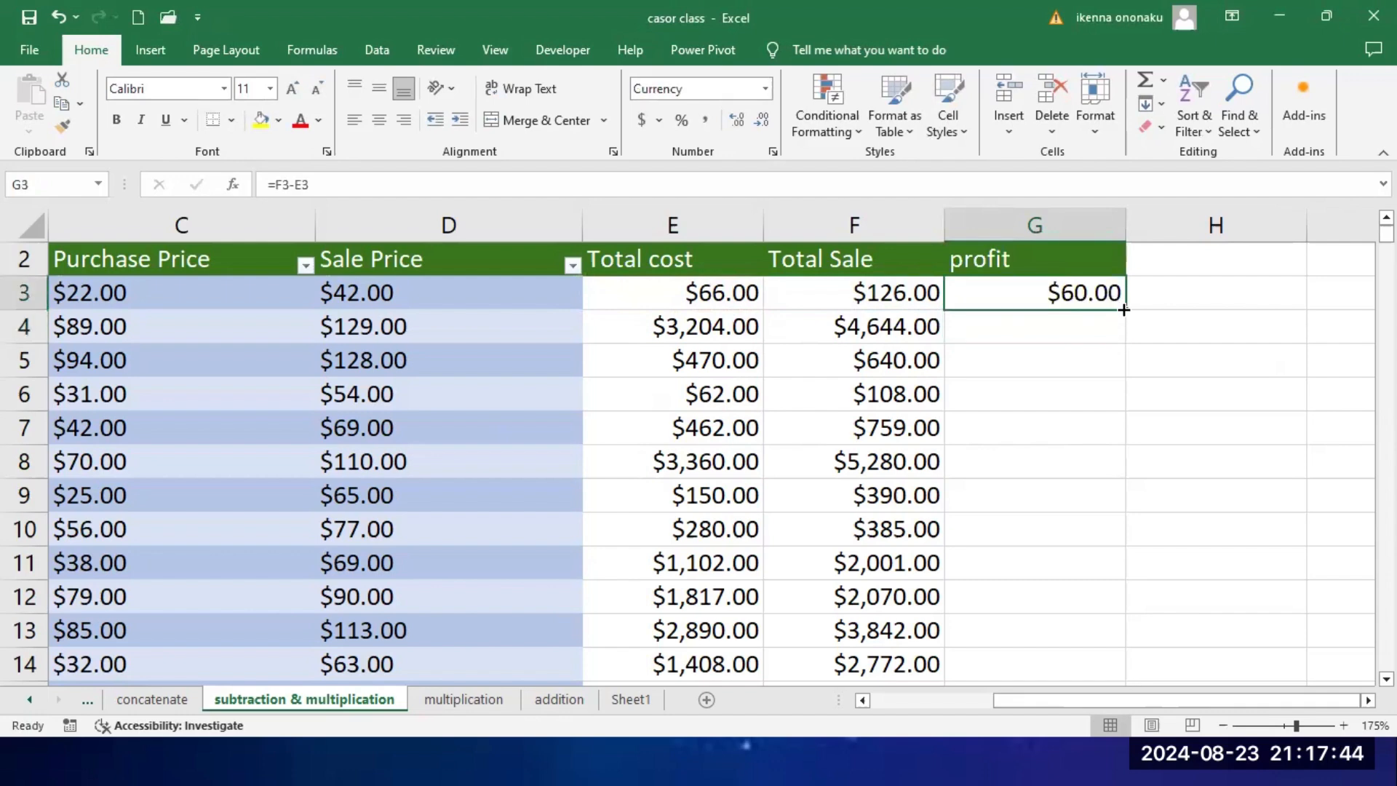
pyautogui.doubleClick(1123, 310)
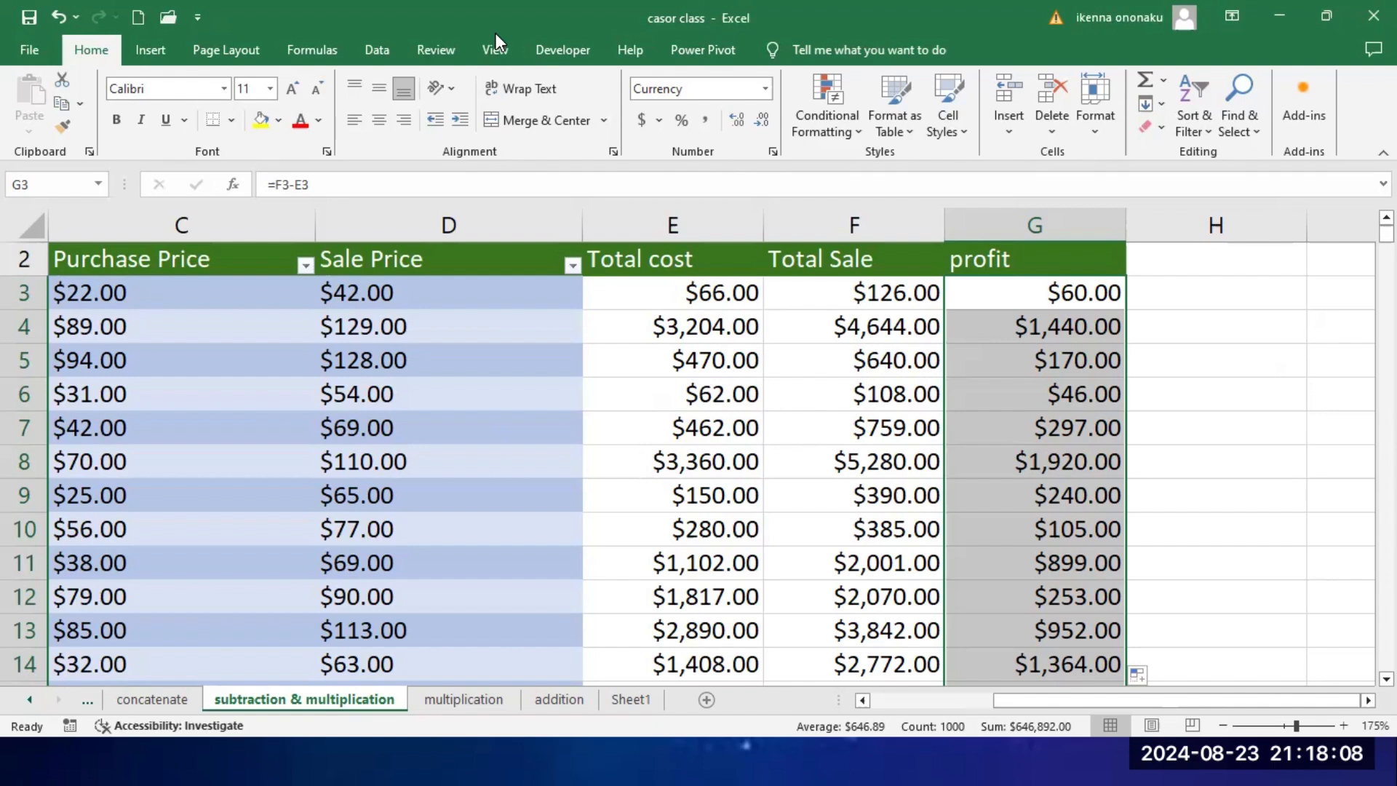
# Step: Switch to Sheet1 and clear the multiplication formula from cell A1
pyautogui.click(643, 697)
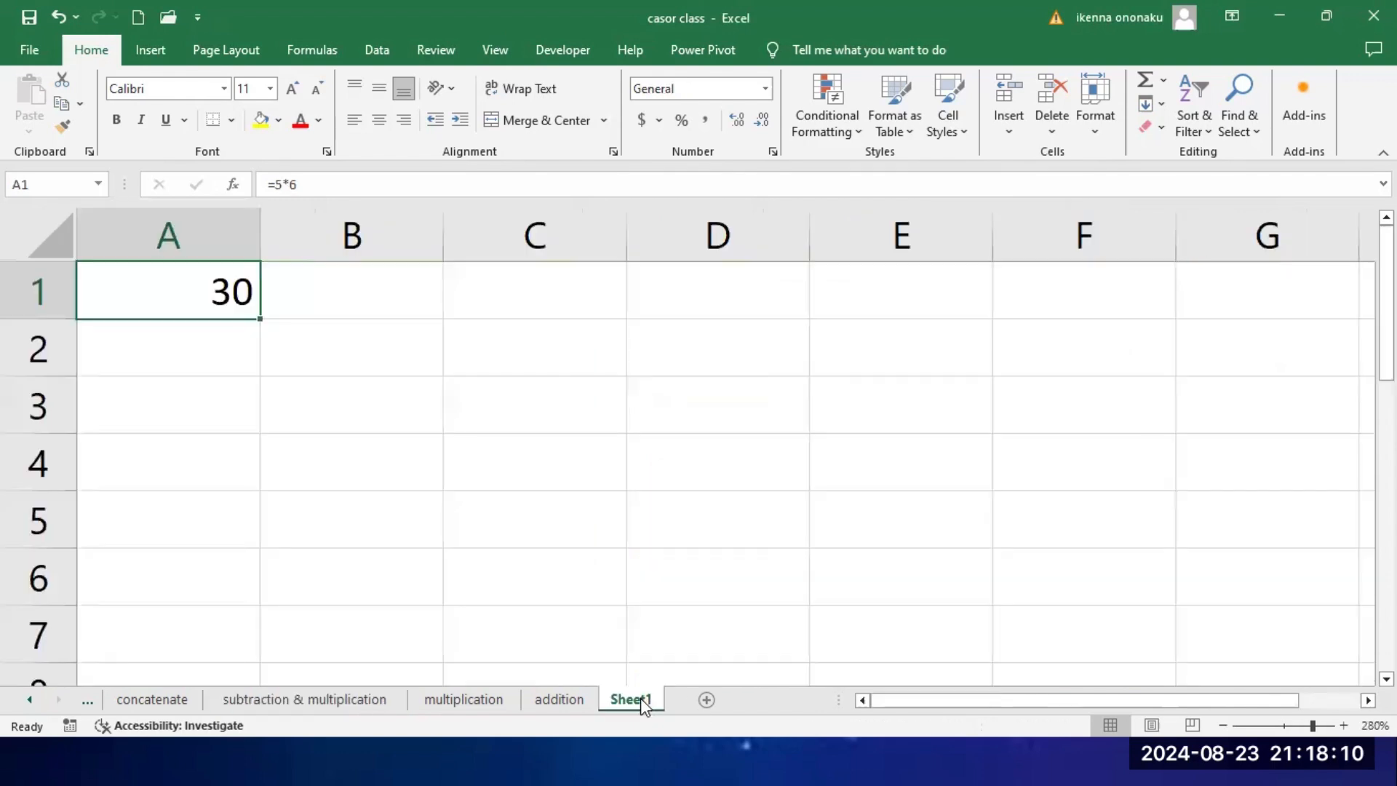
pyautogui.click(228, 378)
pyautogui.click(218, 295)
pyautogui.press('Delete')
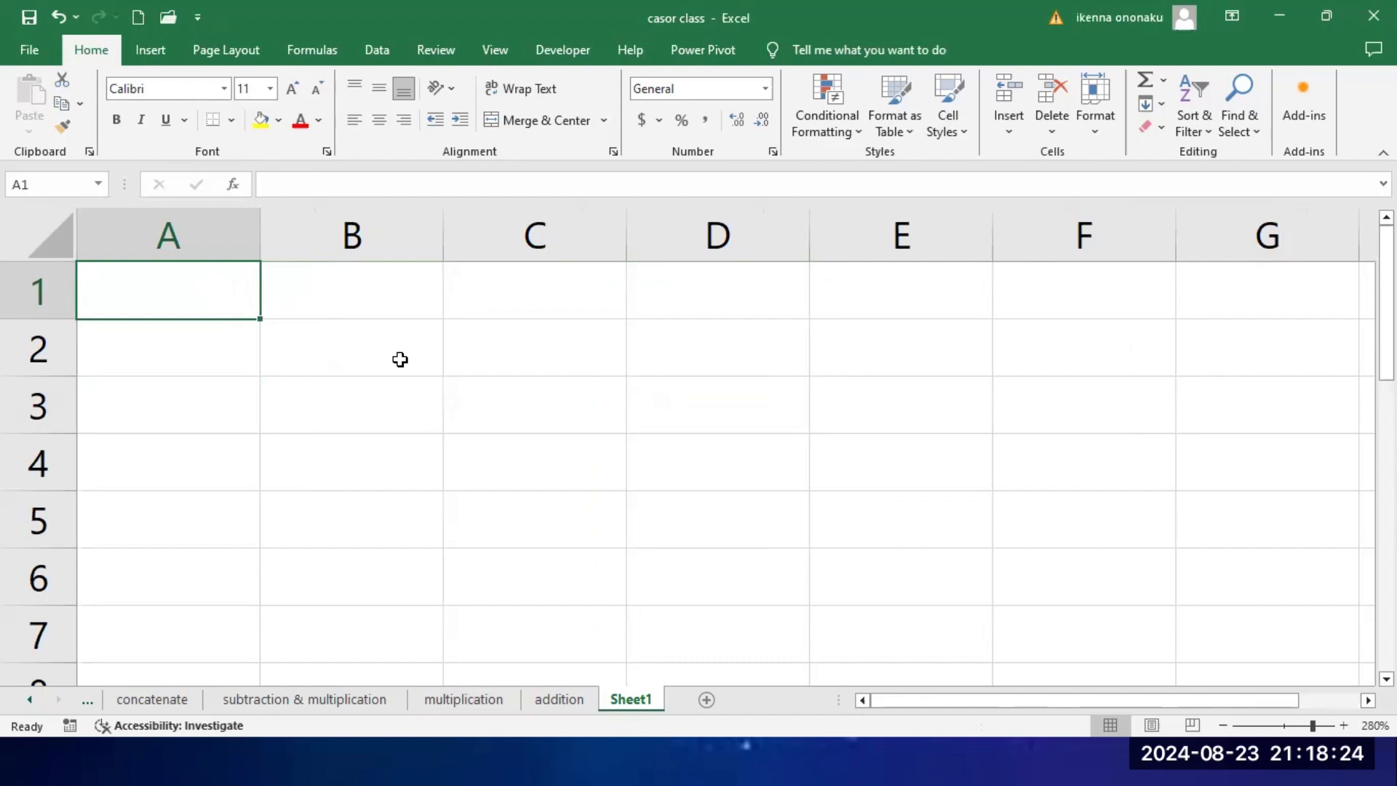
# Step: Enter the percent formula =50% in cell A1 of Sheet1
pyautogui.write('=5')
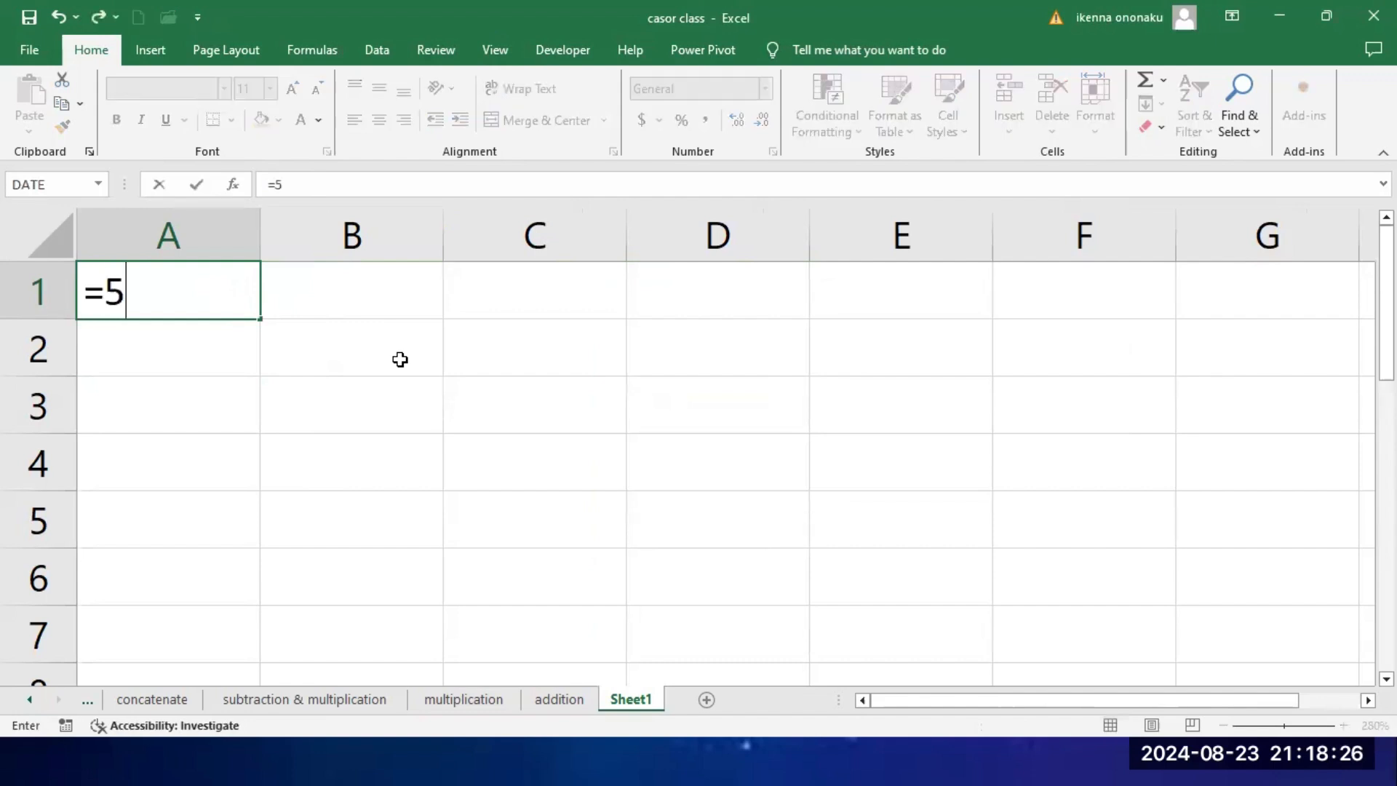
pyautogui.write('0')
pyautogui.write('%')
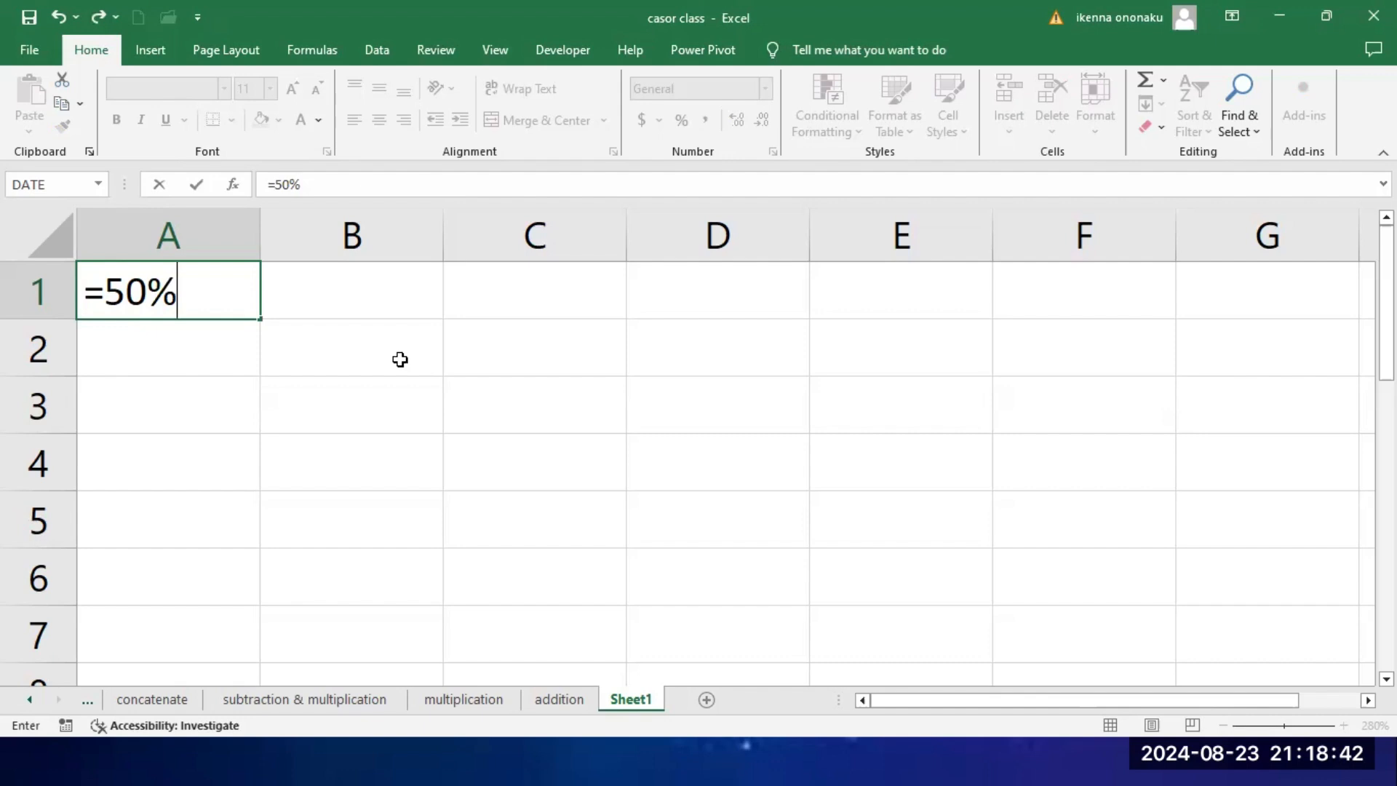
pyautogui.press('Return')
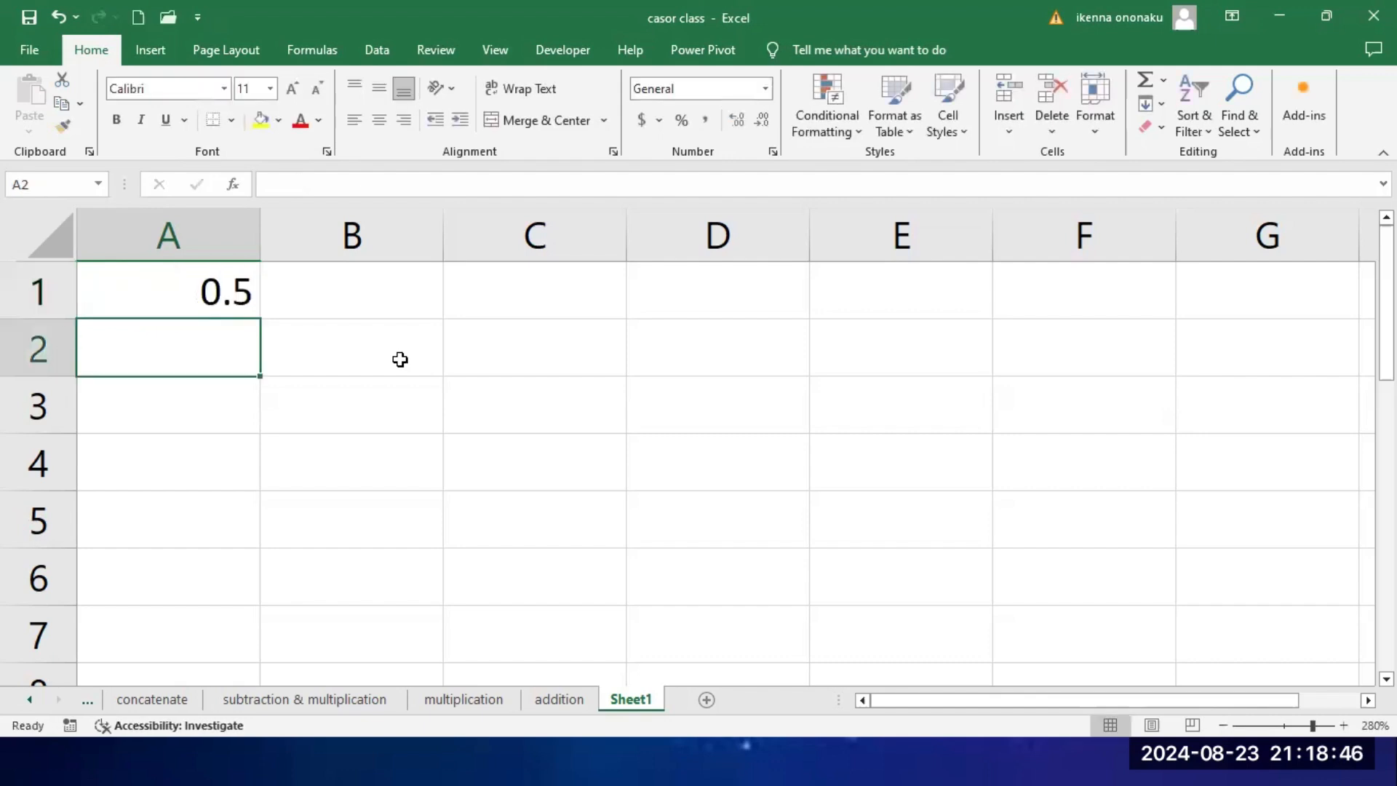
# Step: Enter a second percent example in cell B1 with the formula =30%
pyautogui.click(388, 309)
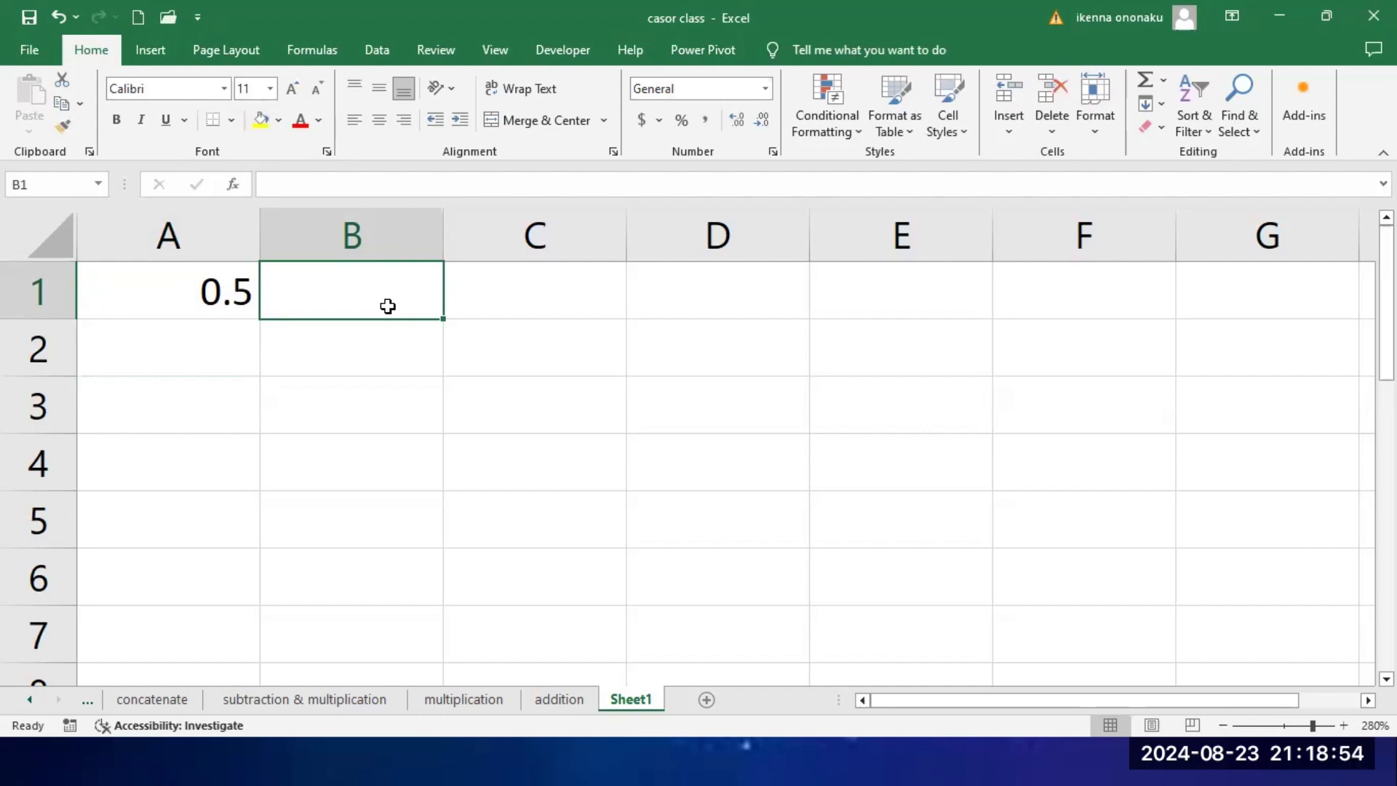
pyautogui.click(191, 300)
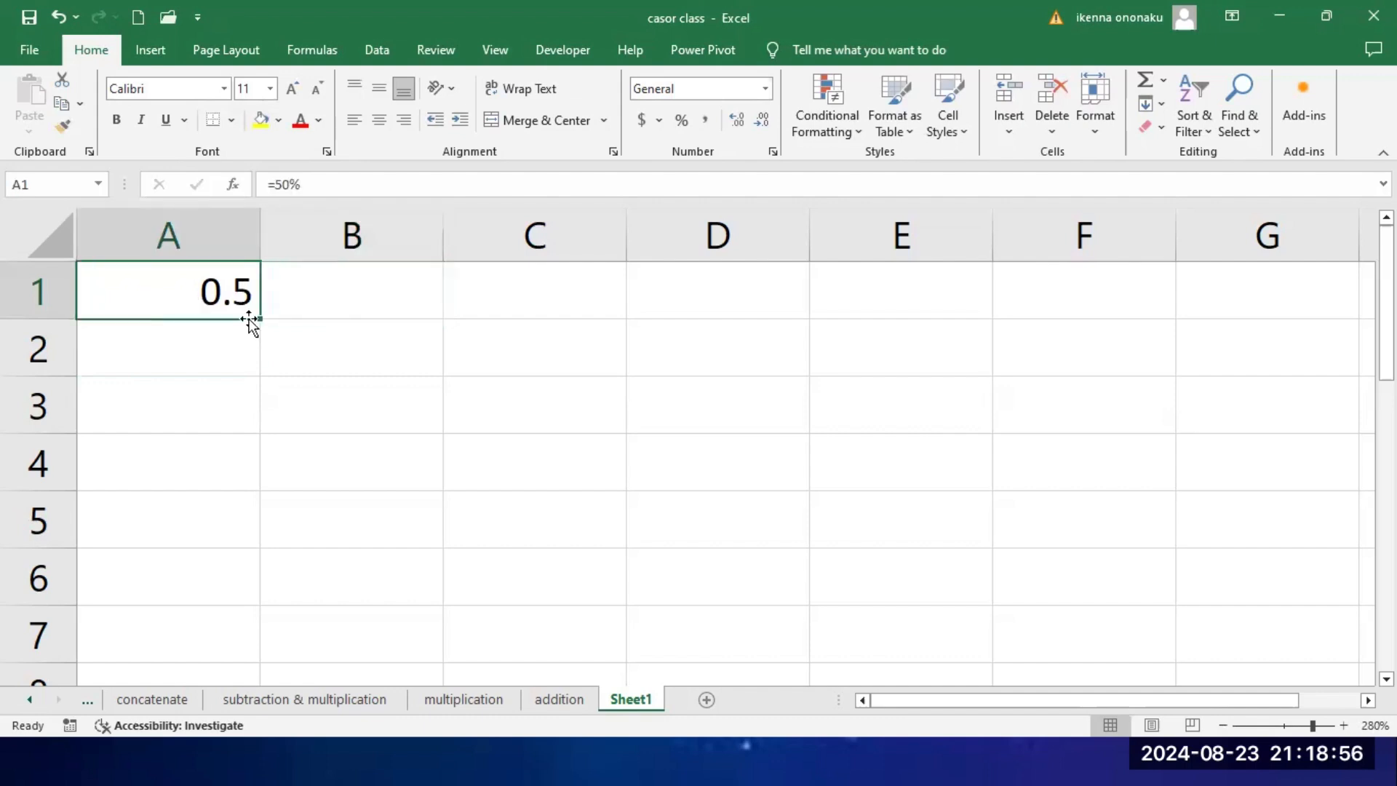
pyautogui.click(367, 307)
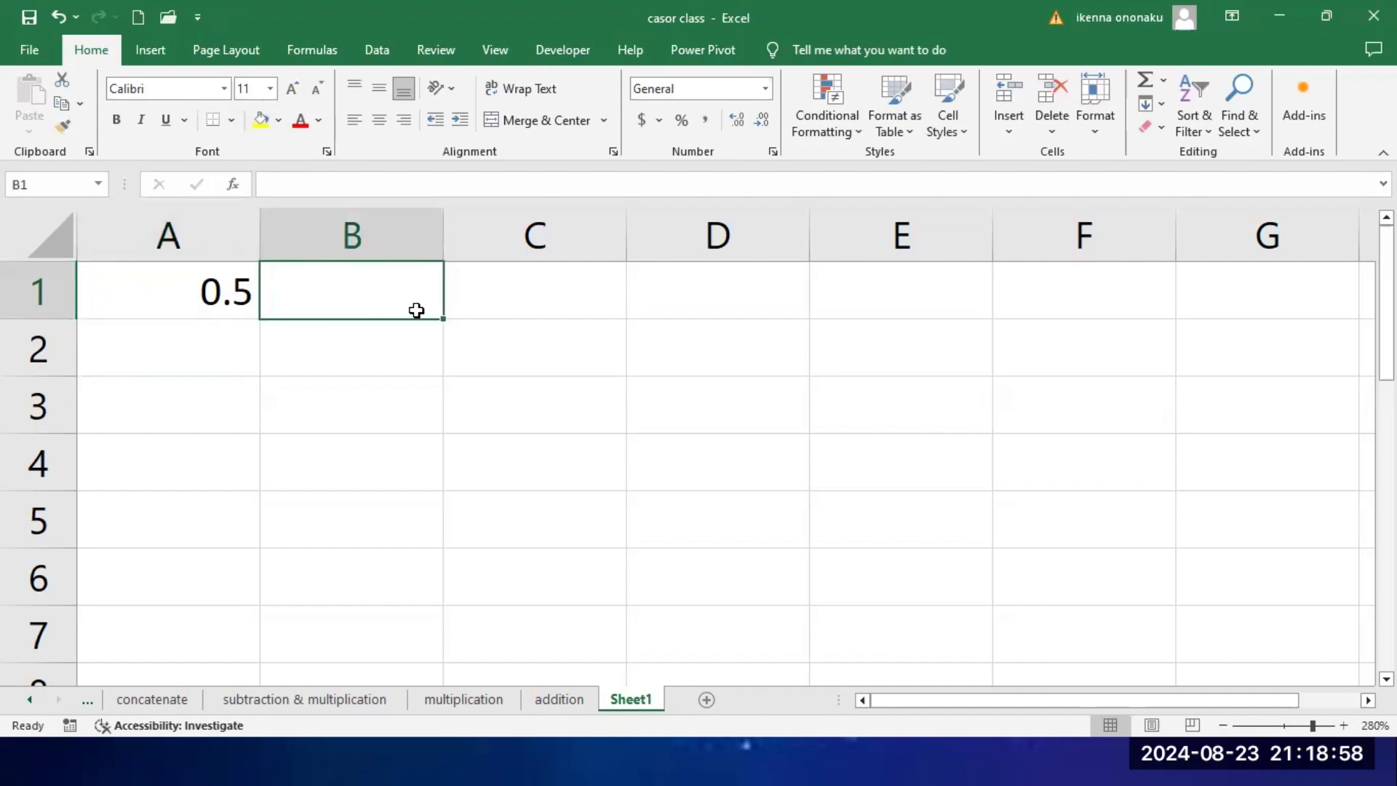
pyautogui.write('=30')
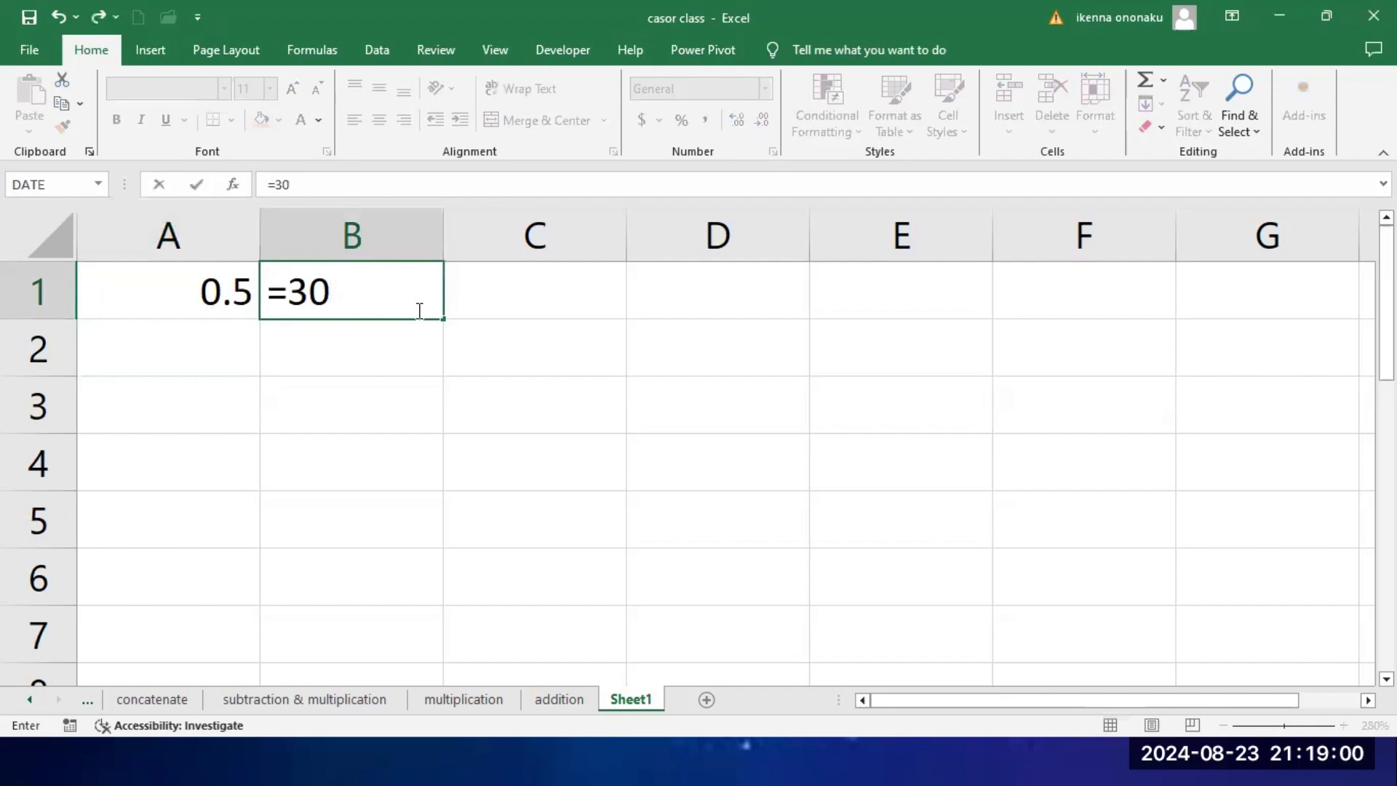
pyautogui.write('%')
pyautogui.hotkey('ctrl', 'Return')
pyautogui.press('Return')
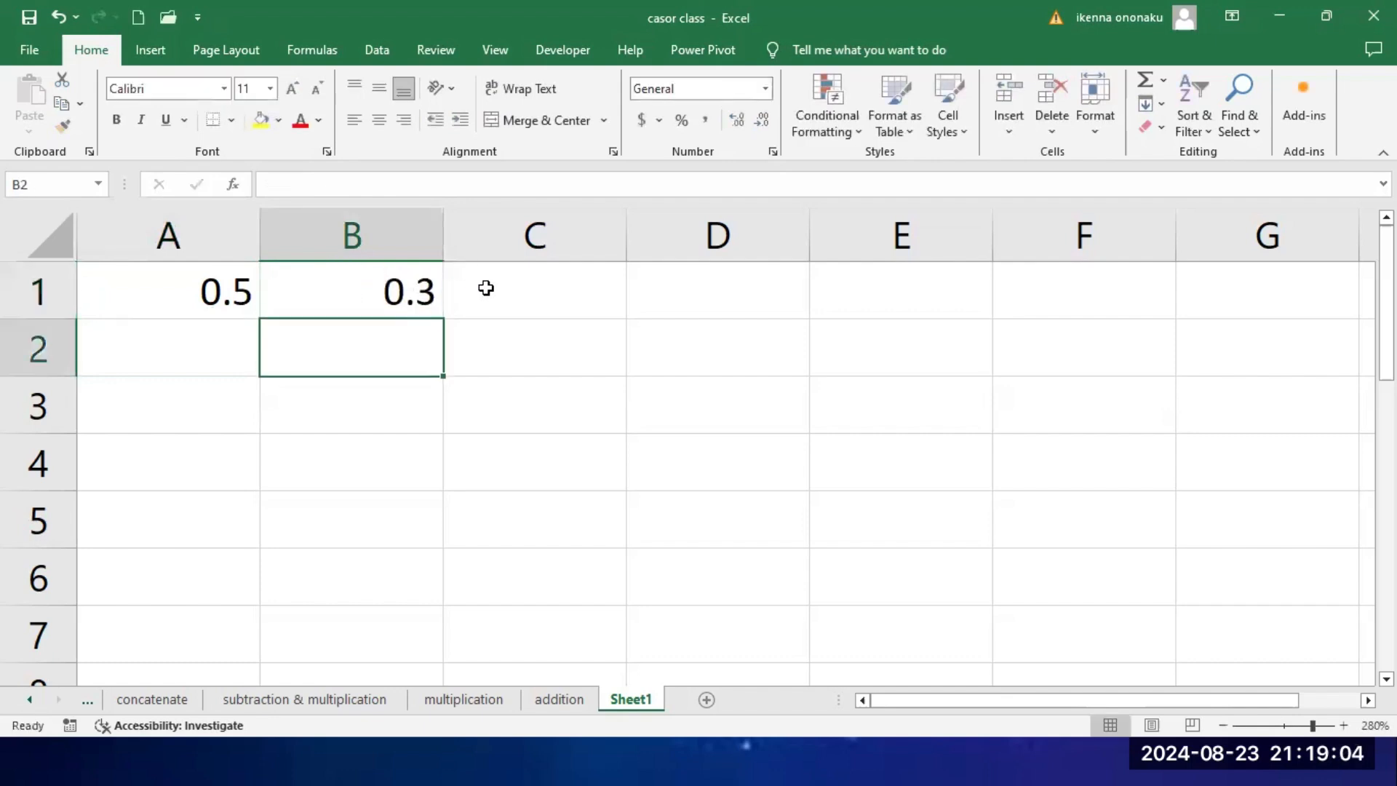
pyautogui.click(508, 293)
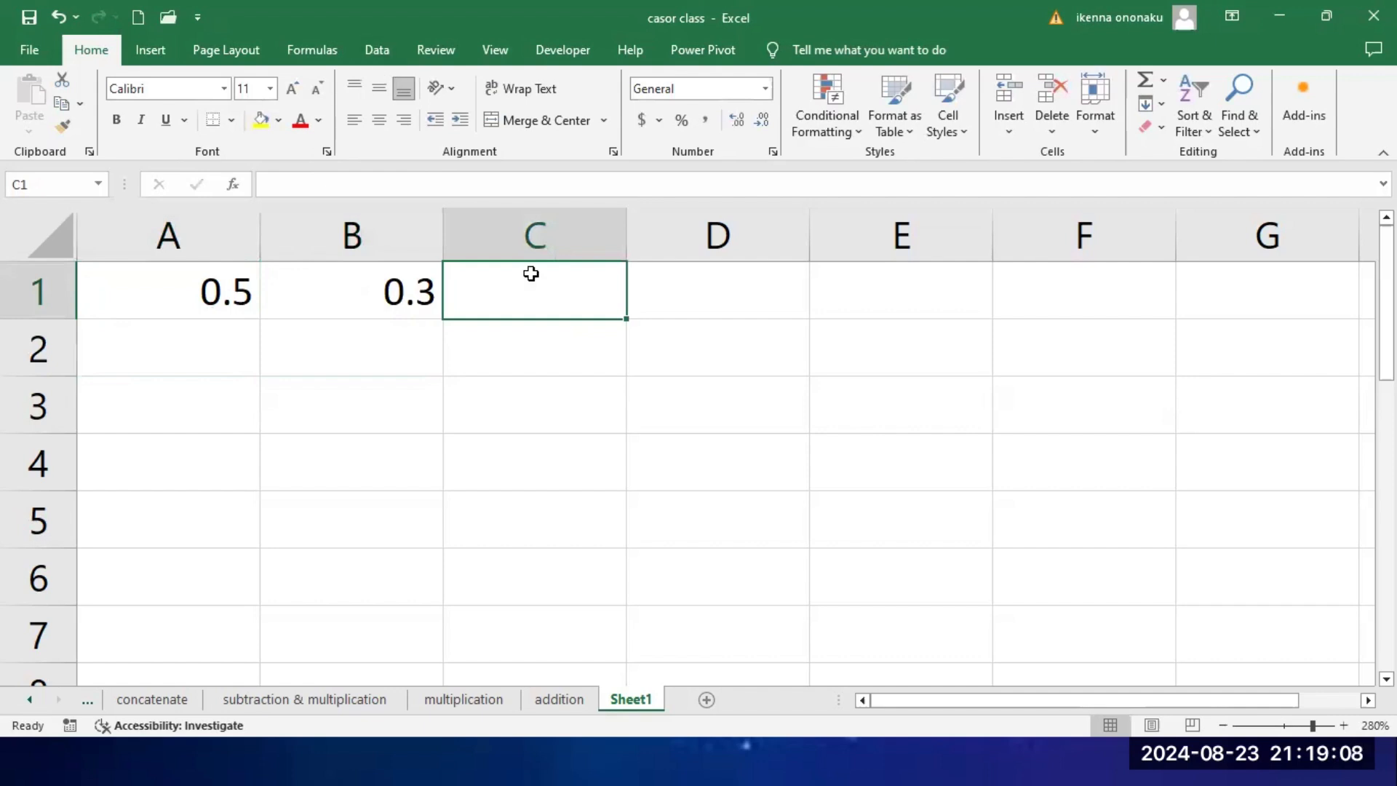
pyautogui.write('=30')
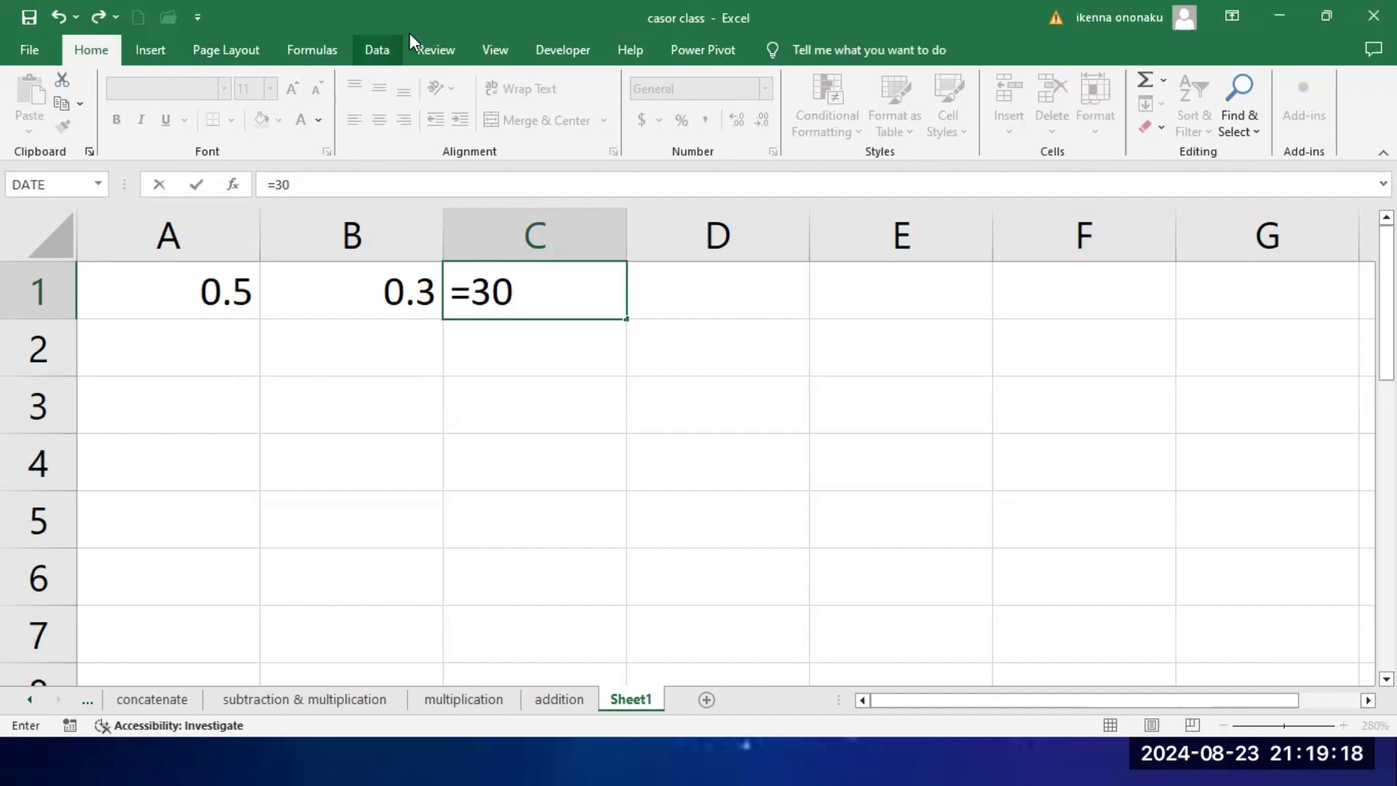
pyautogui.press('BackSpace')
pyautogui.press('BackSpace')
pyautogui.press('BackSpace')
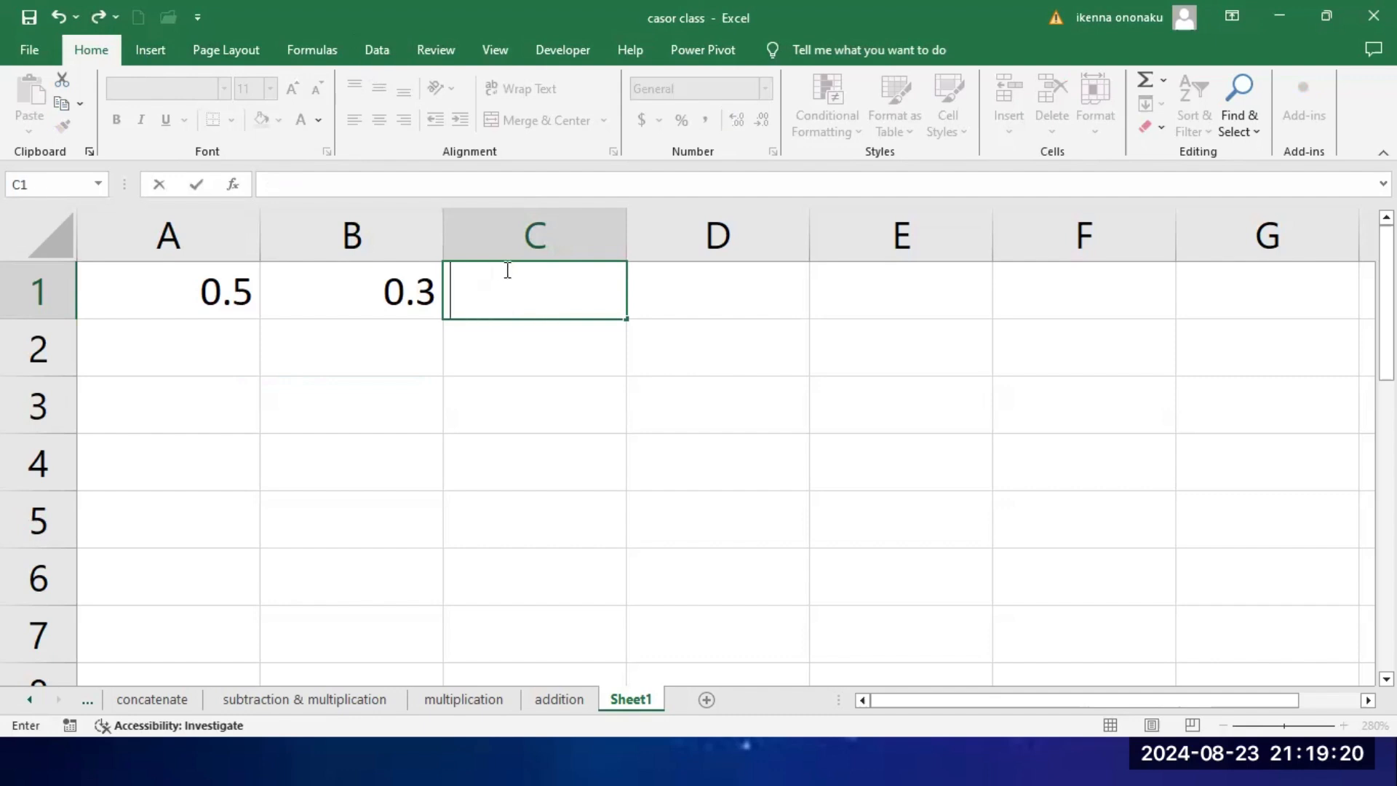
# Step: Enter 50% without an equals sign in A2 and compare its content and number format with the formula in A1
pyautogui.click(189, 296)
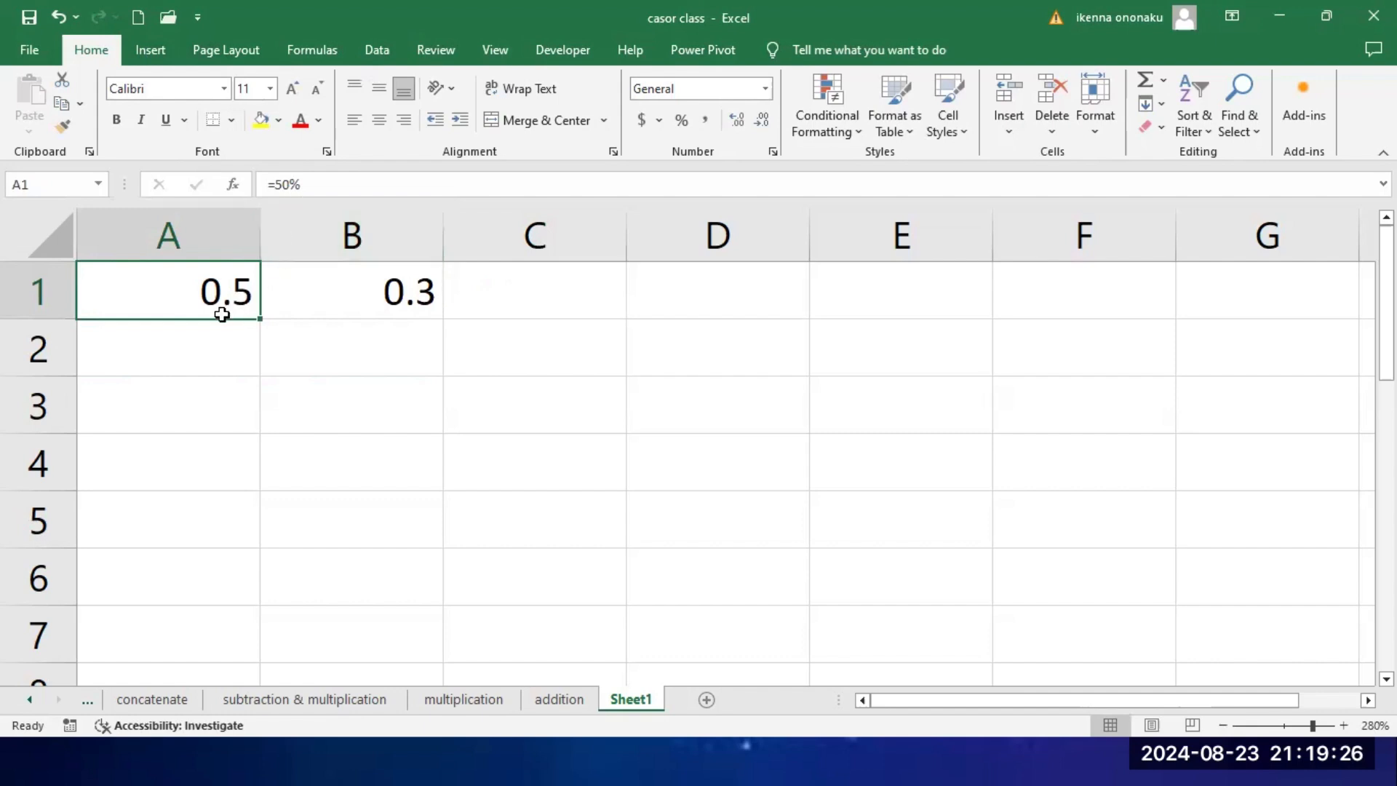
pyautogui.click(221, 349)
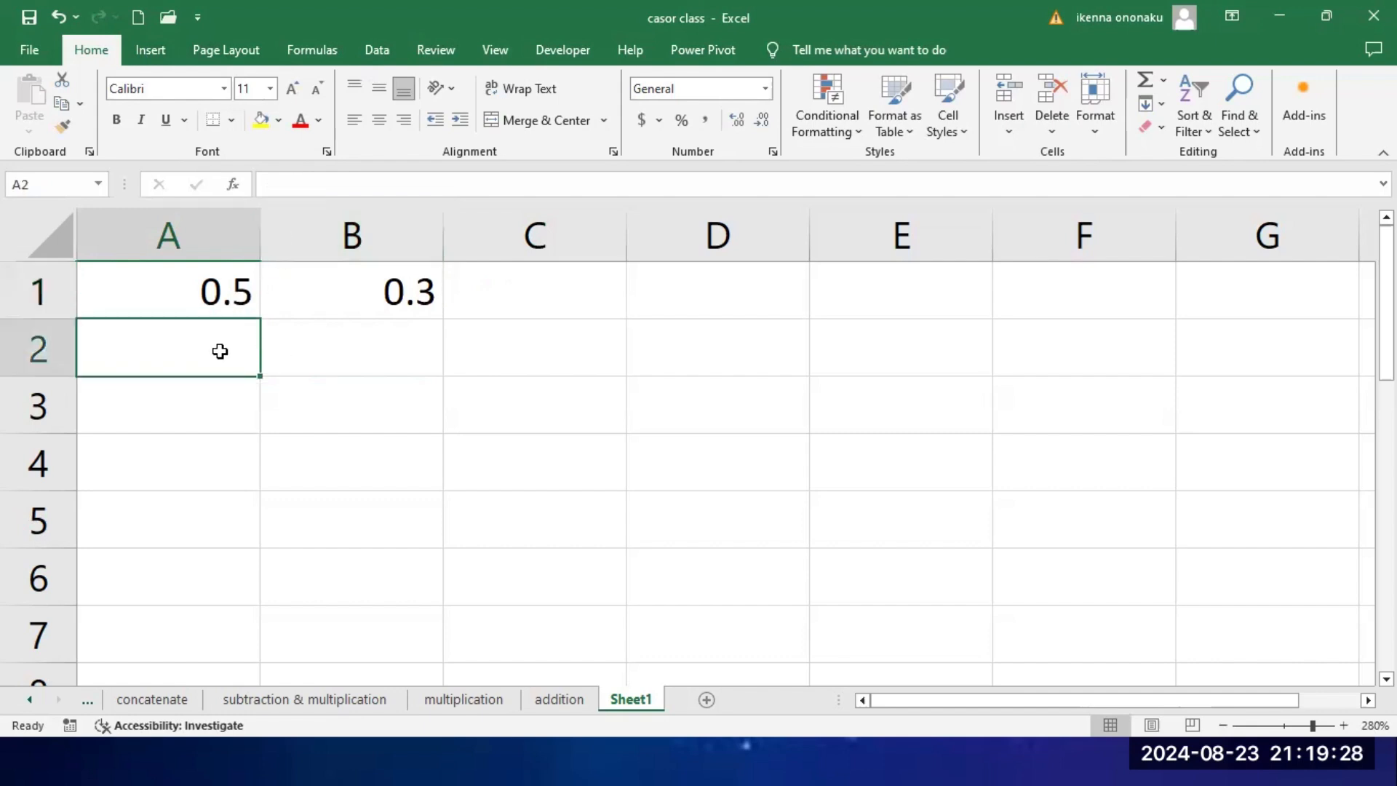
pyautogui.write('50')
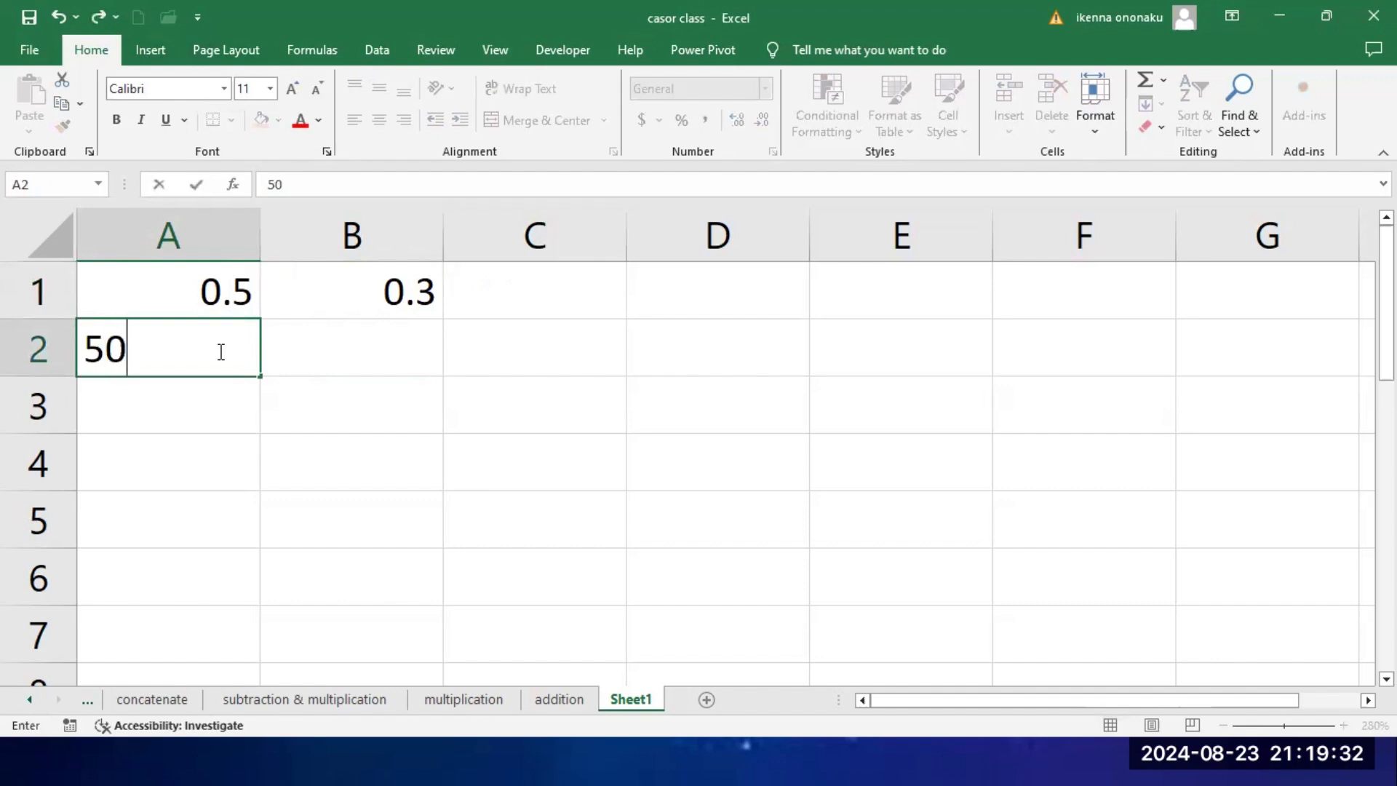
pyautogui.write('%')
pyautogui.press('Return')
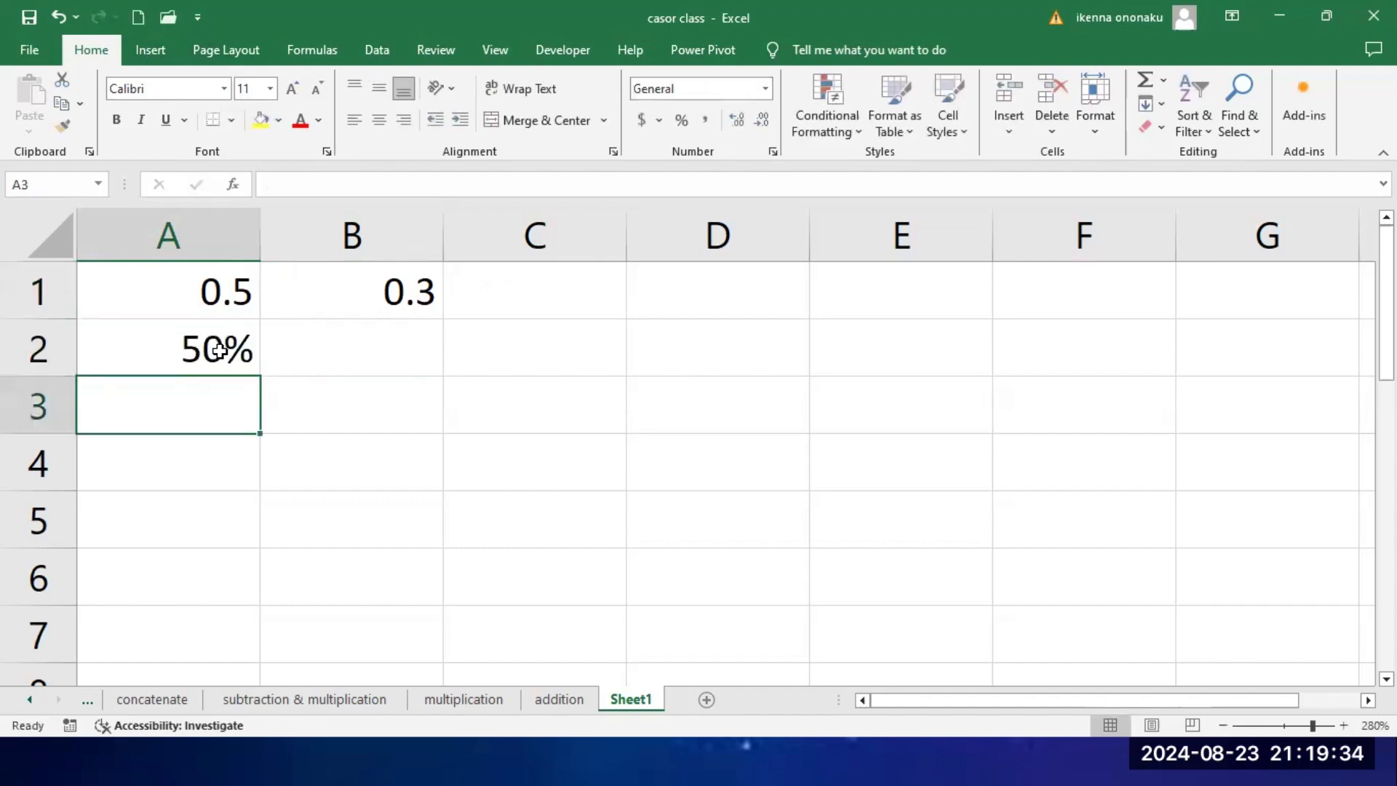
pyautogui.click(179, 356)
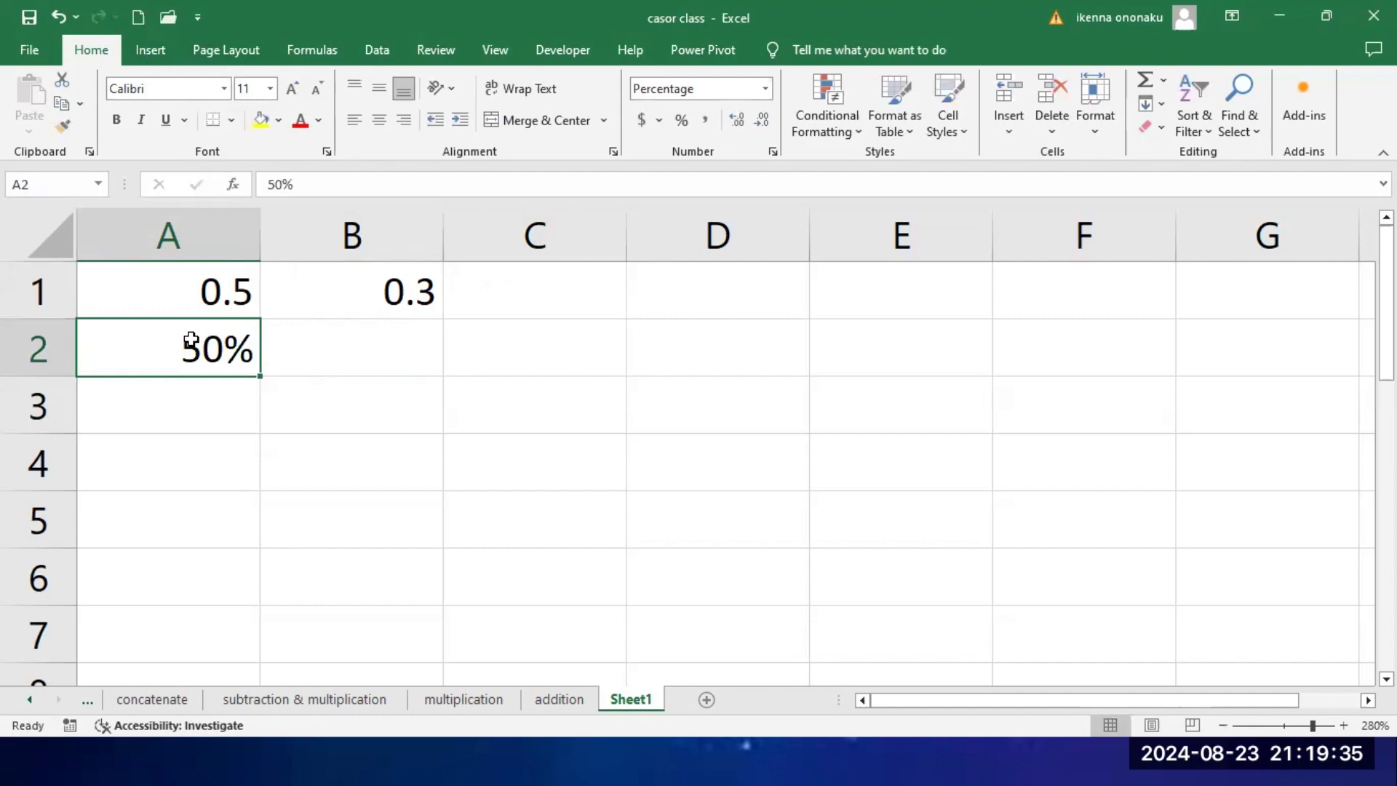
pyautogui.click(210, 298)
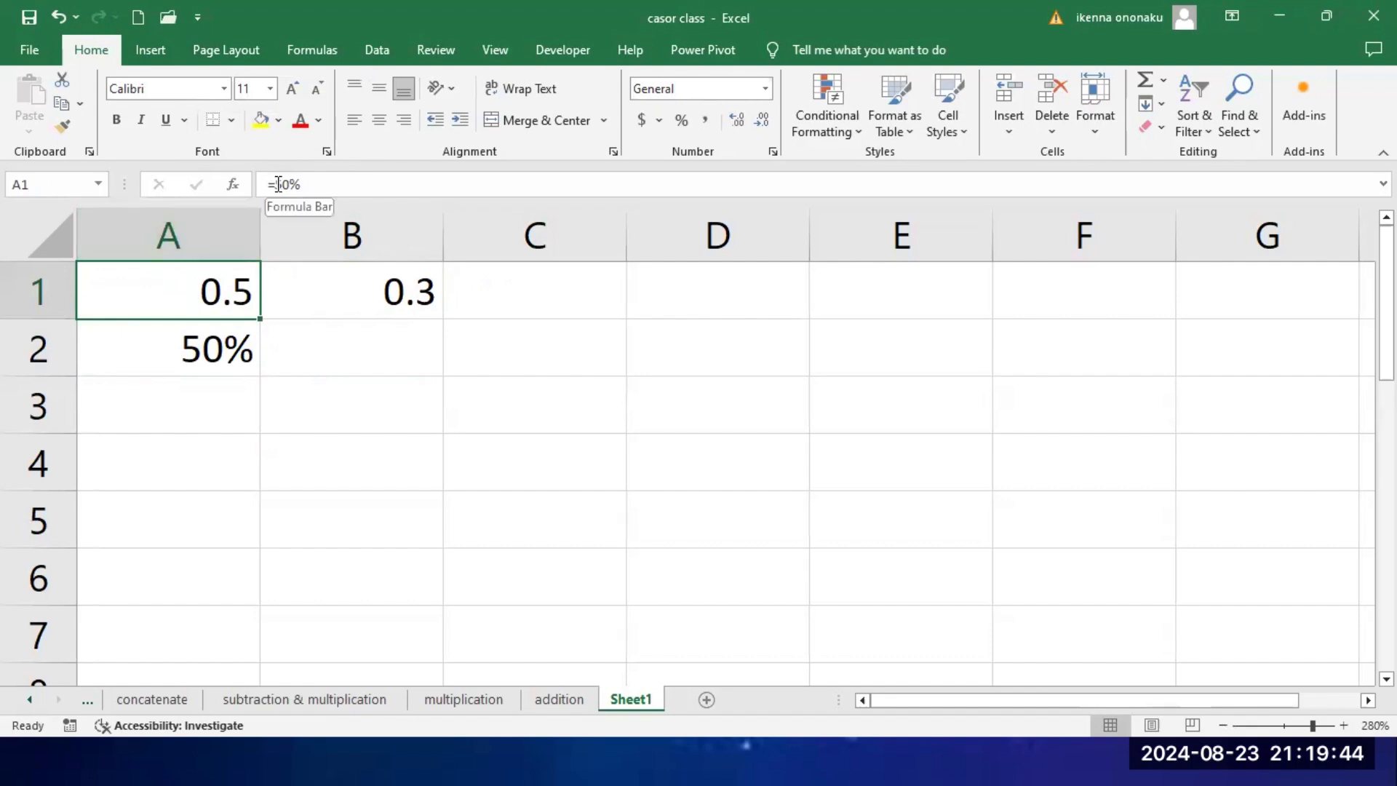
pyautogui.click(210, 350)
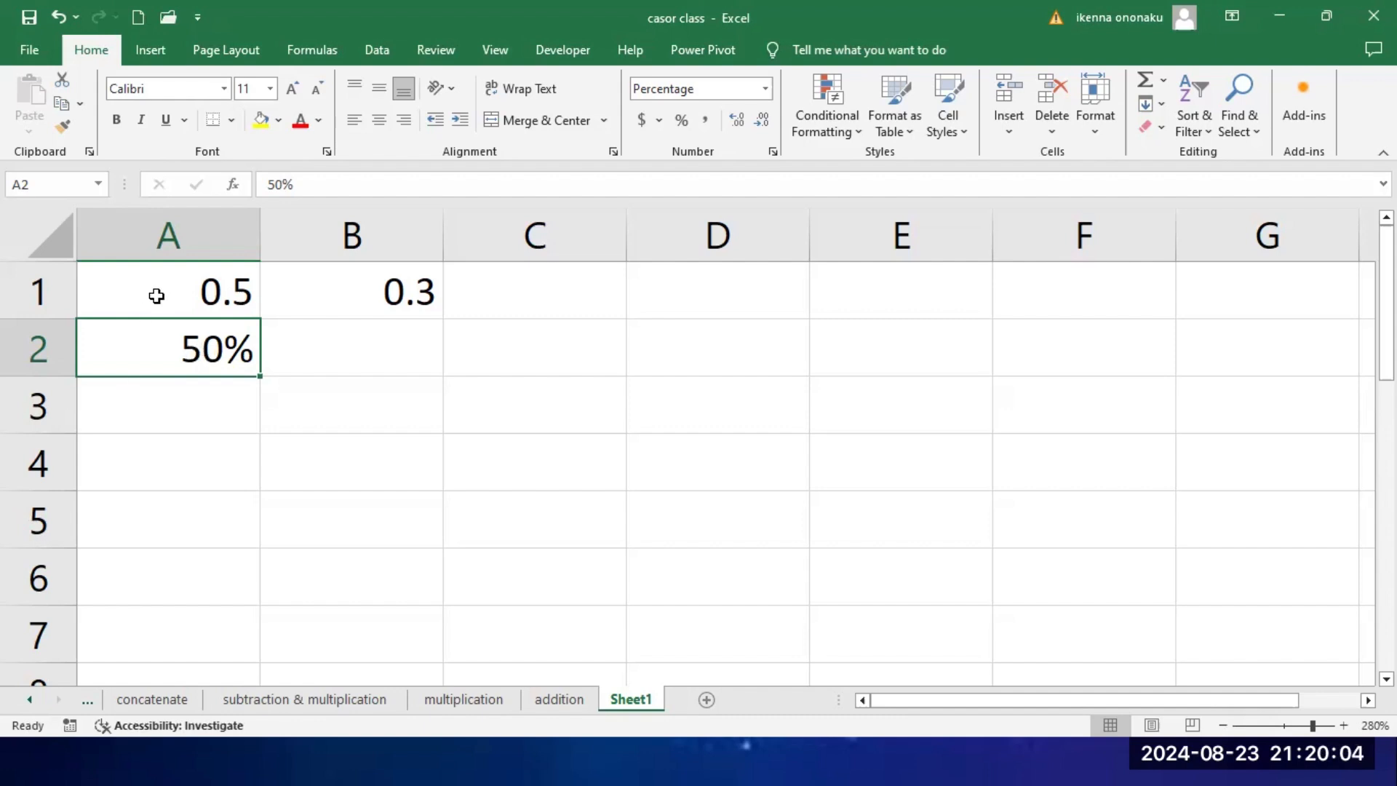
# Step: Clear the percentage examples from the range A1:B2
pyautogui.moveTo(156, 290); pyautogui.dragTo(396, 357)
pyautogui.press('Delete')
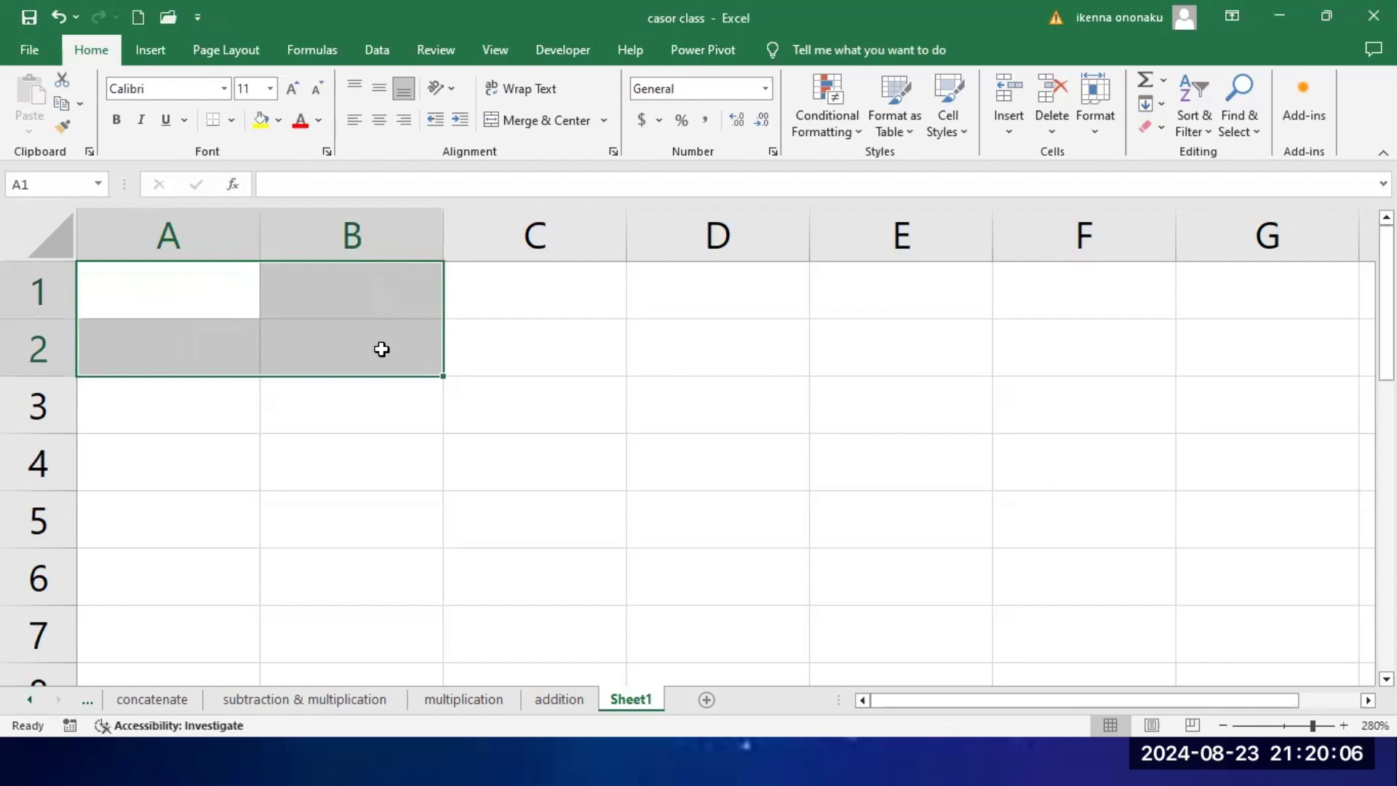
pyautogui.click(533, 323)
# Step: Calculate 2 to the power of 2 in cell A1 with the formula =2^2
pyautogui.click(191, 293)
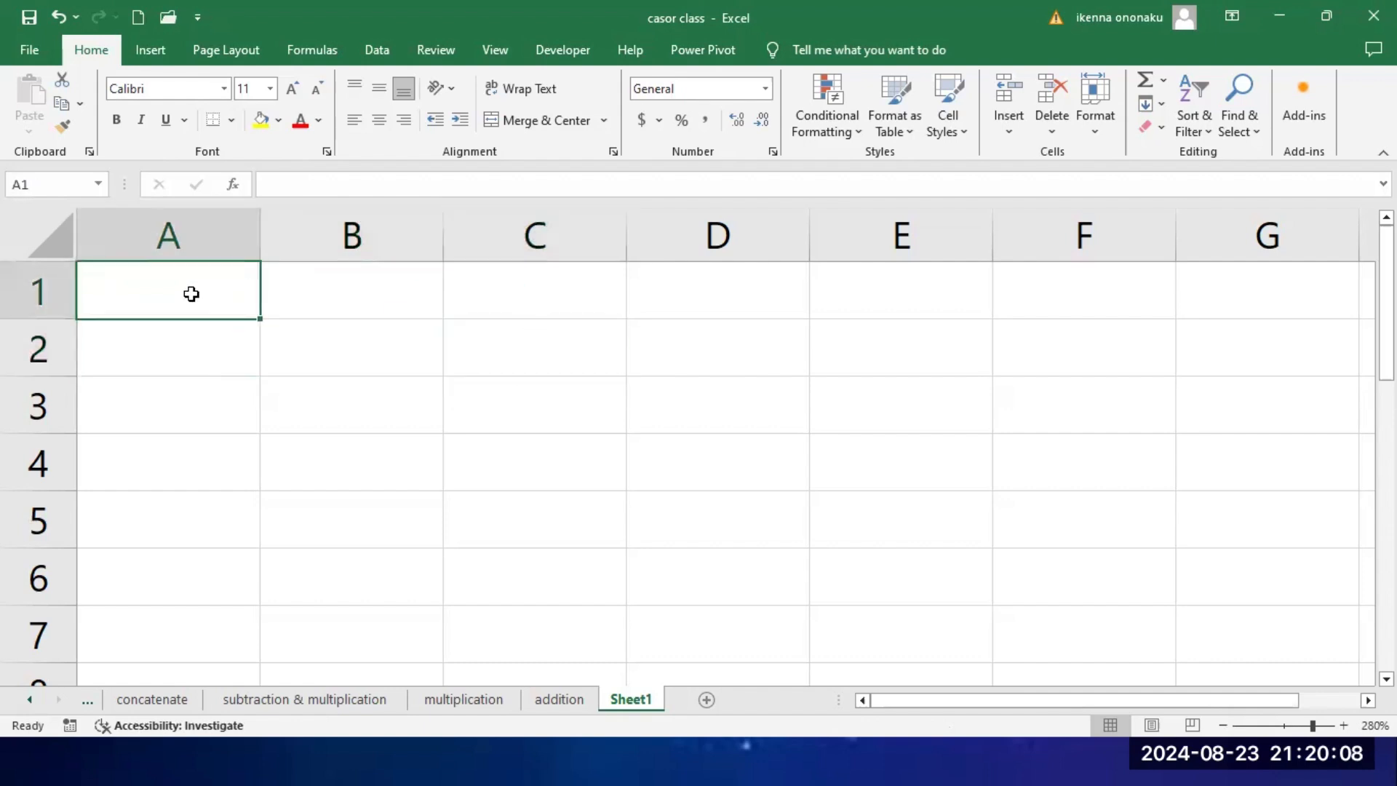
pyautogui.write('=2')
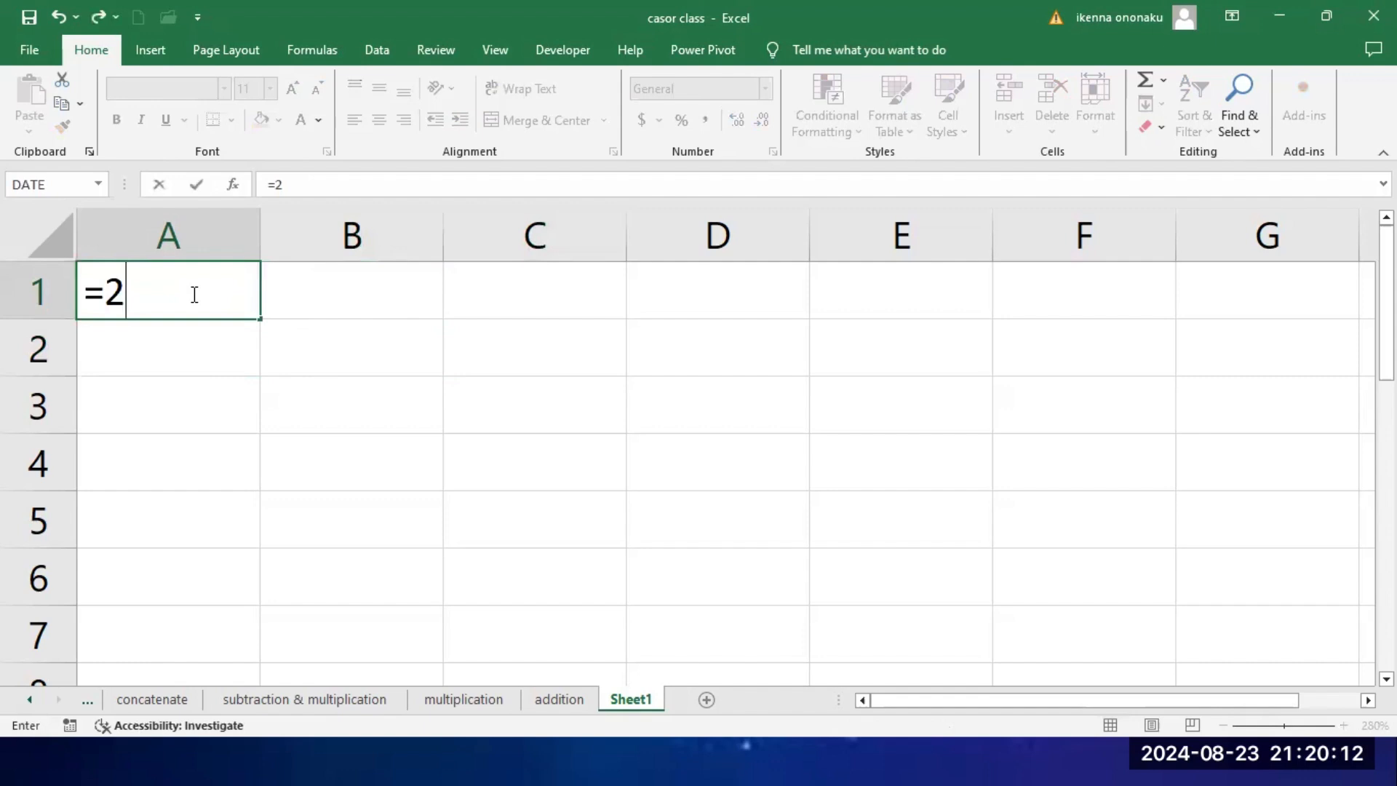
pyautogui.write('^2')
pyautogui.press('Return')
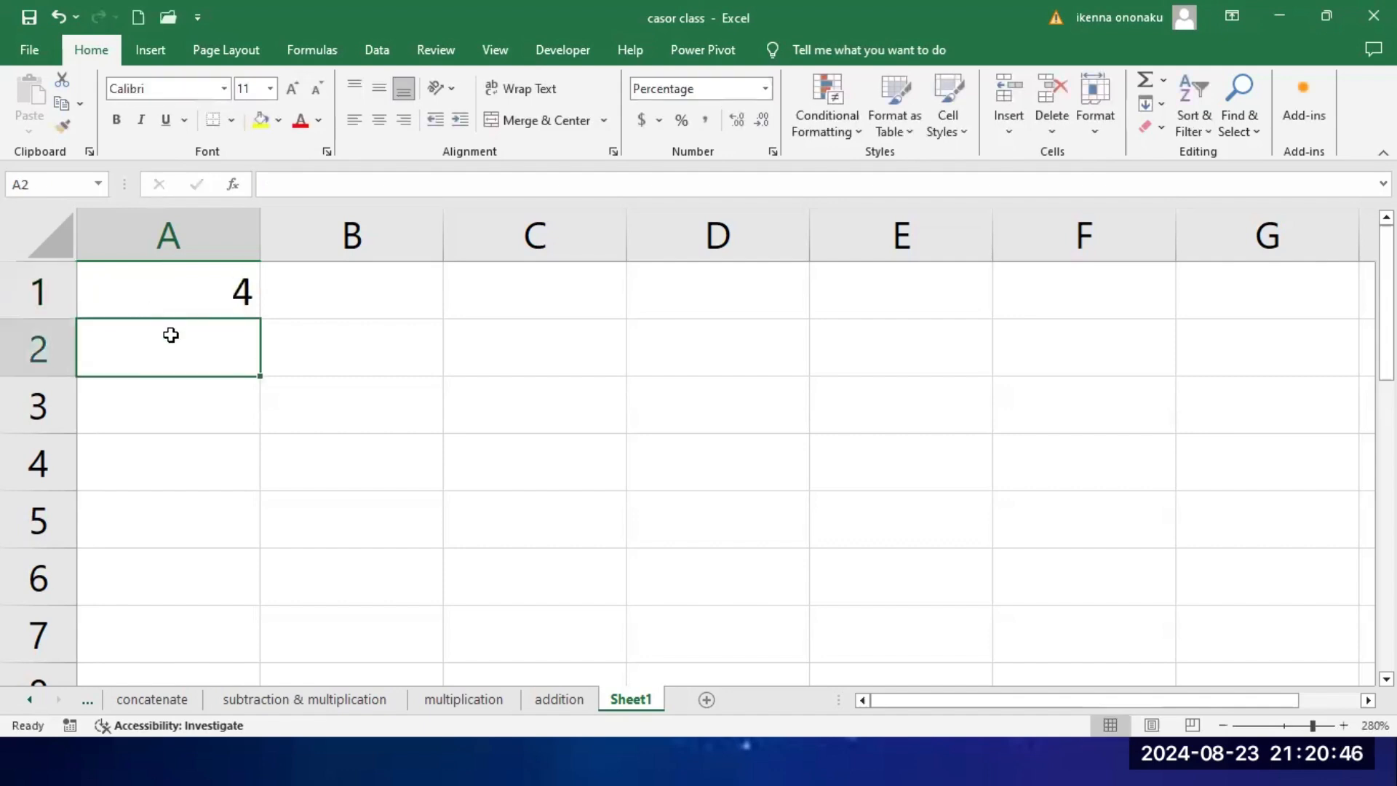
# Step: Try the exponent formula =2^3 in the percentage-formatted cell A2, check the cell and clear it again
pyautogui.write('=2')
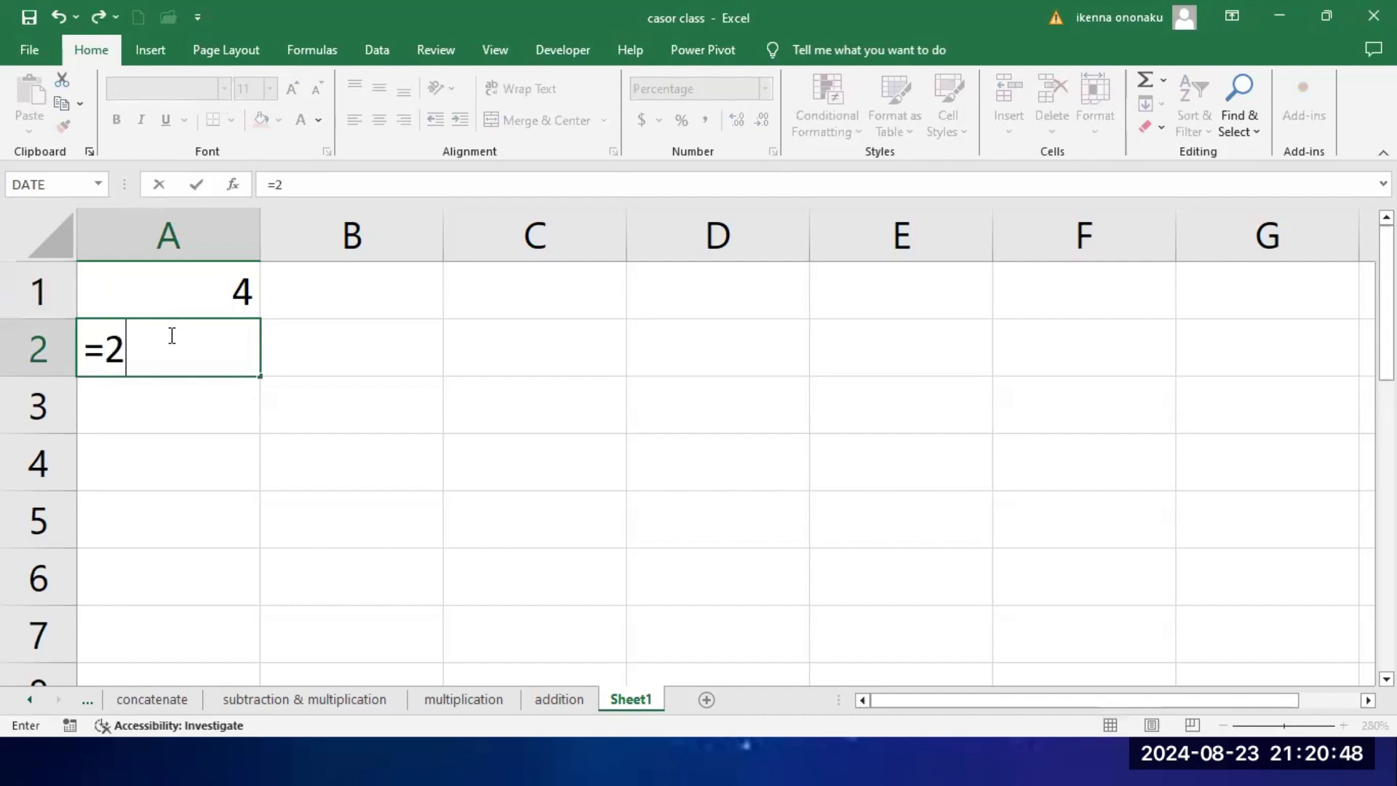
pyautogui.write('^3')
pyautogui.press('Return')
pyautogui.click(141, 344)
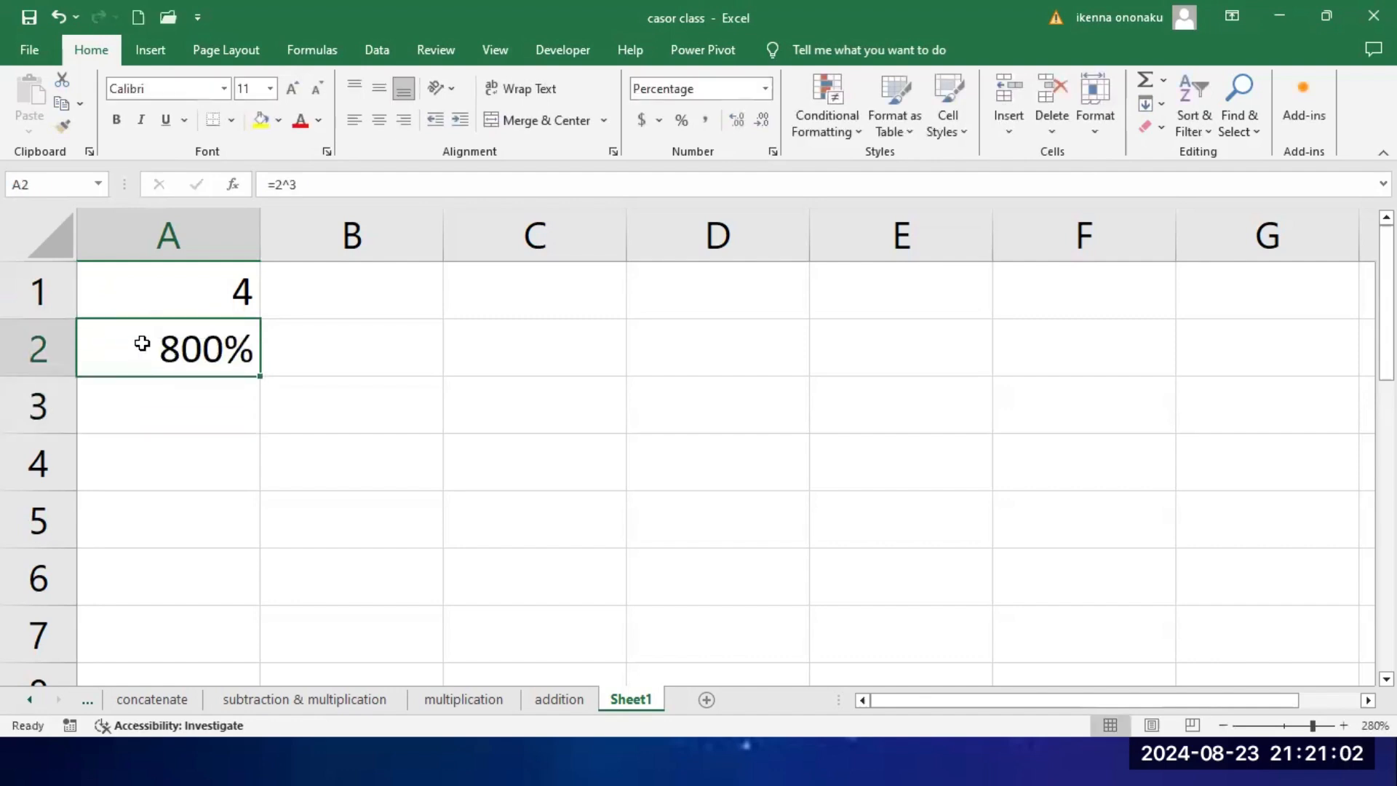
pyautogui.press('Delete')
# Step: Calculate 2 to the power of 3 in cell B1 with the formula =2^3
pyautogui.click(382, 304)
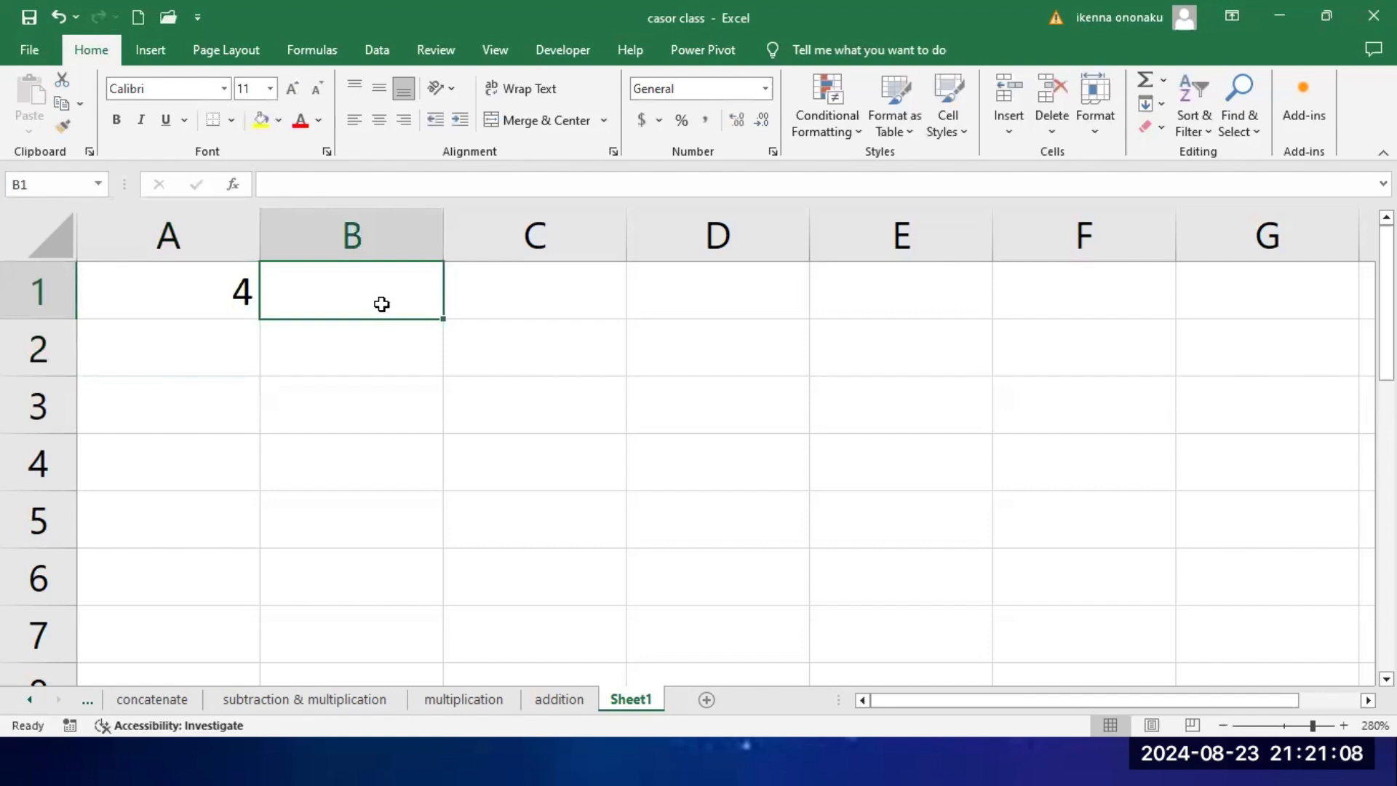
pyautogui.write('=2^')
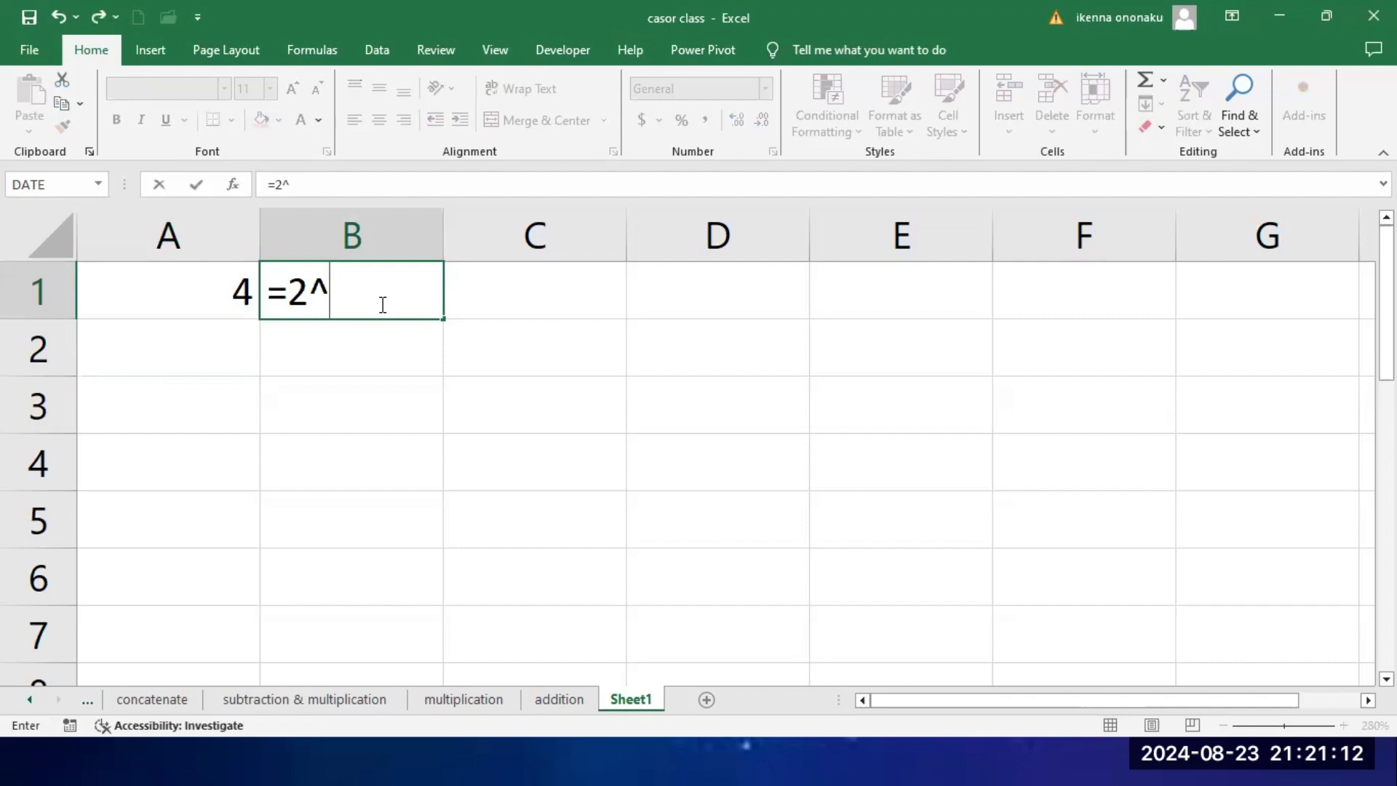
pyautogui.write('3')
pyautogui.press('Return')
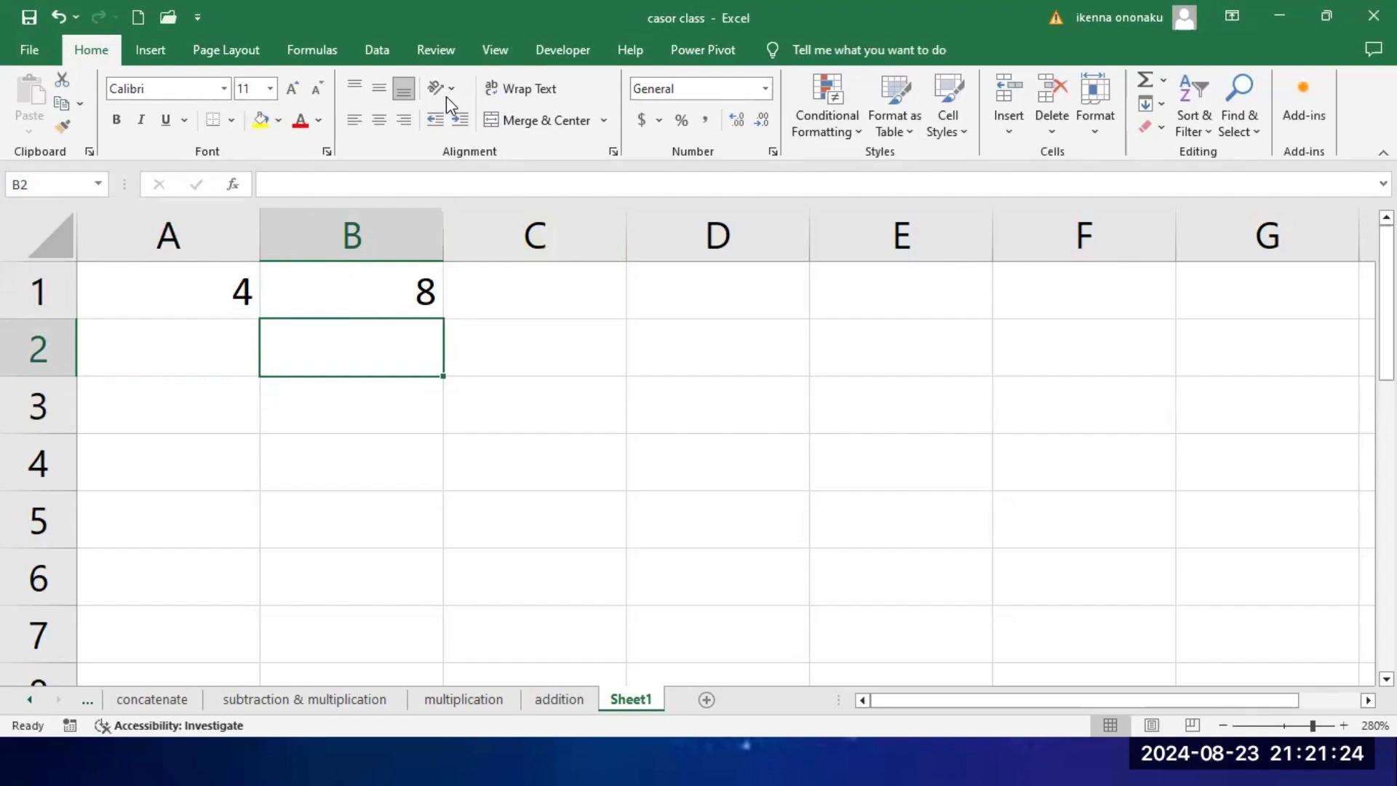
# Step: Switch to the running PowerPoint slide show with the Arithmetic Operators slide
pyautogui.press('super')
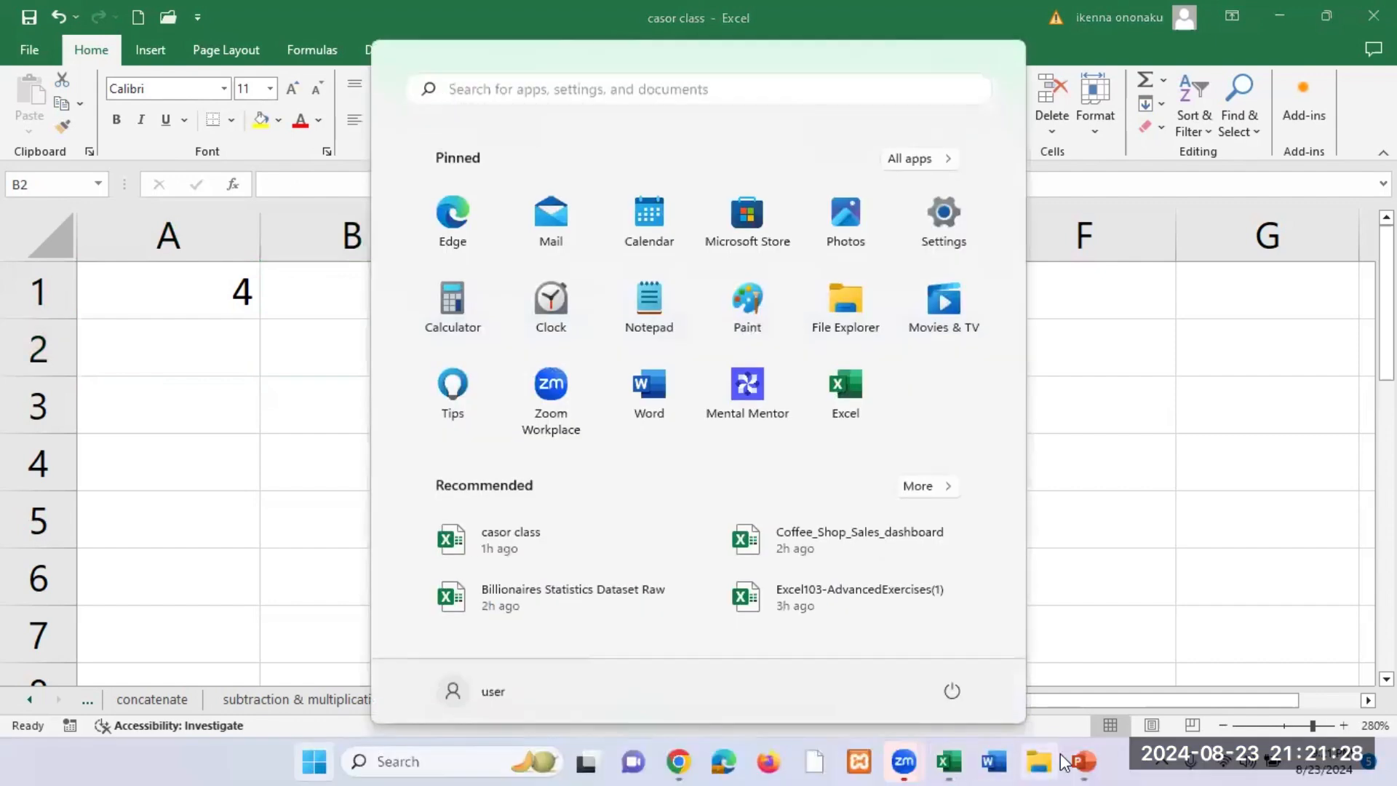
pyautogui.moveTo(1083, 761)
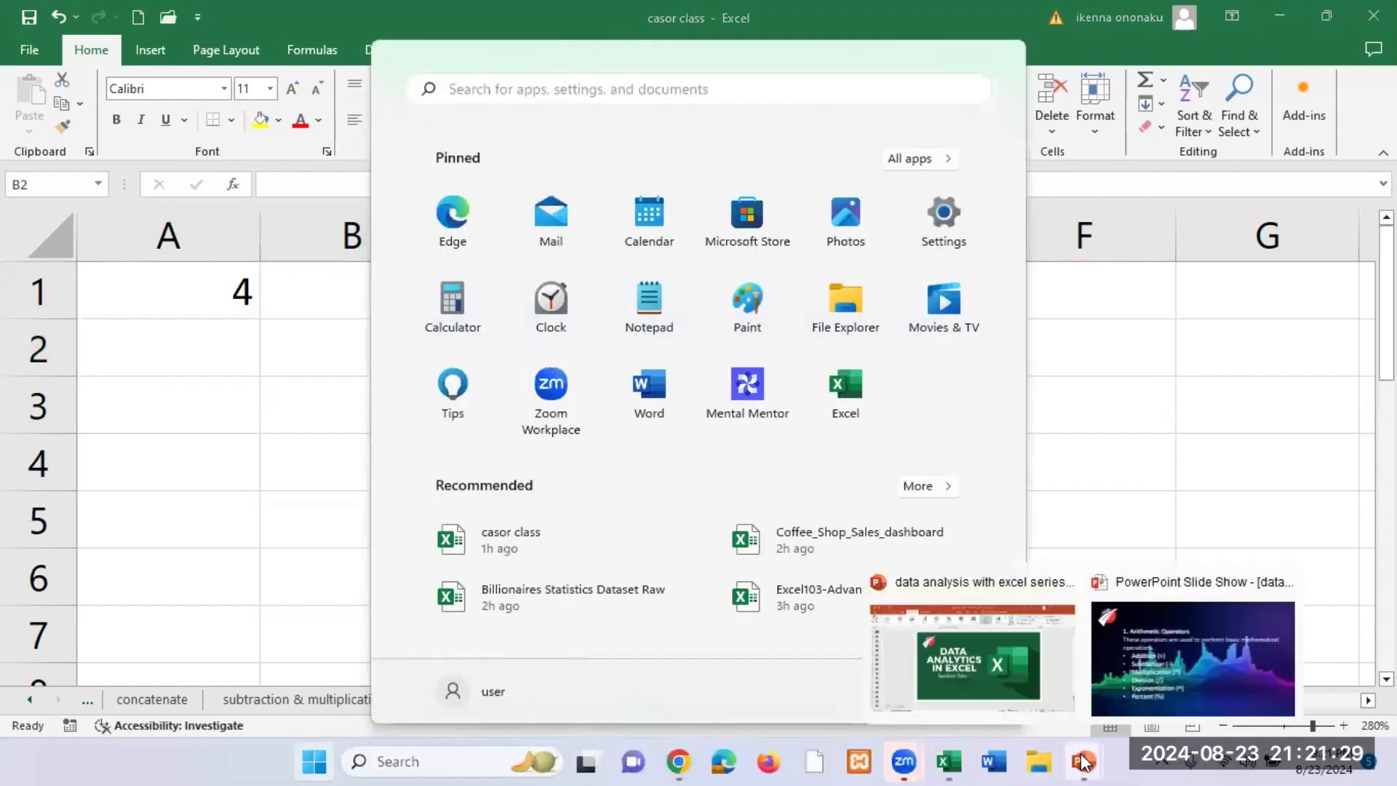
pyautogui.click(1184, 677)
pyautogui.moveTo(1092, 753)
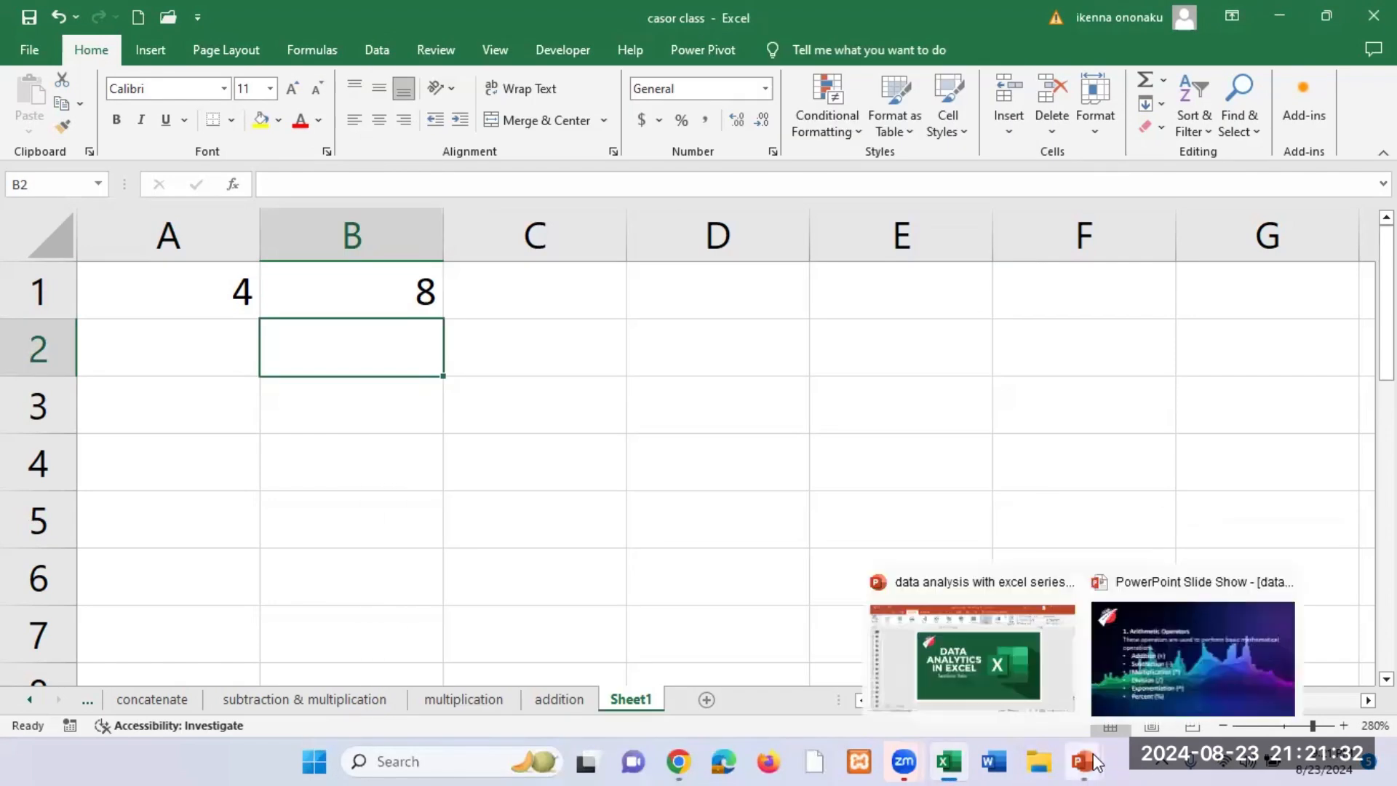
pyautogui.click(1178, 696)
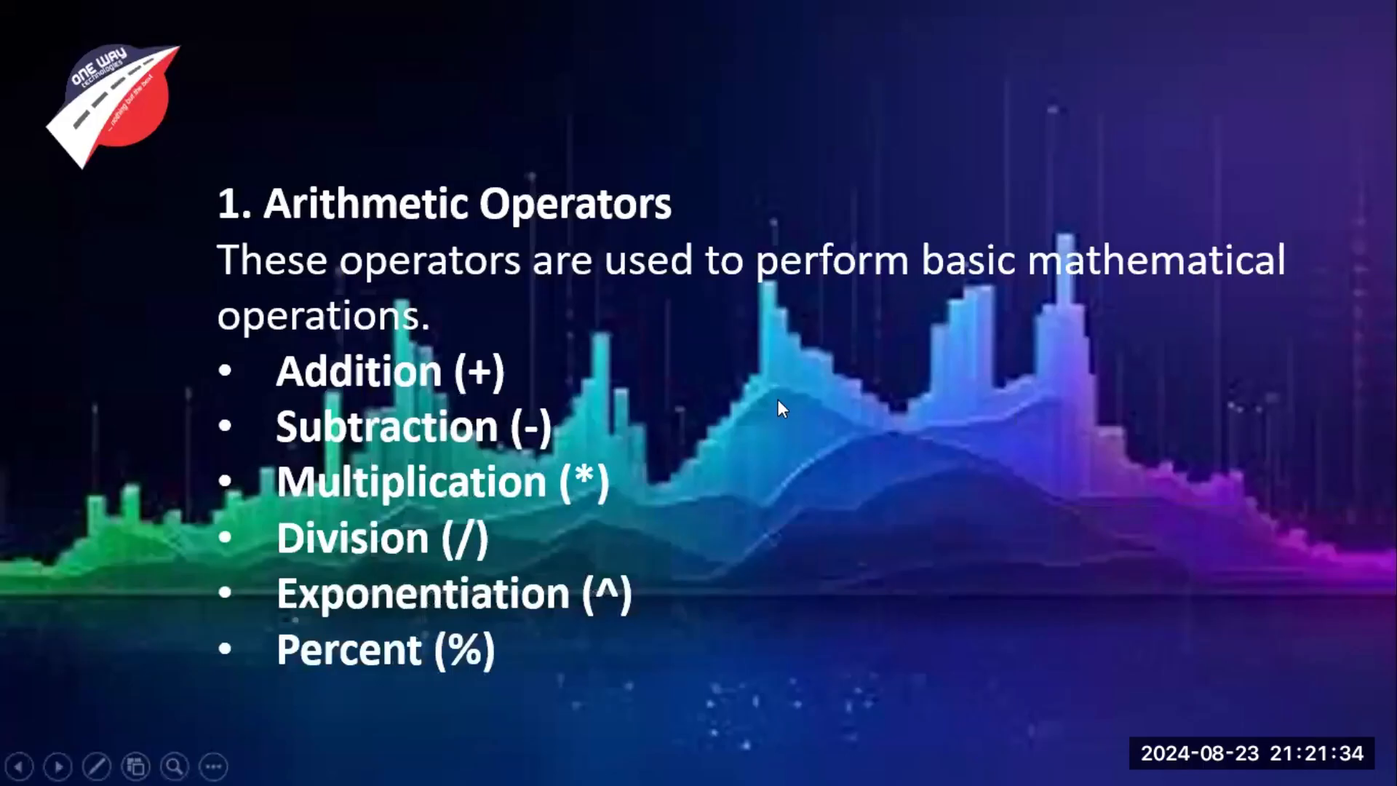
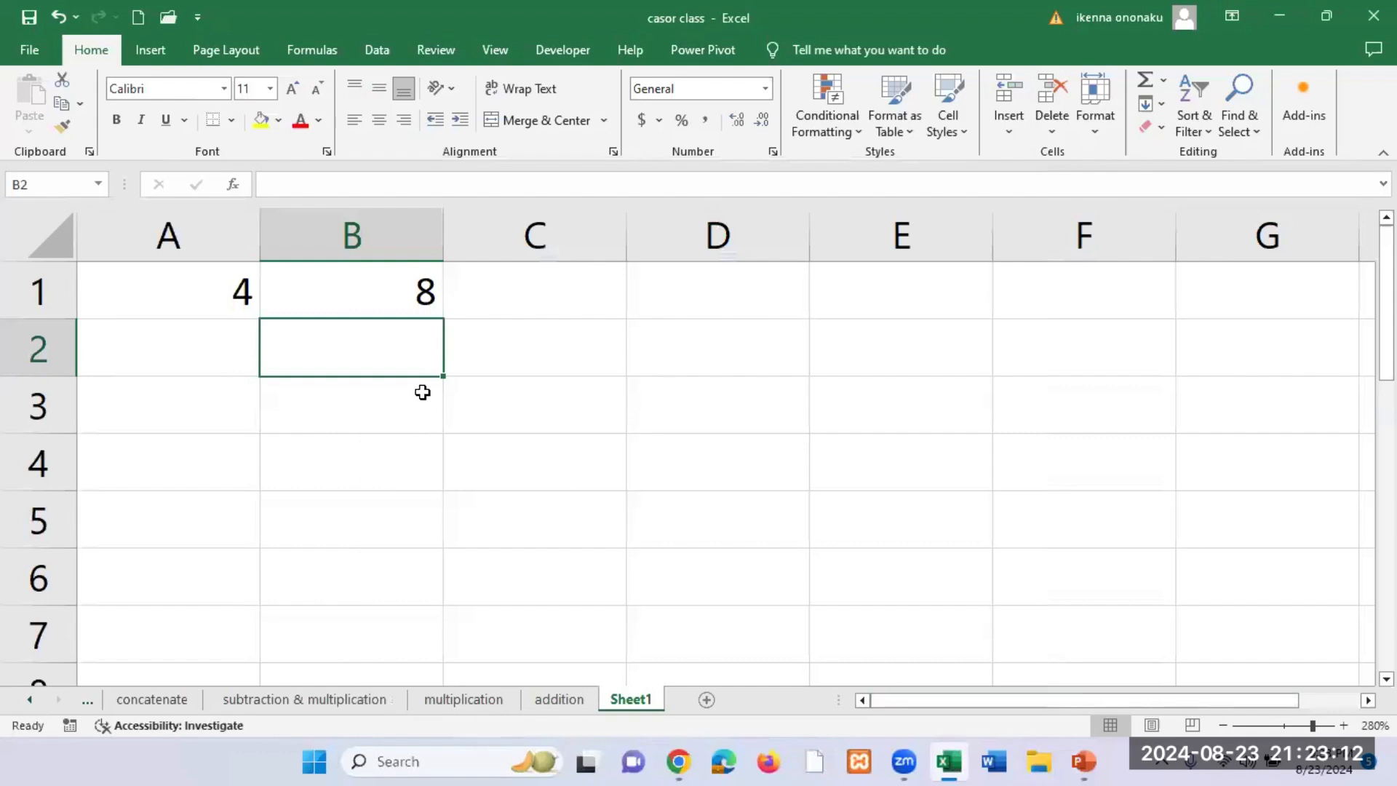
# Step: Clear the exponent examples from cells A1:C2
pyautogui.moveTo(194, 296); pyautogui.dragTo(483, 331)
pyautogui.press('Delete')
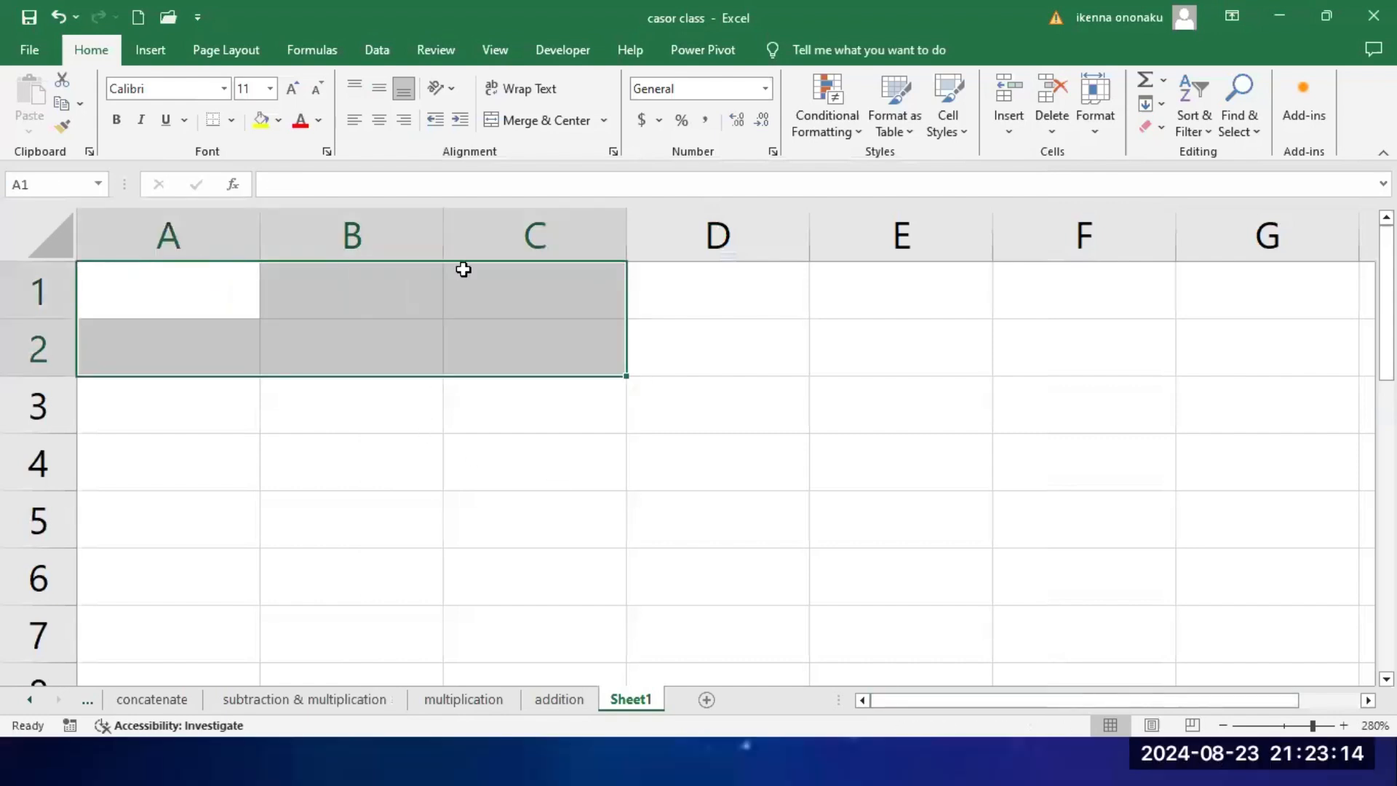
pyautogui.click(352, 393)
# Step: Enter 4 in cell A1 and 7 in cell B1
pyautogui.click(219, 288)
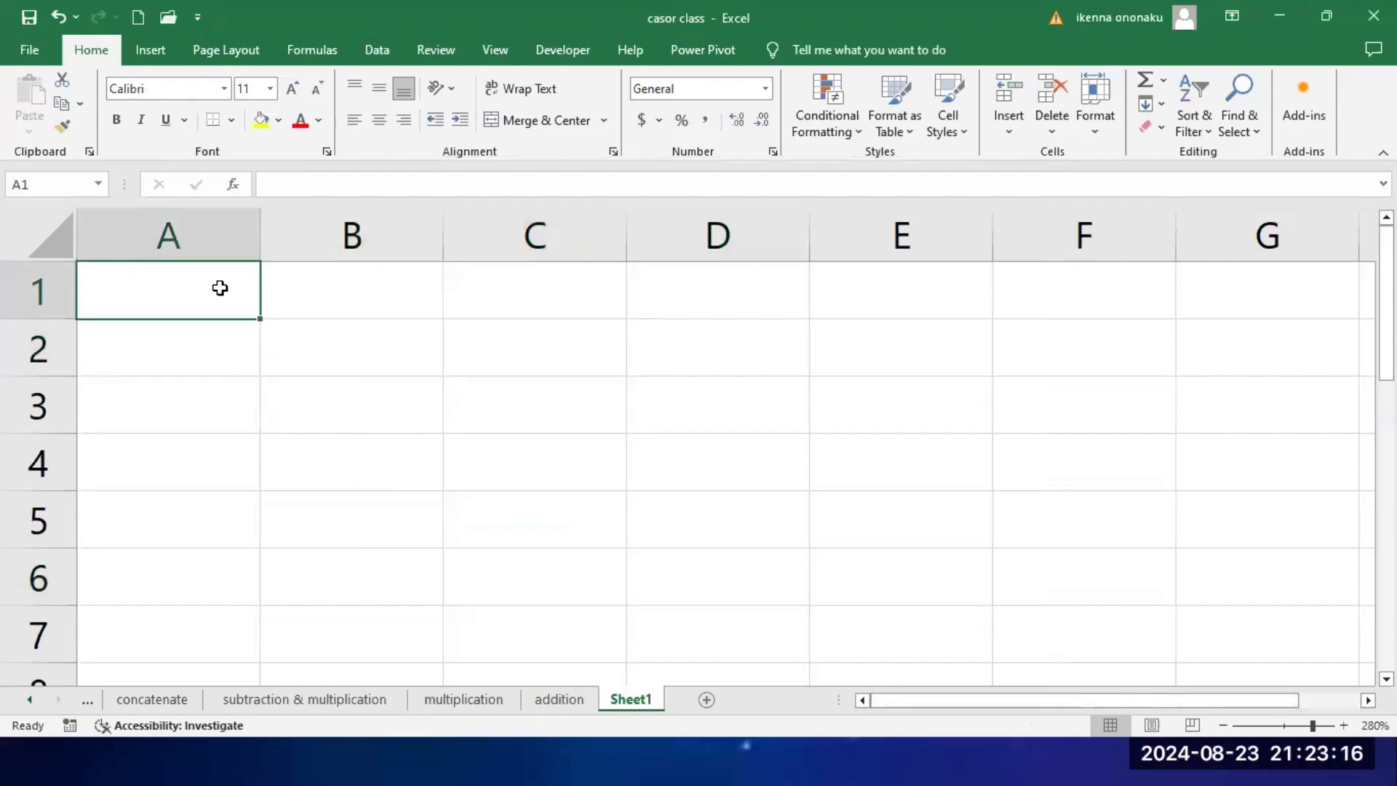
pyautogui.write('4')
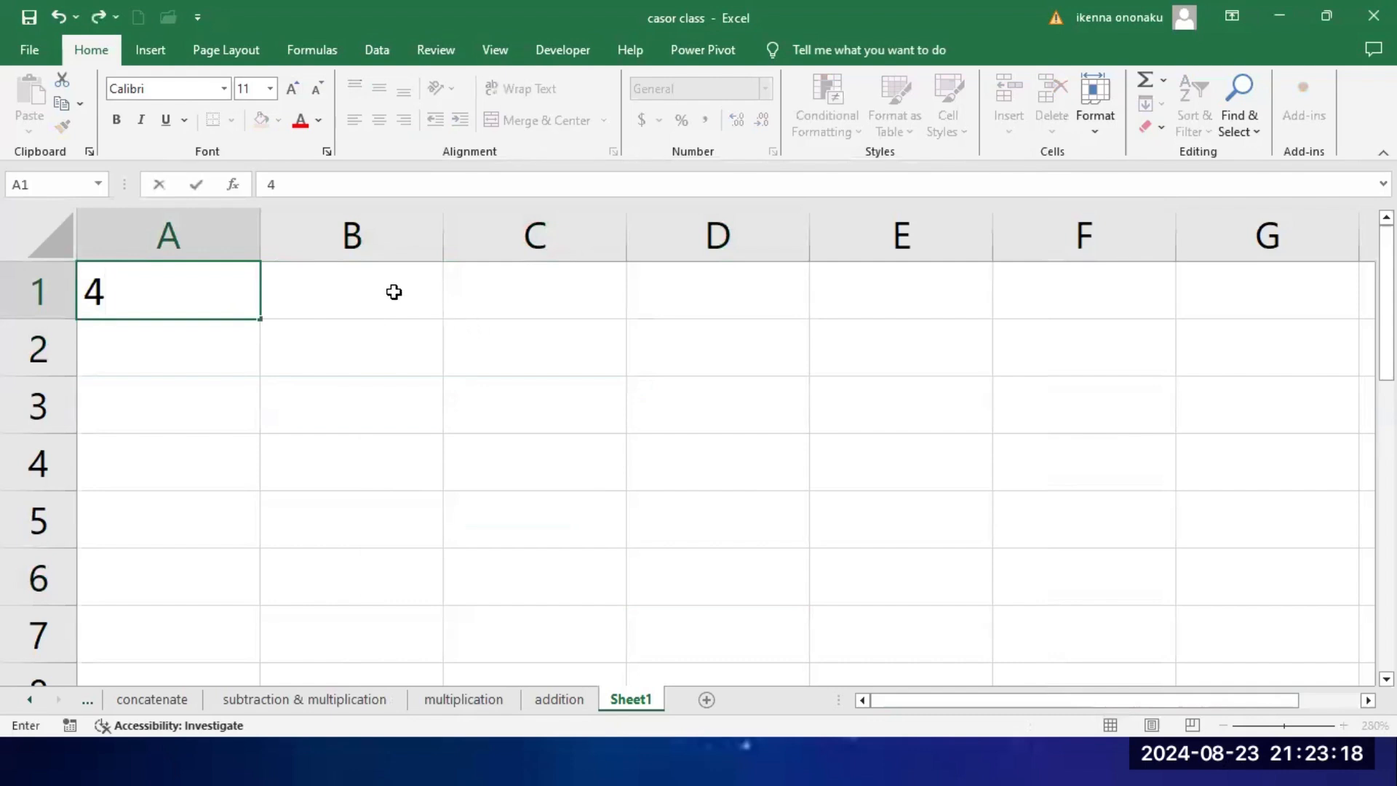
pyautogui.click(393, 291)
pyautogui.write('7')
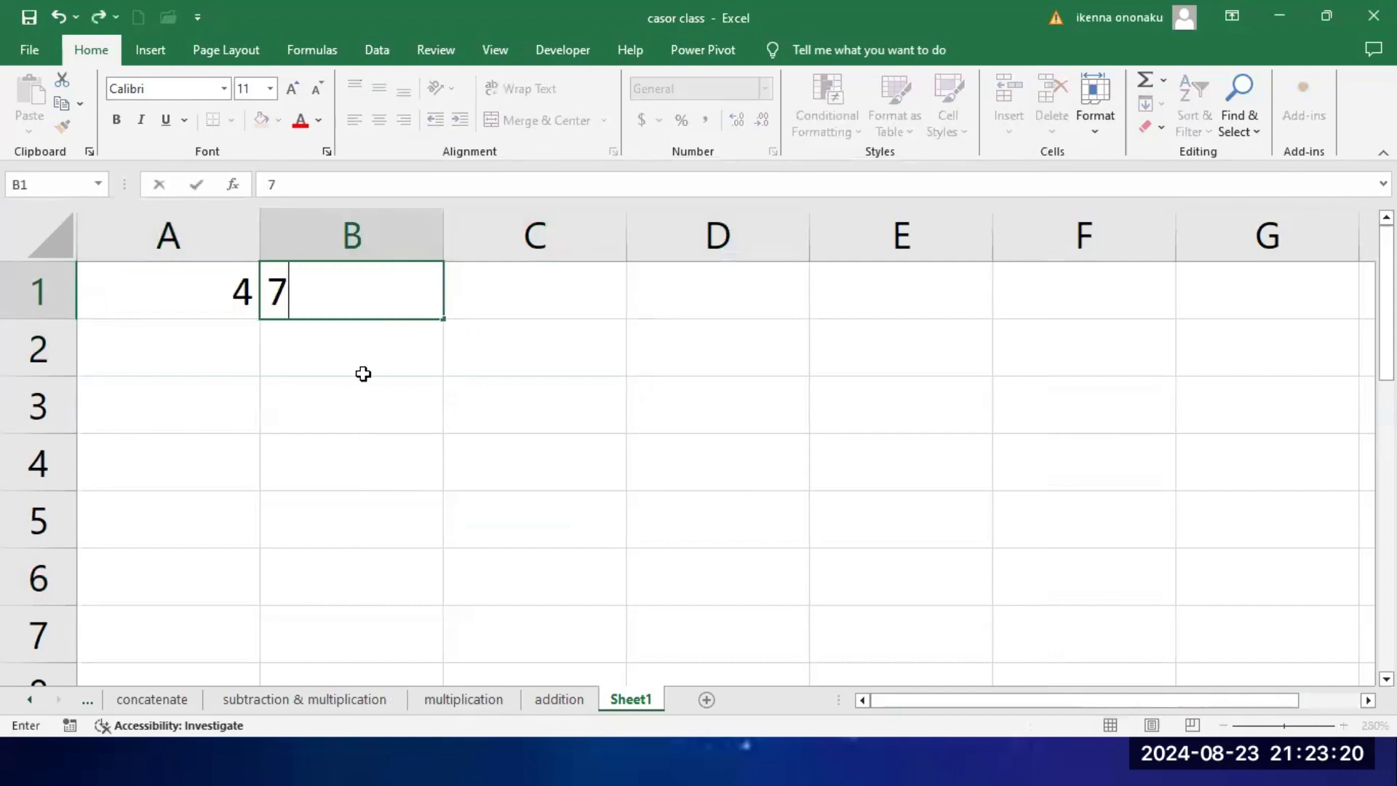
pyautogui.click(371, 370)
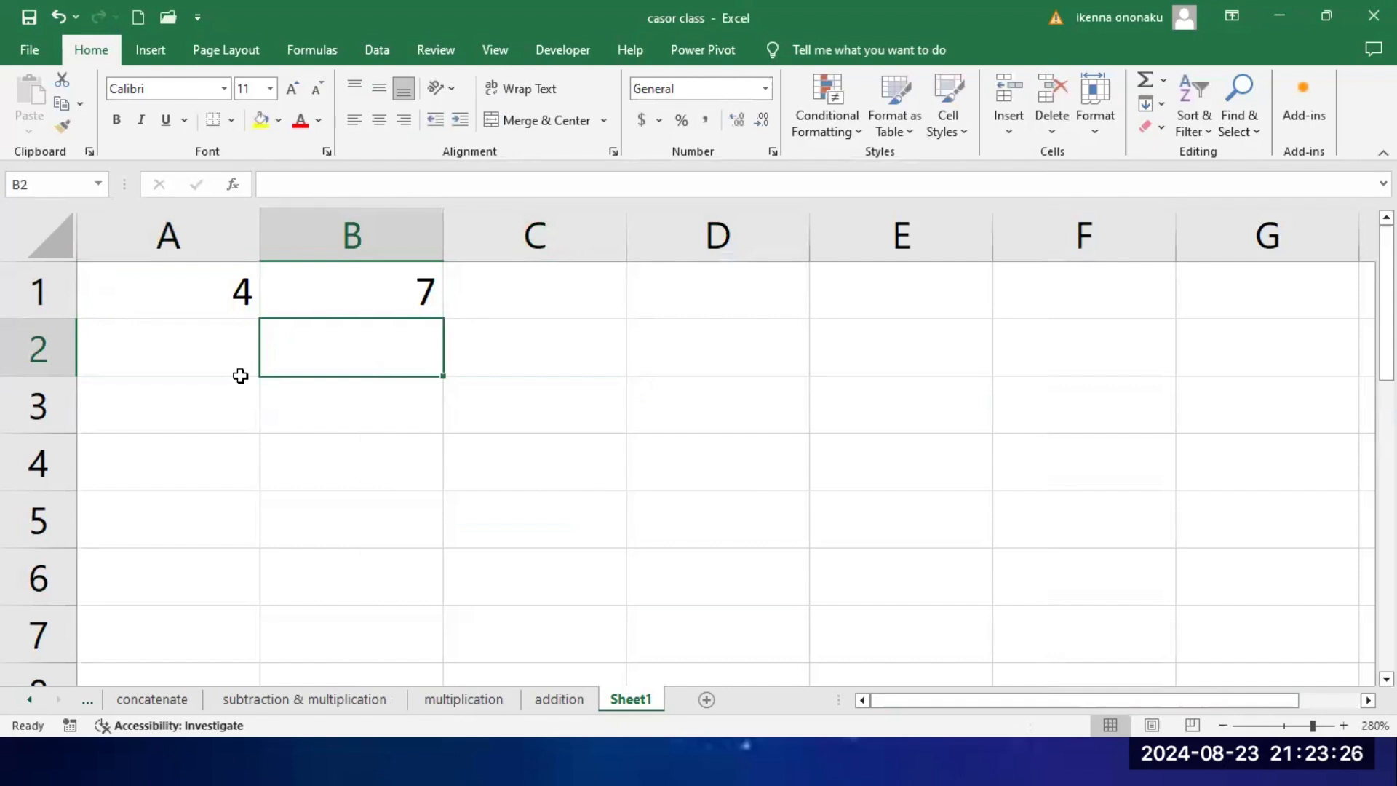
# Step: Test whether A1 equals B1 with the formula =A1=B1 in cell C1, and select that cell to review it
pyautogui.click(536, 311)
pyautogui.write('=')
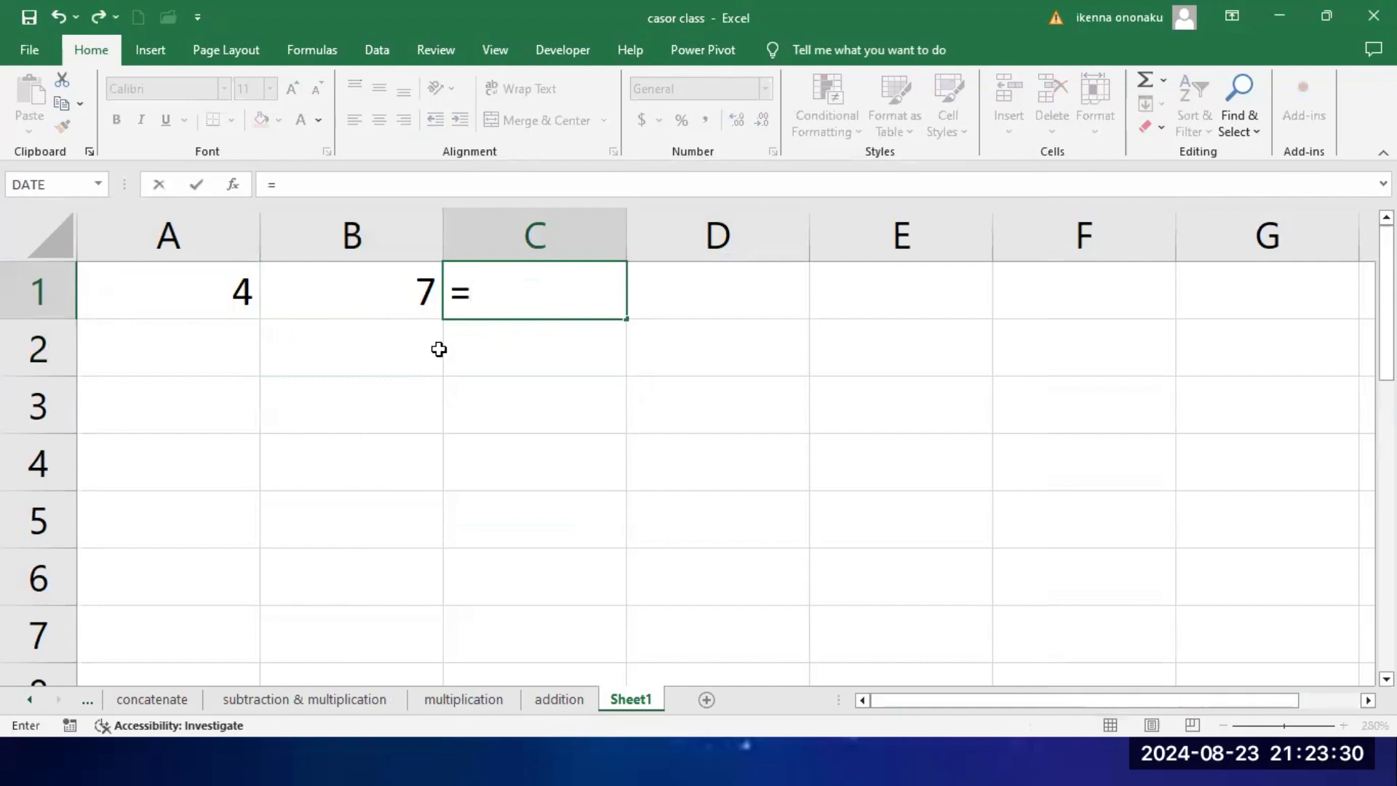
pyautogui.click(216, 297)
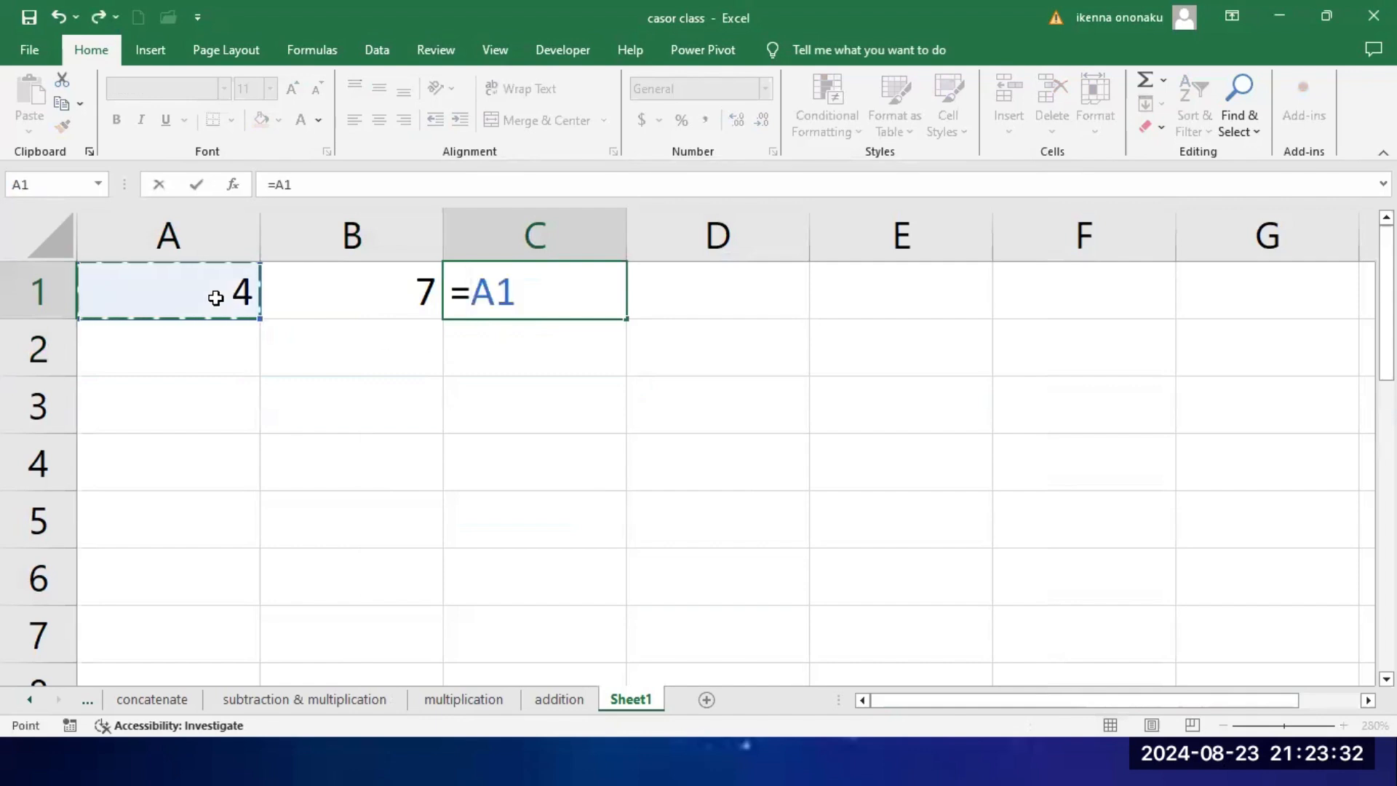
pyautogui.write('=')
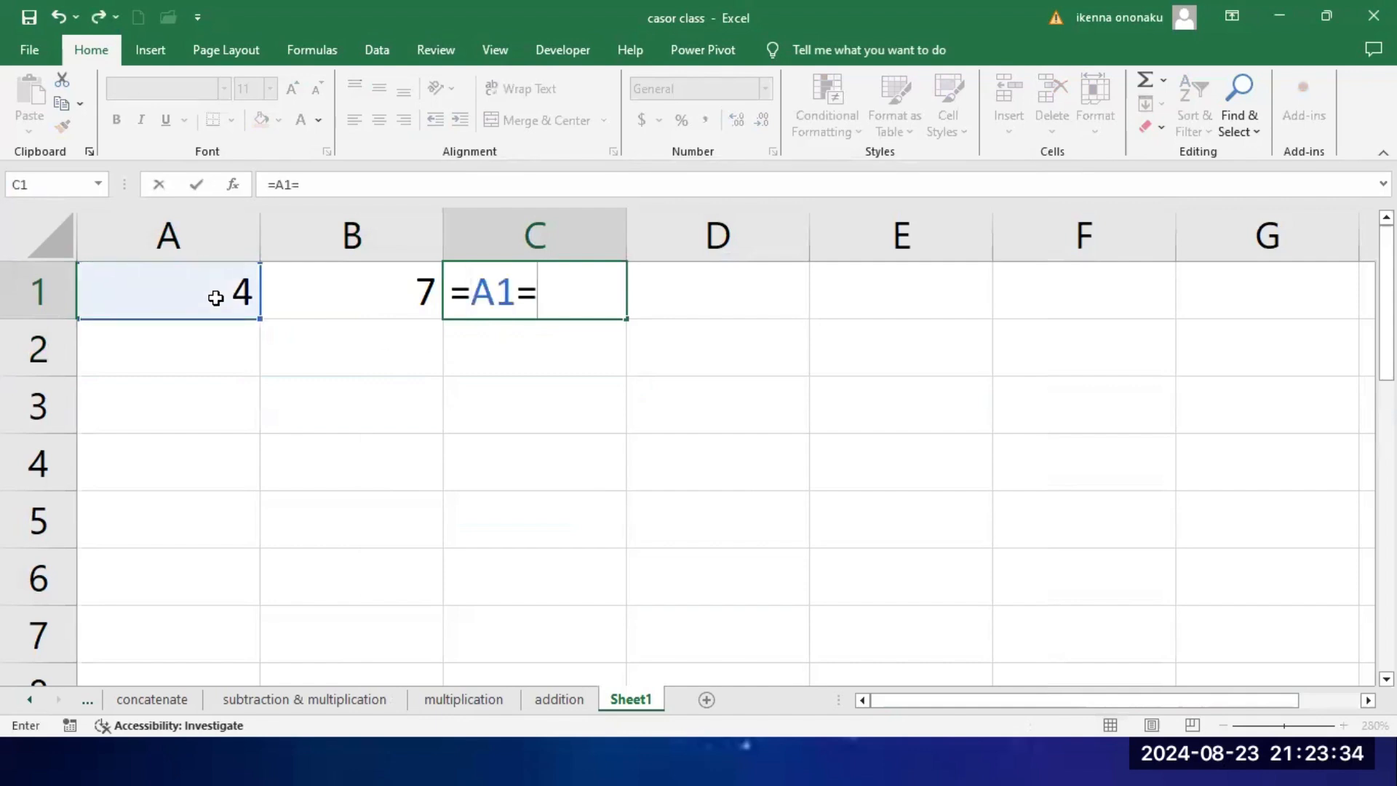
pyautogui.write('b1')
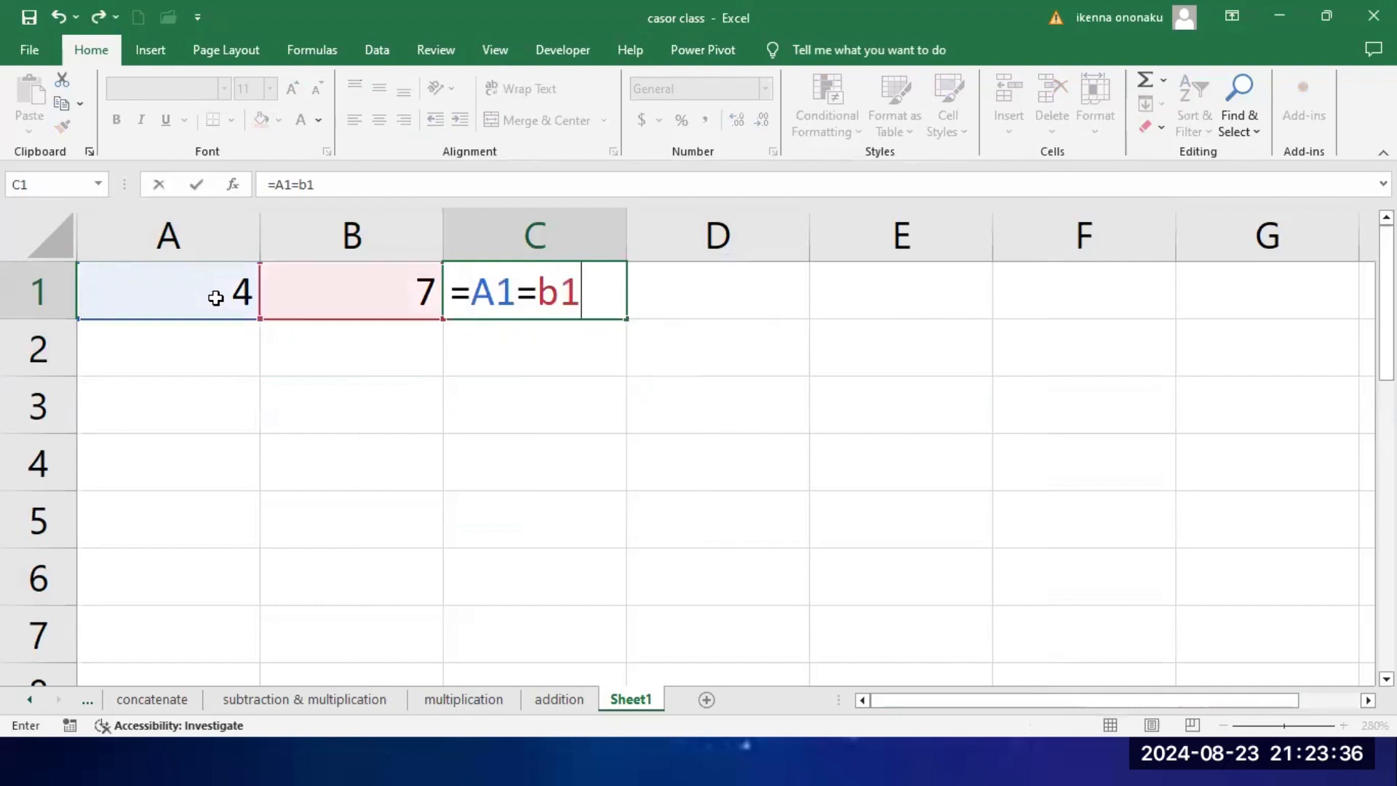
pyautogui.press('Return')
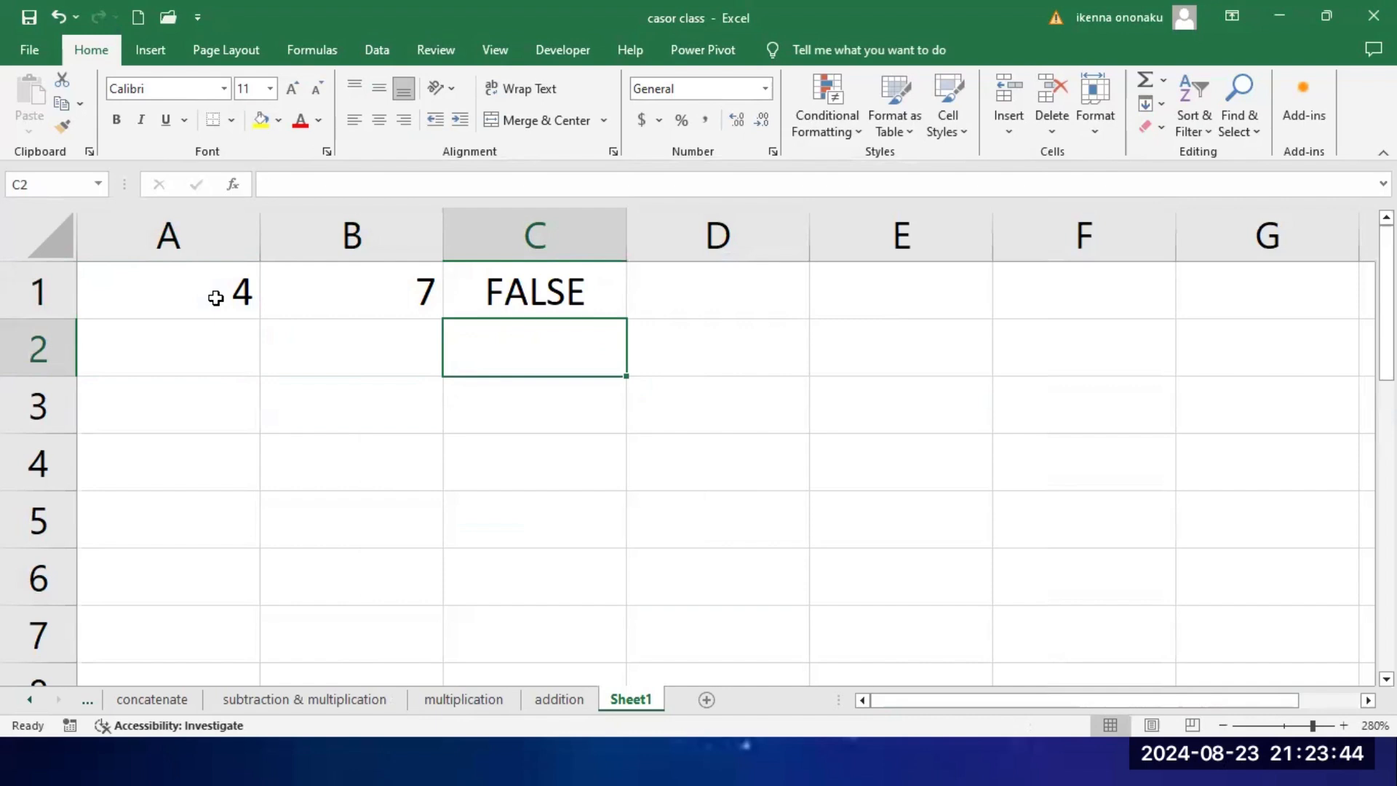
pyautogui.click(580, 289)
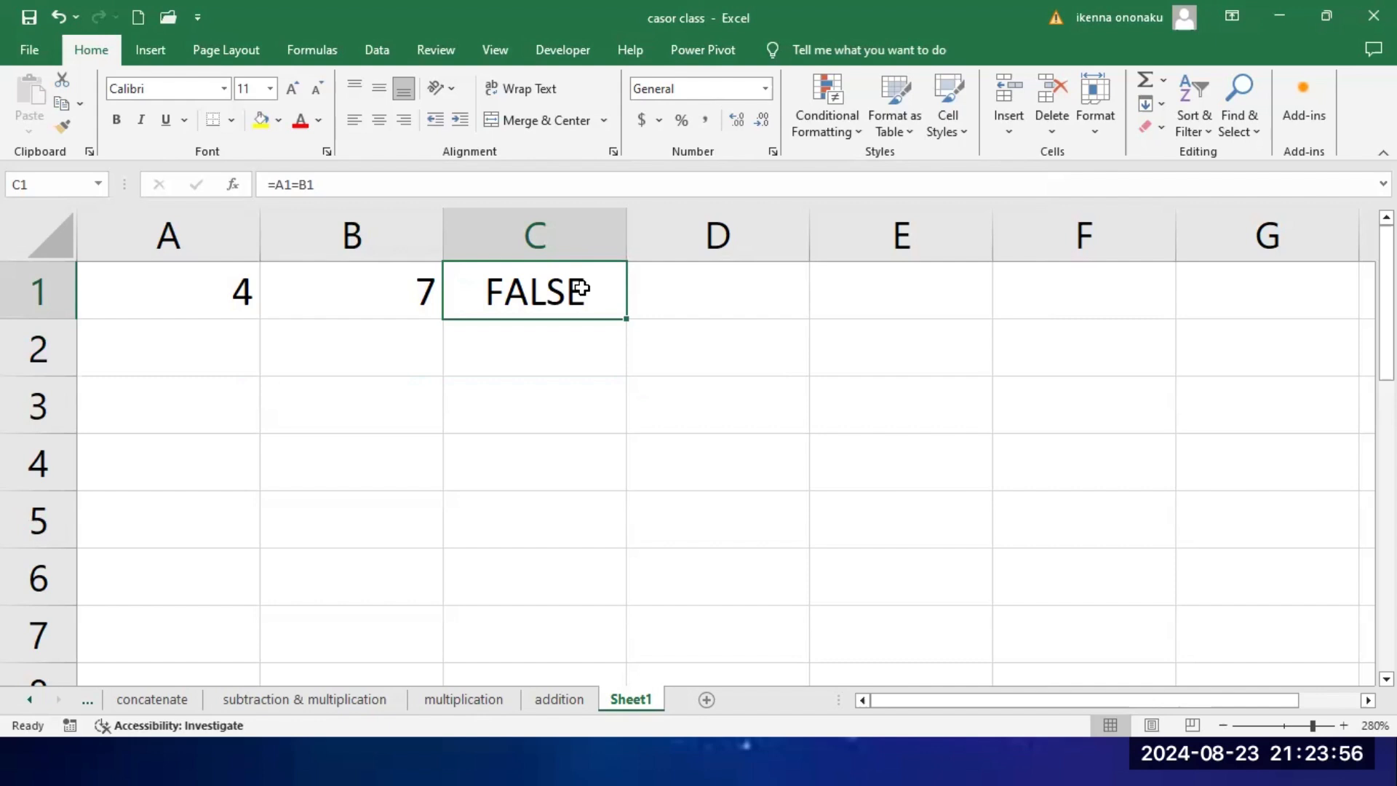
# Step: Enter 4 in the percentage-formatted cell A2 and delete the whole of row 2
pyautogui.click(163, 353)
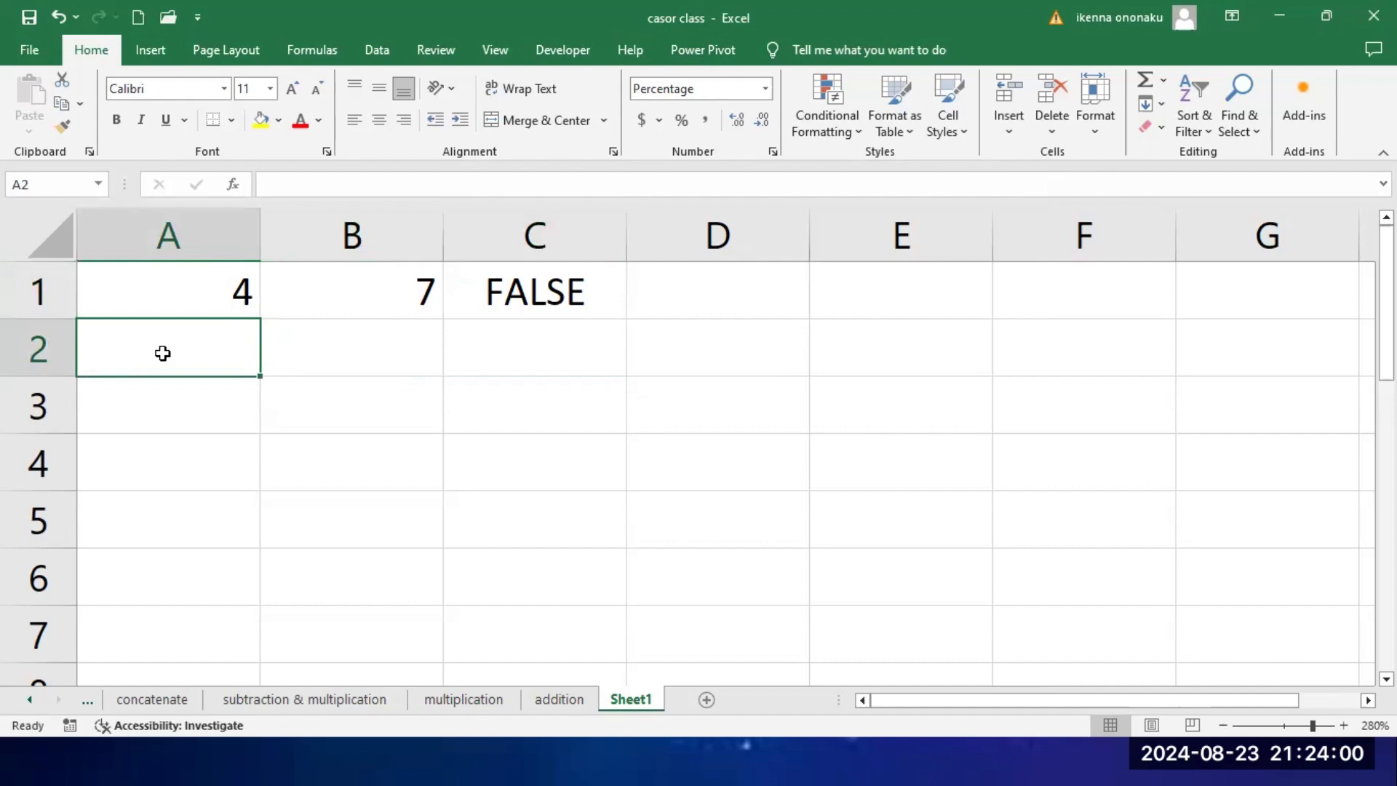
pyautogui.write('4')
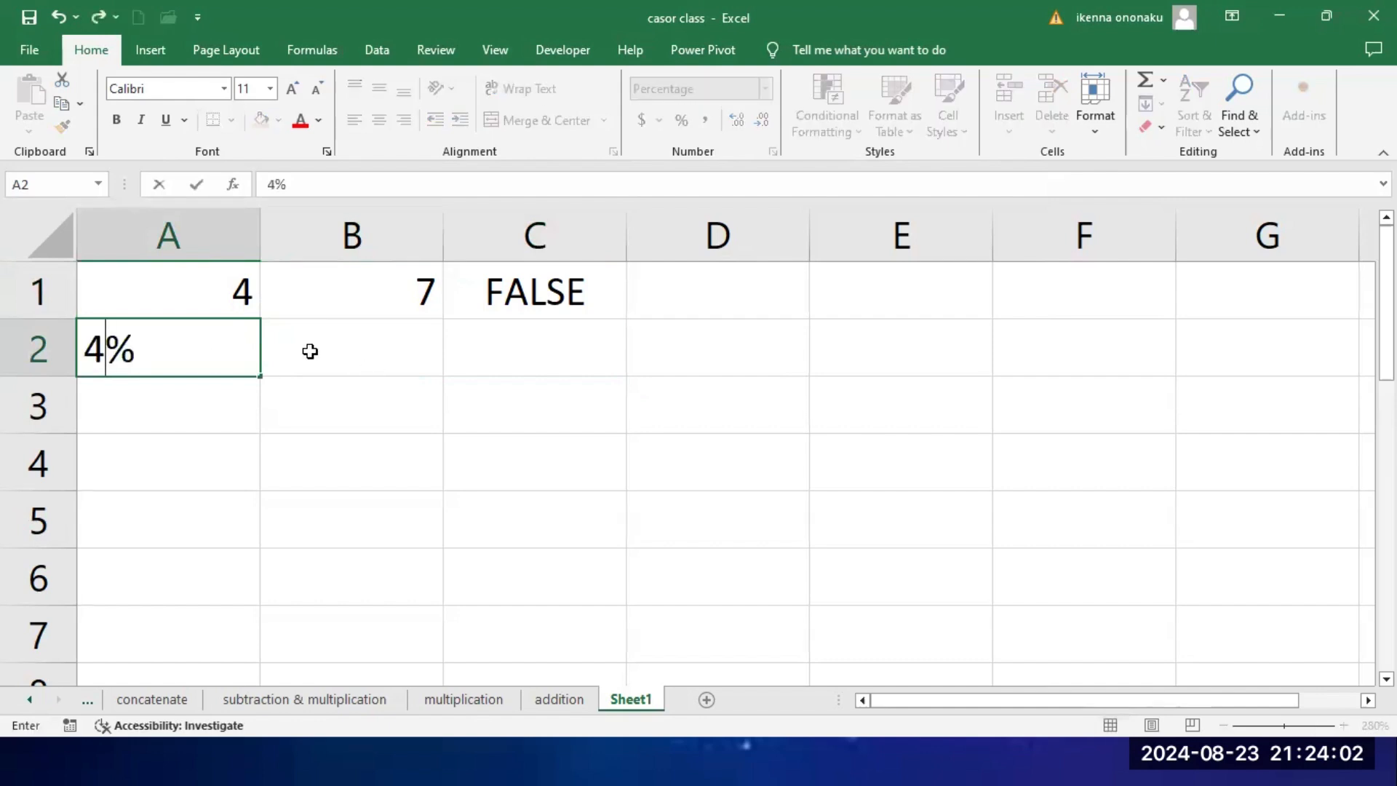
pyautogui.click(17, 353)
pyautogui.rightClick(20, 355)
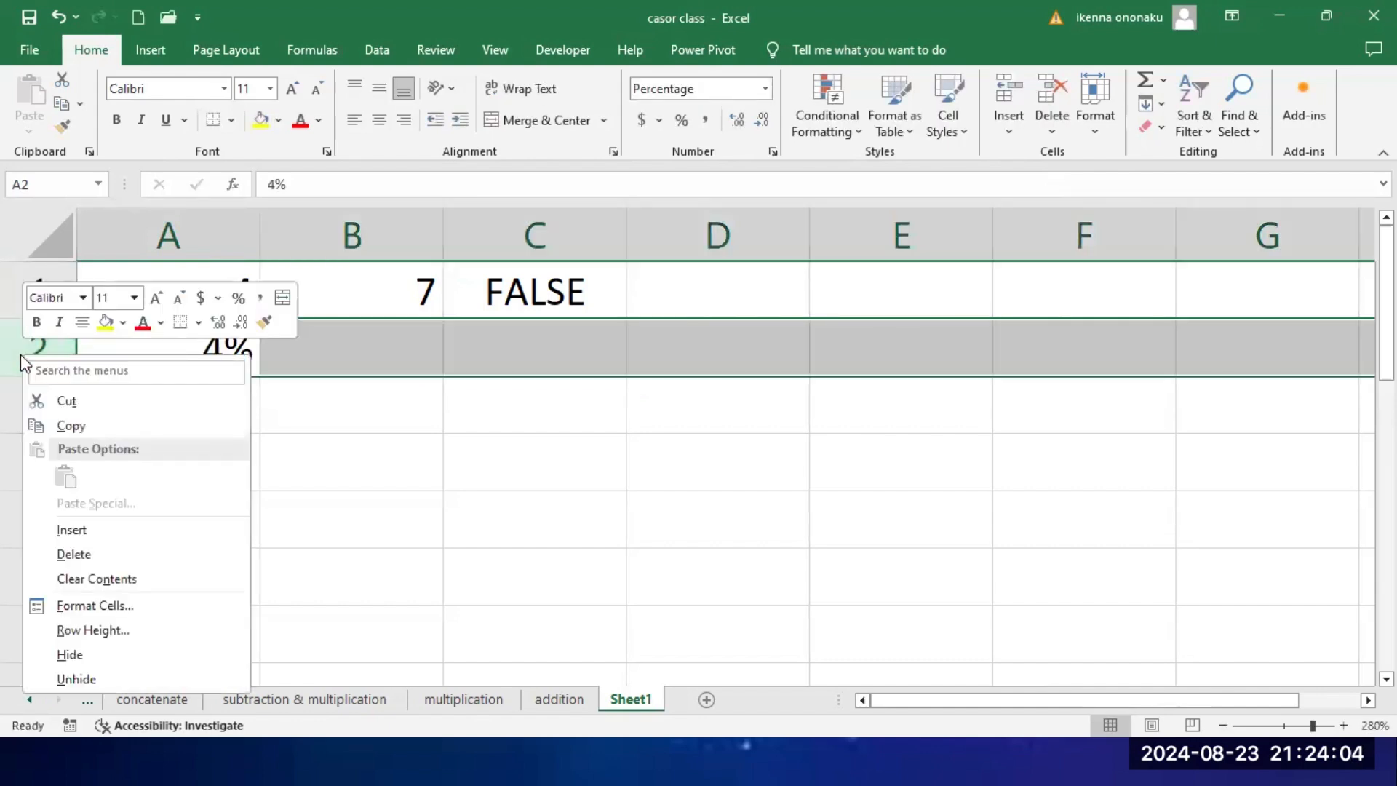
pyautogui.click(82, 551)
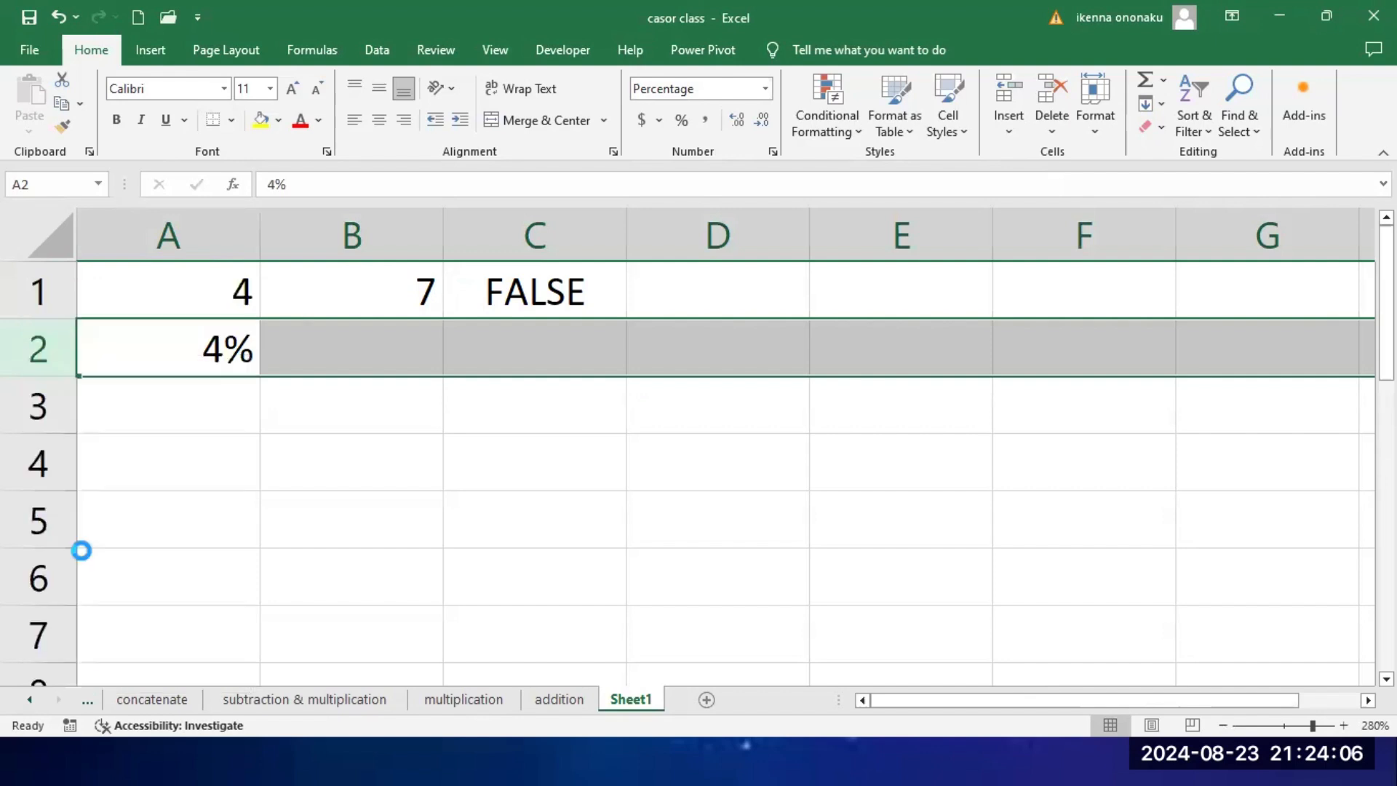
pyautogui.click(269, 517)
# Step: Enter 4 in both cell A2 and cell B2
pyautogui.click(136, 344)
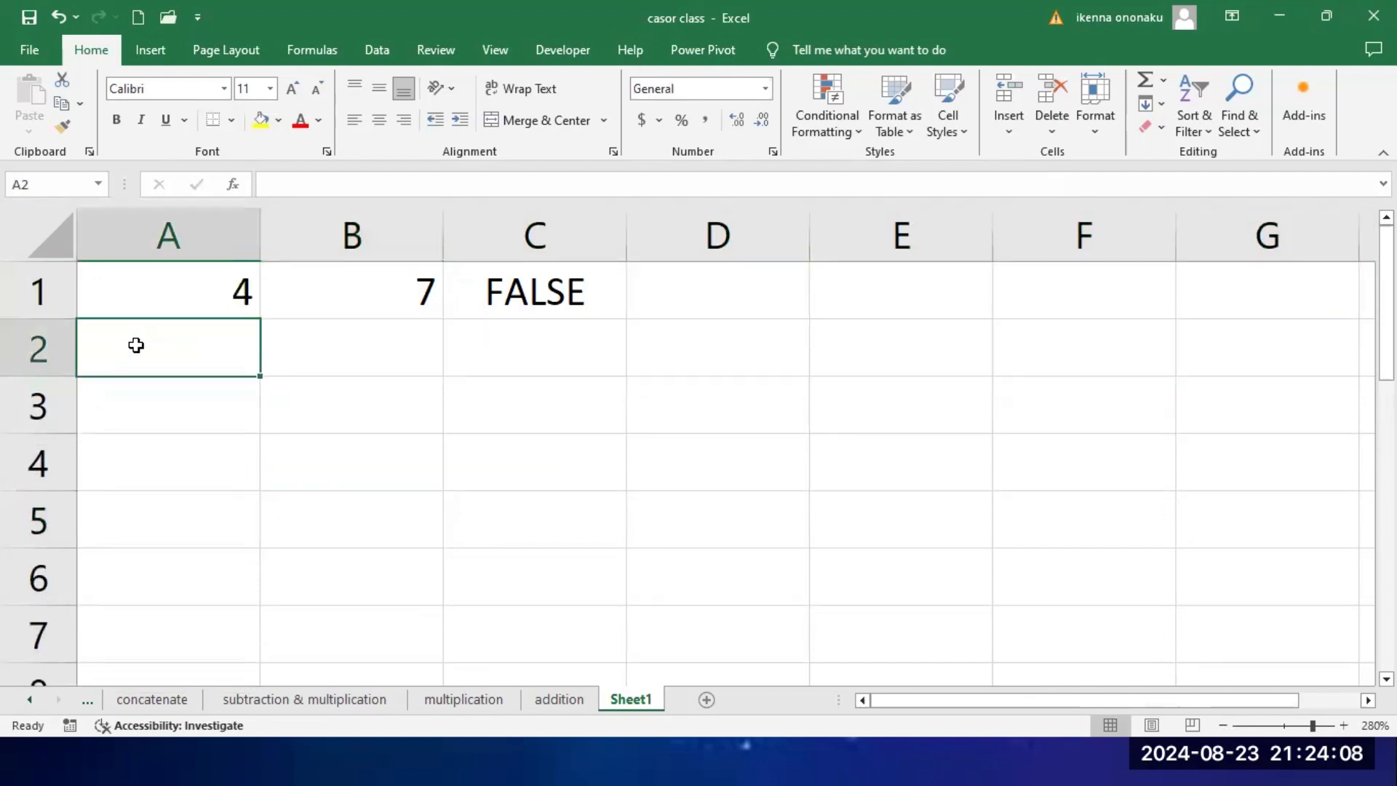
pyautogui.write('4')
pyautogui.click(343, 360)
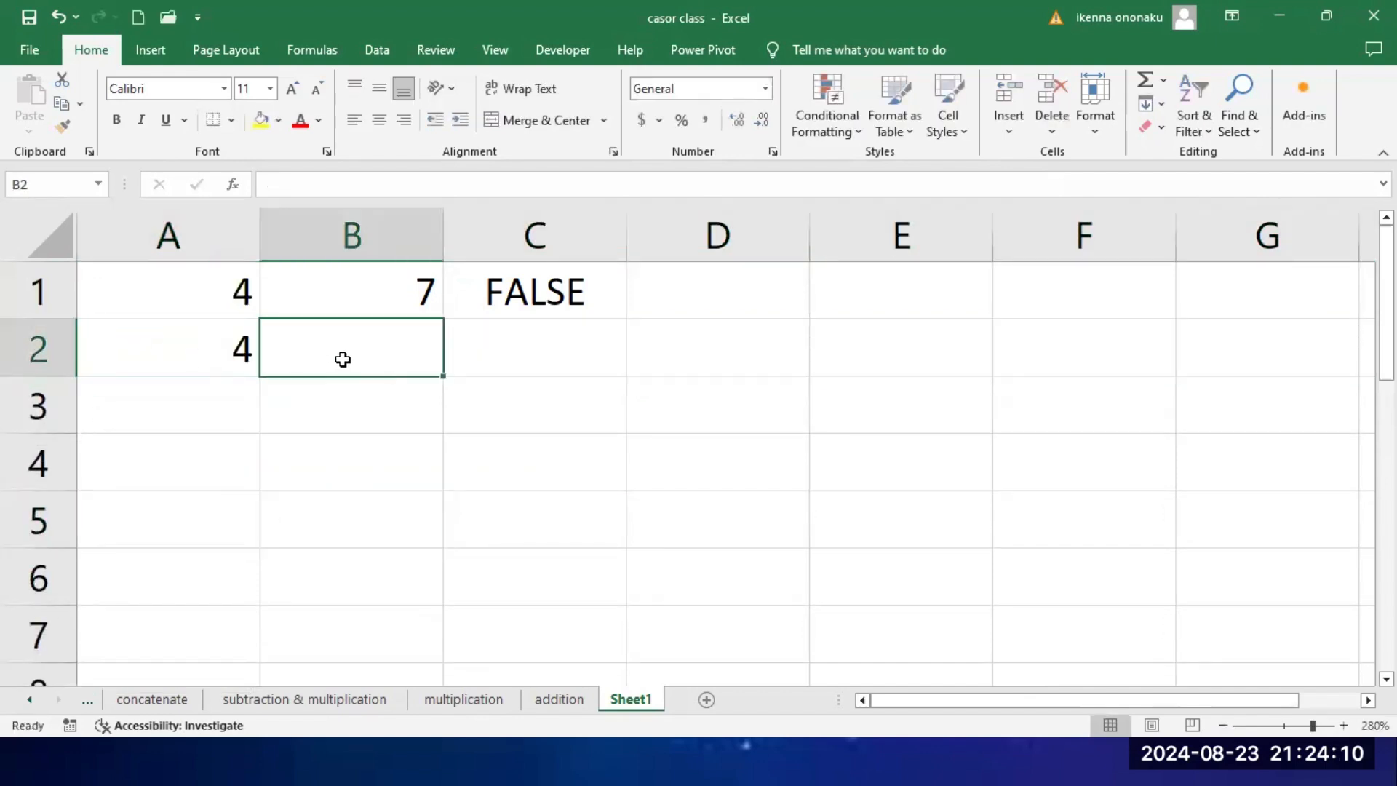
pyautogui.write('4')
pyautogui.click(538, 380)
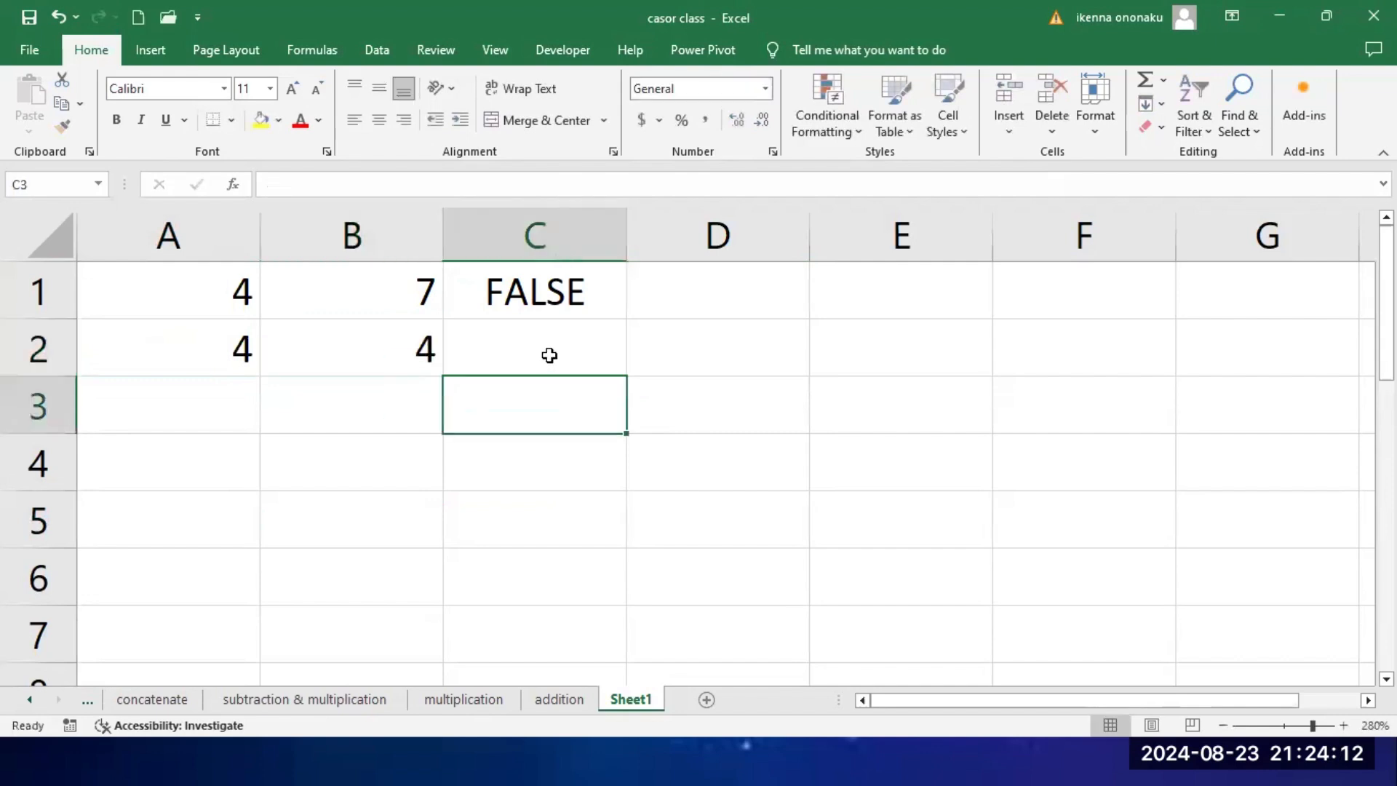
# Step: Test whether A2 equals B2 with the formula =A2=B2 in cell C2
pyautogui.click(551, 351)
pyautogui.write('=')
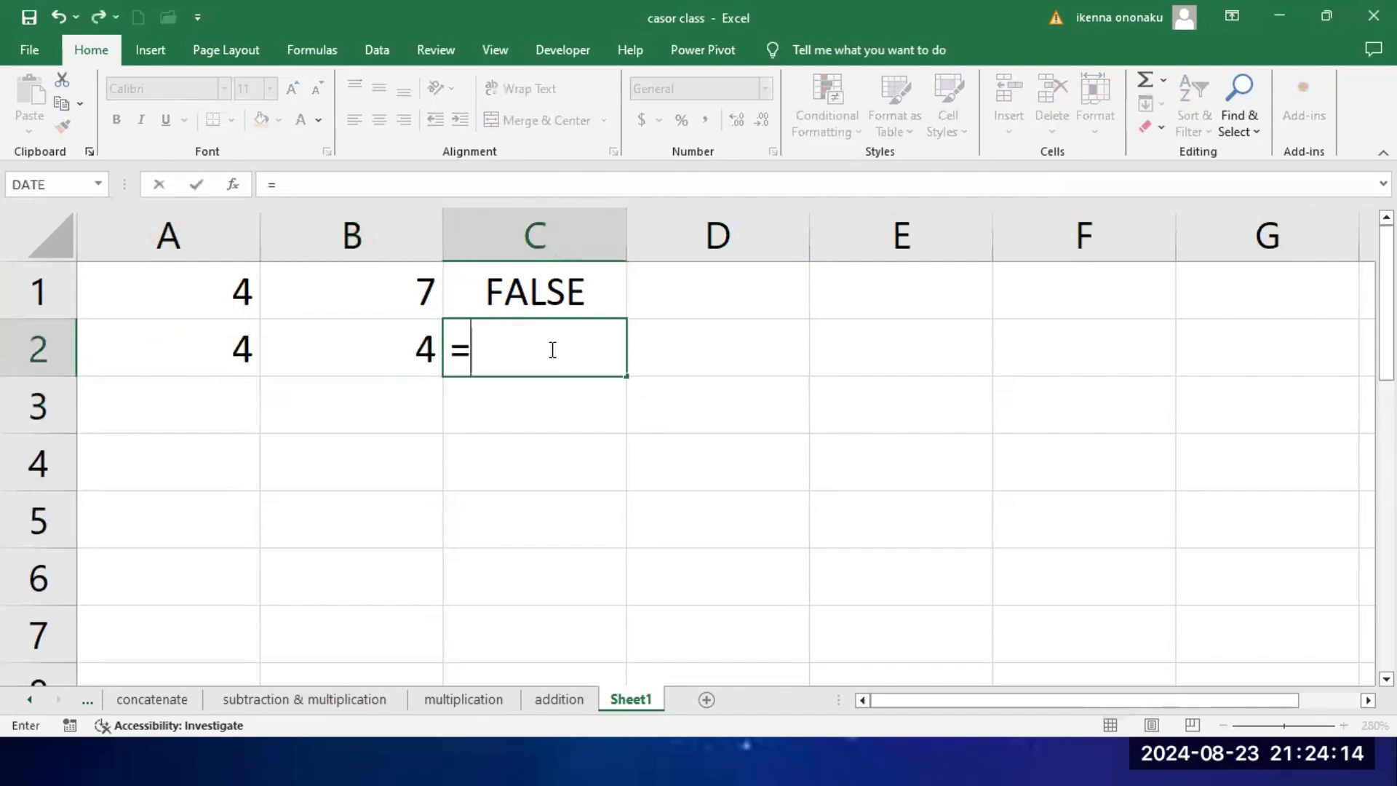
pyautogui.click(199, 355)
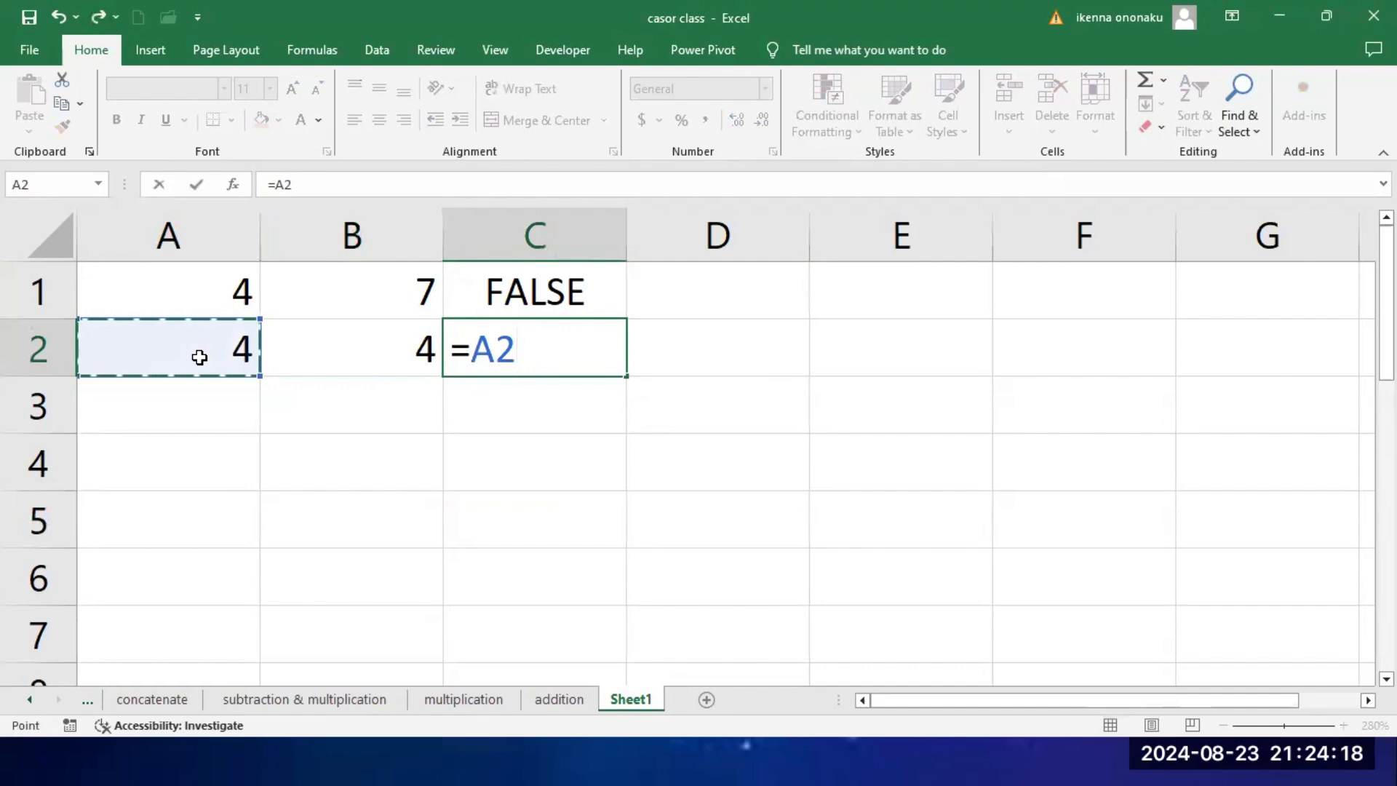
pyautogui.write('=')
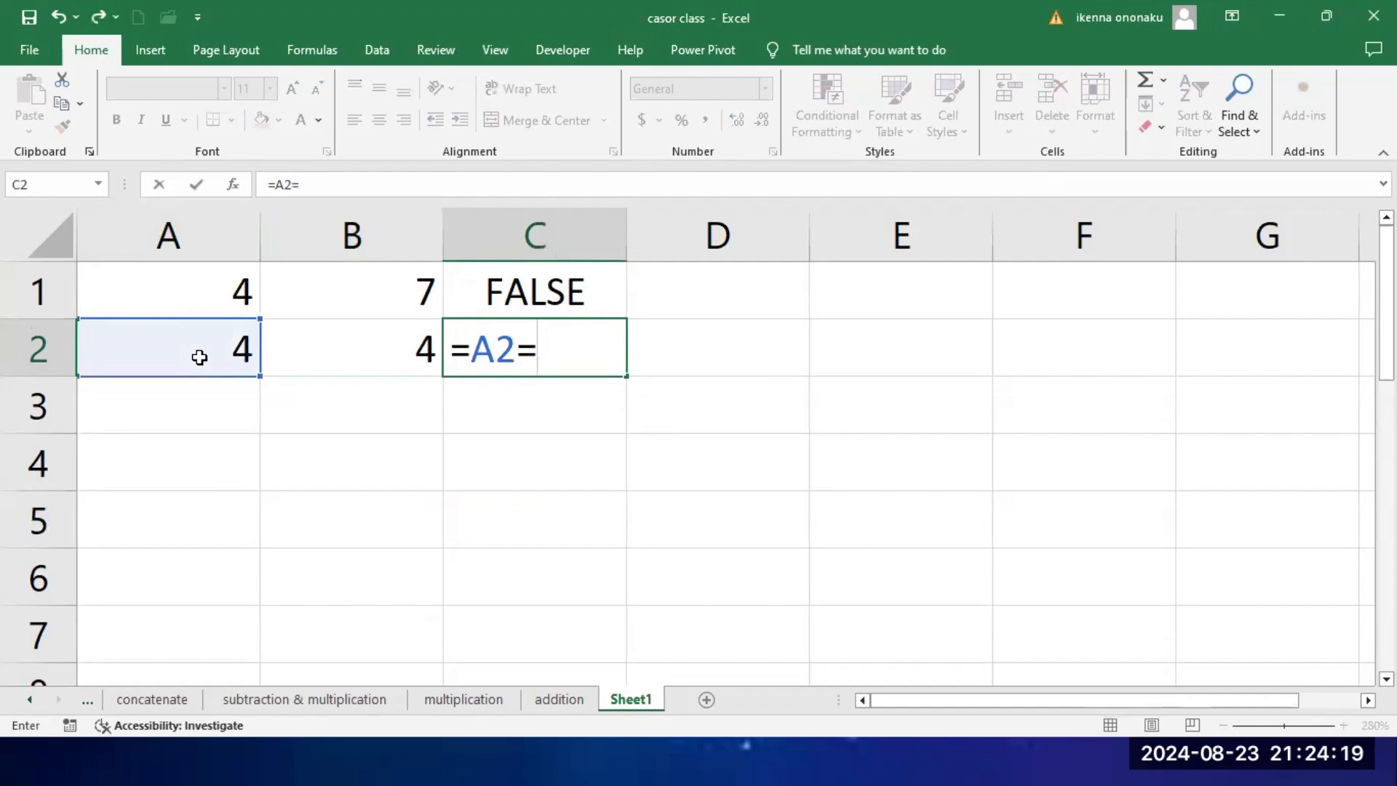
pyautogui.click(335, 351)
pyautogui.press('Return')
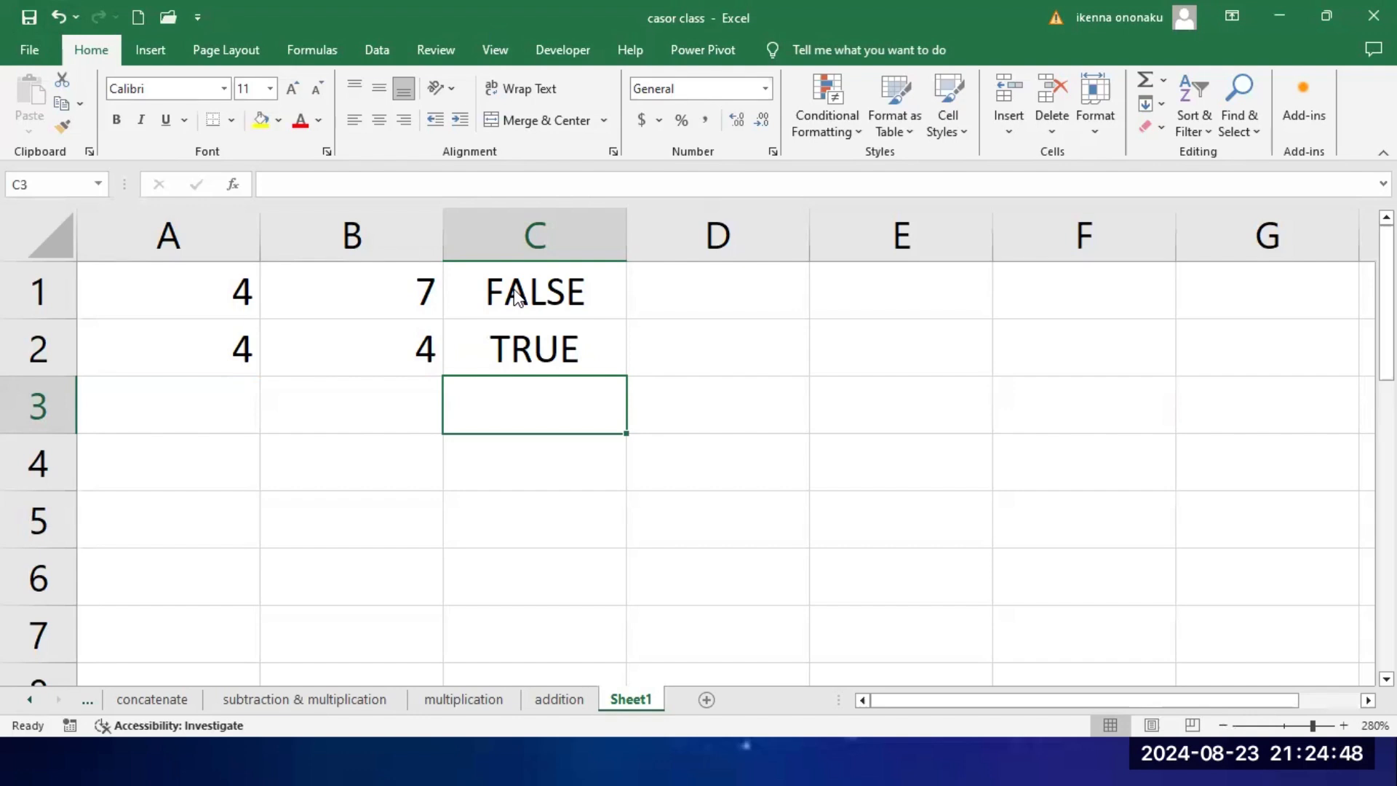
# Step: Delete column C with the two equality test formulas
pyautogui.click(660, 287)
pyautogui.moveTo(565, 297); pyautogui.dragTo(540, 358)
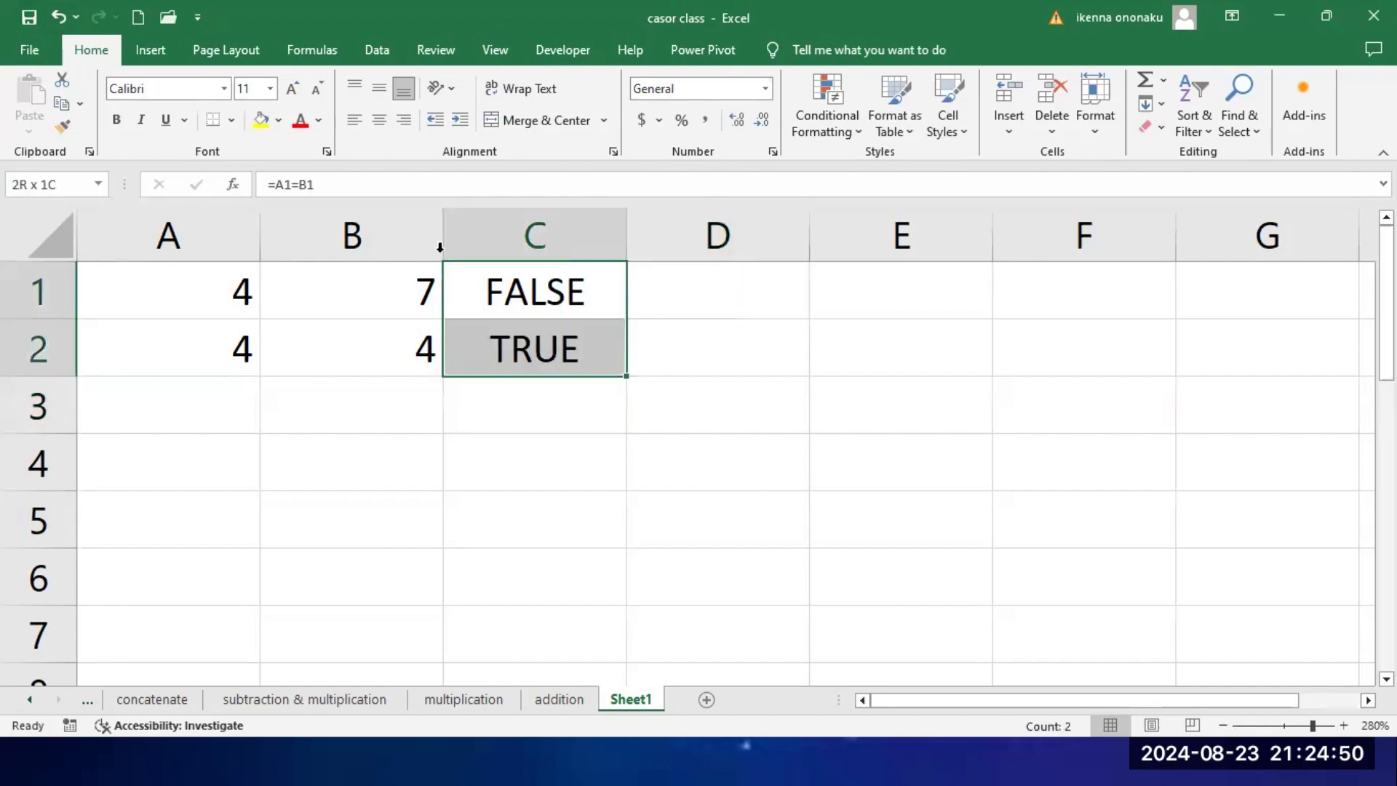
pyautogui.click(518, 407)
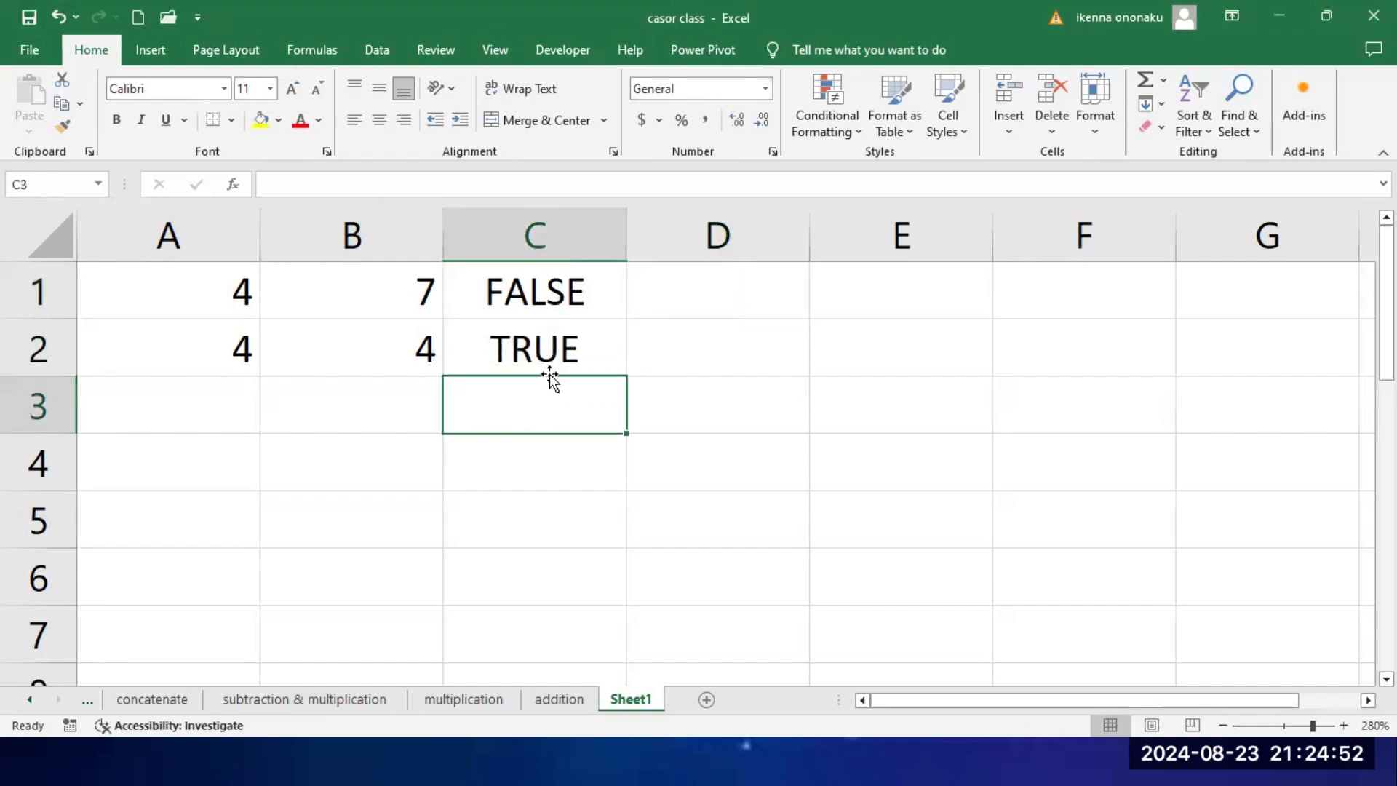
pyautogui.rightClick(546, 247)
pyautogui.click(605, 444)
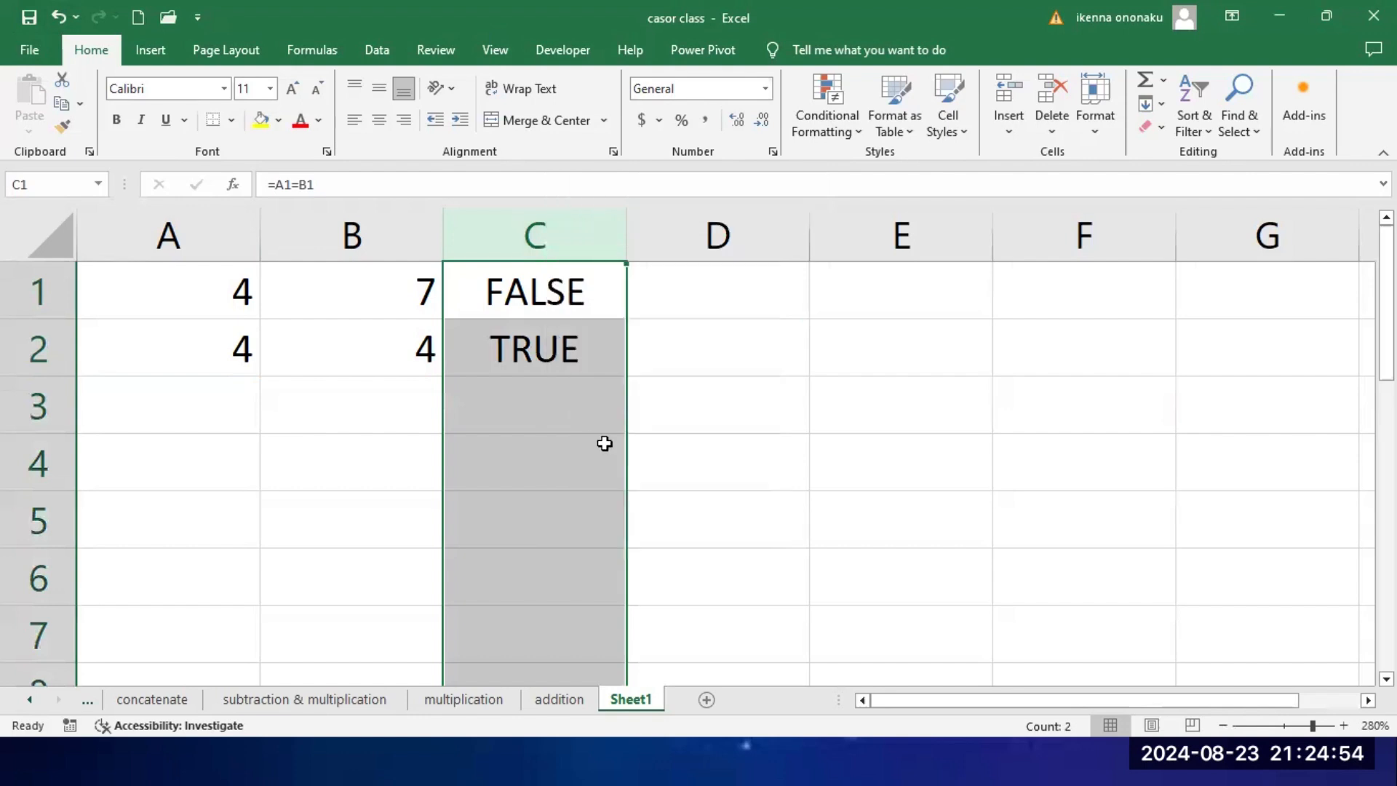
pyautogui.click(718, 399)
# Step: Test whether A1 is greater than B1 with the formula =A1>B1 in cell C1
pyautogui.click(567, 302)
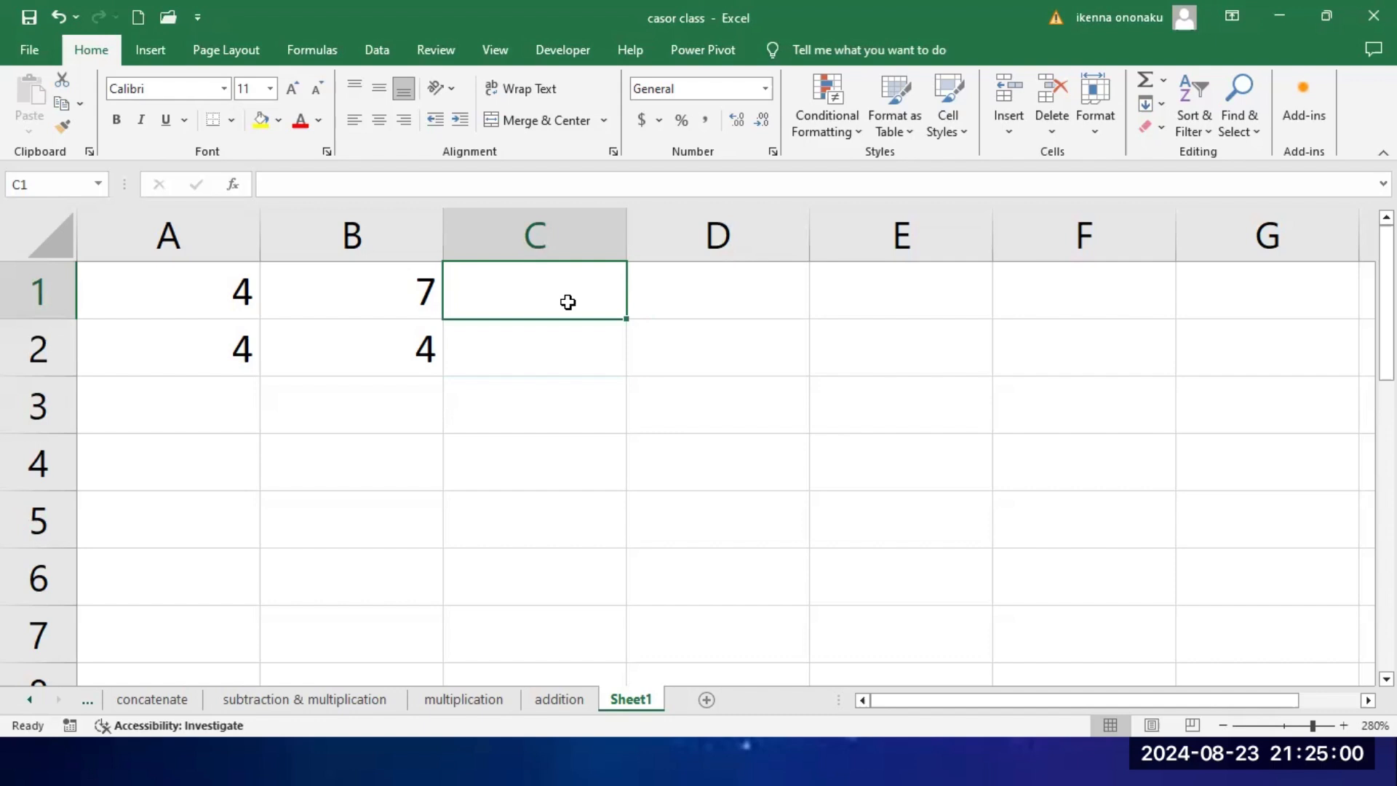
pyautogui.write('=')
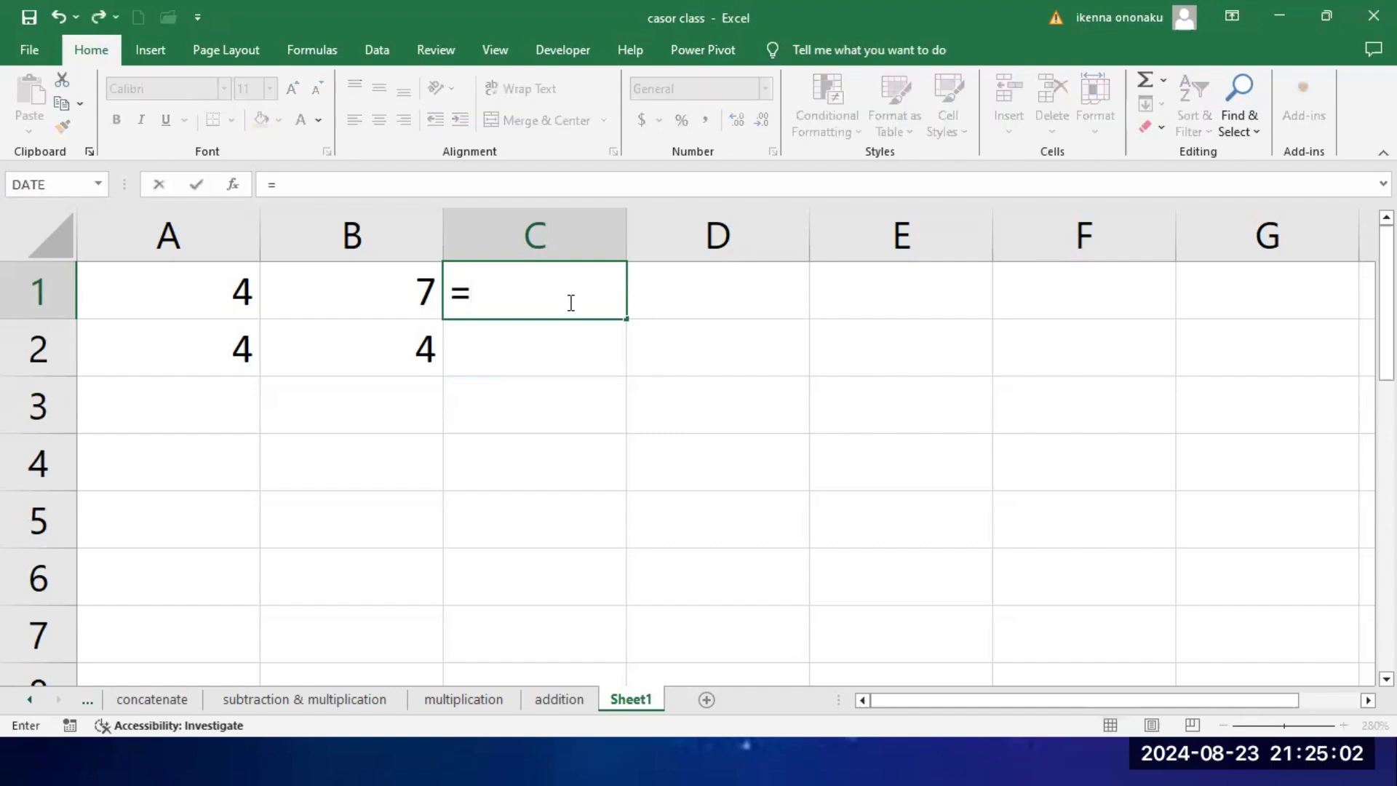
pyautogui.click(205, 295)
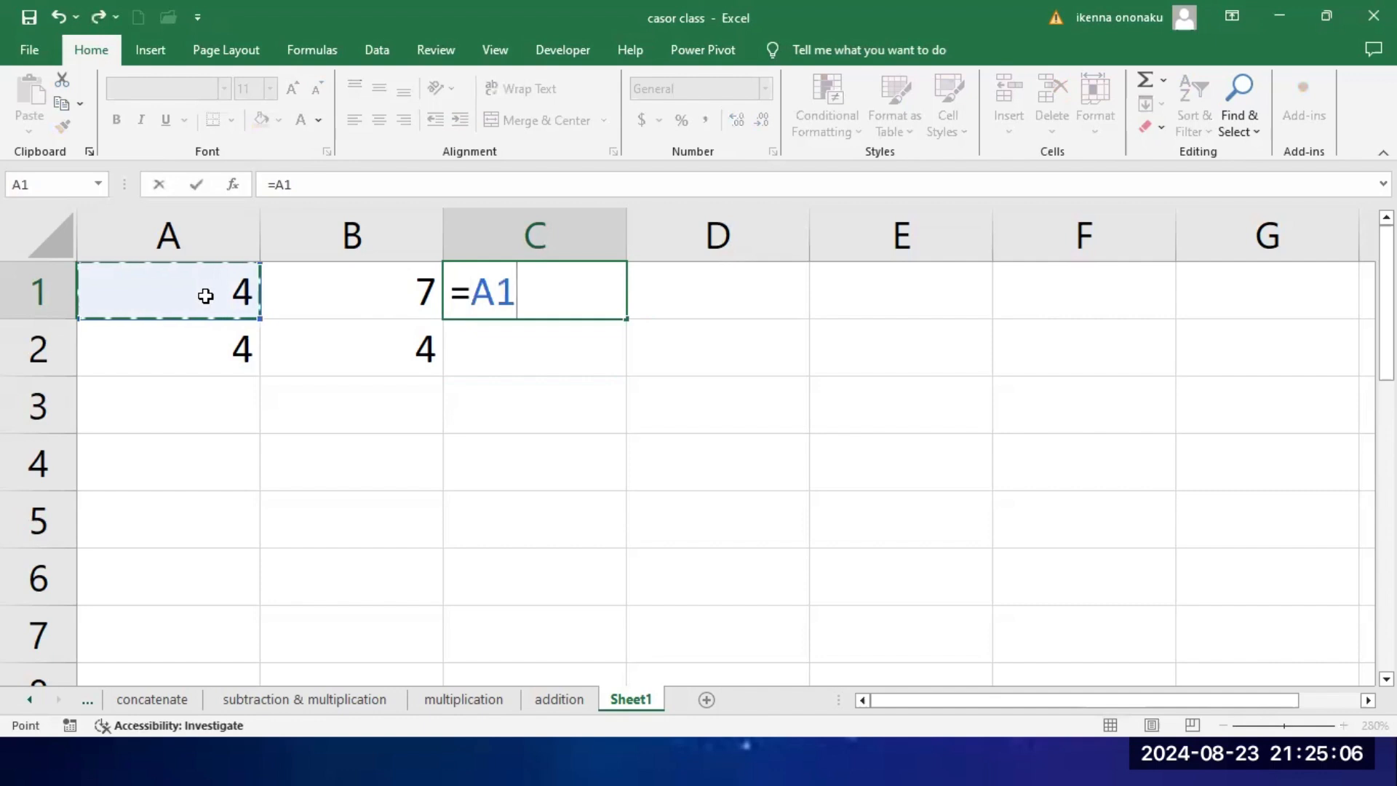
pyautogui.write('>')
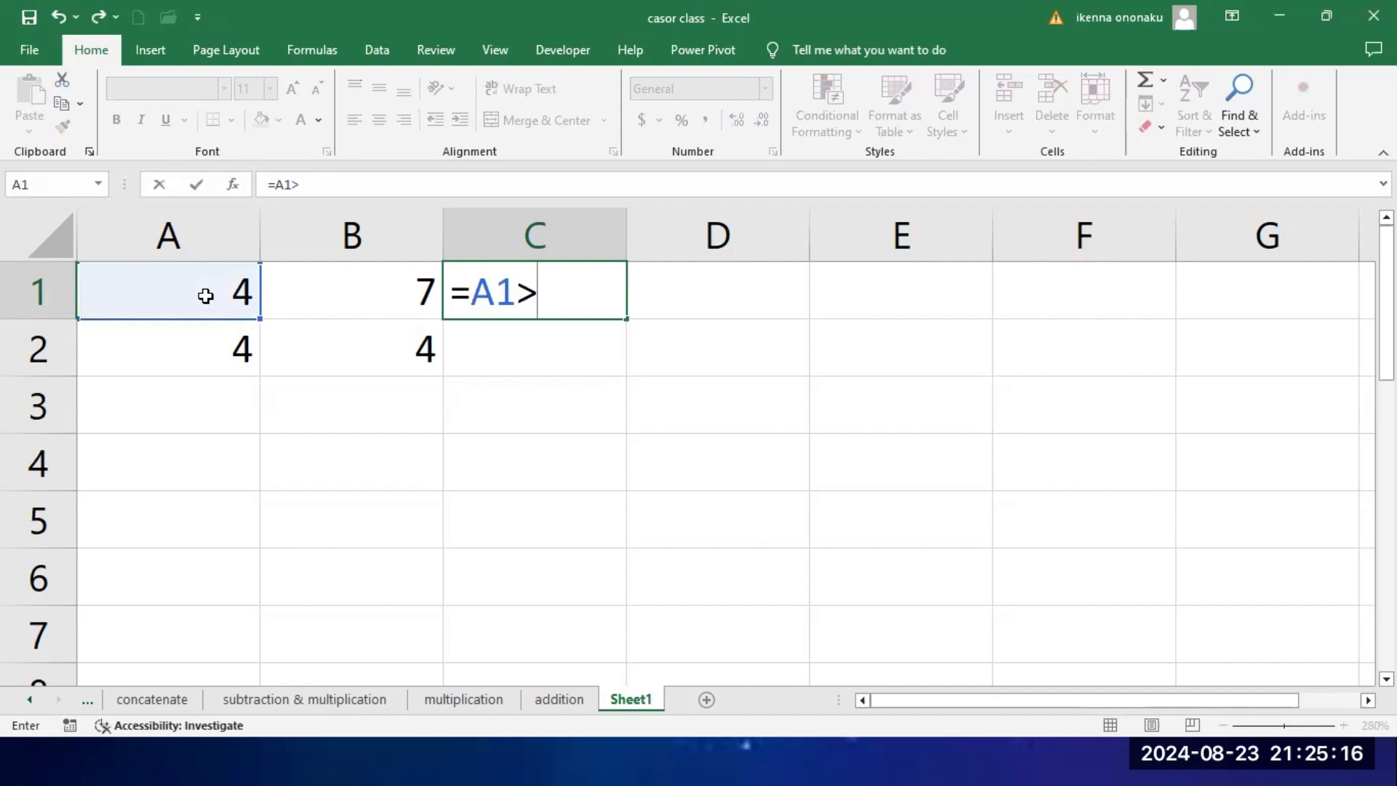
pyautogui.click(387, 297)
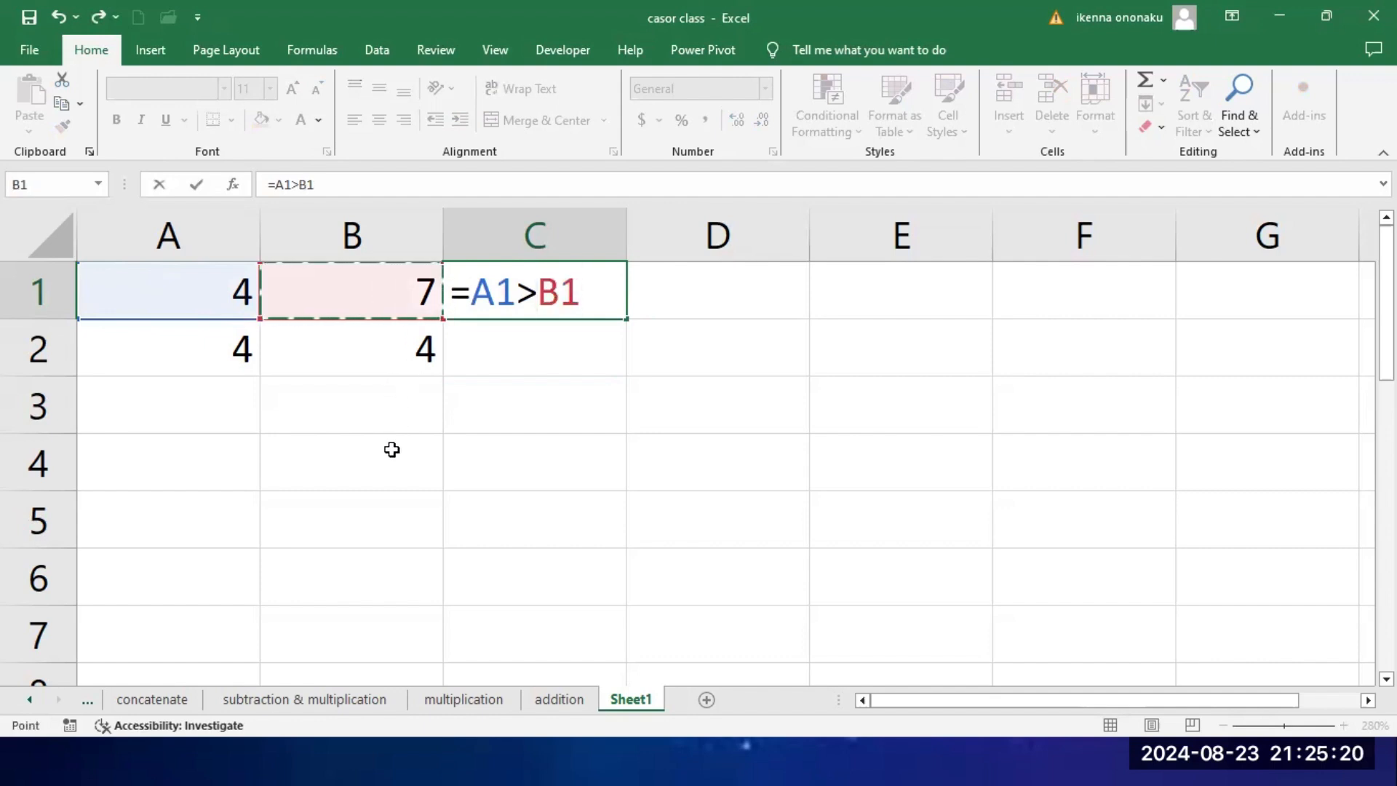
pyautogui.press('Return')
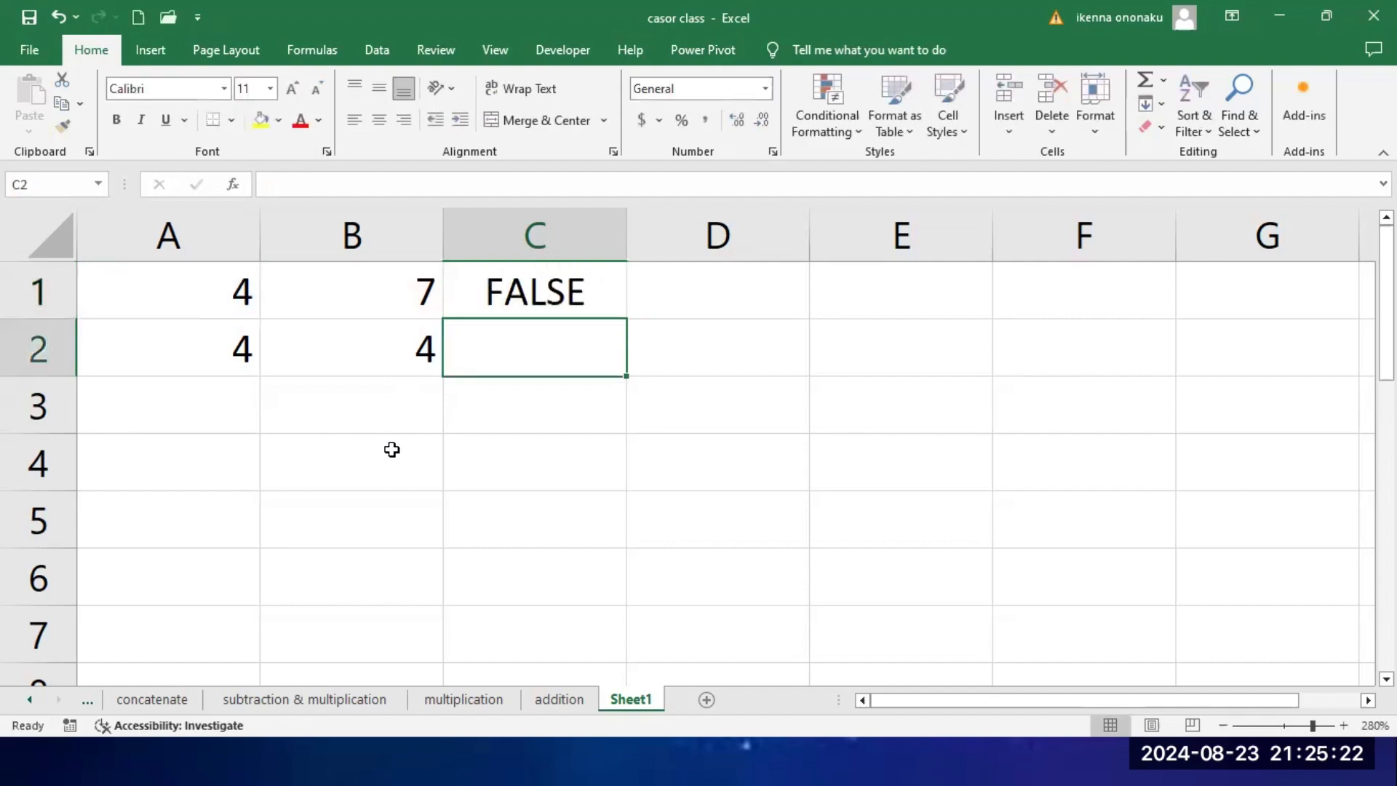
# Step: Change the comparison in cell C1 to less than, so the formula reads =A1<B1
pyautogui.click(535, 300)
pyautogui.click(300, 184)
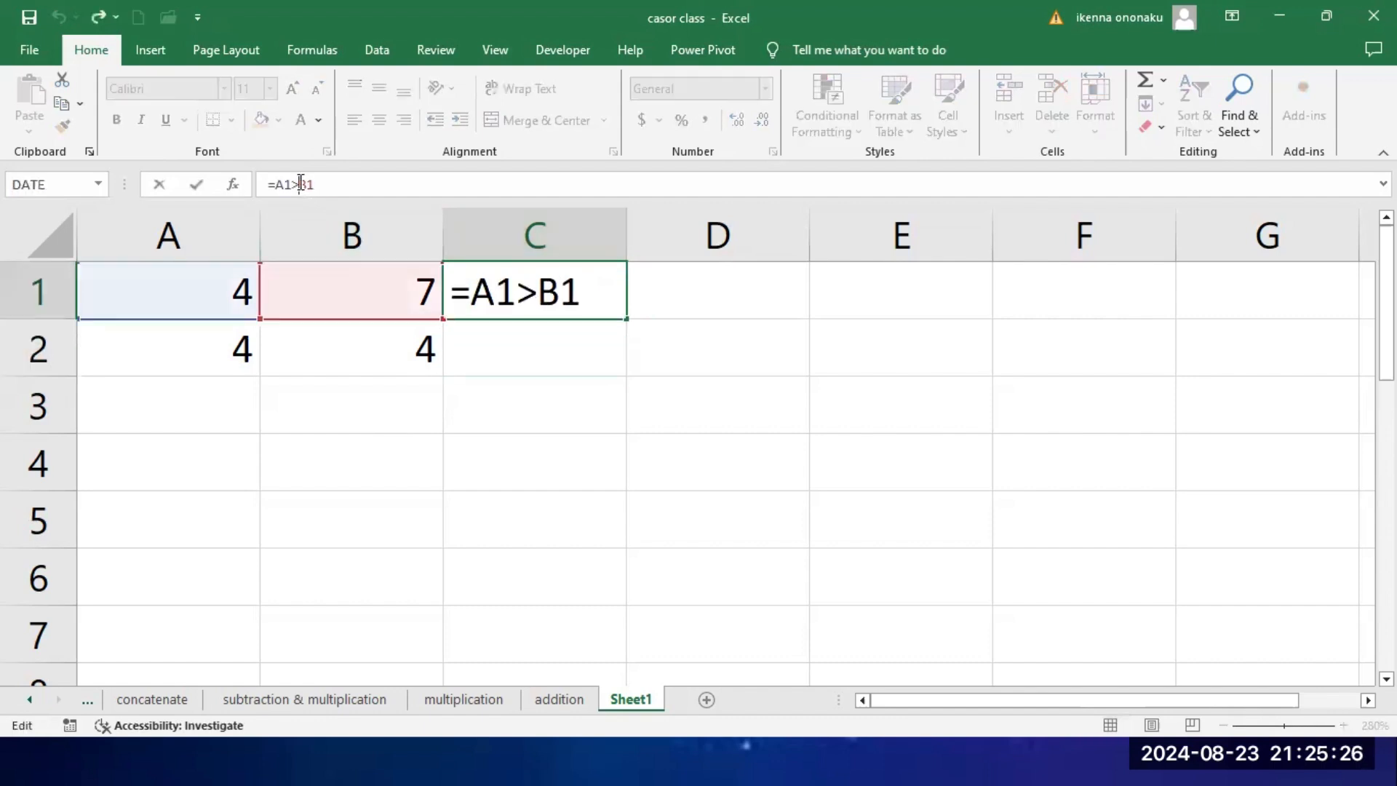
pyautogui.press('BackSpace')
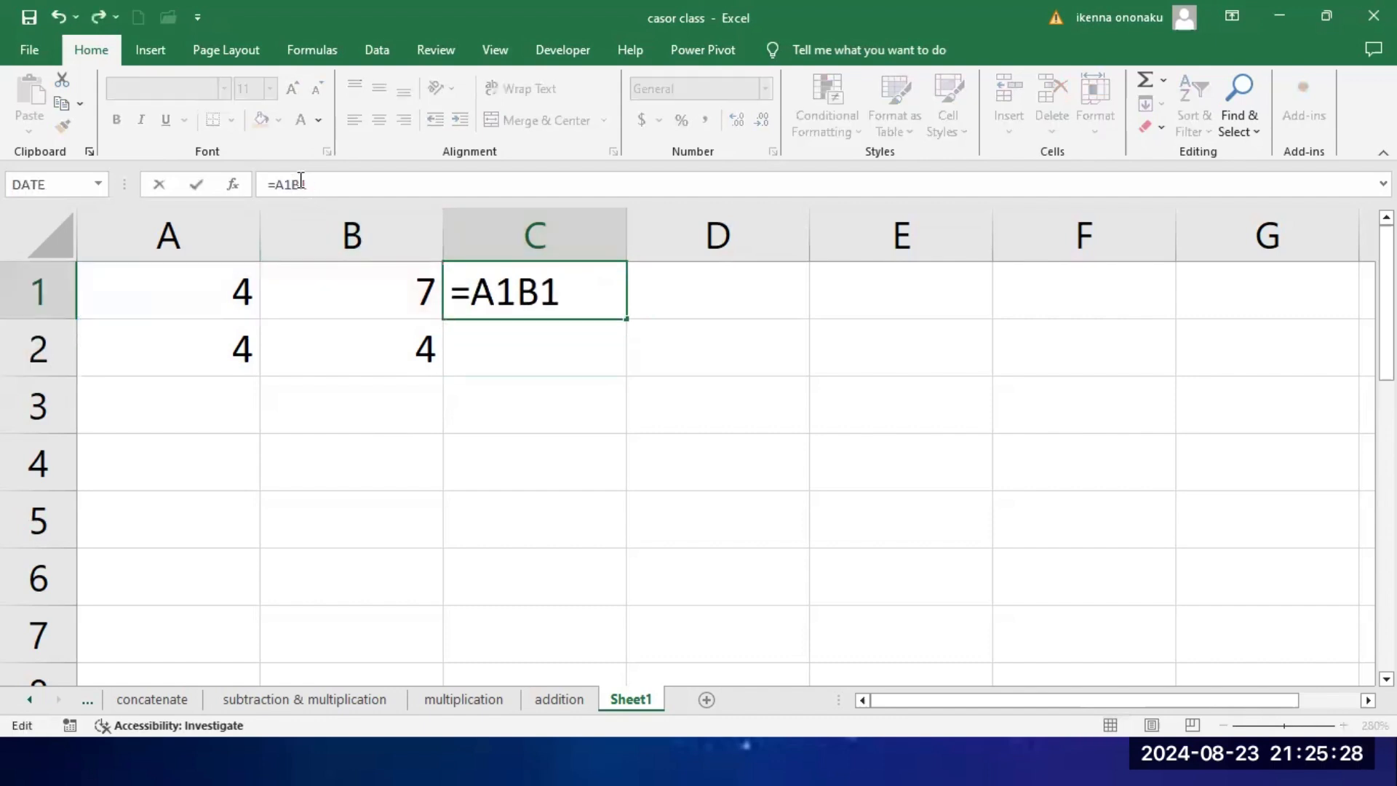
pyautogui.write('<')
pyautogui.press('Return')
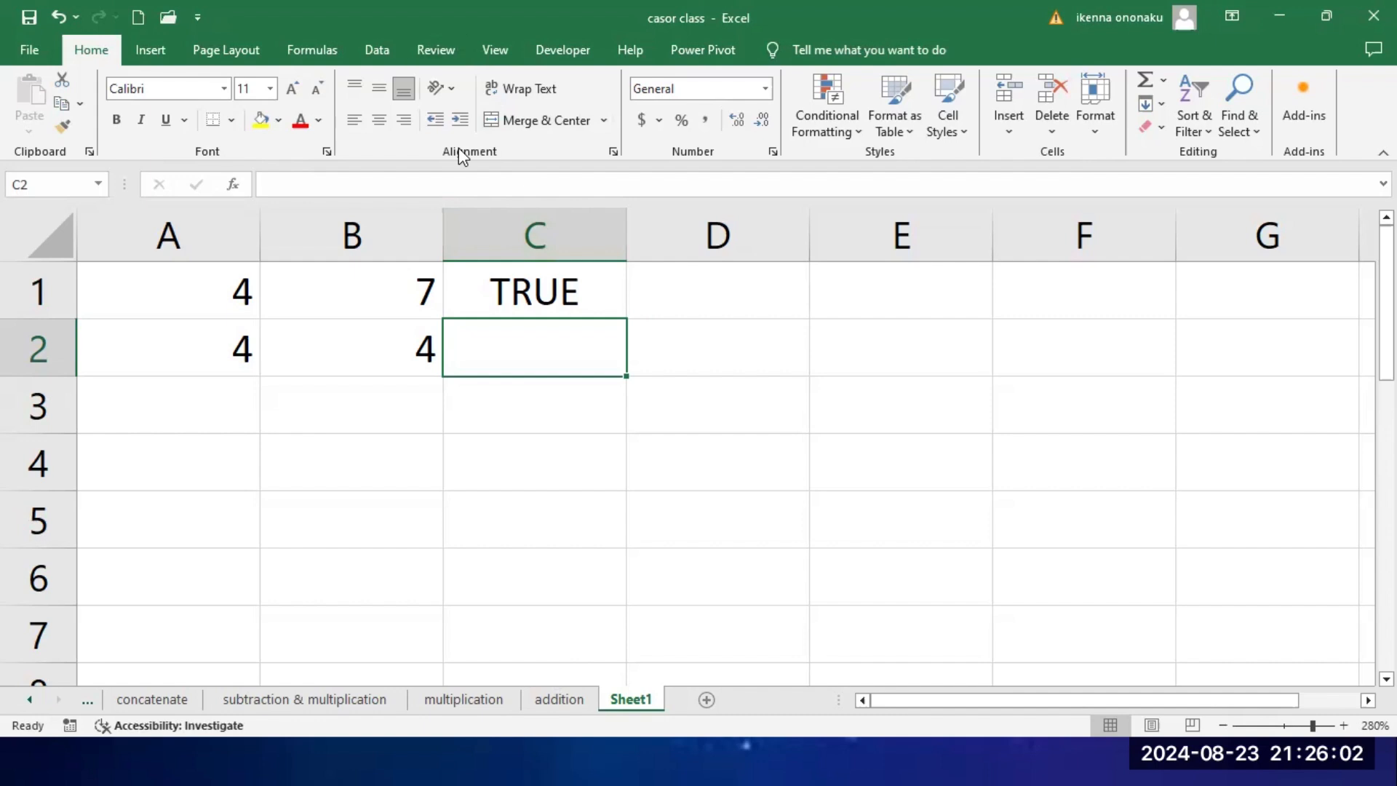
# Step: Switch to the running PowerPoint slide show with the slide on comparison operators
pyautogui.press('super')
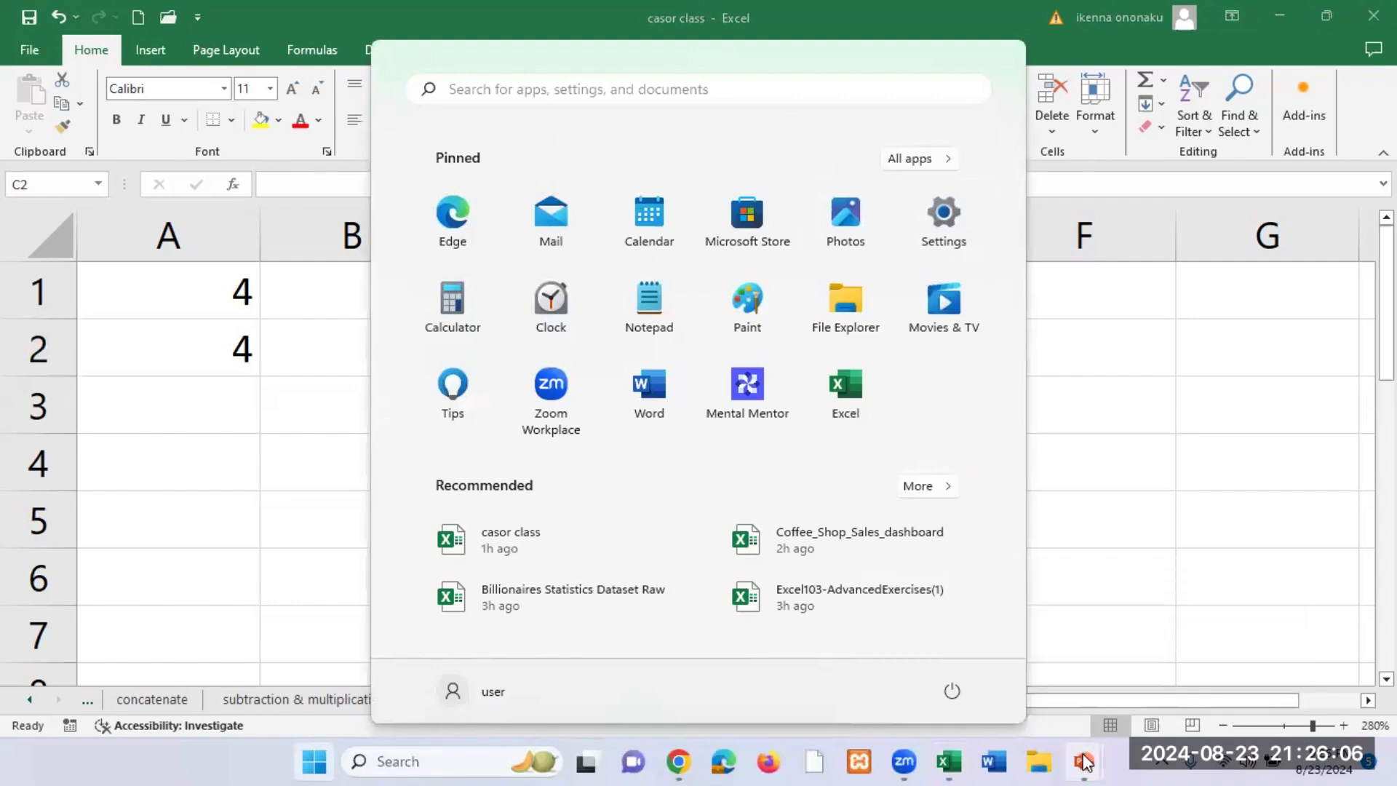
pyautogui.moveTo(1083, 760)
pyautogui.click(1179, 653)
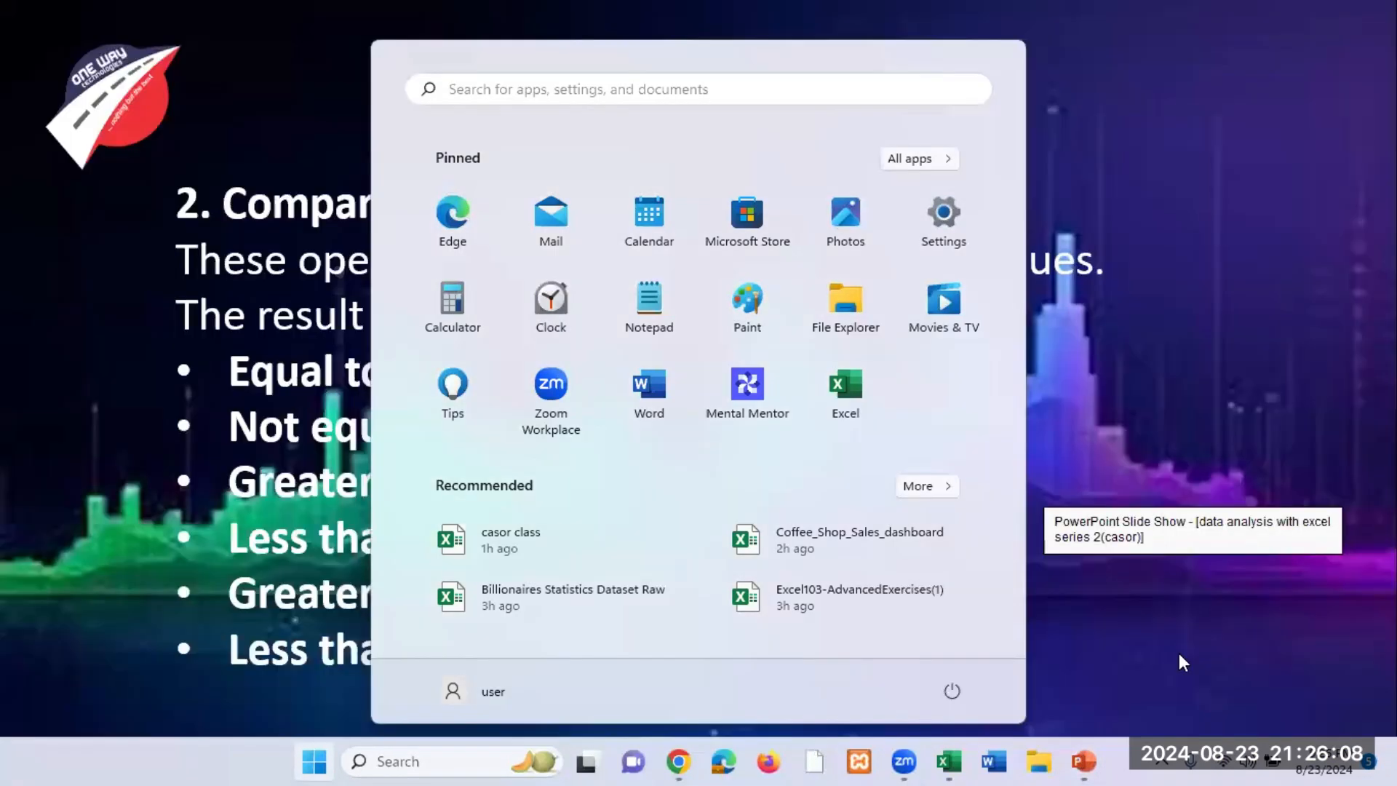
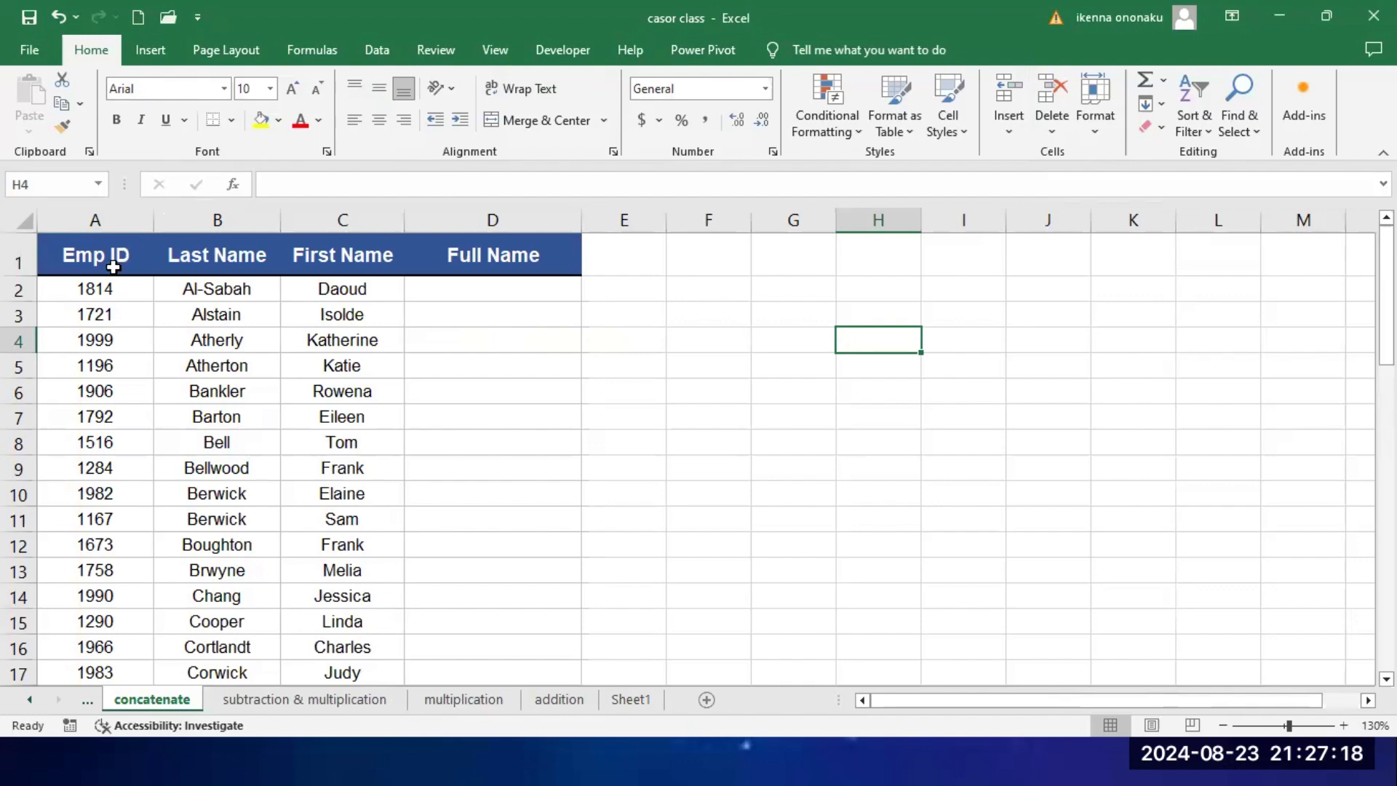
# Step: Enlarge the concatenate sheet and review the Emp ID, Last Name, First Name and Full Name column headers
pyautogui.click(113, 267)
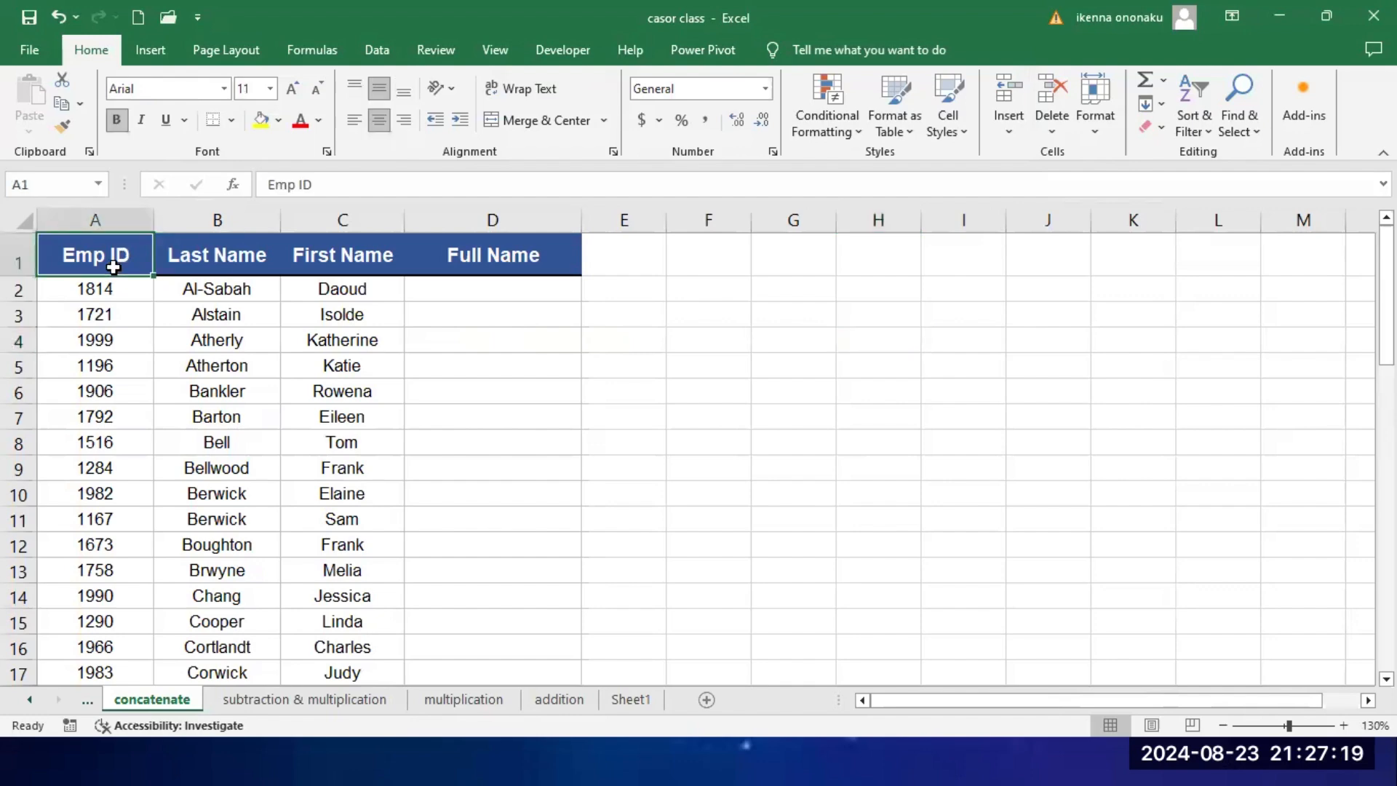
pyautogui.click(244, 265)
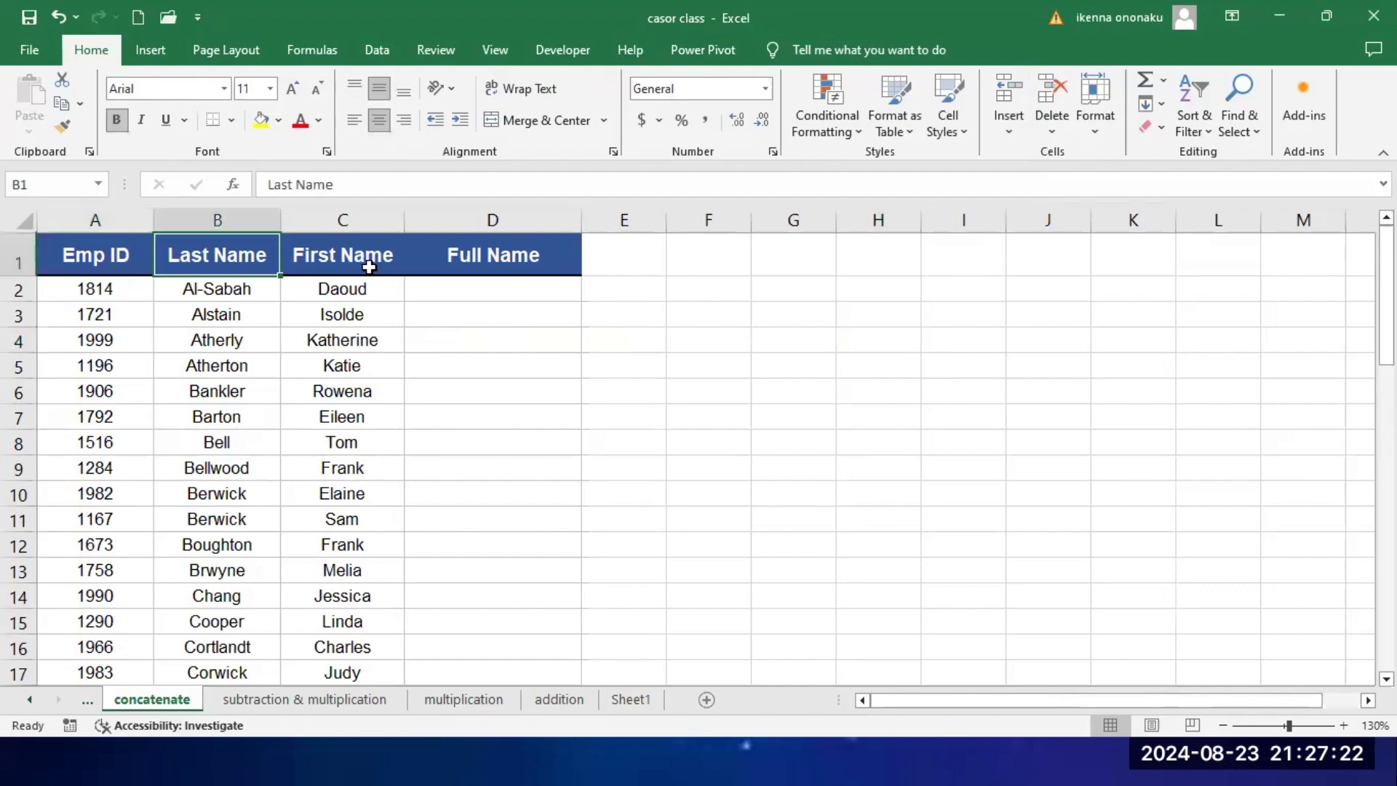
pyautogui.scroll(5, 425, 347)
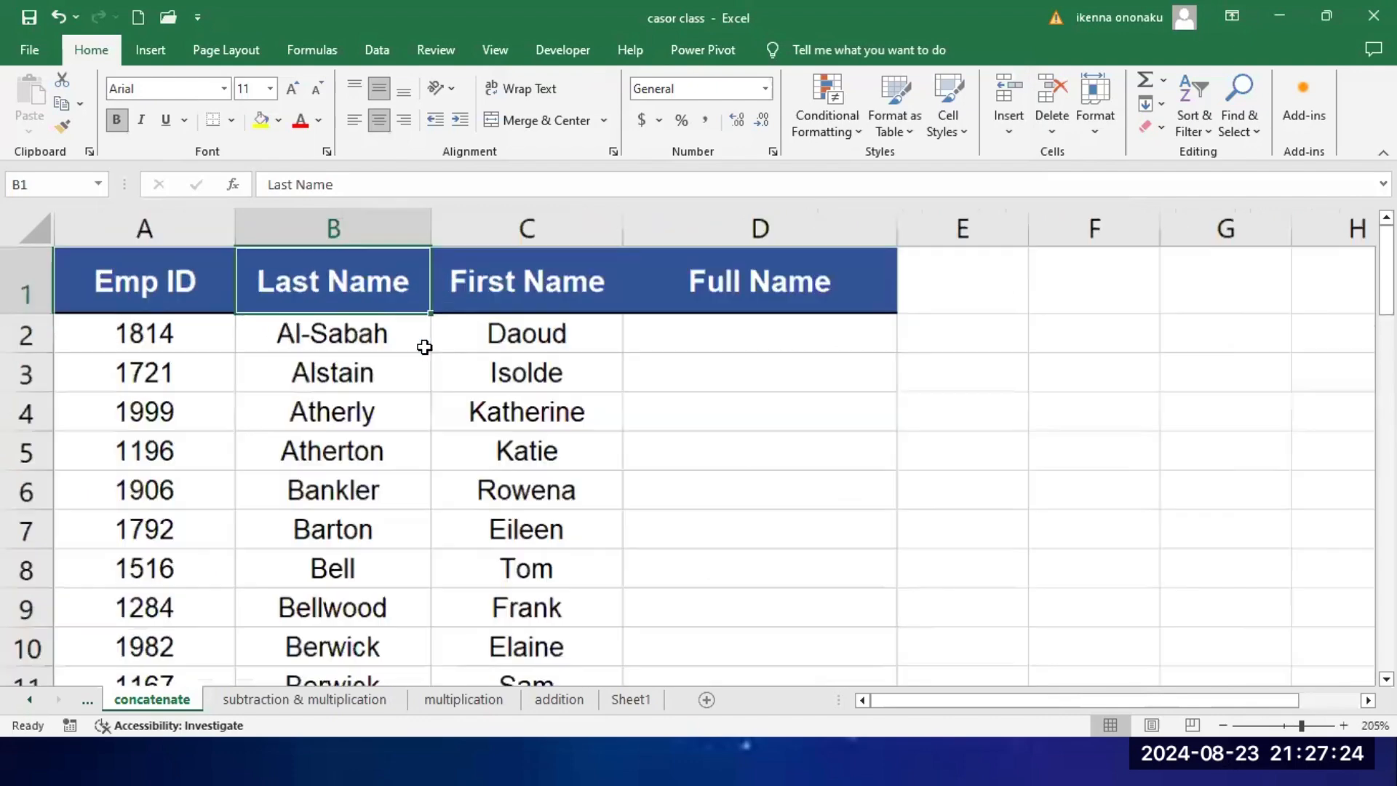
pyautogui.scroll(2, 510, 302)
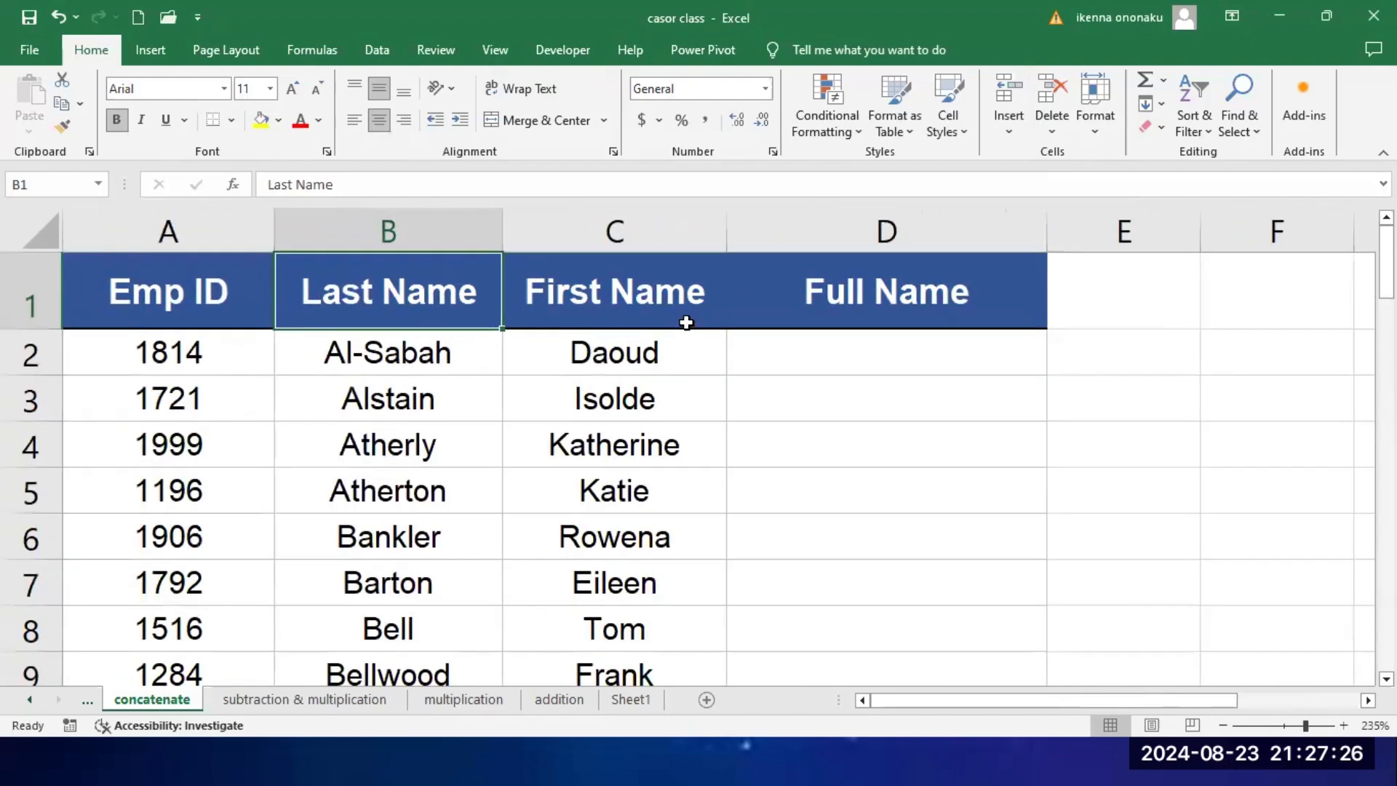
pyautogui.click(887, 308)
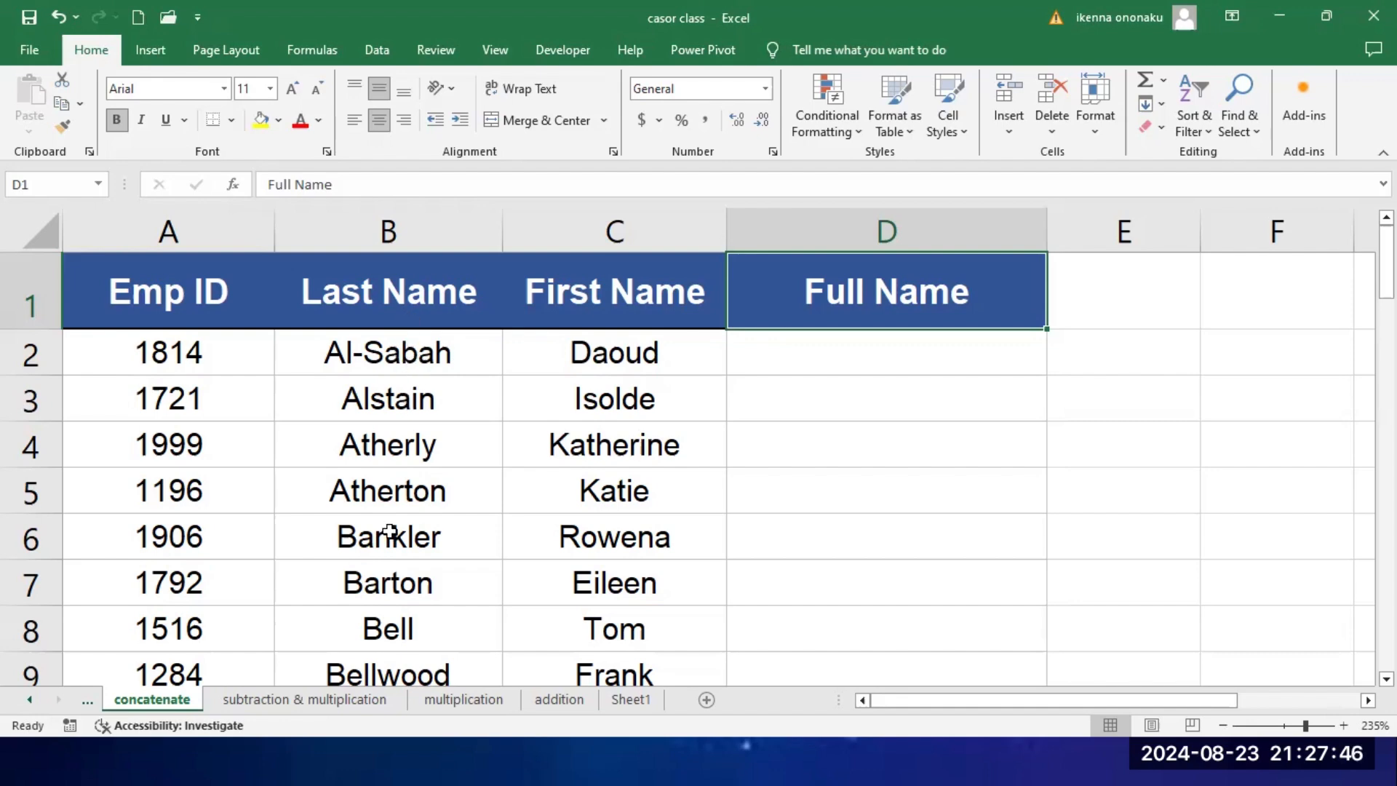
pyautogui.click(883, 358)
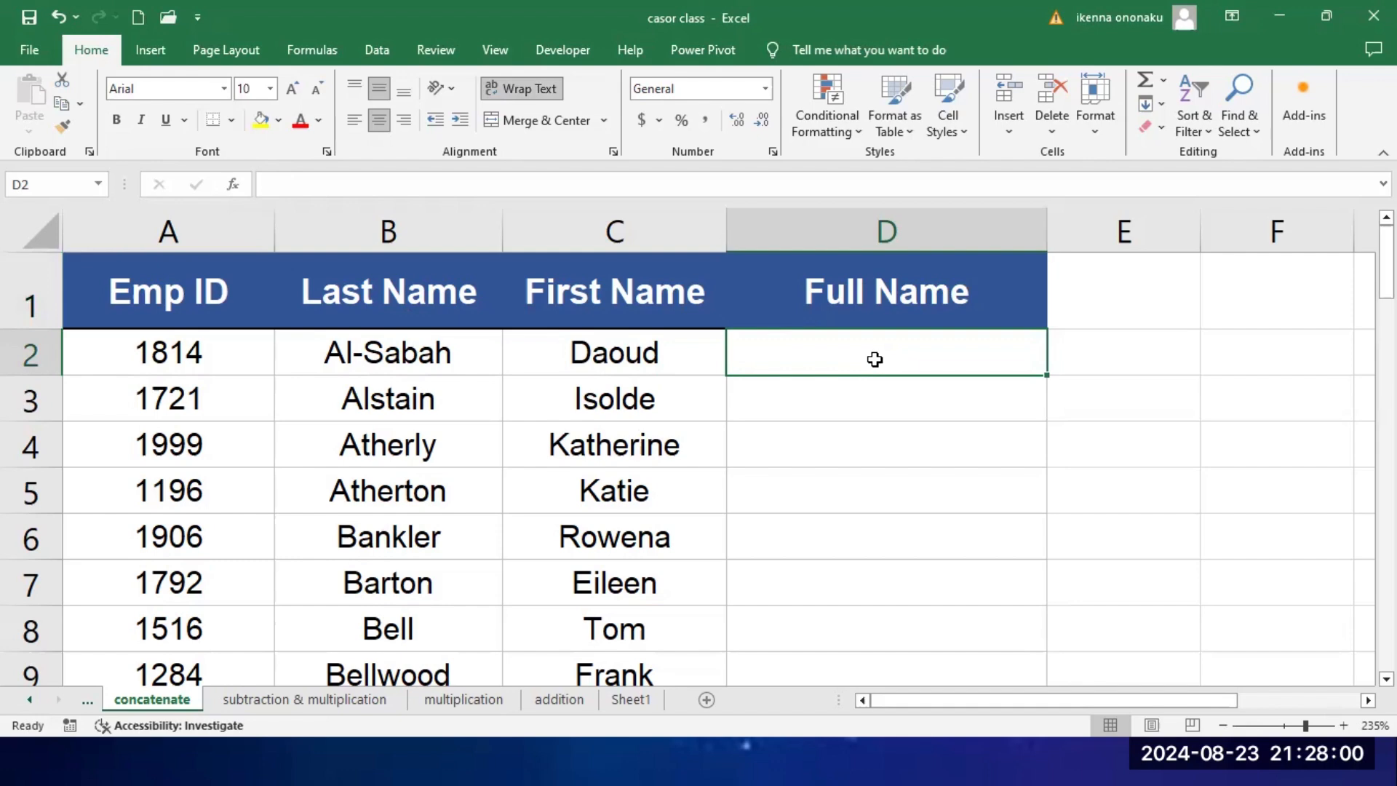
pyautogui.write('A')
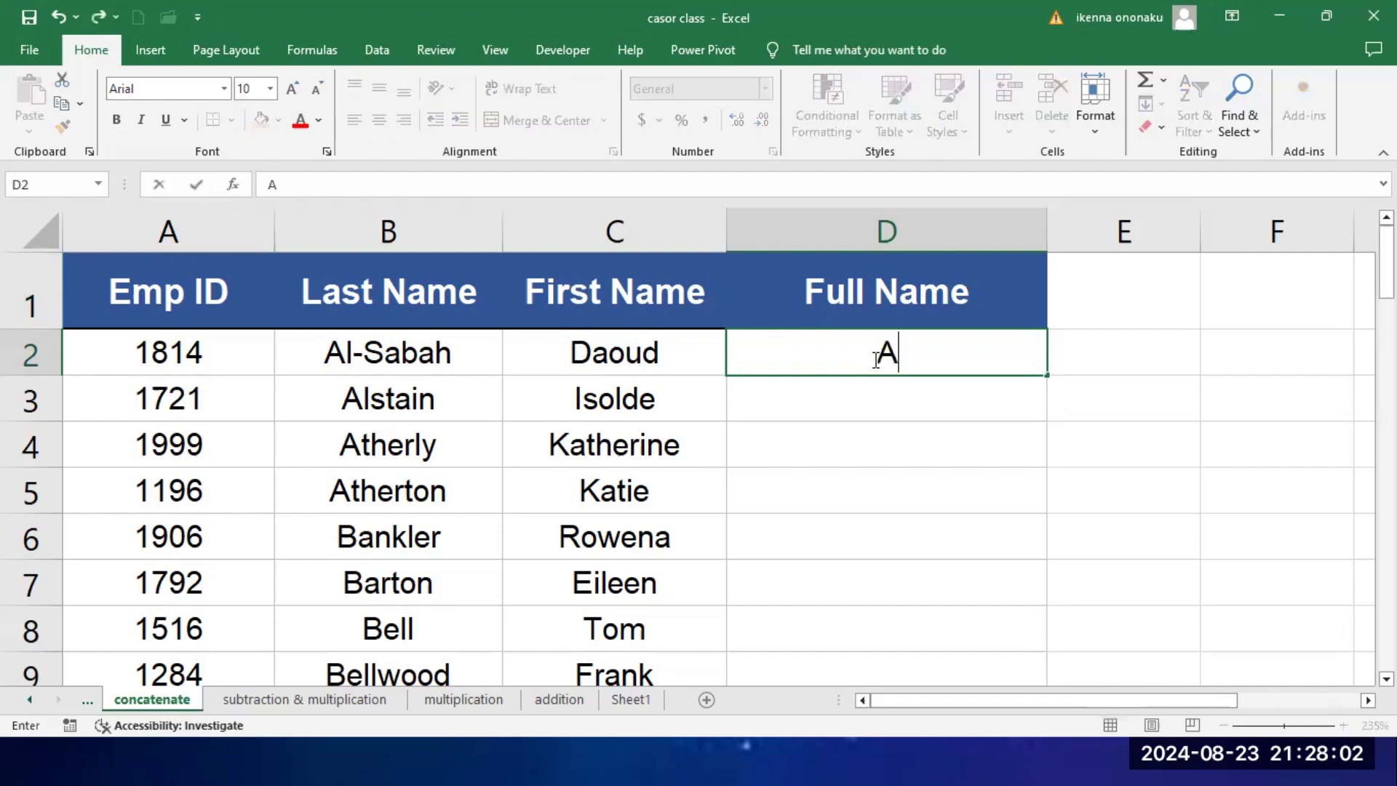
pyautogui.write('L')
pyautogui.press('BackSpace')
pyautogui.press('BackSpace')
pyautogui.click(845, 390)
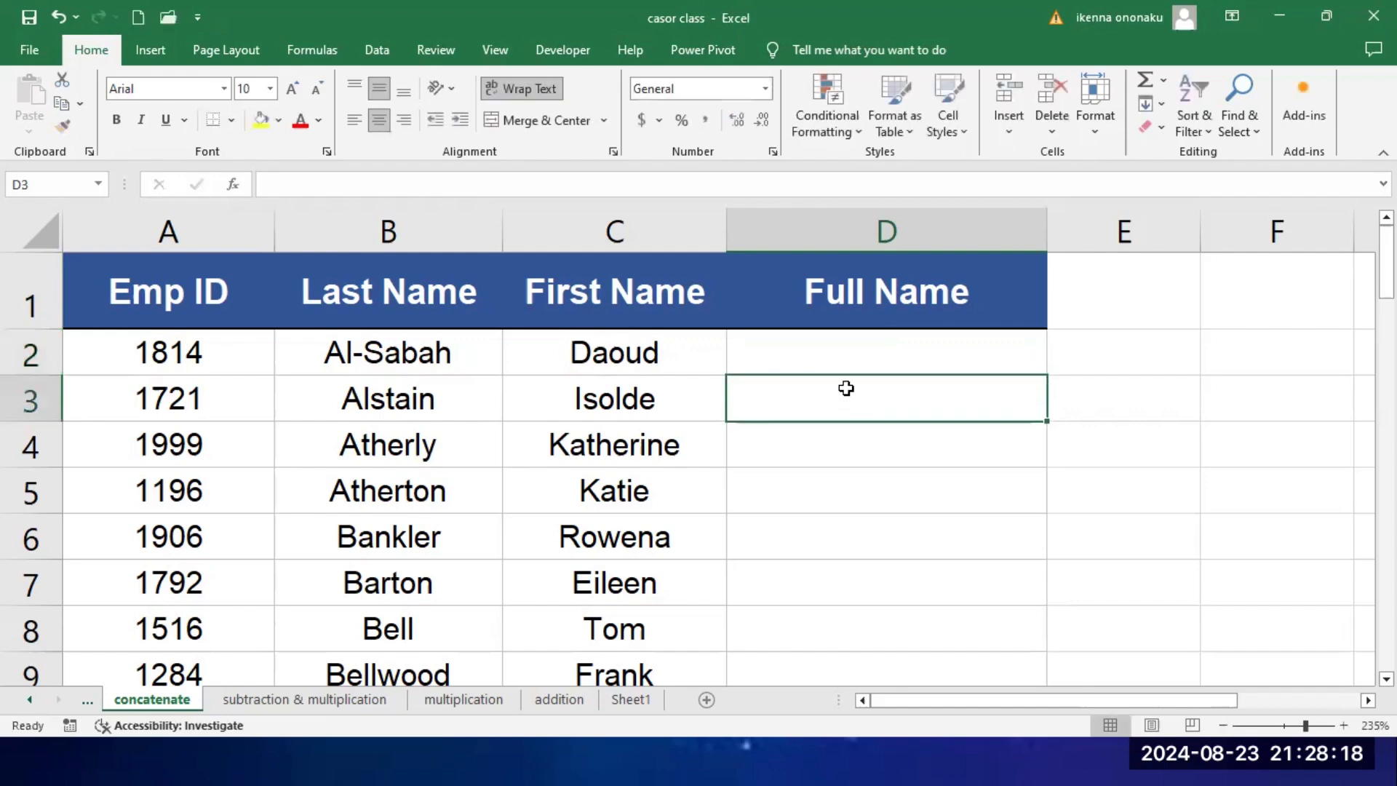
# Step: Join the last name and first name without a space in cell D2 with the formula =B2&C2
pyautogui.click(852, 363)
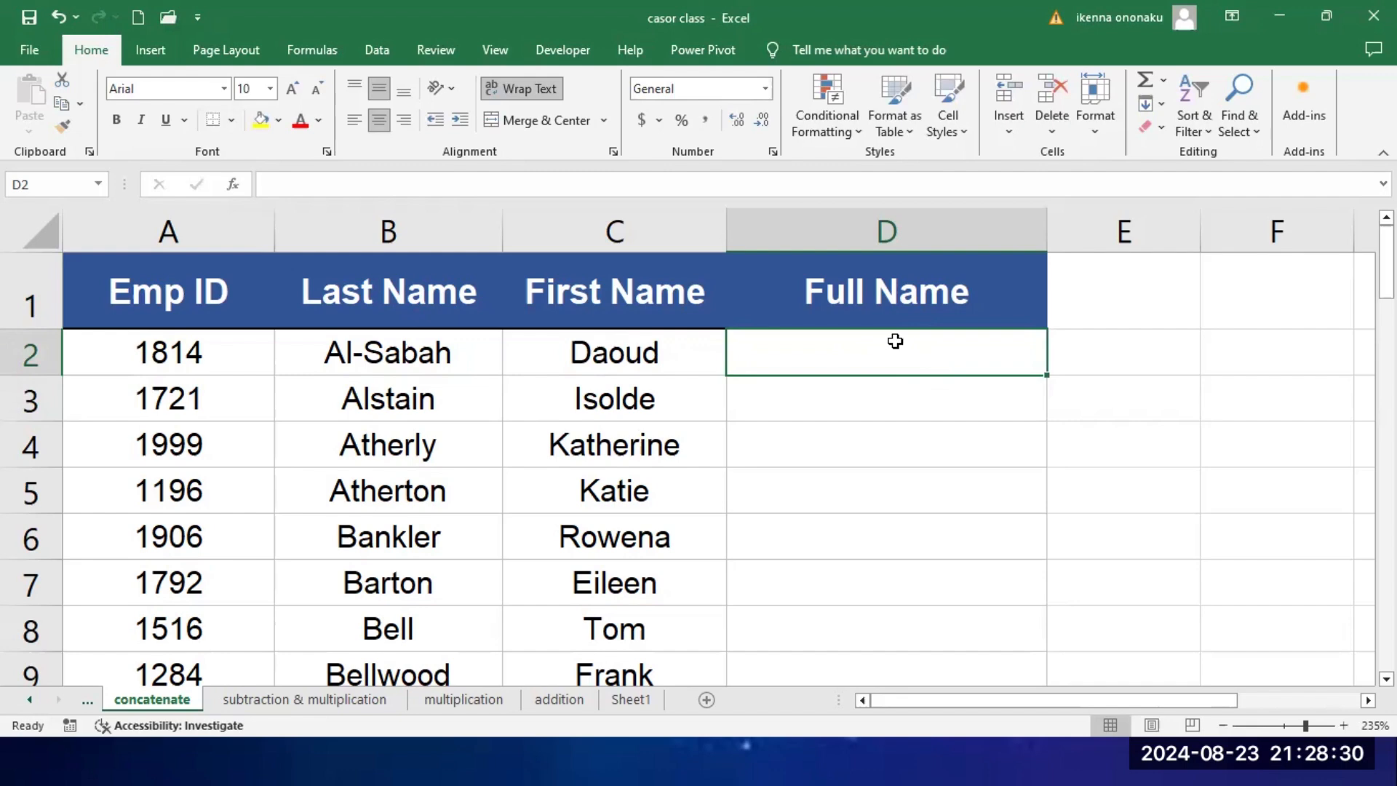
pyautogui.write('=')
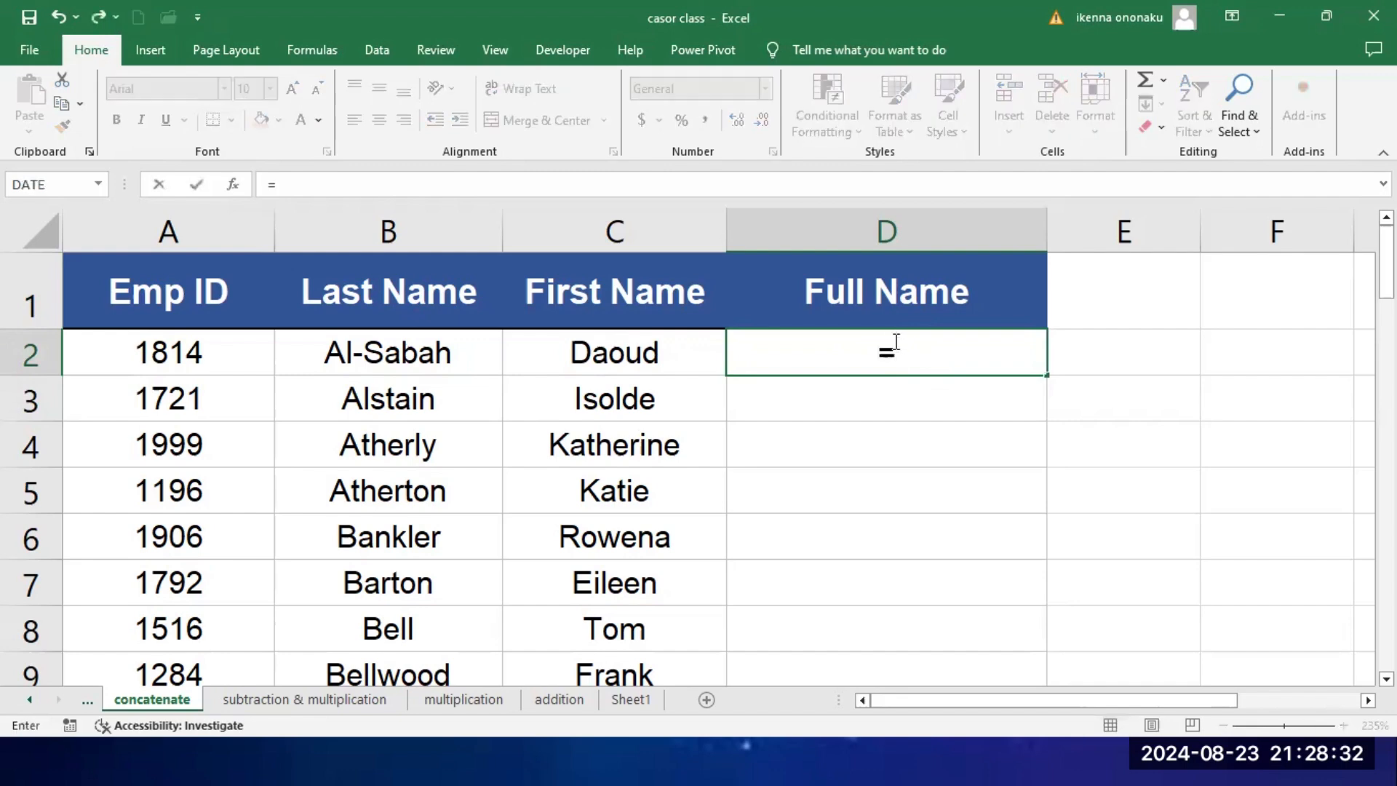
pyautogui.click(393, 353)
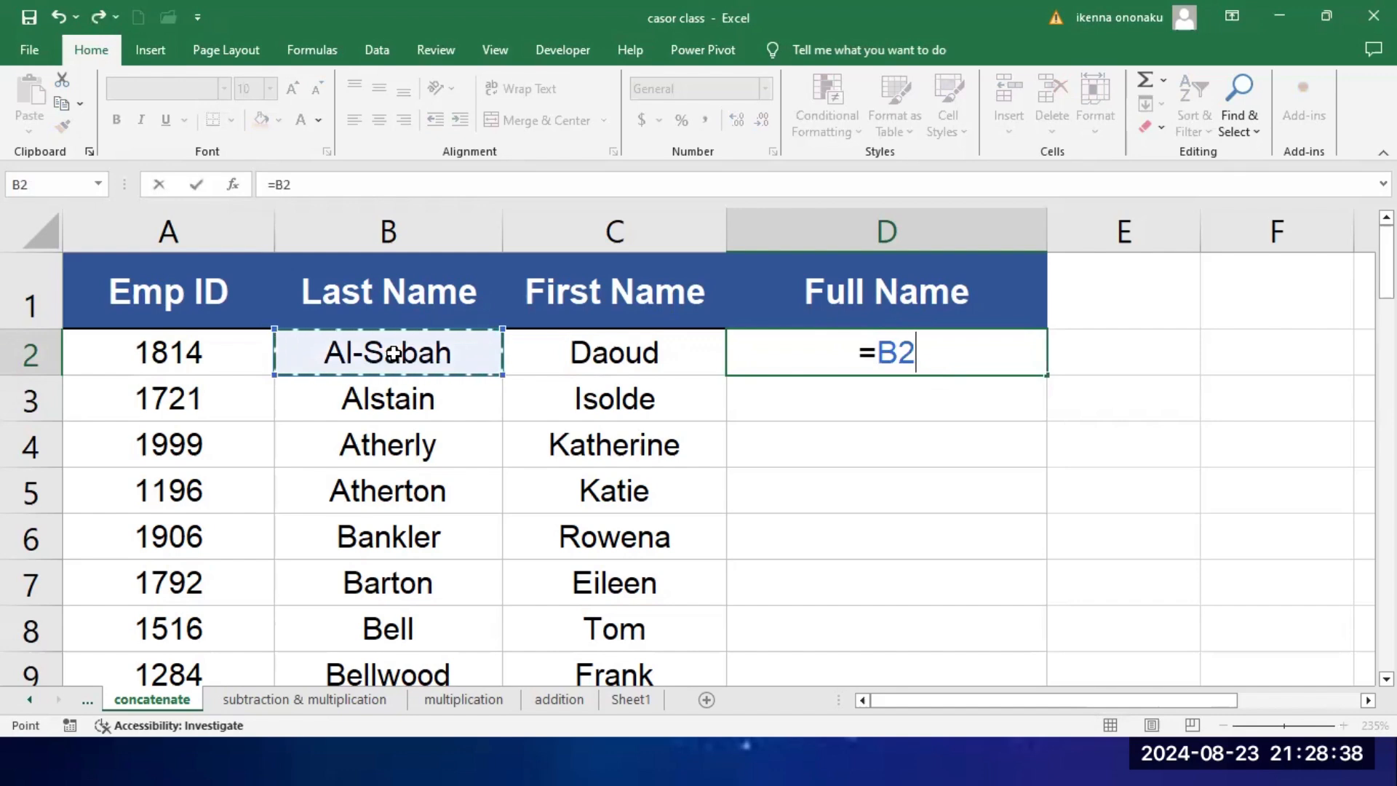
pyautogui.write('&')
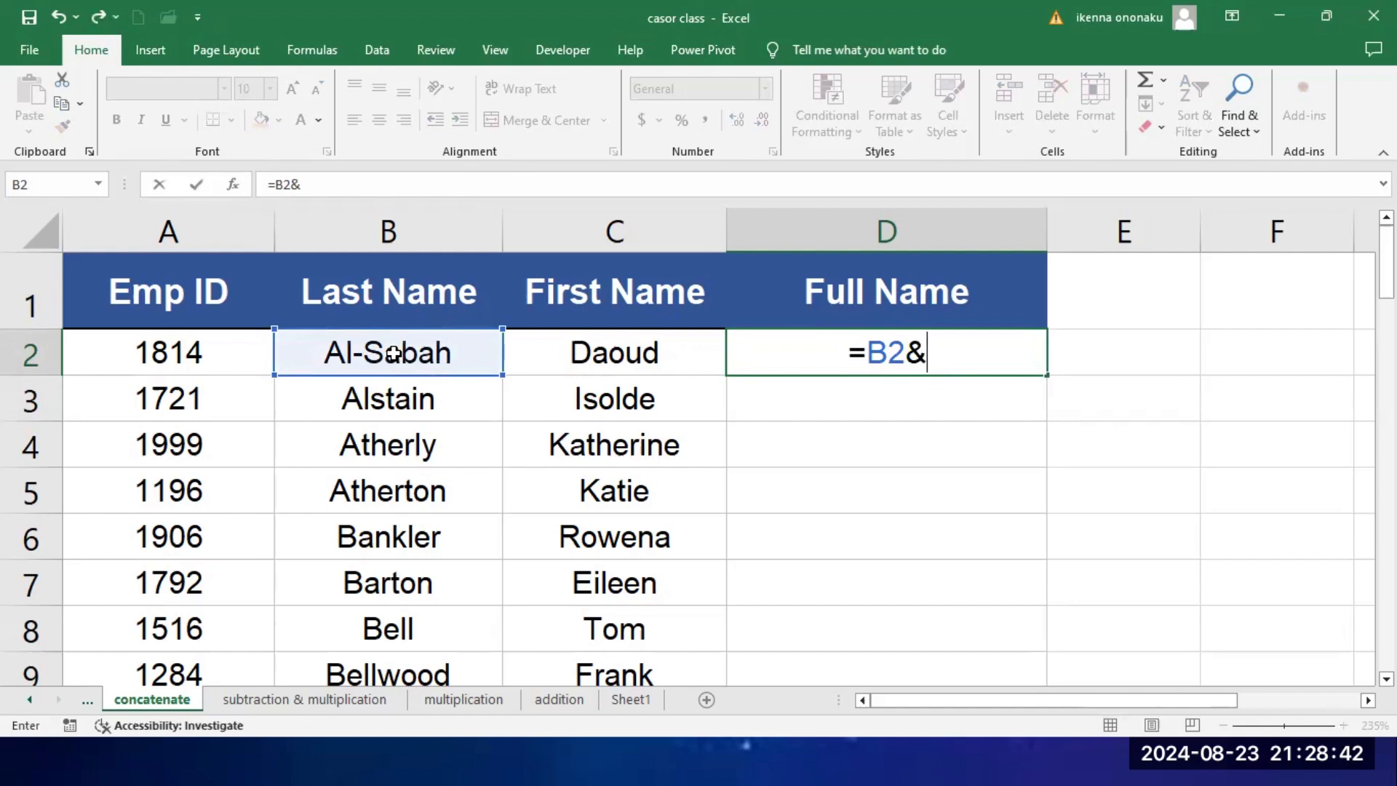
pyautogui.click(595, 358)
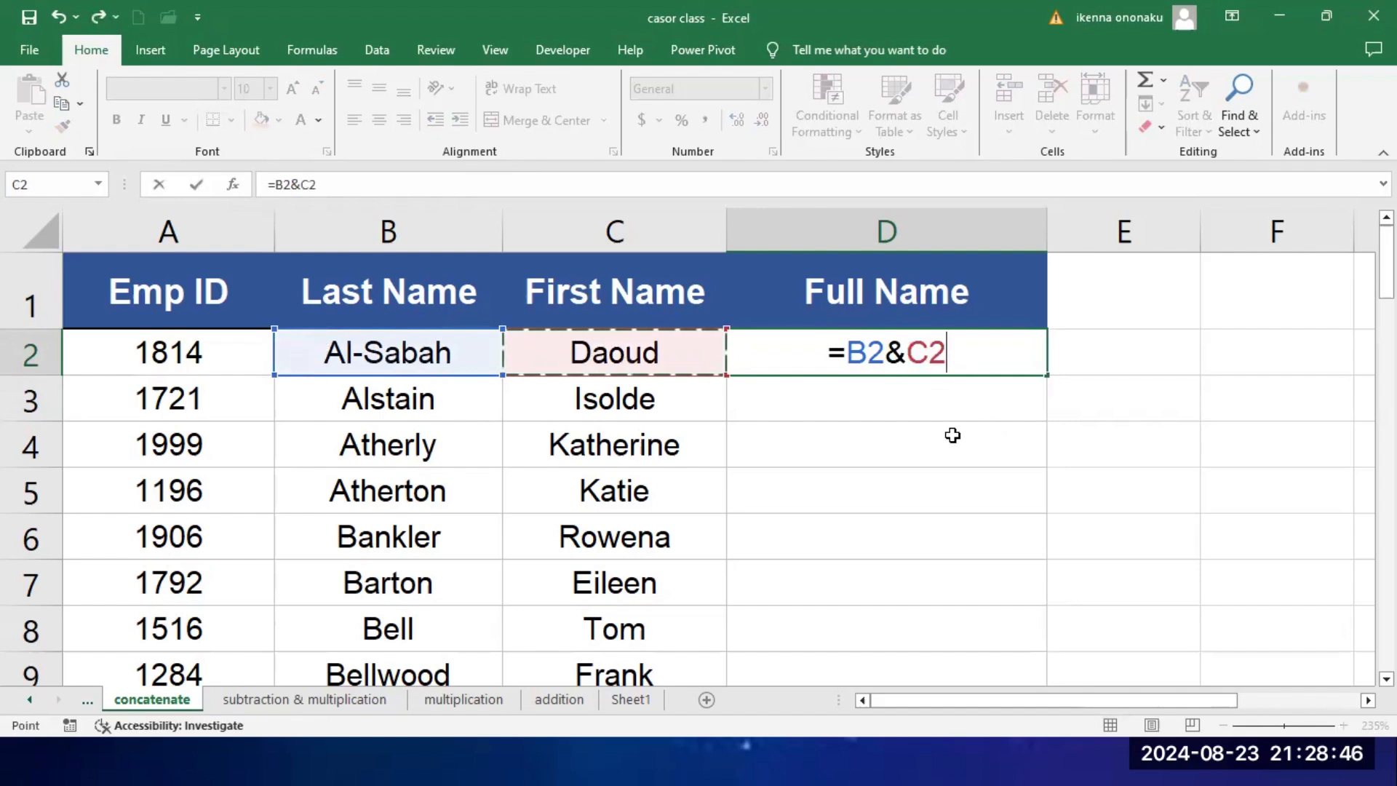
pyautogui.press('Return')
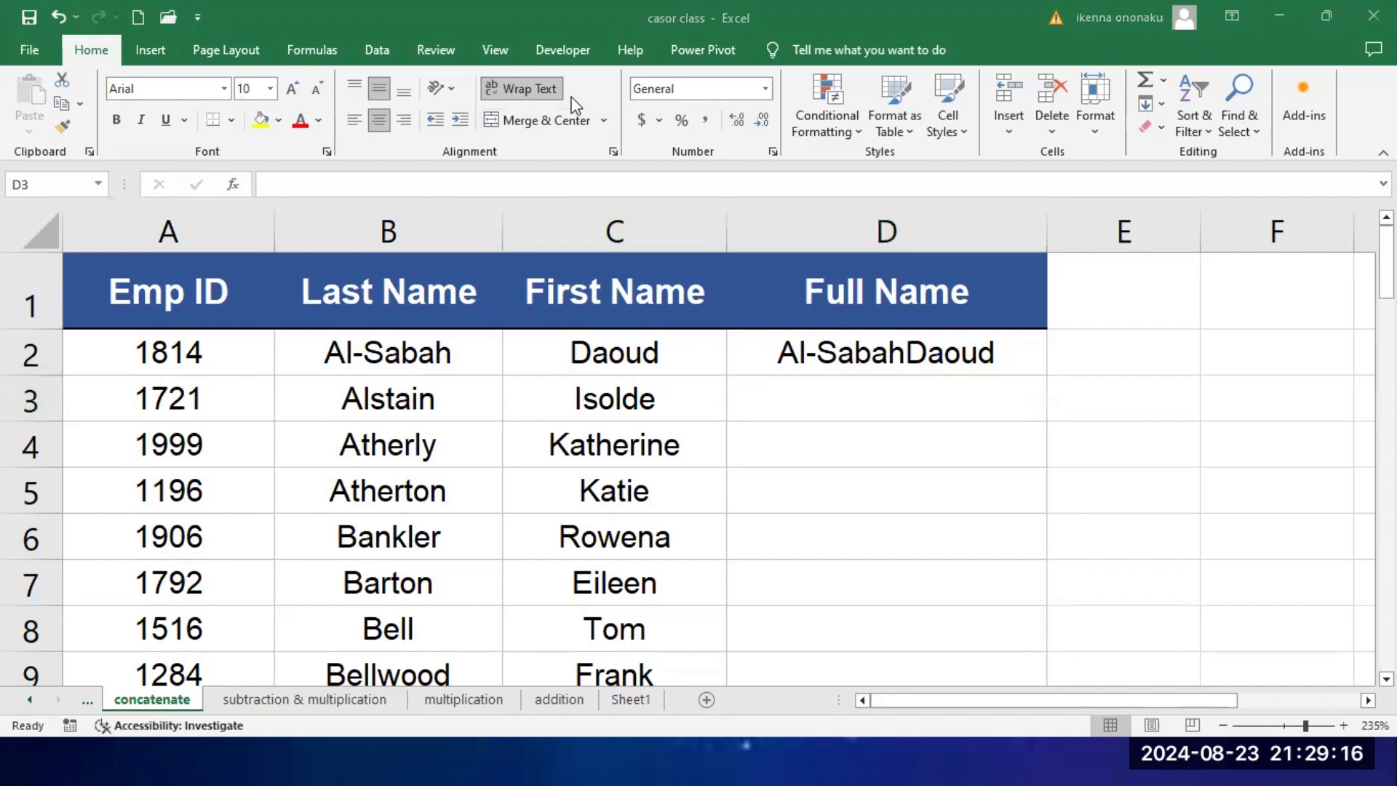
# Step: Clear the concatenation formula from cell D2
pyautogui.click(887, 350)
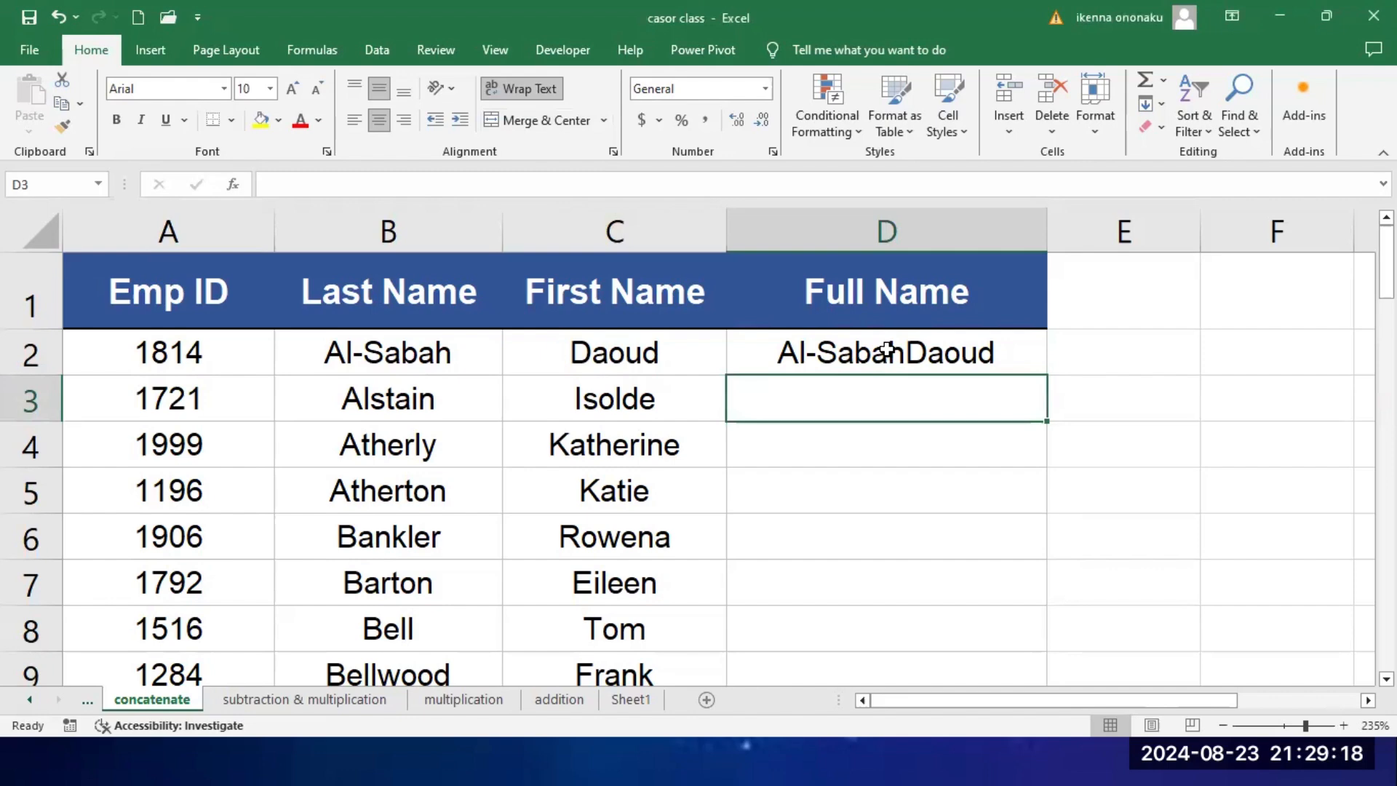
pyautogui.click(887, 350)
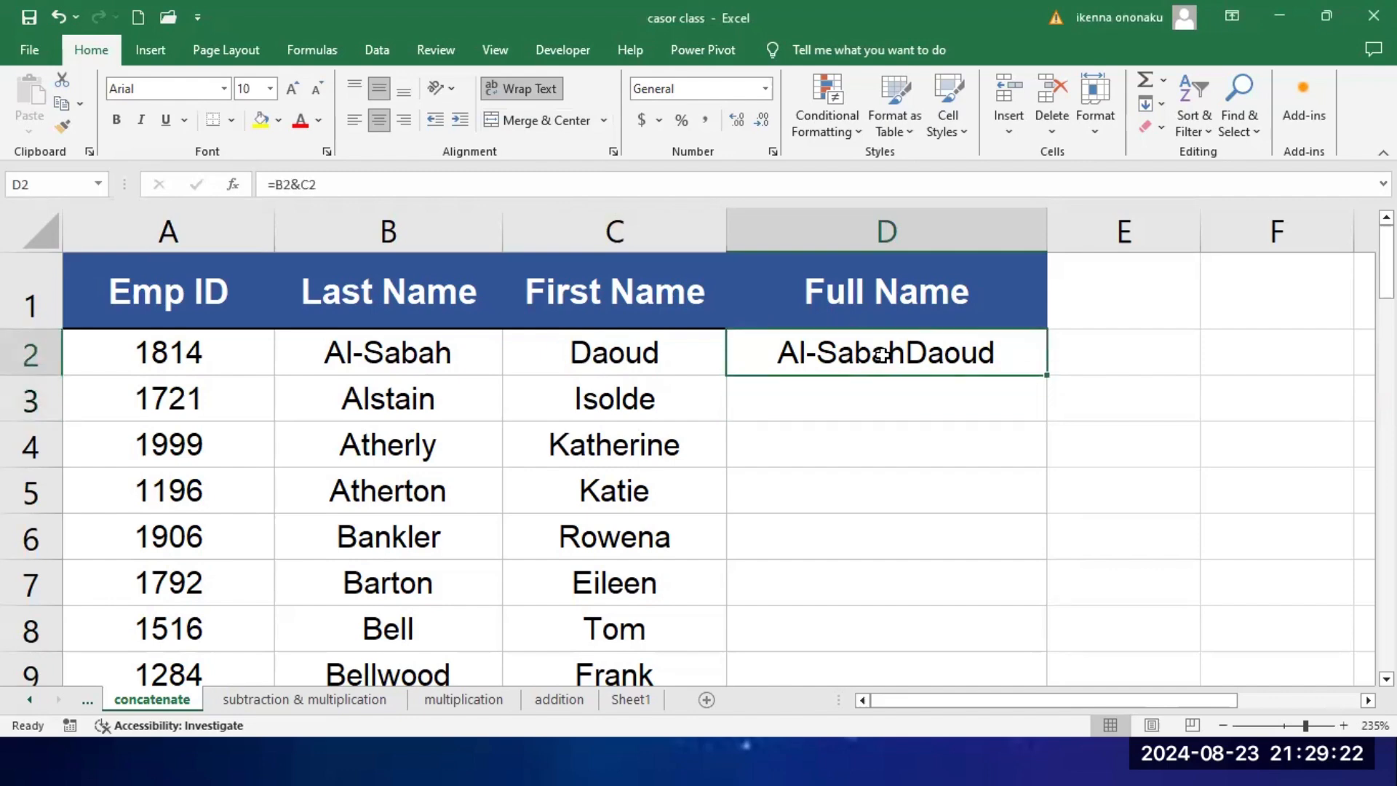
pyautogui.press('Delete')
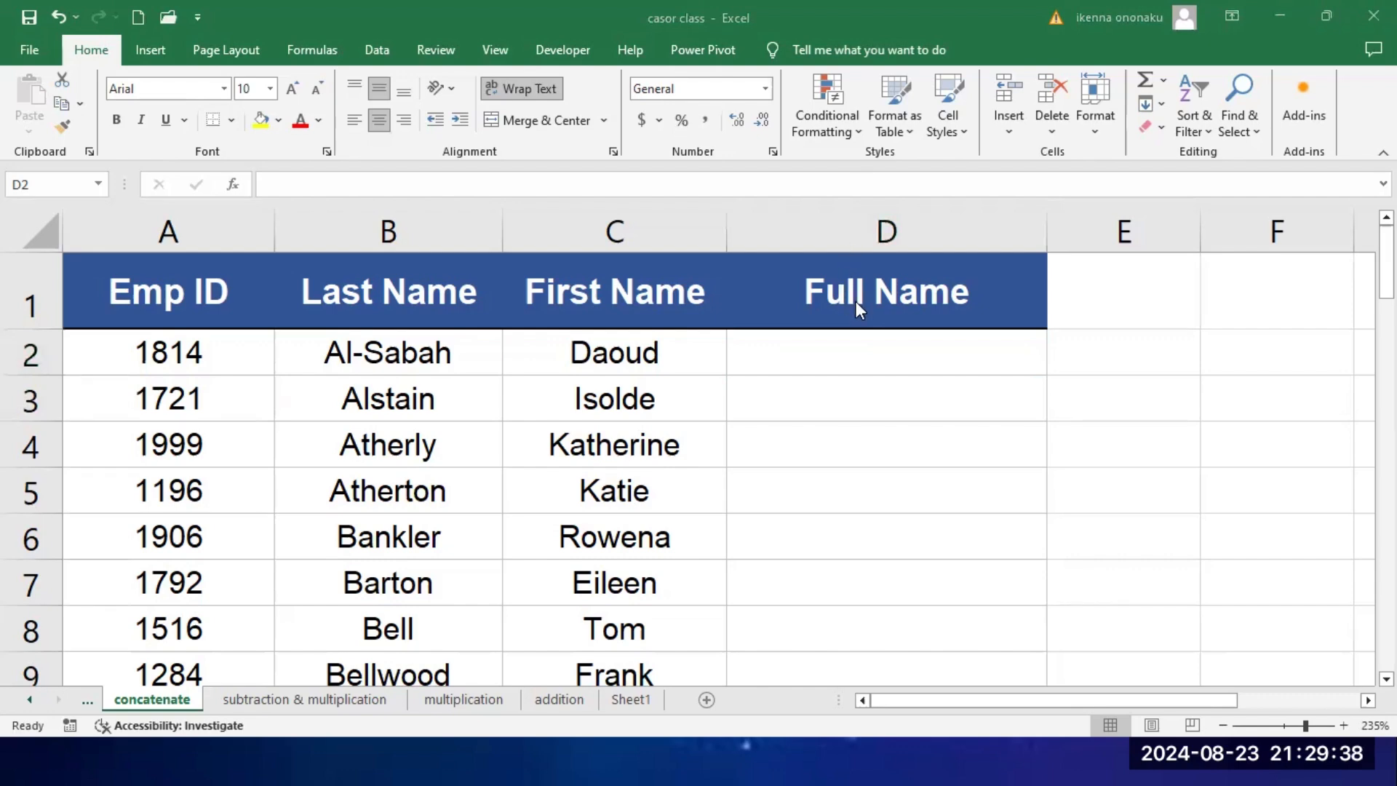
# Step: Try to add a space after the last name in cell D2 with the formula =B2" "
pyautogui.click(877, 358)
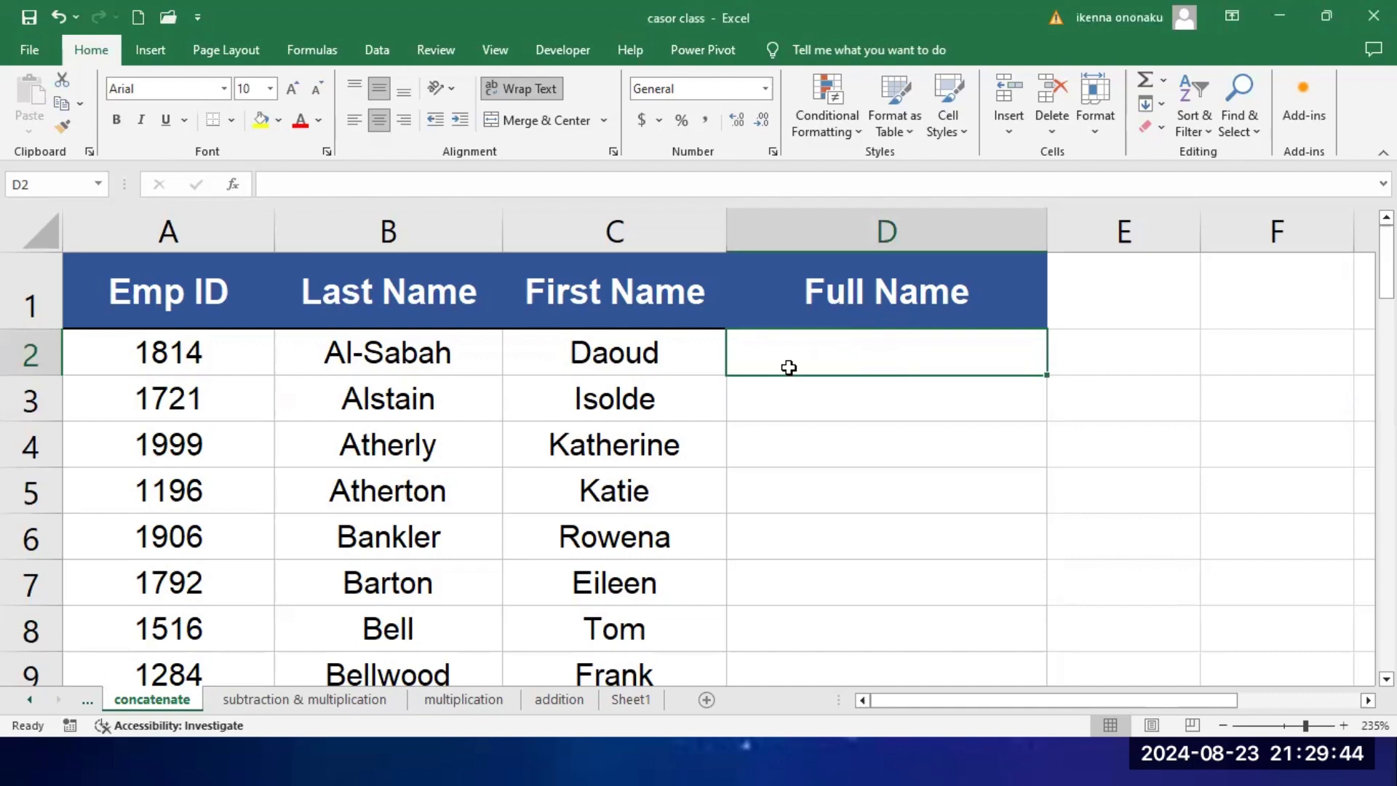
pyautogui.write('=')
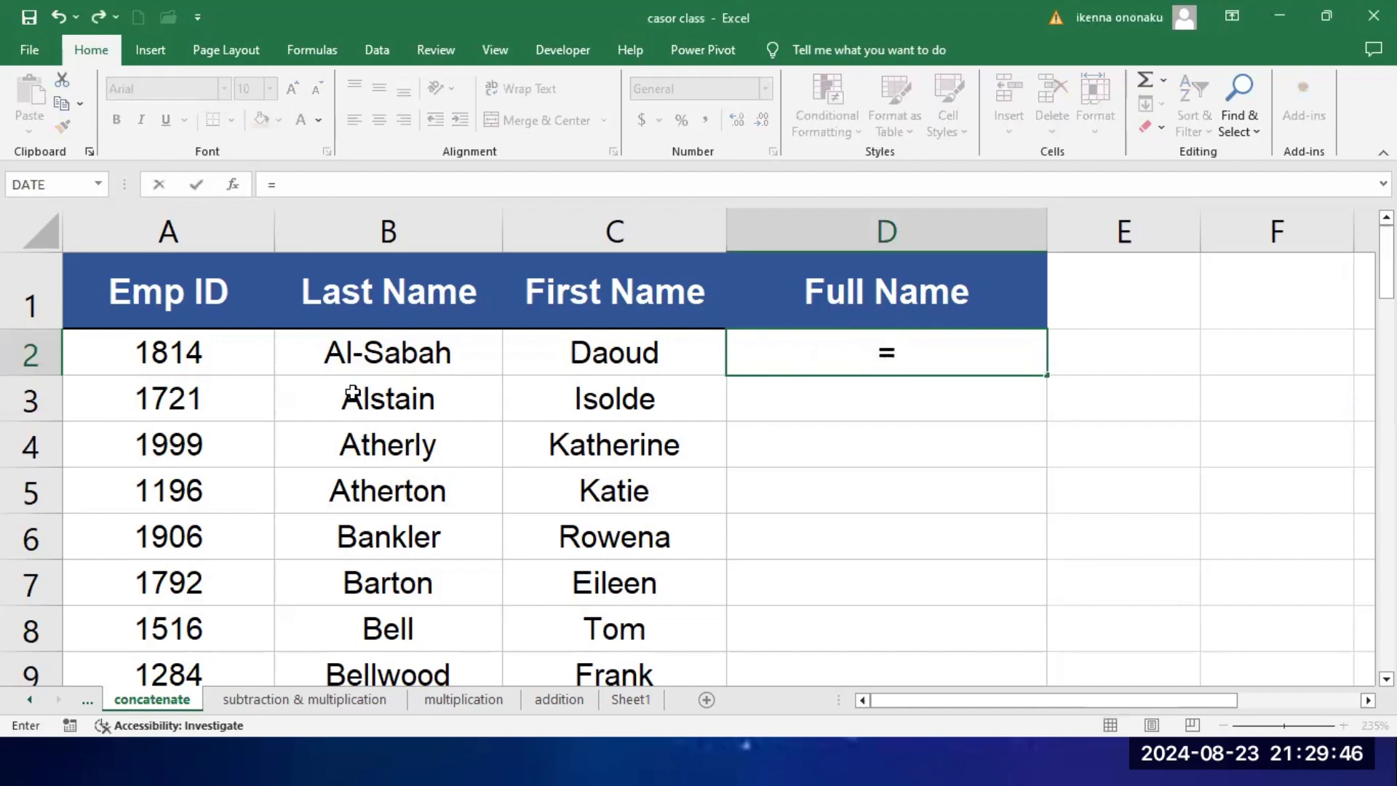
pyautogui.click(389, 362)
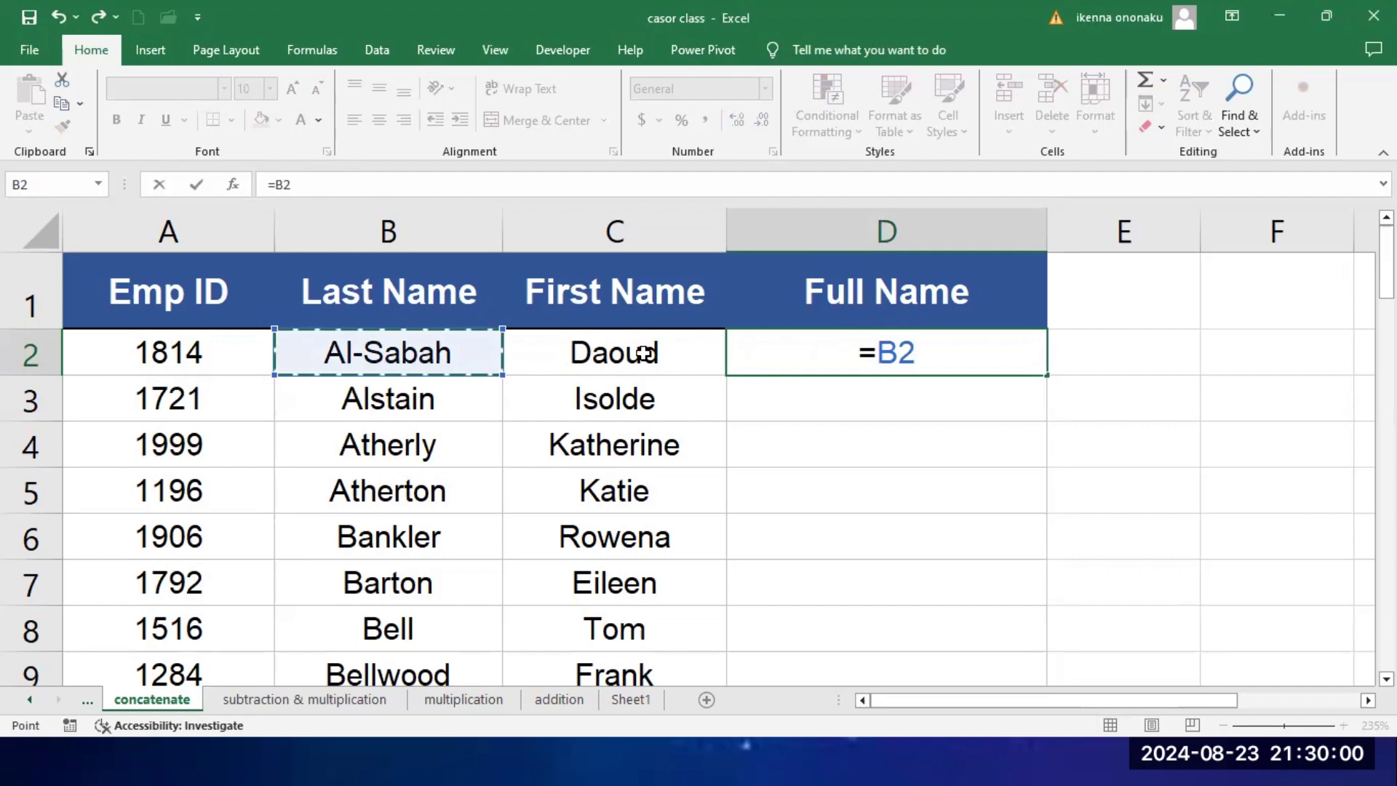
pyautogui.write('"')
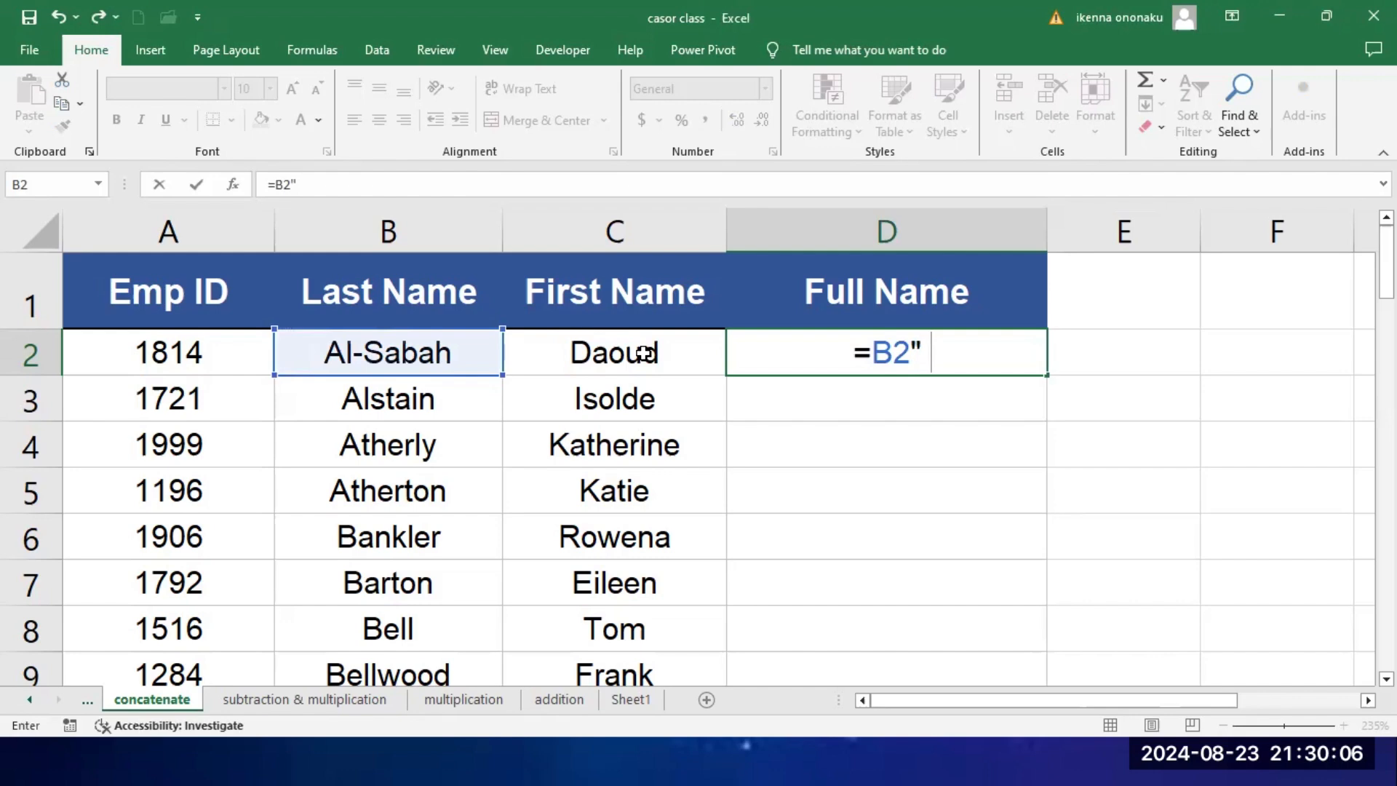
pyautogui.write('"')
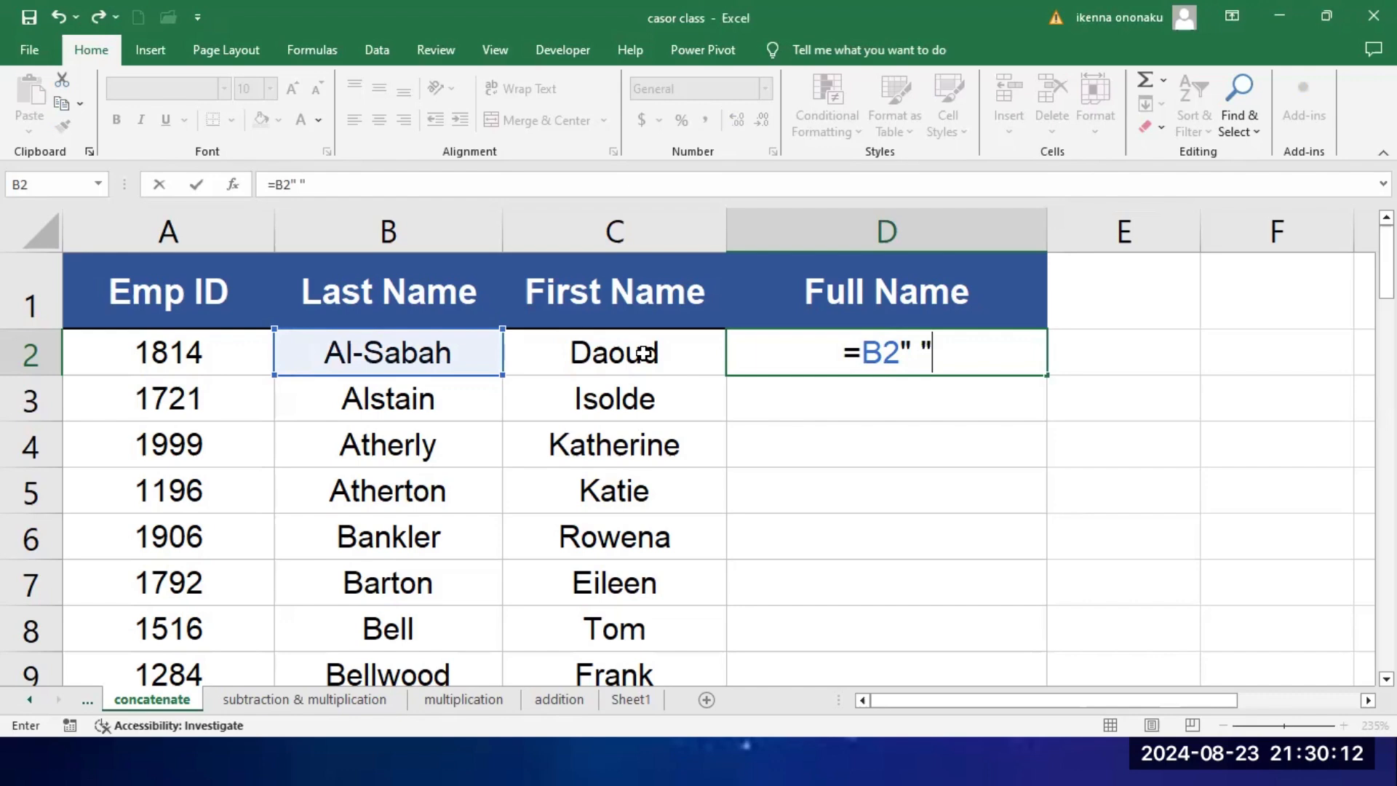
pyautogui.press('Return')
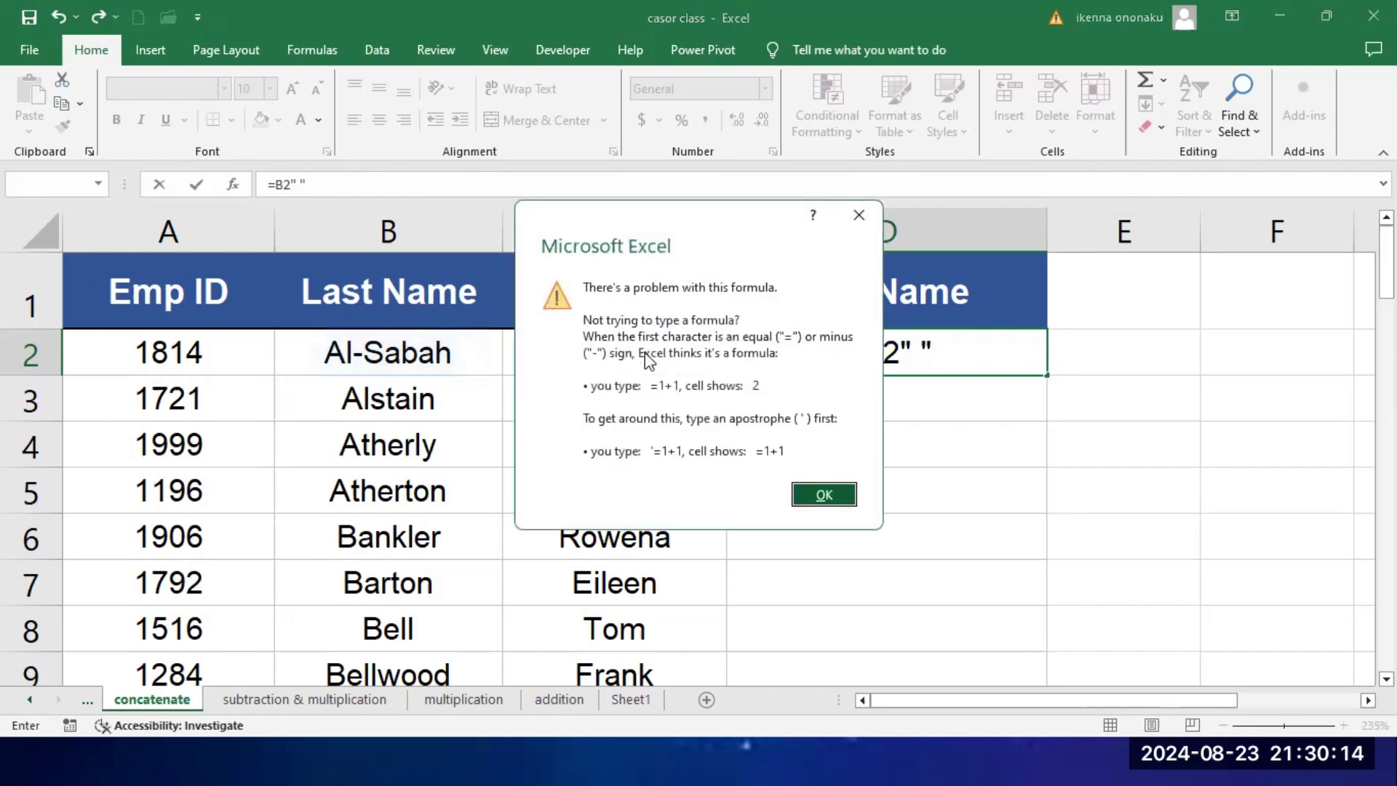
pyautogui.click(852, 212)
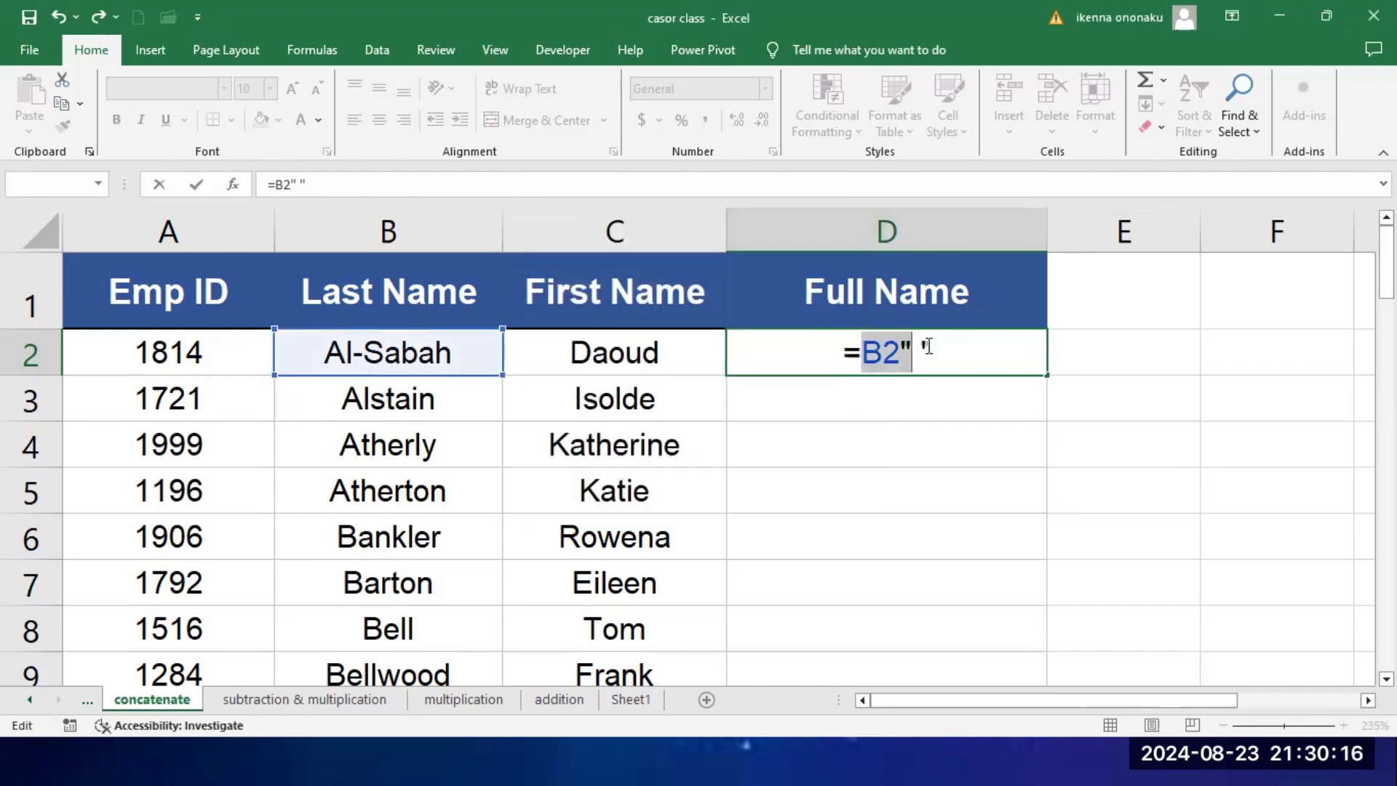
# Step: Correct the formula in cell D2 to =B2&" "&C2, joining last name, space and first name
pyautogui.click(892, 354)
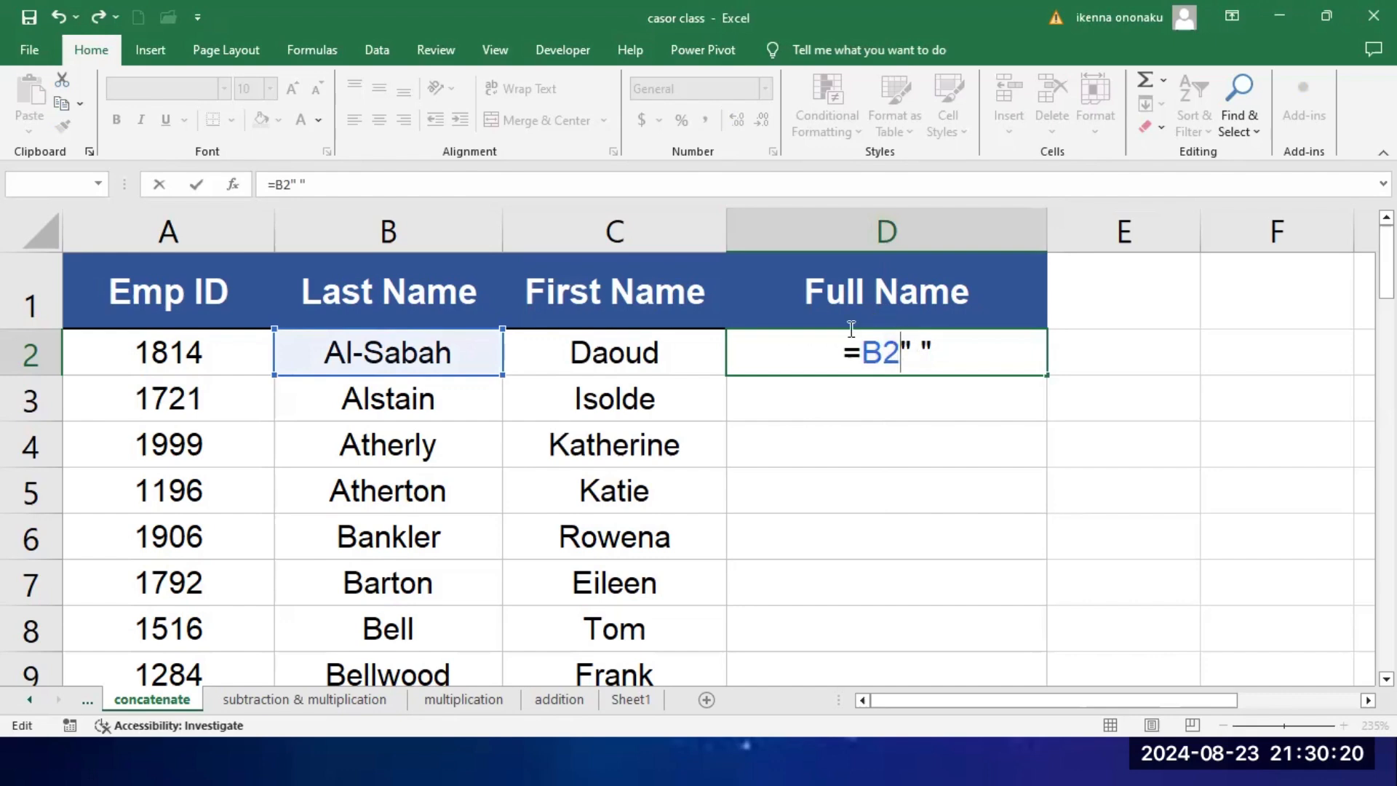
pyautogui.write('&')
pyautogui.click(947, 342)
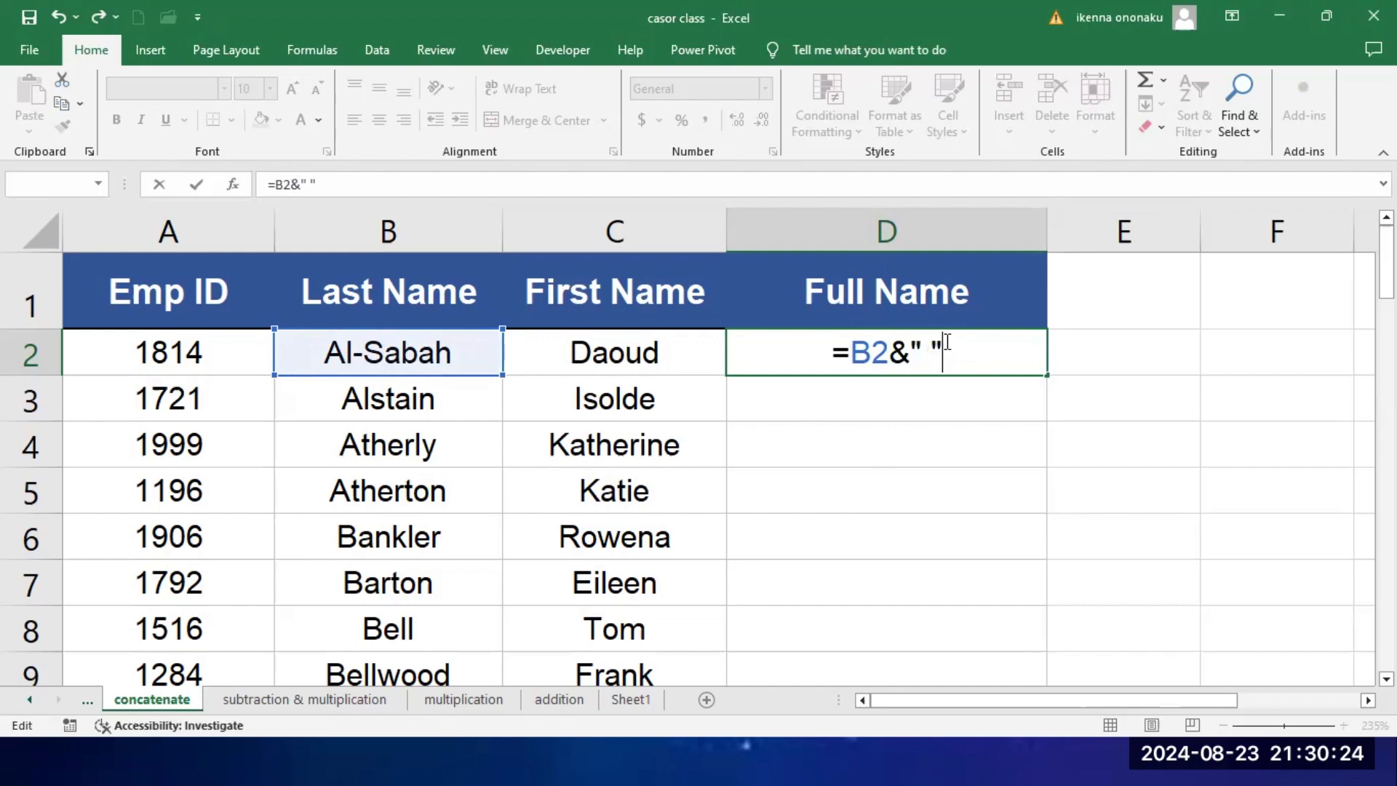
pyautogui.write('&')
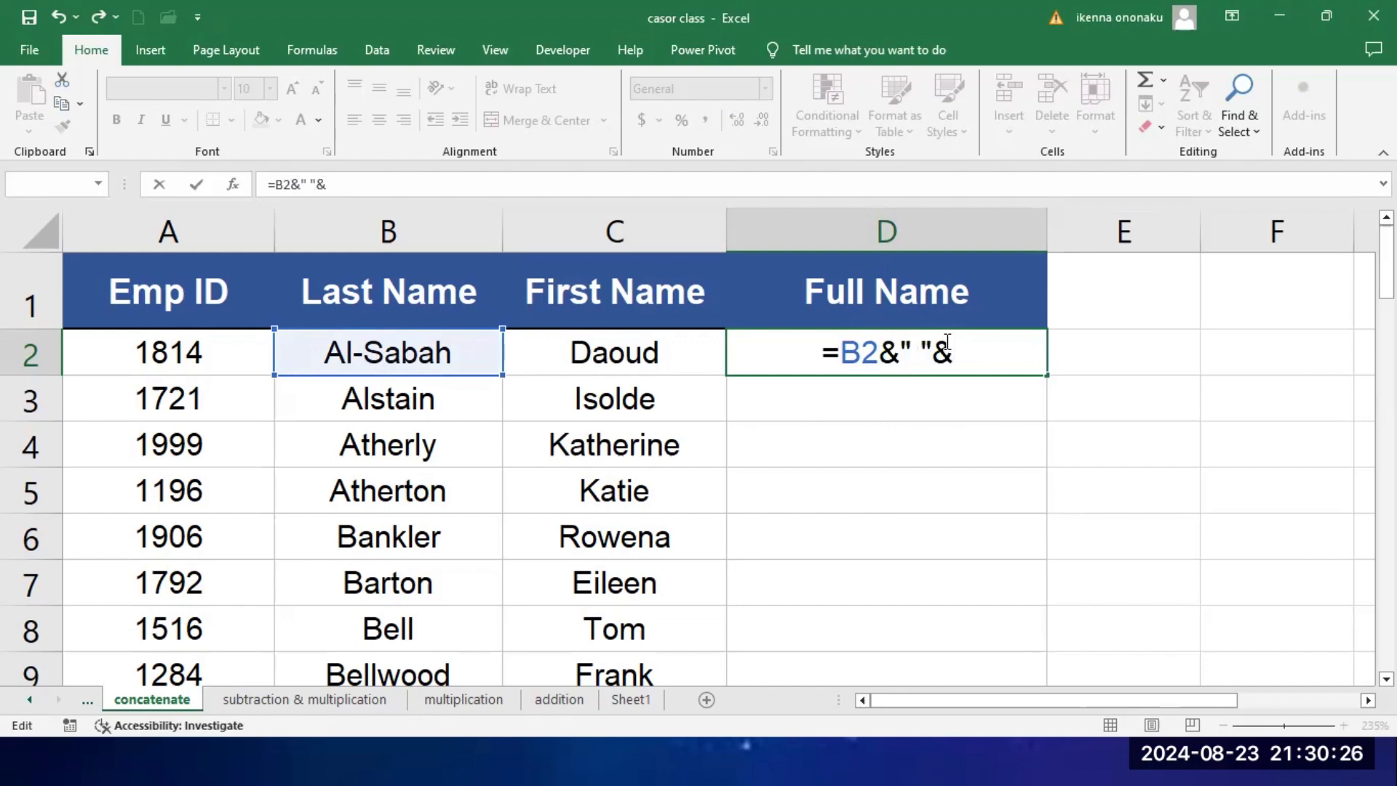
pyautogui.click(620, 355)
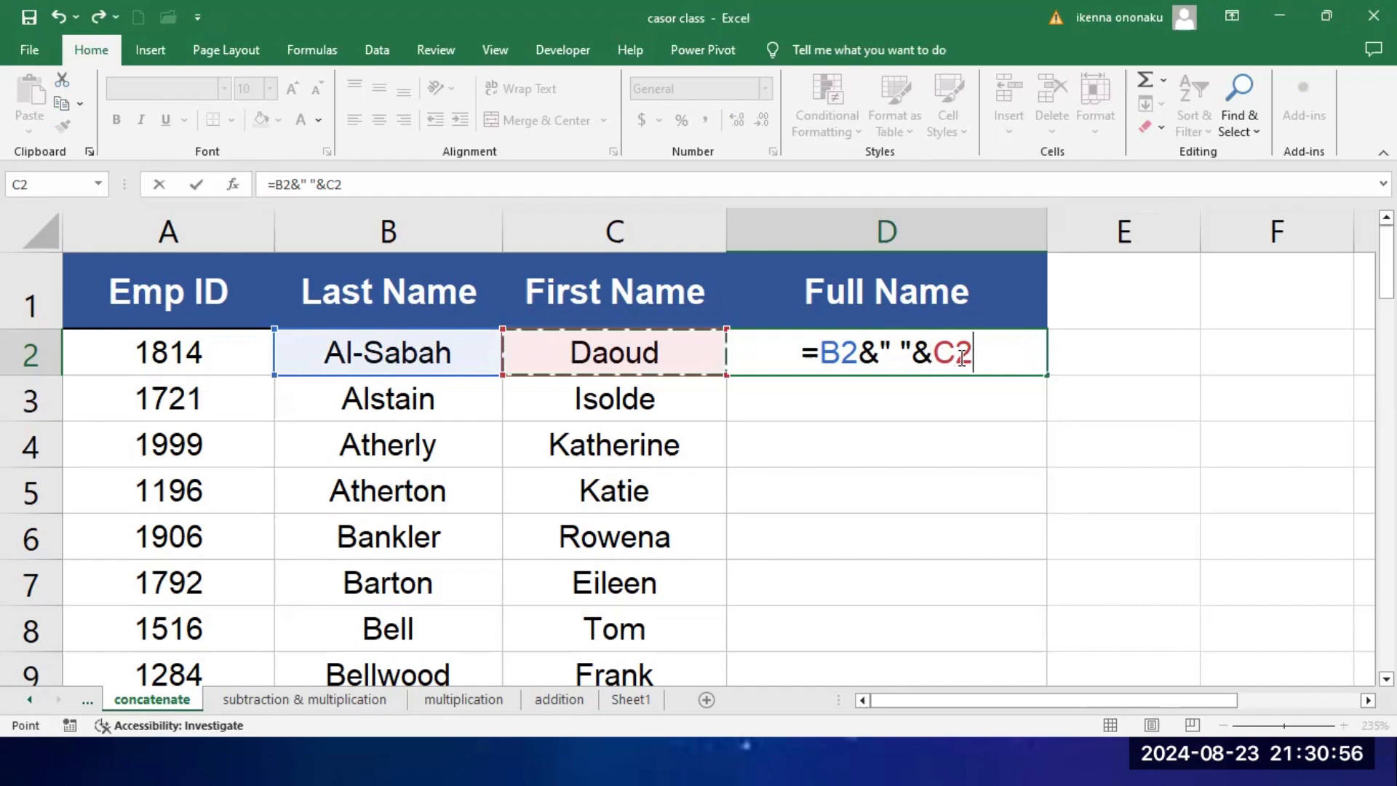
pyautogui.press('Return')
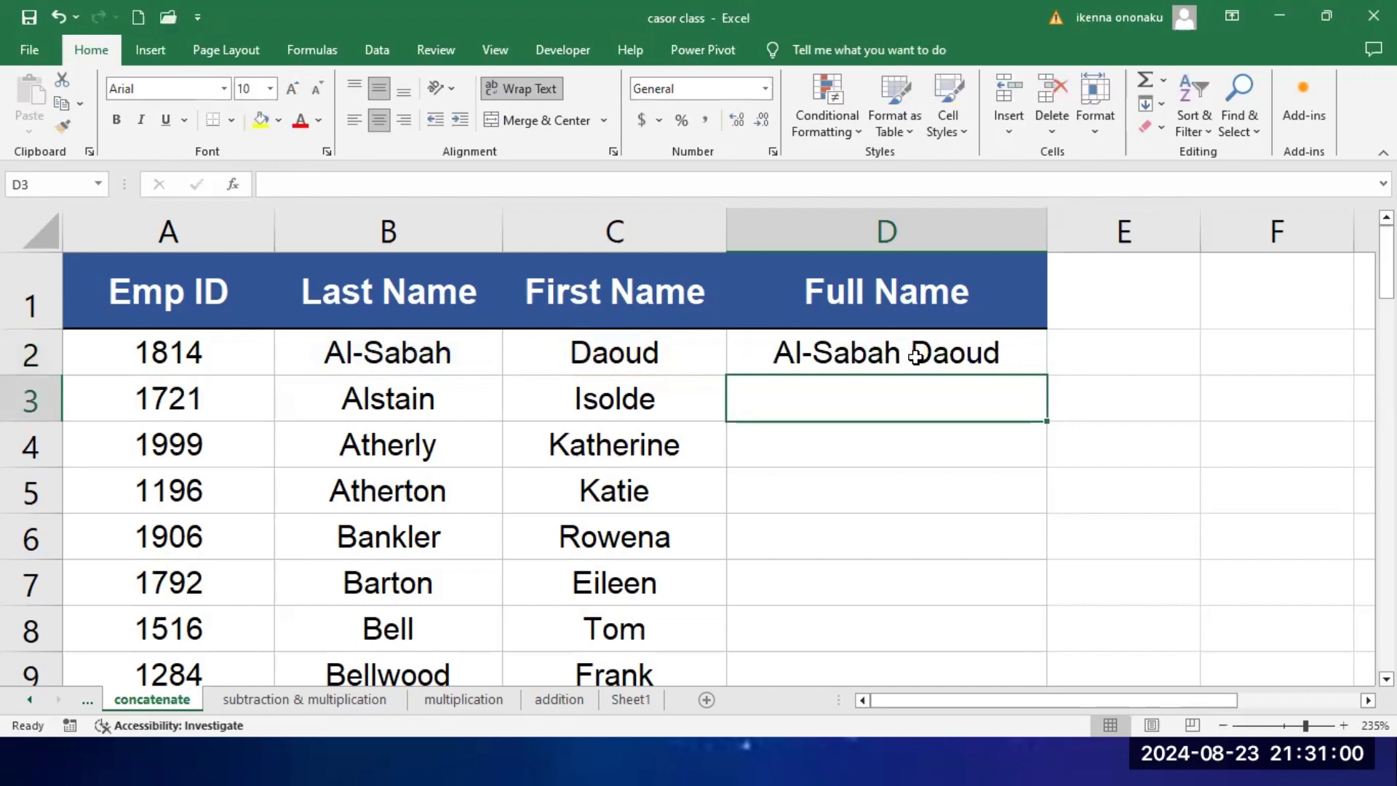
# Step: Fill the full name formula from cell D2 down the rest of the Full Name column
pyautogui.click(1017, 357)
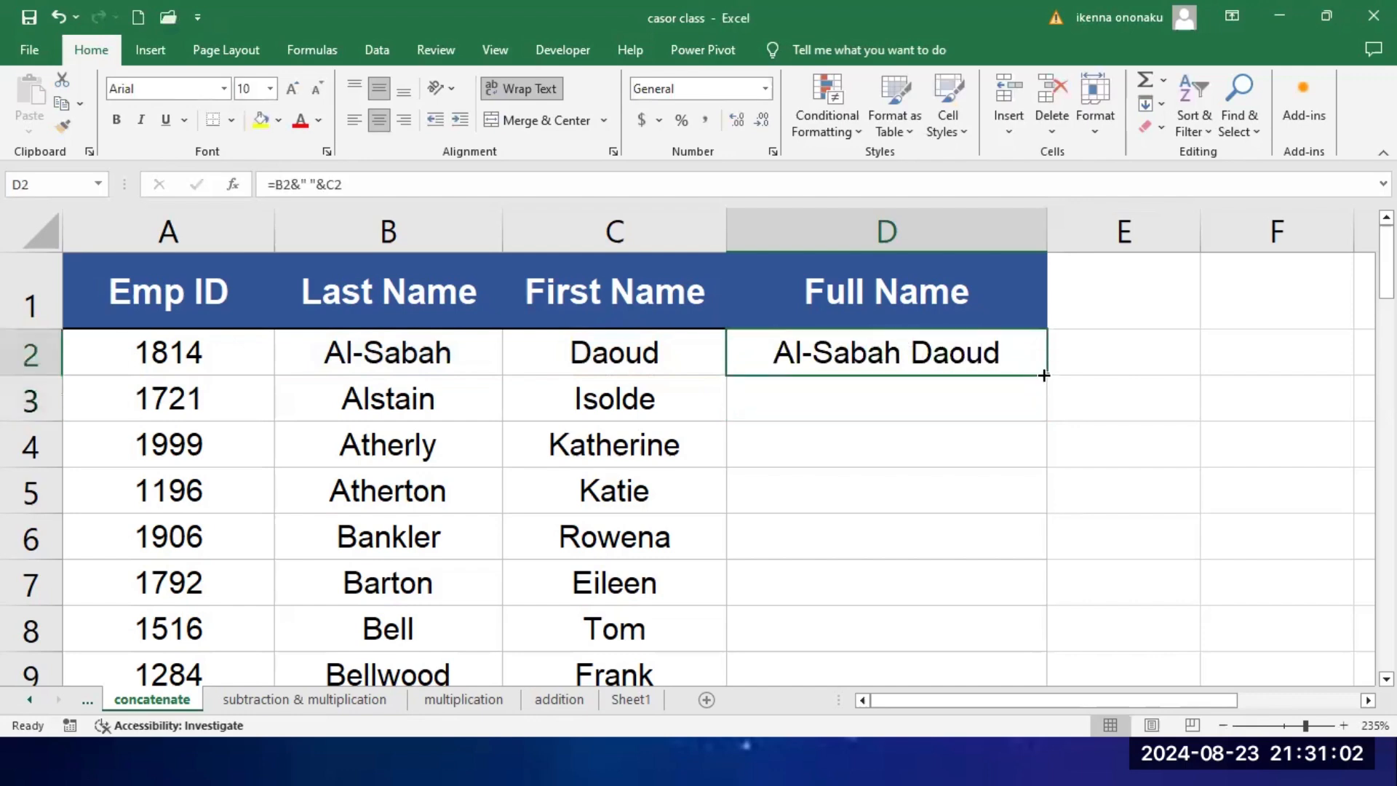
pyautogui.doubleClick(1044, 375)
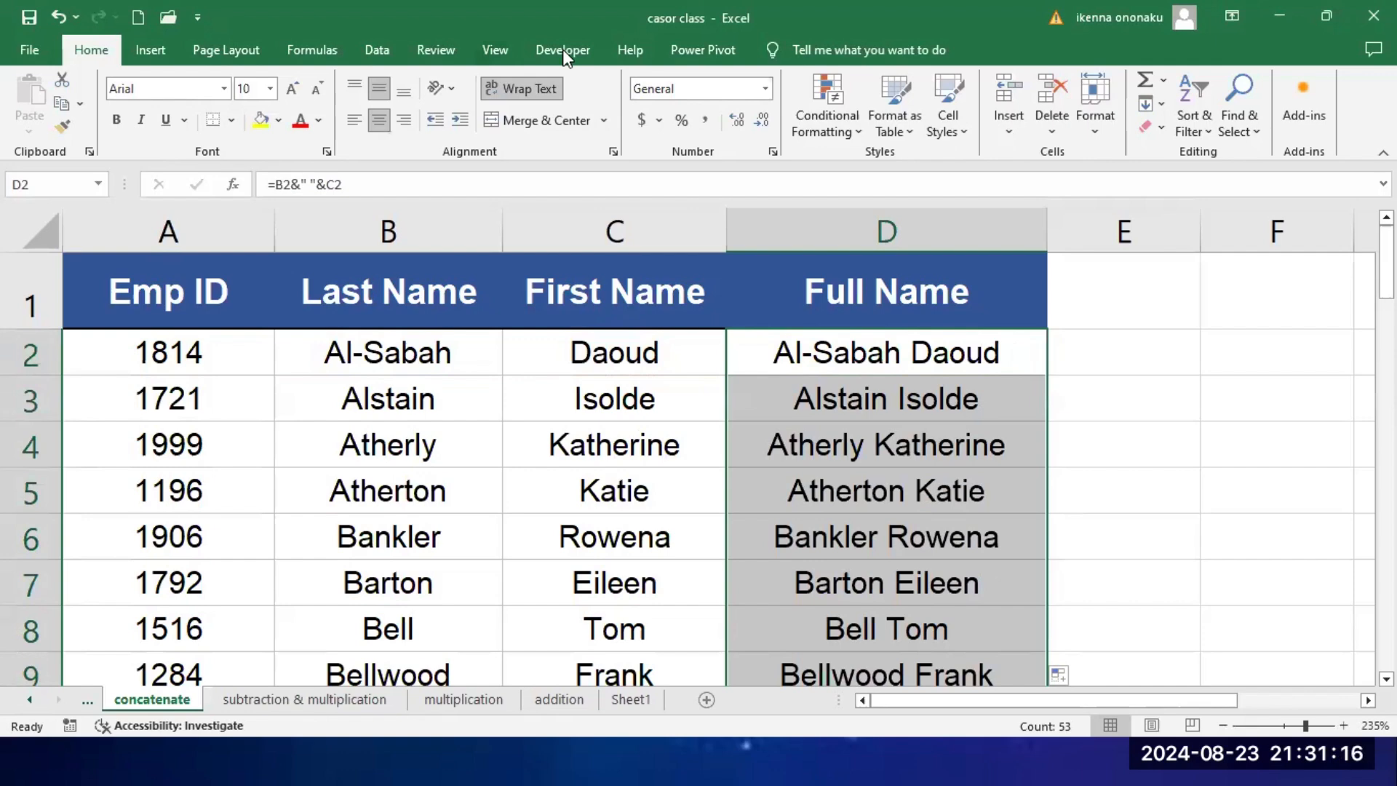
pyautogui.hotkey('alt', 'F11')
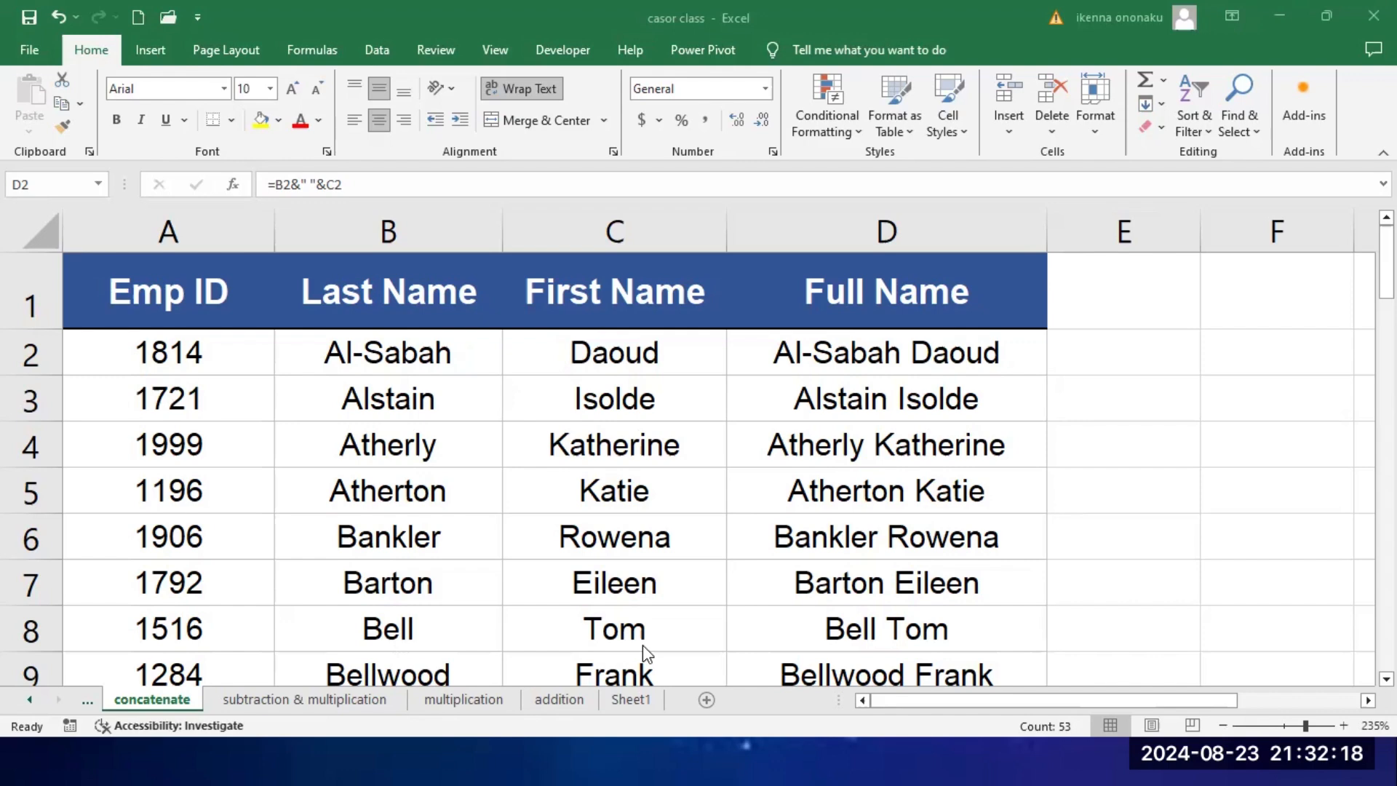
# Step: Switch to the running PowerPoint slide show and advance from the text concatenation slide to the logical operators slide
pyautogui.press('super')
pyautogui.moveTo(1091, 760)
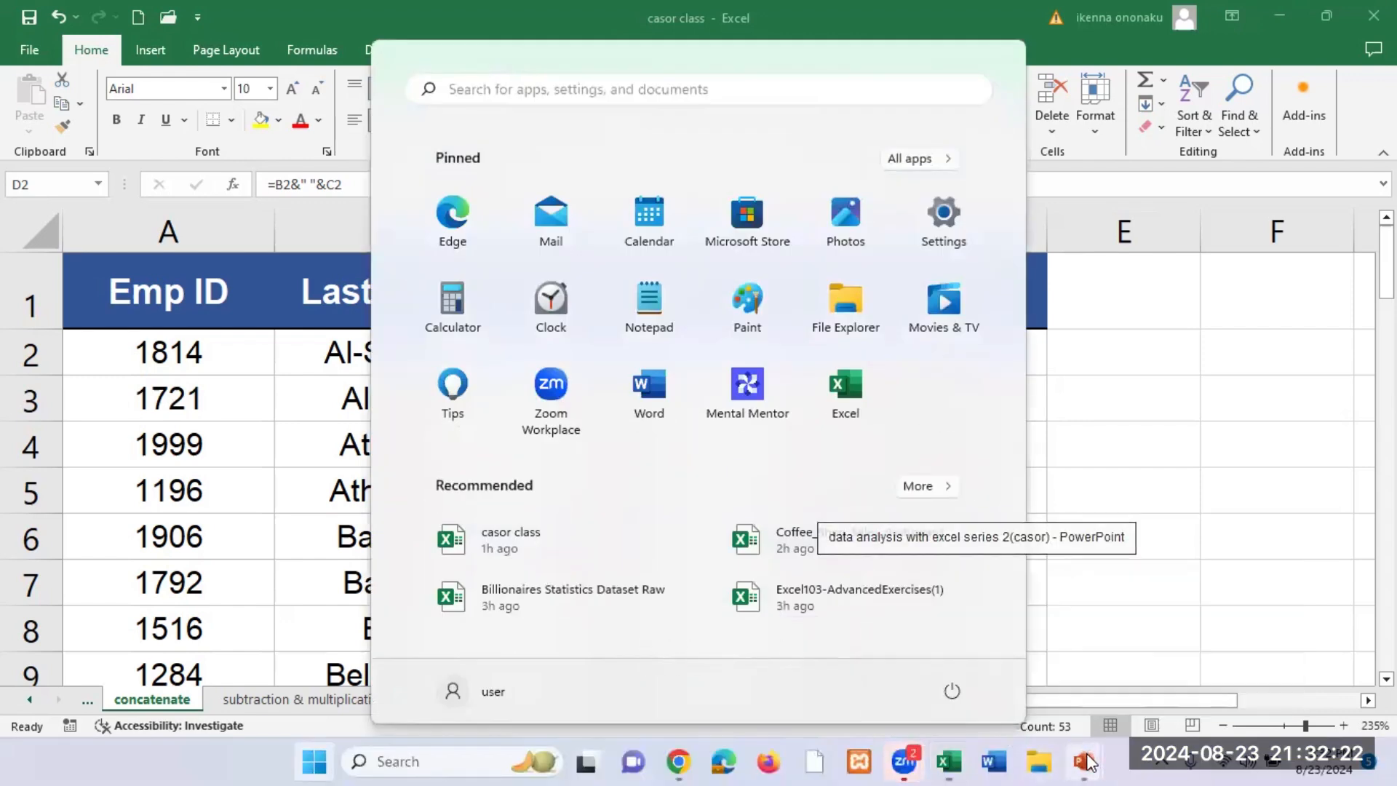
pyautogui.click(1200, 655)
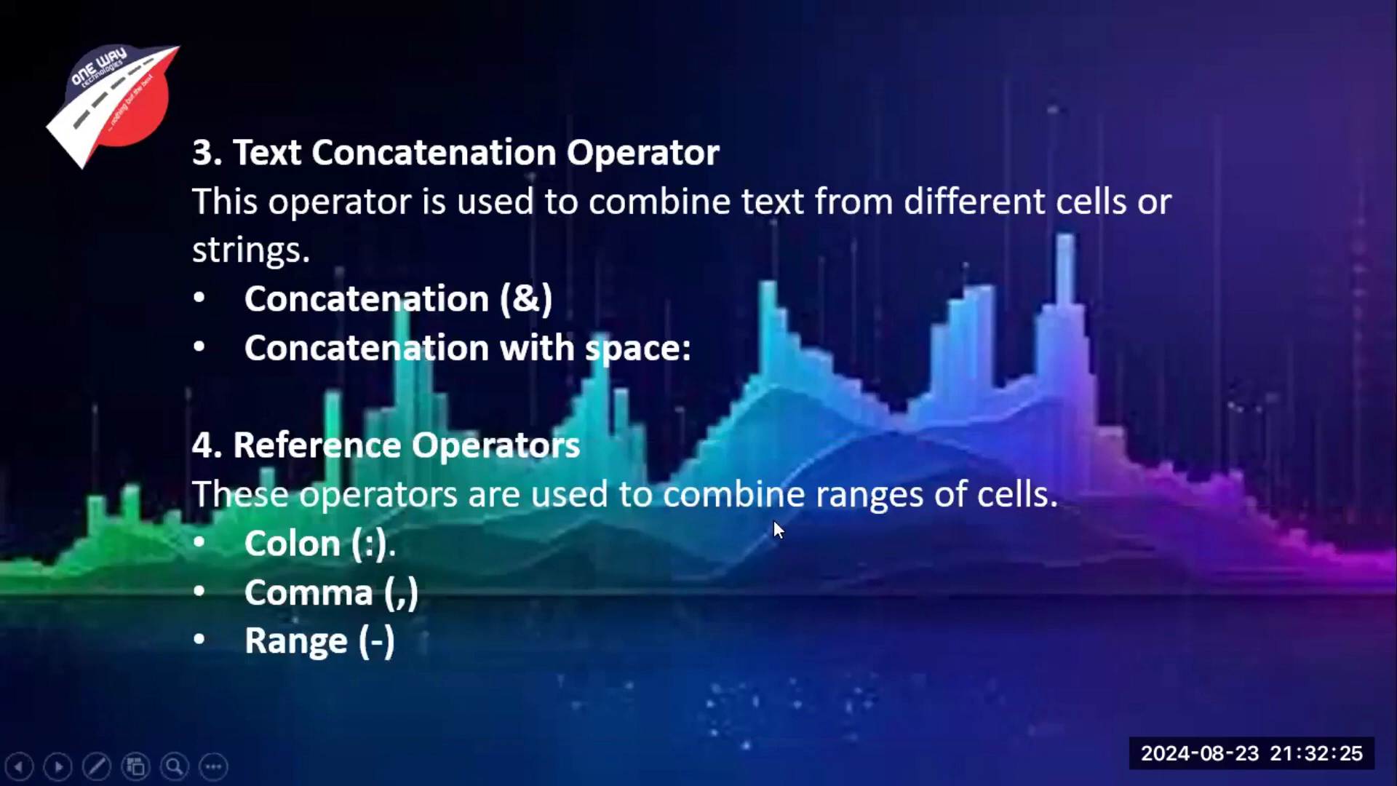
pyautogui.click(816, 438)
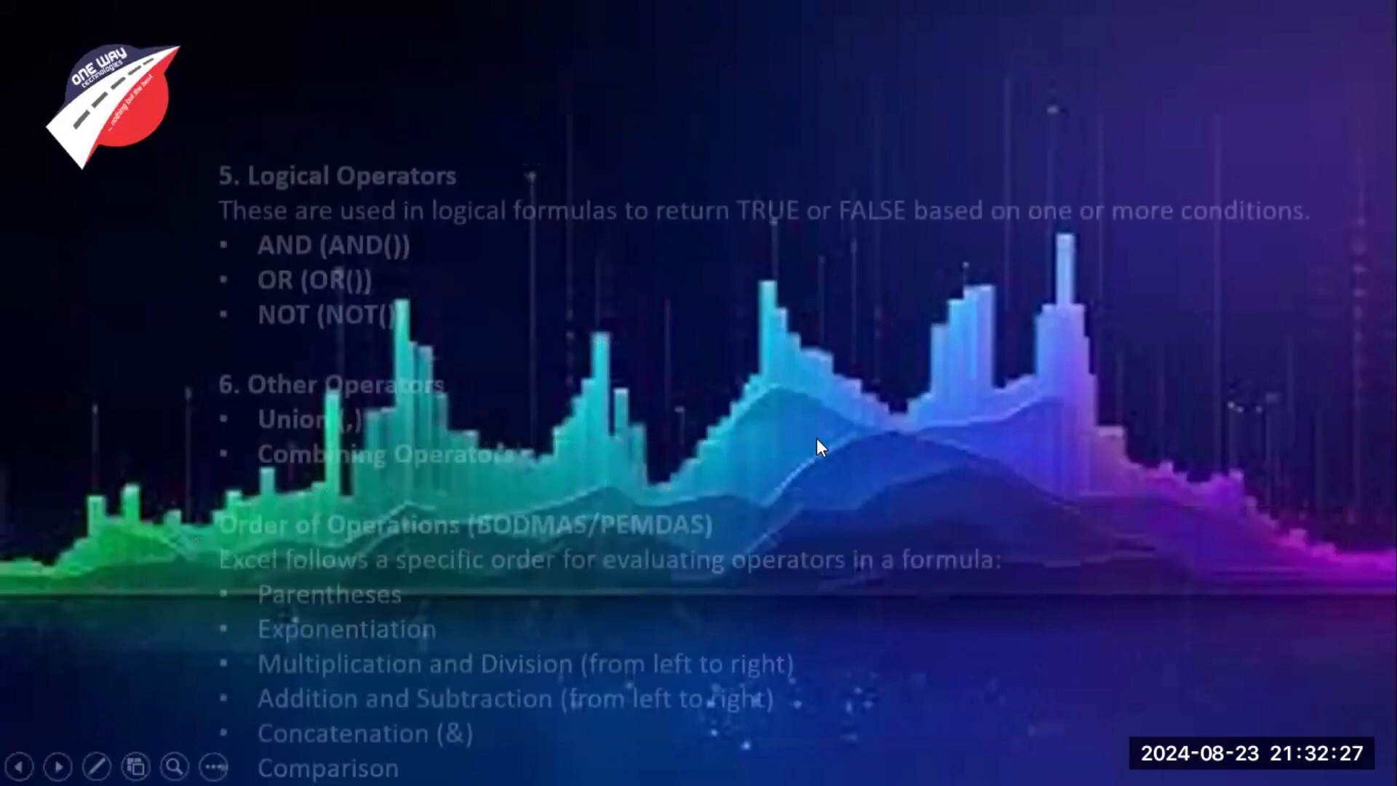
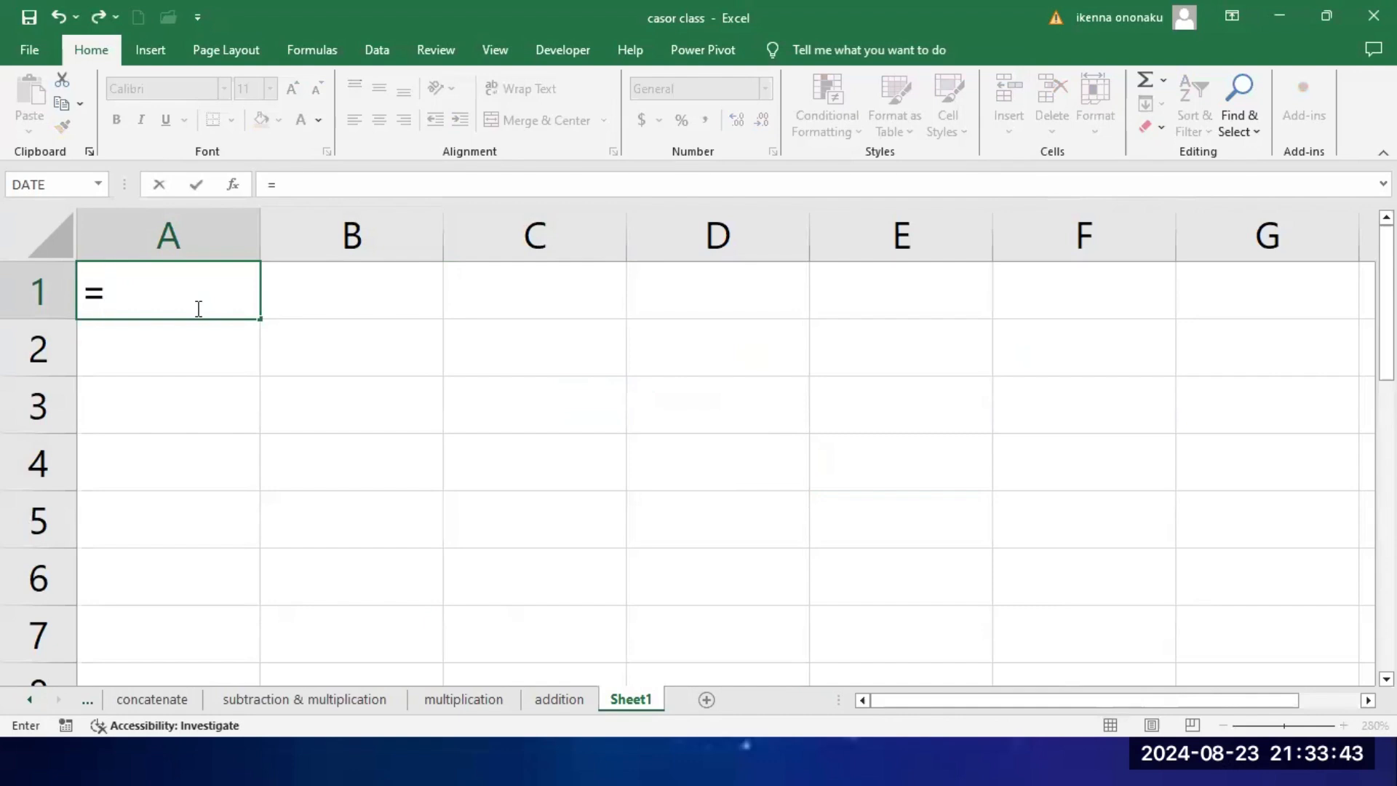
# Step: Evaluate the mixed-operator formula =3+5-8*7/2^6 in cell A1 of Sheet1 and clear the cell again
pyautogui.write('3+5')
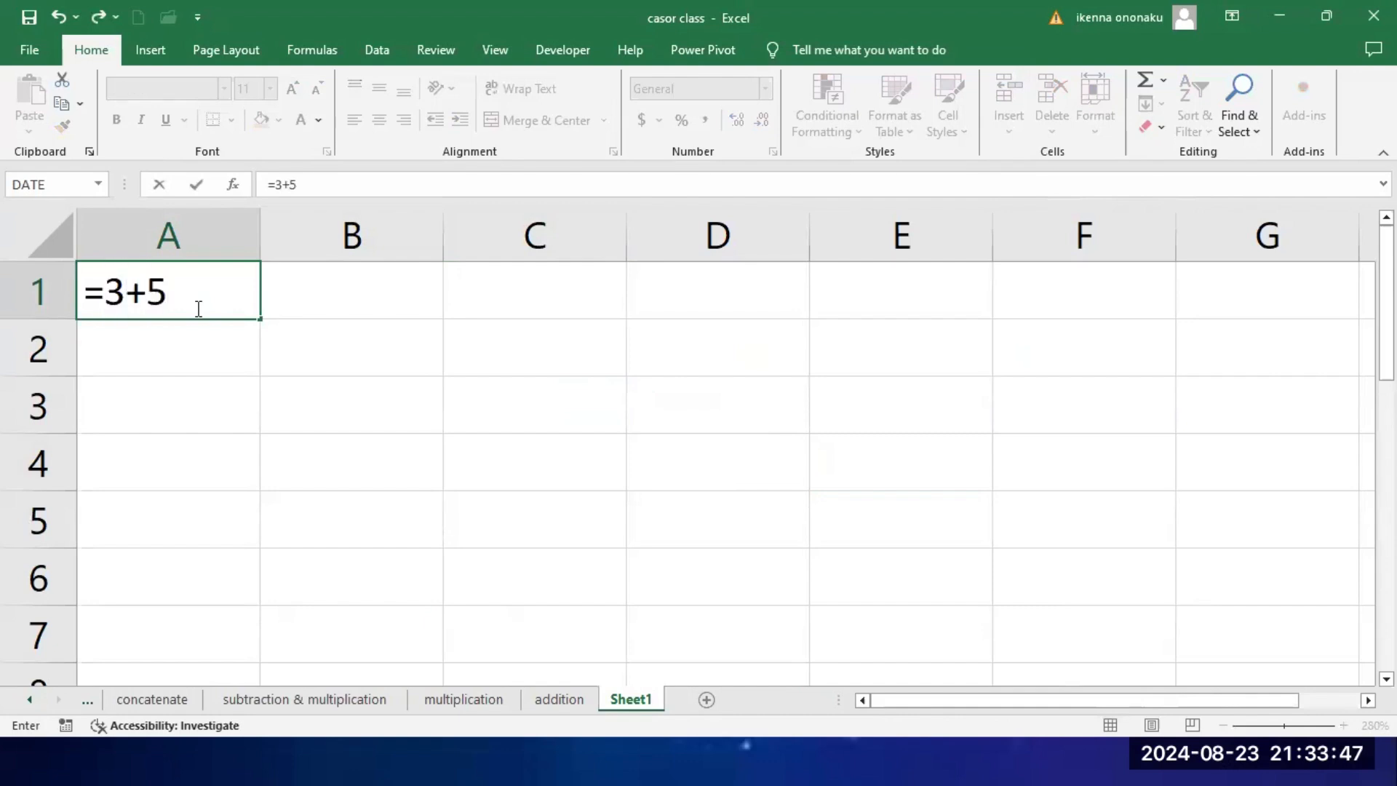
pyautogui.write('-8*7')
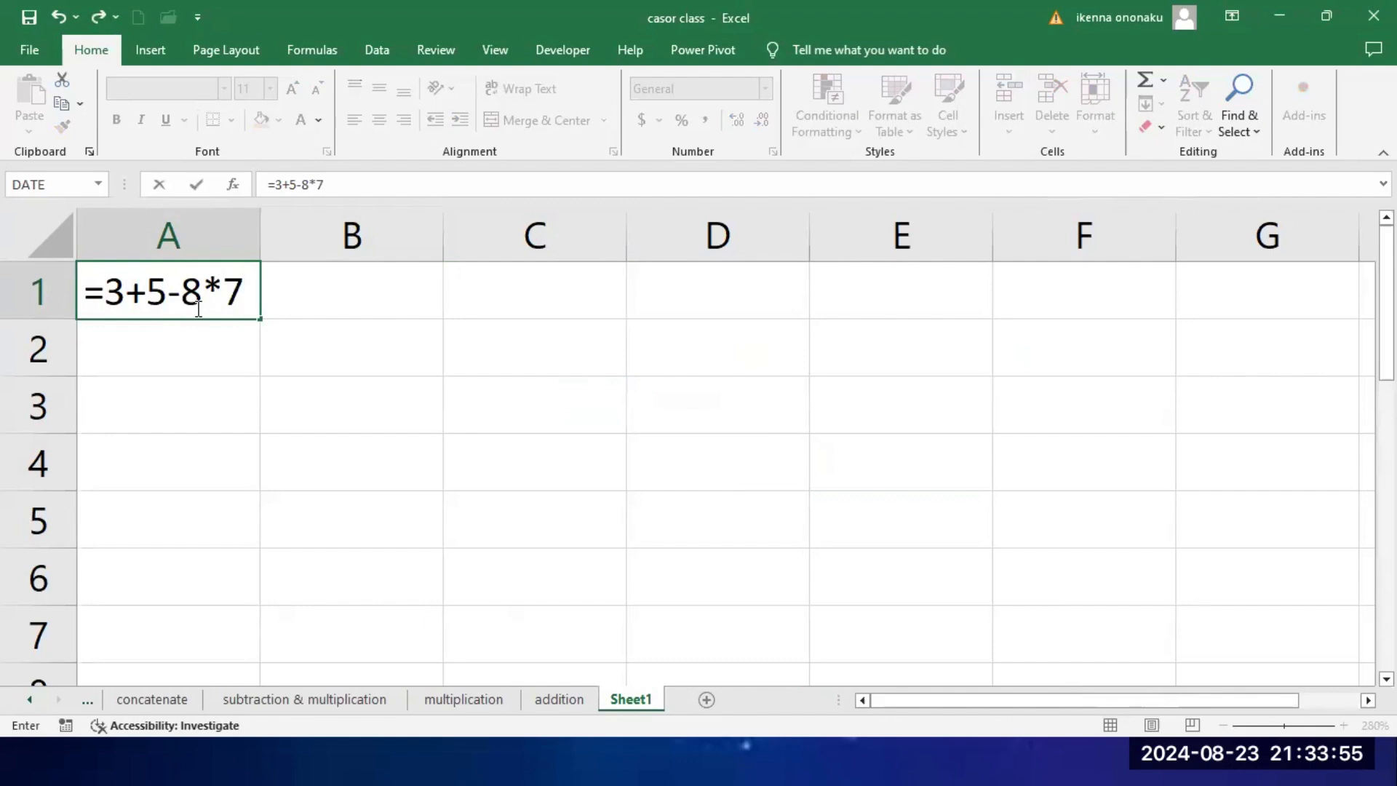
pyautogui.write('/2')
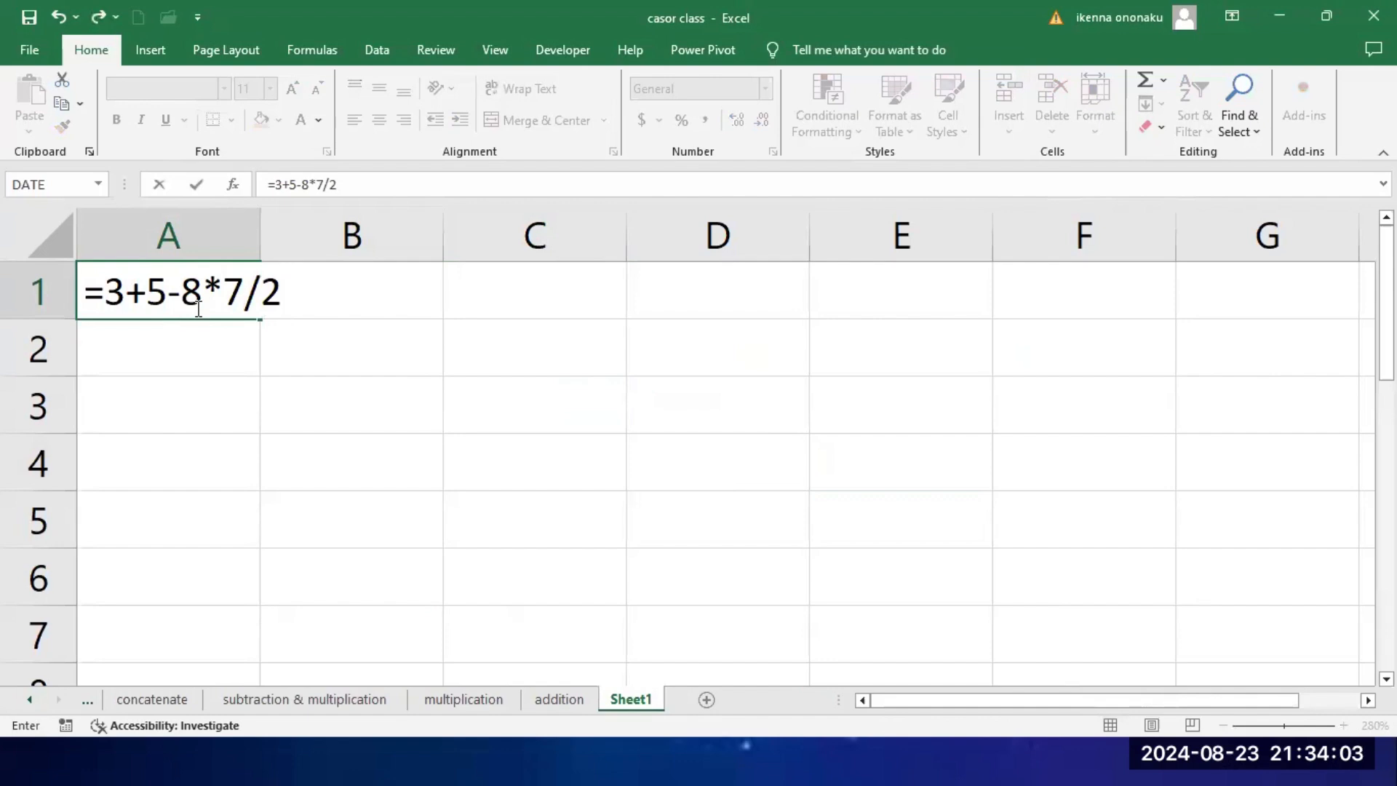
pyautogui.write('^6')
pyautogui.click(438, 30)
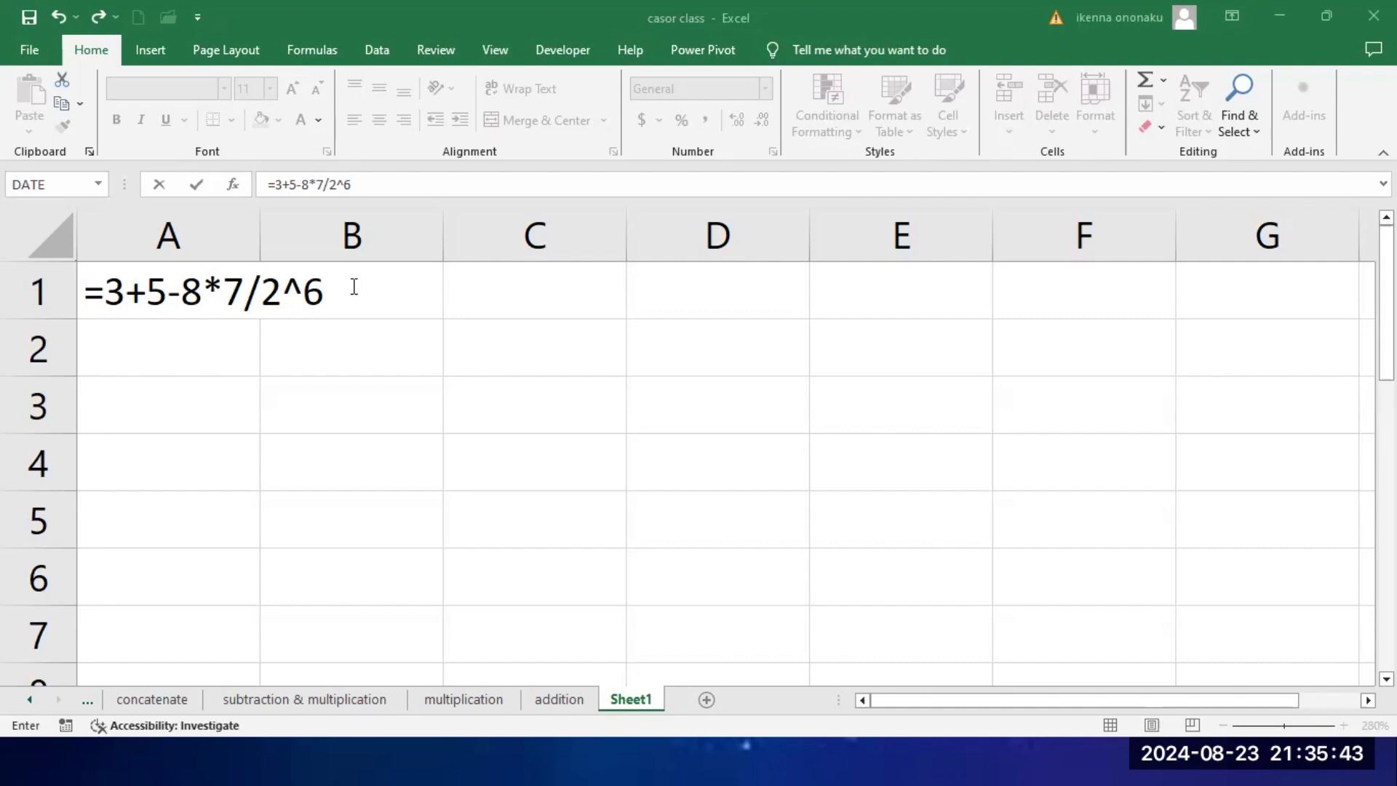
pyautogui.press('Return')
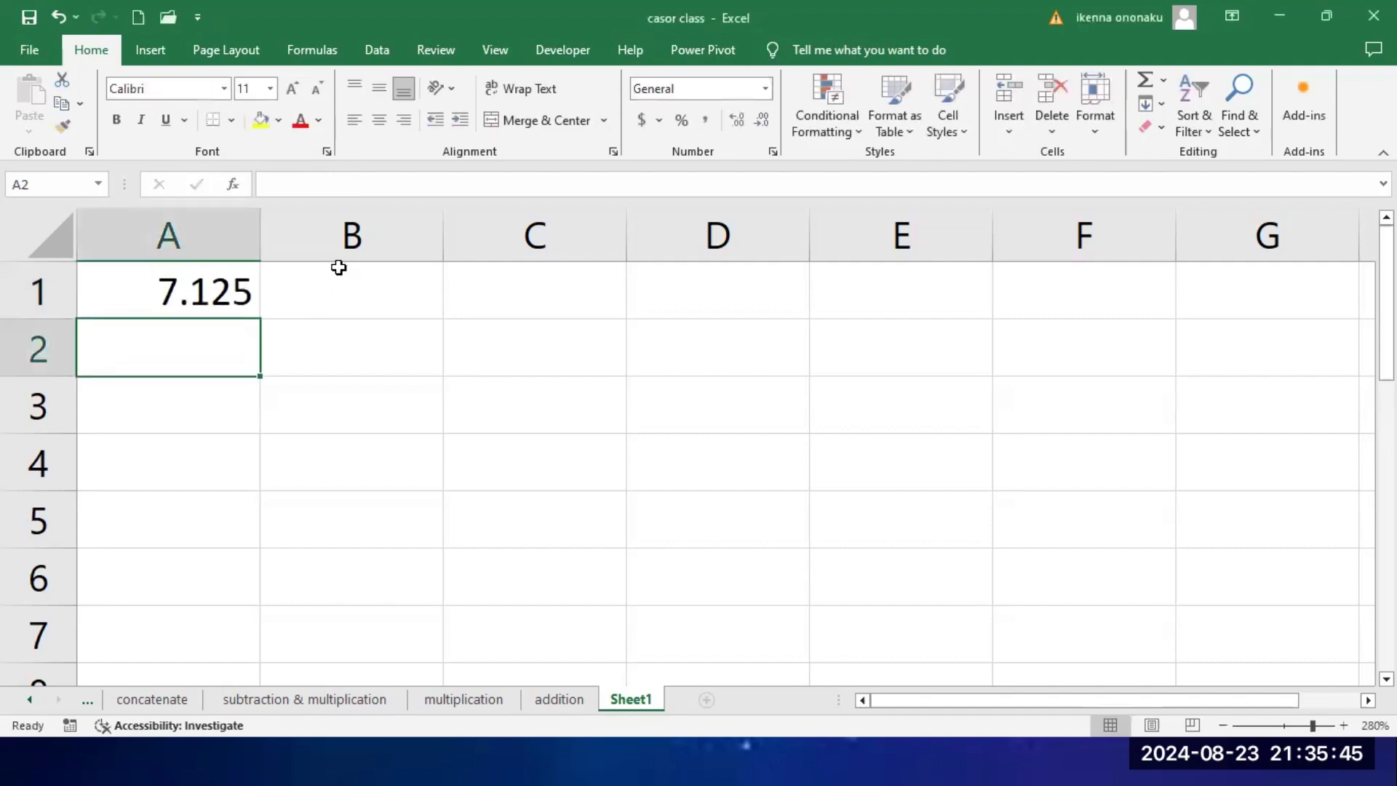
pyautogui.click(224, 282)
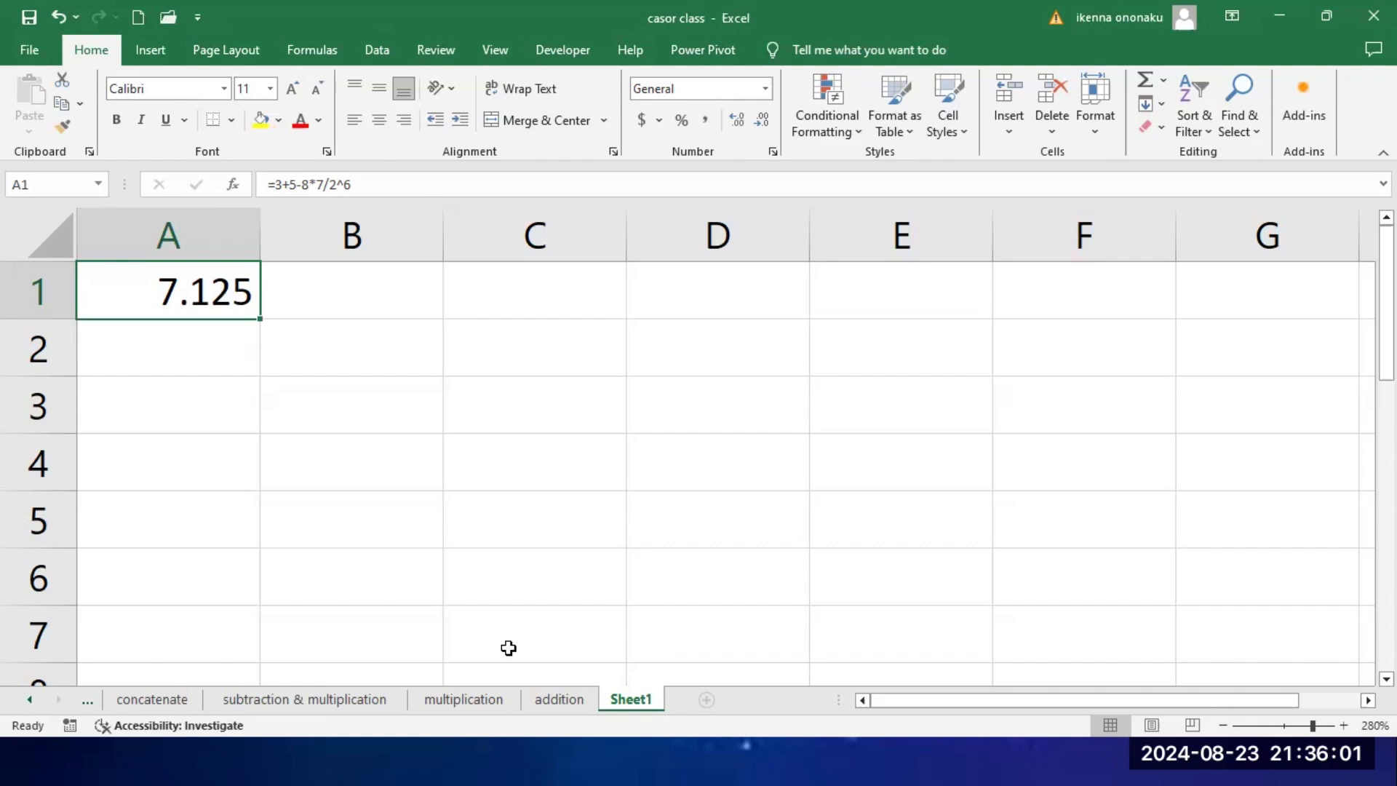
pyautogui.press('Delete')
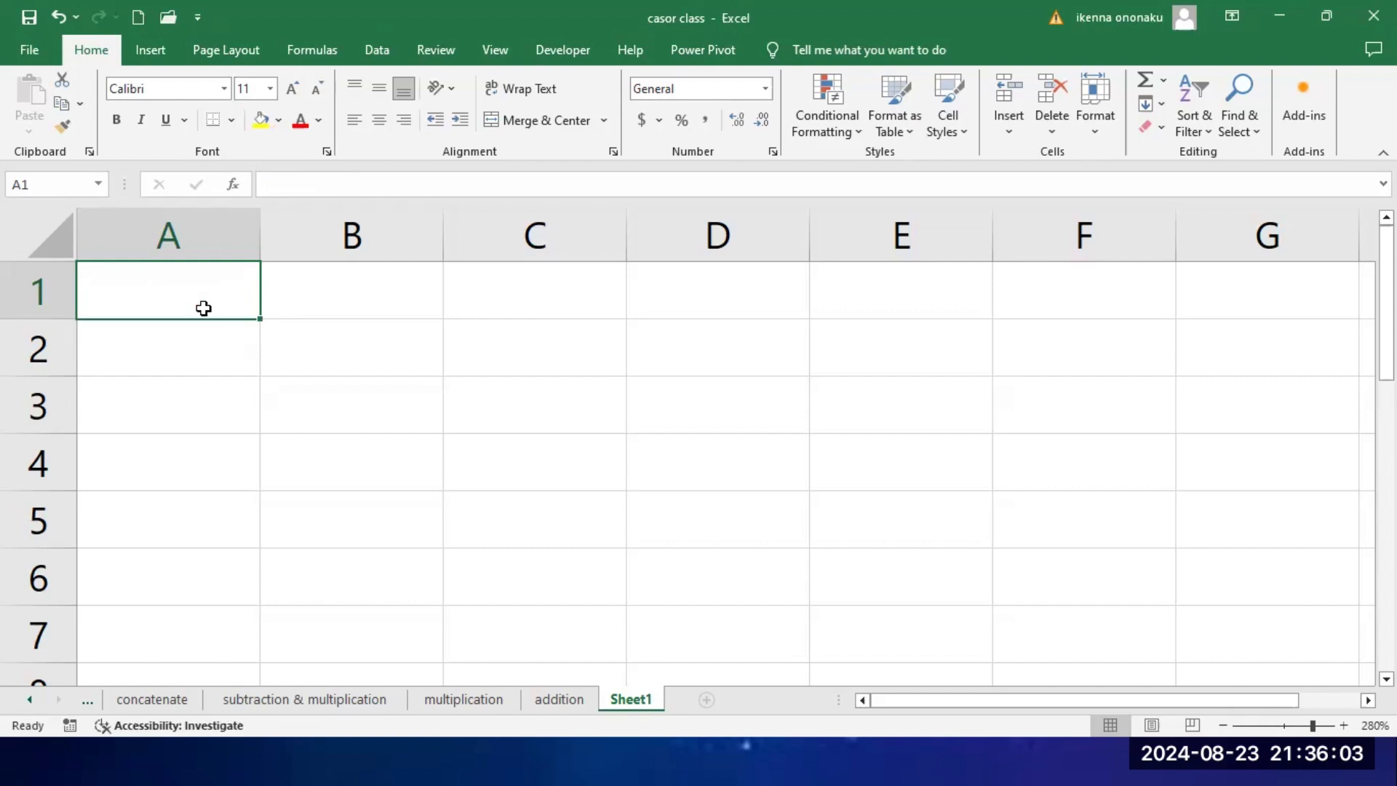
# Step: Open the multiplication sheet and enlarge the sales table so its header row and first records are readable
pyautogui.click(554, 700)
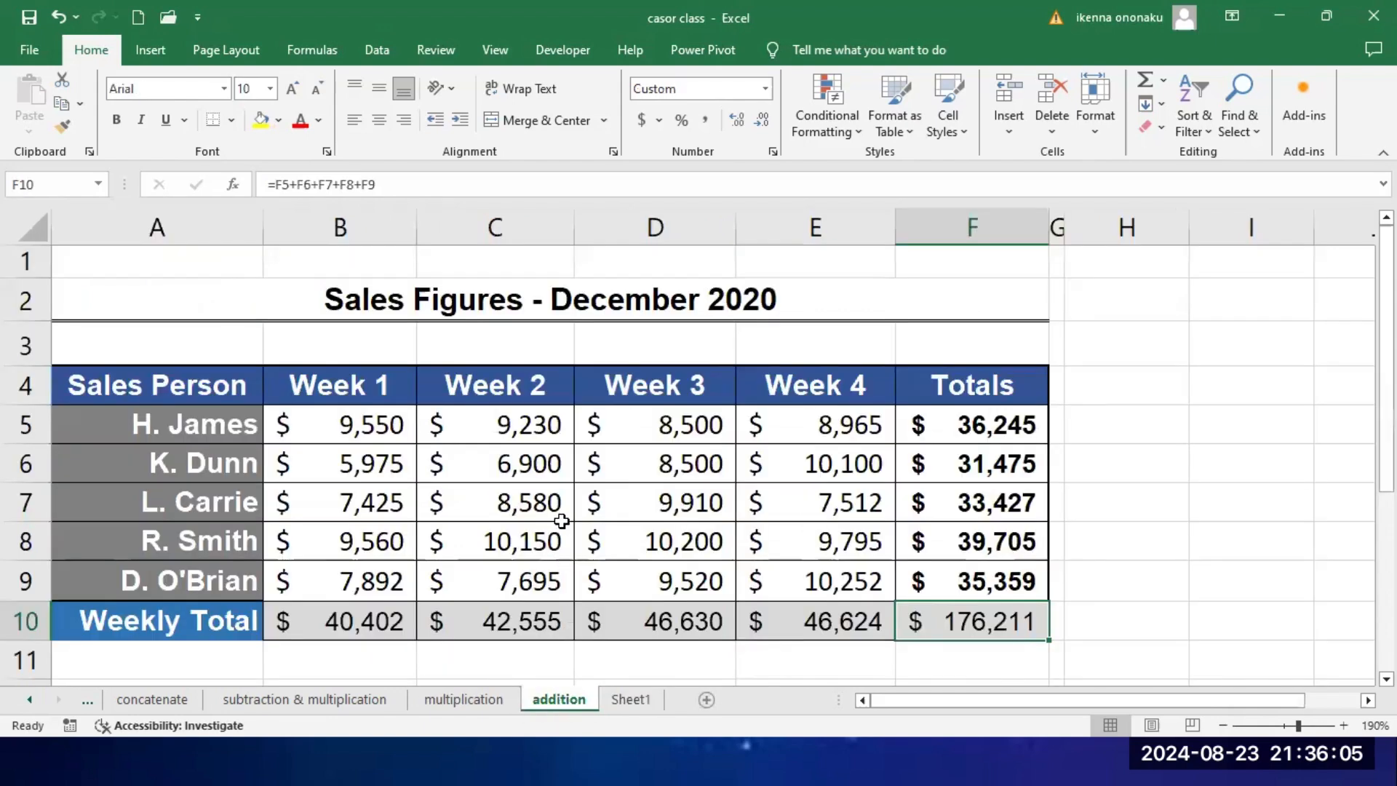
pyautogui.click(476, 705)
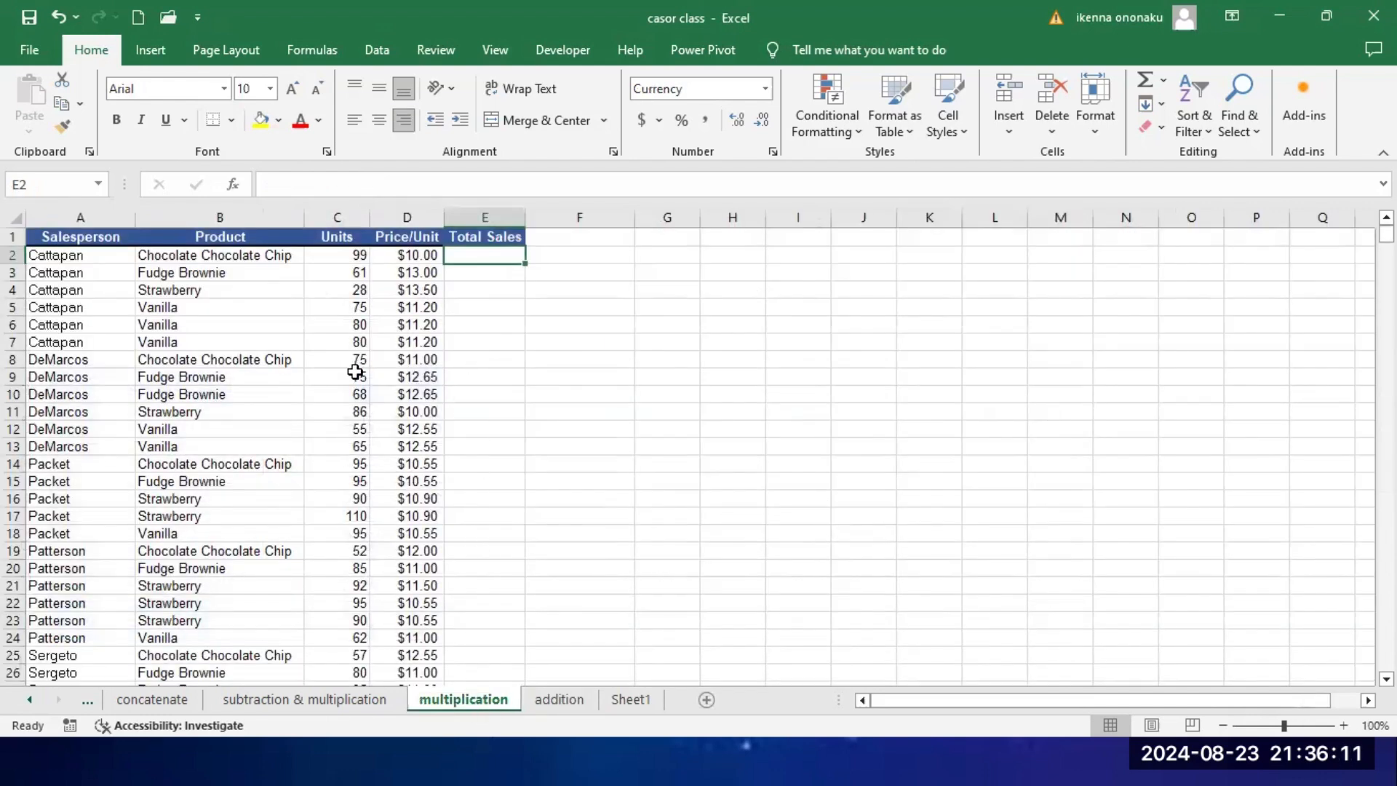
pyautogui.scroll(5, 561, 409)
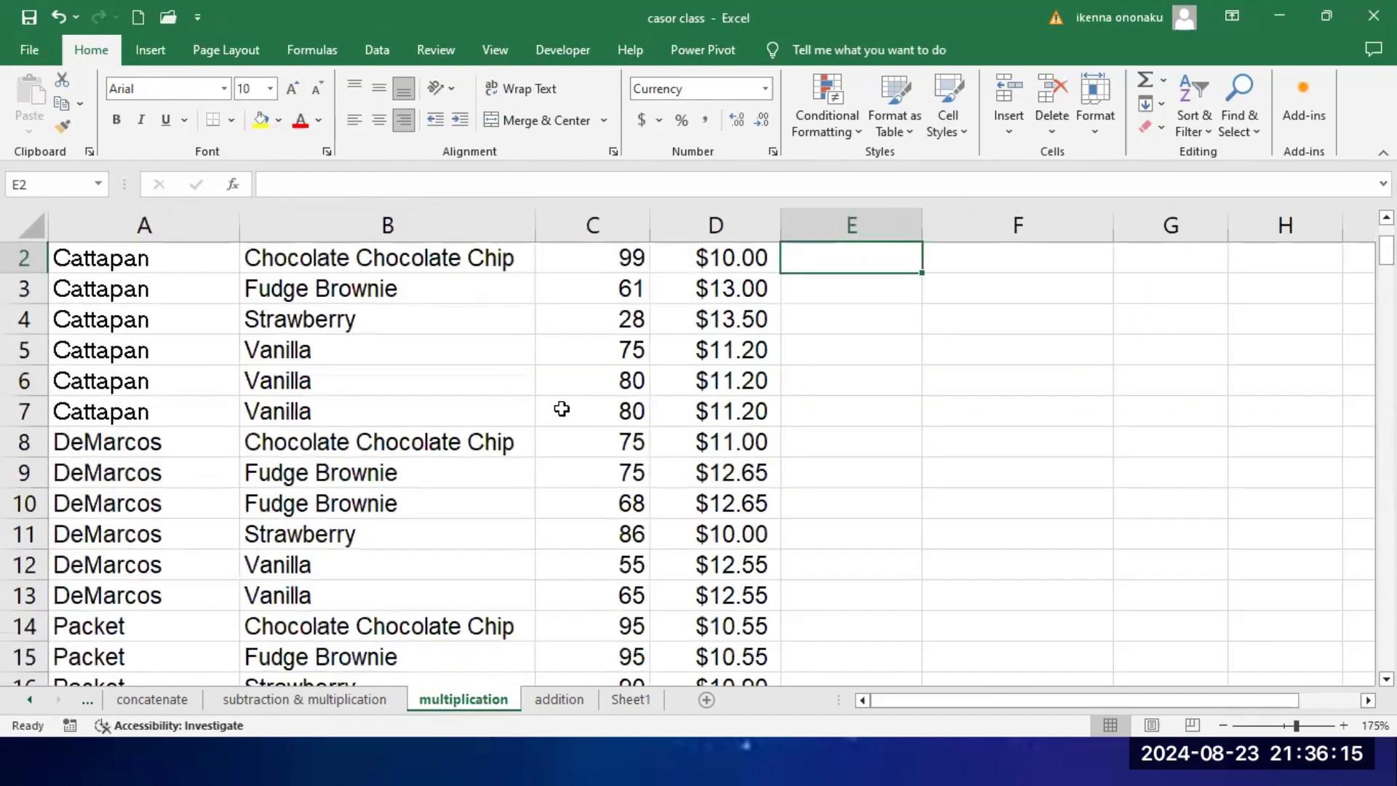
pyautogui.scroll(1, 746, 396)
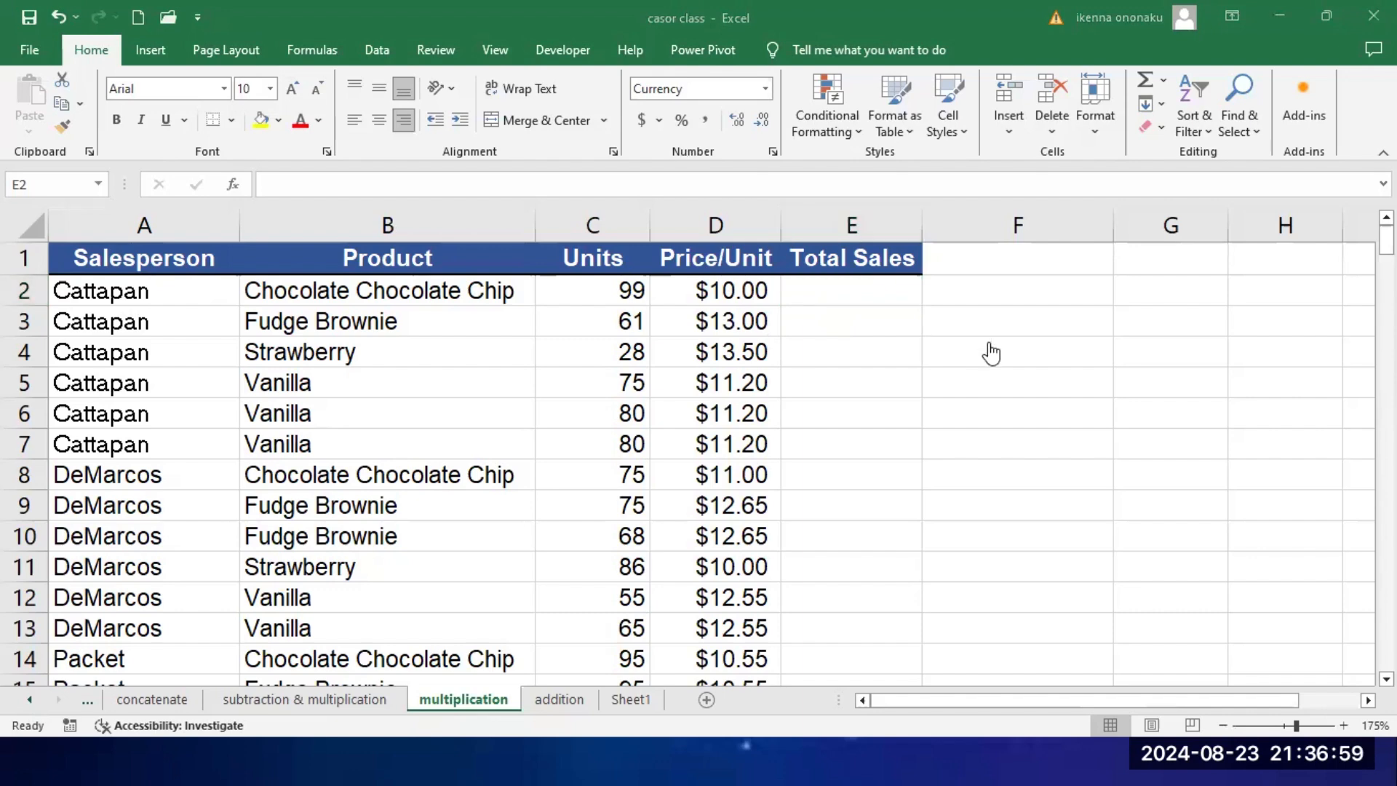
# Step: Evaluate the order-of-operations formula =3+6*2^8/9 in cell F6 beside the sales table and clear the cell again
pyautogui.click(1040, 350)
pyautogui.press('BackSpace')
pyautogui.click(1150, 392)
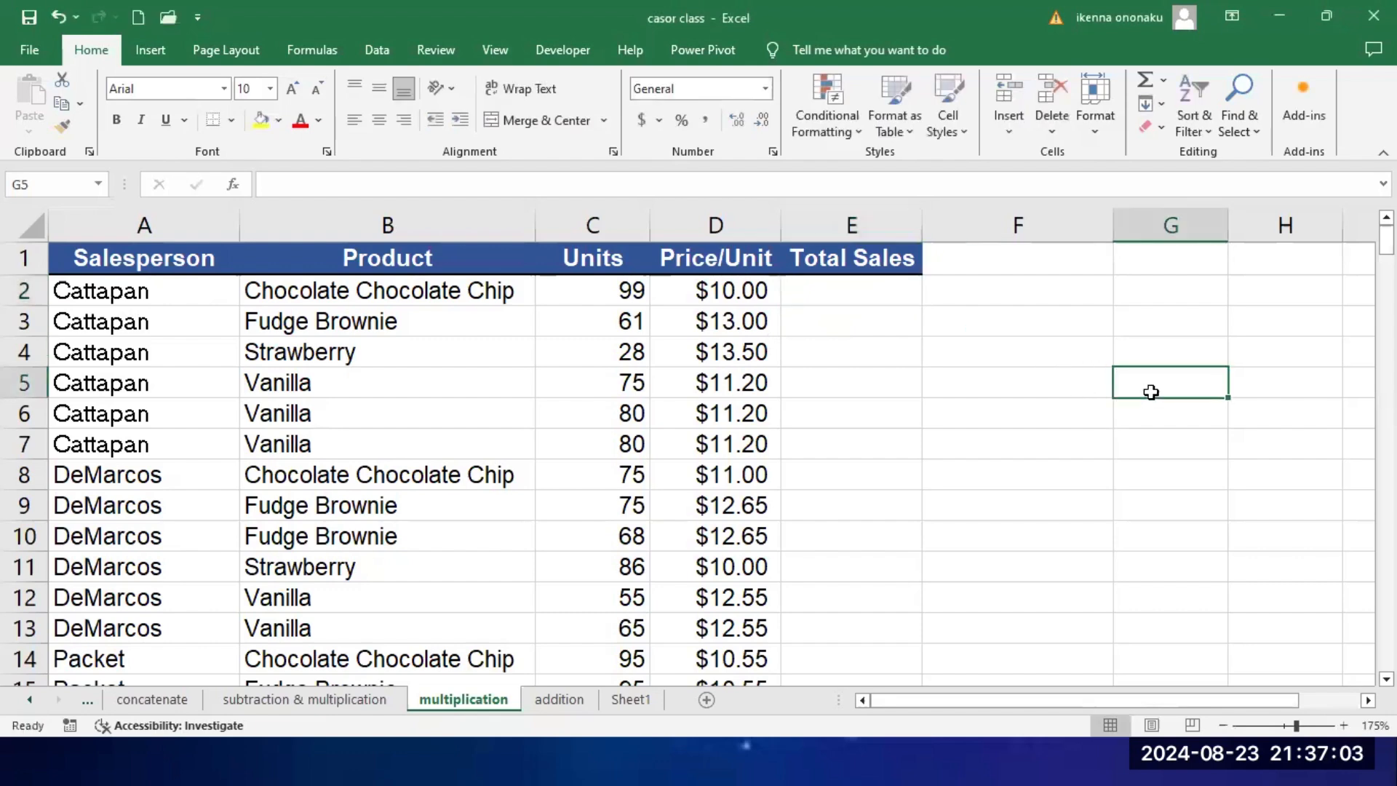
pyautogui.click(1028, 421)
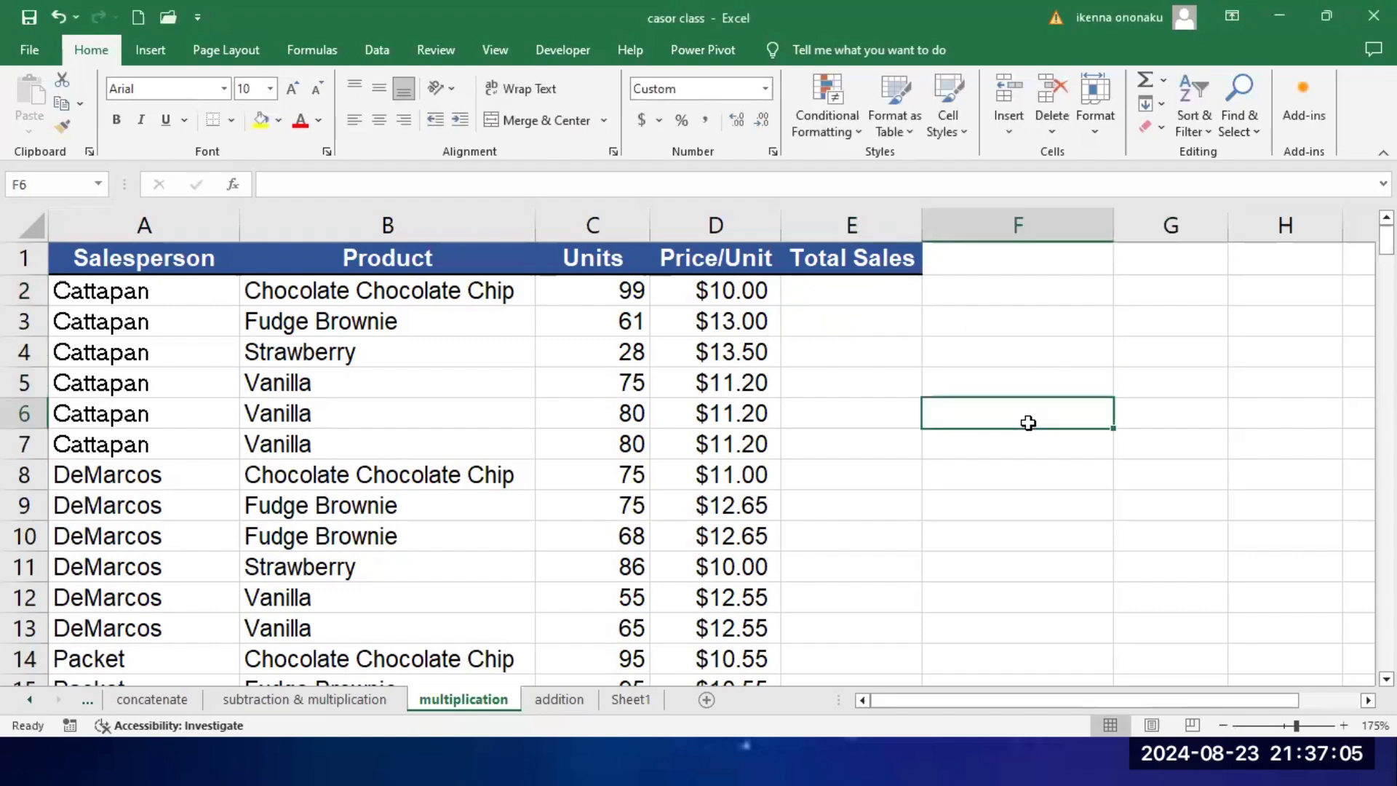
pyautogui.write('=3')
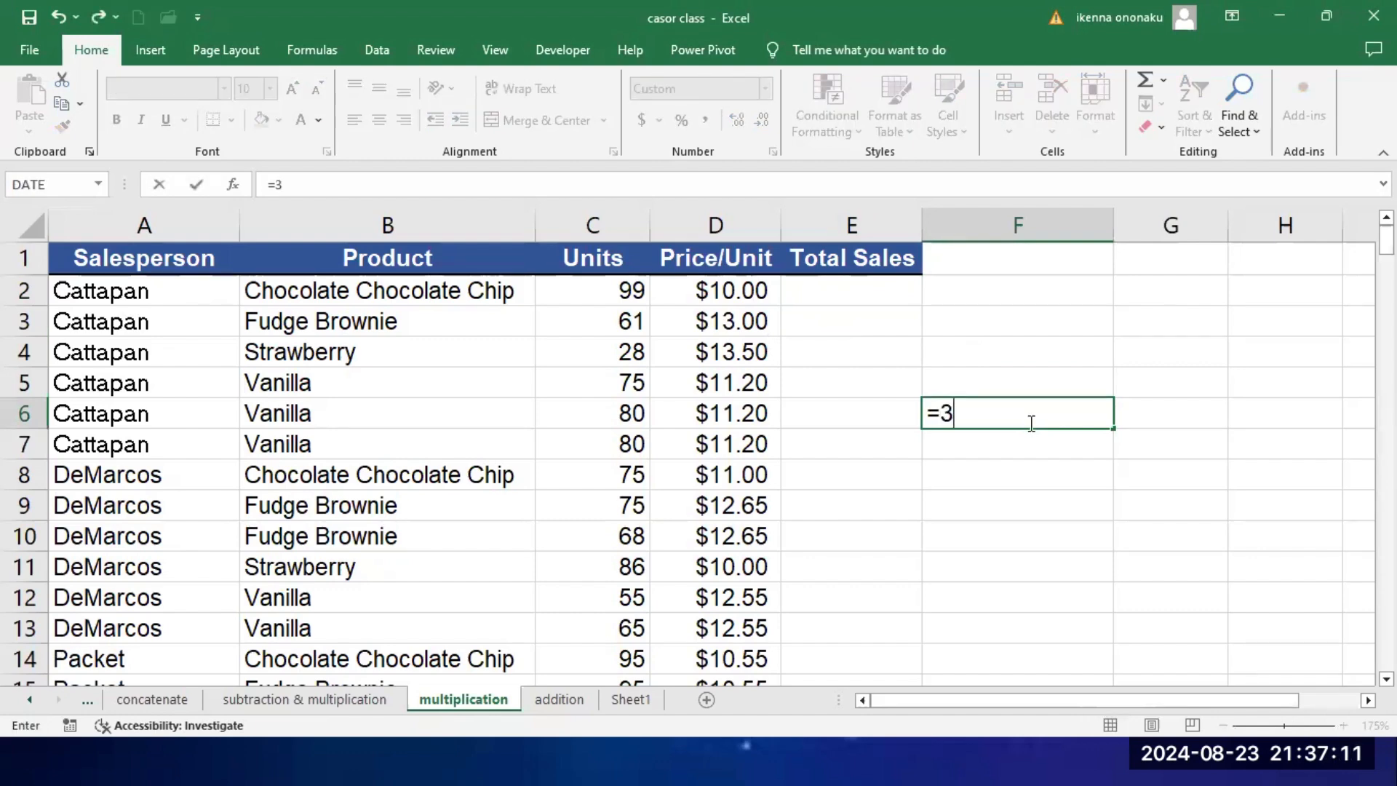
pyautogui.write('+6')
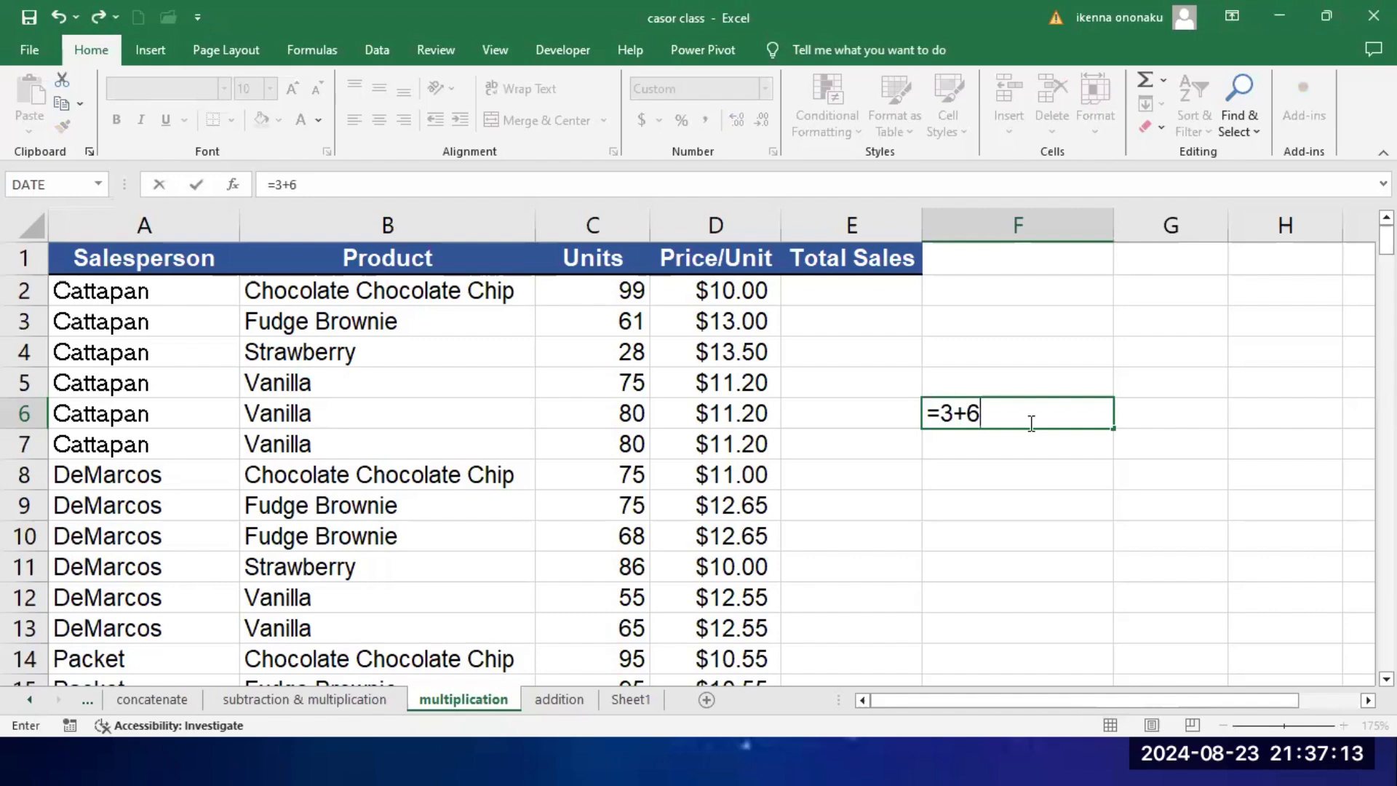
pyautogui.write('*2^8/')
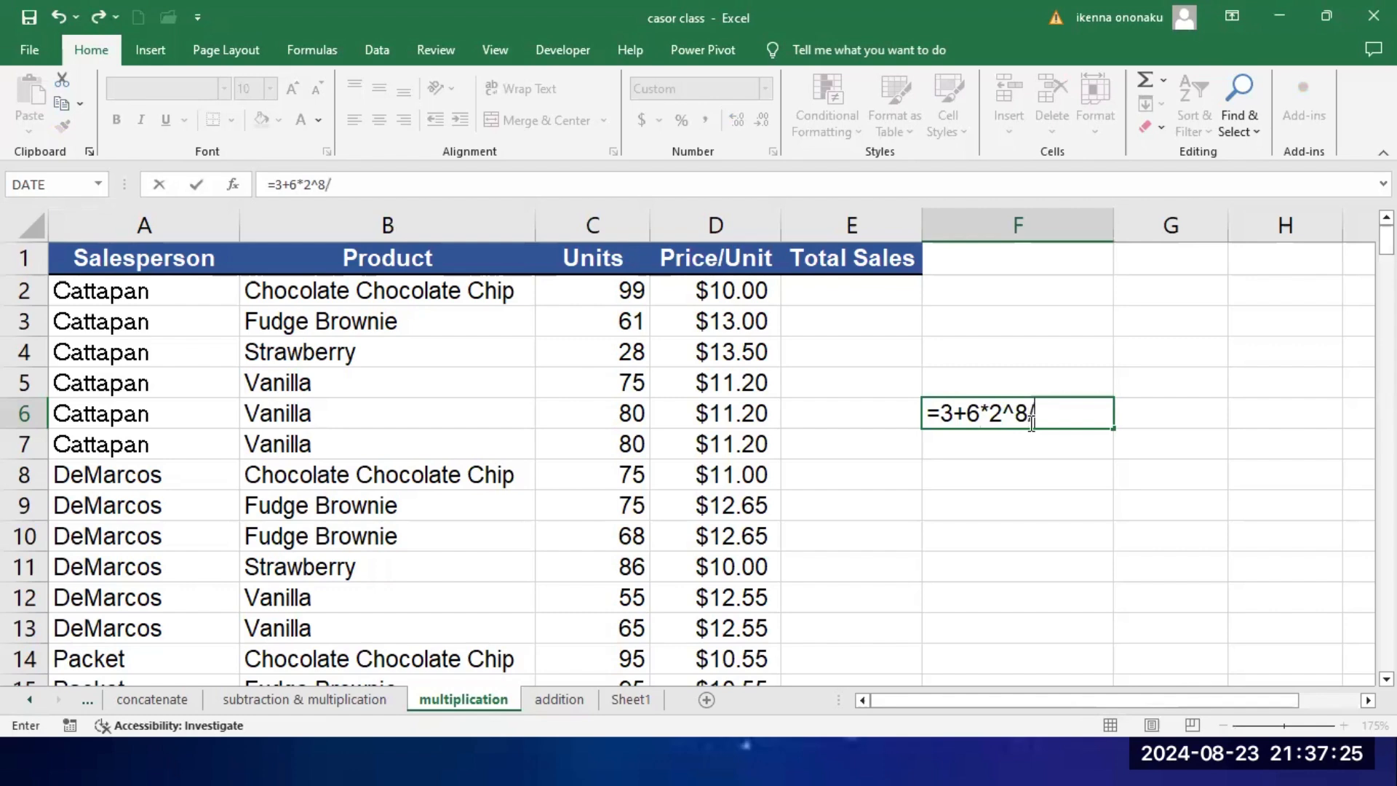
pyautogui.write('9')
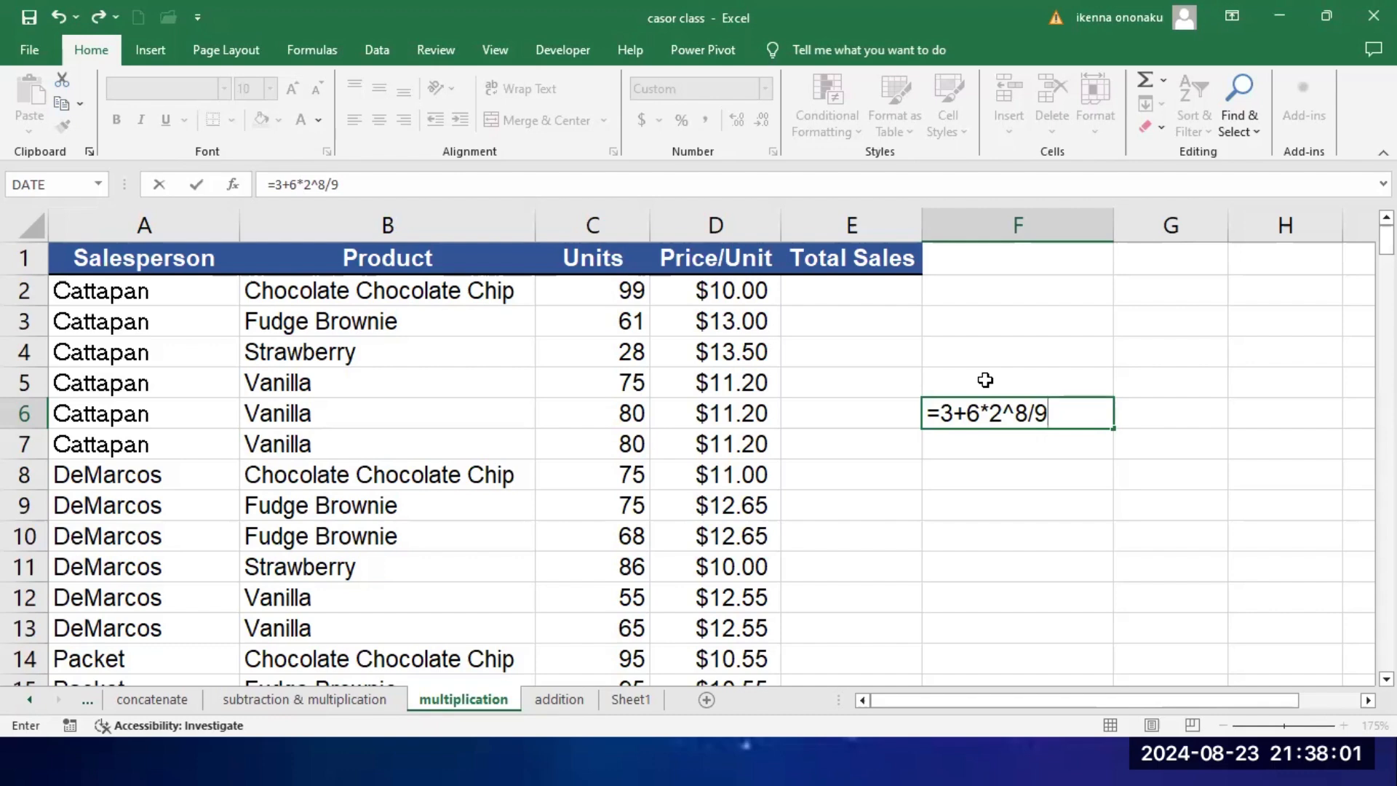
pyautogui.press('Return')
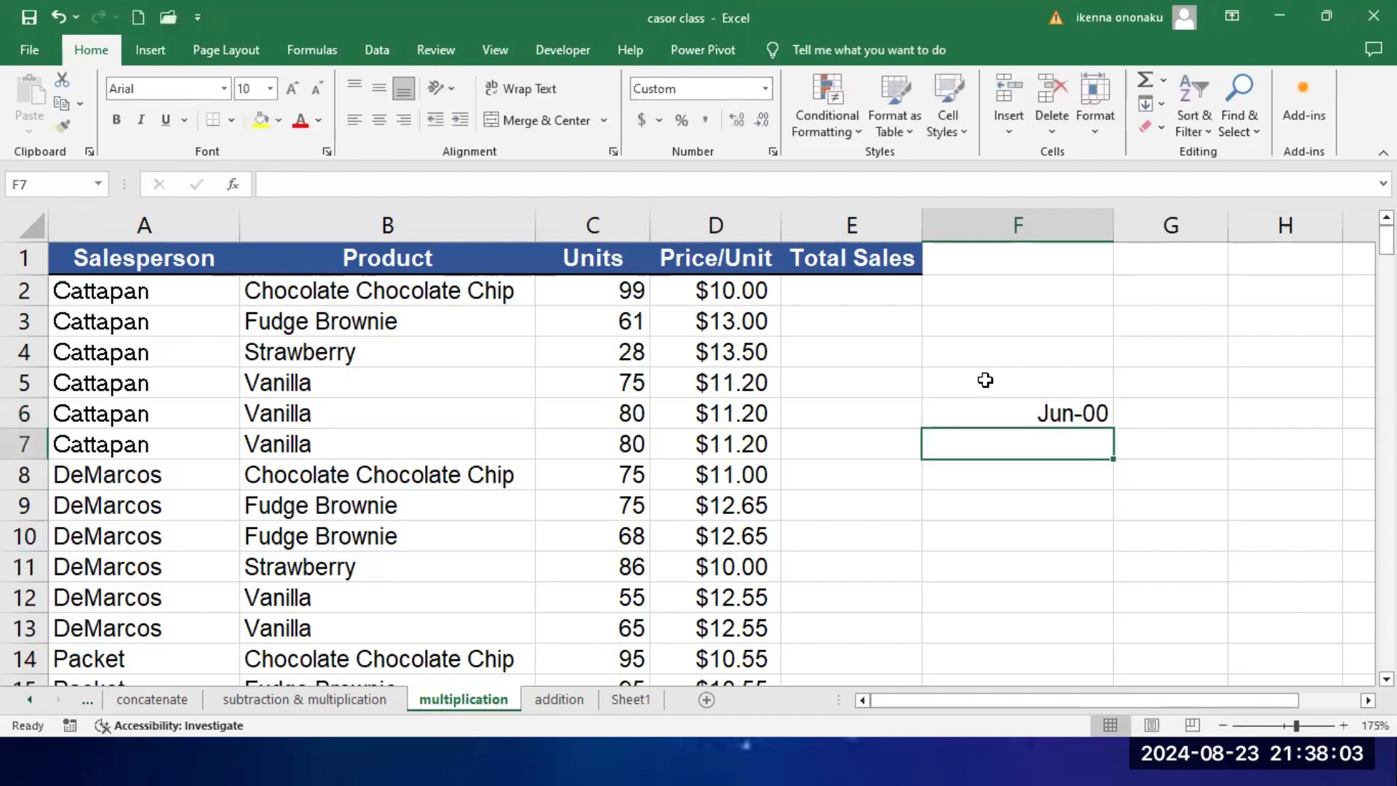
pyautogui.click(1038, 409)
pyautogui.press('Delete')
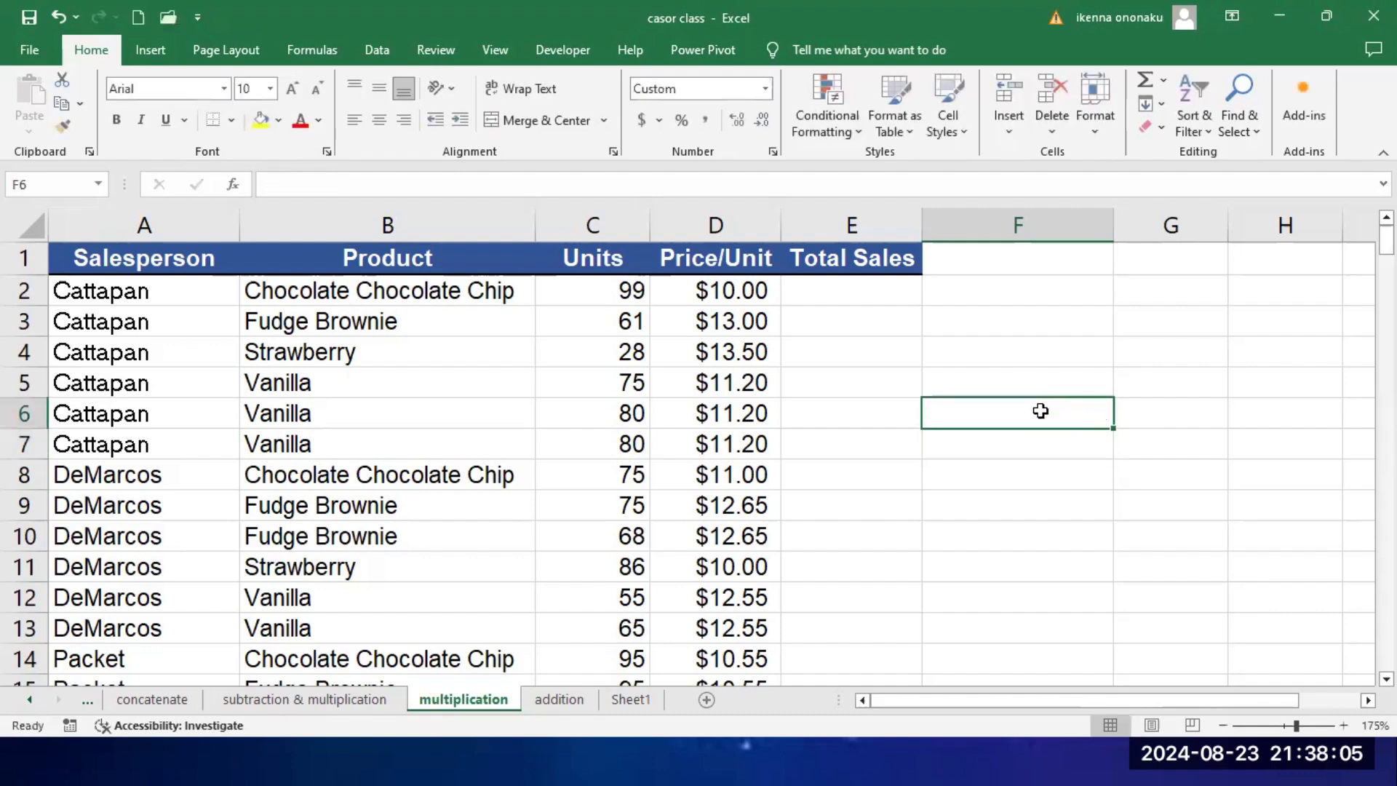
# Step: Evaluate the formula =3+9-8^3 in cell H3 and clear the cell again
pyautogui.click(1294, 328)
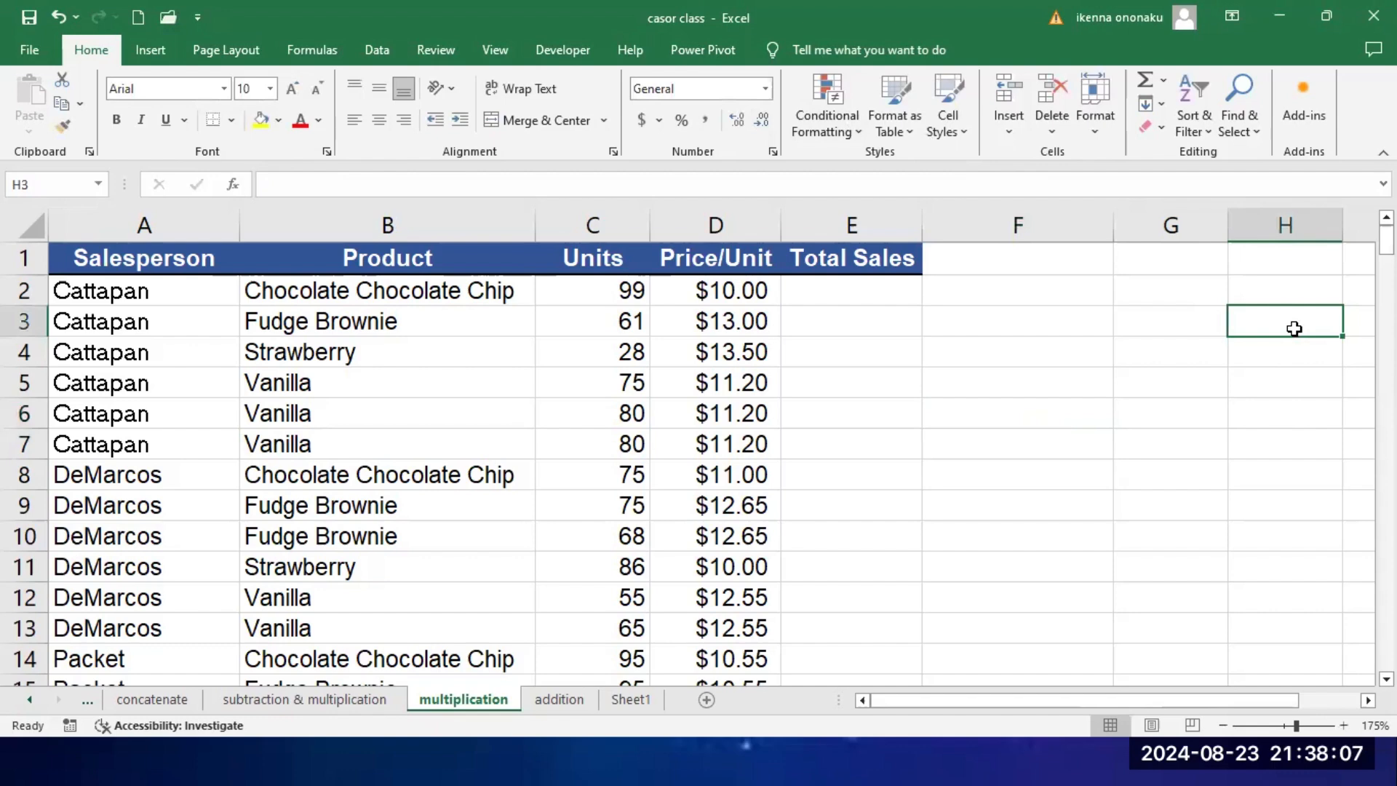
pyautogui.write('=3')
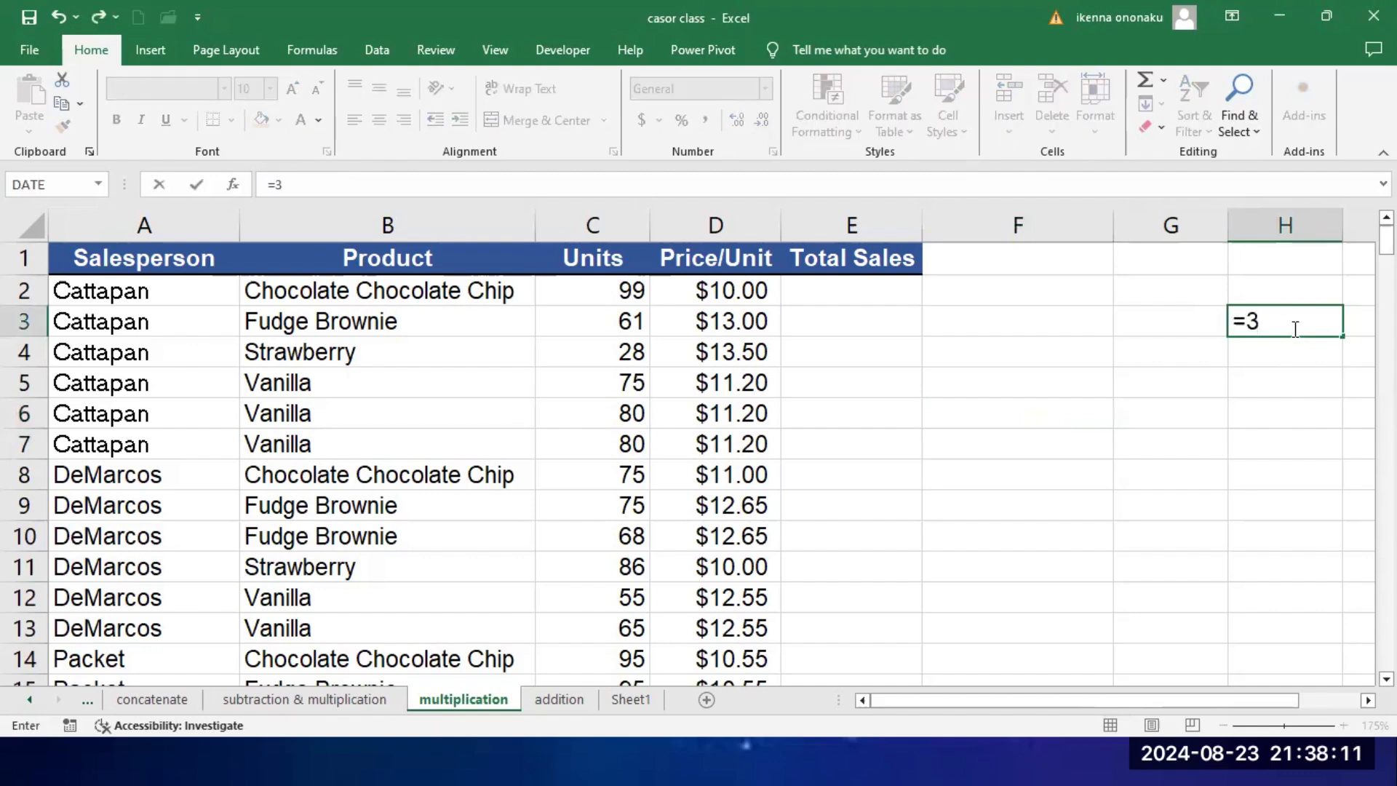
pyautogui.write('+9-8^3')
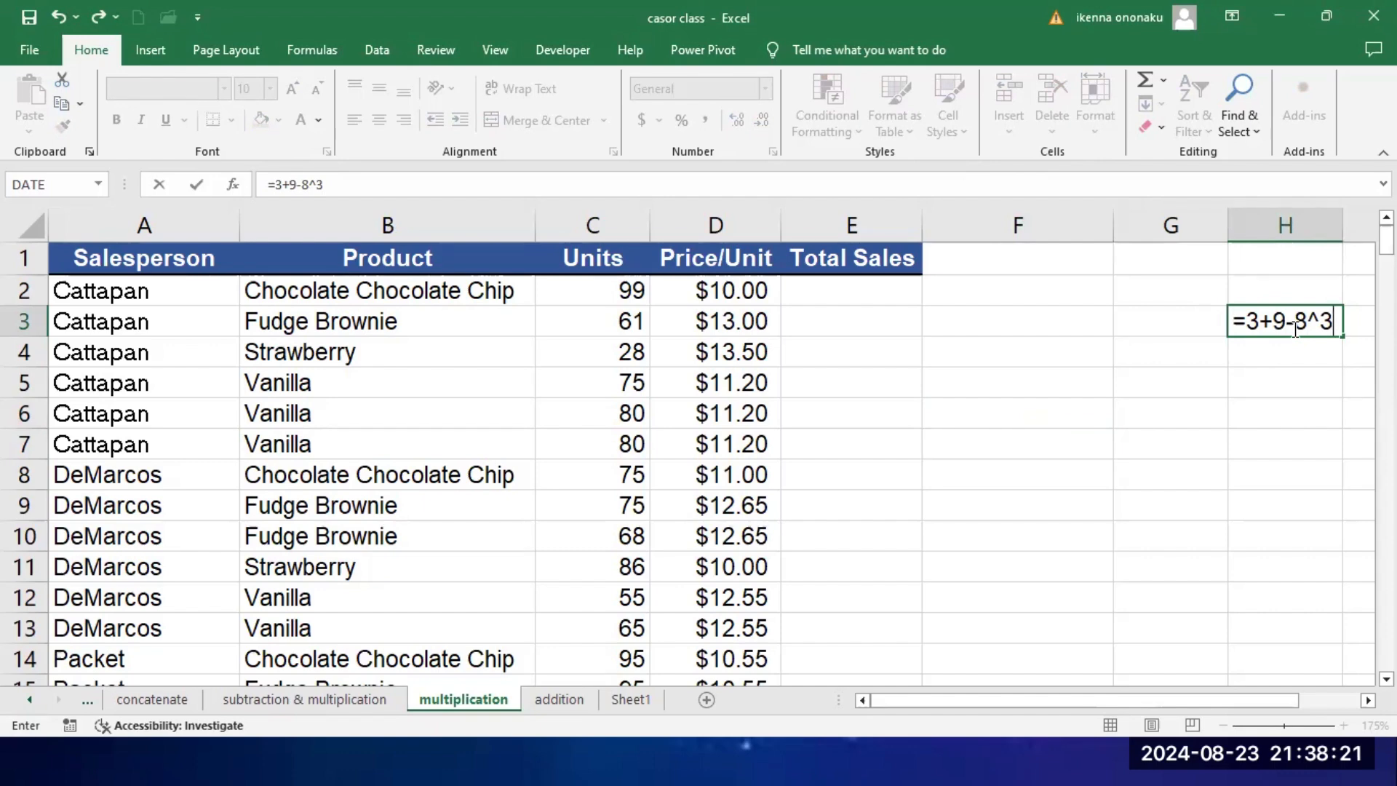
pyautogui.press('Return')
pyautogui.click(1264, 319)
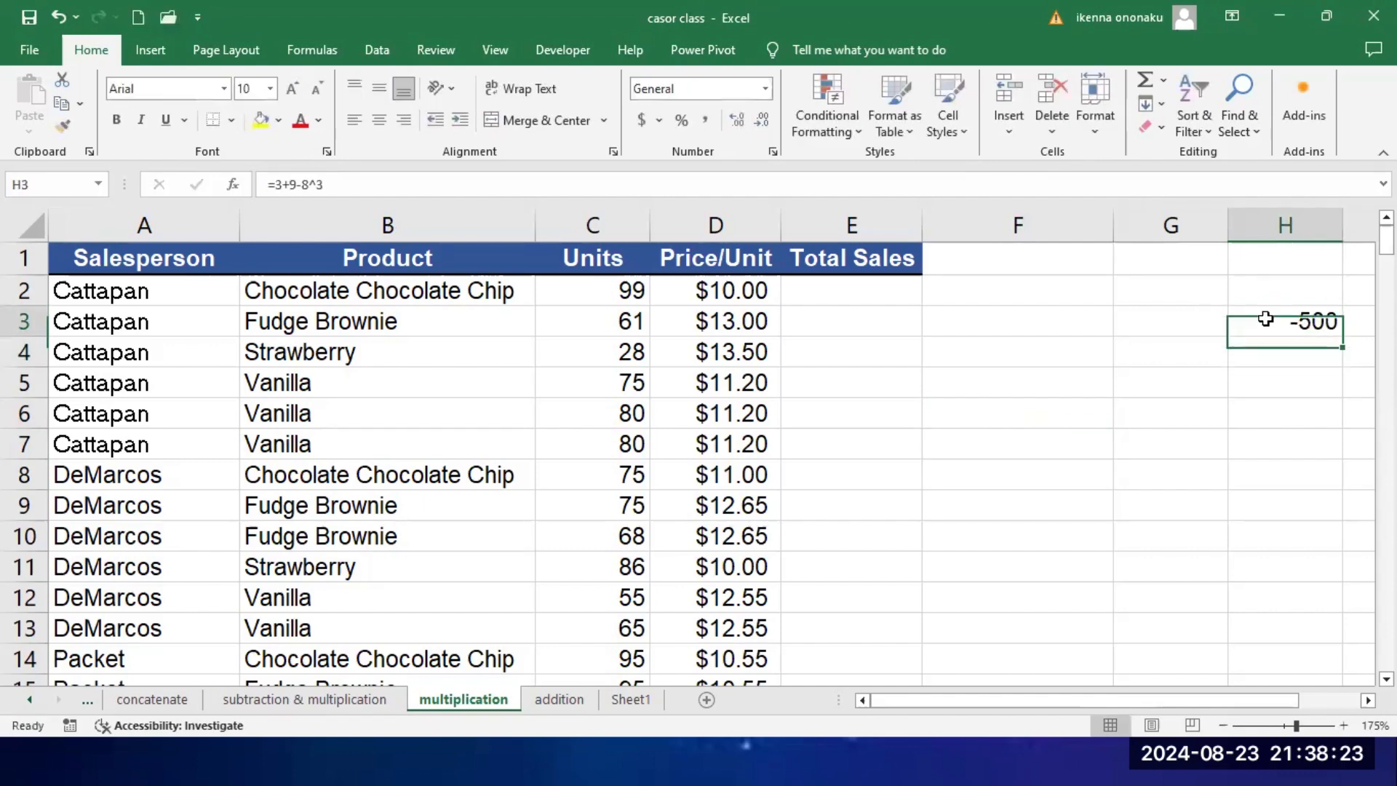
pyautogui.press('Delete')
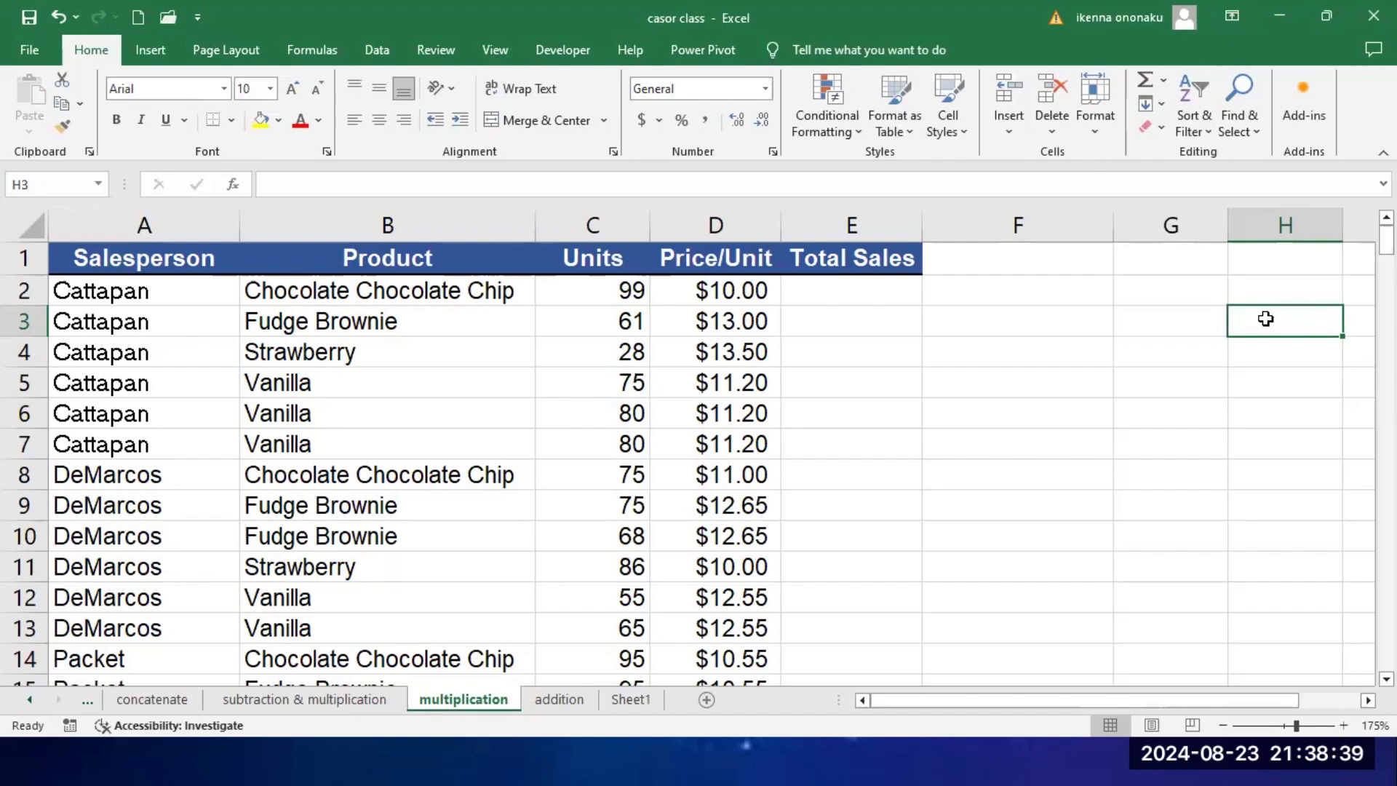
# Step: Open the CONCATENATE (2) sheet from the workbook's full sheet list and select the empty full name cell E4
pyautogui.click(1085, 2)
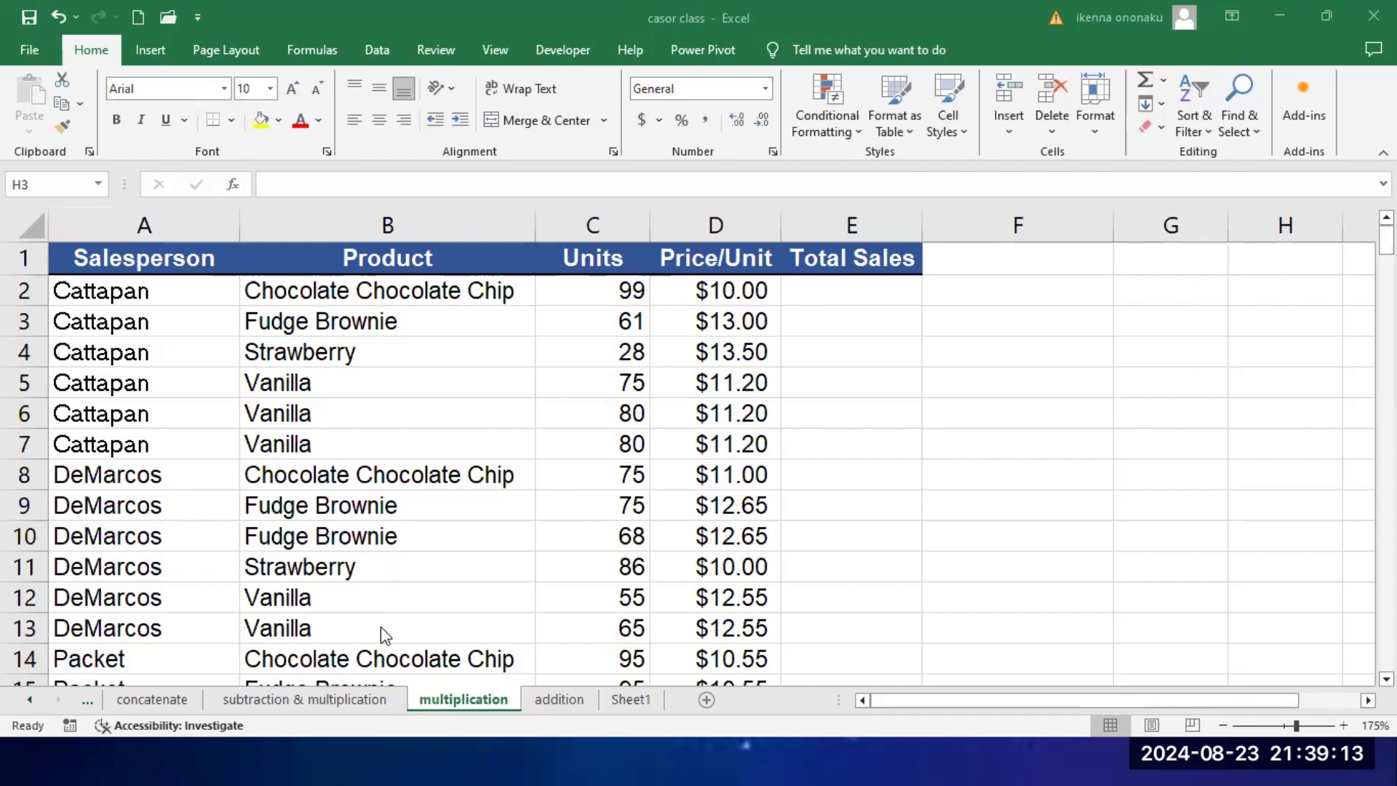
pyautogui.click(163, 696)
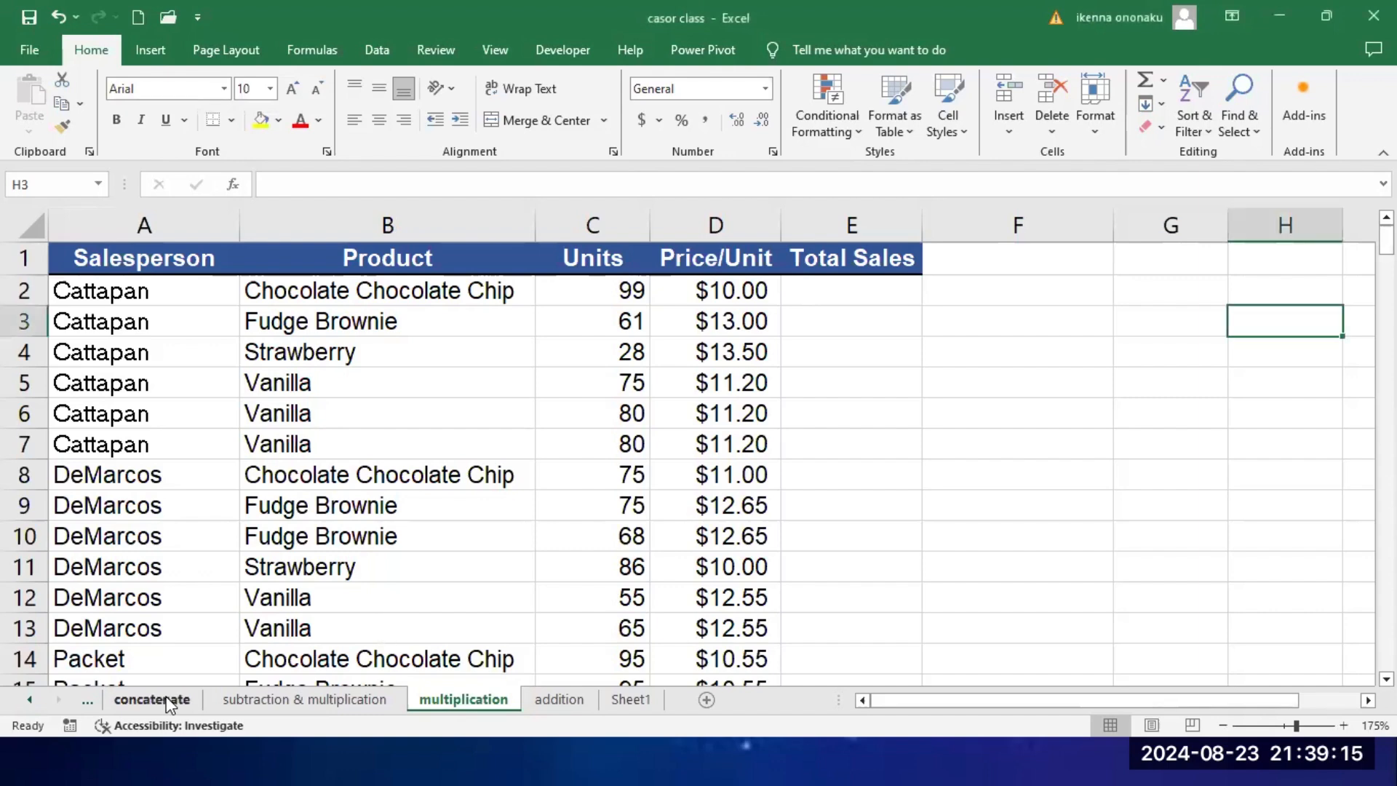
pyautogui.click(29, 700)
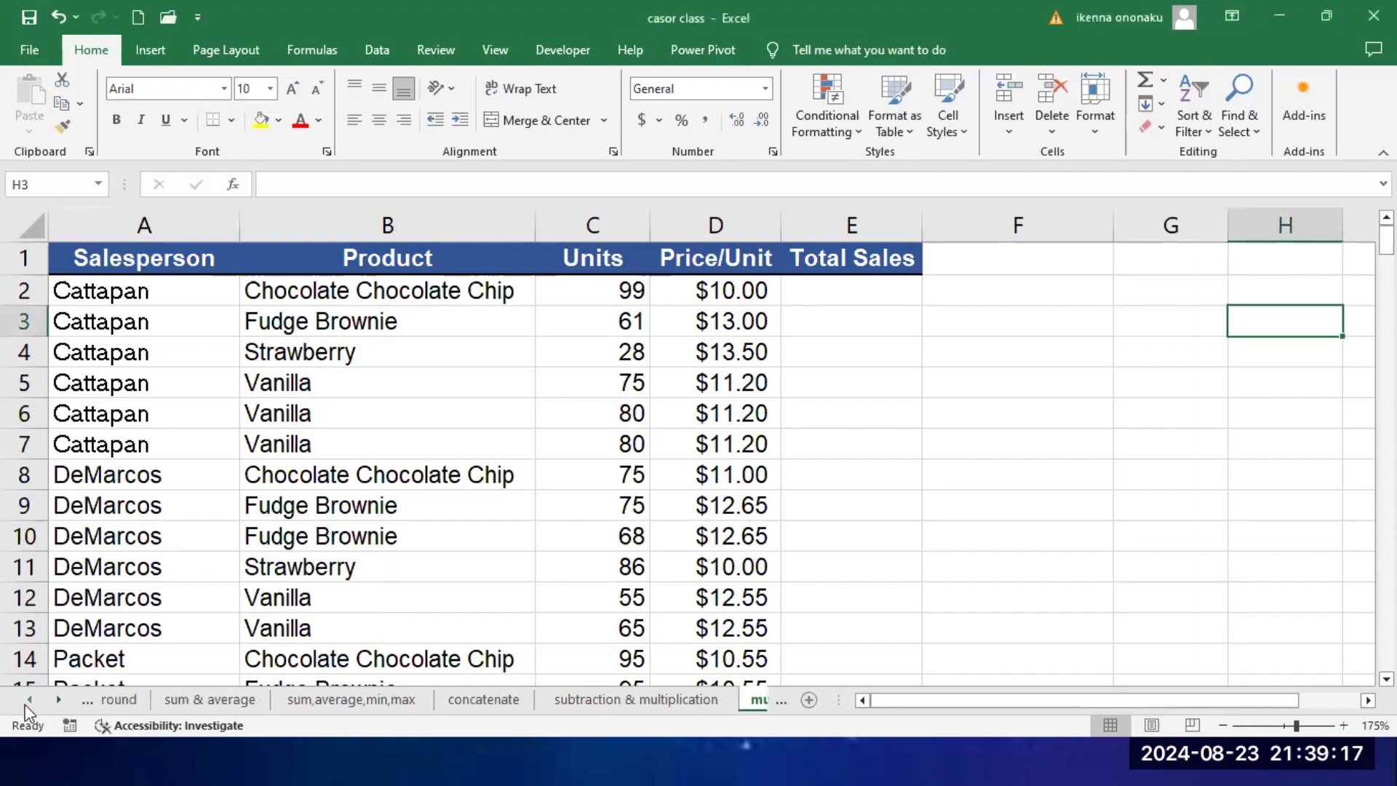
pyautogui.click(26, 705)
pyautogui.click(26, 705)
pyautogui.click(25, 705)
pyautogui.click(26, 704)
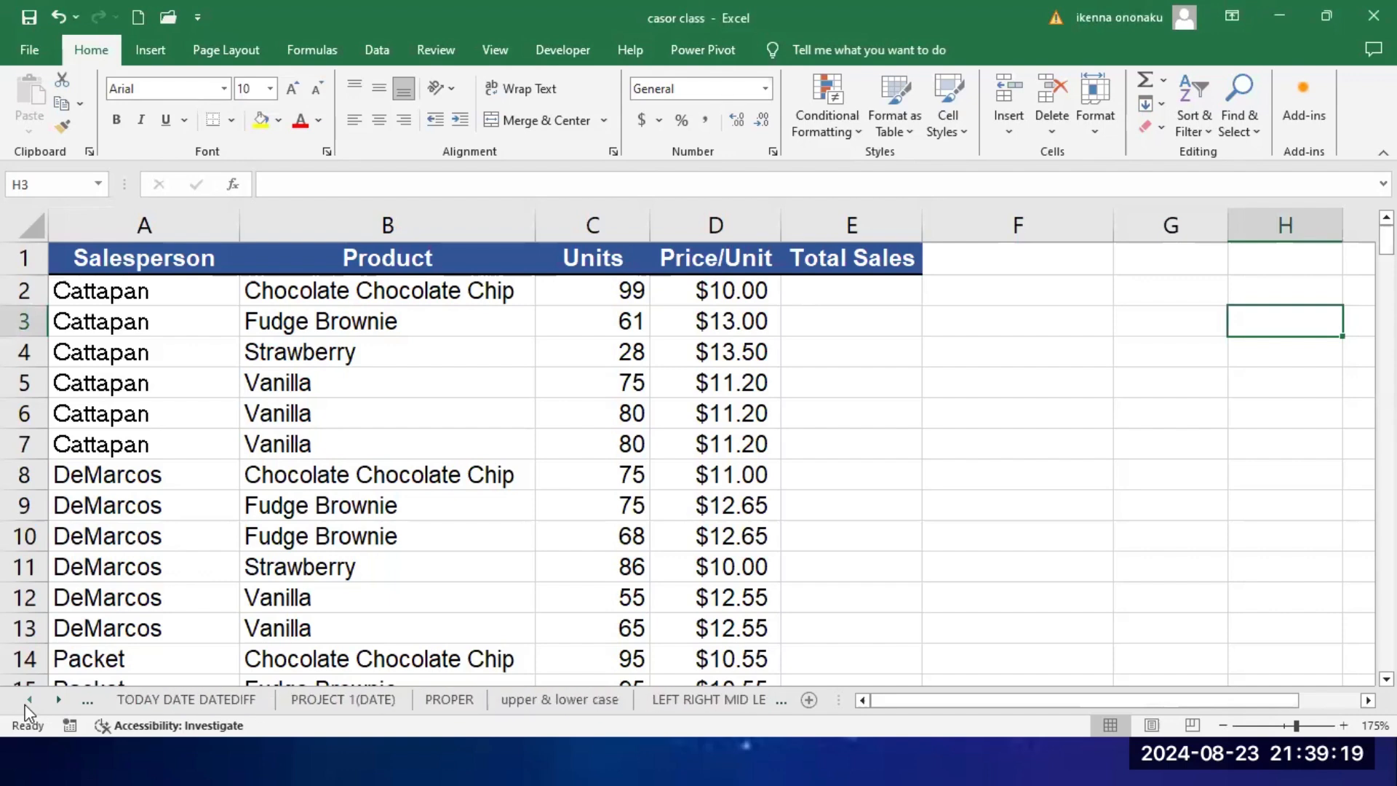
pyautogui.click(25, 705)
pyautogui.click(26, 705)
pyautogui.click(25, 705)
pyautogui.click(25, 705)
pyautogui.rightClick(25, 705)
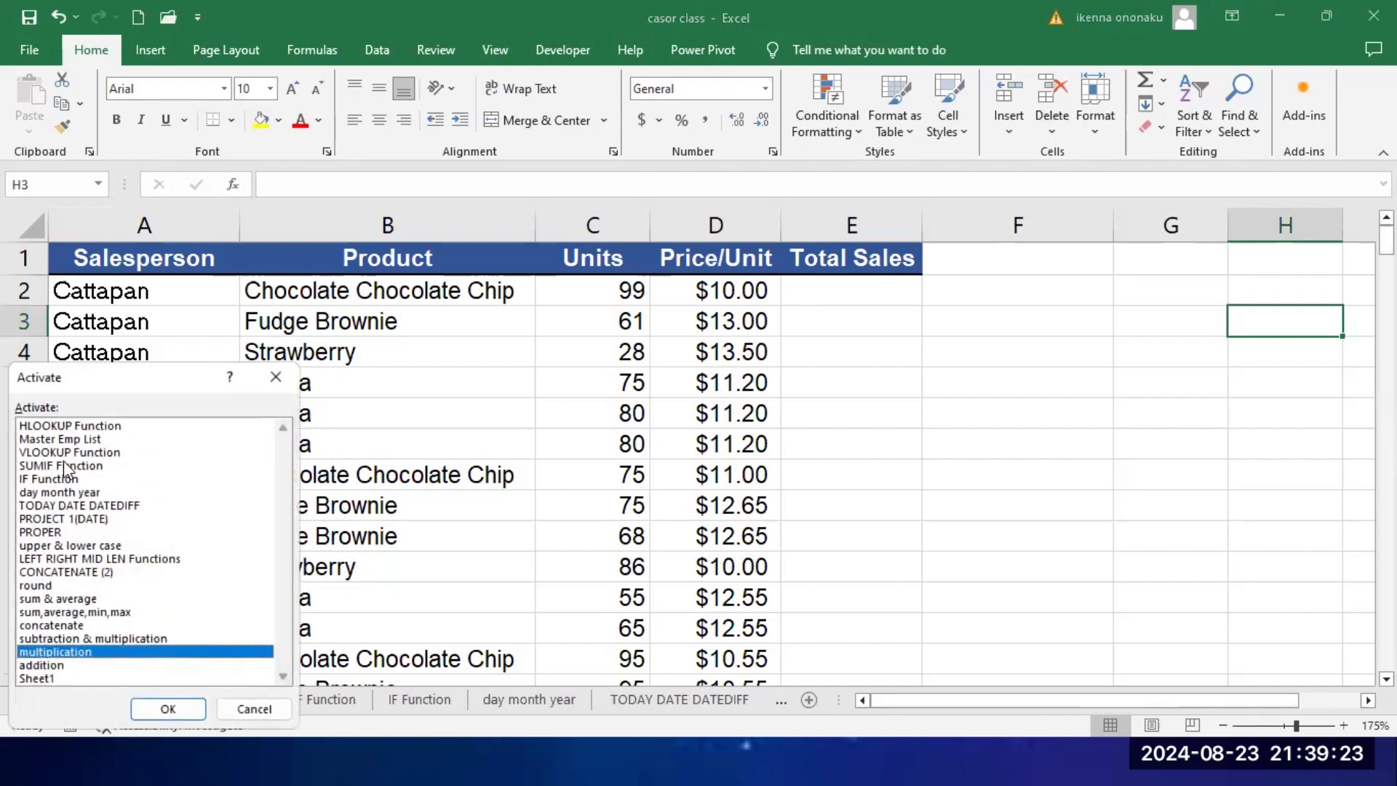
pyautogui.click(61, 572)
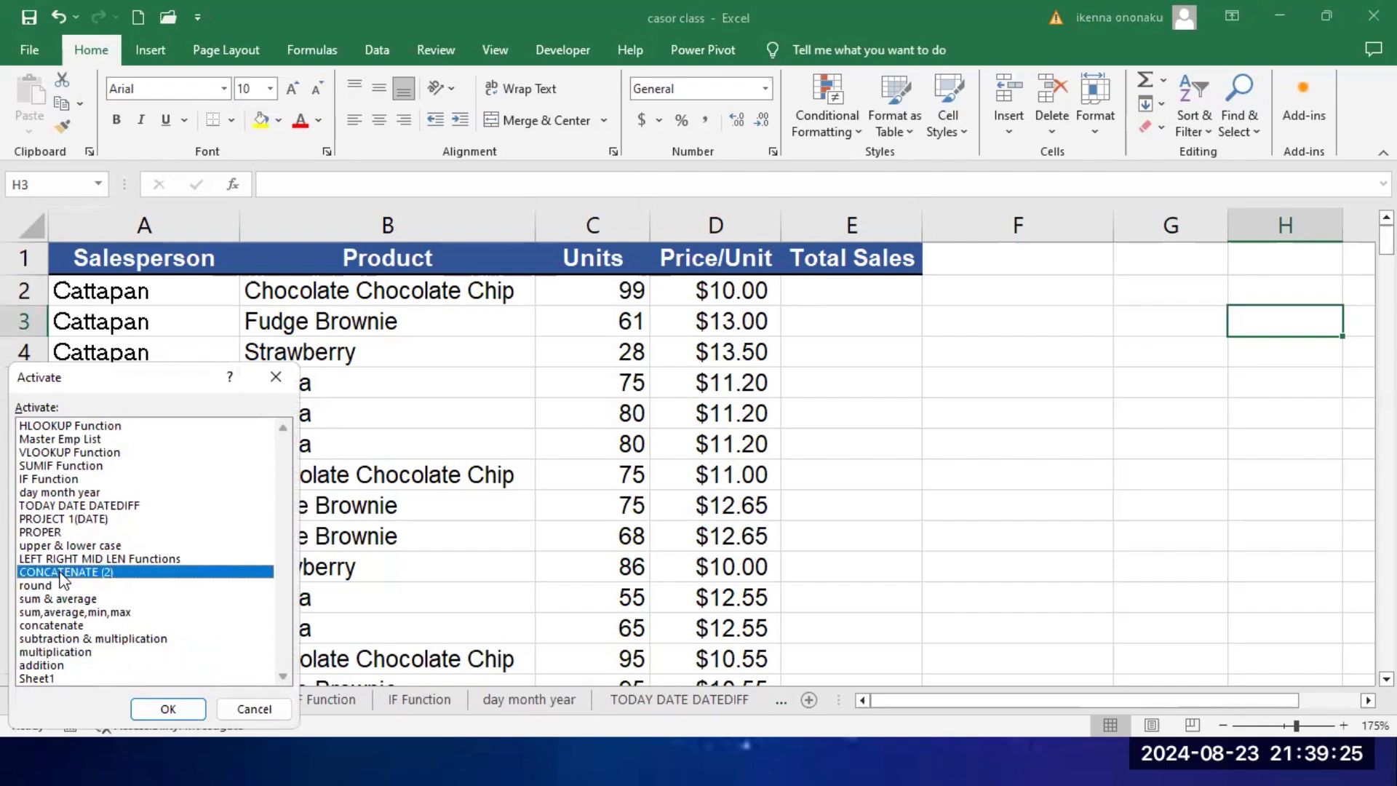
pyautogui.click(181, 707)
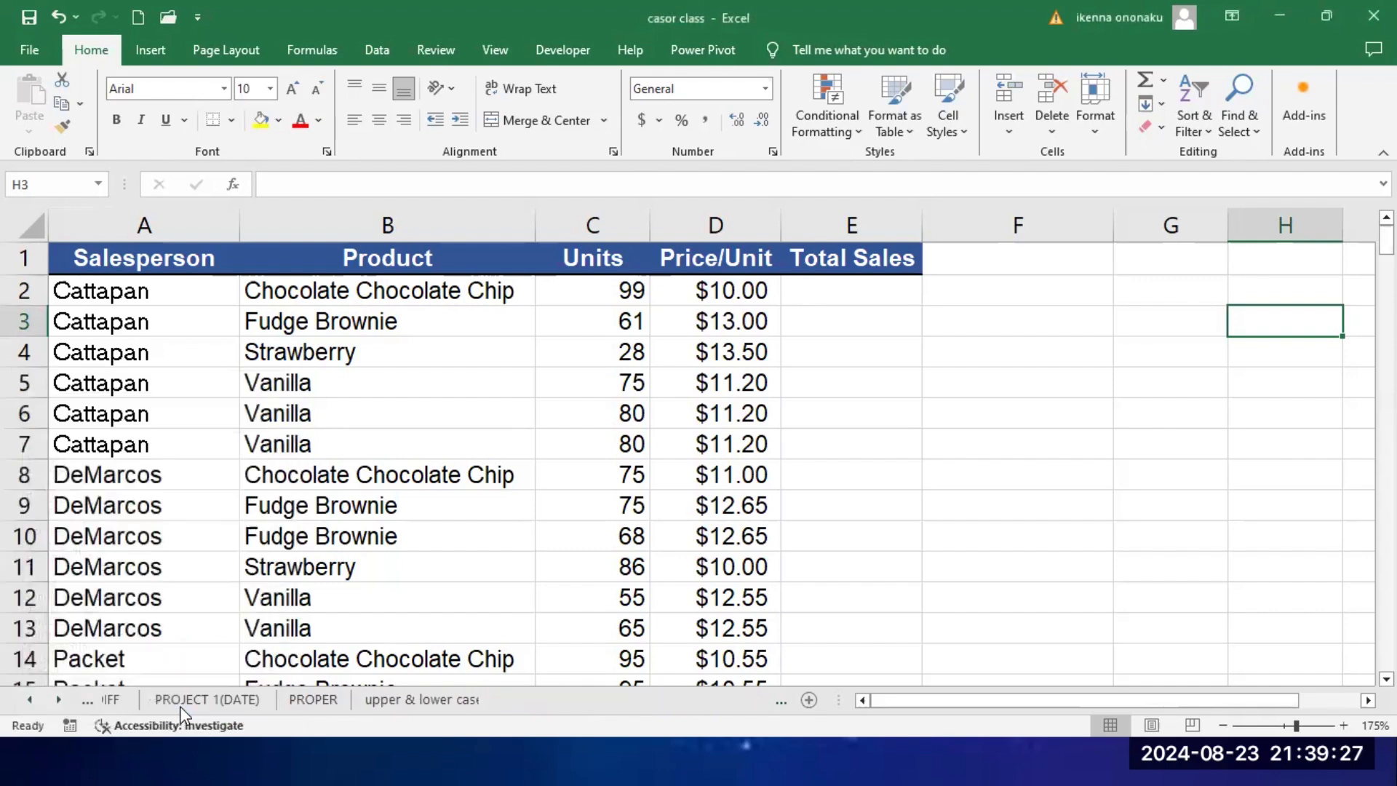
pyautogui.click(559, 327)
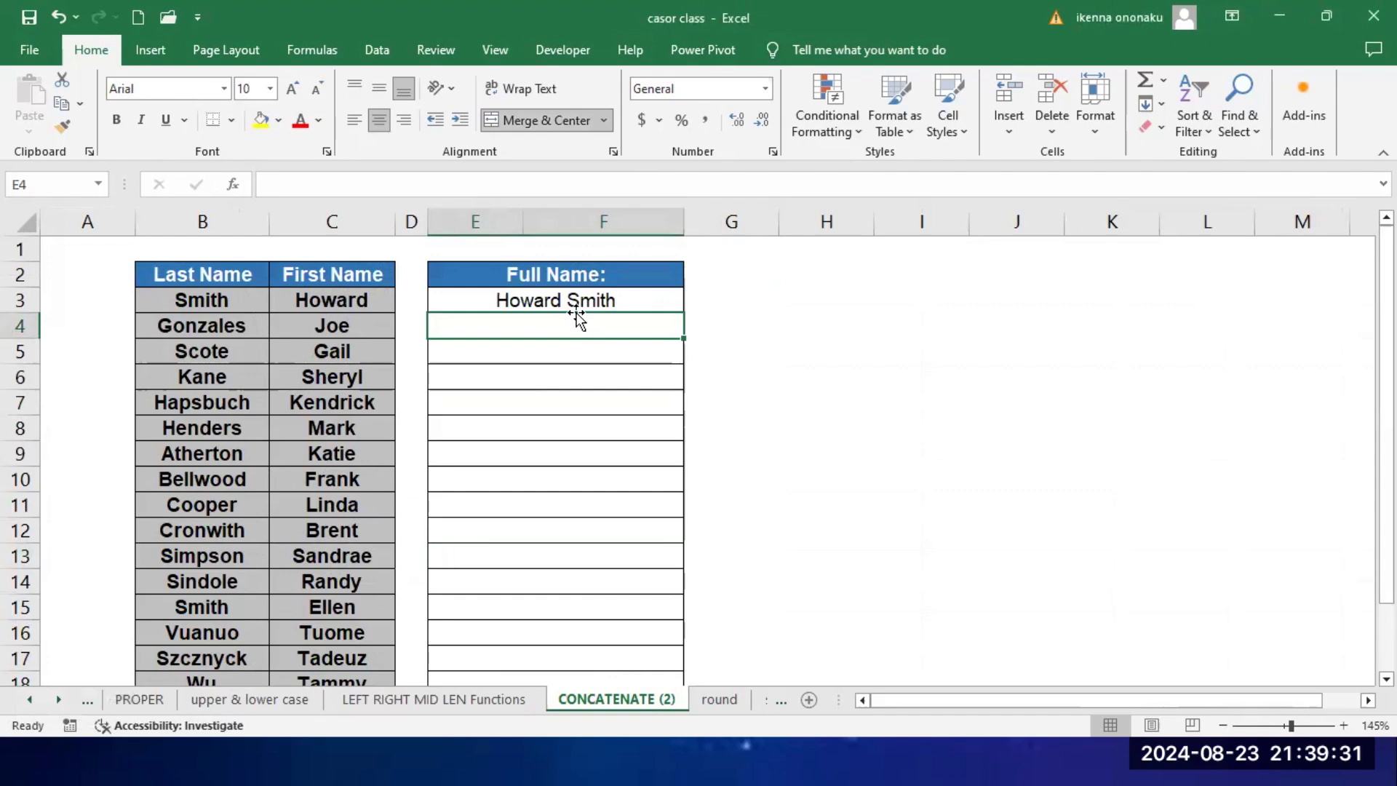
# Step: Return to the concatenate sheet containing the employee IDs and joined full names, using the workbook's sheet list
pyautogui.rightClick(28, 700)
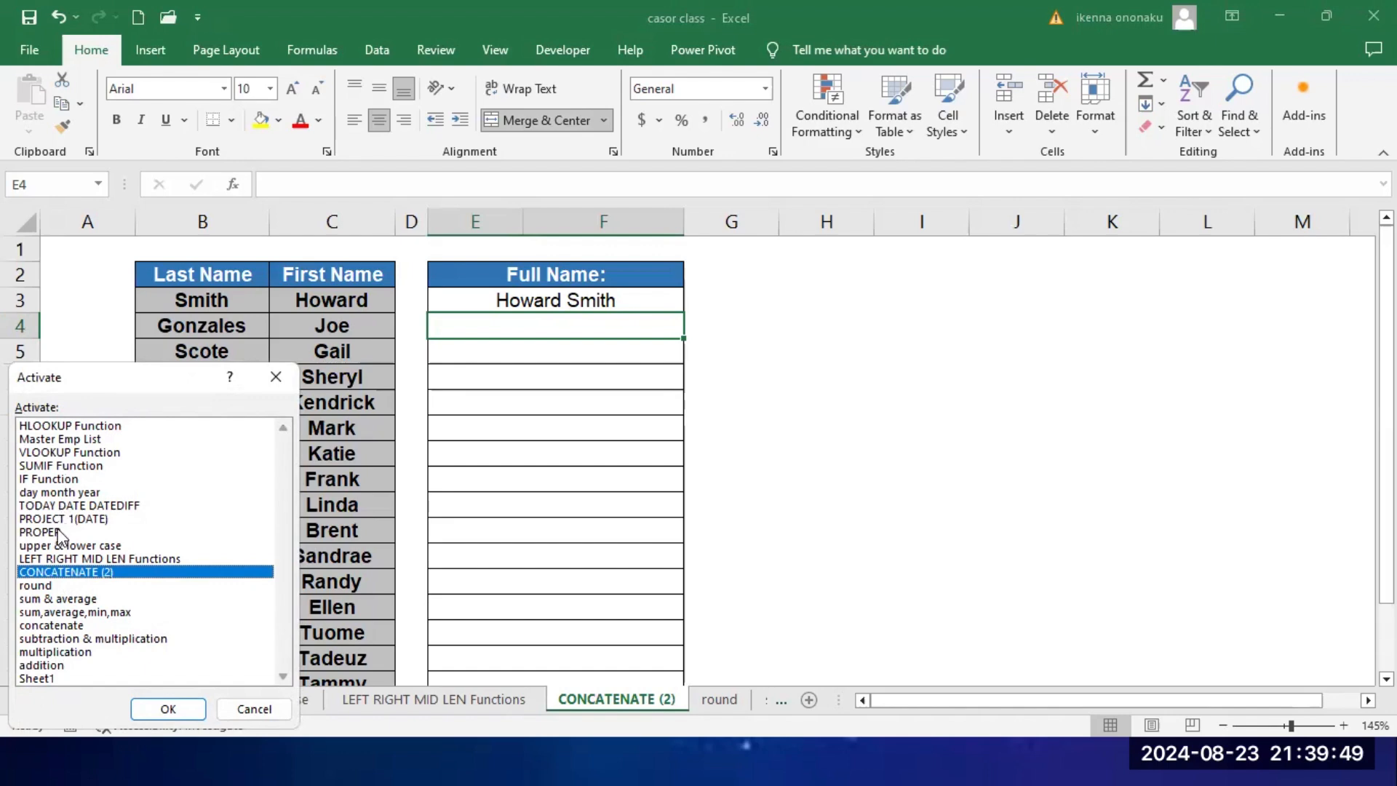
pyautogui.click(63, 626)
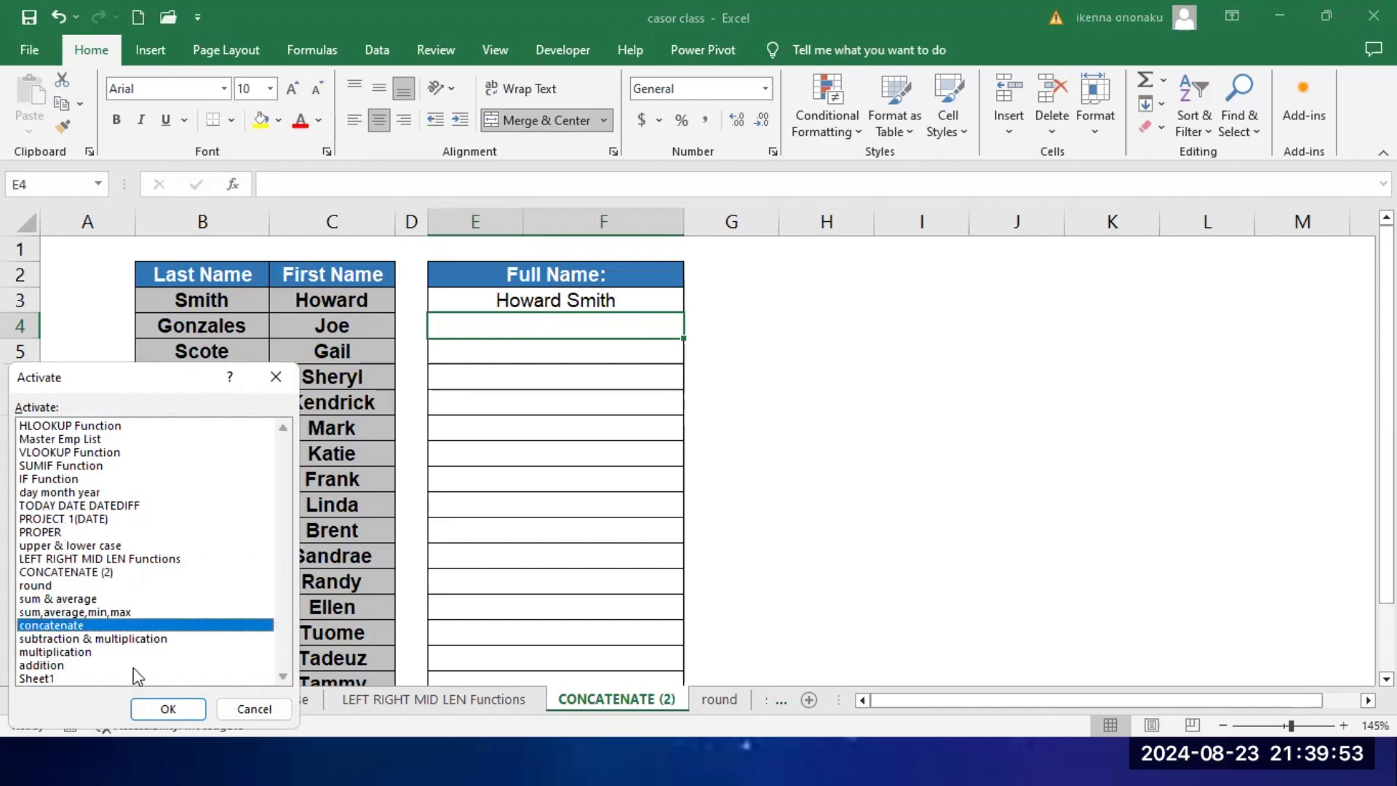
pyautogui.click(160, 709)
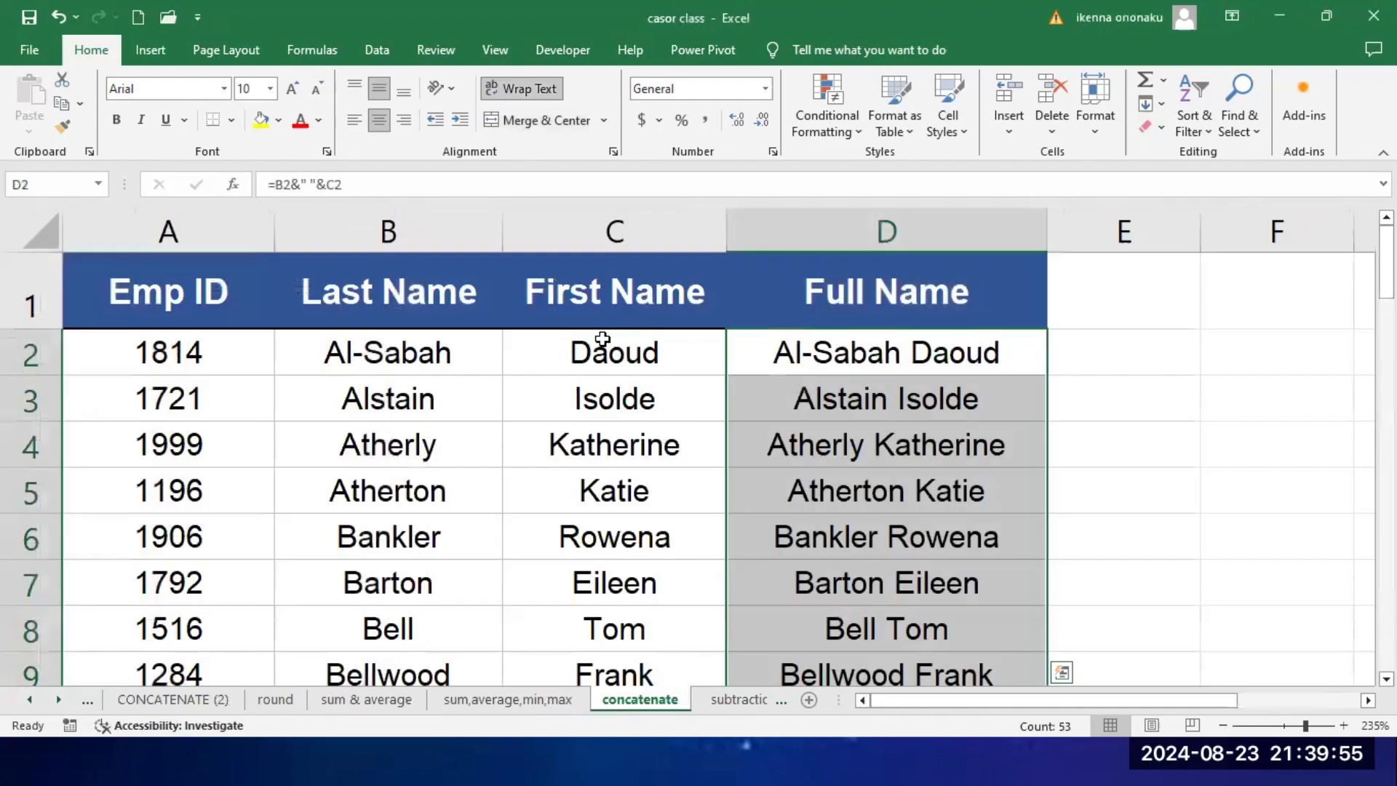
# Step: Clear all the full name formulas in D2:D54 of the concatenate sheet
pyautogui.click(874, 356)
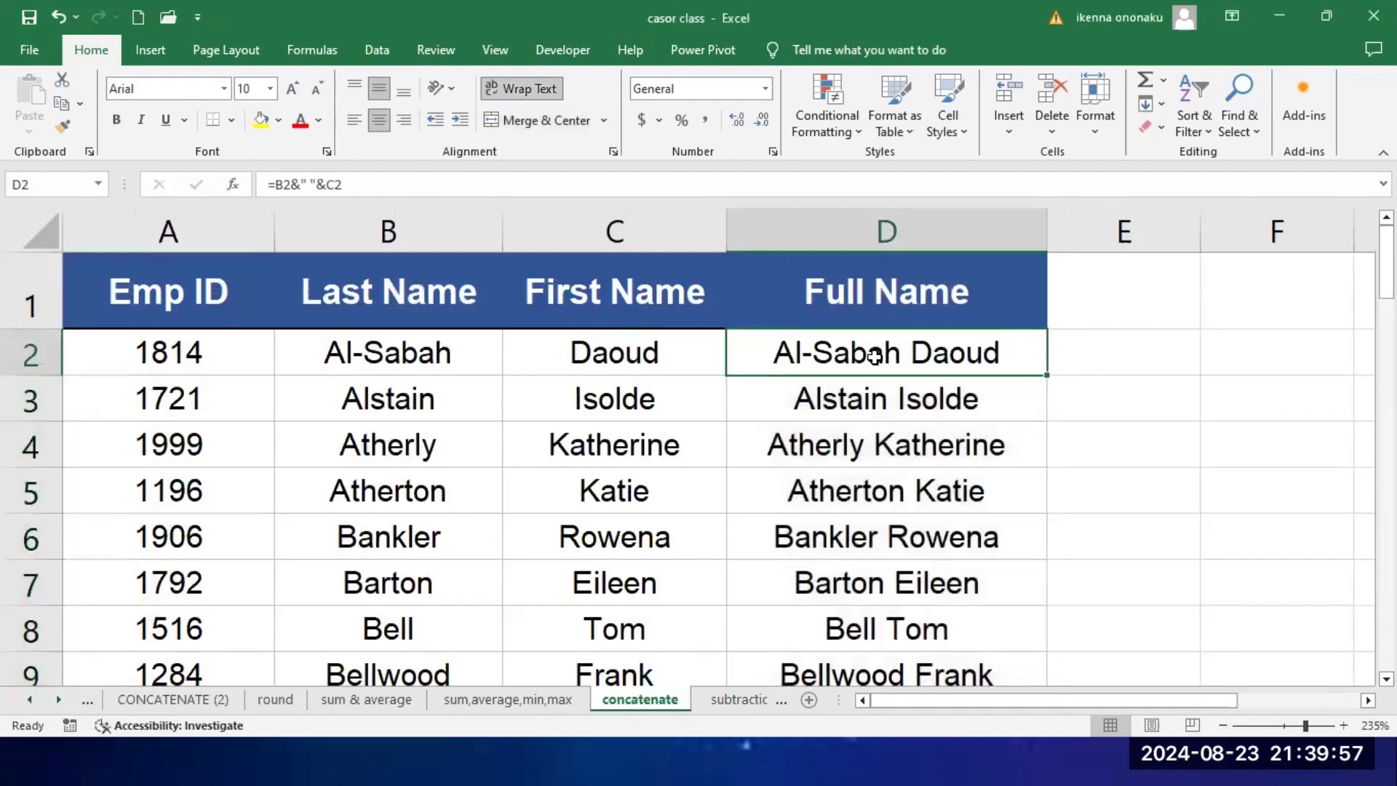
pyautogui.hotkey('ctrl', 'shift', 'Down')
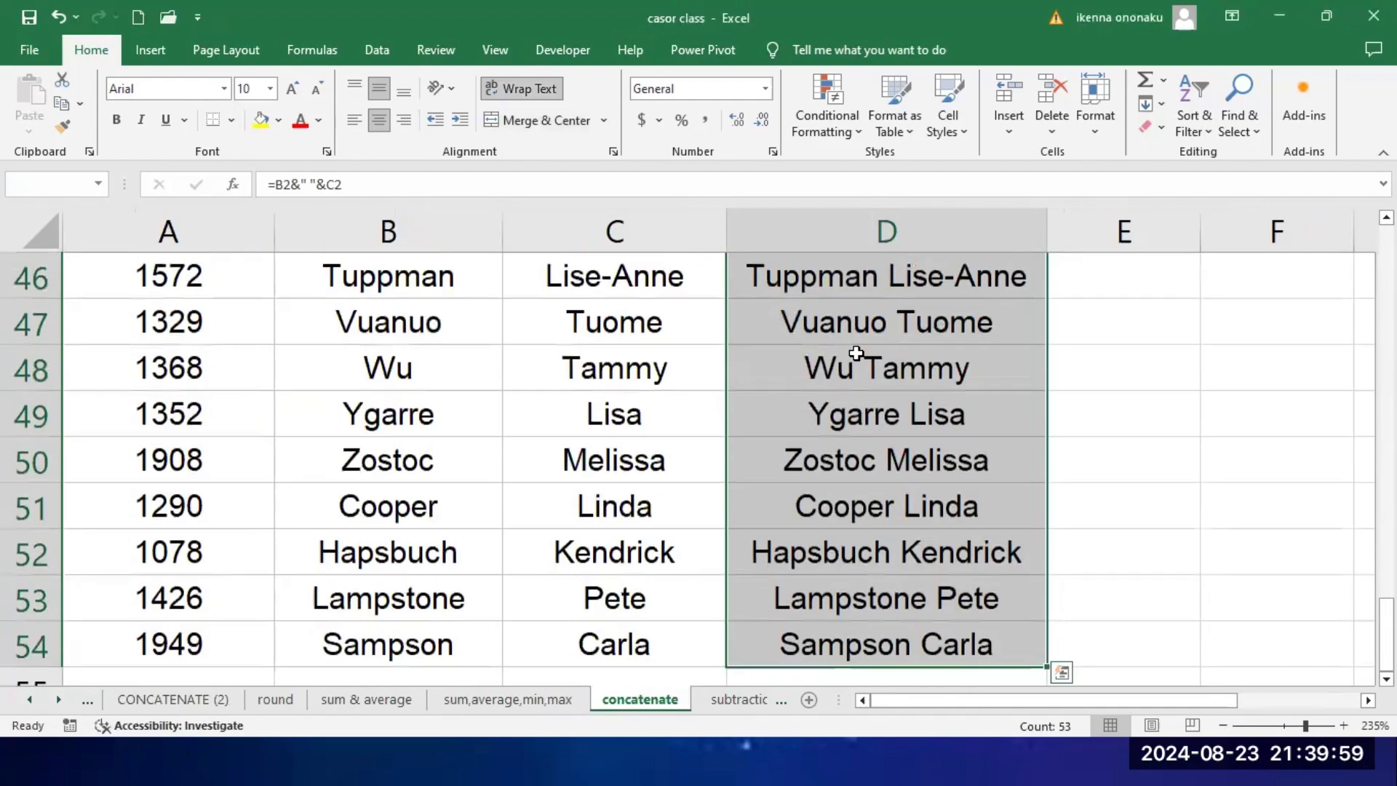
pyautogui.press('Delete')
pyautogui.scroll(15, 854, 352)
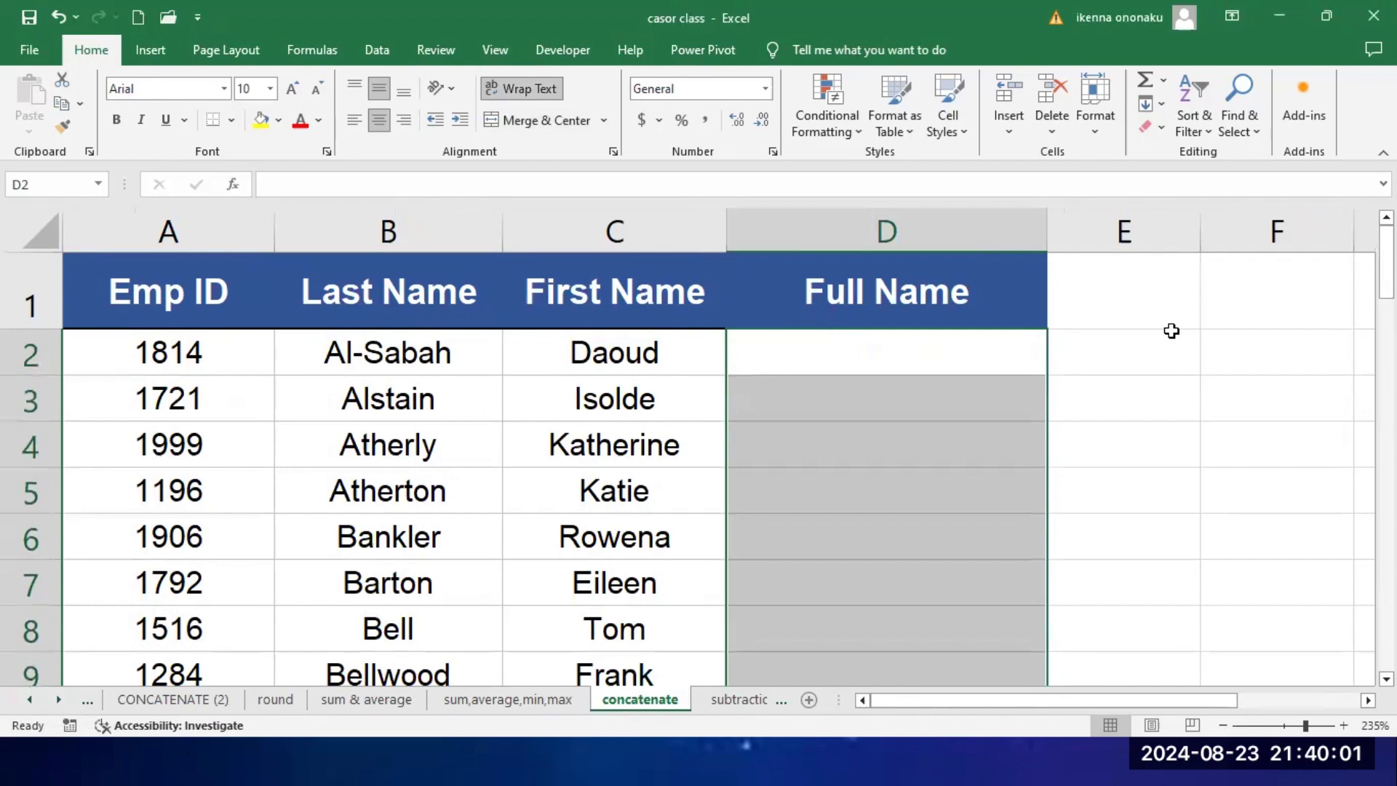
pyautogui.click(1148, 347)
# Step: Join the last and first names of the first employee in cell D2 with the formula =B2&" "&C2, closing the Teams window that interrupts
pyautogui.click(913, 358)
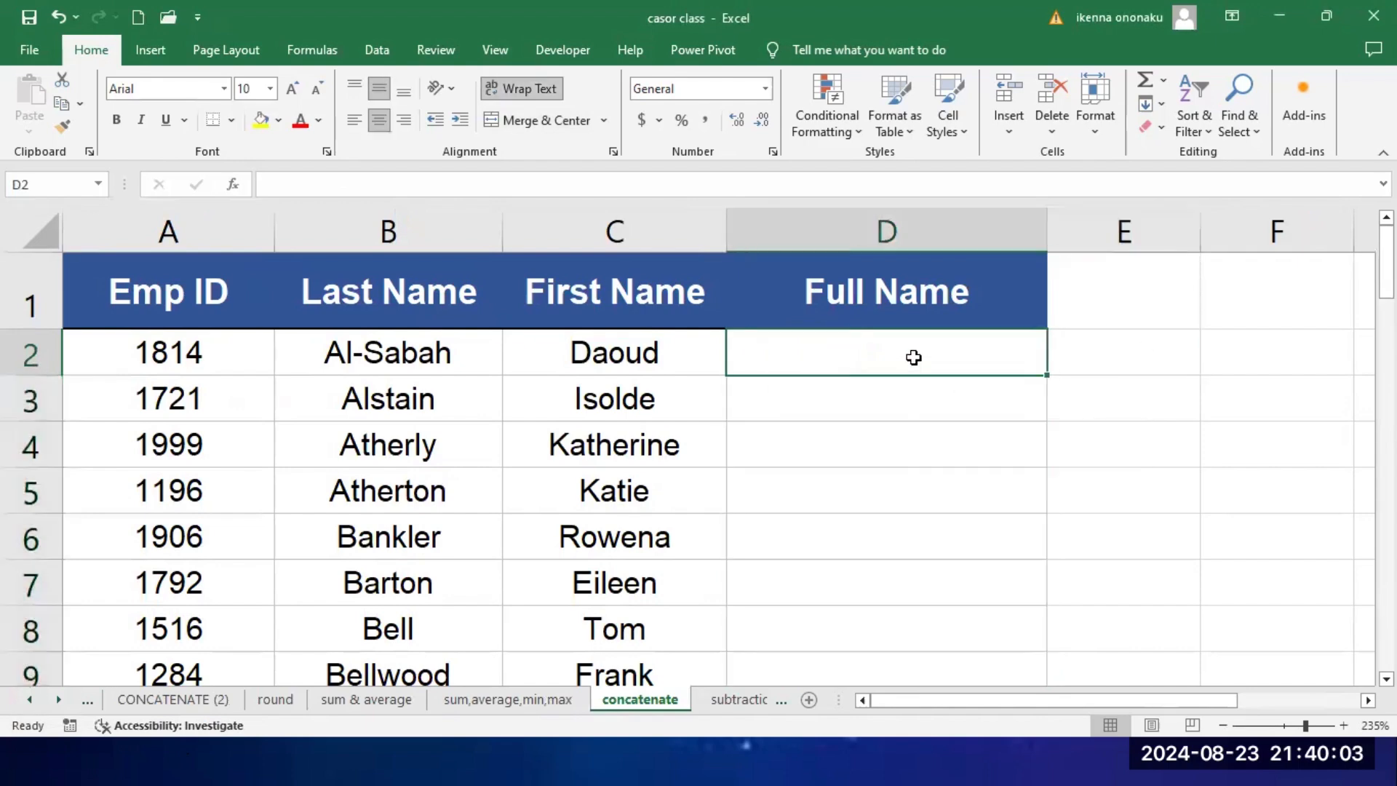
pyautogui.click(399, 355)
pyautogui.click(591, 355)
pyautogui.click(429, 356)
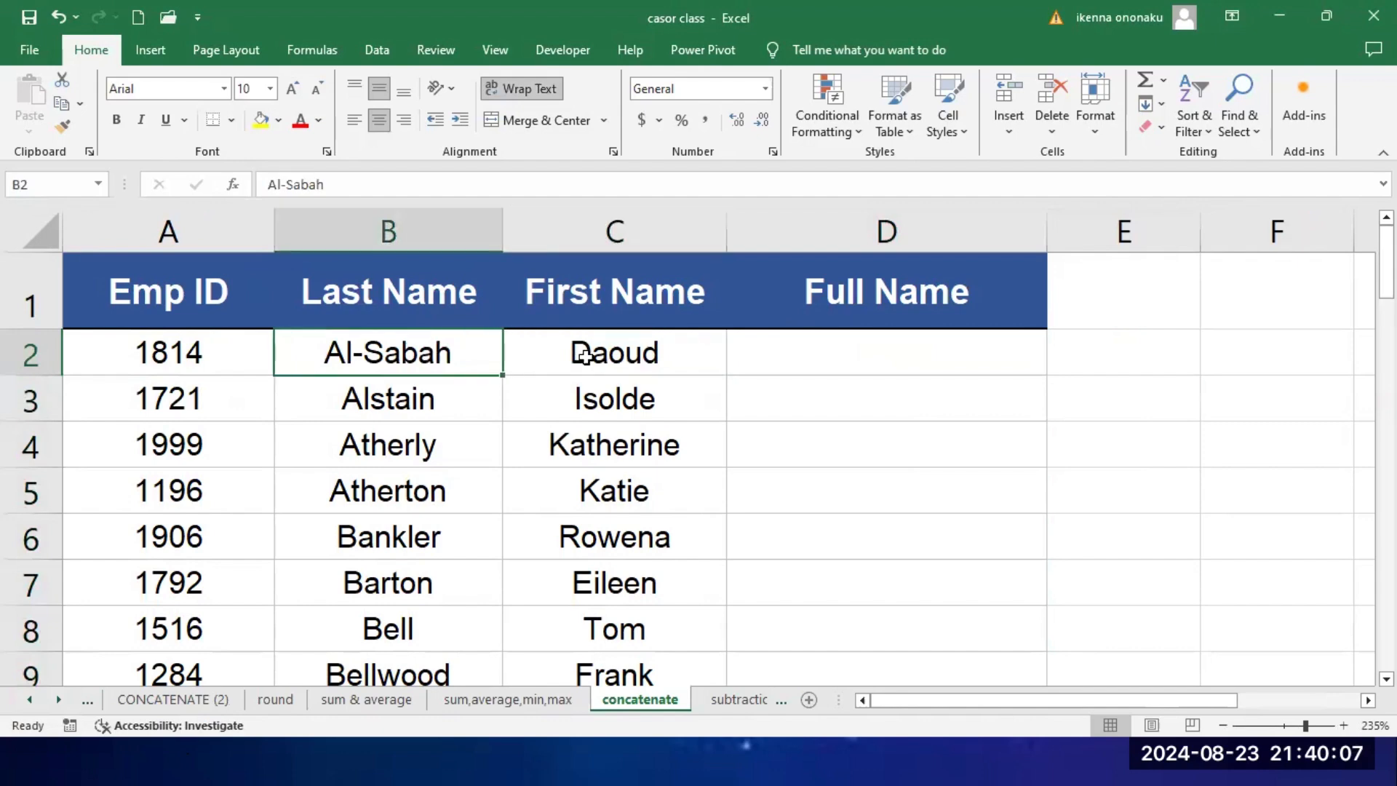
pyautogui.click(599, 354)
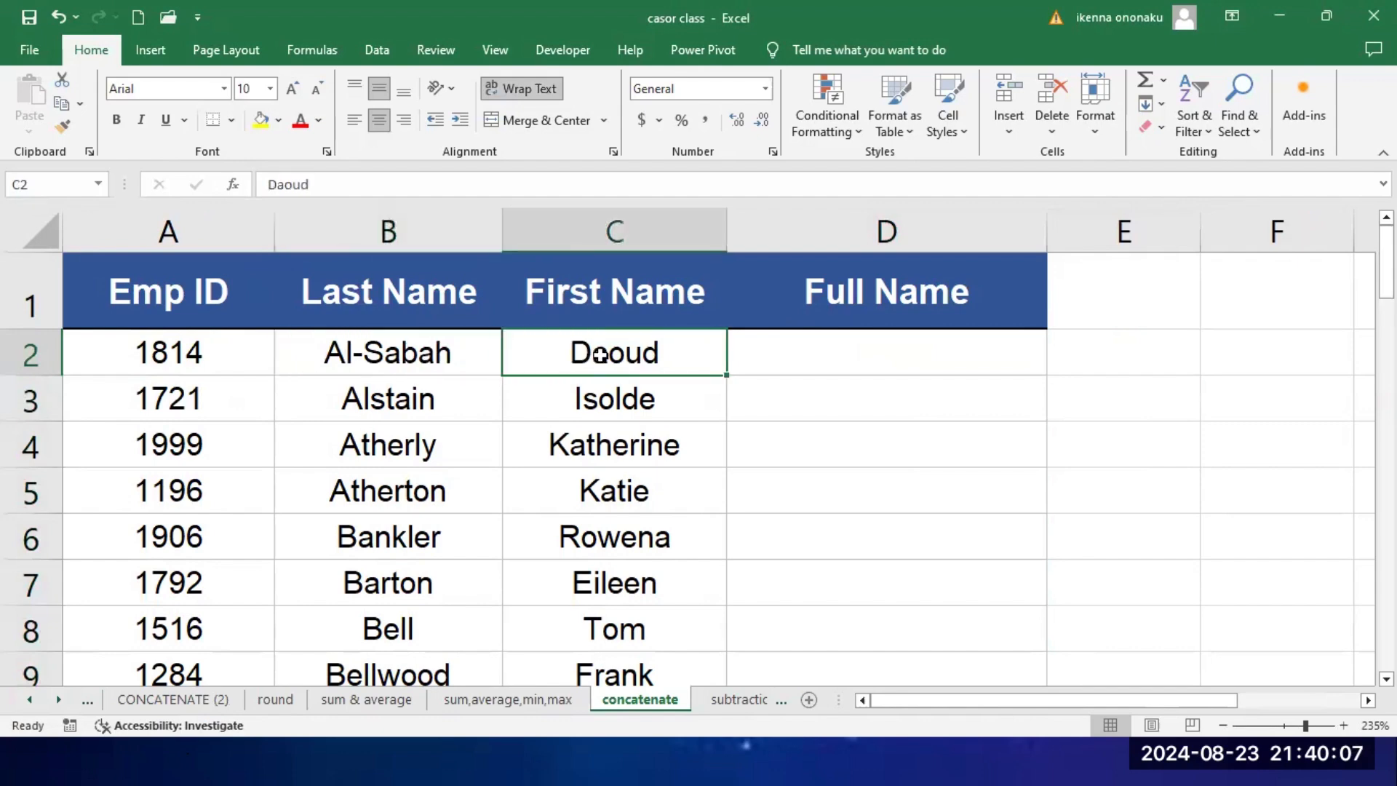
pyautogui.click(807, 363)
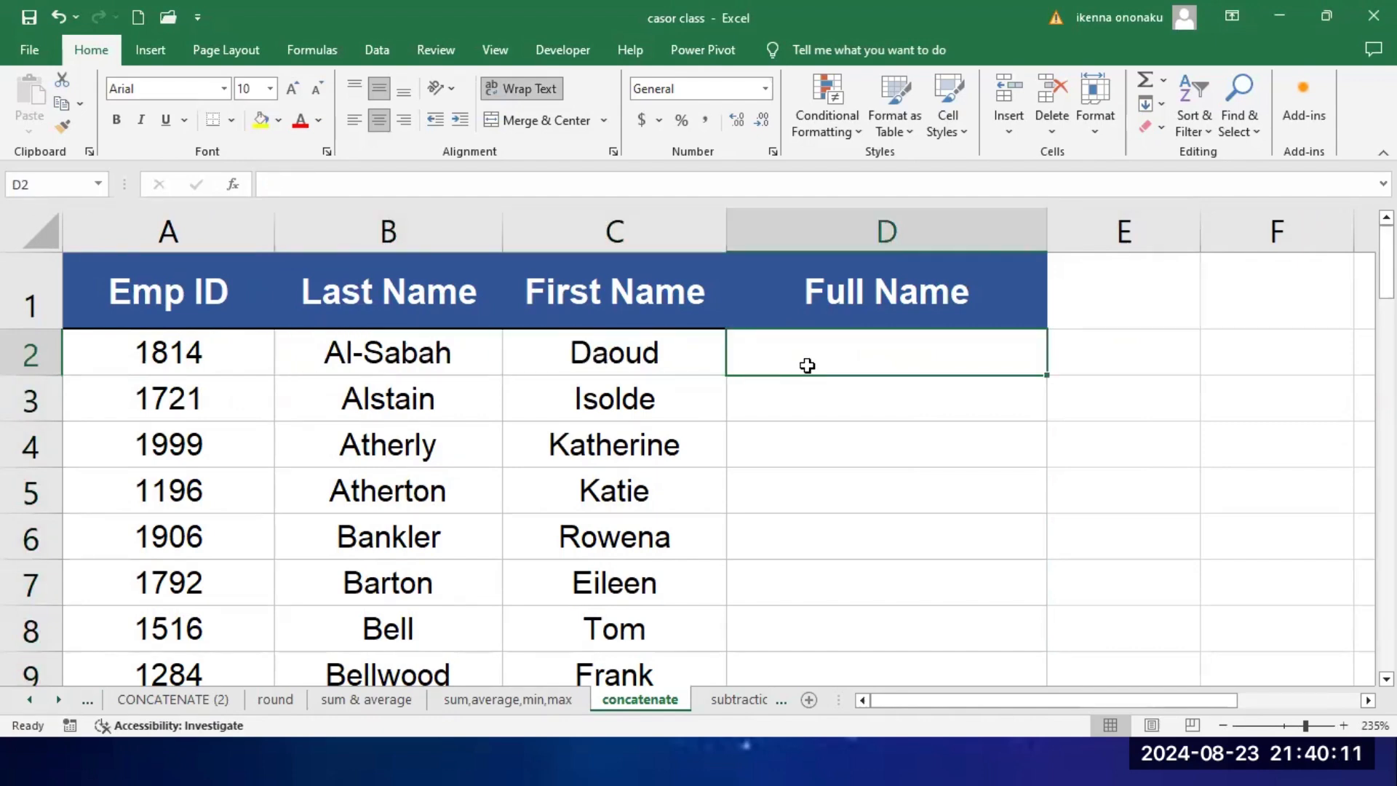
pyautogui.write('=')
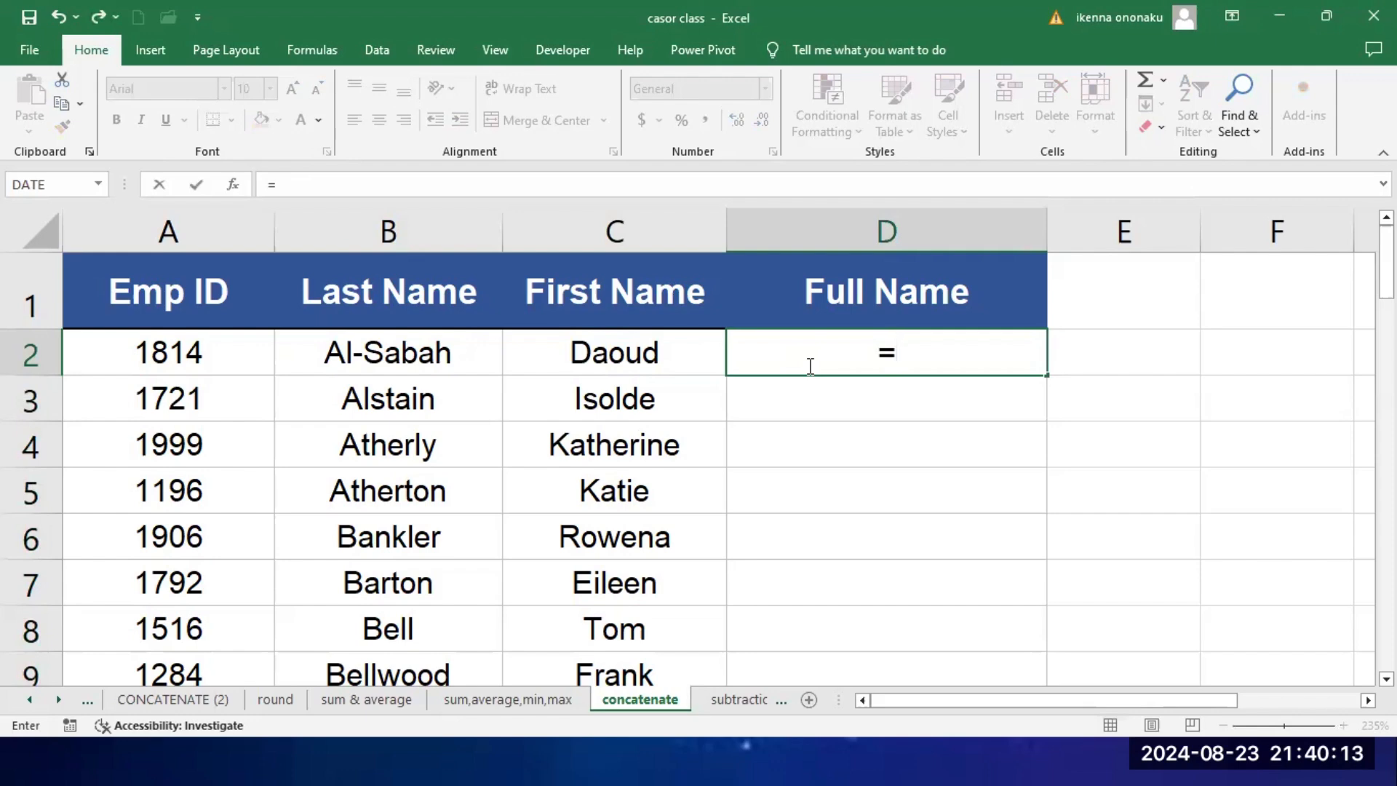
pyautogui.click(426, 358)
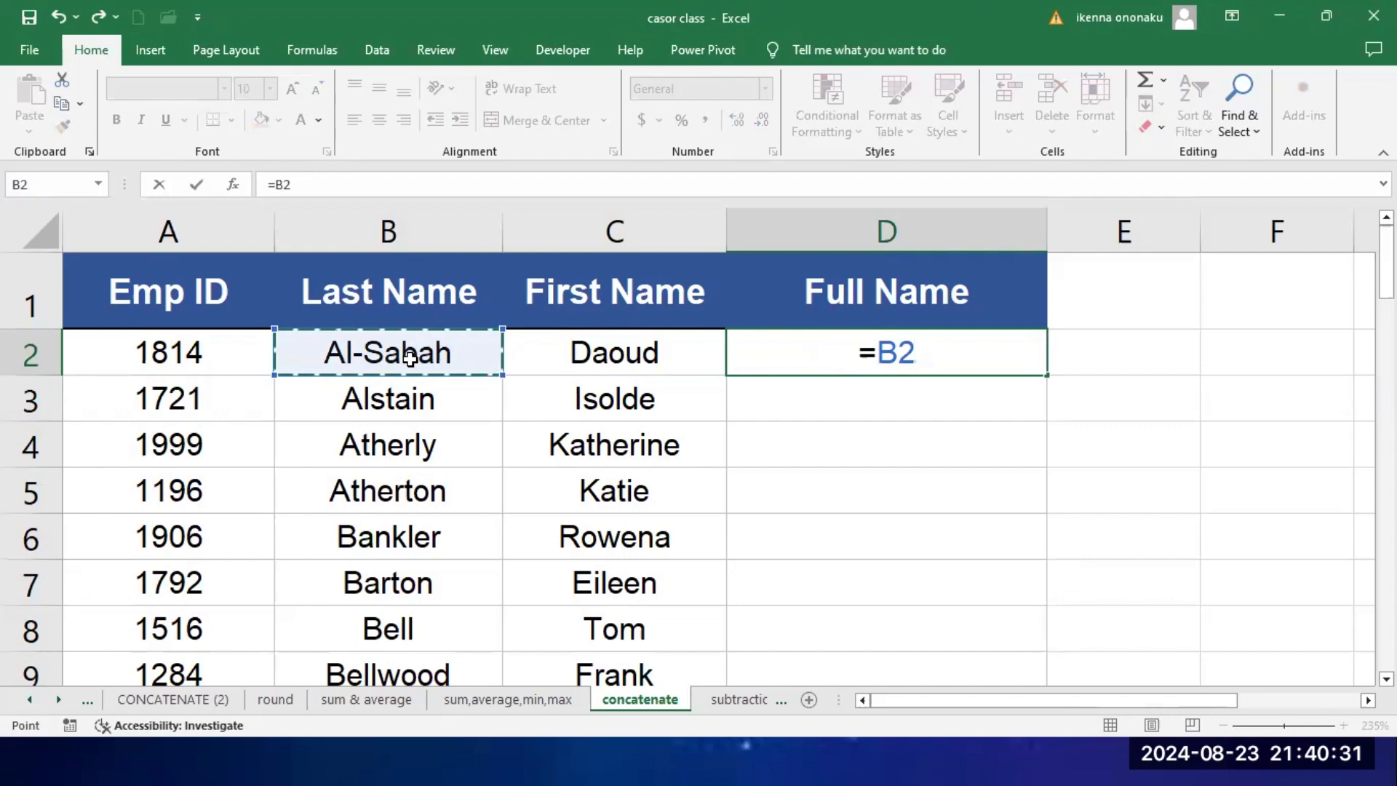
pyautogui.write('&')
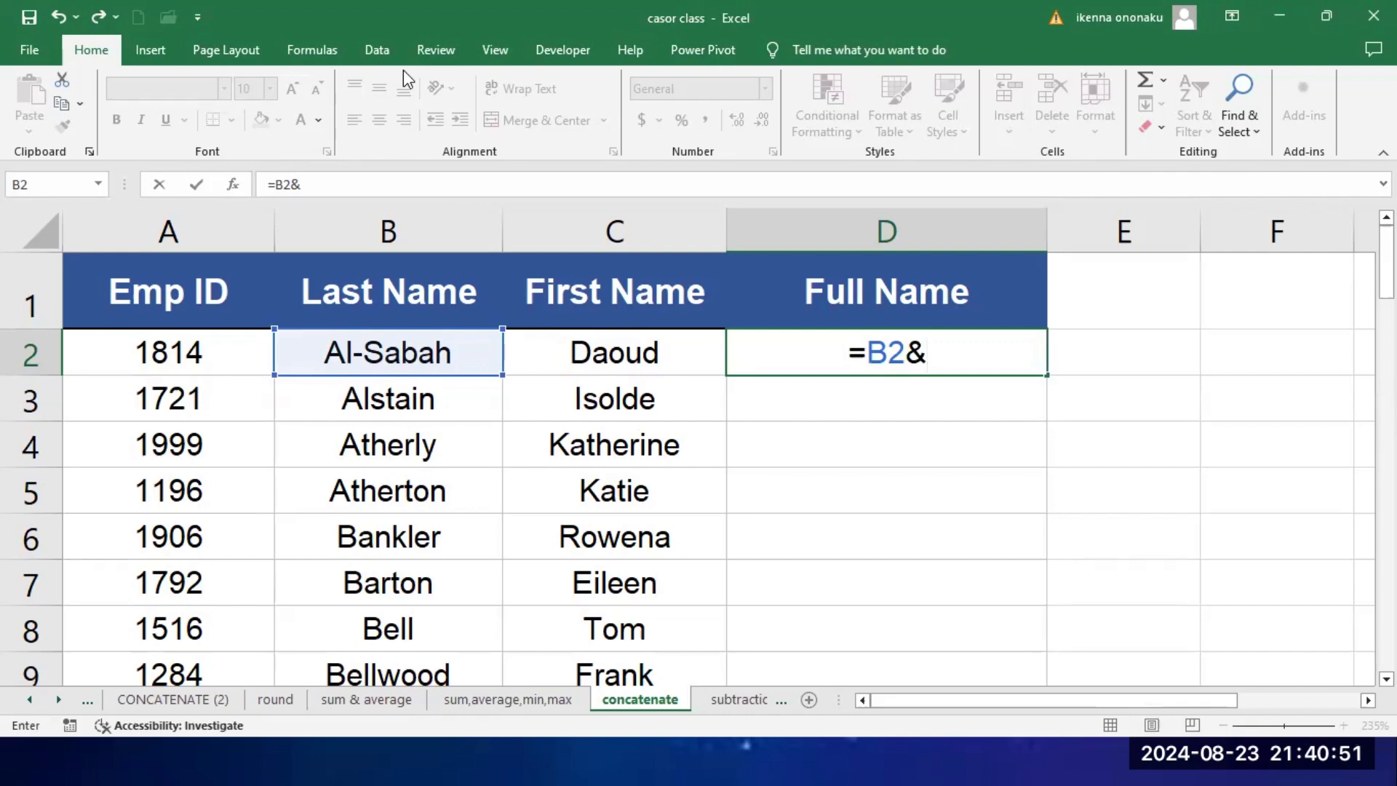
pyautogui.write('"')
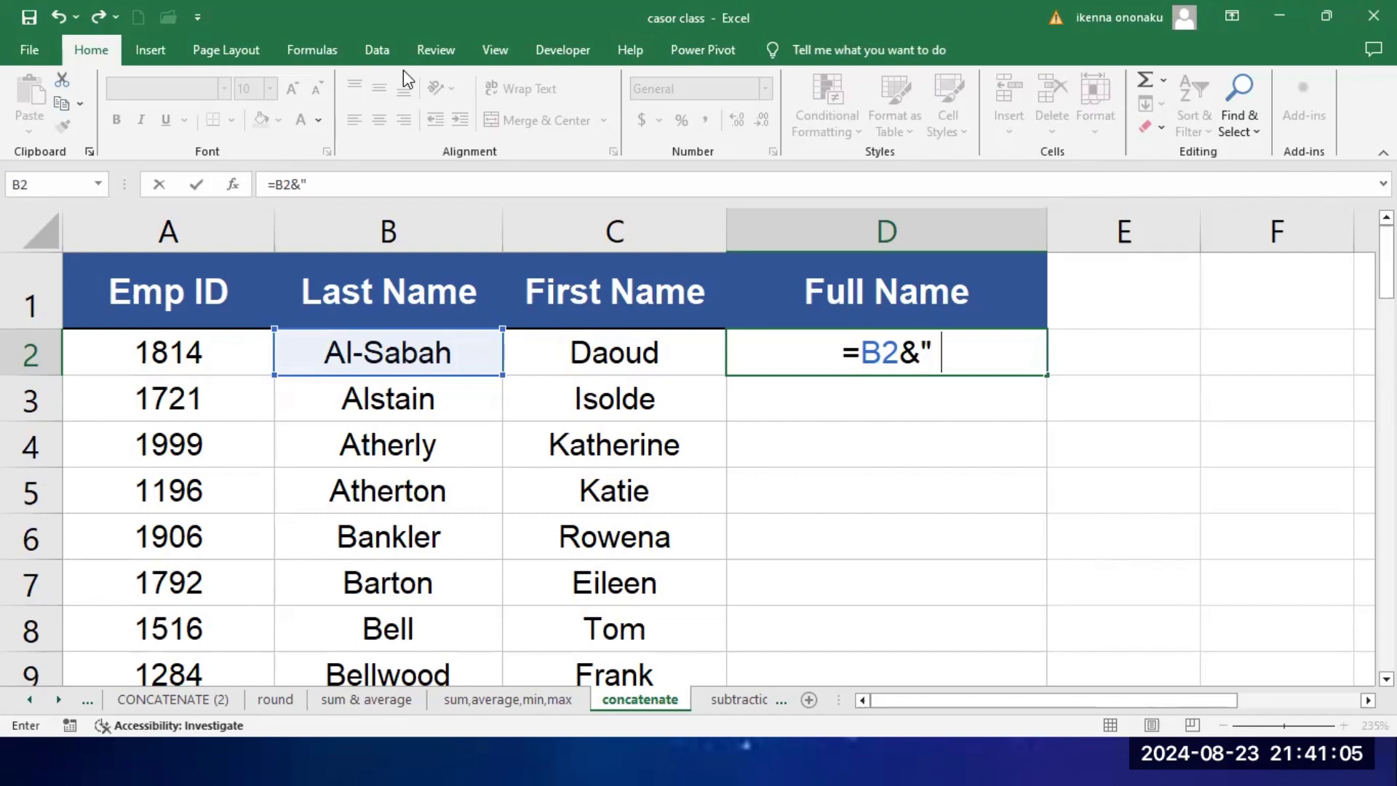
pyautogui.write('"')
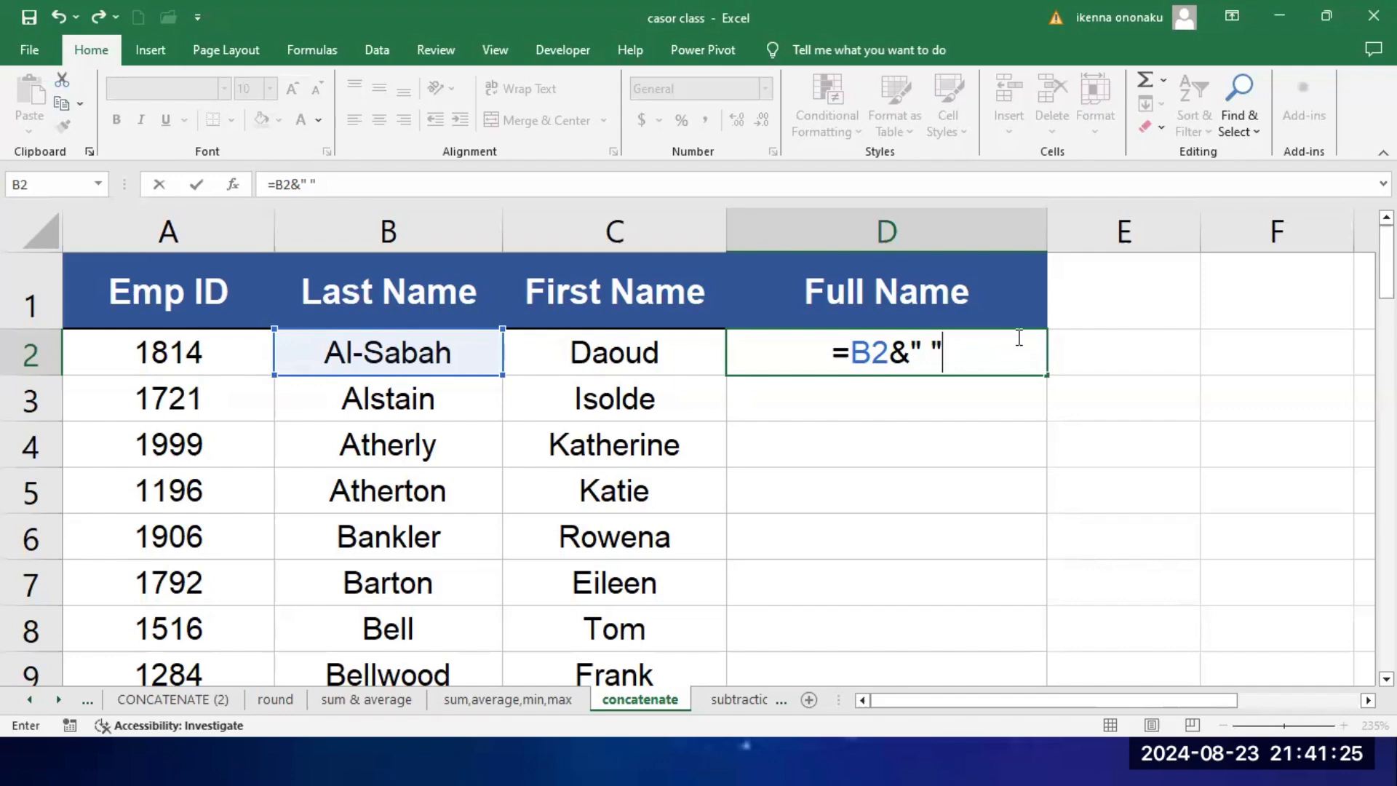
pyautogui.write('&')
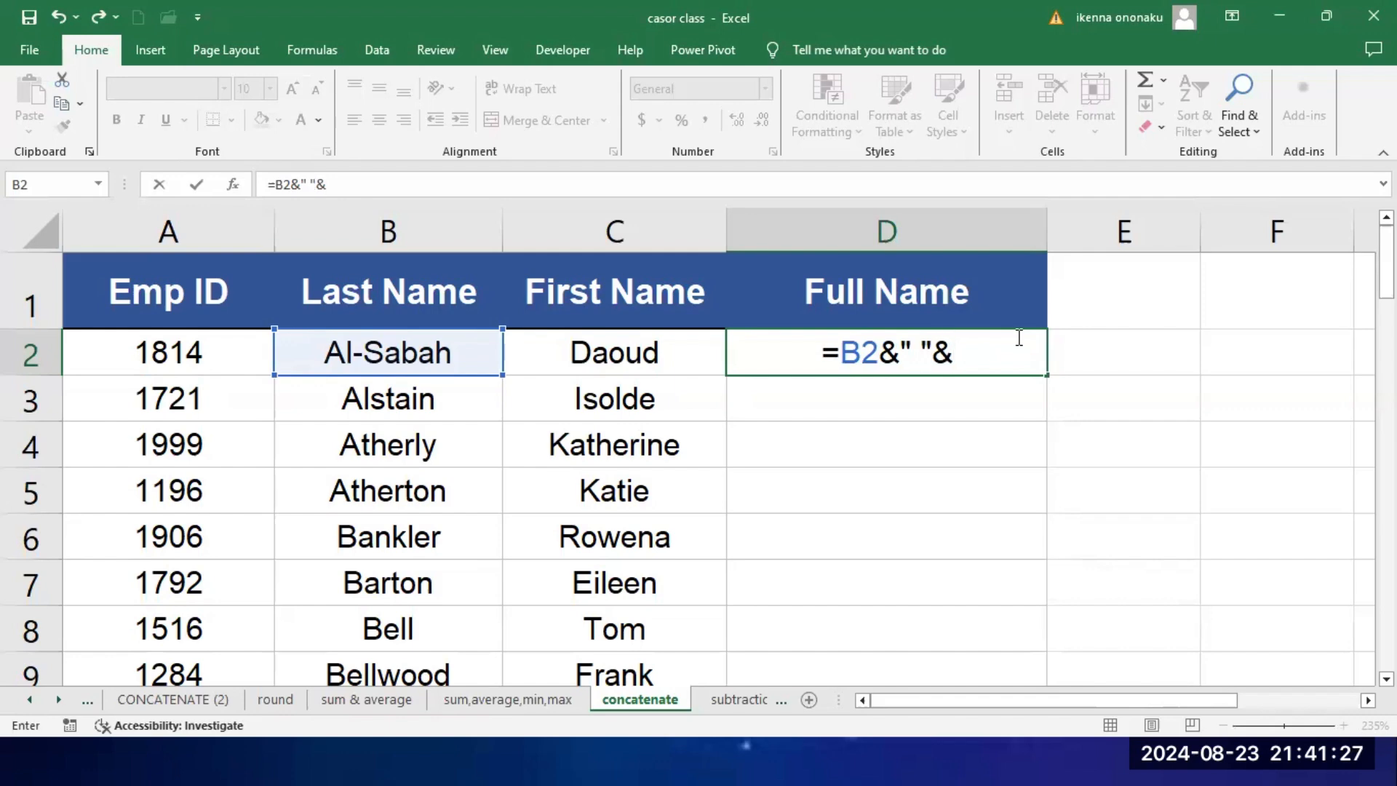
pyautogui.click(644, 357)
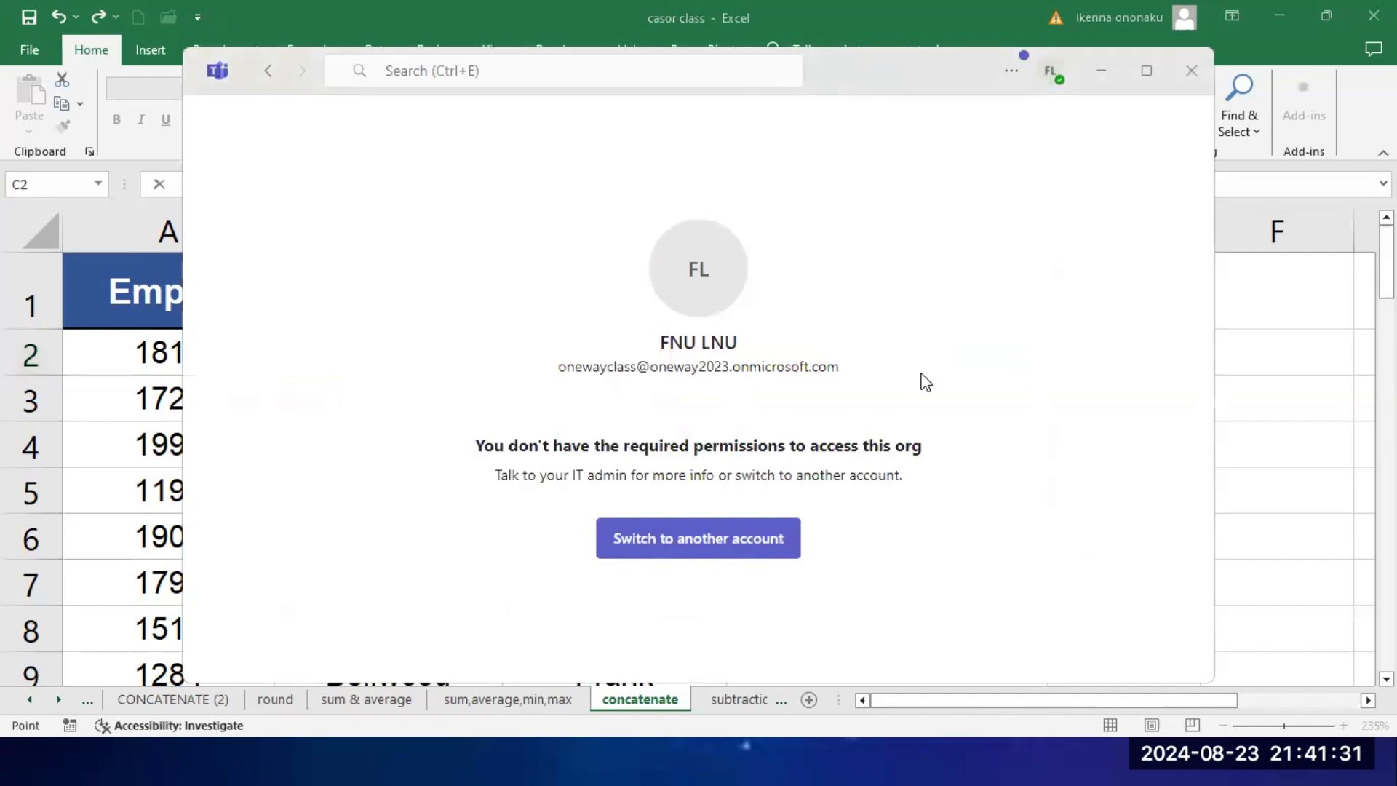
pyautogui.click(1191, 70)
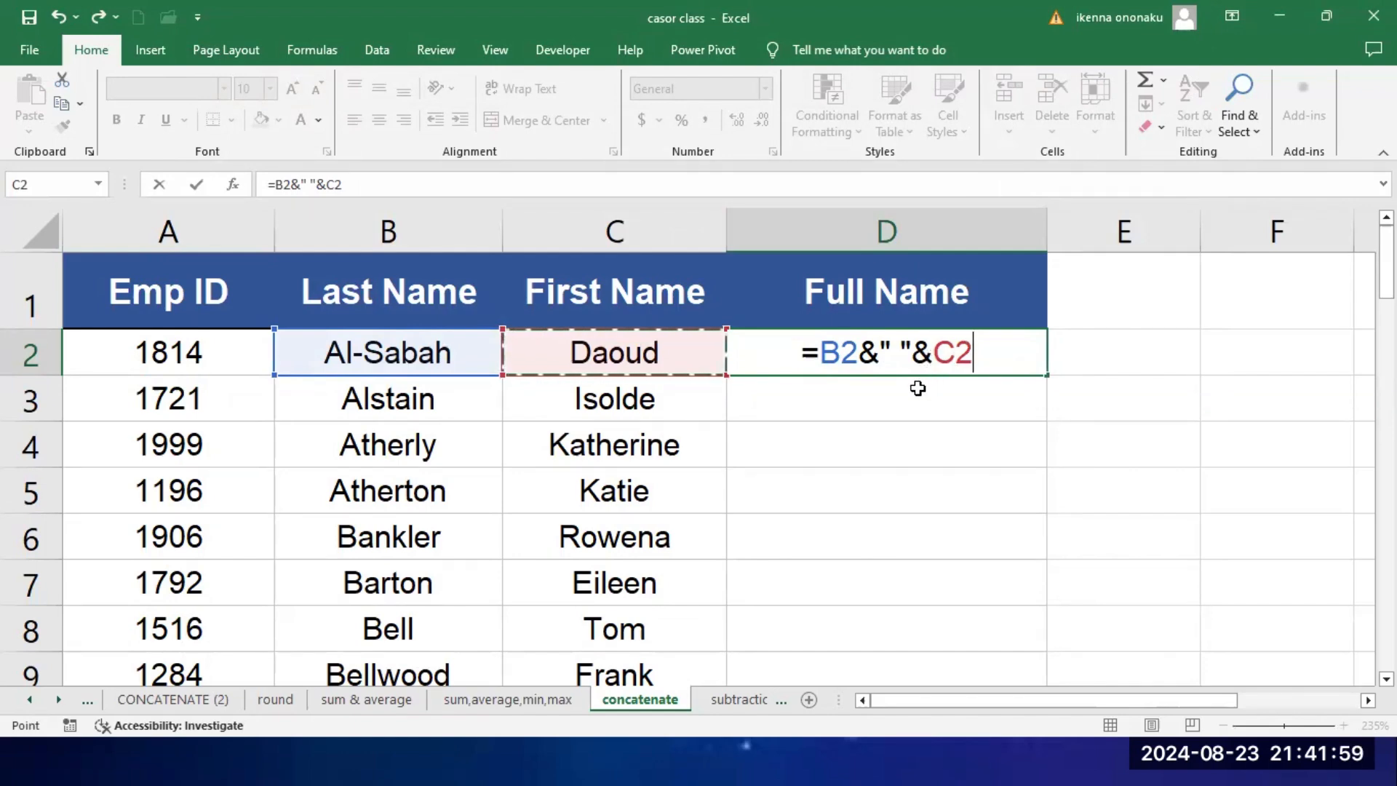
pyautogui.press('Return')
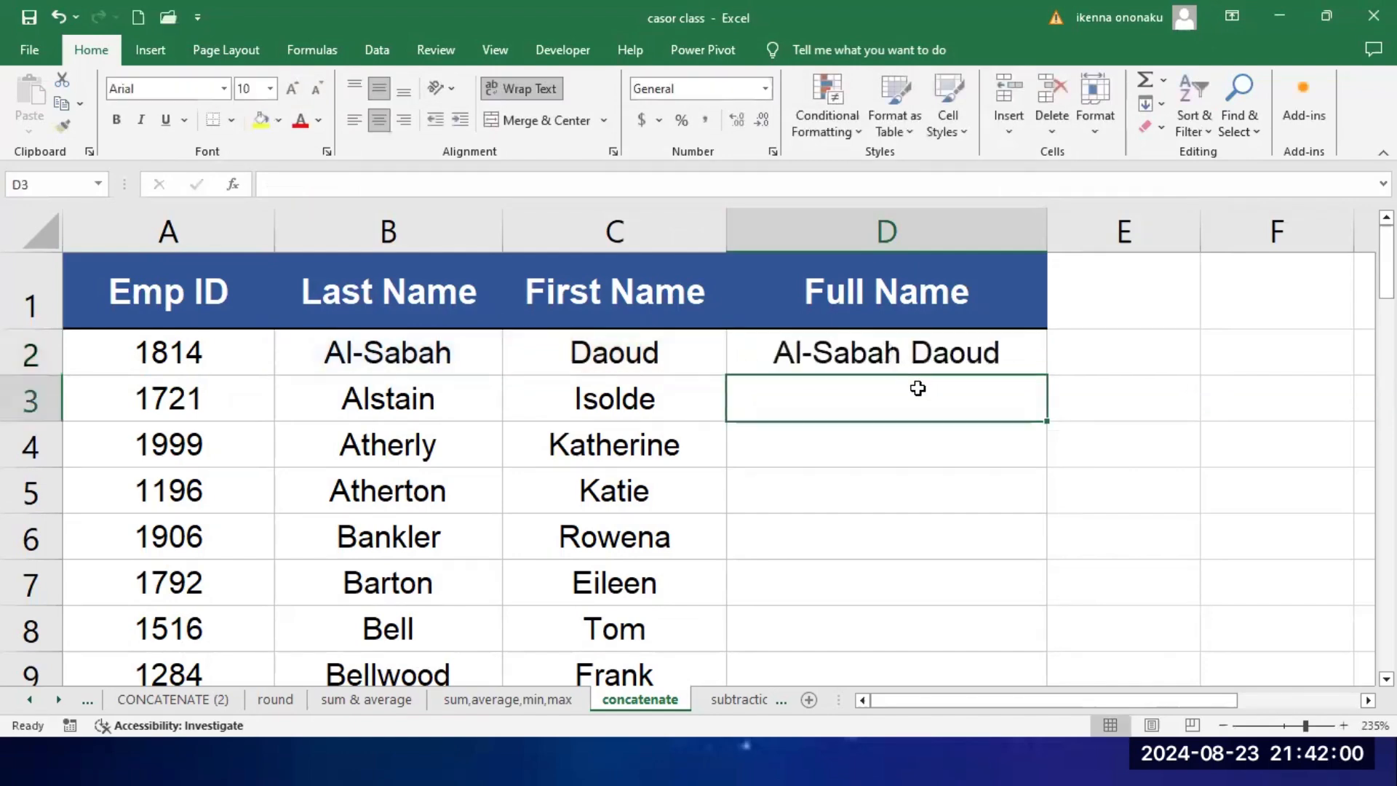
# Step: Fill the D2 full name formula down the Full Name column to the last employee row
pyautogui.click(953, 358)
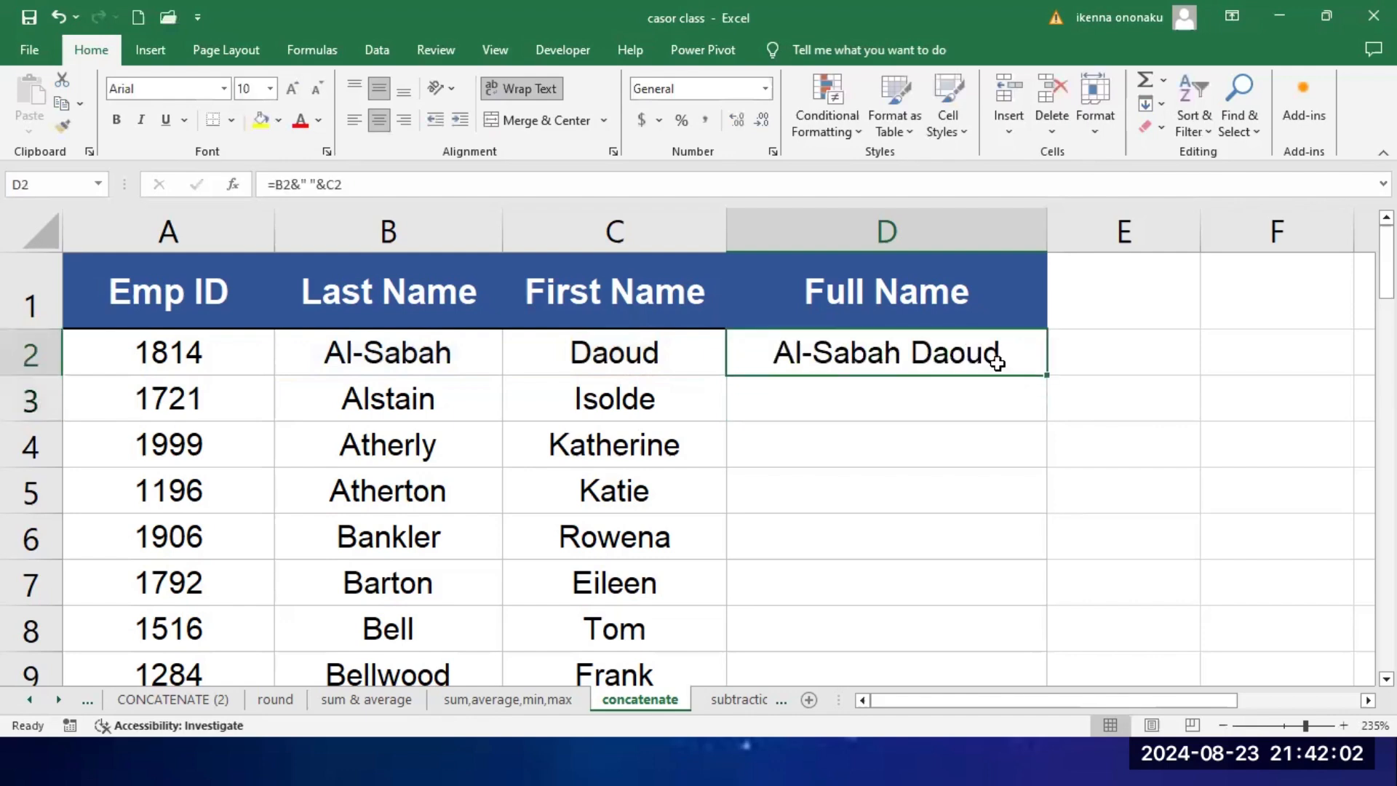
pyautogui.doubleClick(1047, 376)
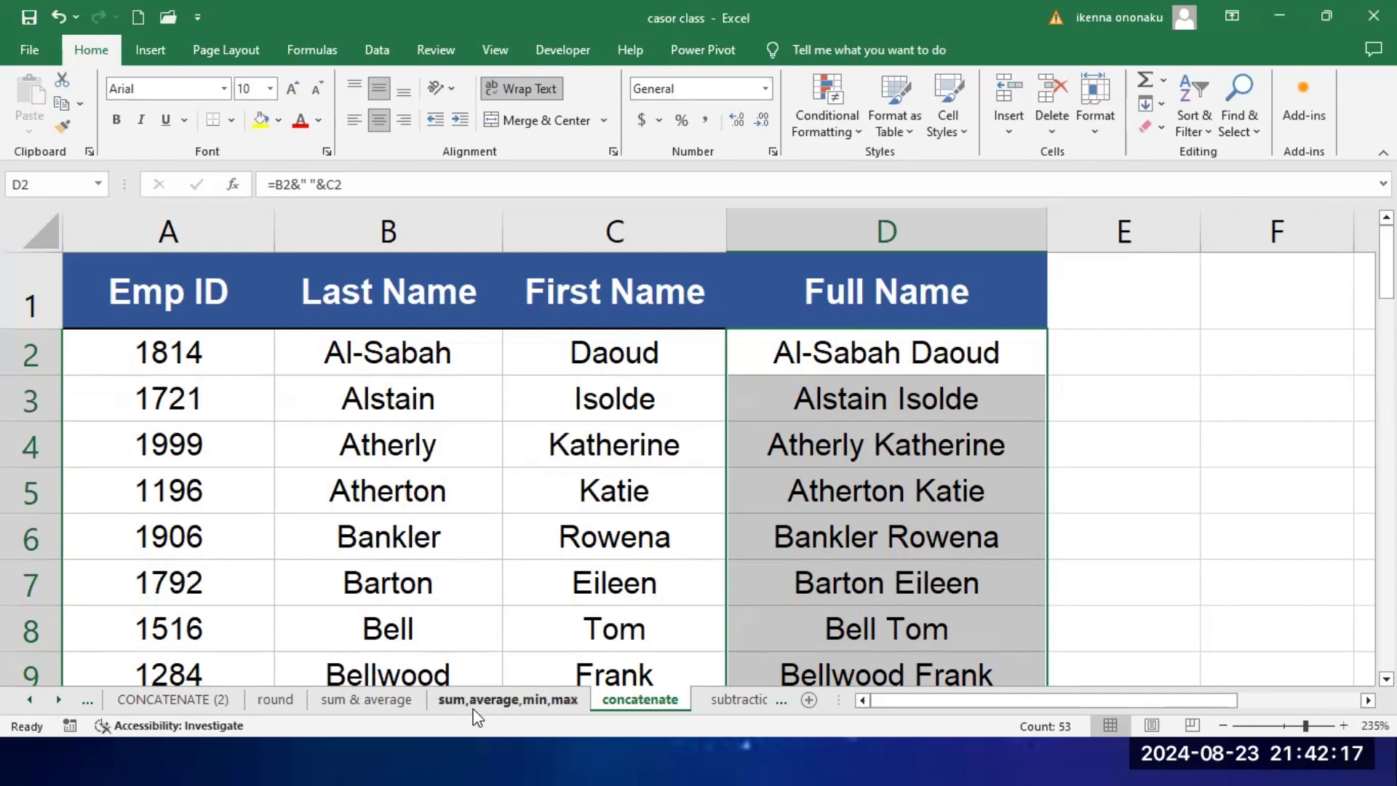
# Step: Open the CONCATENATE (2) sheet with its separate last name, first name and full name columns
pyautogui.click(31, 699)
pyautogui.click(31, 700)
pyautogui.click(30, 700)
pyautogui.click(31, 700)
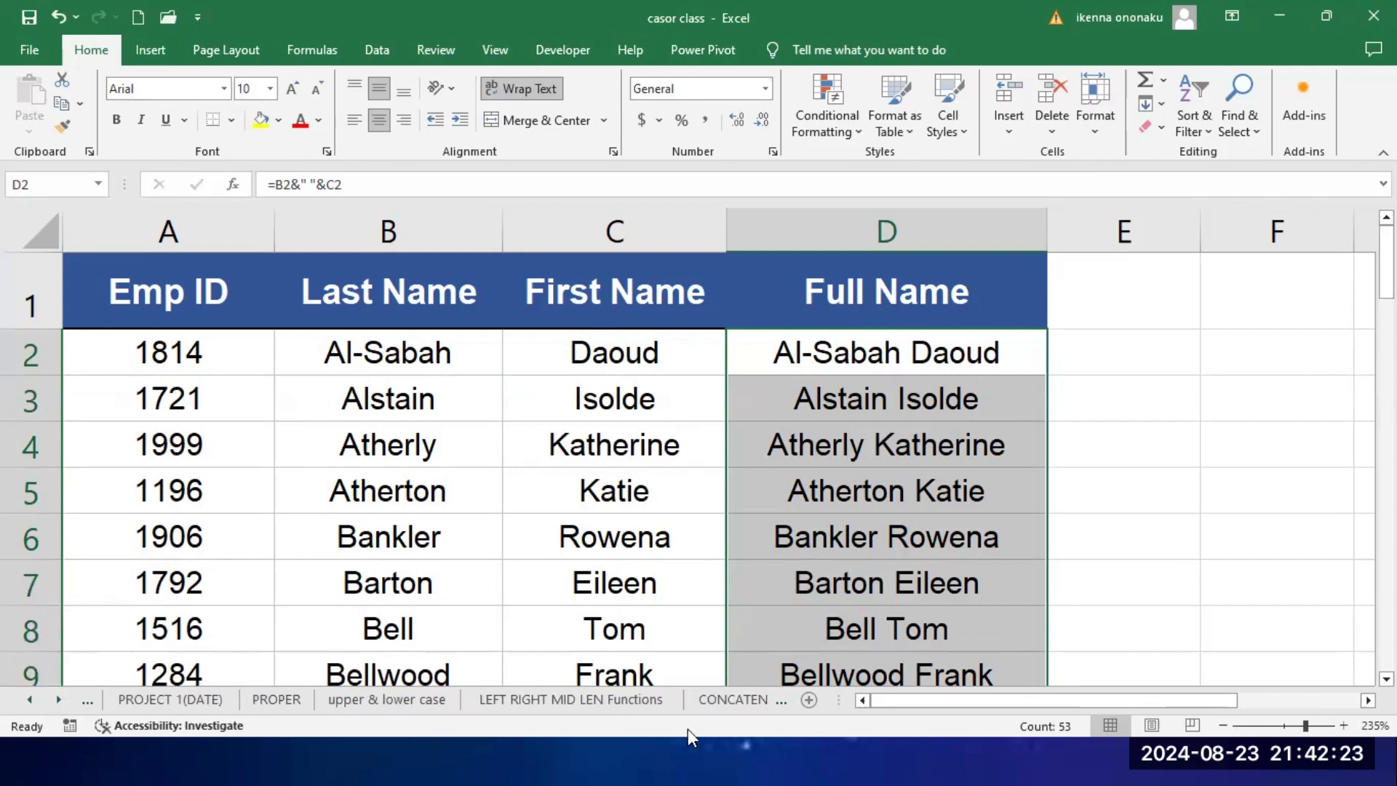
pyautogui.click(744, 700)
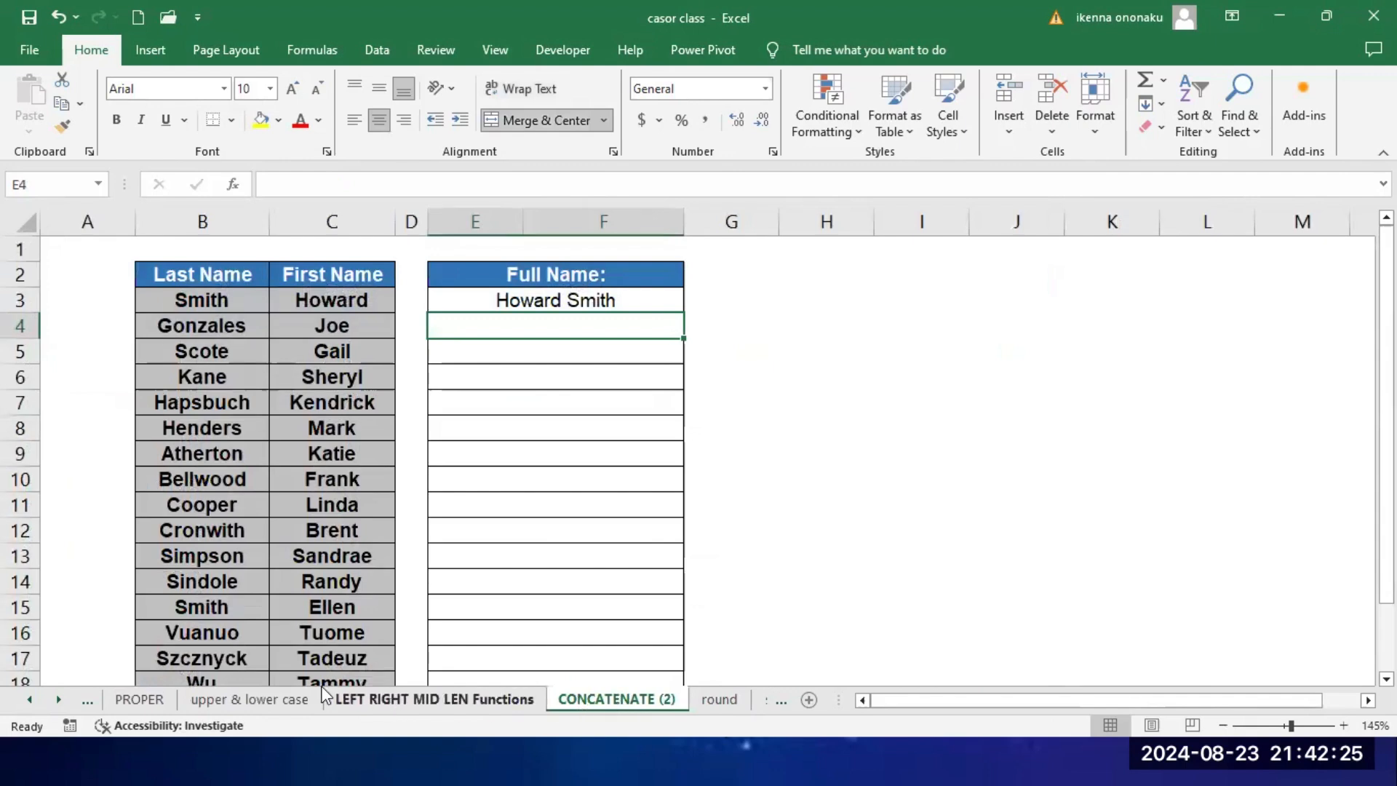
# Step: Open the multiplication sheet containing the sales table
pyautogui.click(58, 700)
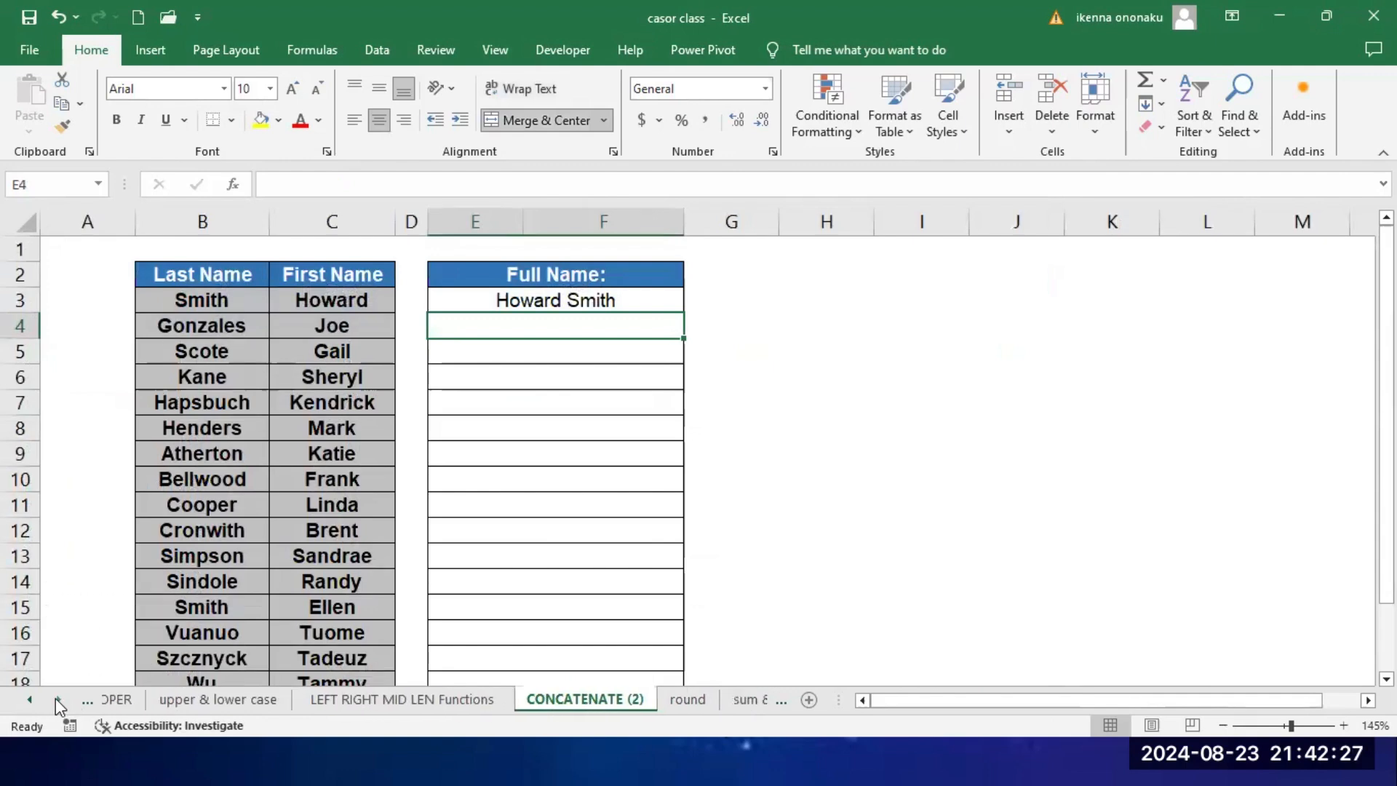
pyautogui.keyDown('ctrl'); pyautogui.click(57, 698); pyautogui.keyUp('ctrl')
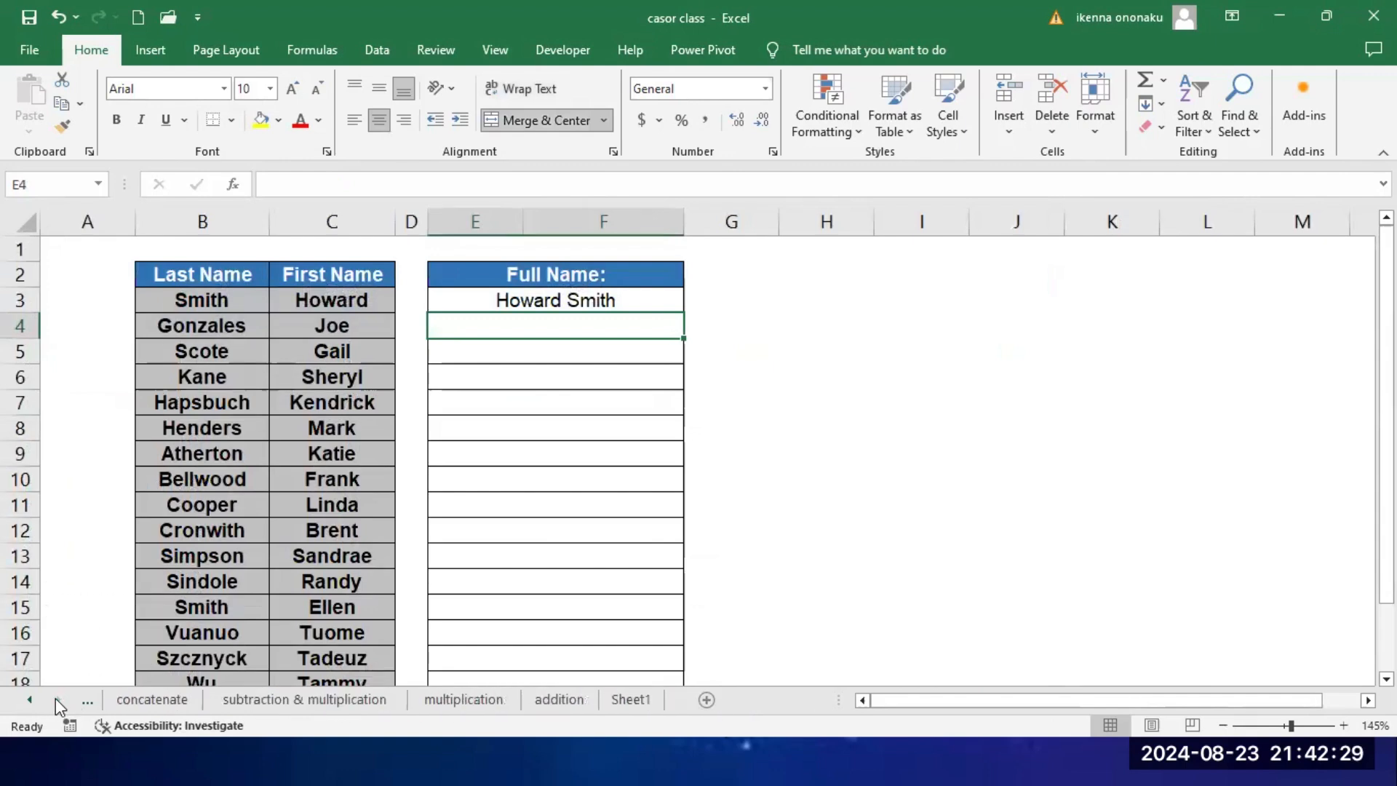
pyautogui.click(452, 700)
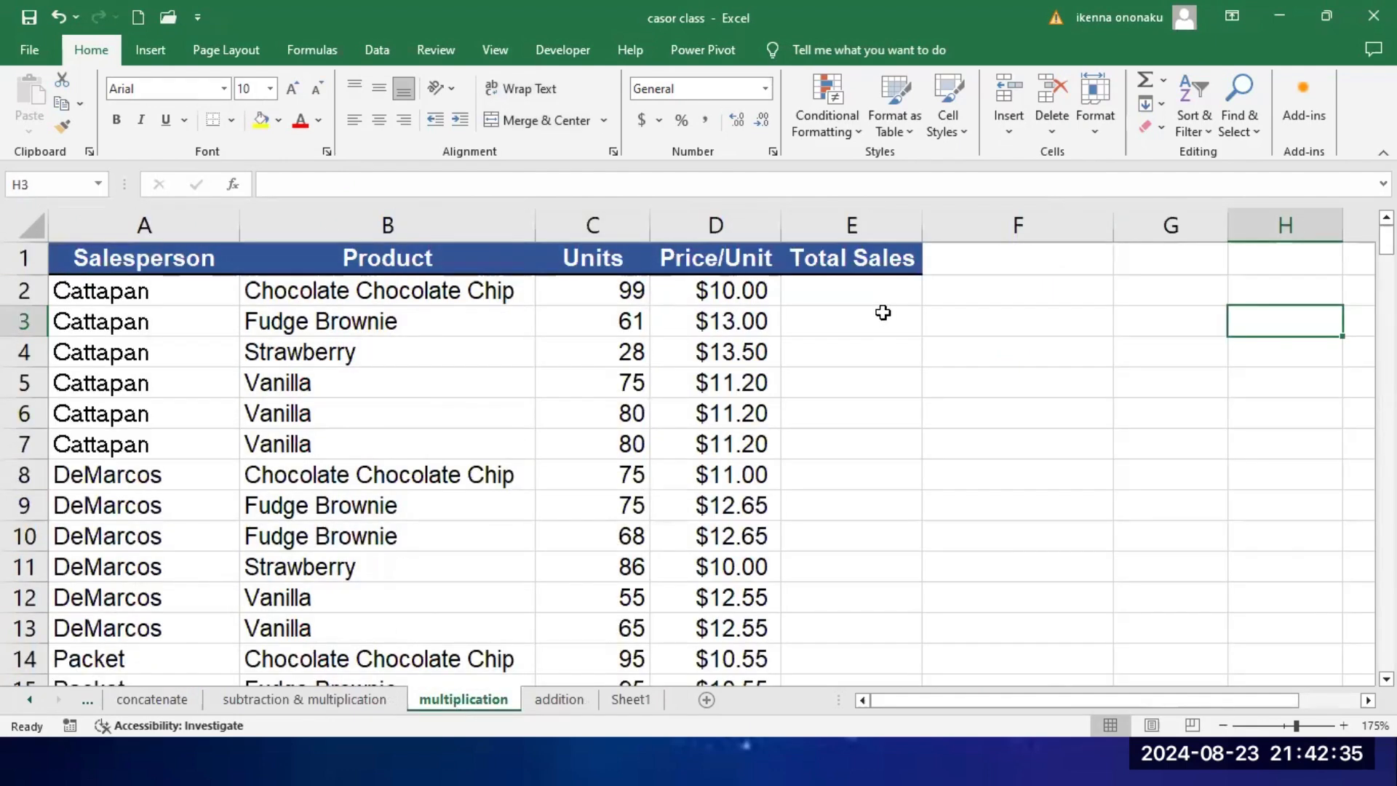
# Step: Review the Salesperson, Product, Units and Price/Unit columns of the sales table one by one
pyautogui.click(156, 259)
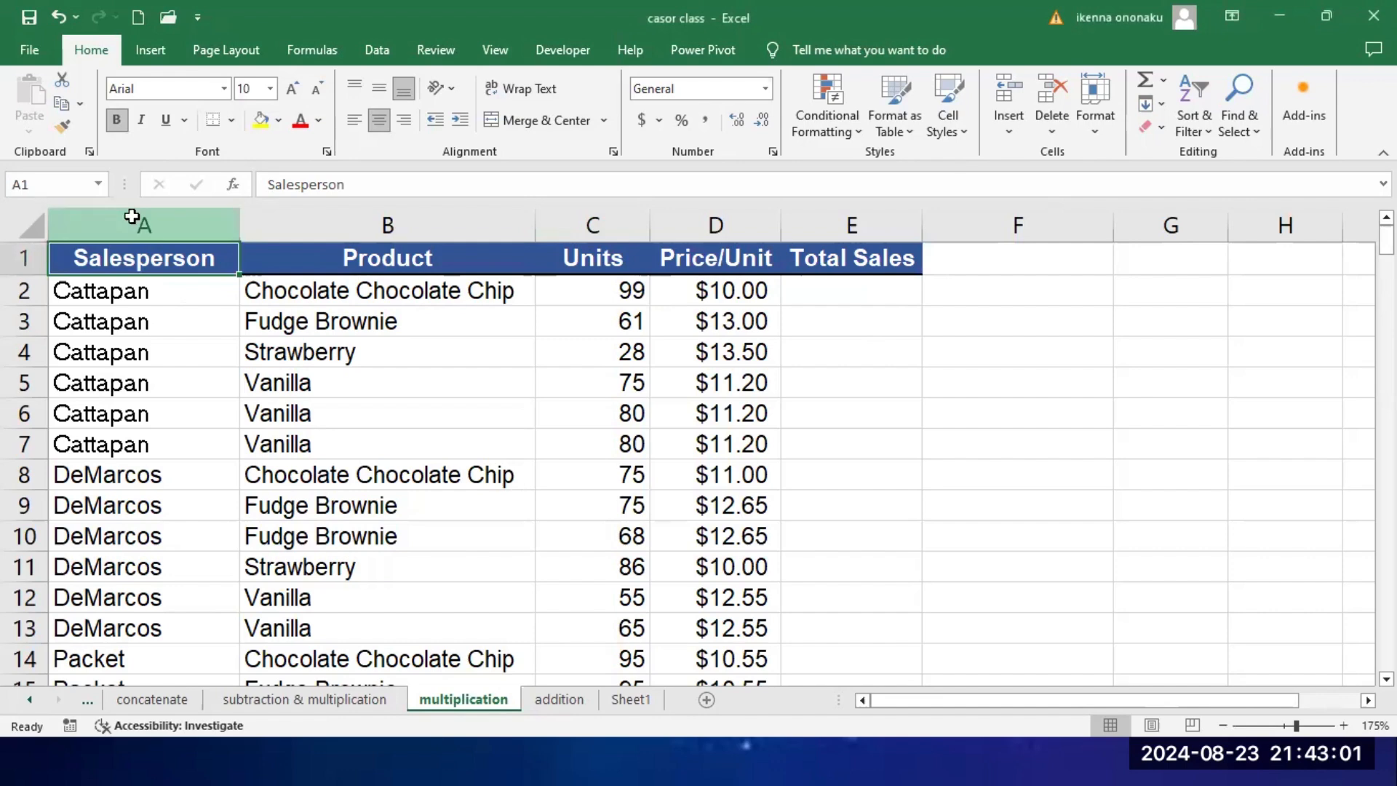
pyautogui.moveTo(136, 222); pyautogui.dragTo(407, 224)
pyautogui.click(408, 225)
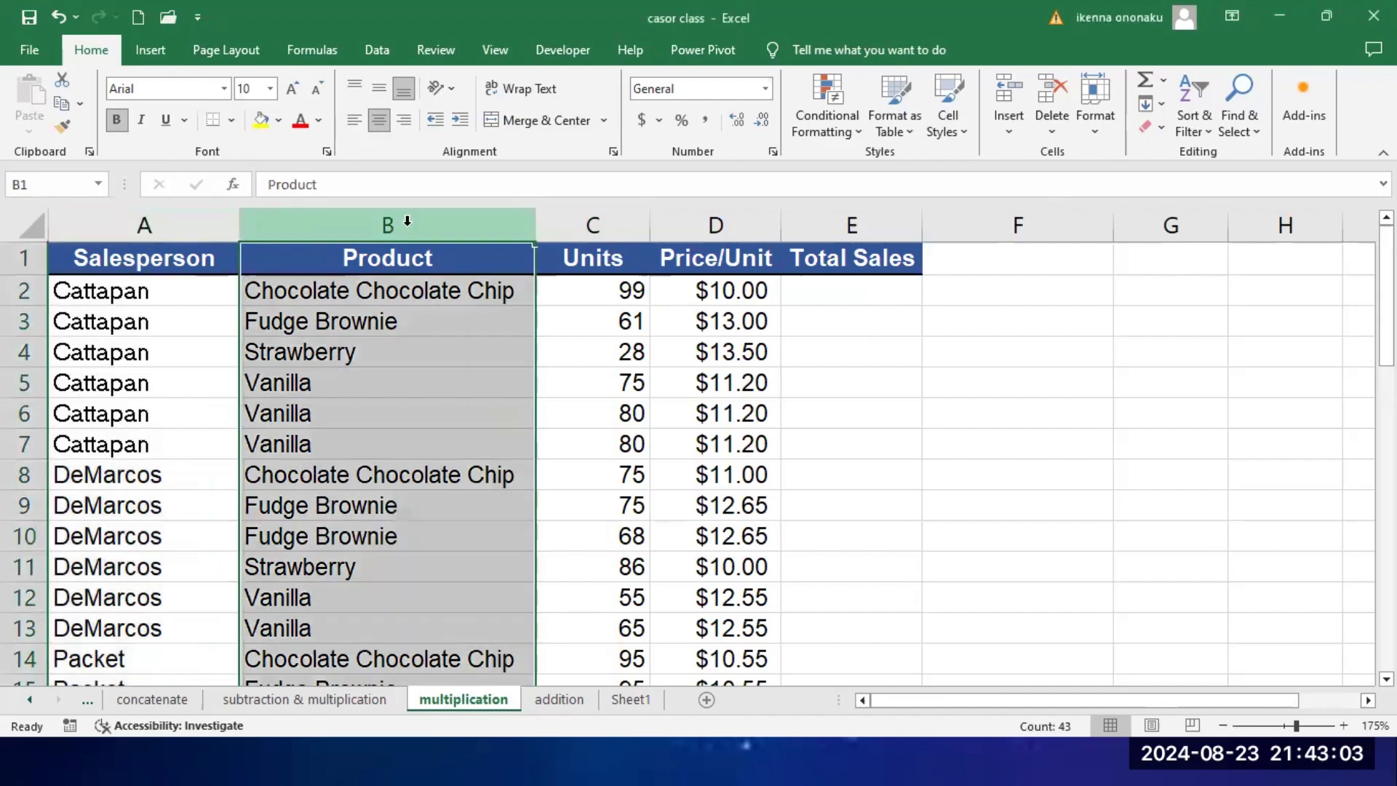
pyautogui.click(593, 225)
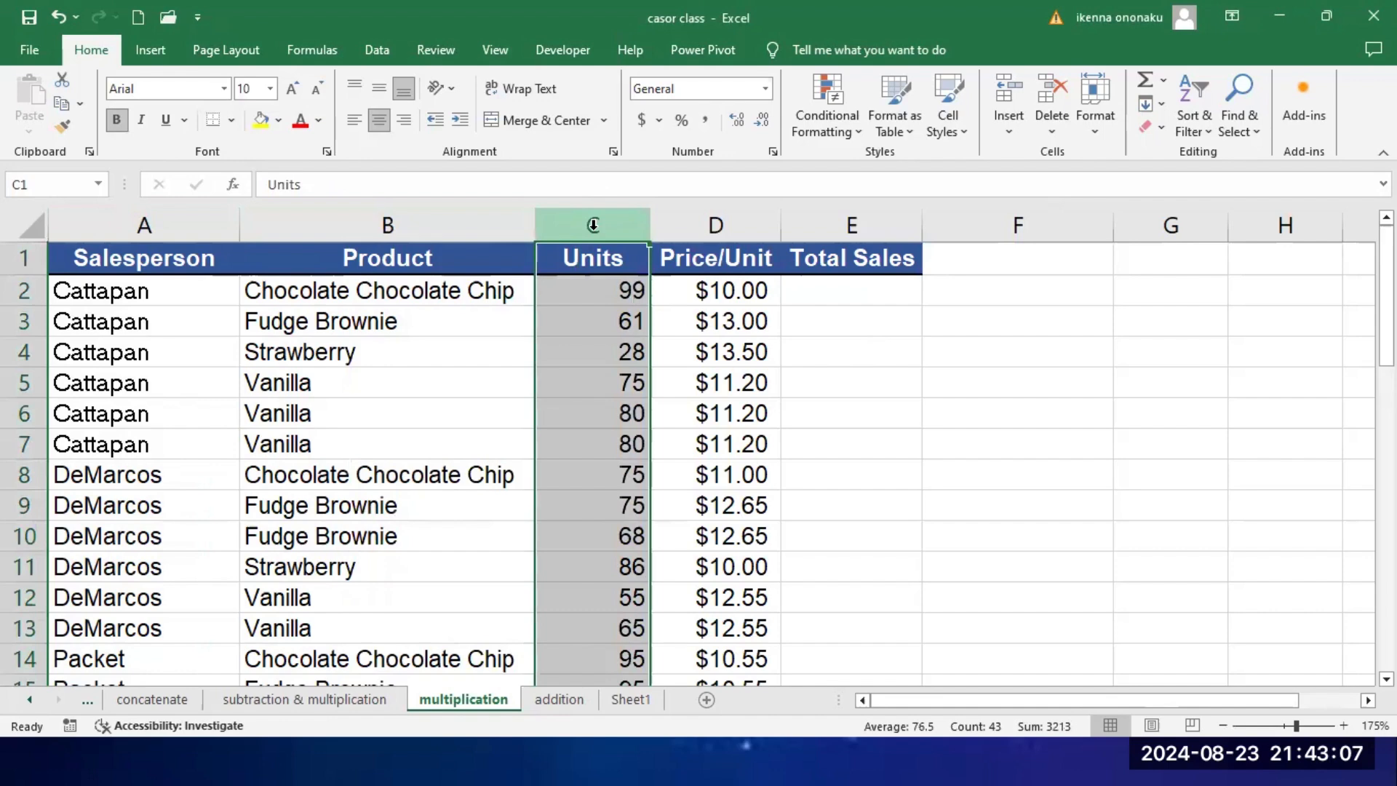
pyautogui.click(744, 224)
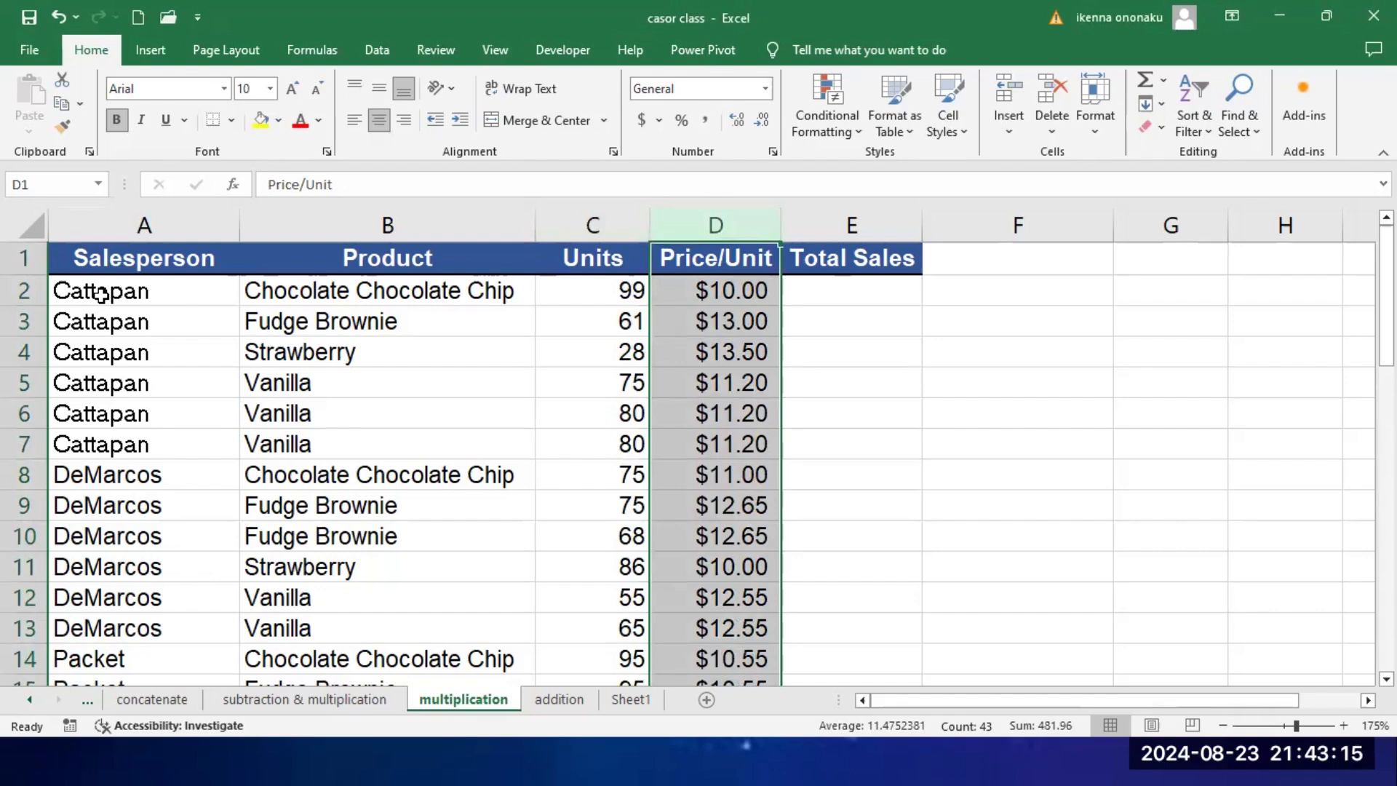
# Step: Examine the product, units and price of sales rows 2 and 3, and the first salesperson's block in rows 2 to 7
pyautogui.click(342, 292)
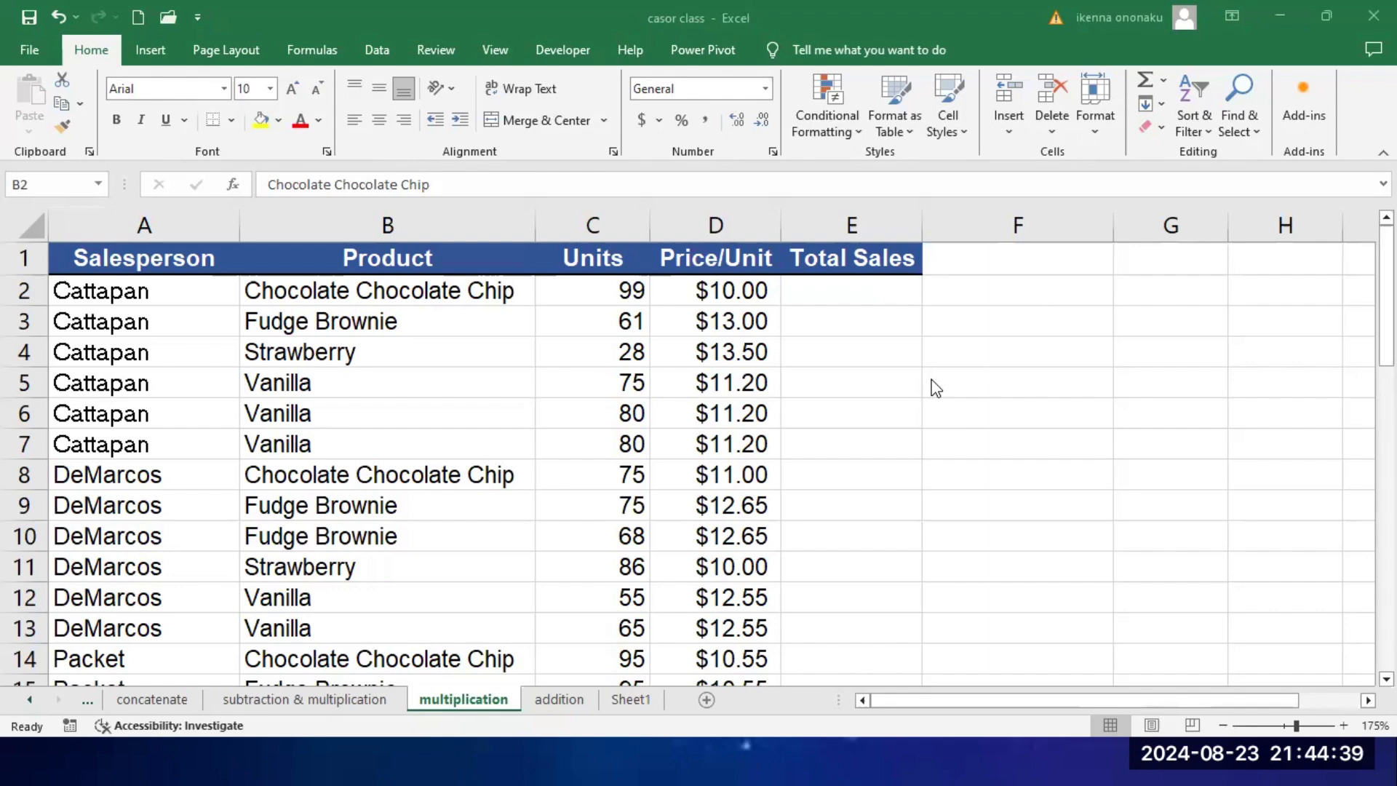
pyautogui.click(849, 291)
pyautogui.click(151, 291)
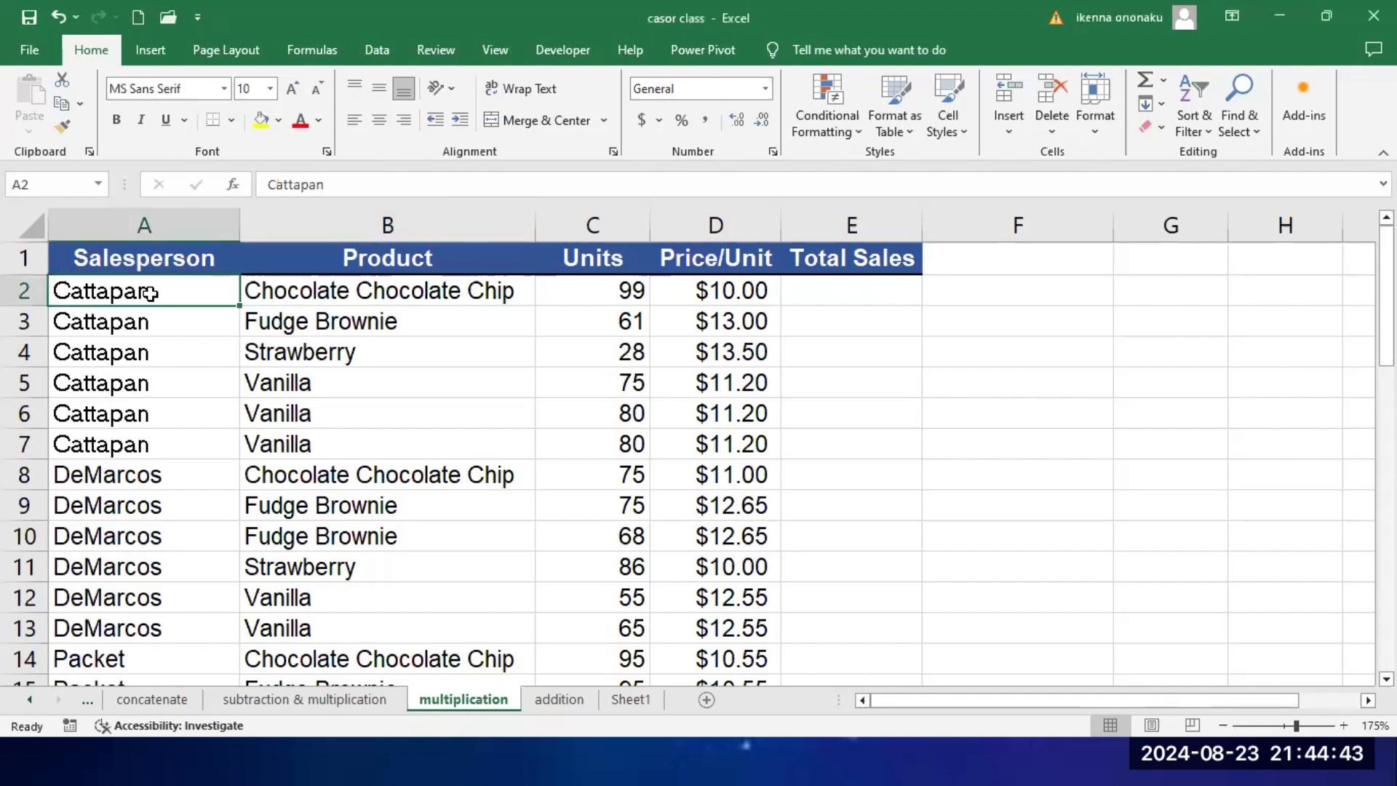
pyautogui.click(405, 297)
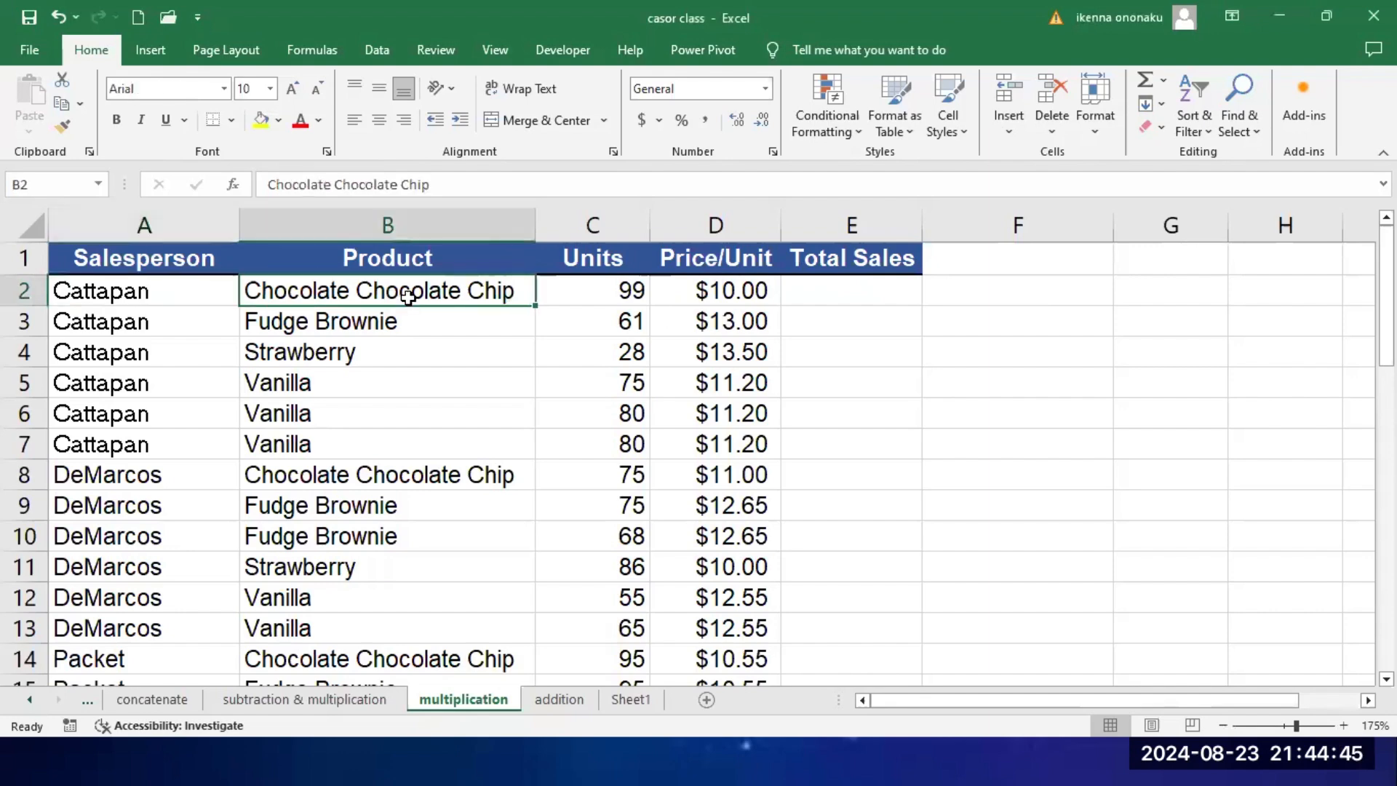
pyautogui.click(604, 295)
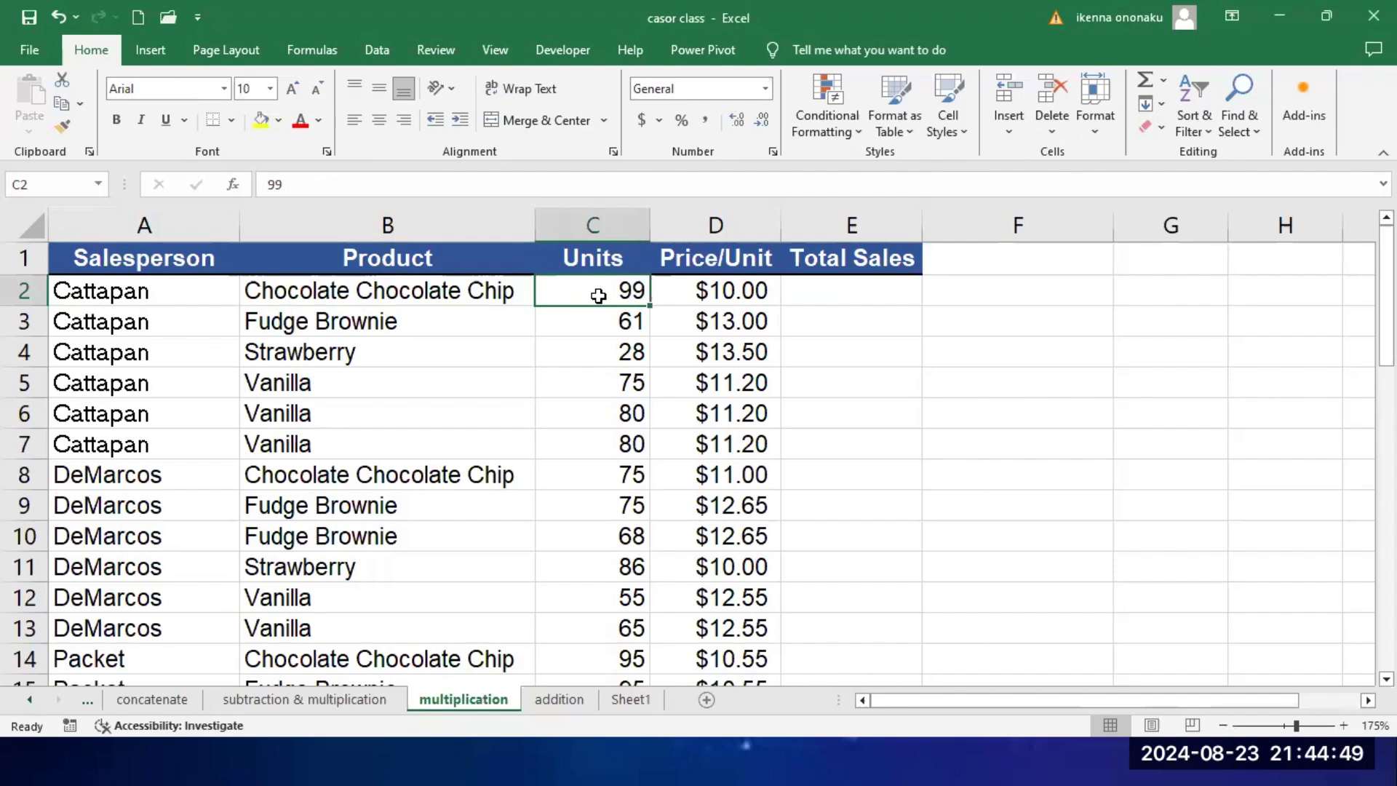
pyautogui.click(739, 295)
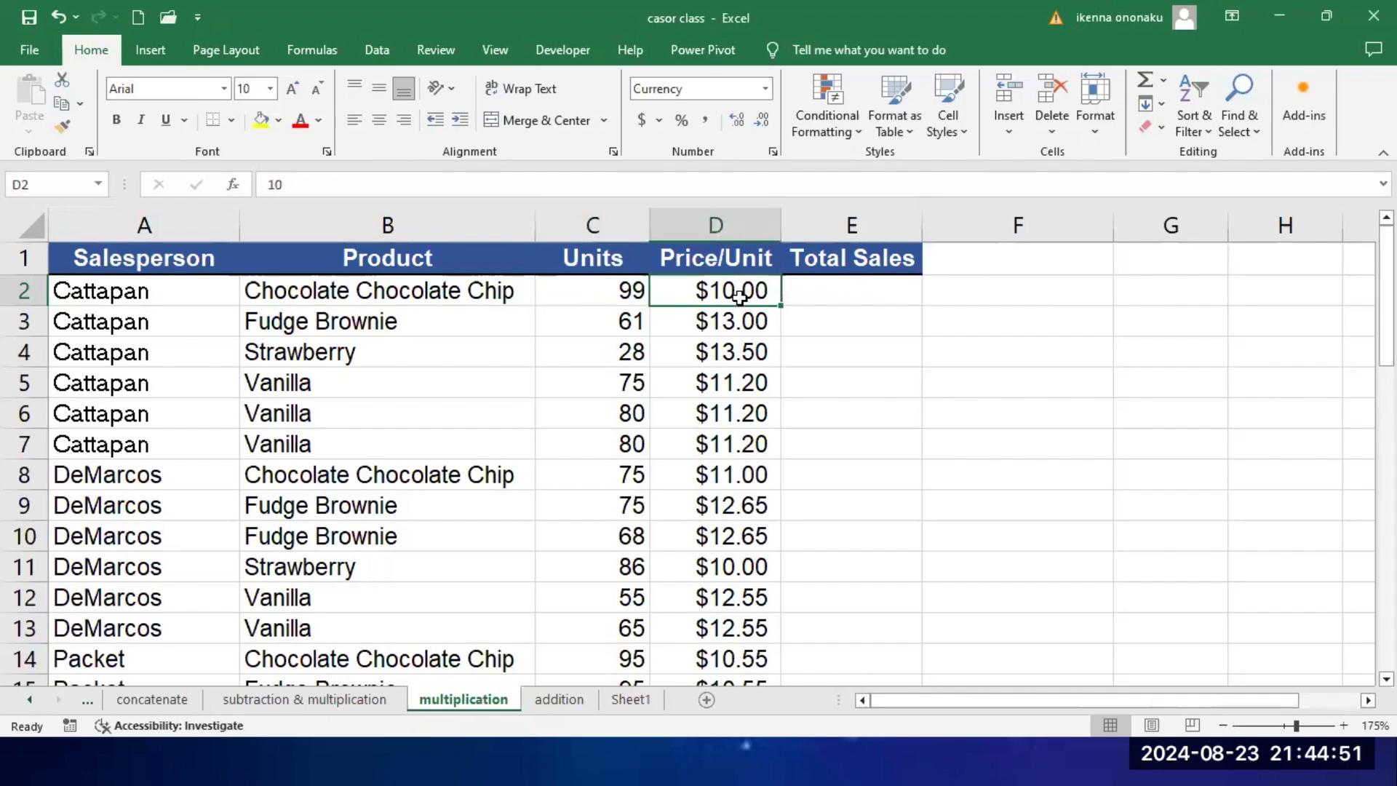
pyautogui.click(113, 323)
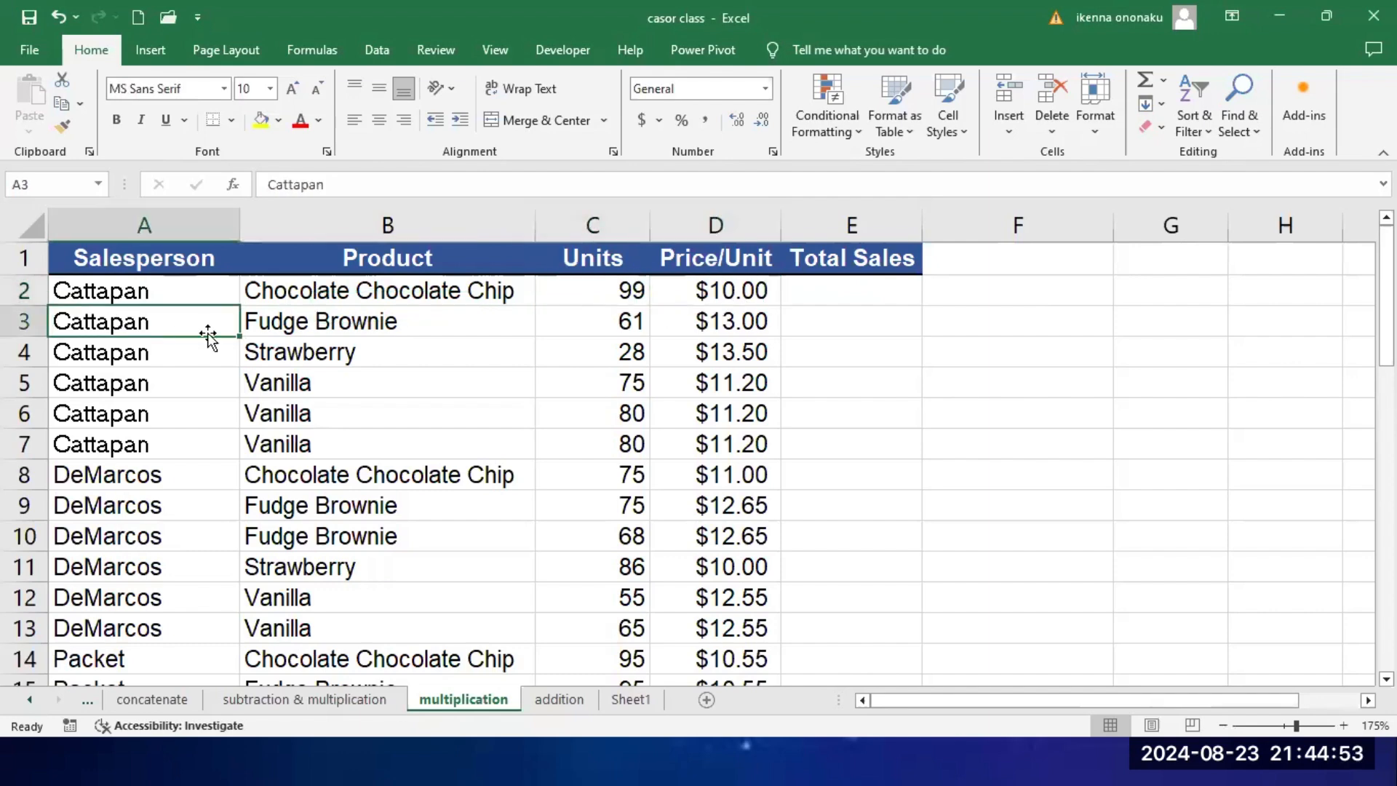
pyautogui.click(373, 327)
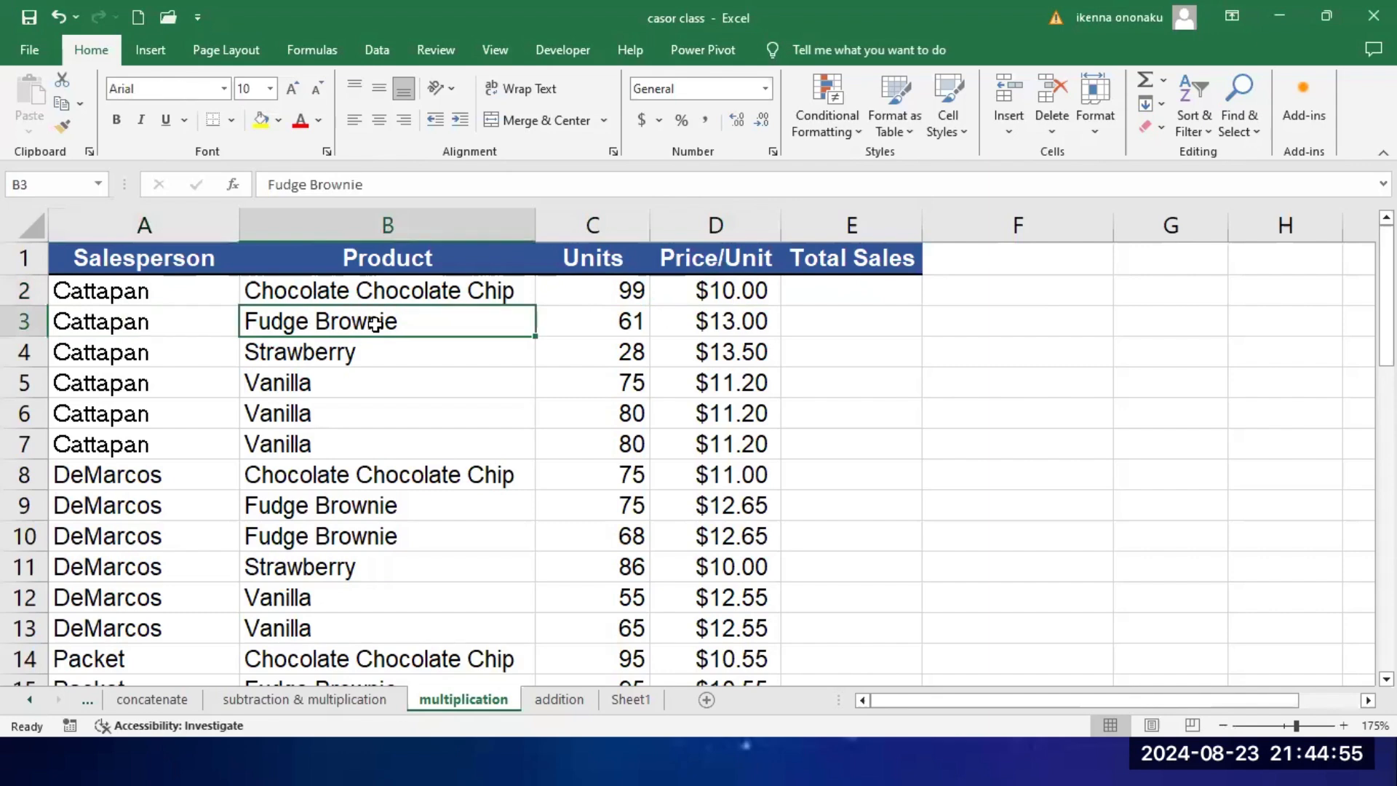
pyautogui.click(619, 322)
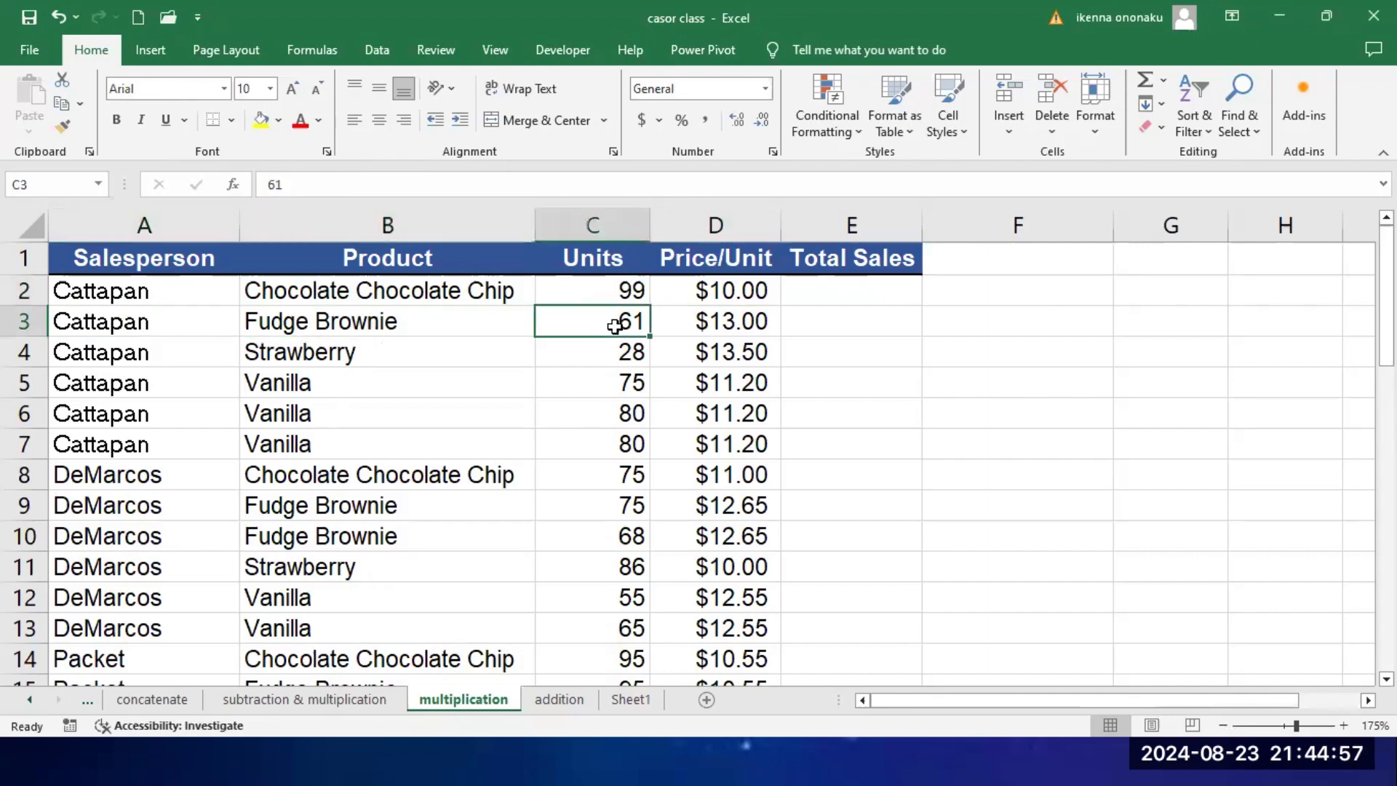
pyautogui.click(721, 326)
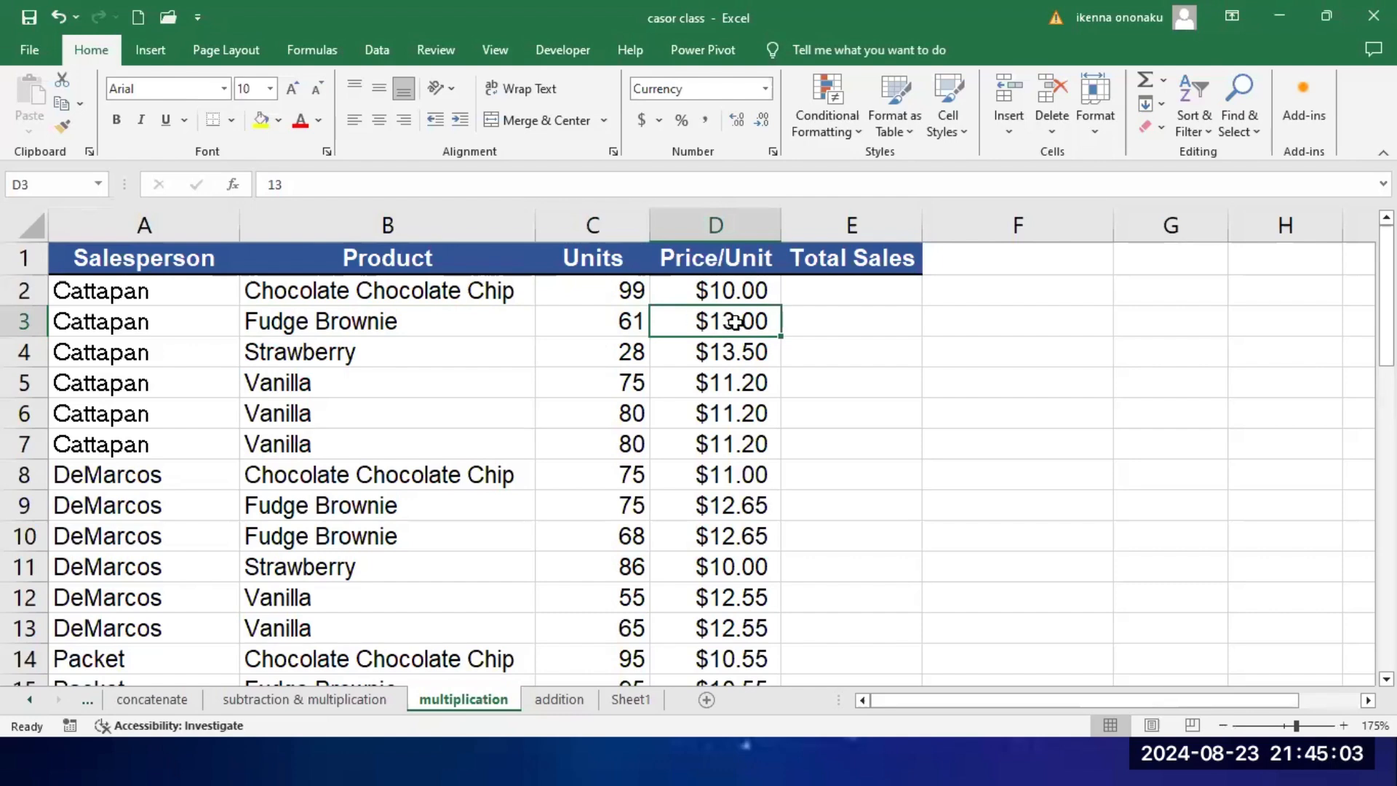
pyautogui.click(848, 286)
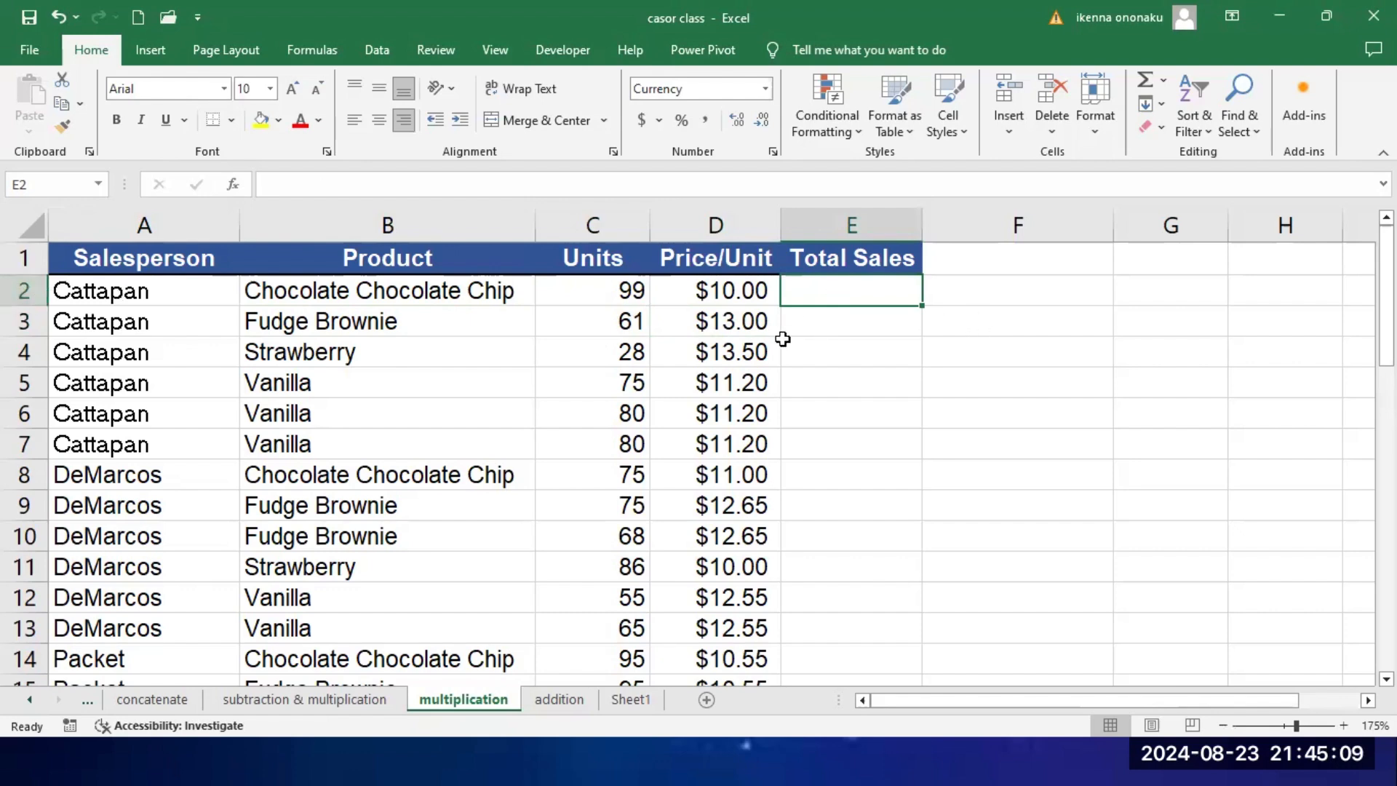
pyautogui.click(18, 290)
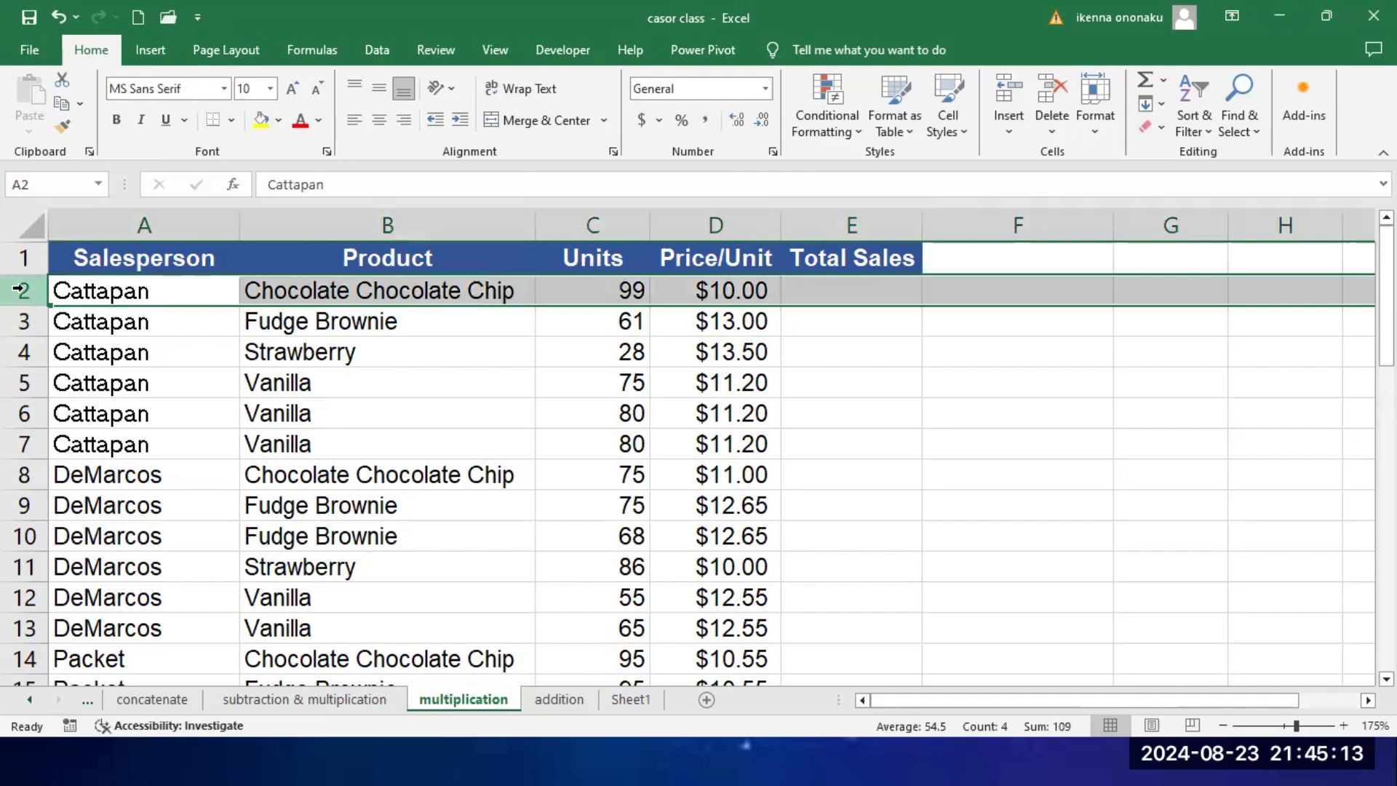
pyautogui.click(16, 326)
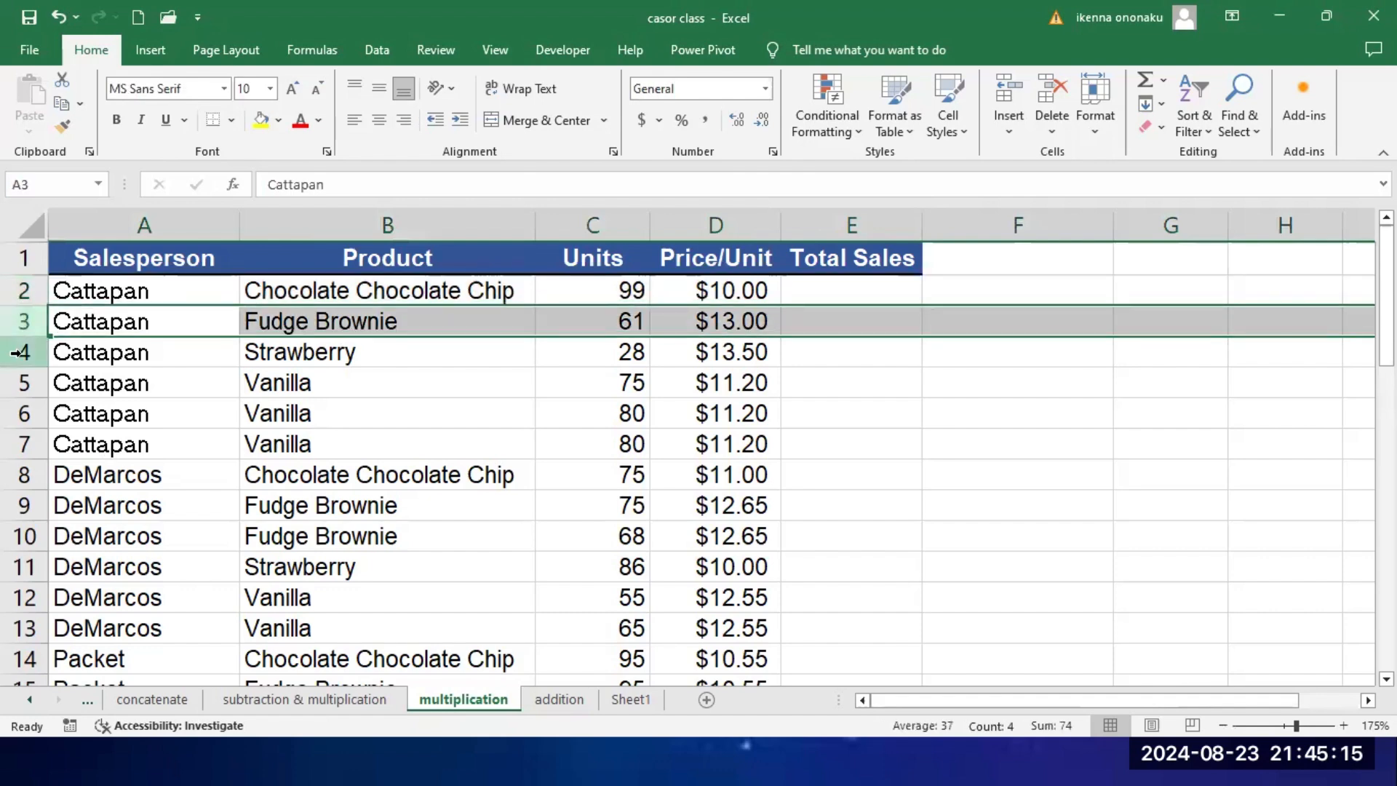
pyautogui.moveTo(25, 291); pyautogui.dragTo(27, 437)
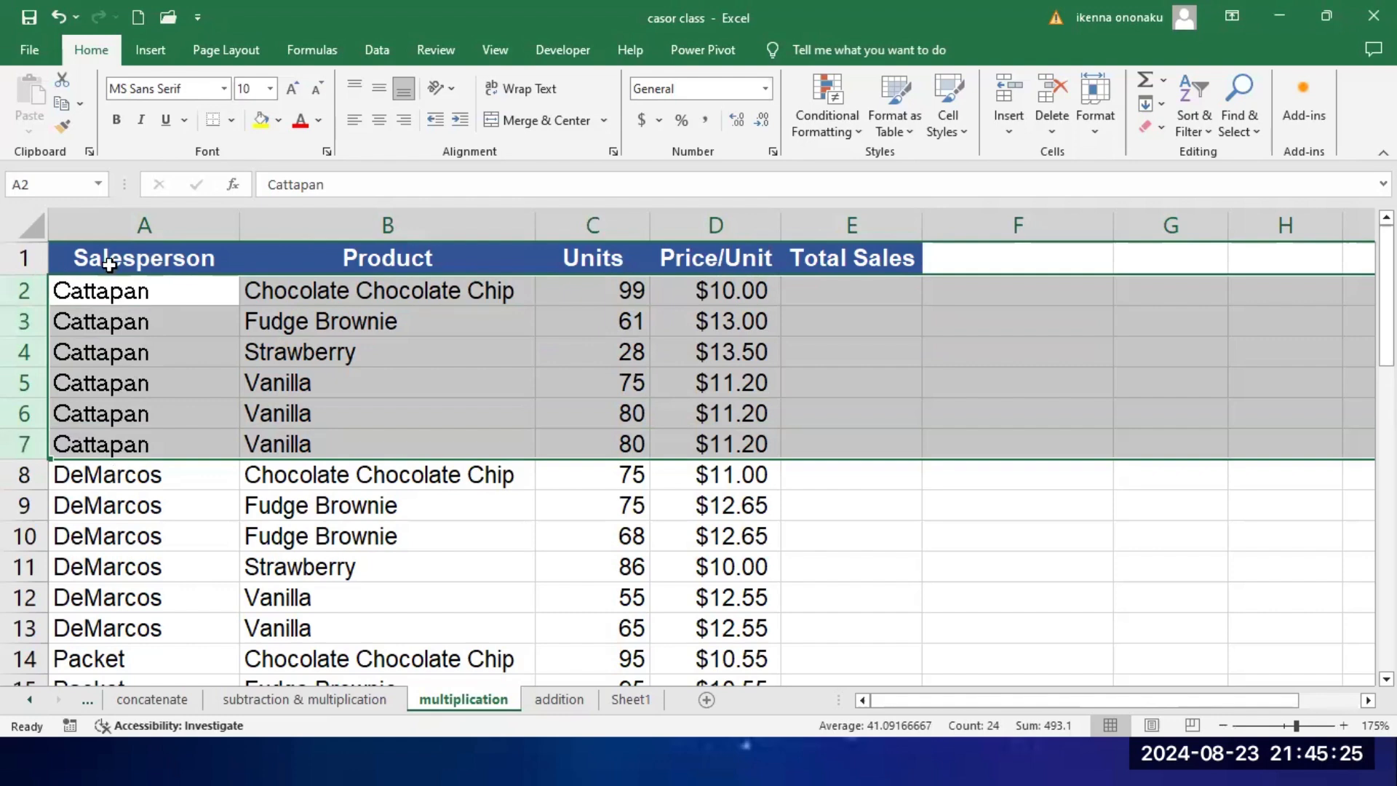
# Step: Calculate the first record's total sales in E2 by multiplying units by price per unit with =C2*D2
pyautogui.click(880, 387)
pyautogui.click(854, 293)
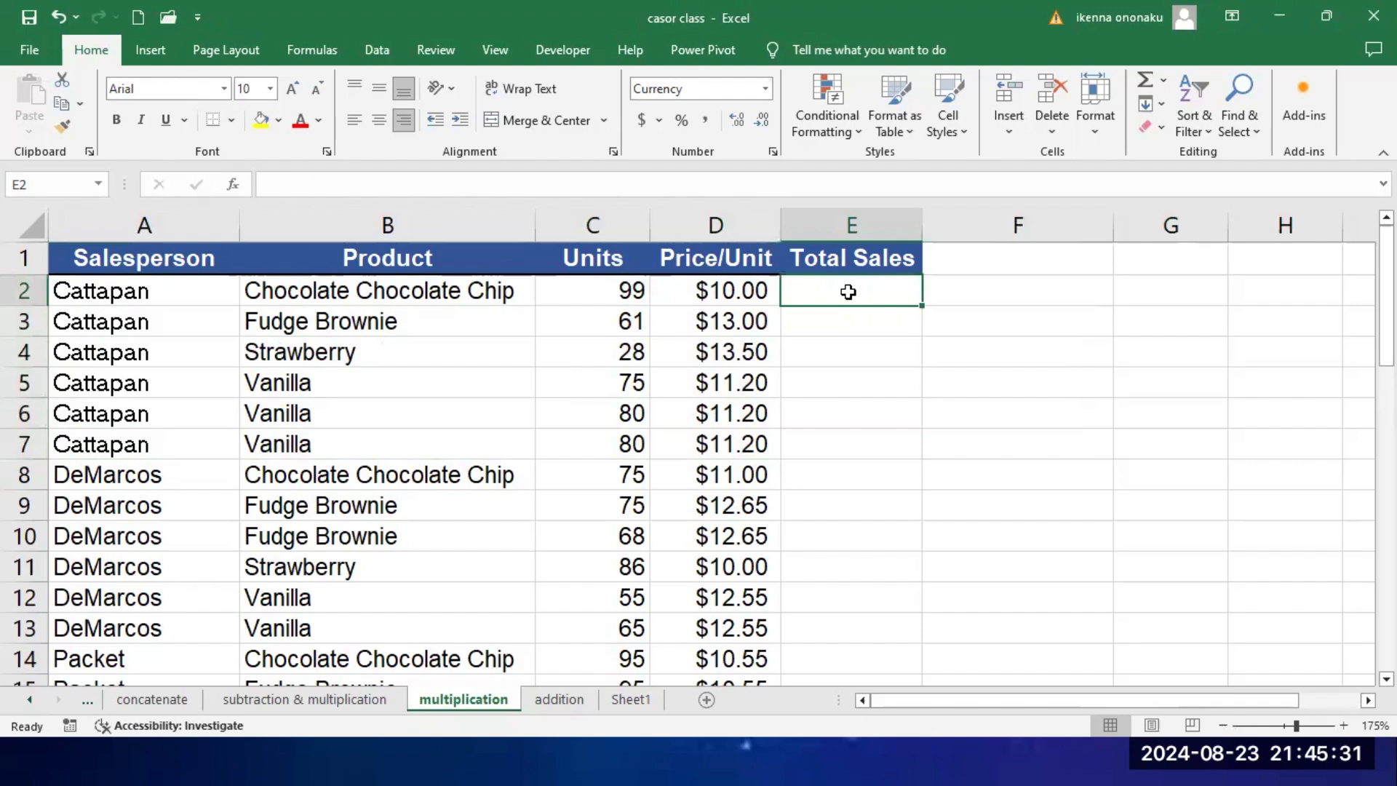
pyautogui.write('=')
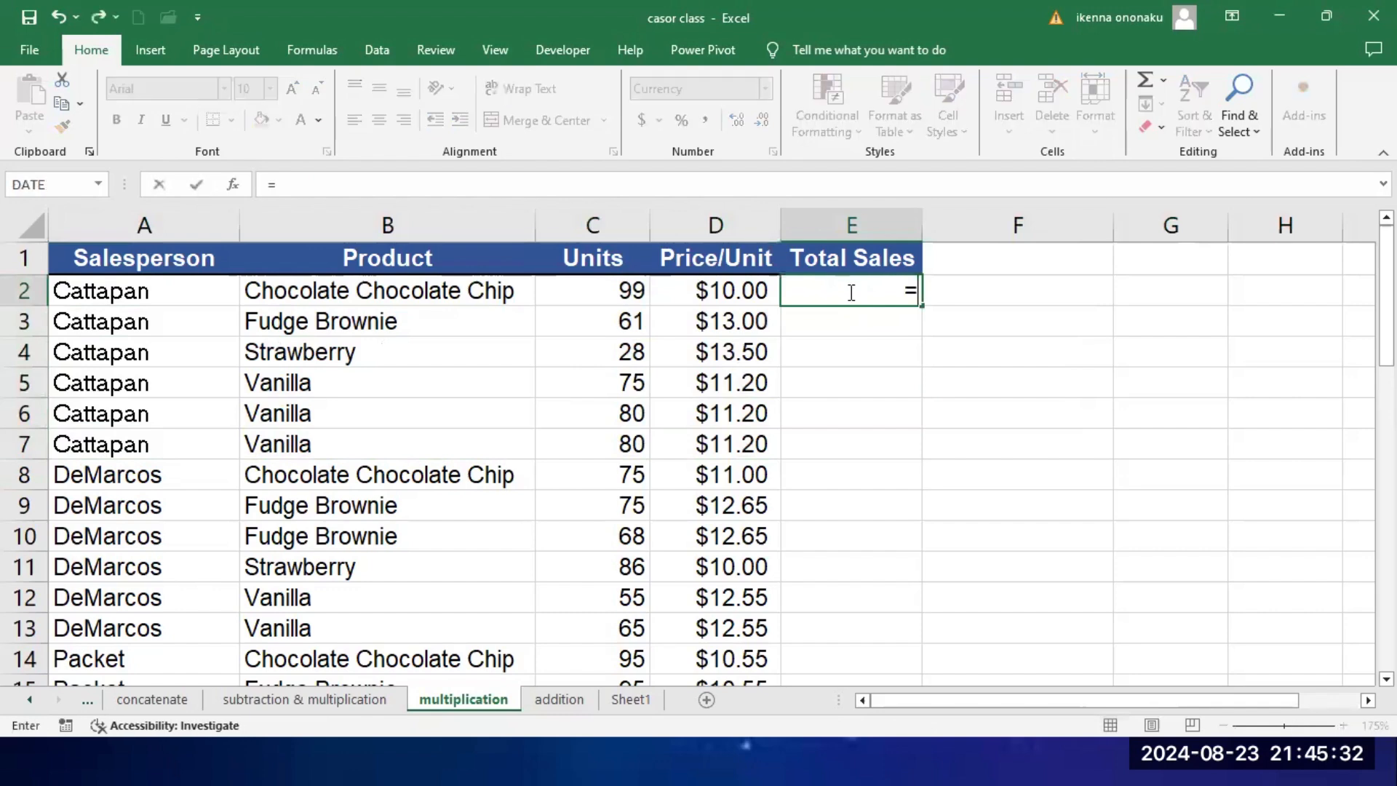
pyautogui.click(630, 288)
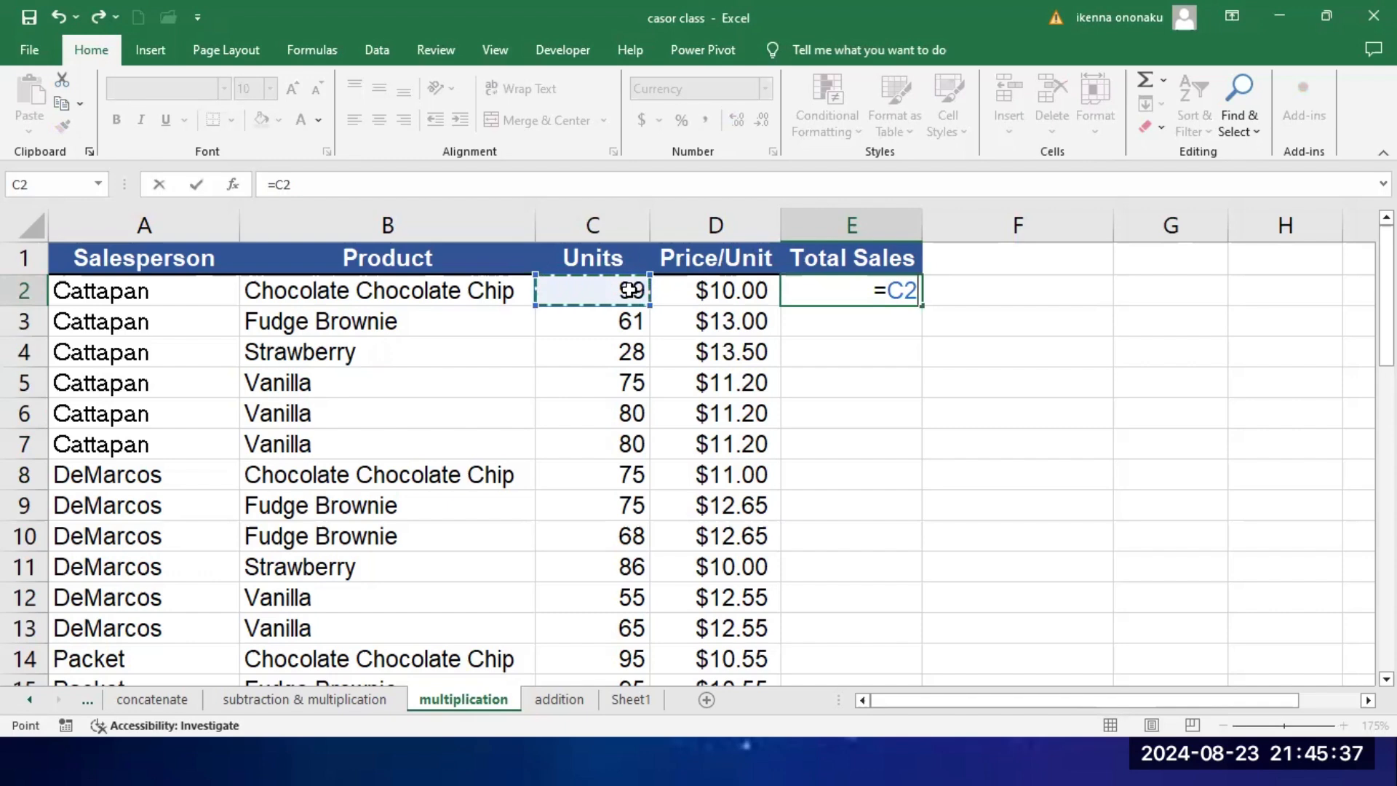
pyautogui.write('*')
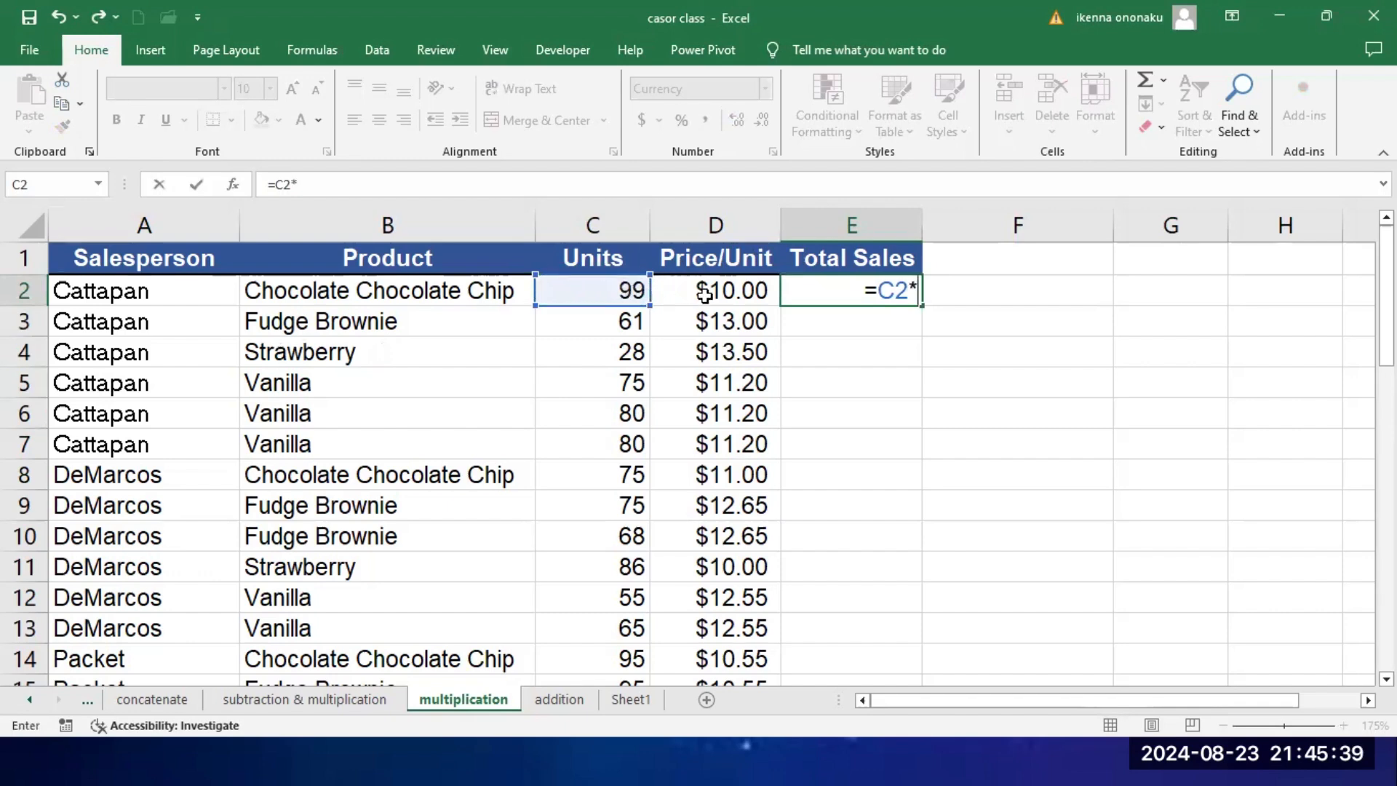
pyautogui.click(731, 291)
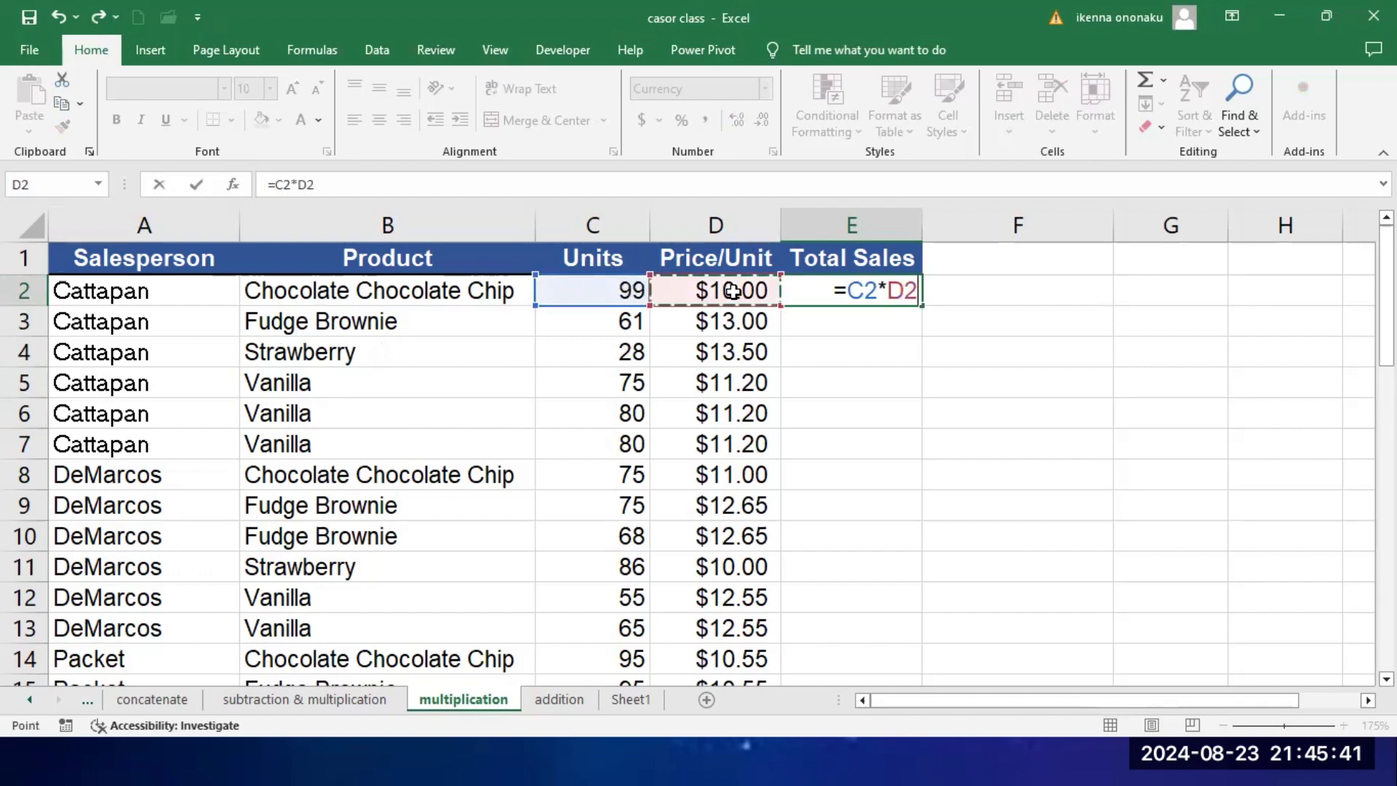
pyautogui.press('Return')
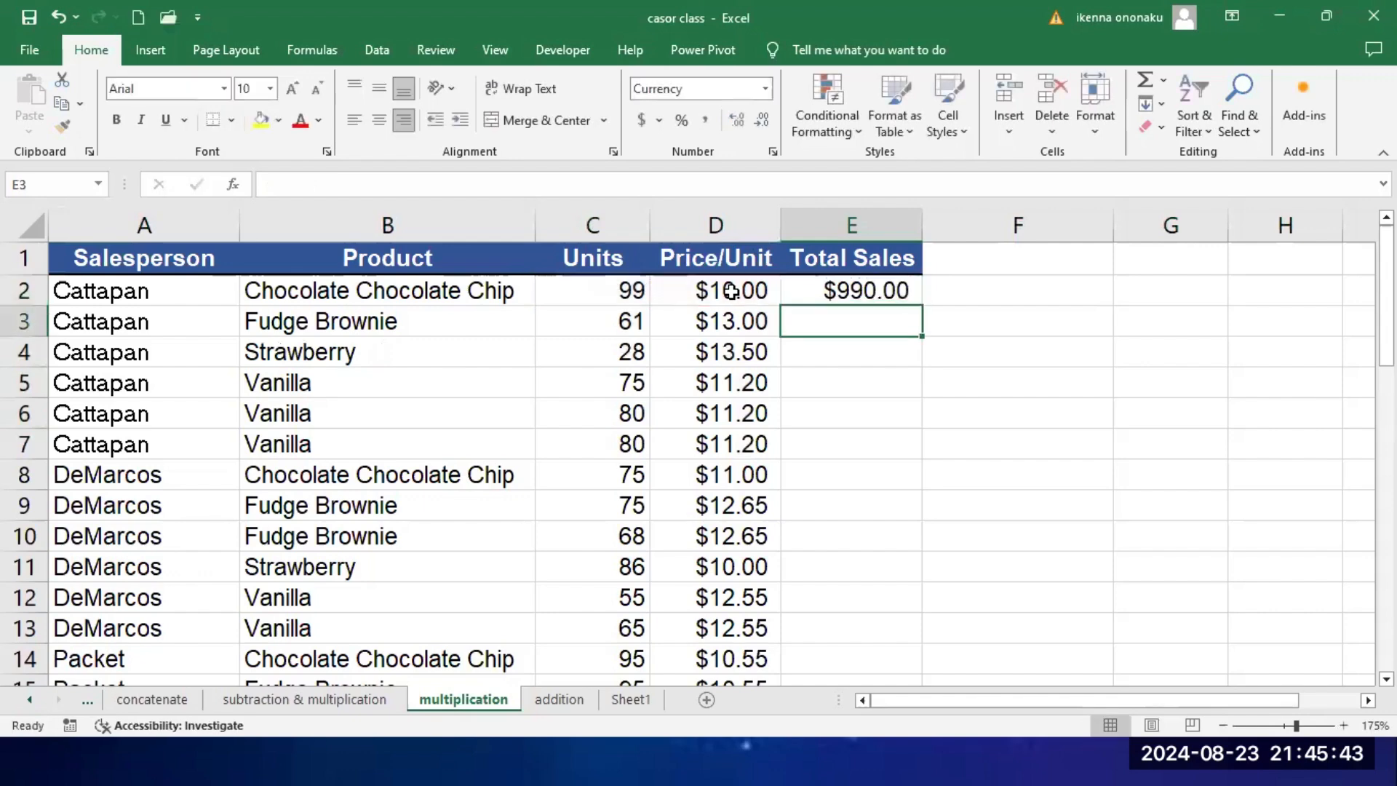
# Step: Fill the E2 total sales formula down the Total Sales column to the last record in row 43
pyautogui.click(887, 292)
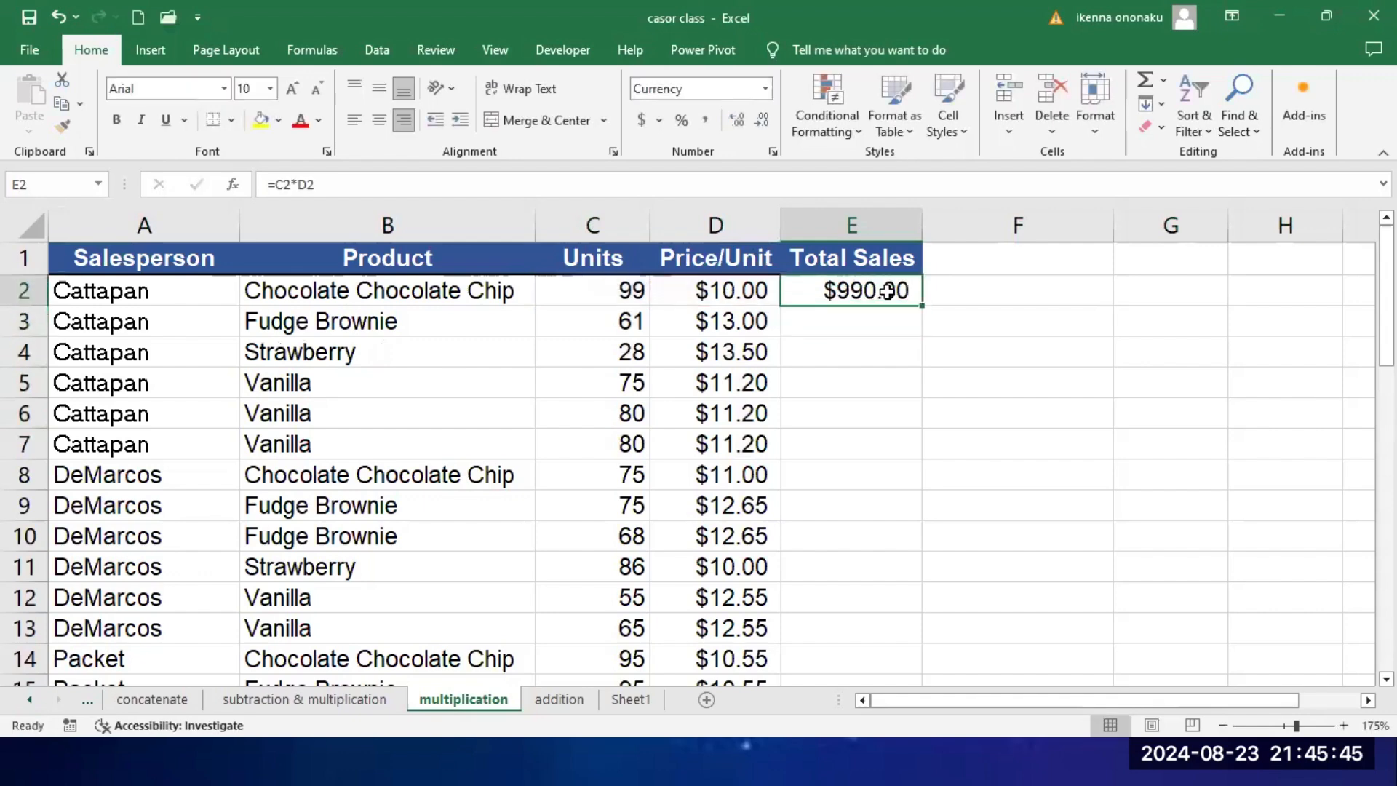
pyautogui.doubleClick(921, 305)
pyautogui.click(975, 299)
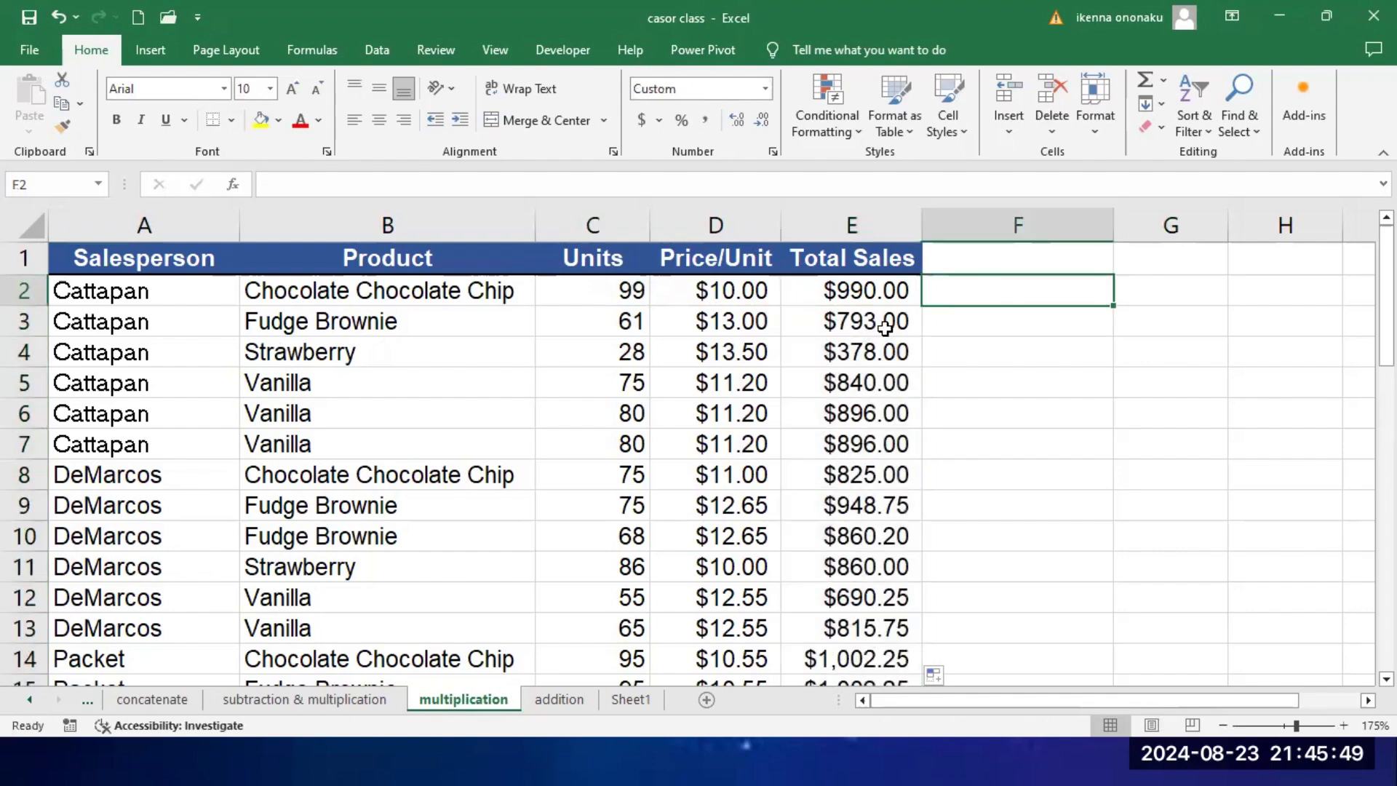
pyautogui.scroll(-12, 854, 484)
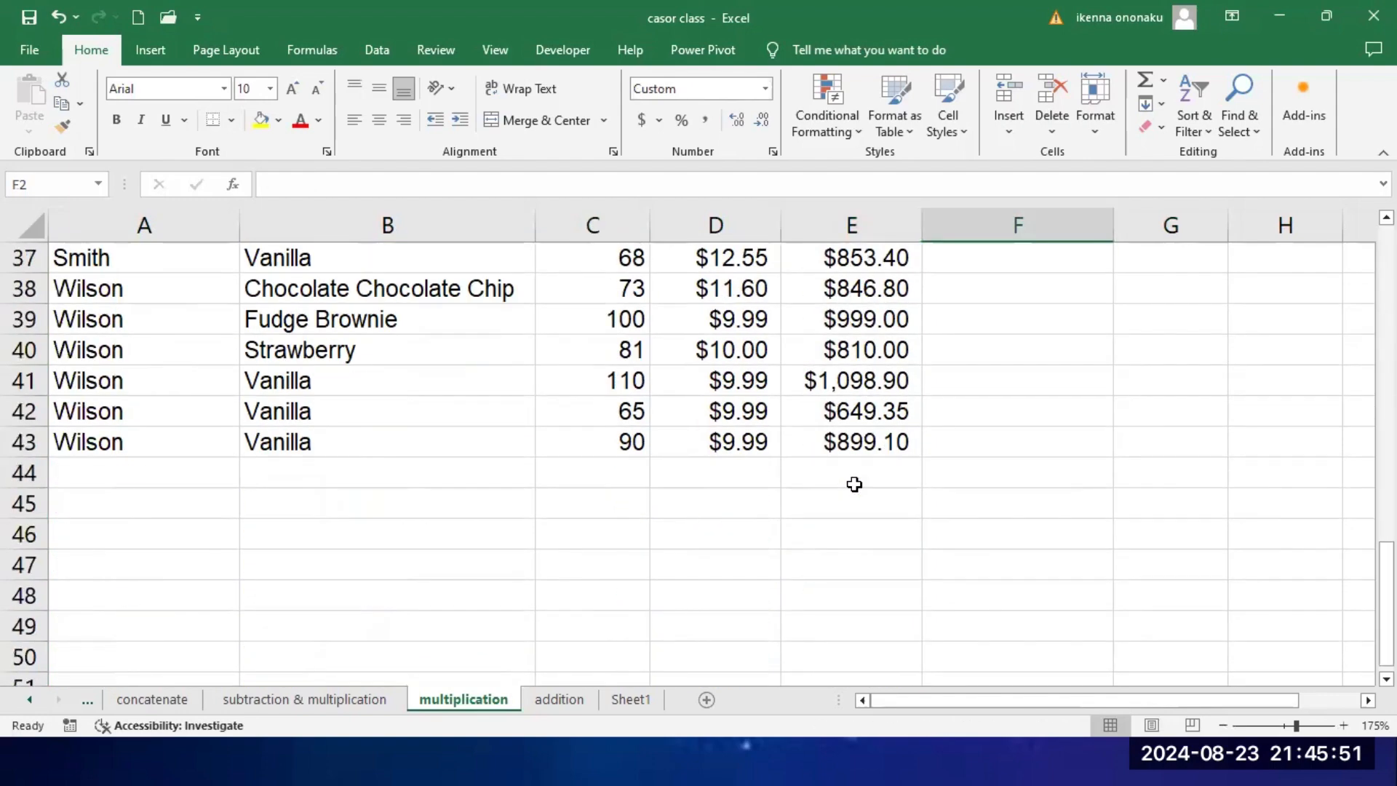
pyautogui.scroll(-1, 854, 484)
pyautogui.scroll(13, 854, 483)
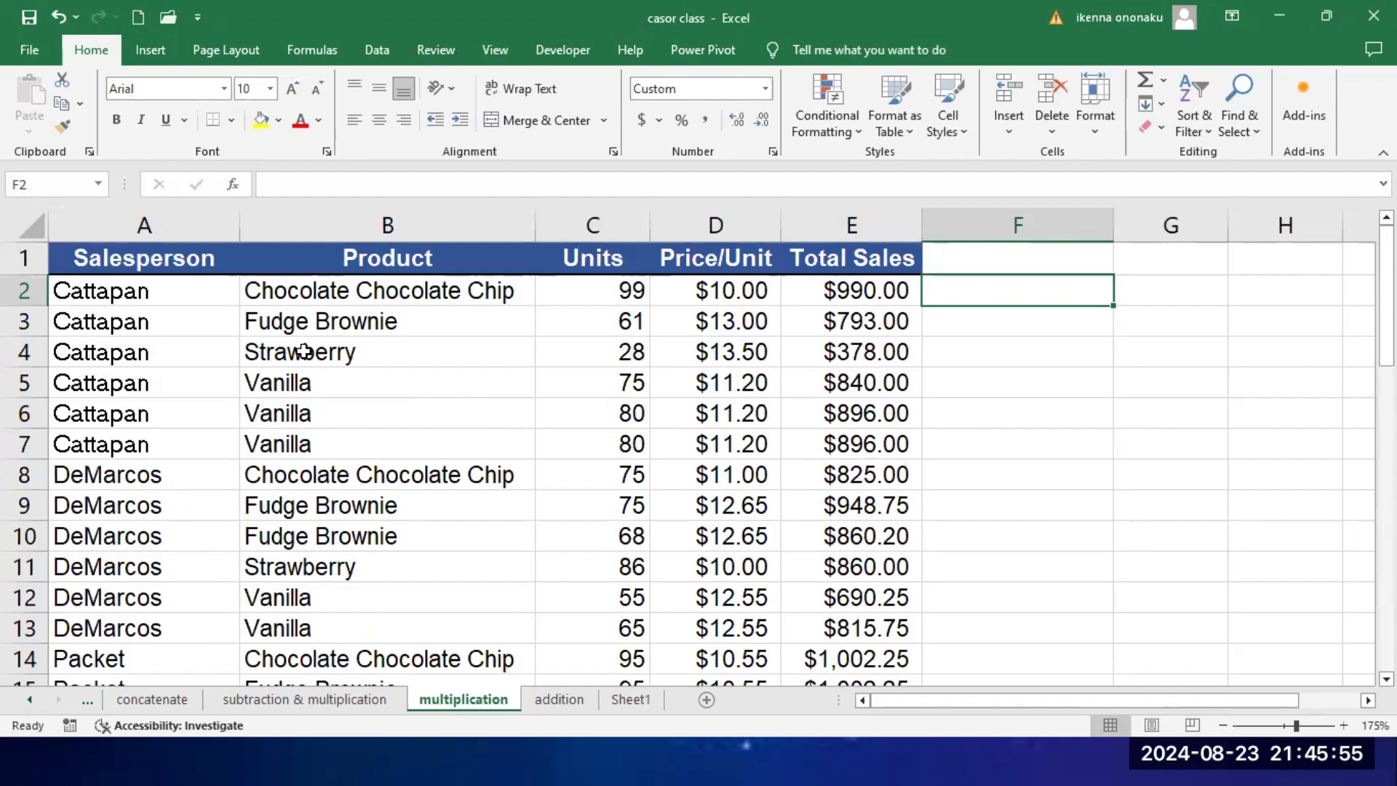
# Step: Check the Total Sales formulas against their salesperson rows, from the first records down to the end of the table
pyautogui.click(127, 292)
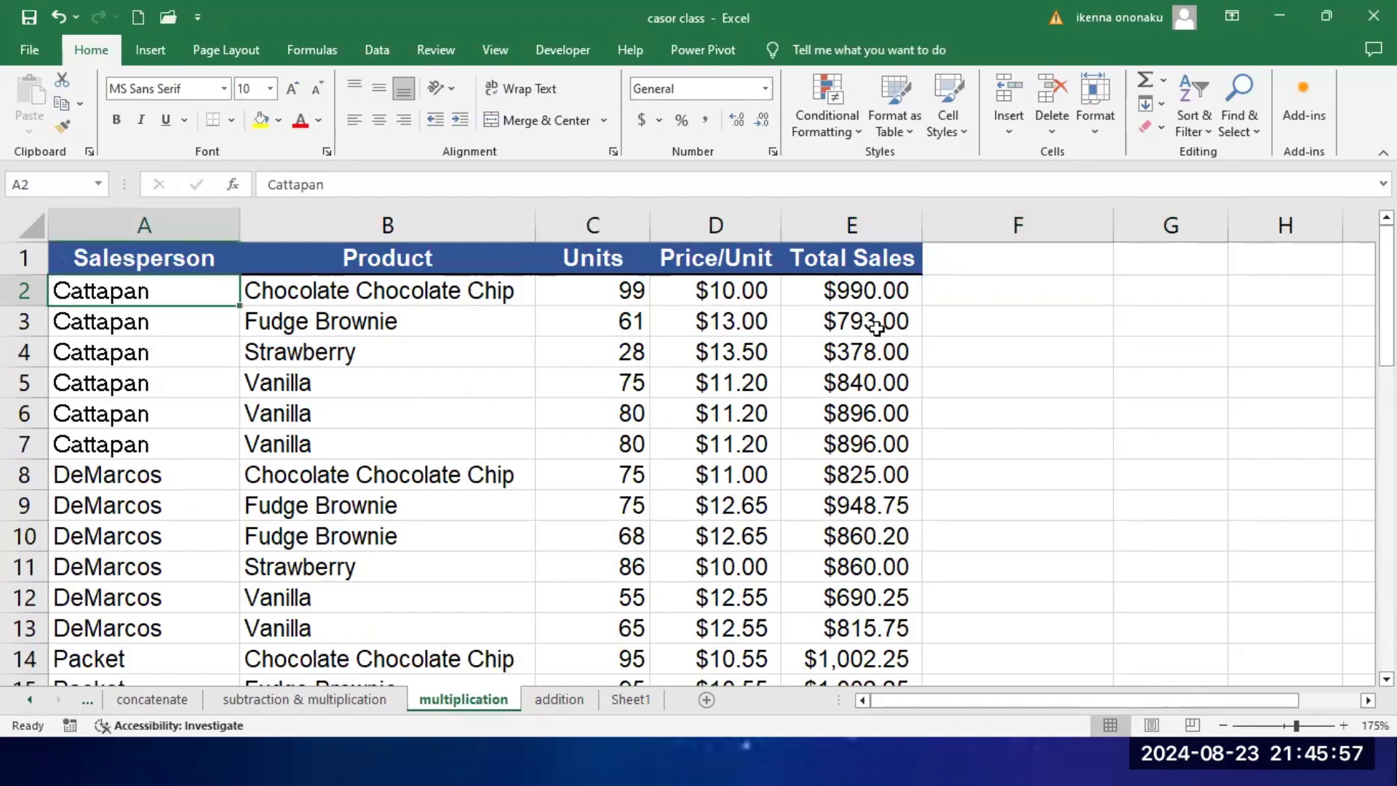
pyautogui.click(873, 292)
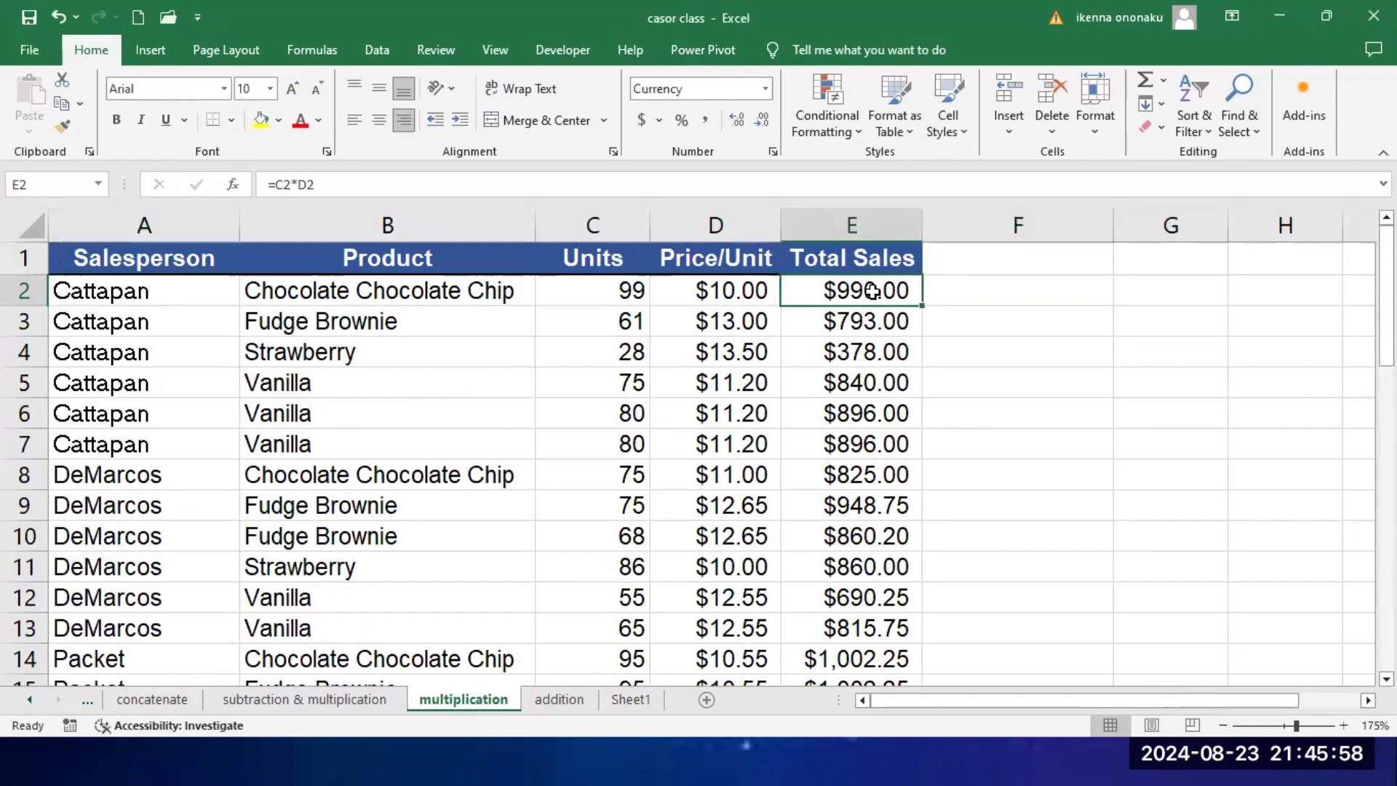
pyautogui.click(113, 313)
pyautogui.click(882, 322)
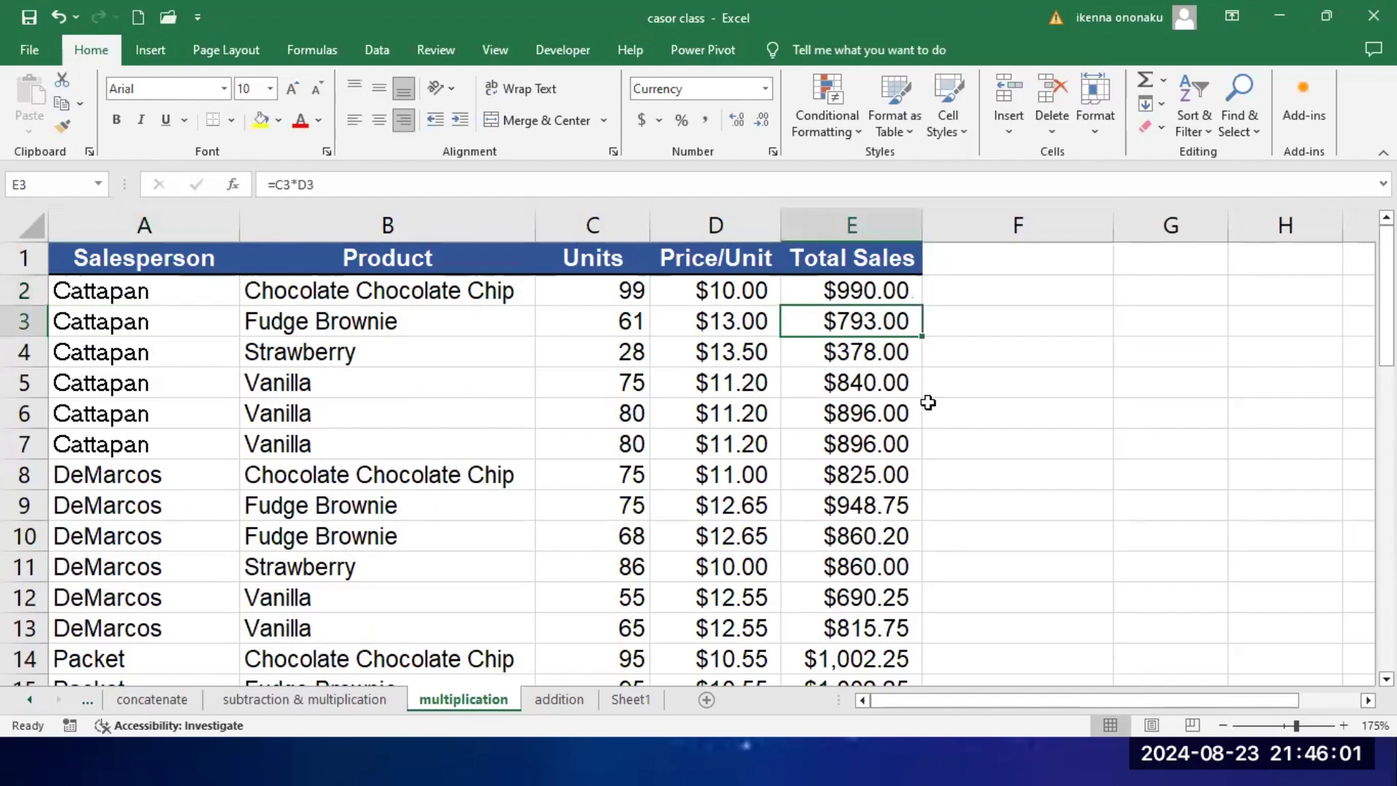
pyautogui.scroll(-1, 899, 443)
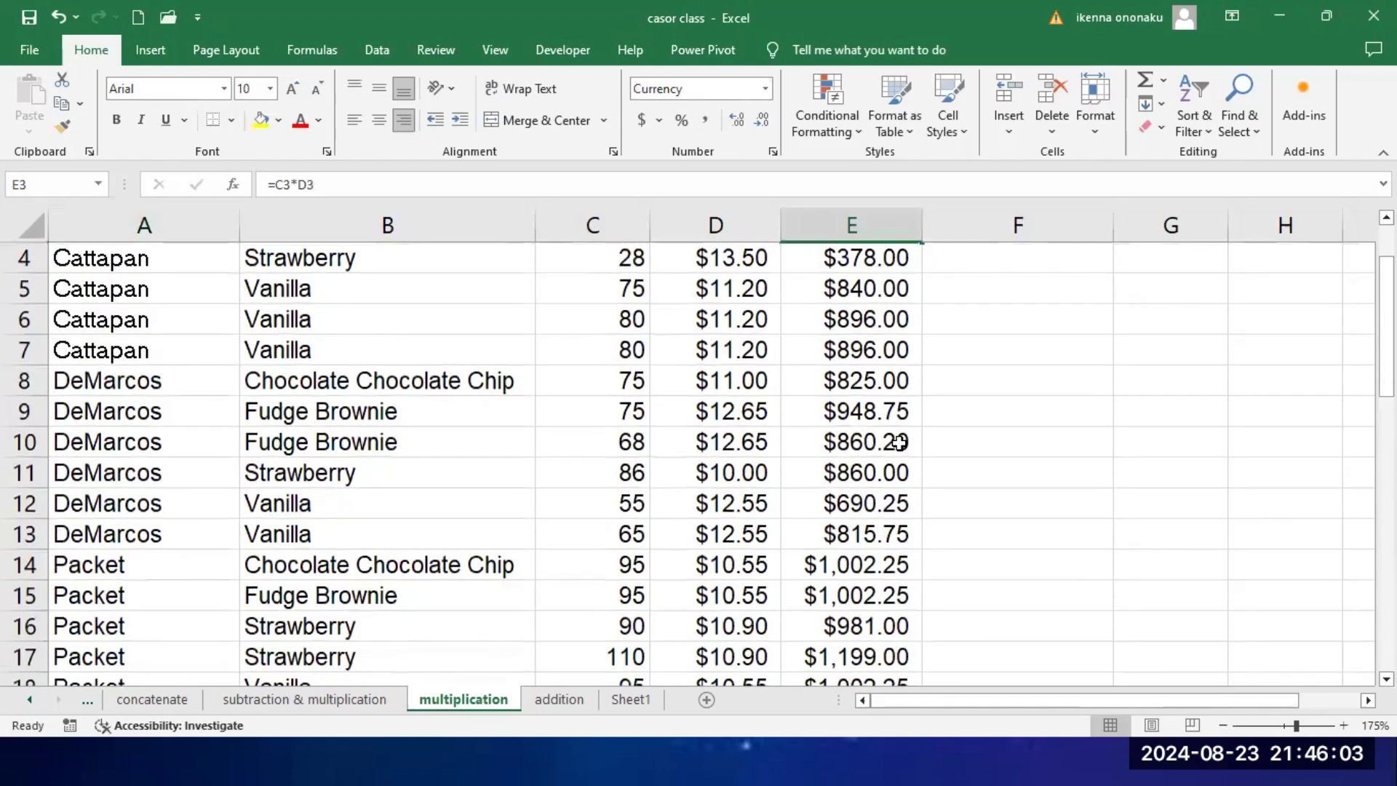
pyautogui.scroll(1, 900, 443)
pyautogui.scroll(-7, 899, 443)
pyautogui.scroll(-6, 899, 443)
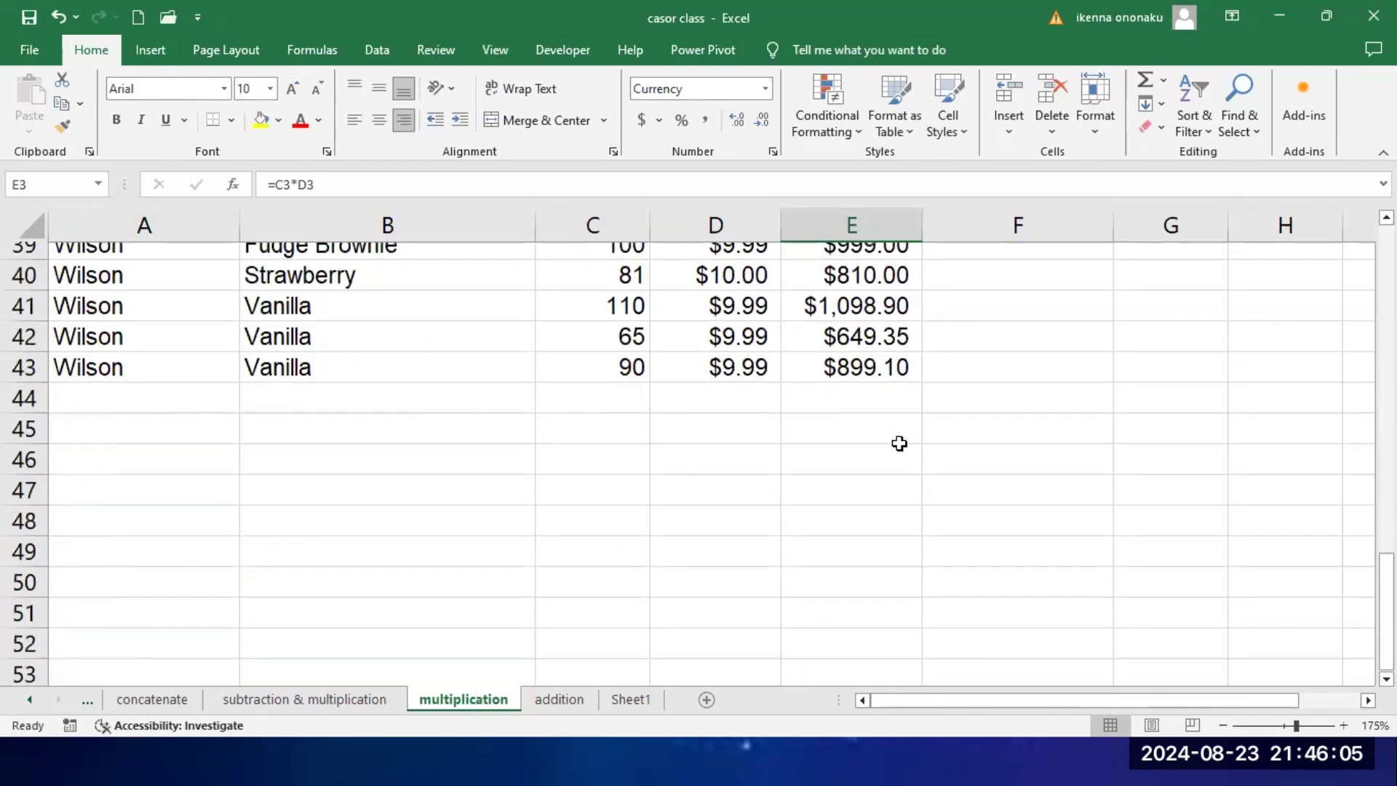
pyautogui.scroll(2, 898, 440)
pyautogui.click(882, 562)
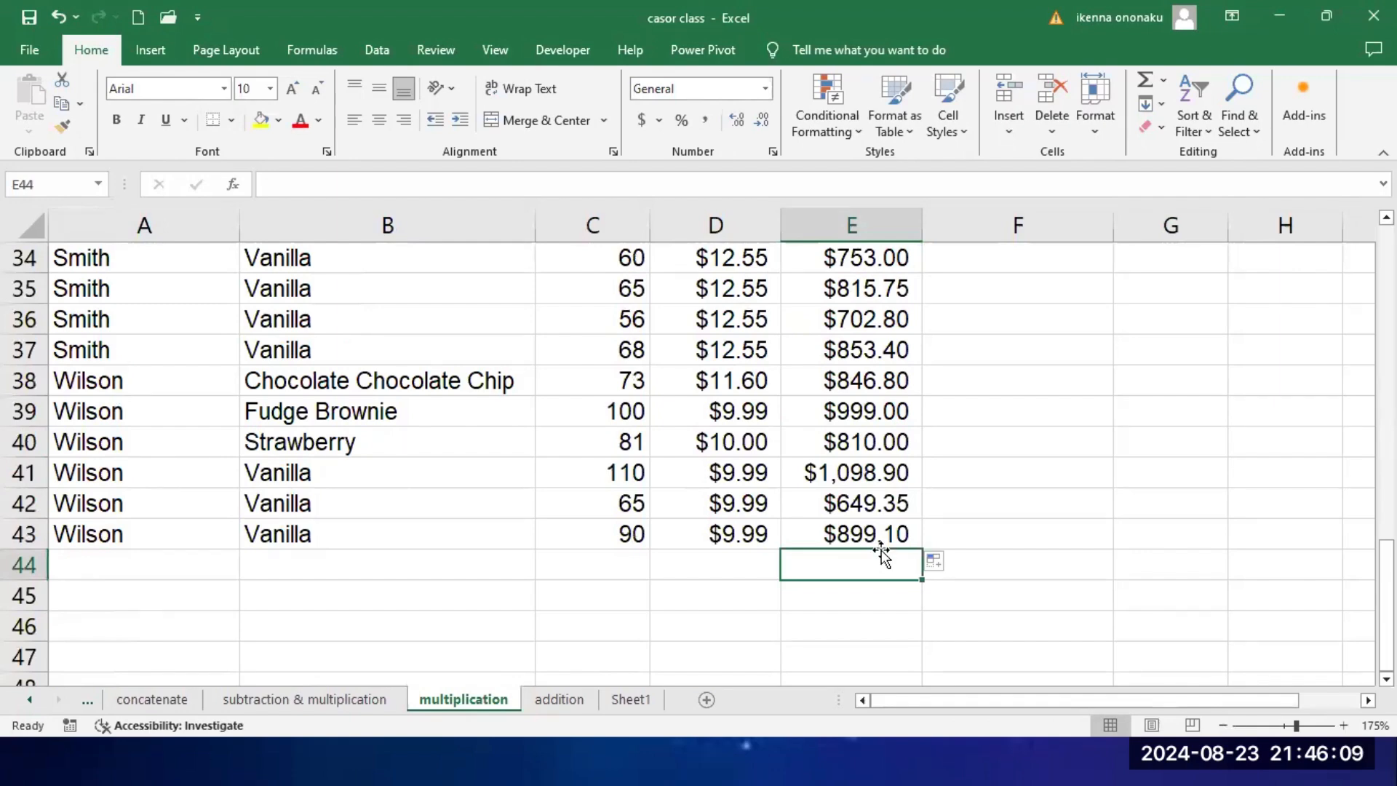
pyautogui.scroll(11, 880, 551)
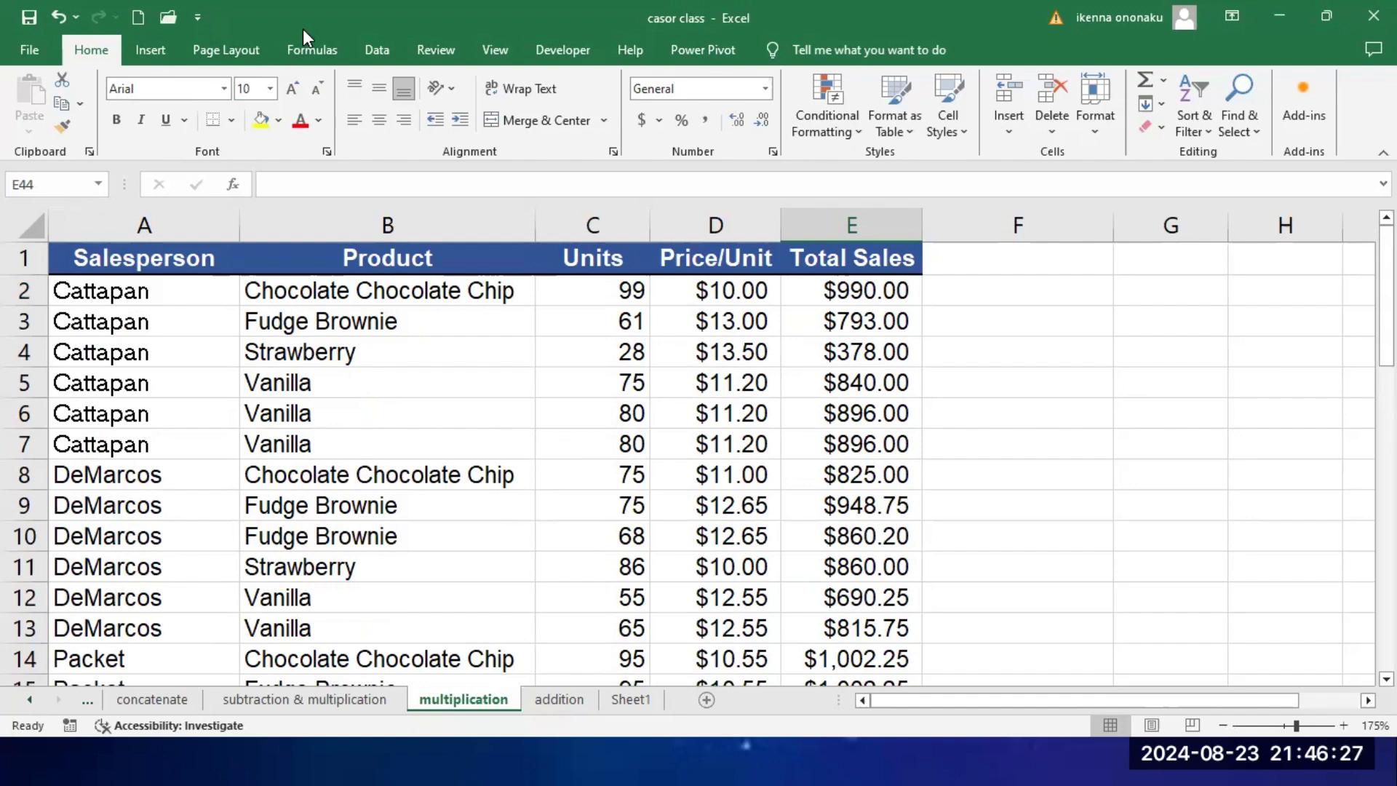
# Step: Review the Salesperson and Product headings of the sales table
pyautogui.click(163, 270)
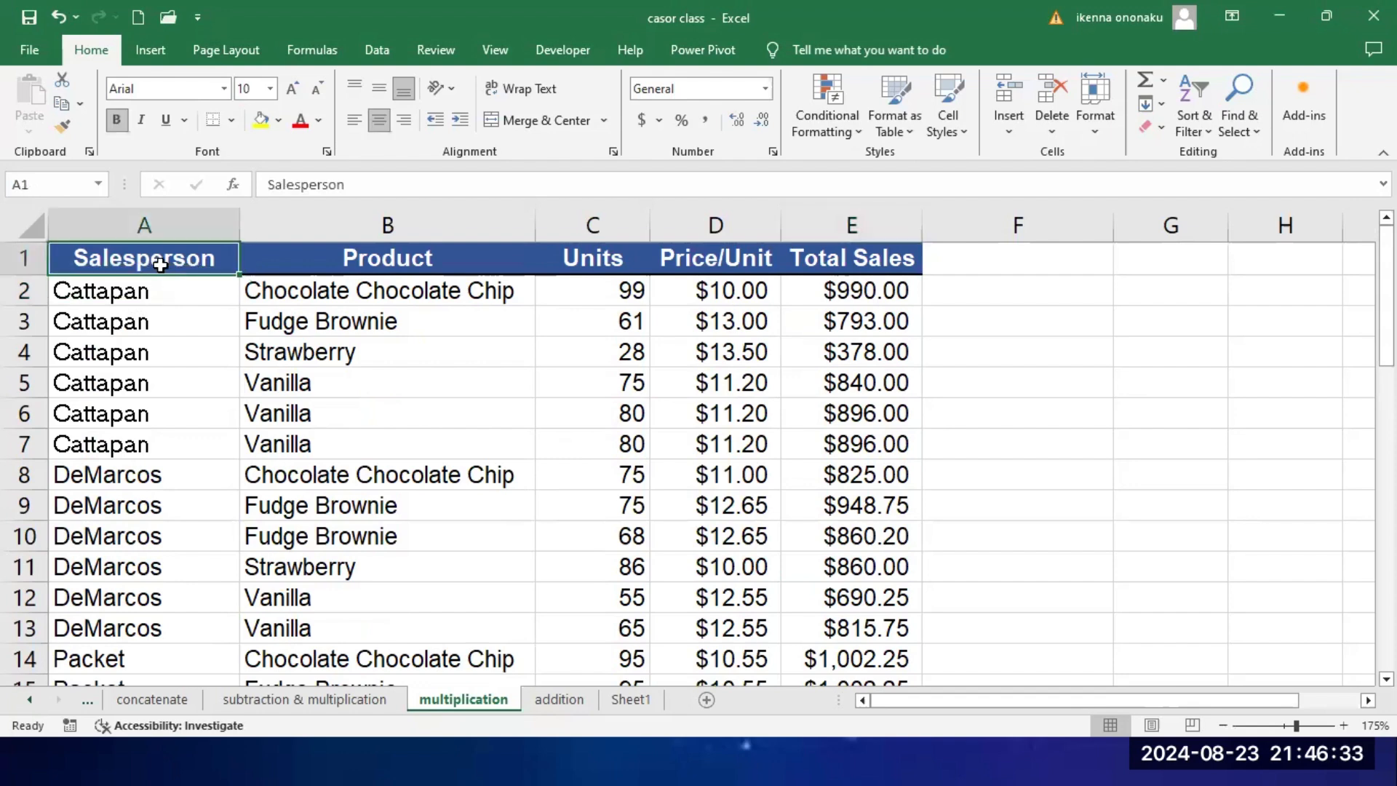
pyautogui.click(379, 265)
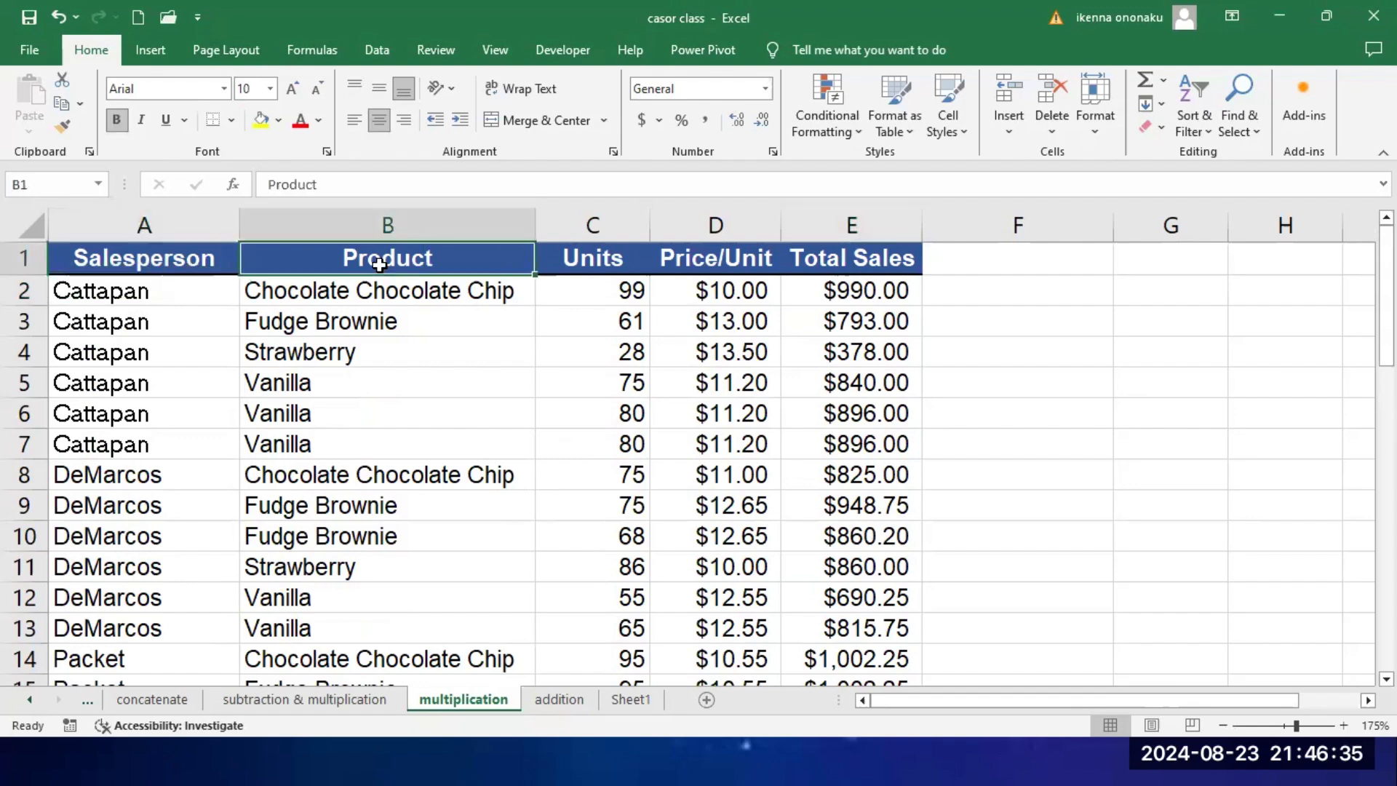
pyautogui.click(171, 264)
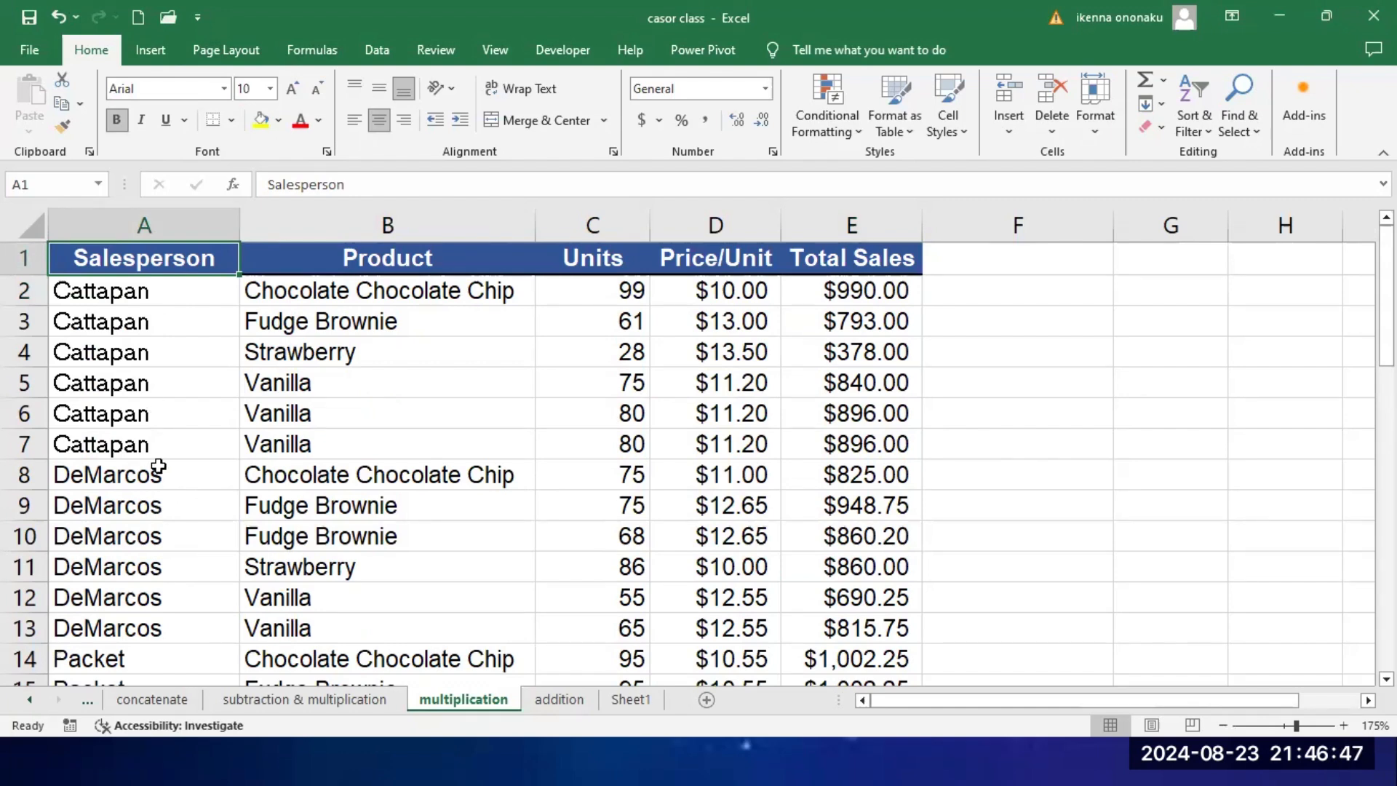
pyautogui.click(424, 264)
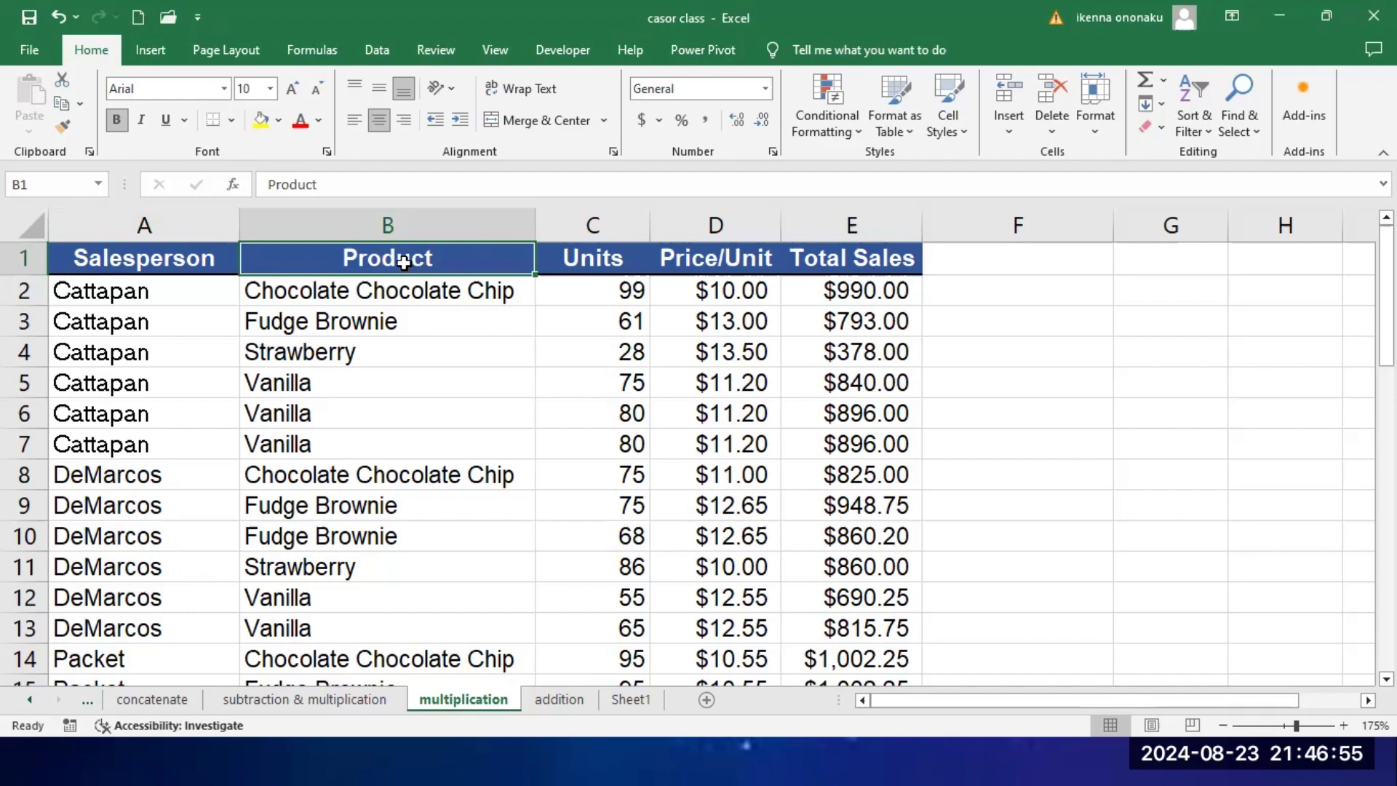
pyautogui.click(129, 264)
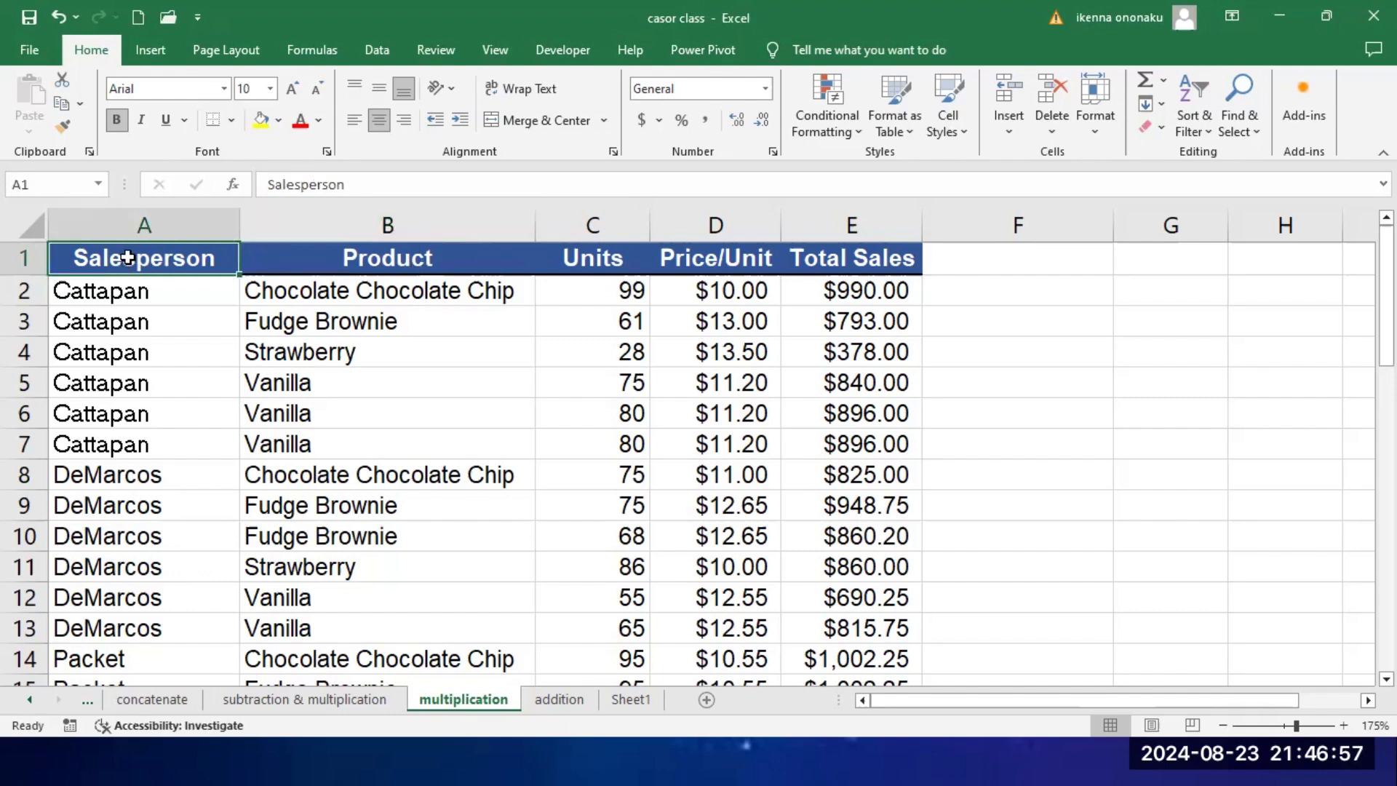
# Step: Turn on filtering for the sales table's header row, from Salesperson to Total Sales (A1:E1)
pyautogui.moveTo(131, 258); pyautogui.dragTo(895, 262)
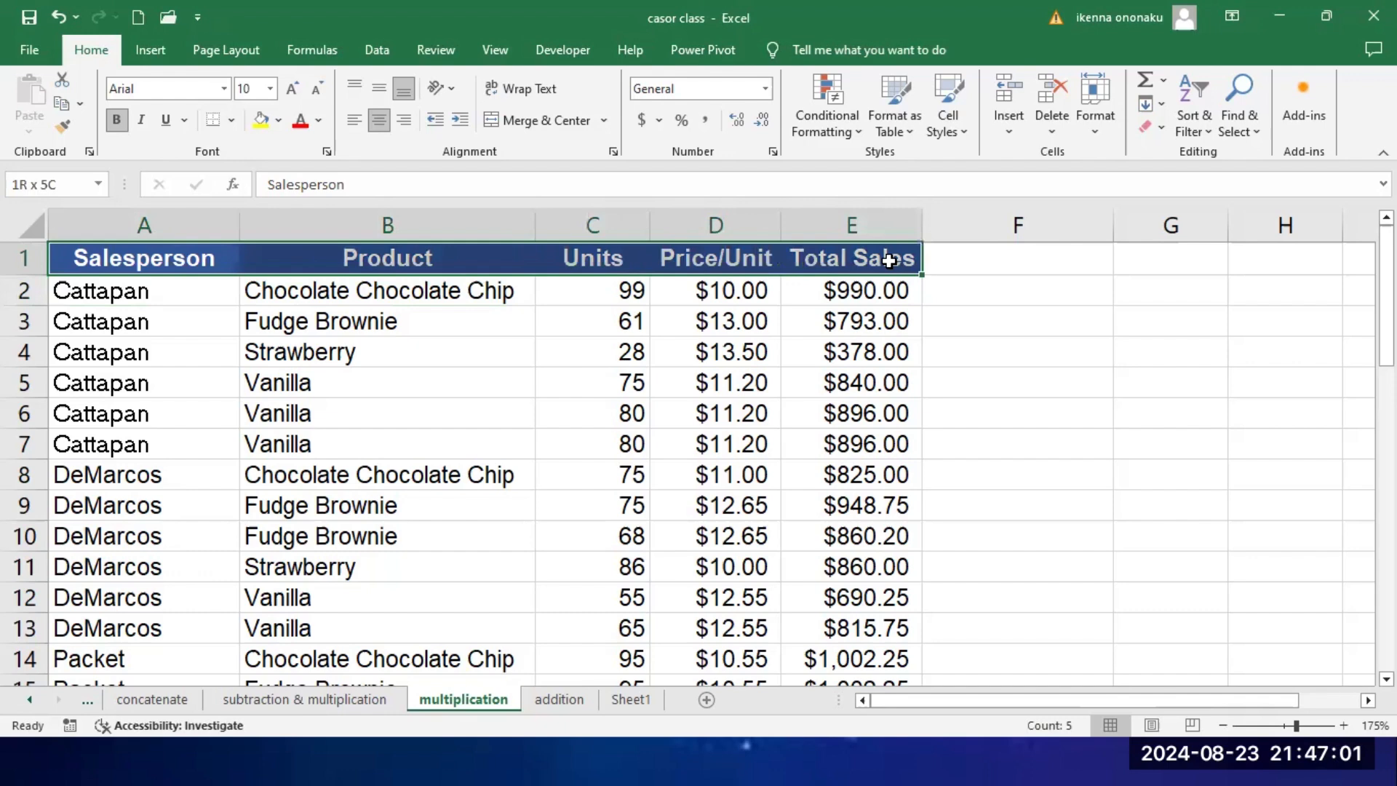
pyautogui.click(1054, 253)
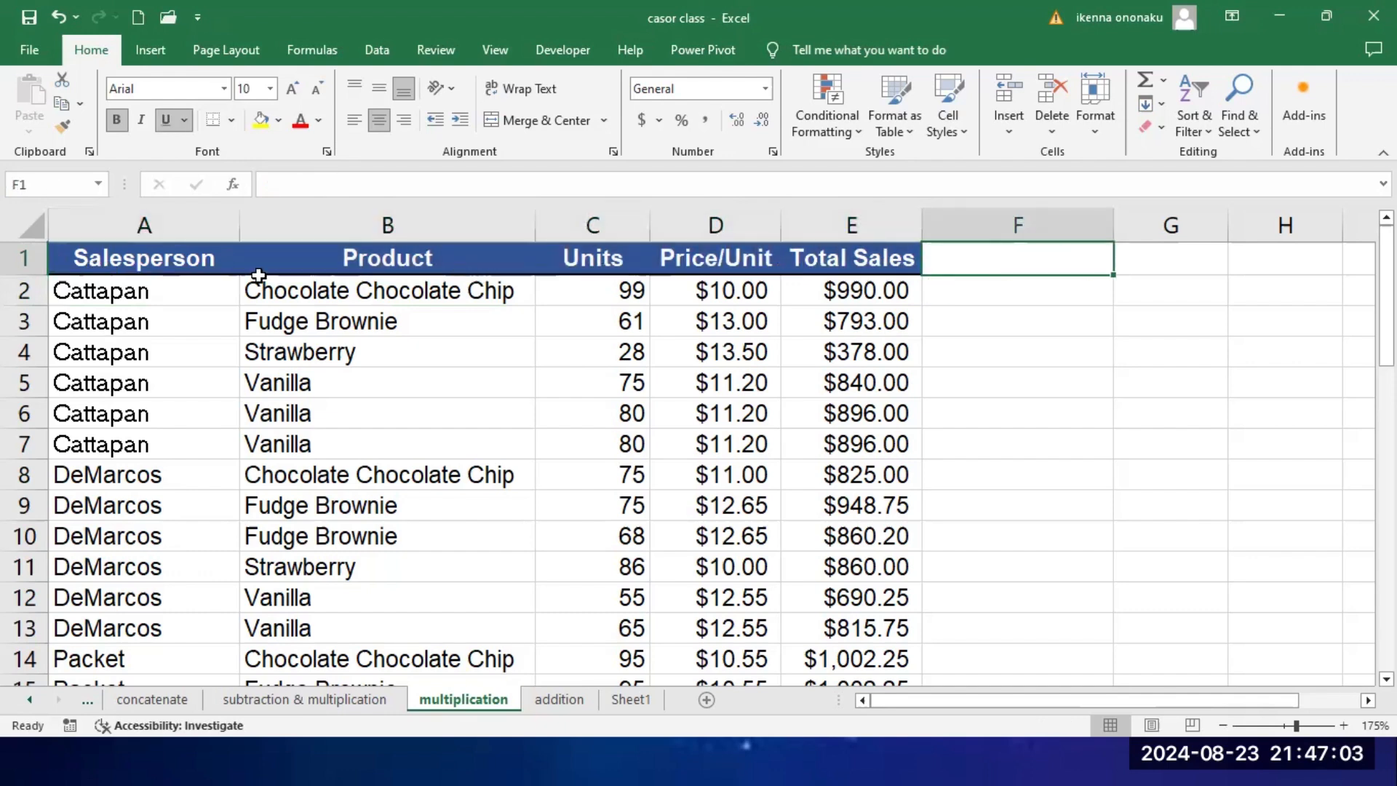
pyautogui.click(138, 261)
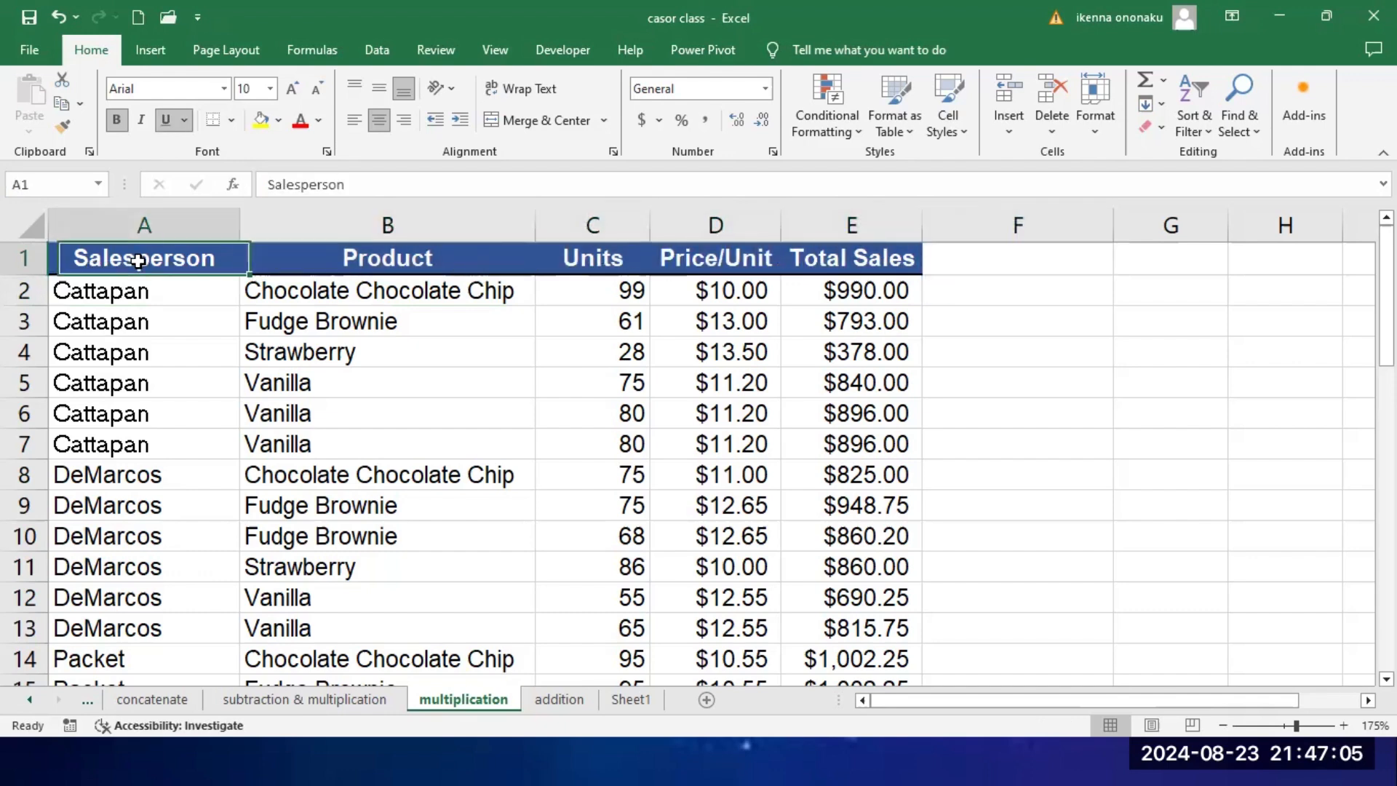
pyautogui.click(142, 323)
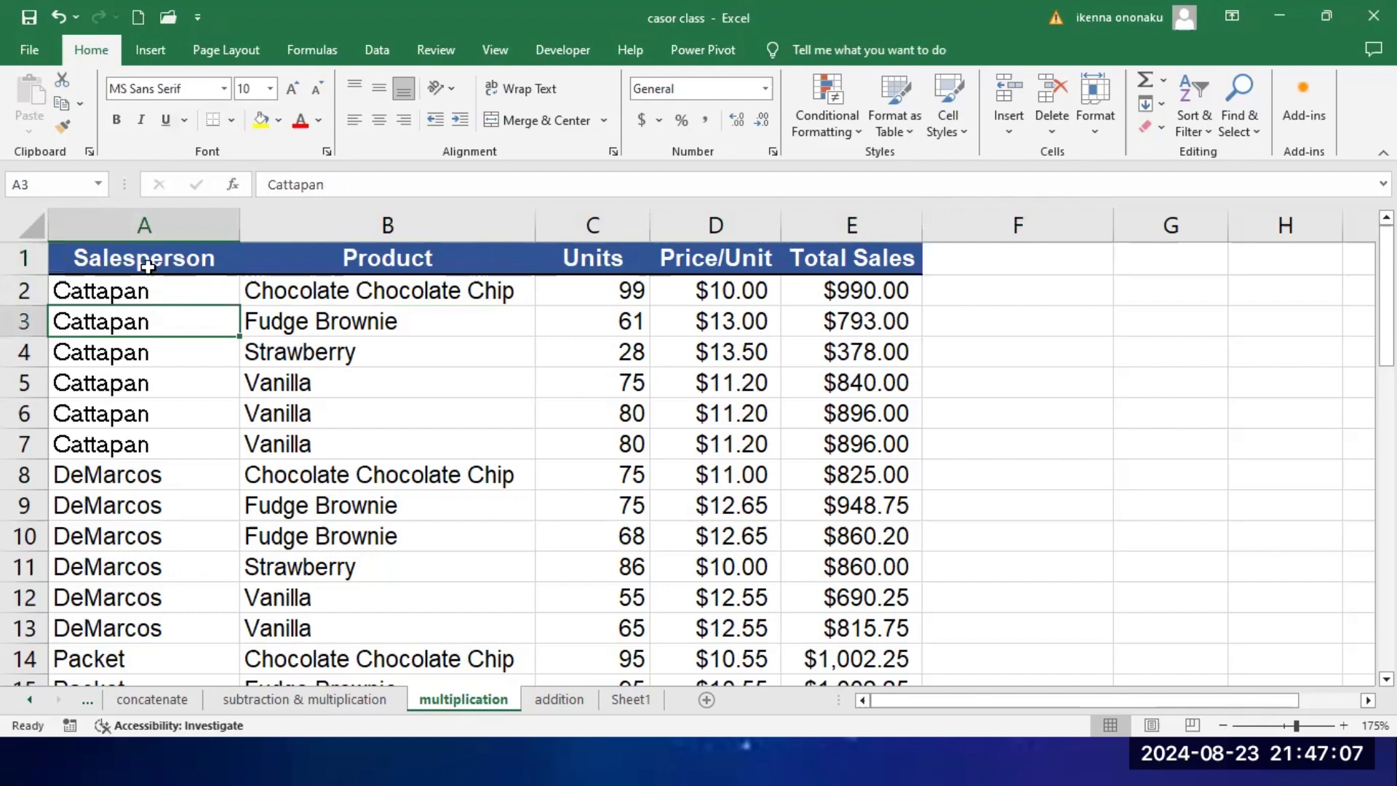
pyautogui.click(140, 259)
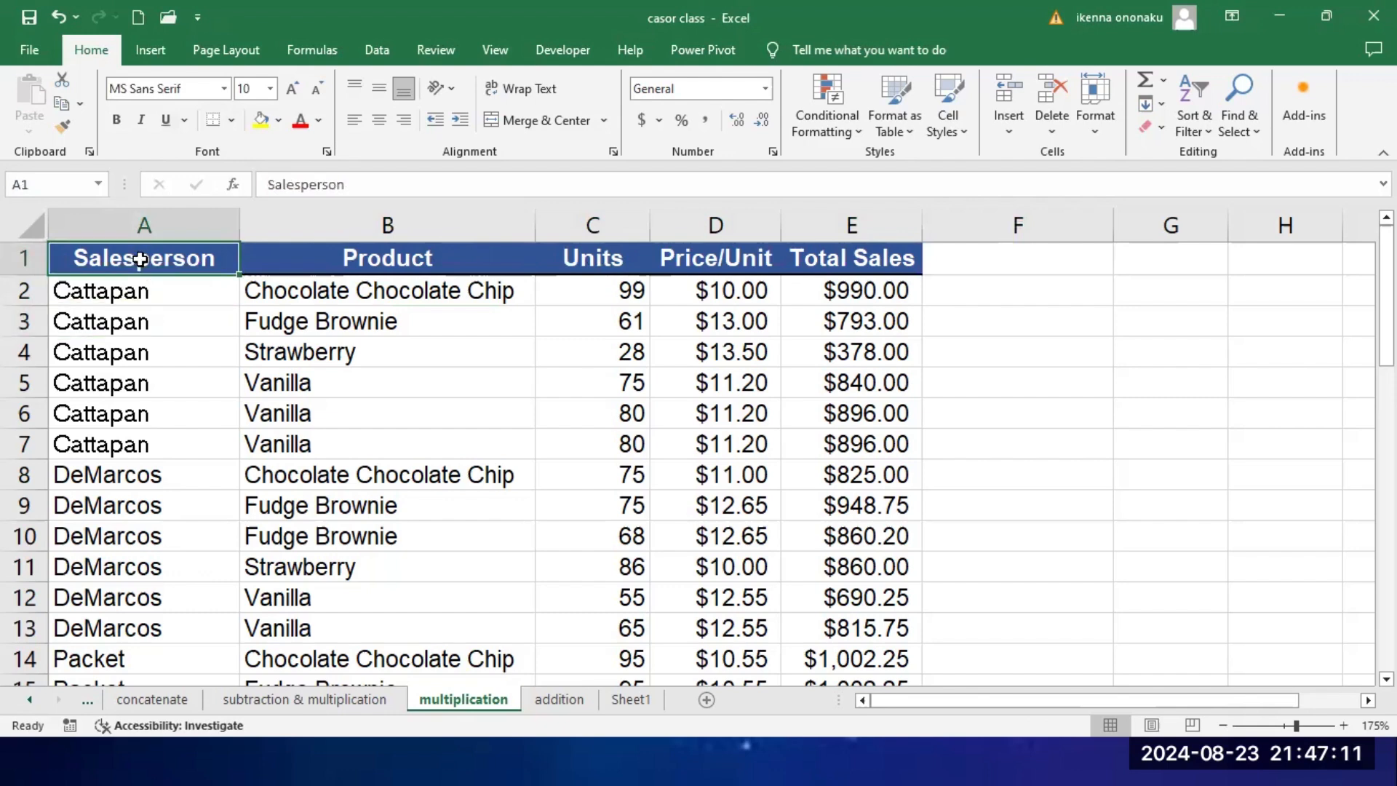
pyautogui.moveTo(140, 259); pyautogui.dragTo(843, 274)
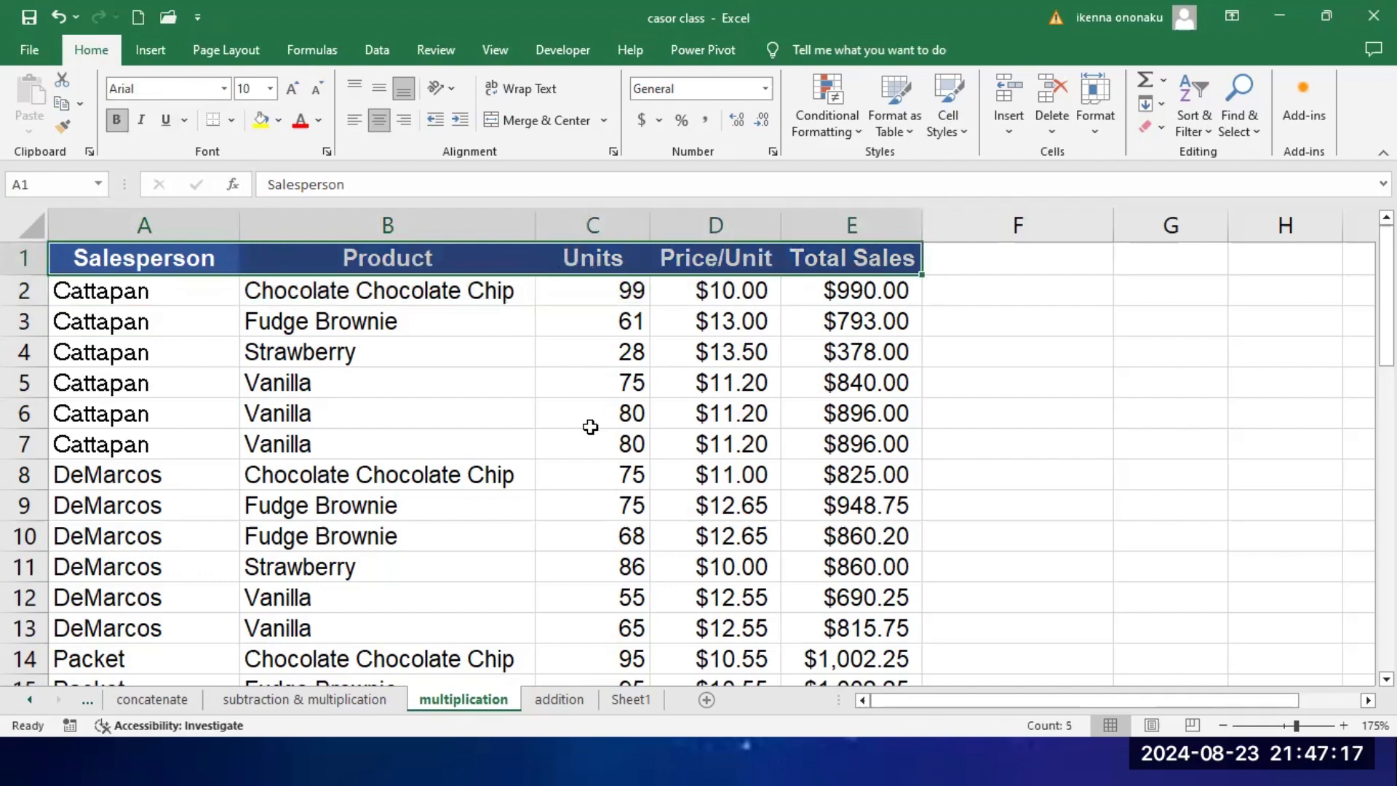
pyautogui.click(375, 51)
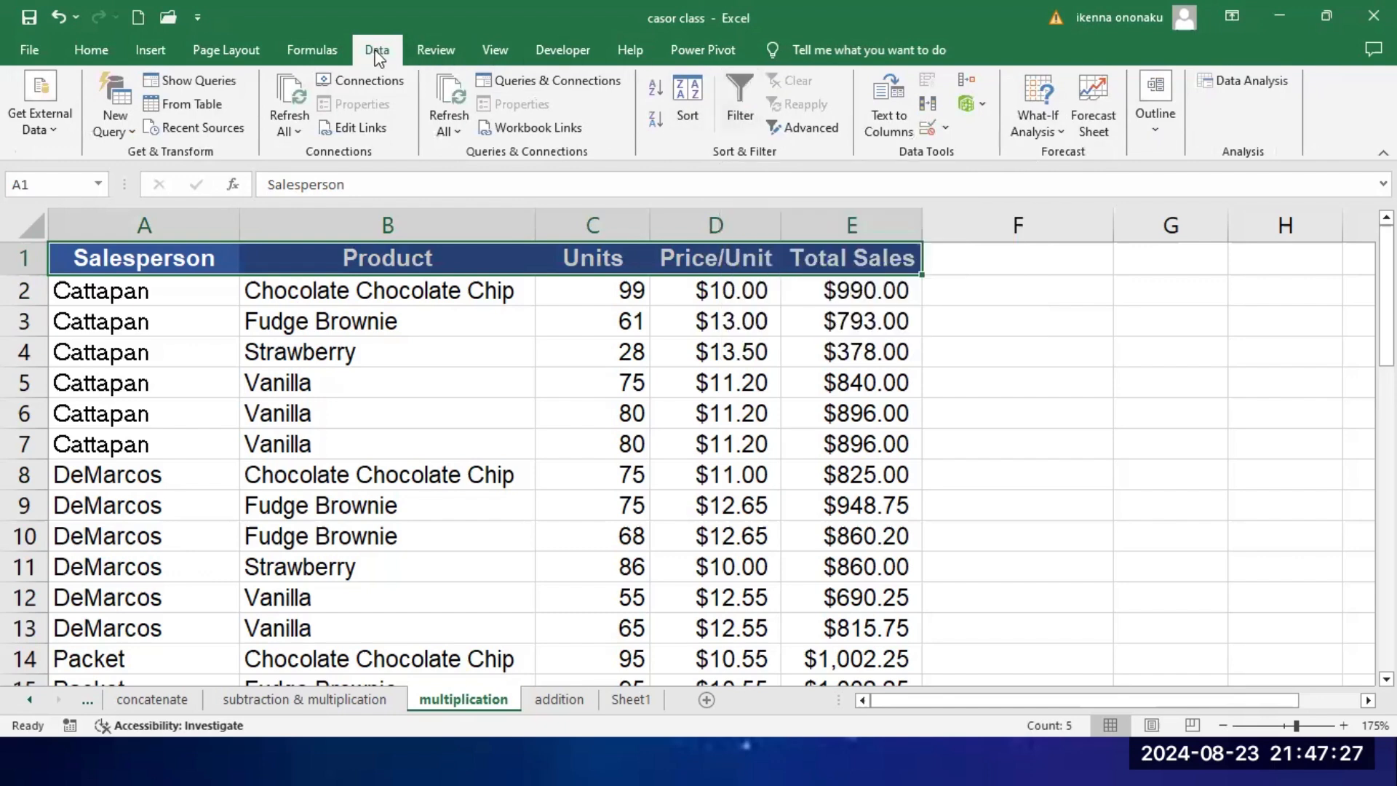
pyautogui.click(744, 89)
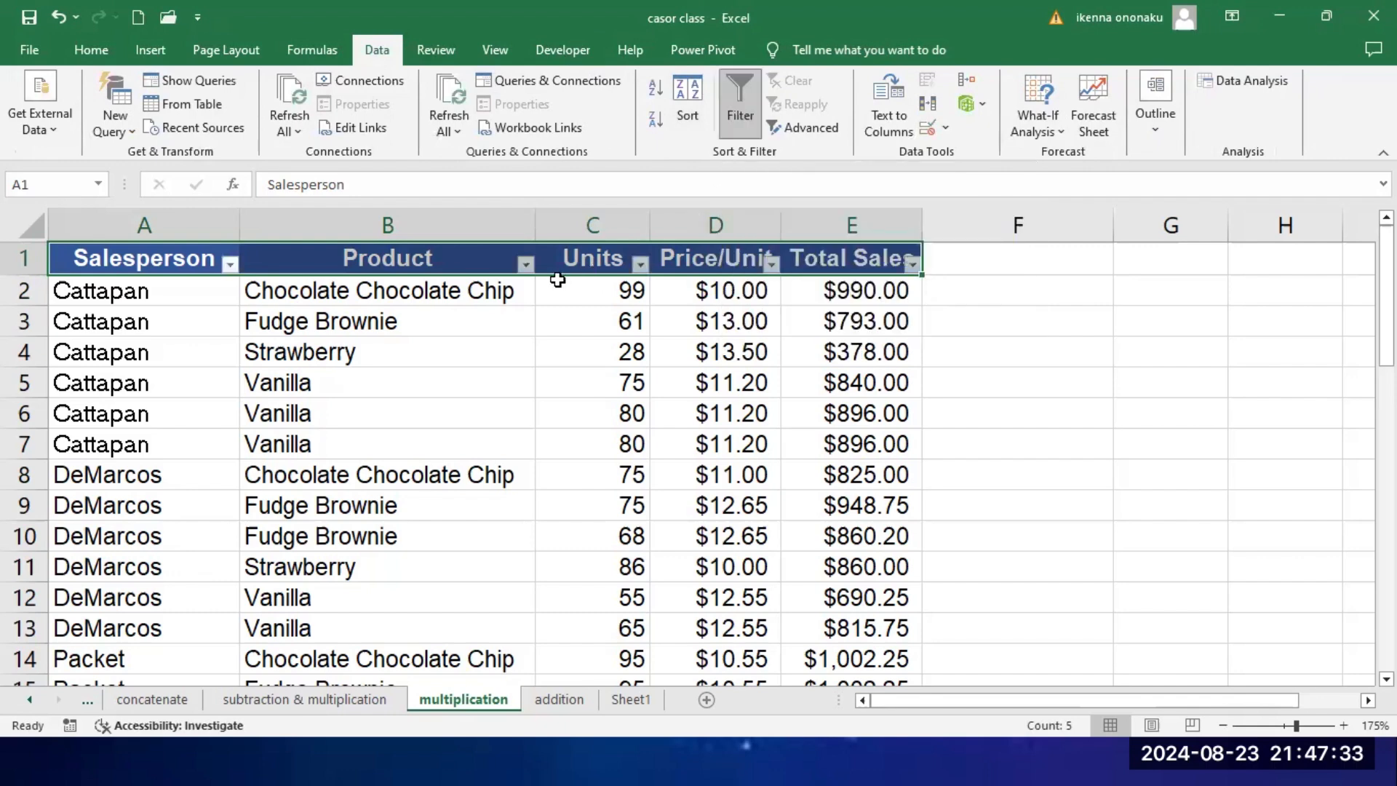
# Step: Turn the table's filter off and on again from cell B2, and view the Salesperson filter options
pyautogui.click(367, 289)
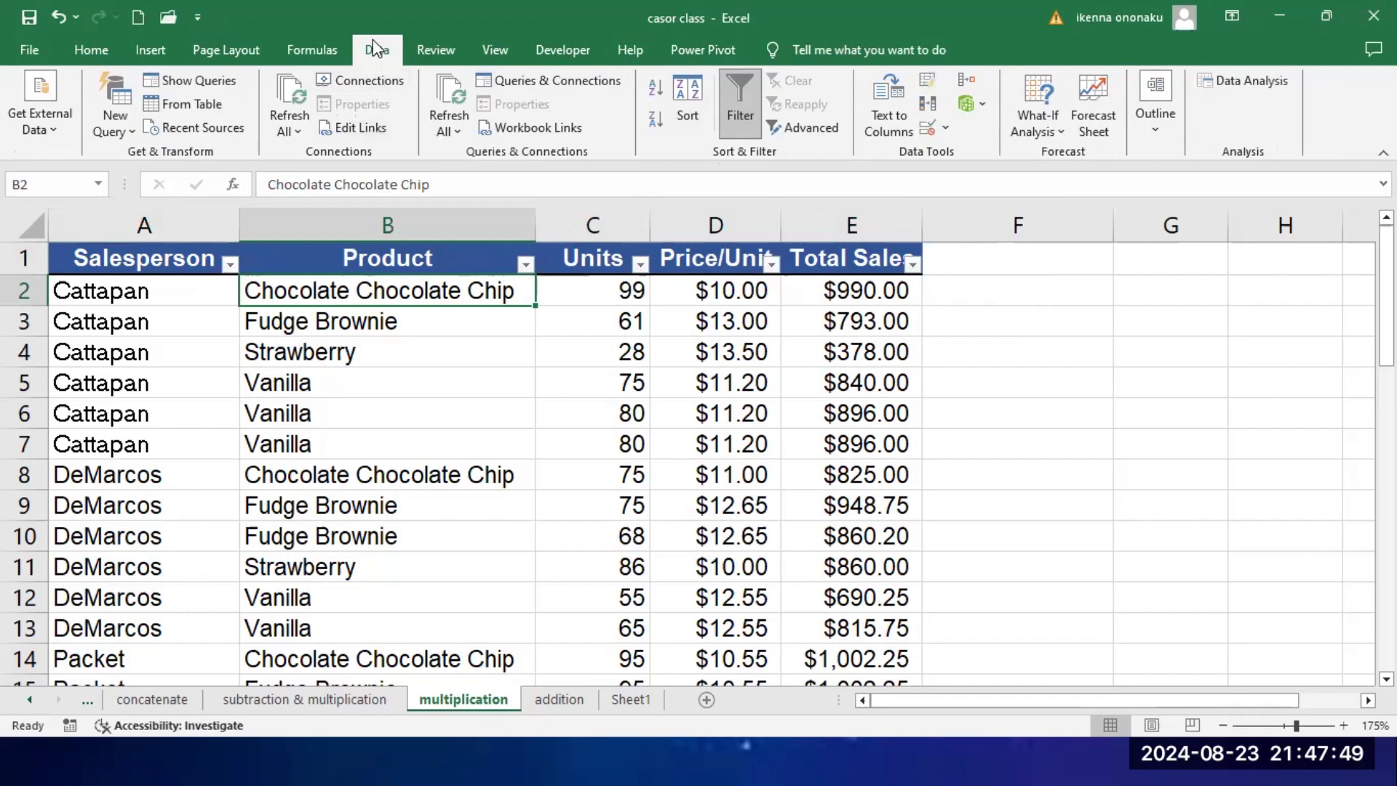
pyautogui.click(740, 98)
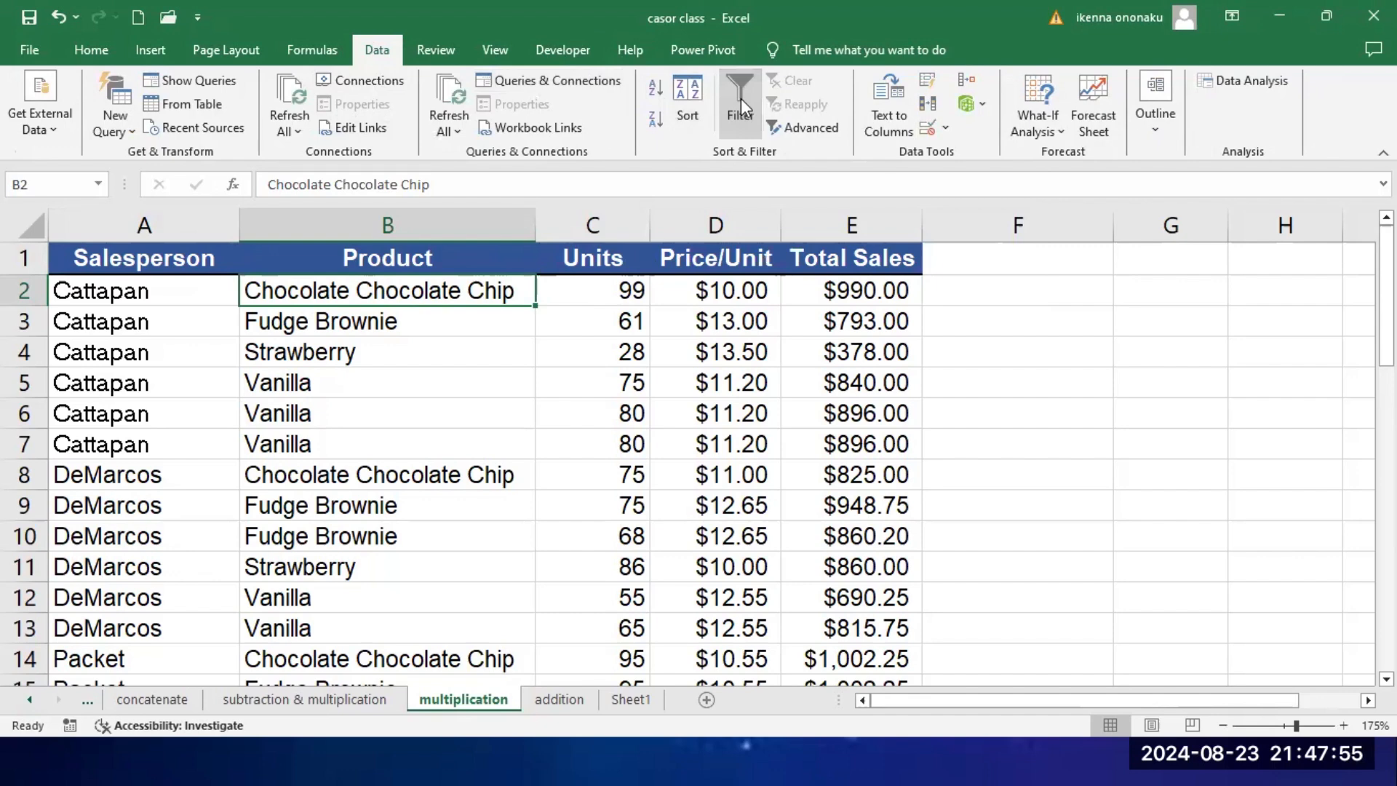
pyautogui.click(740, 99)
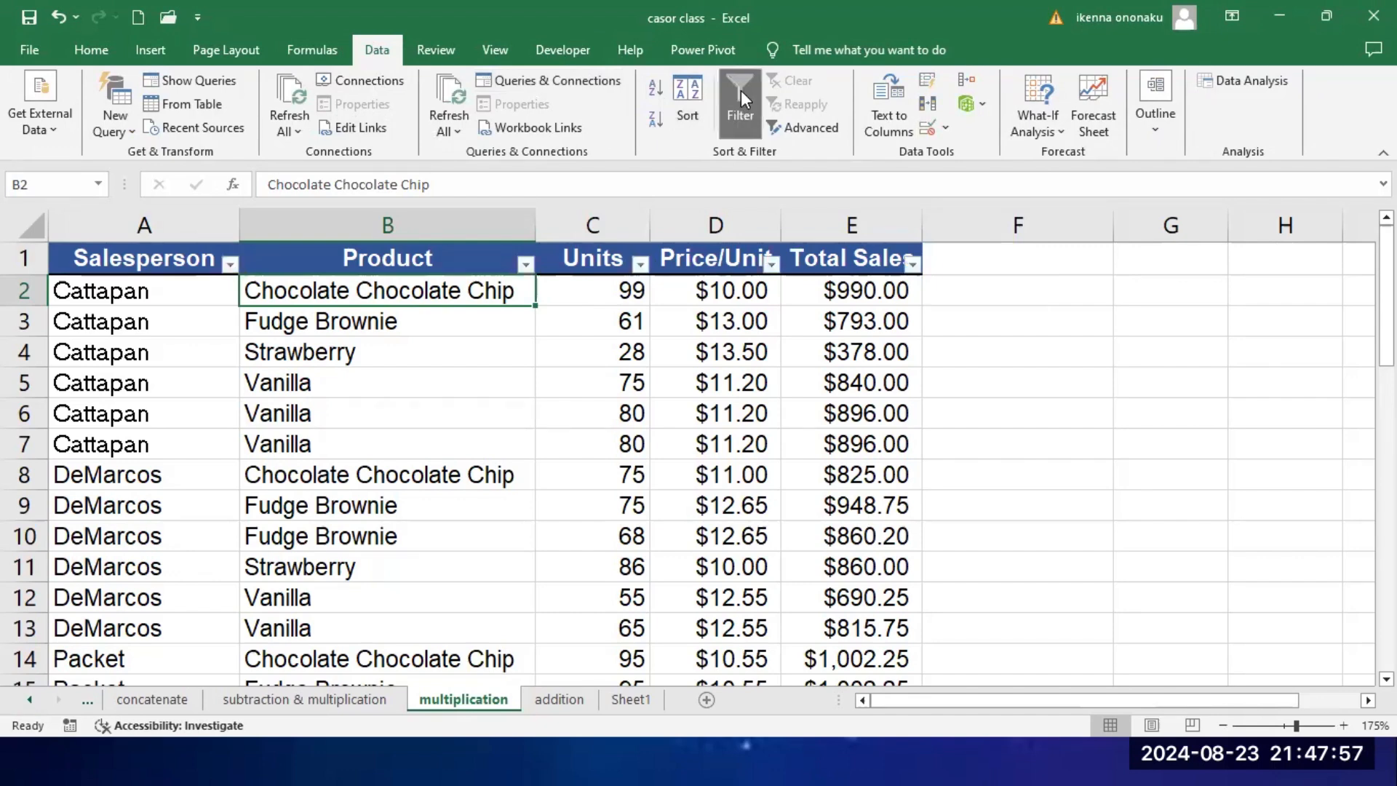
pyautogui.click(230, 266)
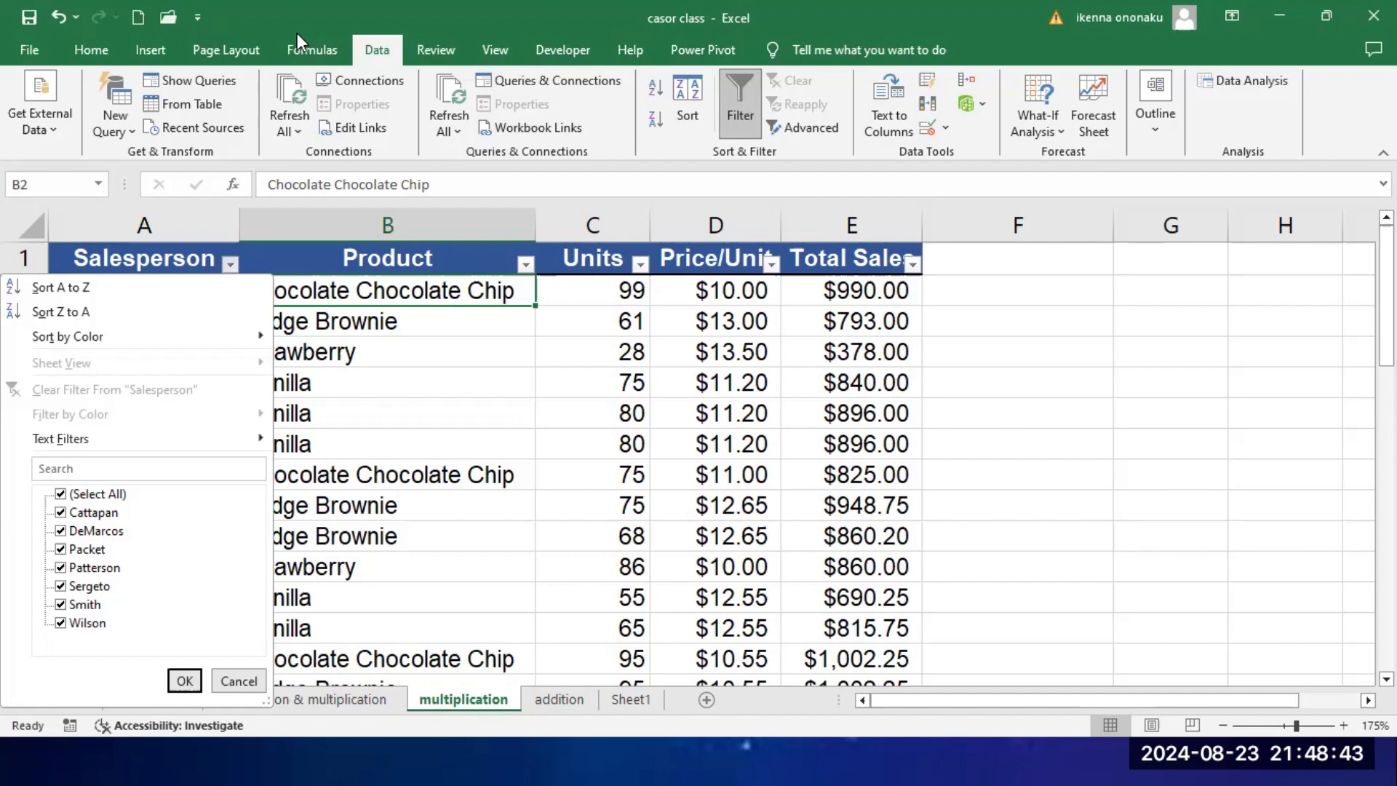
pyautogui.press('Escape')
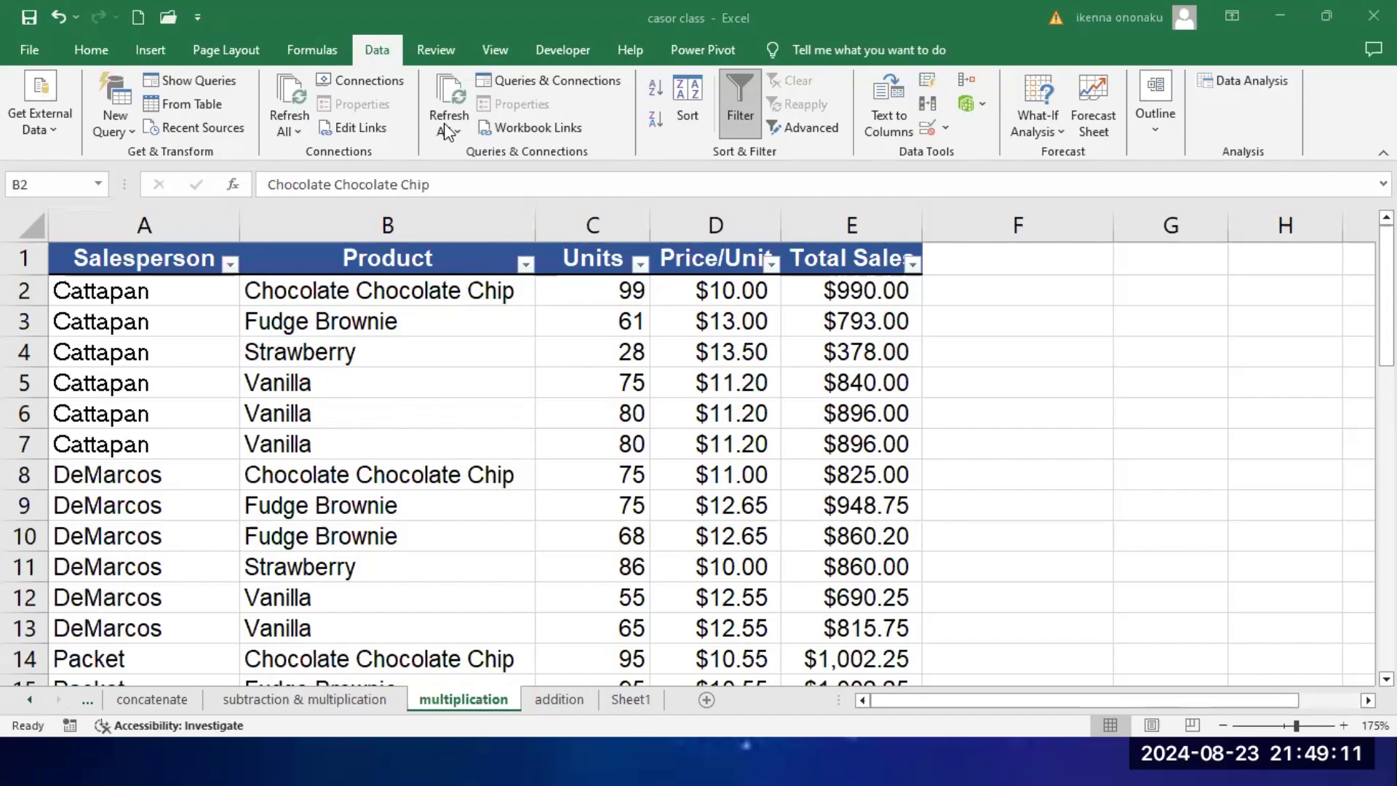
# Step: Remove the filter from the sales table with the Salesperson heading cell A1 selected
pyautogui.click(376, 413)
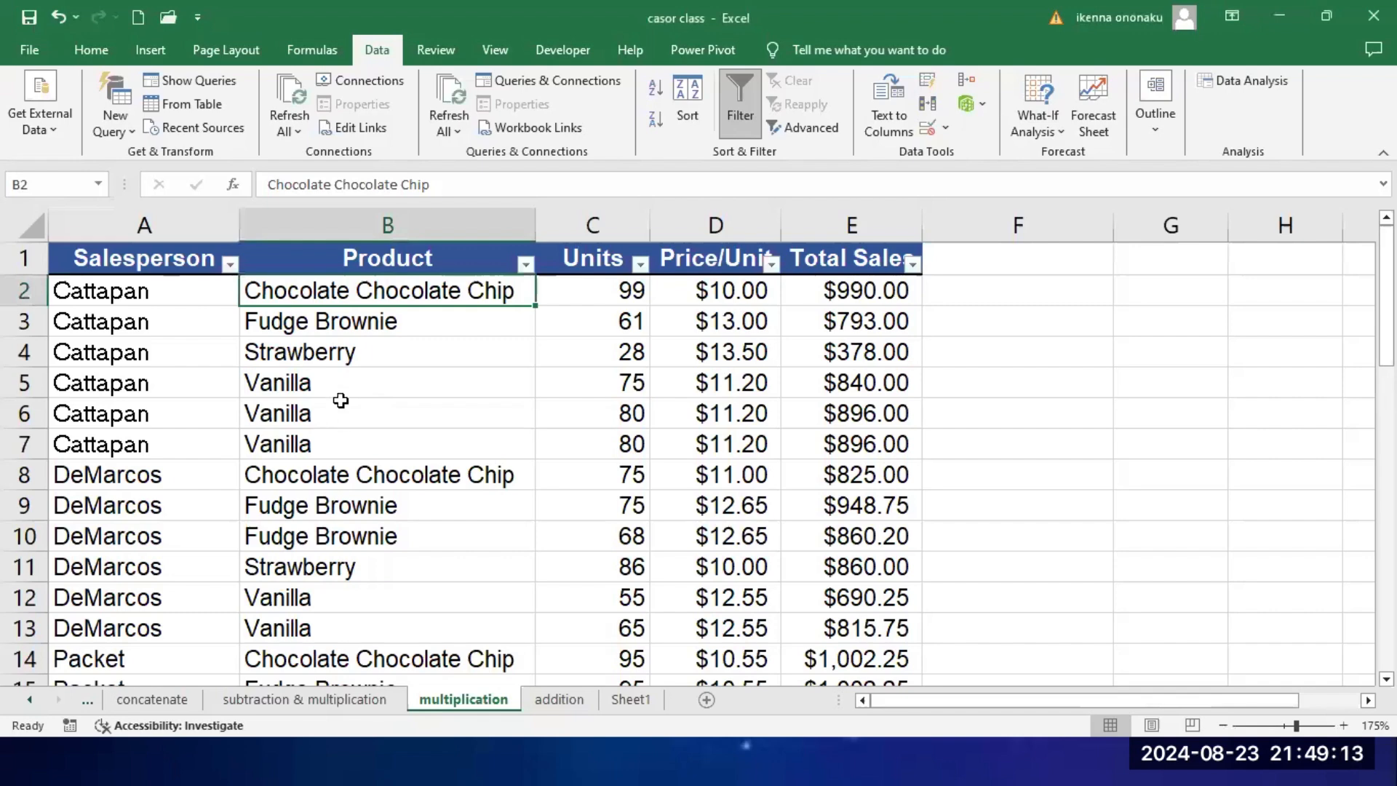
pyautogui.click(138, 262)
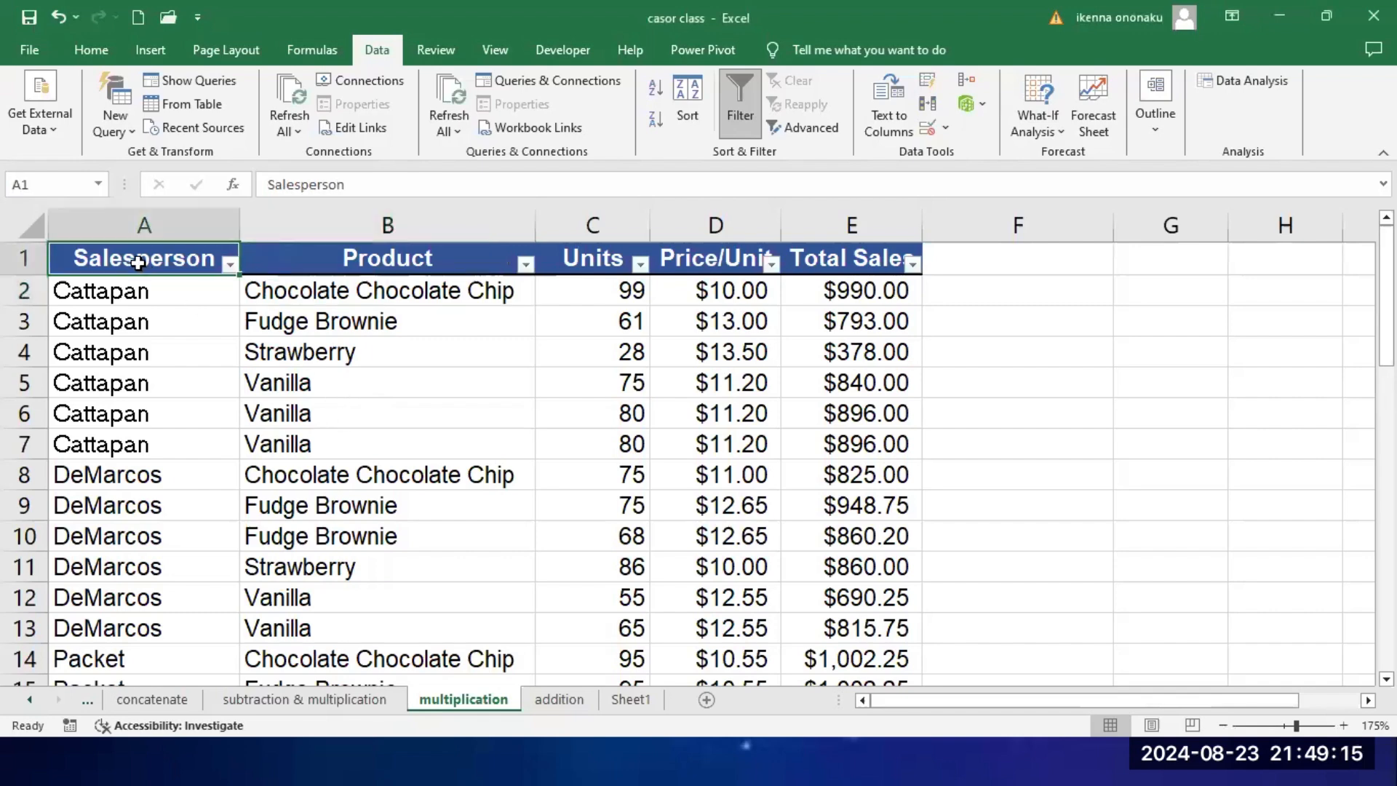
pyautogui.click(736, 96)
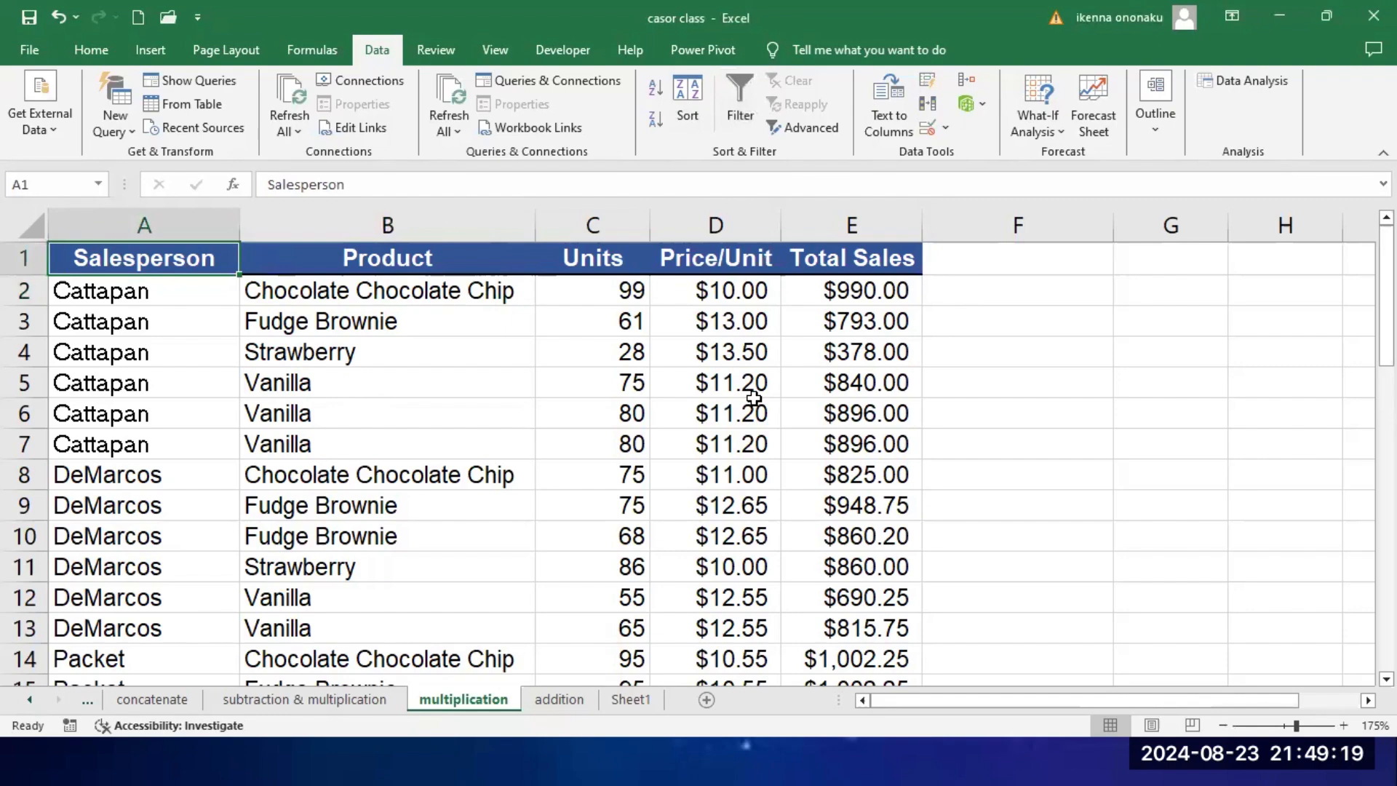
# Step: Examine the sales table's column headings, the E2 total sales formula and the Strawberry record in row 4
pyautogui.scroll(3, 598, 378)
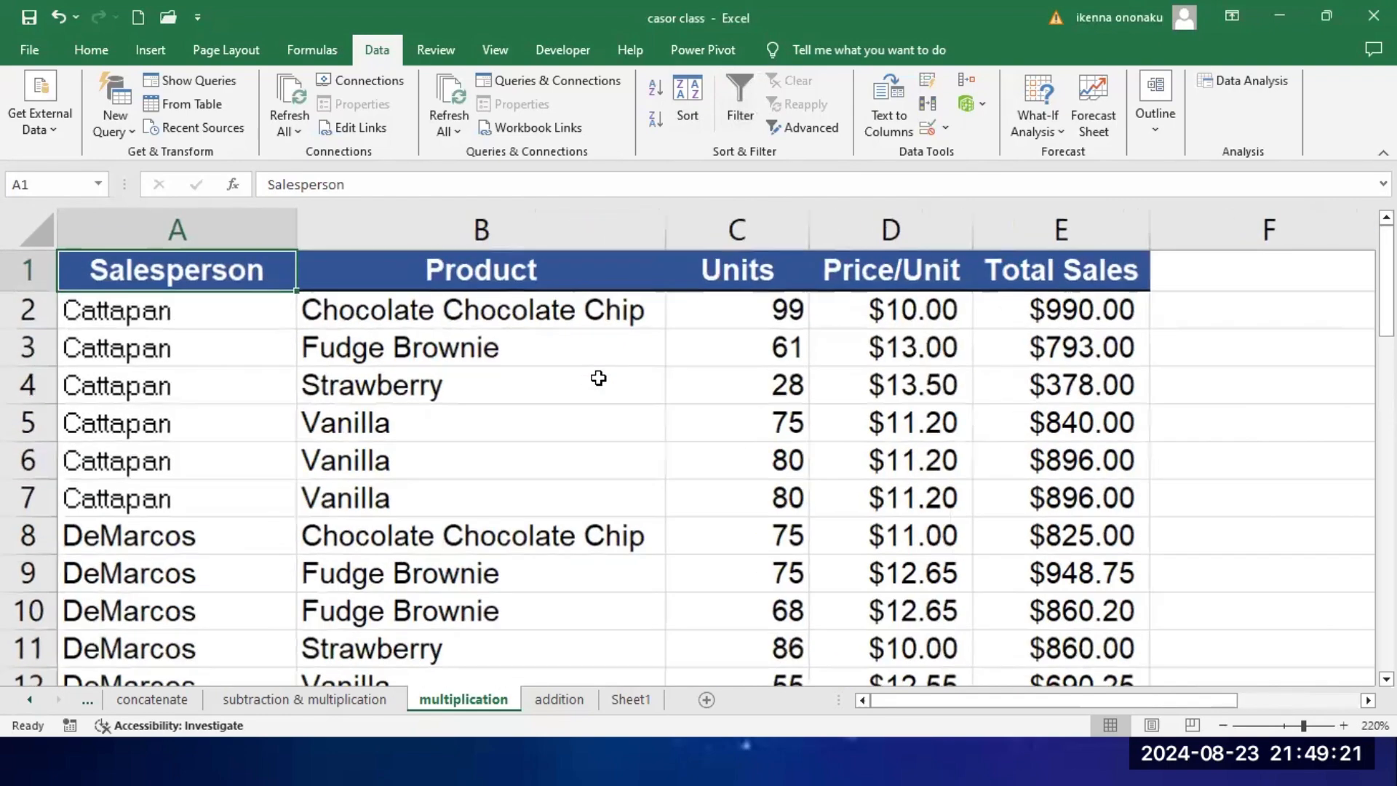
pyautogui.scroll(1, 598, 377)
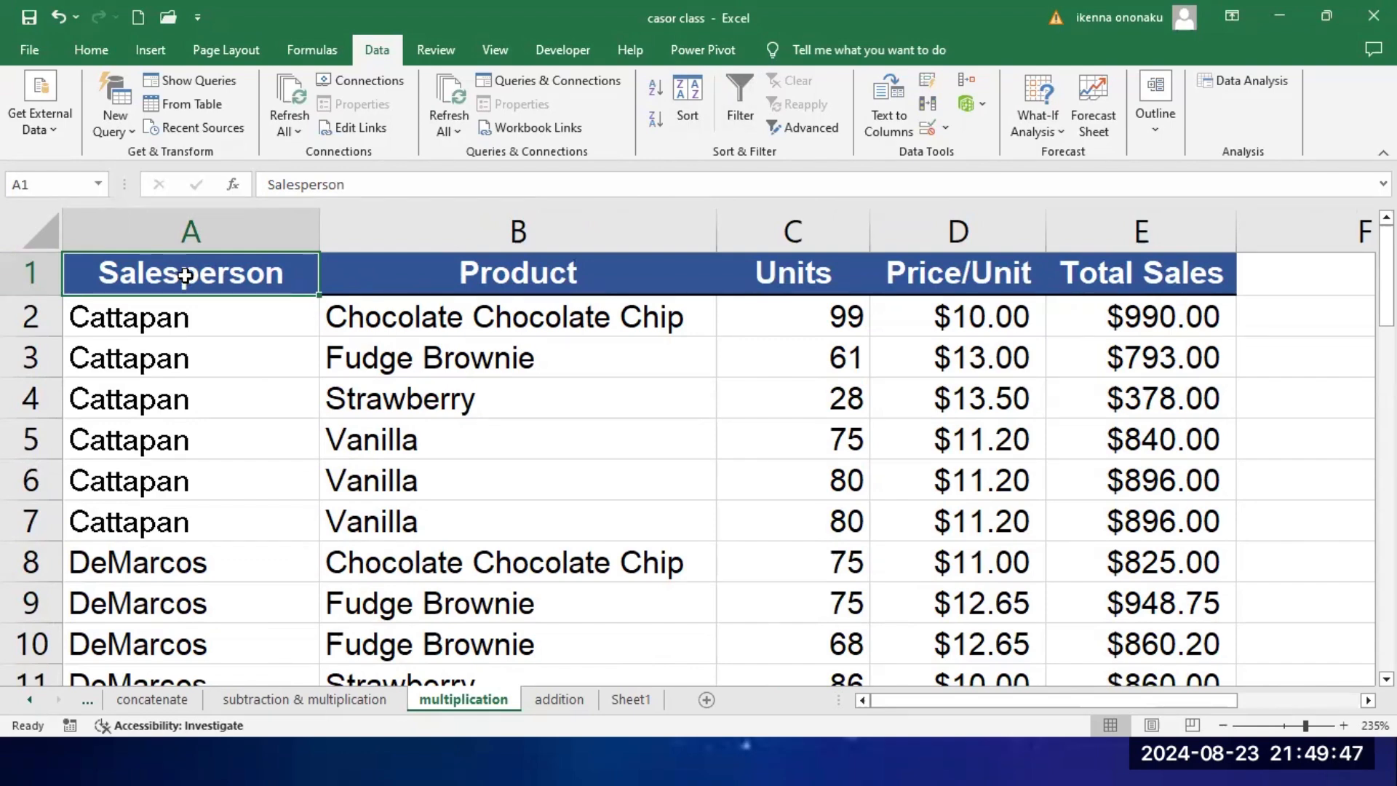
pyautogui.moveTo(185, 275); pyautogui.dragTo(1193, 291)
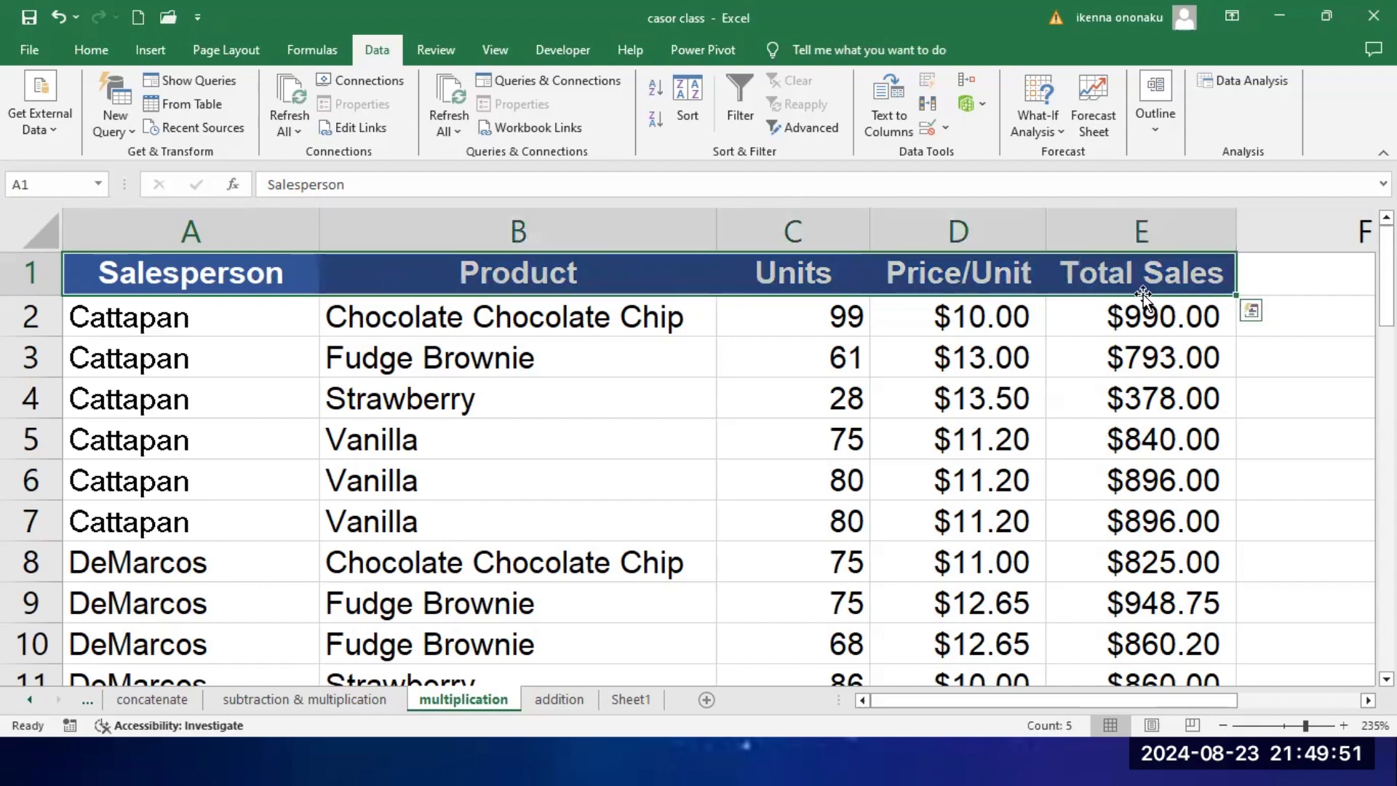
pyautogui.click(1104, 333)
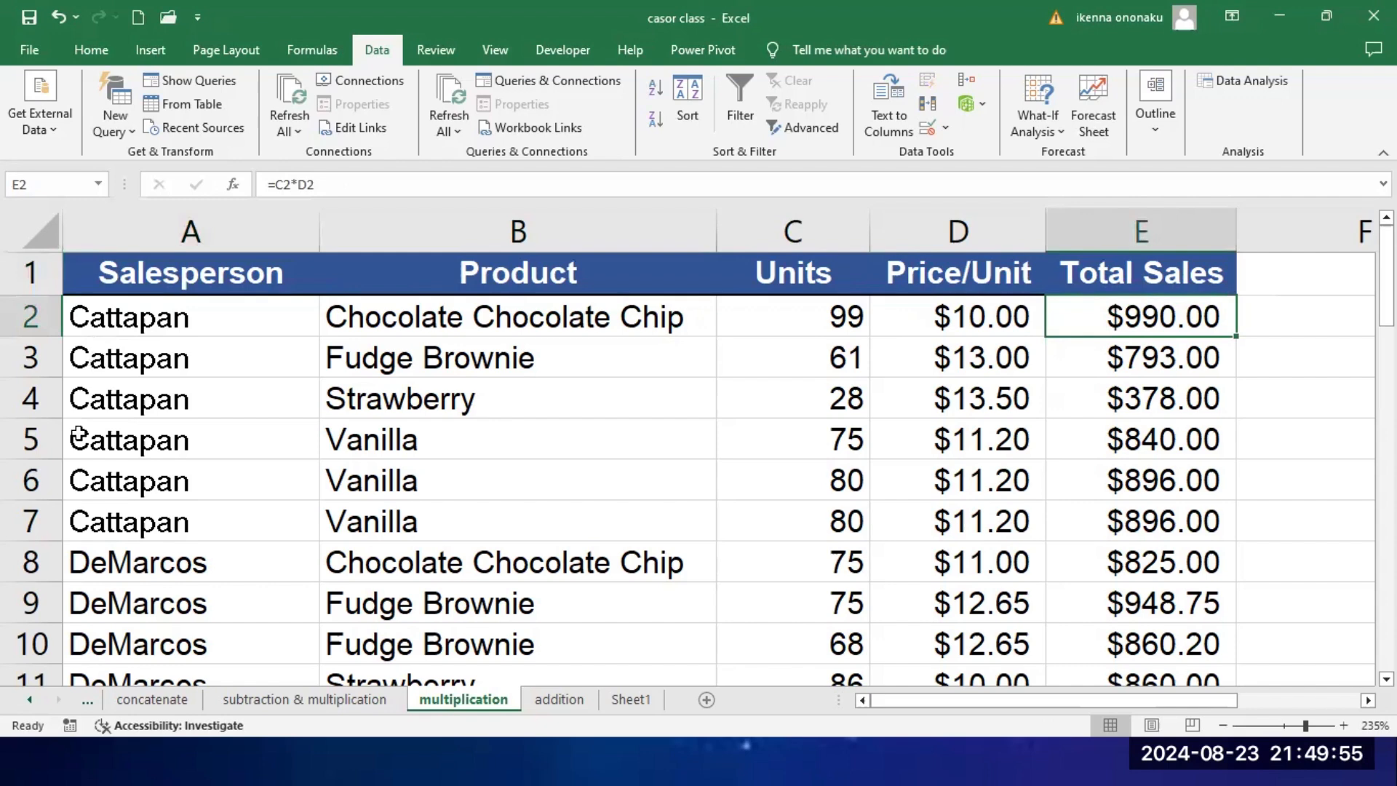
pyautogui.moveTo(93, 400); pyautogui.dragTo(1211, 411)
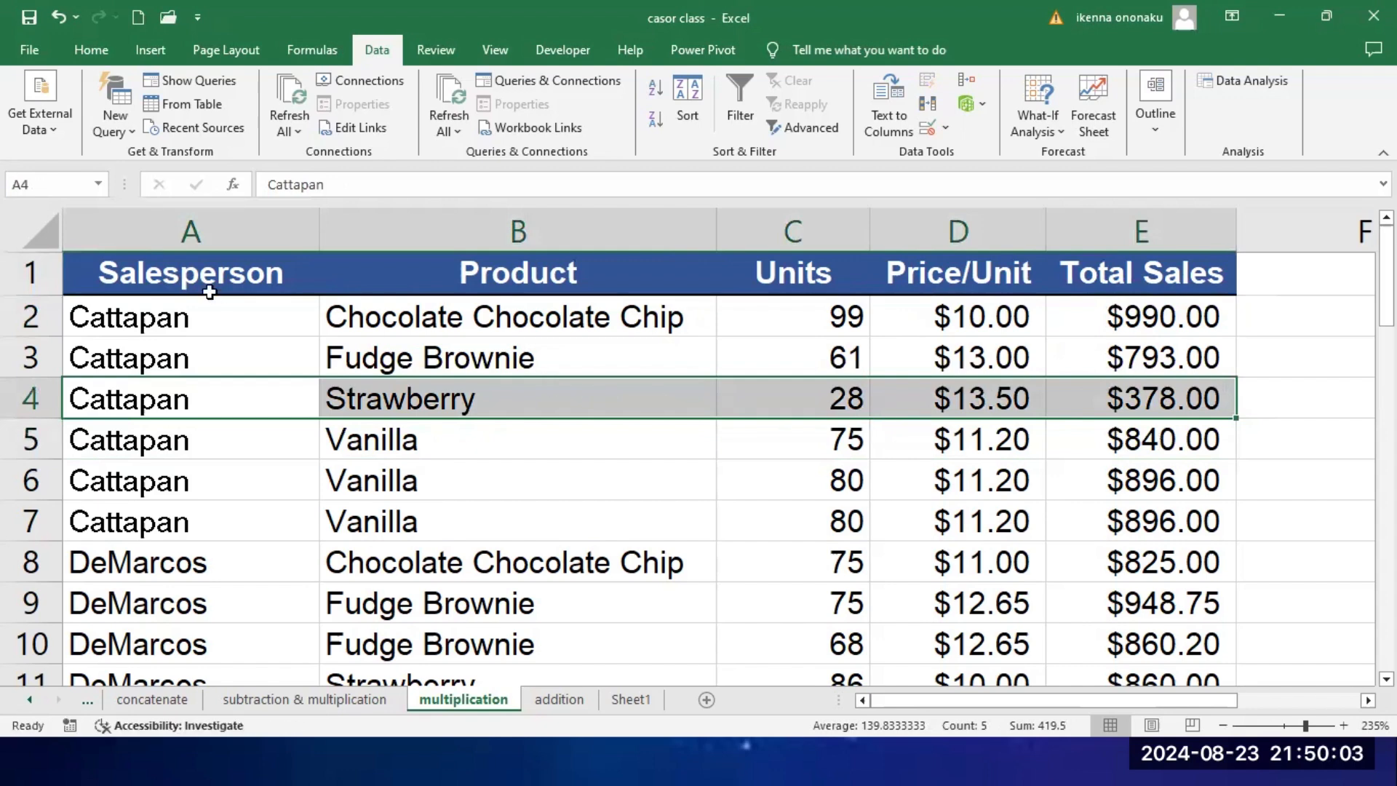
pyautogui.click(191, 275)
pyautogui.click(639, 484)
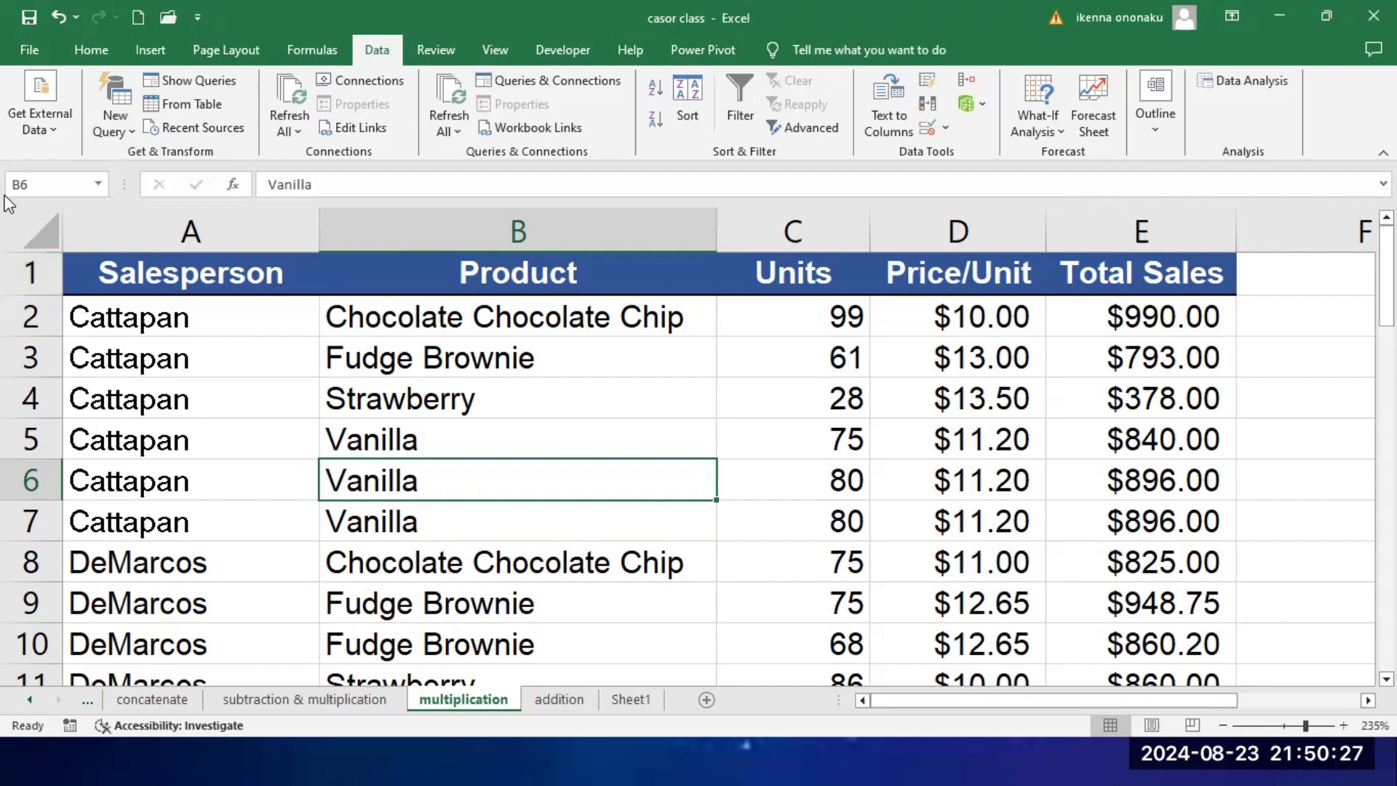
pyautogui.click(129, 278)
pyautogui.click(358, 279)
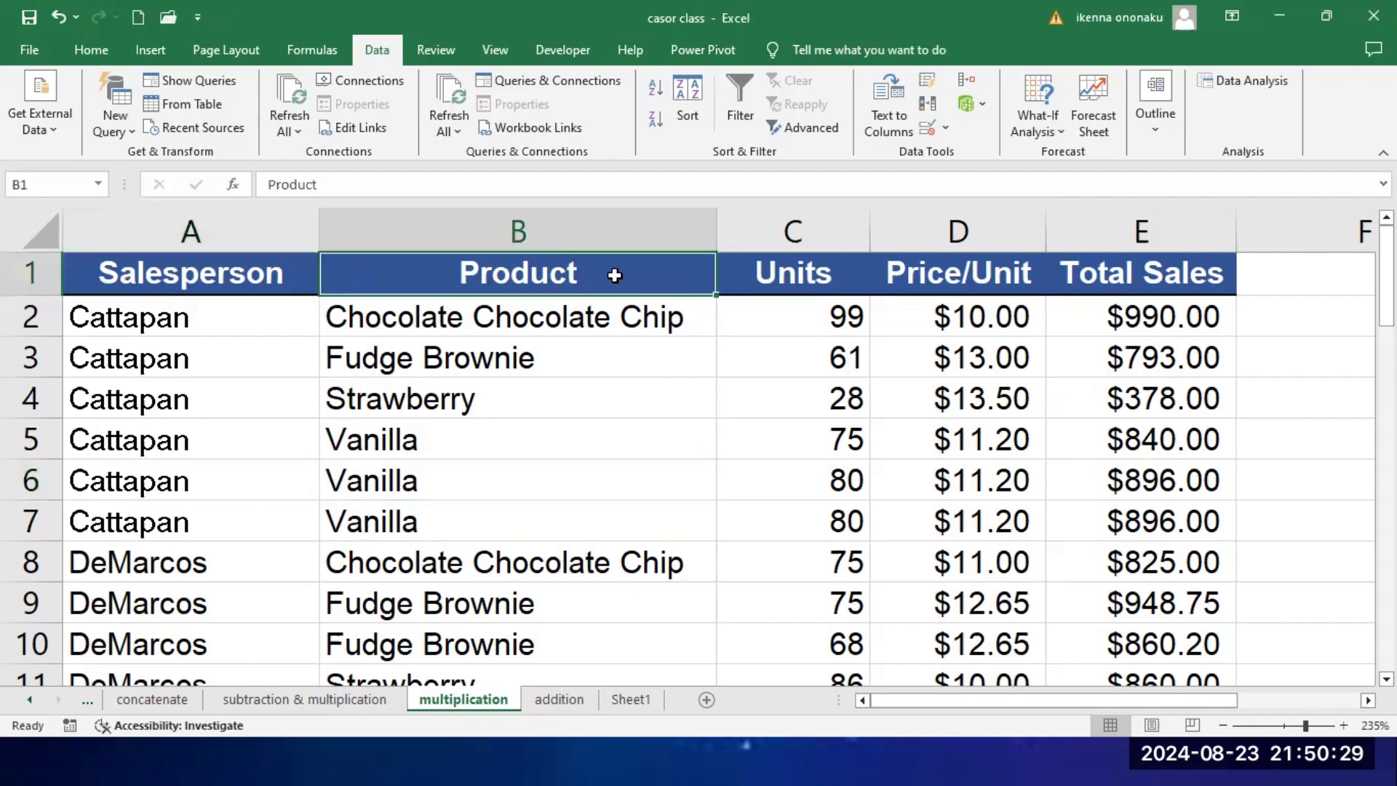
pyautogui.click(733, 282)
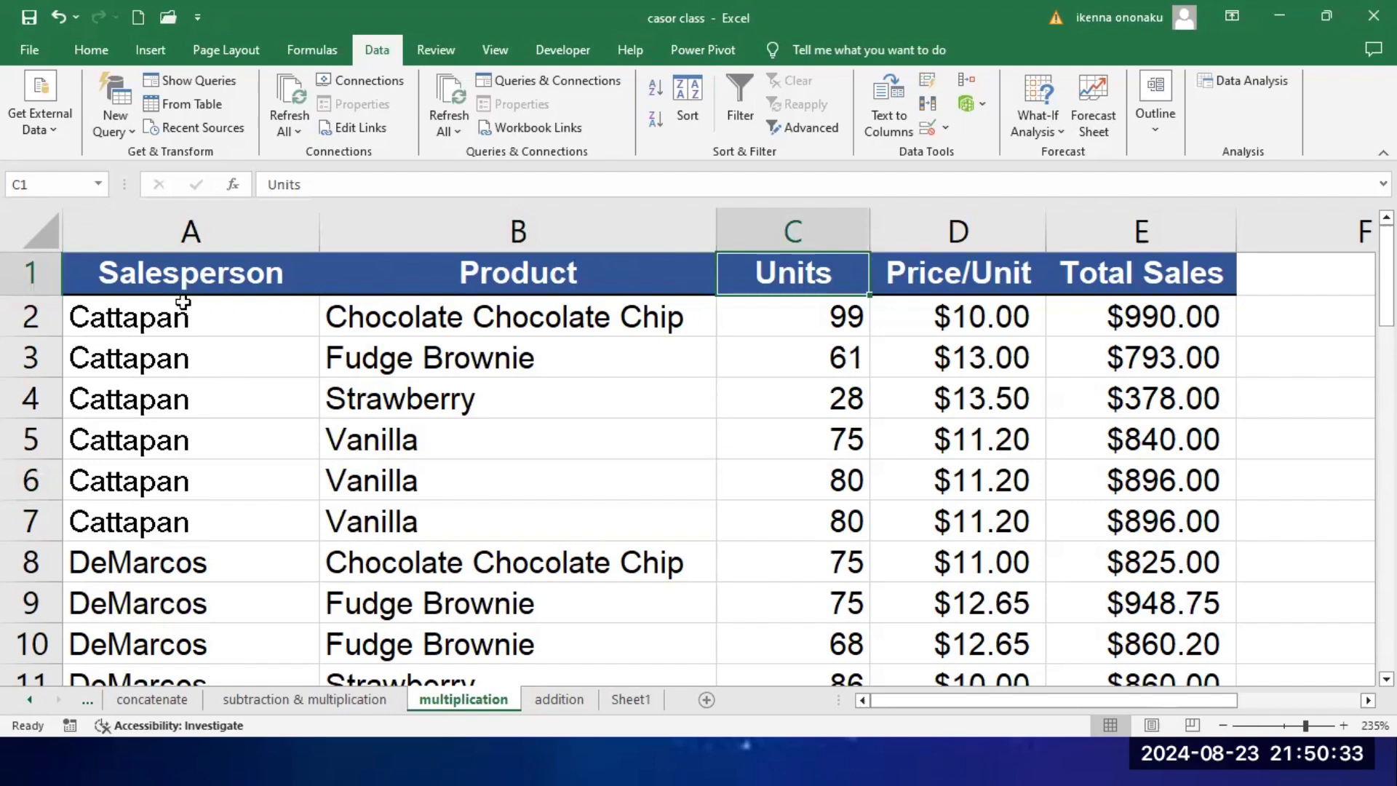
pyautogui.moveTo(170, 282); pyautogui.dragTo(982, 287)
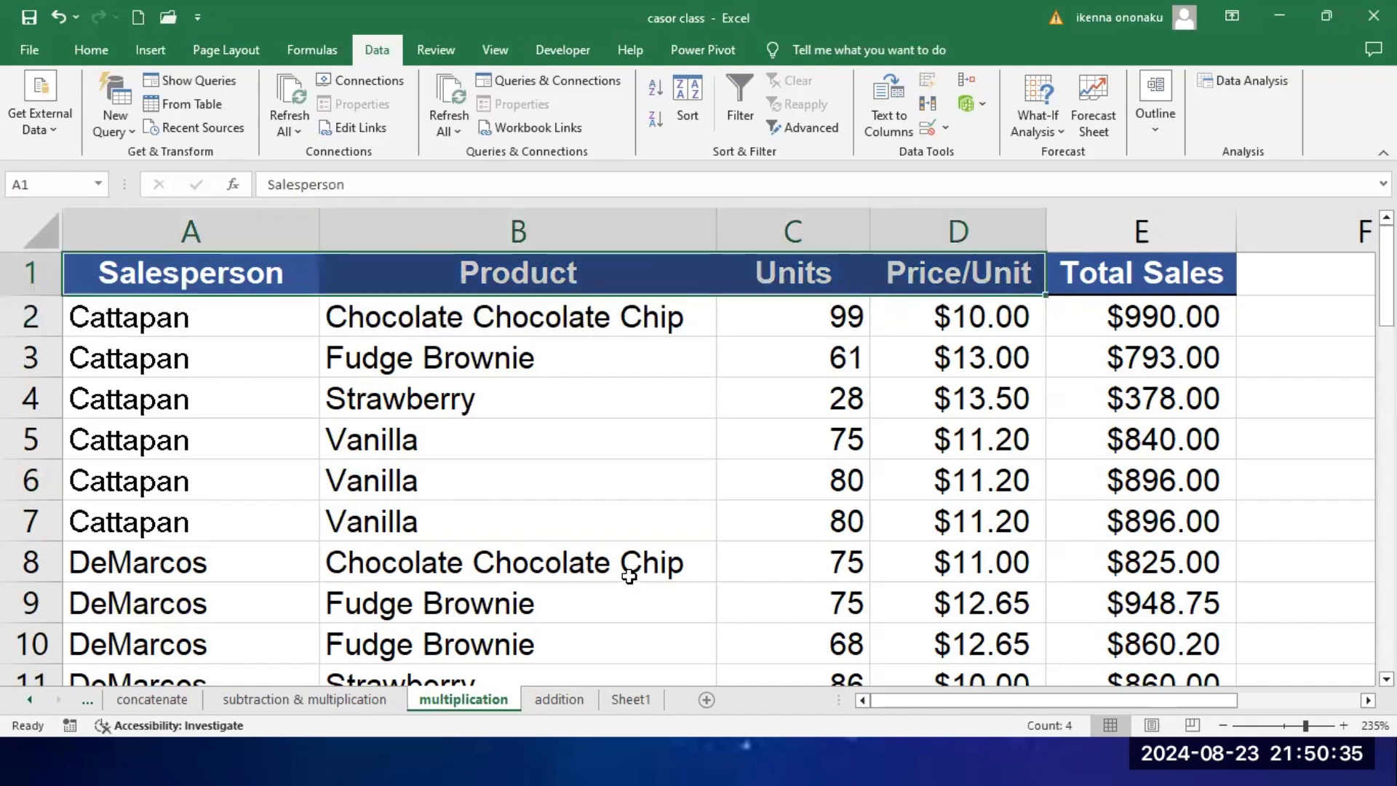
# Step: Turn on filtering from within the sales table and view the filter options of the Salesperson and Product columns
pyautogui.click(592, 556)
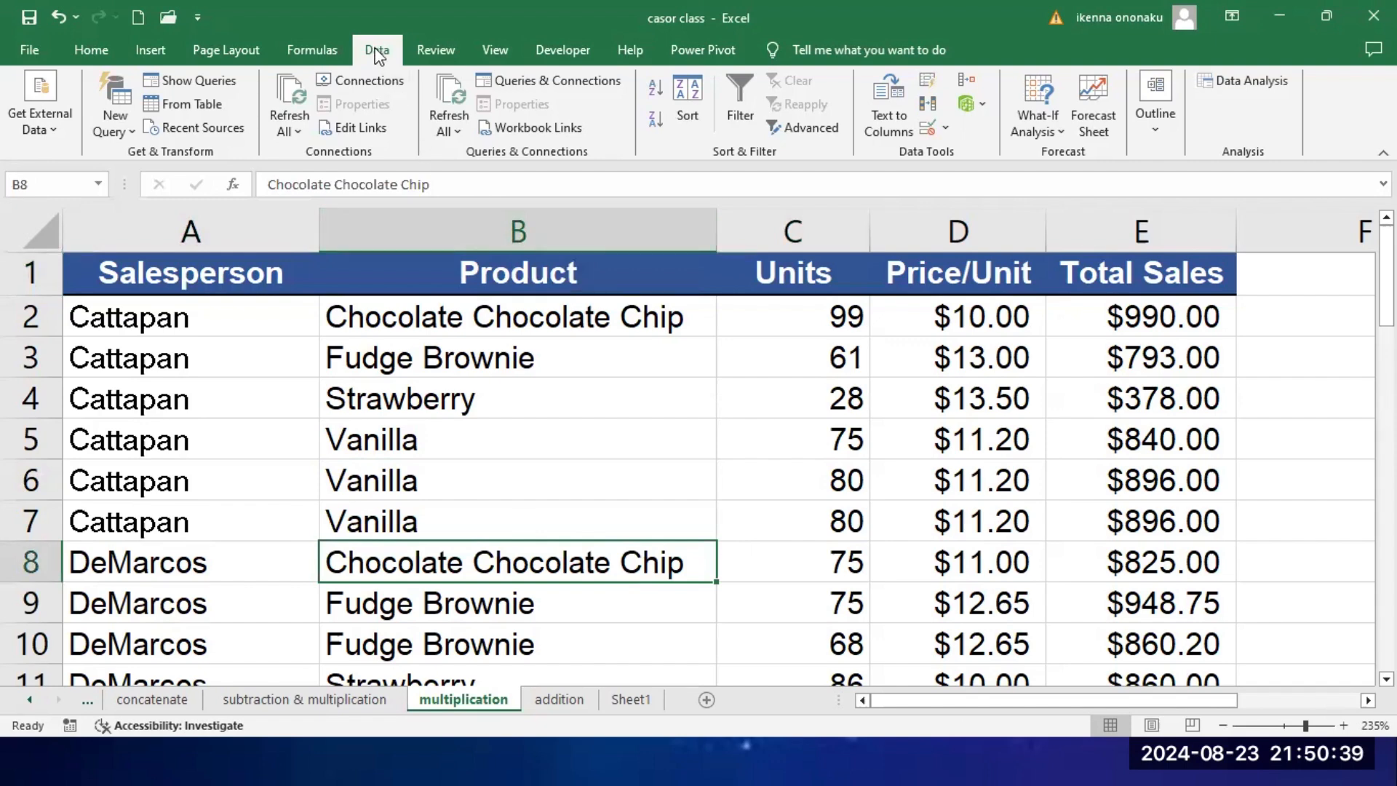
pyautogui.click(740, 91)
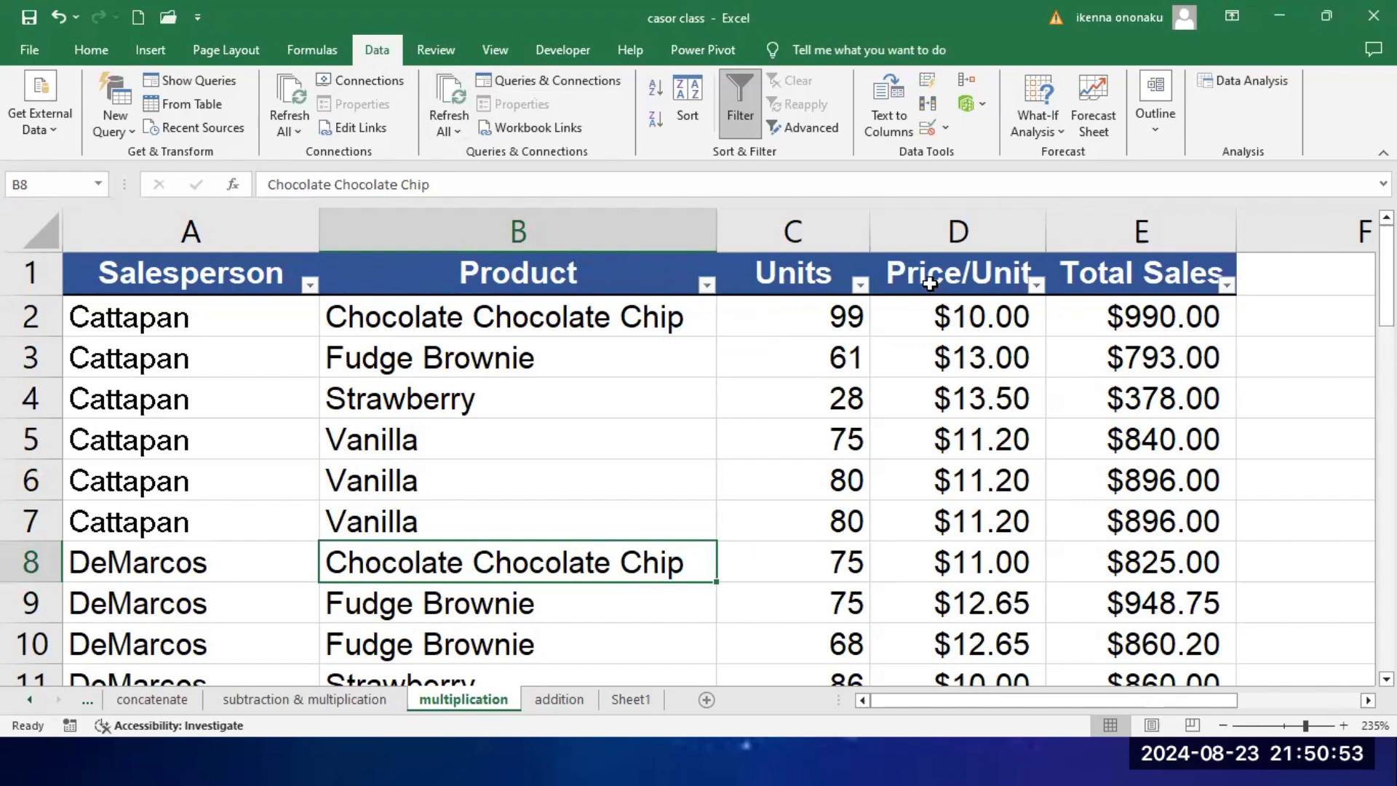
pyautogui.click(310, 285)
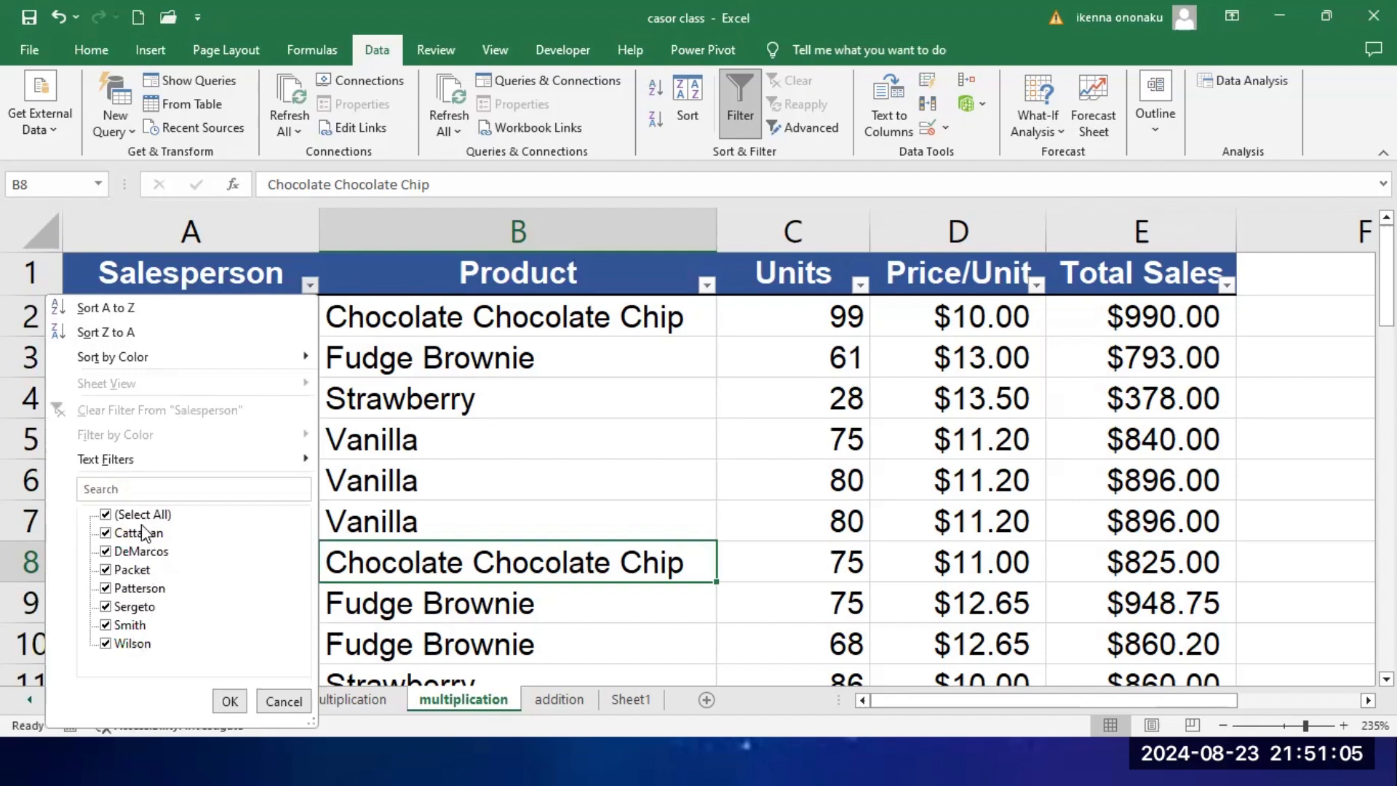
pyautogui.click(284, 701)
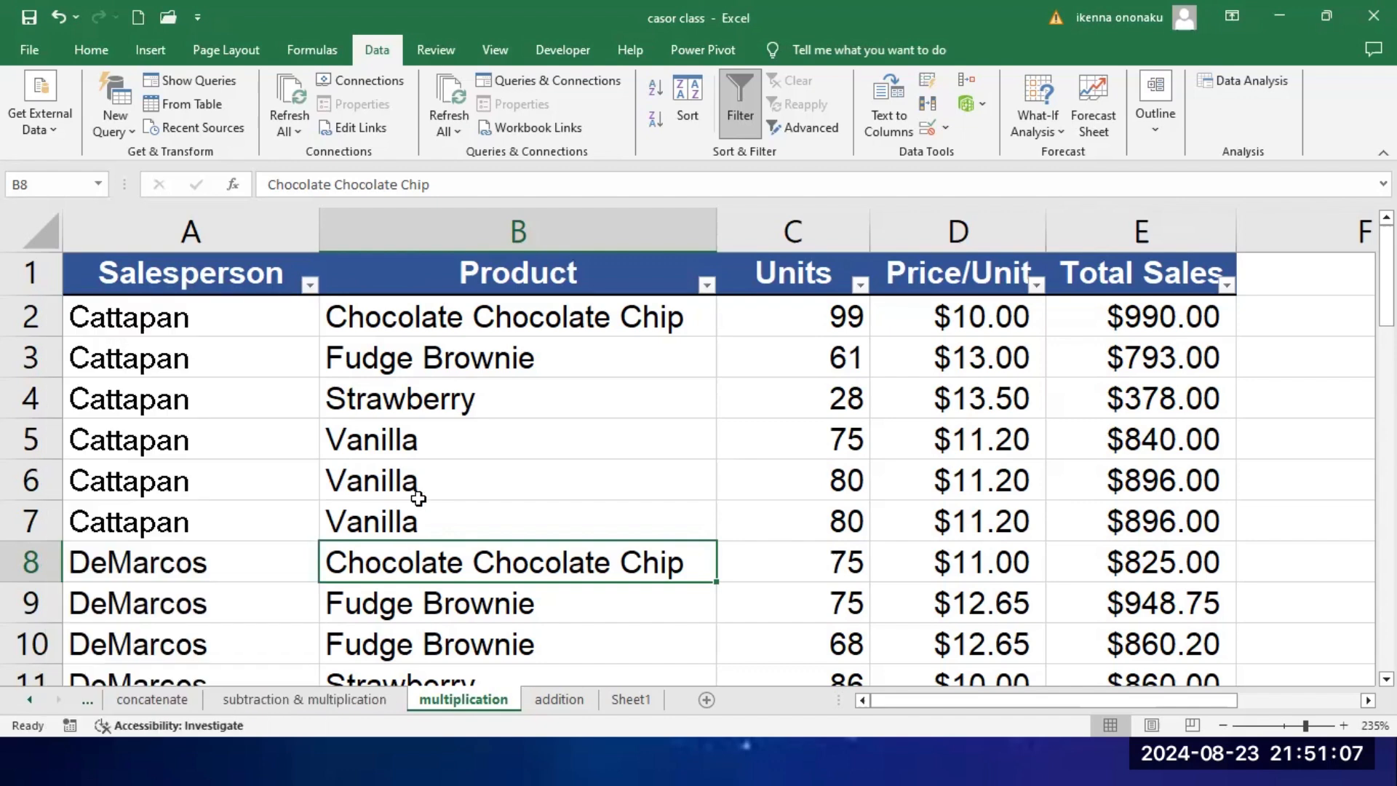
pyautogui.click(704, 285)
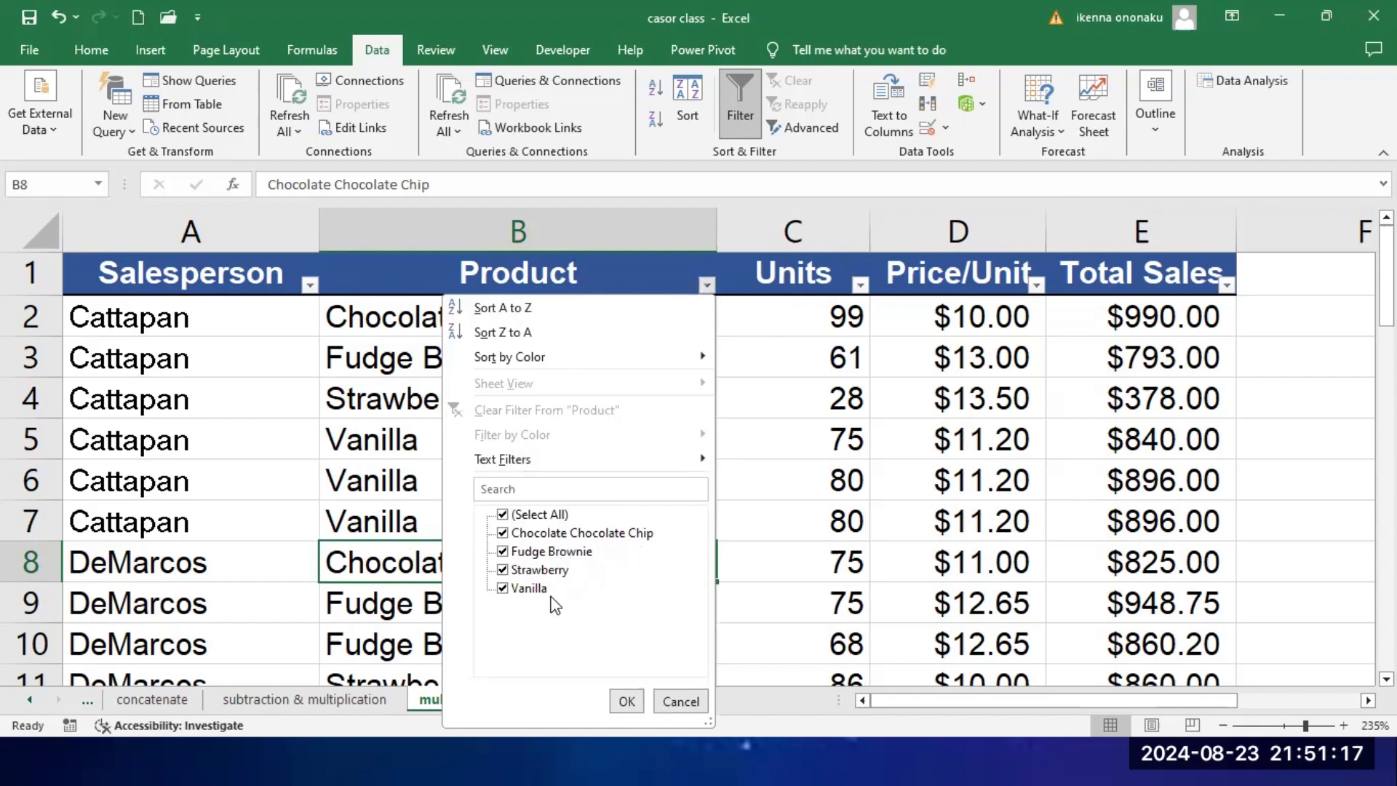
pyautogui.click(626, 700)
# Step: Filter the Salesperson column to only the first listed salesperson and look through the filtered records
pyautogui.click(311, 285)
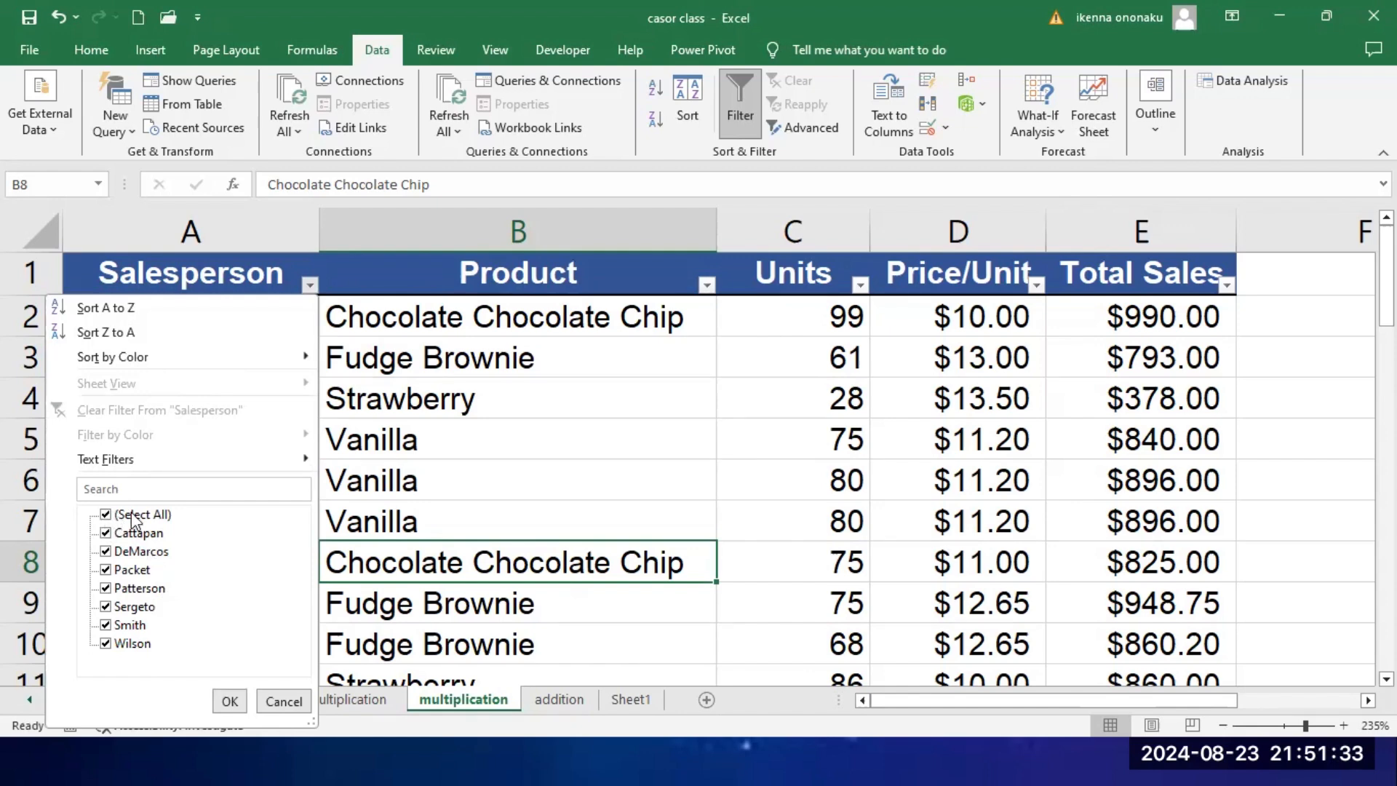
pyautogui.click(106, 515)
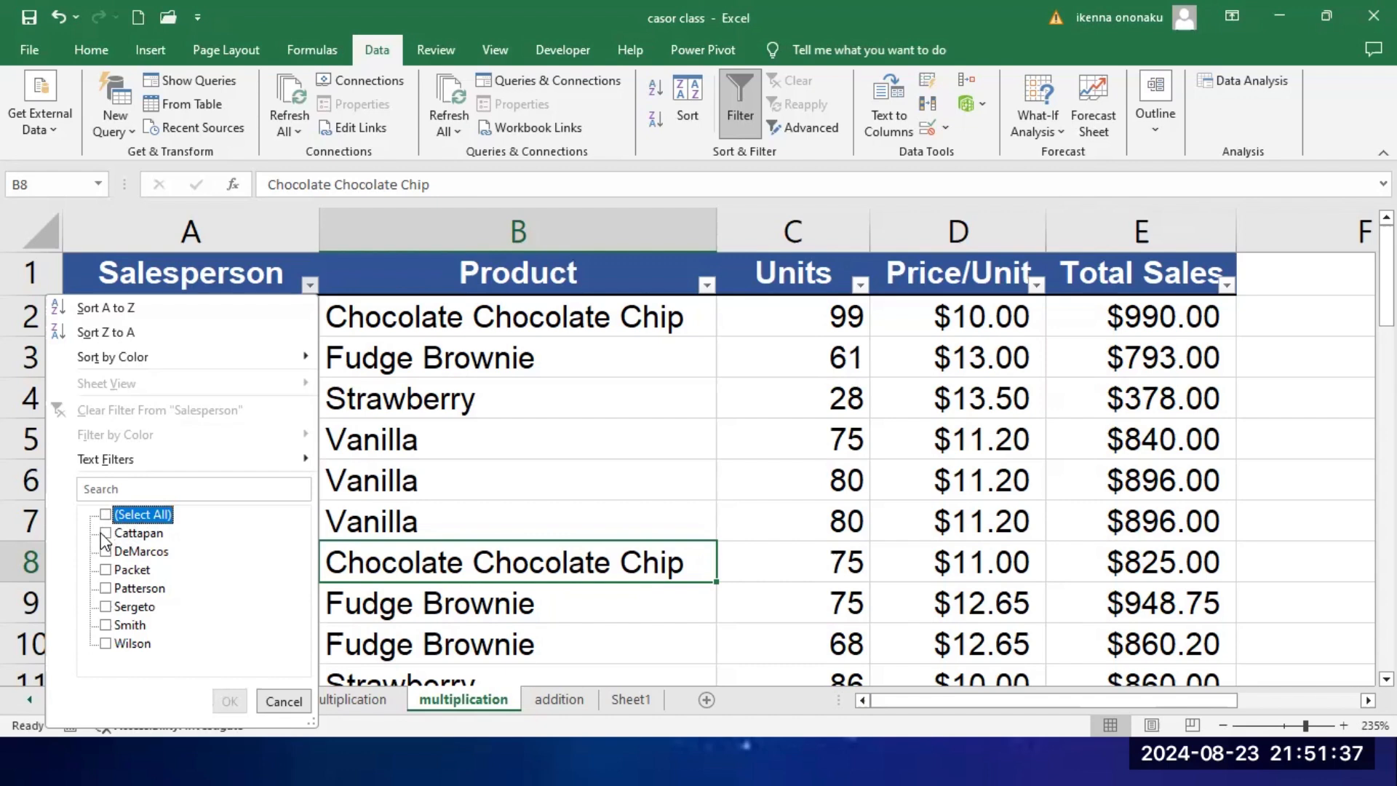
pyautogui.click(104, 535)
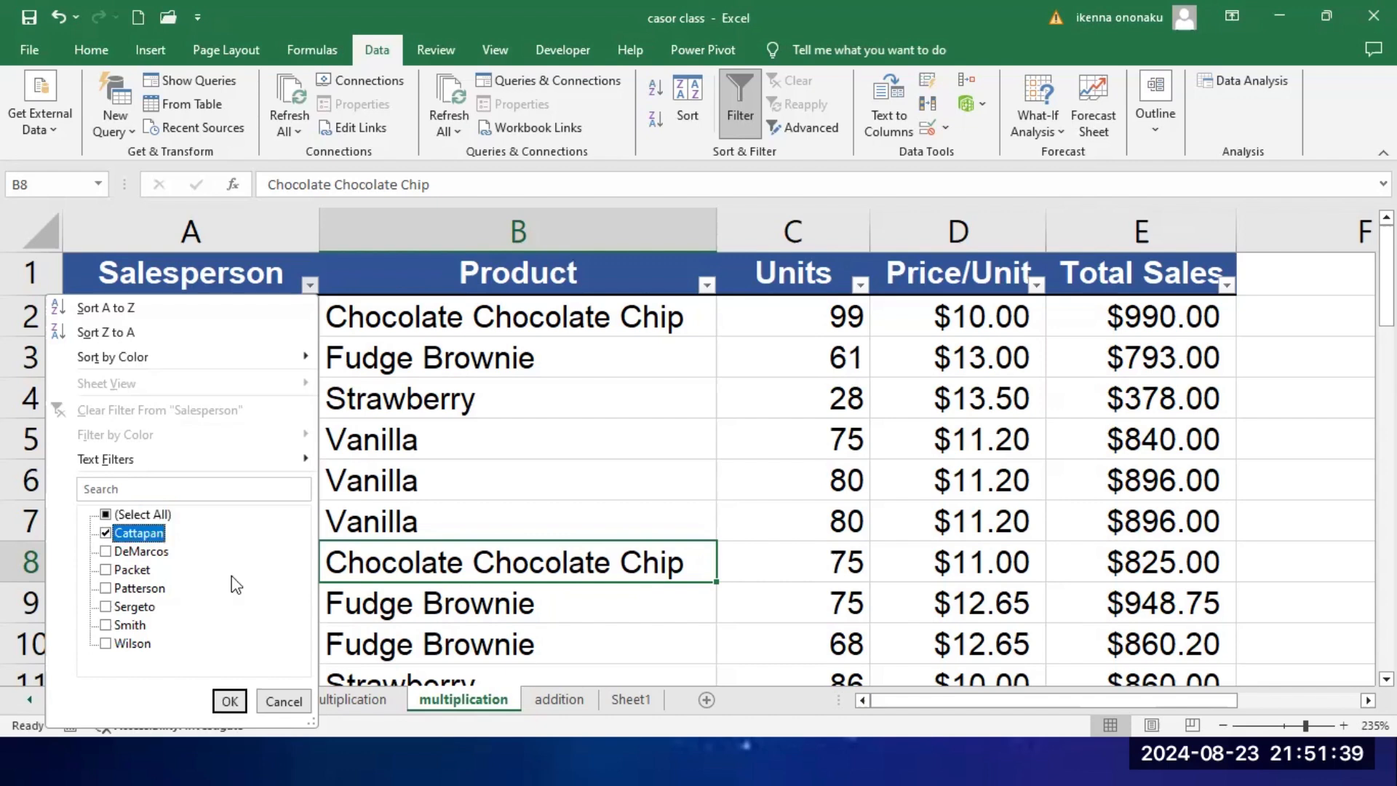
pyautogui.click(230, 701)
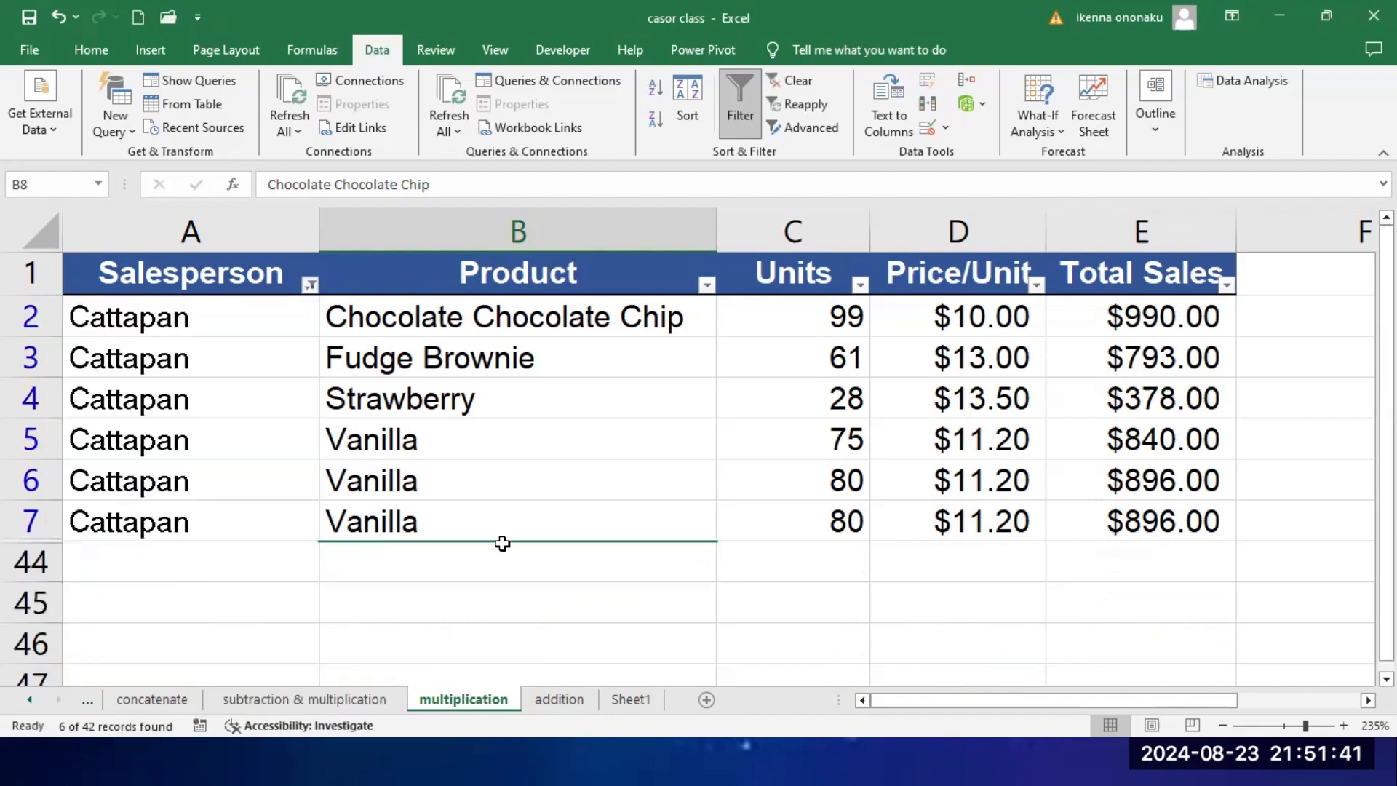
pyautogui.scroll(-3, 502, 543)
pyautogui.scroll(3, 502, 543)
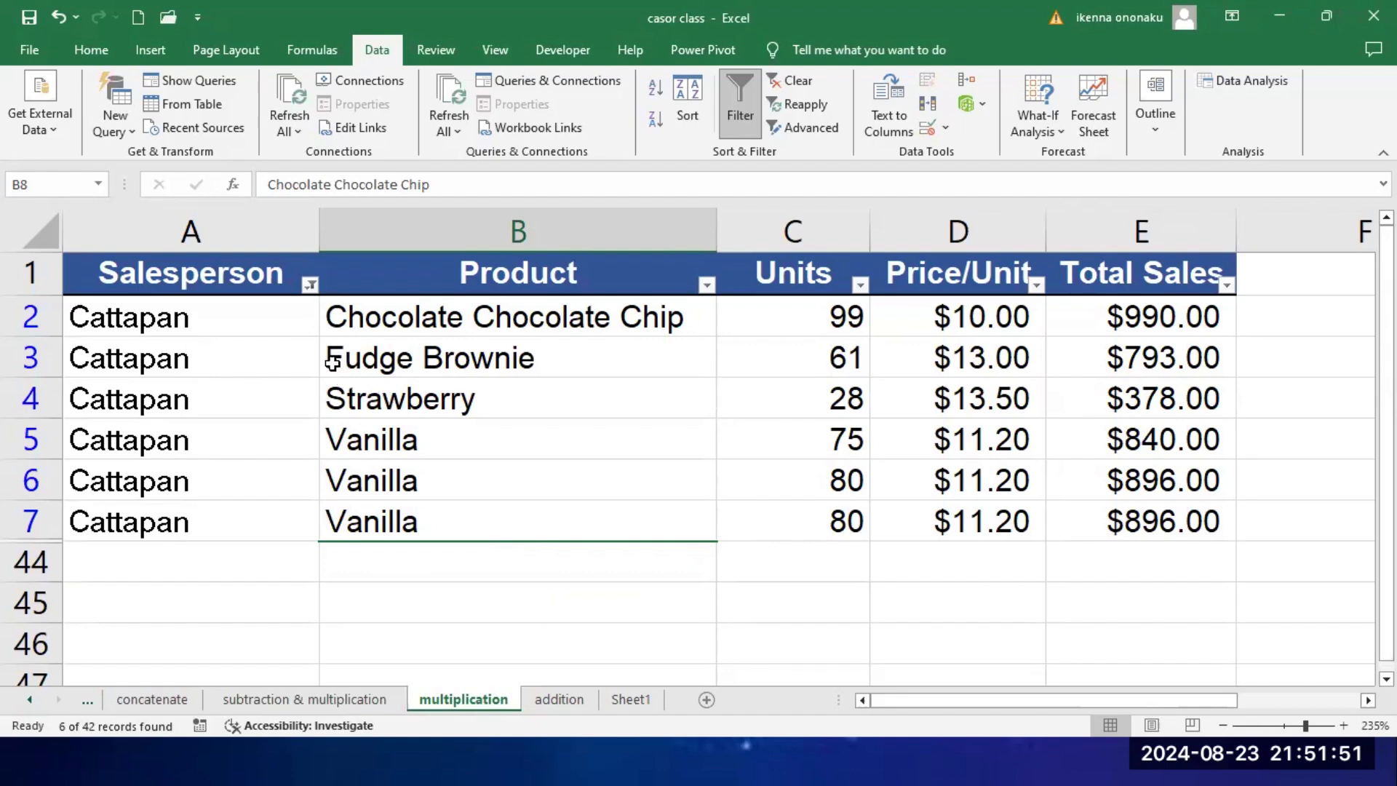
# Step: Filter the Salesperson column to exclude the last three listed salespeople and look through the filtered records
pyautogui.click(311, 286)
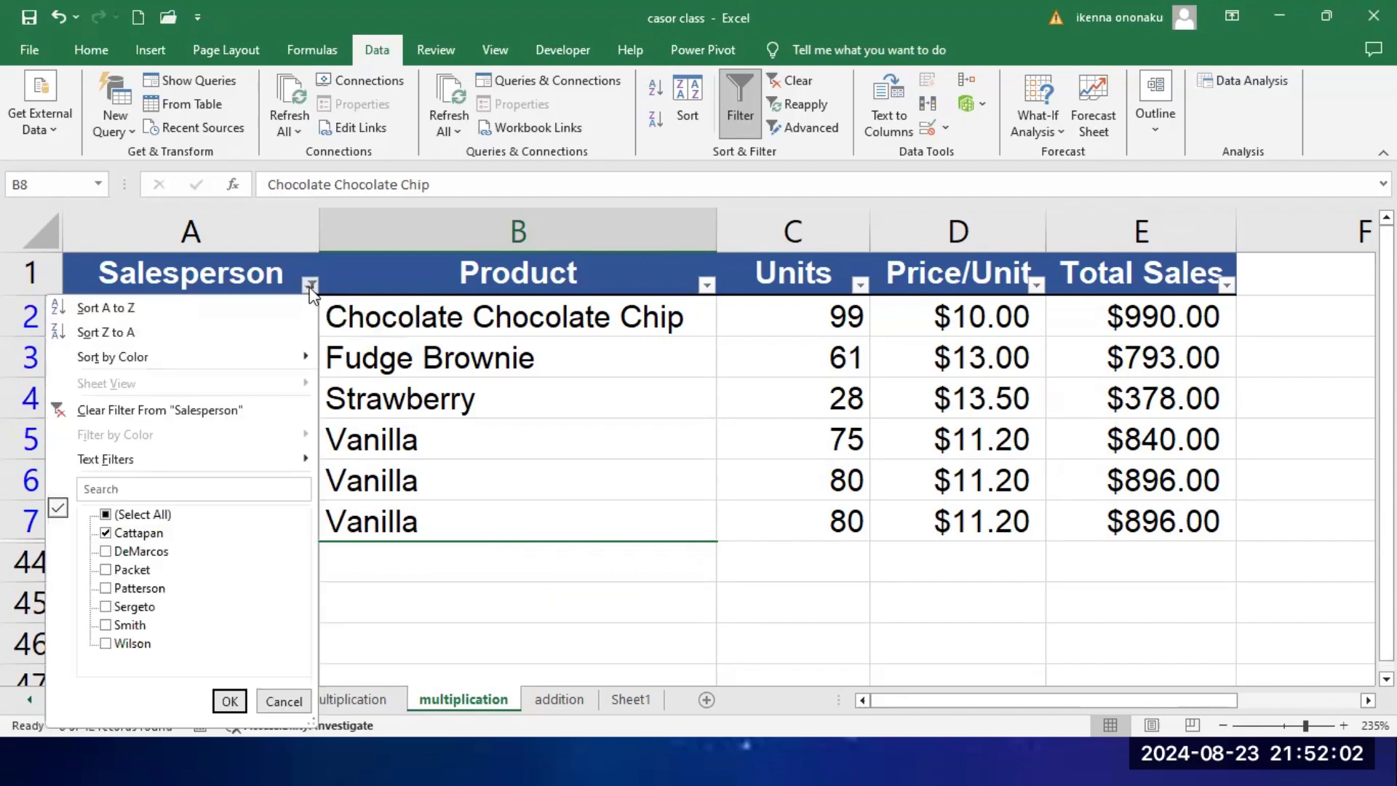
pyautogui.click(107, 516)
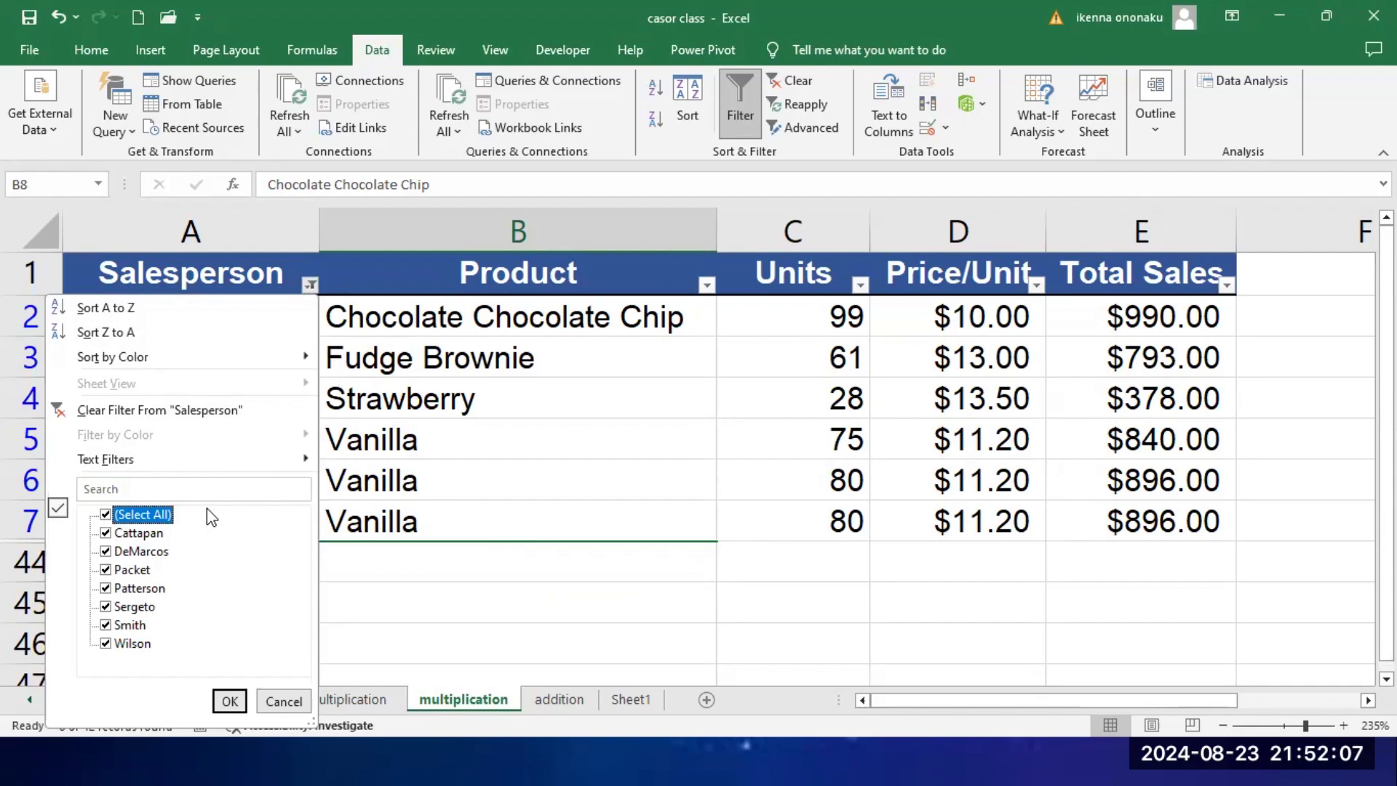
pyautogui.click(106, 645)
pyautogui.click(106, 625)
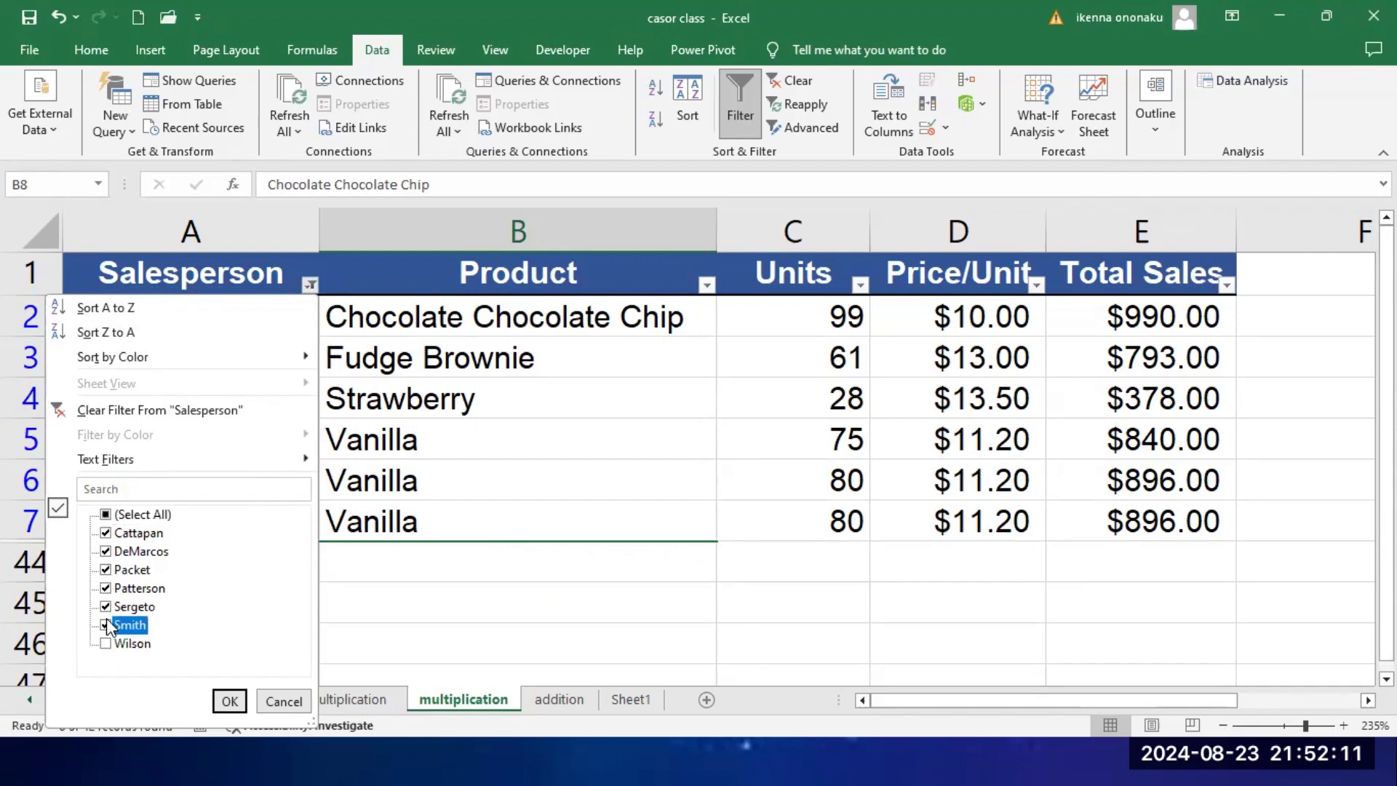
pyautogui.click(107, 608)
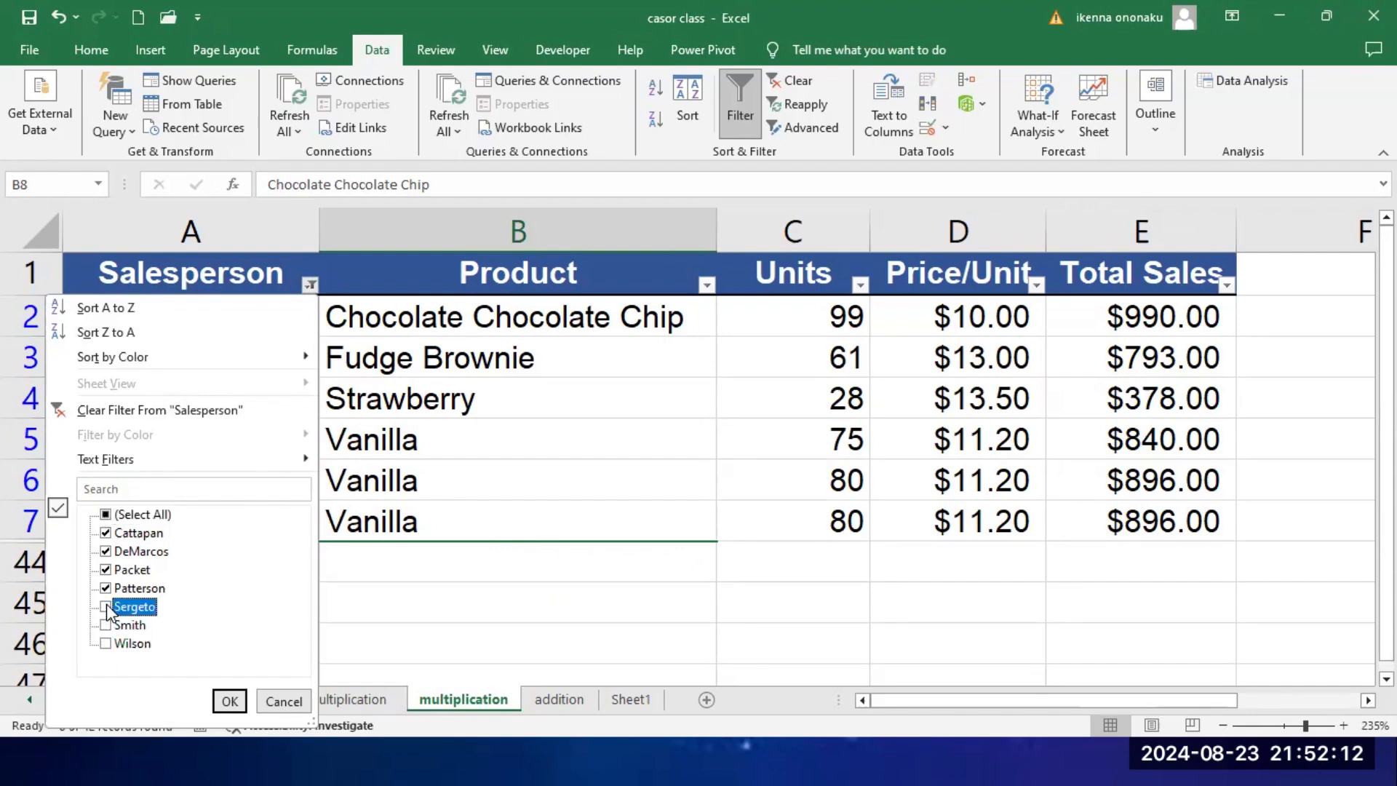
pyautogui.click(228, 702)
pyautogui.scroll(-2, 426, 541)
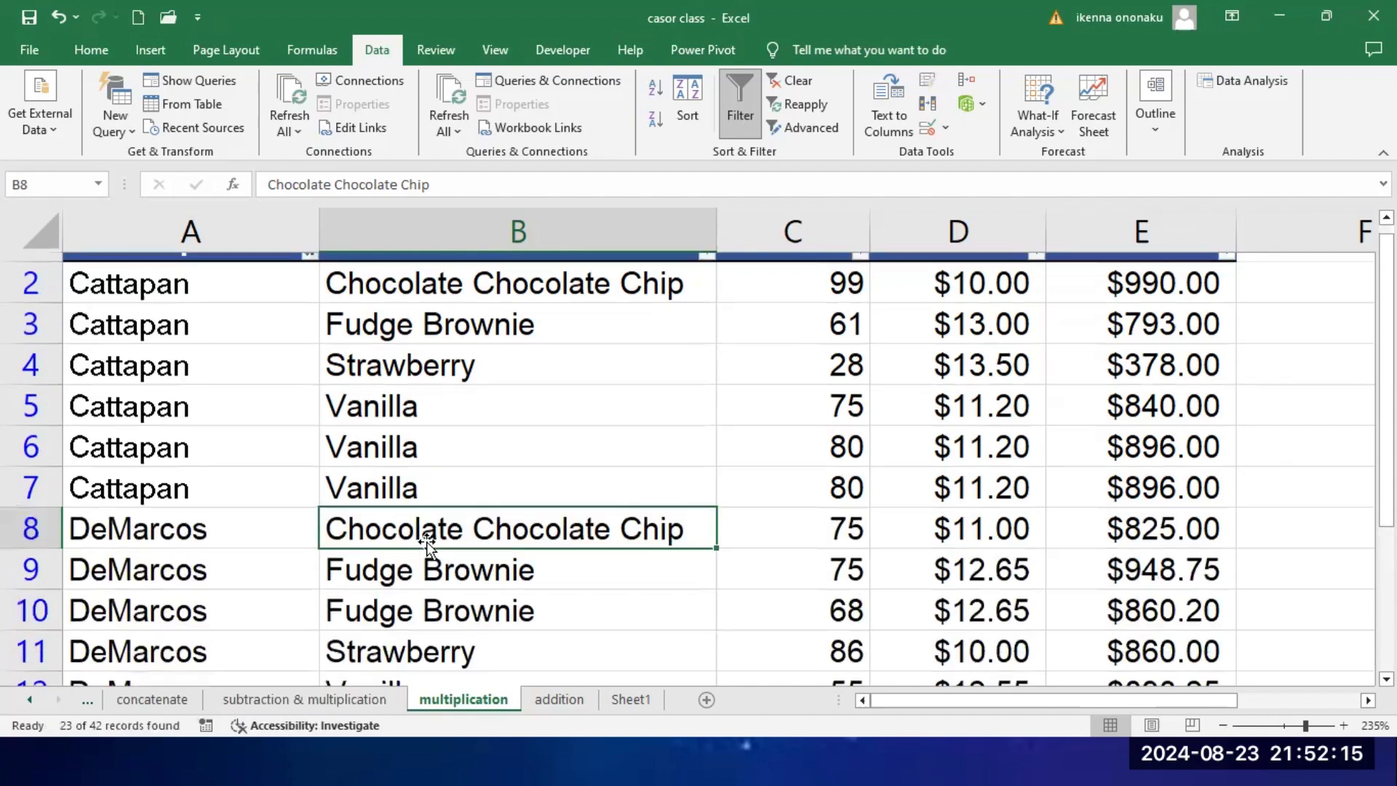
pyautogui.scroll(-3, 426, 541)
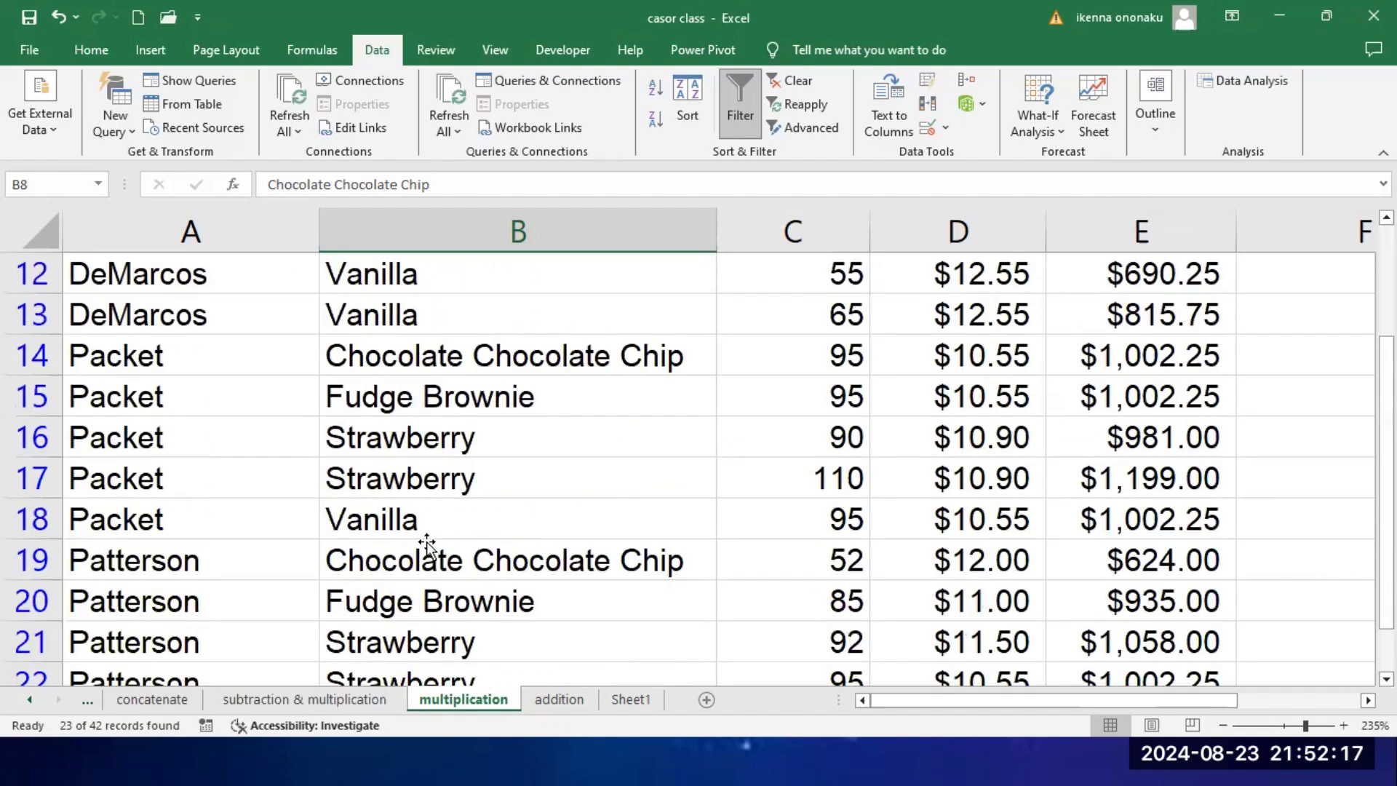
pyautogui.scroll(4, 427, 541)
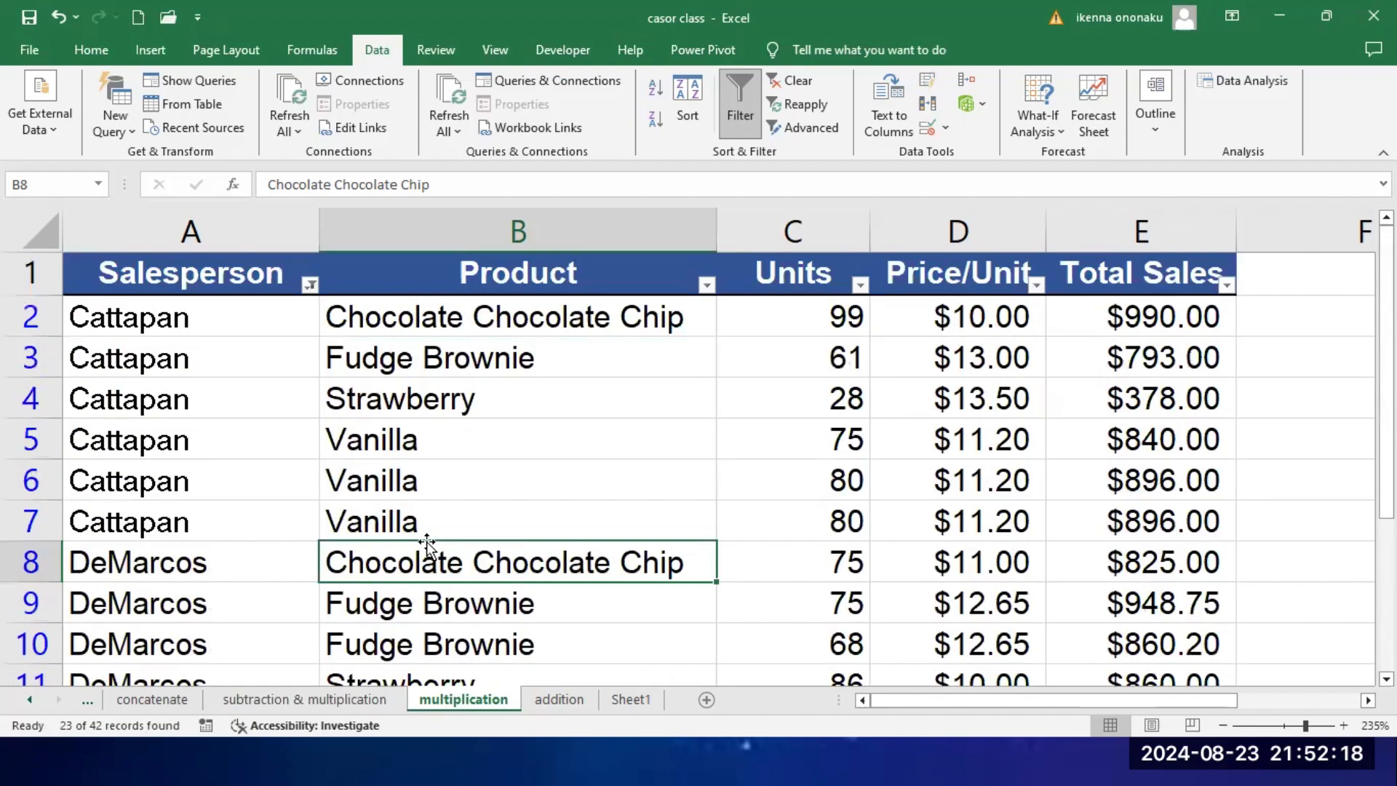
# Step: Include all salespeople again in the Salesperson column's filter
pyautogui.click(309, 285)
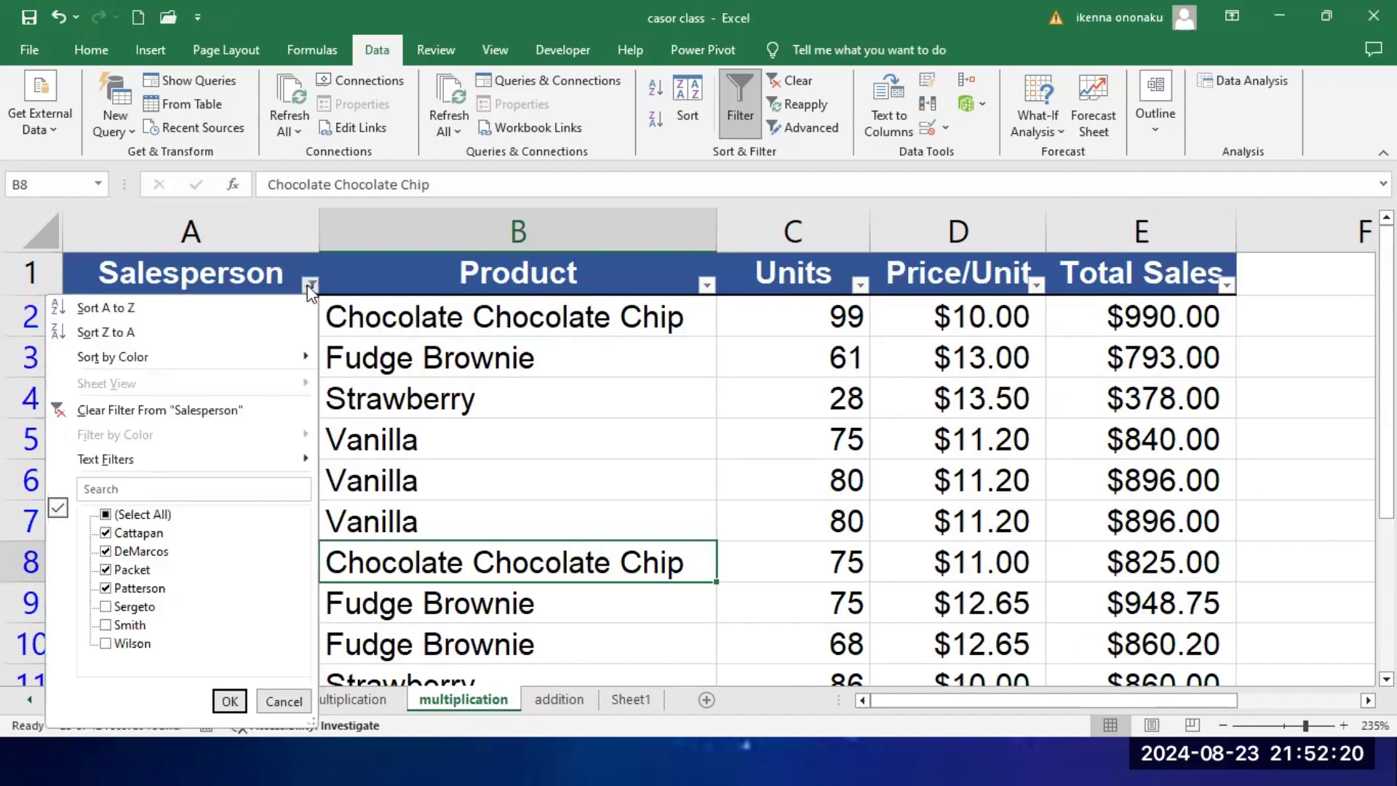
pyautogui.click(106, 515)
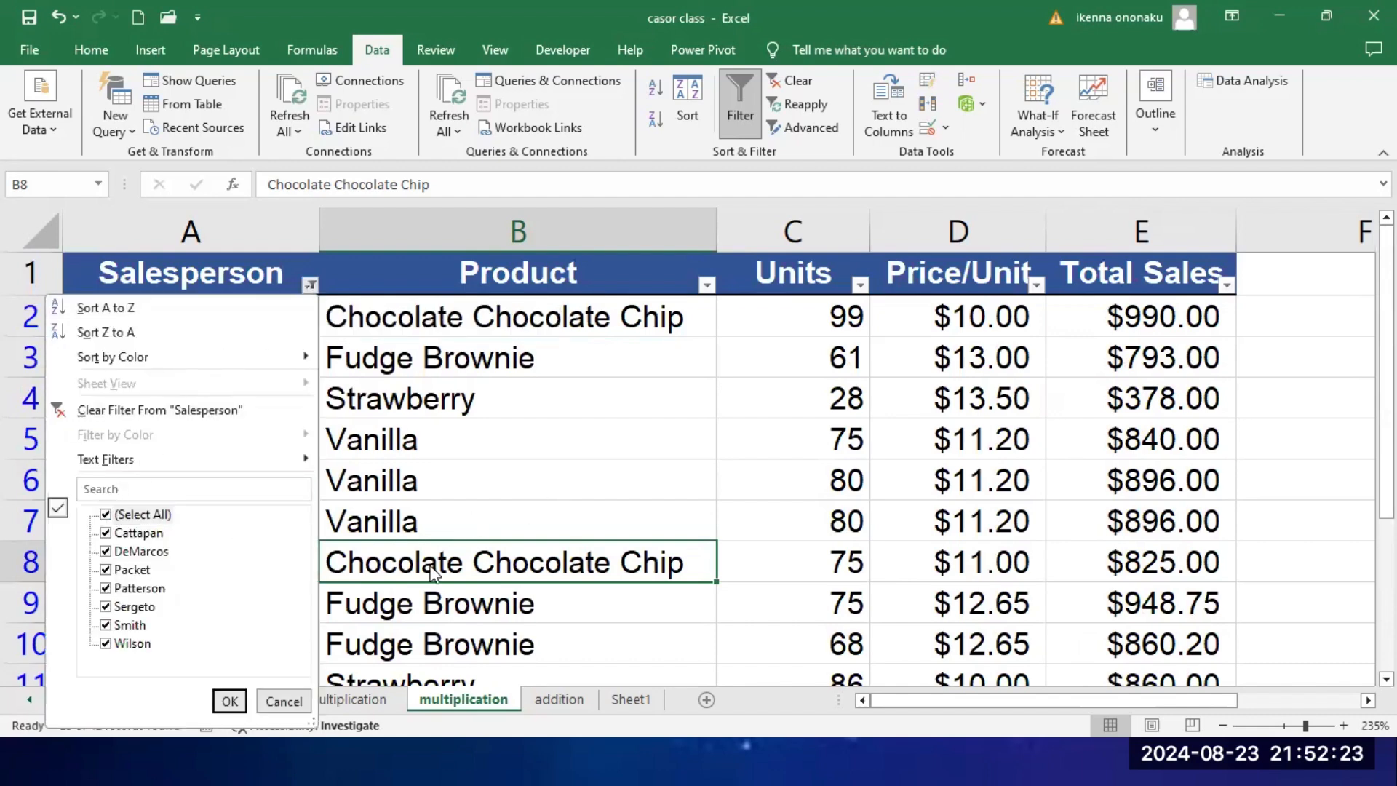
pyautogui.click(230, 700)
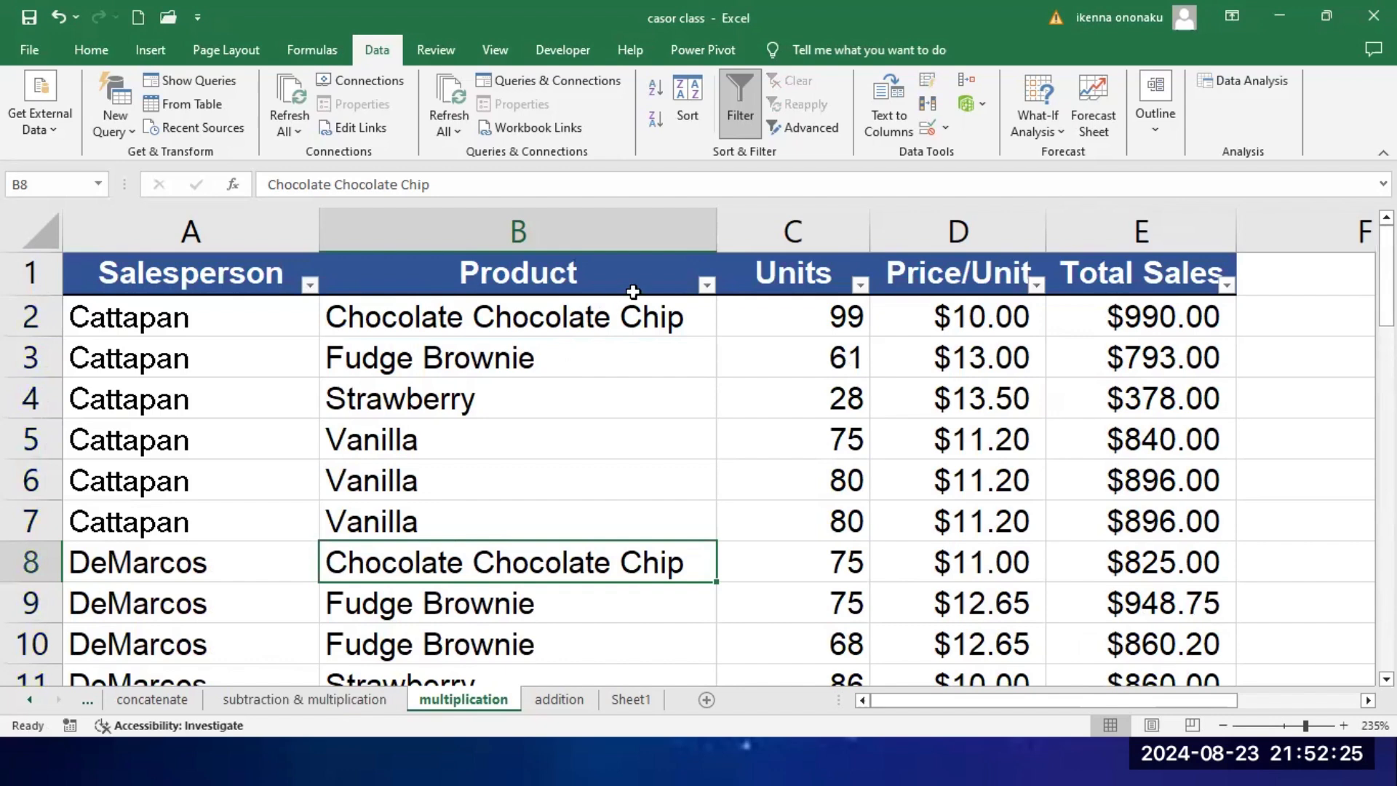
# Step: Filter the Product column to only Chocolate Chocolate Chip
pyautogui.click(707, 284)
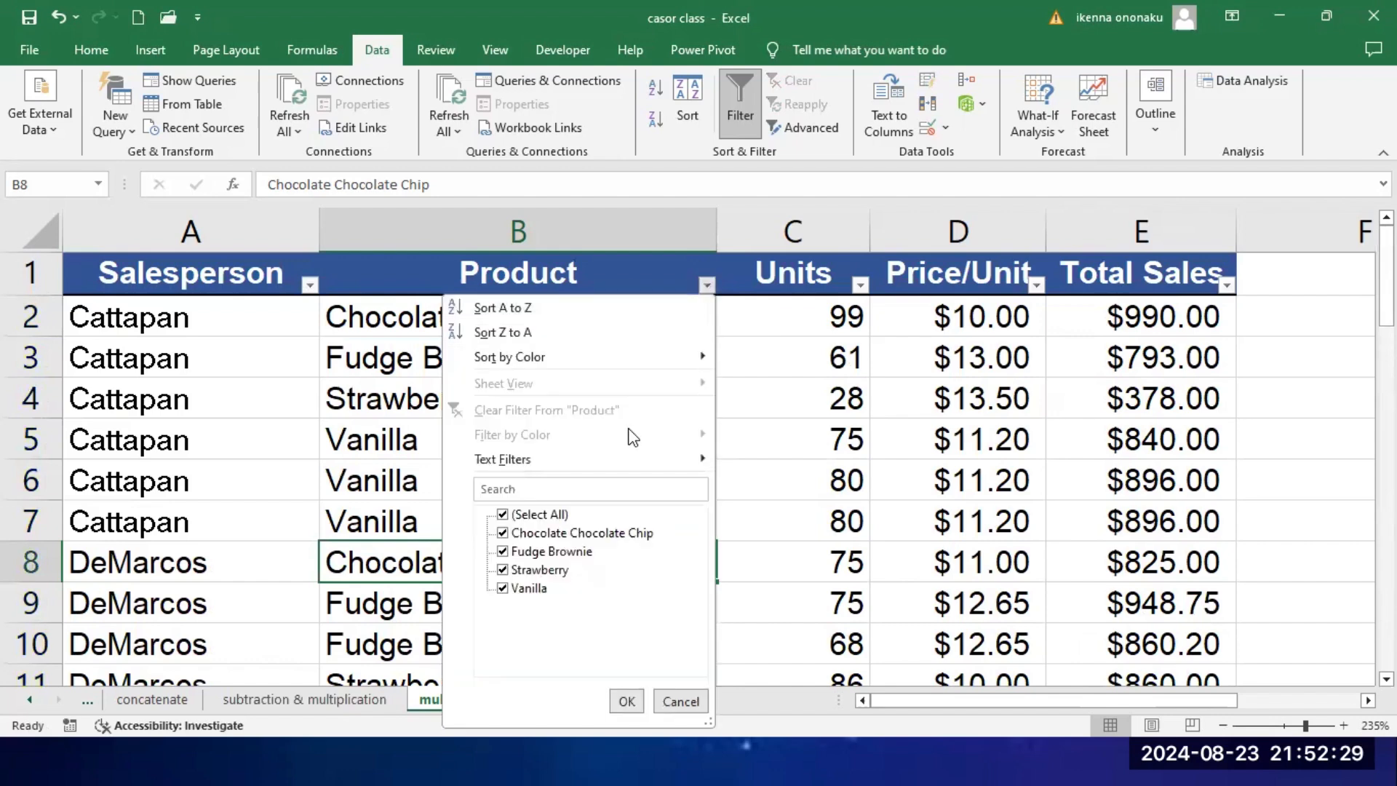
pyautogui.click(502, 515)
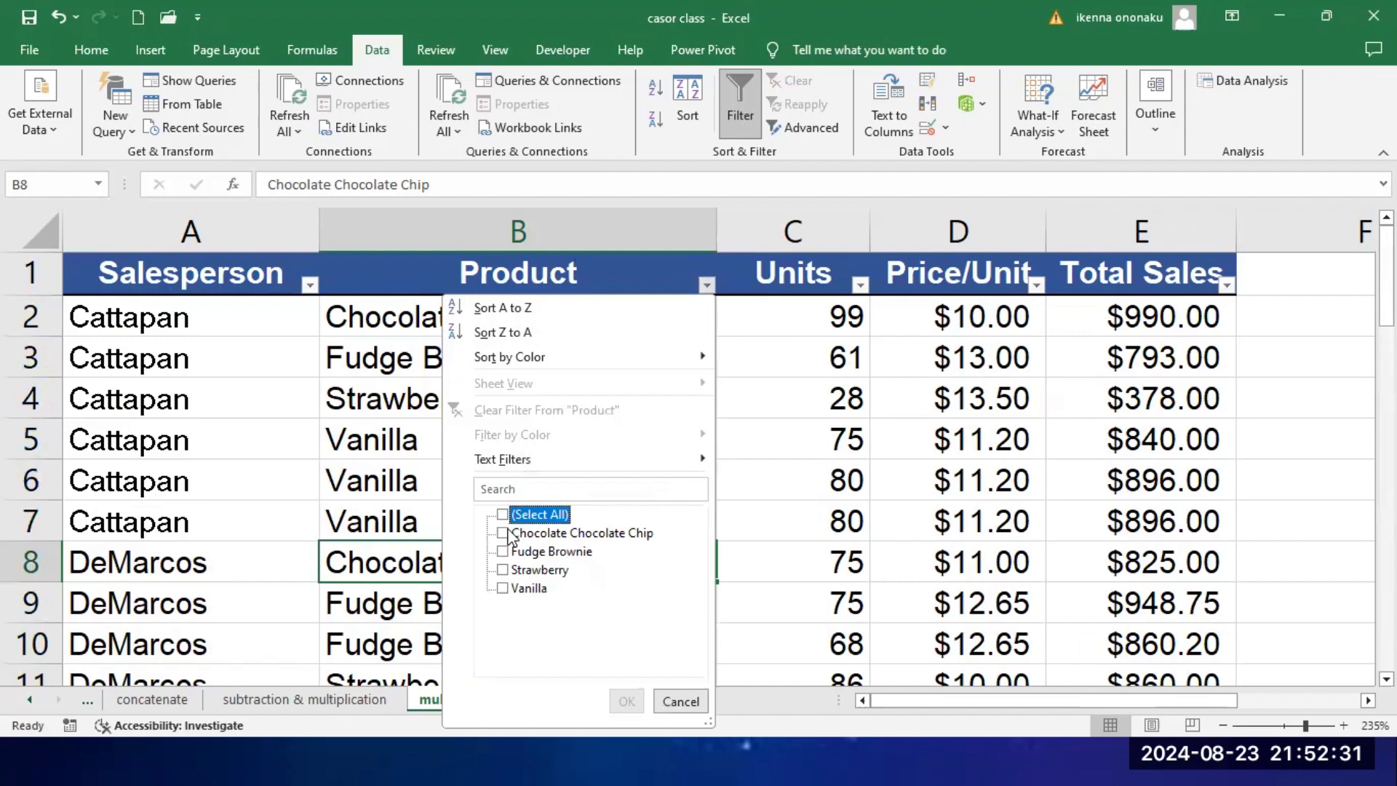
pyautogui.click(502, 534)
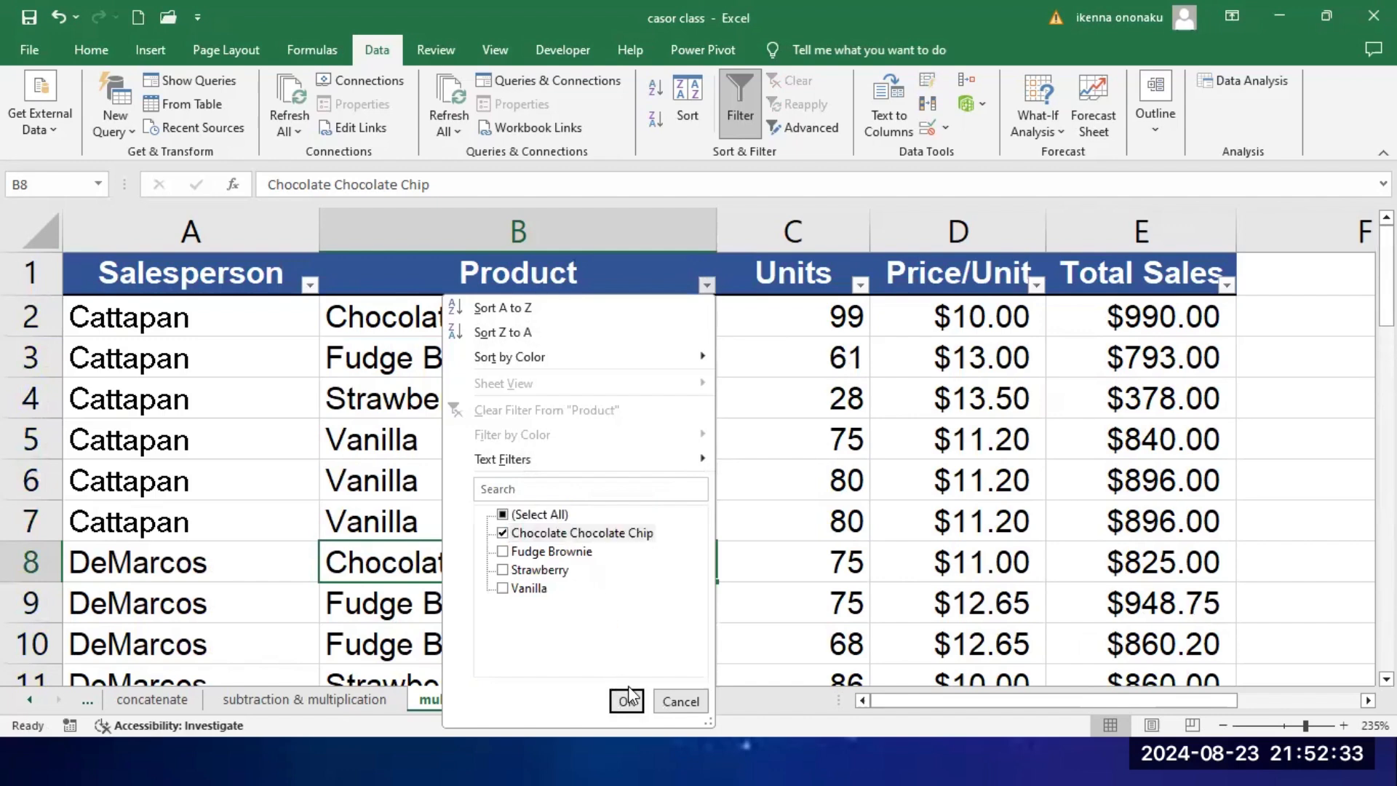
pyautogui.click(625, 701)
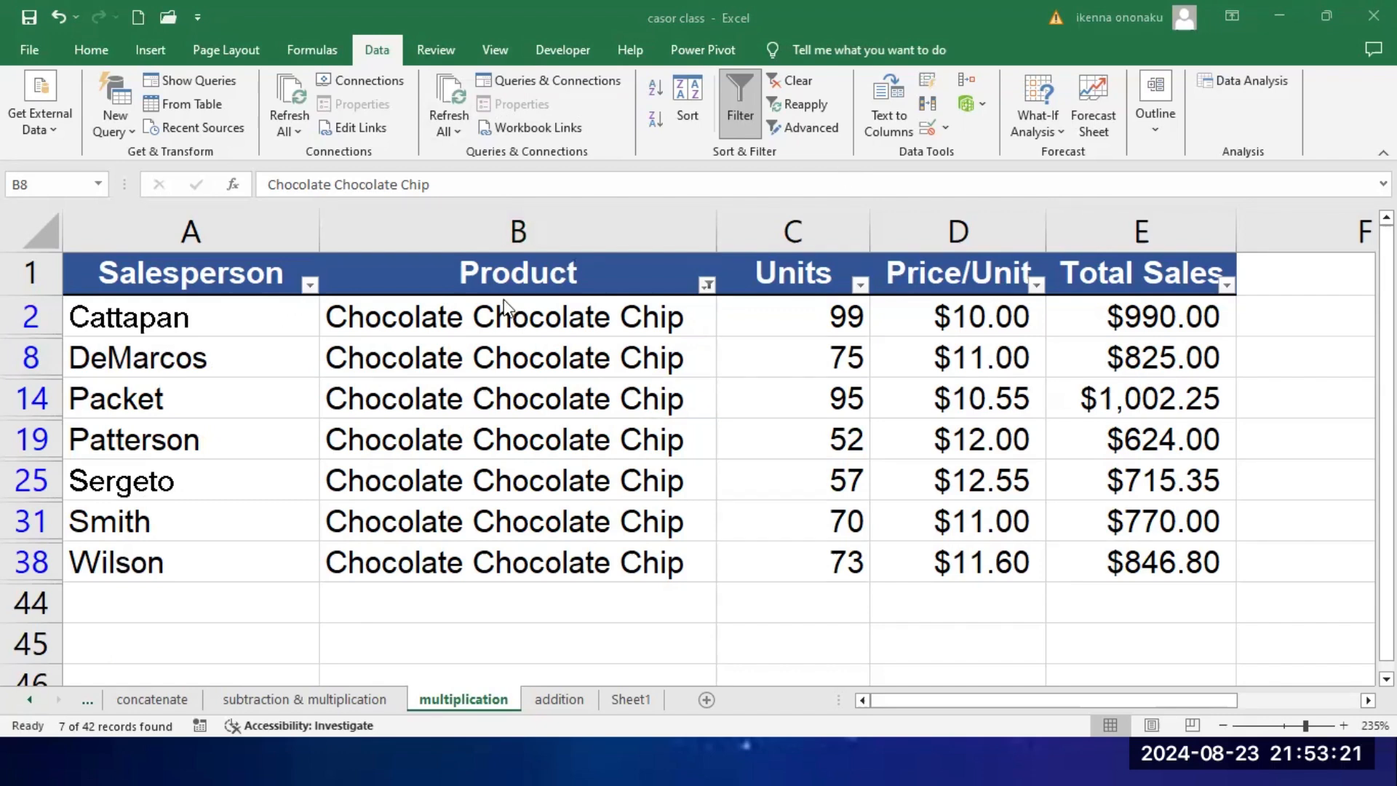
# Step: Include all products again in the Product column's filter and look through the full sales table
pyautogui.click(708, 288)
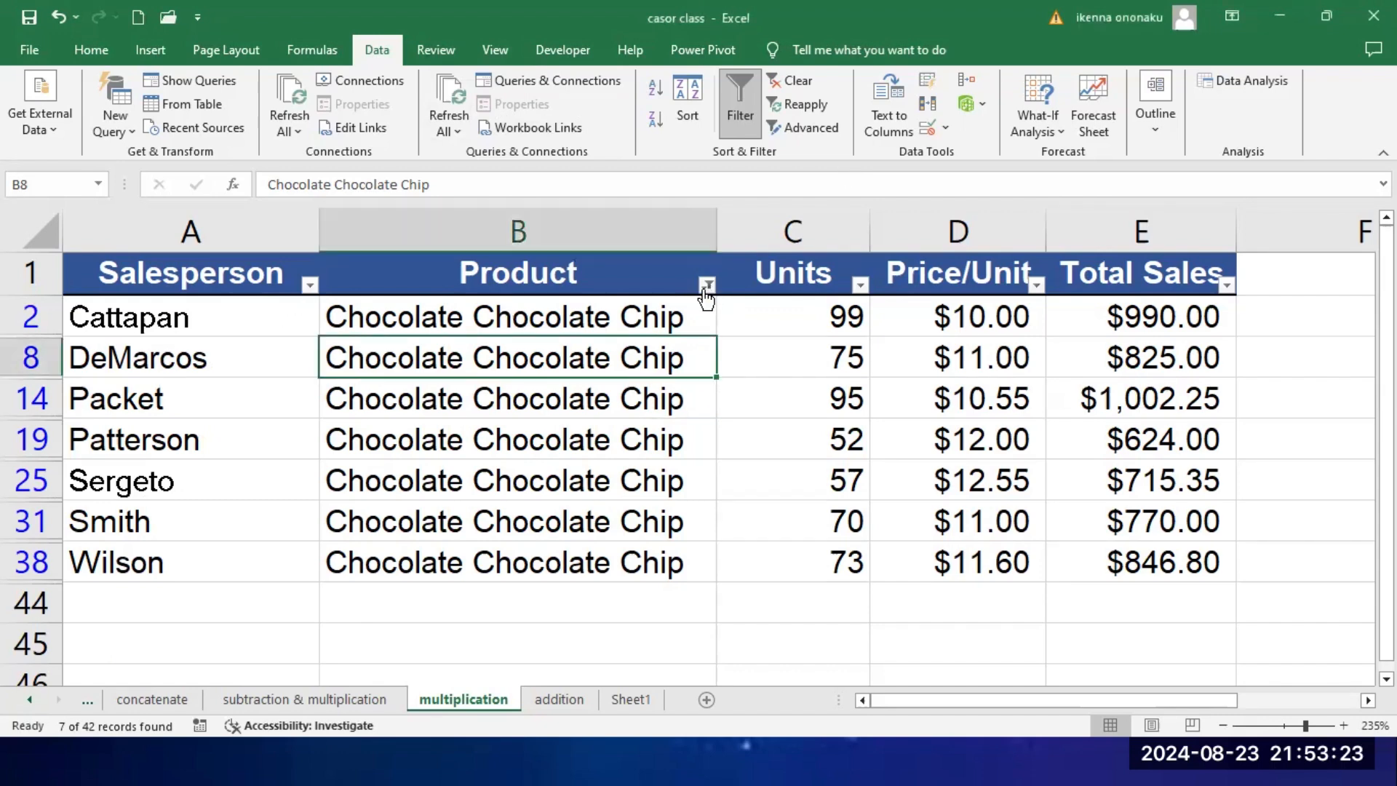
pyautogui.click(706, 286)
pyautogui.click(502, 515)
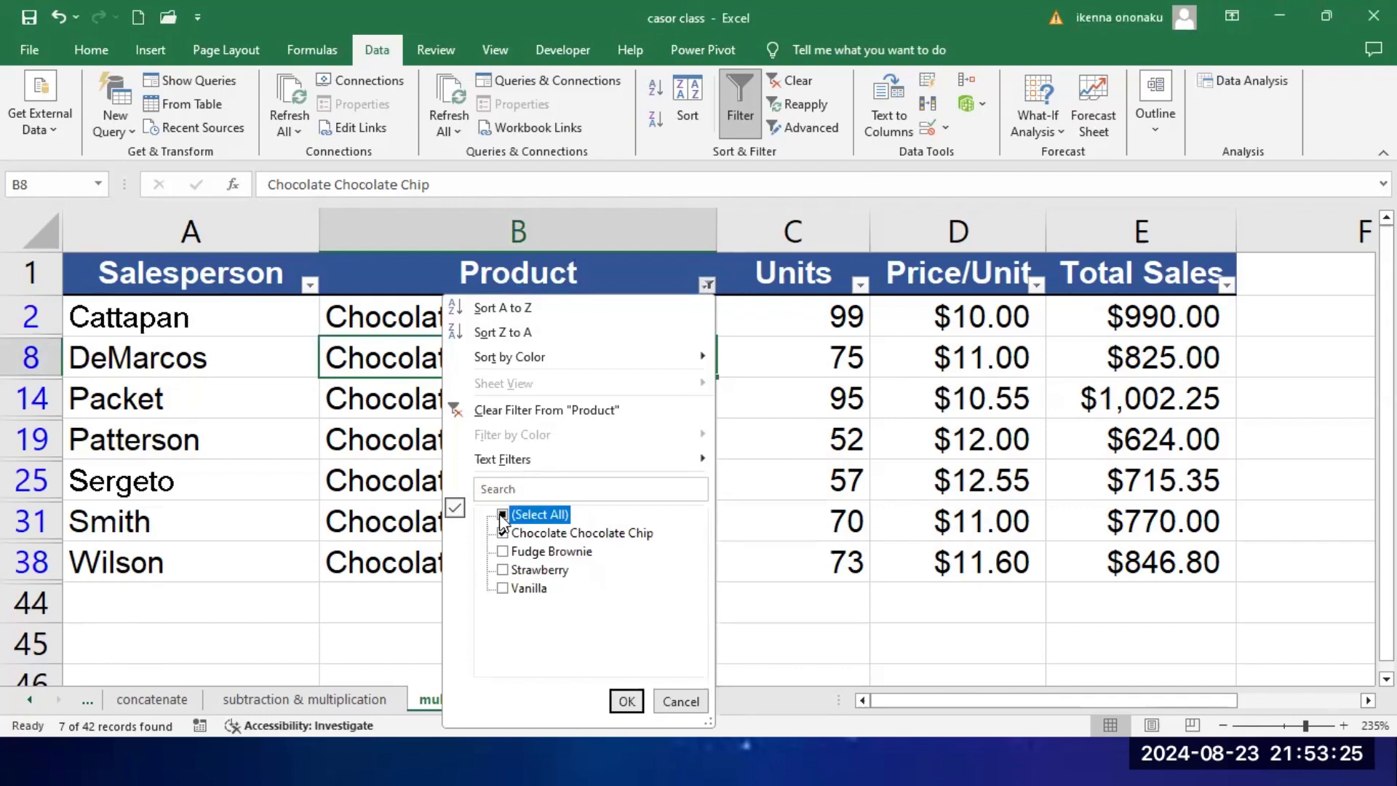
pyautogui.click(626, 701)
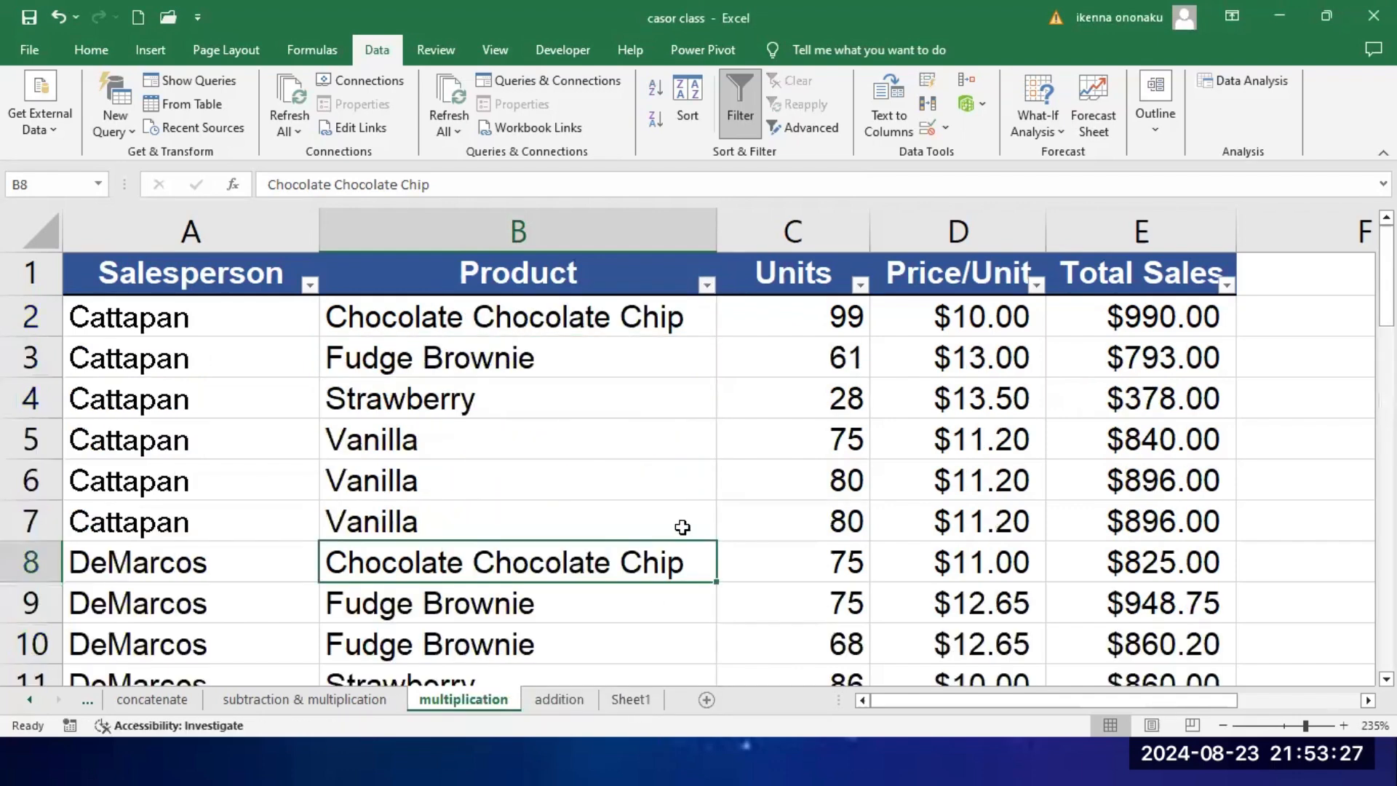
pyautogui.scroll(-10, 682, 526)
pyautogui.scroll(5, 680, 524)
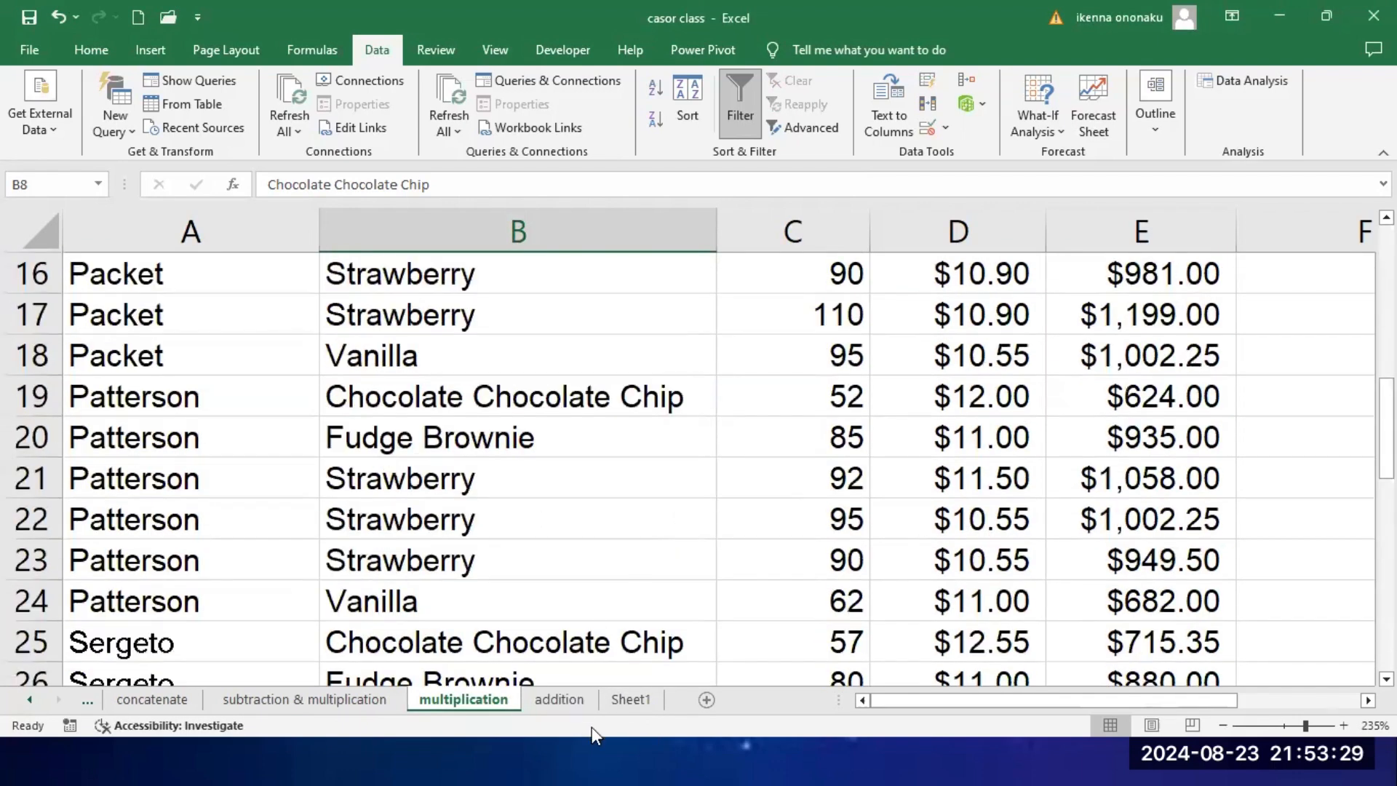
# Step: Switch to the PowerPoint slide show and advance to the Excel Functions slide
pyautogui.press('super')
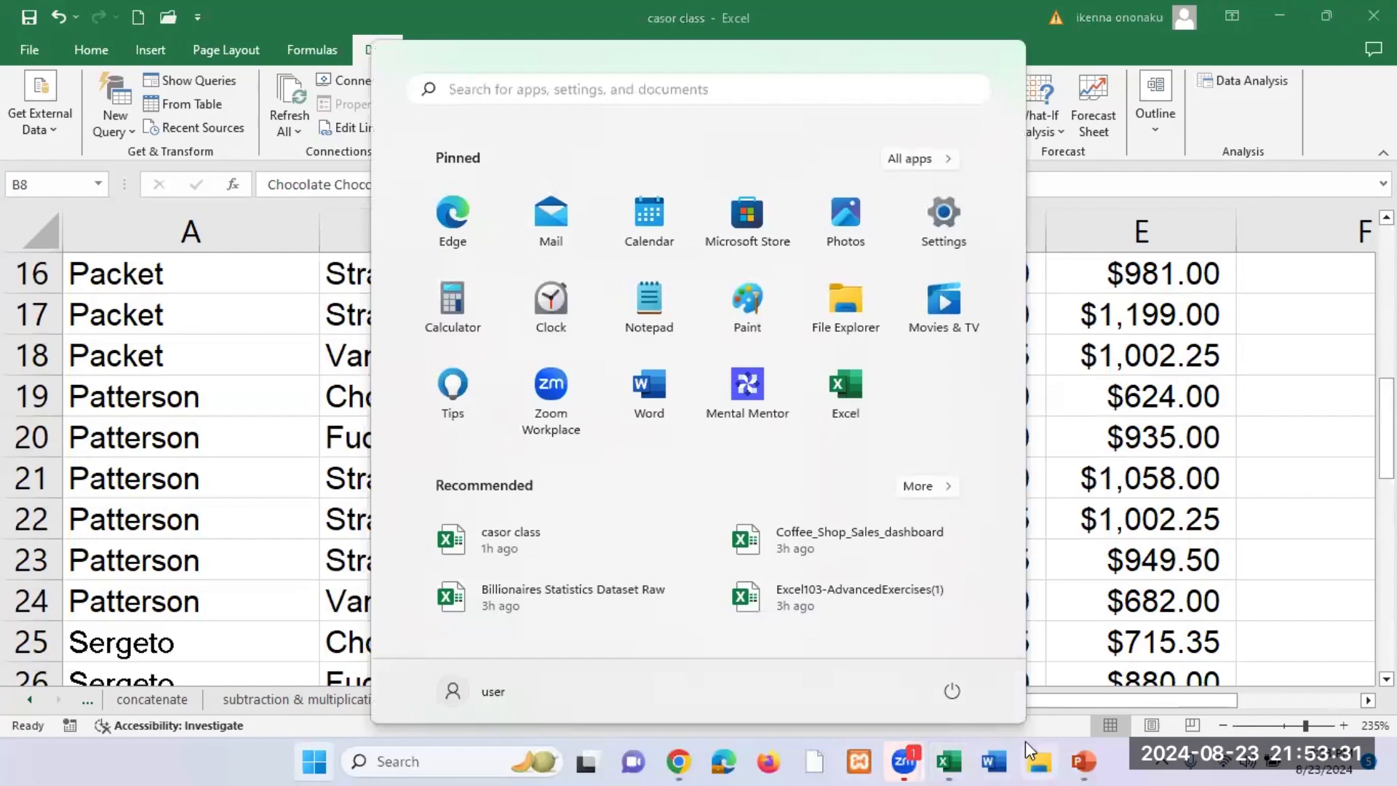
pyautogui.moveTo(1082, 762)
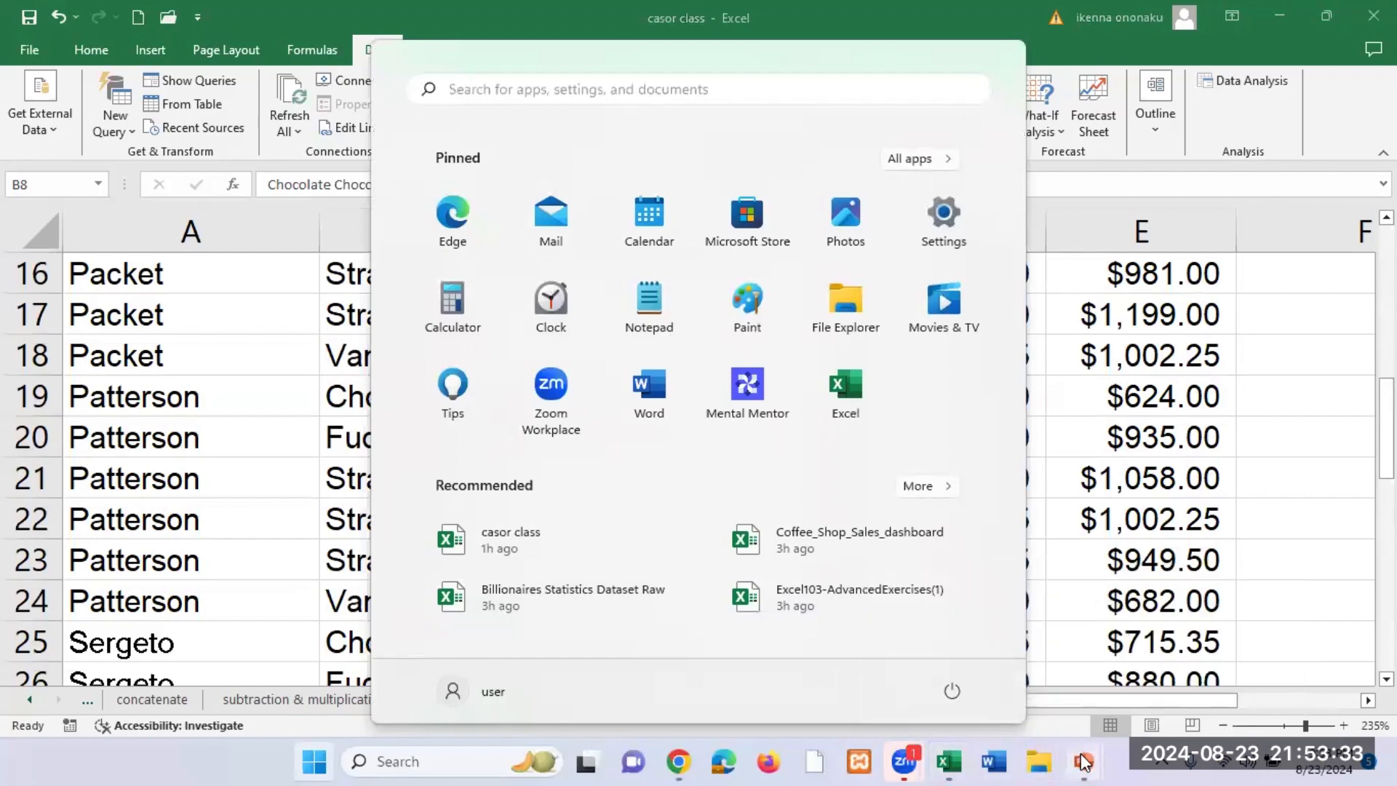
pyautogui.click(1225, 671)
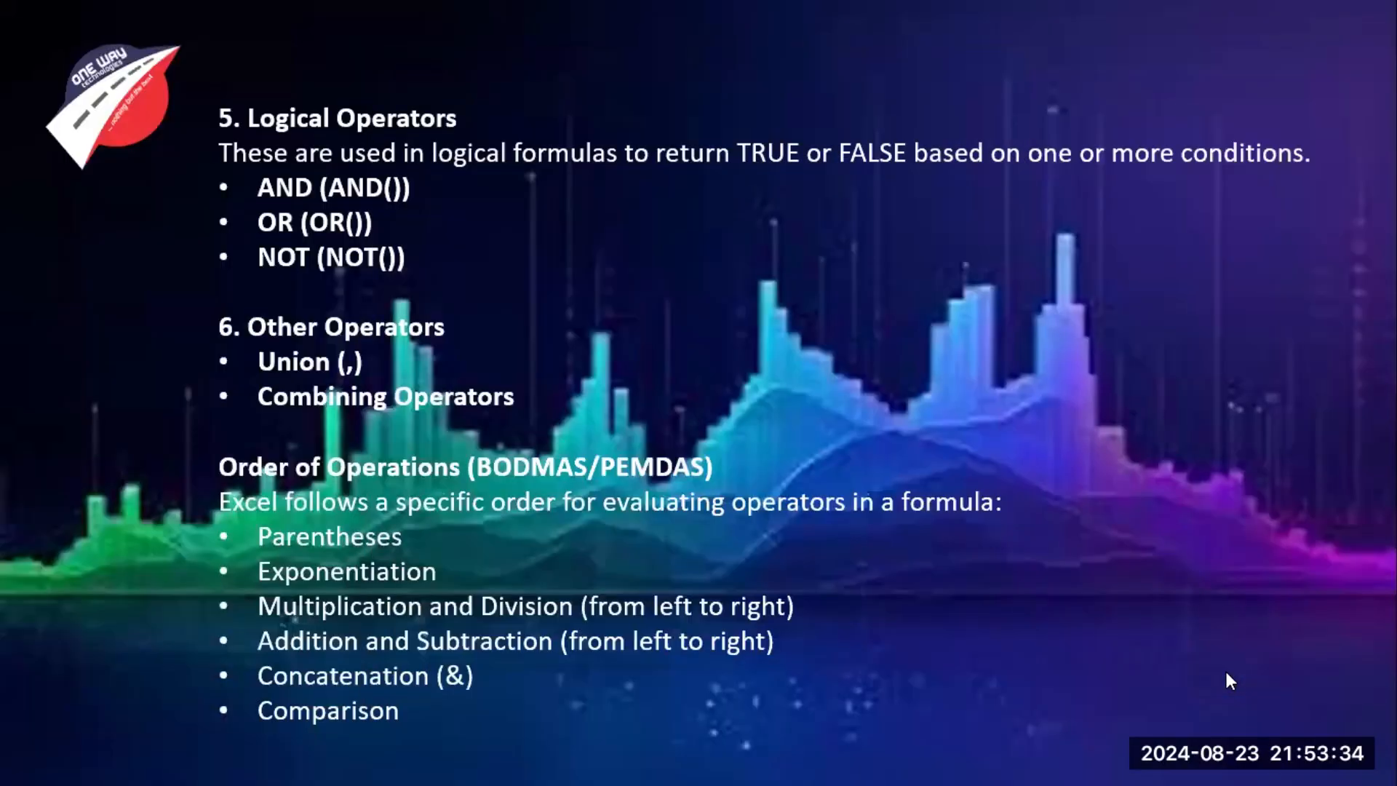
pyautogui.click(824, 534)
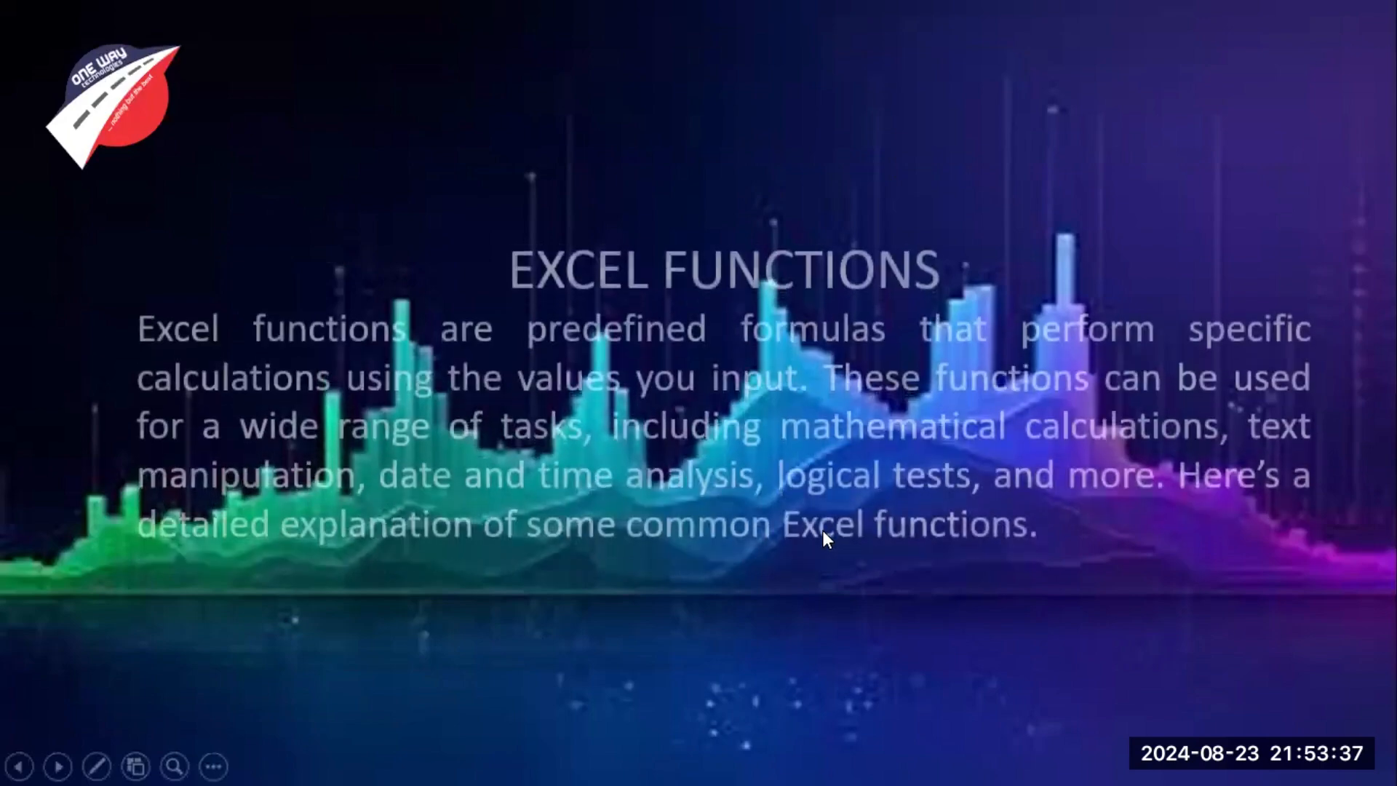
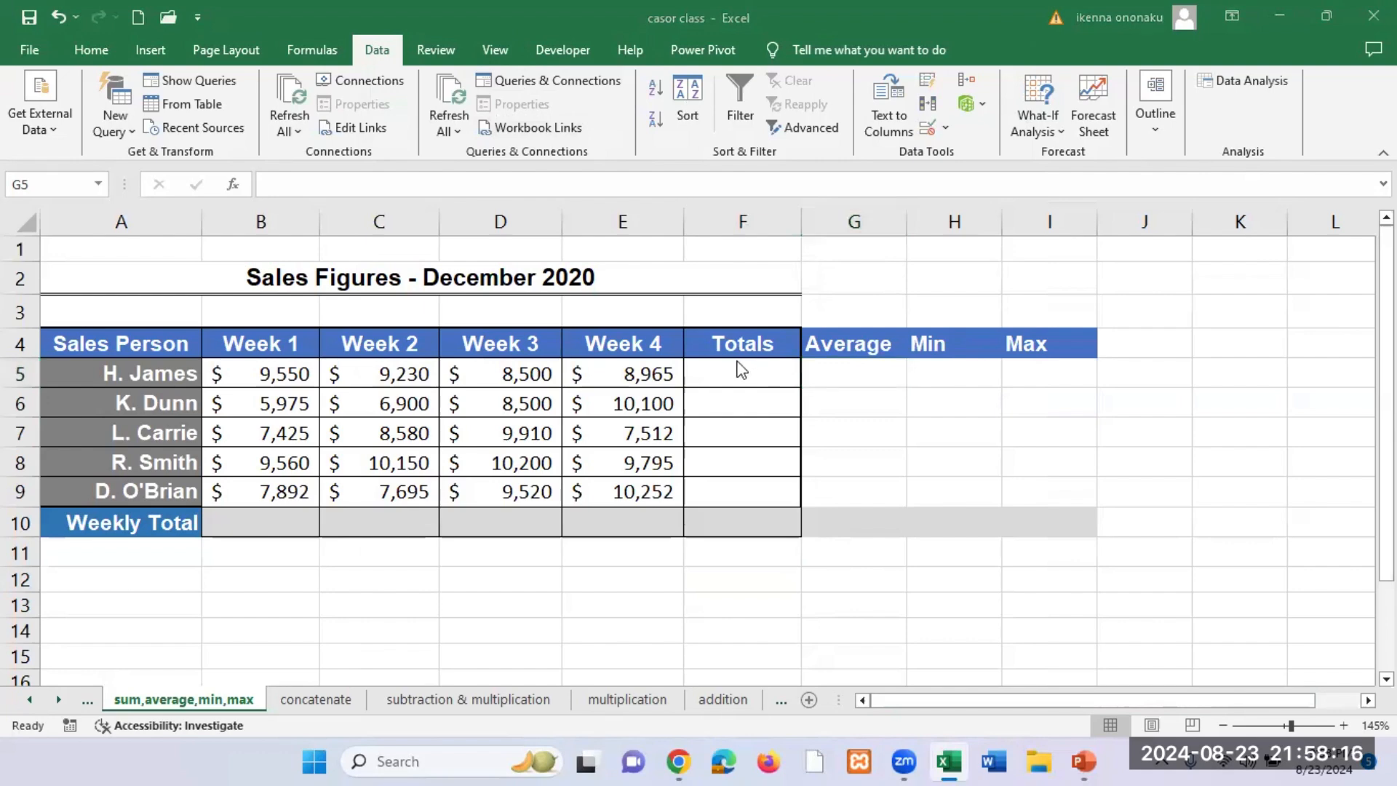
# Step: Examine the first salesperson's Week 1 to Week 4 figures in B5:E5 and the empty Totals cell F5
pyautogui.click(737, 367)
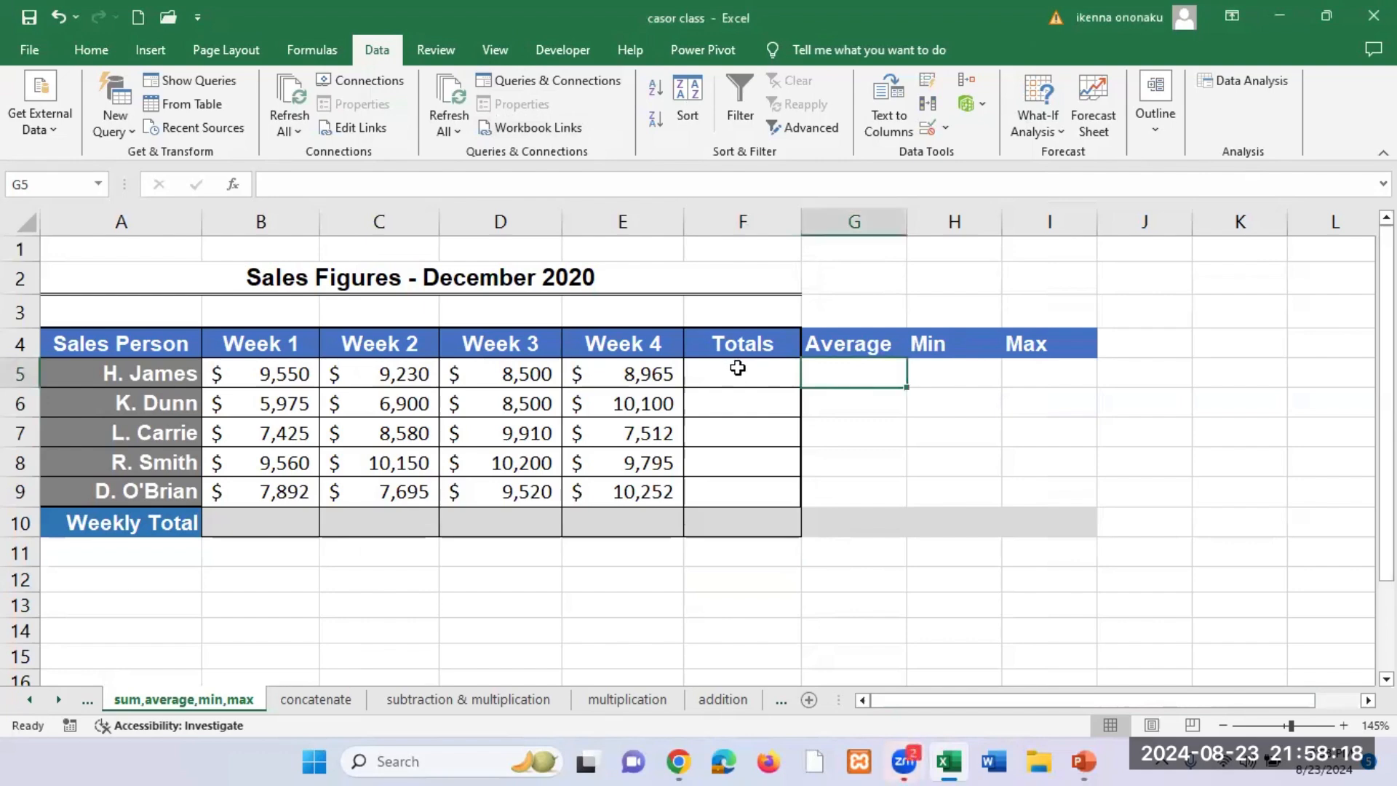
pyautogui.click(738, 368)
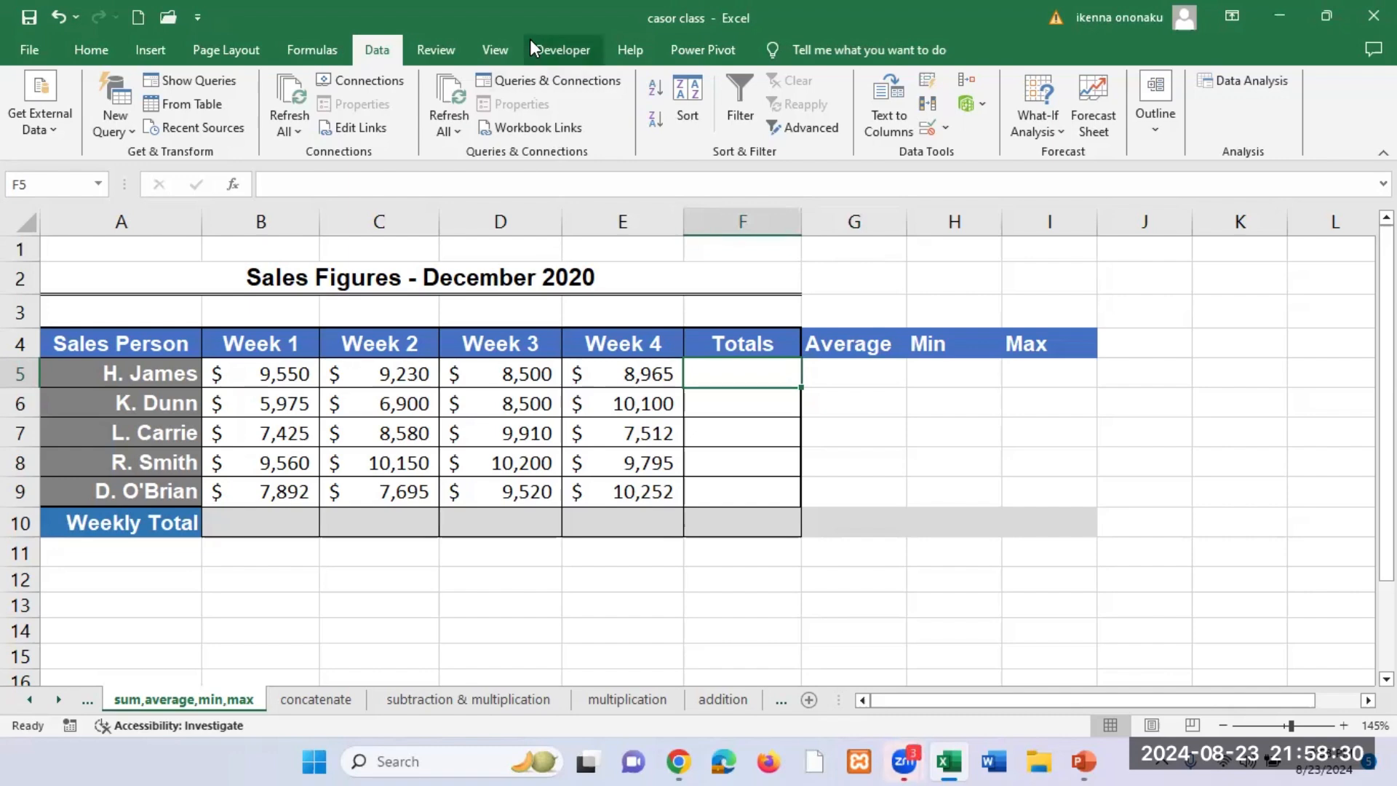
pyautogui.click(803, 236)
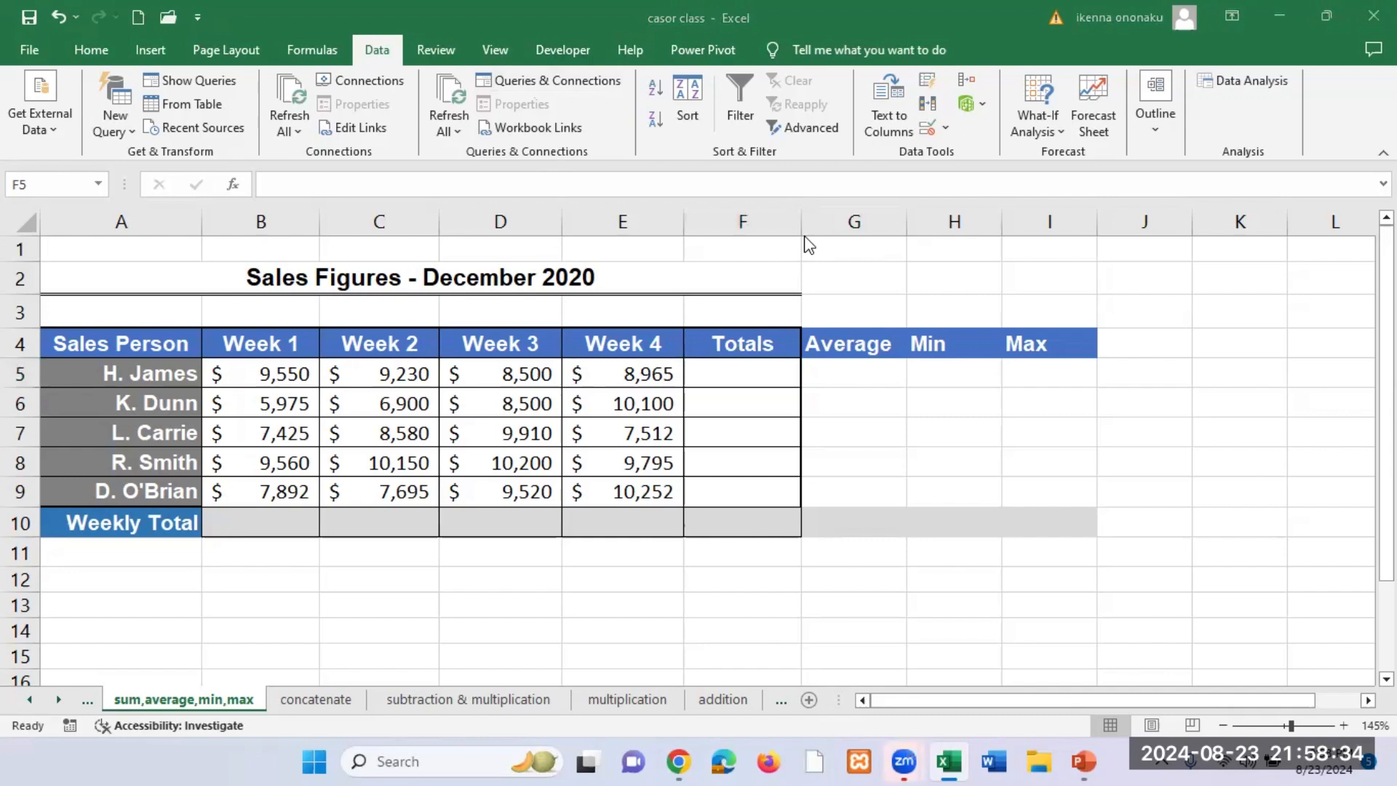
pyautogui.click(286, 373)
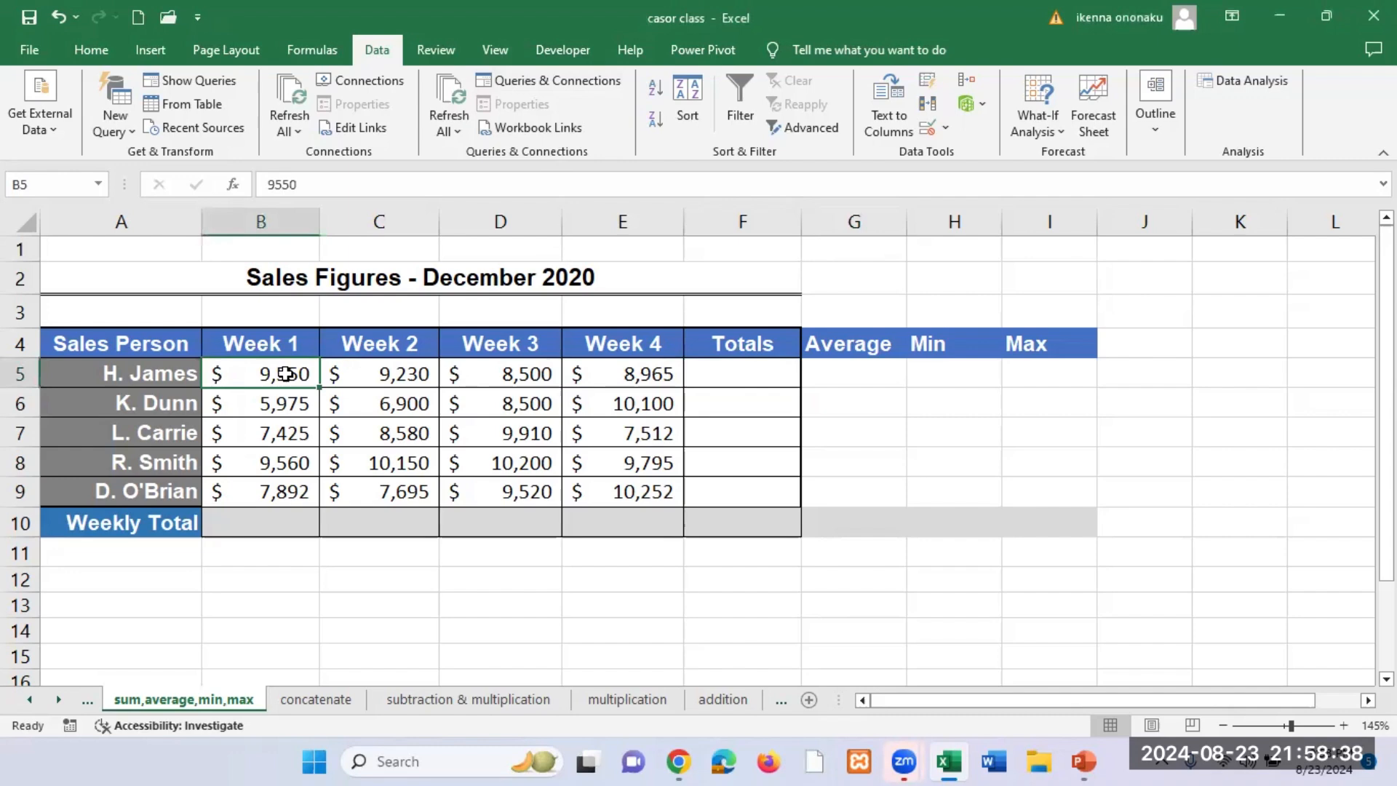
pyautogui.click(387, 376)
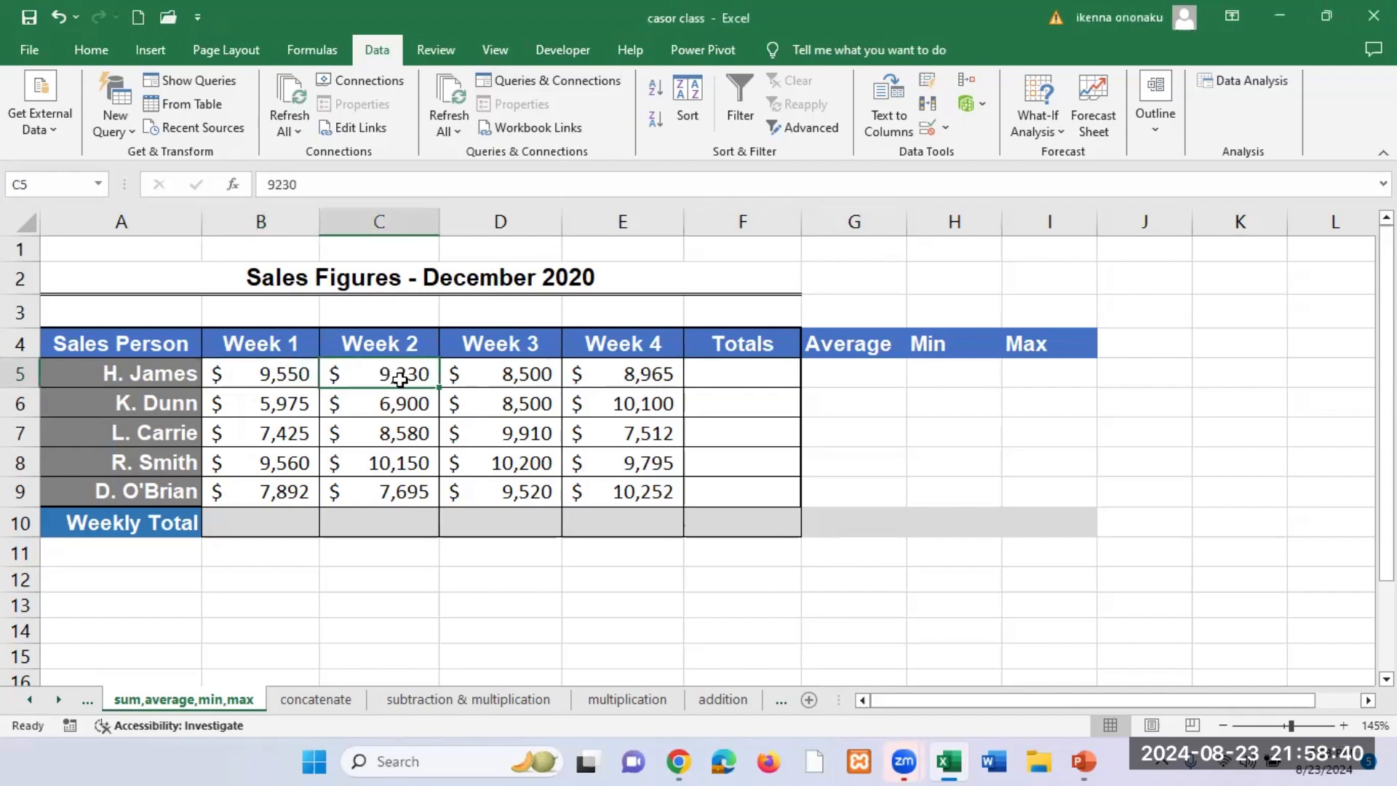
pyautogui.click(495, 380)
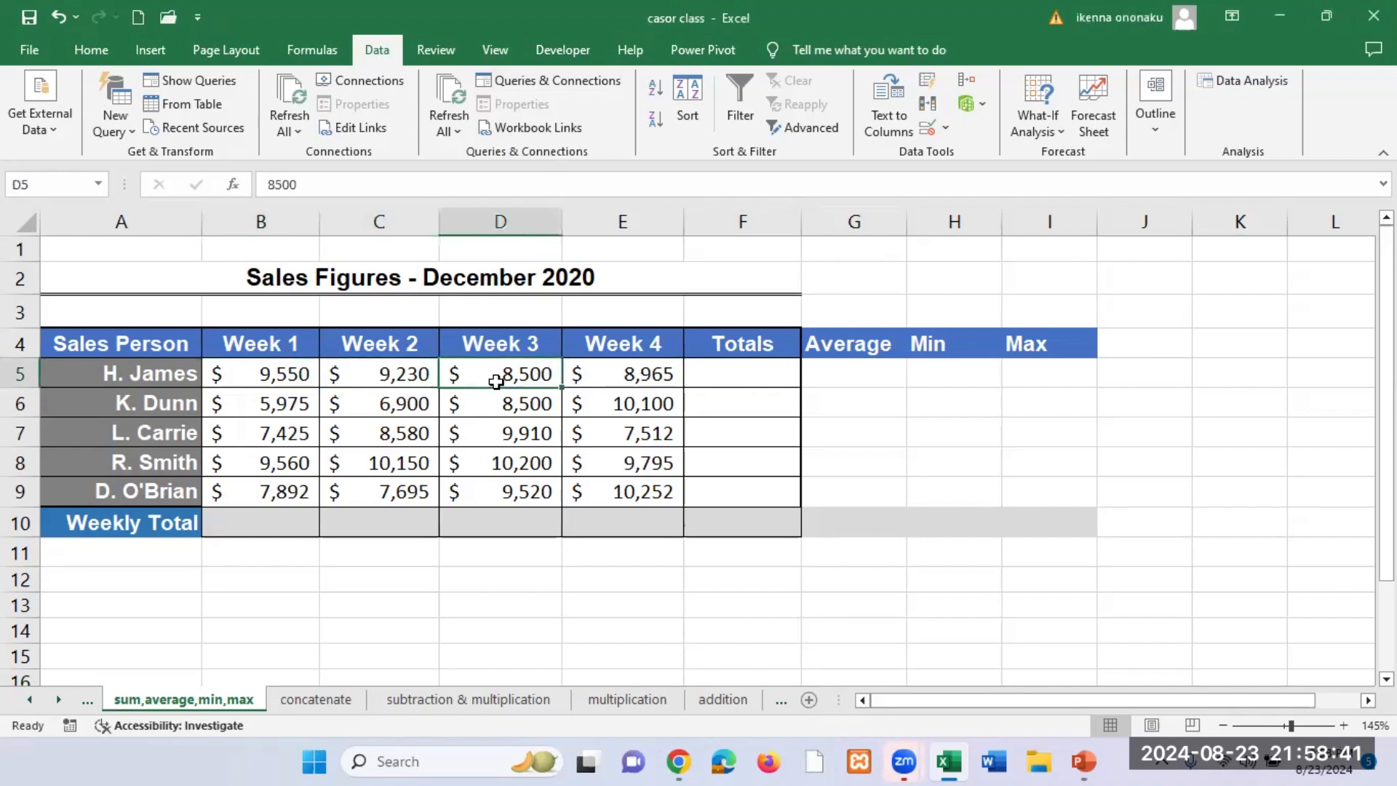
pyautogui.click(632, 378)
pyautogui.moveTo(276, 372); pyautogui.dragTo(604, 375)
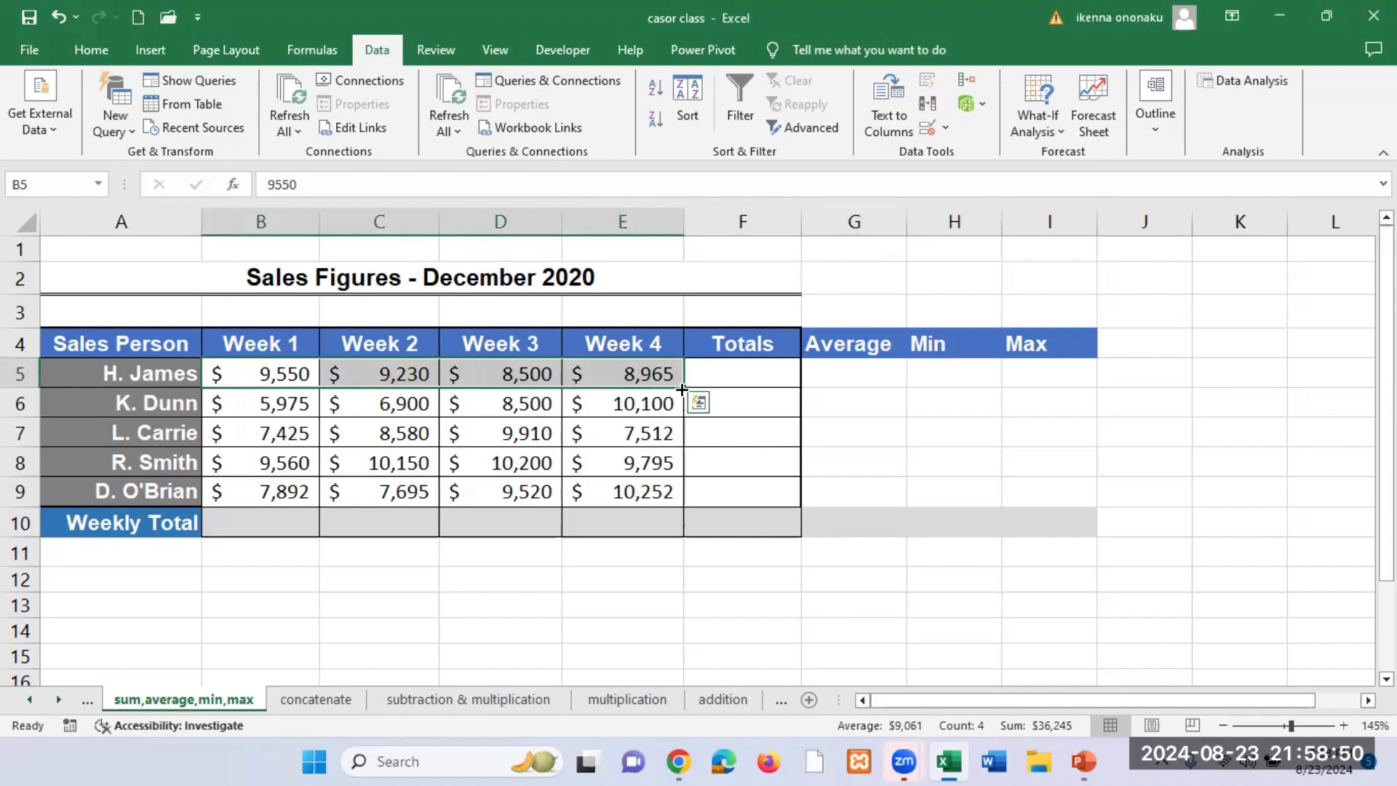
pyautogui.click(266, 374)
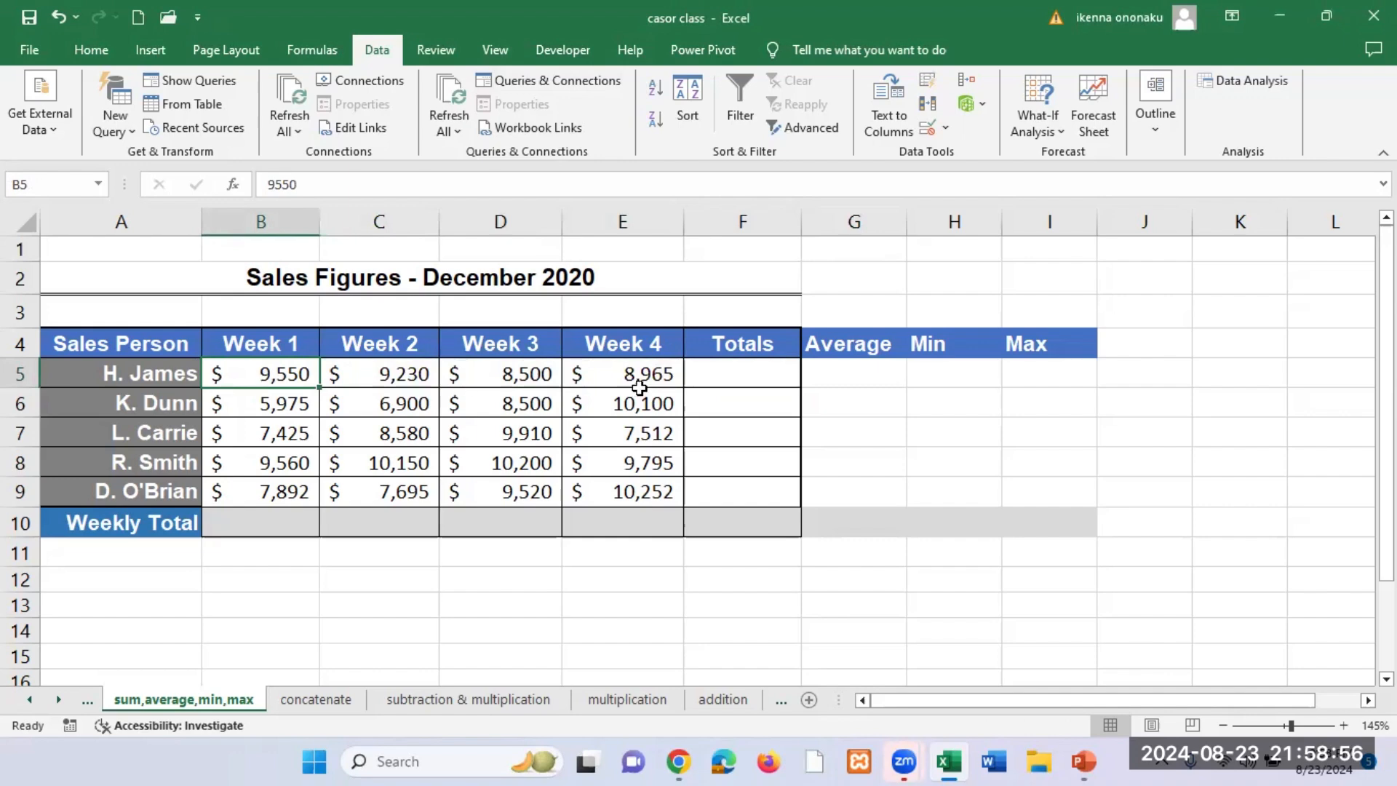
pyautogui.click(654, 375)
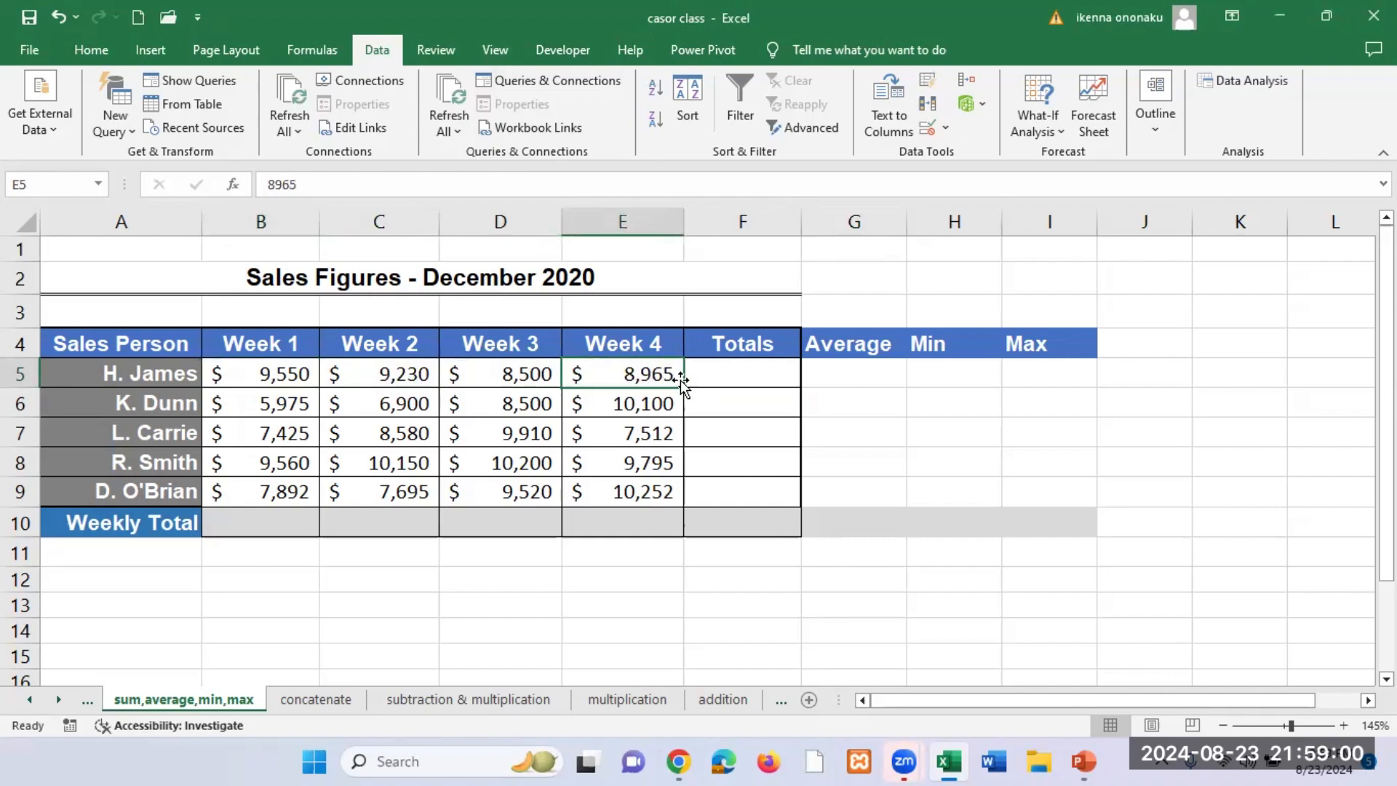
pyautogui.click(711, 377)
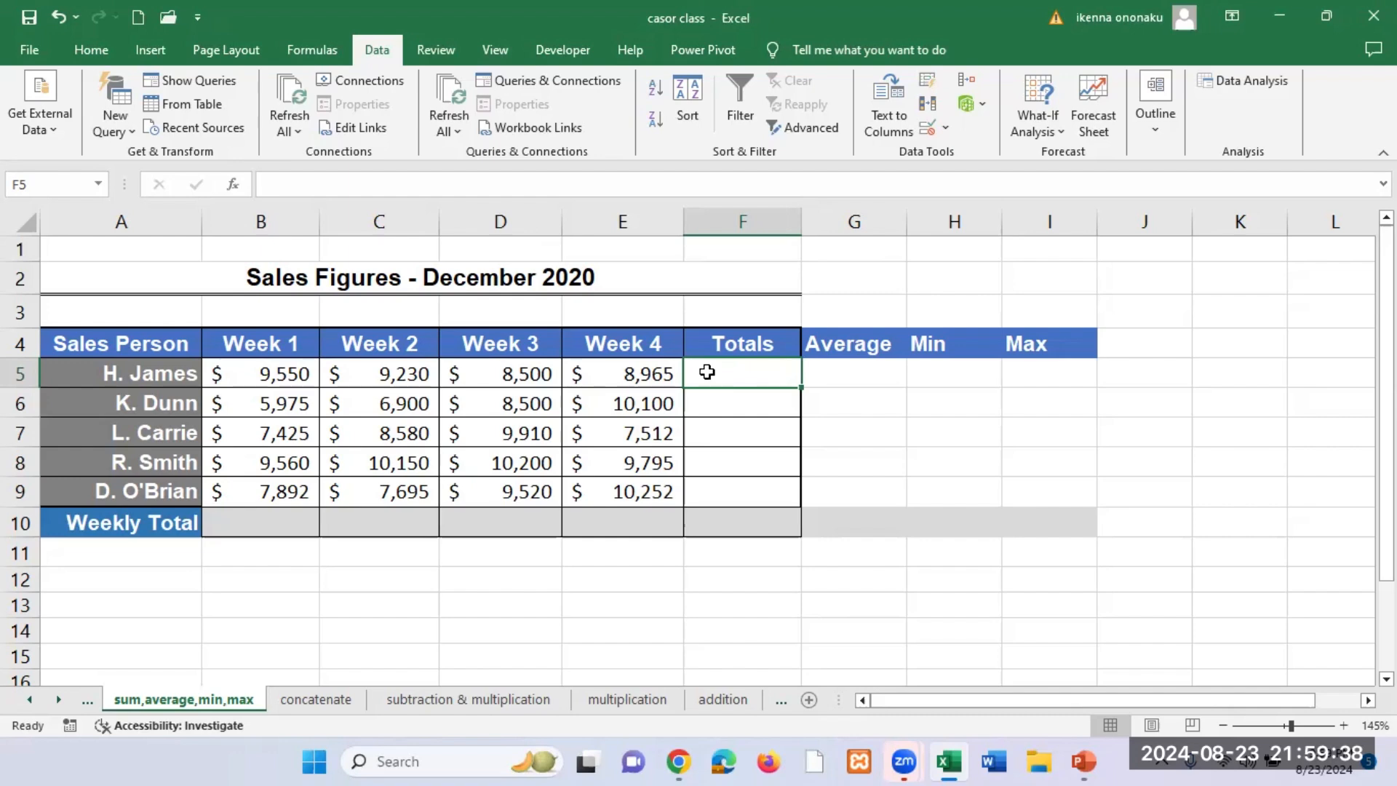
pyautogui.doubleClick(274, 373)
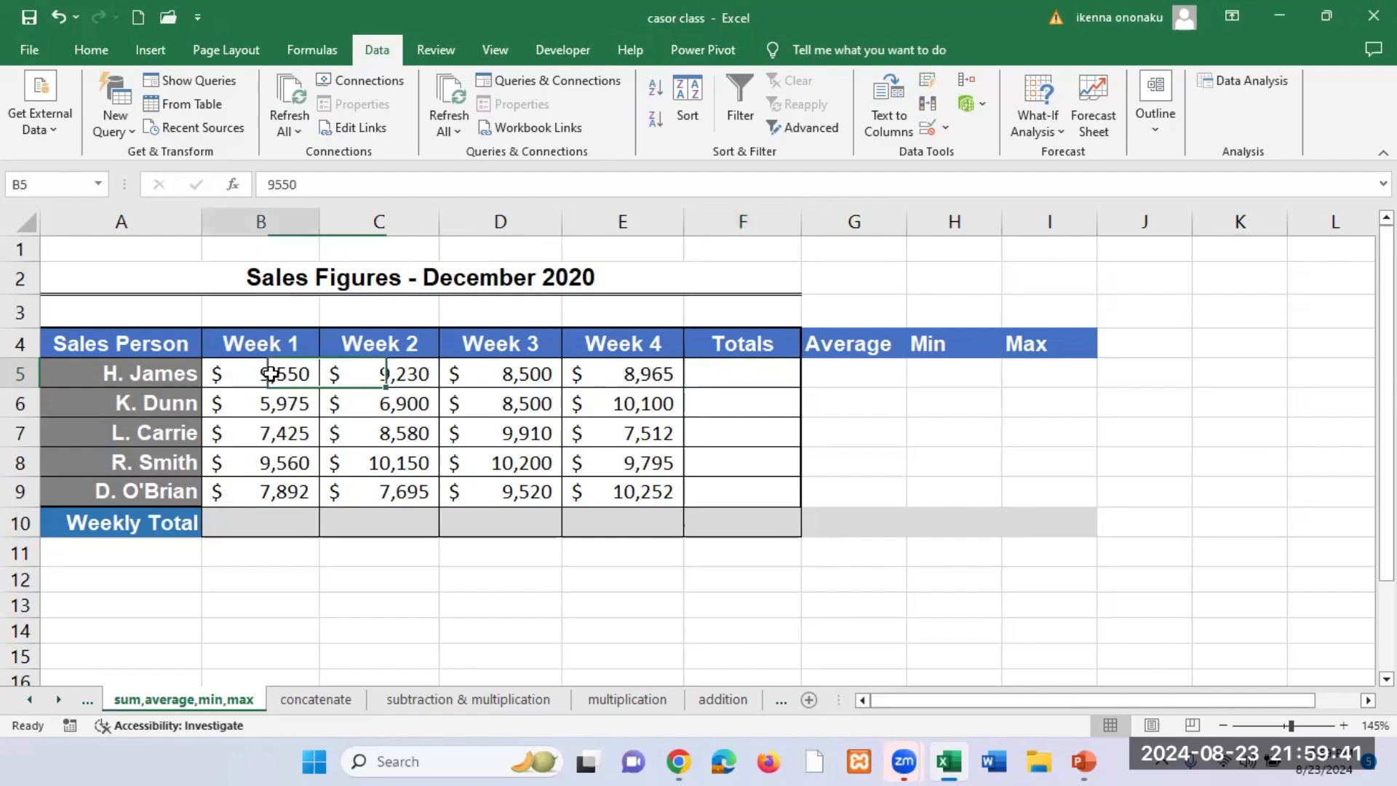
pyautogui.click(640, 374)
pyautogui.click(731, 379)
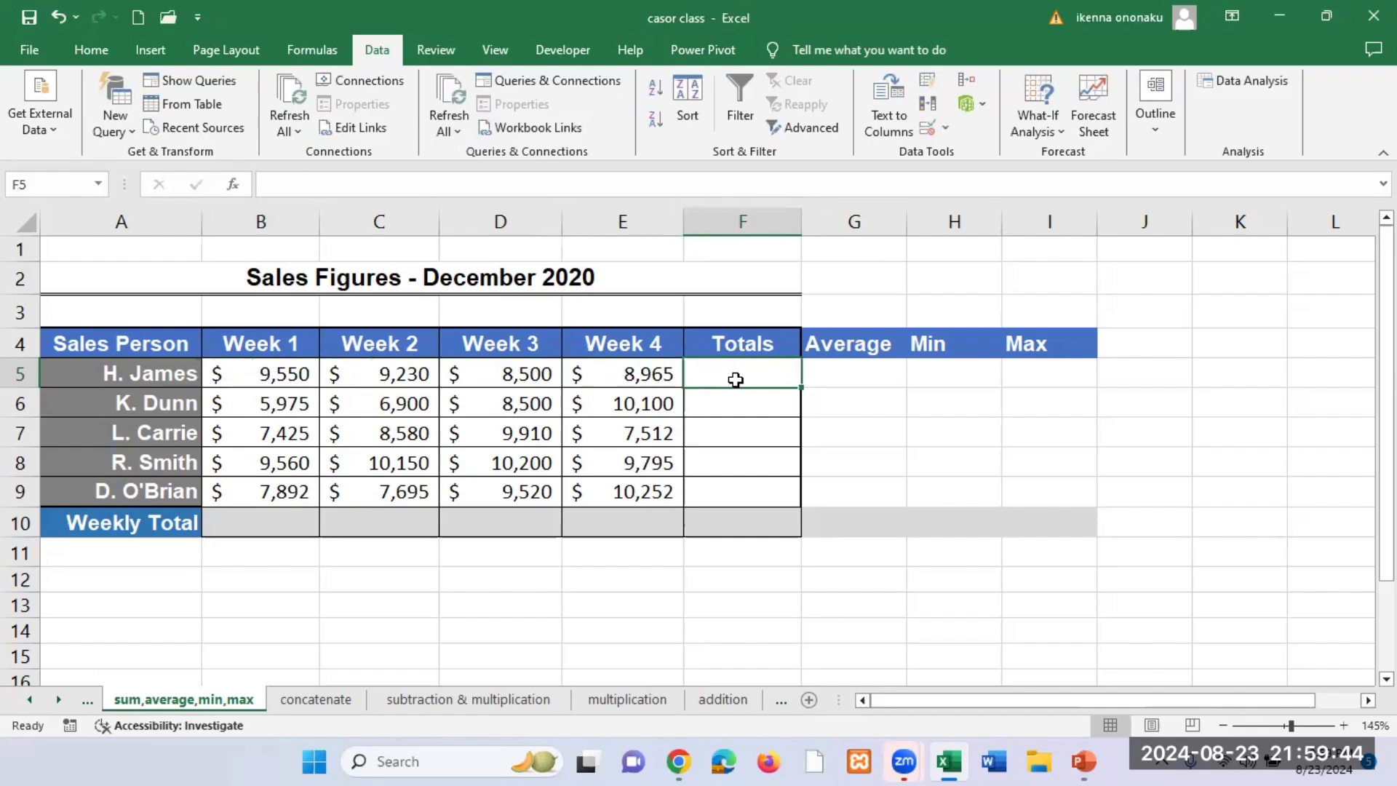
pyautogui.write('=')
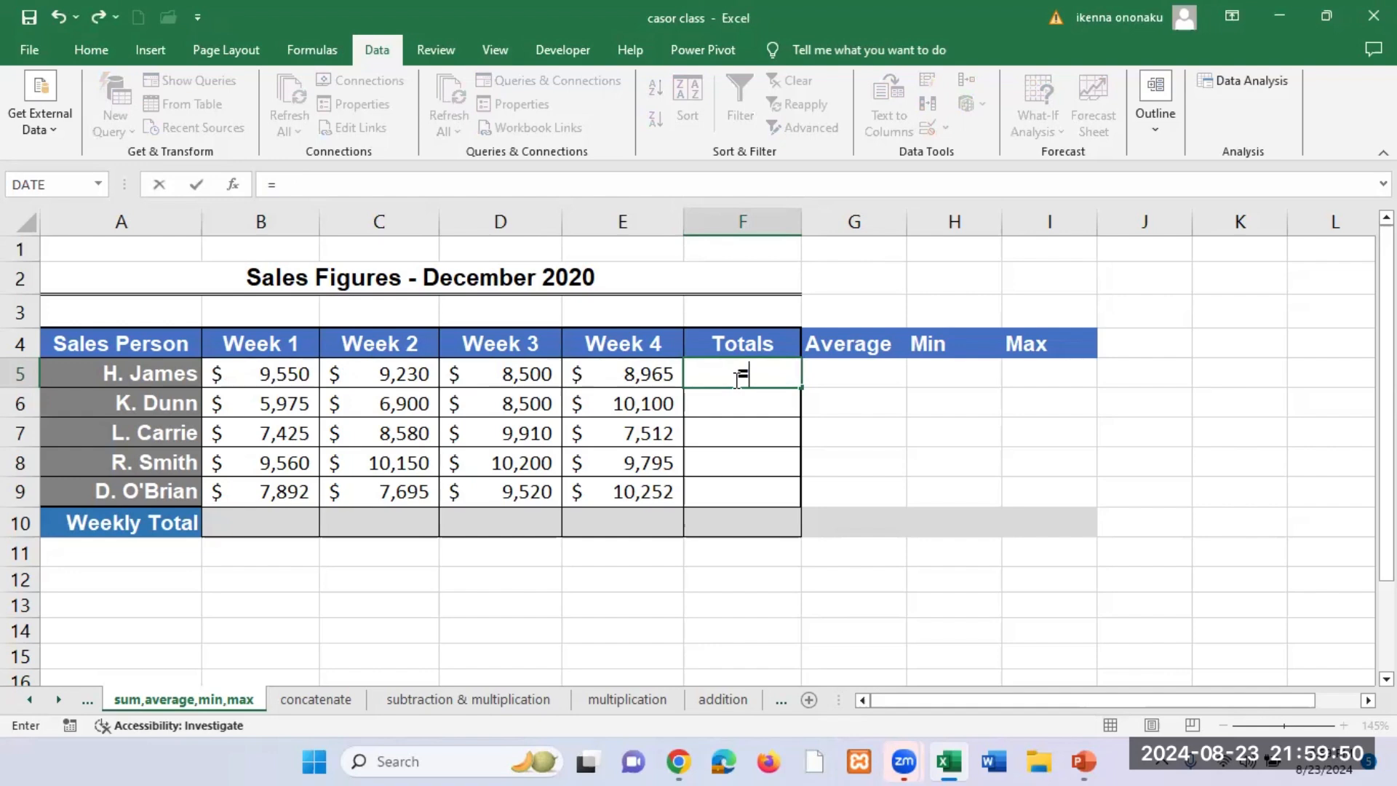
pyautogui.write('SU')
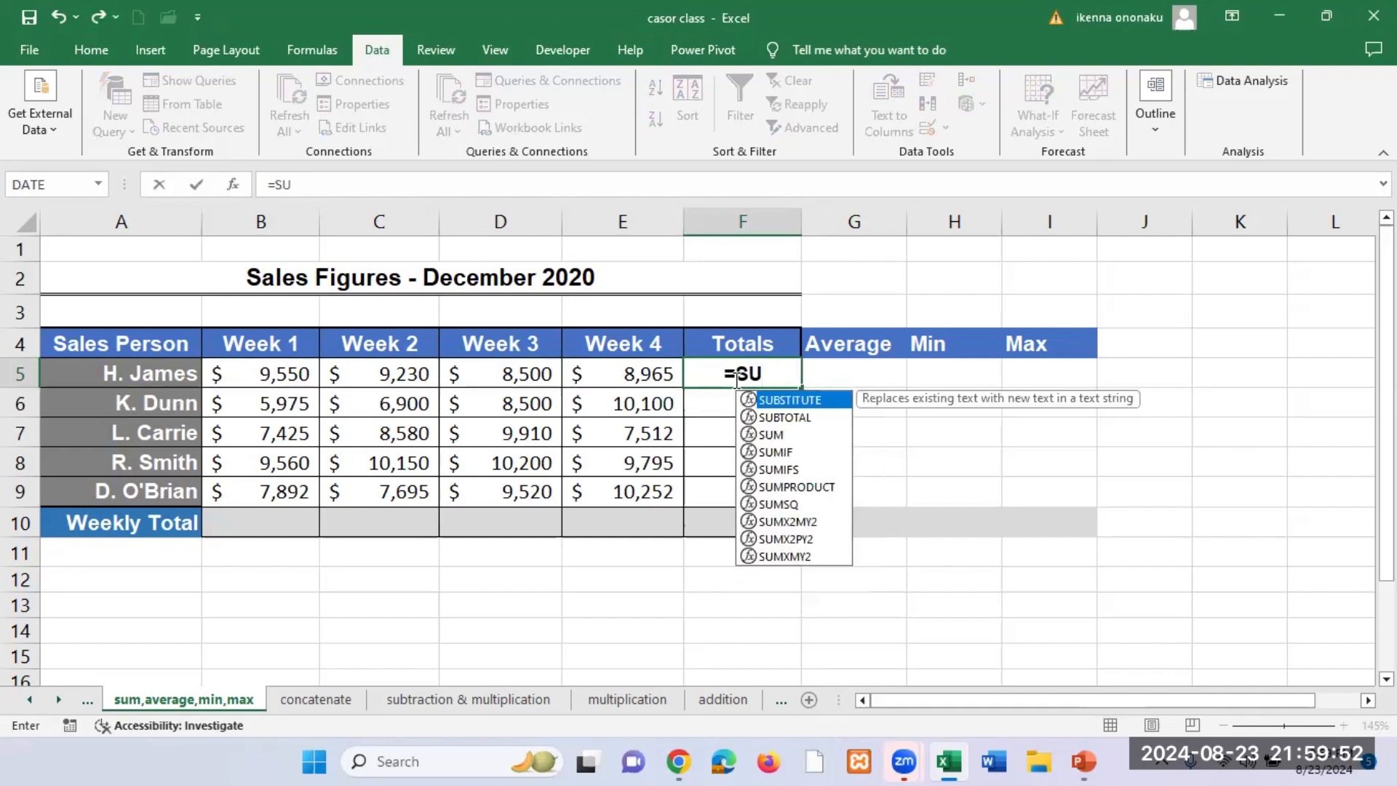
pyautogui.write('M')
pyautogui.press('BackSpace')
pyautogui.press('BackSpace')
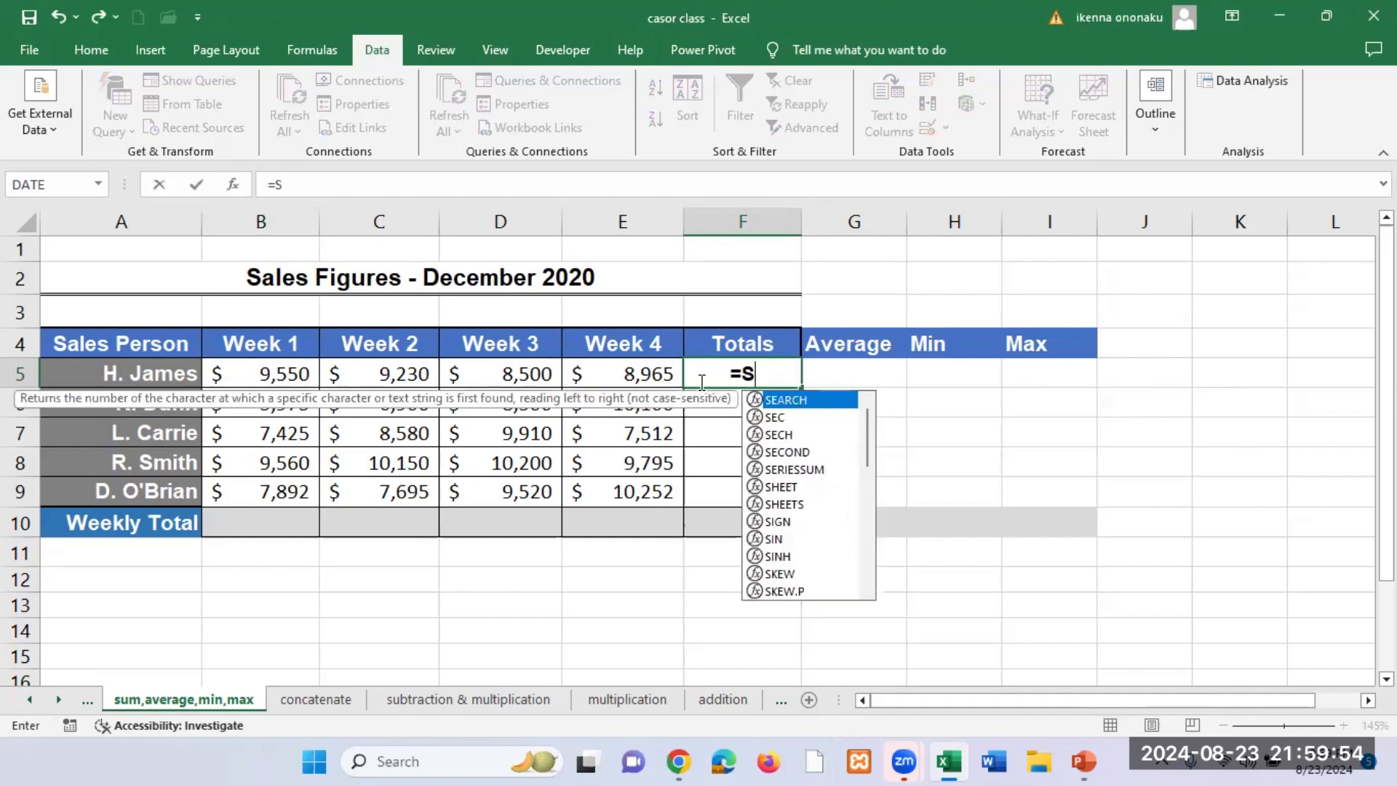
pyautogui.press('BackSpace')
pyautogui.press('BackSpace')
pyautogui.press('Return')
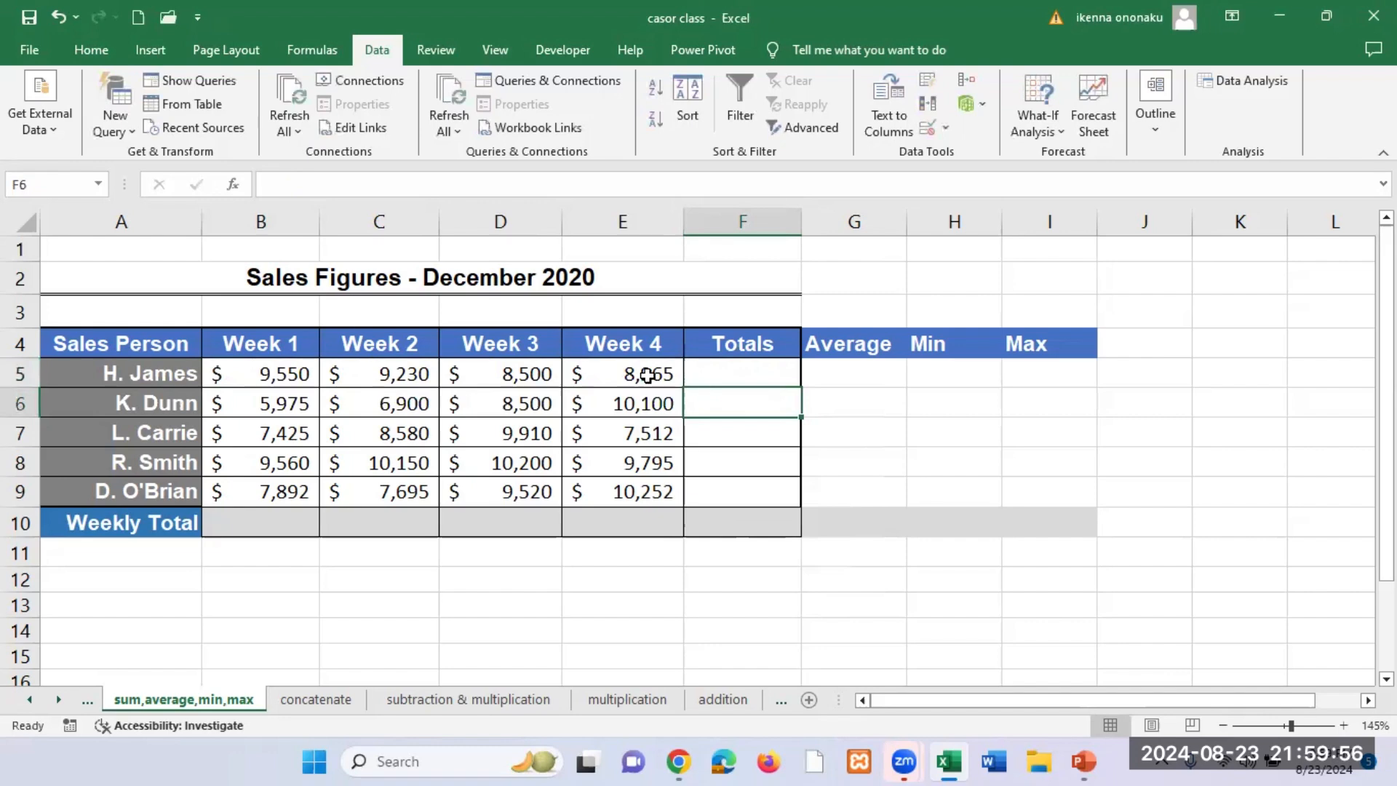
# Step: Total the first salesperson's four weekly sales in Totals cell F5 with the formula =SUM(B5:E5)
pyautogui.keyDown('ctrl'); pyautogui.scroll(3, 632, 469); pyautogui.keyUp('ctrl')
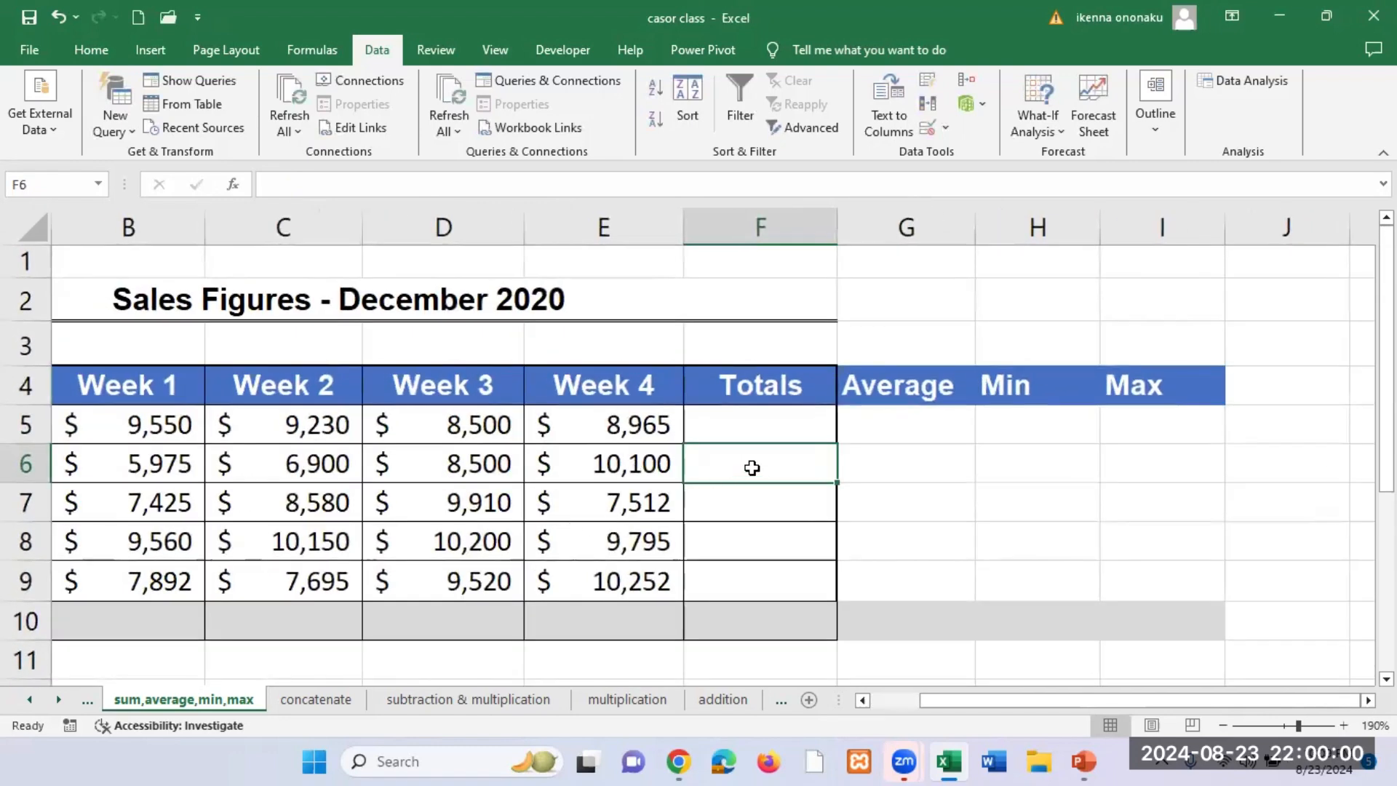
pyautogui.click(760, 430)
pyautogui.write('=')
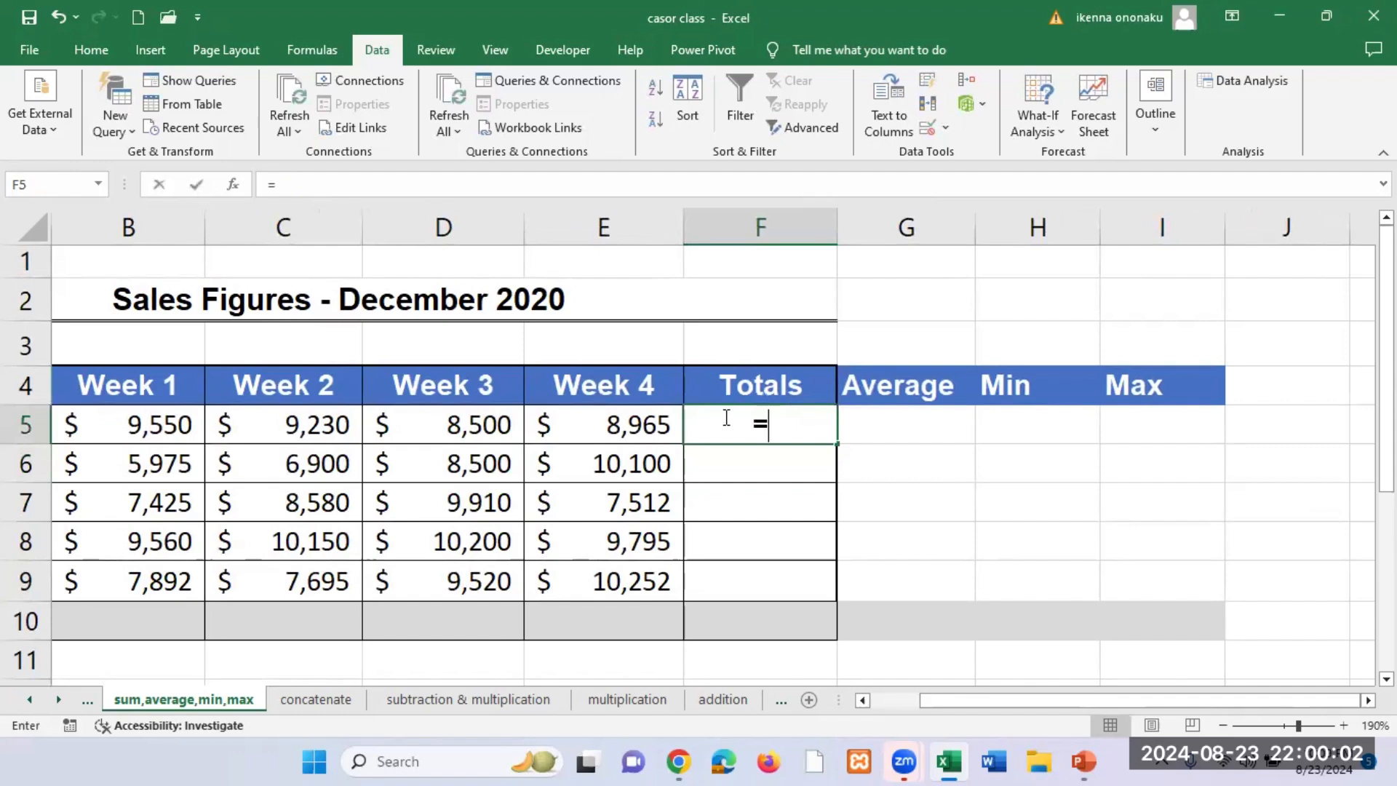
pyautogui.write('SUM')
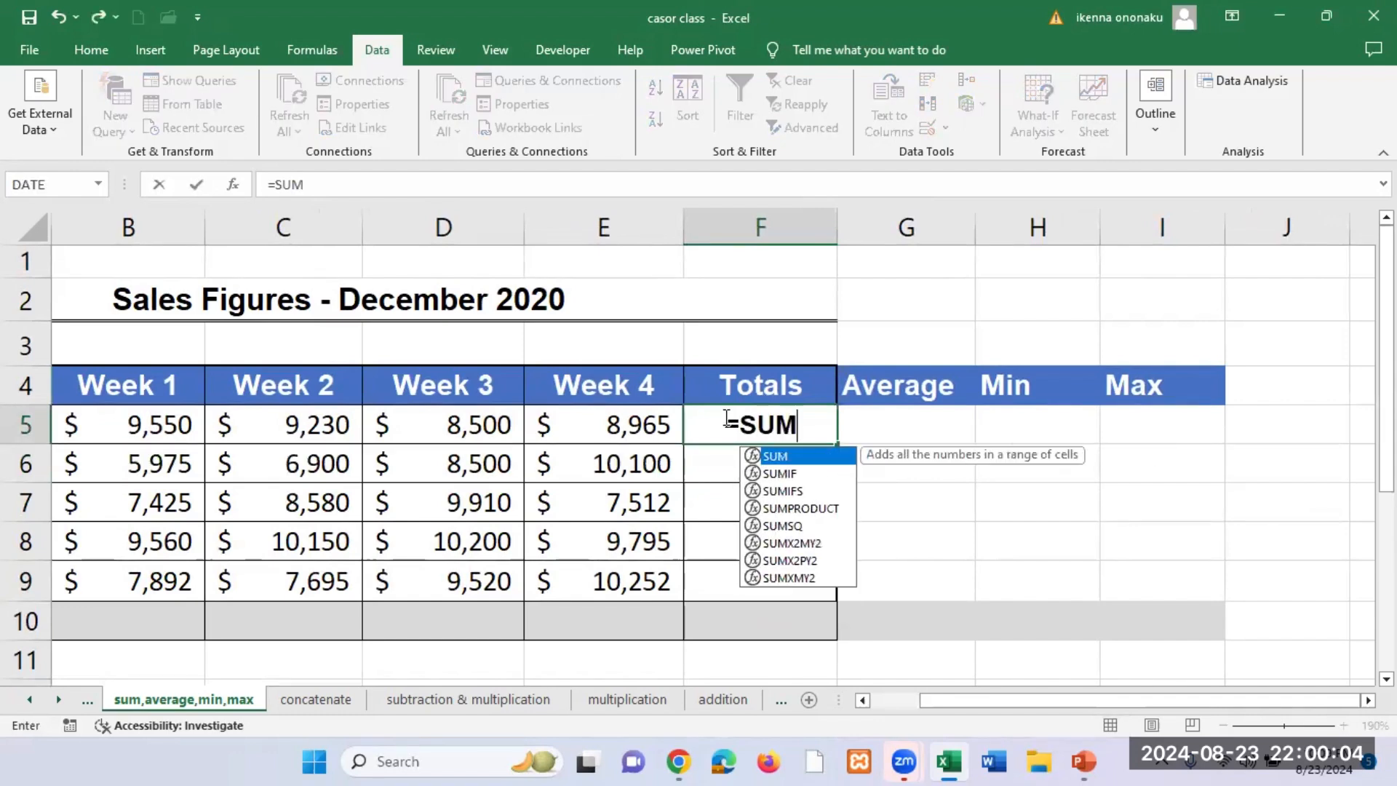
pyautogui.write('(')
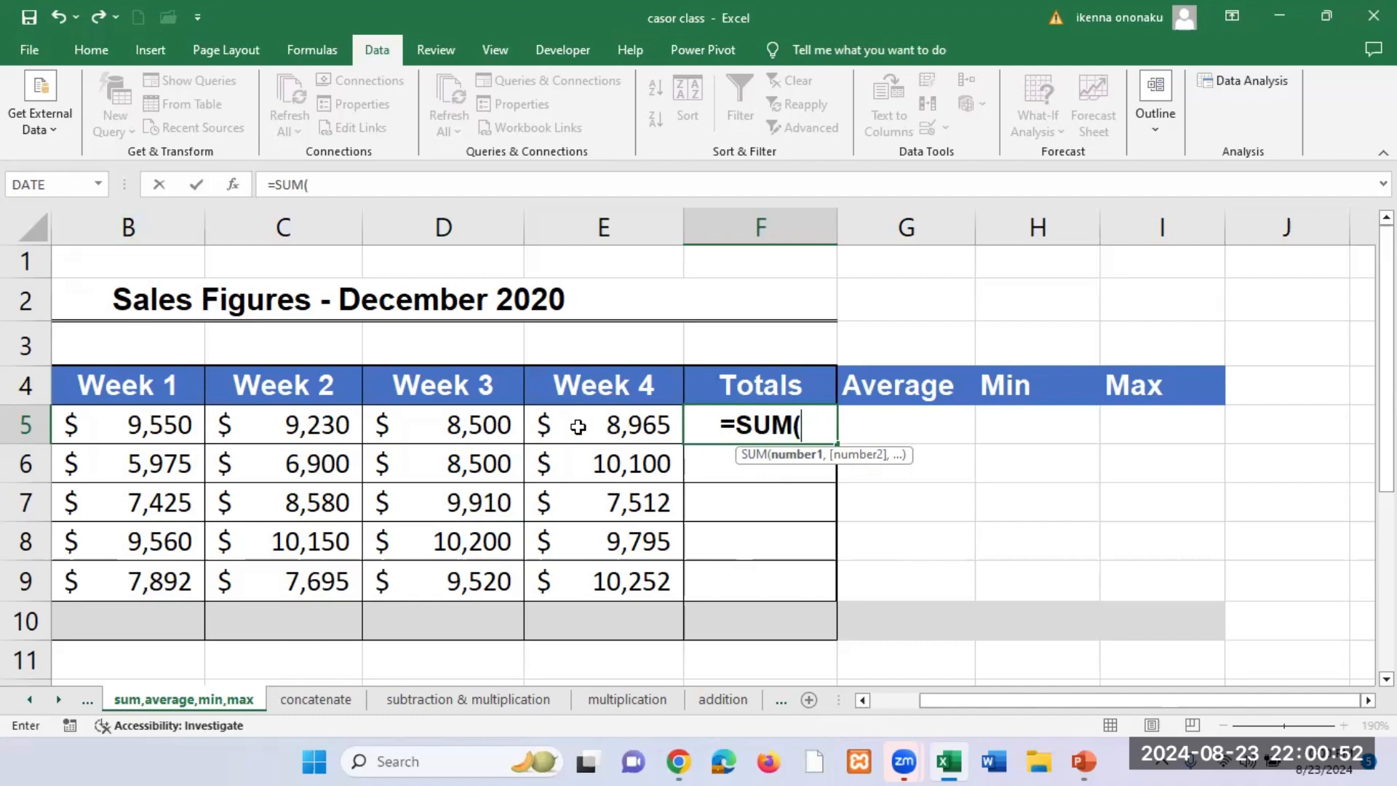
pyautogui.write('B5')
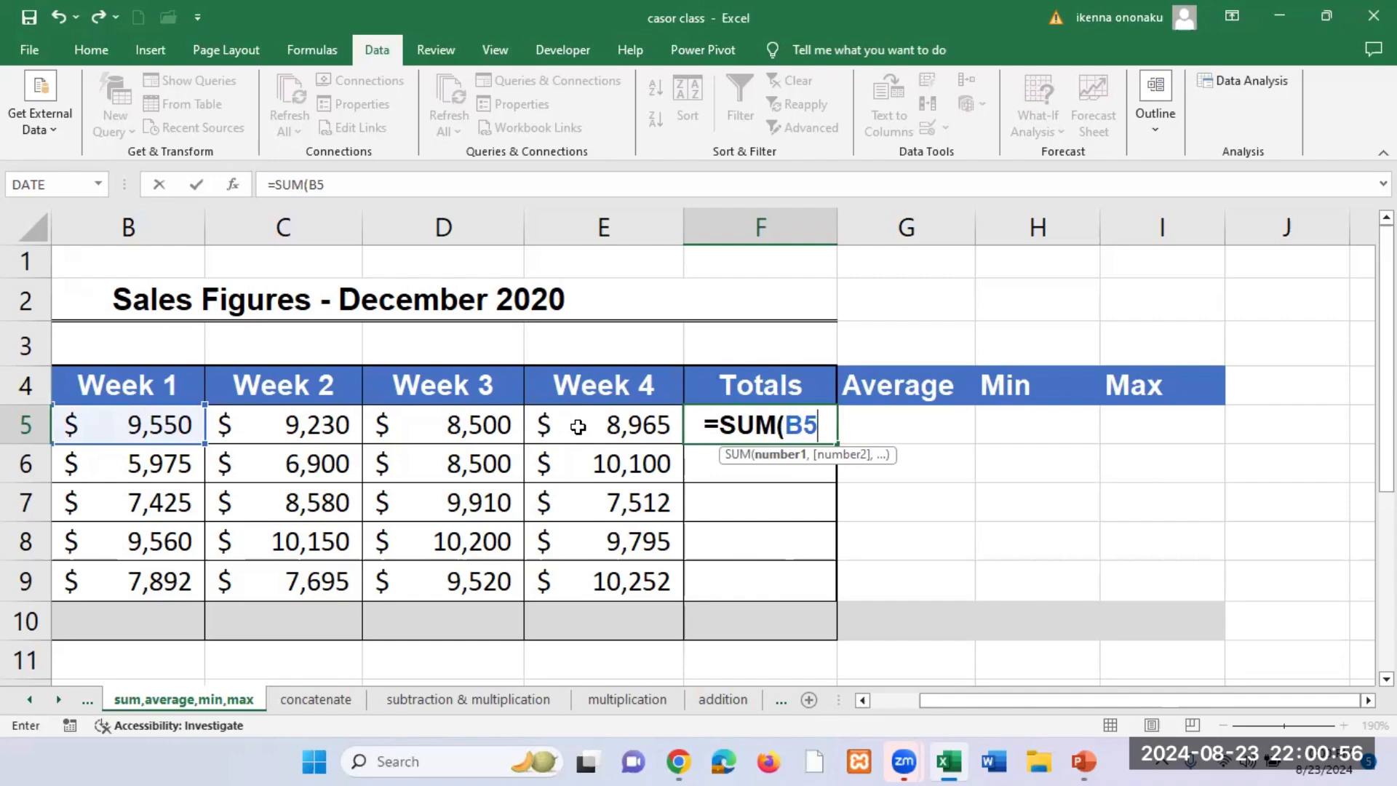
pyautogui.write(':')
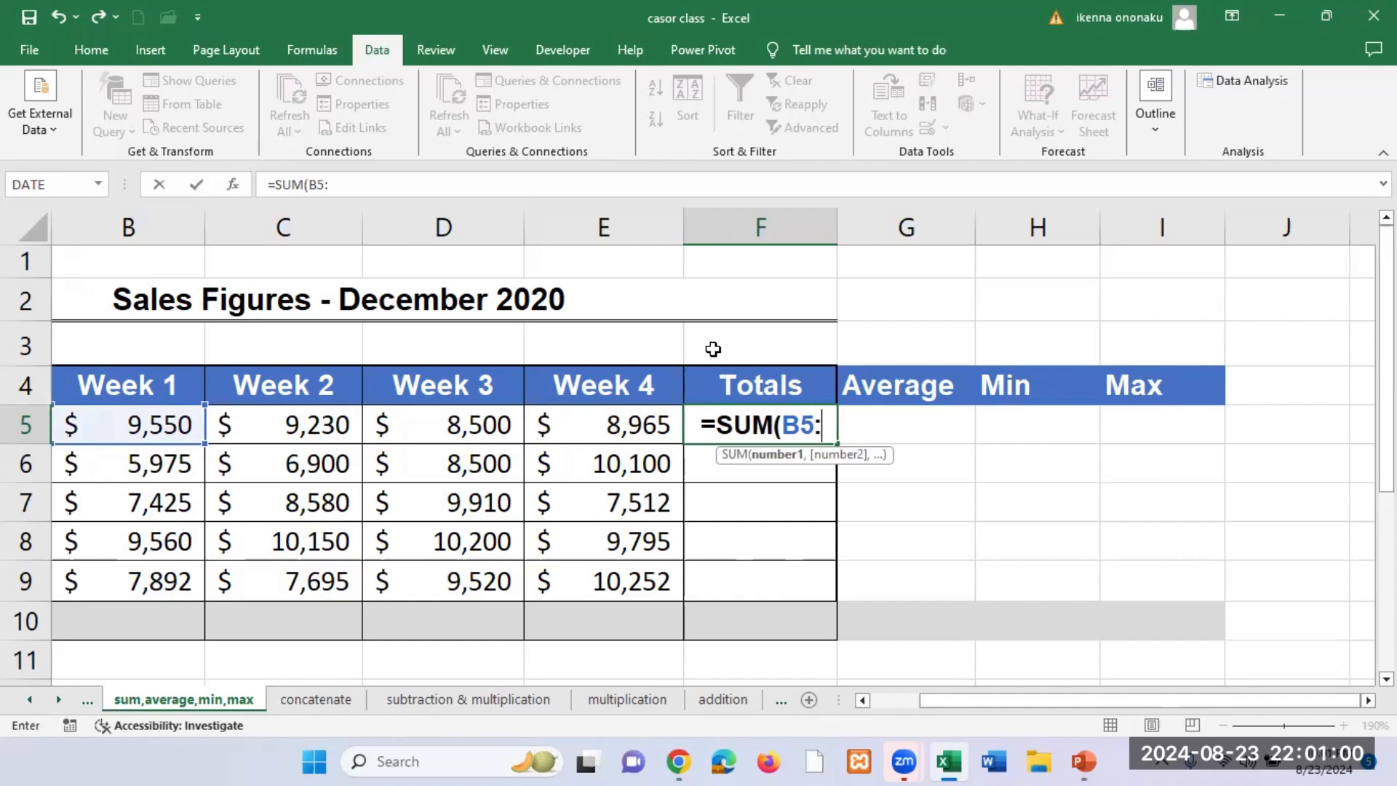
pyautogui.write('E5')
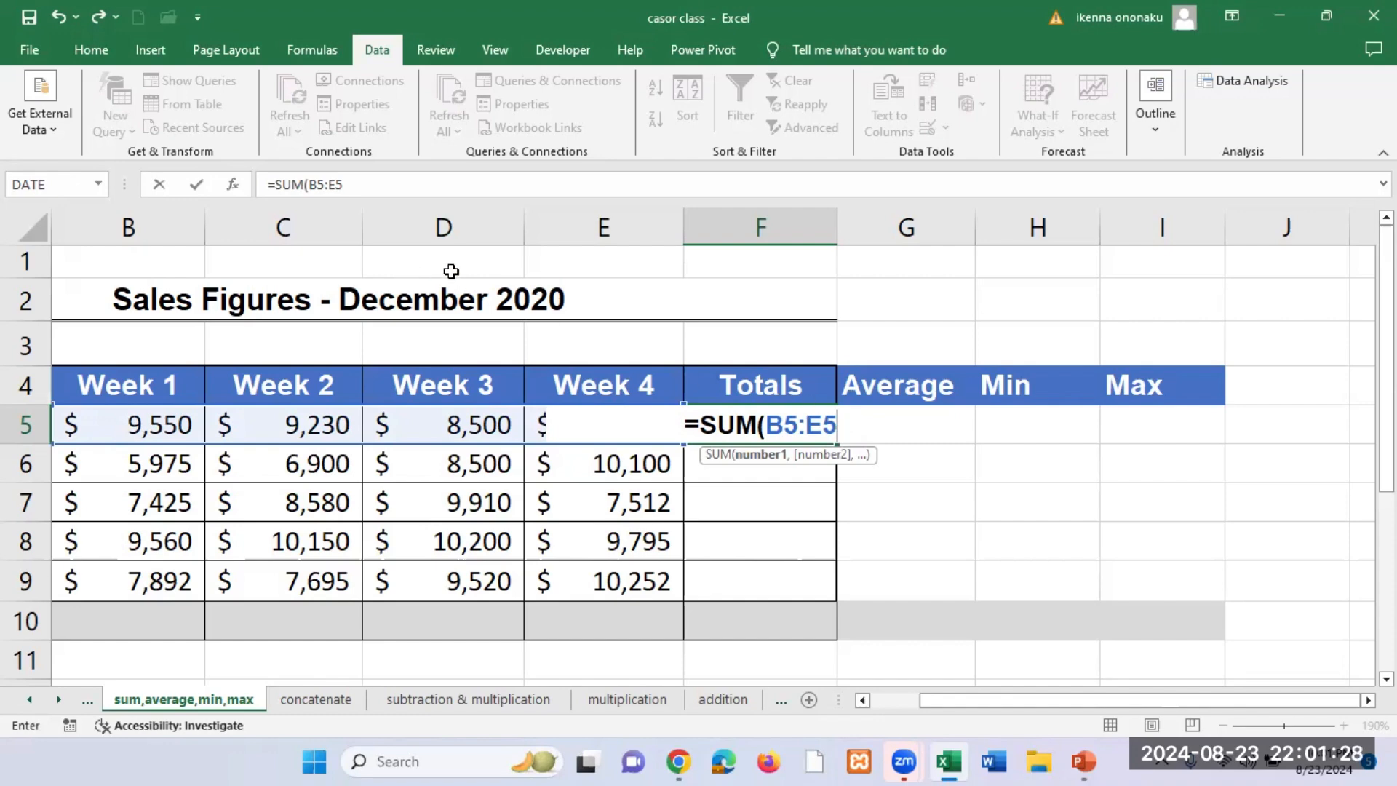
pyautogui.write(')')
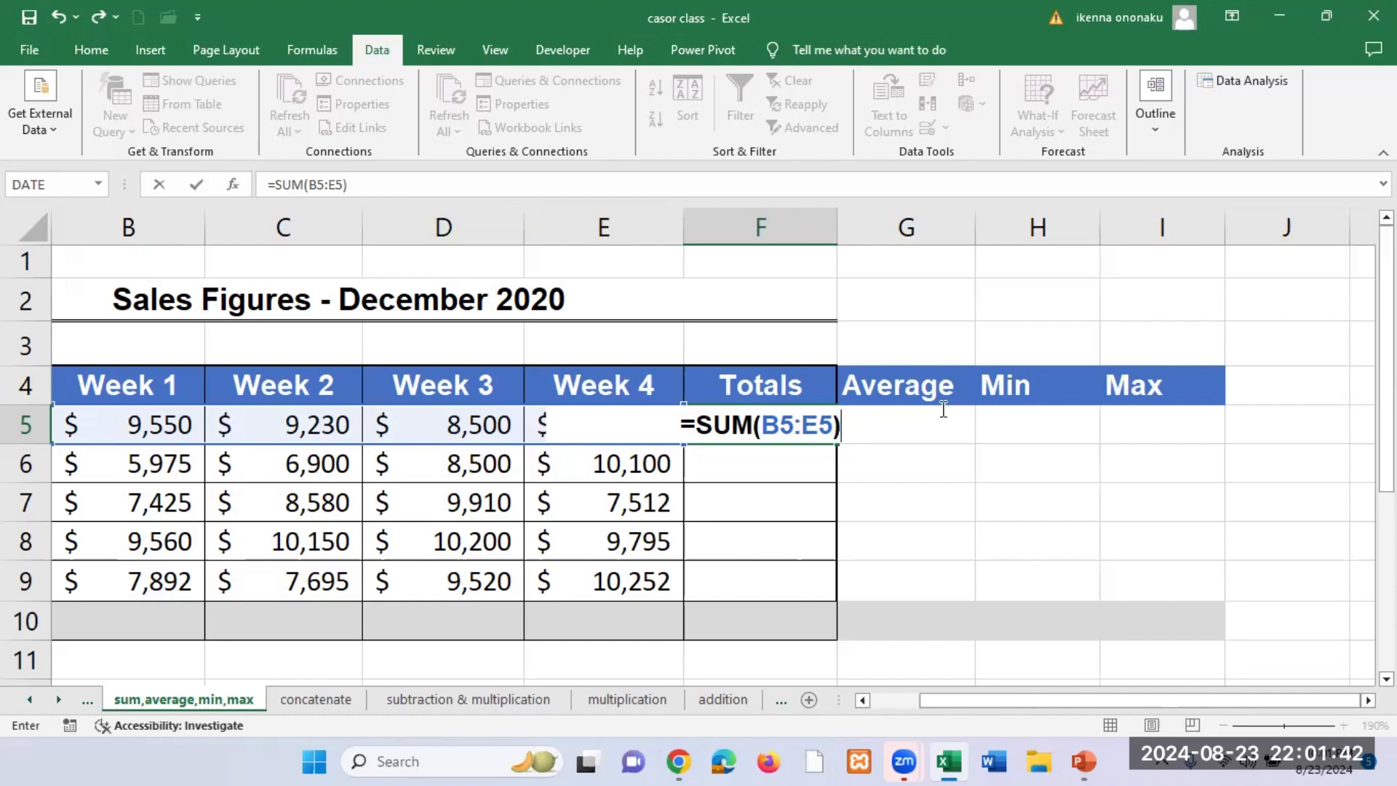
pyautogui.press('Return')
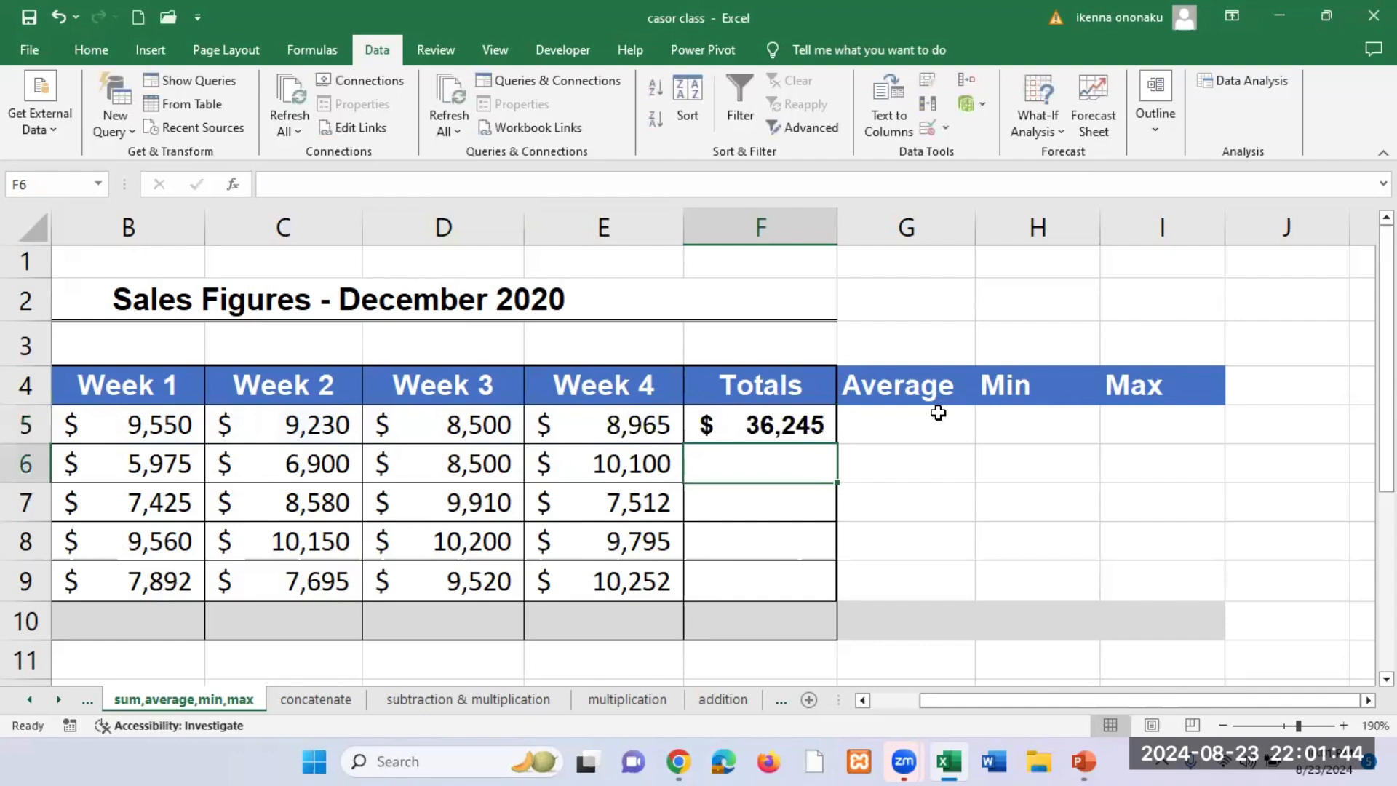
# Step: Clear the formula in Totals cell F5, enter =SUM(B5:E5) there again, and reselect the cell
pyautogui.click(790, 422)
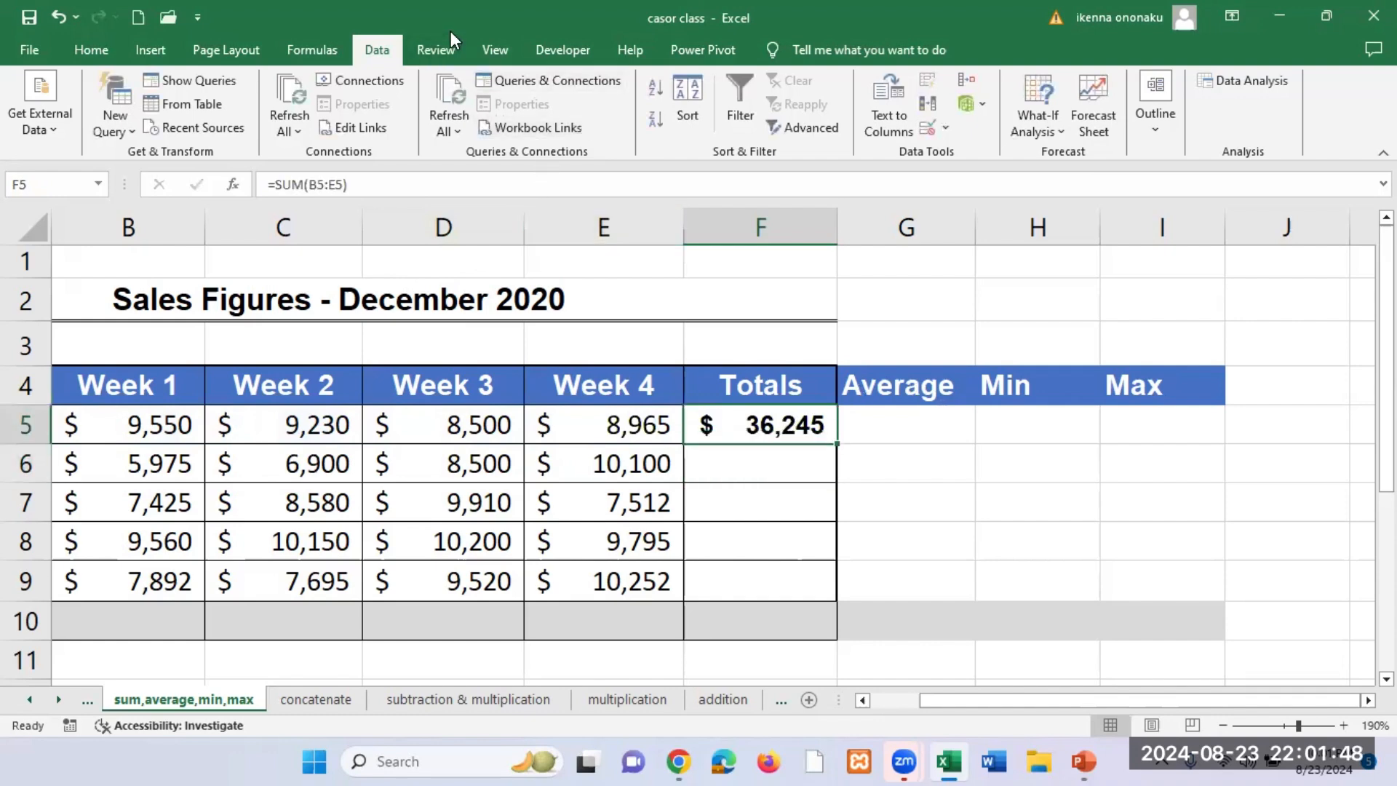
pyautogui.press('Delete')
pyautogui.doubleClick(803, 435)
pyautogui.write('=')
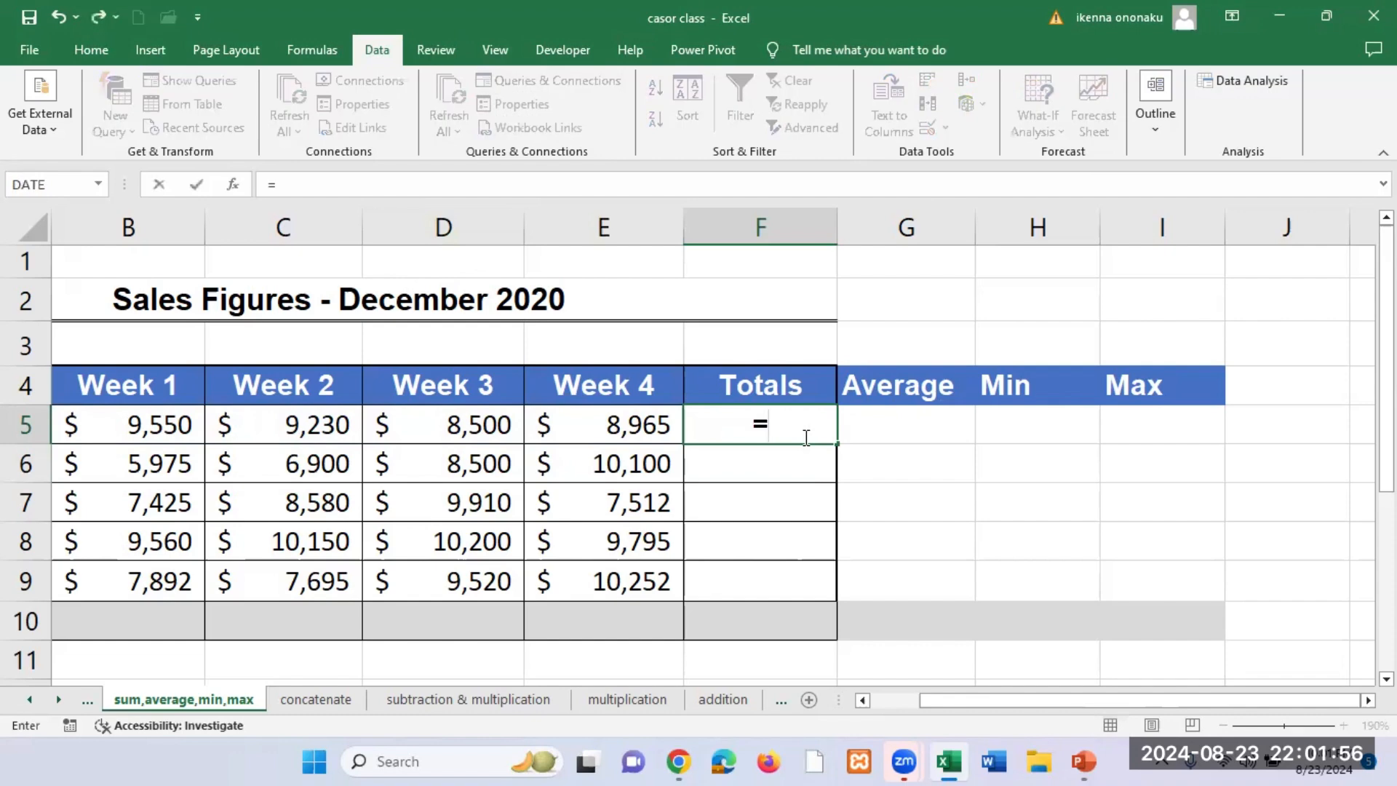
pyautogui.write('SUM')
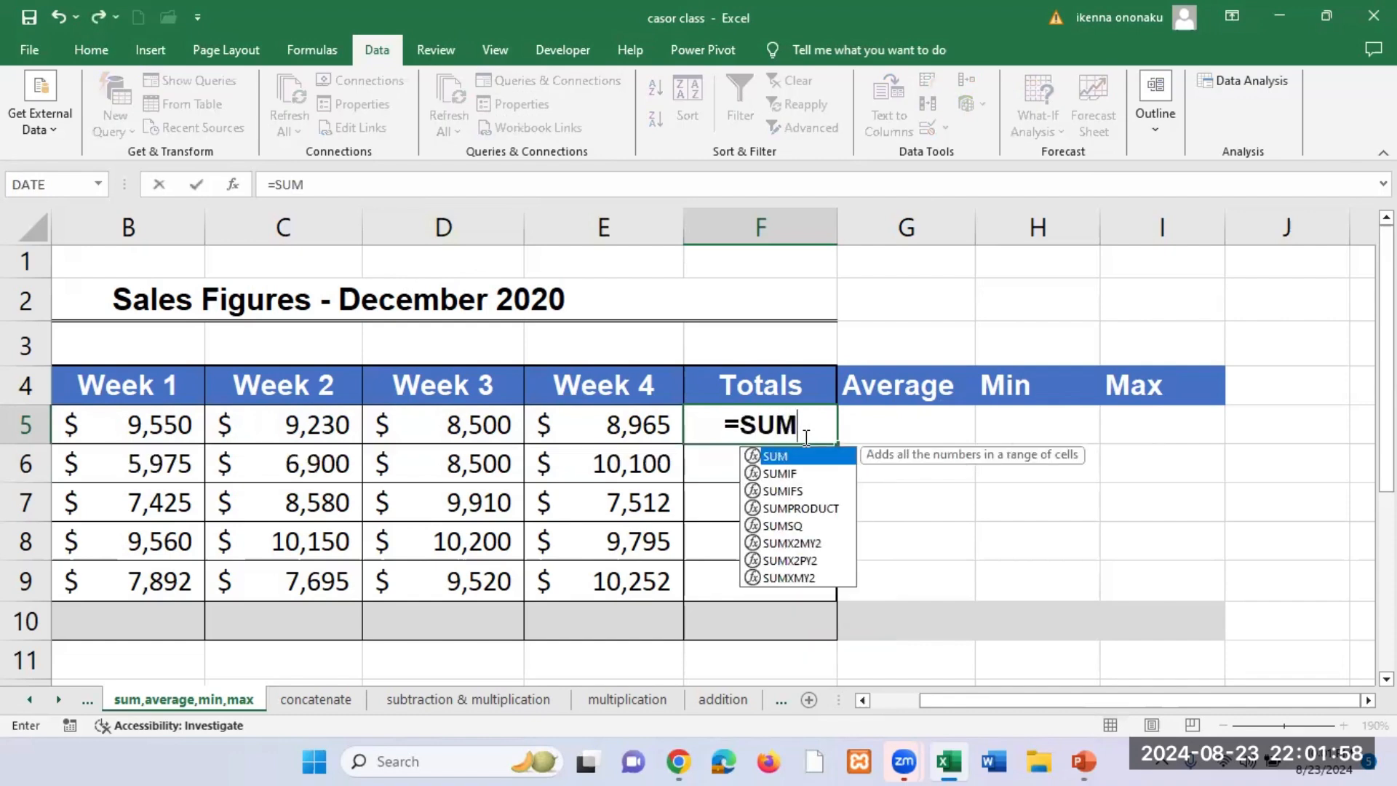
pyautogui.write('(')
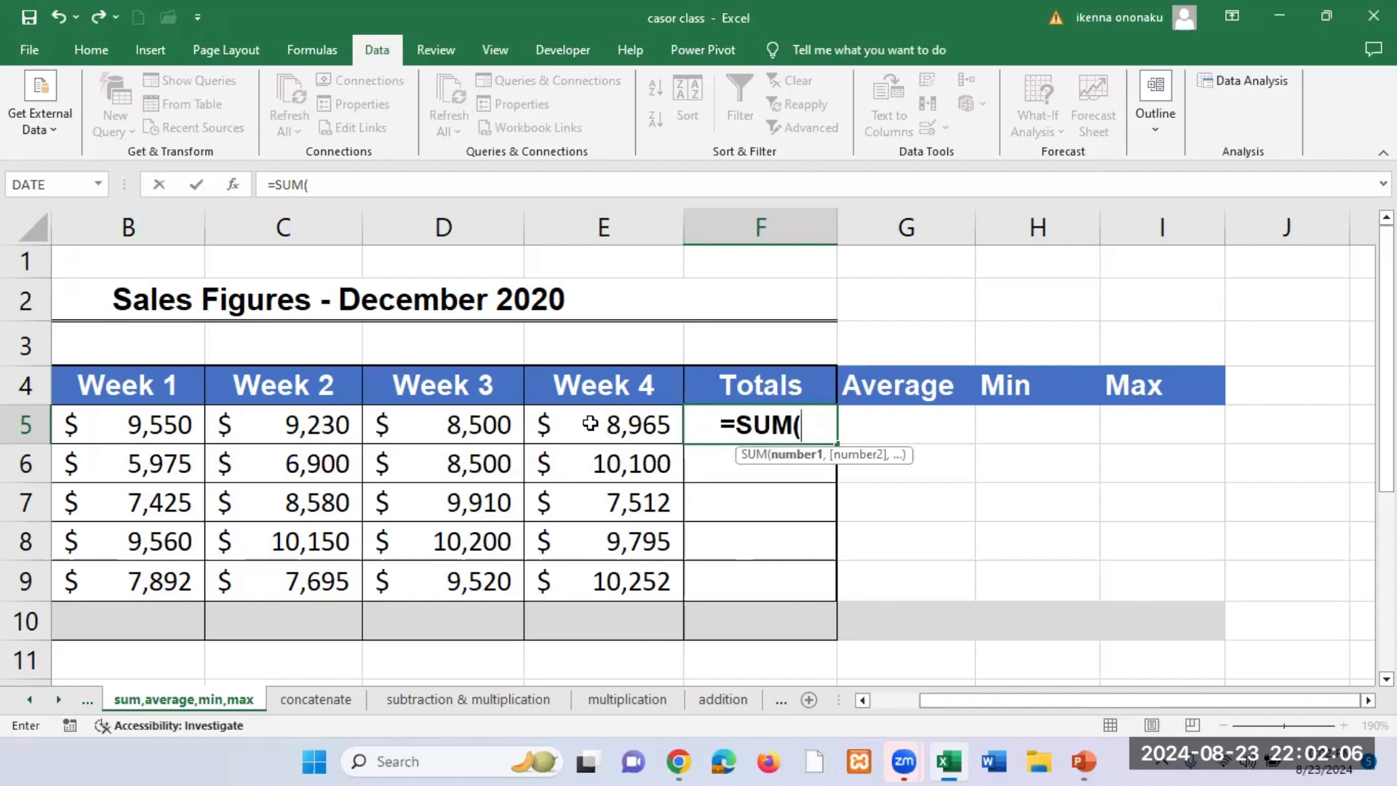
pyautogui.write('B5')
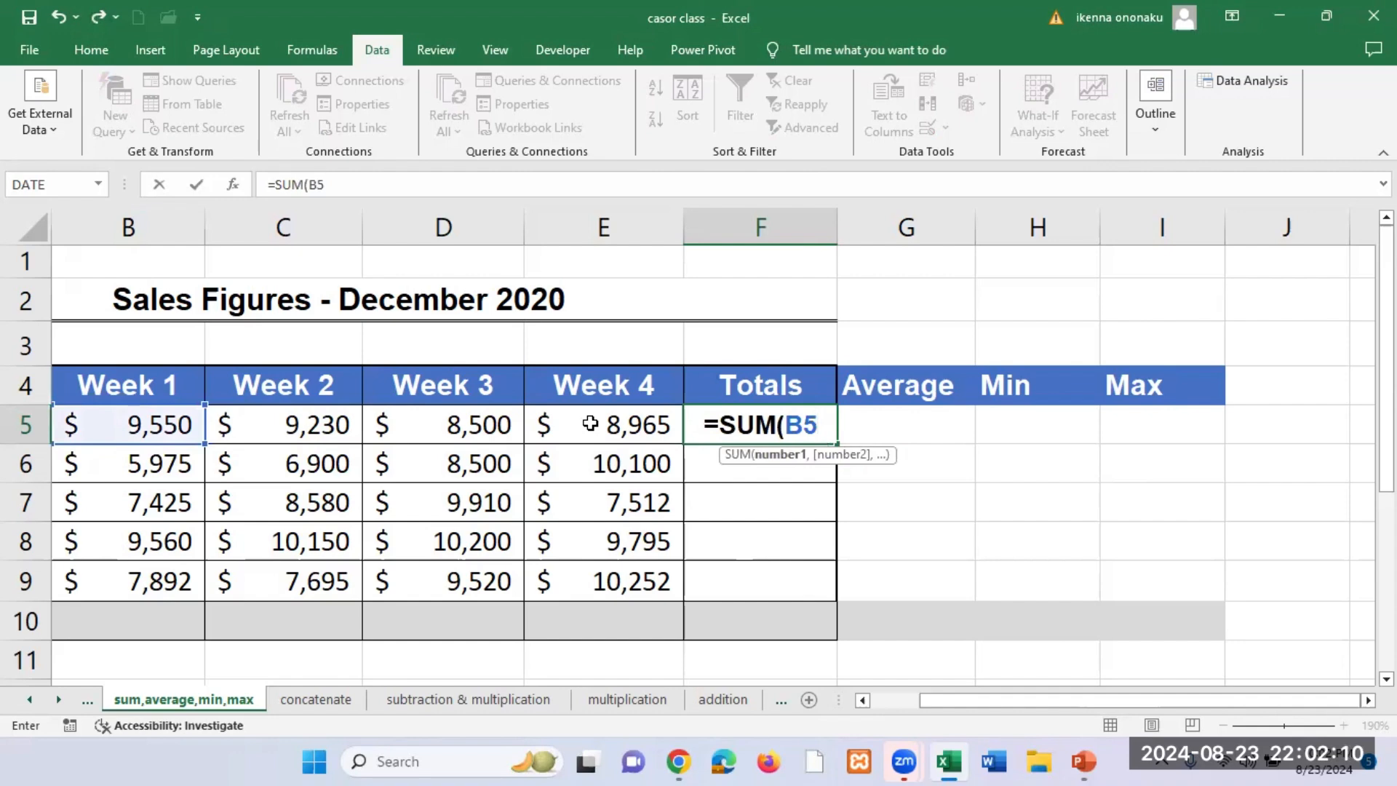
pyautogui.write(':')
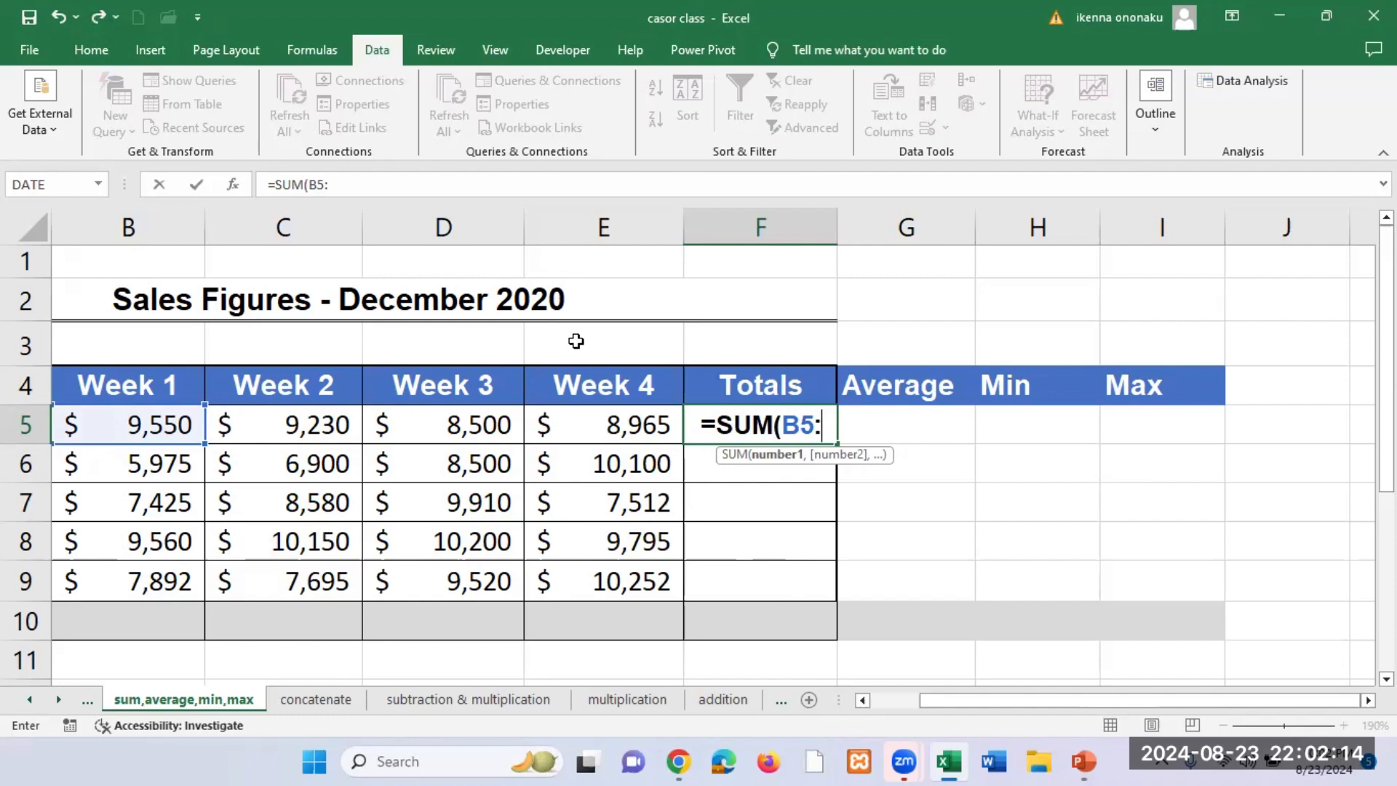
pyautogui.write('E5')
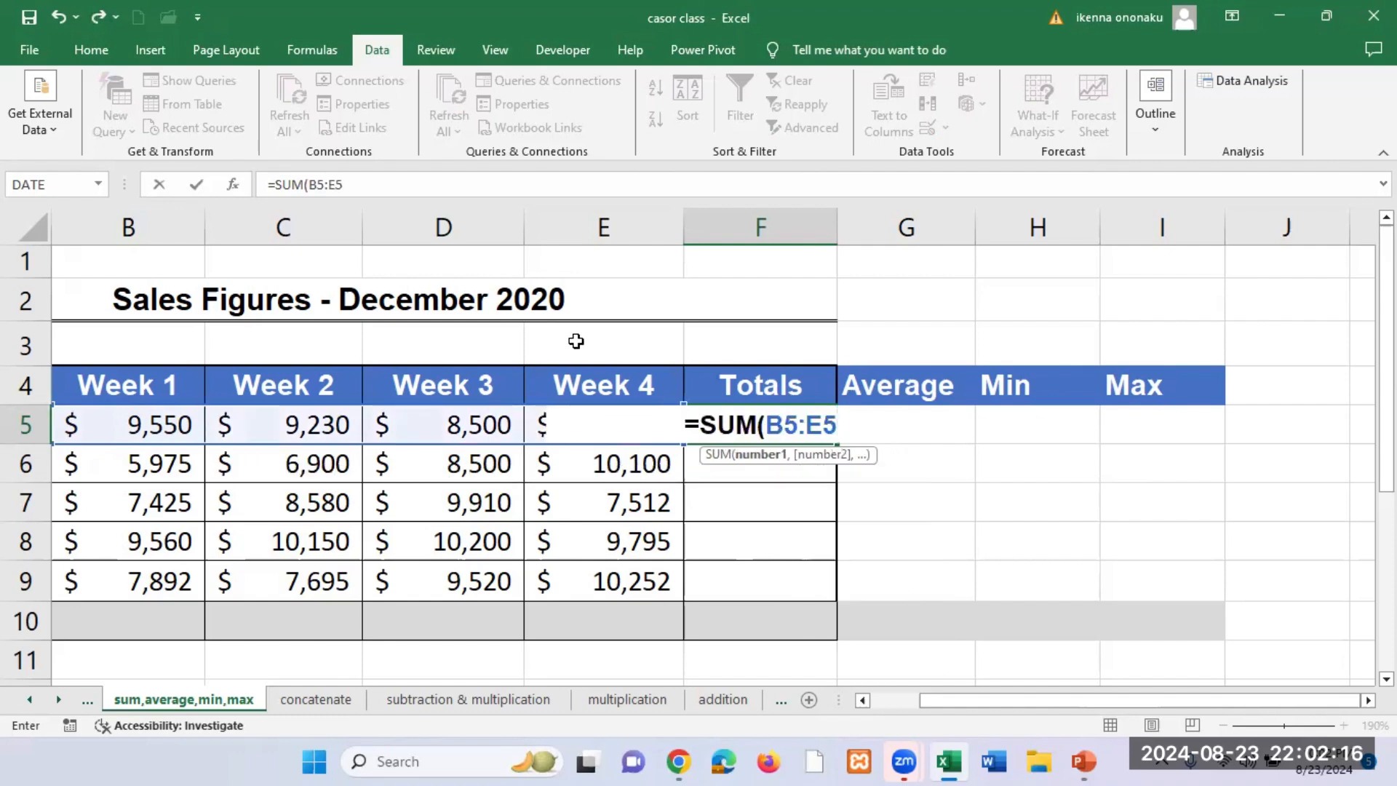
pyautogui.write(')')
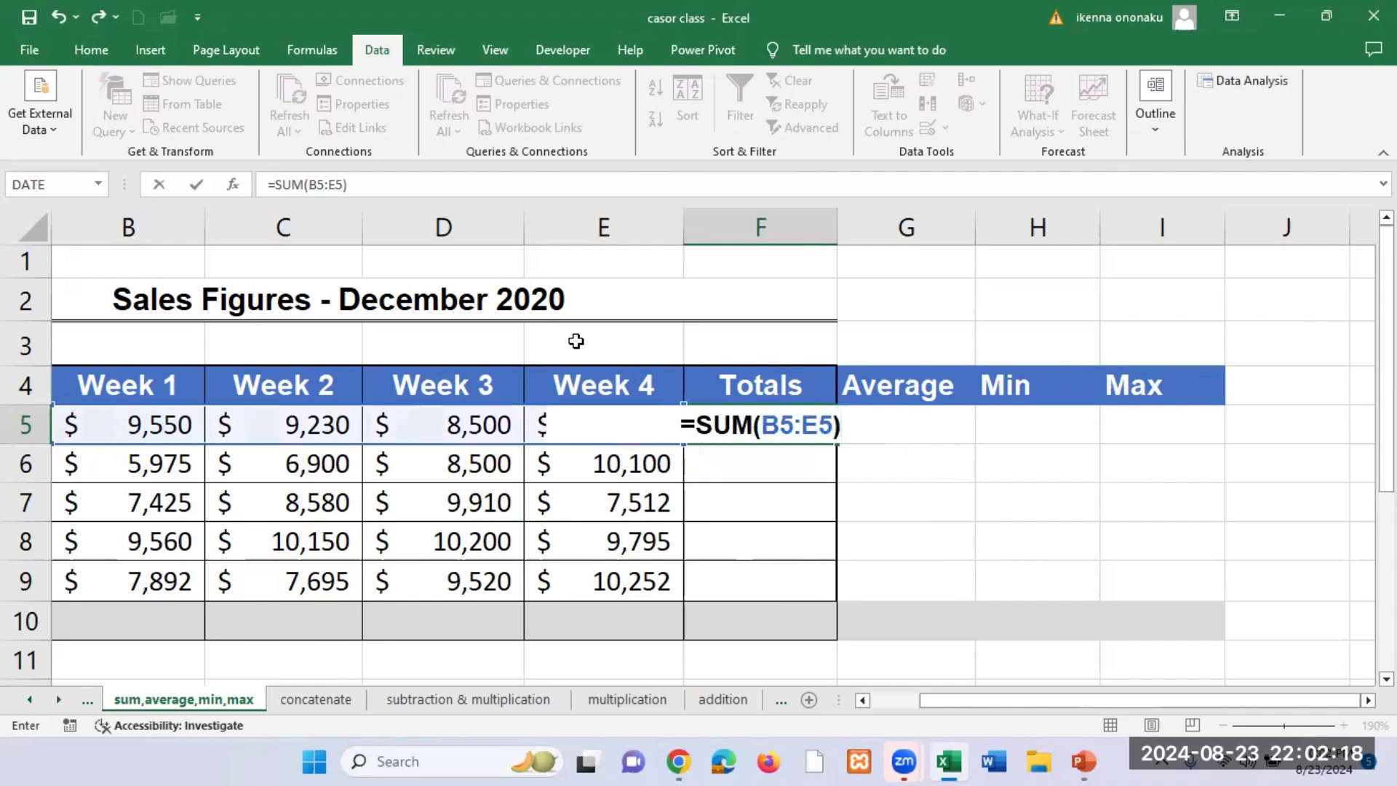
pyautogui.press('Return')
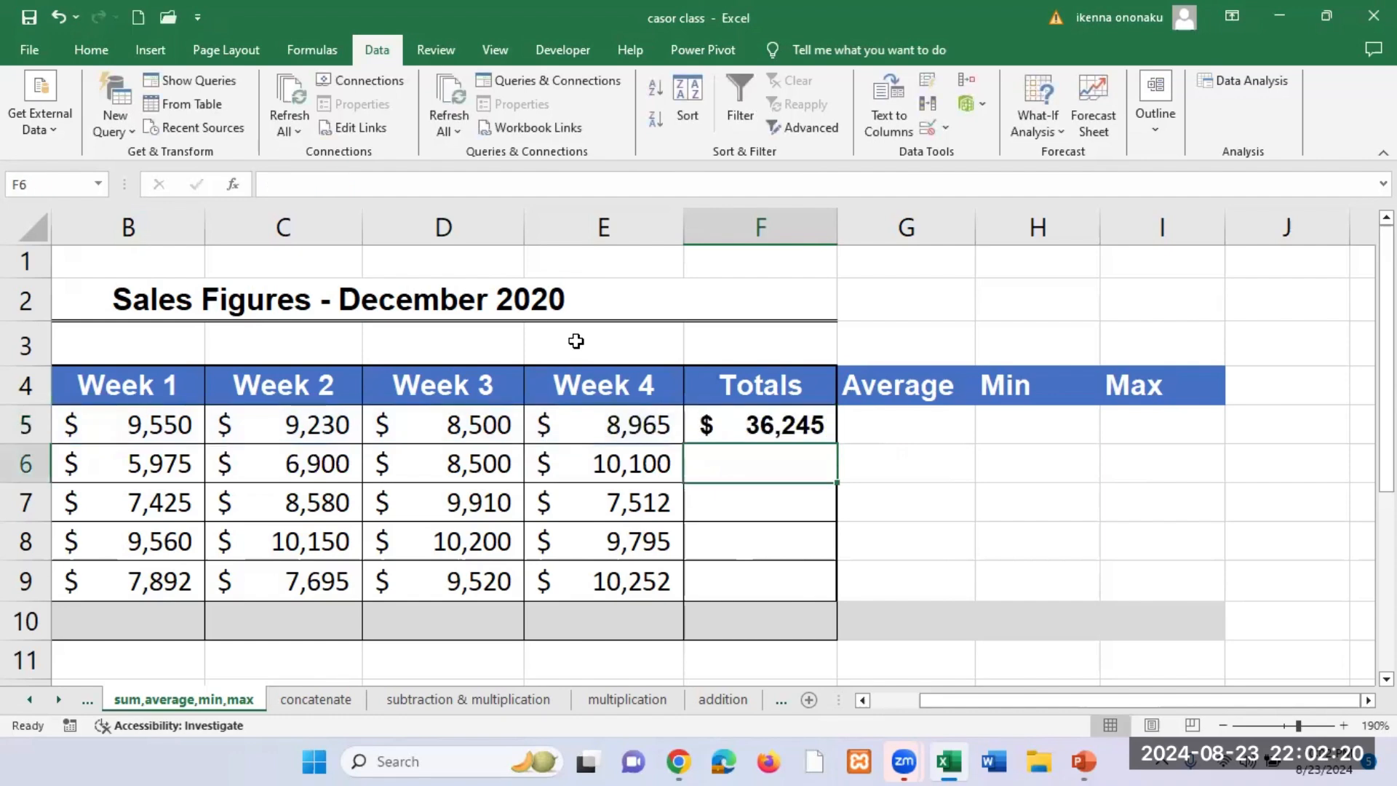
pyautogui.click(779, 412)
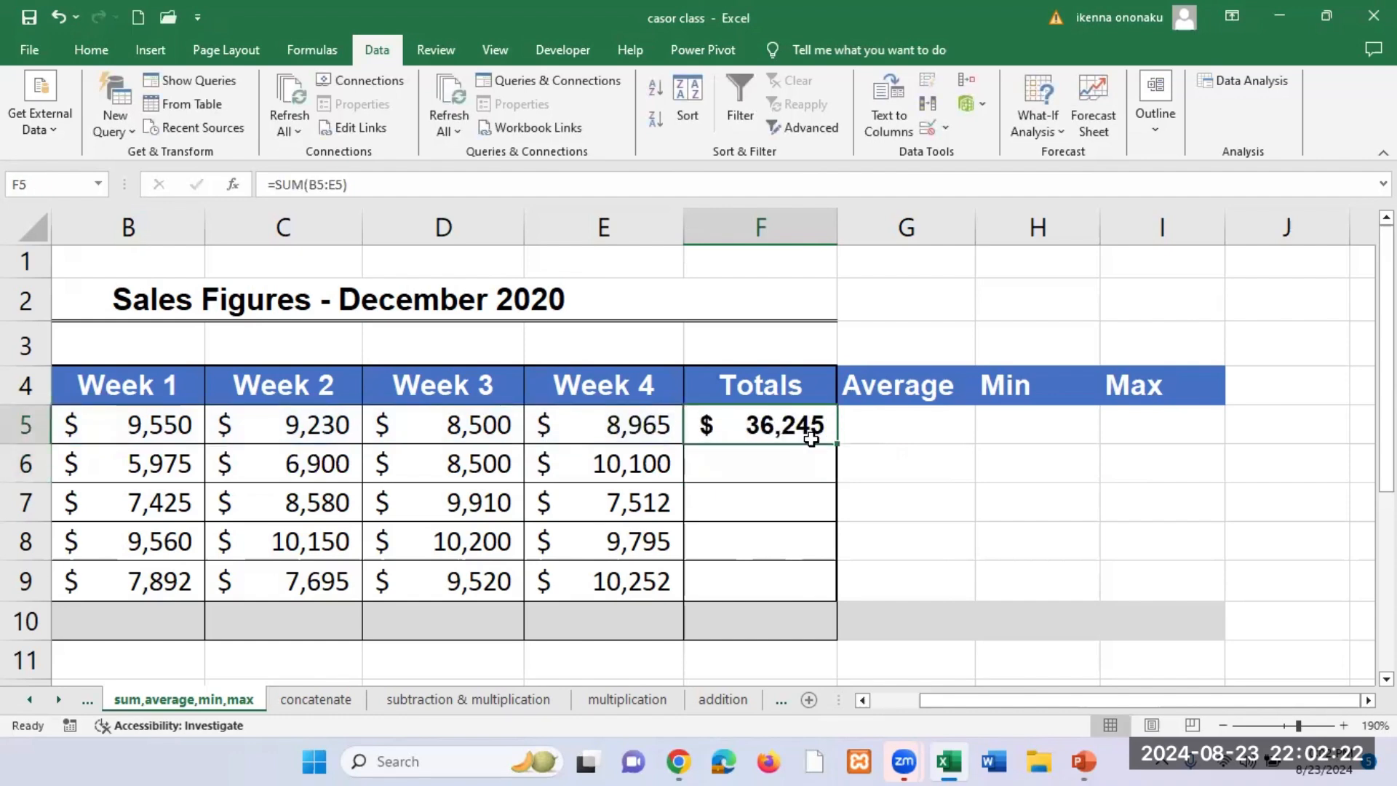
# Step: Fill the SUM formula from Totals cell F5 down through F10, and clear the extra formula in F10
pyautogui.moveTo(836, 444); pyautogui.dragTo(803, 620)
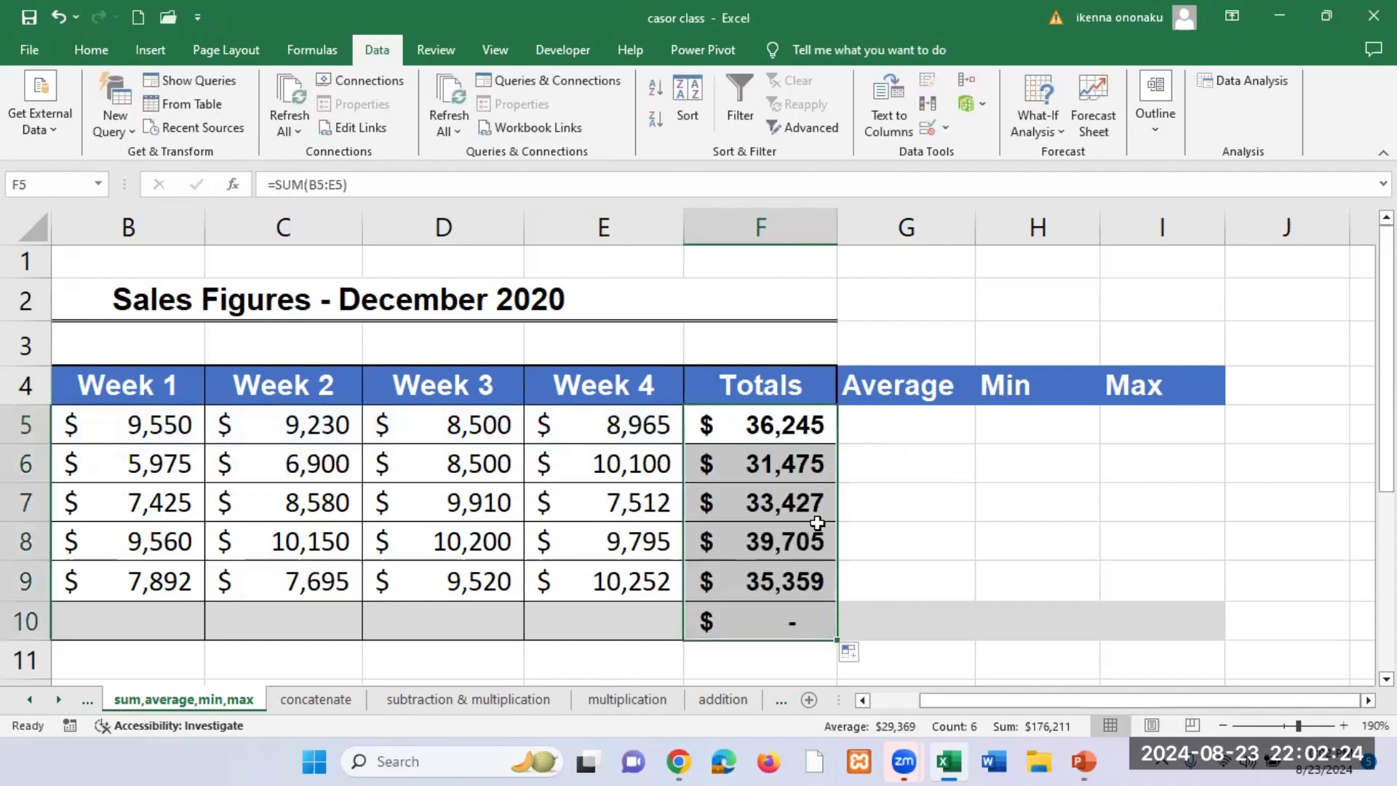
pyautogui.click(798, 629)
pyautogui.press('Delete')
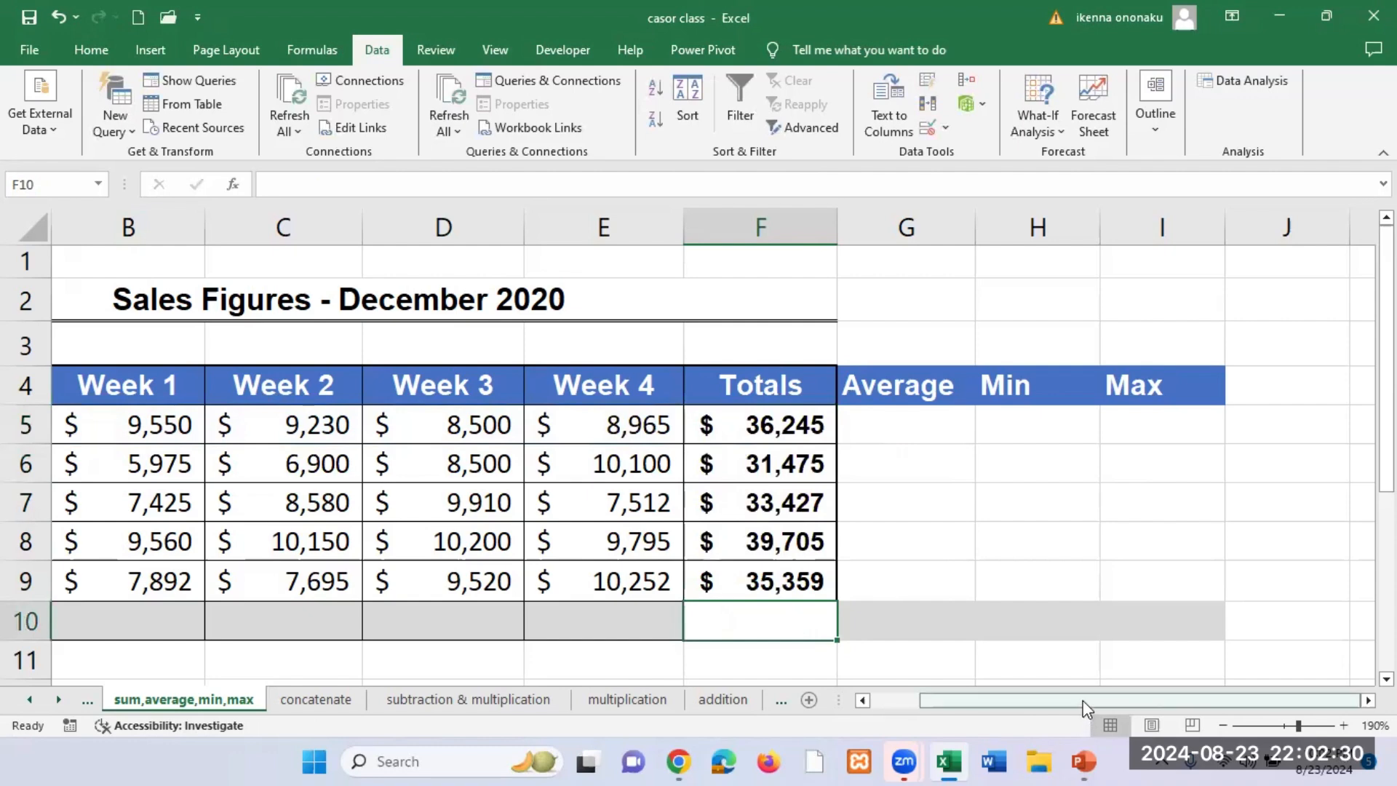
pyautogui.moveTo(1082, 700); pyautogui.dragTo(1060, 704)
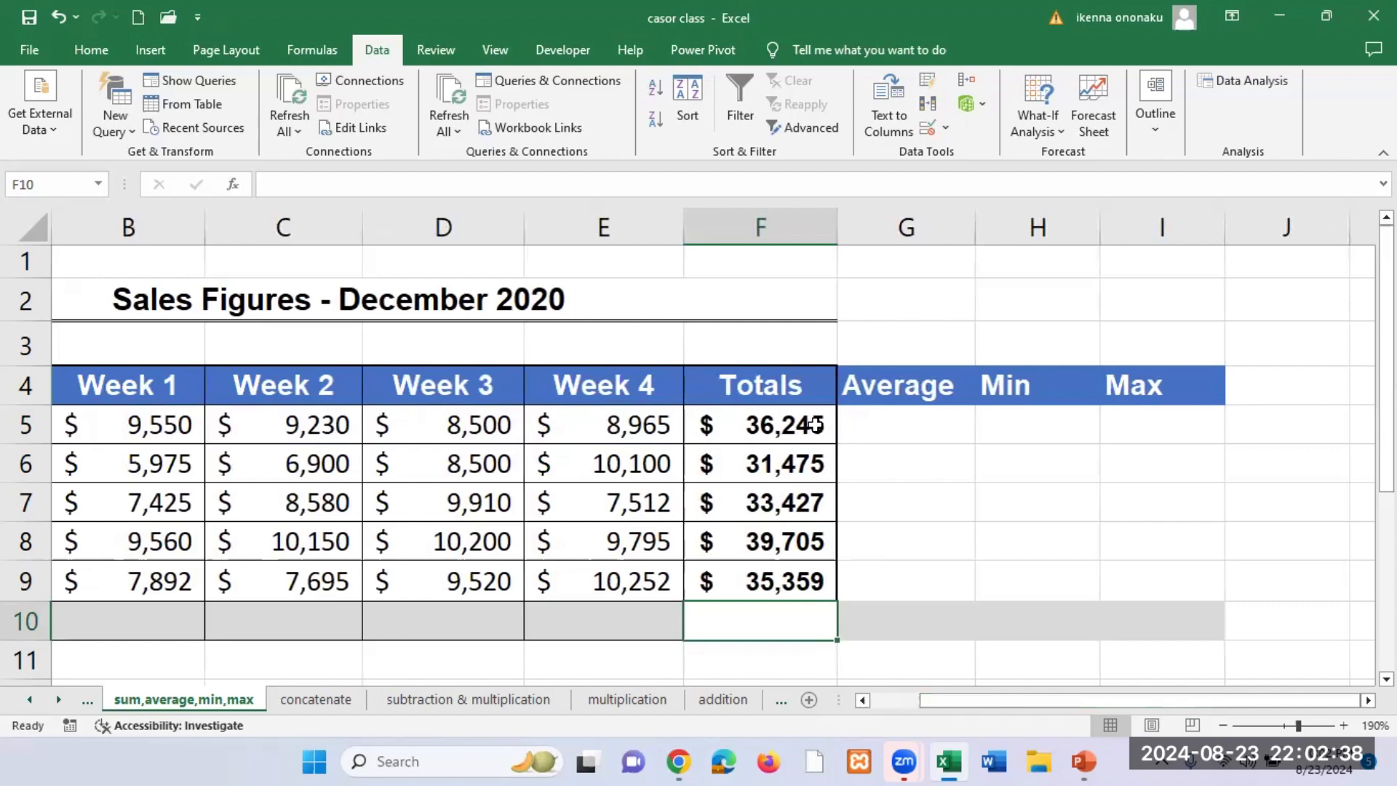
# Step: Clear the SUM formulas from the five salespeople's Totals cells F5:F9
pyautogui.moveTo(815, 424); pyautogui.dragTo(797, 580)
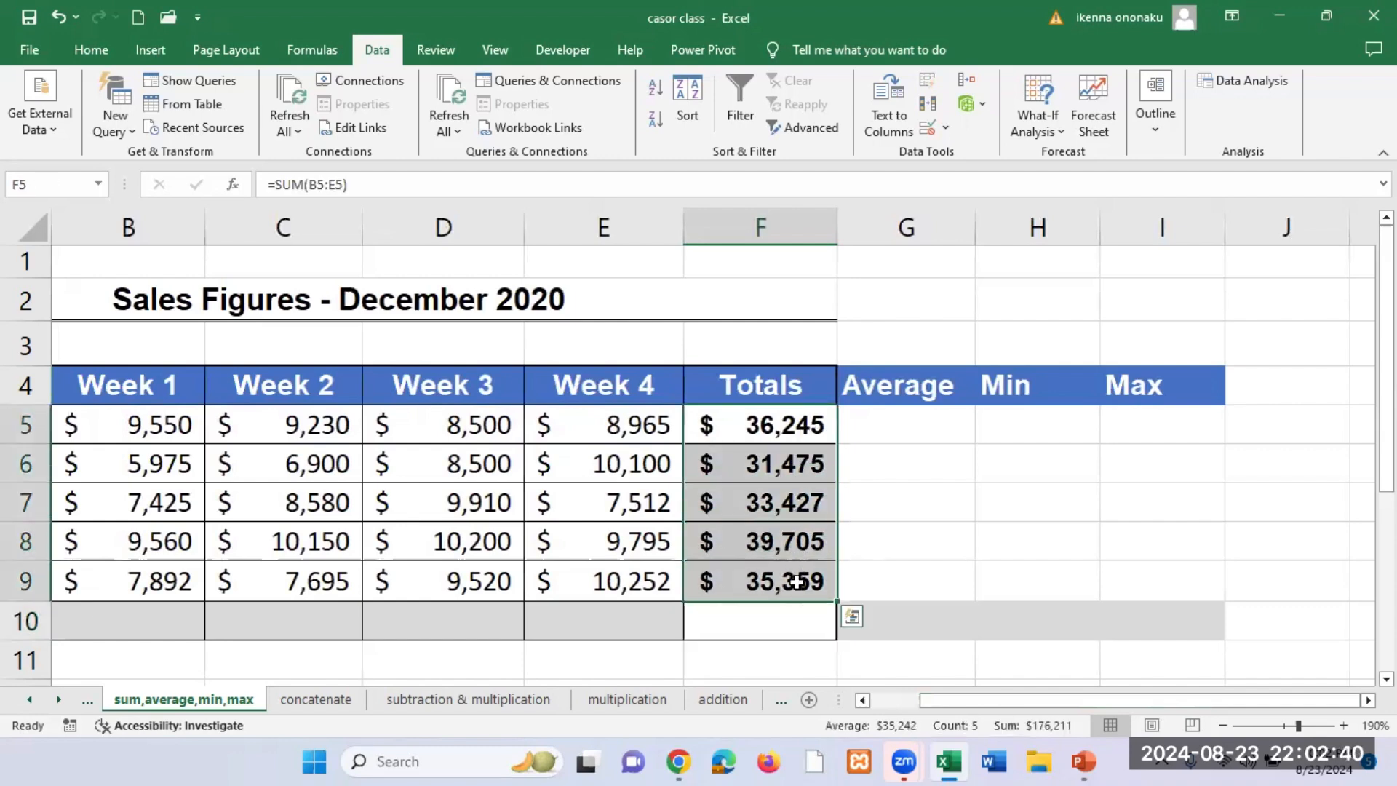
pyautogui.press('Delete')
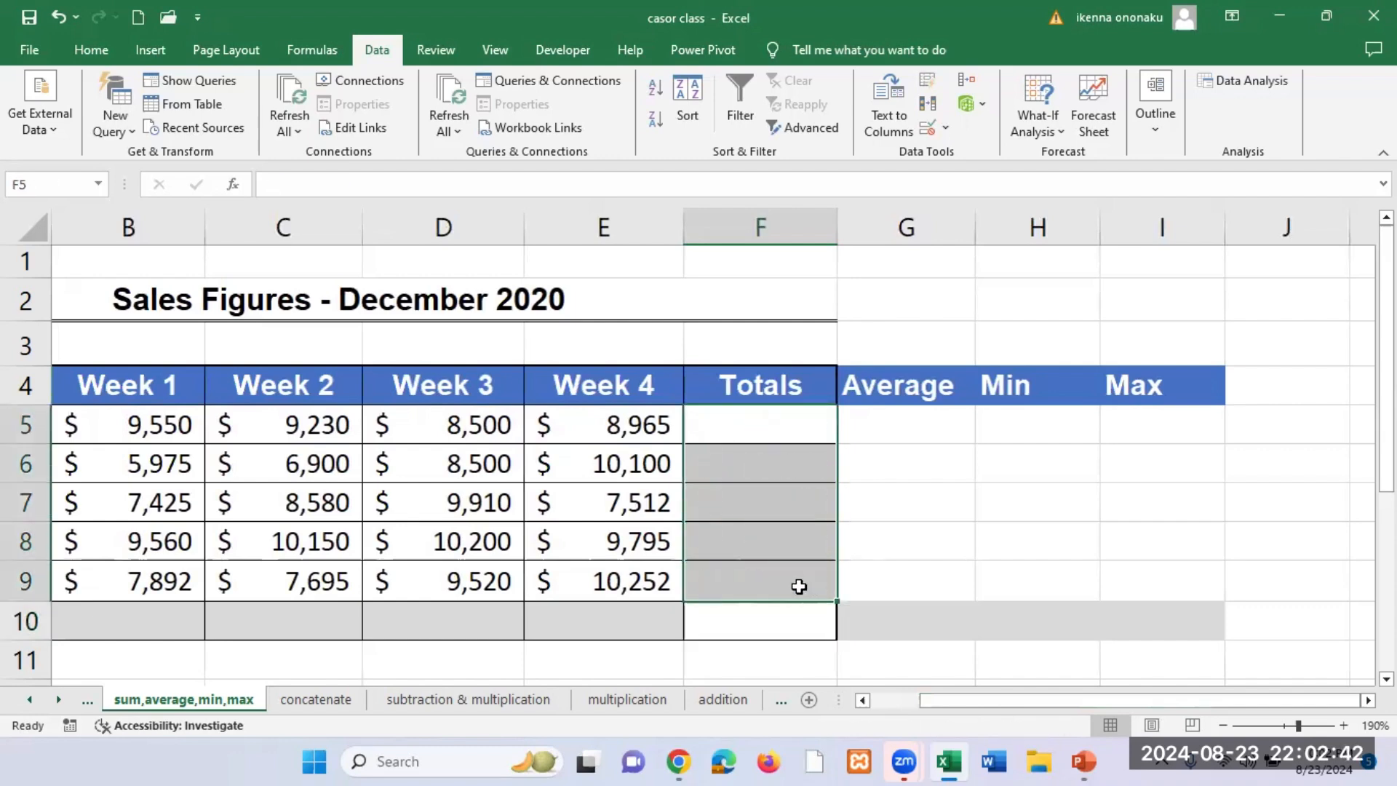
pyautogui.click(977, 454)
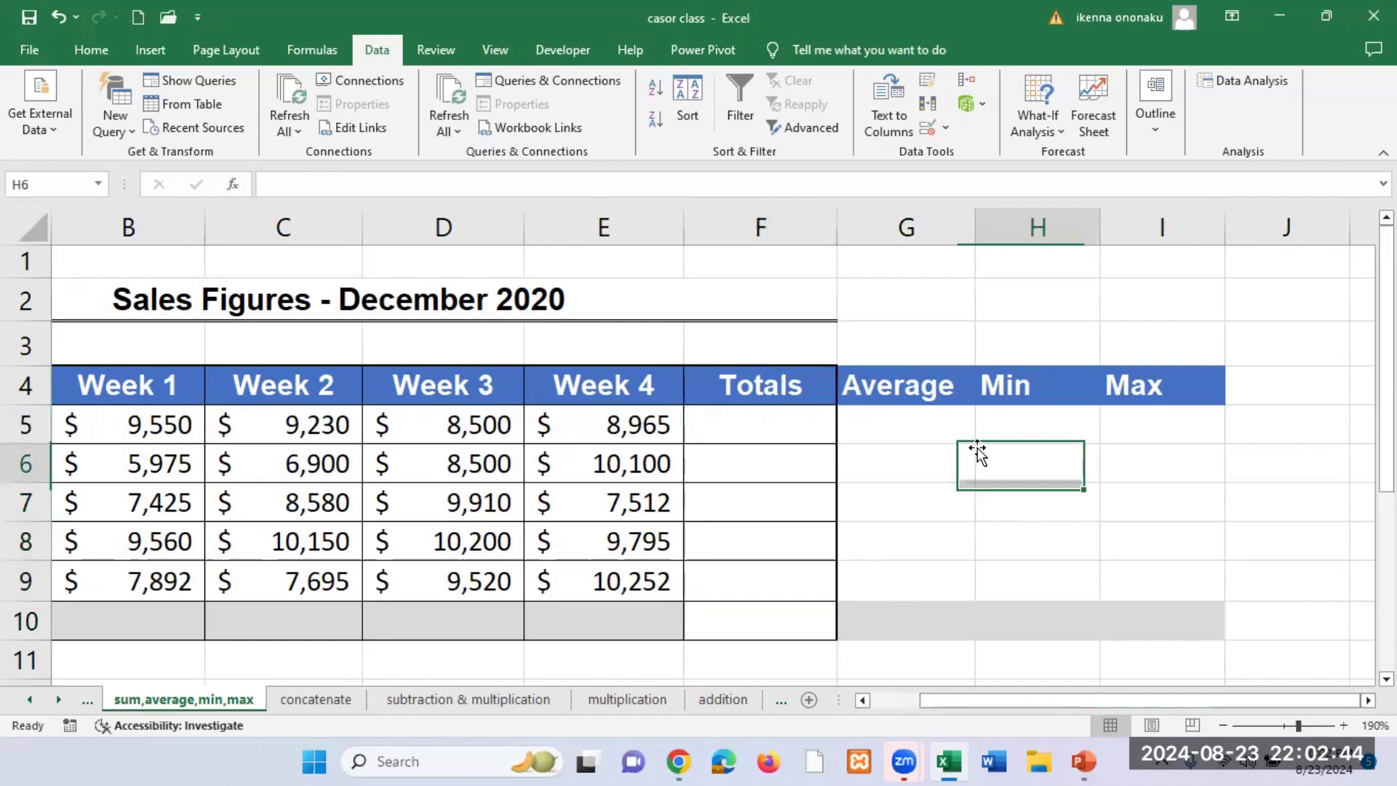
# Step: Enter =SUM(B5:E5) in Totals cell F5, using the Function Arguments dialog with B5:E5 as Number1
pyautogui.click(786, 425)
pyautogui.write('=')
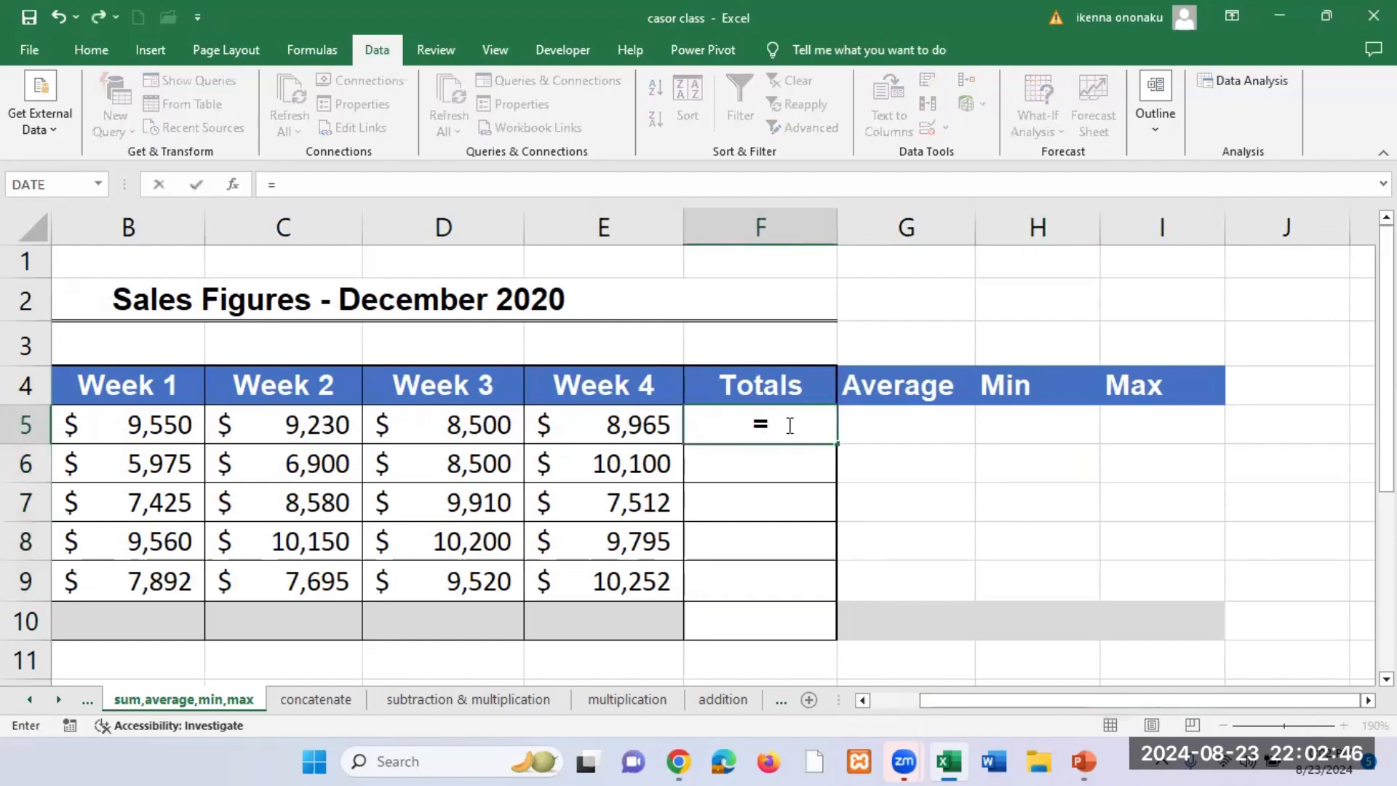
pyautogui.write('SUM')
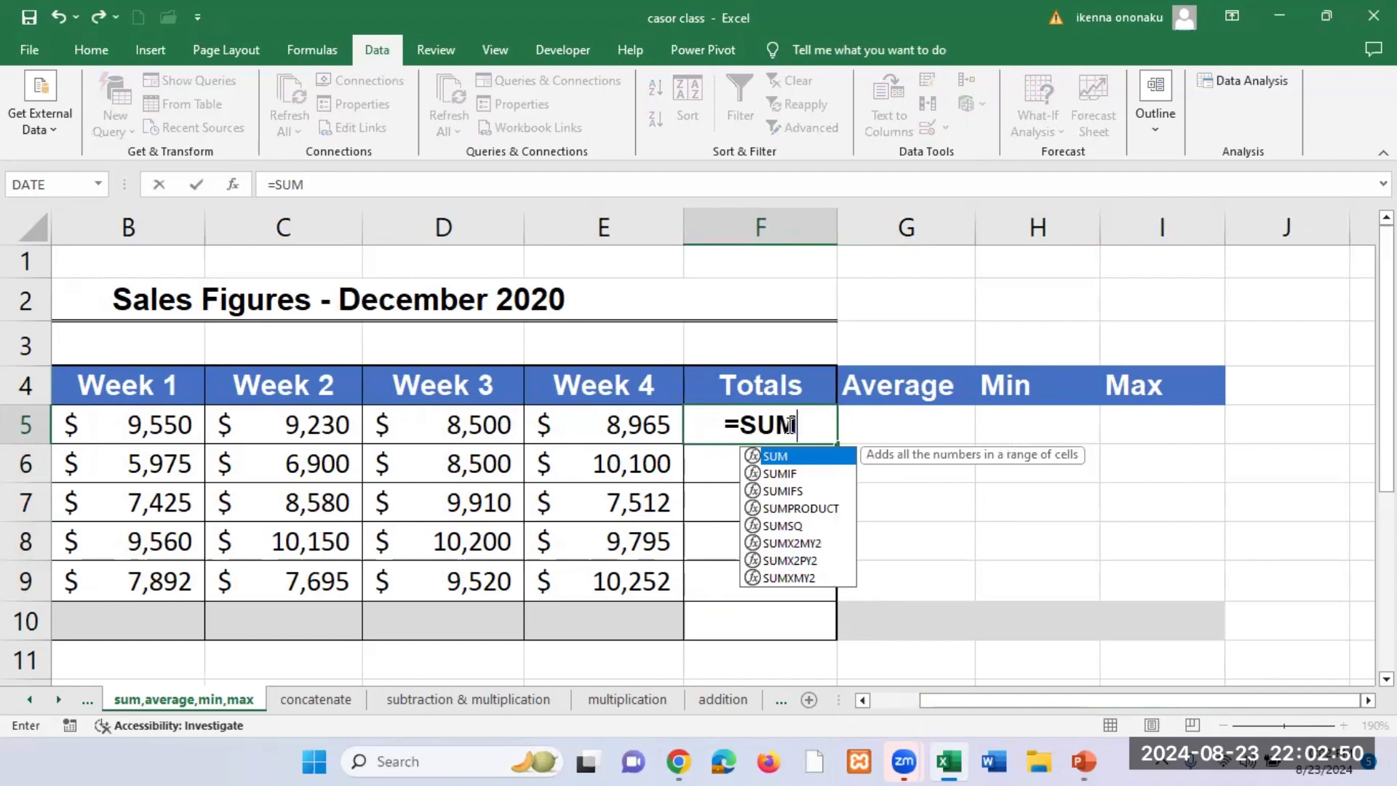
pyautogui.write('(')
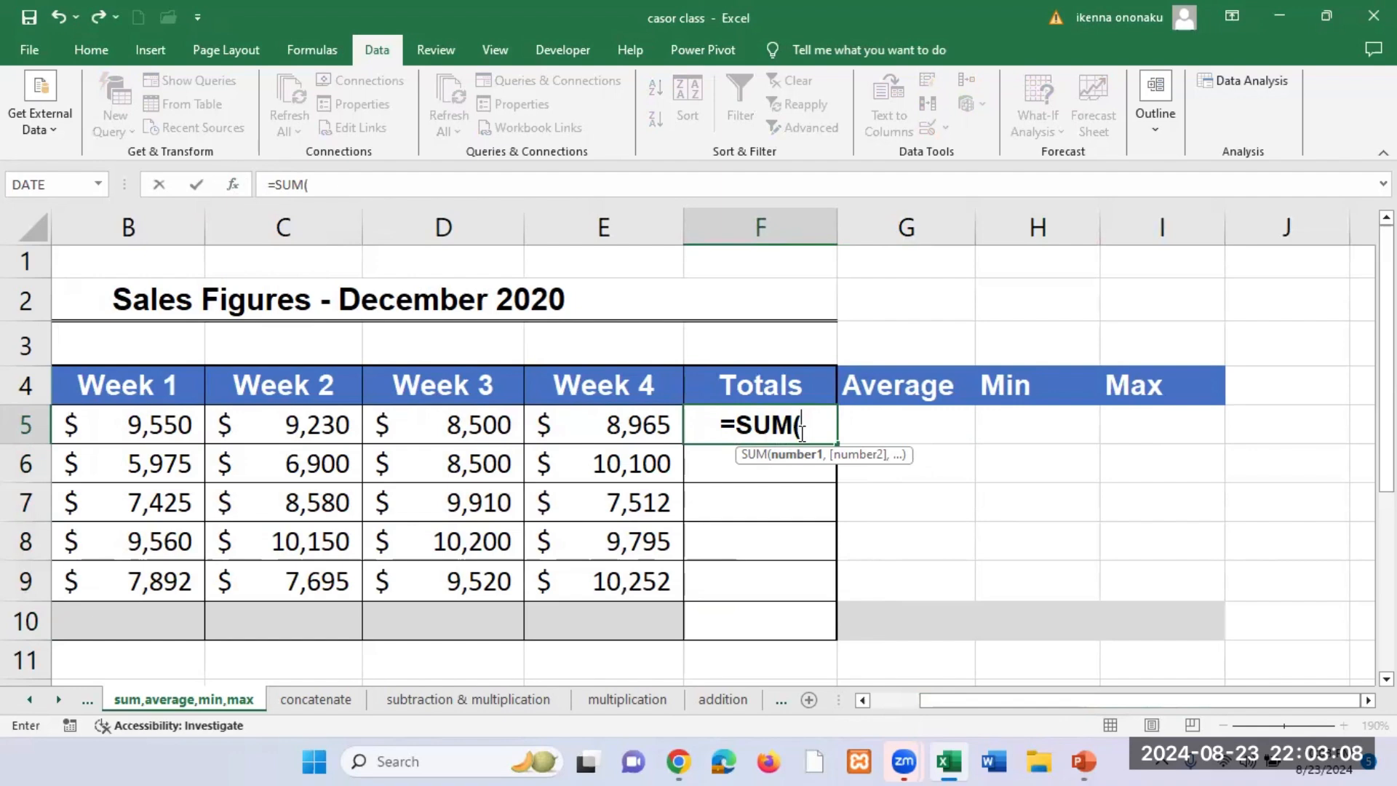
pyautogui.click(232, 187)
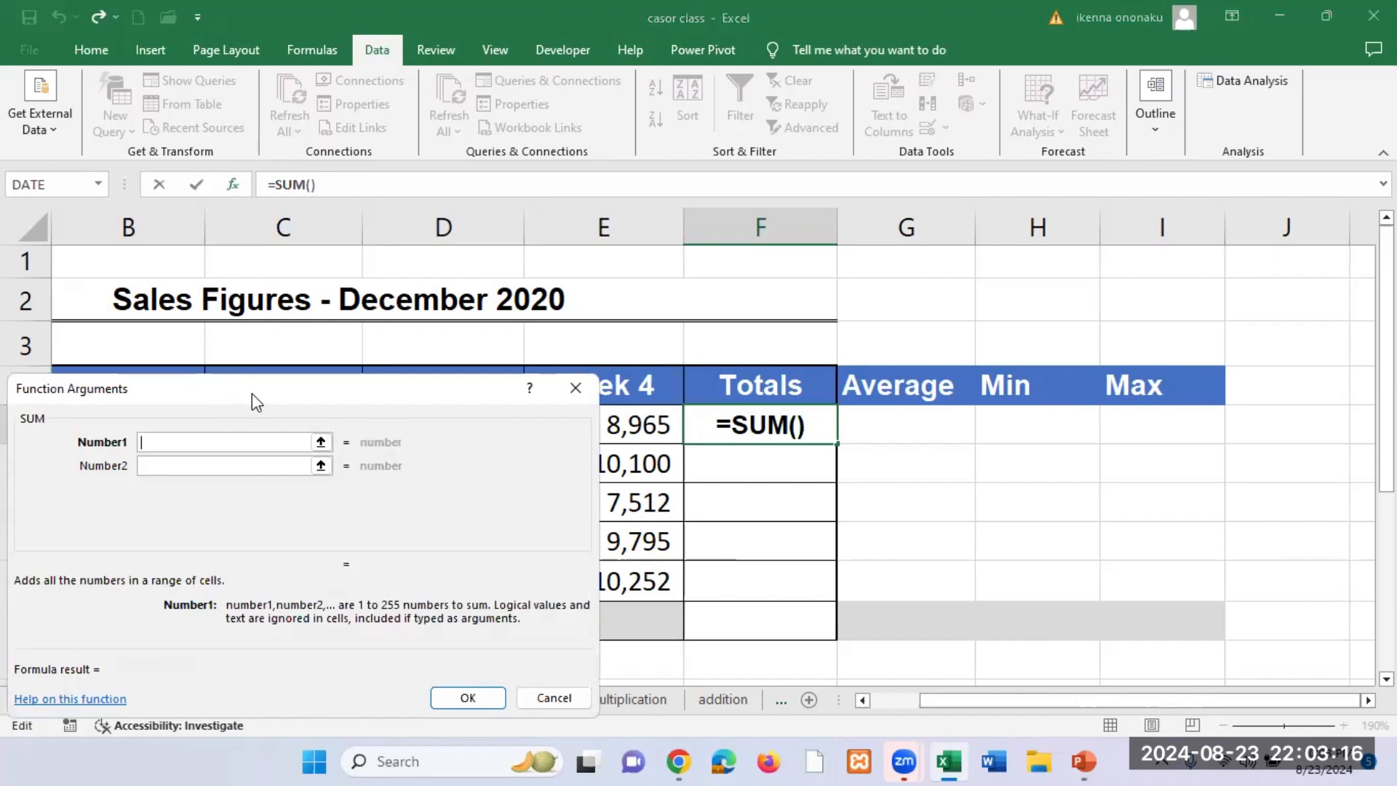
pyautogui.moveTo(252, 393); pyautogui.dragTo(1090, 282)
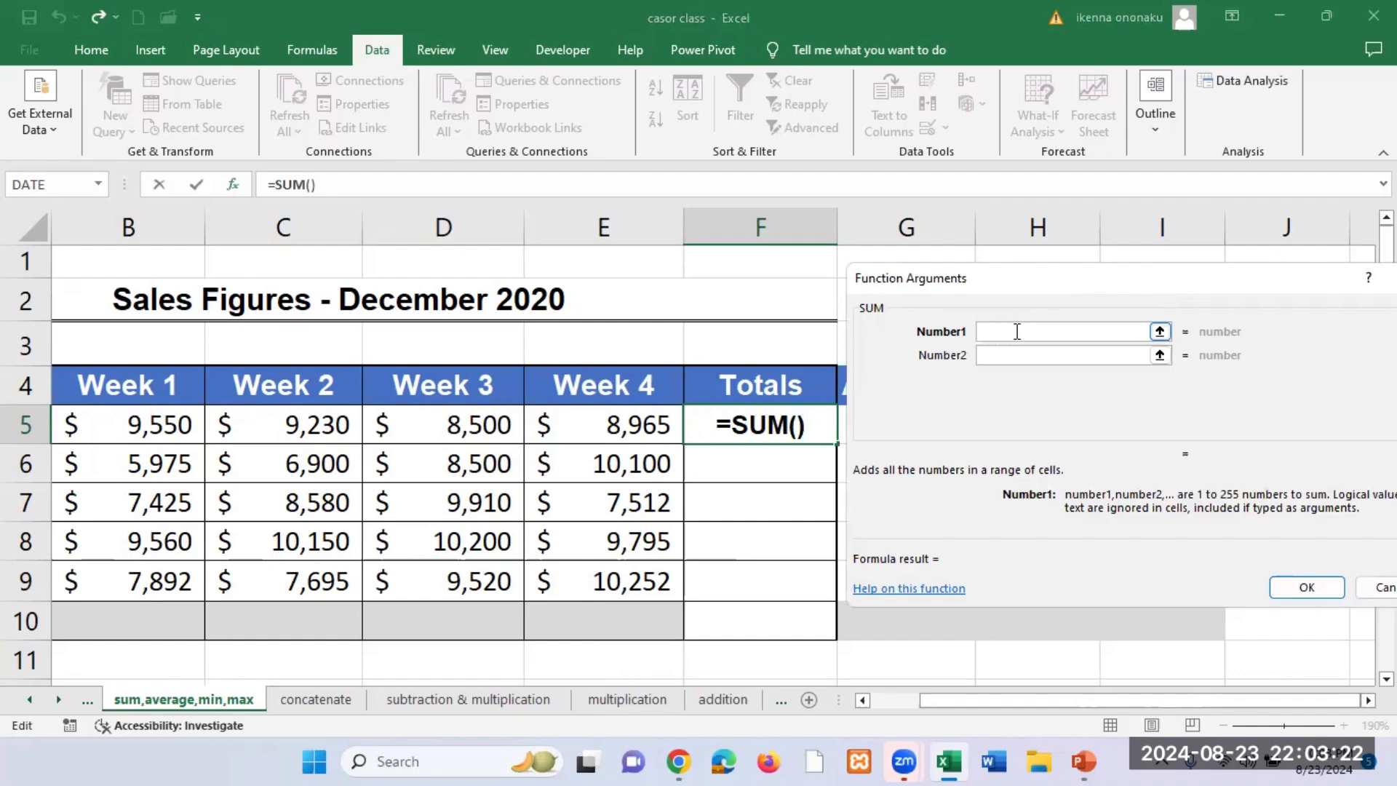
pyautogui.click(132, 427)
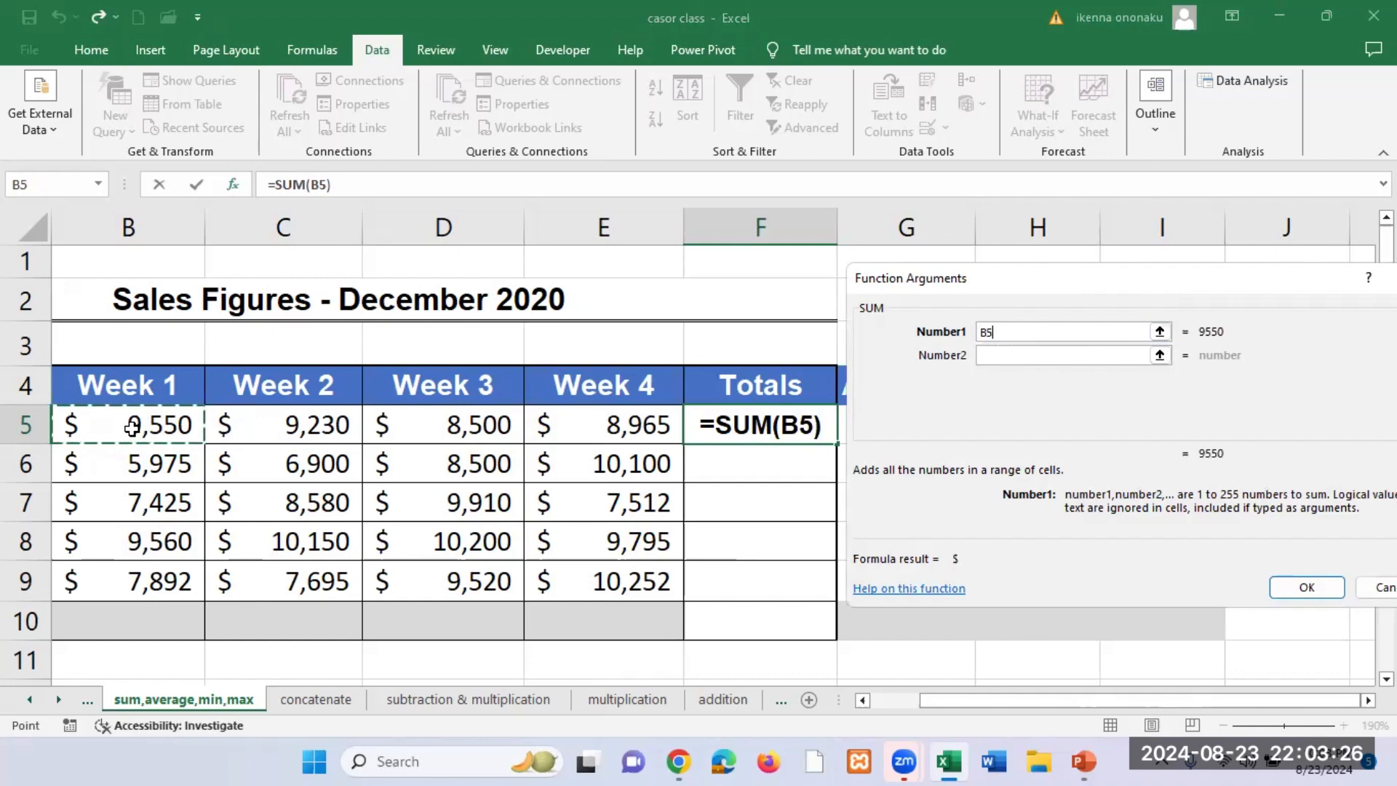
pyautogui.moveTo(132, 427); pyautogui.dragTo(586, 436)
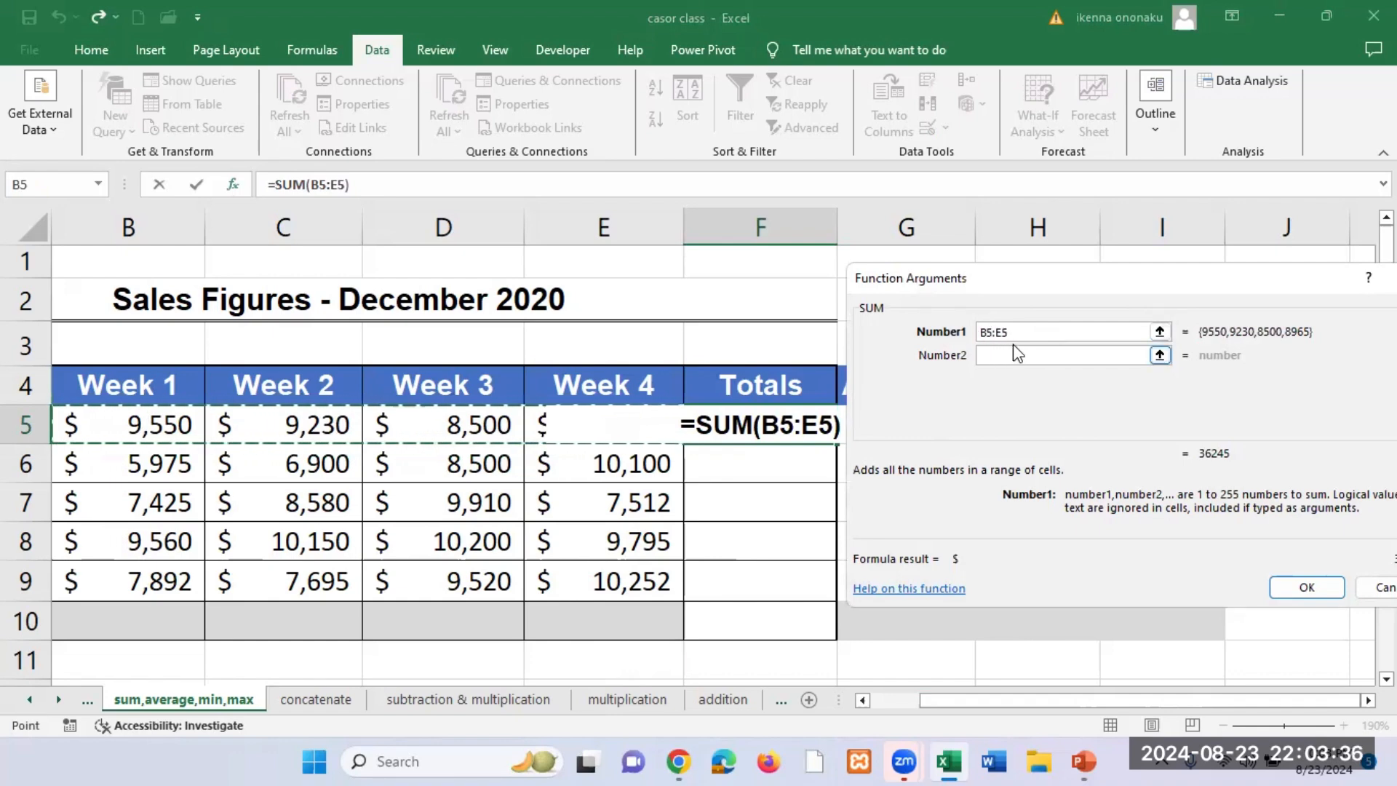
pyautogui.click(1306, 589)
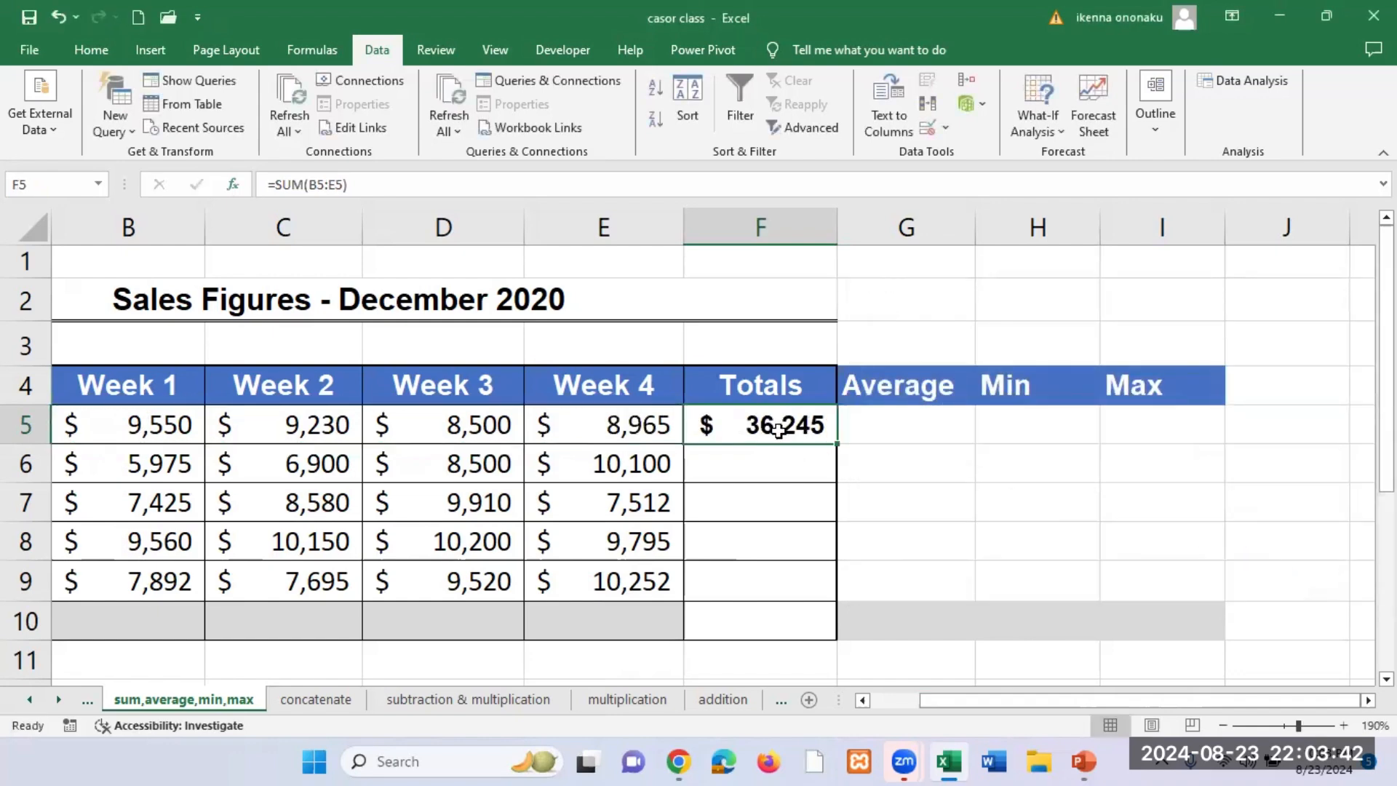
# Step: Copy the SUM formula in F5 down the Totals column to F10, and remove it from the Weekly Total row
pyautogui.moveTo(837, 443); pyautogui.dragTo(778, 614)
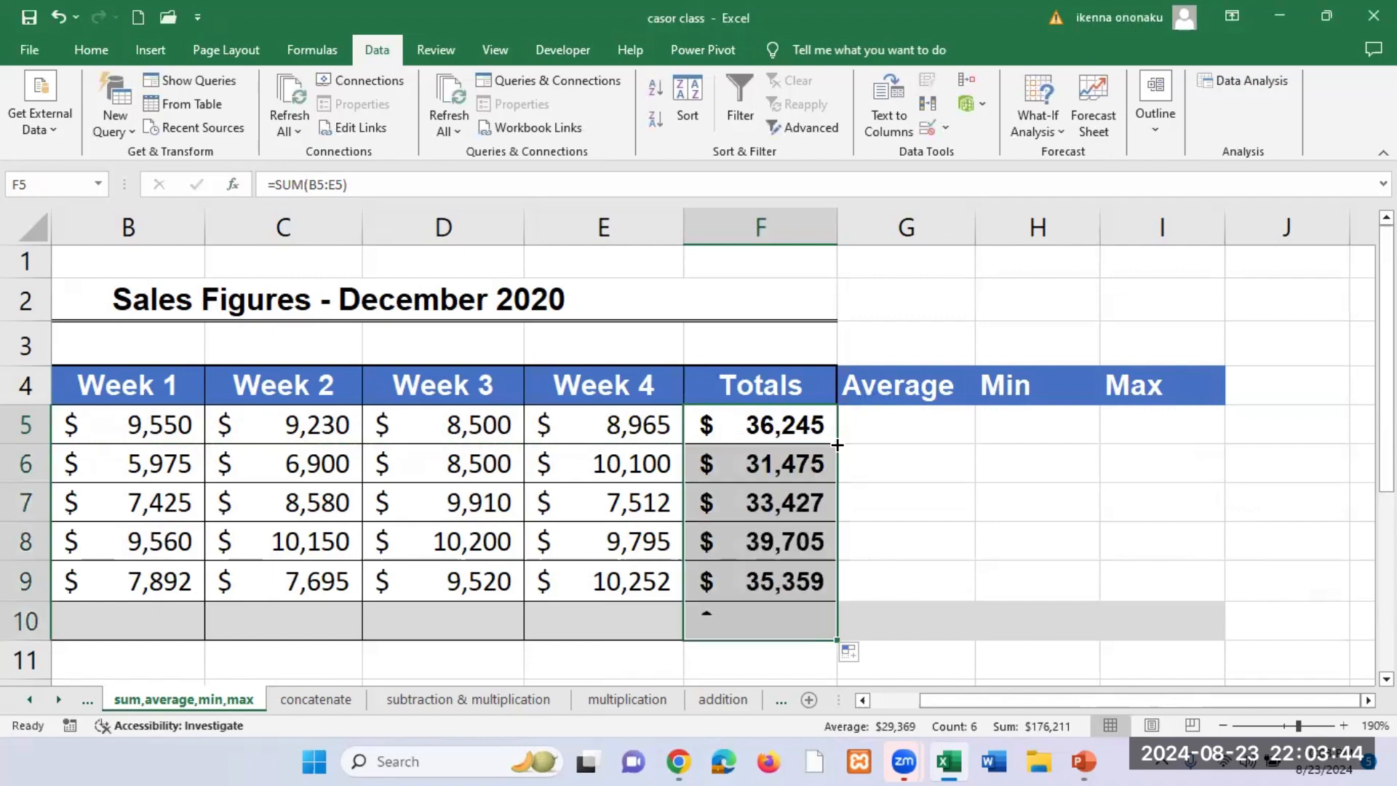
pyautogui.click(756, 622)
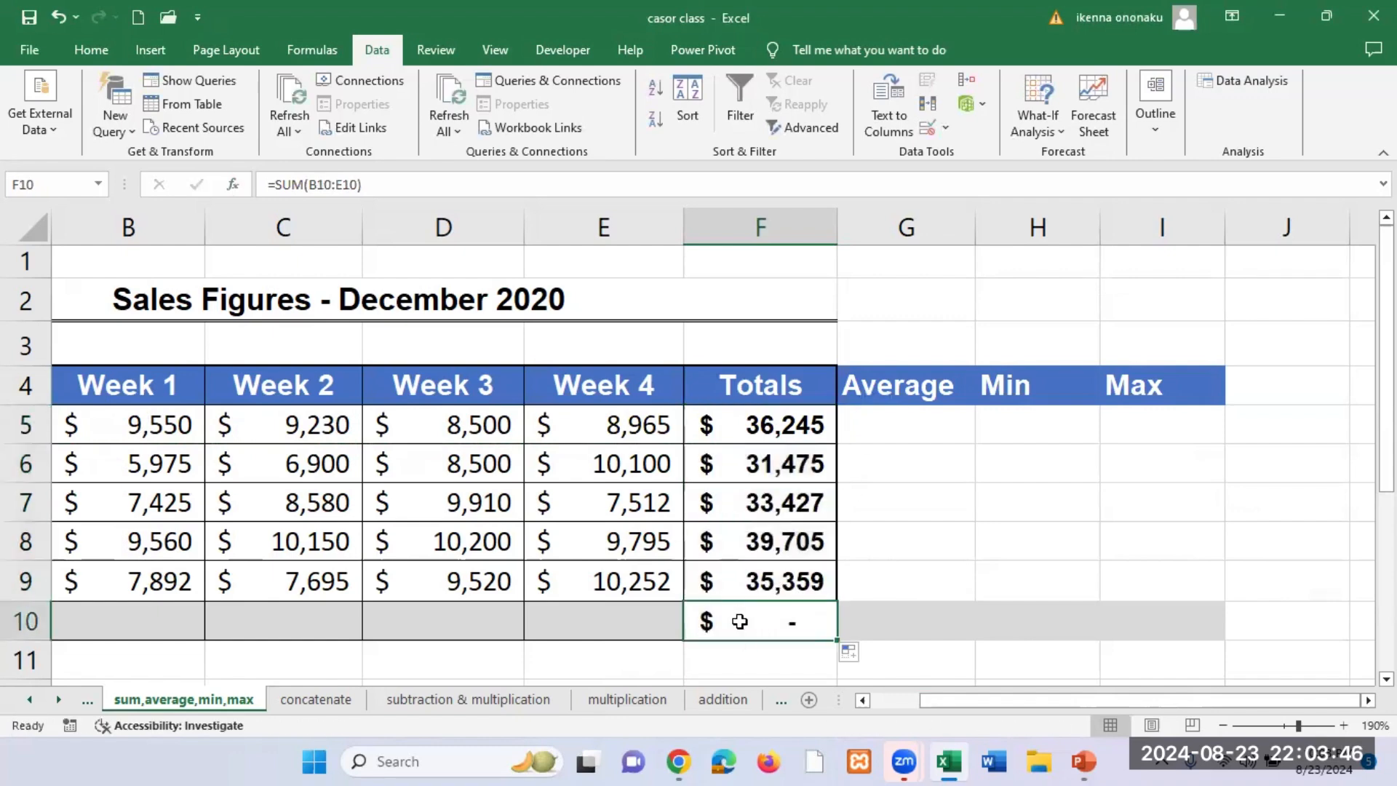
pyautogui.press('Delete')
# Step: Empty Totals cells F5:F9 again so that every salesperson's total is blank
pyautogui.click(905, 505)
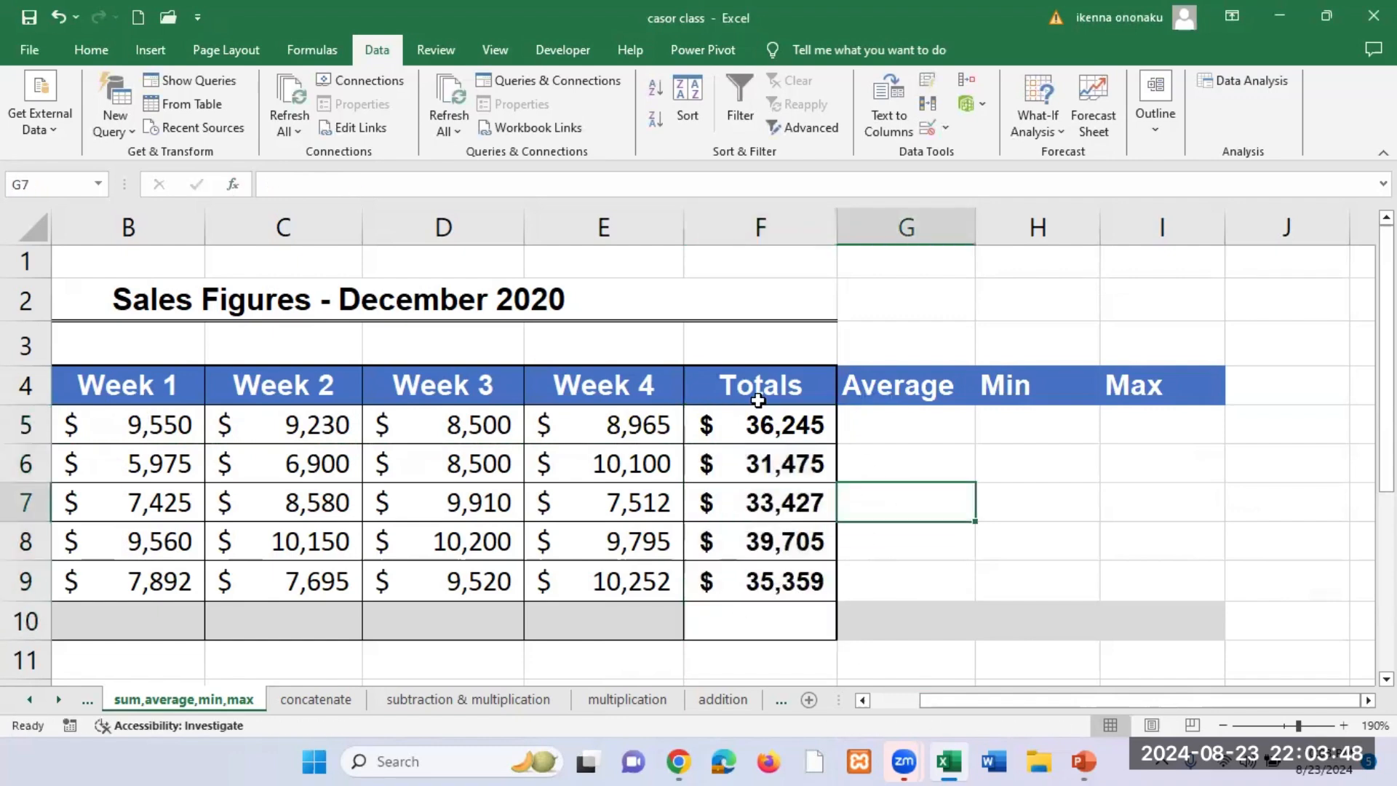
pyautogui.moveTo(742, 424); pyautogui.dragTo(793, 580)
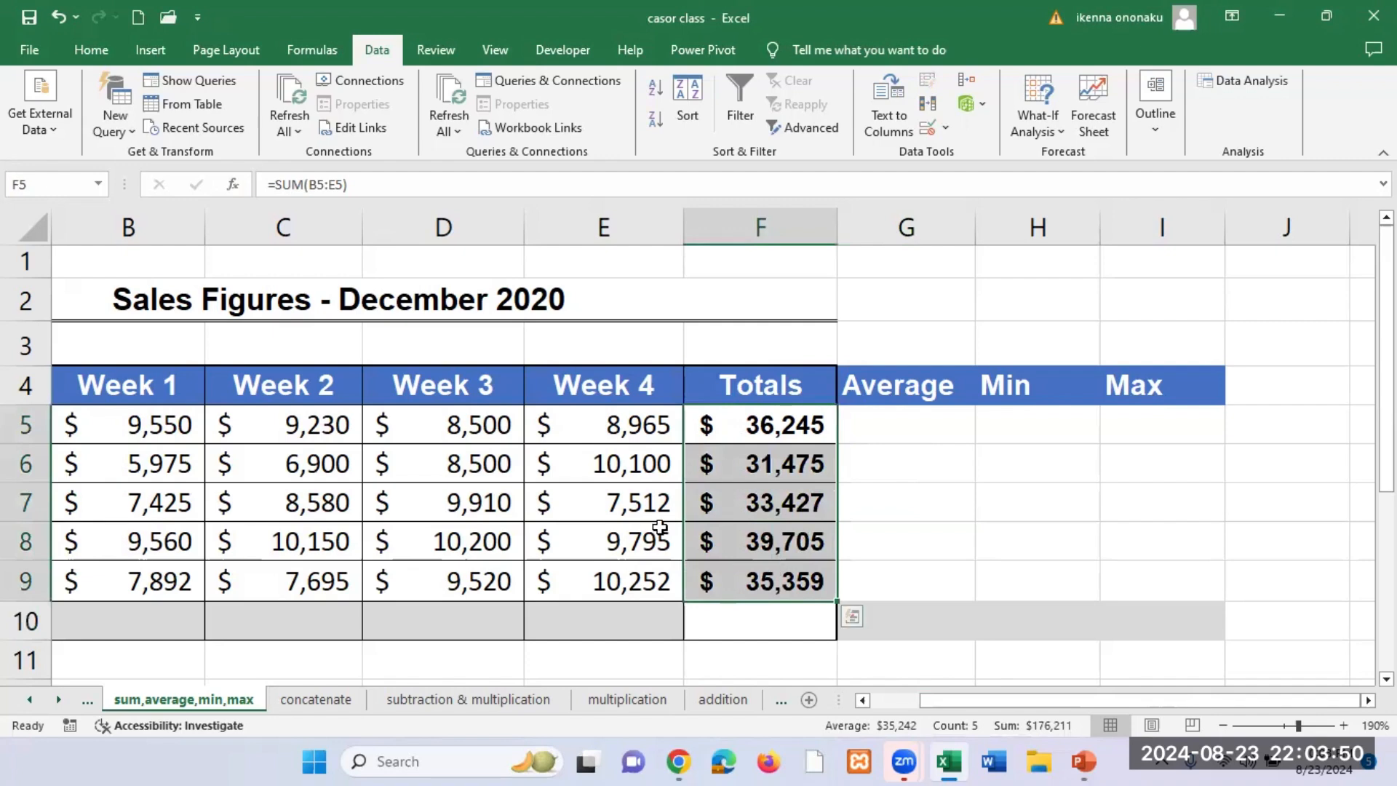
pyautogui.press('Delete')
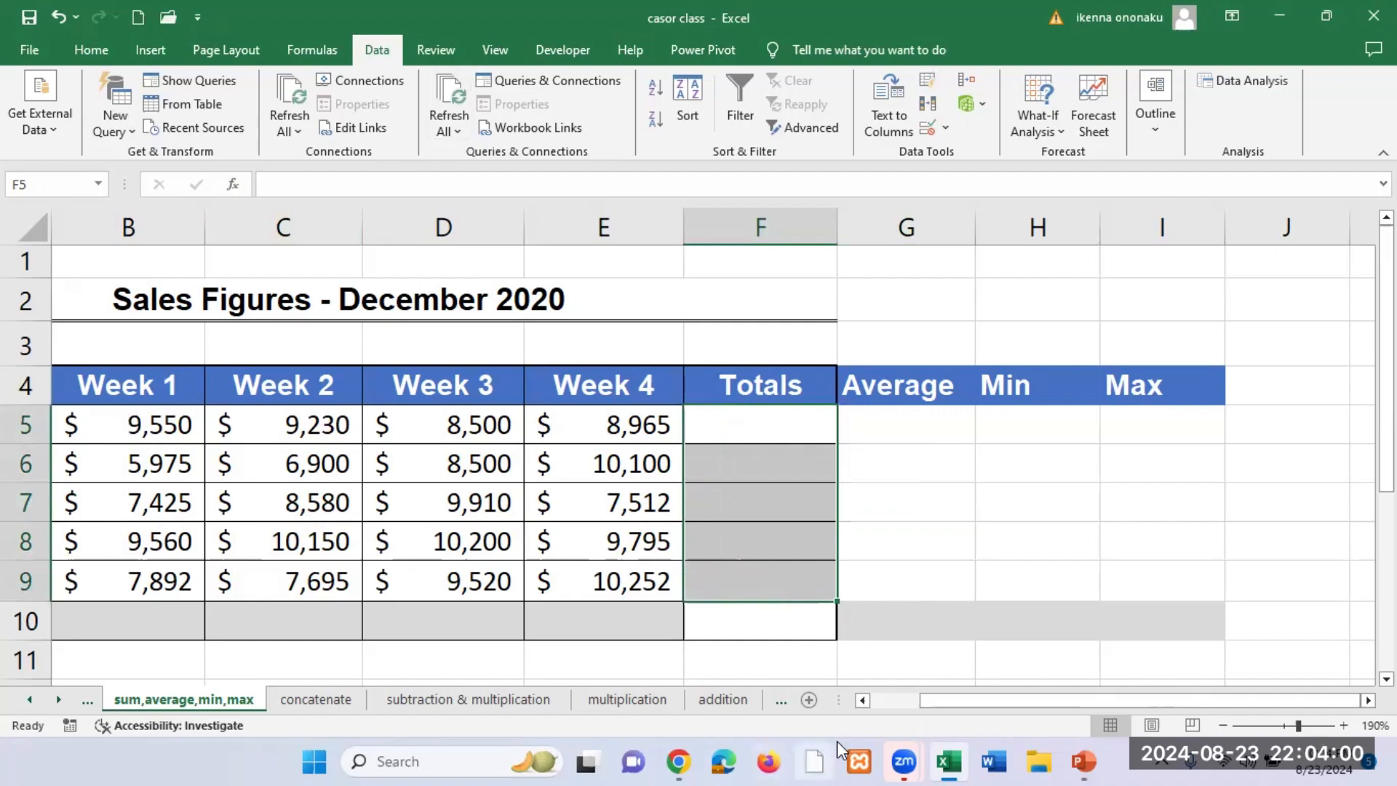
# Step: Use AutoSum on B5:F9 to total all five salespeople's weekly sales in the Totals column
pyautogui.click(861, 699)
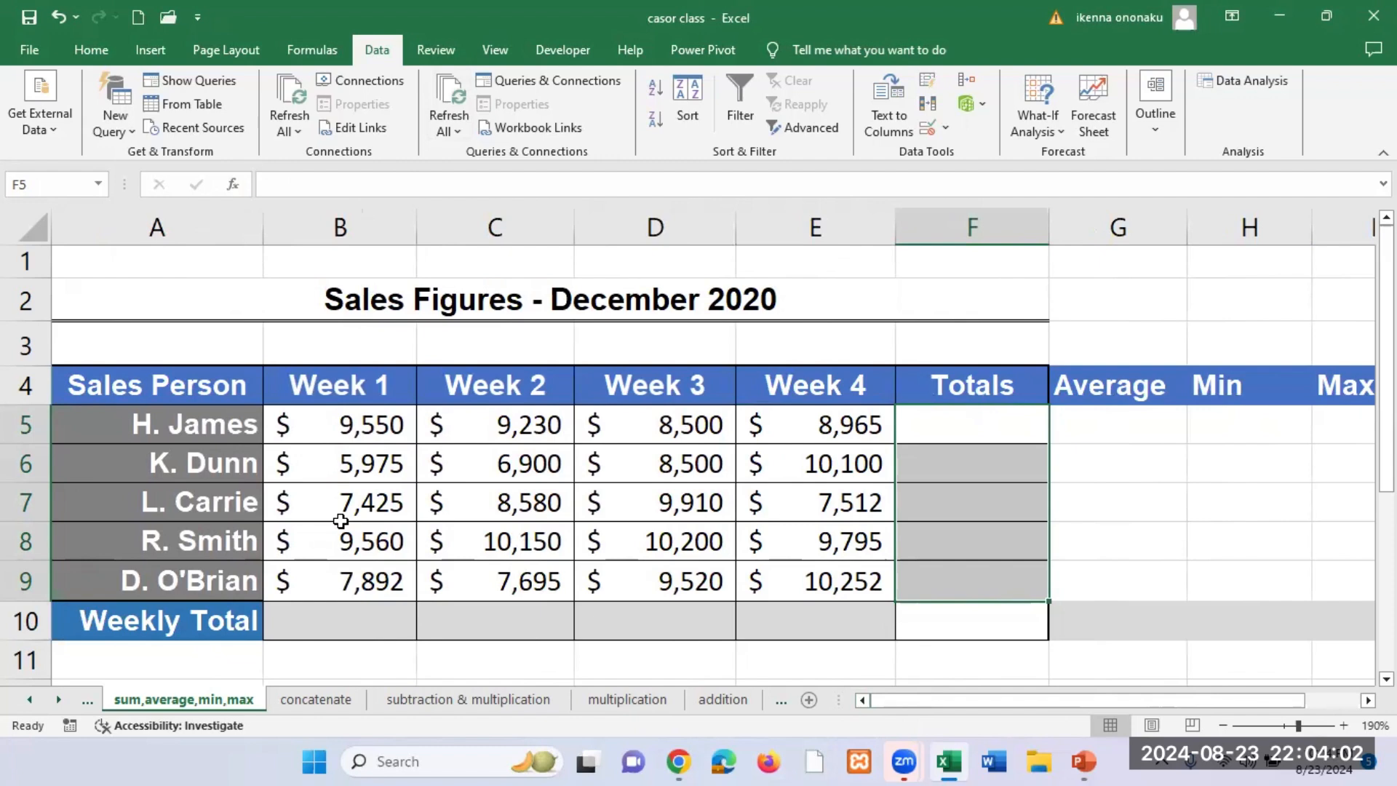
pyautogui.click(334, 427)
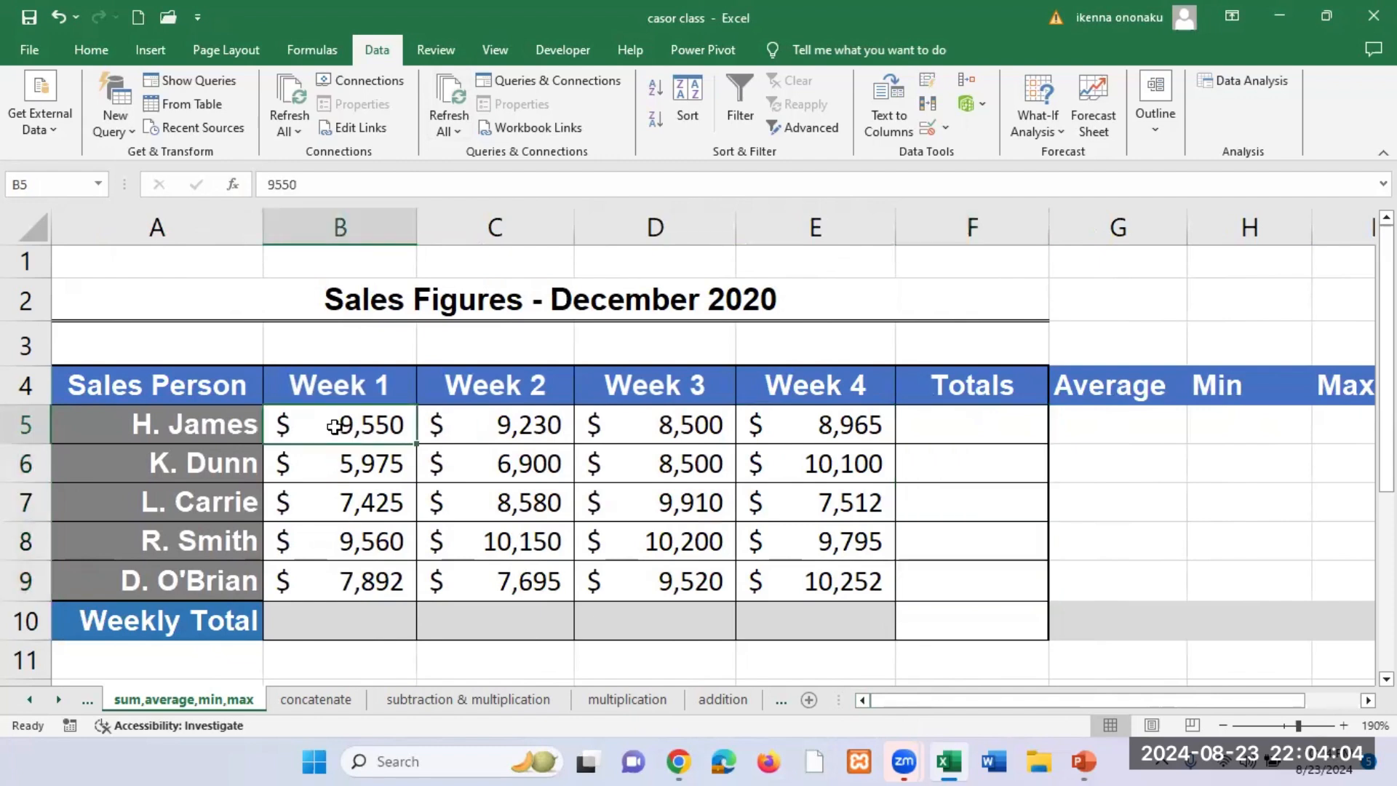
pyautogui.moveTo(334, 427); pyautogui.dragTo(919, 576)
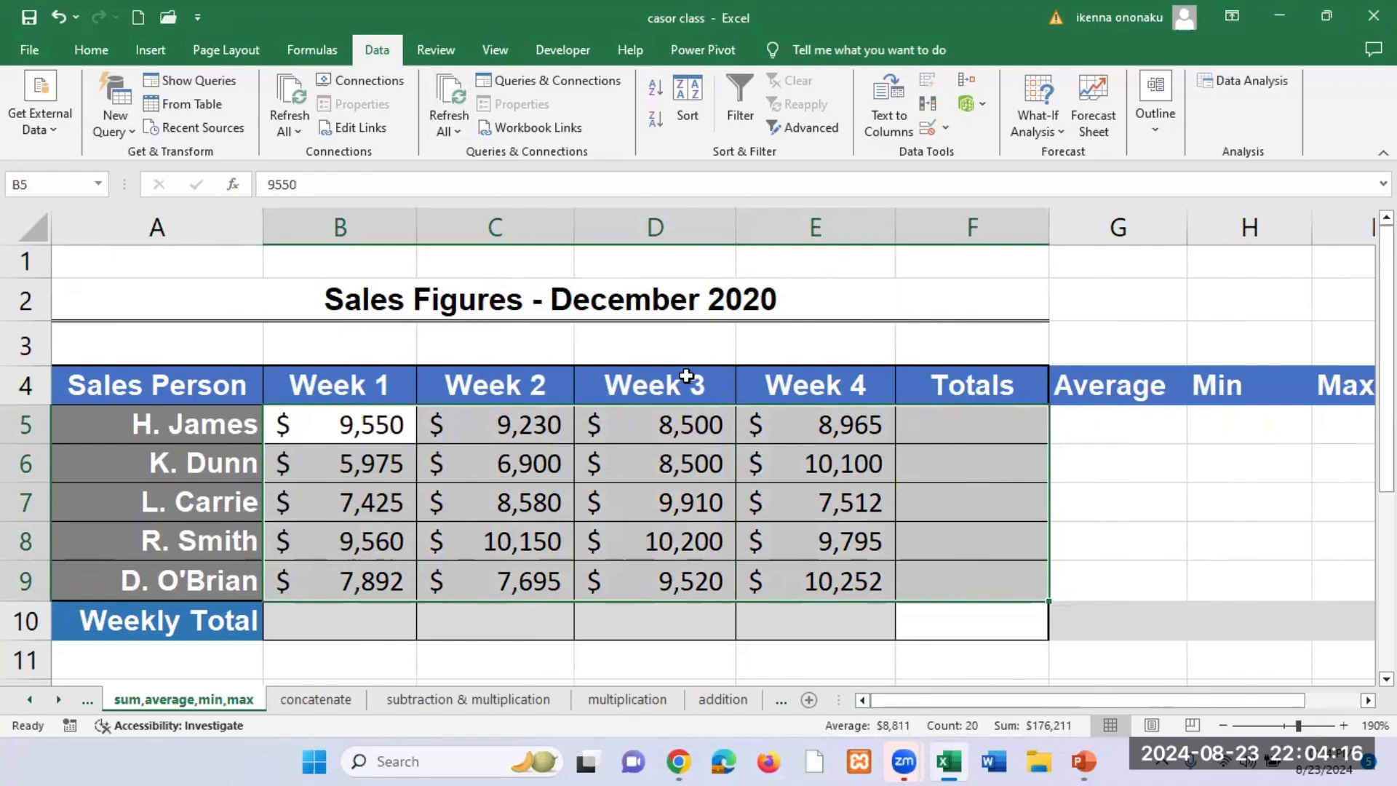
pyautogui.click(333, 55)
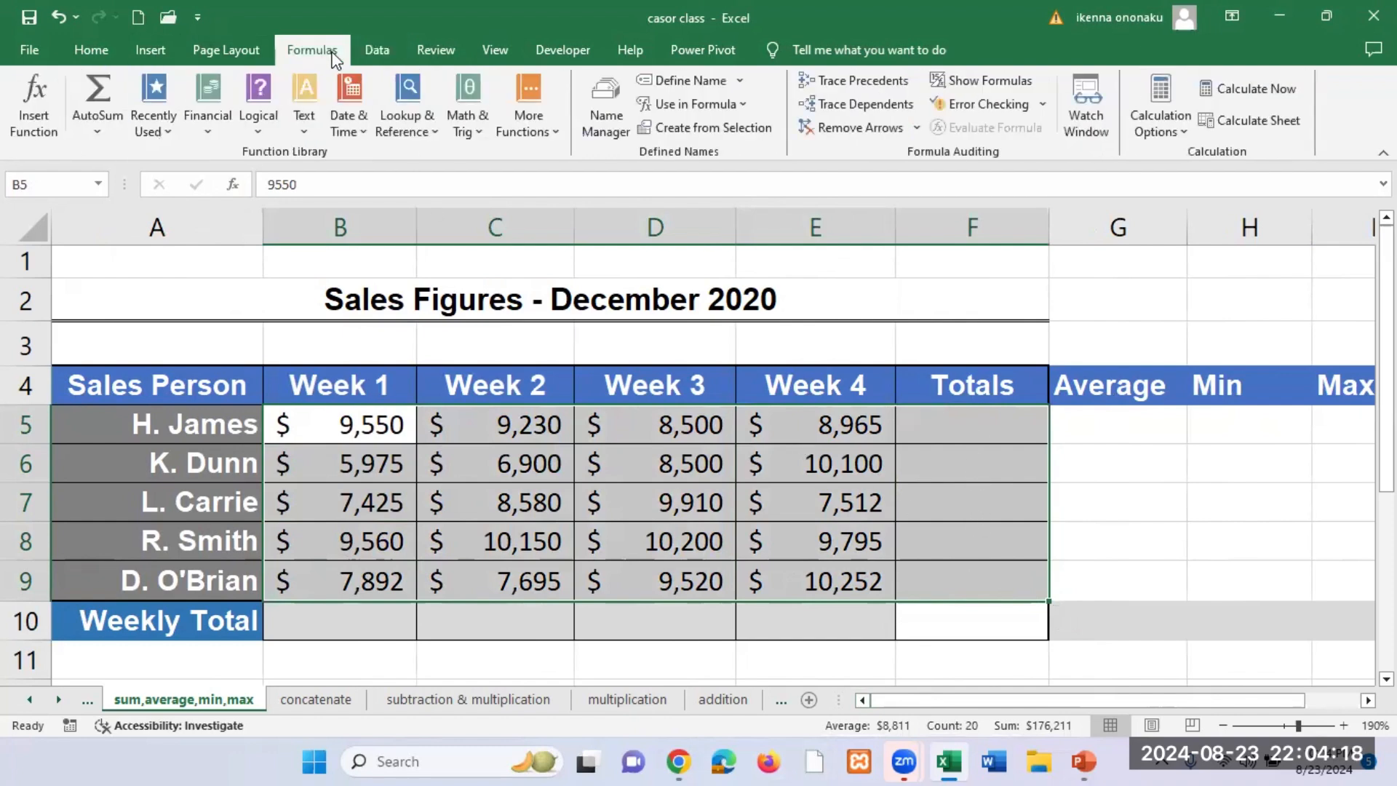
pyautogui.click(106, 85)
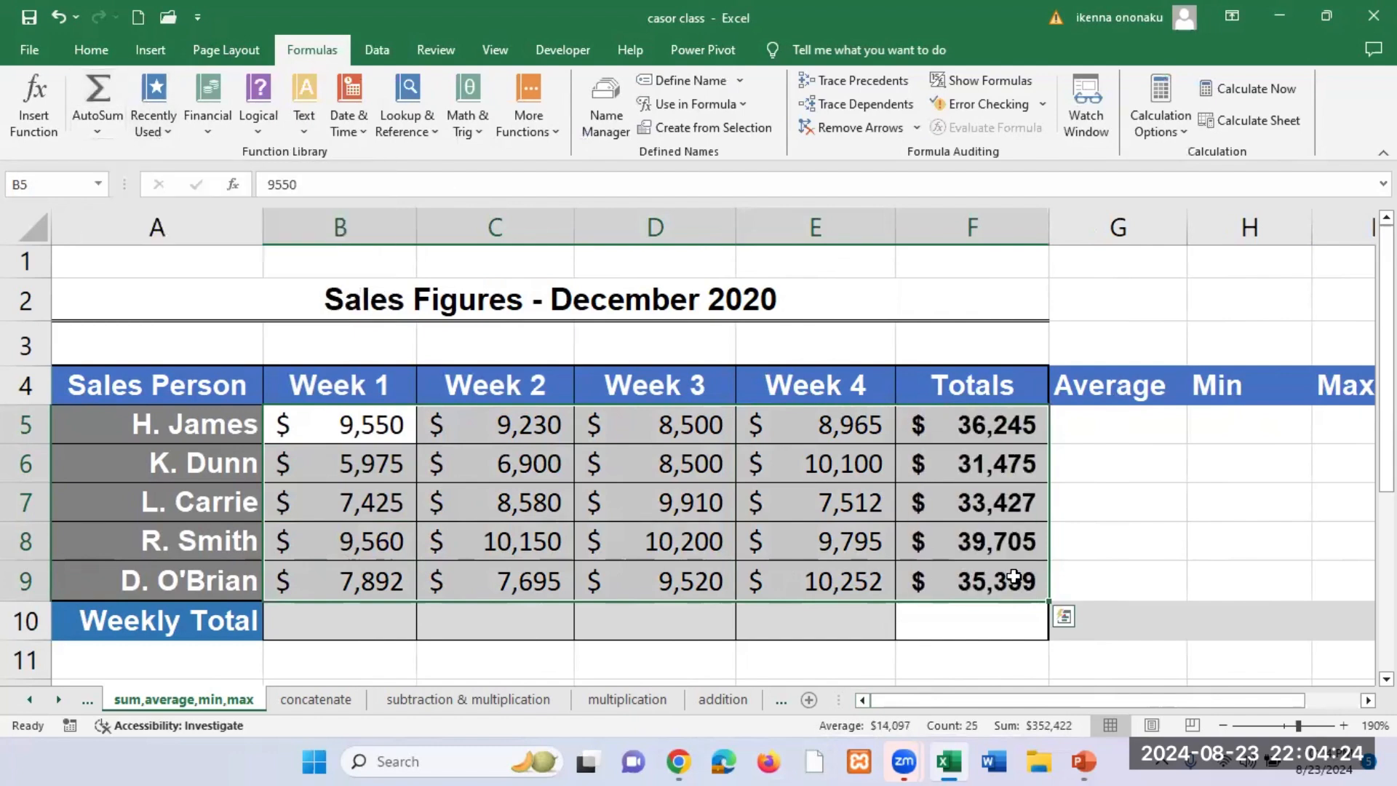
pyautogui.click(1128, 542)
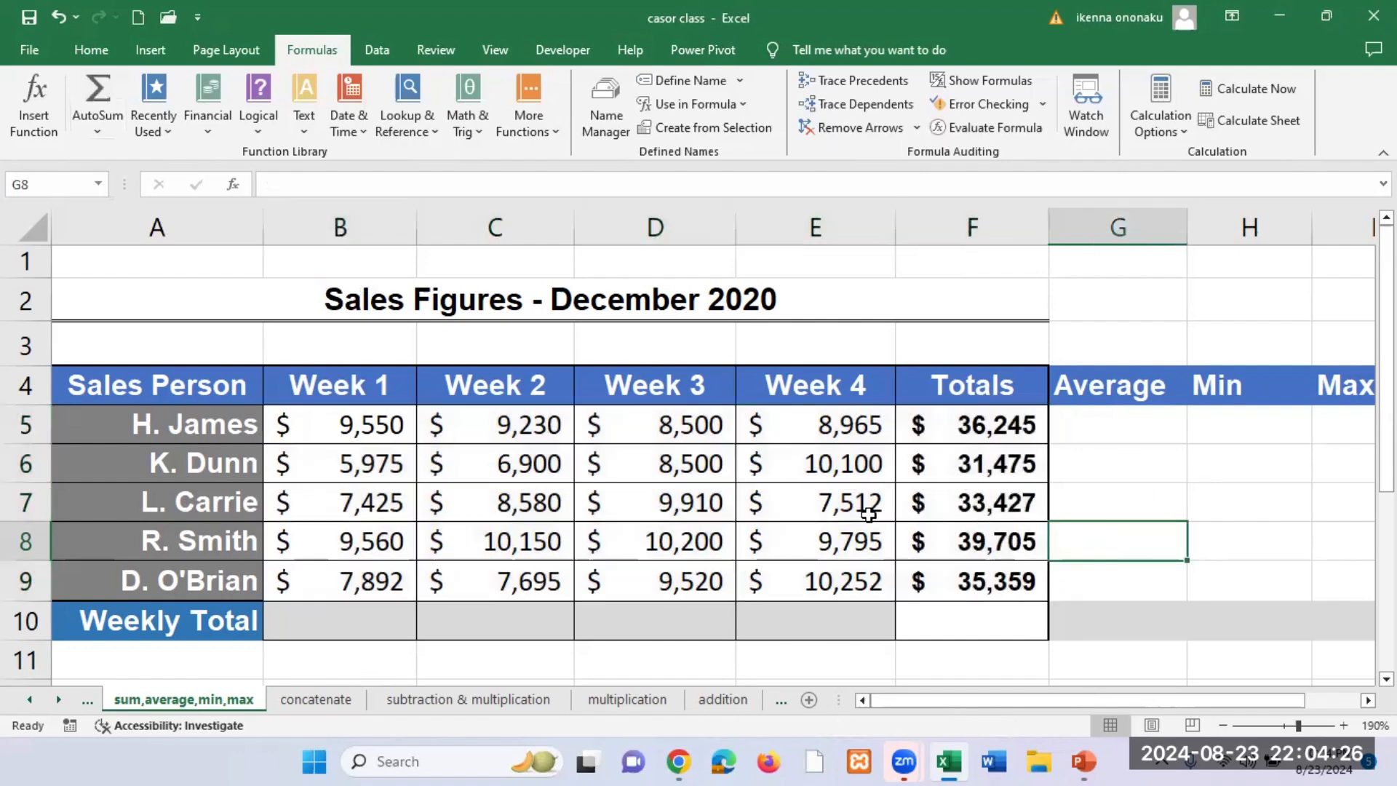
# Step: Use AutoSum on B5:F10 to fill the Weekly Total row for Week 1 to Week 4 and the Totals column
pyautogui.moveTo(309, 425); pyautogui.dragTo(936, 610)
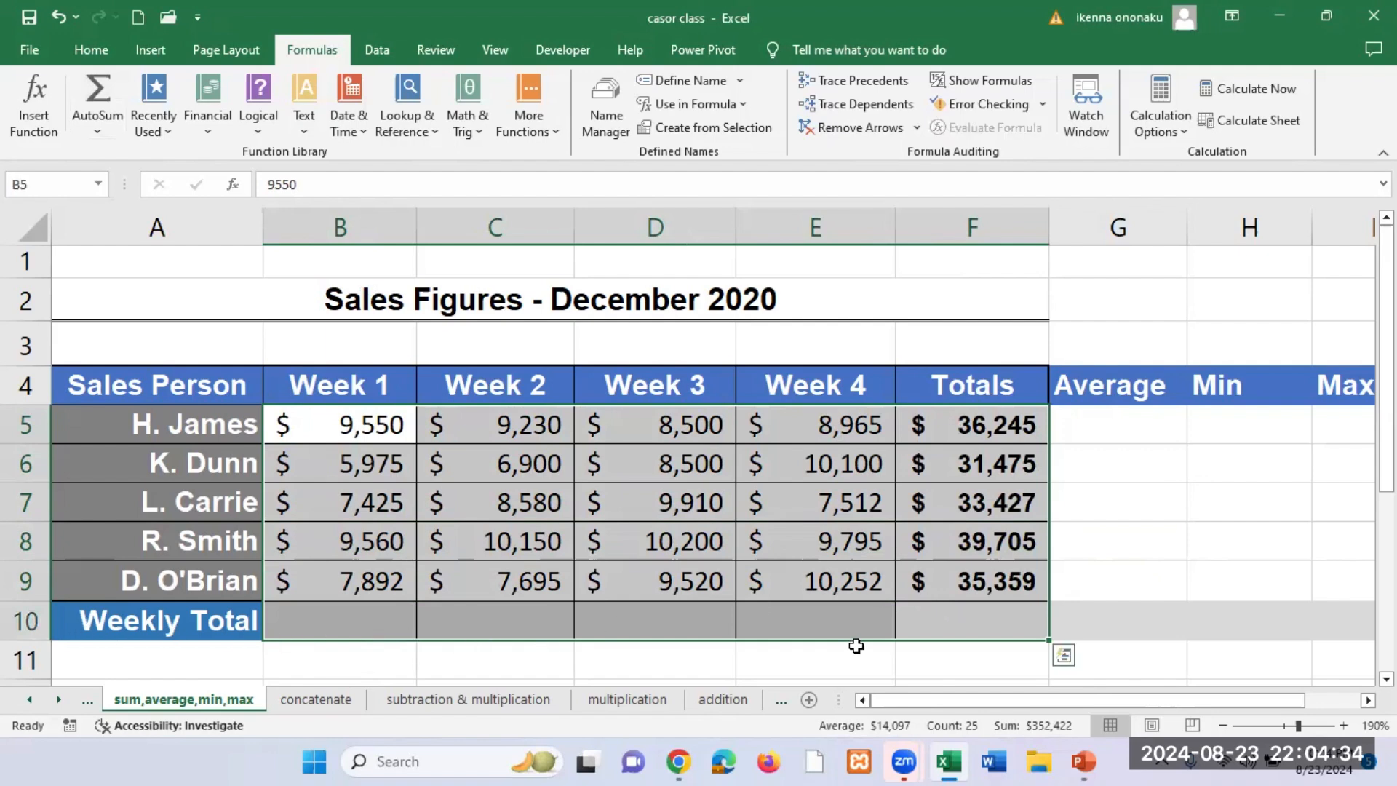
pyautogui.click(96, 81)
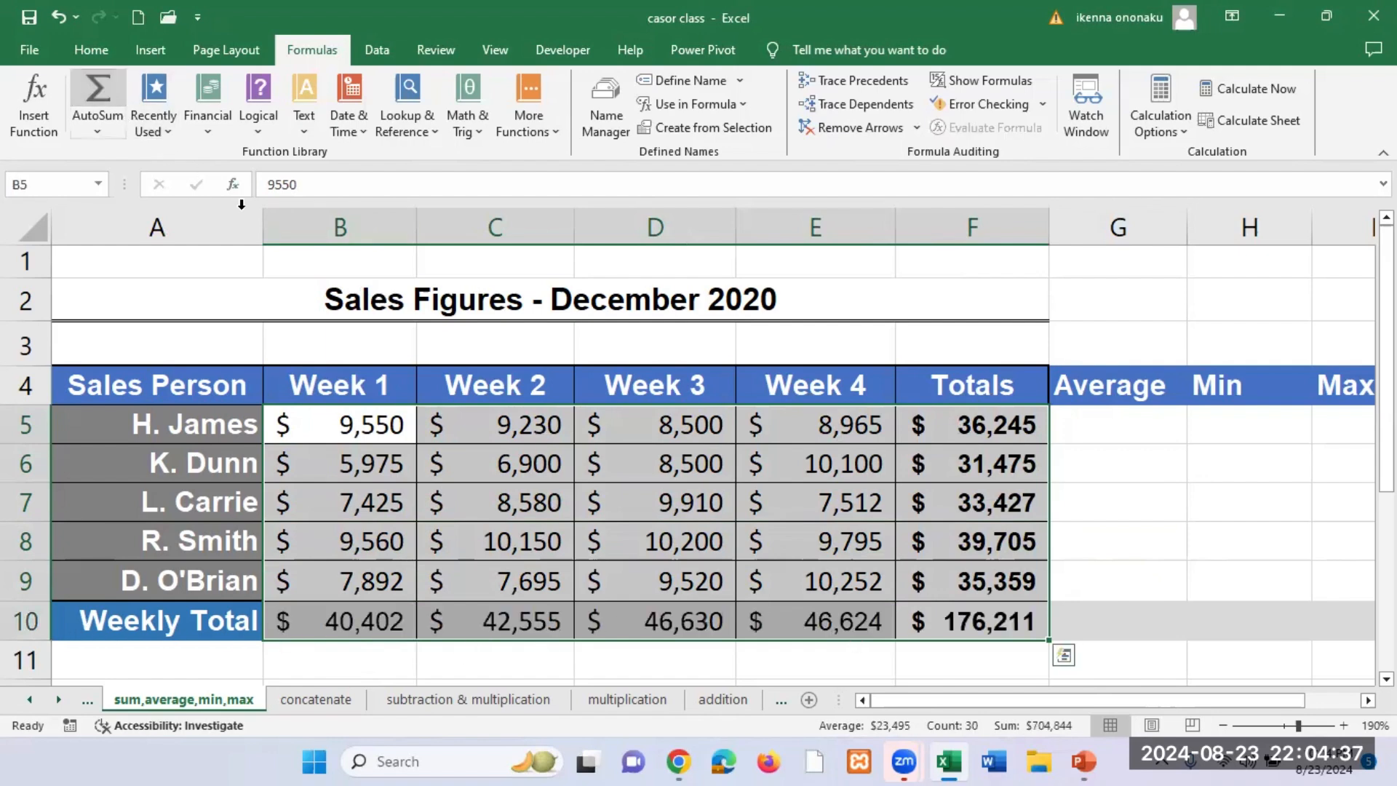
pyautogui.click(529, 585)
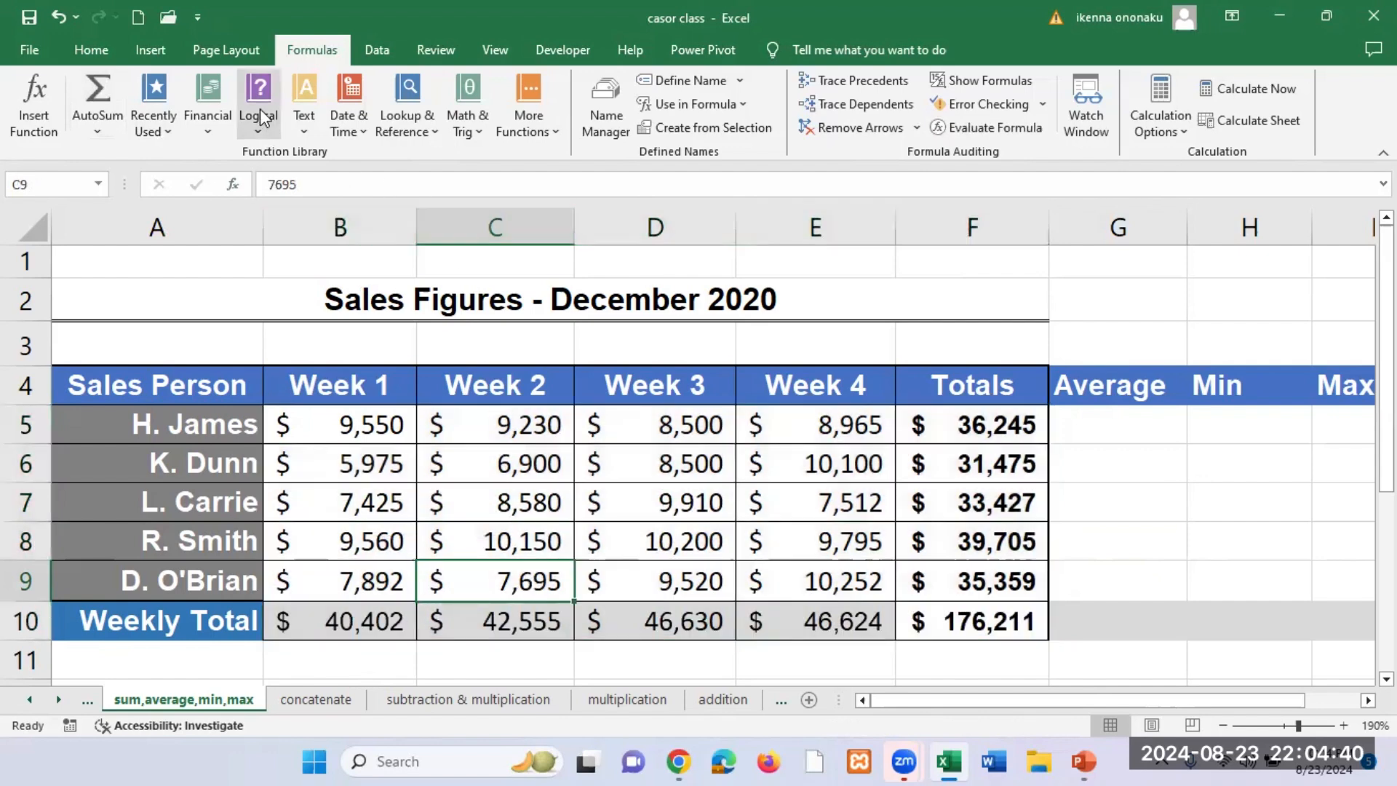
pyautogui.click(483, 35)
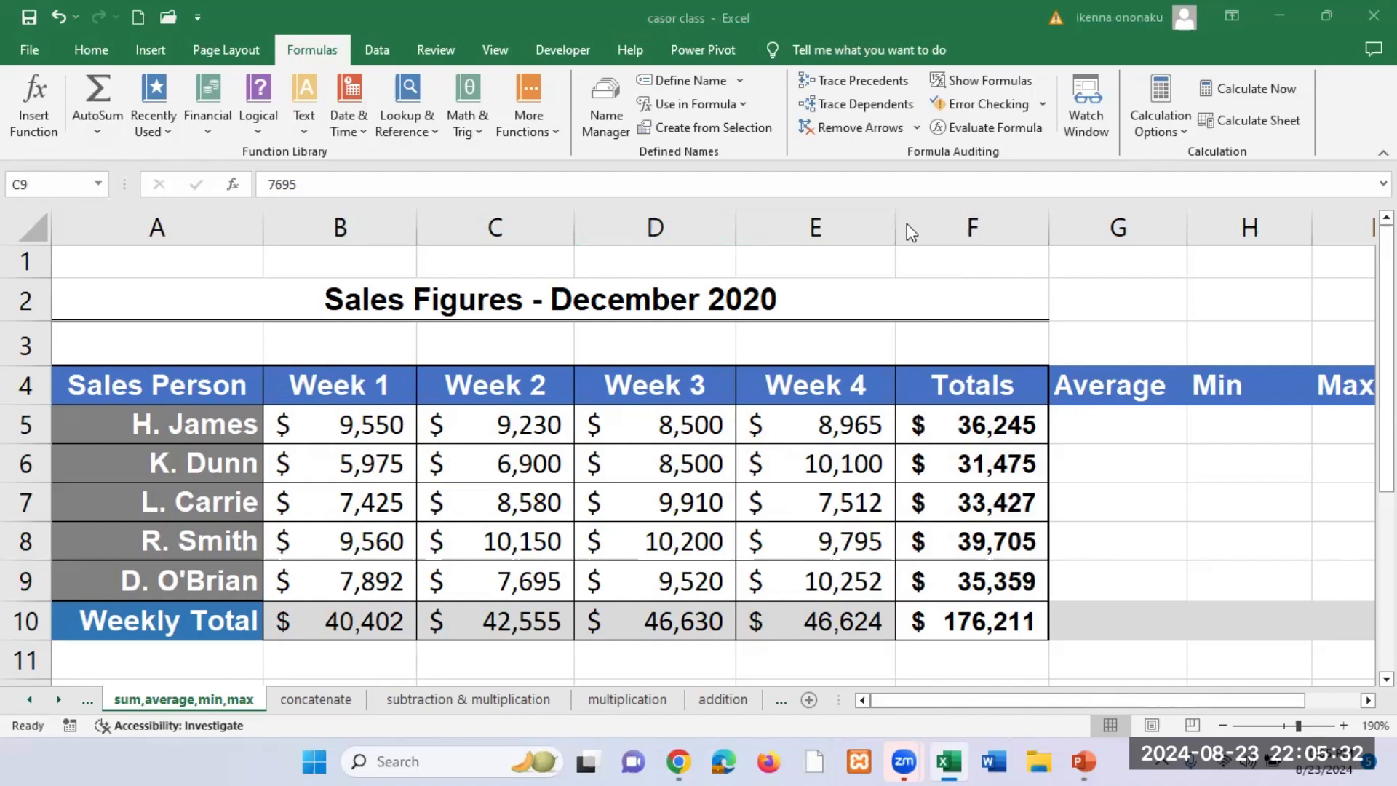
# Step: Examine the SUM formula in F5 and the first salesperson's Week 1 to Week 4 figures in B5:E5
pyautogui.click(980, 426)
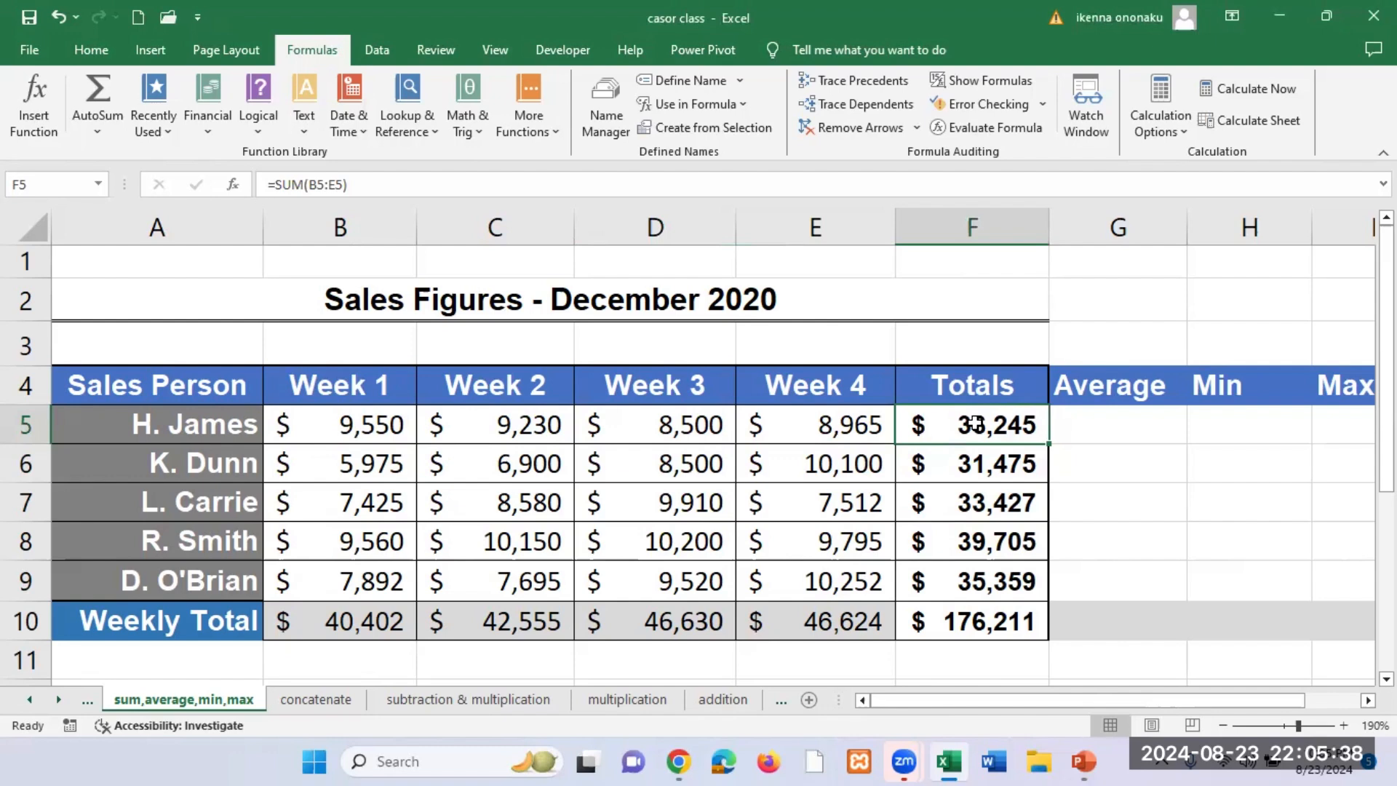
pyautogui.click(1106, 416)
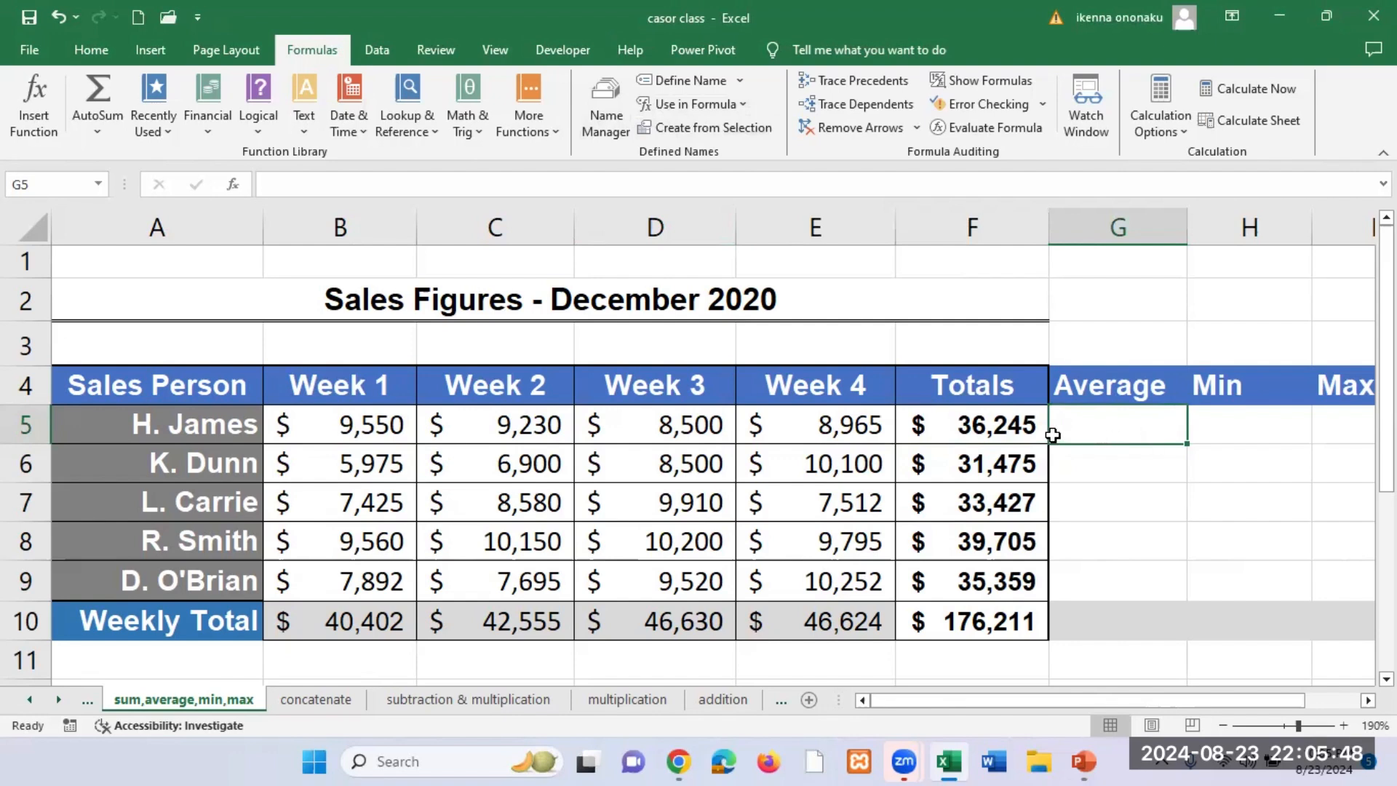
pyautogui.click(384, 427)
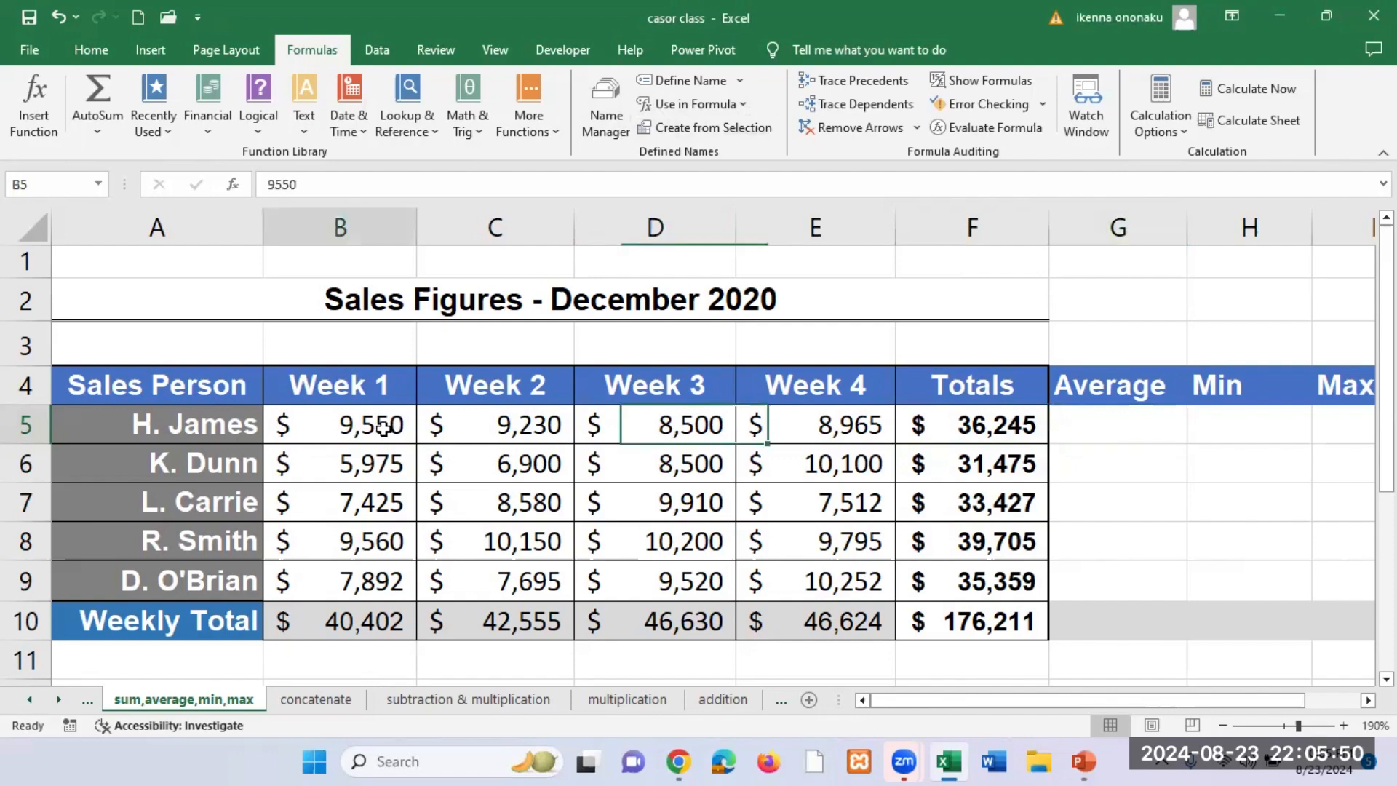
pyautogui.moveTo(383, 428); pyautogui.dragTo(797, 436)
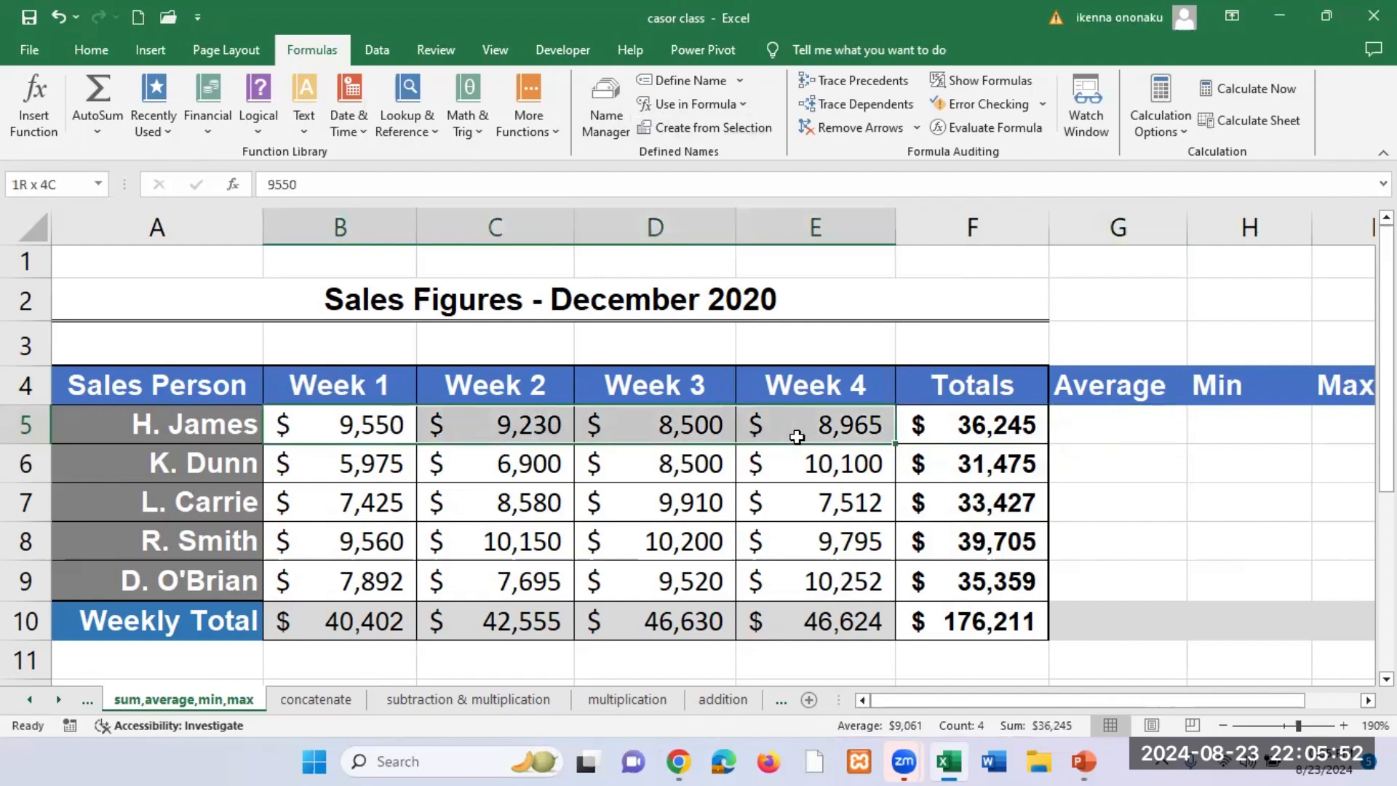
pyautogui.click(854, 431)
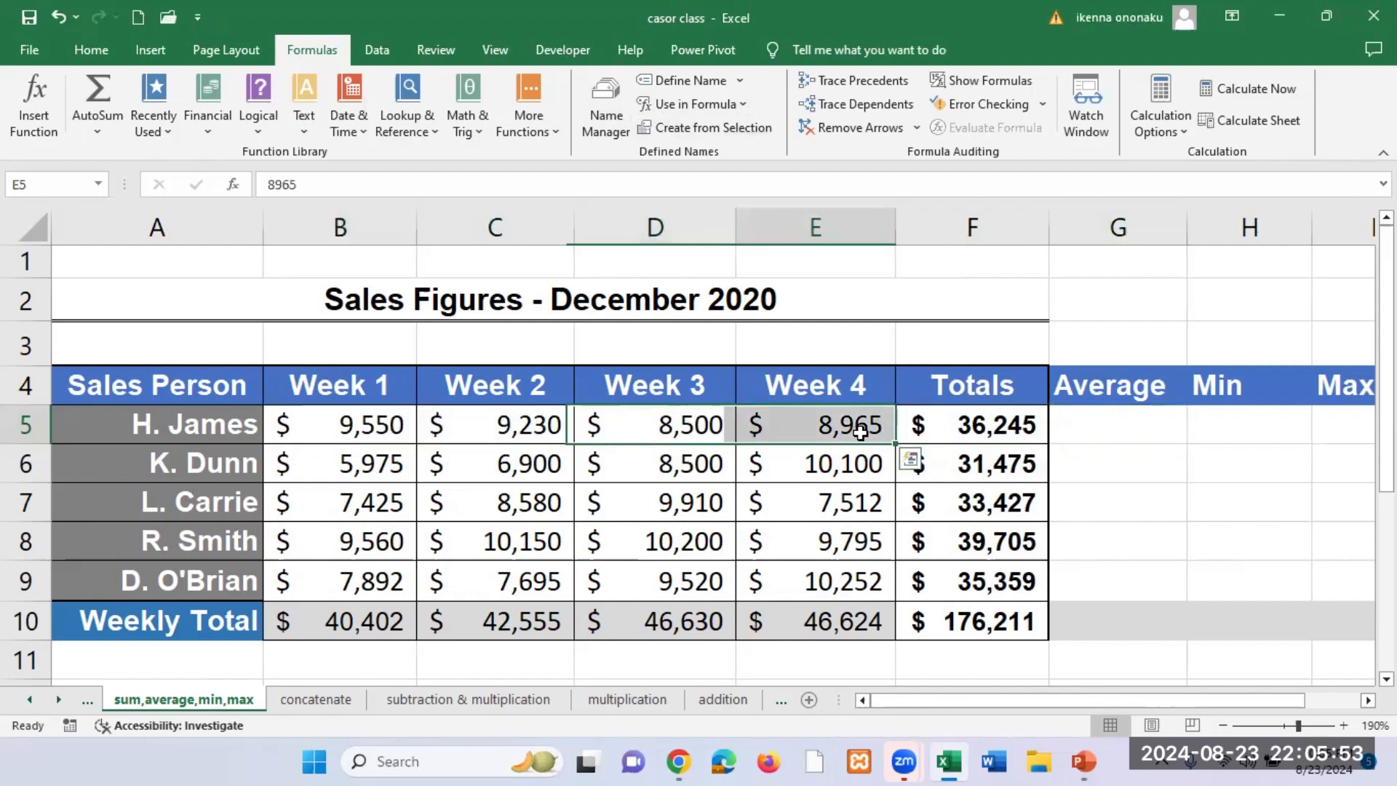
pyautogui.click(342, 425)
pyautogui.click(510, 430)
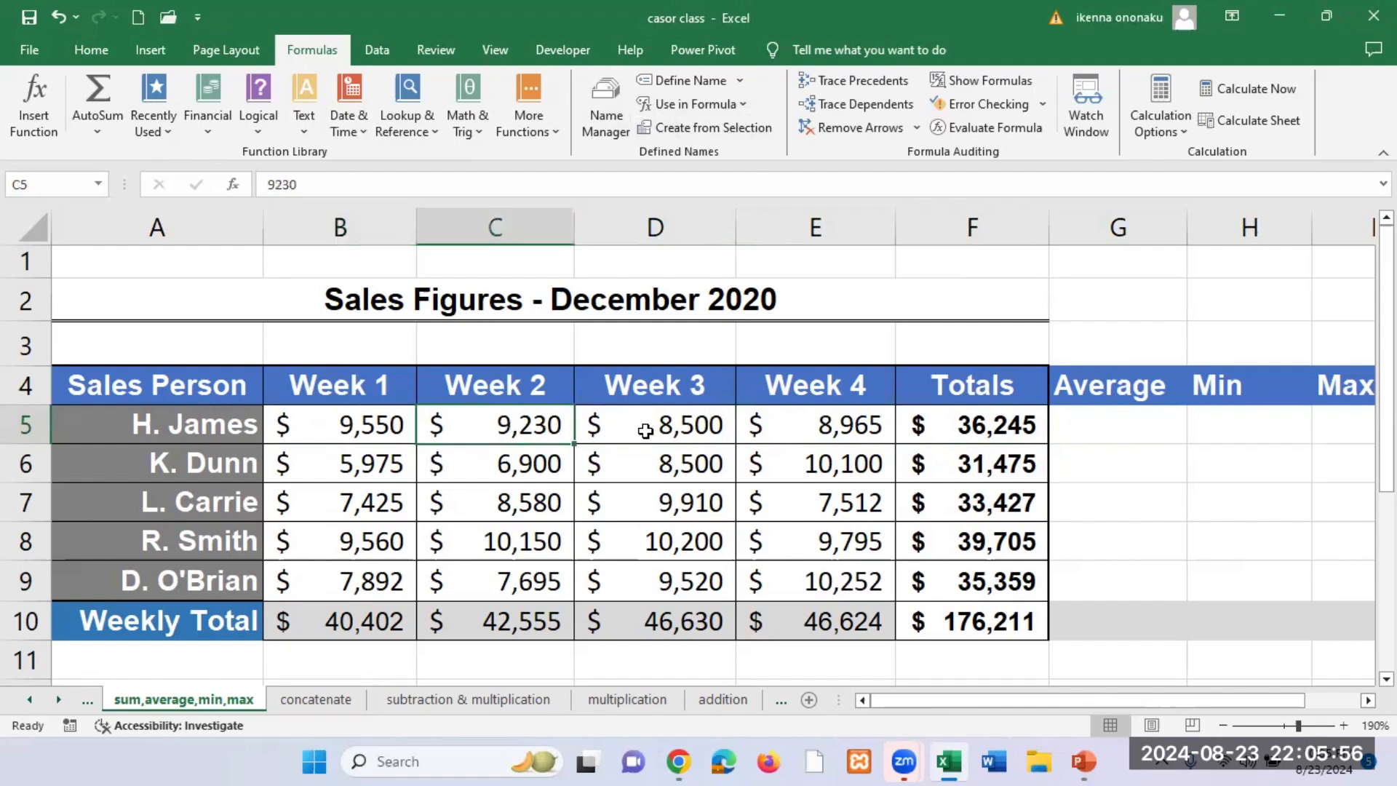
pyautogui.click(645, 431)
pyautogui.click(800, 433)
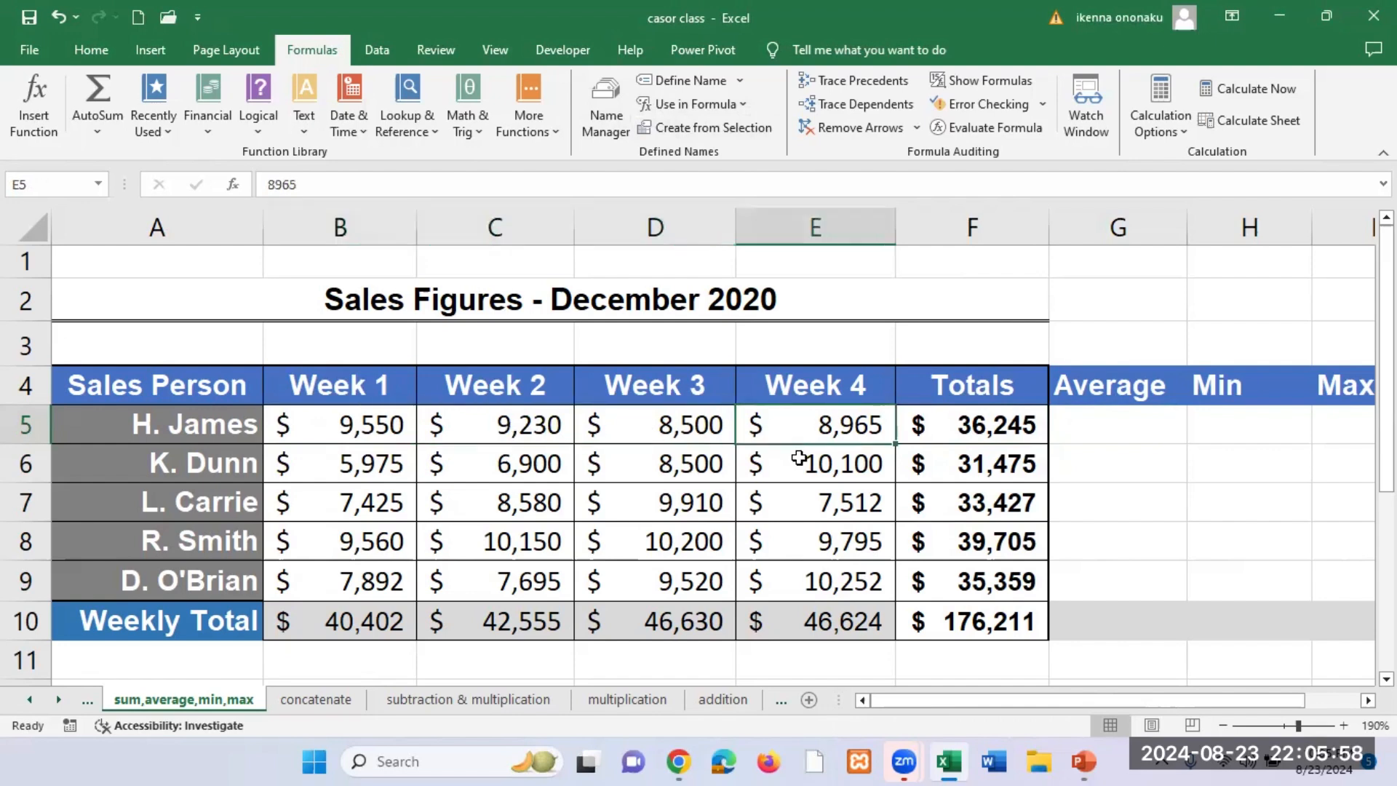
# Step: Enter =AVERAGE(B5:E5) in G5 to average the first salesperson's four weekly sales
pyautogui.click(1099, 435)
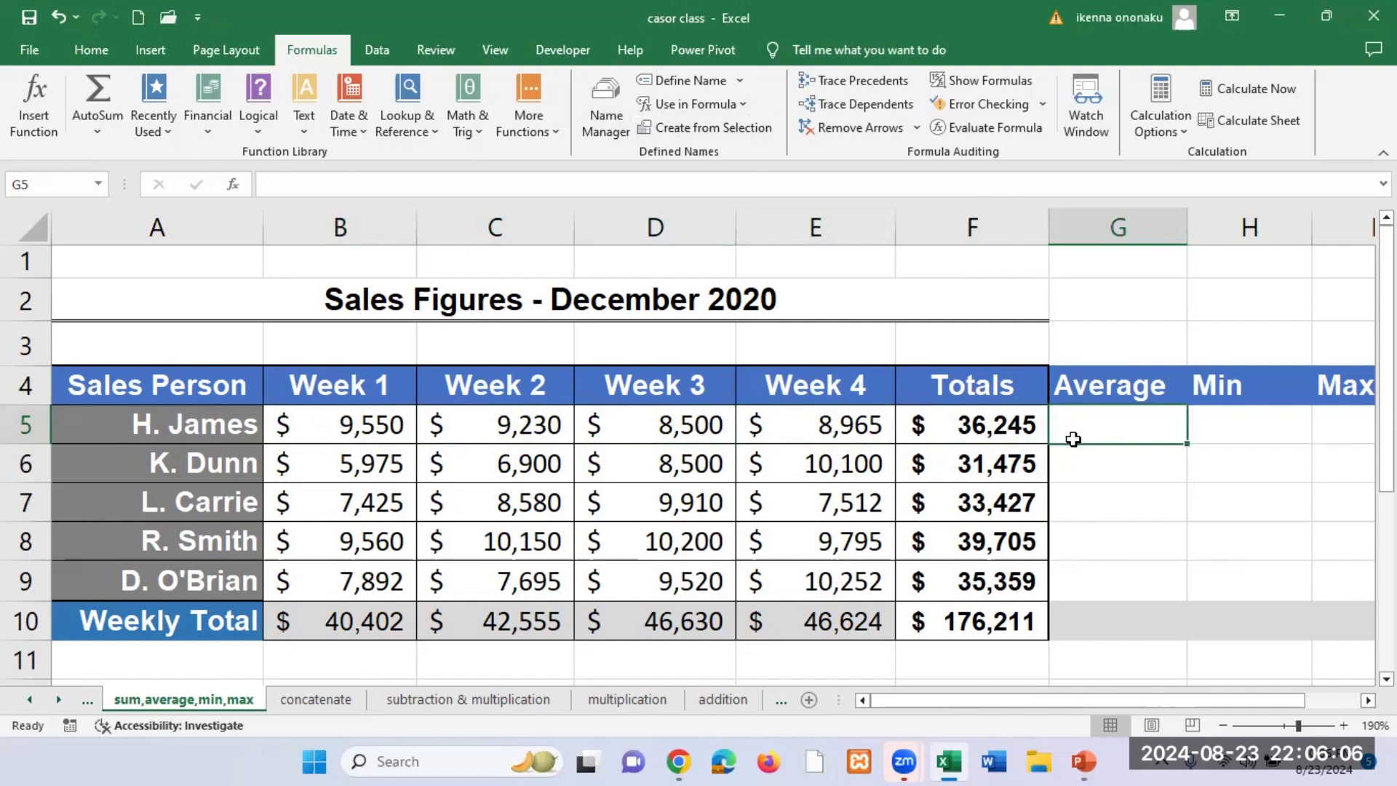
pyautogui.write('=')
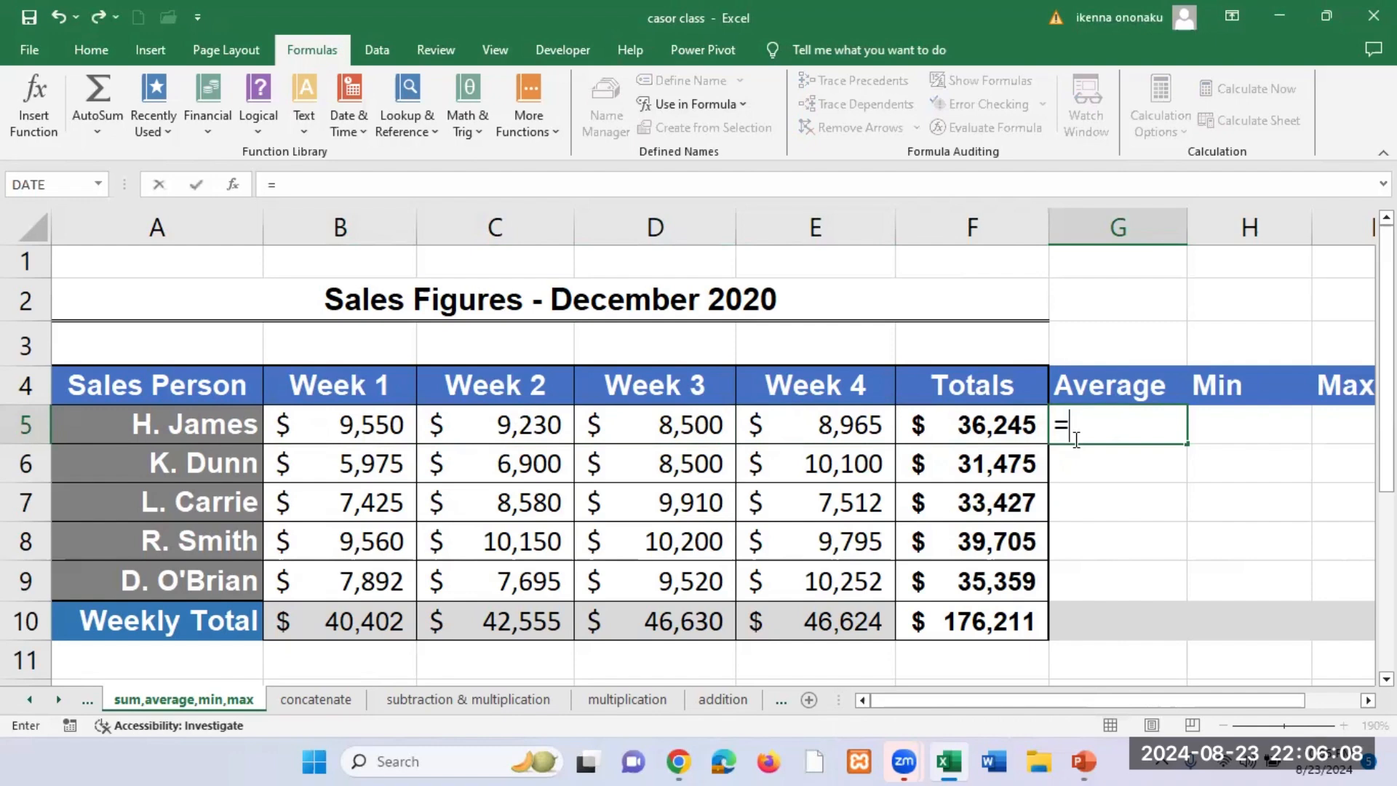
pyautogui.write('AVER')
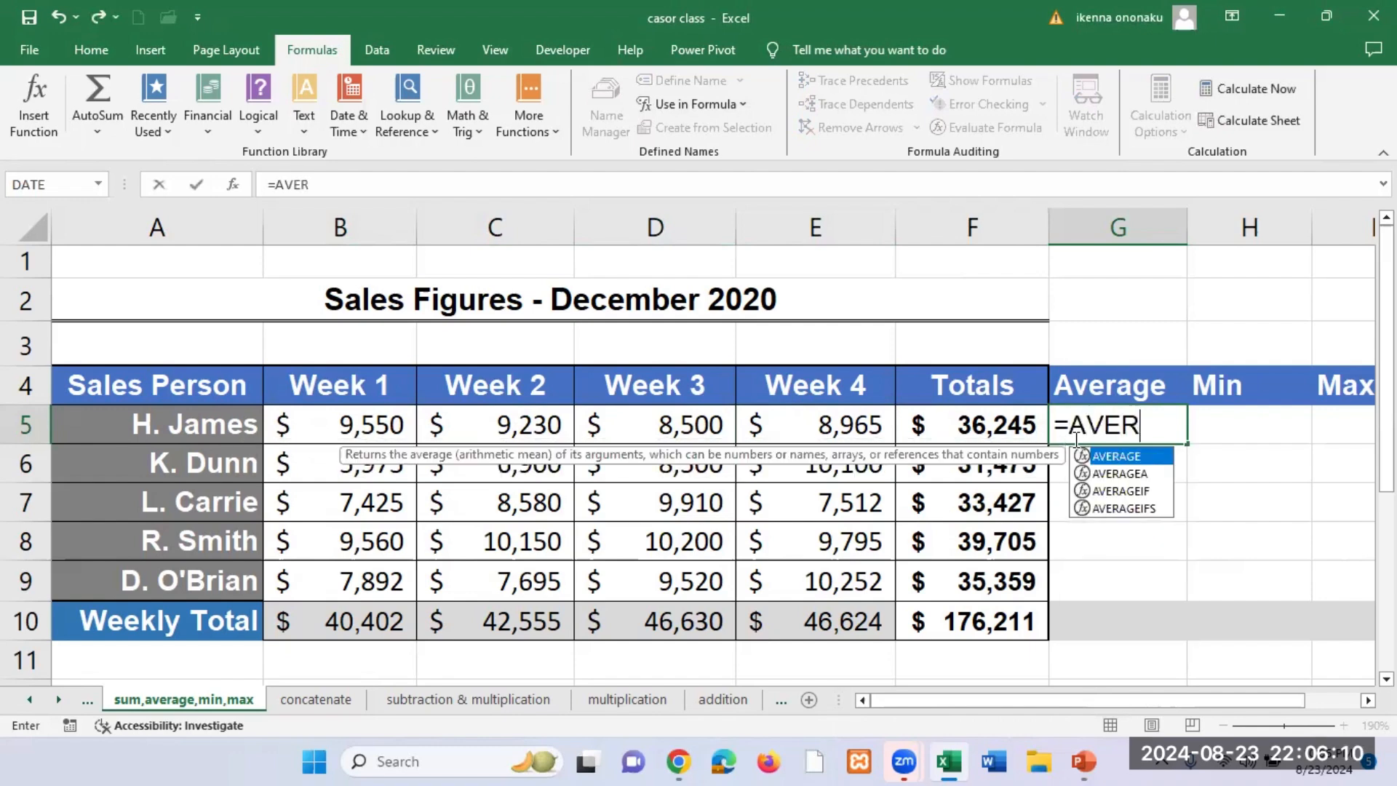
pyautogui.write('AGE')
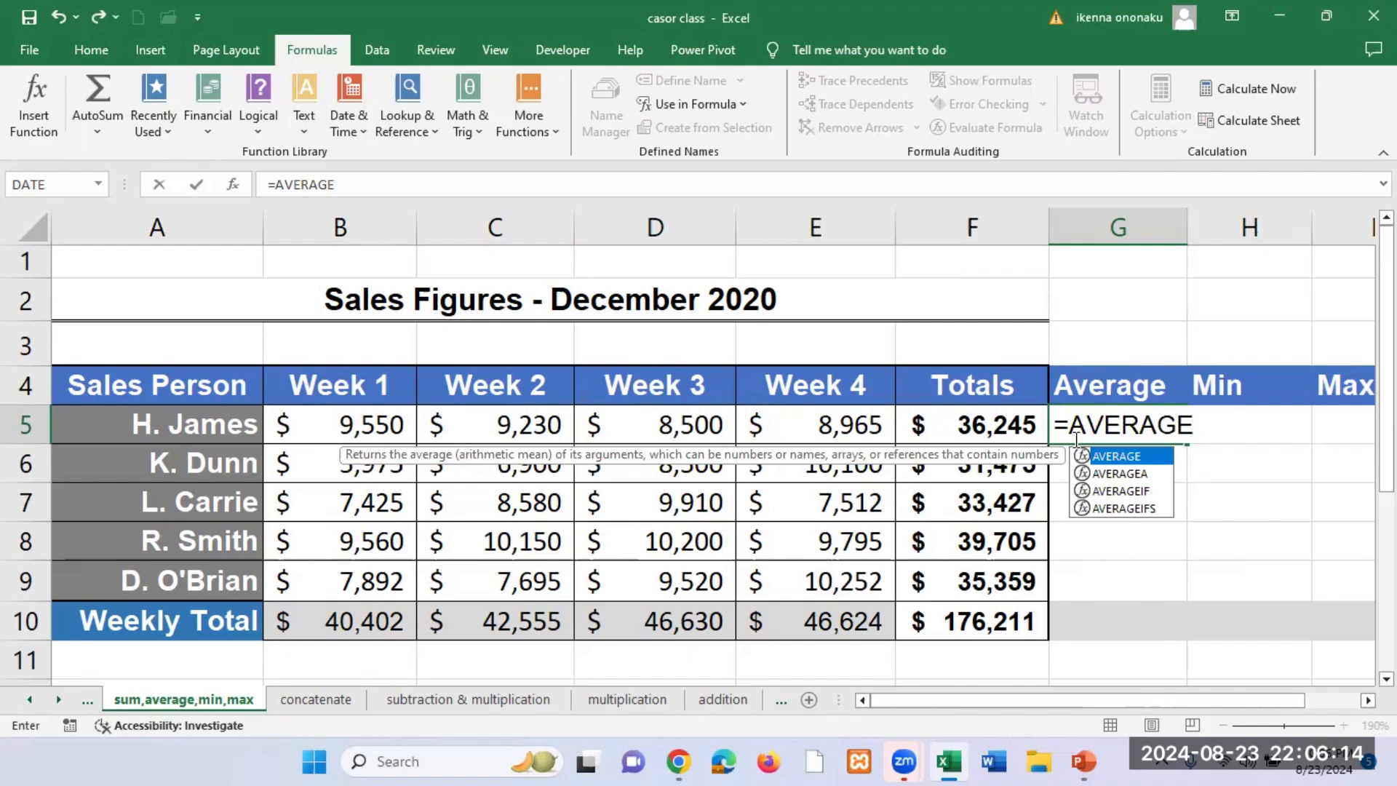
pyautogui.write('(')
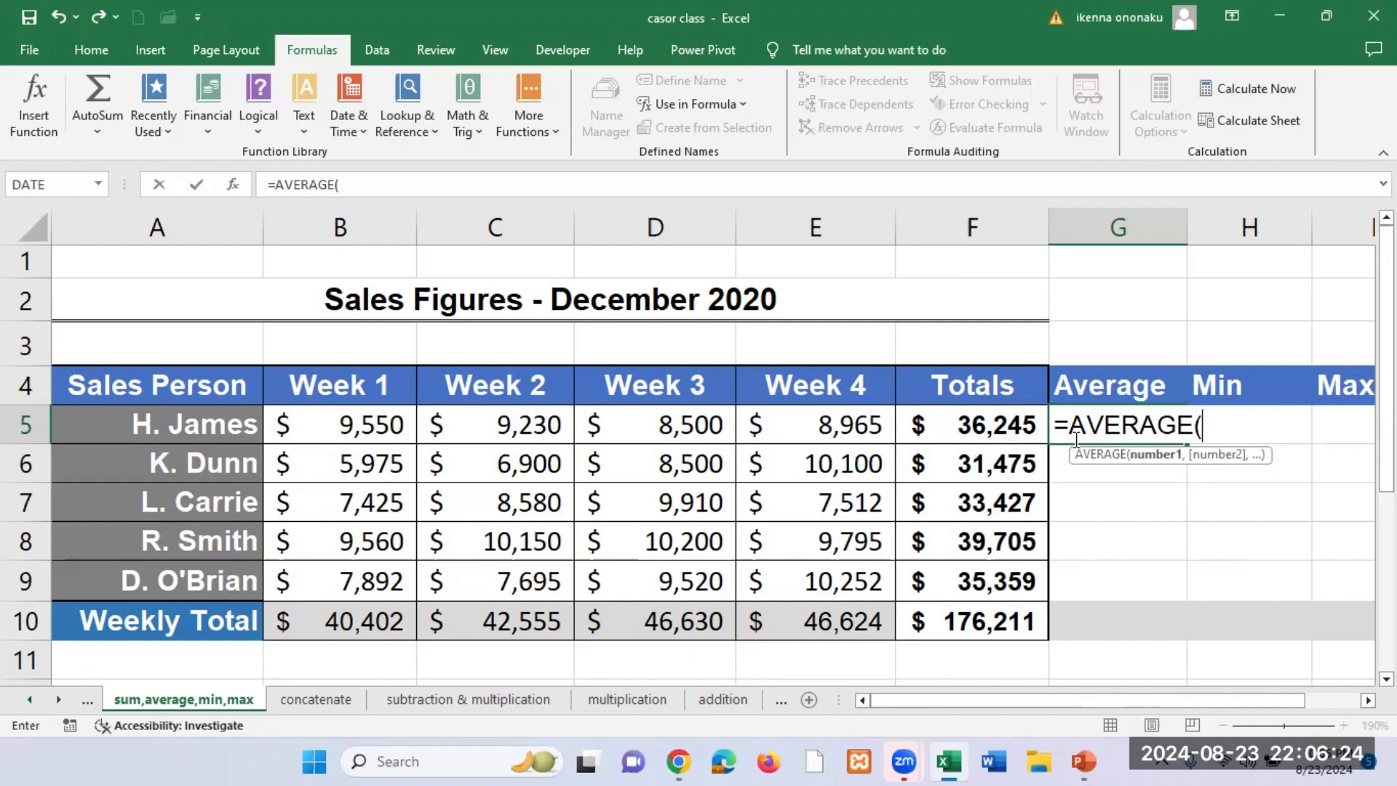
pyautogui.click(335, 425)
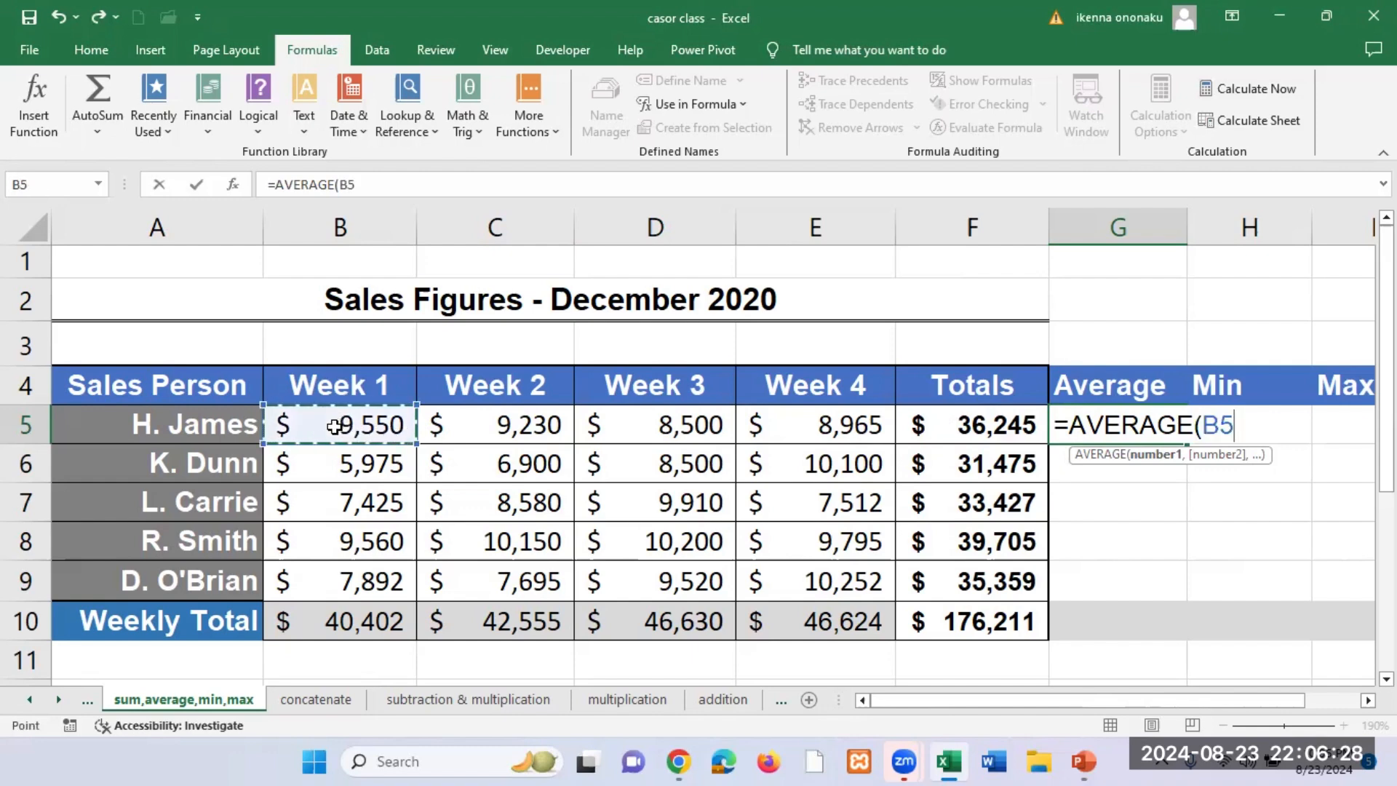
pyautogui.moveTo(334, 425); pyautogui.dragTo(778, 431)
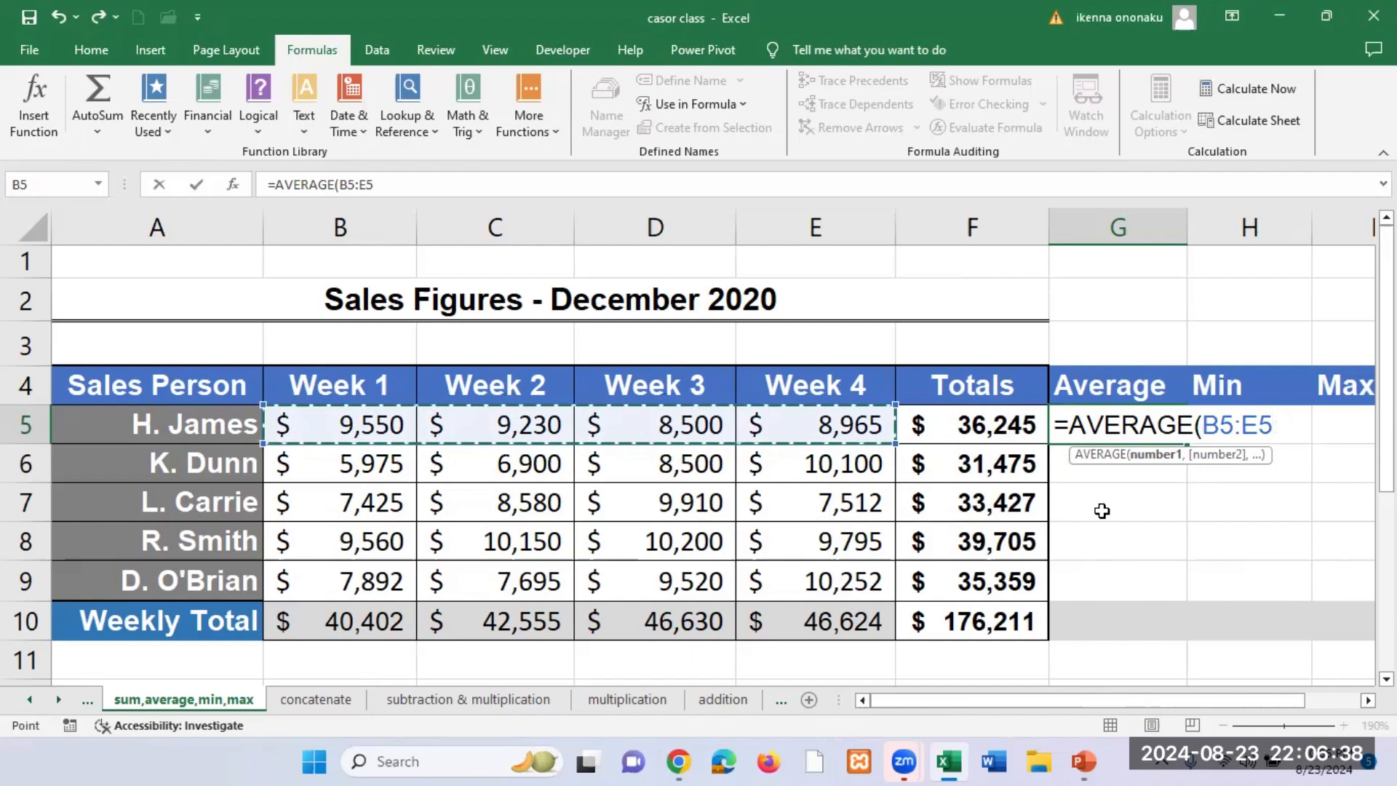
pyautogui.write(')')
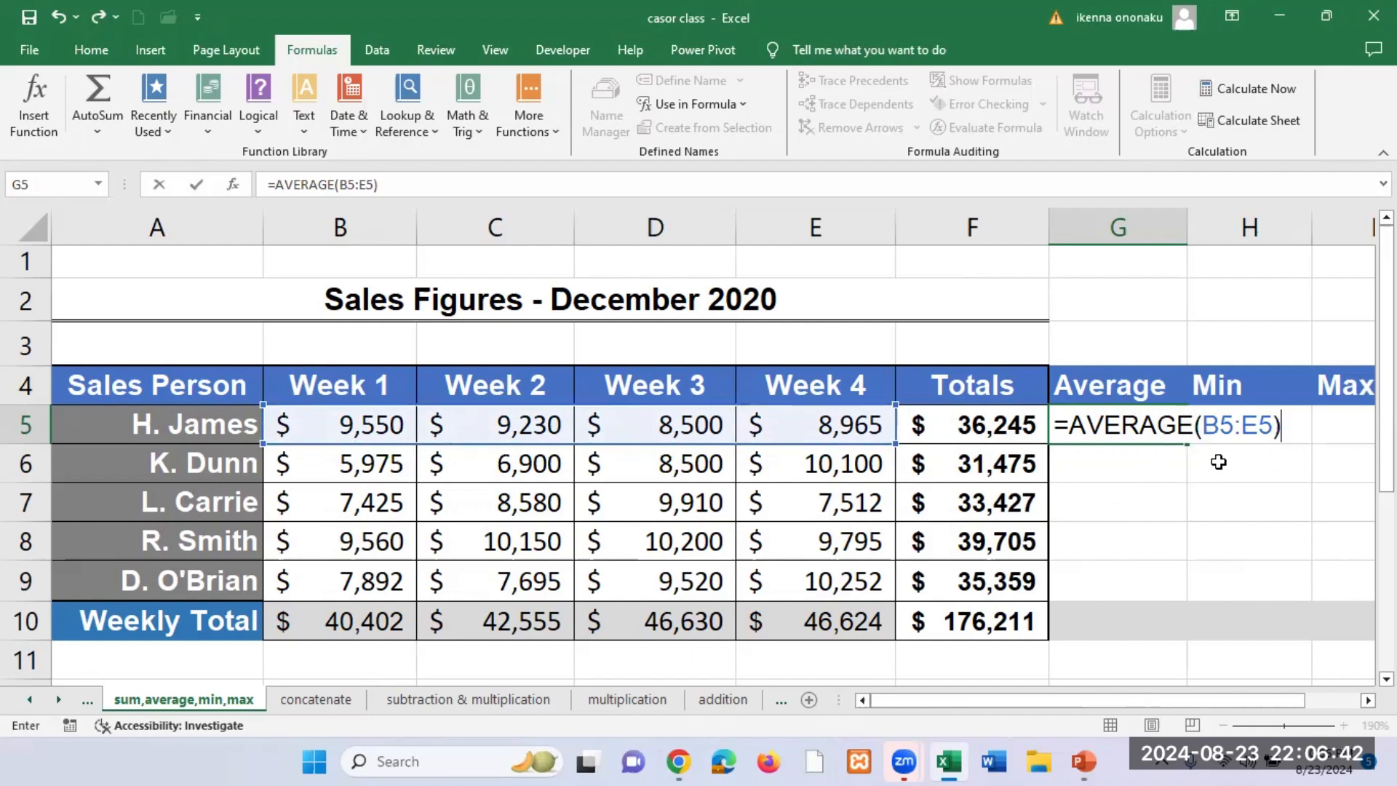
pyautogui.press('Return')
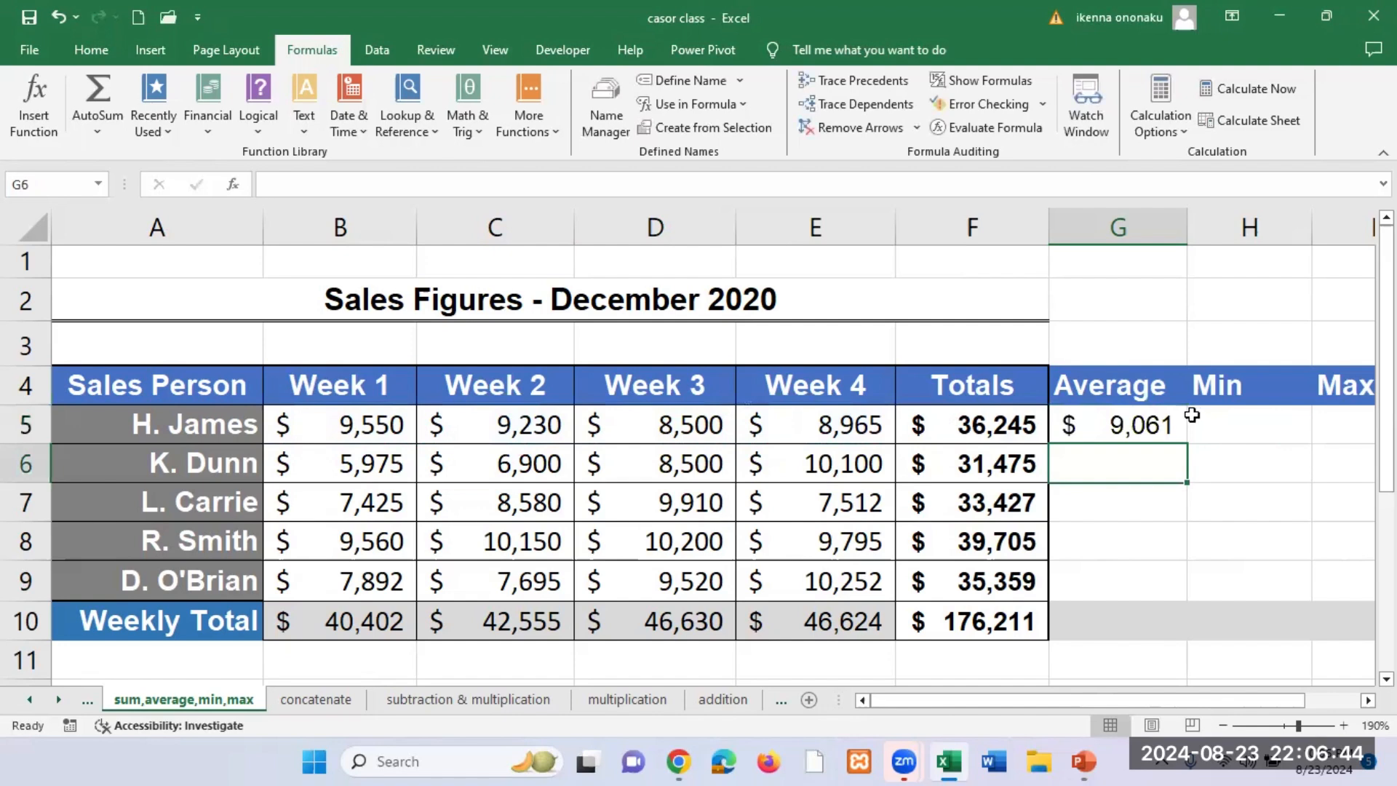
# Step: Copy the AVERAGE formula in G5 down the Average column to G9
pyautogui.click(1116, 432)
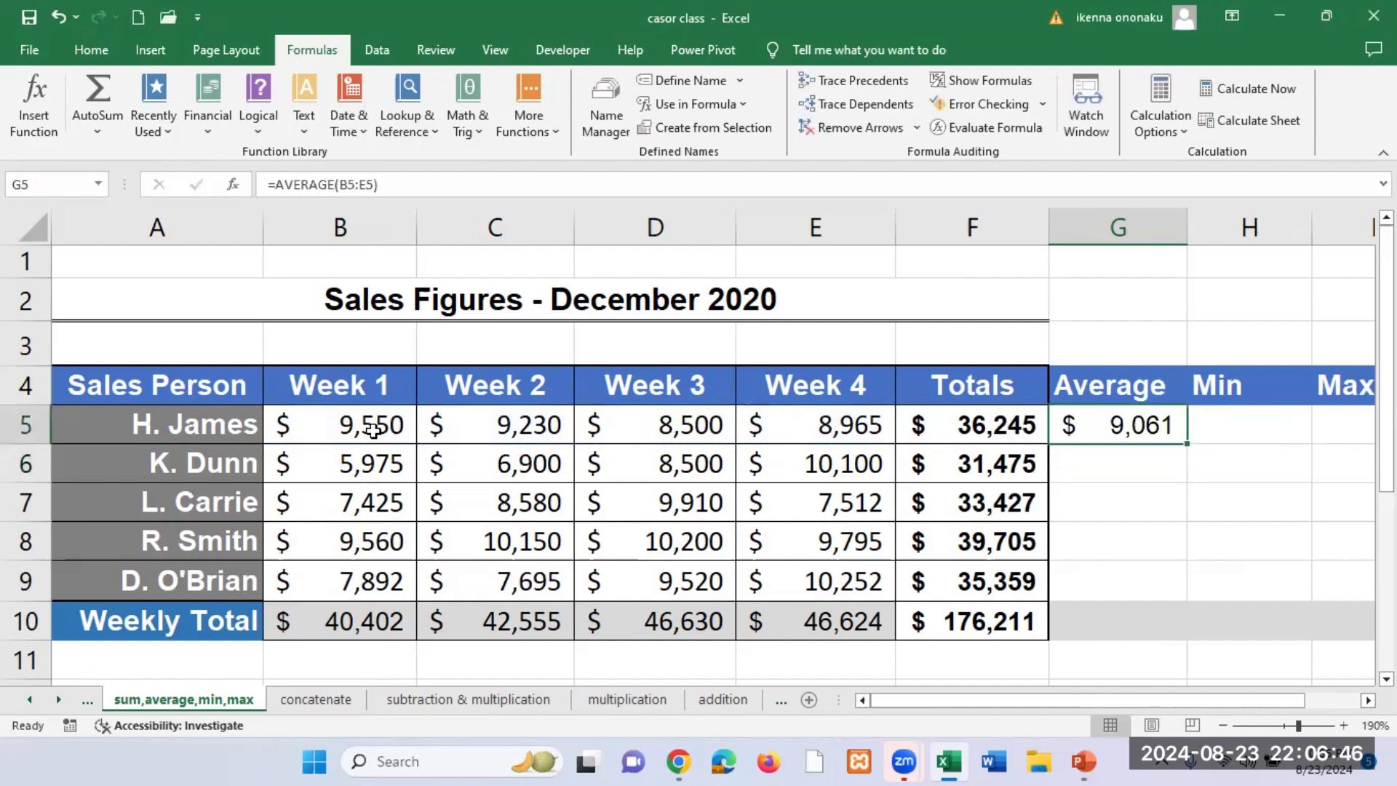
pyautogui.doubleClick(1185, 440)
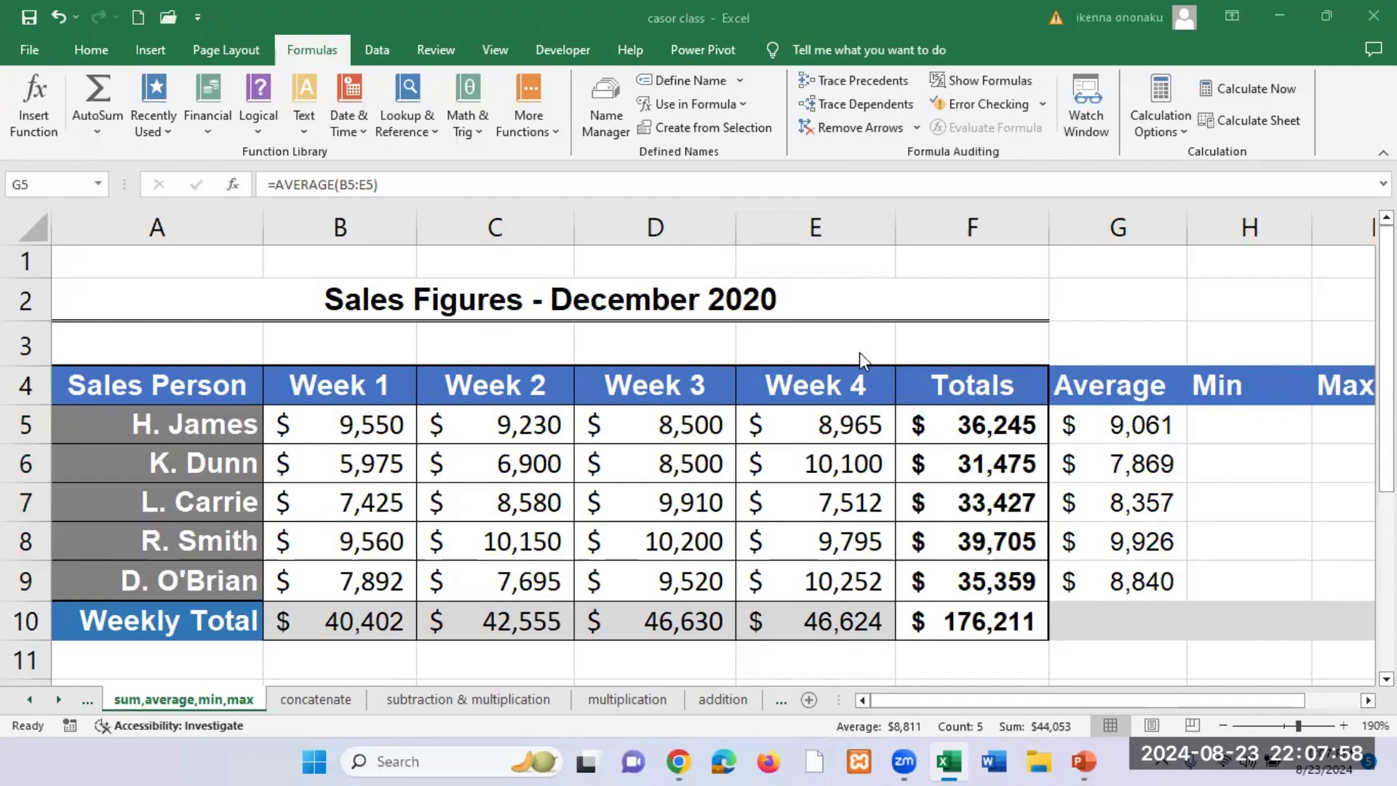
pyautogui.click(1134, 547)
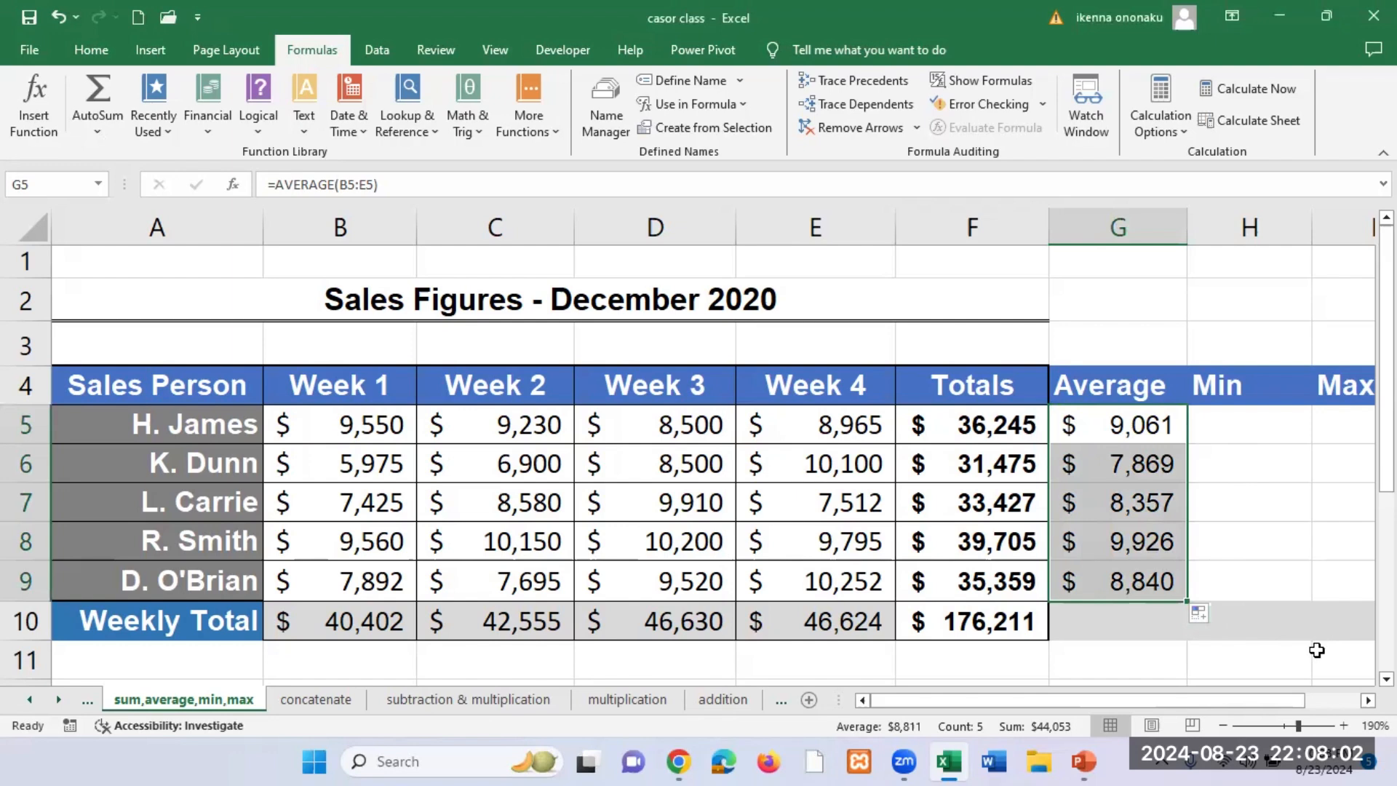
# Step: Zoom the sheet out to 180% and review the first salesperson's weekly figures in row 5
pyautogui.hscroll(2, 1317, 649)
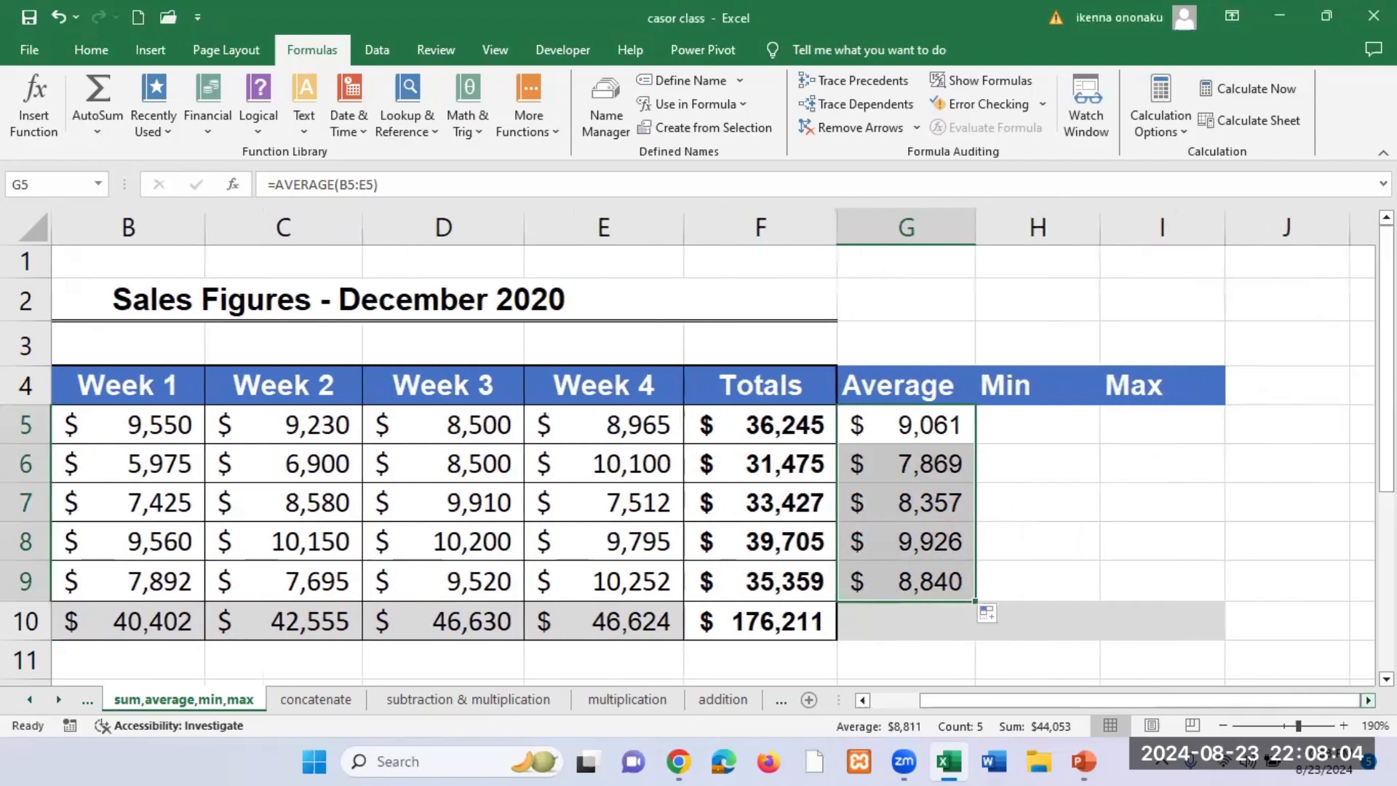
pyautogui.click(1038, 423)
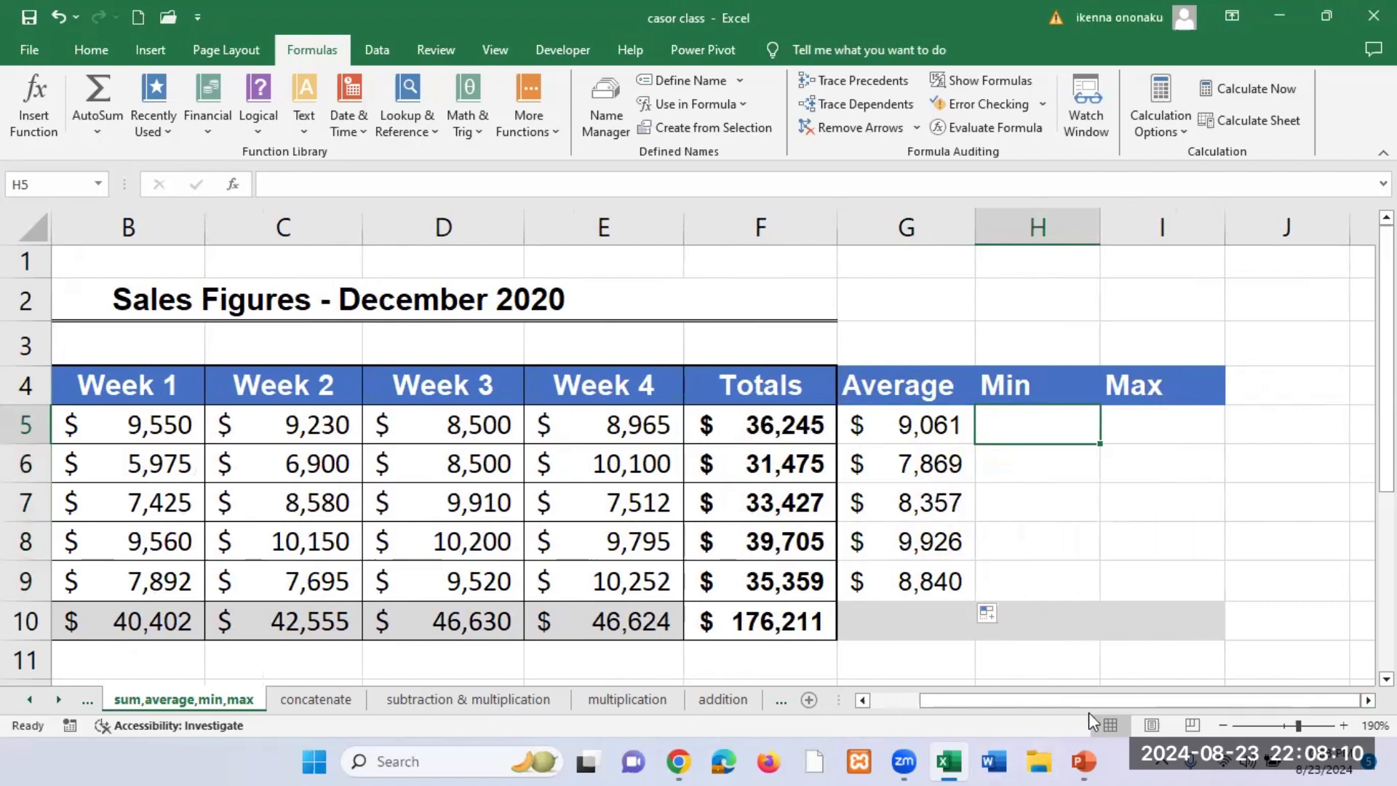
pyautogui.click(1222, 725)
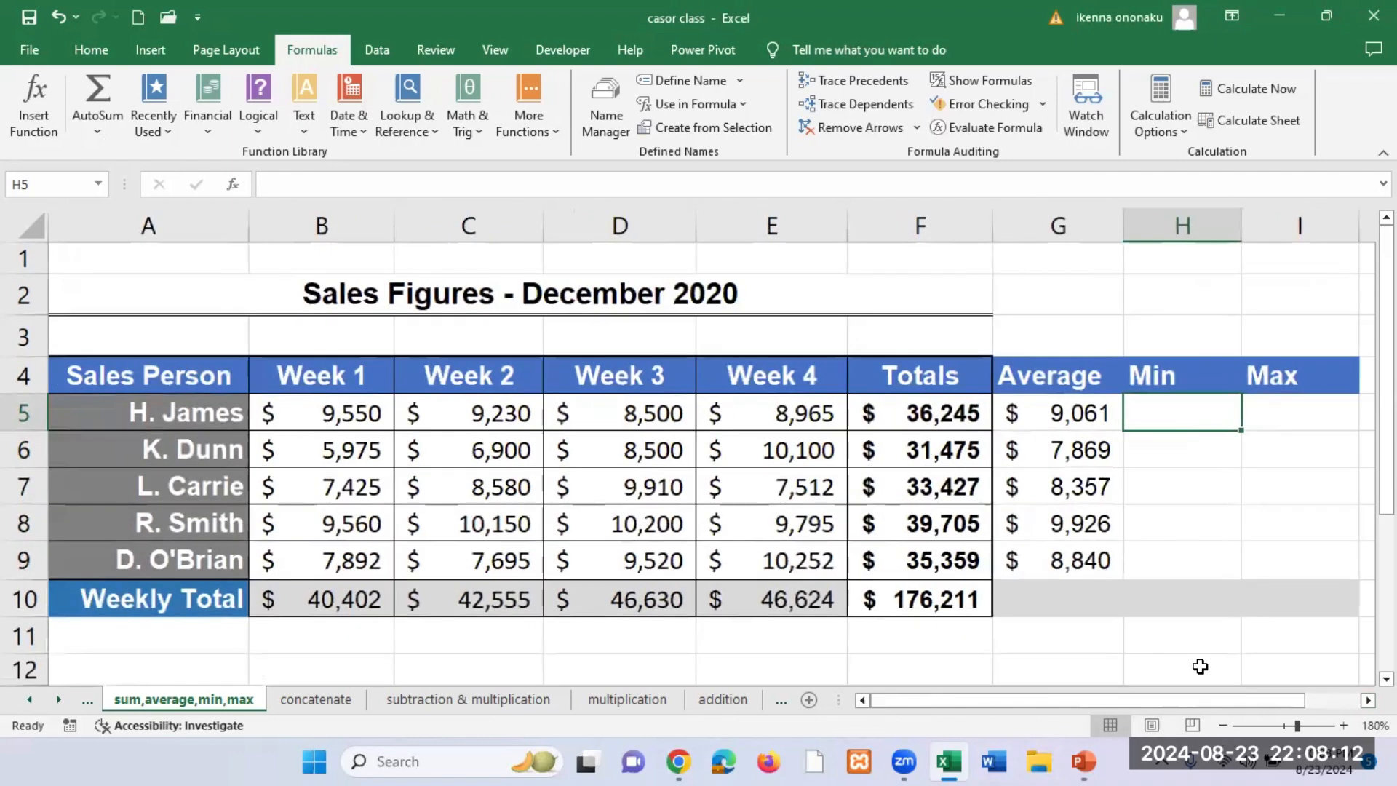
pyautogui.click(432, 423)
pyautogui.click(668, 412)
pyautogui.click(753, 422)
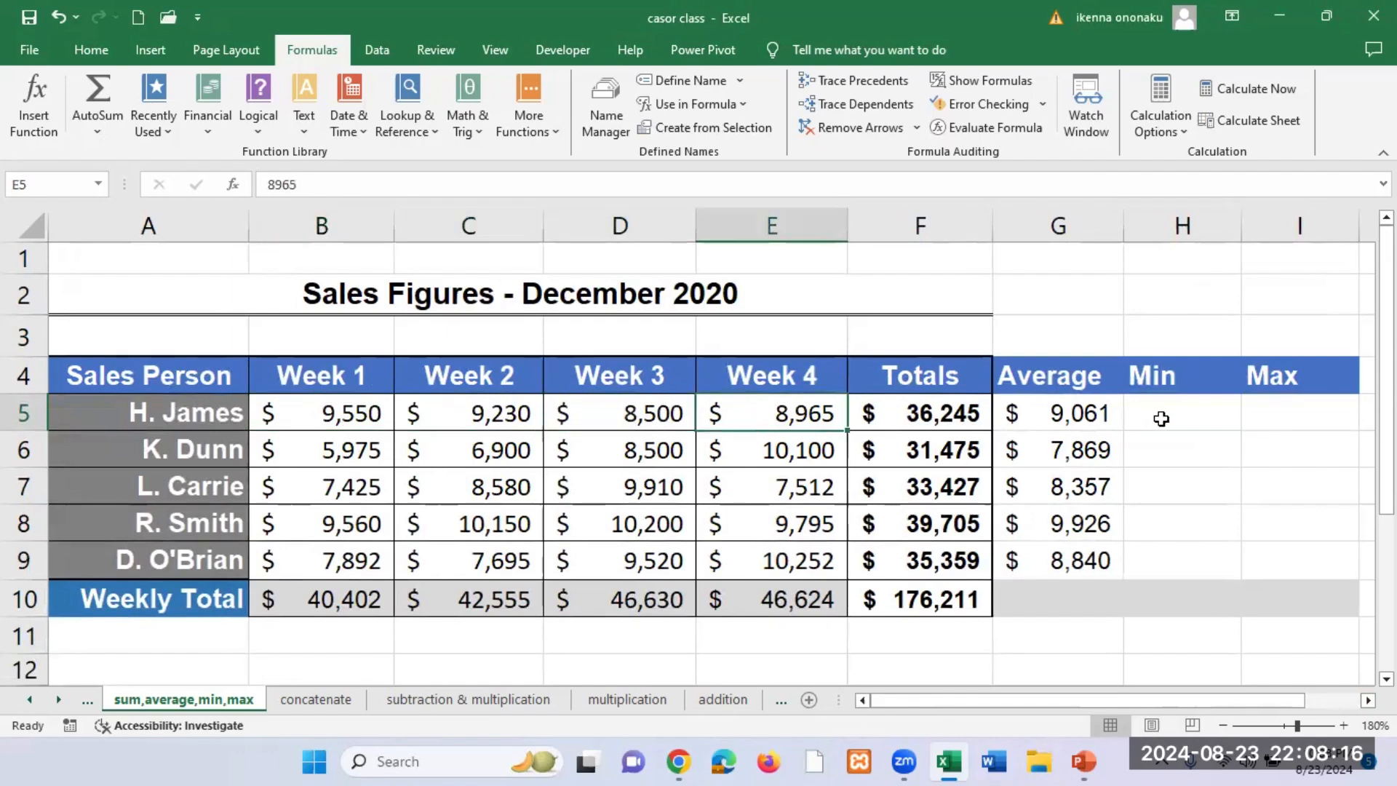
# Step: Enter =MIN(B5:E5) in H5 and copy it down the Min column to H9
pyautogui.click(1158, 413)
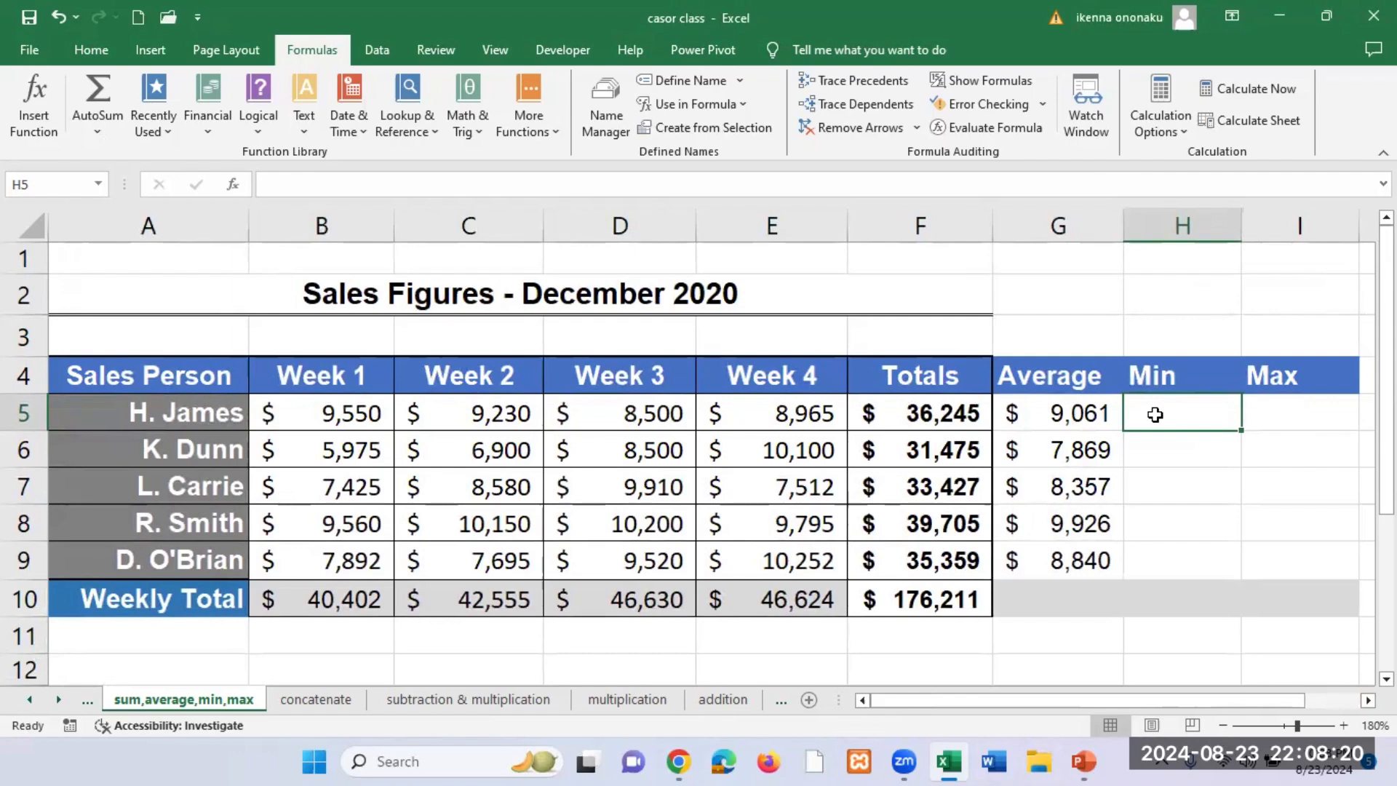
pyautogui.write('=')
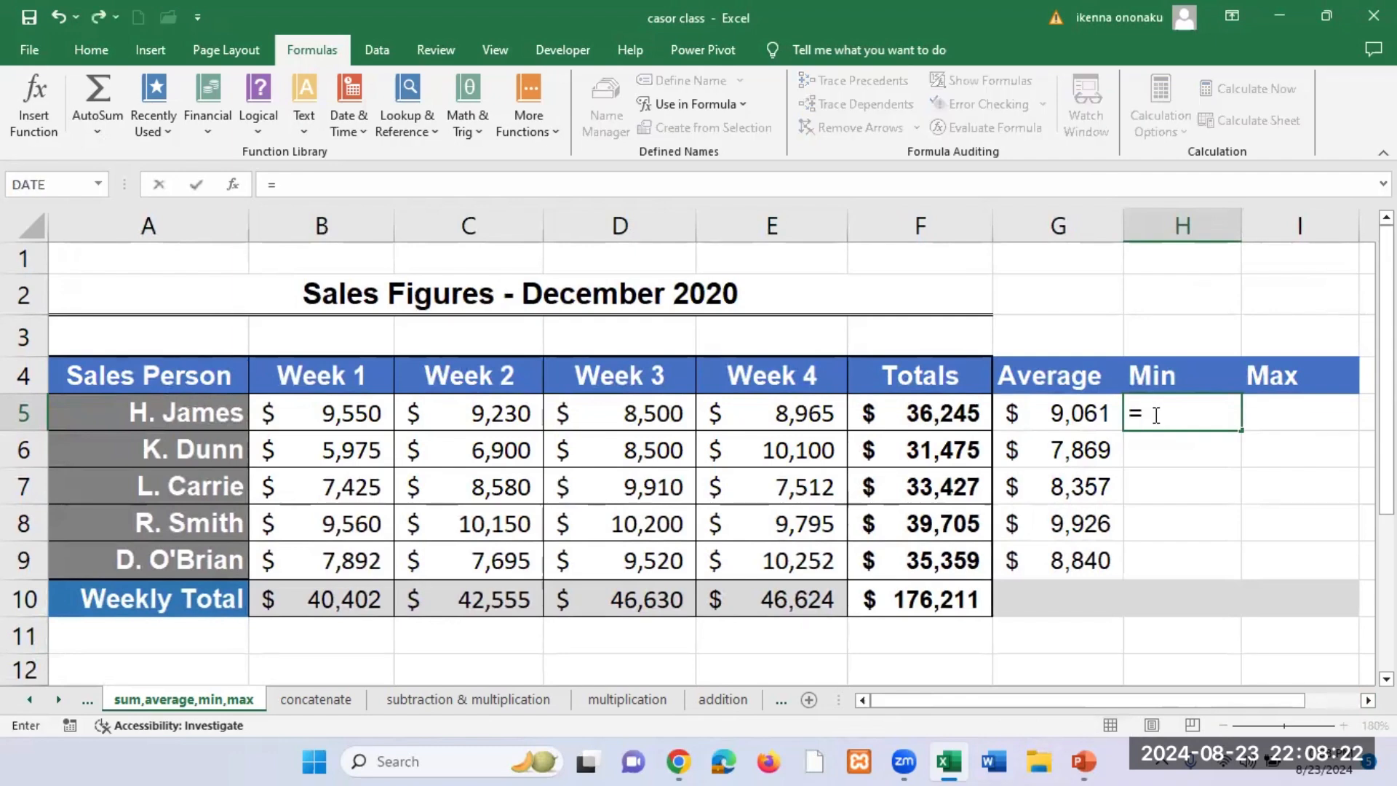
pyautogui.write('MIN')
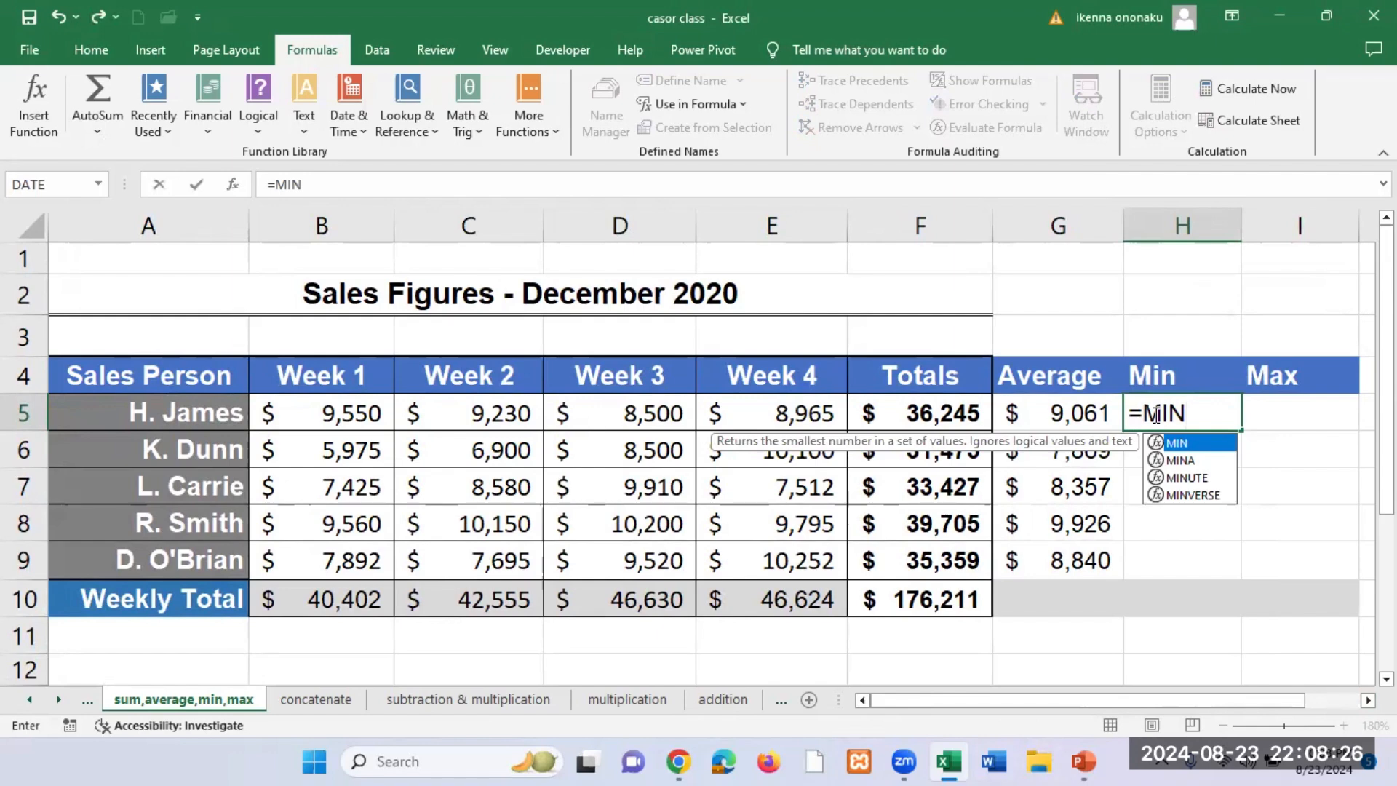
pyautogui.write('(')
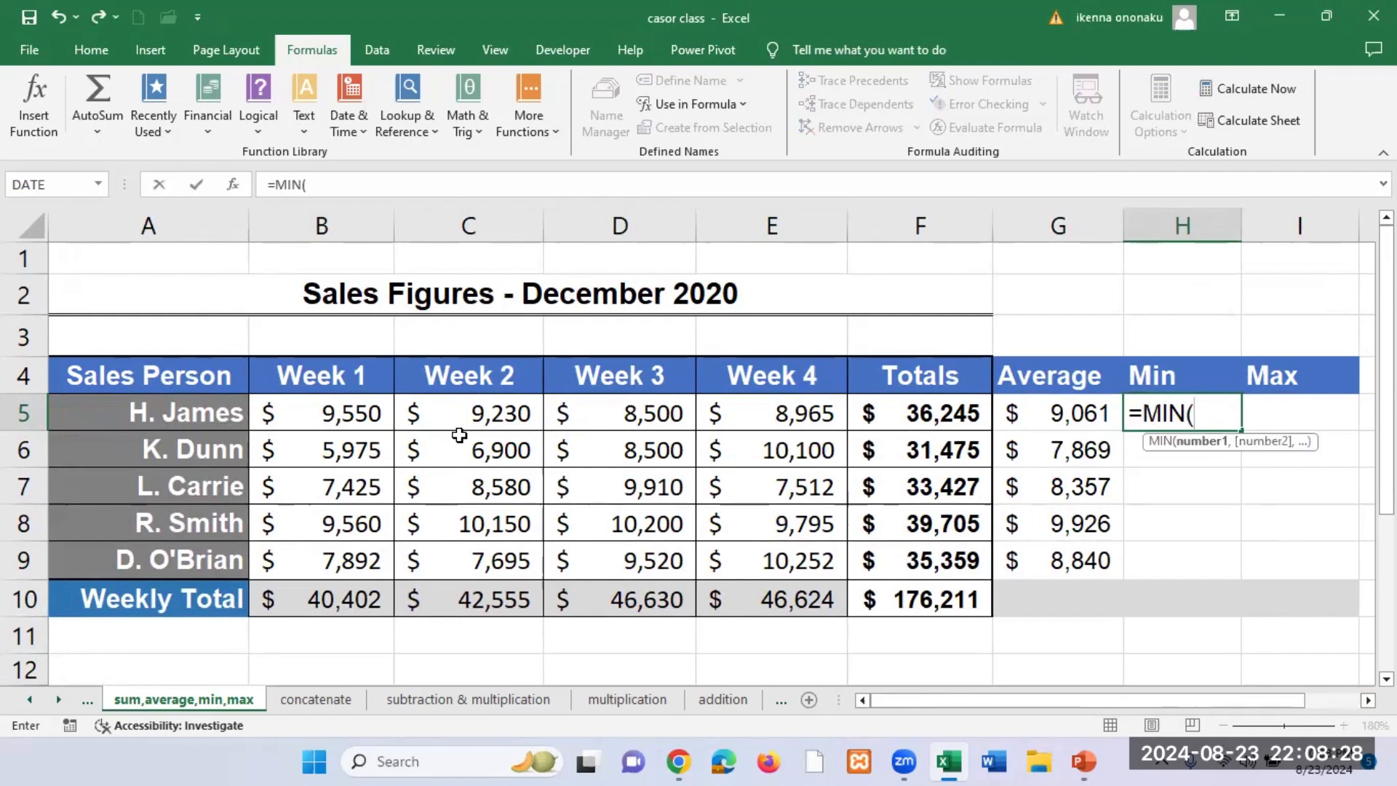
pyautogui.click(365, 415)
pyautogui.moveTo(365, 415); pyautogui.dragTo(756, 426)
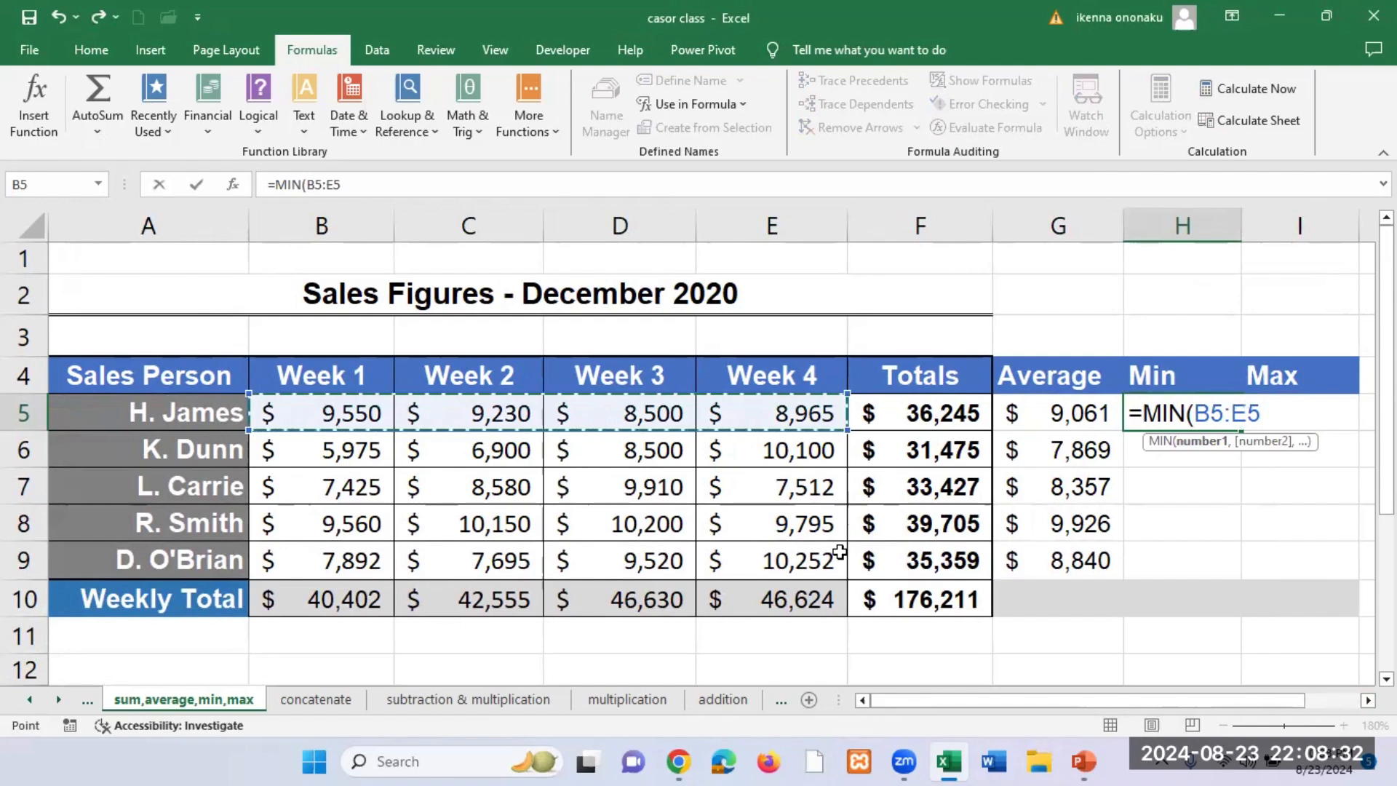
pyautogui.write(')')
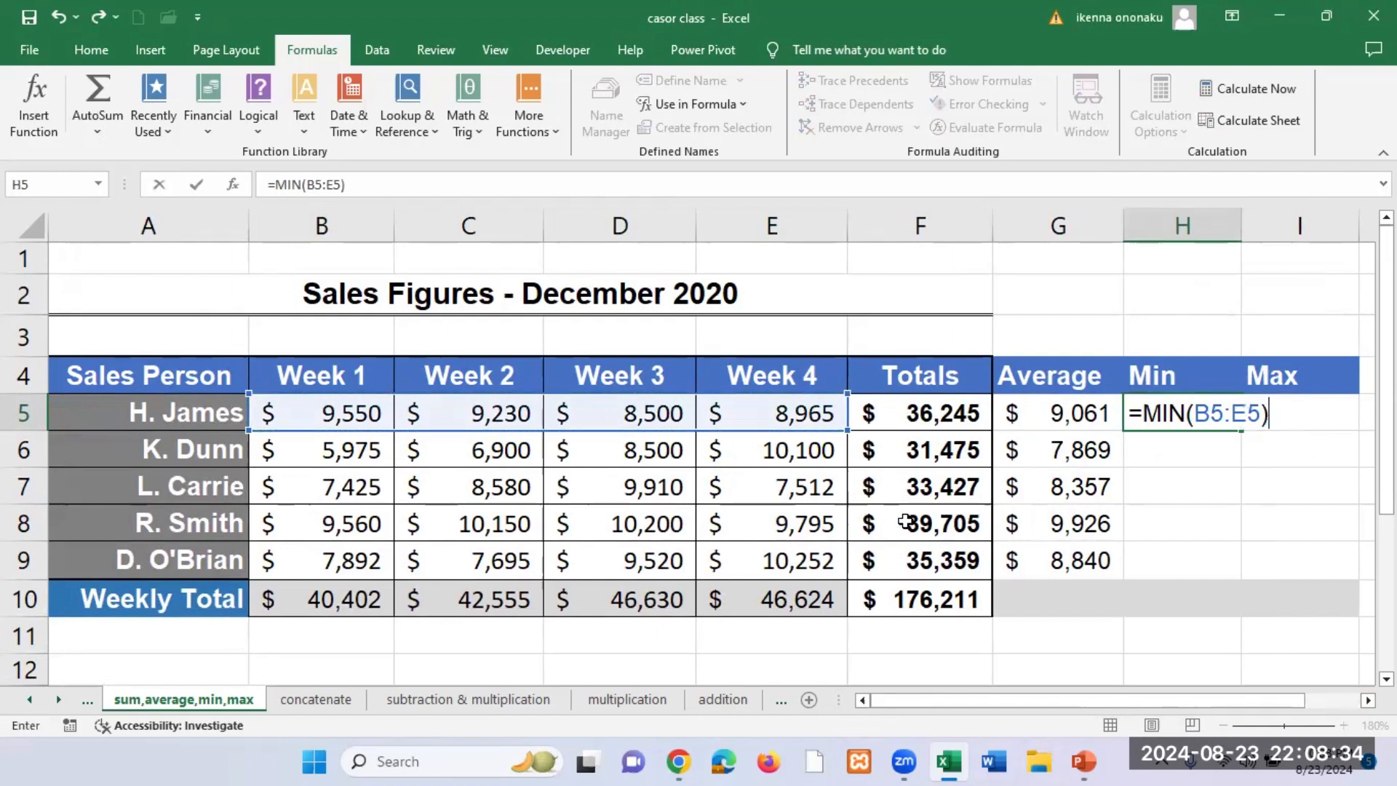
pyautogui.press('Return')
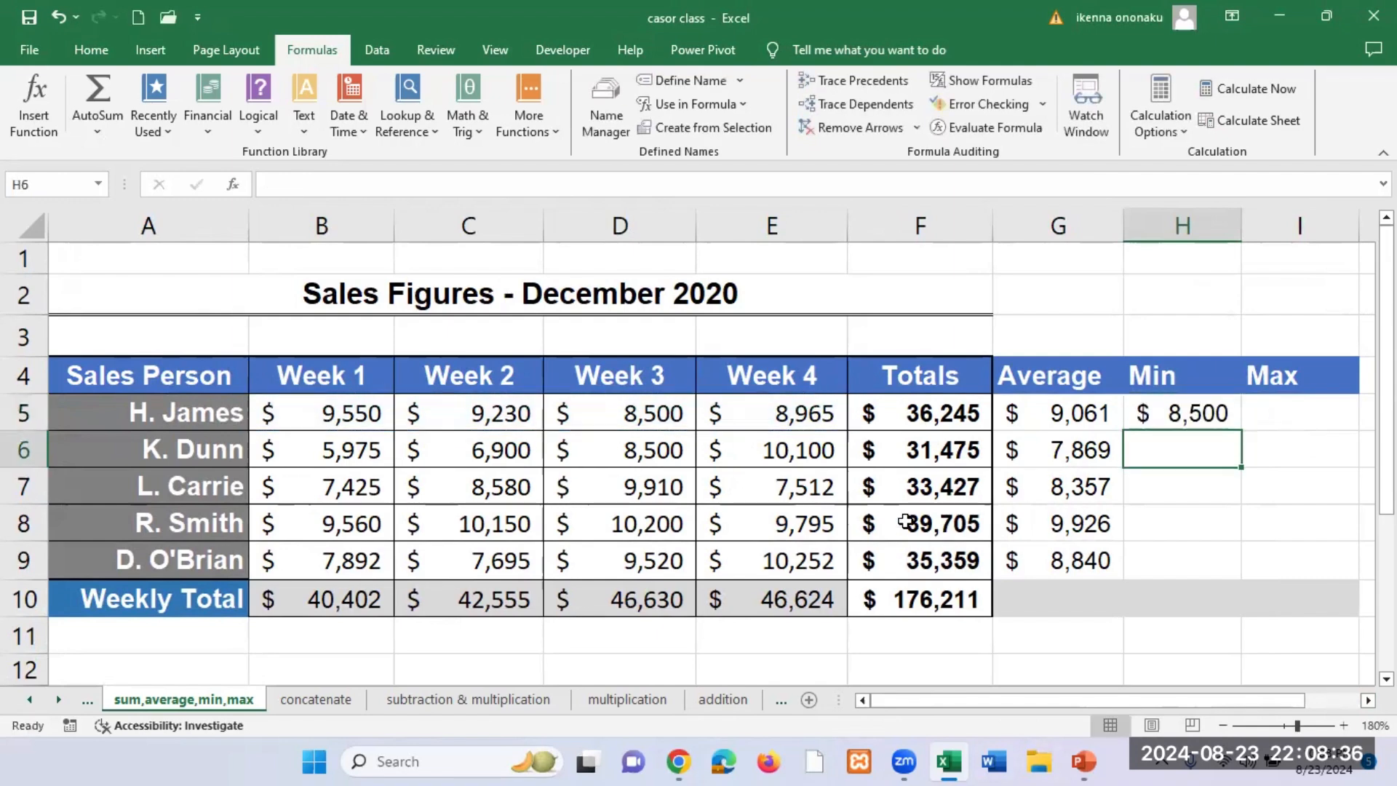
pyautogui.click(1199, 415)
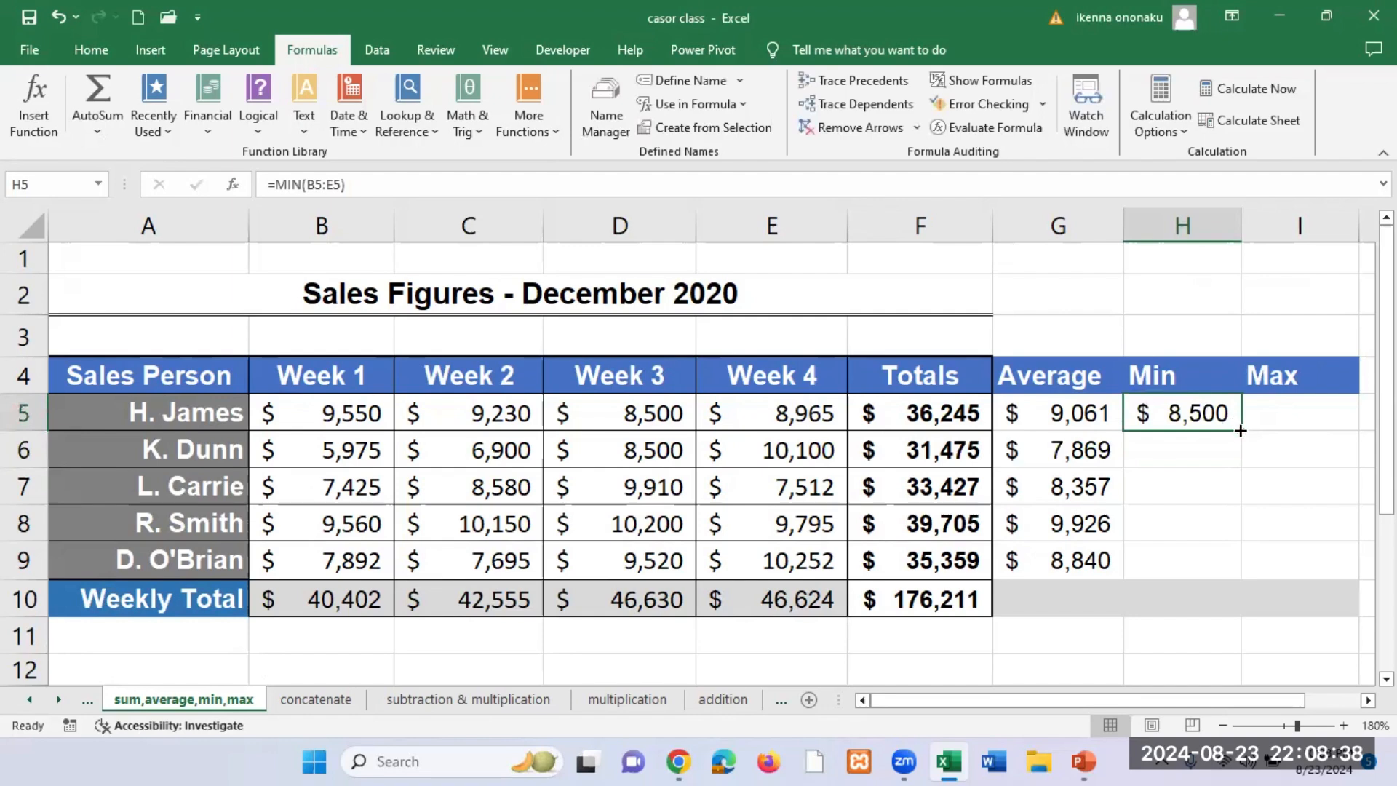
pyautogui.moveTo(1240, 431); pyautogui.dragTo(1240, 578)
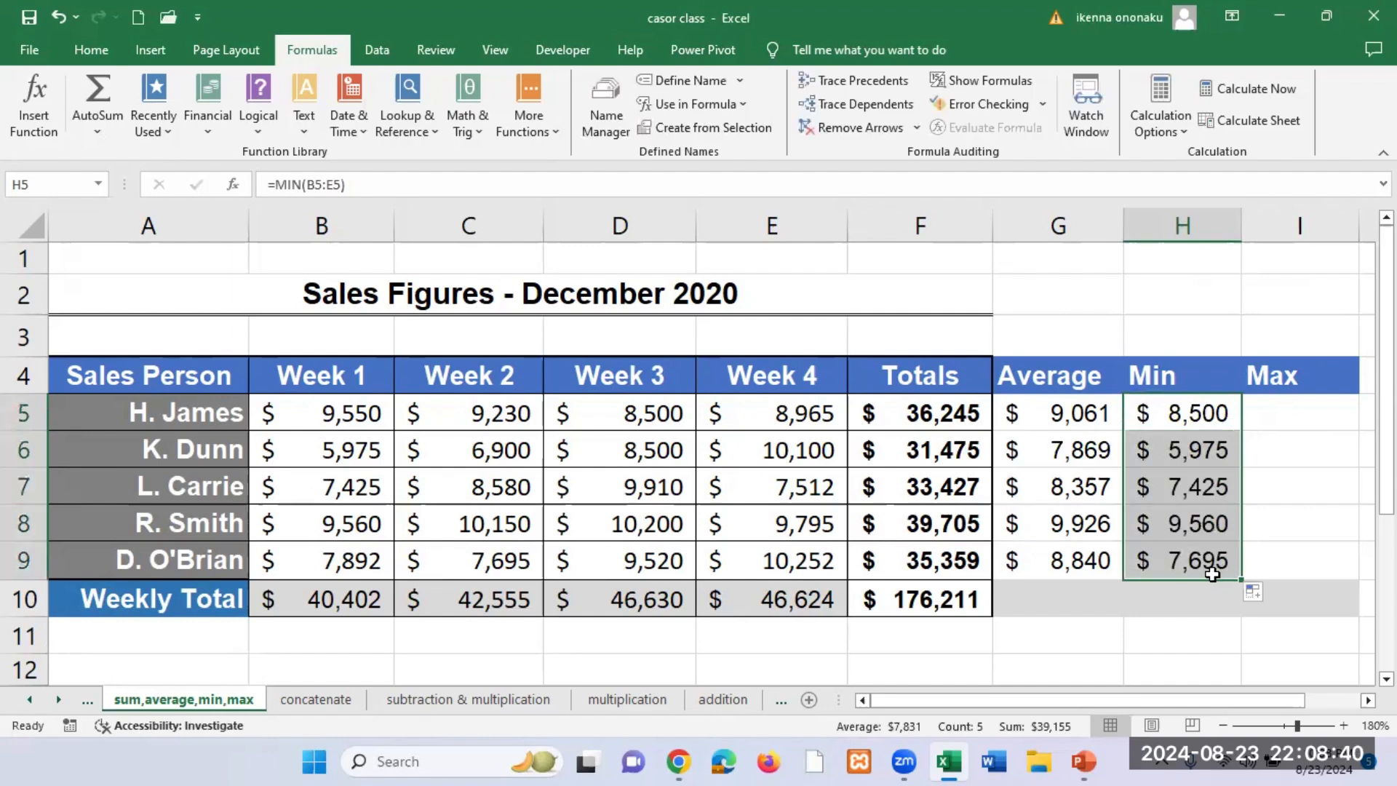
# Step: Enter =MAX(B5:E5) in I5 and copy it down the Max column to I9
pyautogui.click(1297, 404)
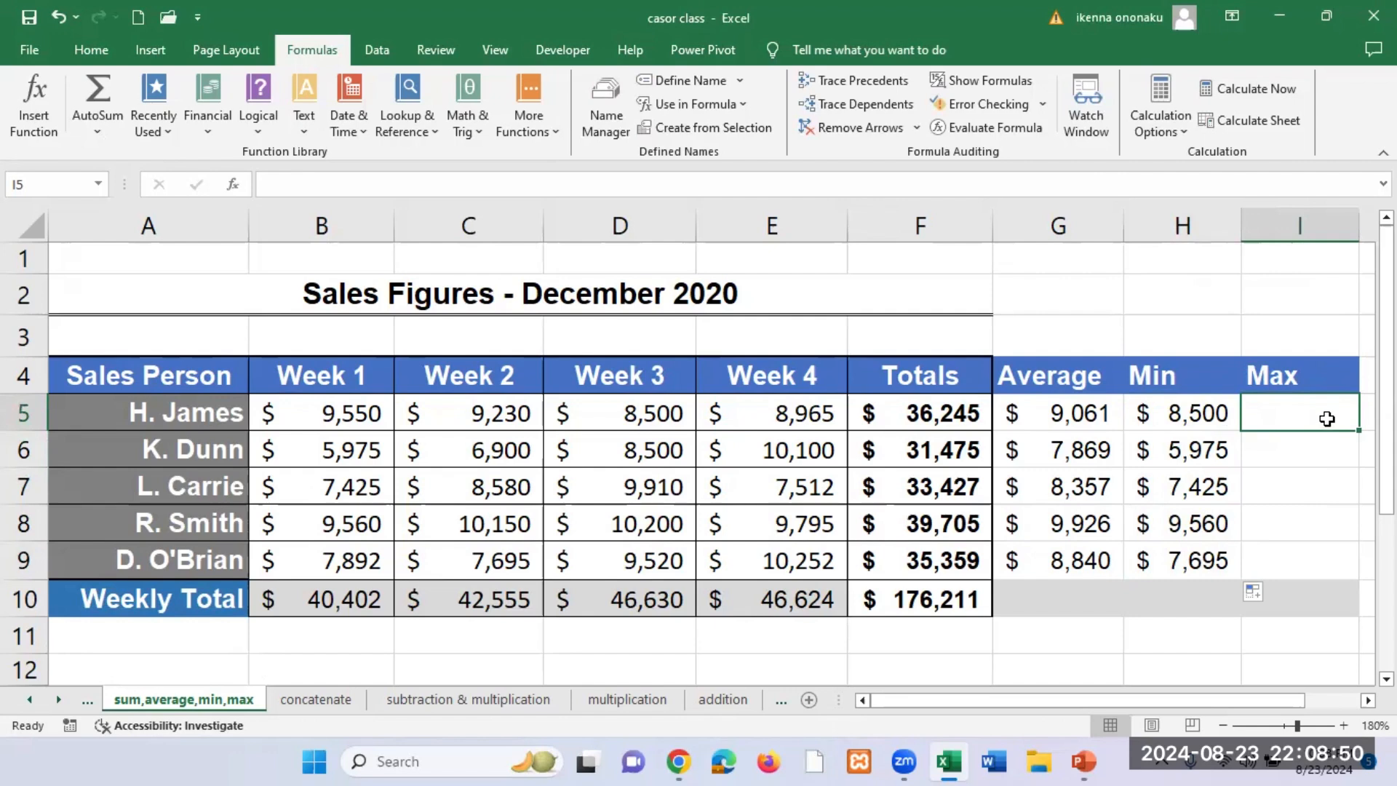
pyautogui.write('=MAX')
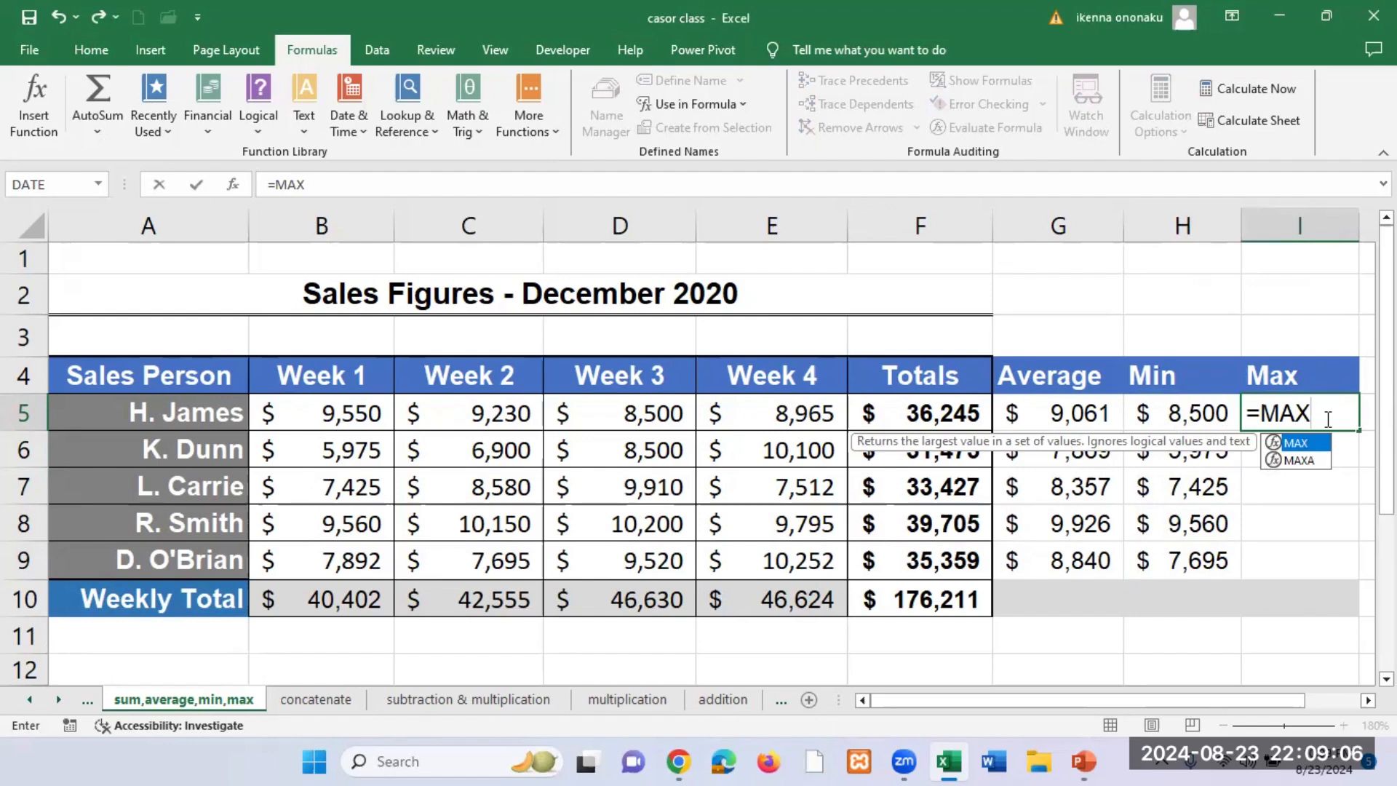
pyautogui.write('(')
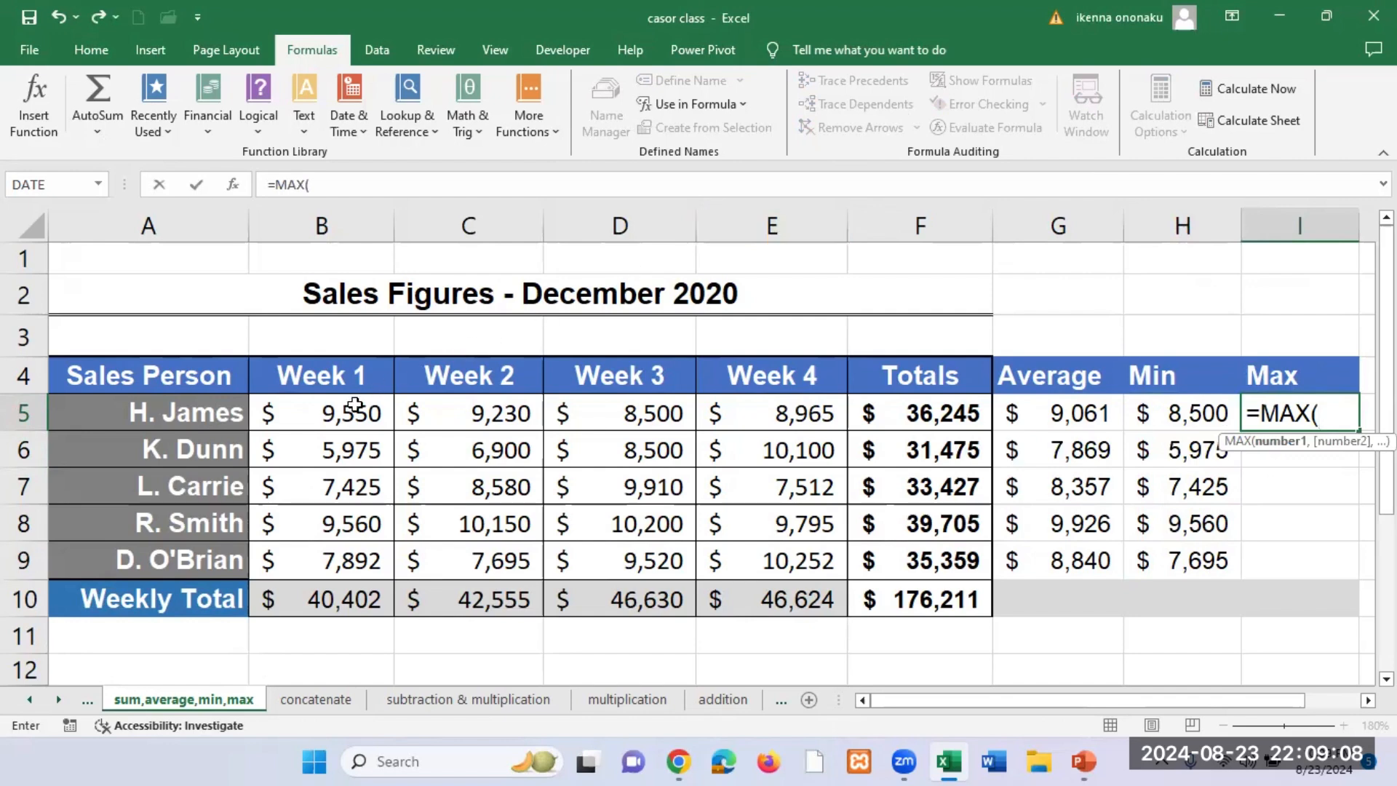
pyautogui.moveTo(342, 411); pyautogui.dragTo(800, 422)
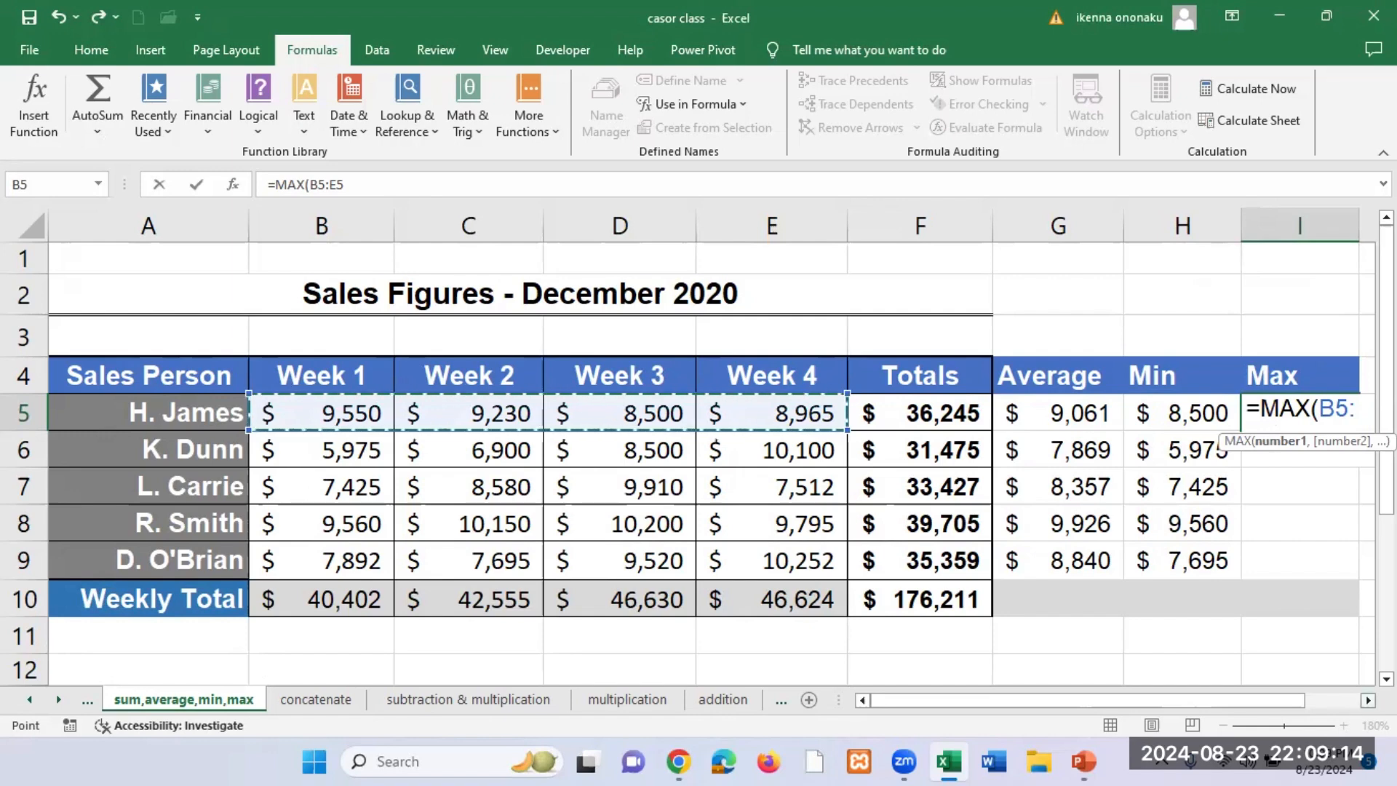
pyautogui.hscroll(2, 1214, 561)
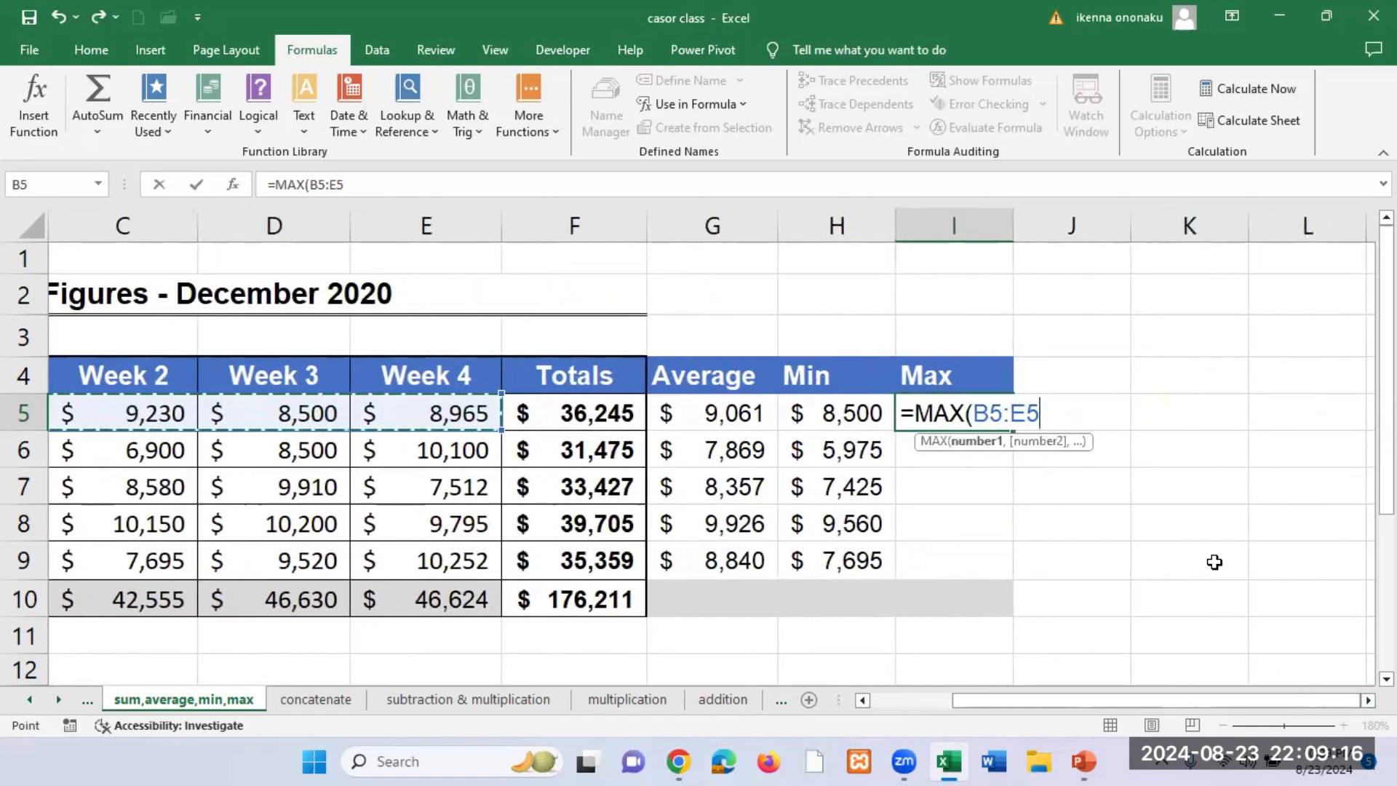
pyautogui.write(')')
pyautogui.press('Return')
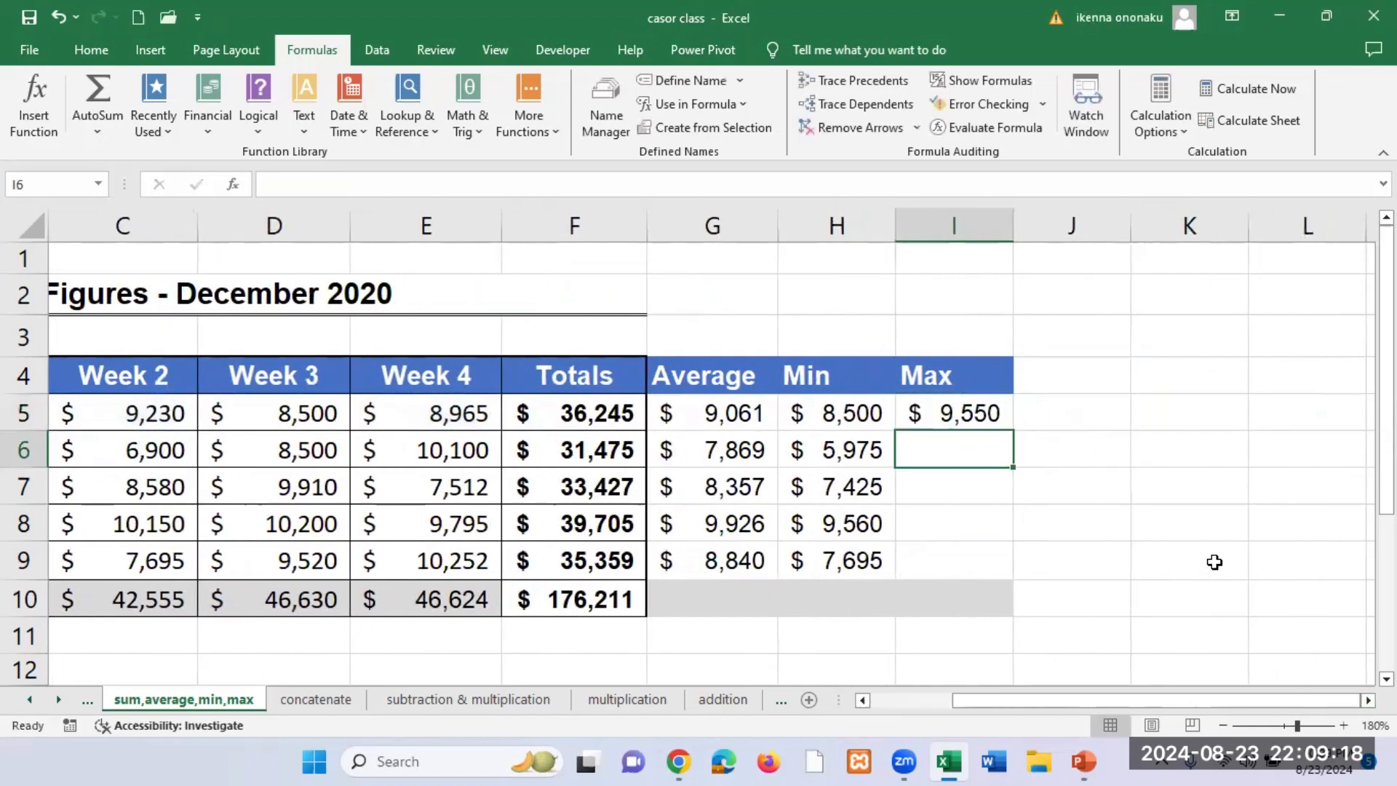
pyautogui.click(977, 419)
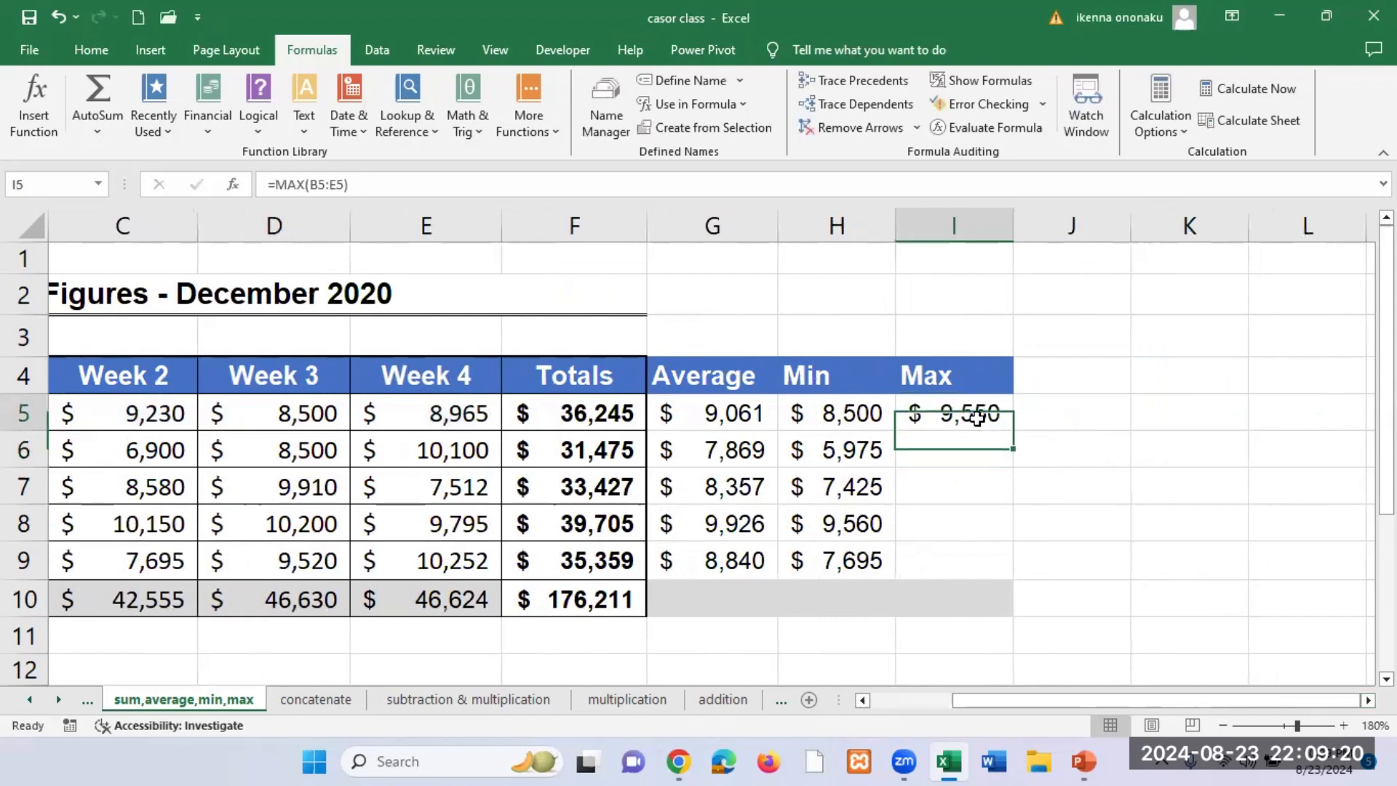
pyautogui.doubleClick(1011, 429)
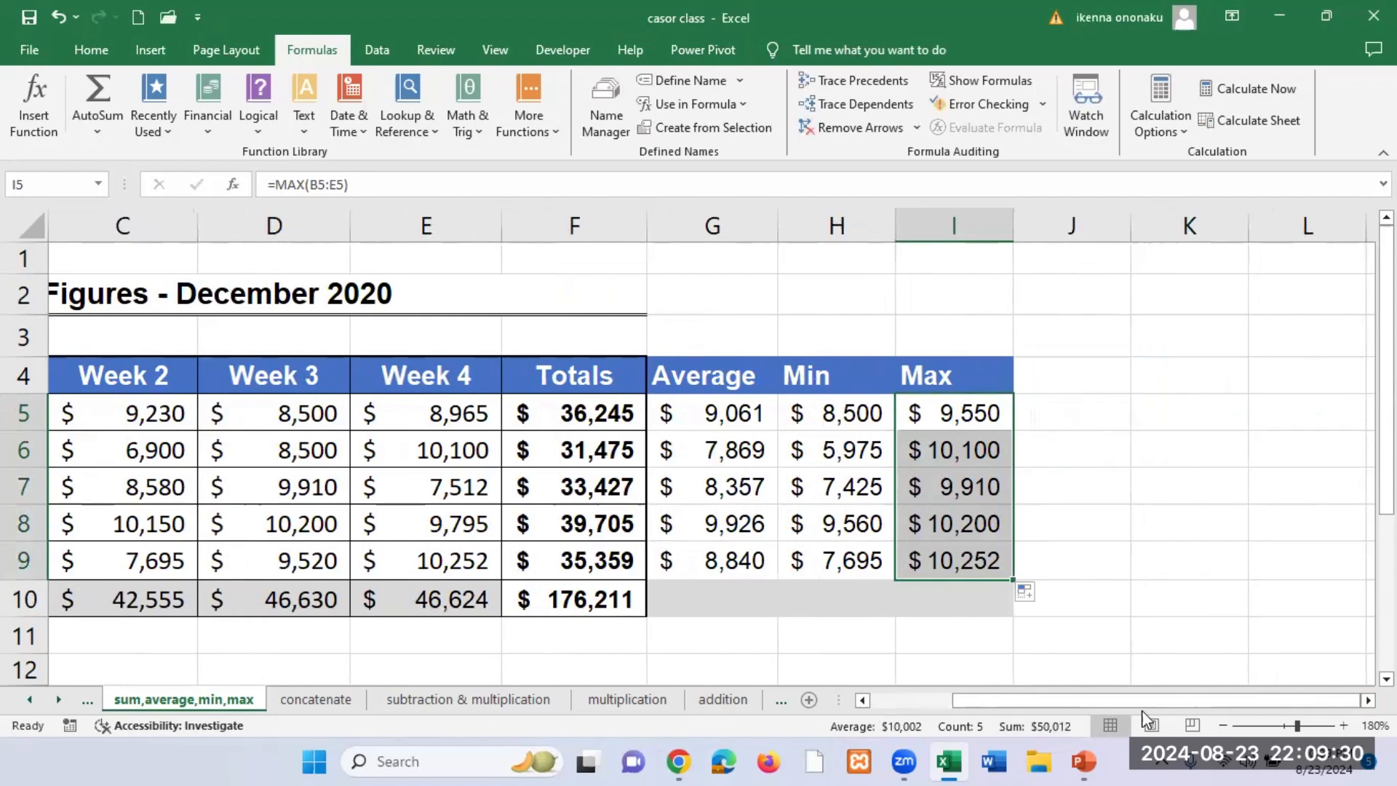
# Step: Switch to the sum & average sheet and zoom it in to 160% with the header row in view
pyautogui.click(1221, 725)
pyautogui.click(1221, 725)
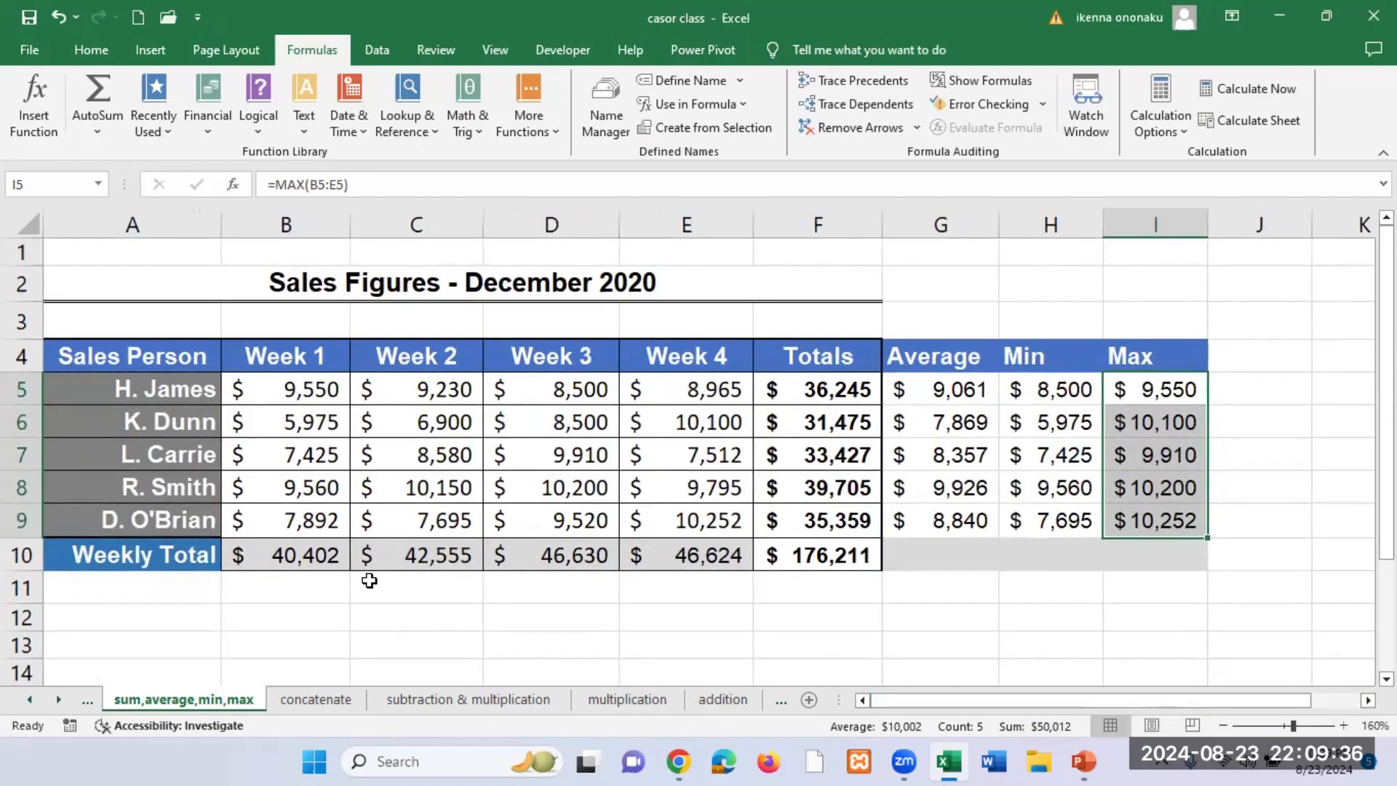
pyautogui.click(28, 703)
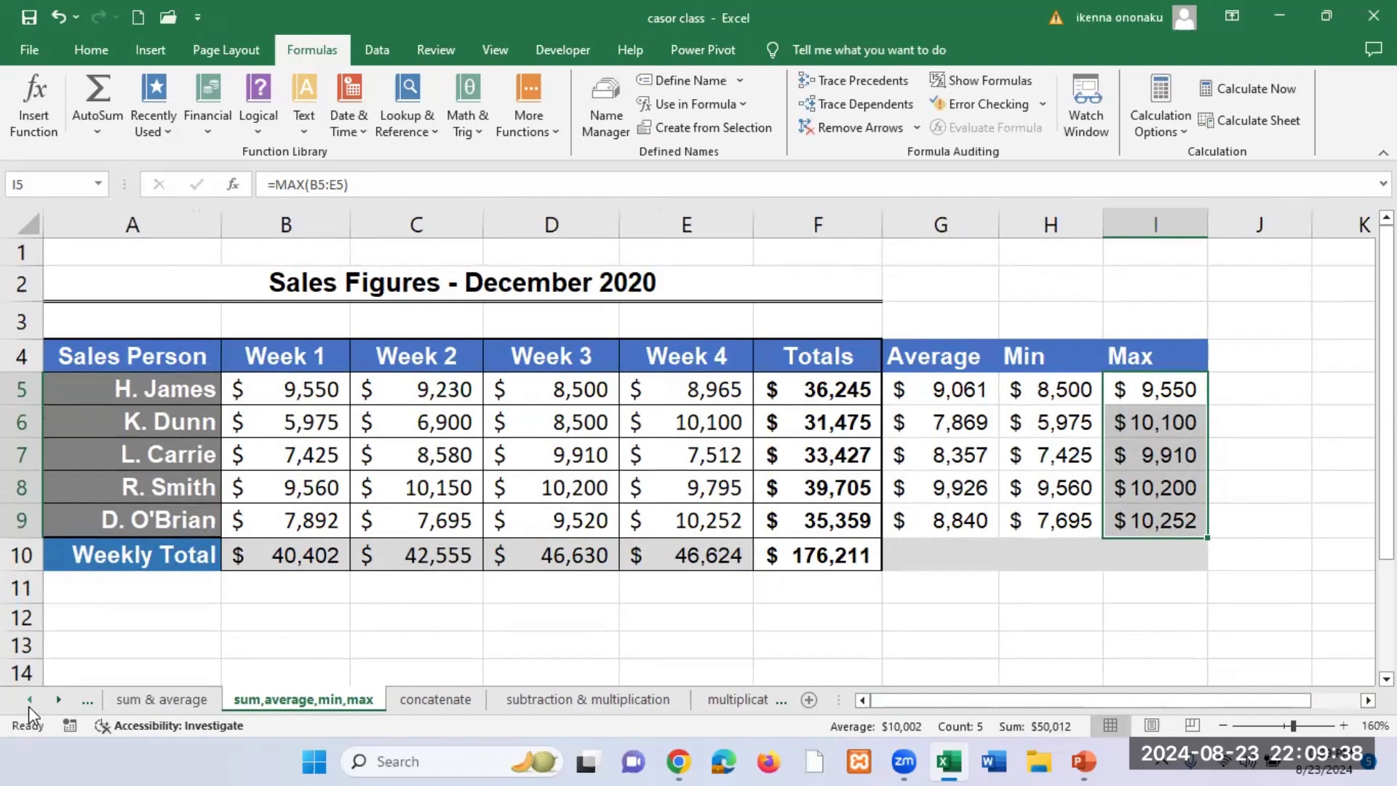
pyautogui.click(28, 702)
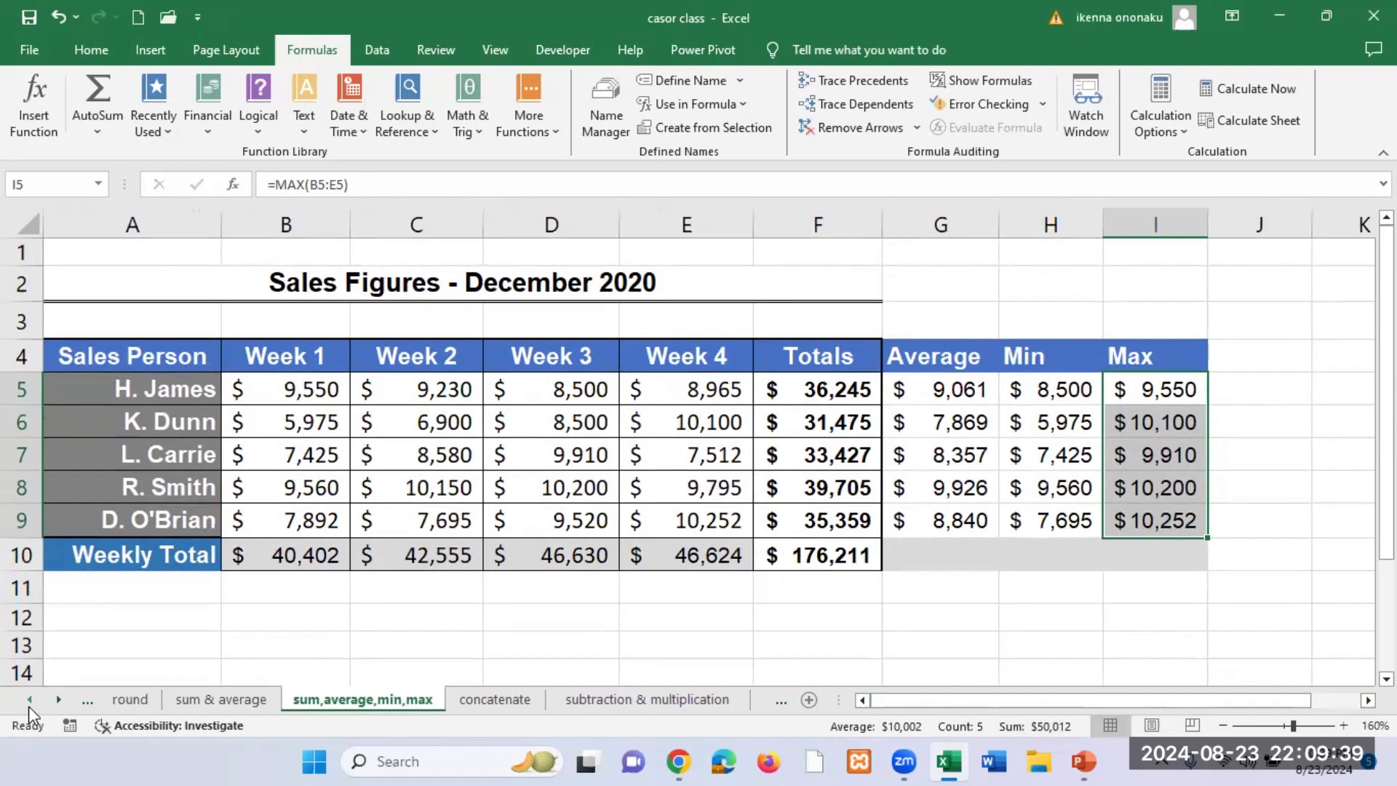
pyautogui.click(217, 699)
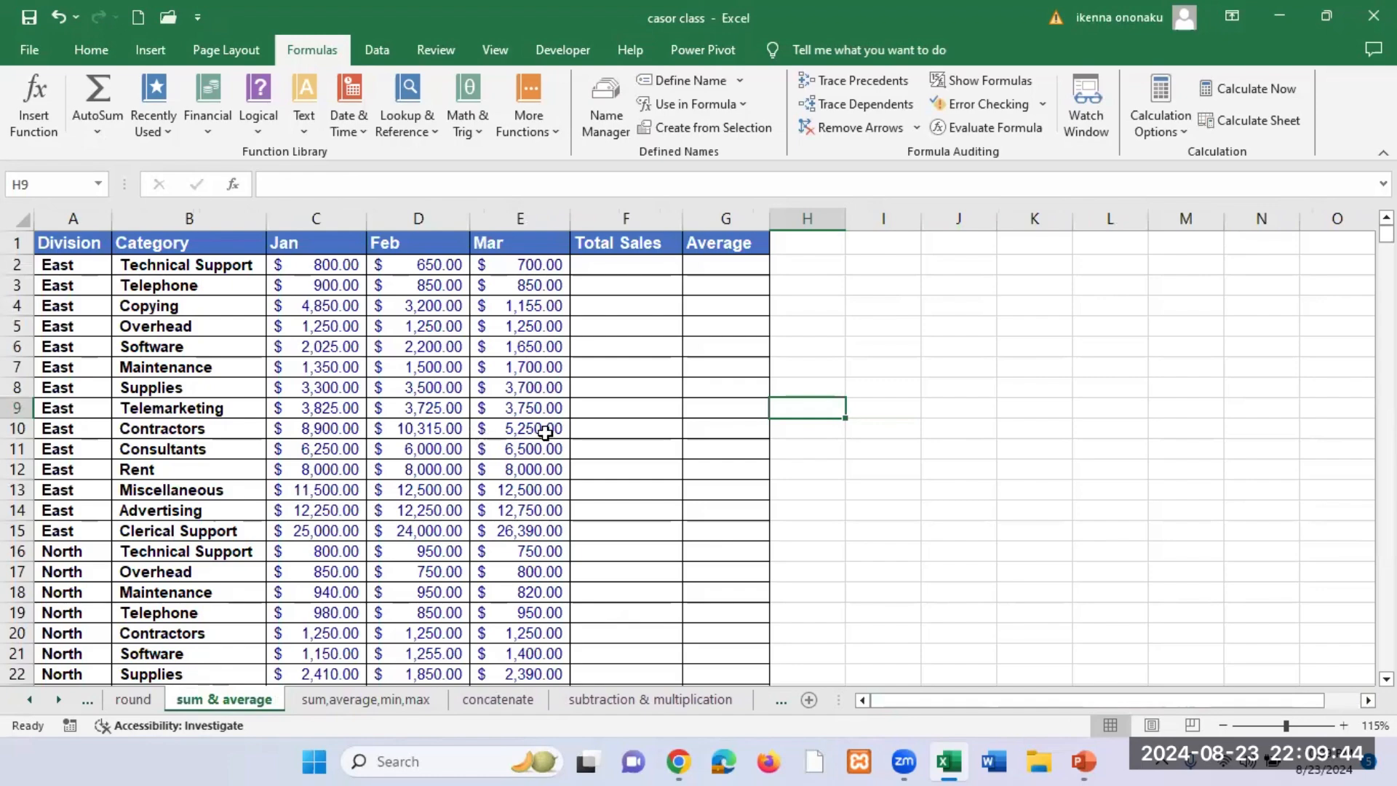
pyautogui.scroll(4, 629, 408)
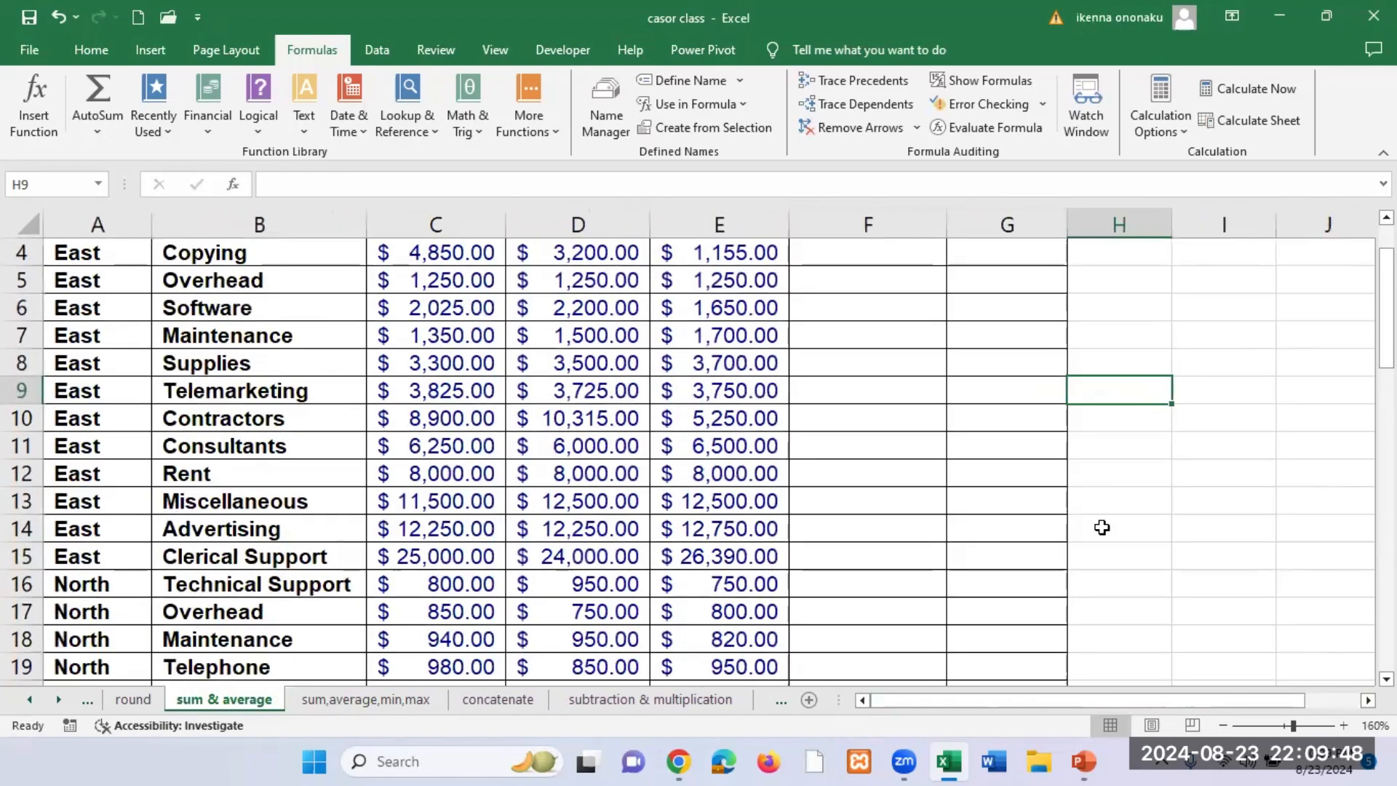
pyautogui.scroll(1, 1169, 560)
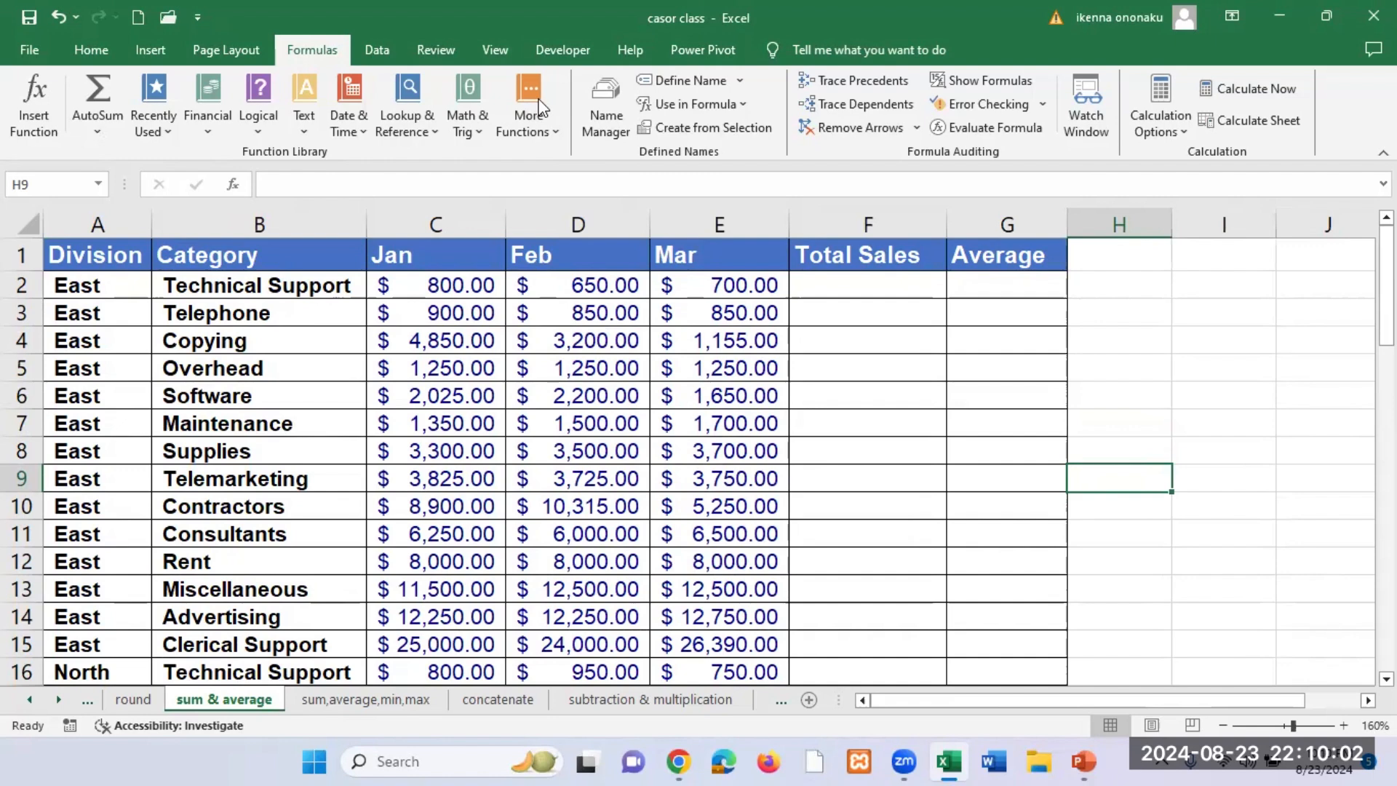
# Step: Examine the Division, Category, month and Total Sales columns and the rows listed for each division
pyautogui.click(100, 262)
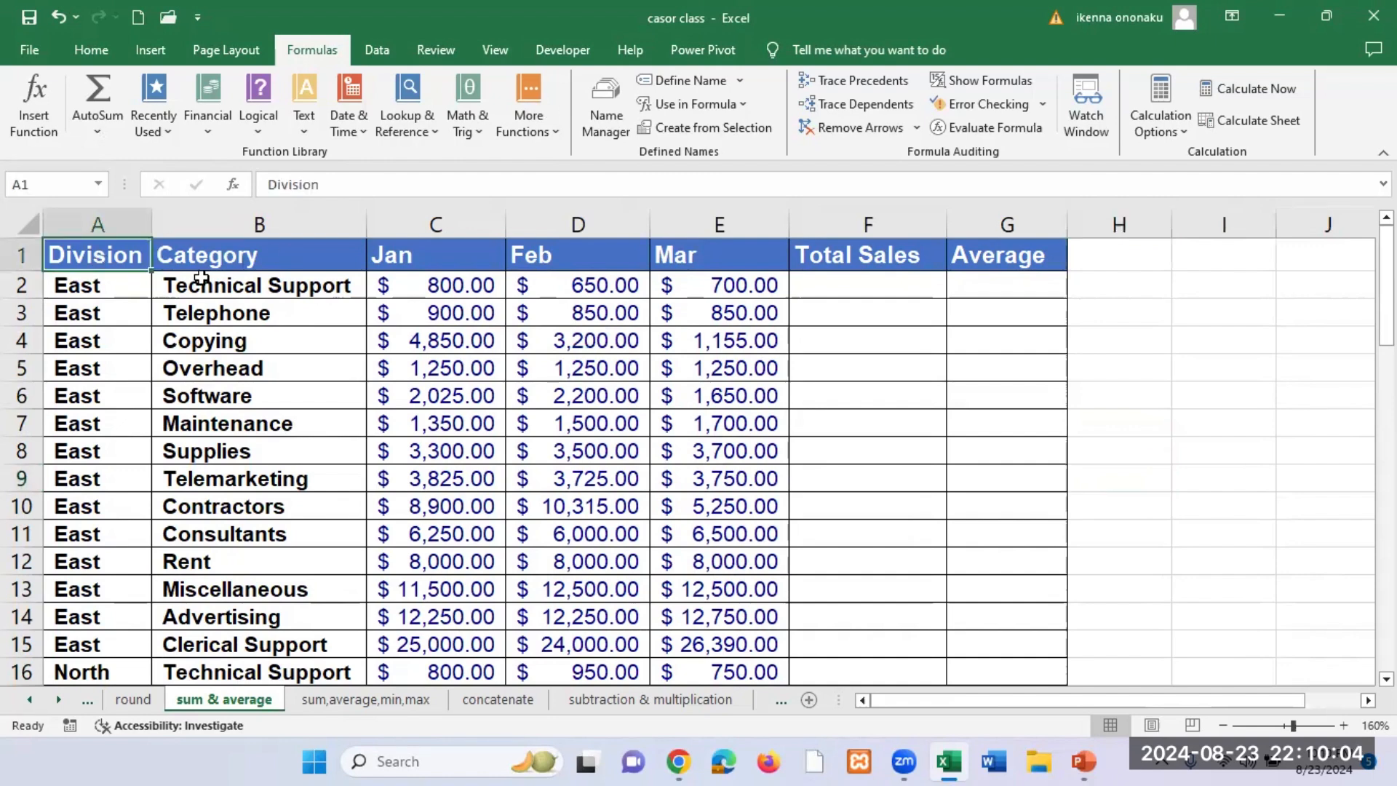
pyautogui.click(234, 259)
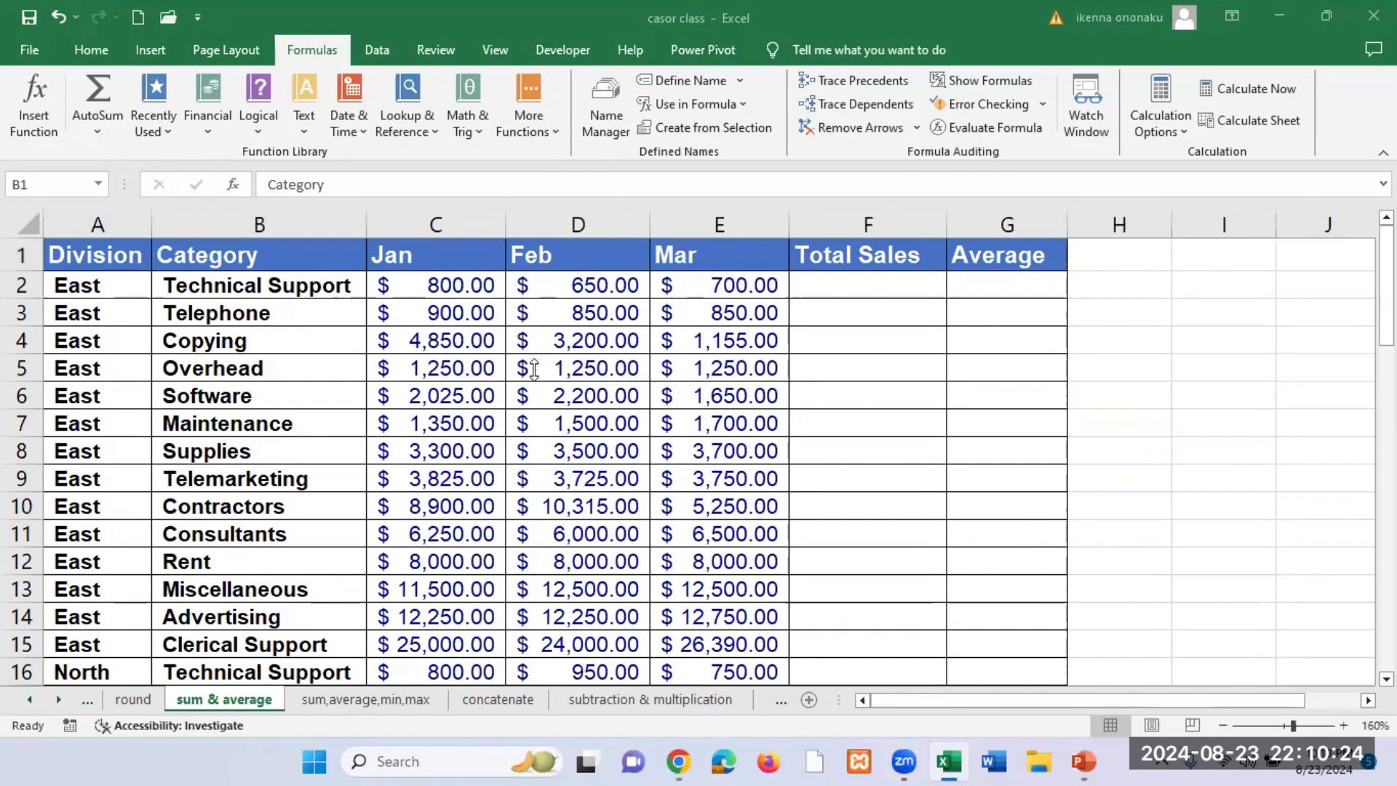
pyautogui.click(96, 252)
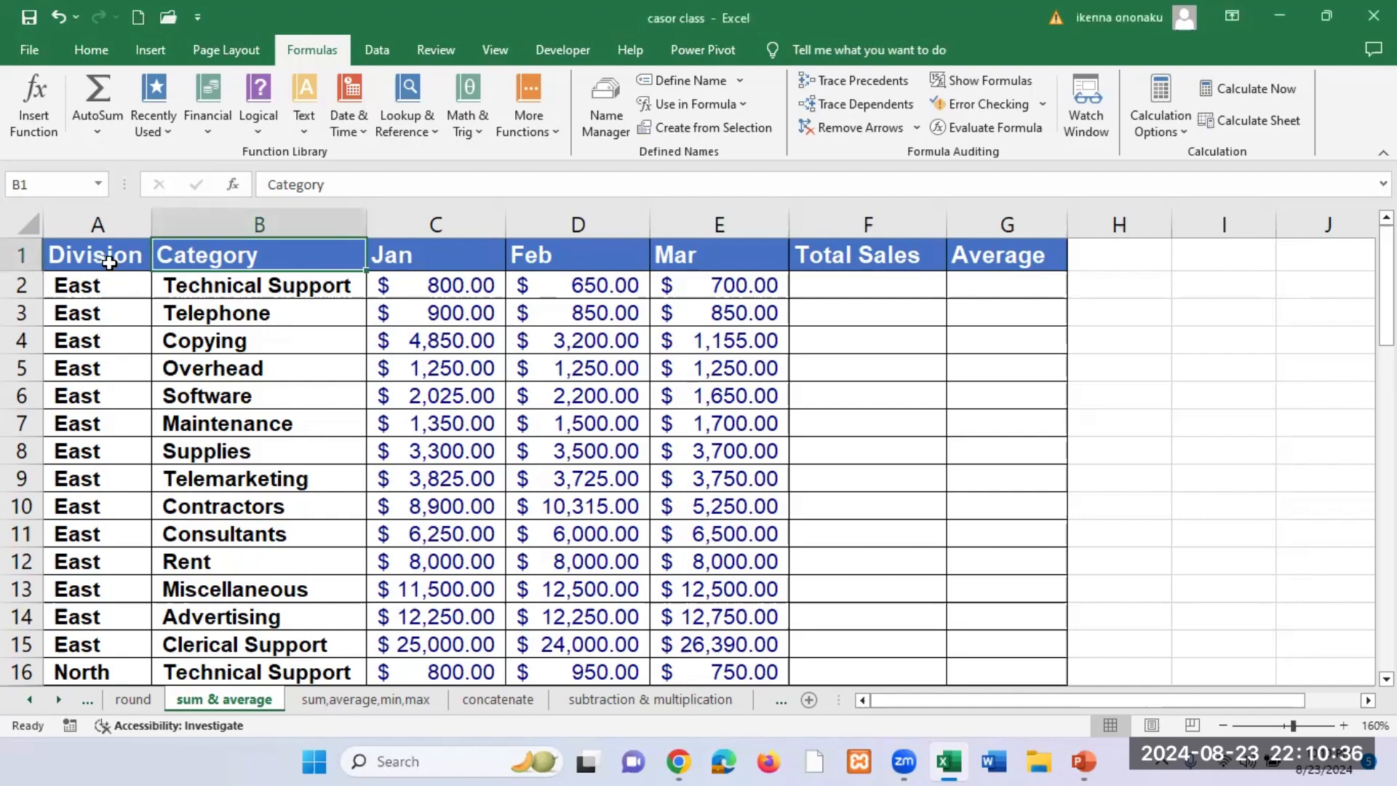
pyautogui.click(109, 263)
pyautogui.click(250, 260)
pyautogui.click(860, 284)
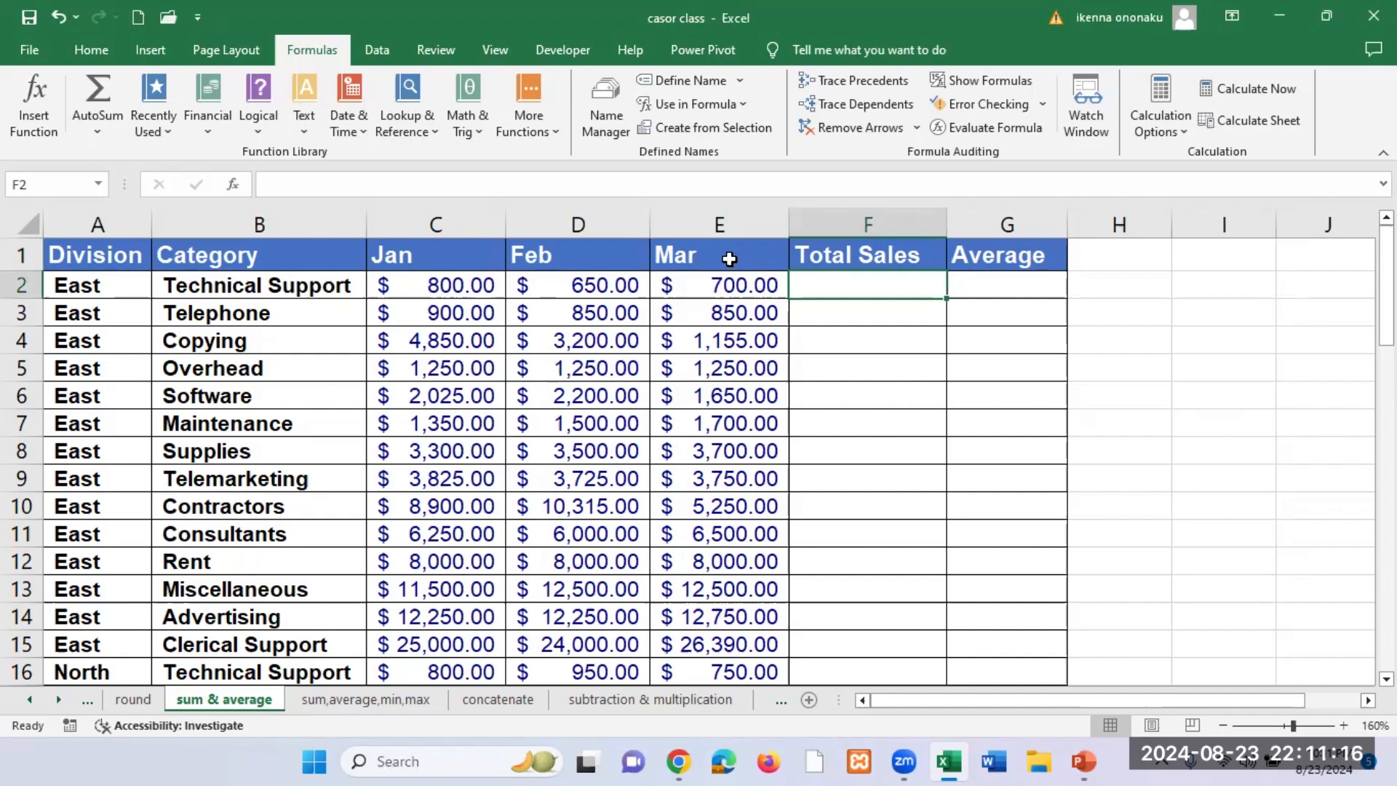
pyautogui.click(565, 254)
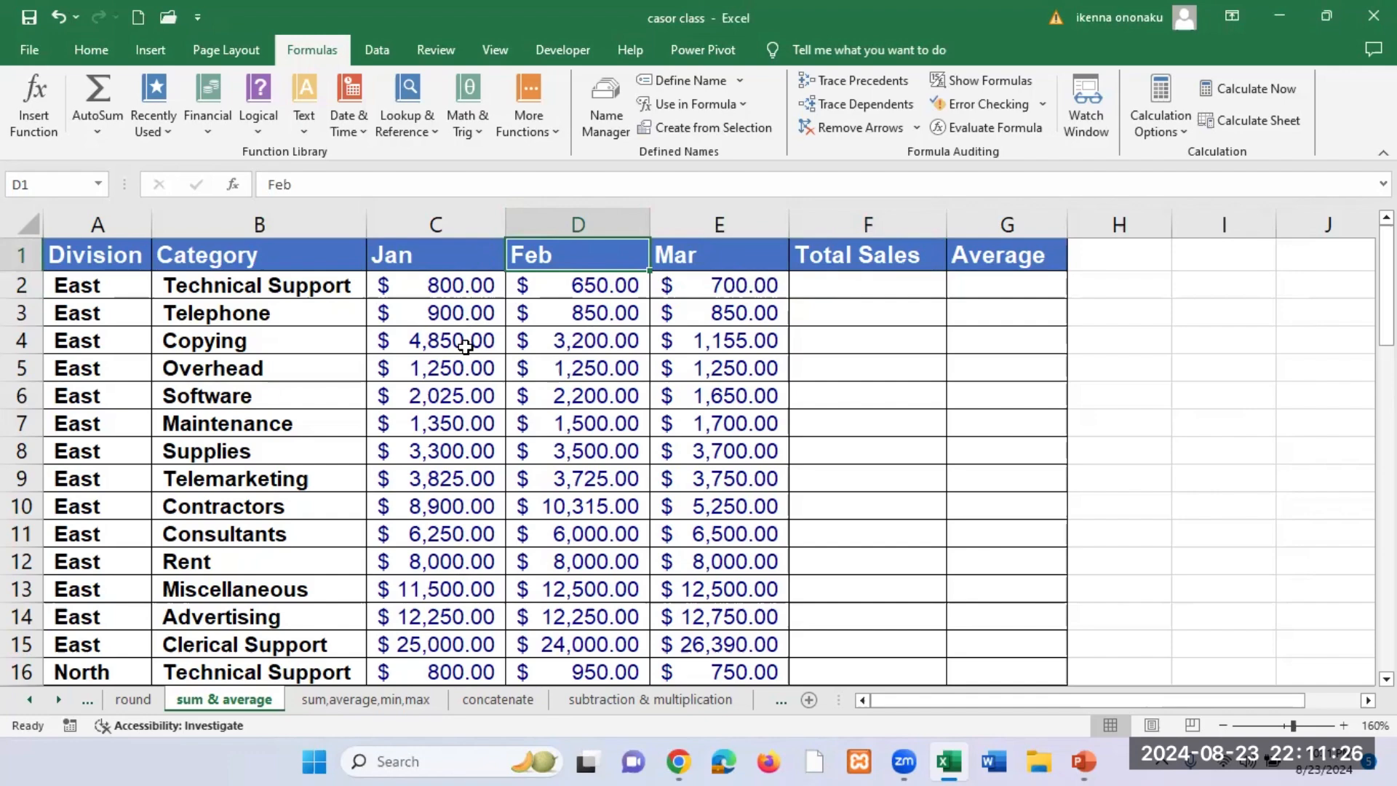
pyautogui.scroll(-19, 418, 376)
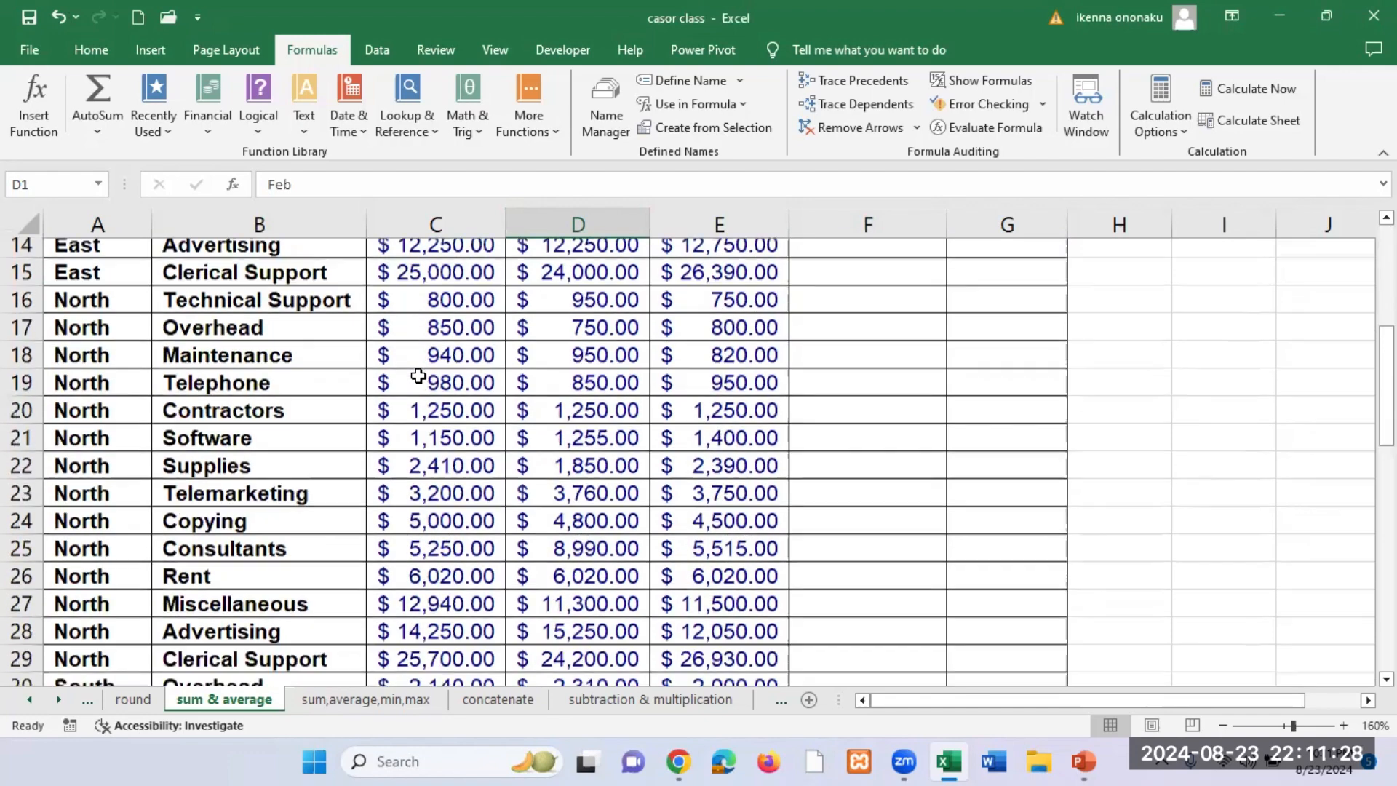
pyautogui.scroll(12, 418, 375)
pyautogui.scroll(-3, 418, 375)
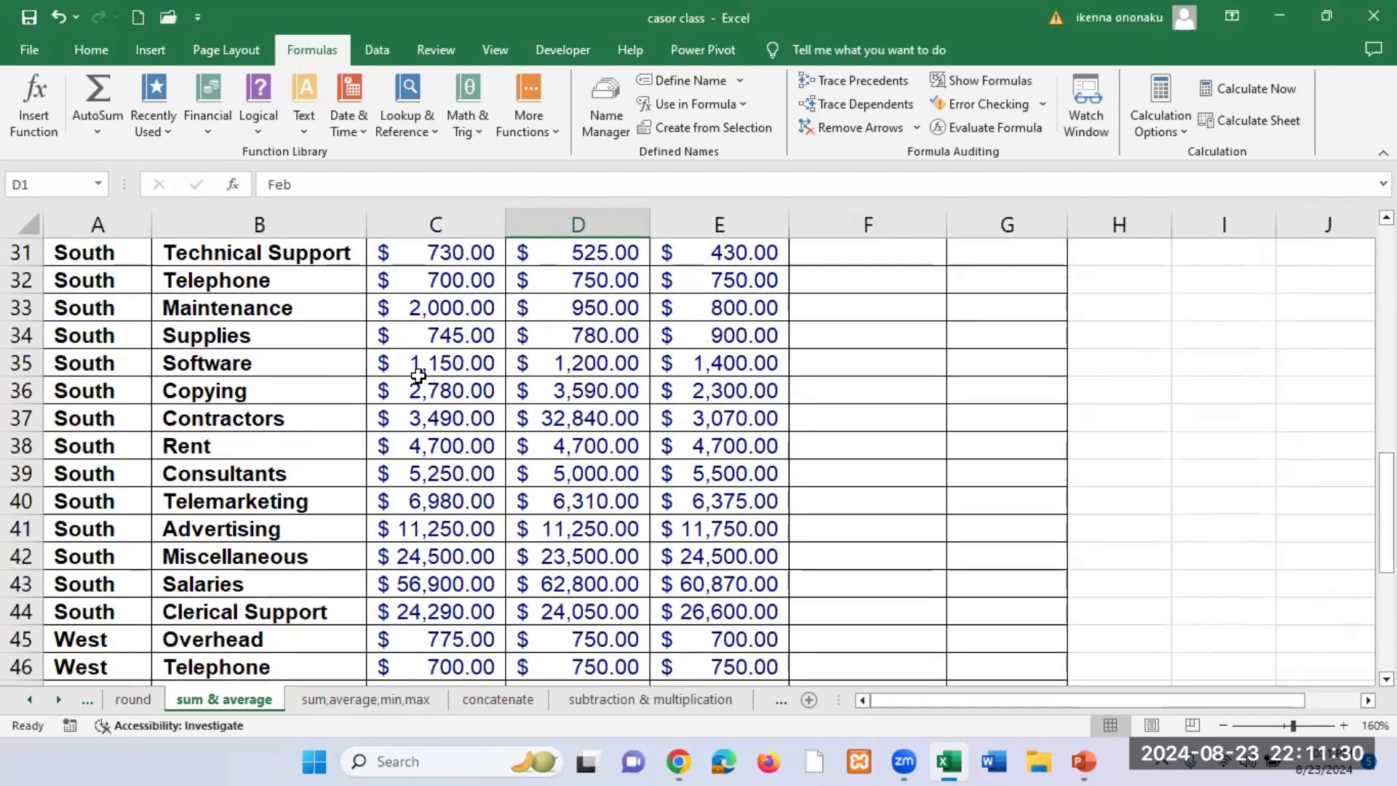
pyautogui.scroll(9, 418, 375)
pyautogui.scroll(1, 418, 375)
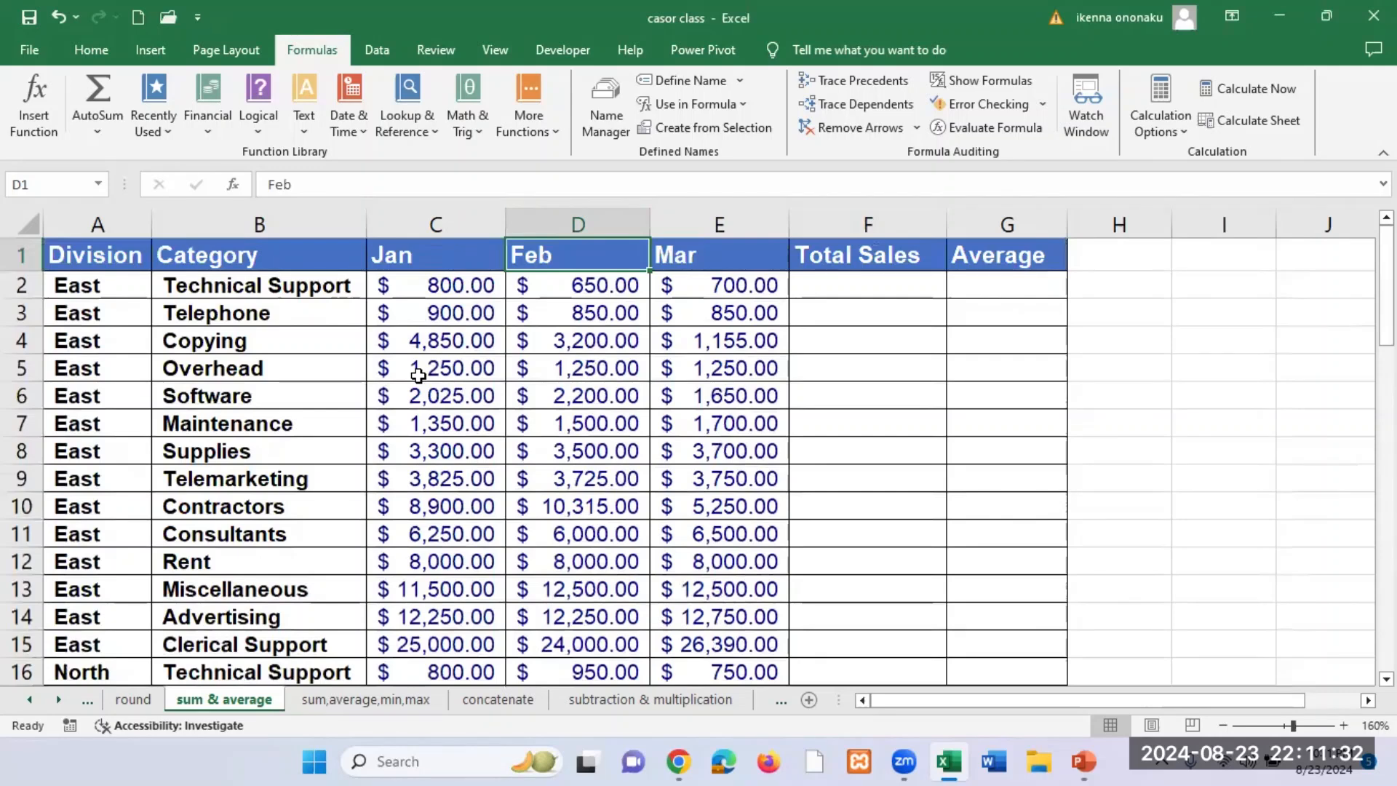
pyautogui.click(89, 260)
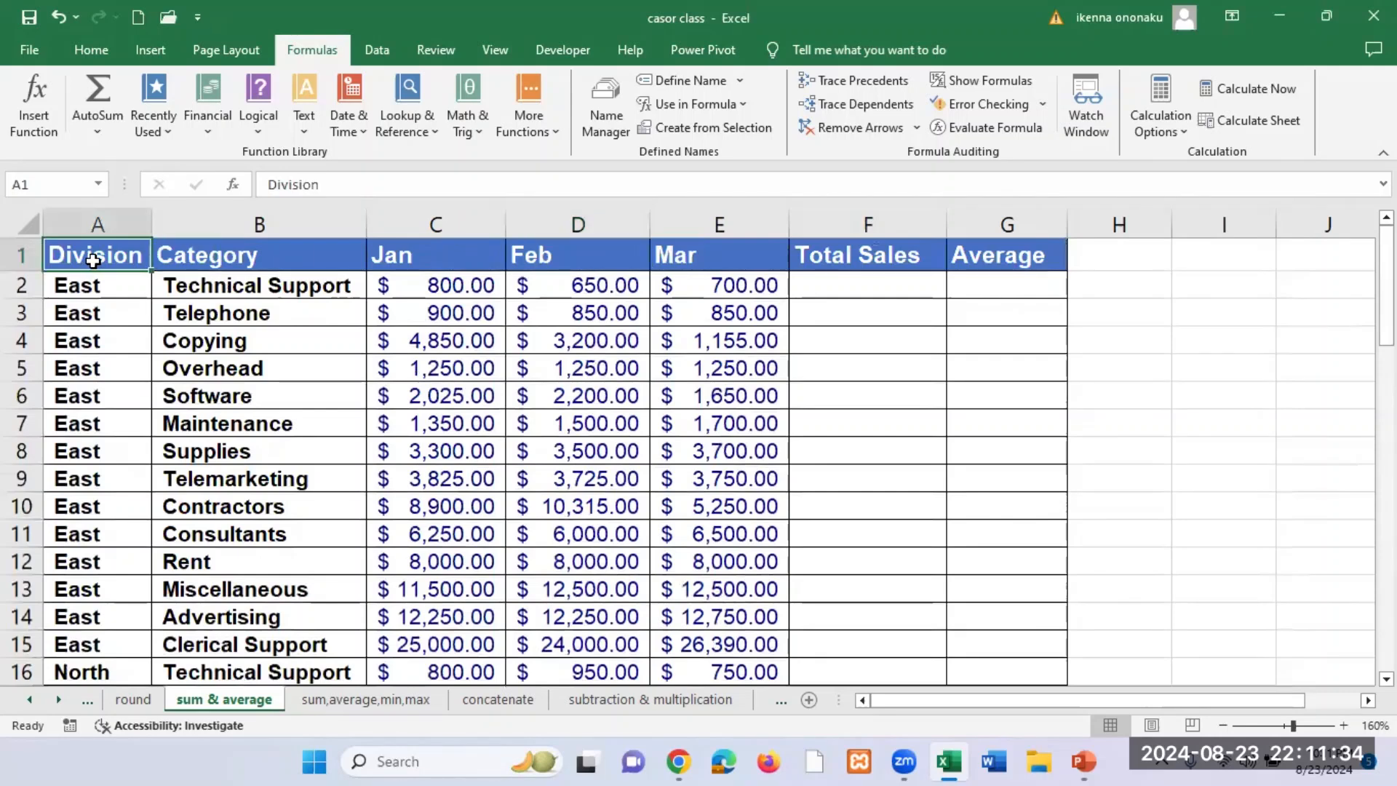
pyautogui.click(268, 259)
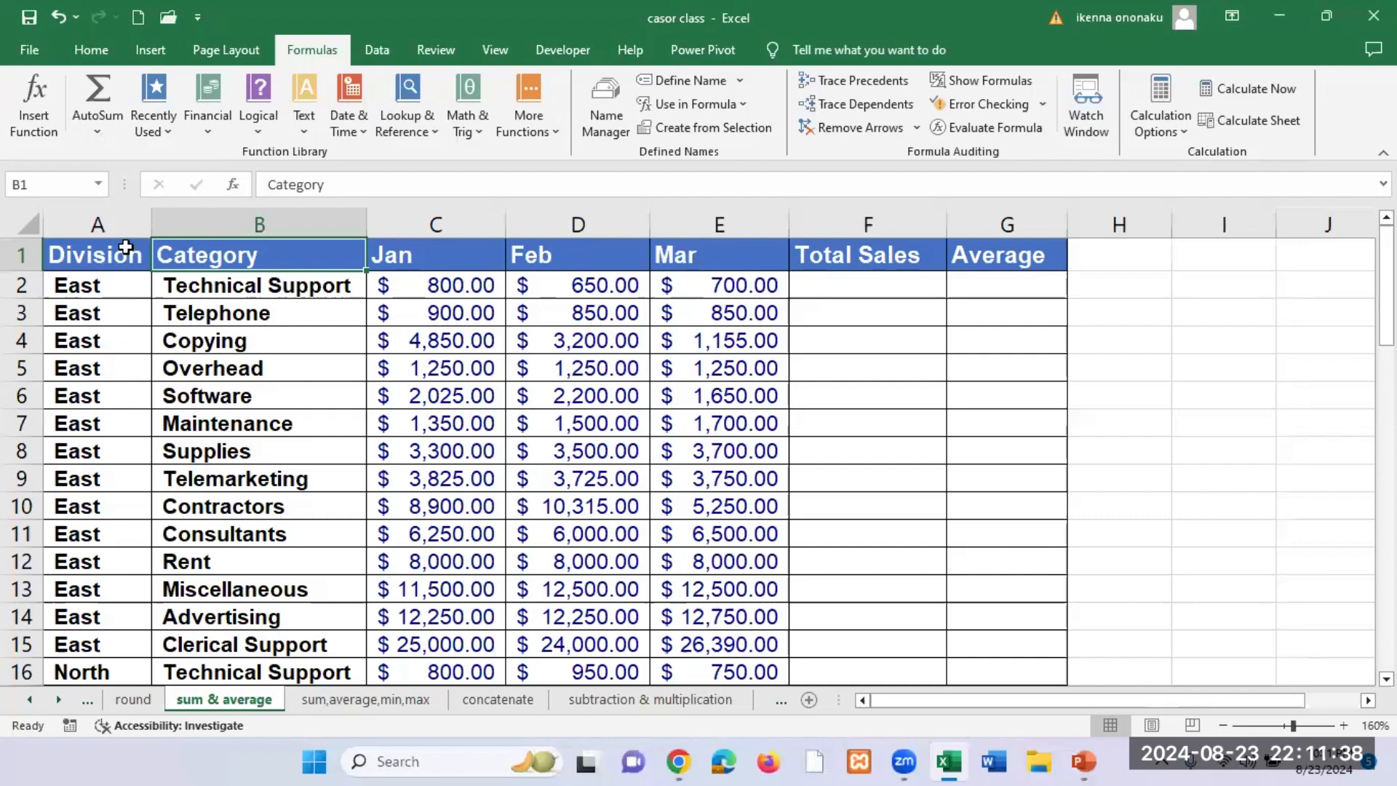
pyautogui.click(187, 332)
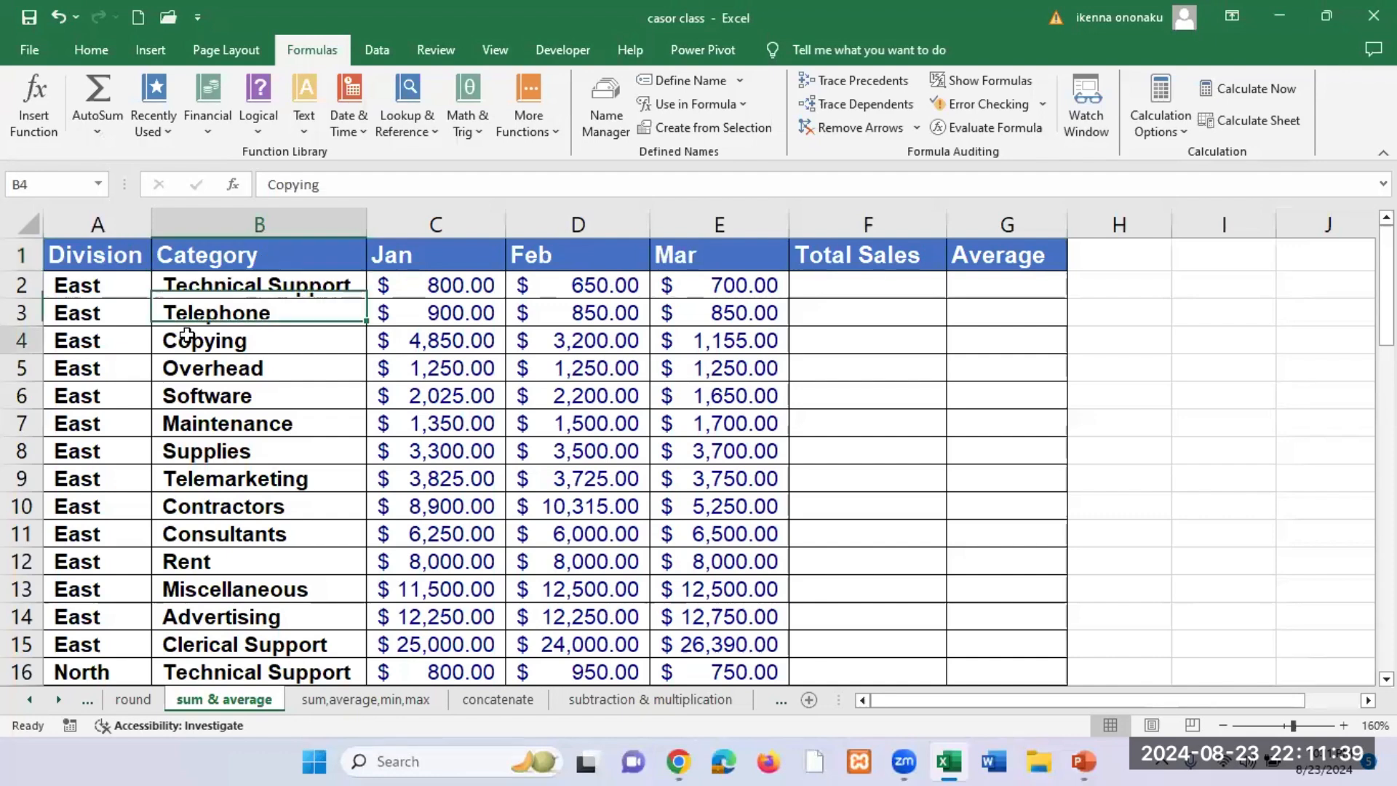
# Step: Turn on filtering for the header row of the division sales table
pyautogui.click(337, 422)
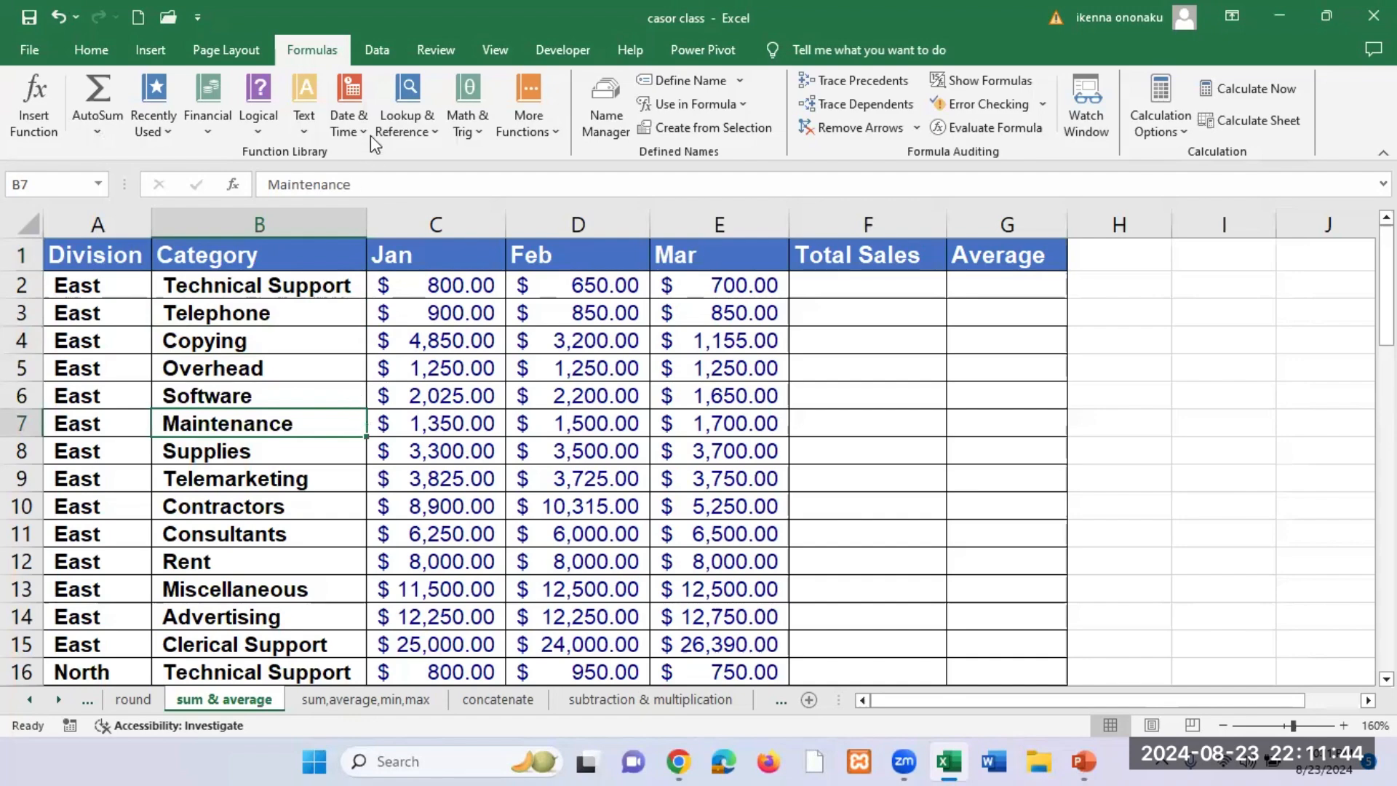
pyautogui.click(374, 53)
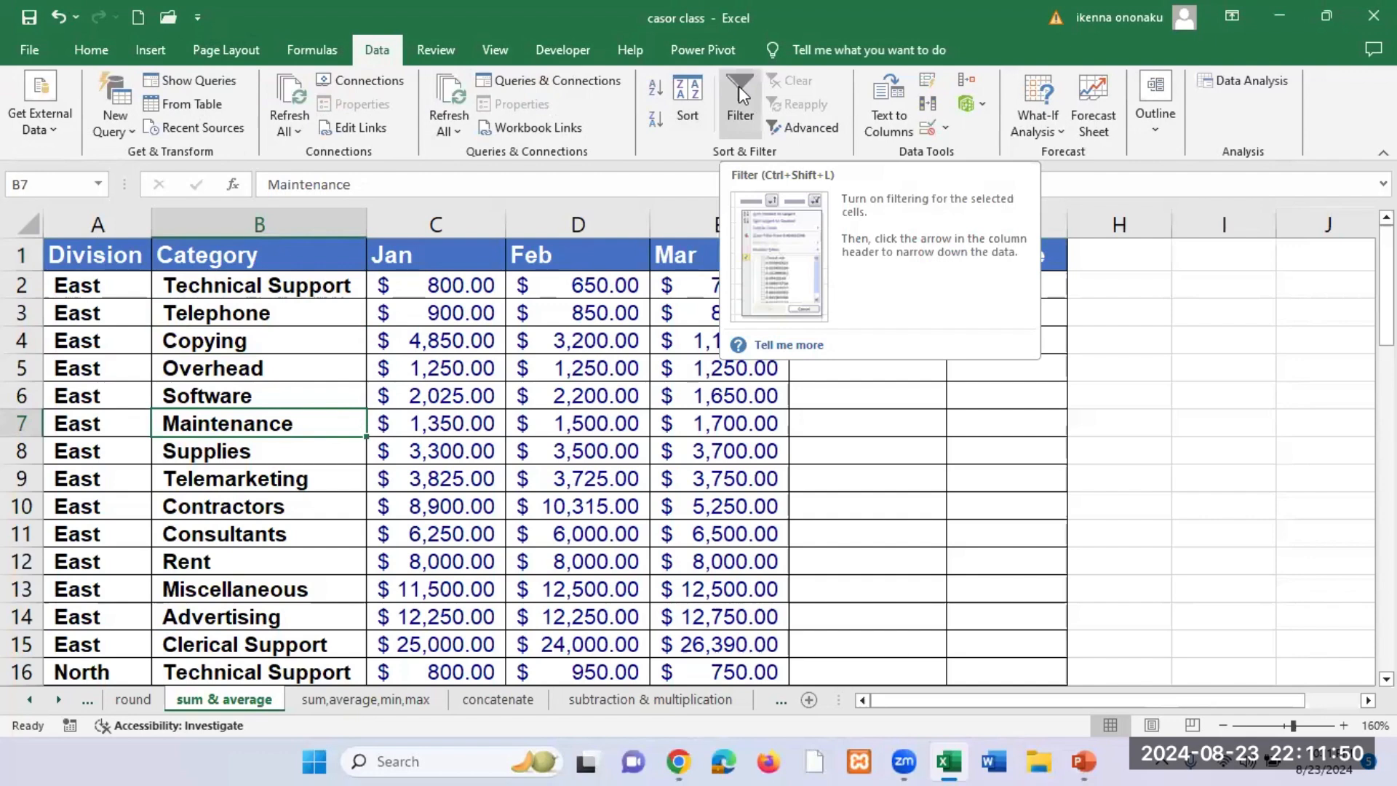
pyautogui.click(739, 86)
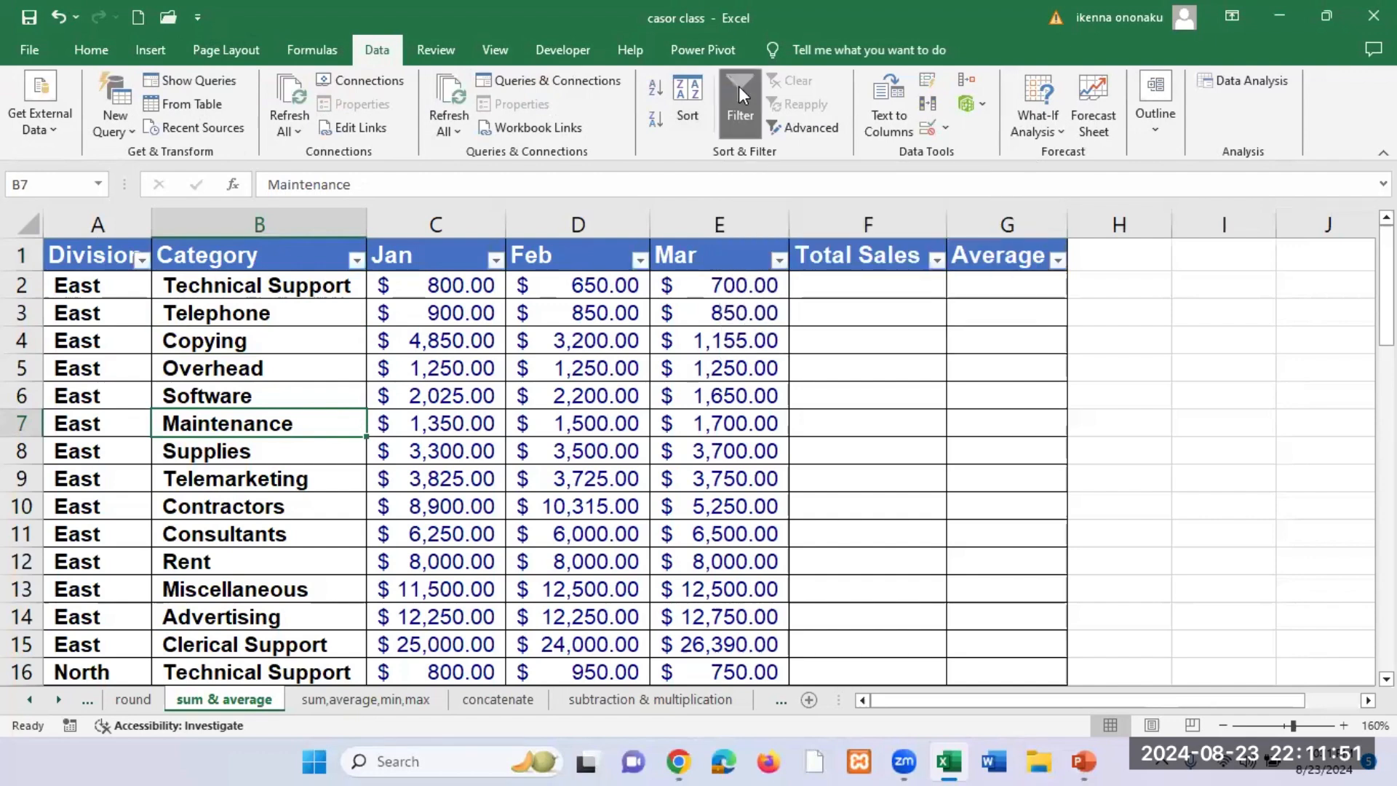
# Step: Examine the division names offered in the Division column's filter list, leaving the filter unapplied
pyautogui.click(142, 259)
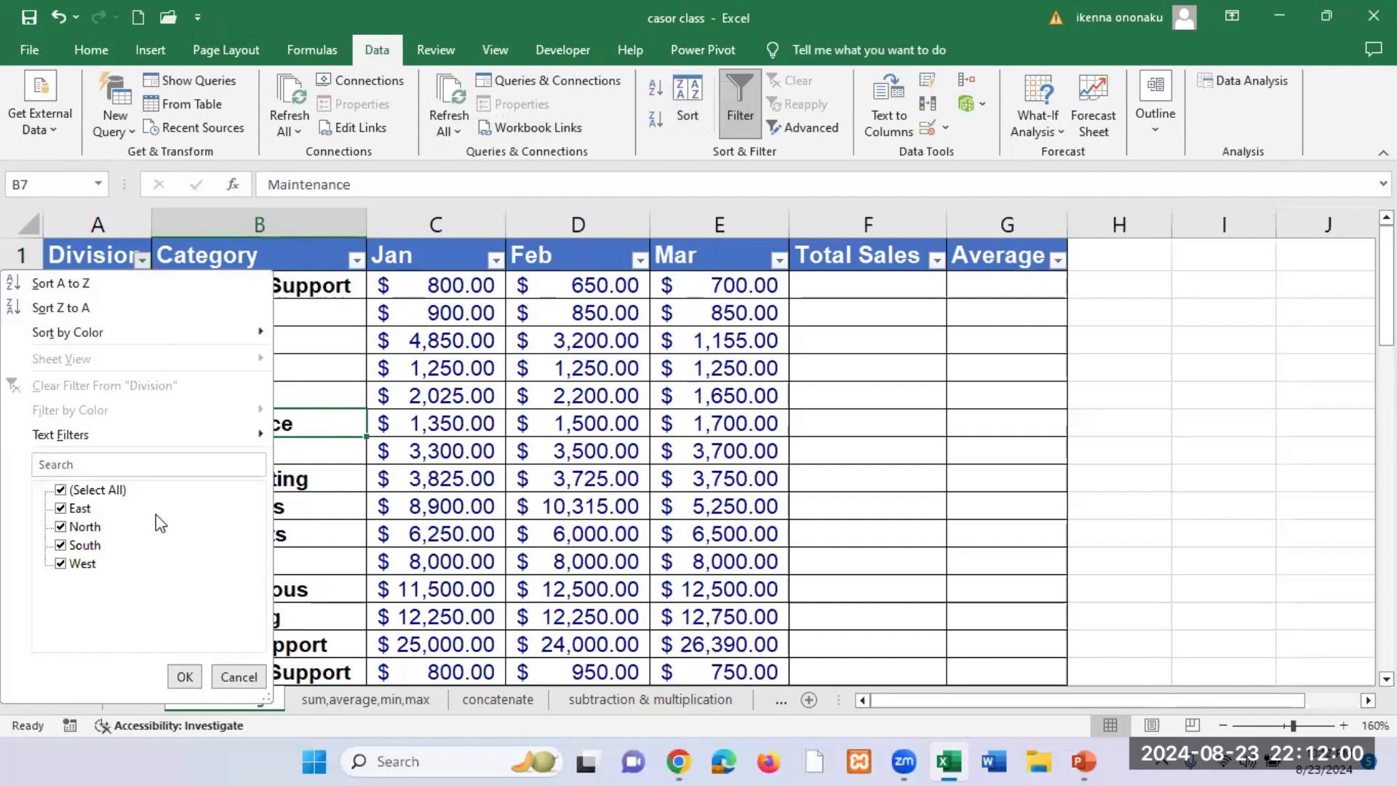
pyautogui.moveTo(203, 445)
pyautogui.press('Escape')
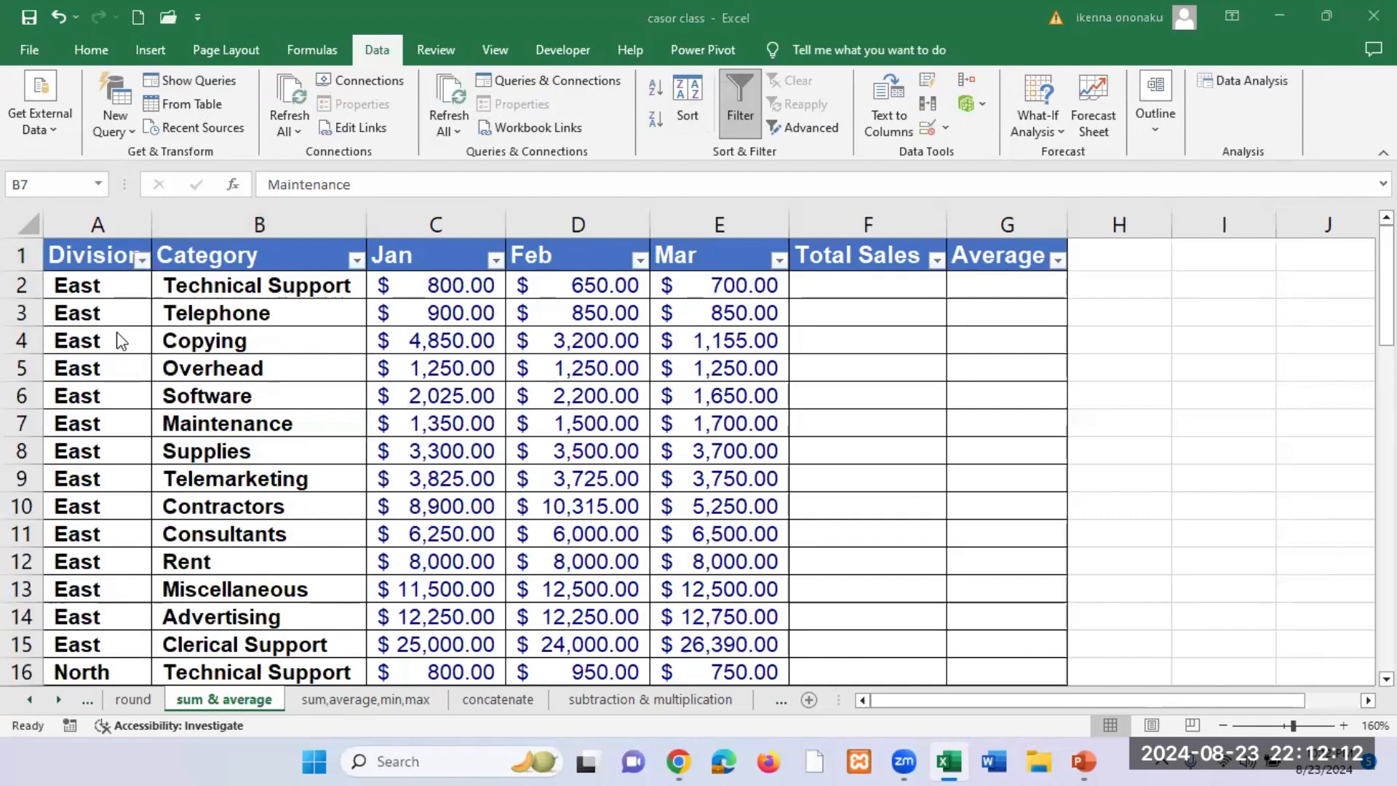
pyautogui.click(141, 259)
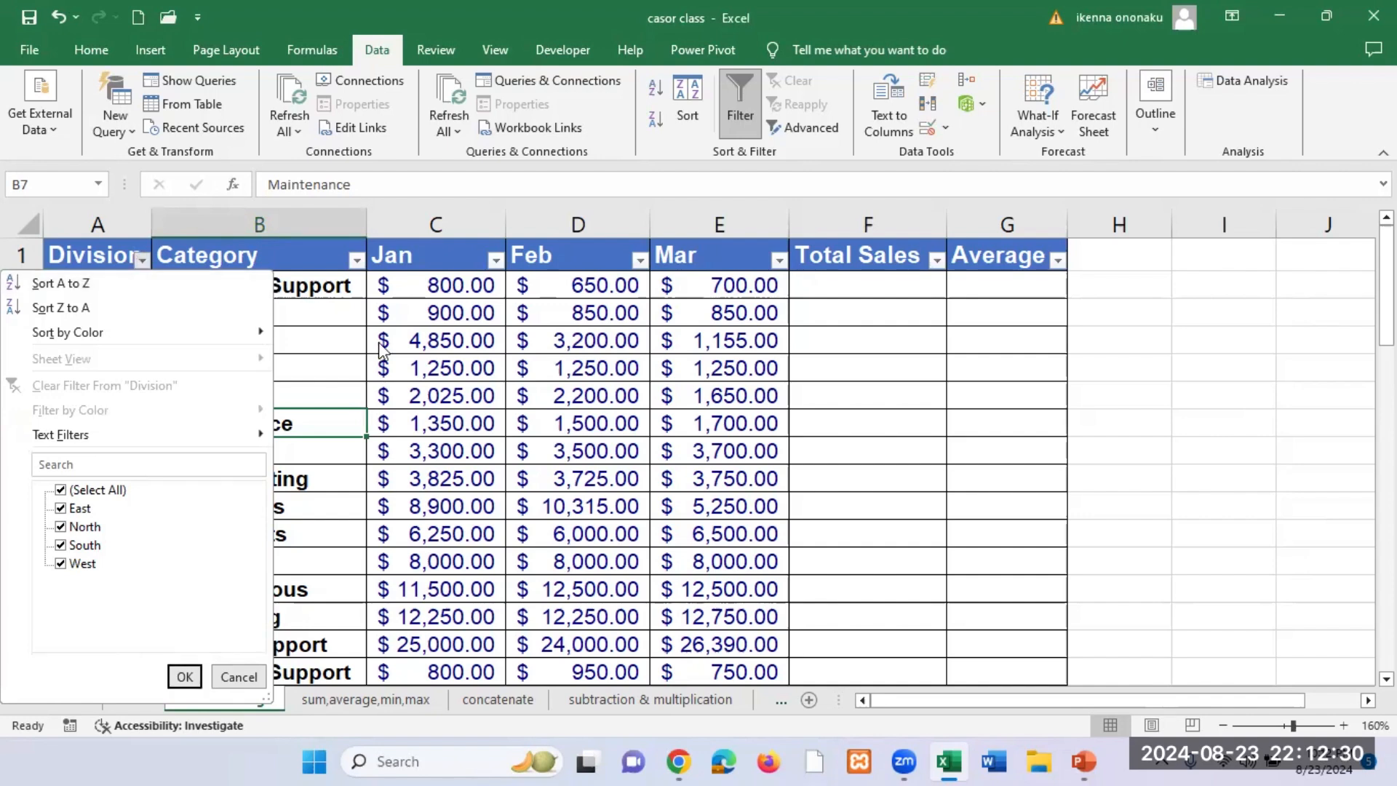
pyautogui.press('Escape')
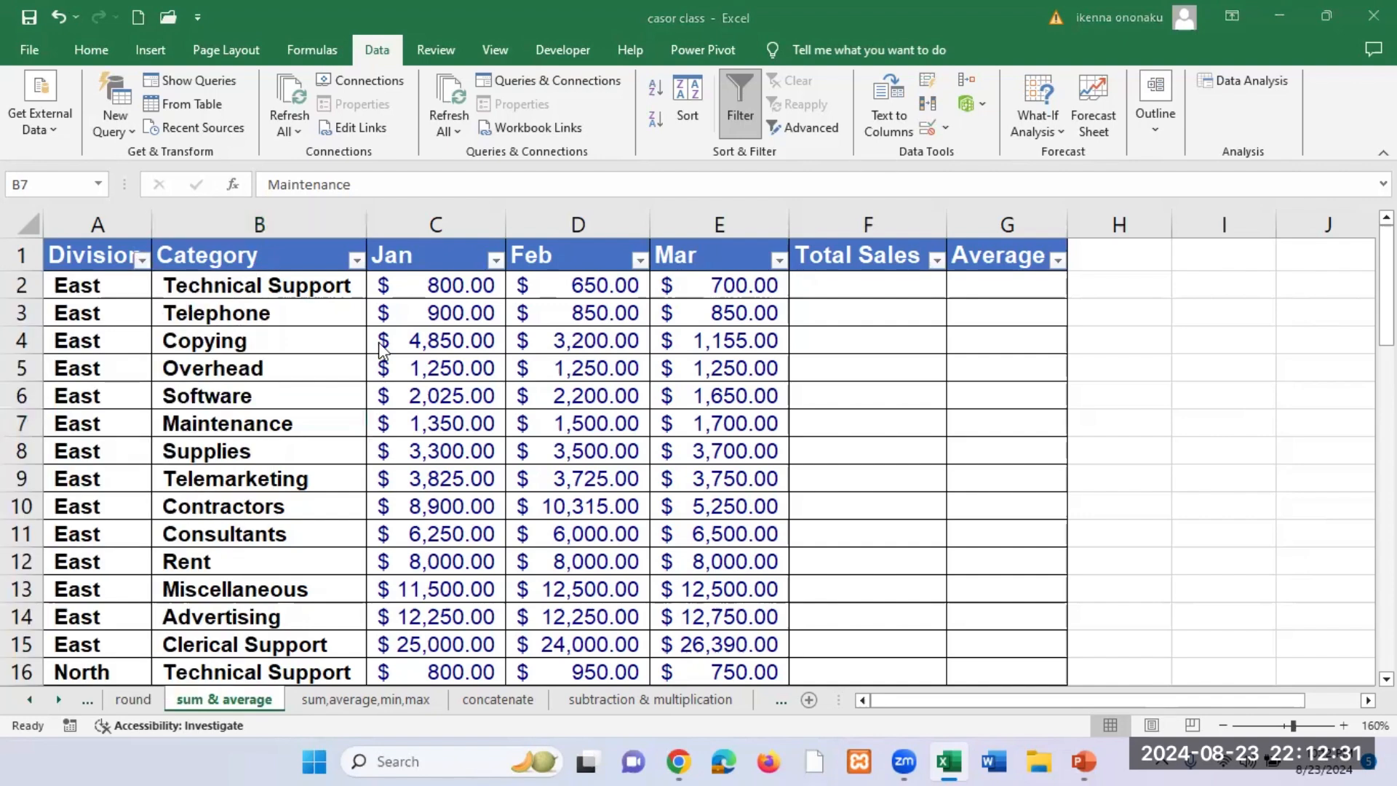
# Step: Examine the full set of categories in the Category column's filter list and dismiss it without filtering
pyautogui.click(357, 260)
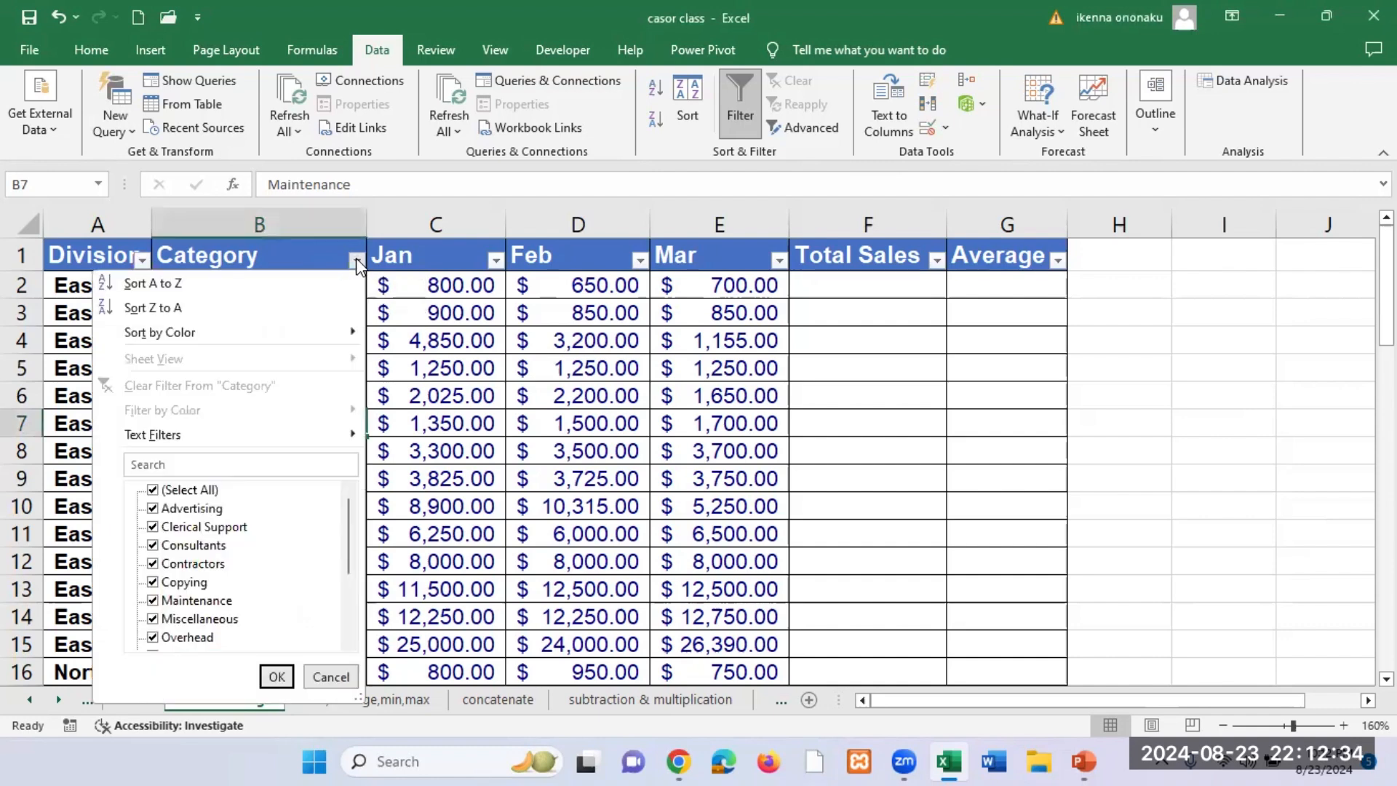
pyautogui.scroll(-1, 273, 552)
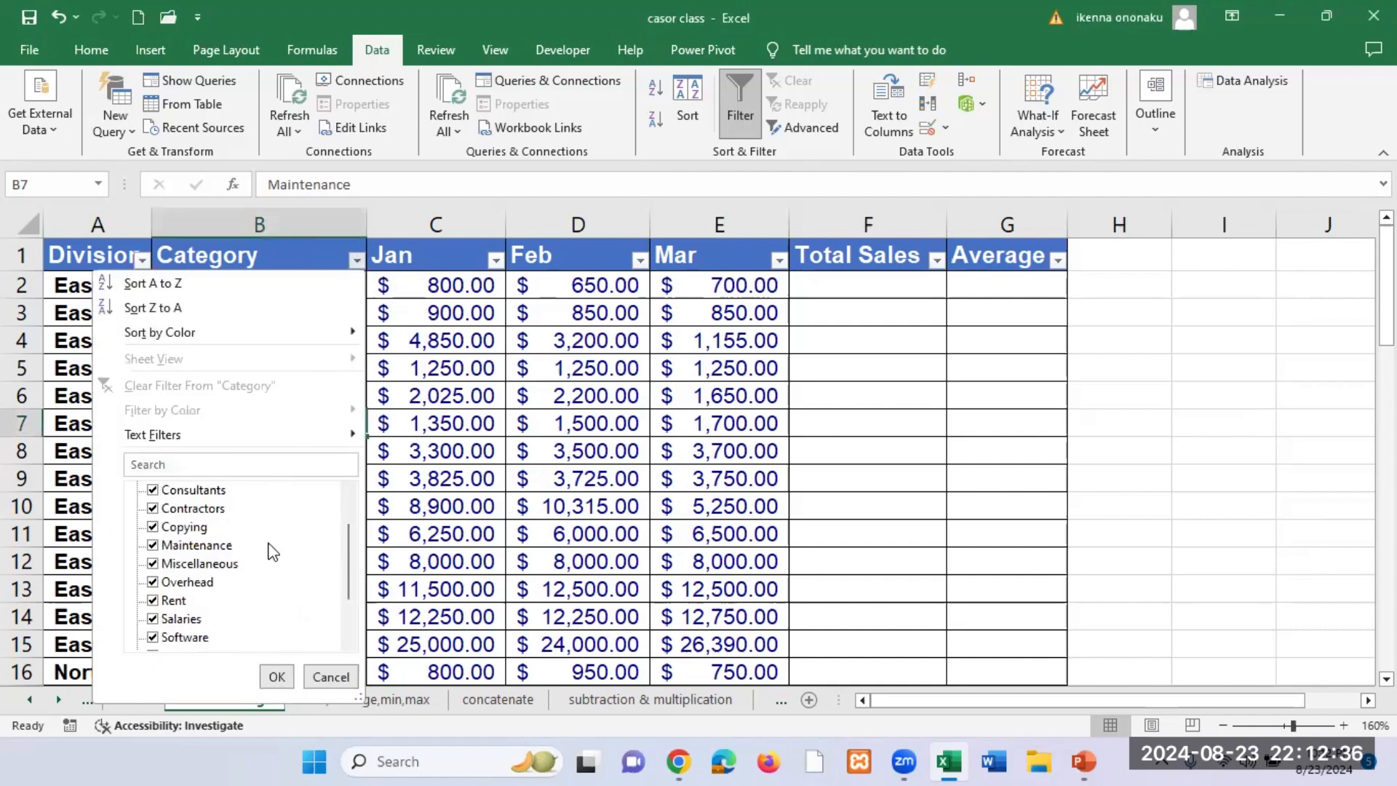
pyautogui.scroll(-1, 273, 552)
pyautogui.scroll(2, 273, 551)
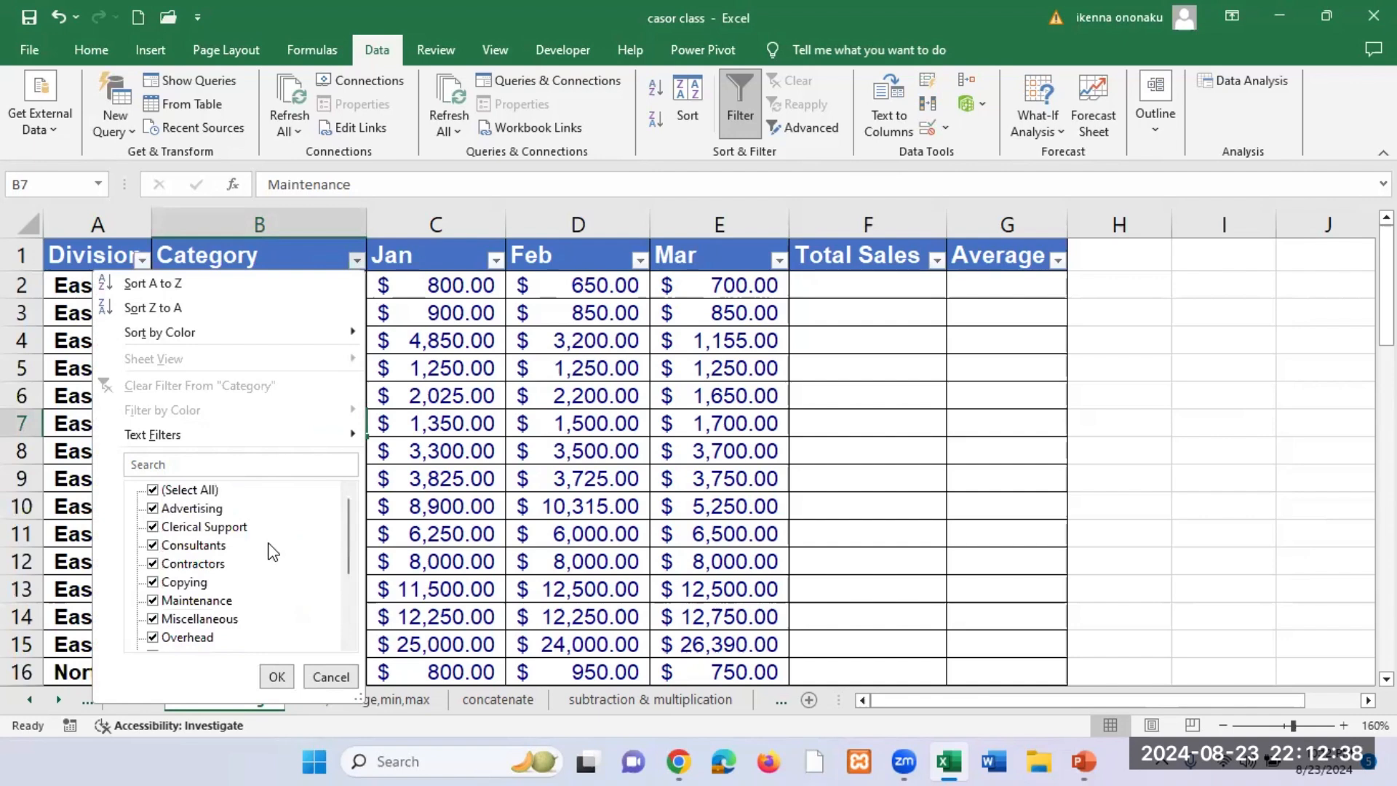
pyautogui.scroll(-2, 273, 551)
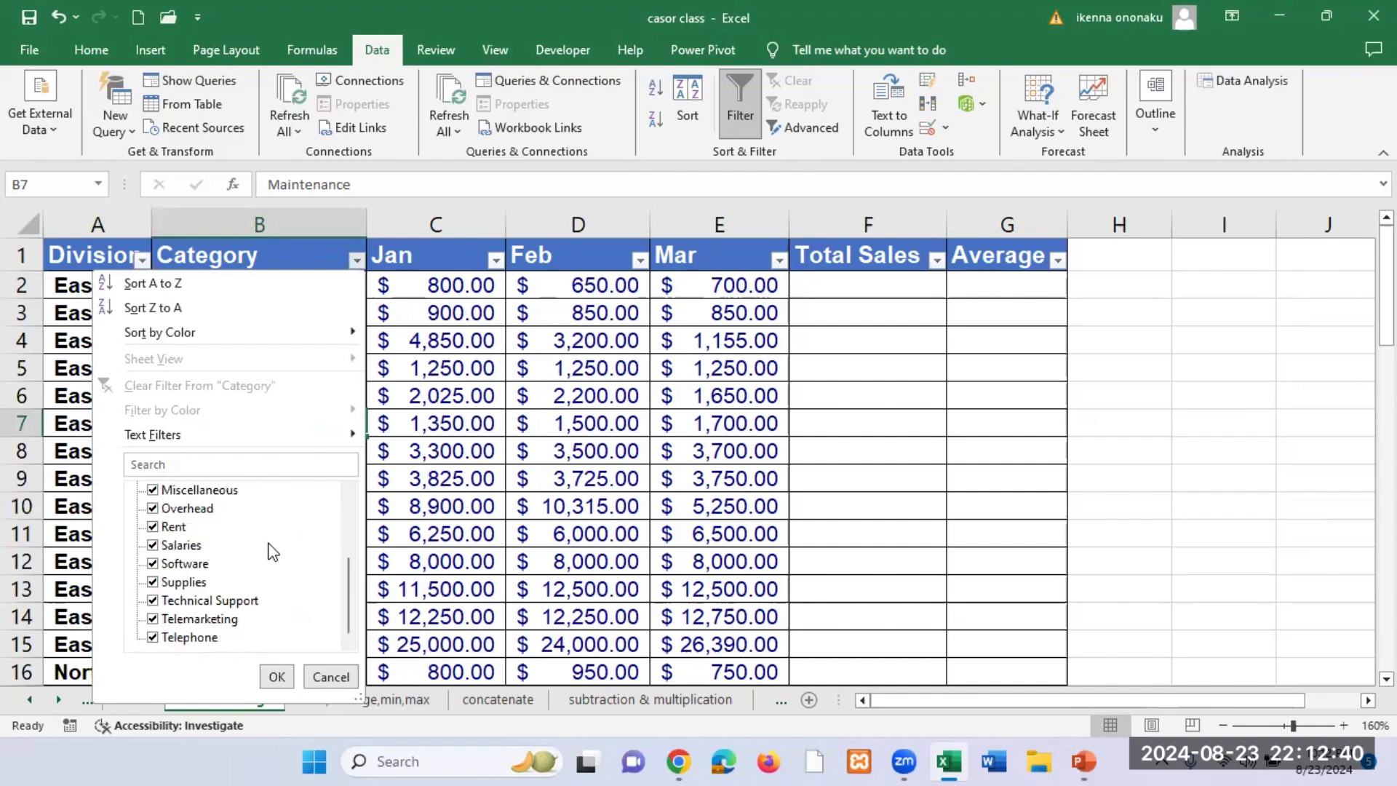
pyautogui.scroll(2, 273, 551)
pyautogui.scroll(-2, 272, 552)
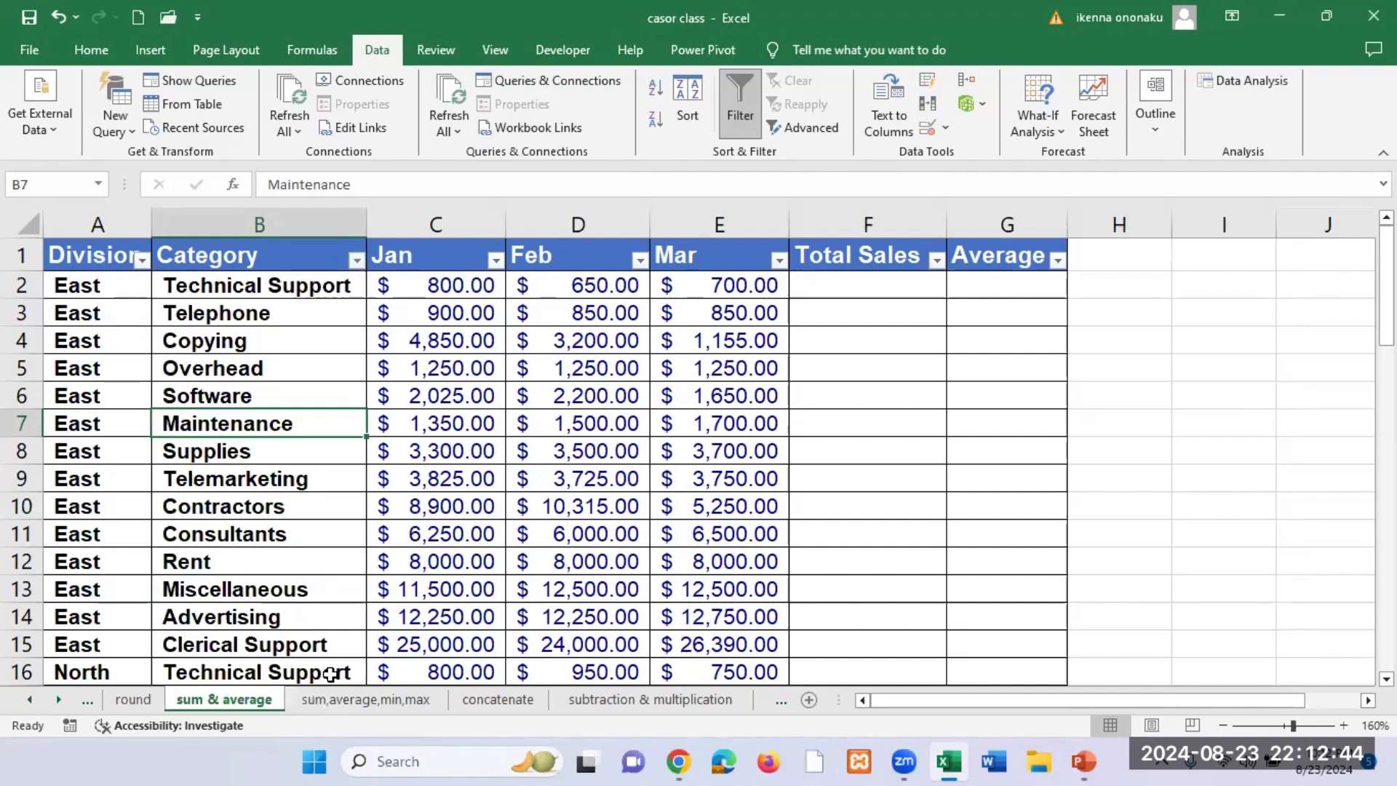
pyautogui.click(331, 677)
# Step: Enter =SUM(C2:E2) in F2 and copy it down the Total Sales column
pyautogui.click(858, 284)
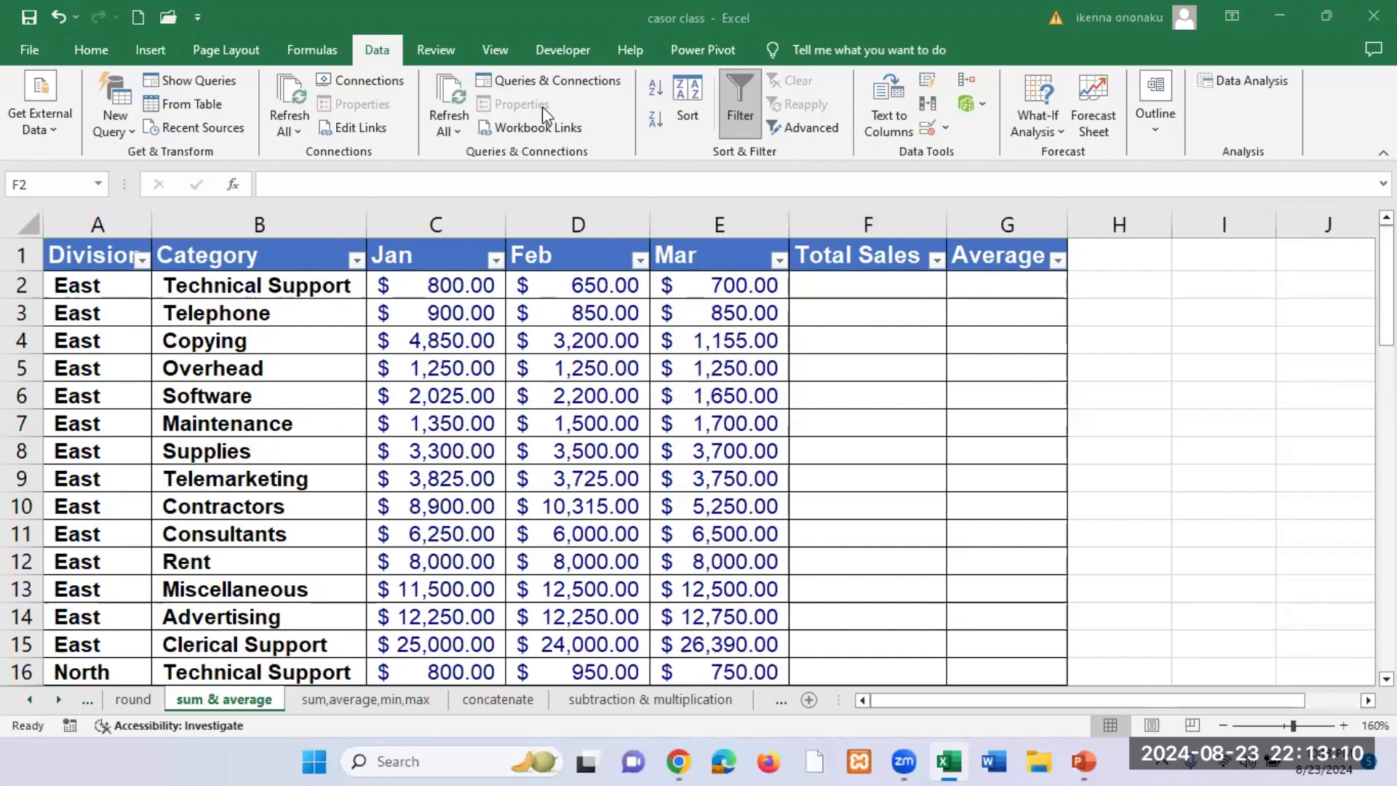
pyautogui.click(811, 282)
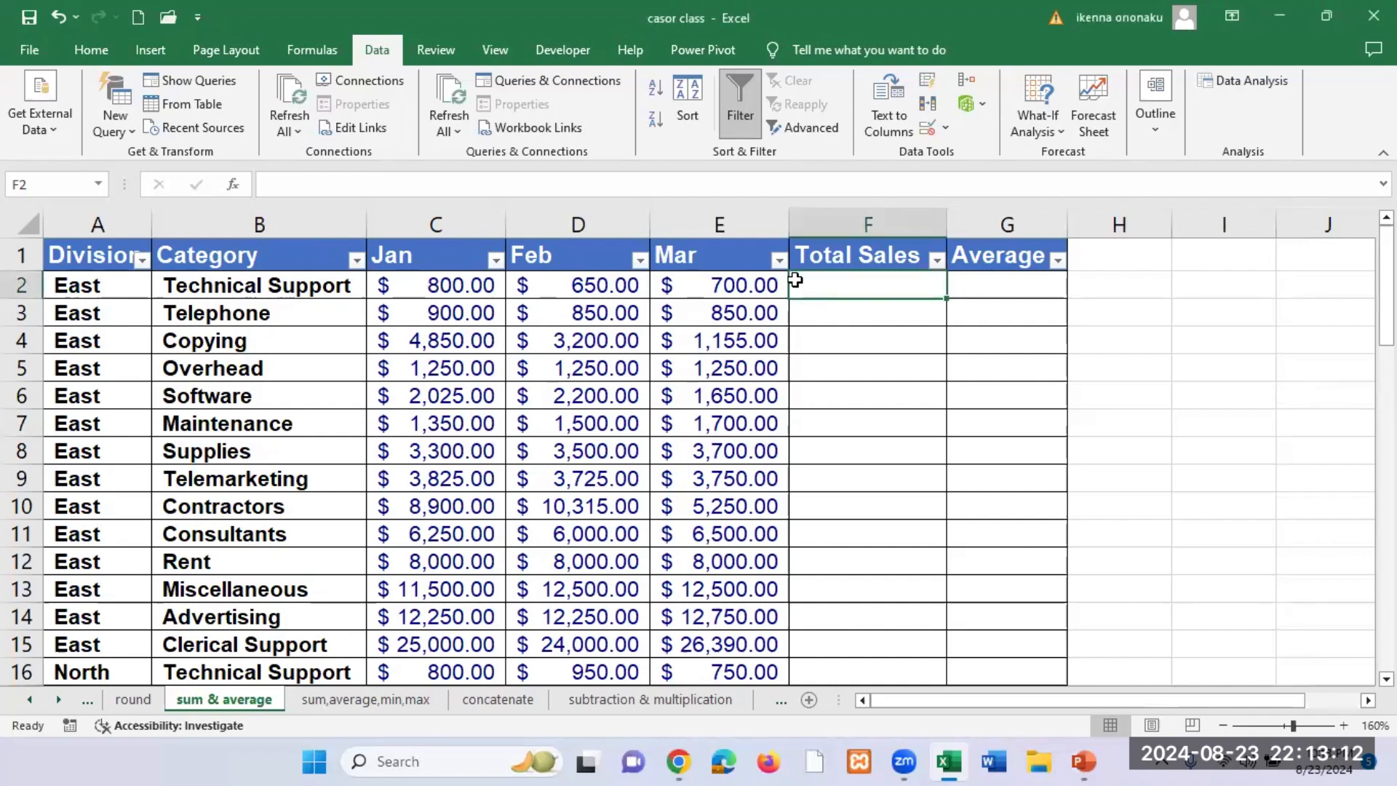
pyautogui.write('=SU')
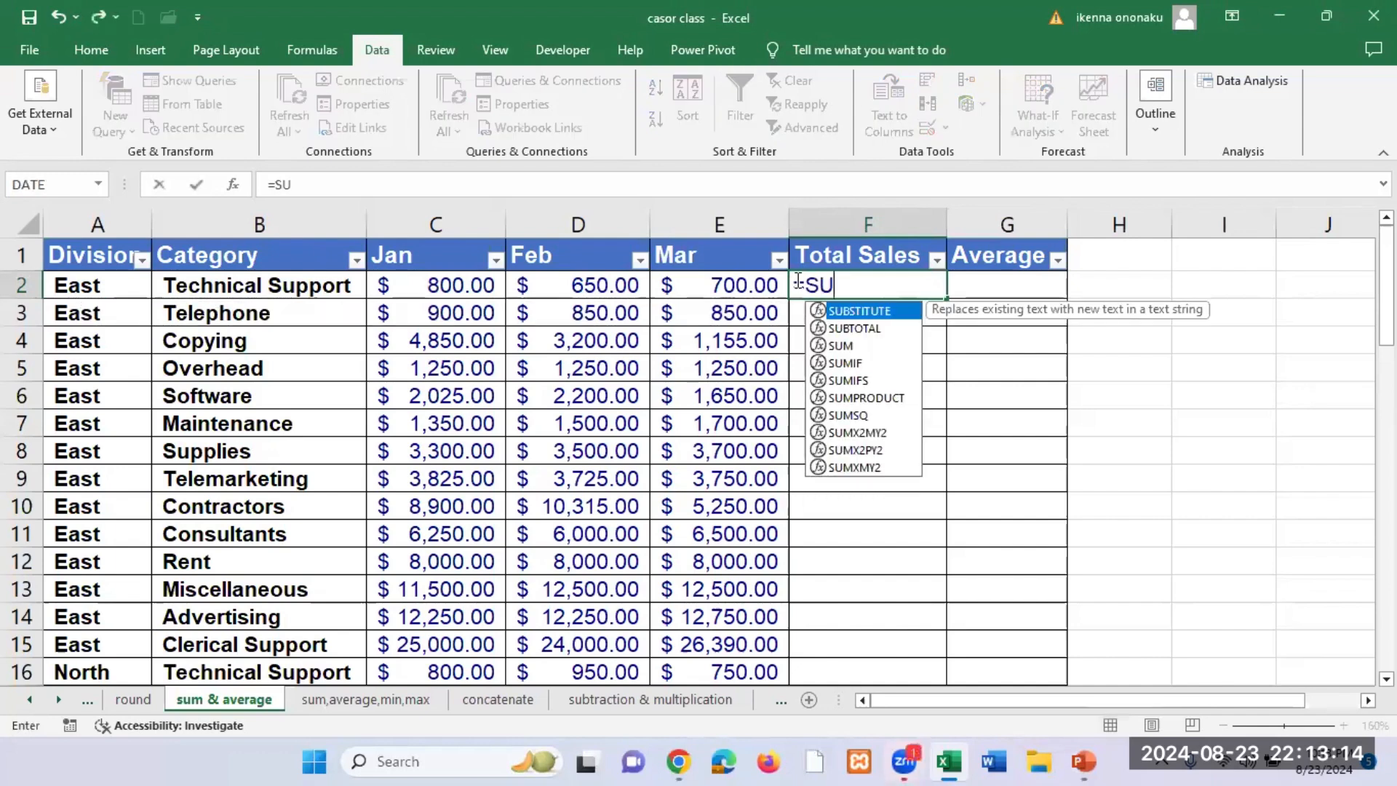
pyautogui.write('M(')
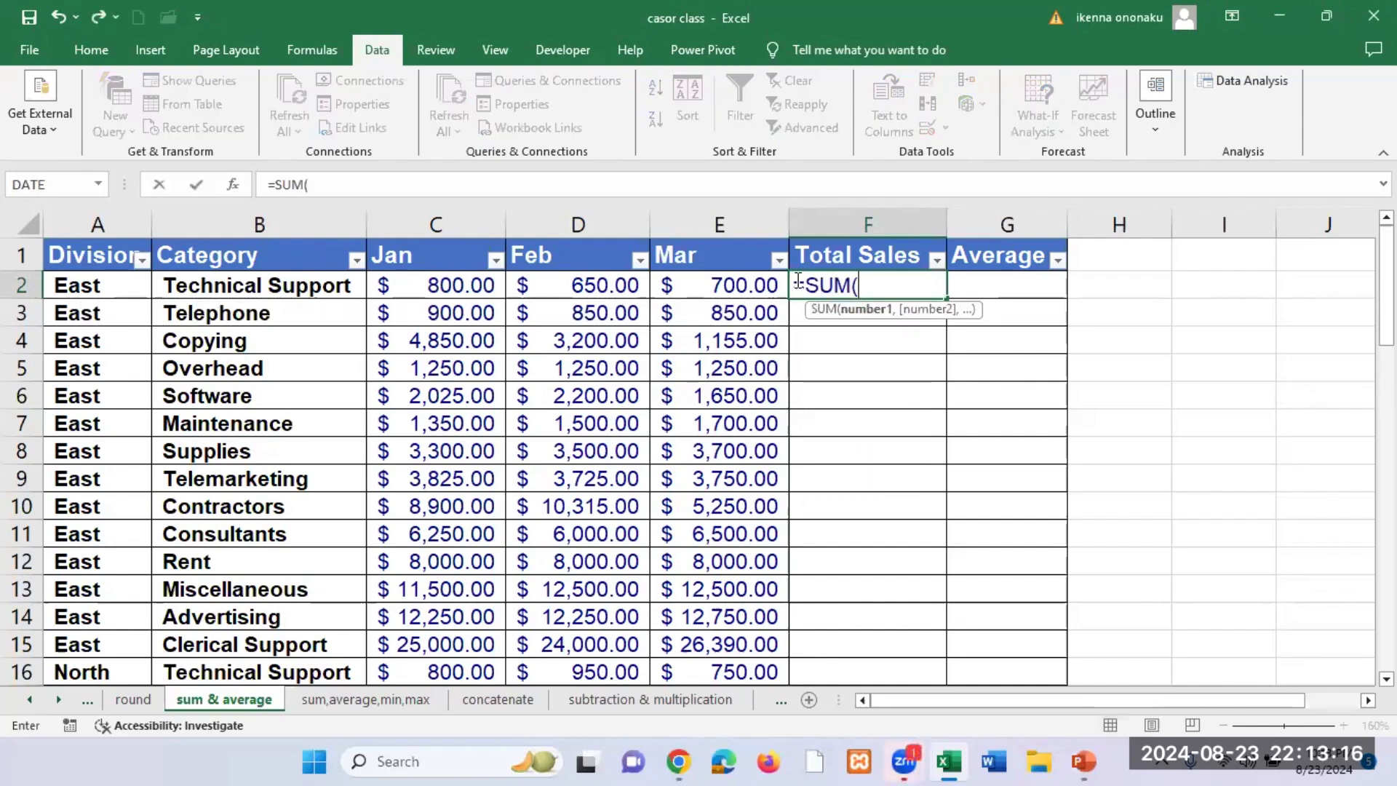
pyautogui.click(441, 285)
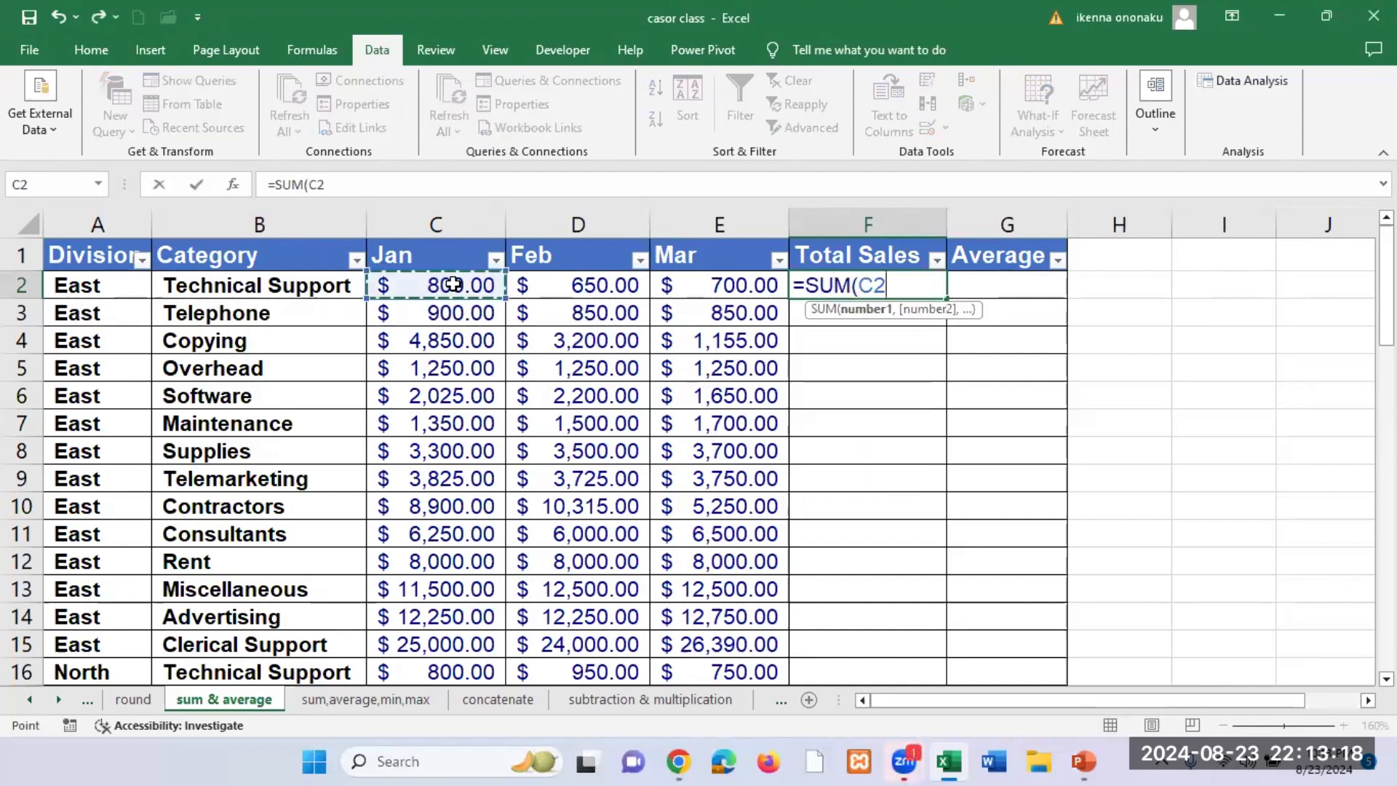
pyautogui.moveTo(629, 285); pyautogui.dragTo(717, 289)
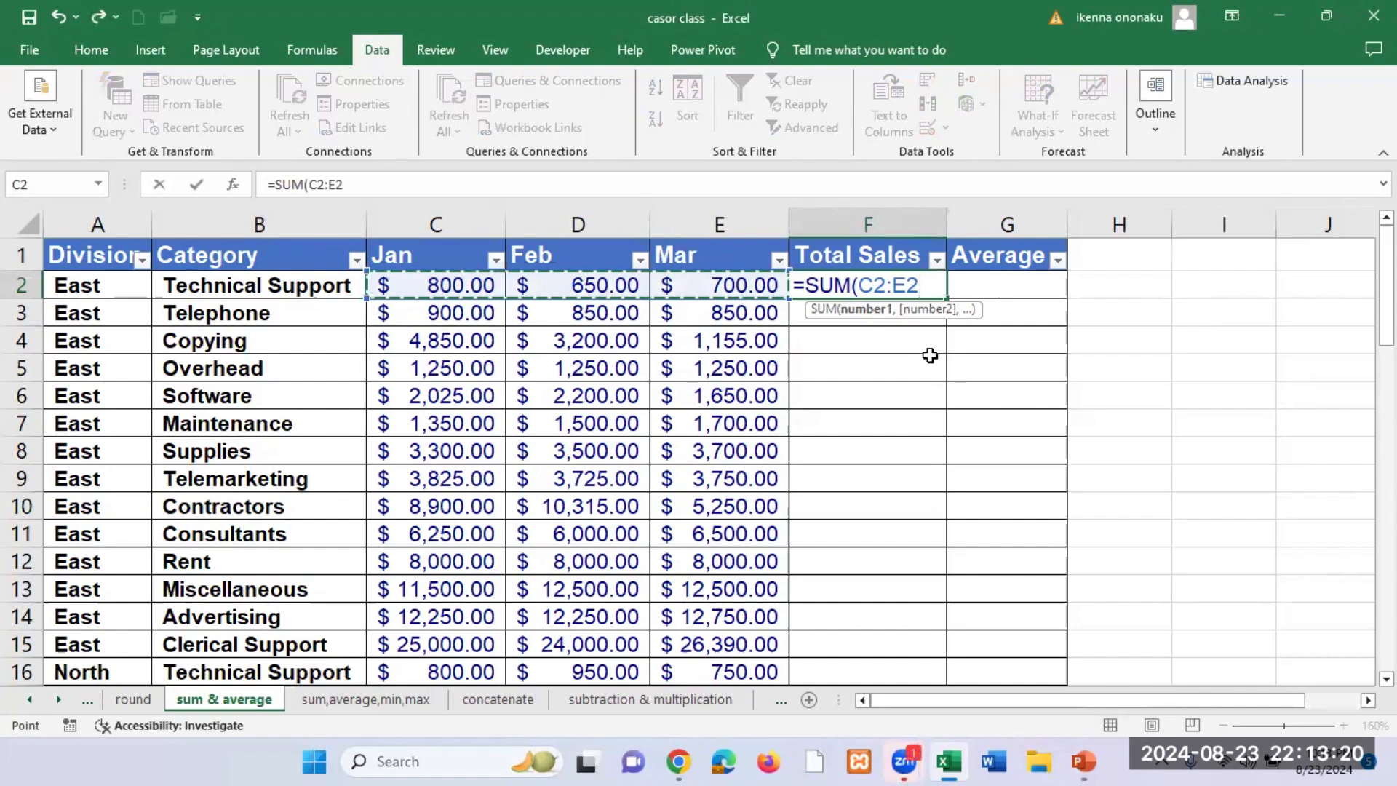
pyautogui.hotkey('ctrl', 'Return')
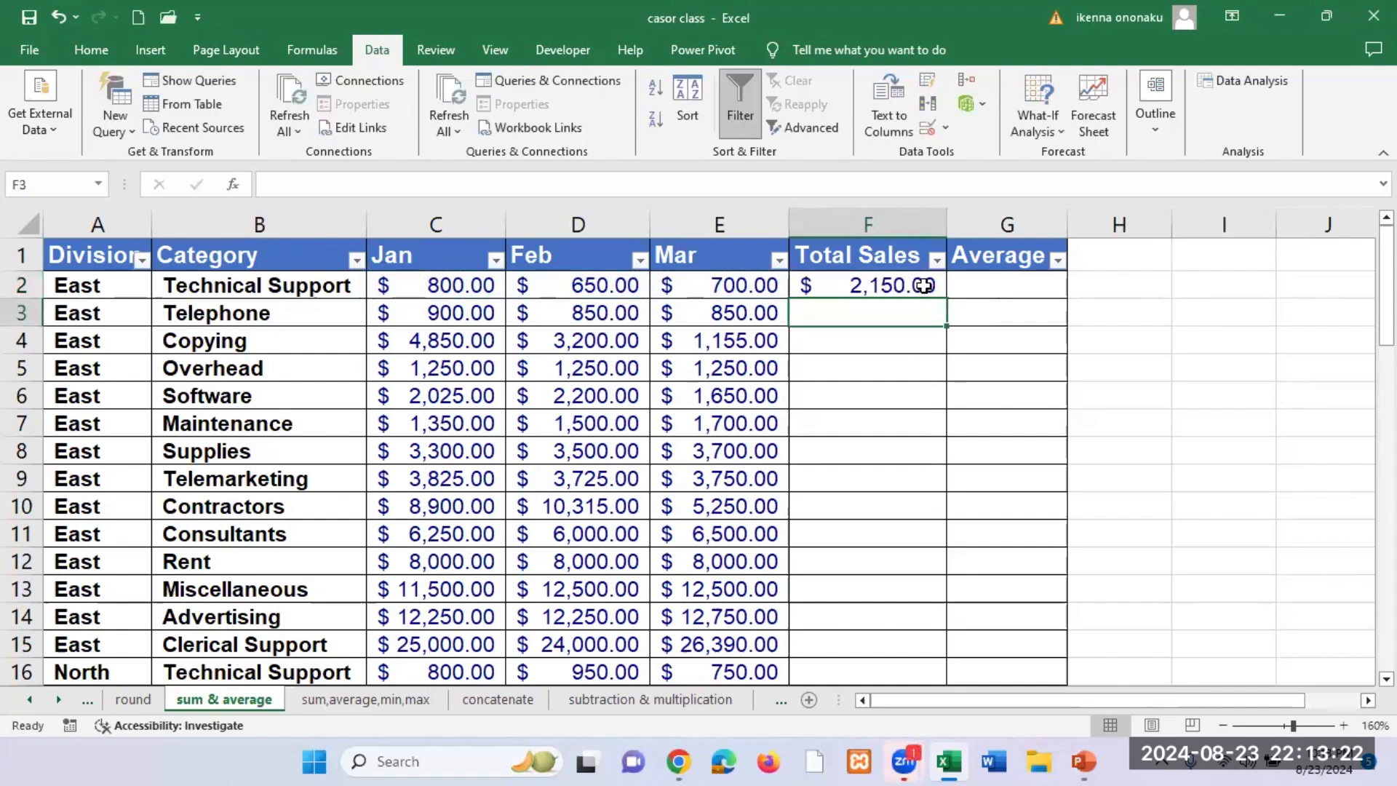
pyautogui.doubleClick(950, 298)
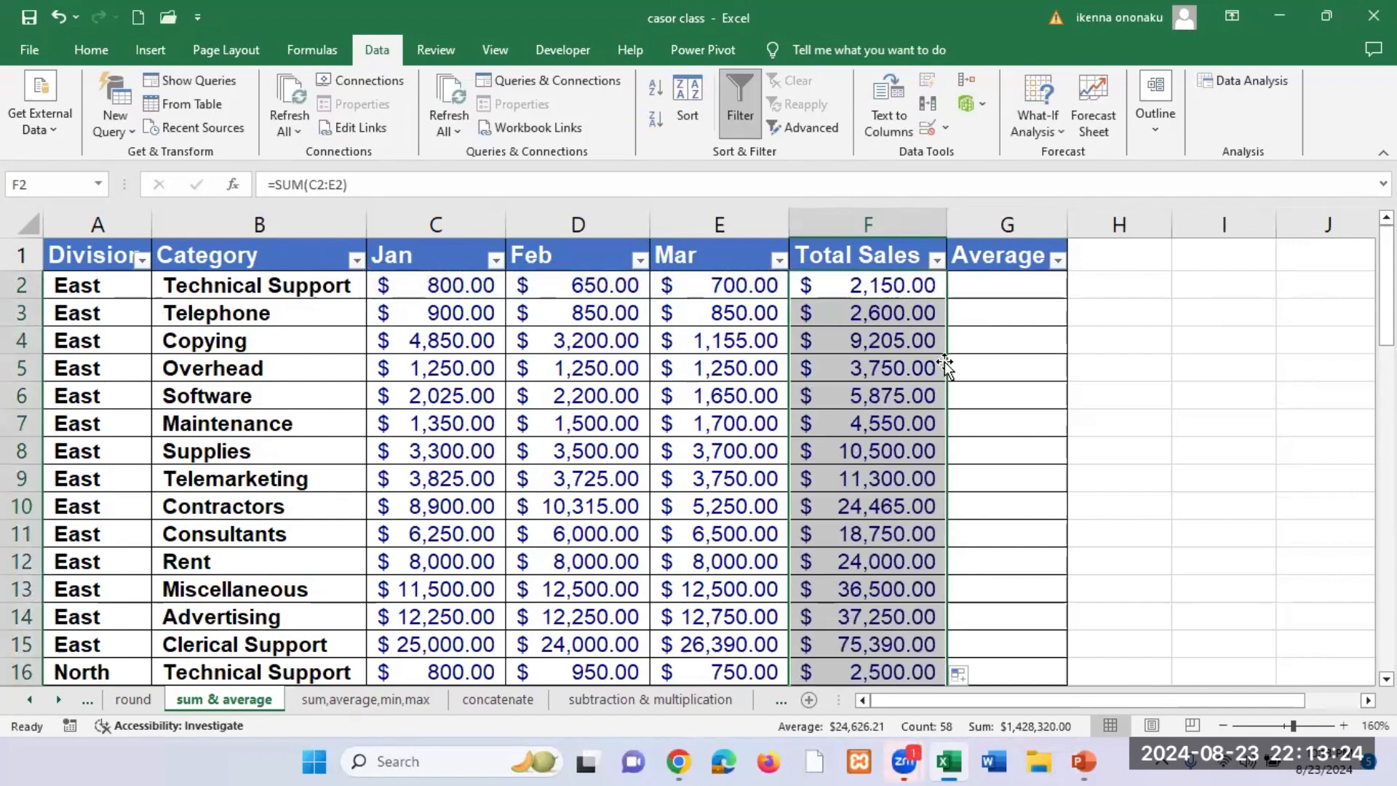
# Step: Undo the Total Sales fill and the SUM formula in F2
pyautogui.hotkey('ctrl', 'z')
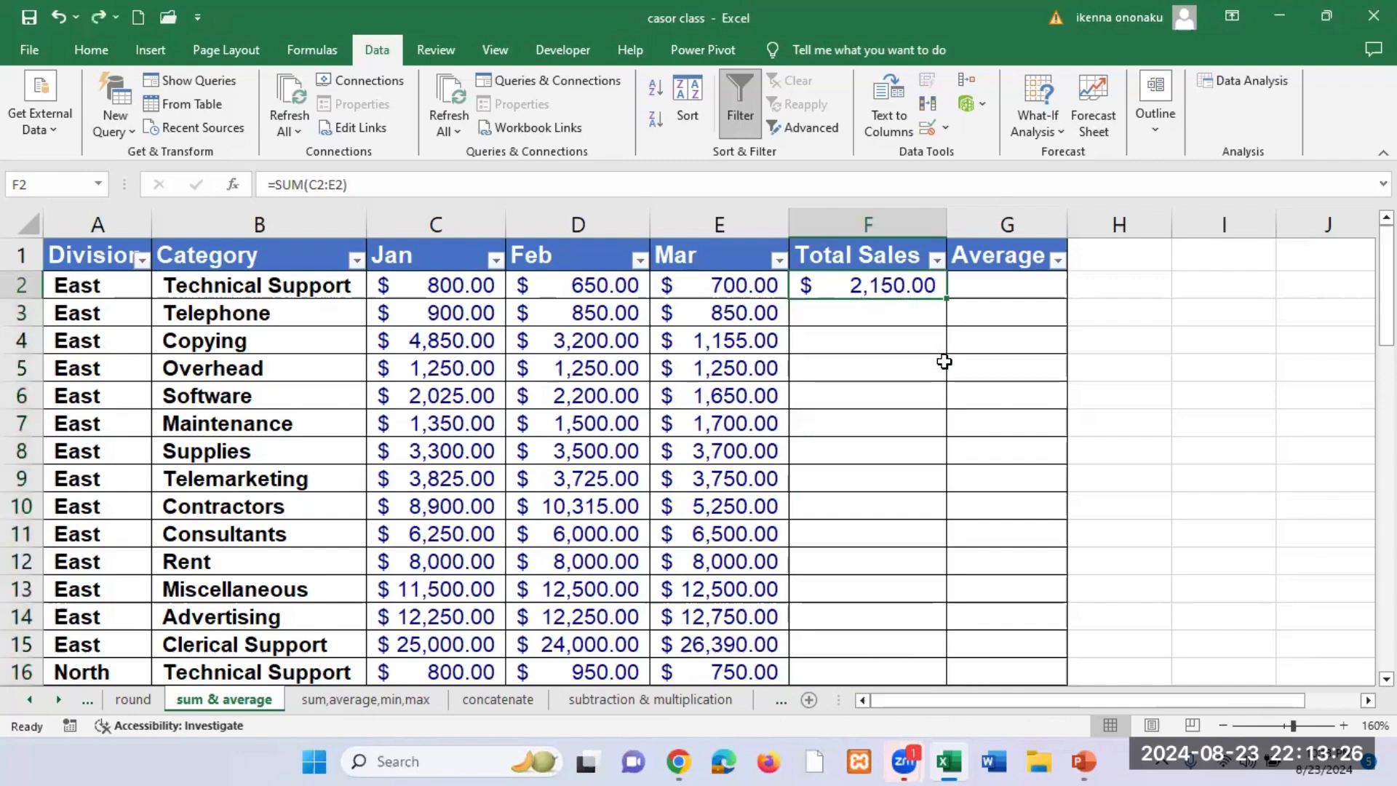
pyautogui.hotkey('ctrl', 'z')
pyautogui.click(853, 342)
# Step: Total C2:E2 into F2 with AutoSum and copy the formula down the Total Sales column
pyautogui.moveTo(446, 284); pyautogui.dragTo(829, 286)
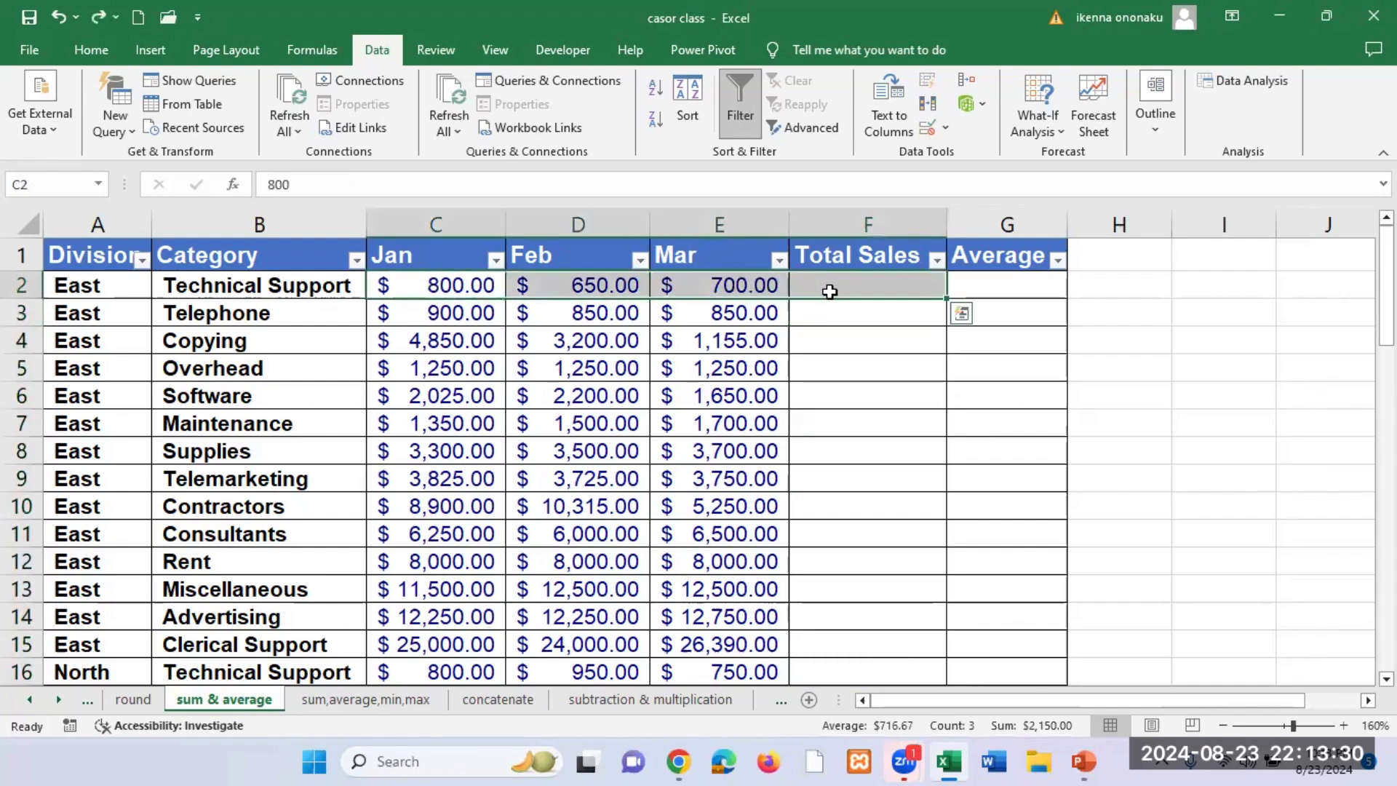
pyautogui.click(314, 51)
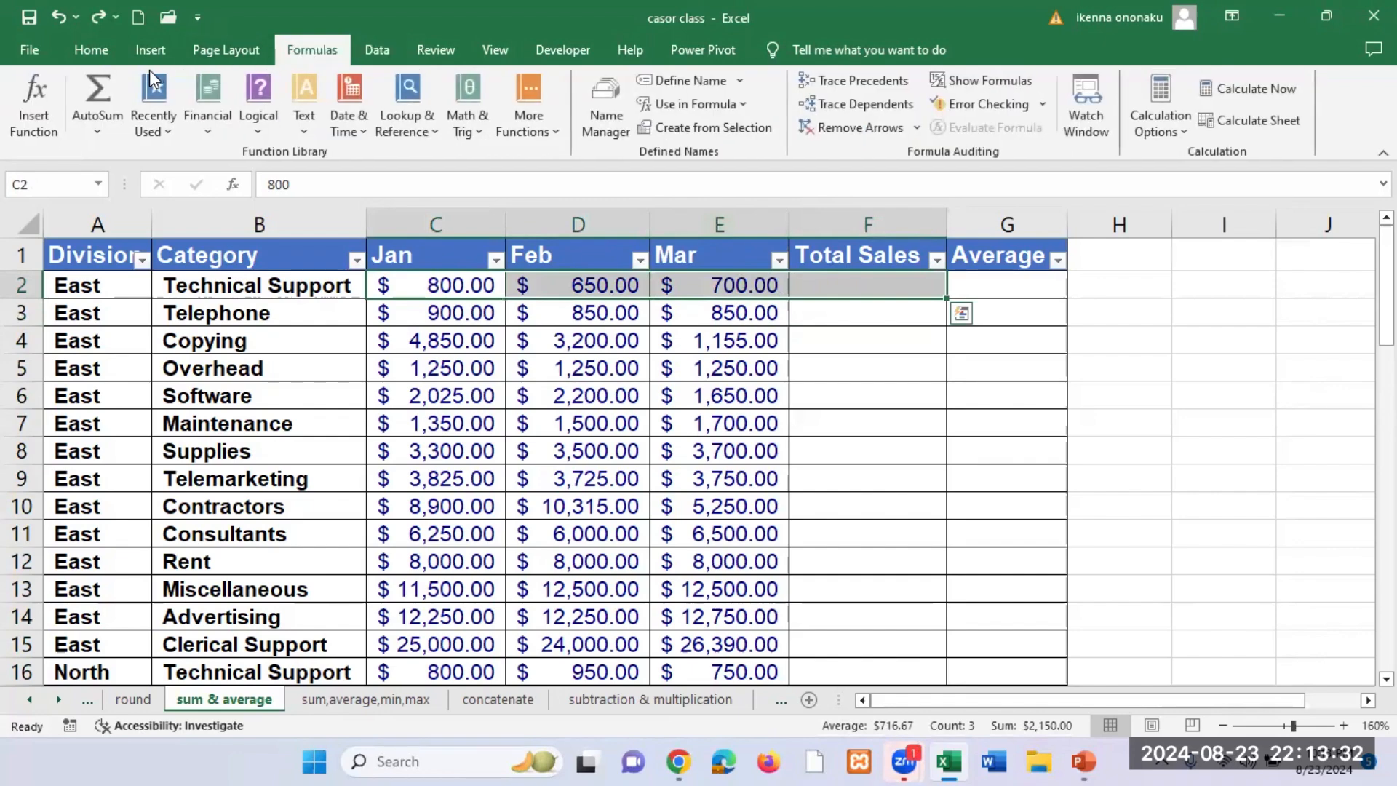
pyautogui.click(102, 87)
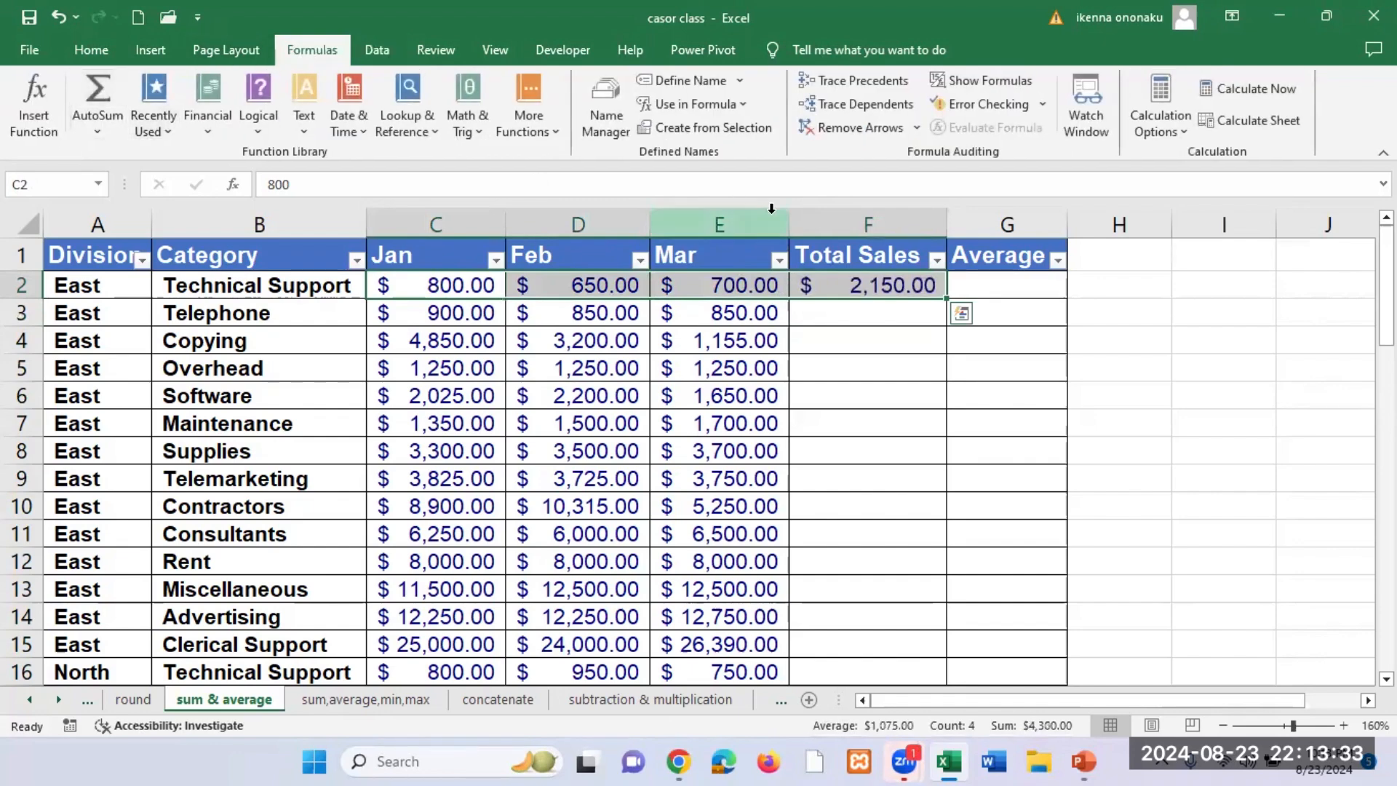
pyautogui.click(964, 286)
pyautogui.click(940, 291)
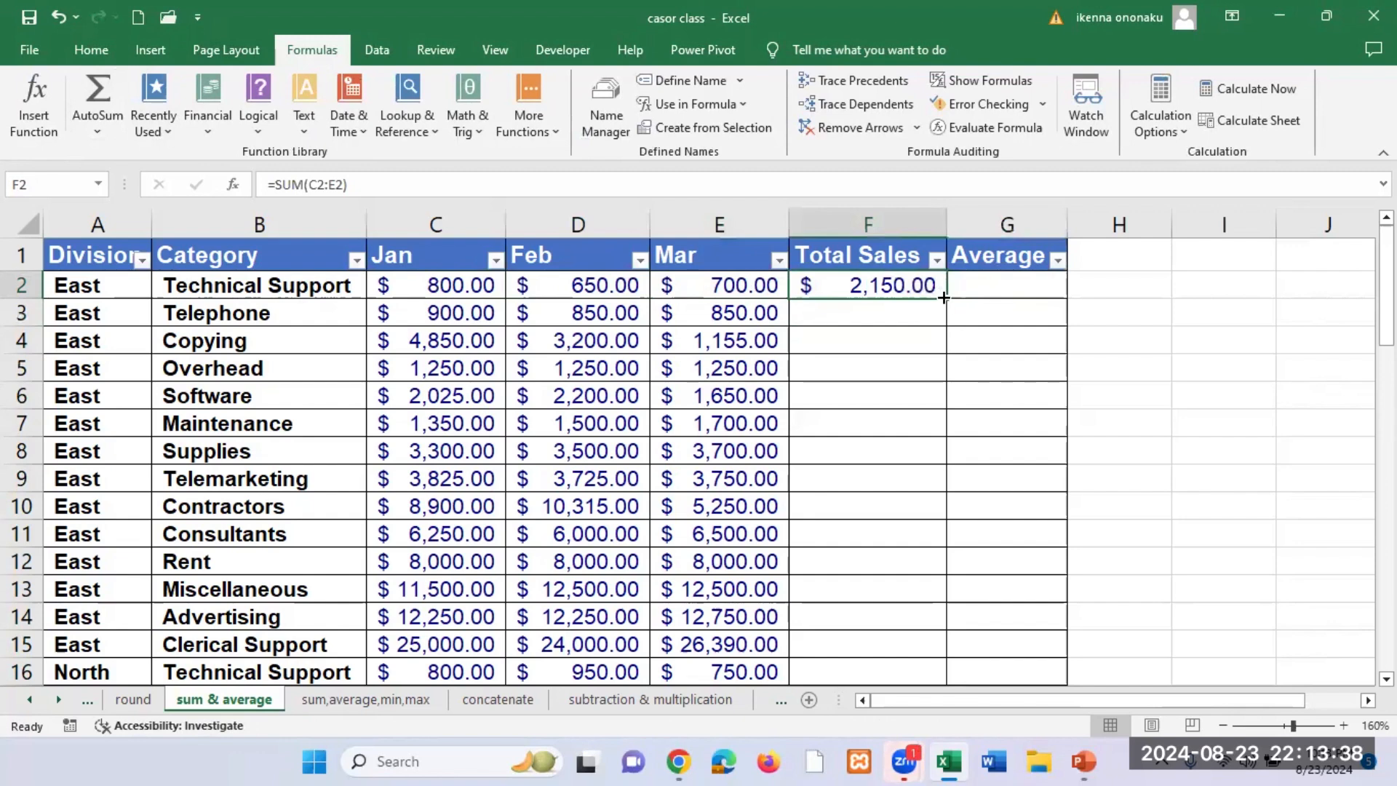
pyautogui.doubleClick(944, 300)
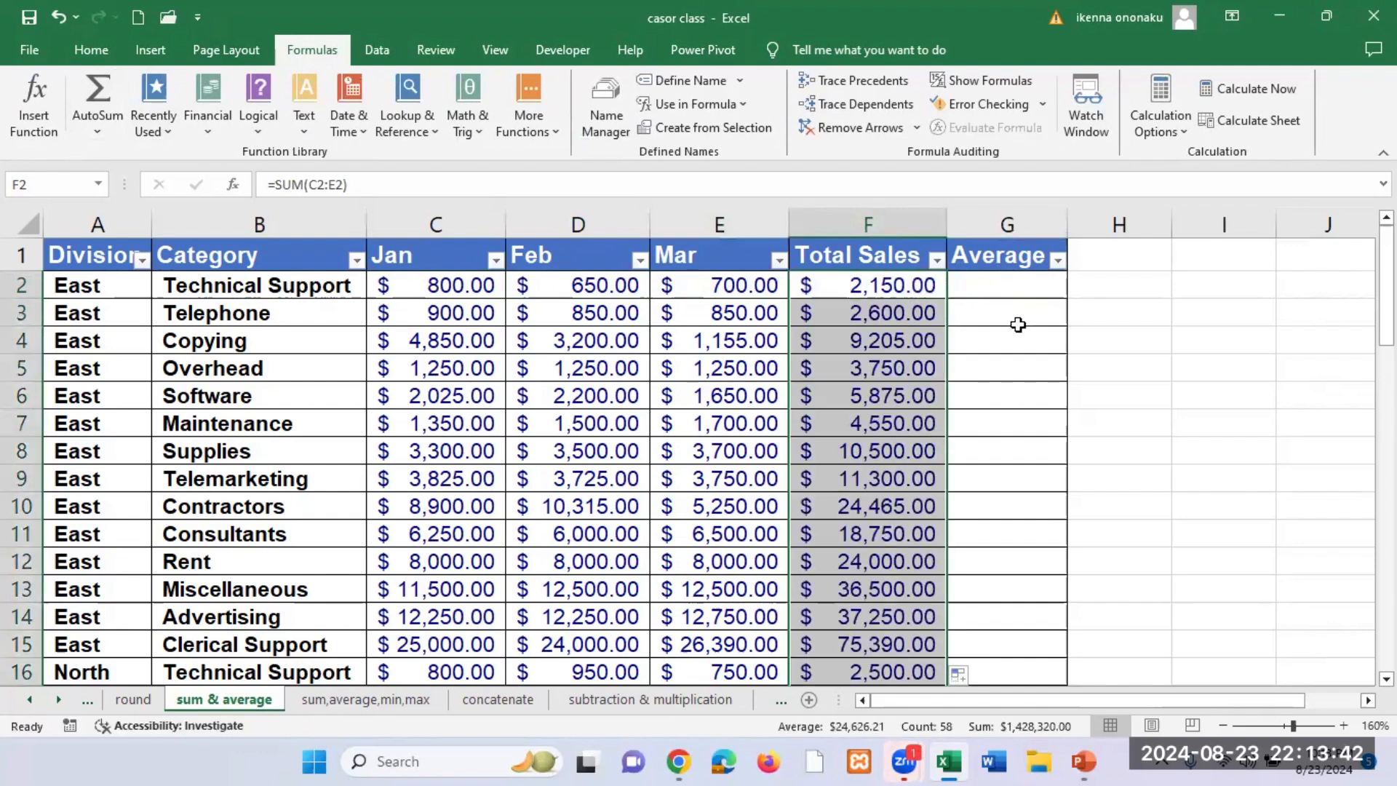
# Step: Enter =AVERAGE(C2:E2) in G2 to average the January to March values for the first East row
pyautogui.click(1009, 281)
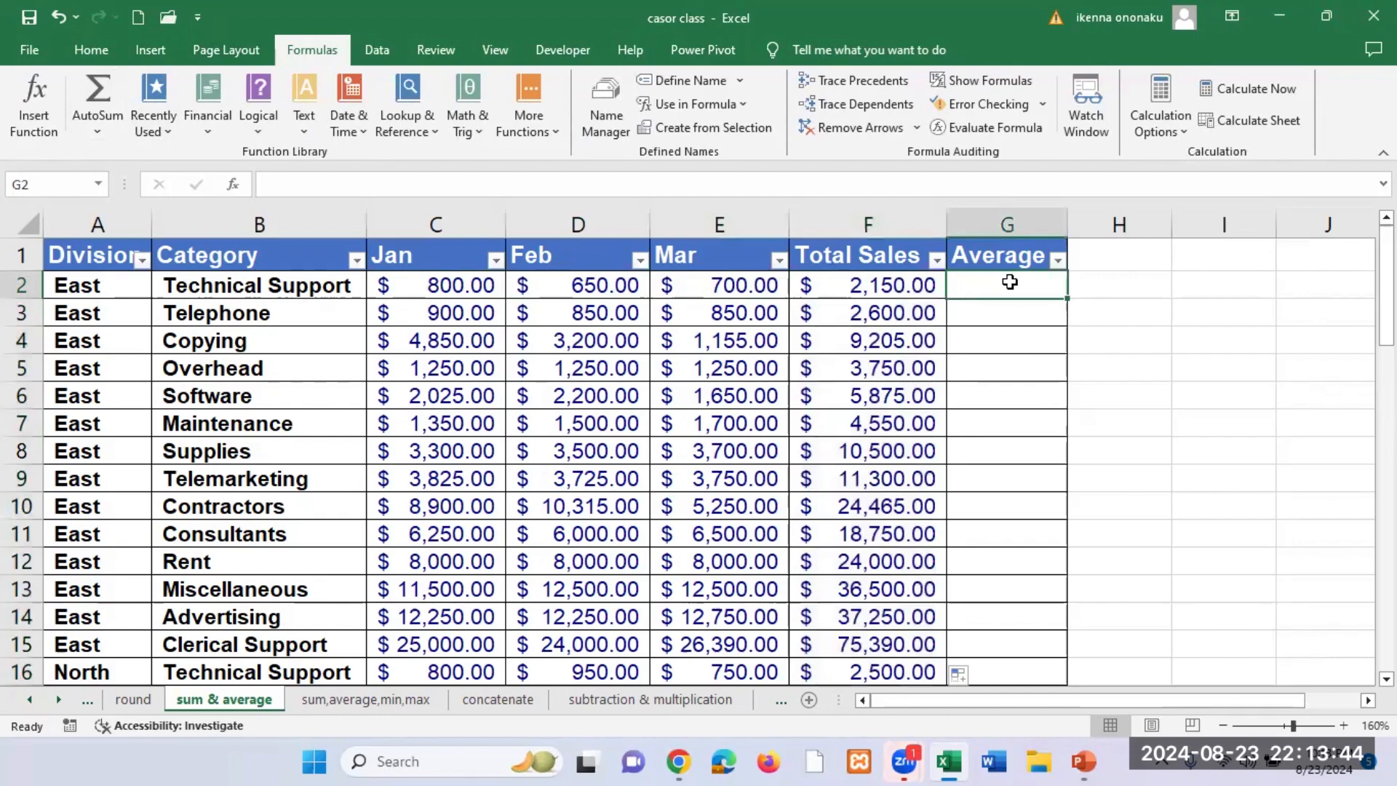
pyautogui.write('=')
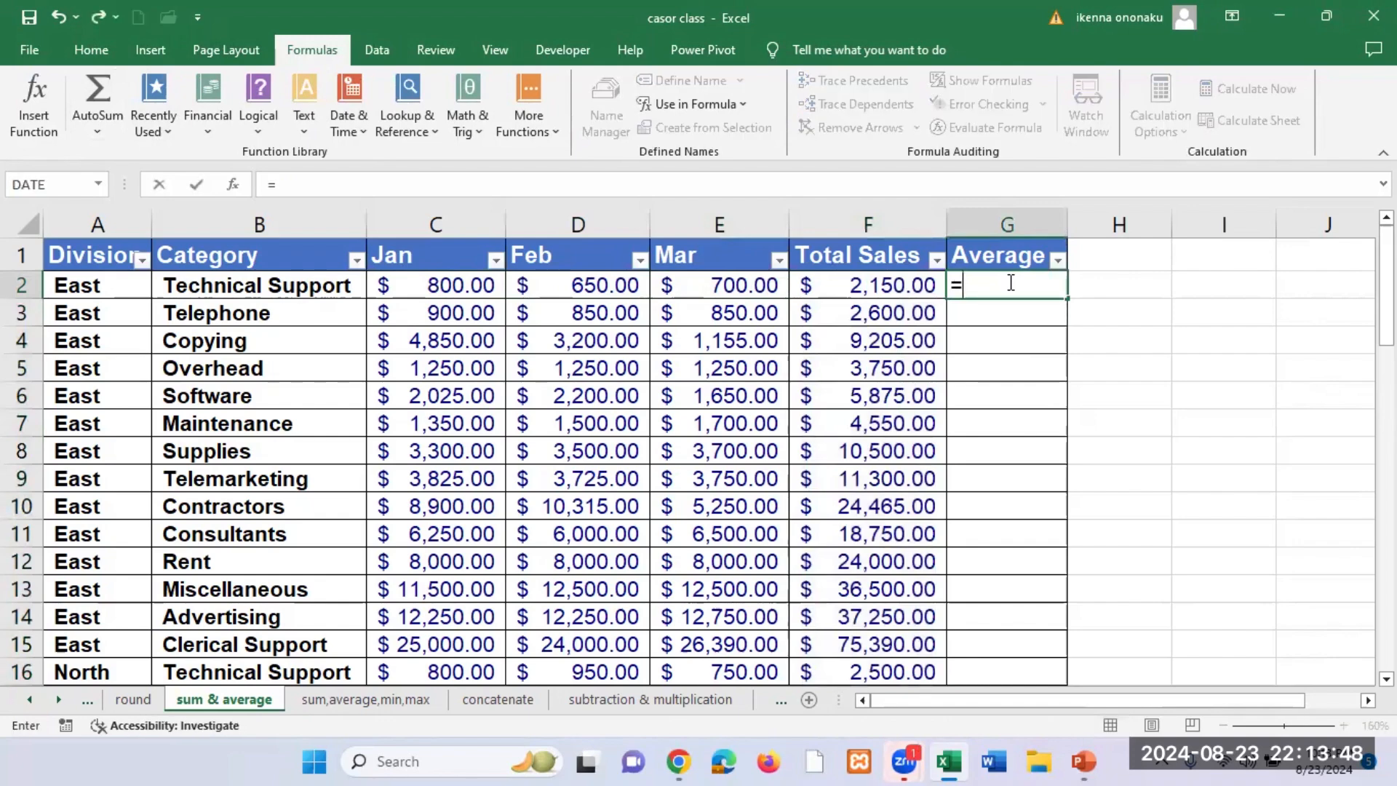
pyautogui.write('AVERAGE')
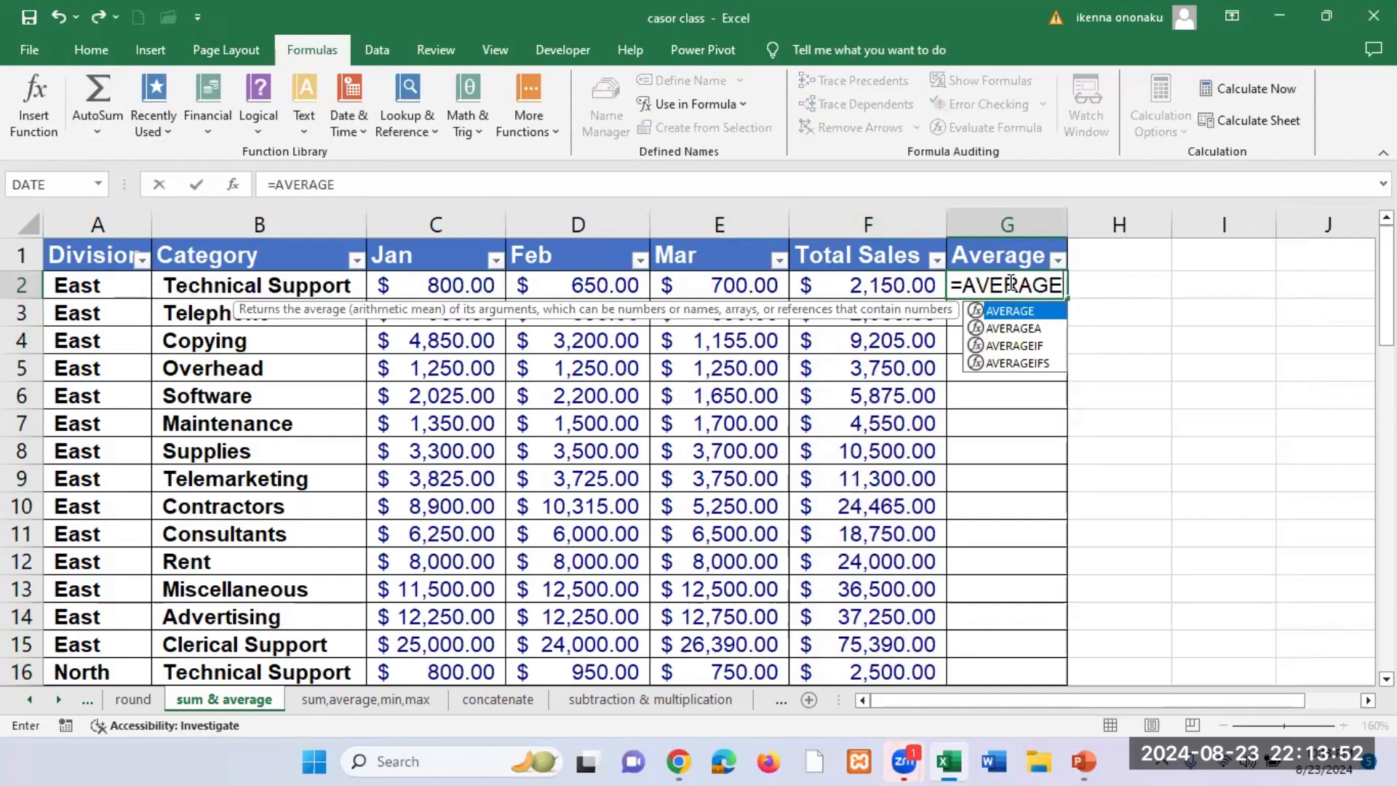
pyautogui.write('(')
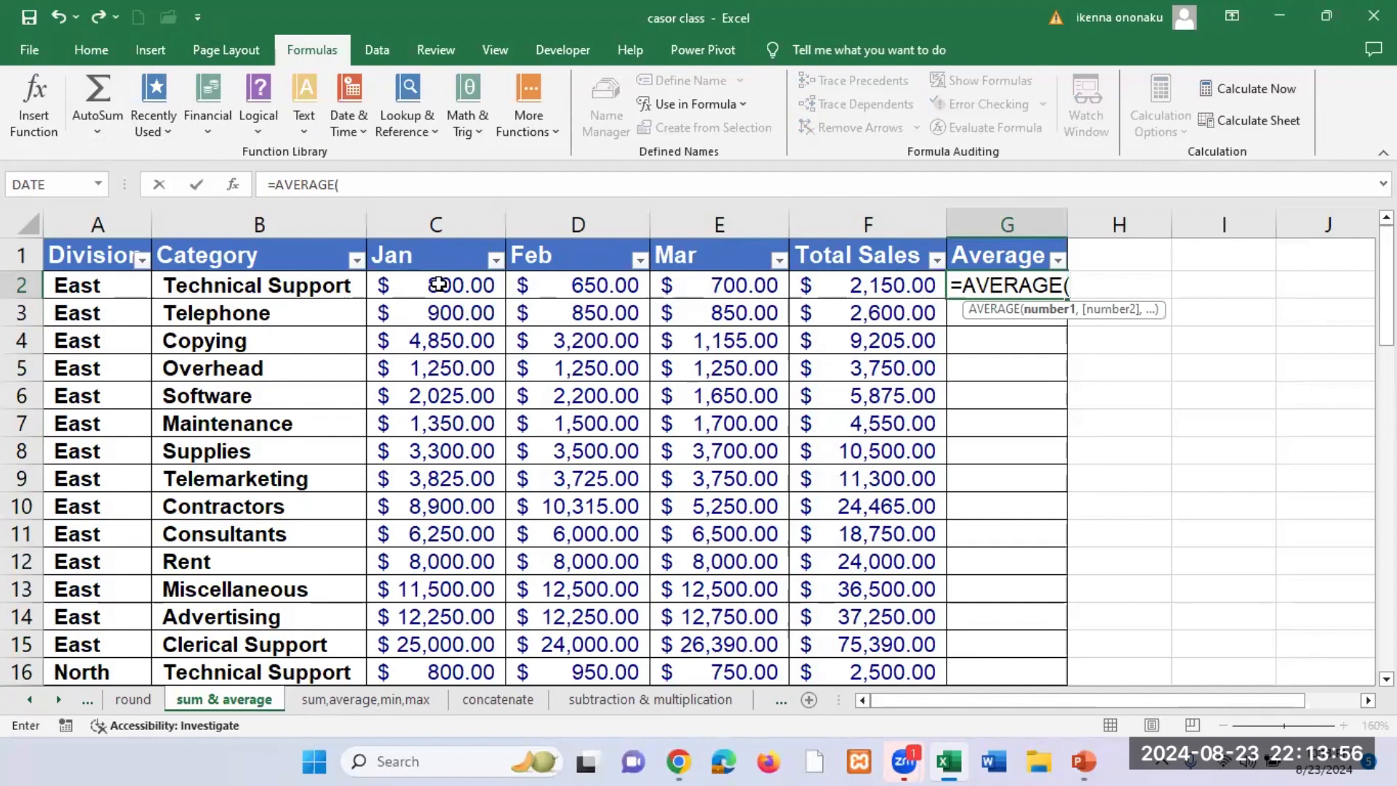
pyautogui.moveTo(439, 284); pyautogui.dragTo(677, 284)
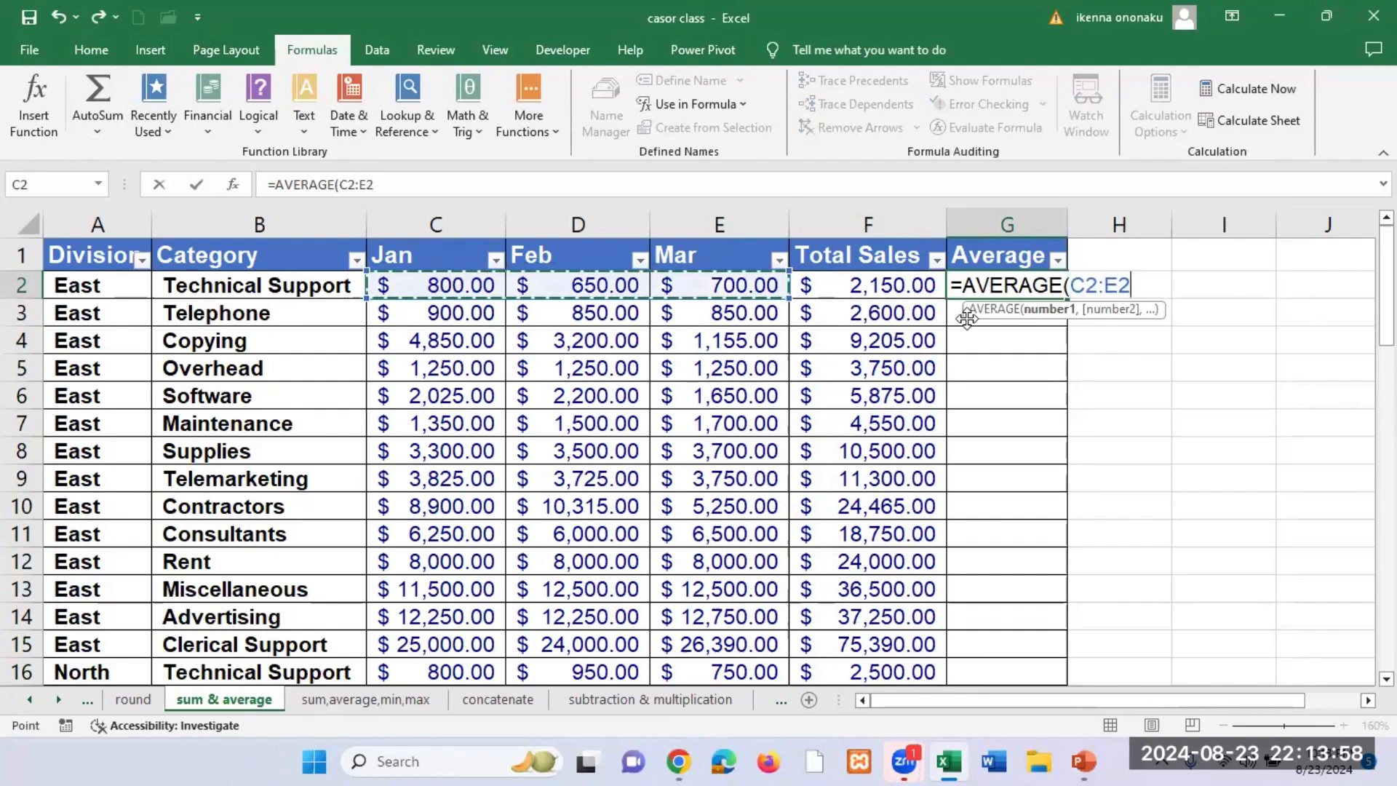
pyautogui.write(')')
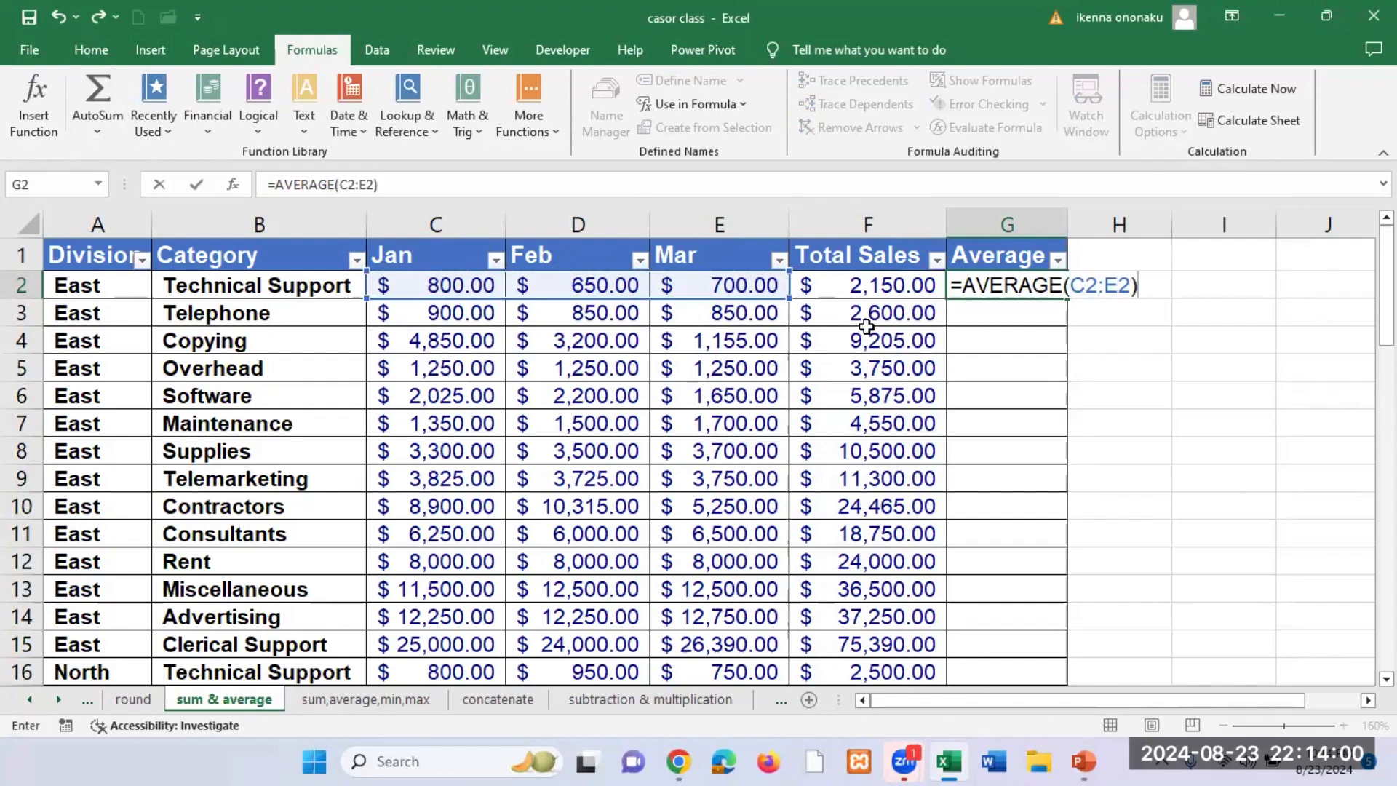
pyautogui.press('Return')
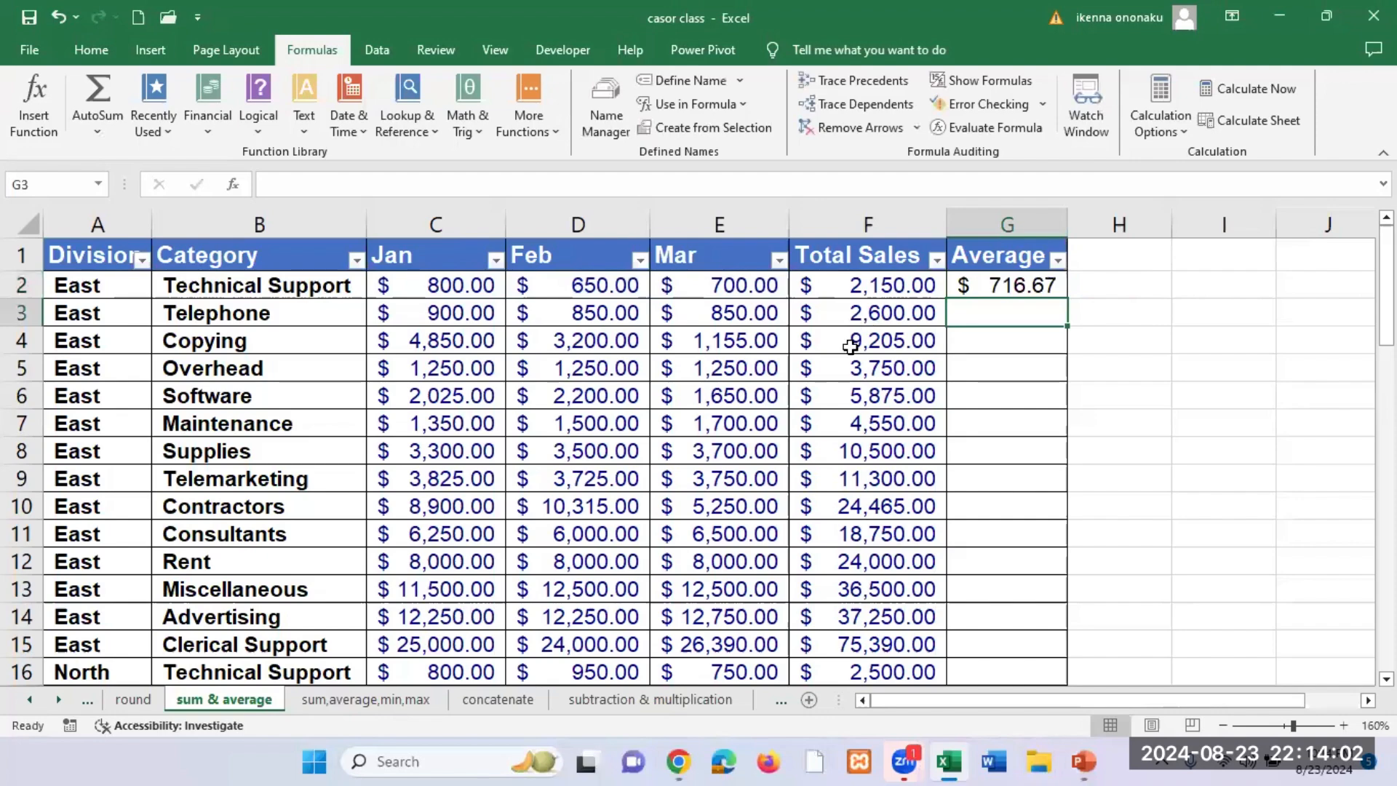
# Step: Copy the G2 average formula down the whole Average column and deselect the filled range
pyautogui.click(1007, 284)
pyautogui.doubleClick(1067, 299)
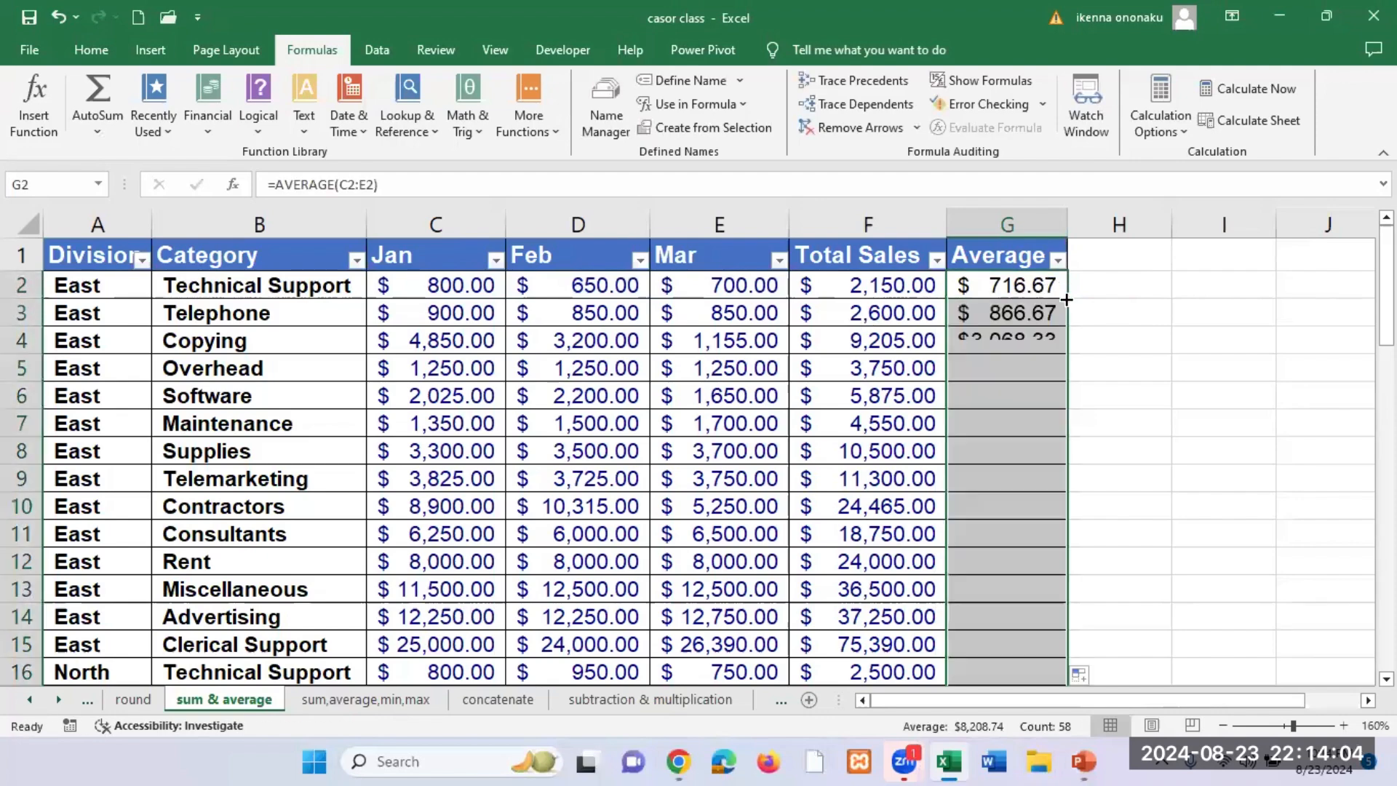
pyautogui.click(1168, 323)
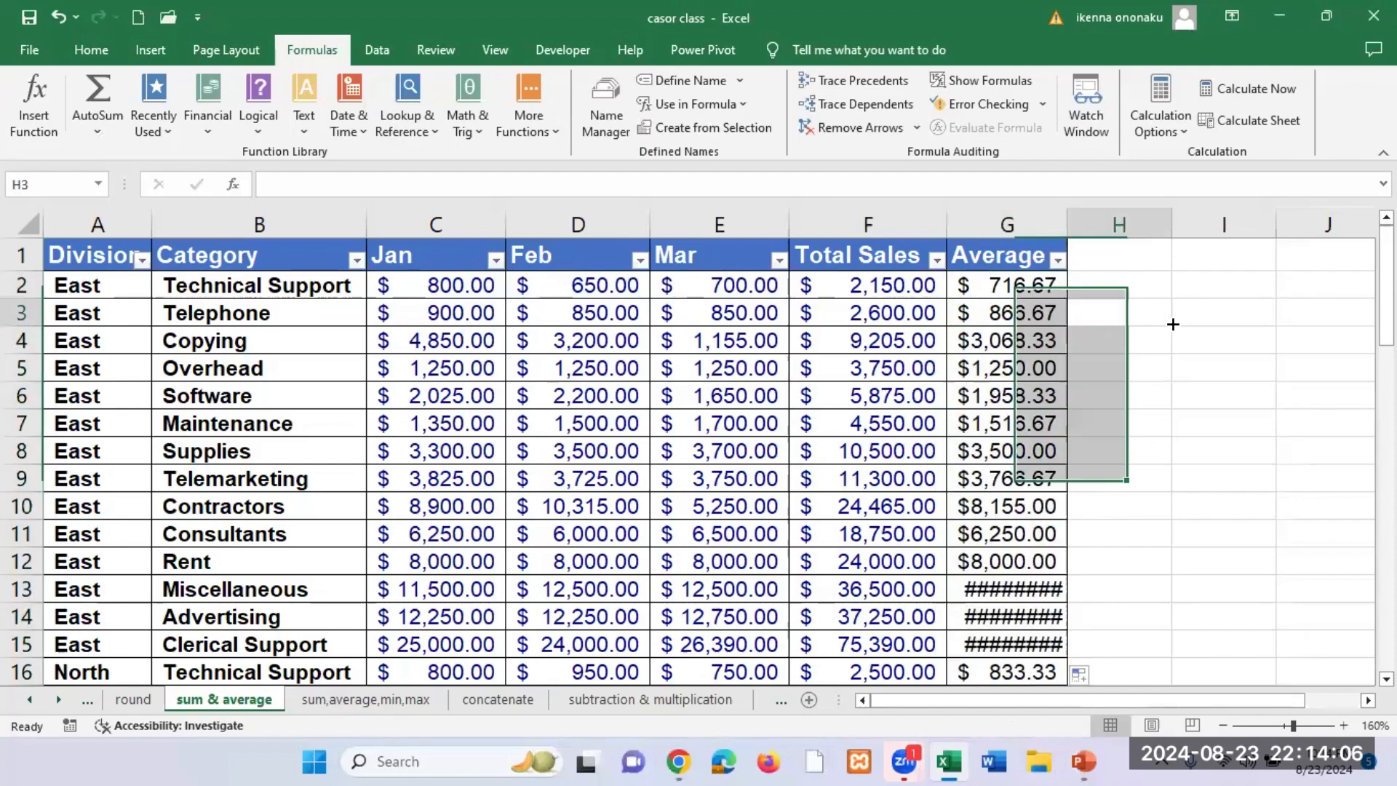
pyautogui.click(1190, 318)
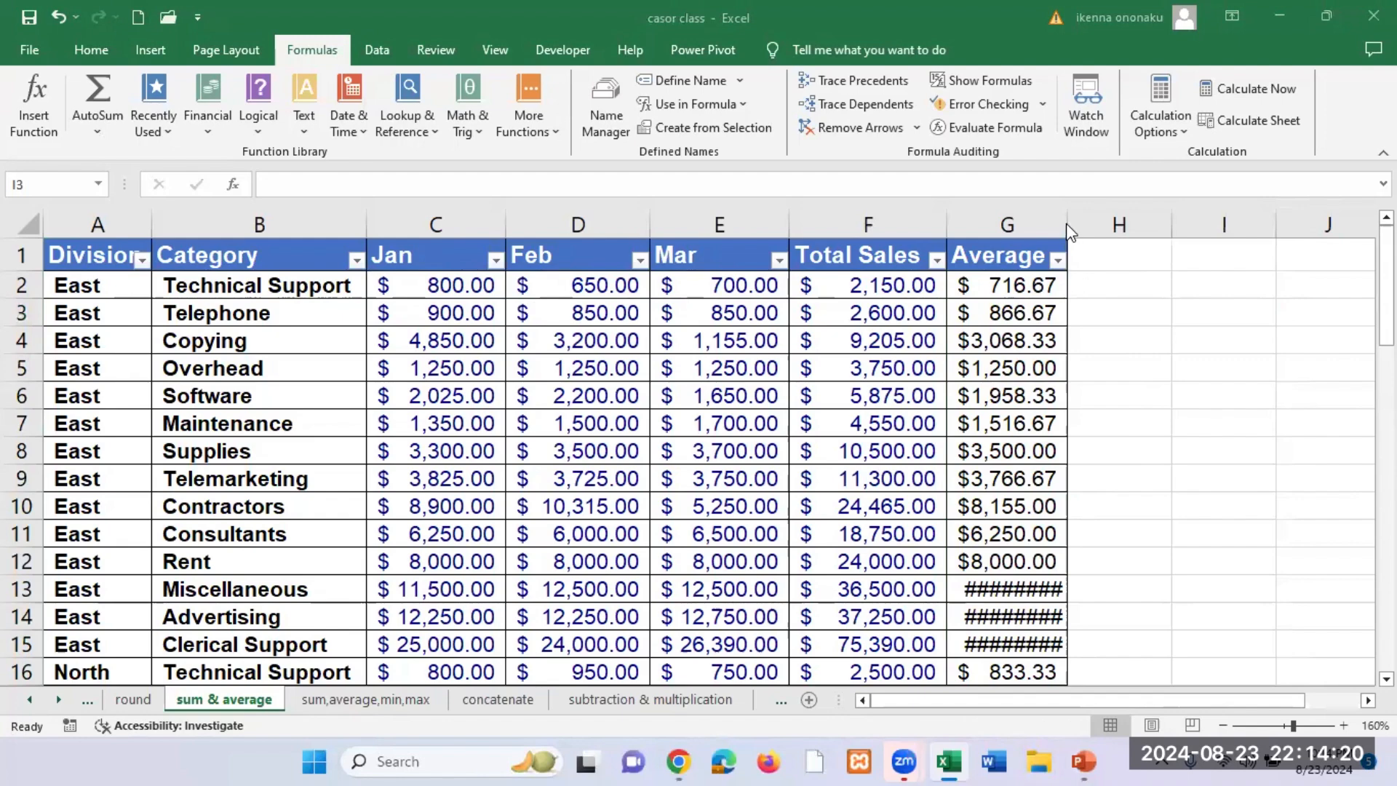
# Step: Select the averages in G13:G15 for East's Miscellaneous, Advertising and Clerical Support rows
pyautogui.scroll(-2, 1078, 495)
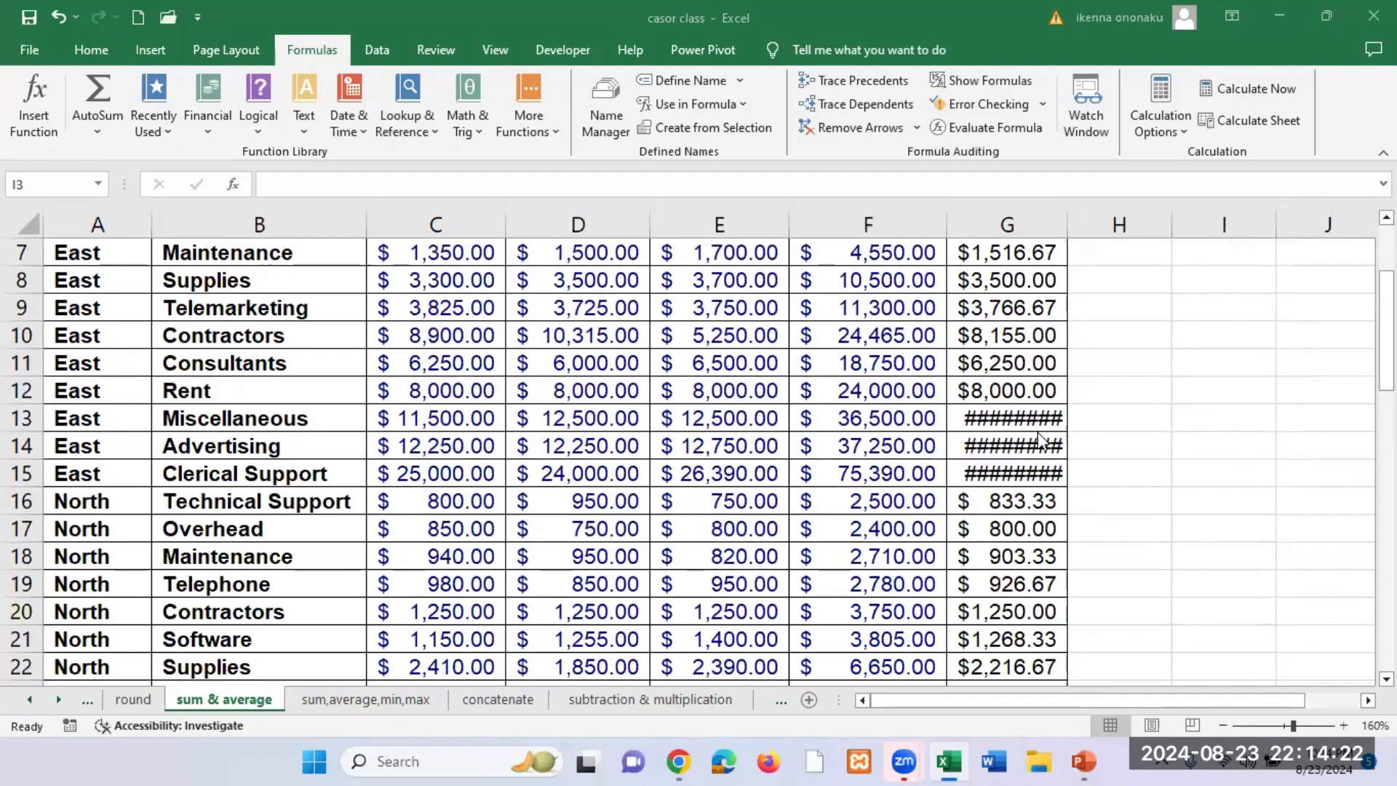
pyautogui.click(983, 400)
pyautogui.moveTo(984, 418); pyautogui.dragTo(995, 469)
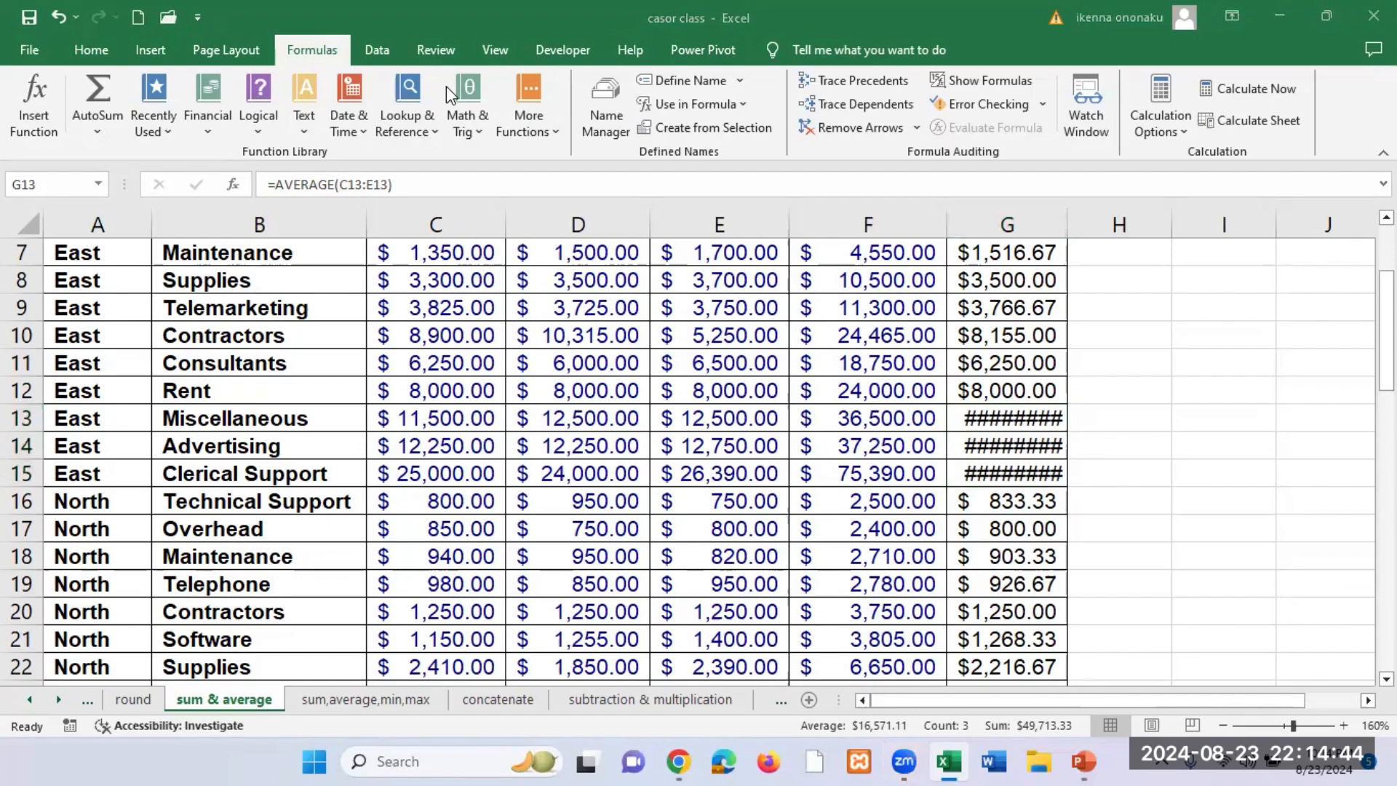
# Step: Widen the Average column G so the averages in G13:G15 fit within their cells
pyautogui.click(989, 432)
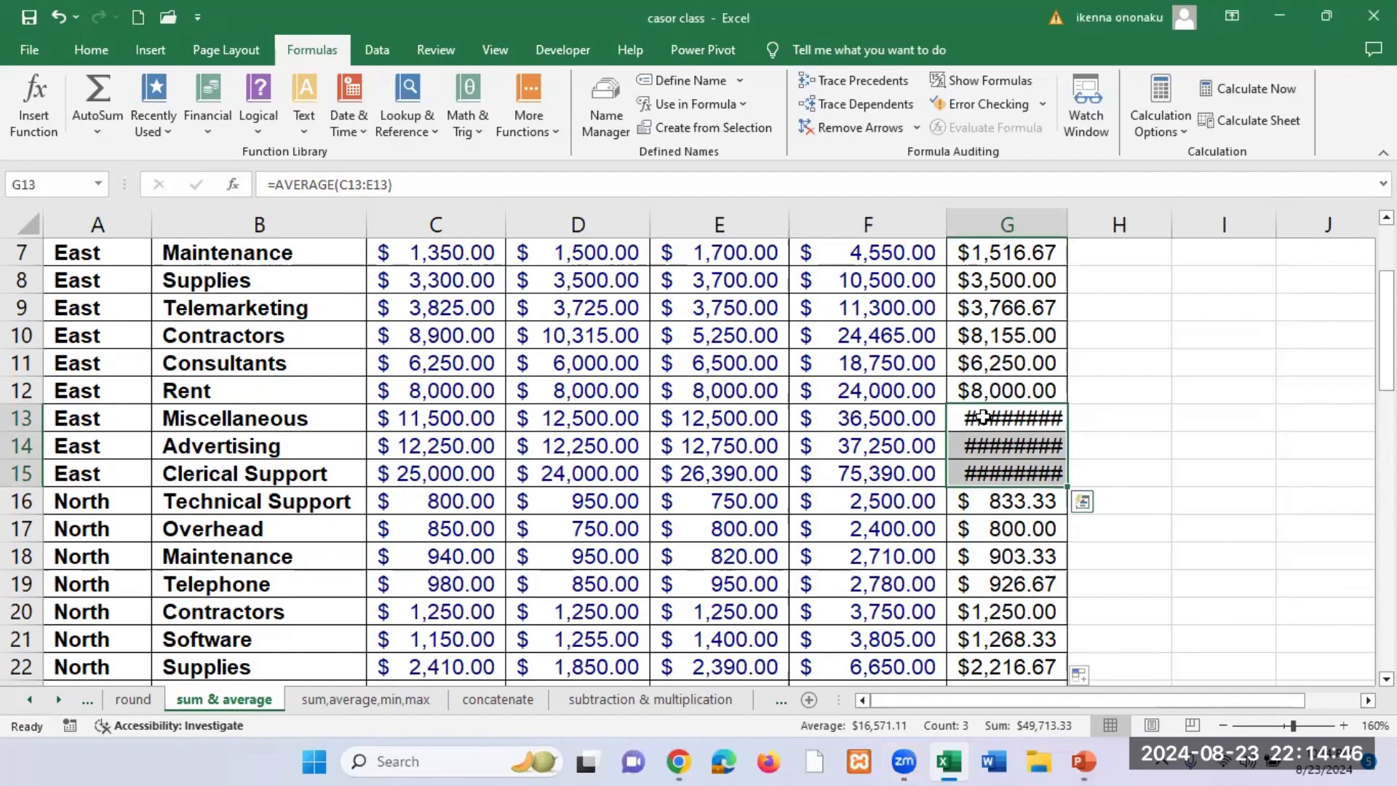
pyautogui.moveTo(989, 432); pyautogui.dragTo(999, 458)
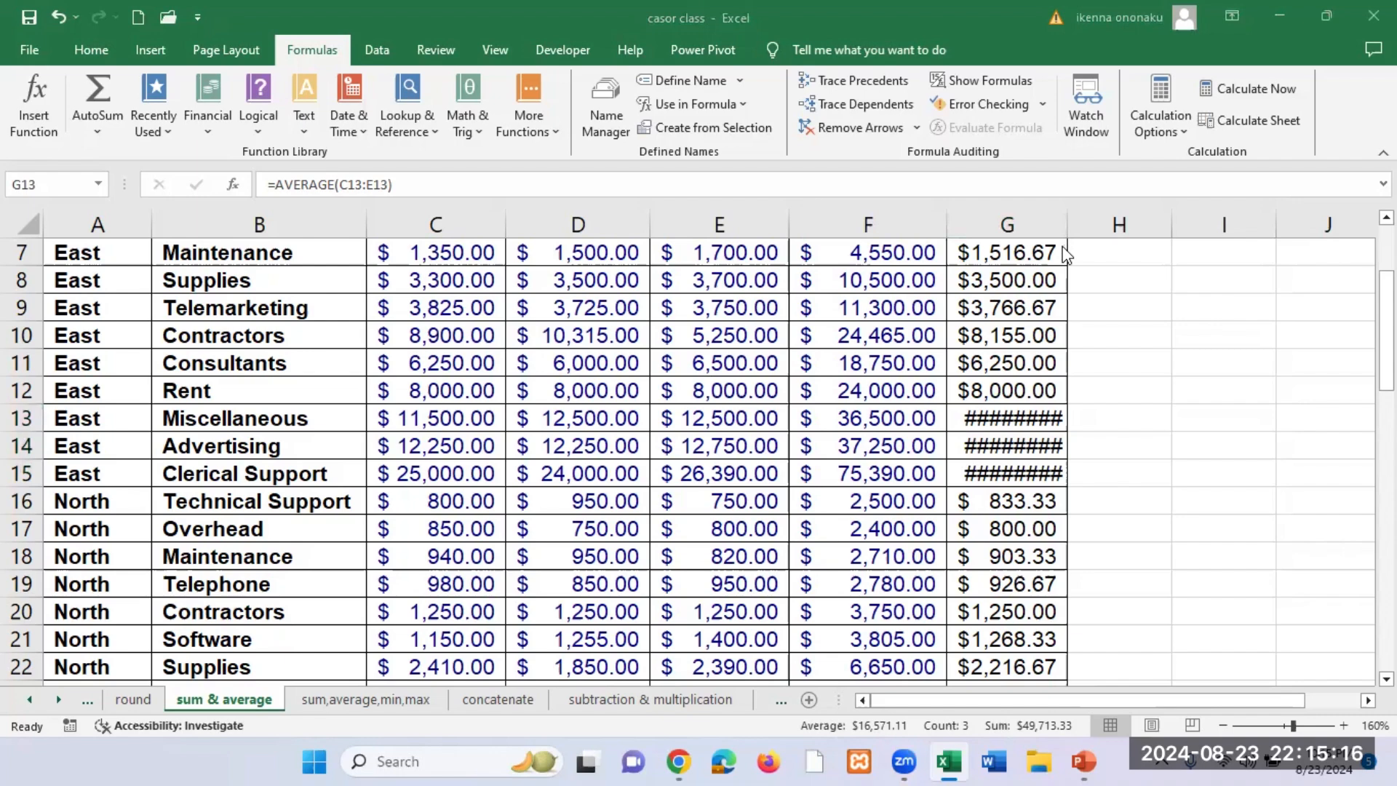
pyautogui.click(1033, 286)
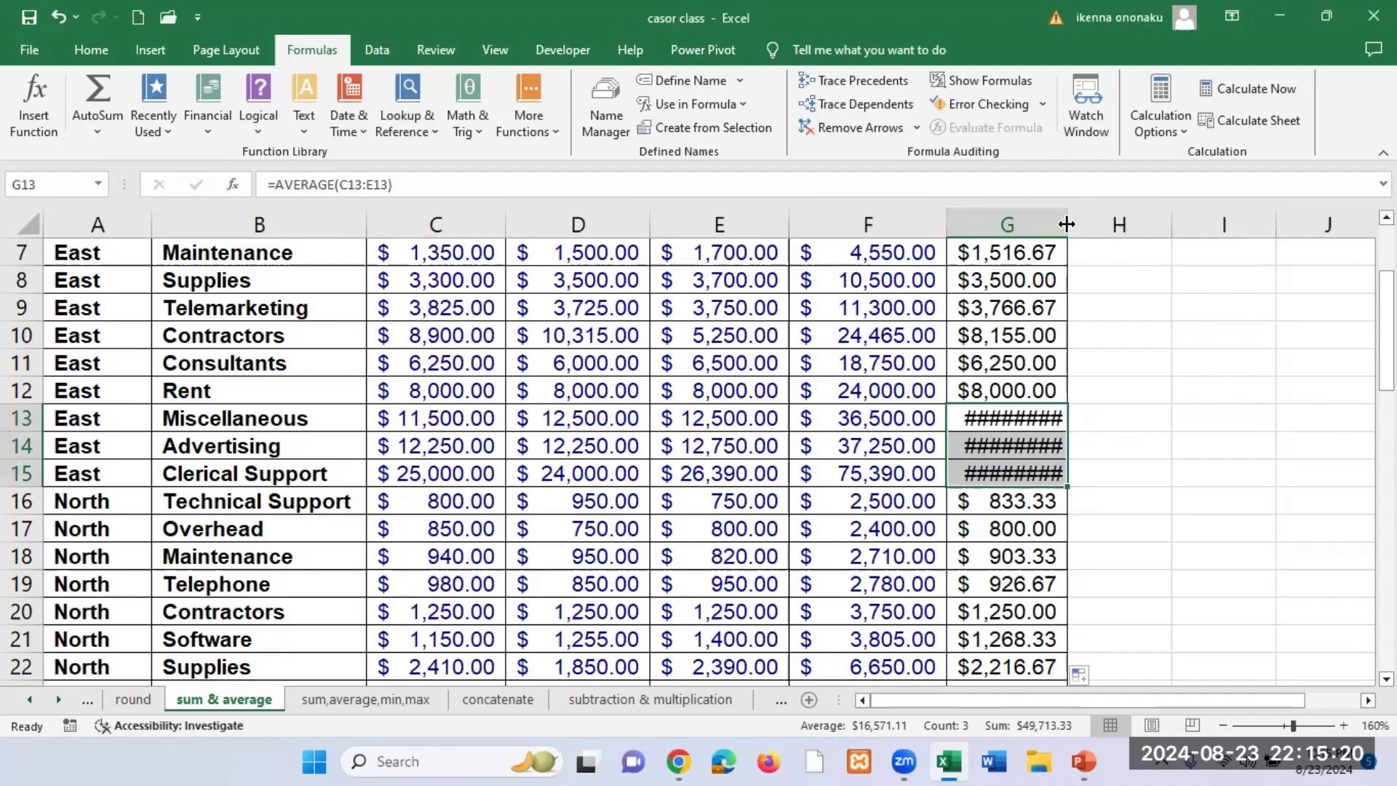
pyautogui.moveTo(1068, 222); pyautogui.dragTo(1105, 221)
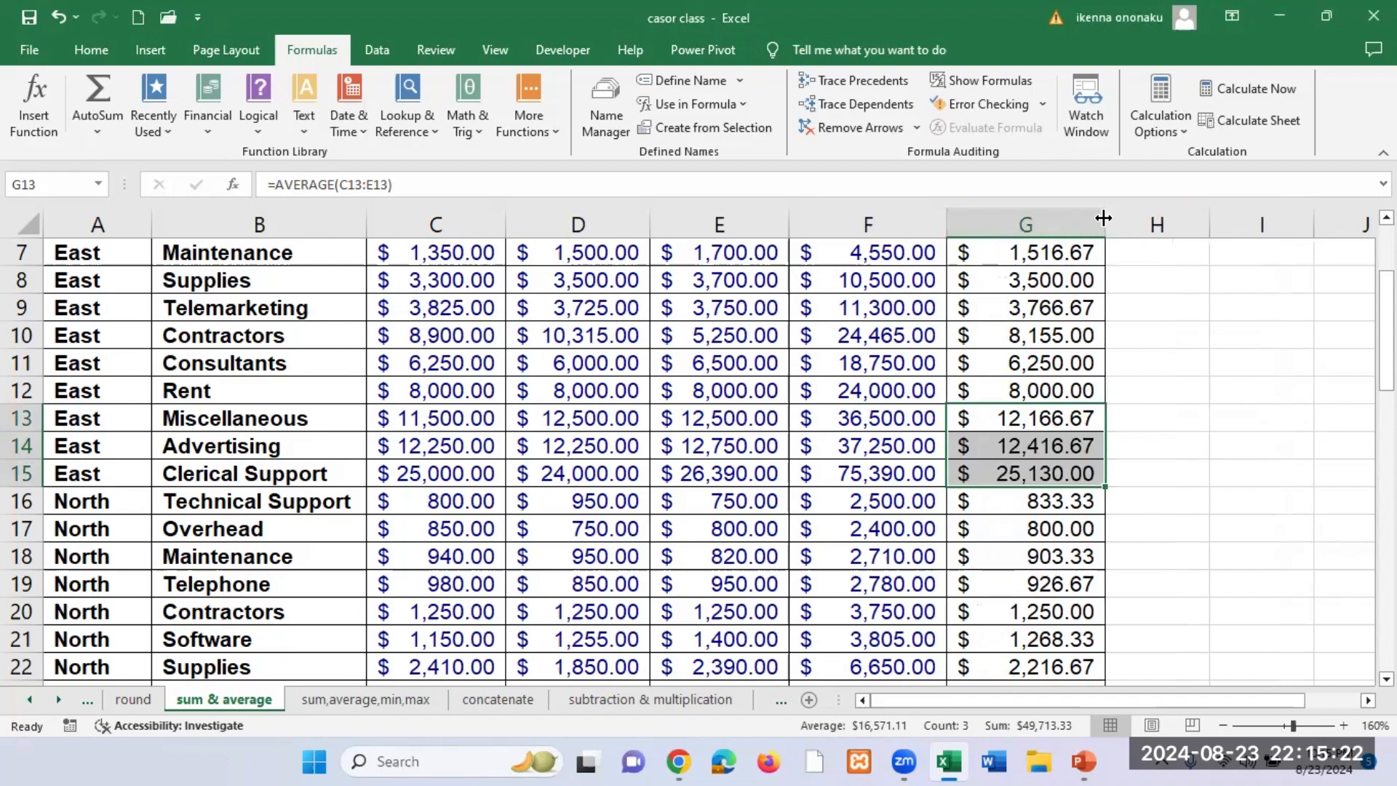
pyautogui.scroll(2, 1120, 582)
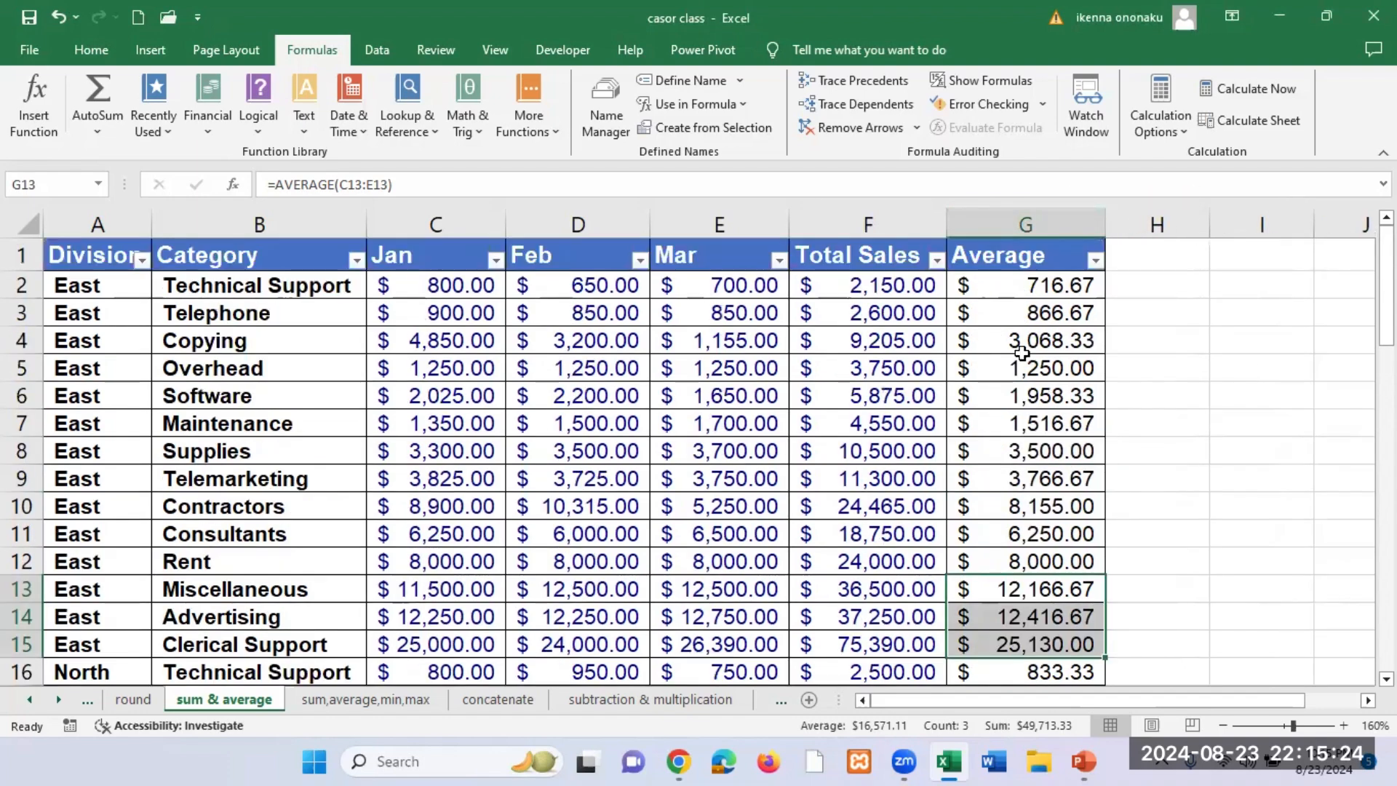
# Step: Enter the month labels JAN, FEB and MARCH in cells I3, I4 and I5 beside the sales table
pyautogui.click(1215, 351)
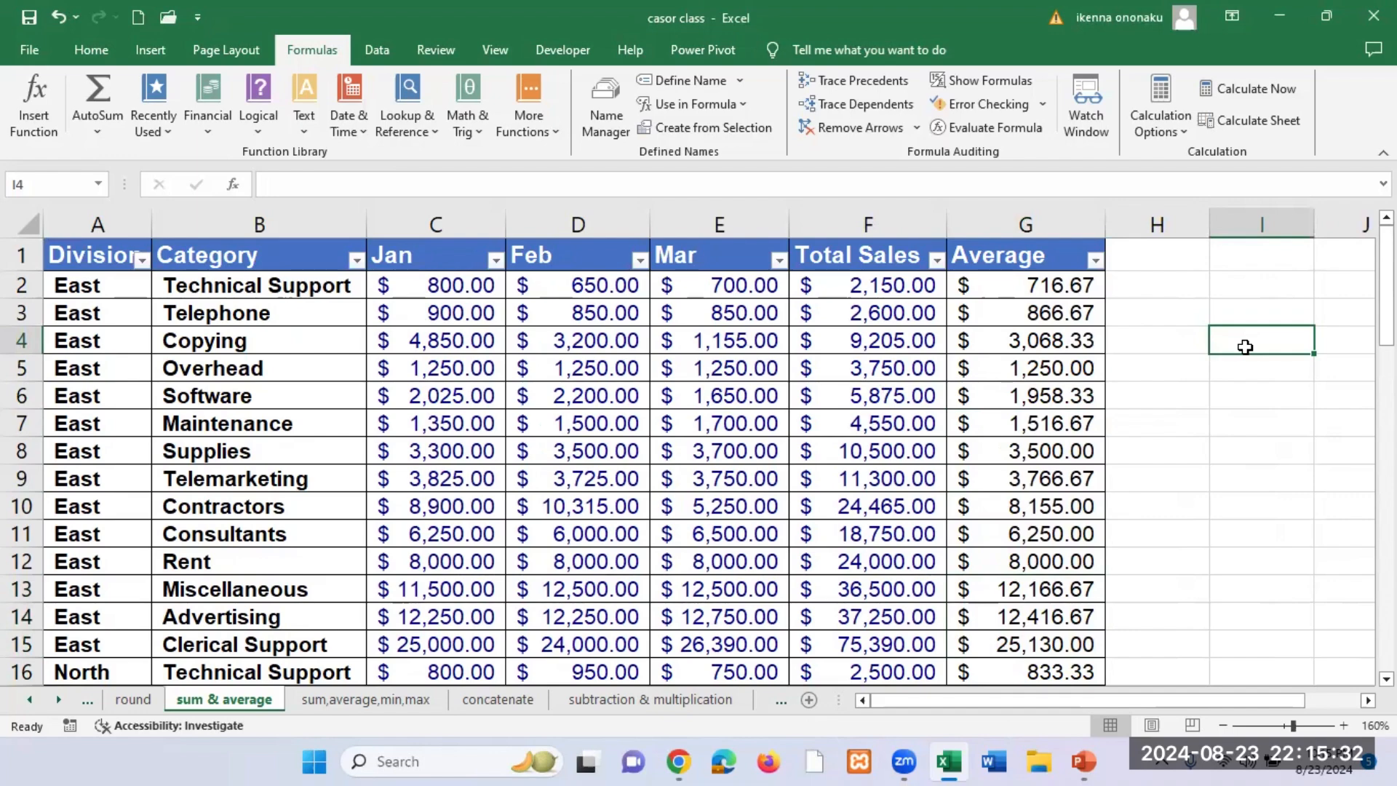
pyautogui.write('F')
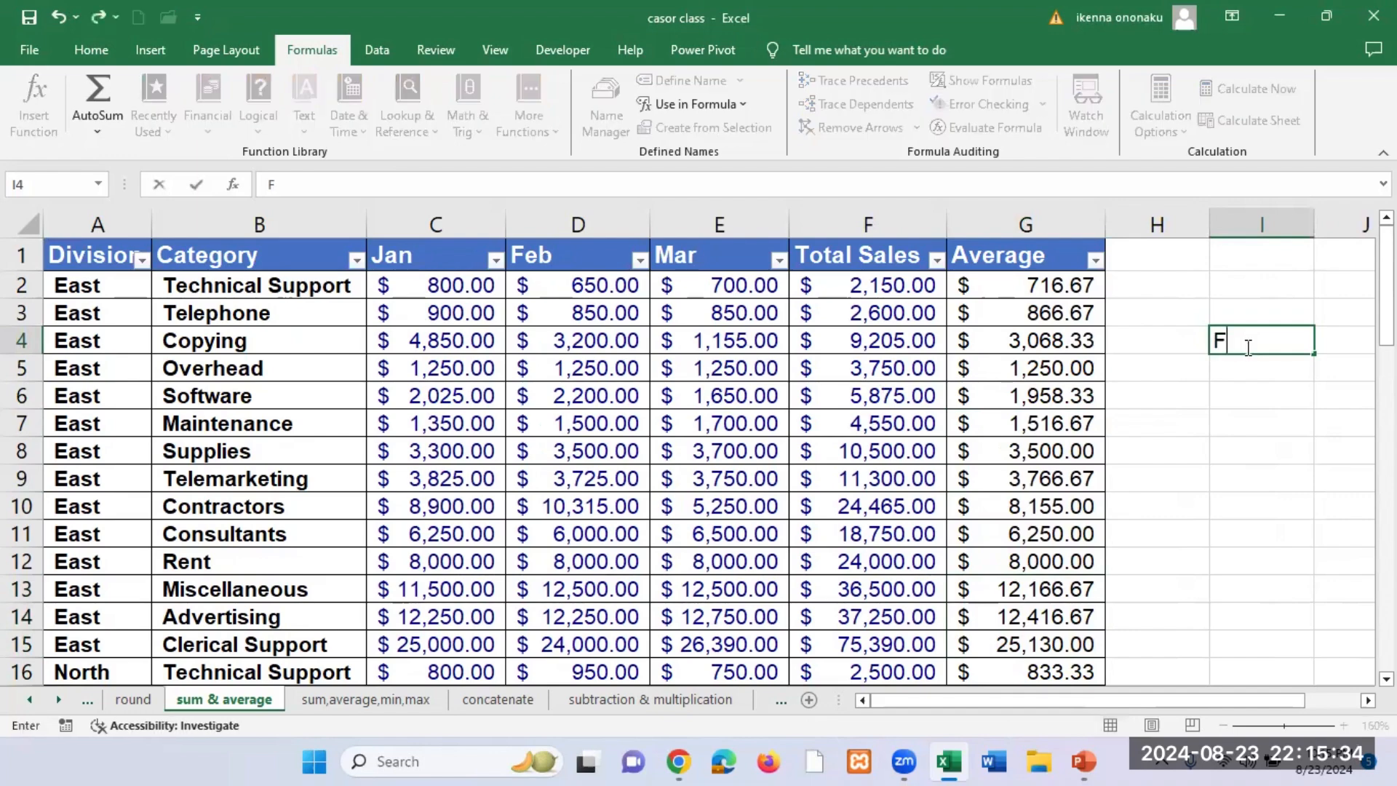
pyautogui.write('EB')
pyautogui.press('Return')
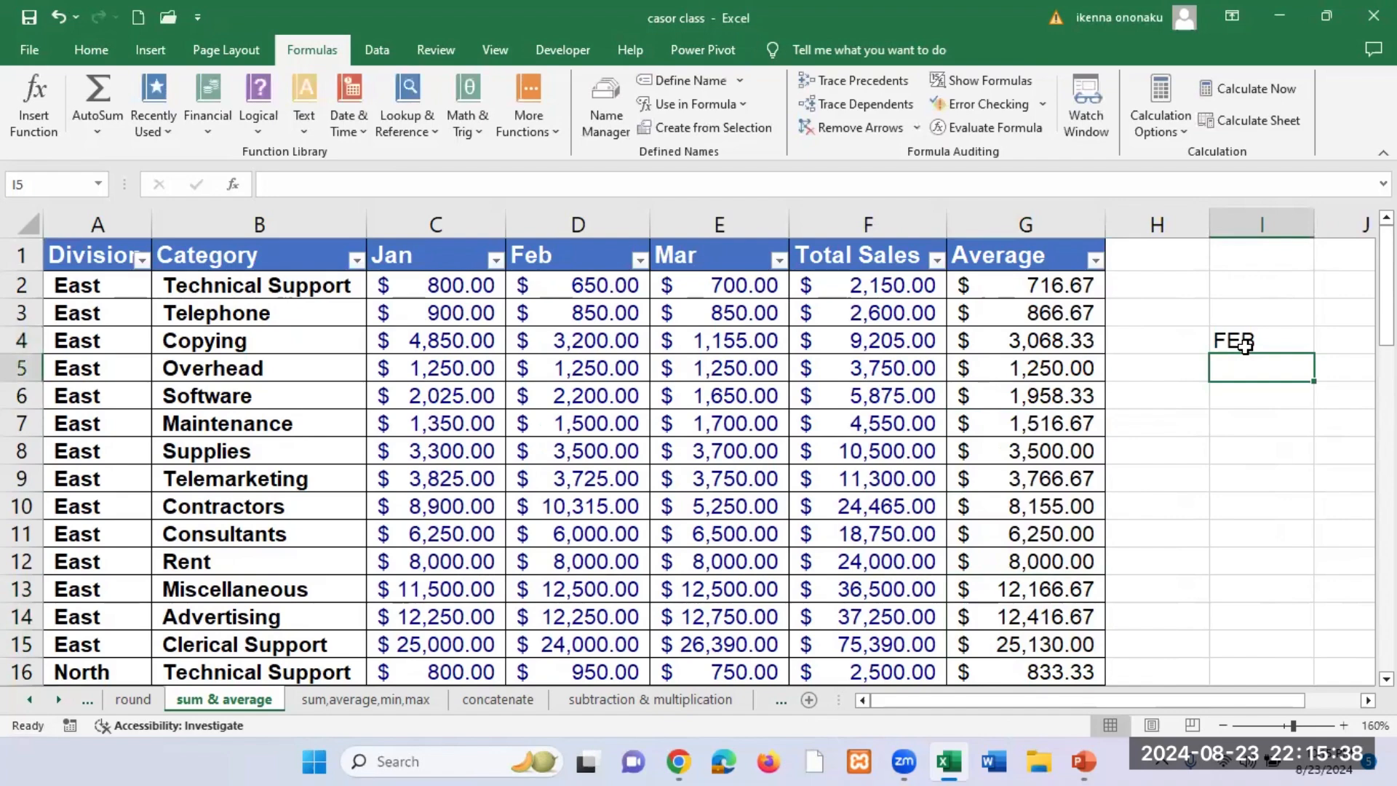
pyautogui.press('Up')
pyautogui.press('Up')
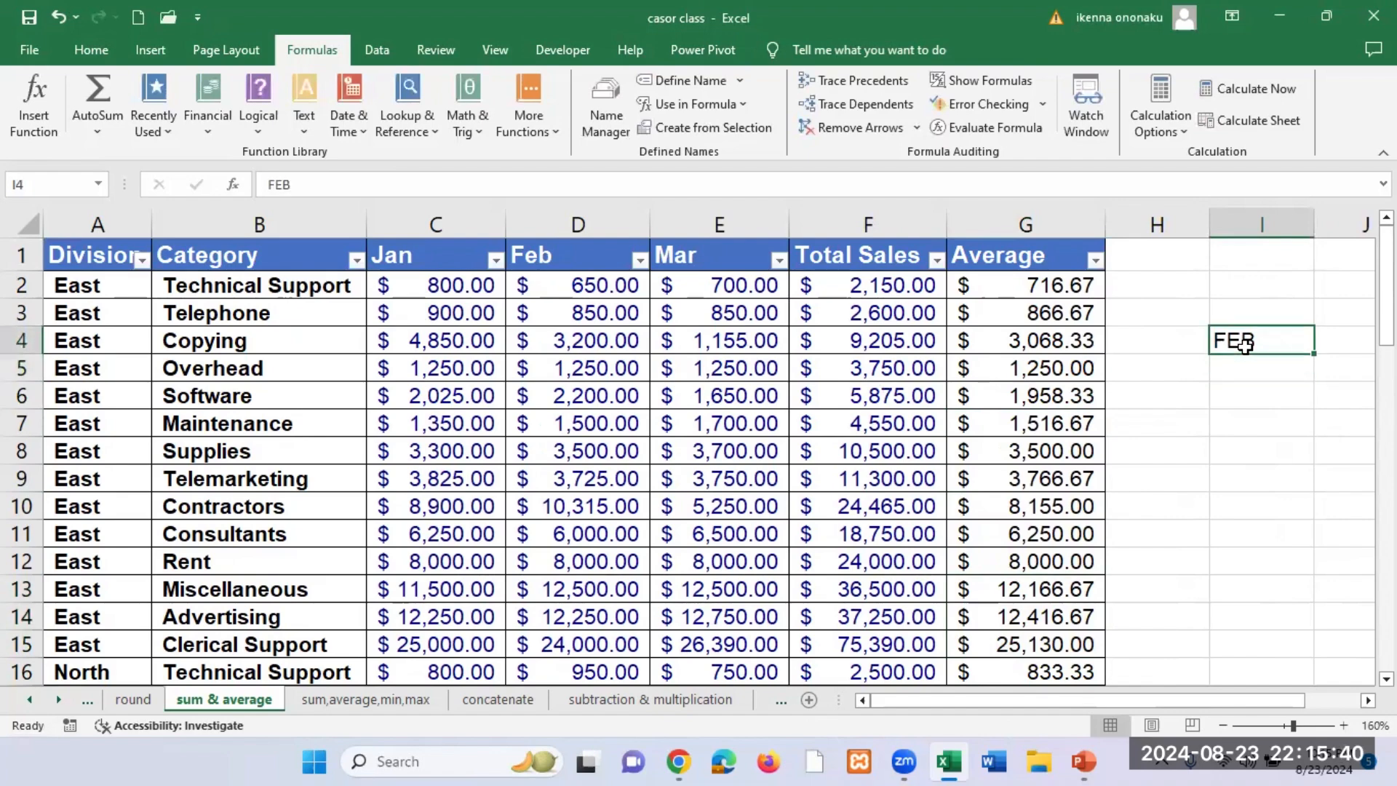
pyautogui.write('JAN')
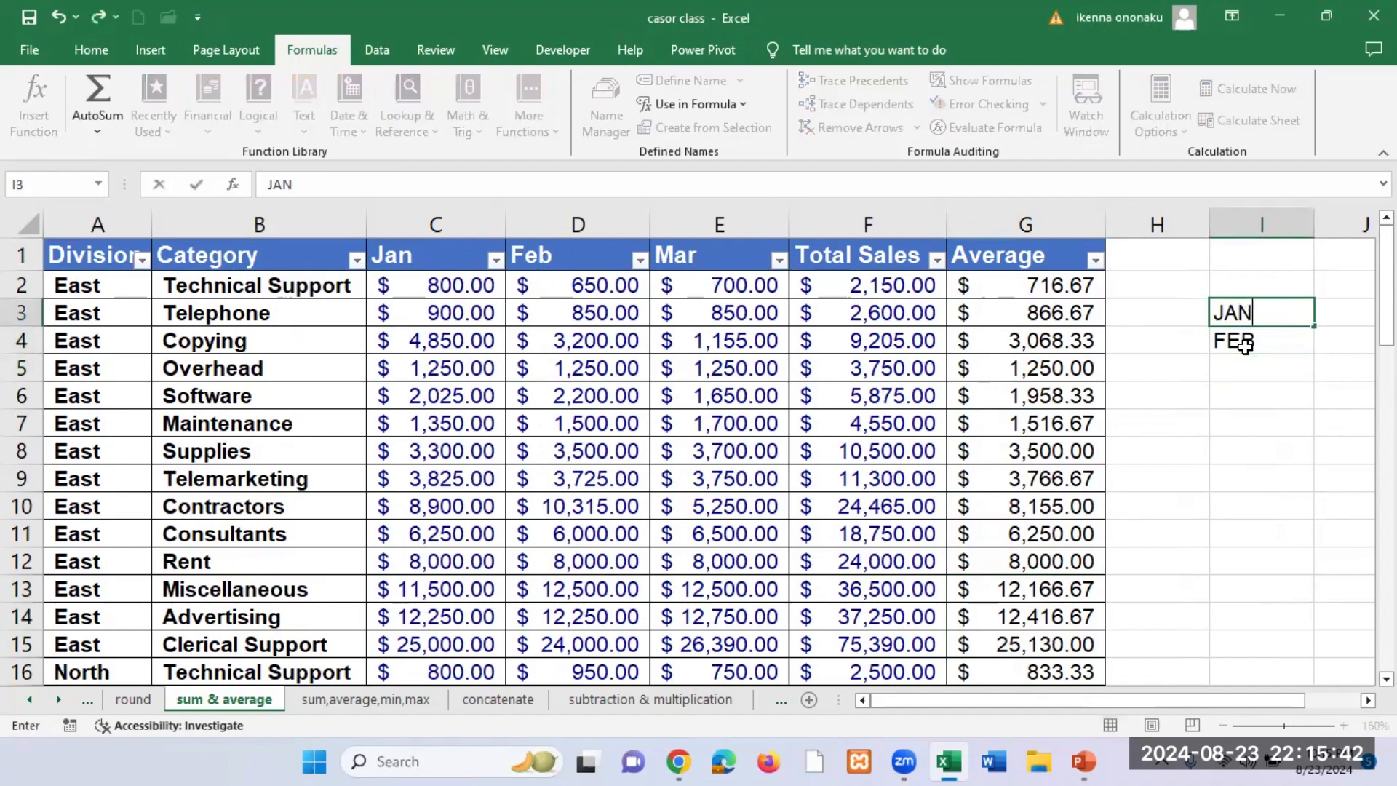
pyautogui.press('Return')
pyautogui.press('Down')
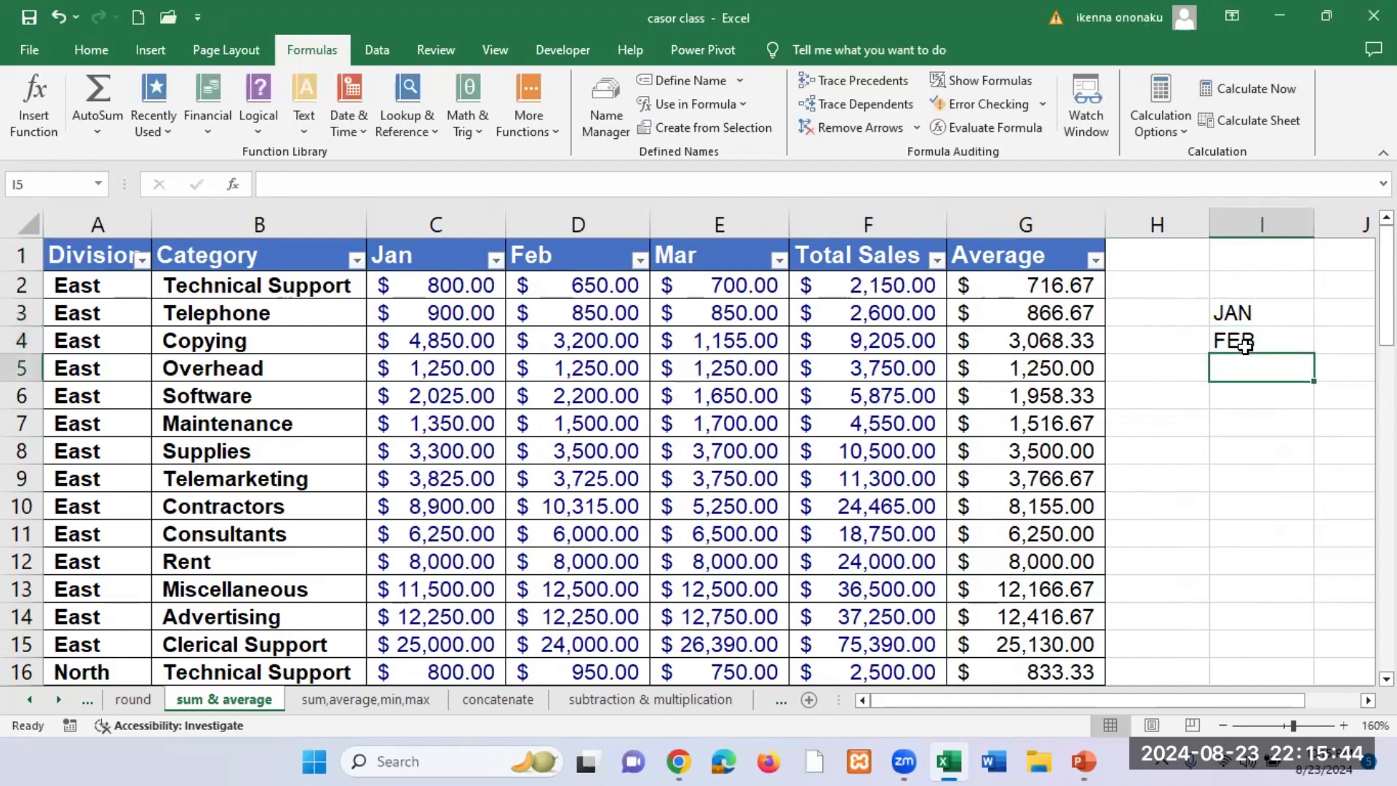
pyautogui.write('MARCH')
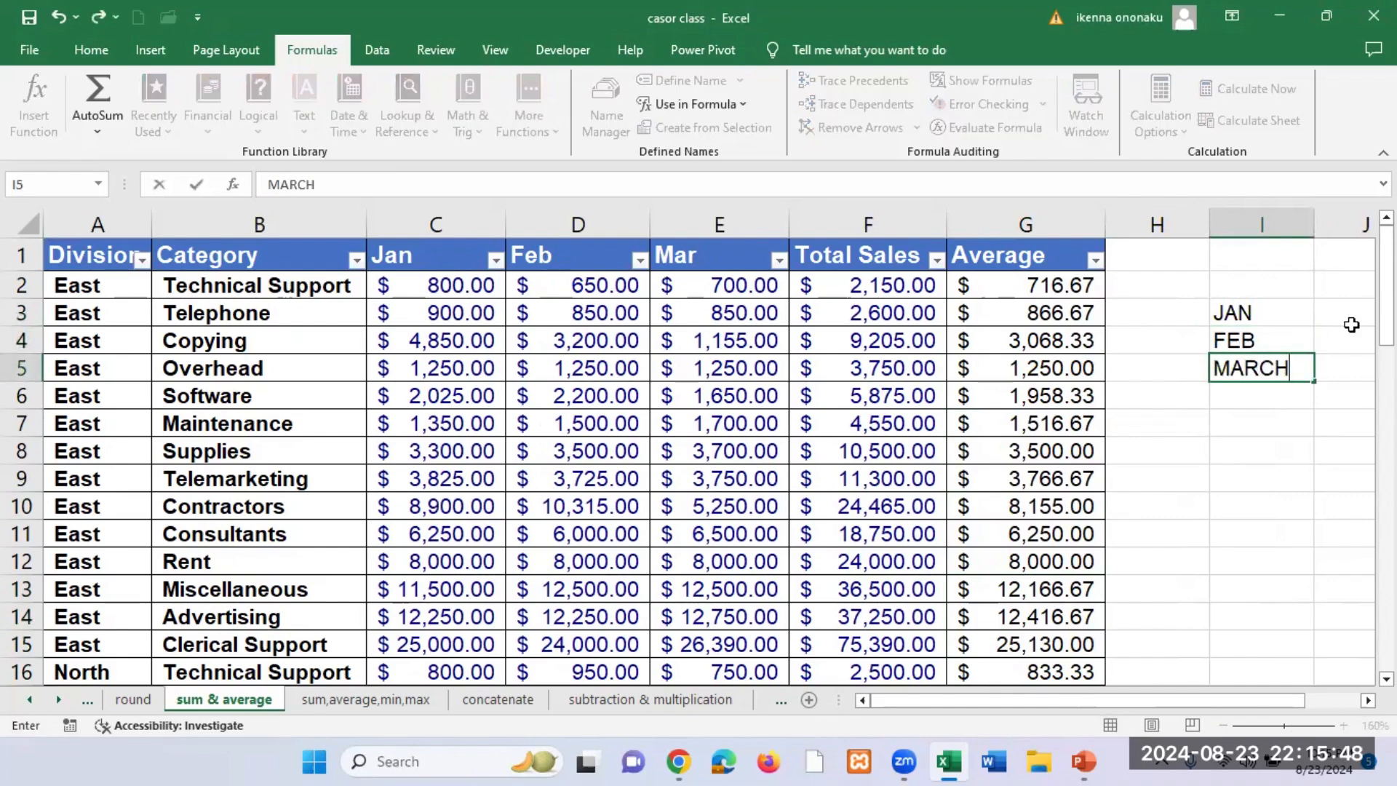
pyautogui.hscroll(3, 1287, 697)
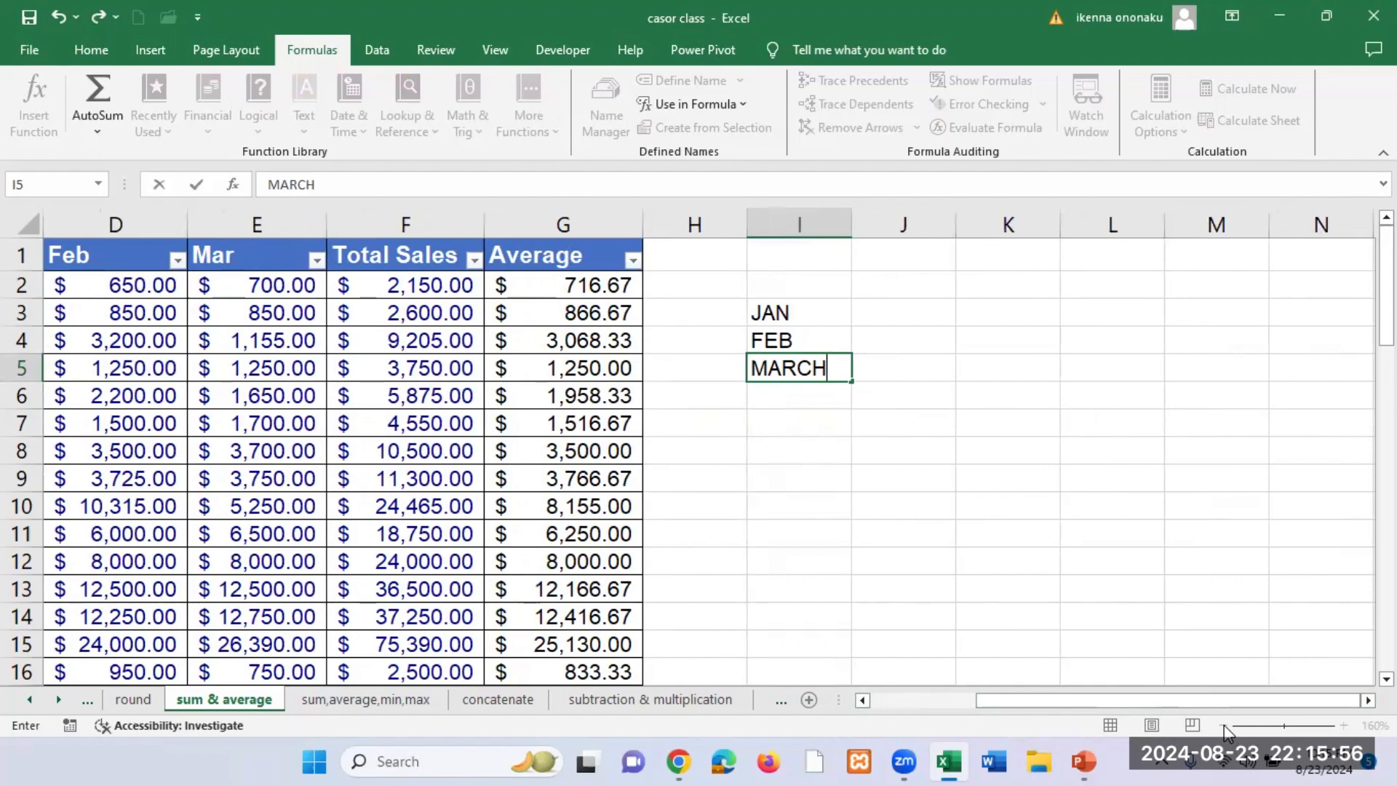
pyautogui.click(982, 440)
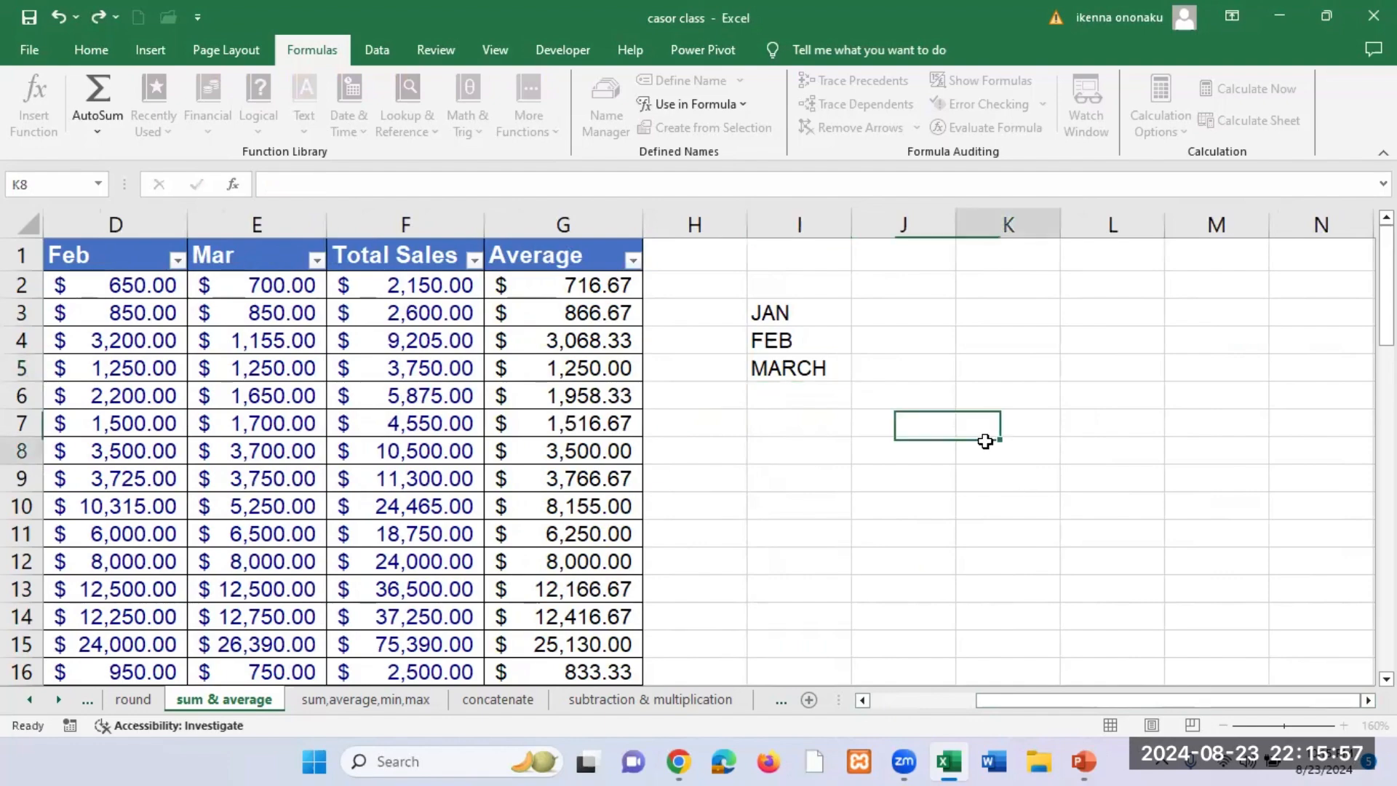
# Step: Fill the month summary range I3:J5 with light gray and apply All Borders to it
pyautogui.click(1224, 725)
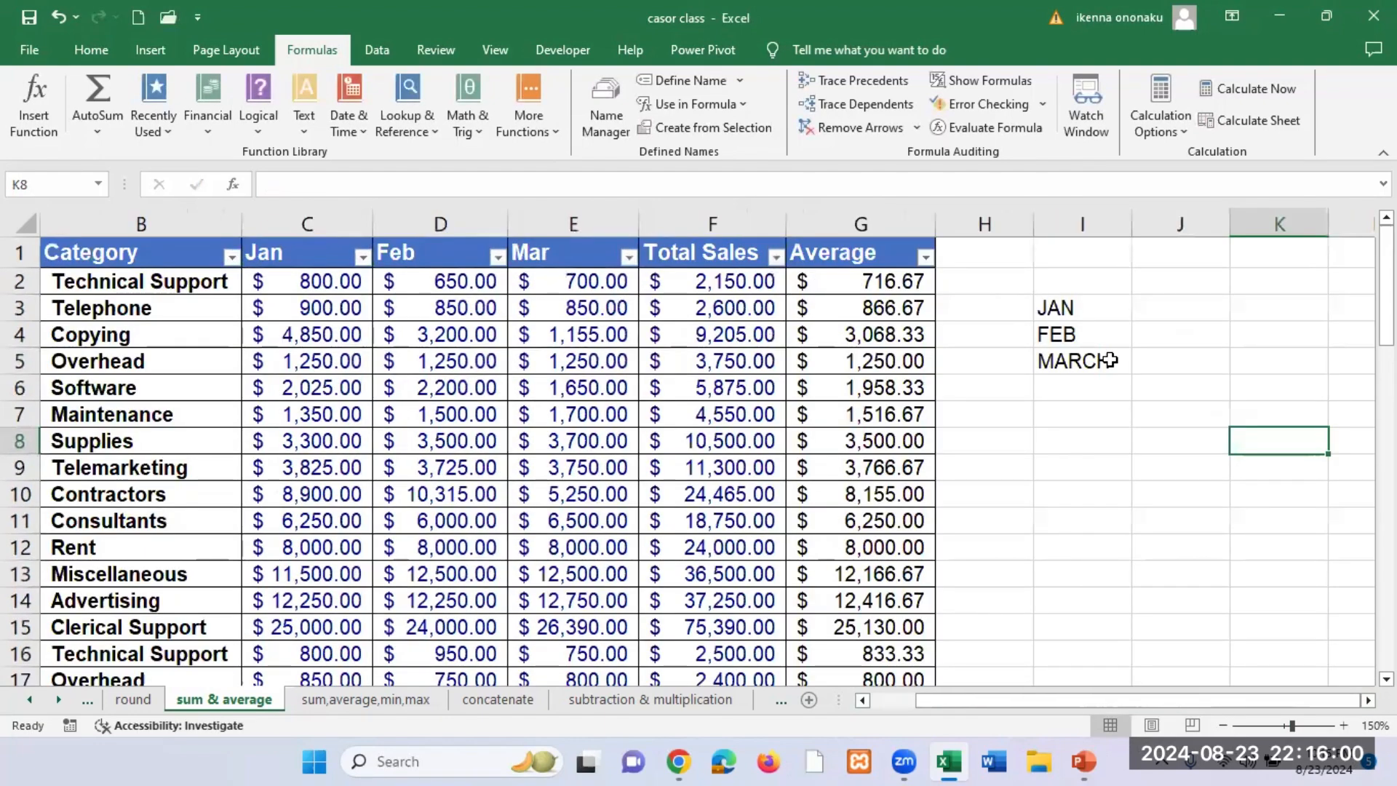
pyautogui.click(1148, 327)
pyautogui.click(1158, 315)
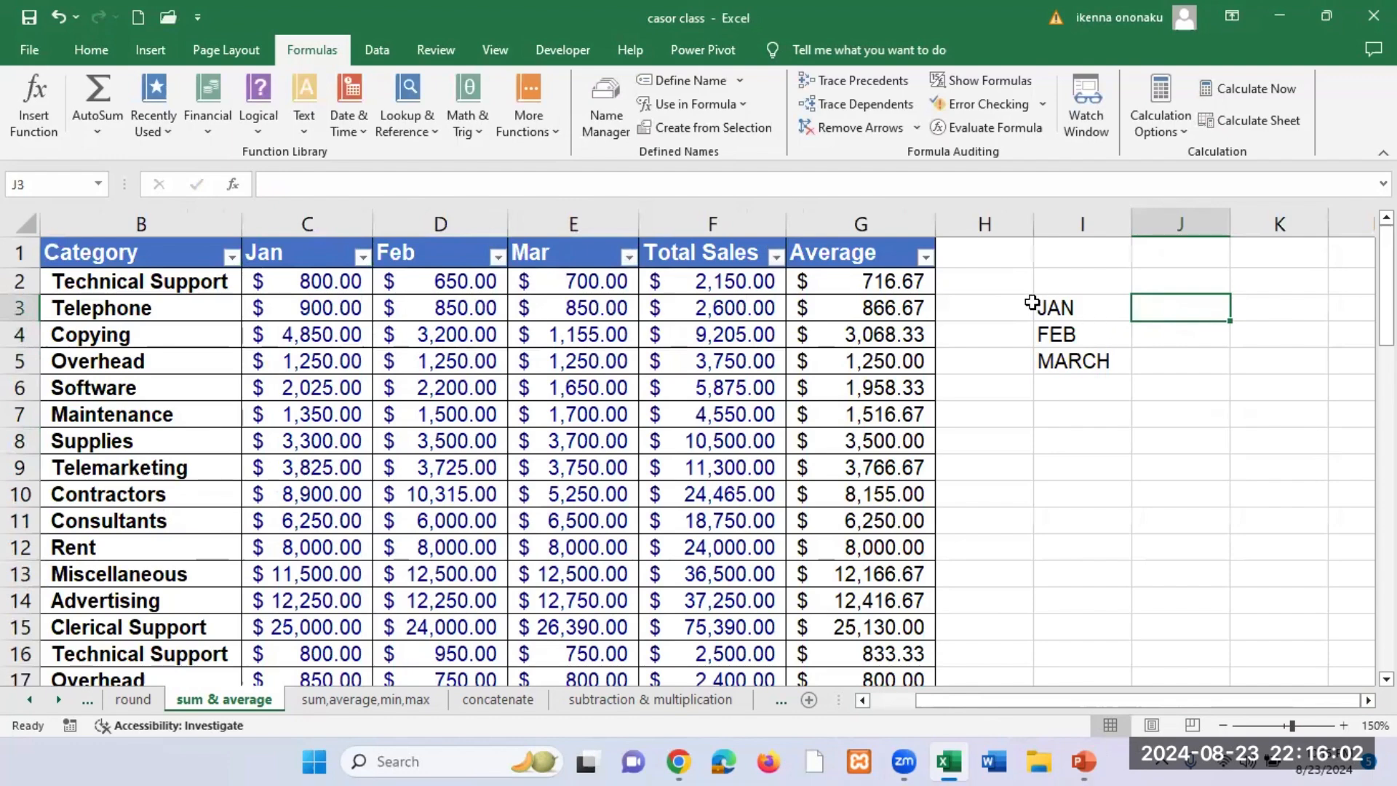
pyautogui.moveTo(1046, 305); pyautogui.dragTo(1222, 360)
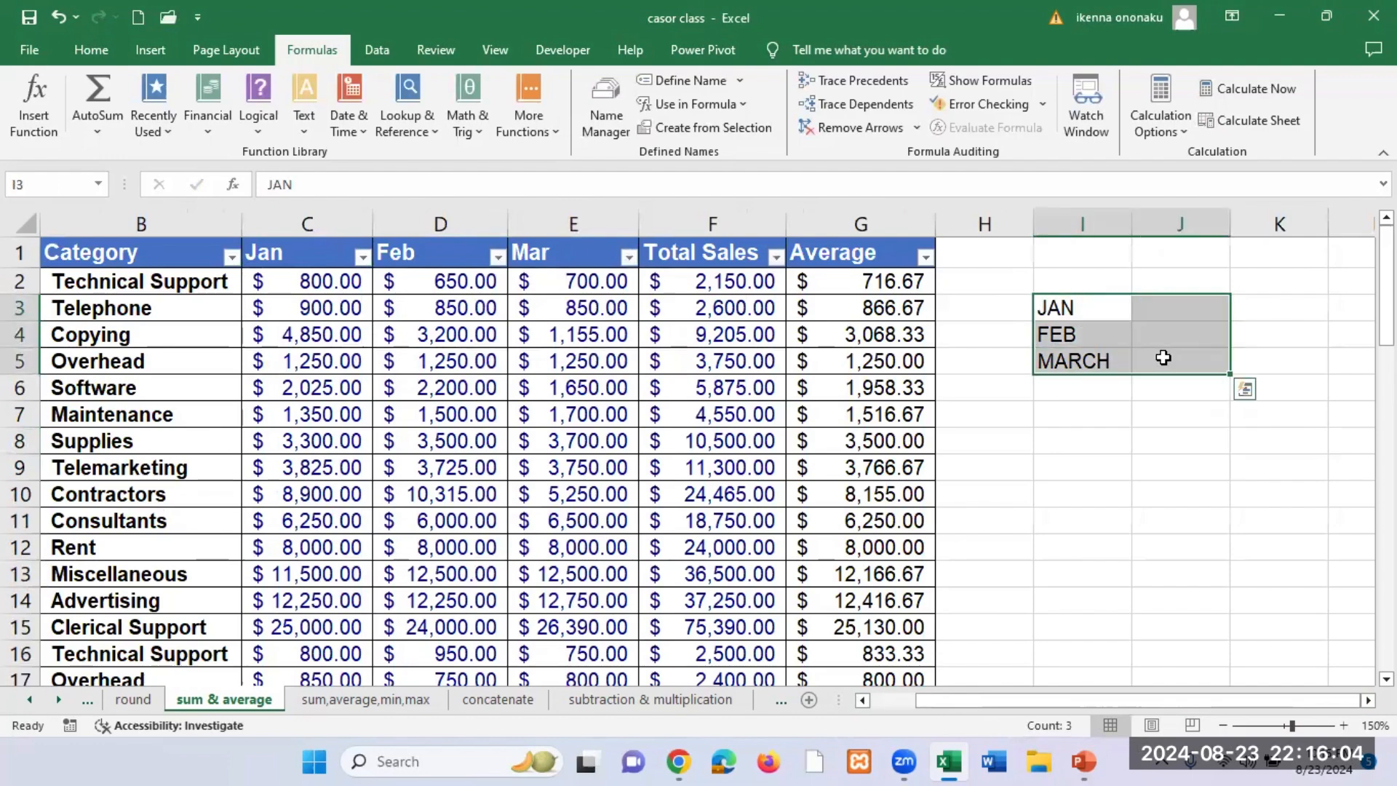
pyautogui.click(96, 54)
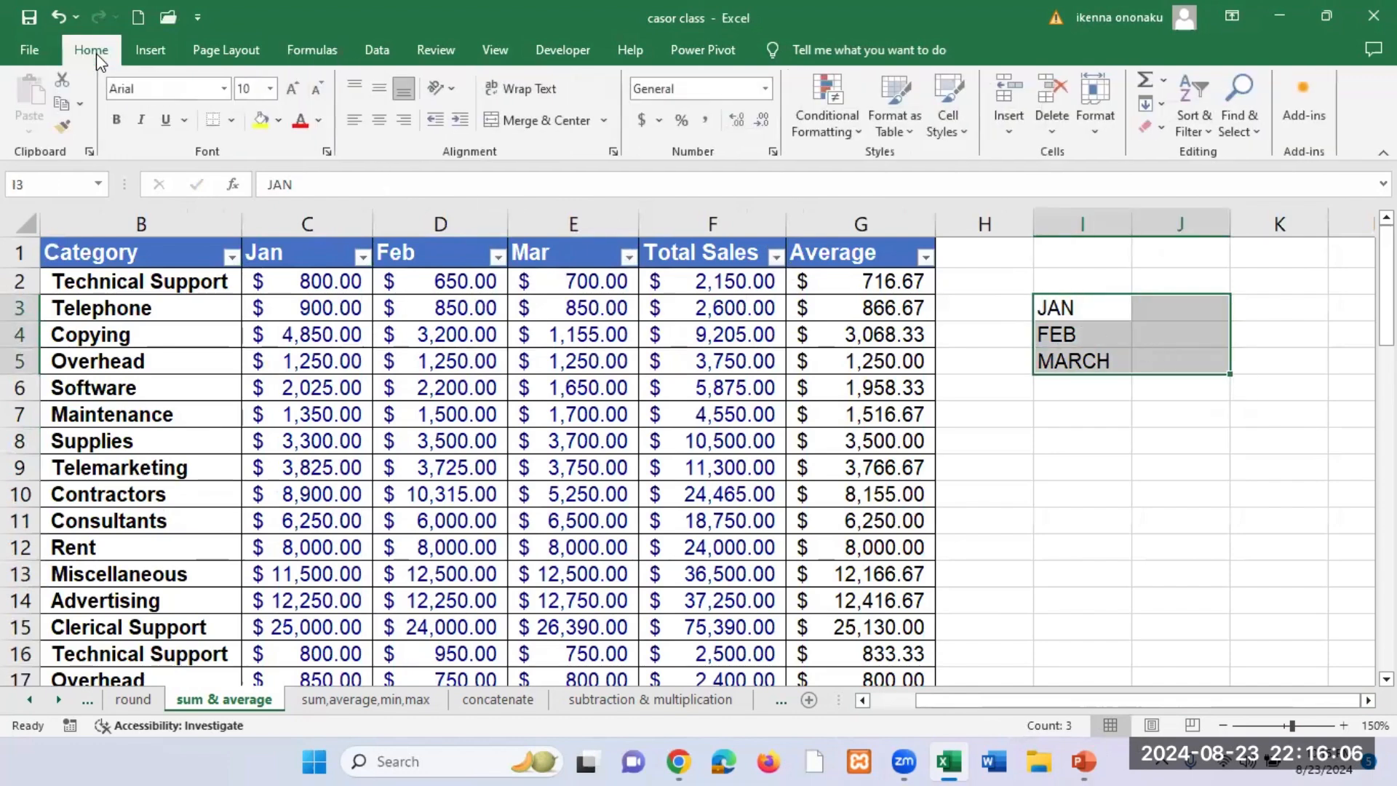
pyautogui.click(279, 121)
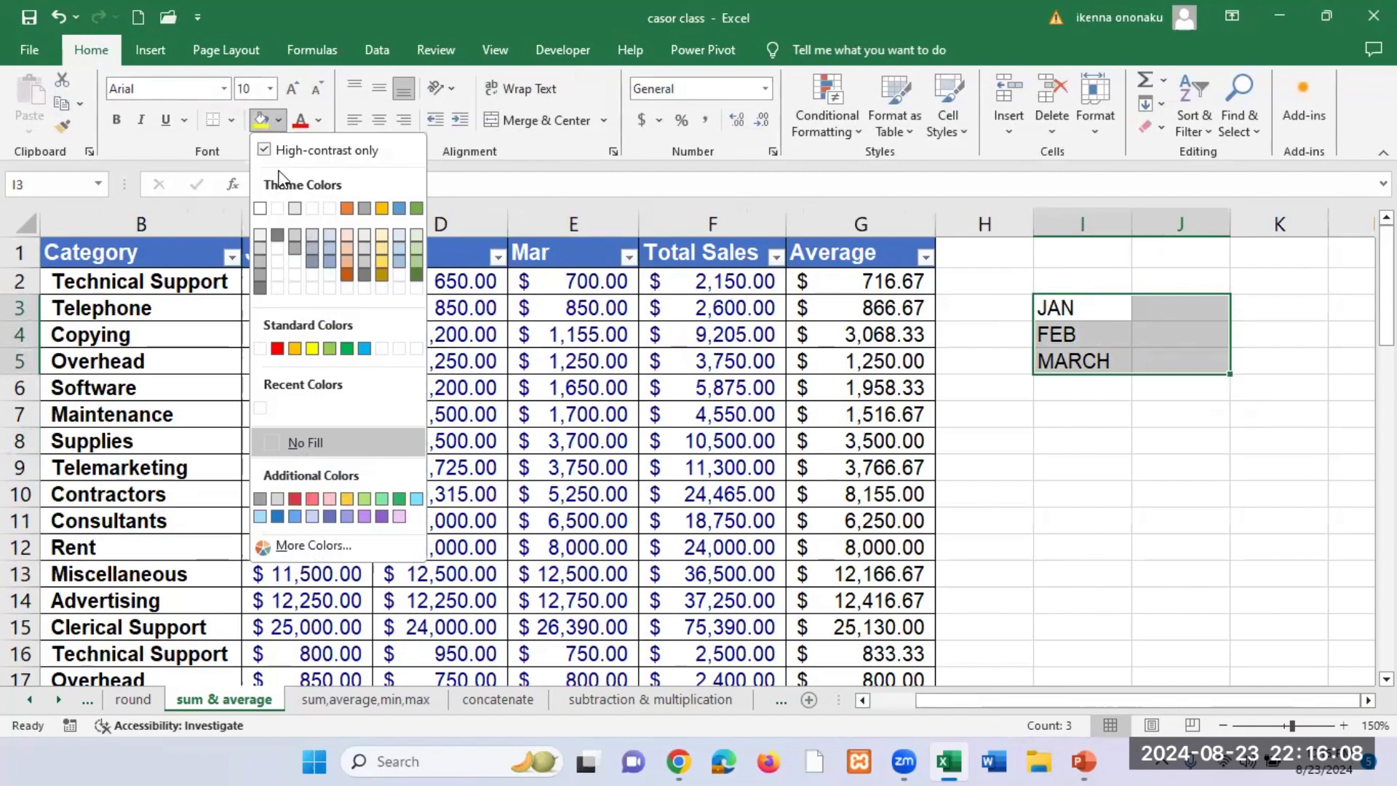
pyautogui.click(294, 234)
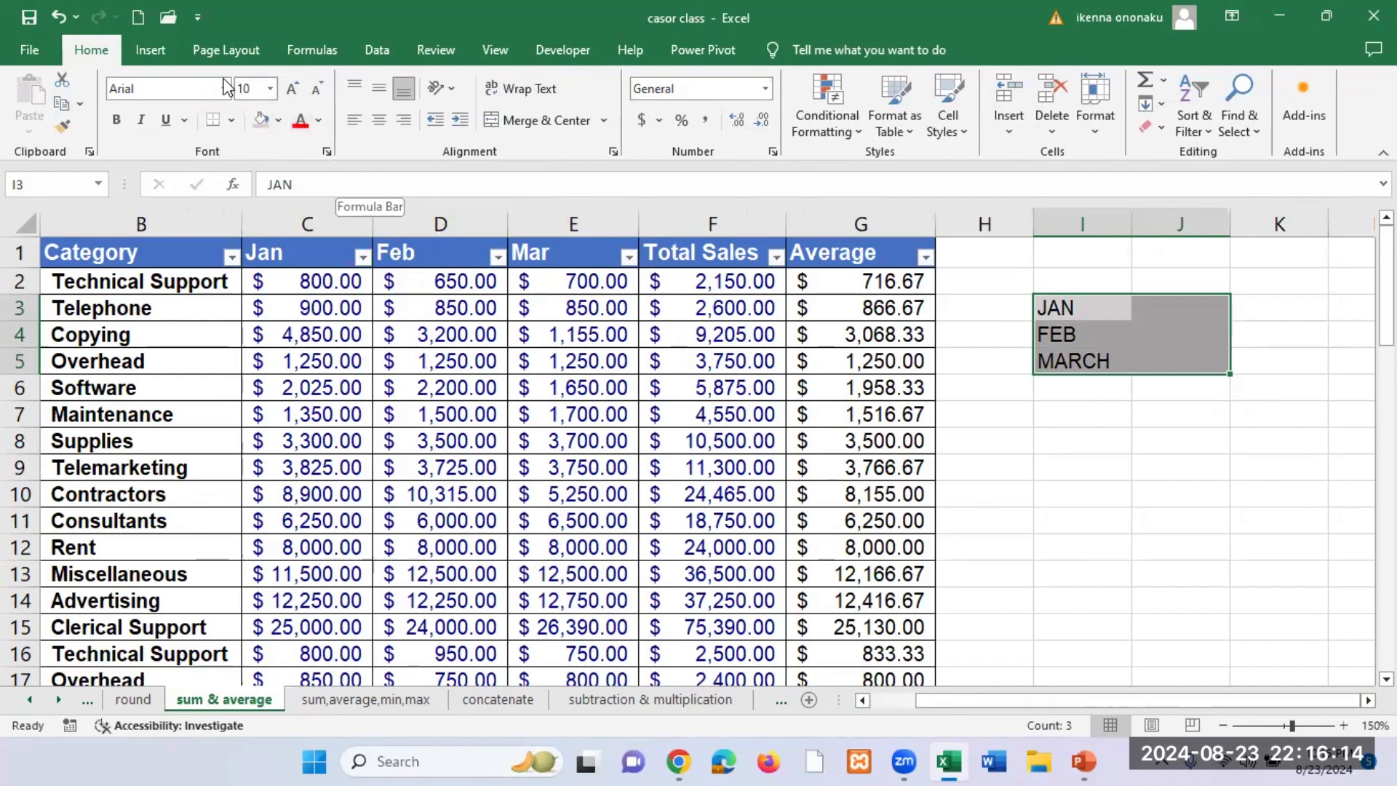
pyautogui.click(232, 120)
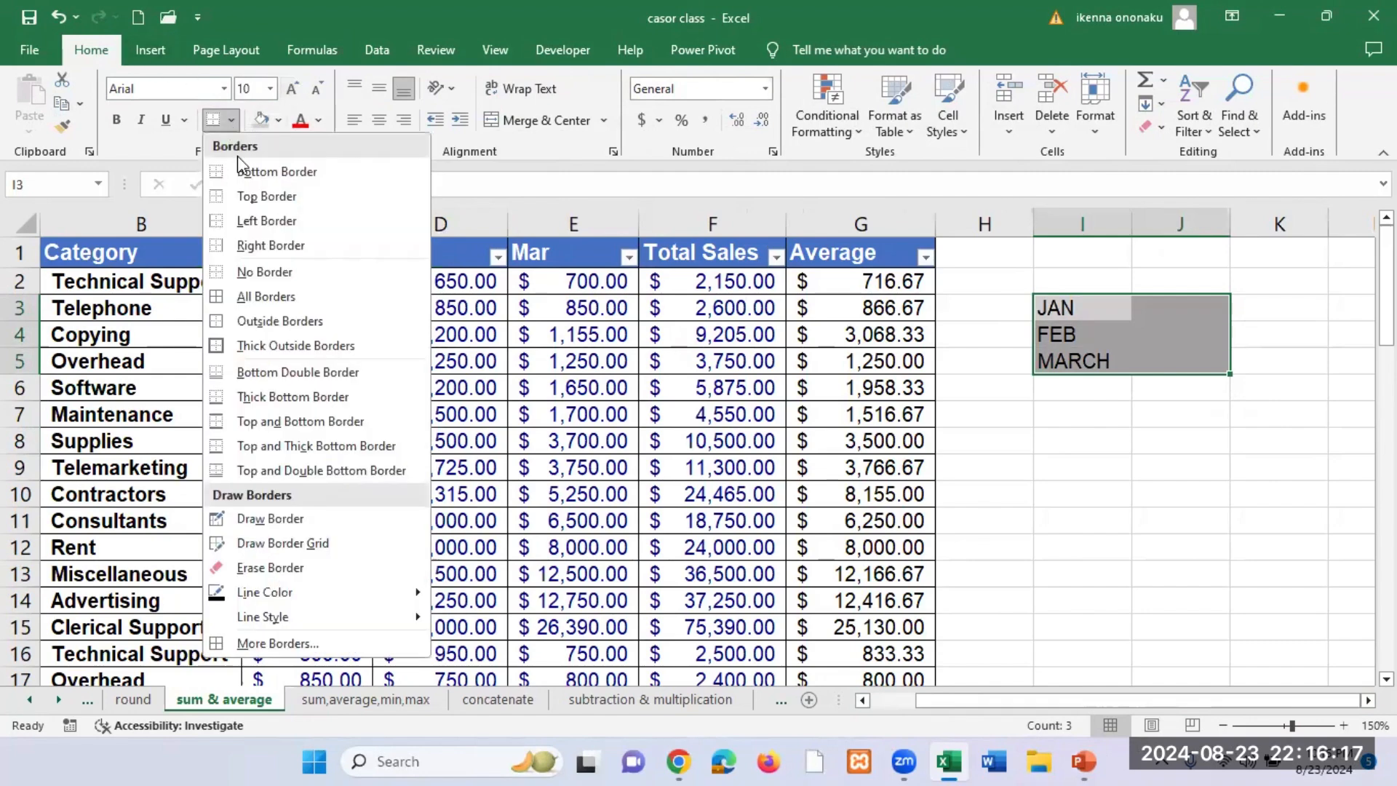
pyautogui.click(275, 300)
pyautogui.click(1083, 440)
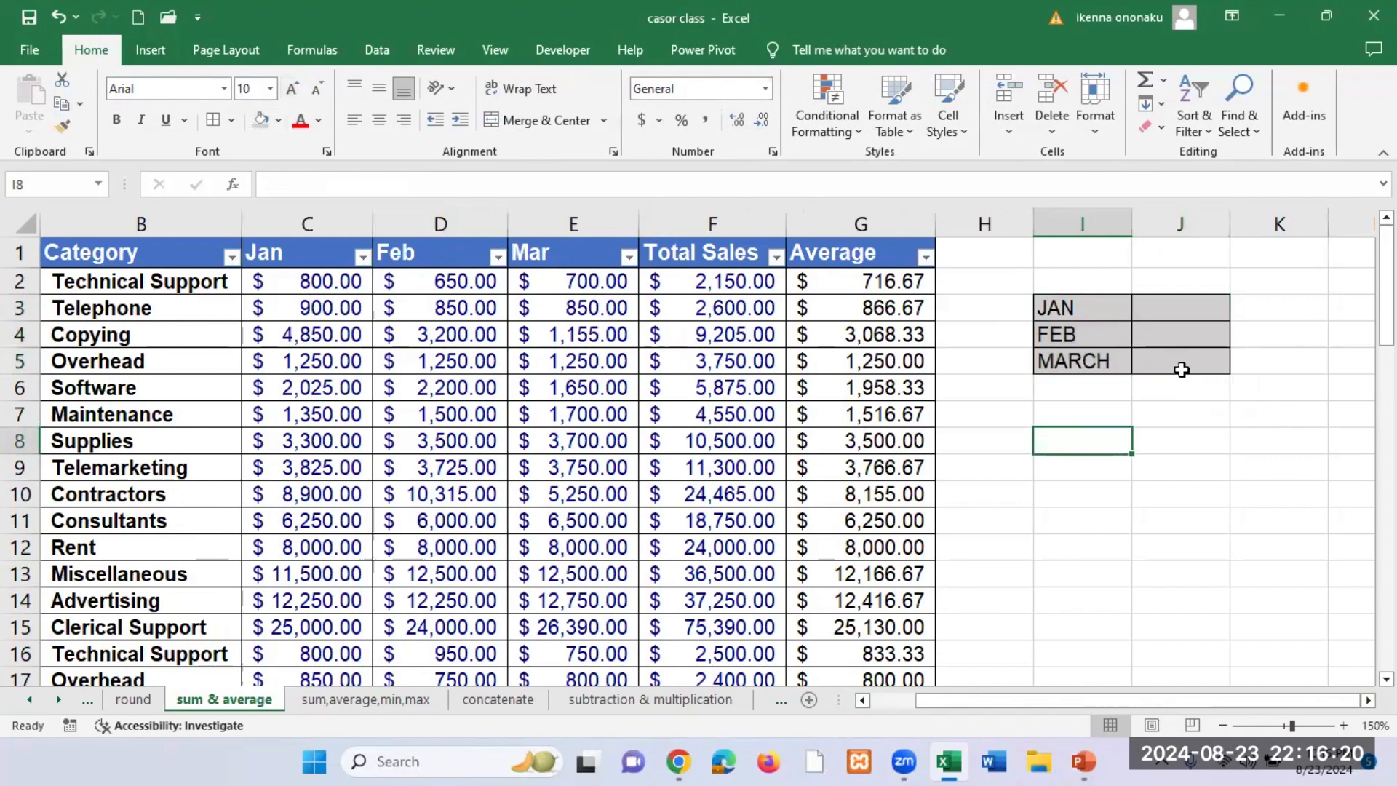
# Step: Demonstrate sweeping over the Jan values in C2:C59 that belong to the JAN summary cell J3, and clear the selection
pyautogui.click(1193, 315)
pyautogui.click(1102, 311)
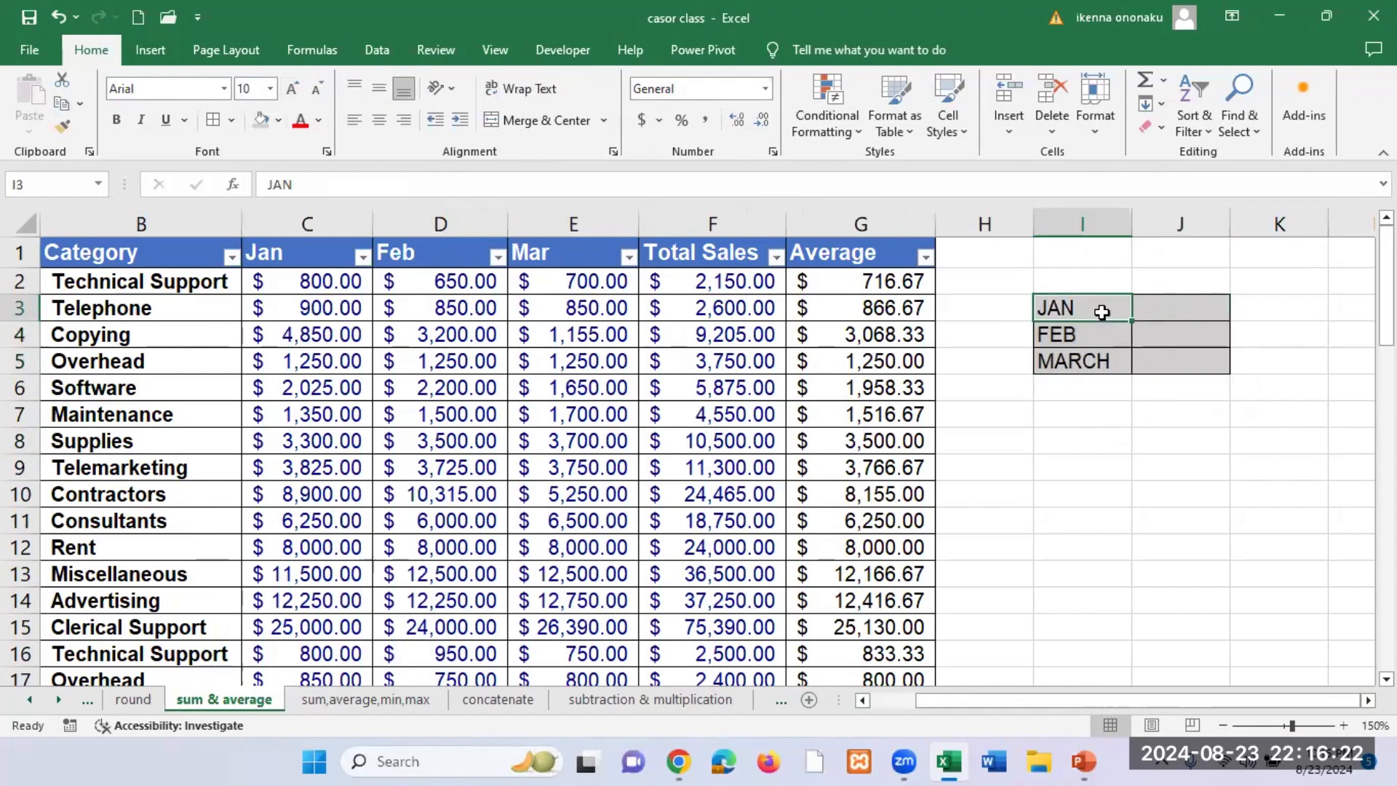
pyautogui.click(1181, 312)
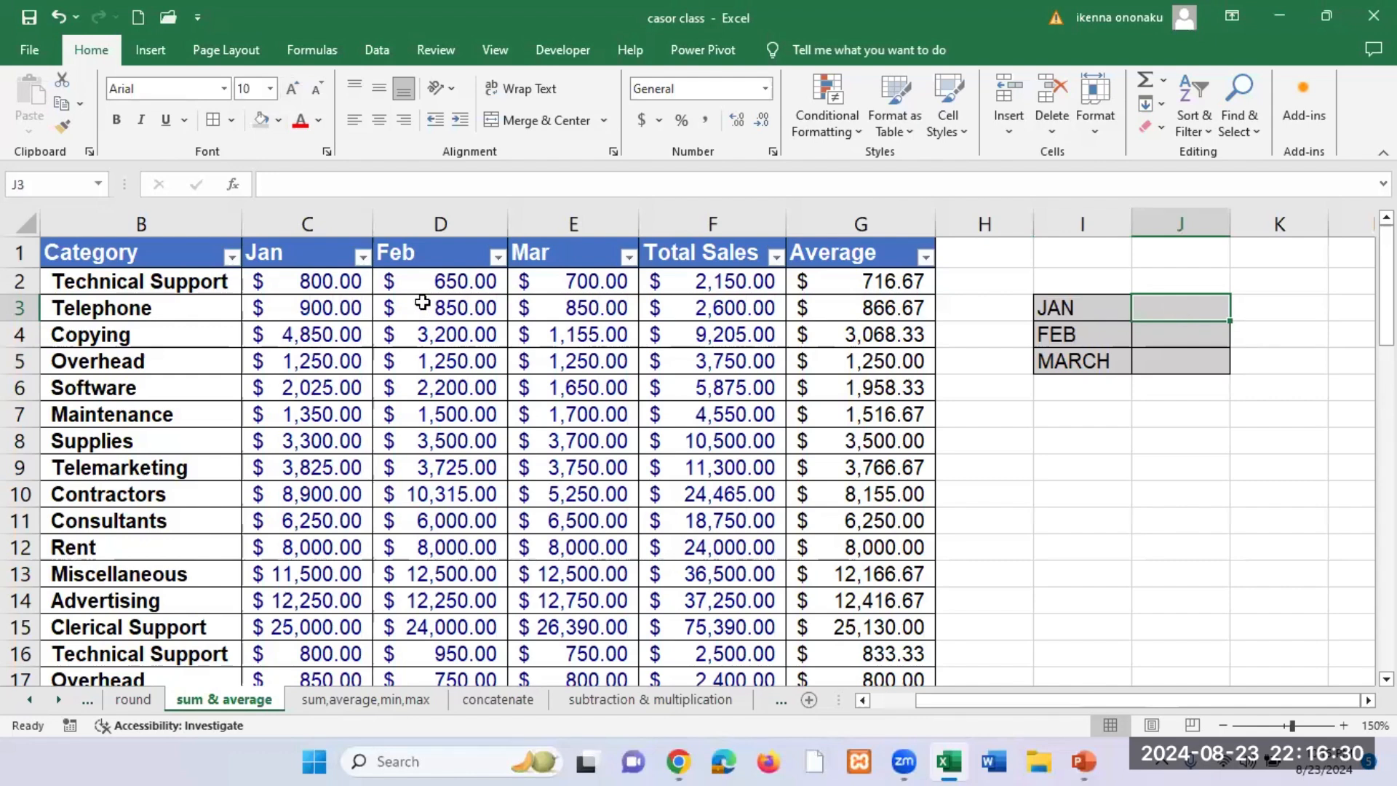
pyautogui.click(312, 282)
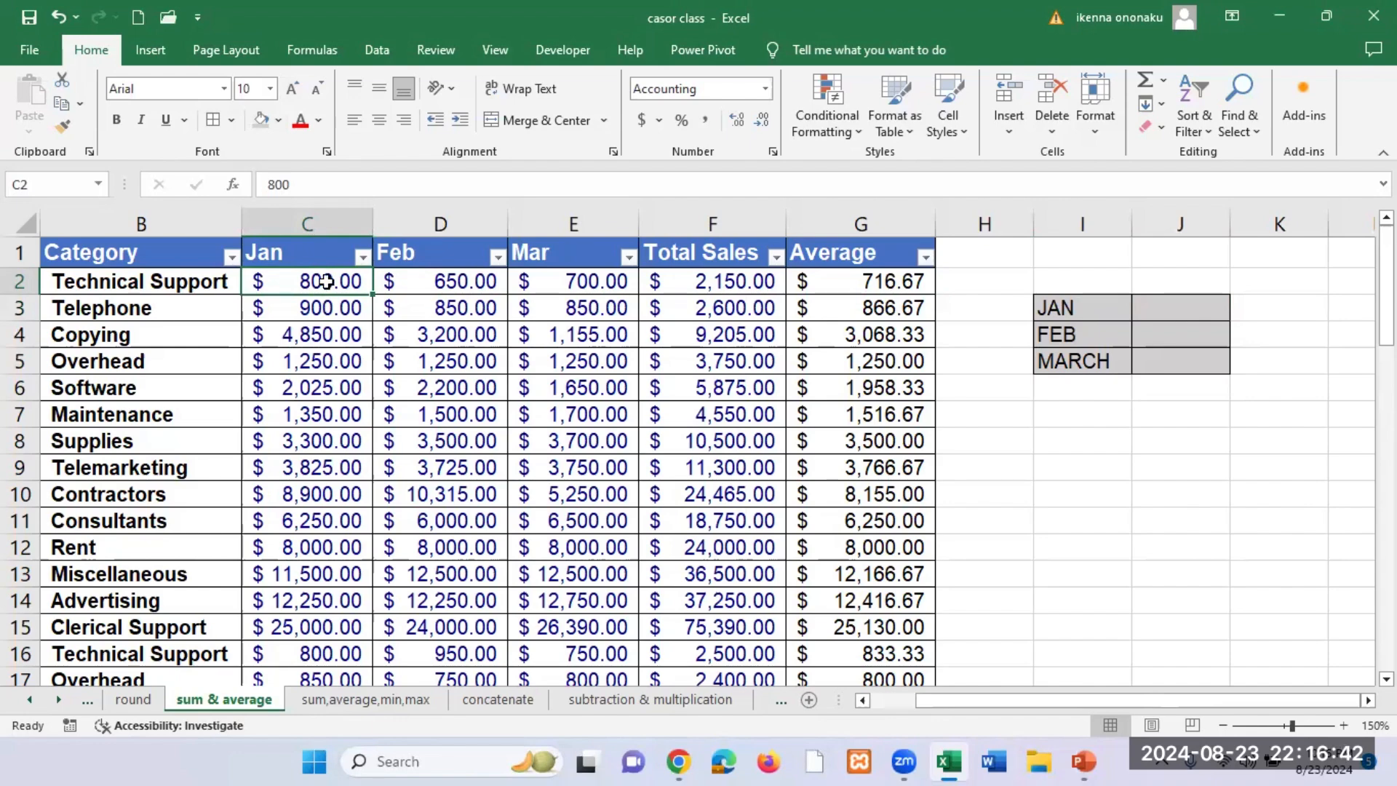
pyautogui.moveTo(324, 277); pyautogui.dragTo(320, 627)
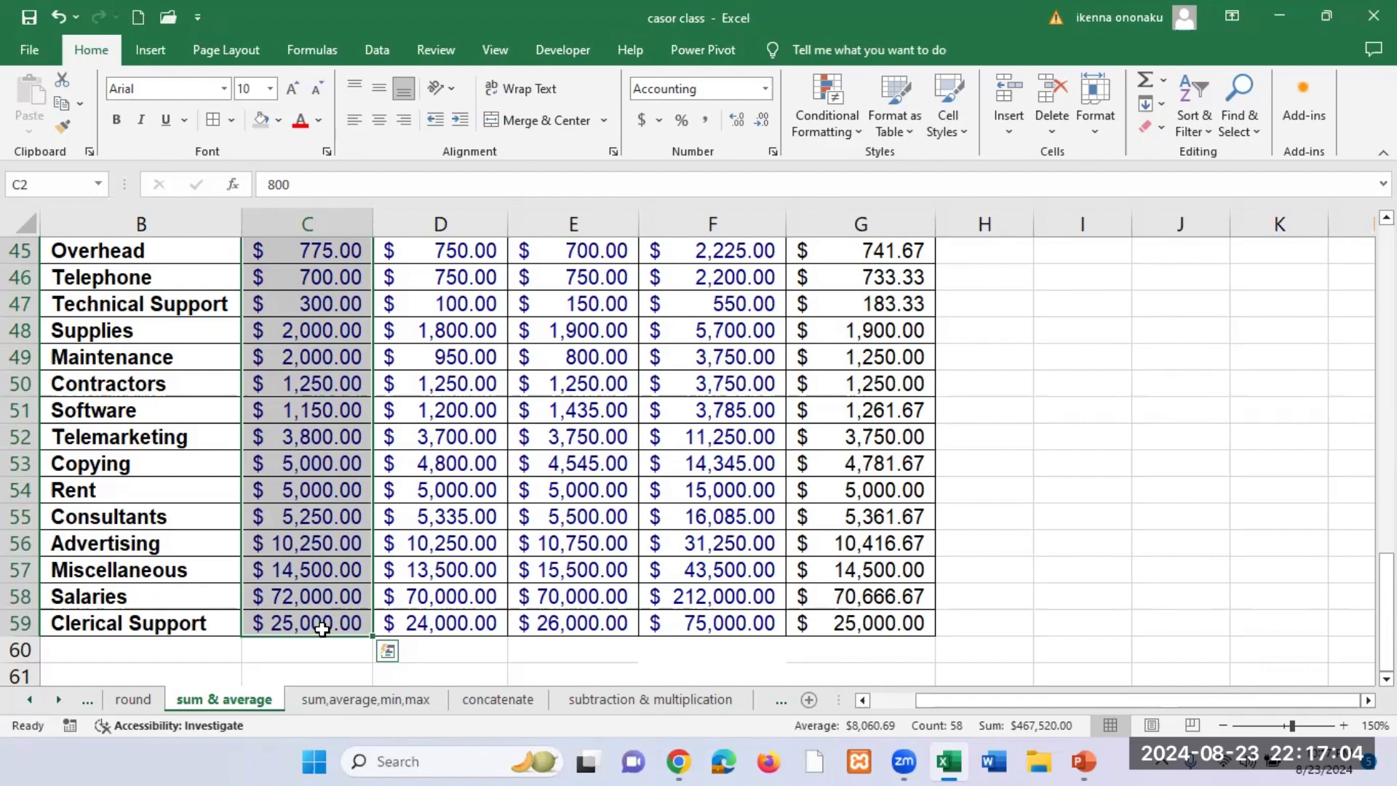
pyautogui.click(575, 491)
pyautogui.scroll(4, 579, 490)
pyautogui.scroll(11, 580, 490)
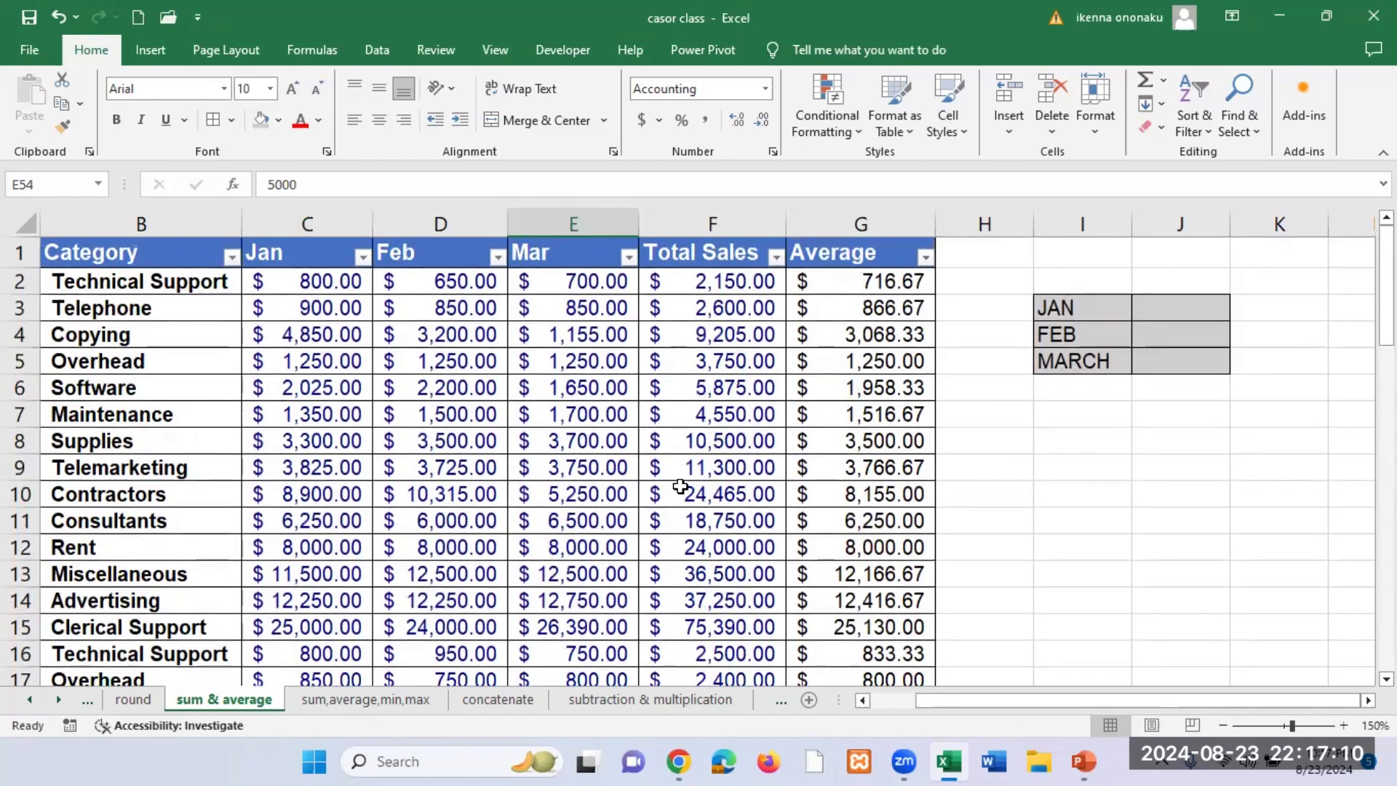
# Step: Extend the selection from C2 straight down to the last Jan value in row 59, and clear it
pyautogui.click(314, 286)
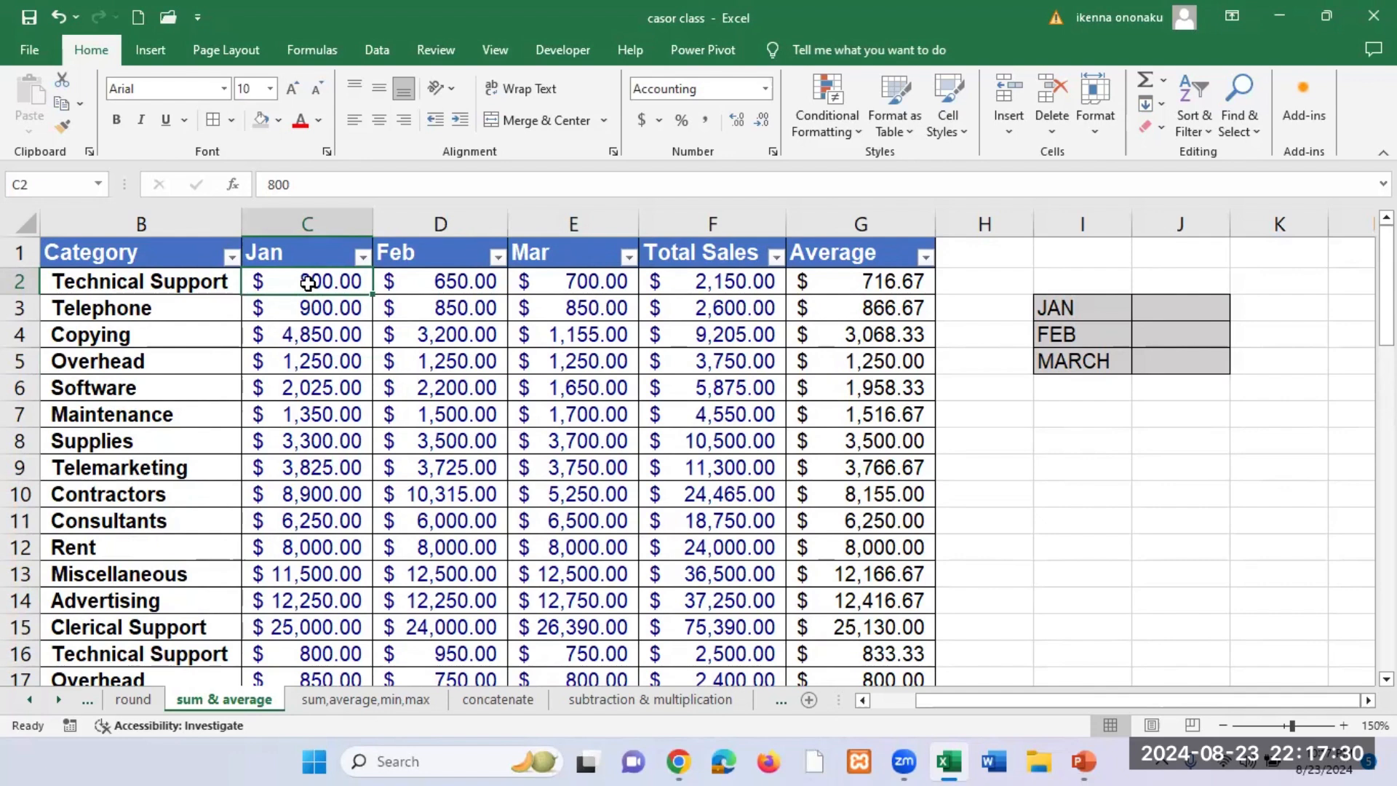
pyautogui.hotkey('ctrl', 'shift', 'Down')
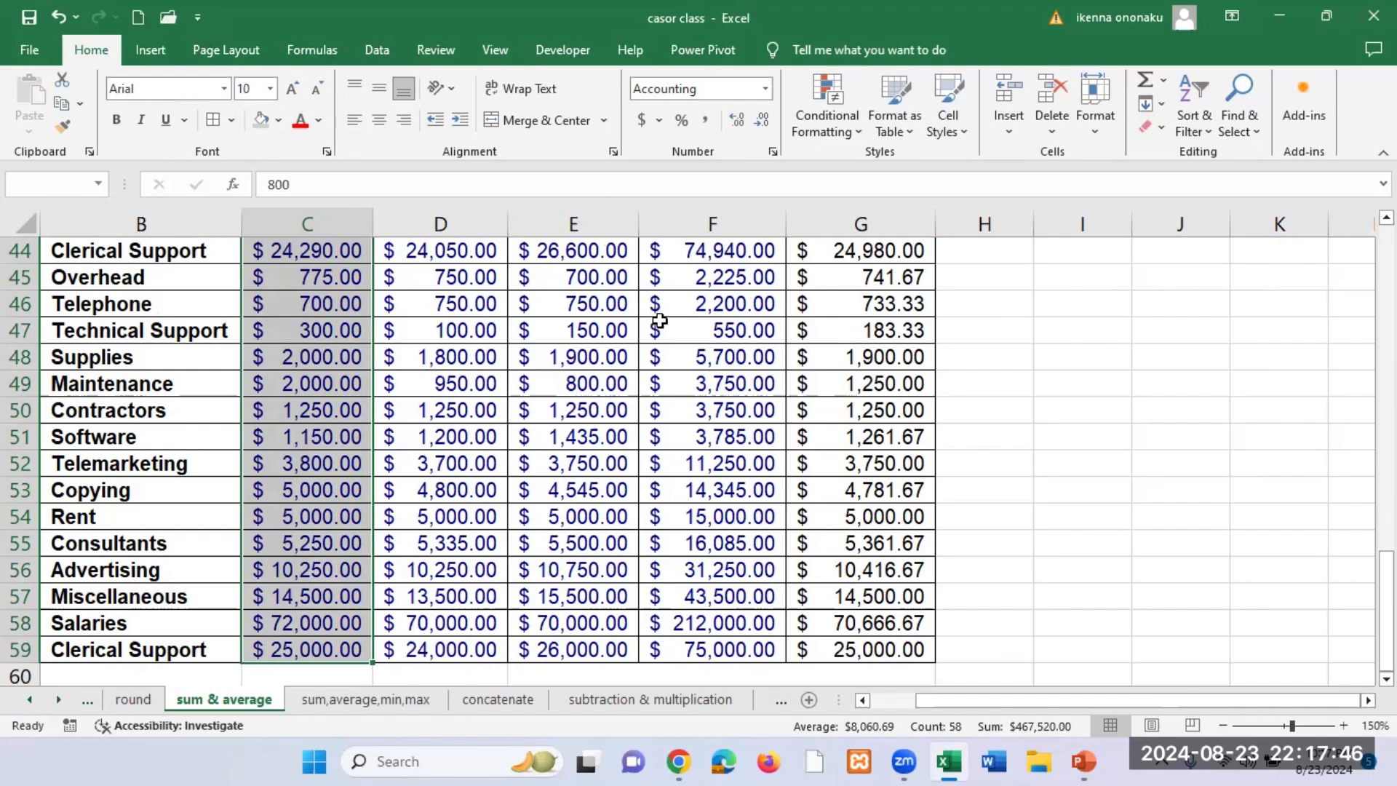
pyautogui.click(659, 380)
pyautogui.scroll(3, 659, 378)
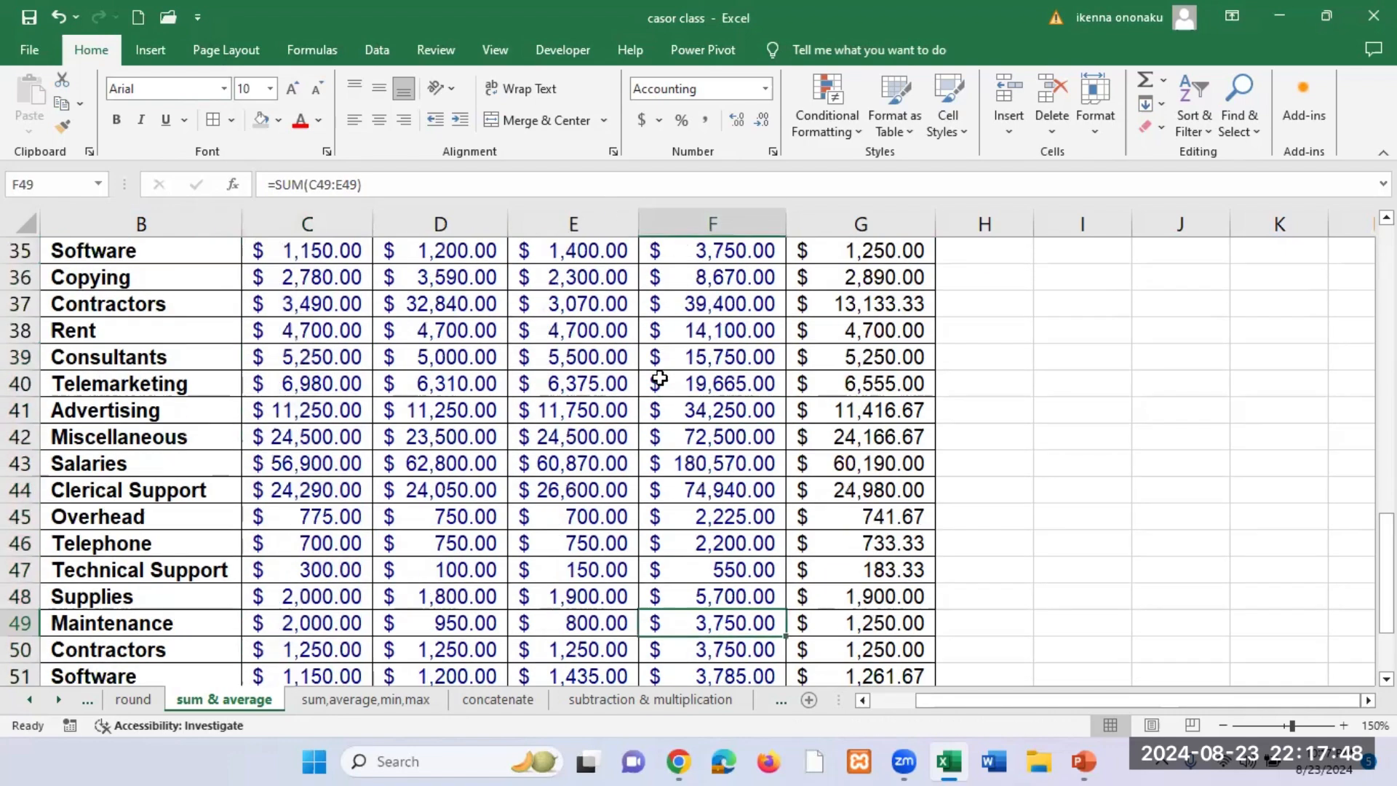
pyautogui.scroll(4, 659, 377)
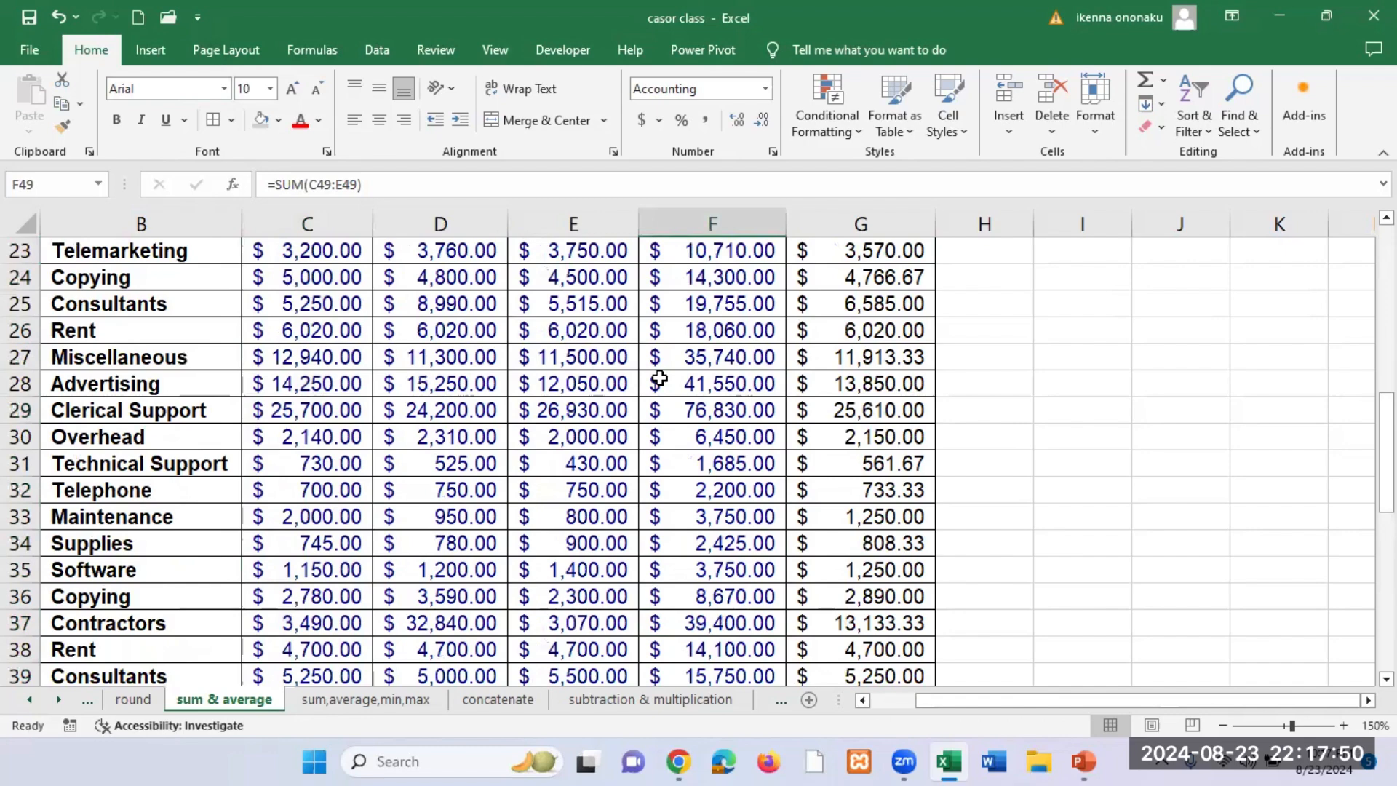
pyautogui.scroll(8, 659, 378)
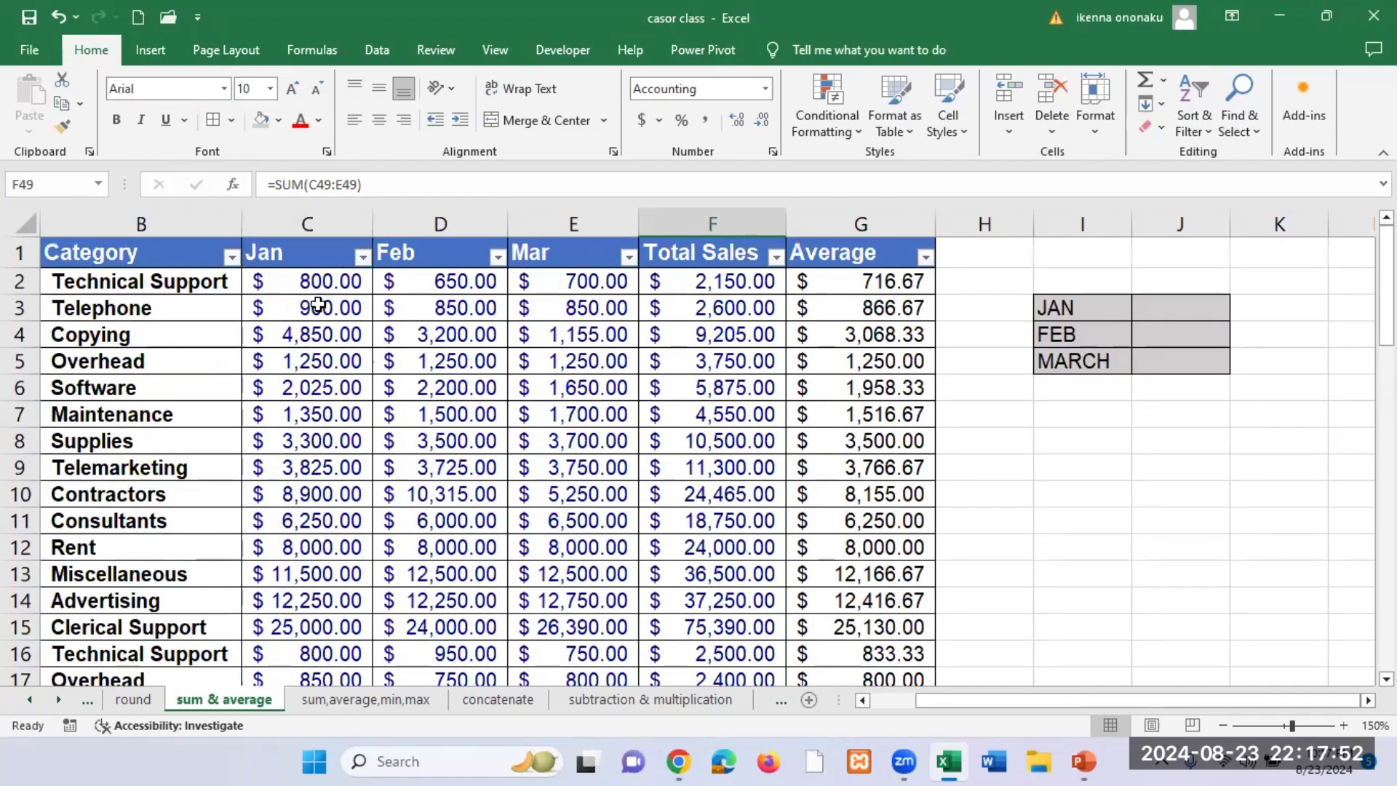
# Step: Repeat the selection of Jan values C2:C59 and return to the start of the table
pyautogui.click(321, 283)
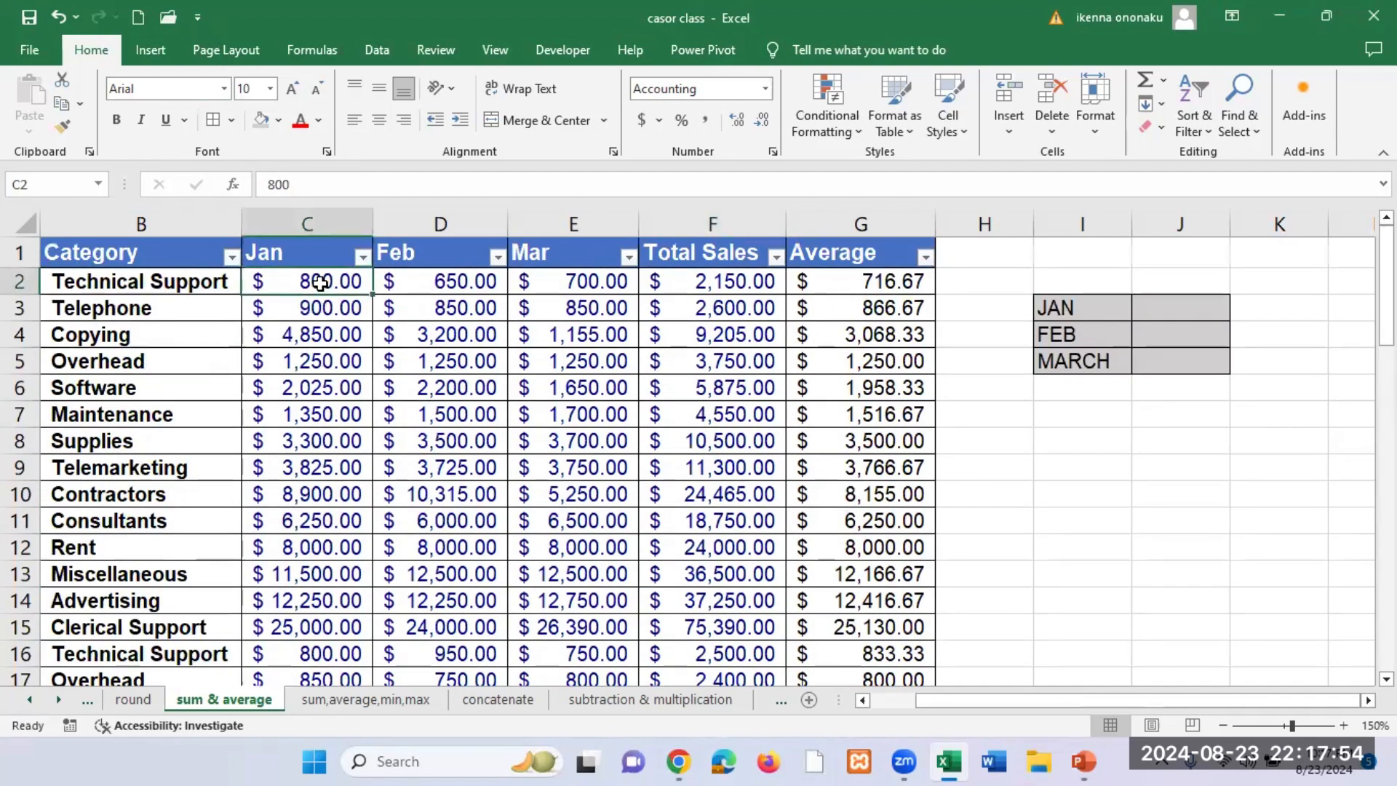
pyautogui.moveTo(321, 283); pyautogui.dragTo(363, 345)
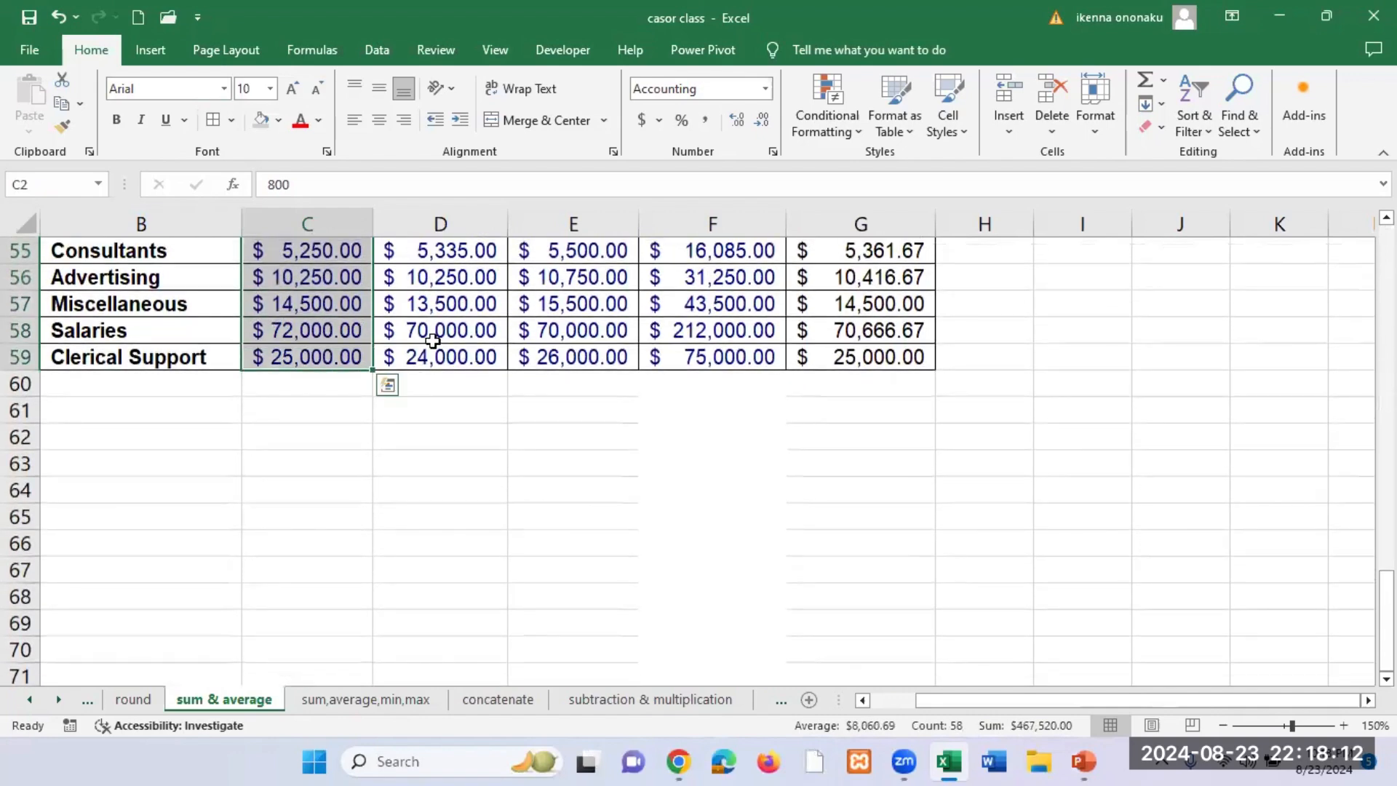
pyautogui.scroll(18, 457, 347)
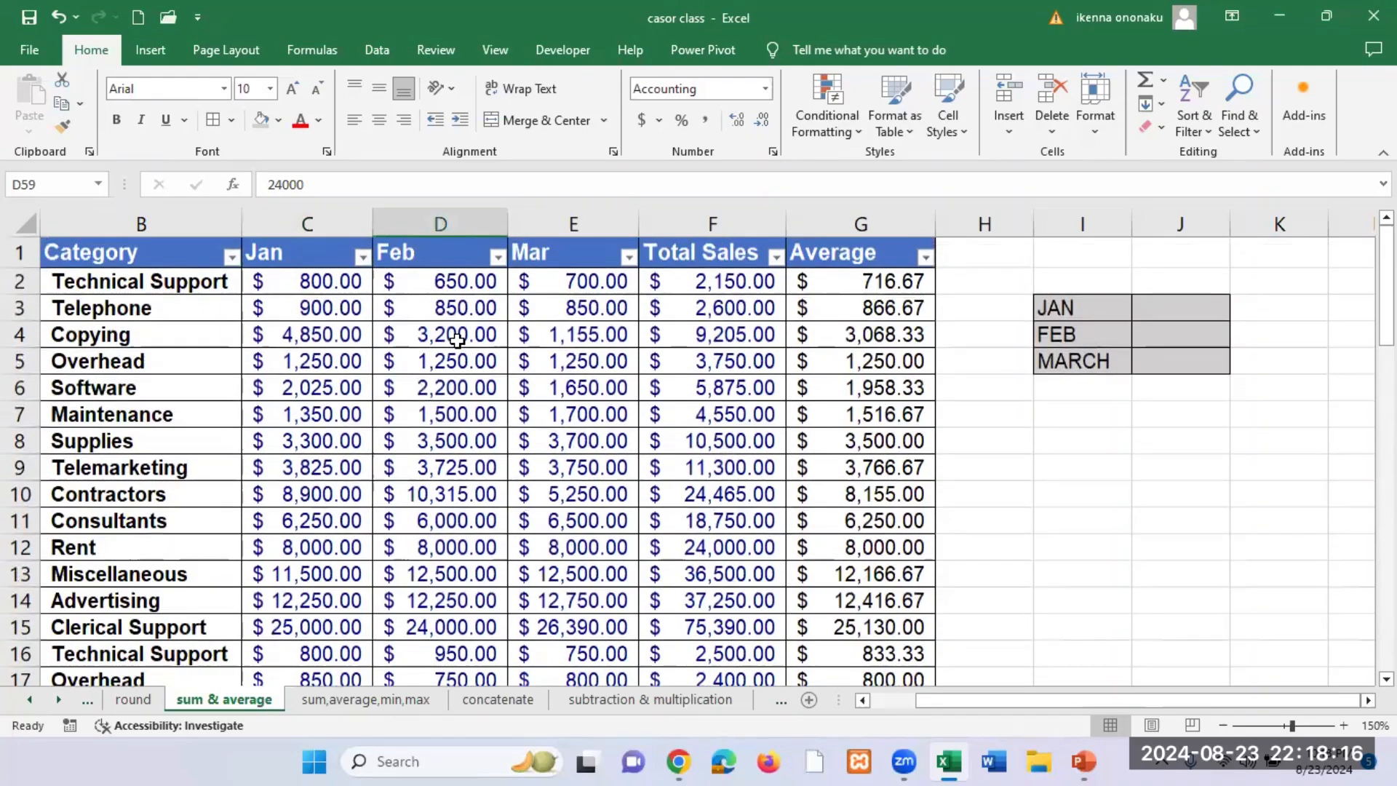
# Step: Demonstrate once more selecting the Jan values from C2 to C59, returning to the top of the column
pyautogui.click(324, 285)
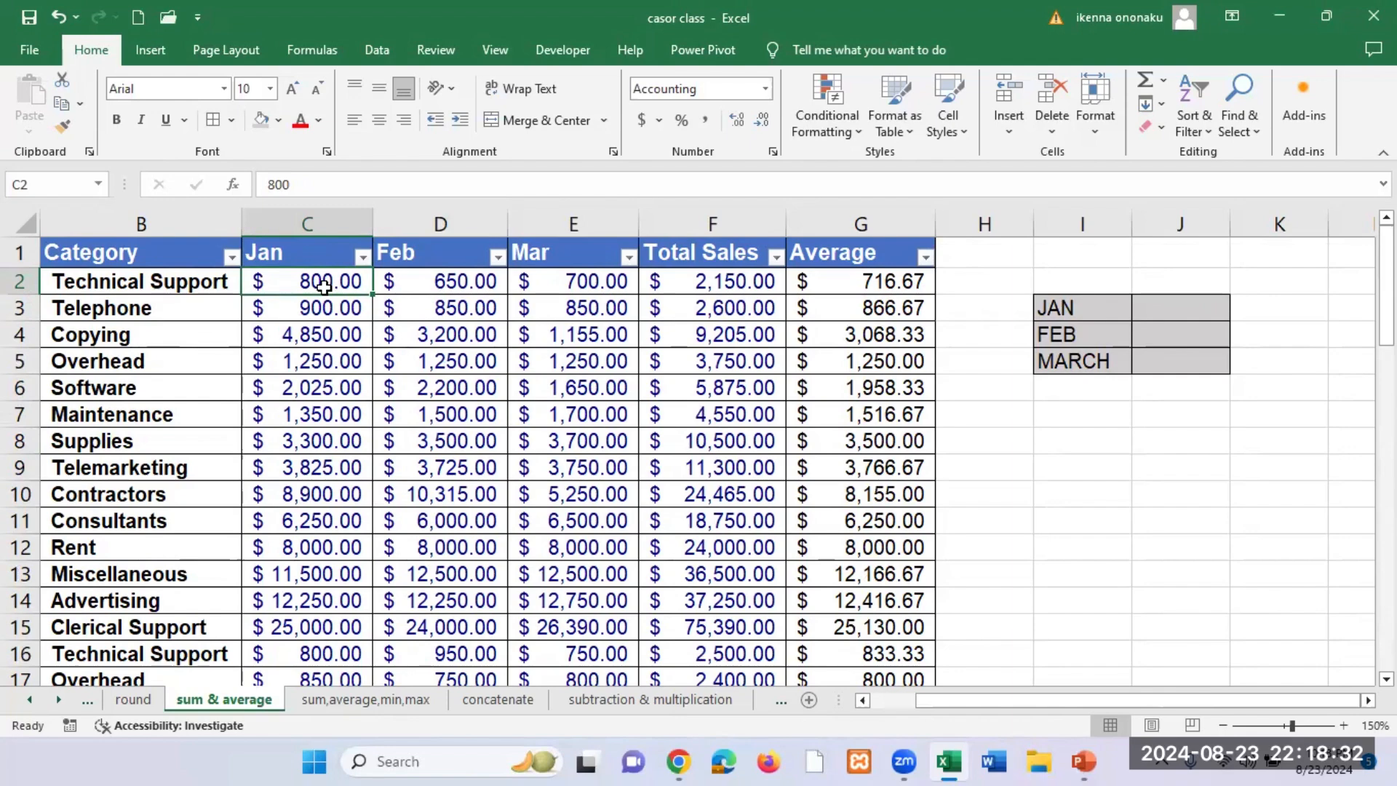
pyautogui.hotkey('ctrl', 'shift', 'Down')
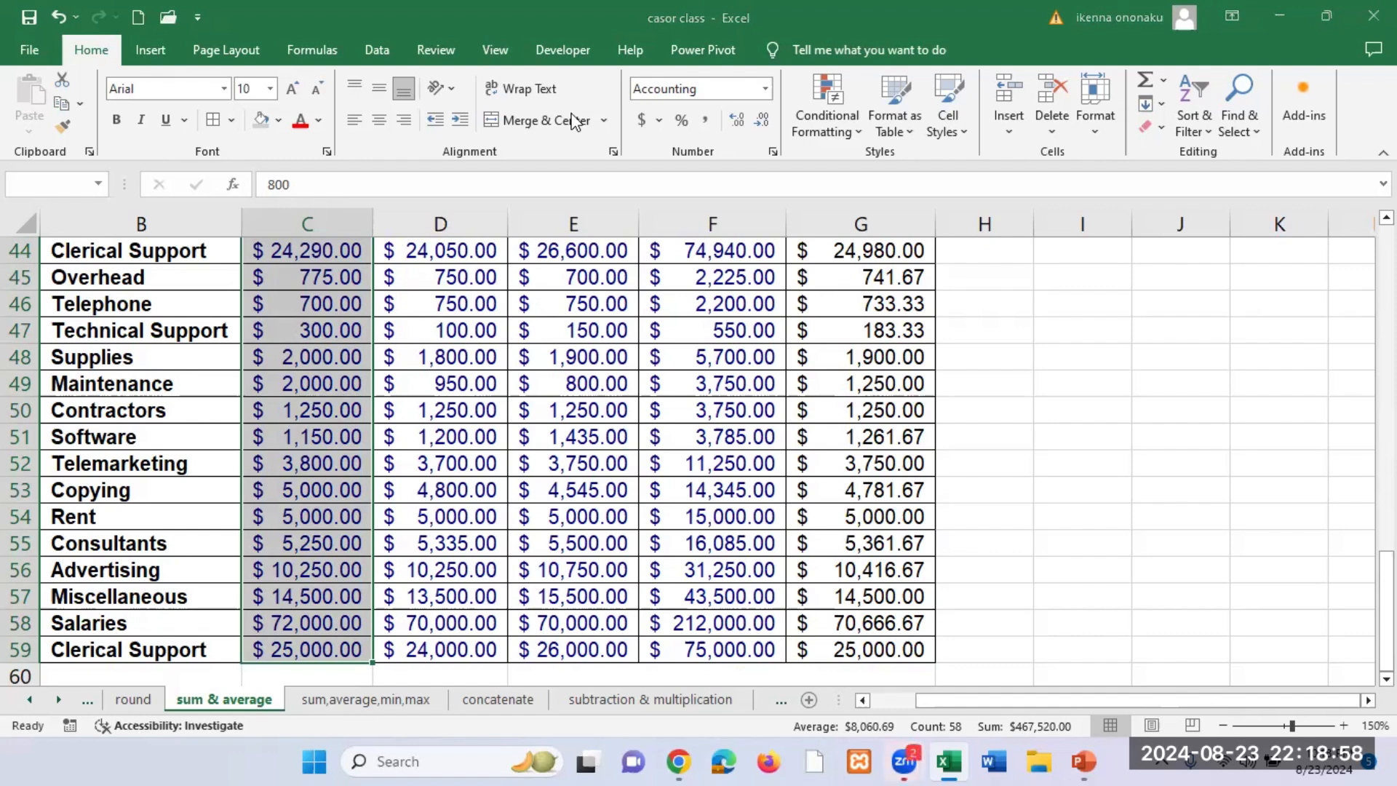
pyautogui.hotkey('ctrl', 'shift', 'Up')
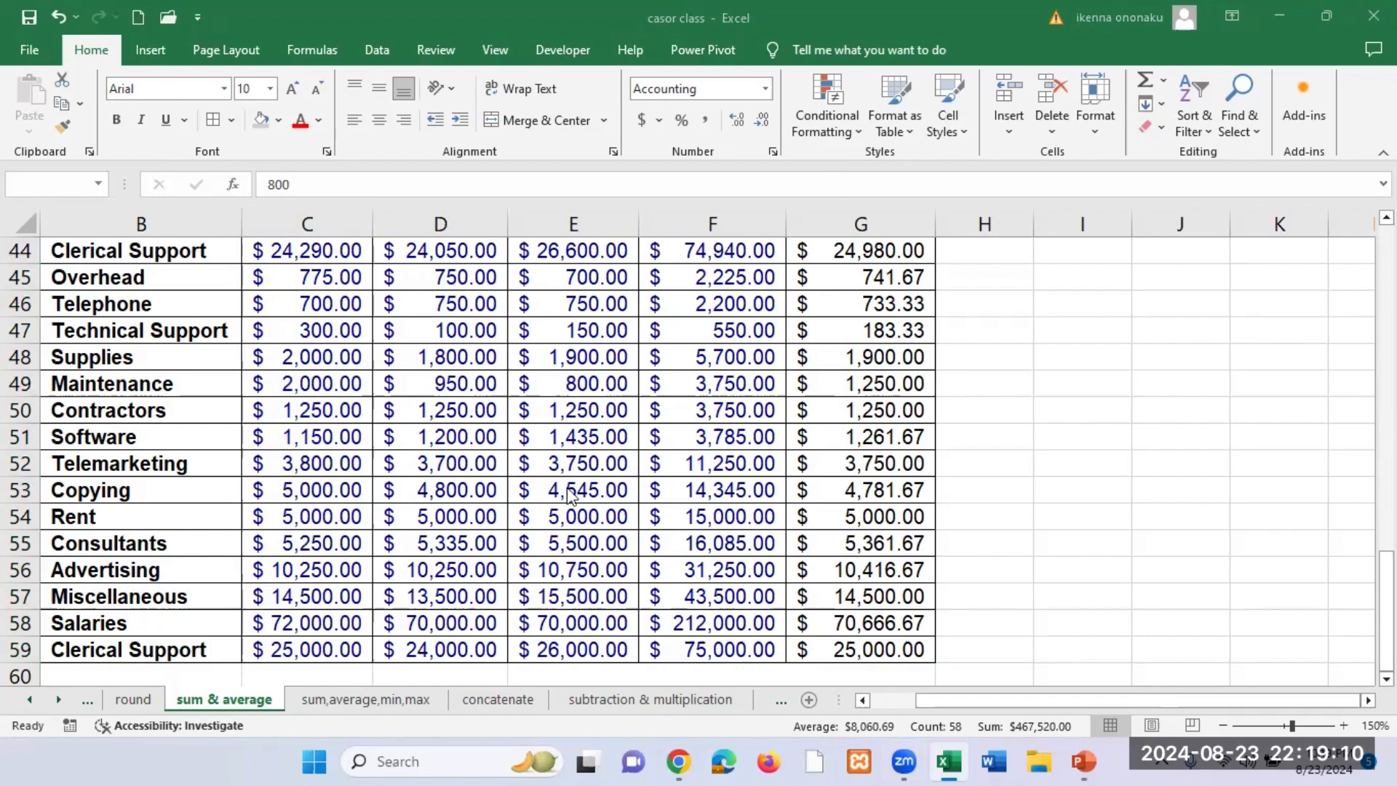
pyautogui.scroll(11, 569, 494)
pyautogui.scroll(3, 570, 493)
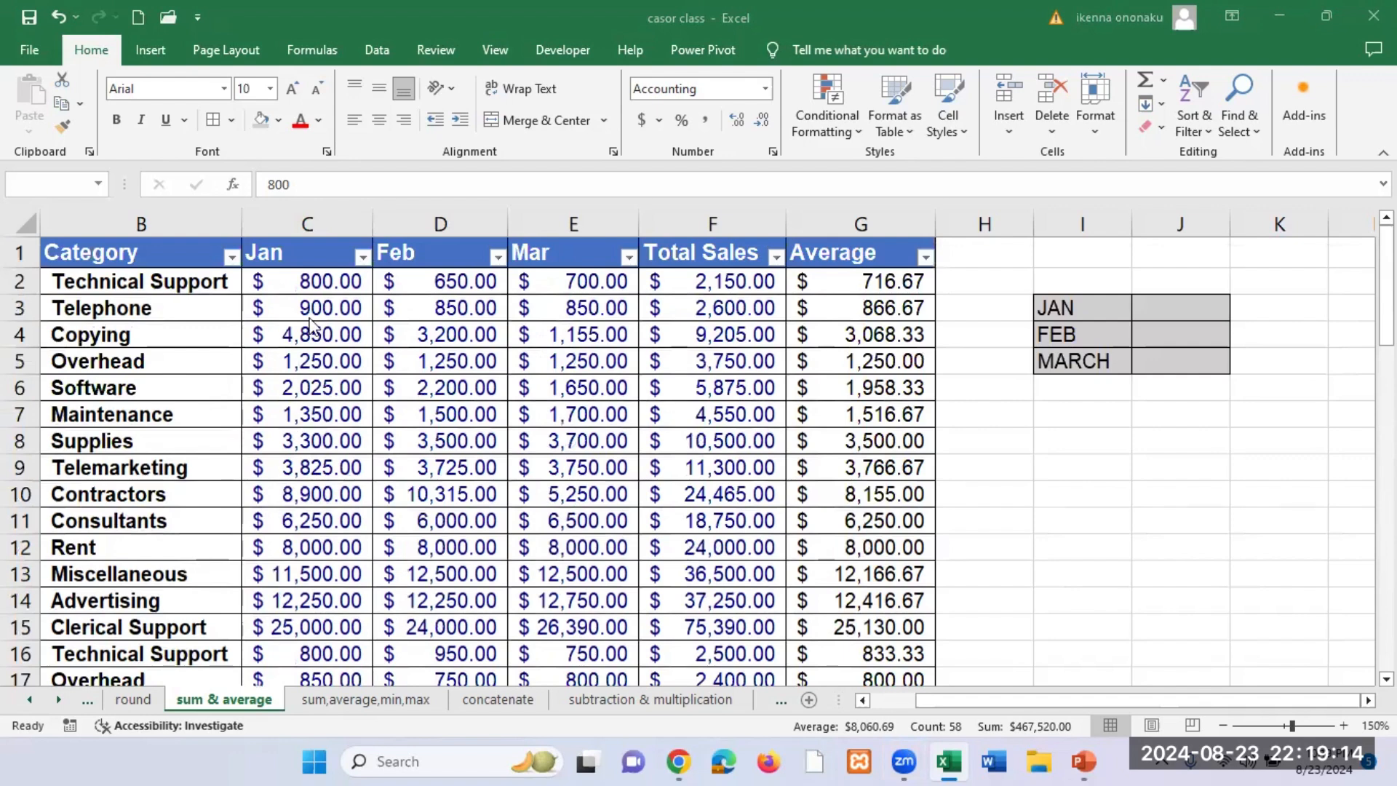
pyautogui.click(330, 280)
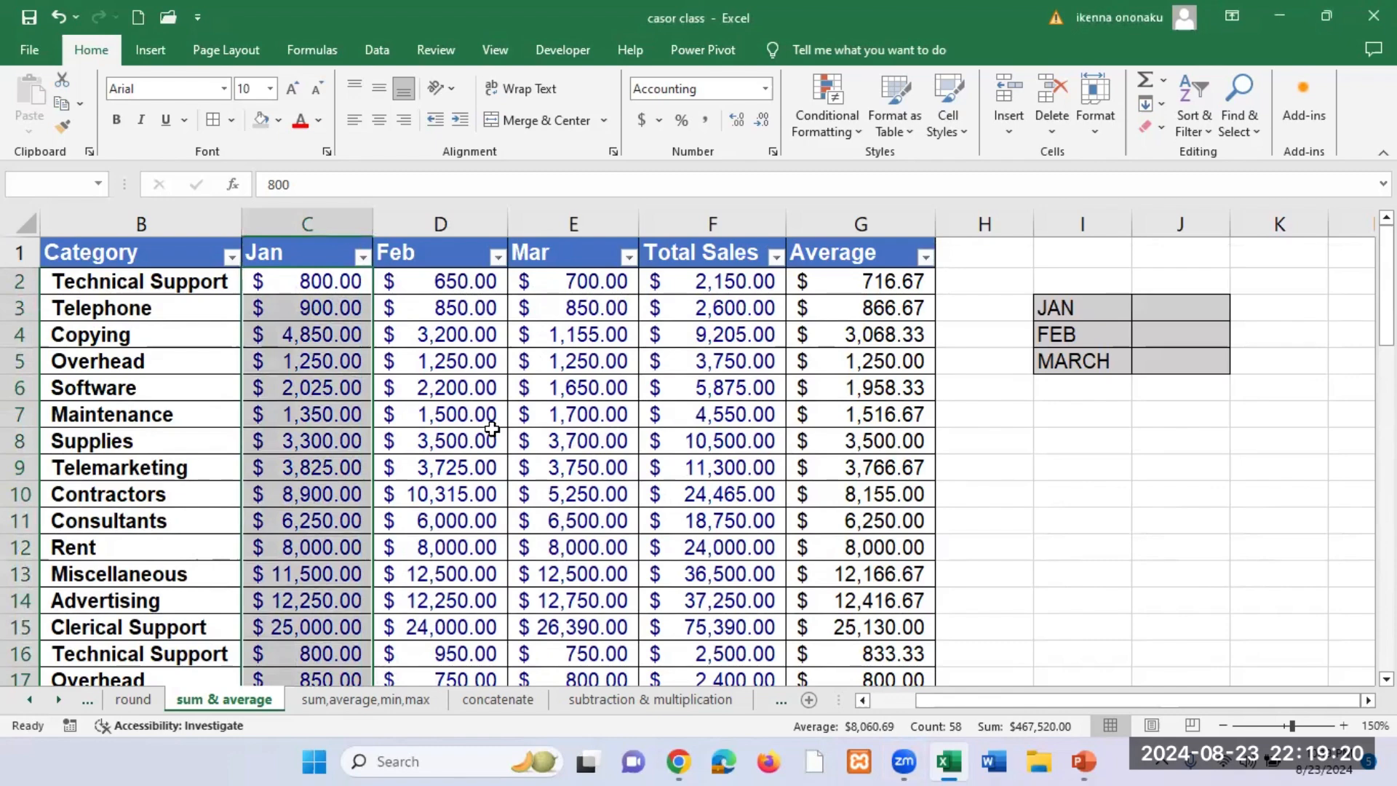
# Step: Demonstrate selecting the entire sales table B1:G59 from the Category header, look over the highlighted rows, and clear the selection
pyautogui.click(92, 254)
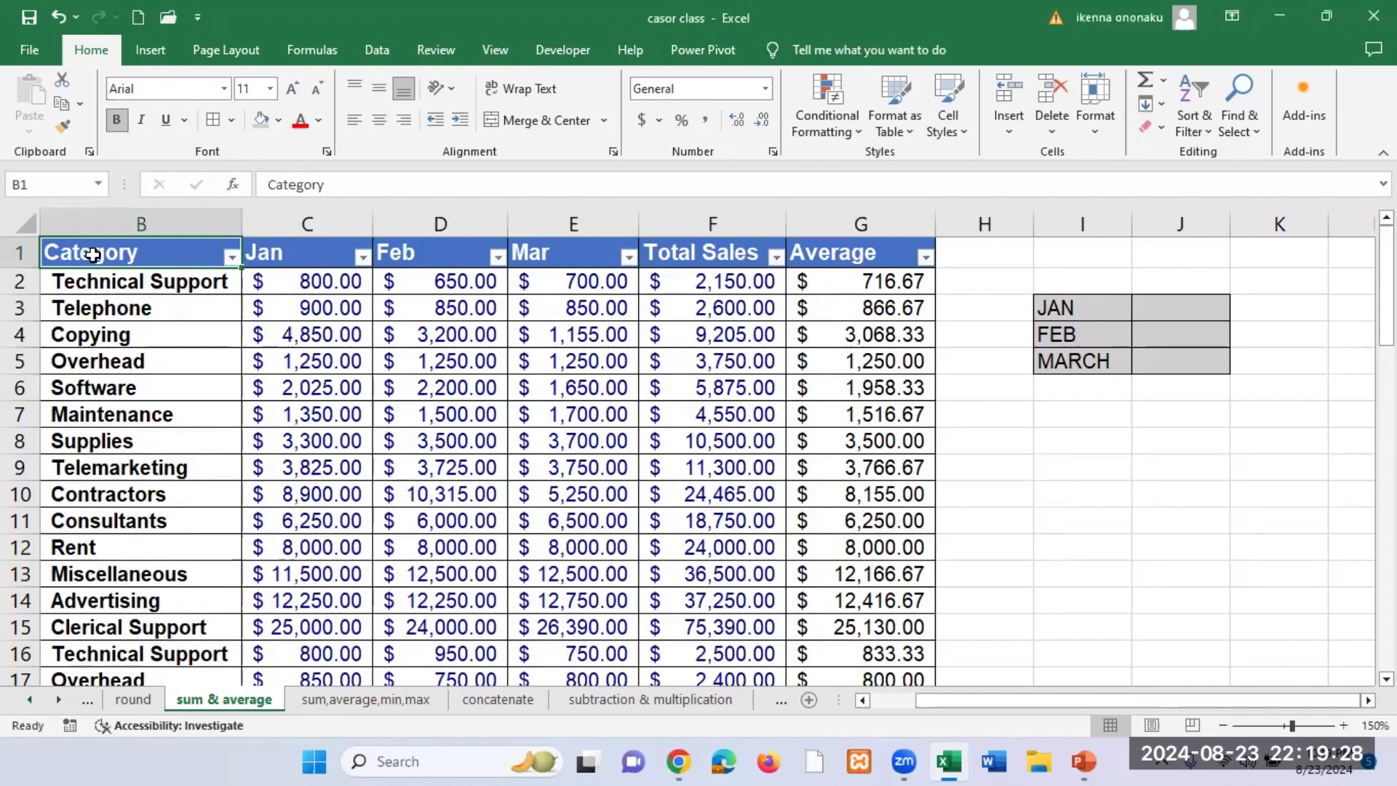
pyautogui.hotkey('ctrl', 'shift', 'Down')
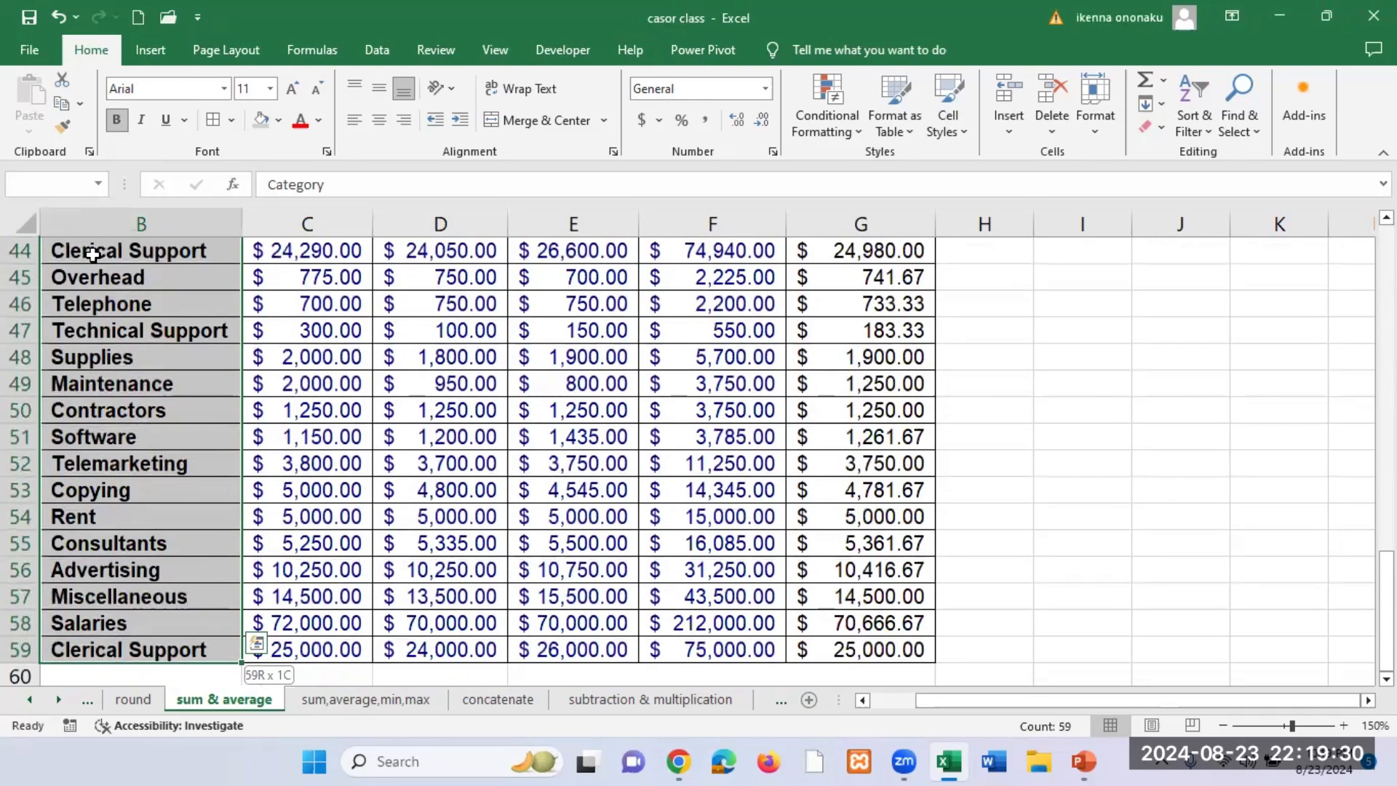
pyautogui.hotkey('ctrl', 'shift', 'Right')
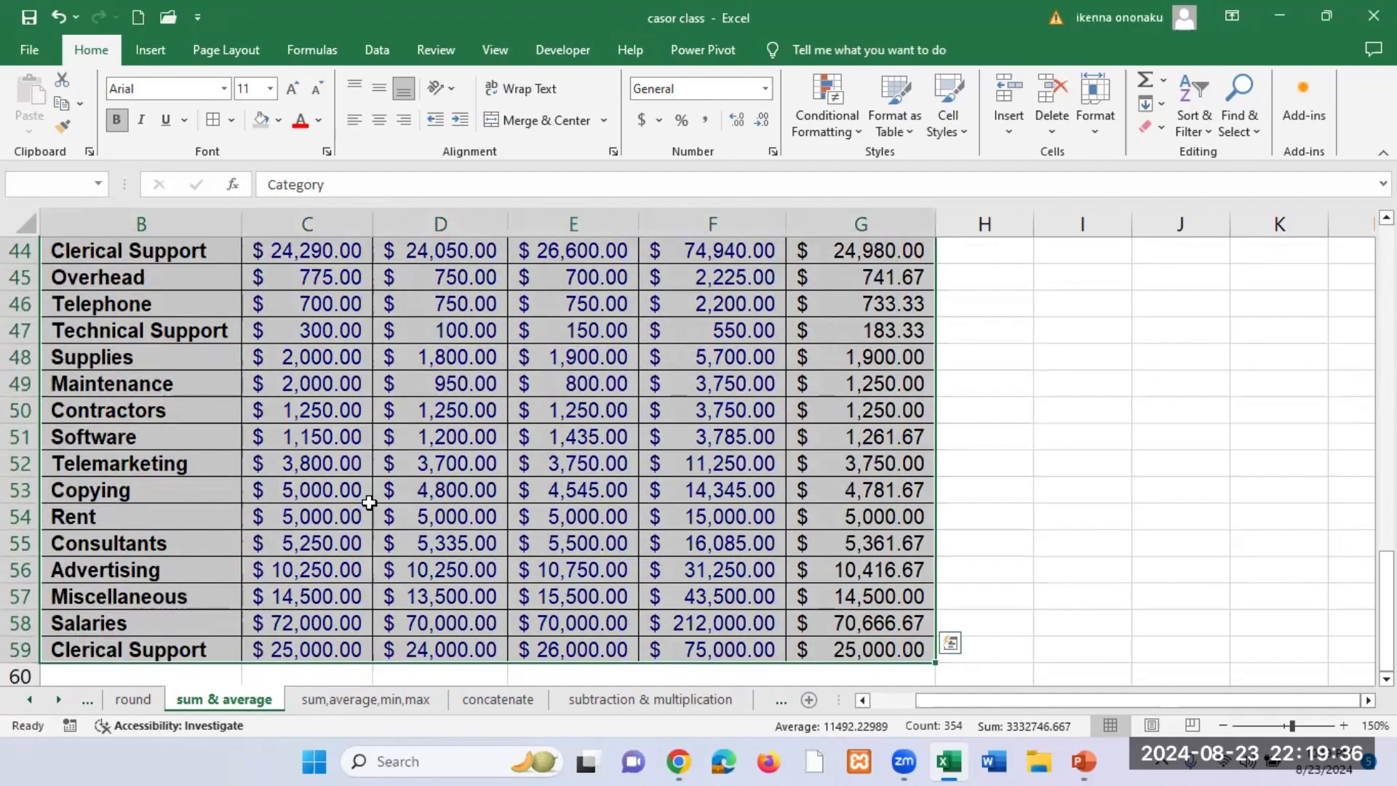
pyautogui.scroll(14, 369, 502)
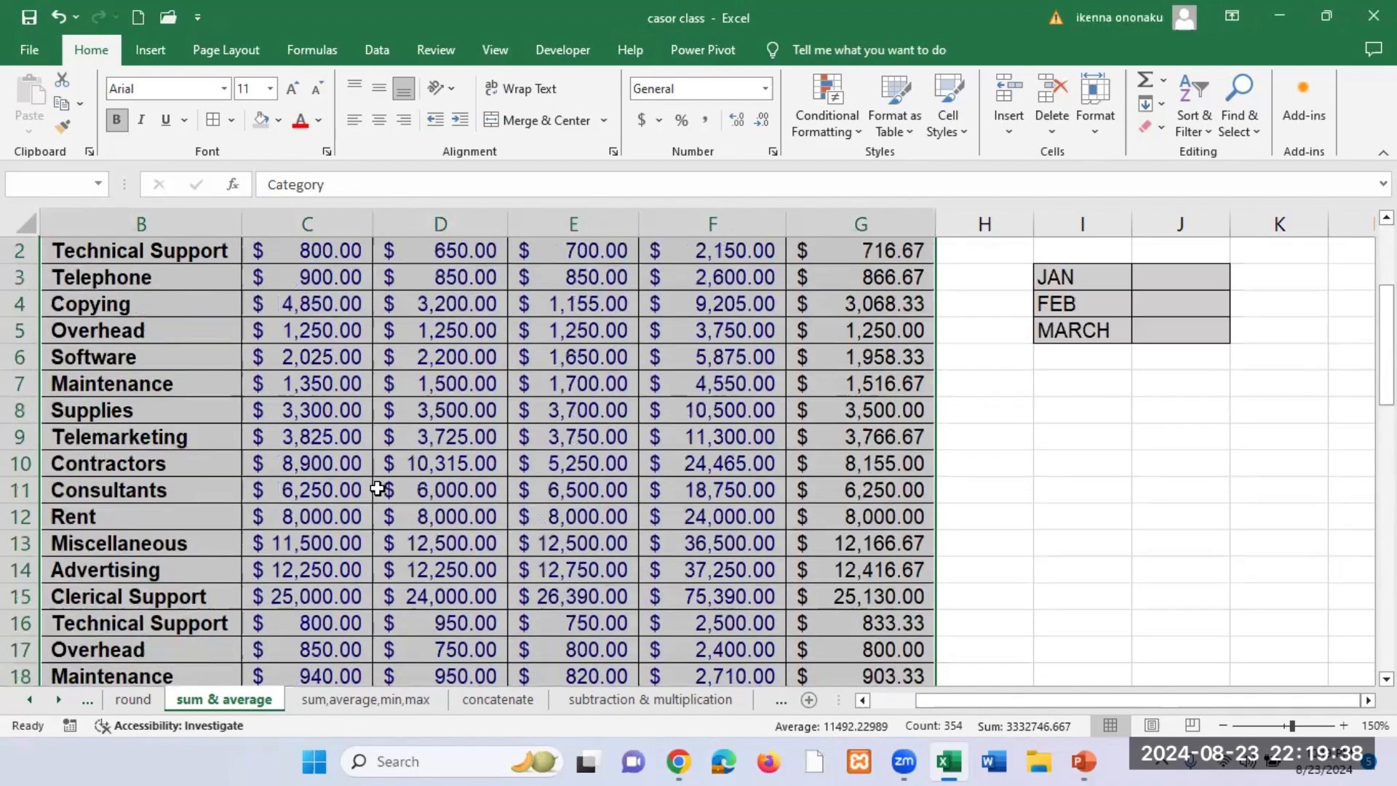
pyautogui.scroll(1, 377, 488)
pyautogui.scroll(-15, 377, 488)
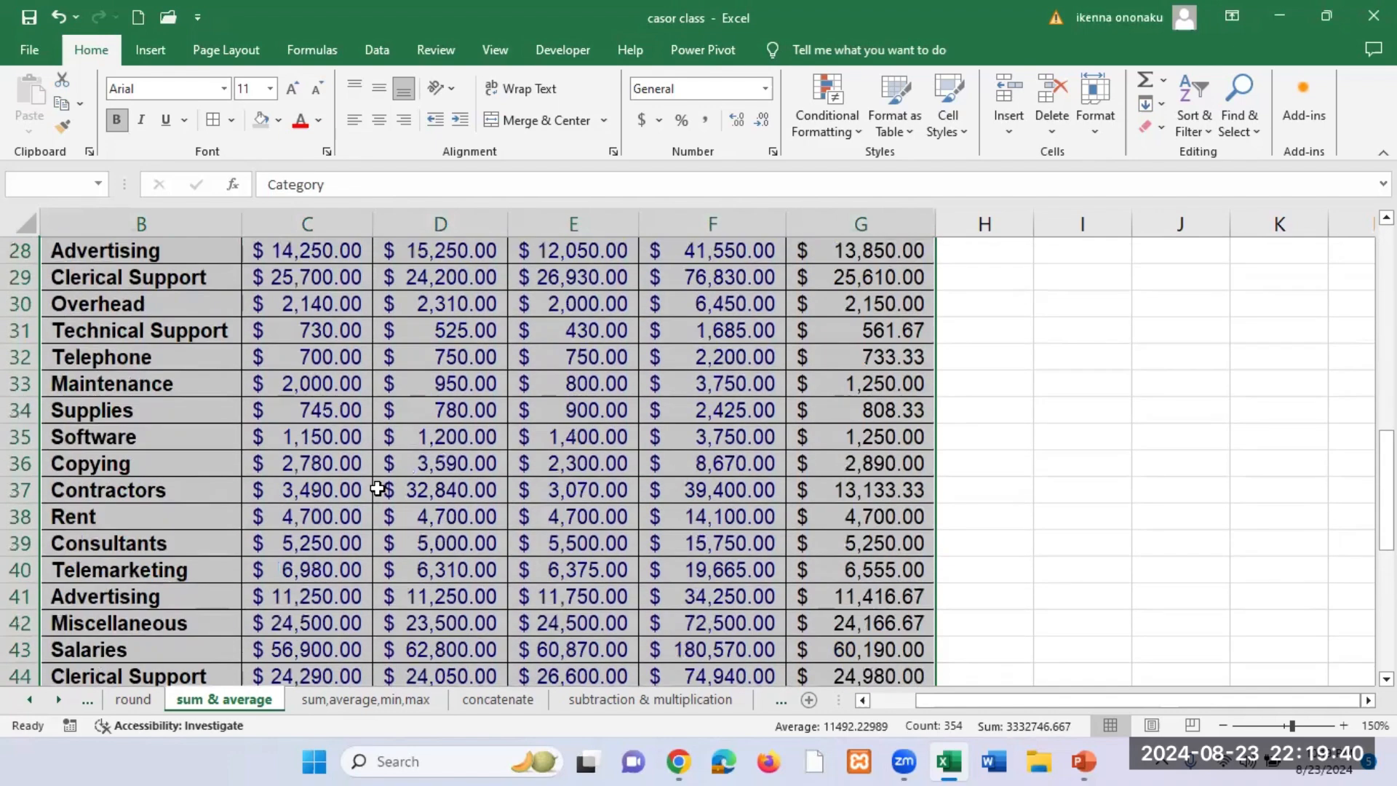
pyautogui.scroll(-1, 377, 488)
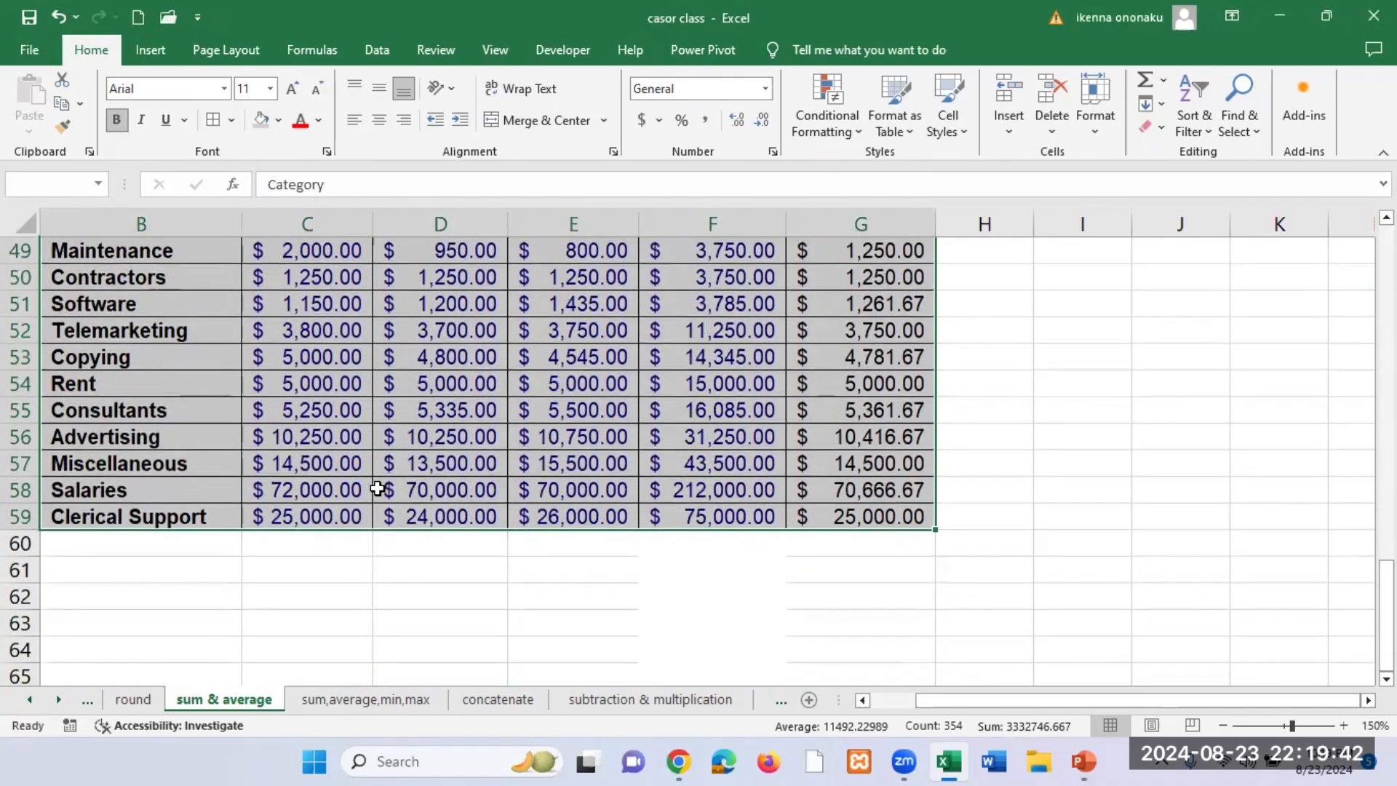
pyautogui.scroll(16, 377, 488)
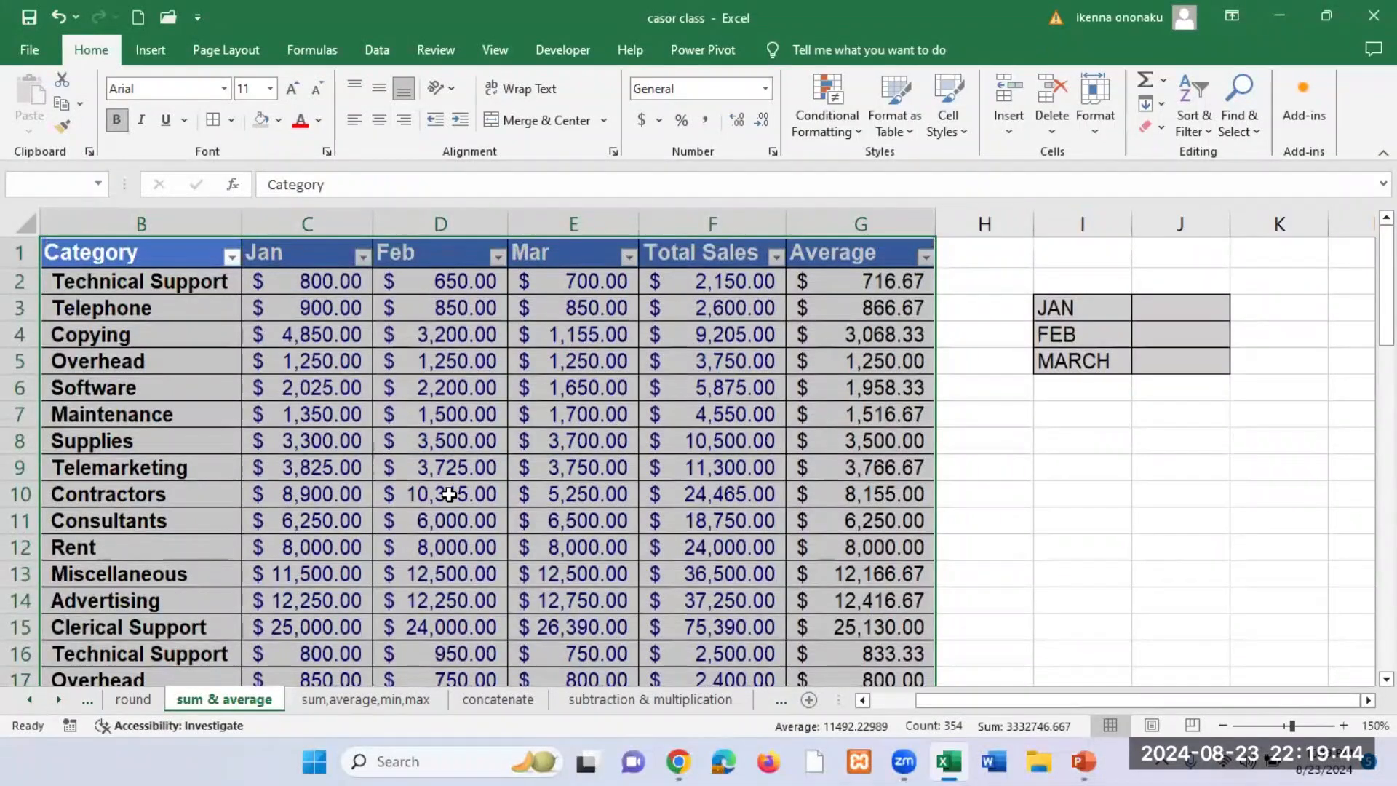
pyautogui.click(448, 494)
# Step: Repeat the whole-table selection from B1 through the last row and the Average column, and deselect it
pyautogui.click(147, 251)
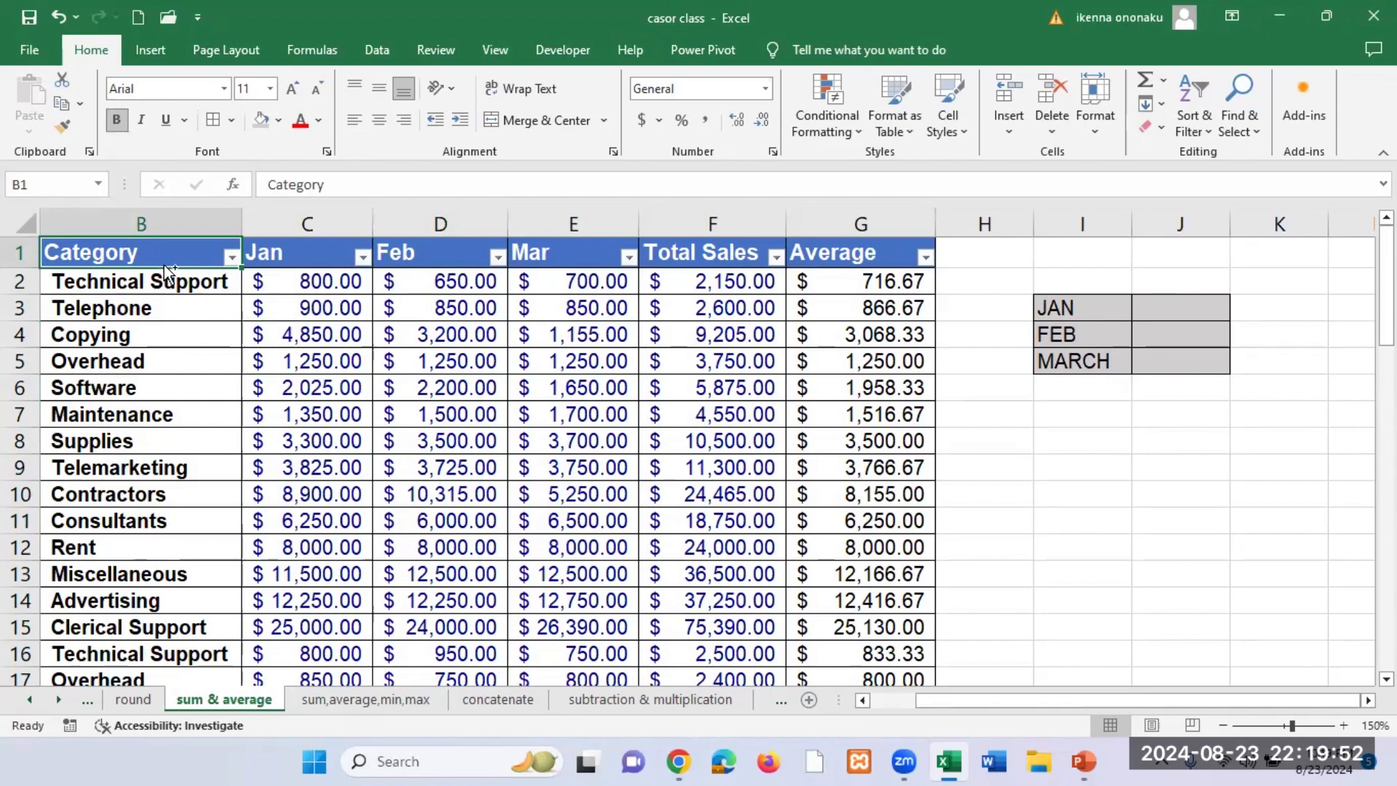
pyautogui.hotkey('ctrl', 'shift', 'Down')
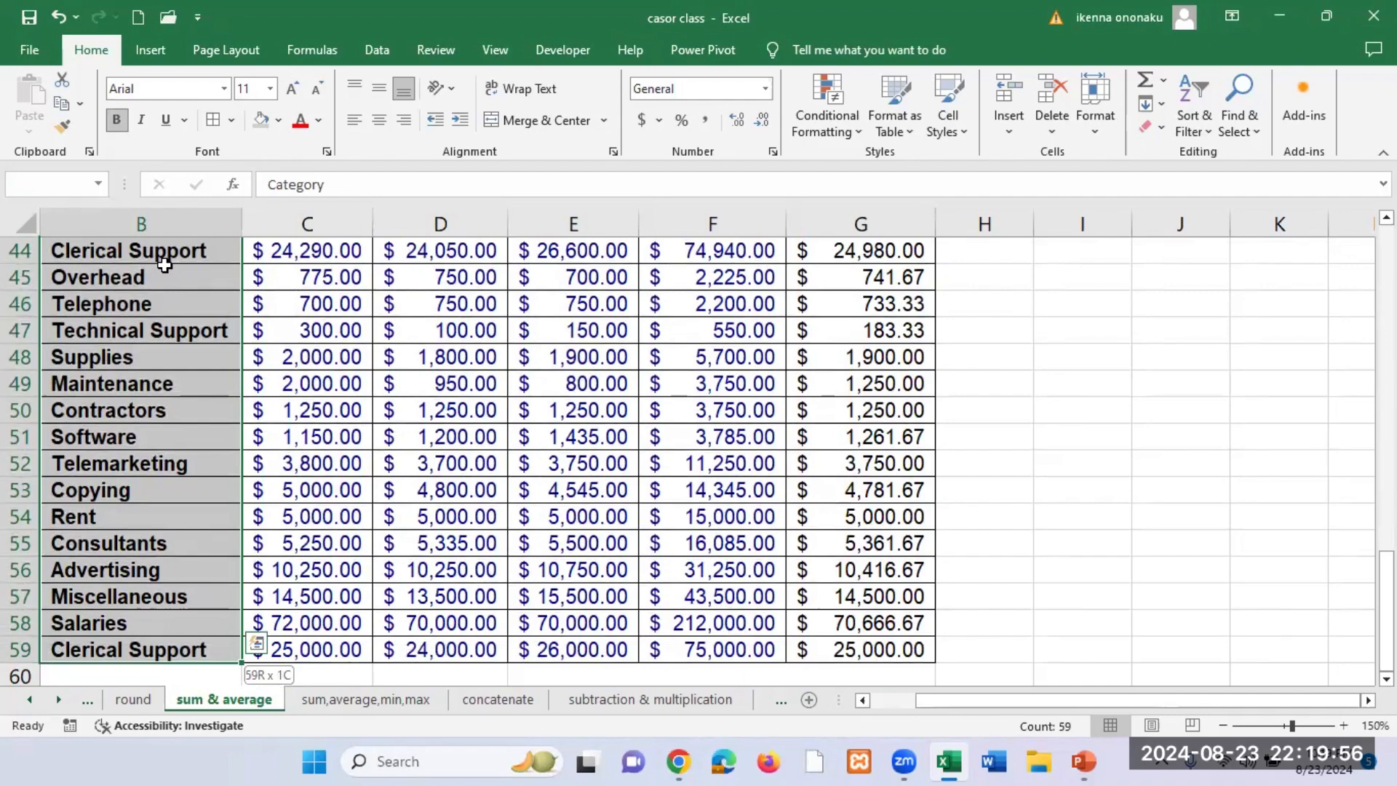
pyautogui.hotkey('ctrl', 'shift', 'Right')
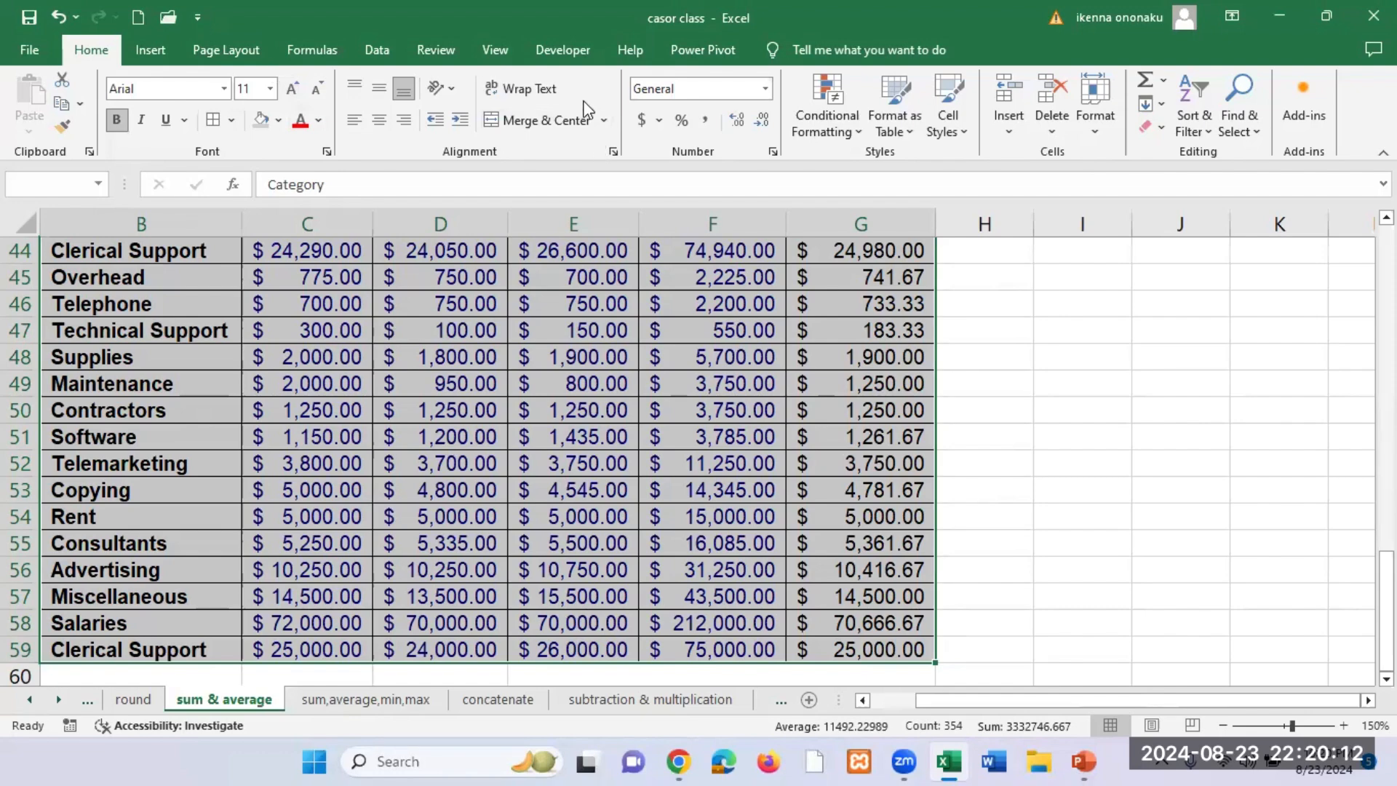
pyautogui.hotkey('ctrl', 't')
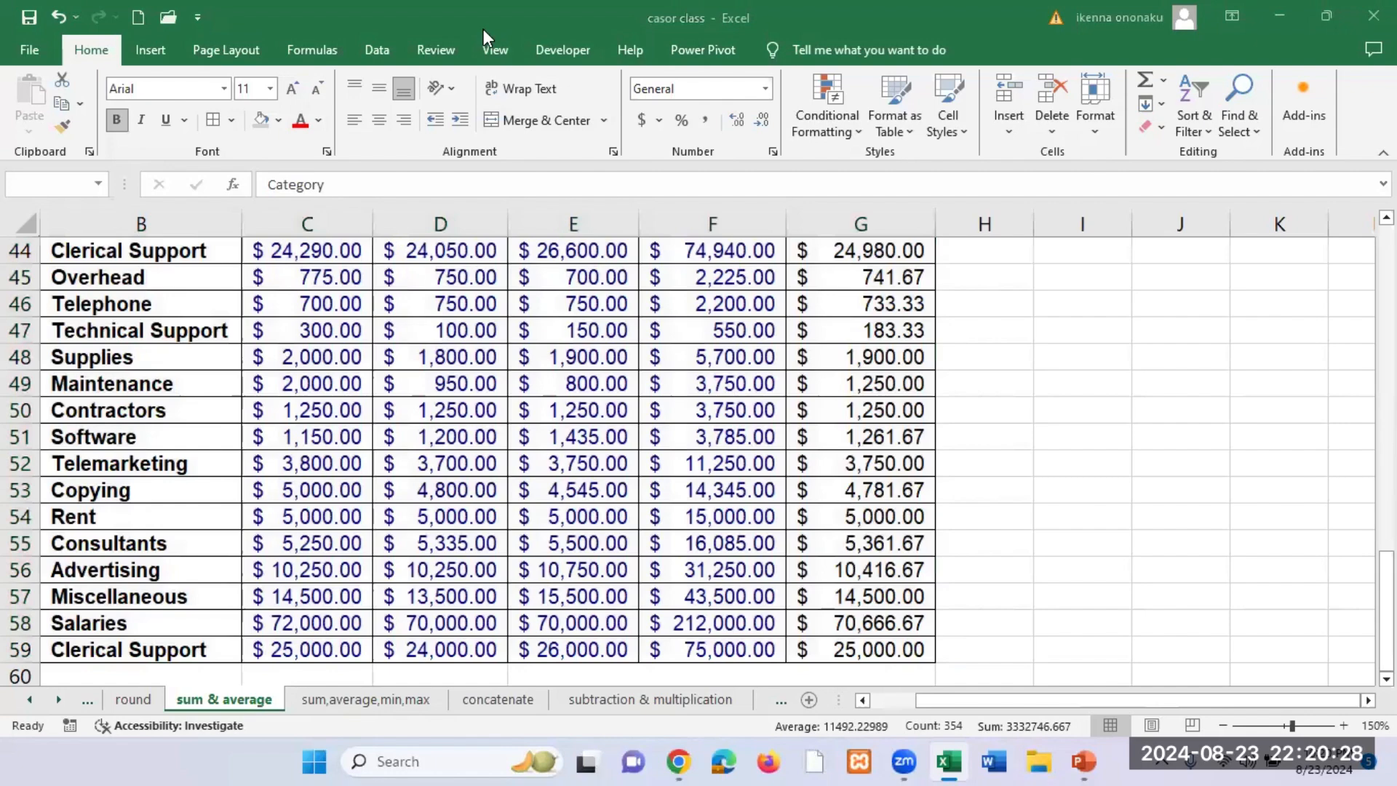
pyautogui.click(1009, 406)
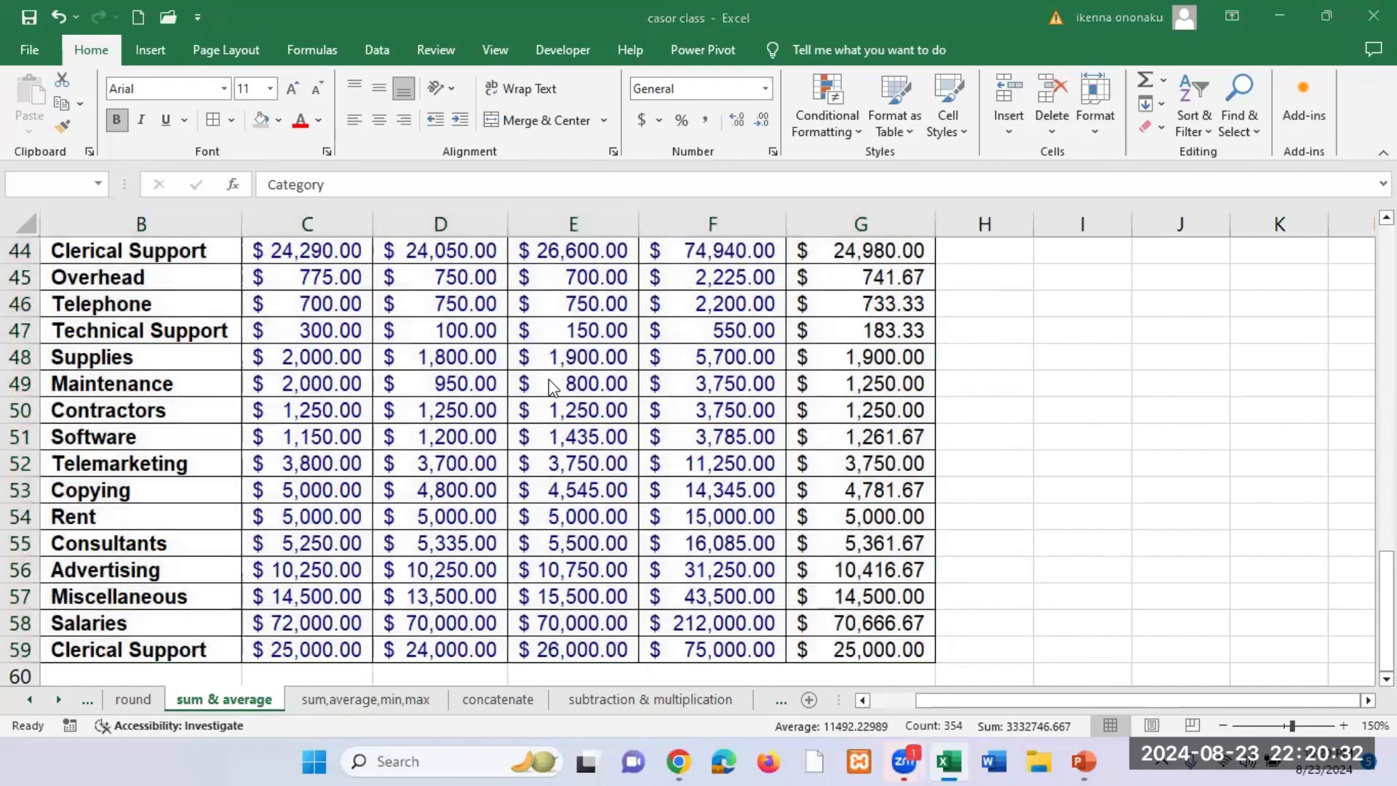
pyautogui.scroll(11, 546, 320)
pyautogui.scroll(3, 543, 317)
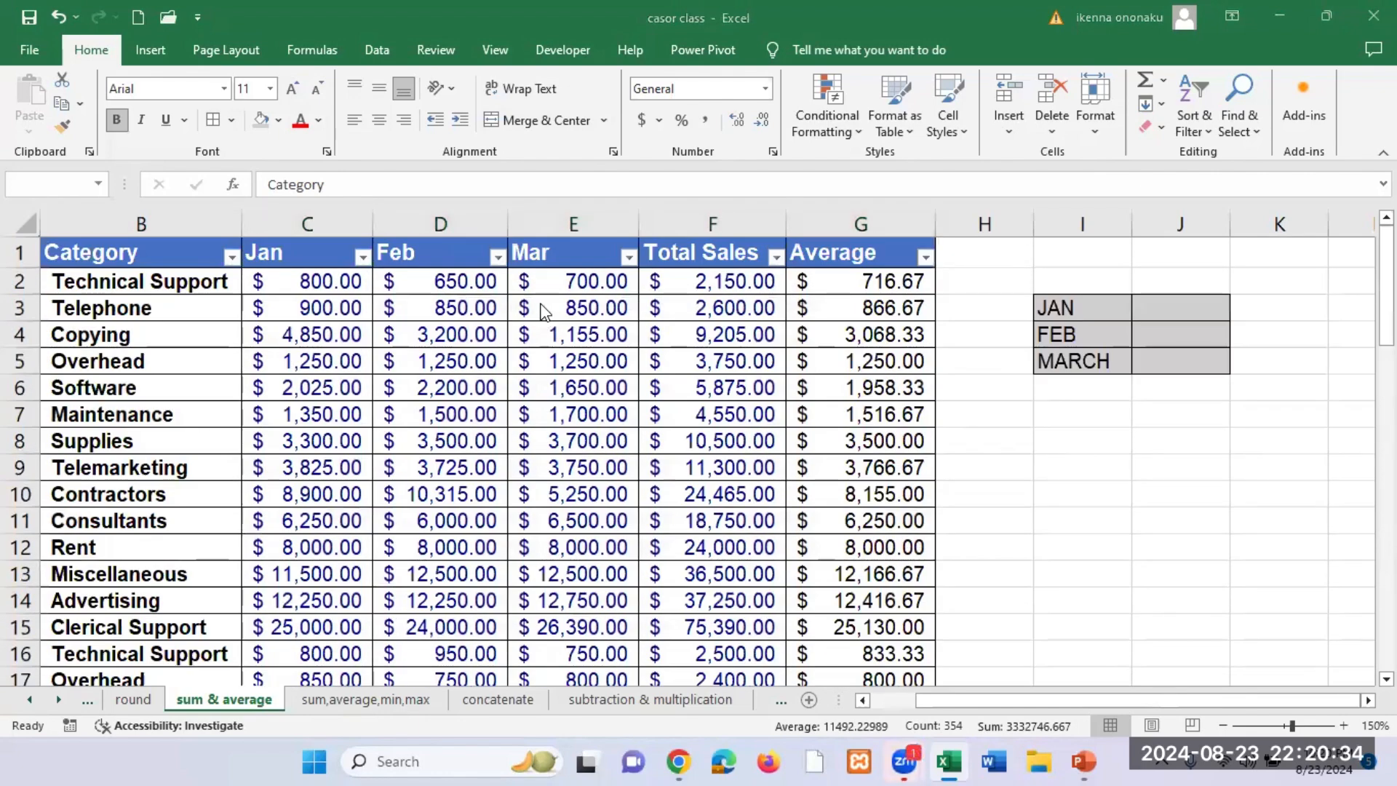
pyautogui.click(1183, 310)
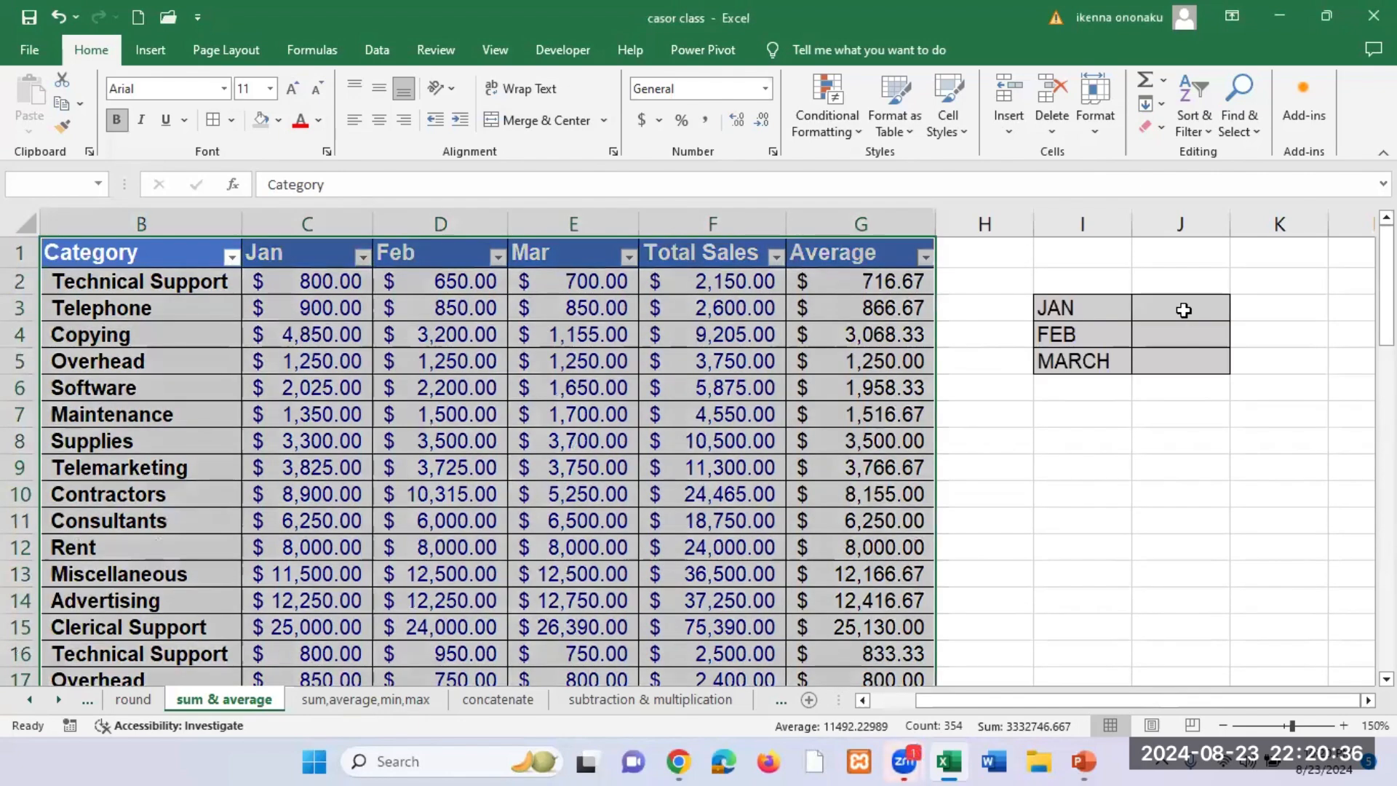
pyautogui.click(923, 340)
pyautogui.click(1161, 313)
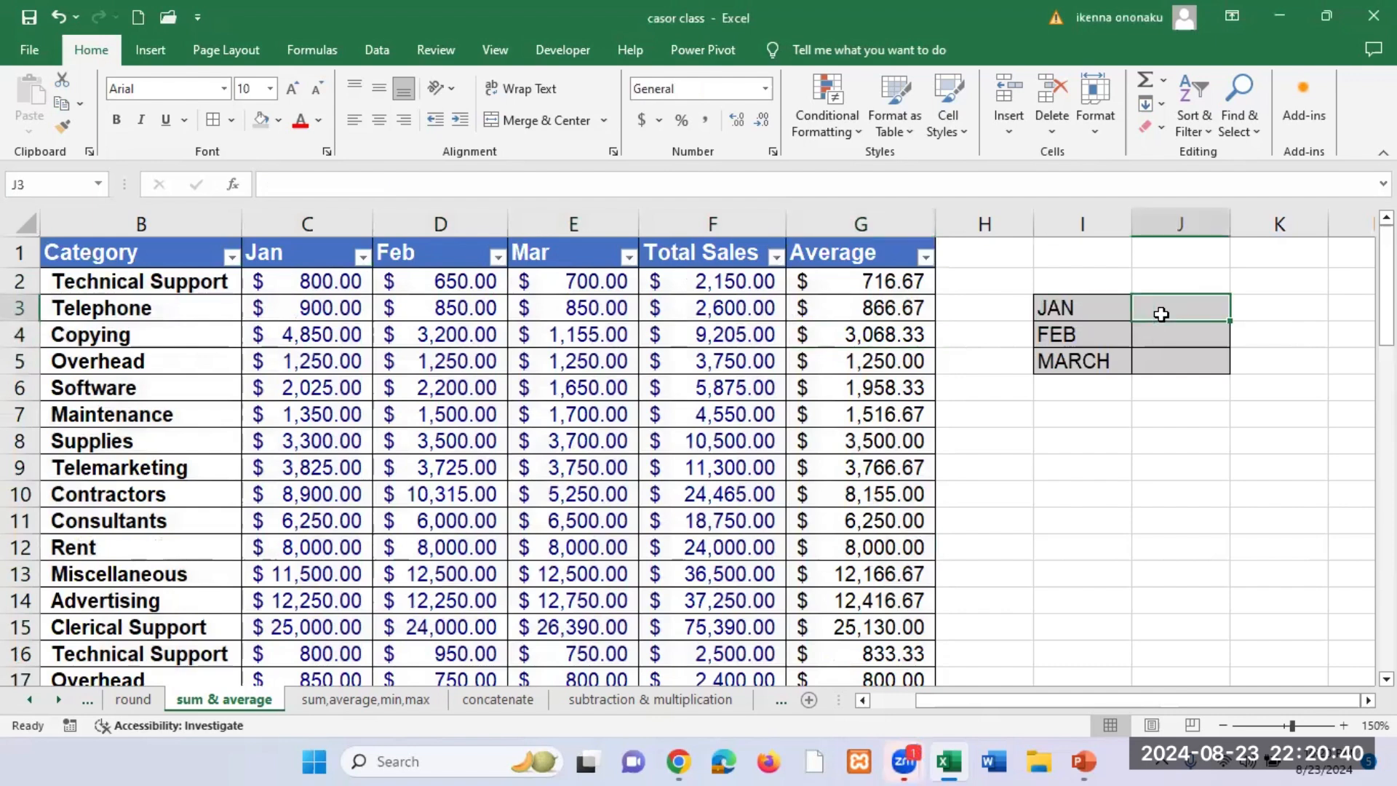
pyautogui.press('BackSpace')
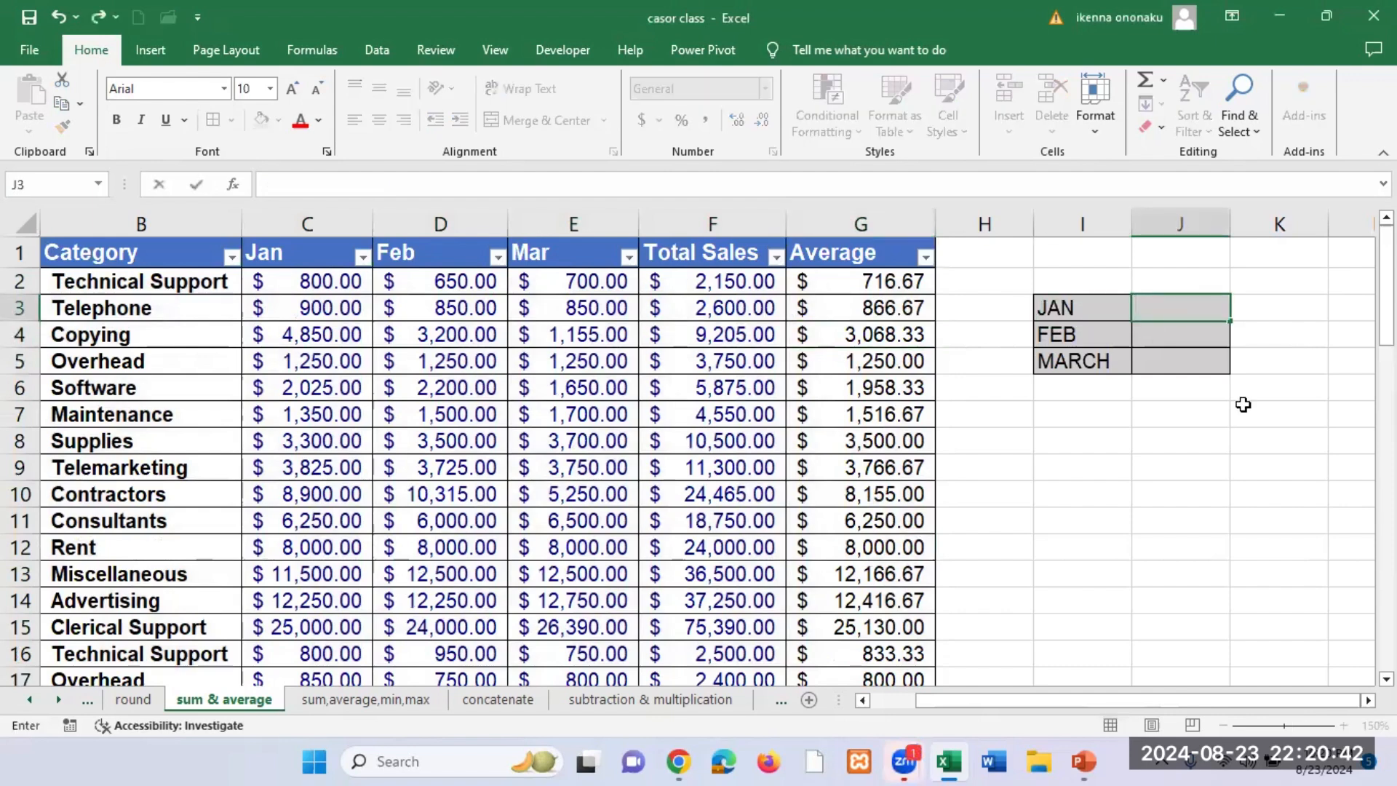
pyautogui.press('F2')
pyautogui.click(1178, 394)
# Step: Total the Jan column beside the JAN label by entering the formula =SUM(C2:C59) in J3
pyautogui.click(1169, 309)
pyautogui.write('=')
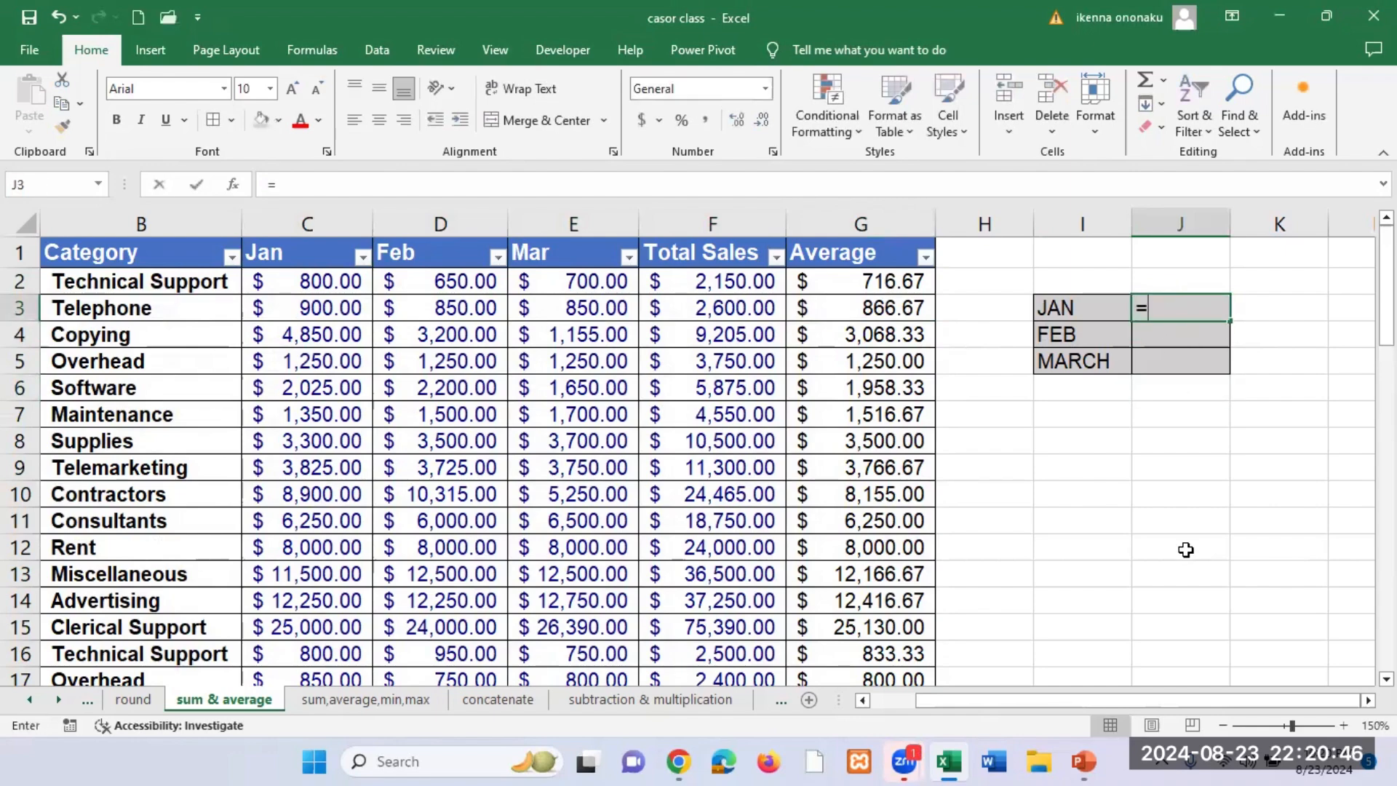
pyautogui.write('SUM')
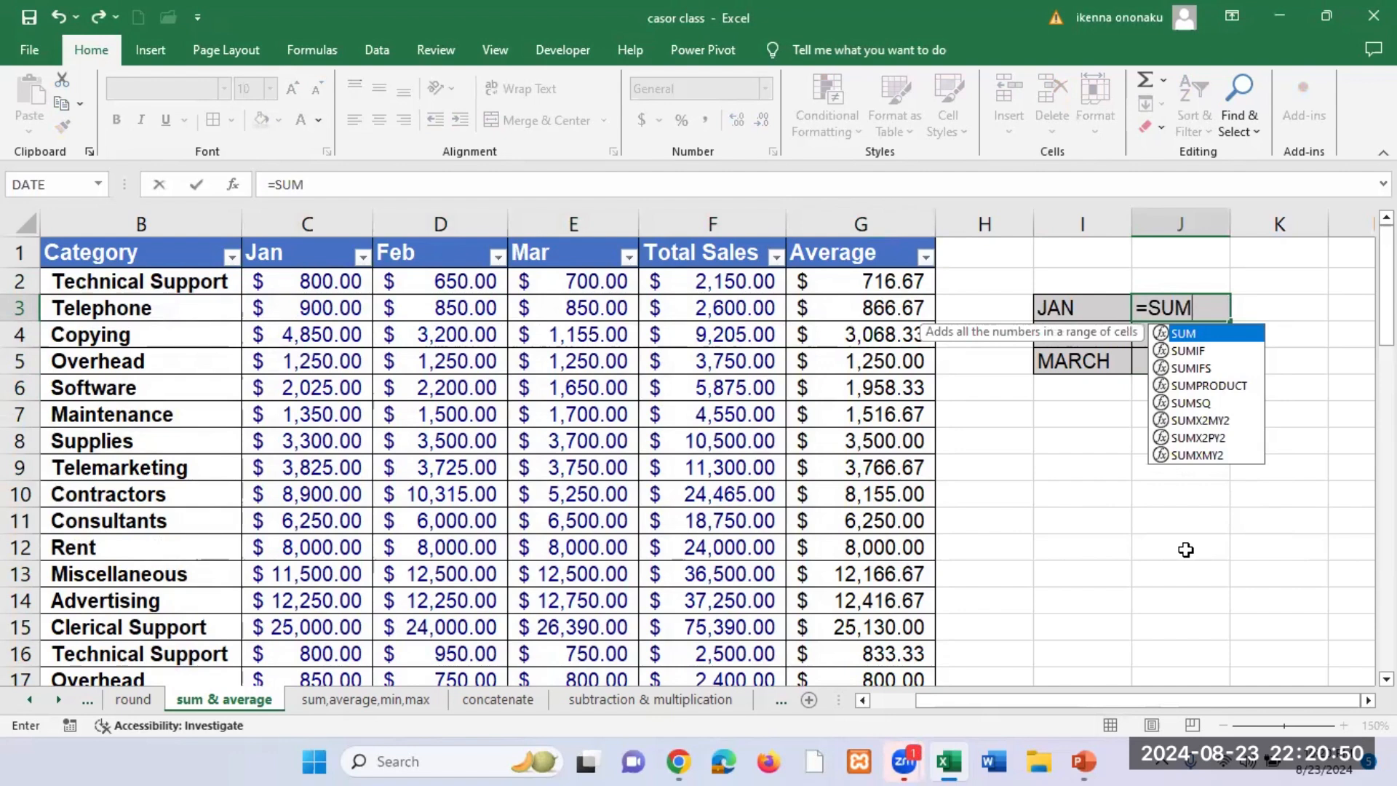
pyautogui.write('(')
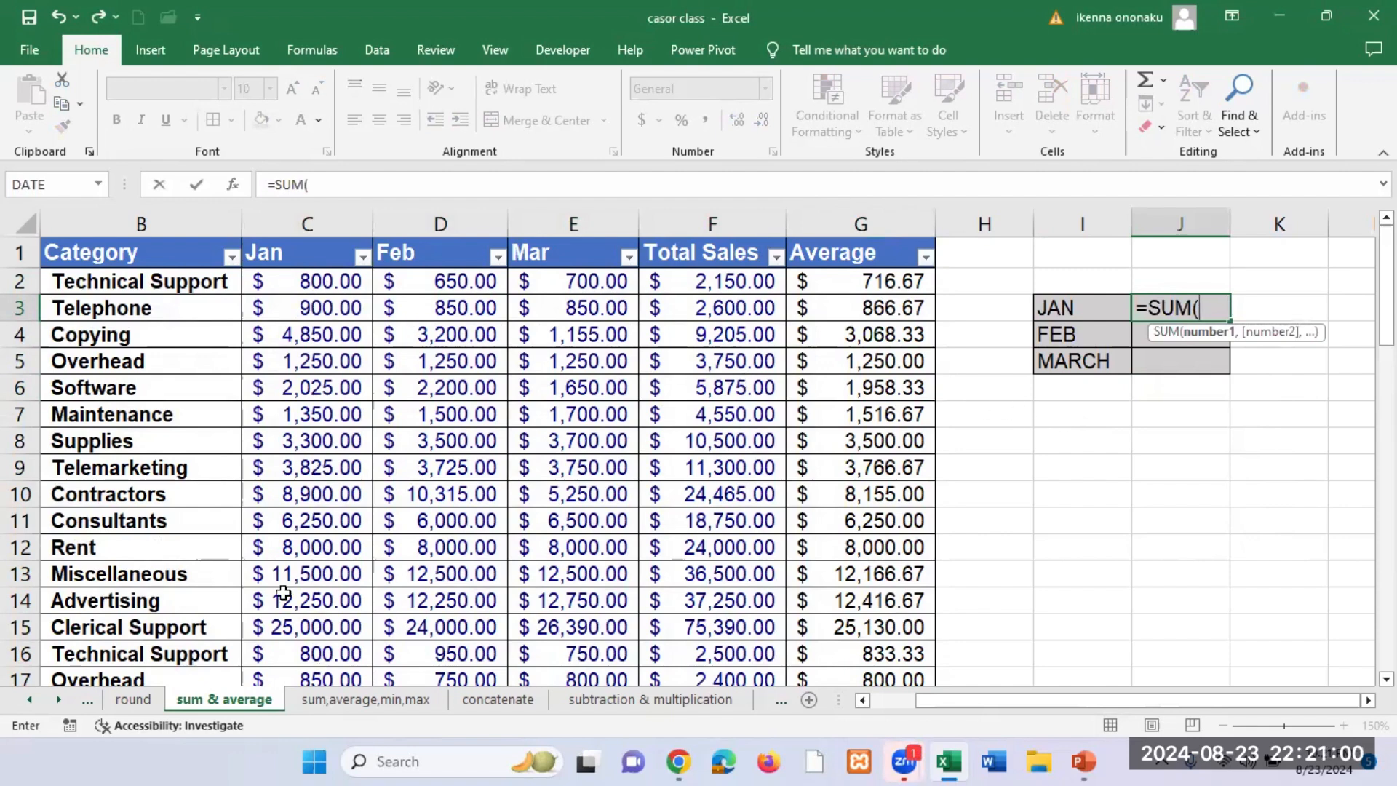
pyautogui.click(318, 284)
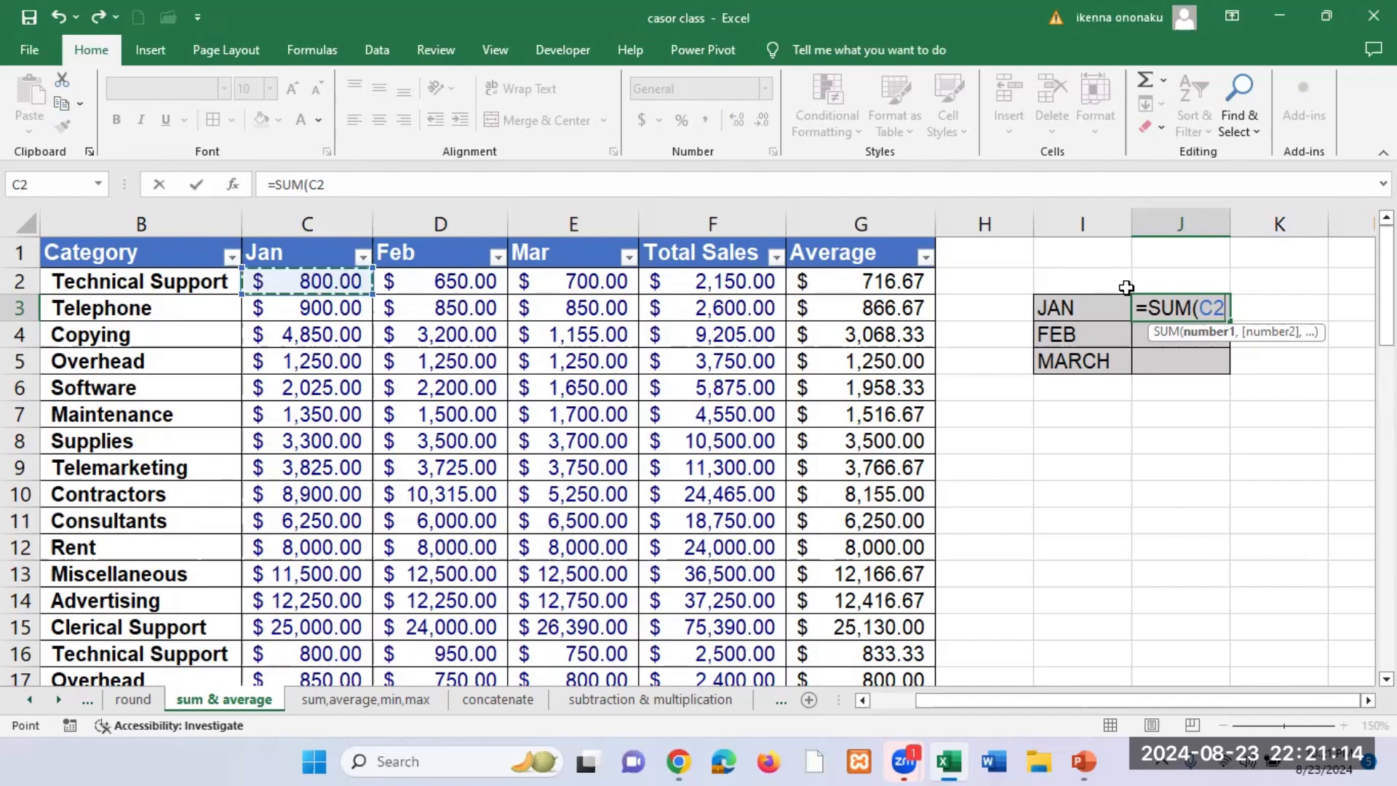
pyautogui.hotkey('ctrl', 'shift', 'Down')
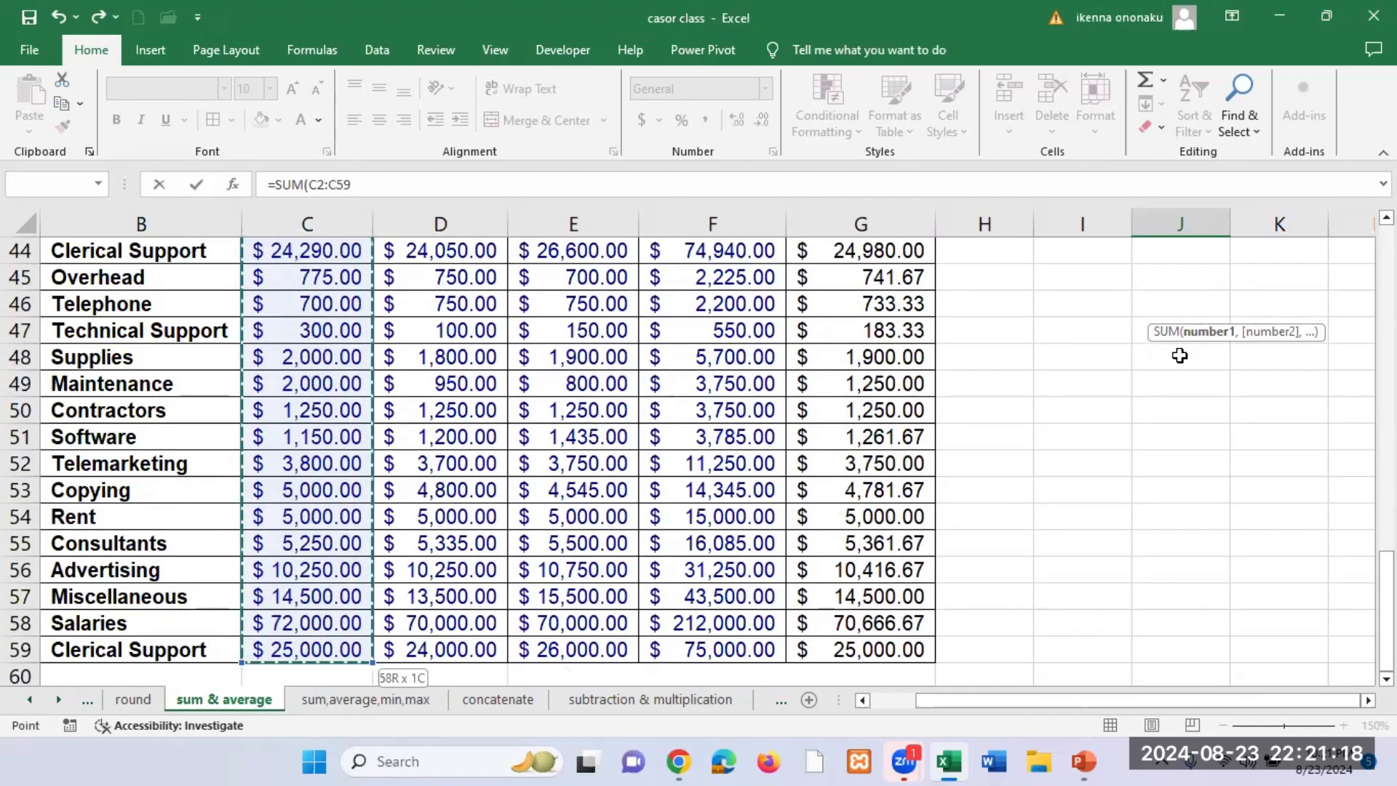
pyautogui.scroll(14, 1179, 355)
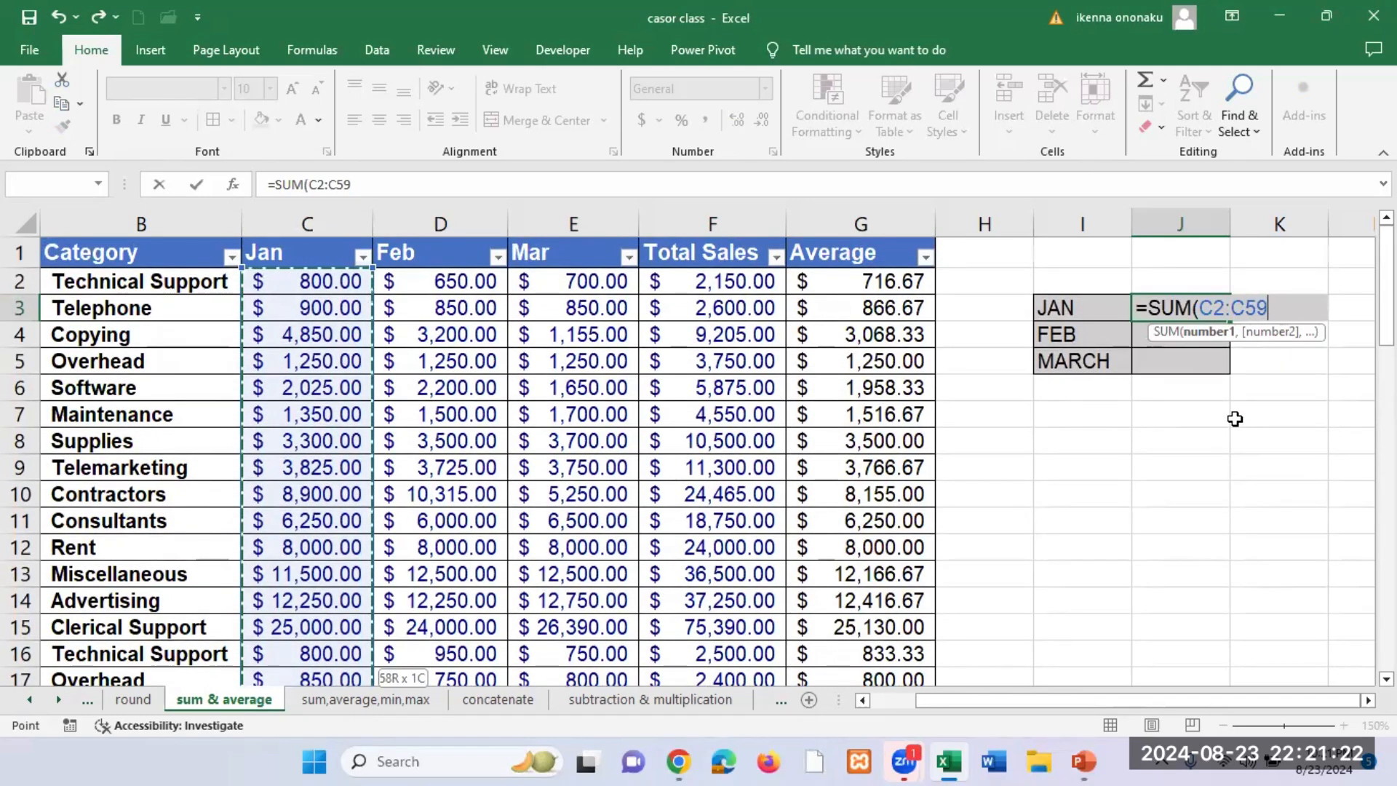
pyautogui.press('Return')
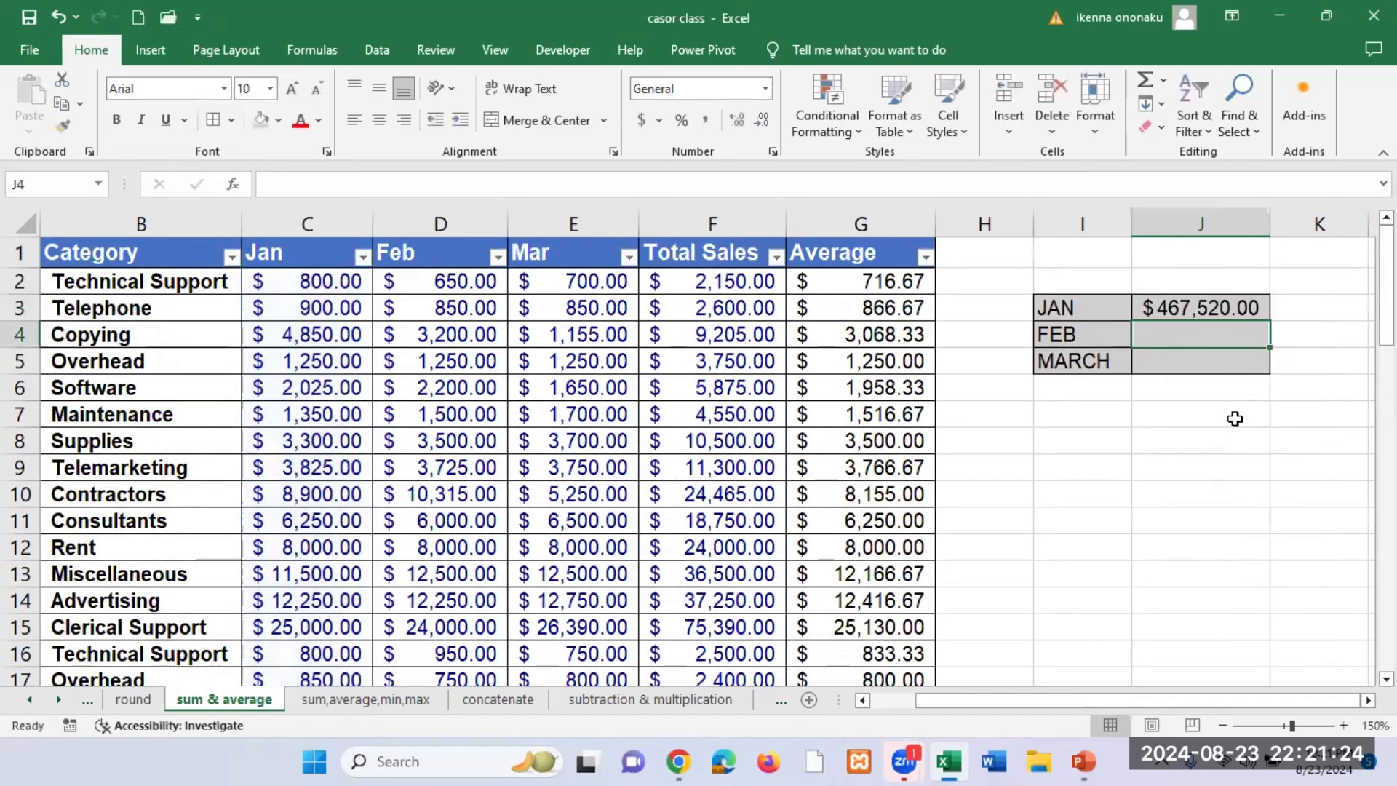
pyautogui.click(555, 124)
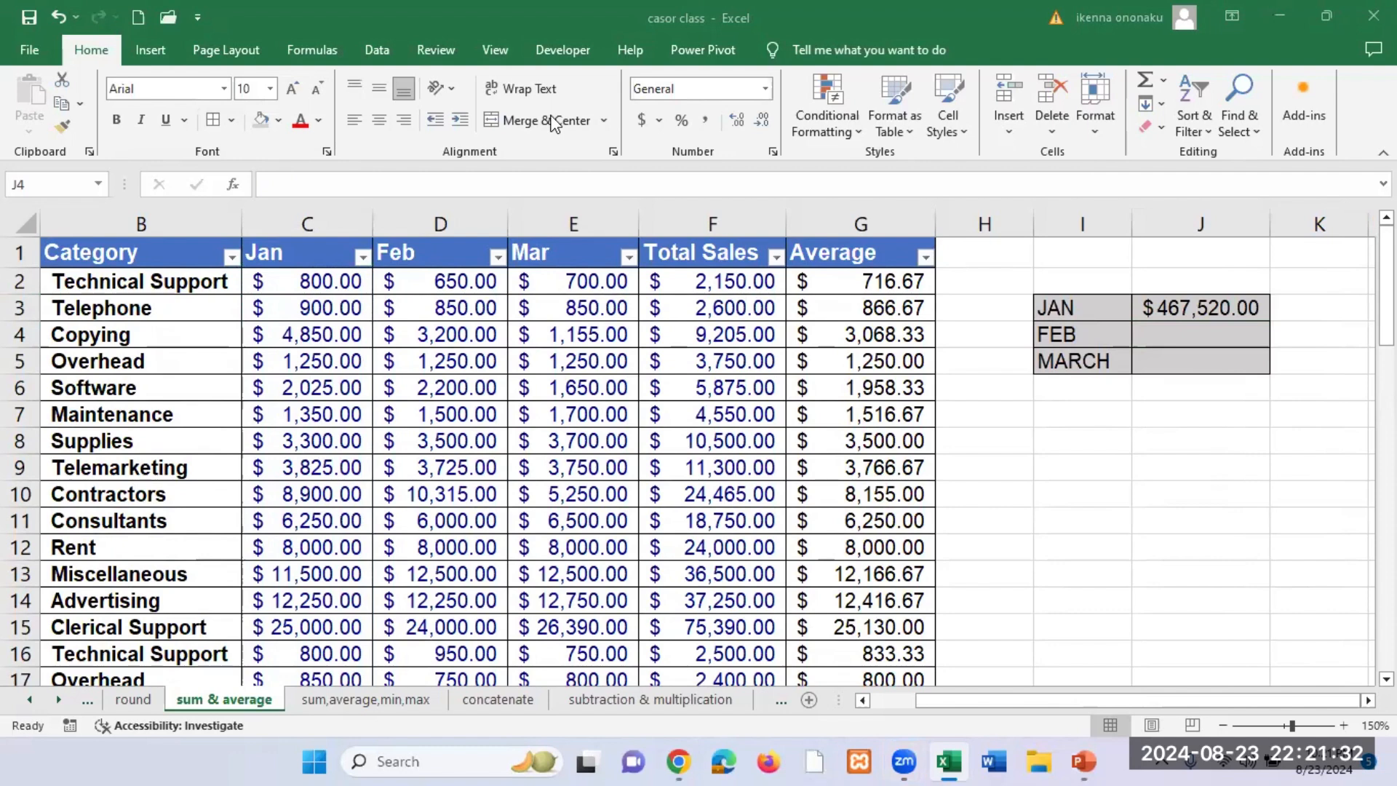
# Step: Total the Feb column beside the FEB label by entering the formula =SUM(D2:D59) in J4
pyautogui.click(1199, 339)
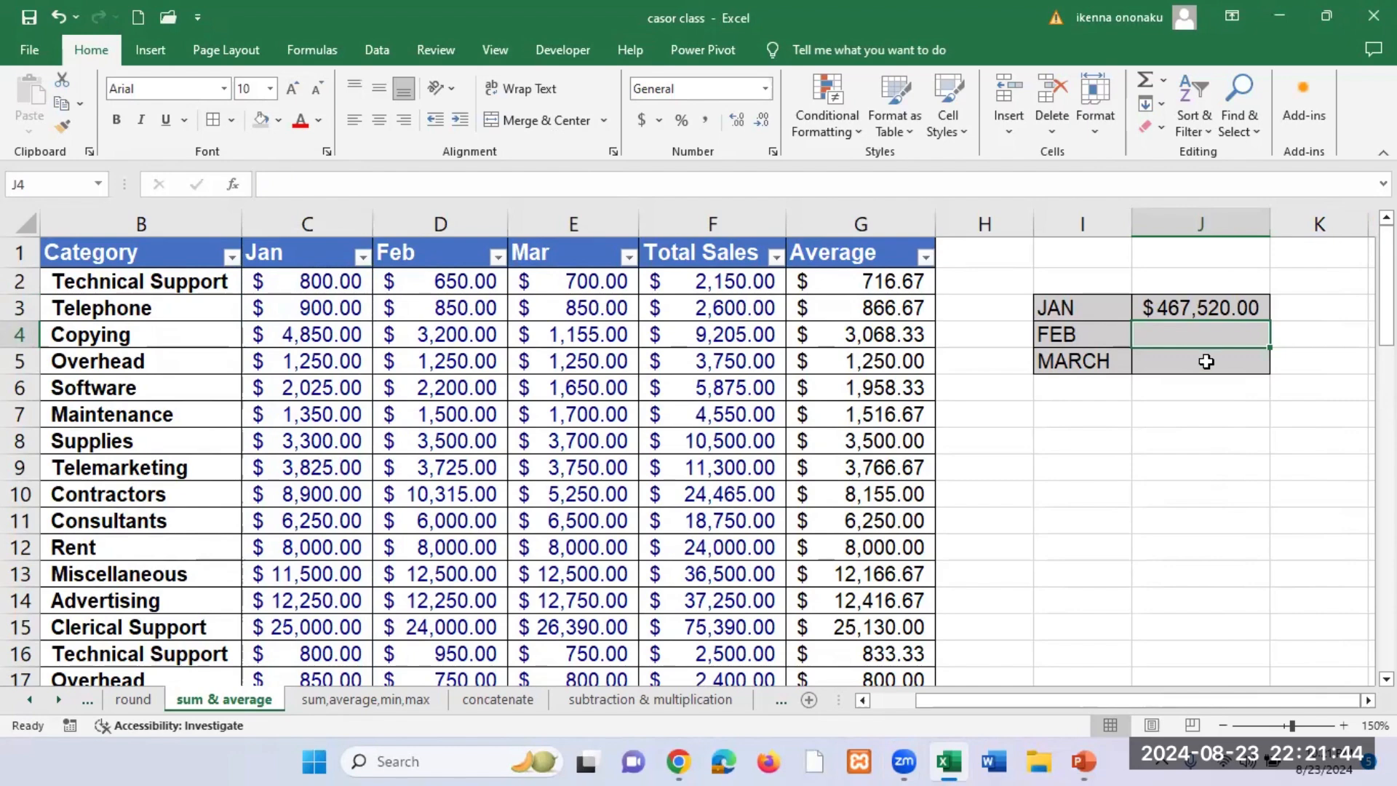
pyautogui.write('=SUM')
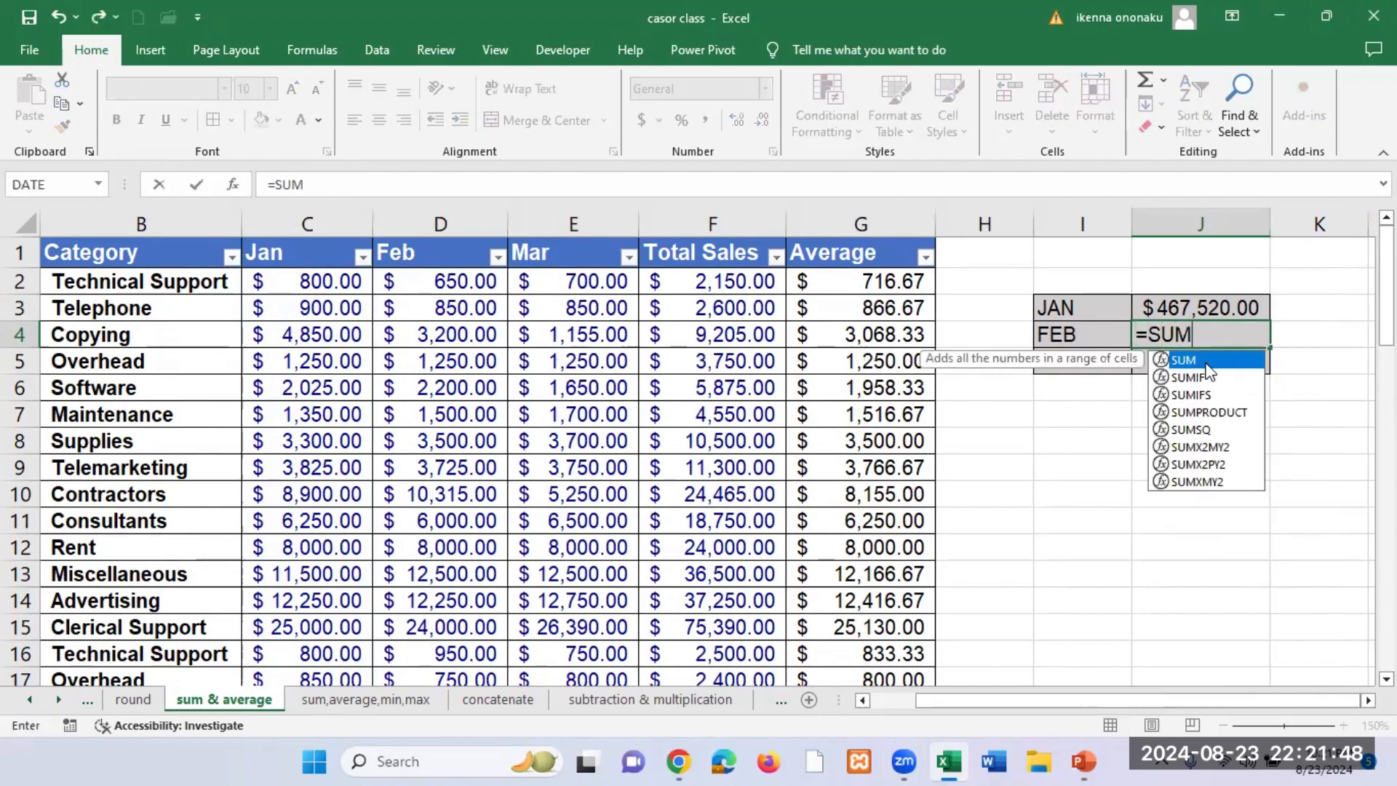
pyautogui.doubleClick(1206, 361)
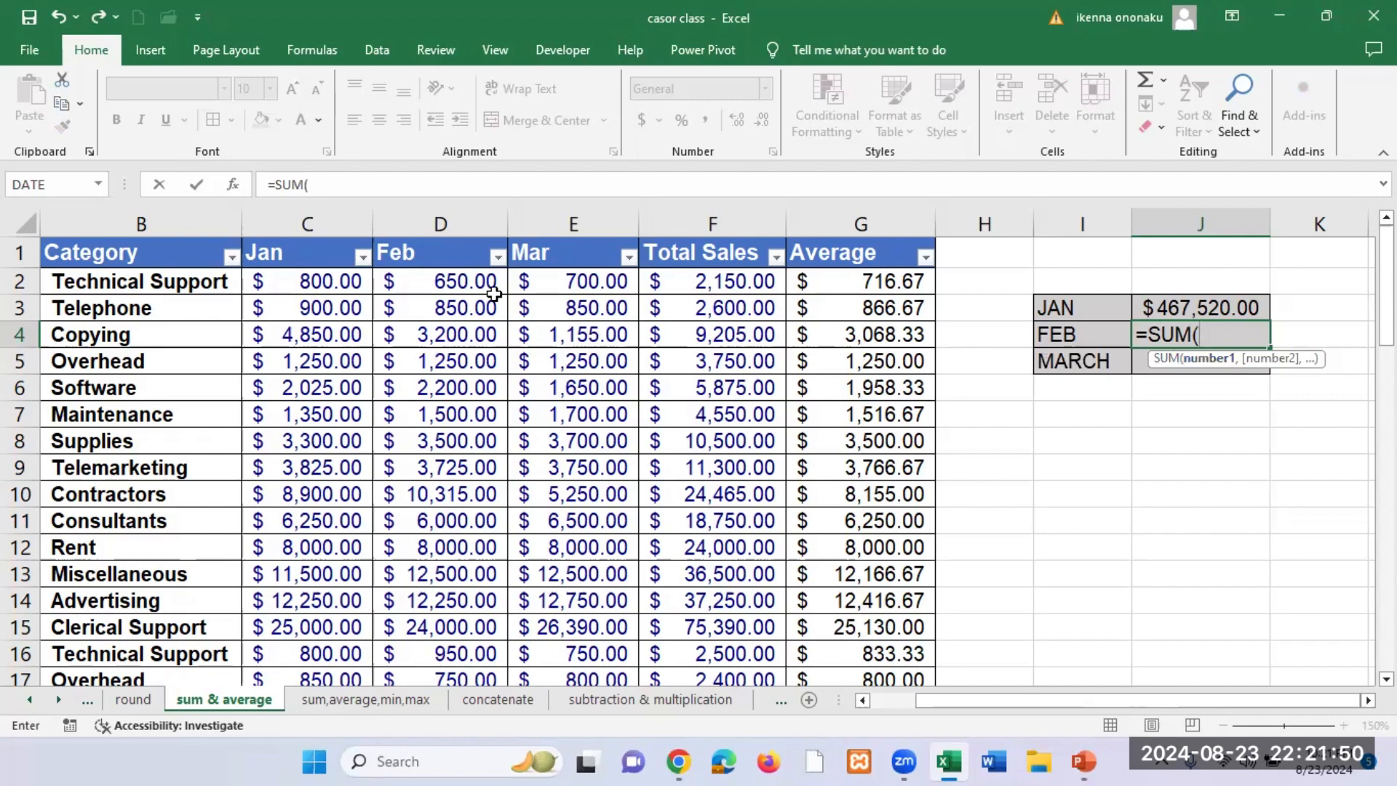
pyautogui.click(443, 284)
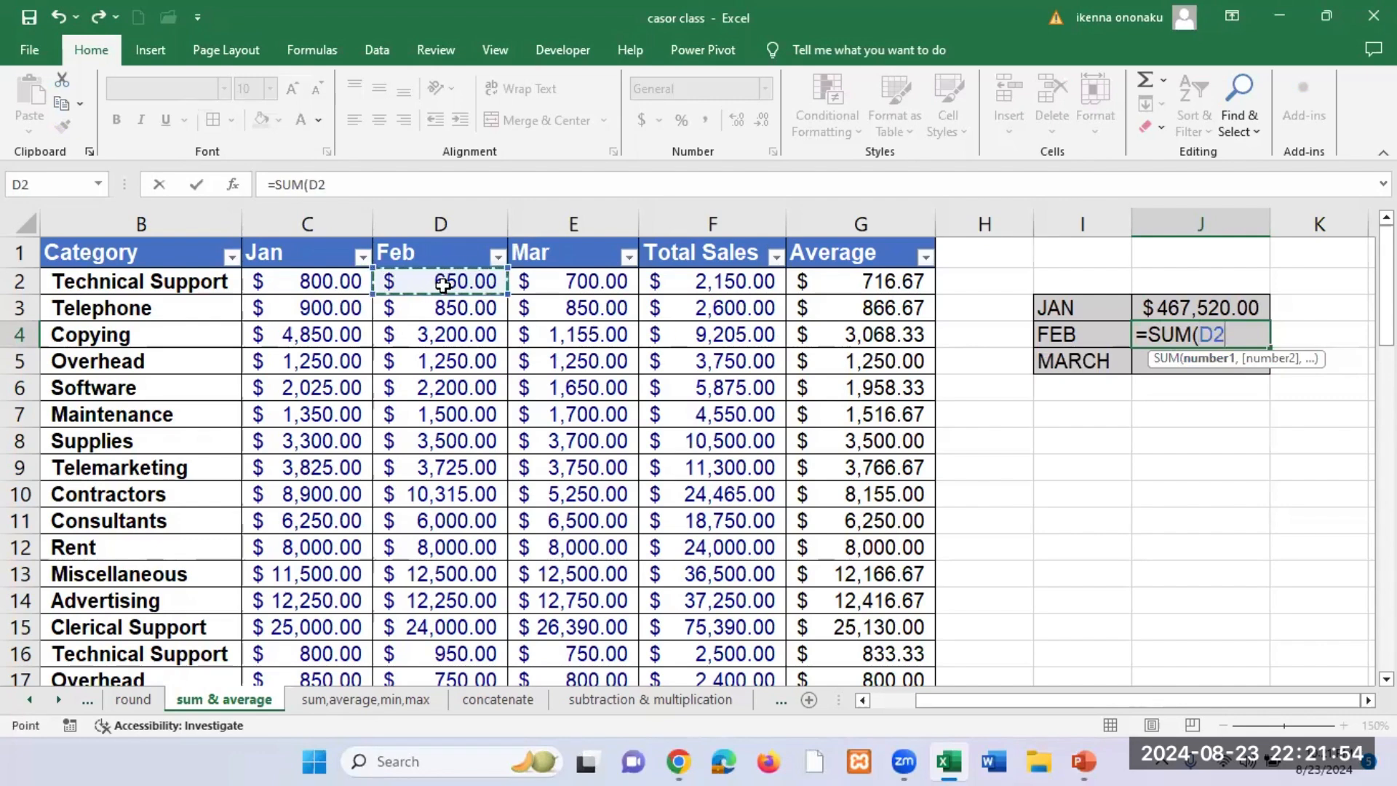
pyautogui.hotkey('ctrl', 'shift', 'Down')
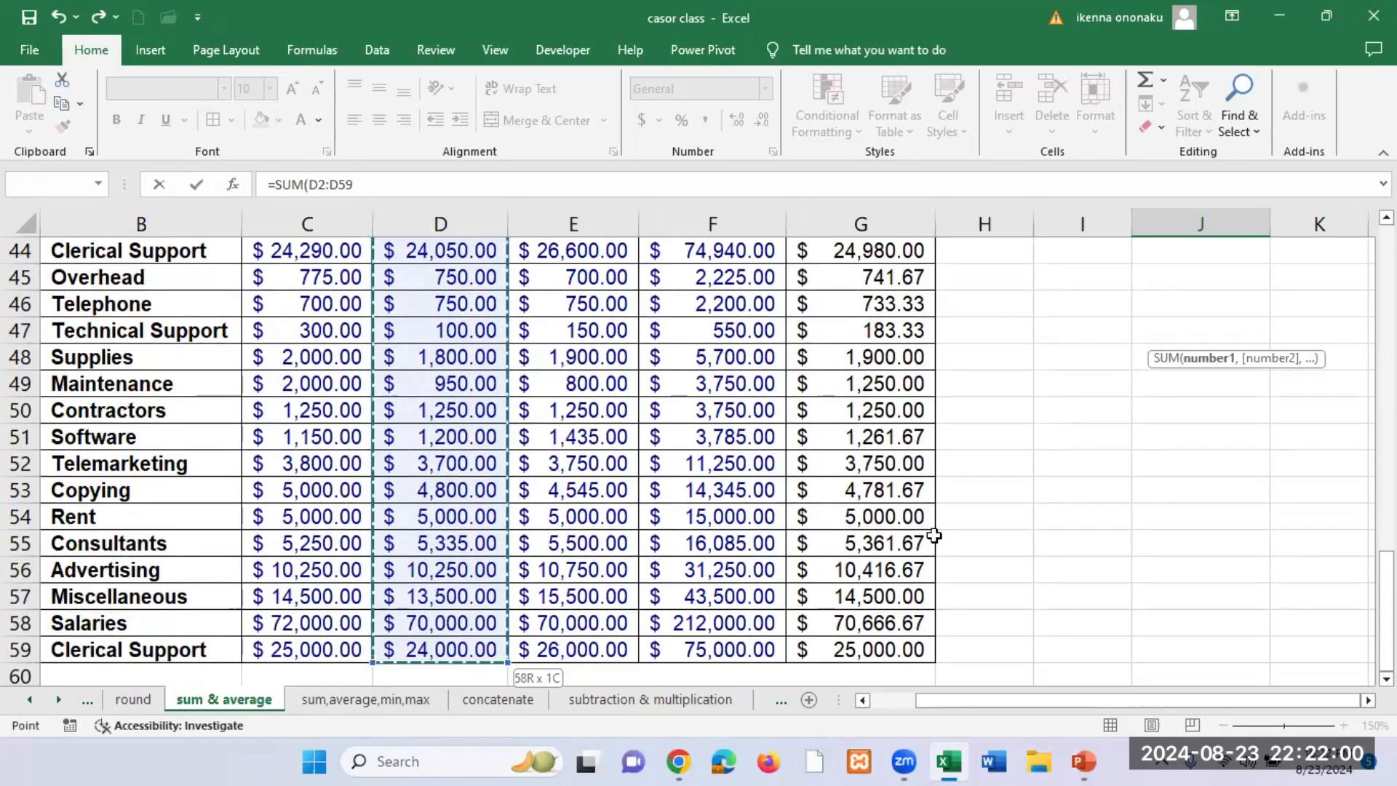
pyautogui.scroll(7, 967, 510)
pyautogui.scroll(7, 966, 511)
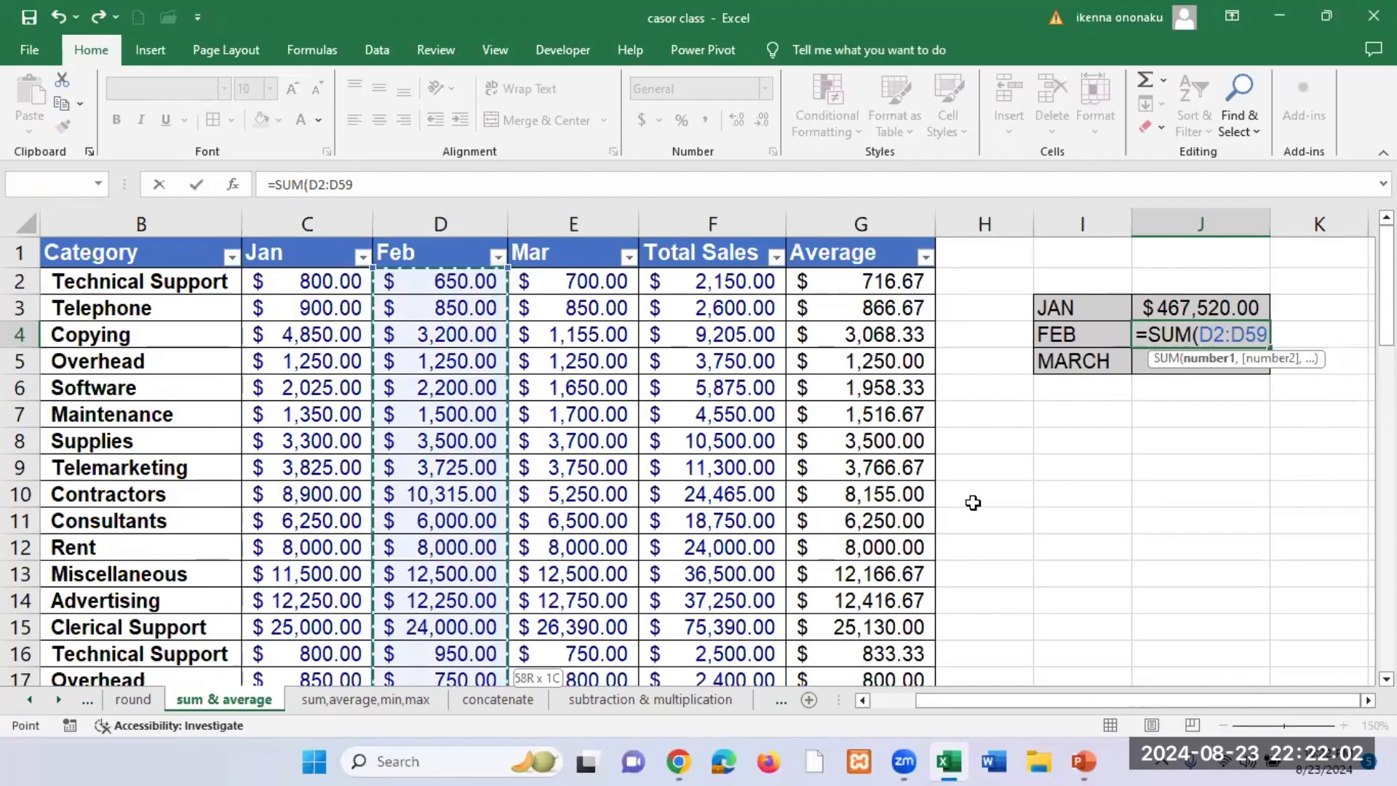
pyautogui.press('Return')
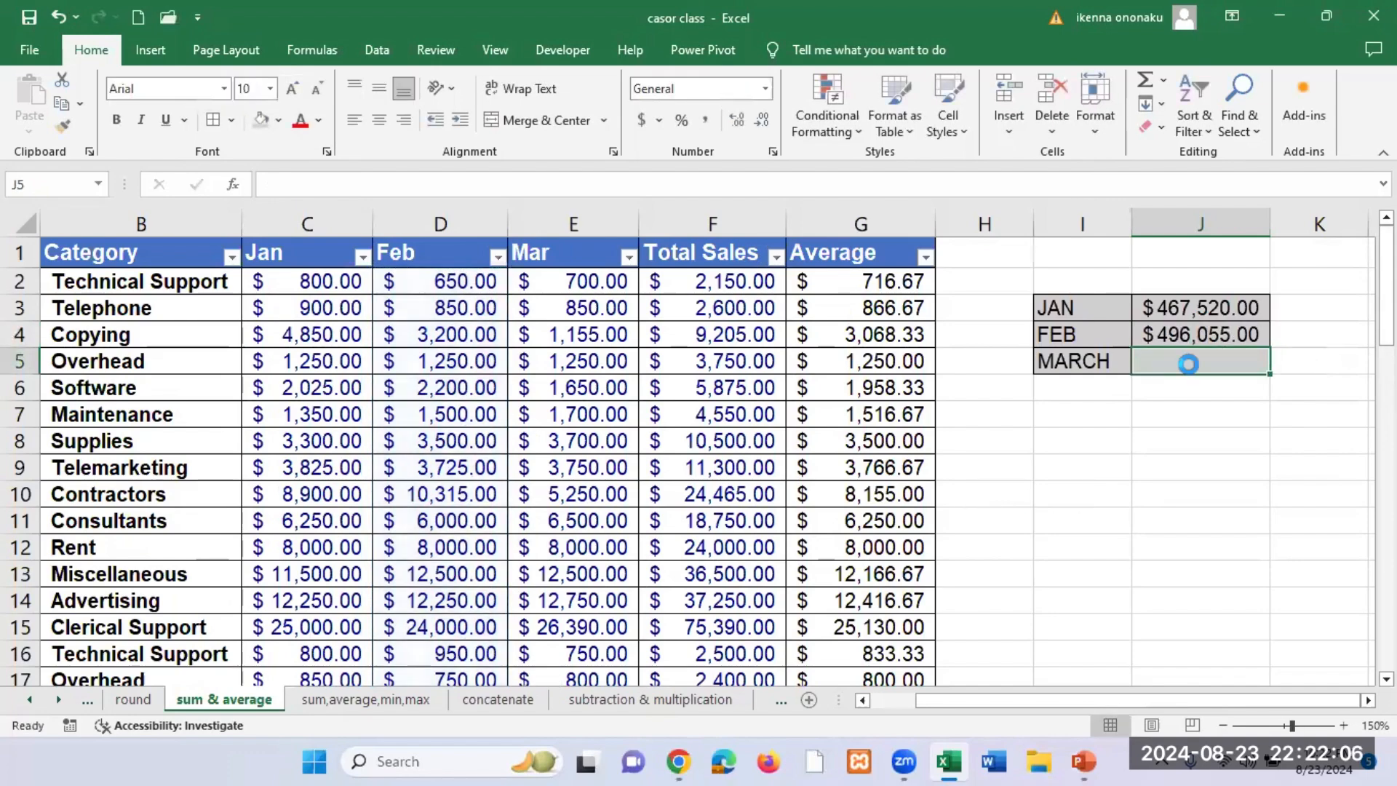
# Step: Total the Mar column beside the MARCH label by entering the formula =SUM(E2:E59) in J5
pyautogui.write('=')
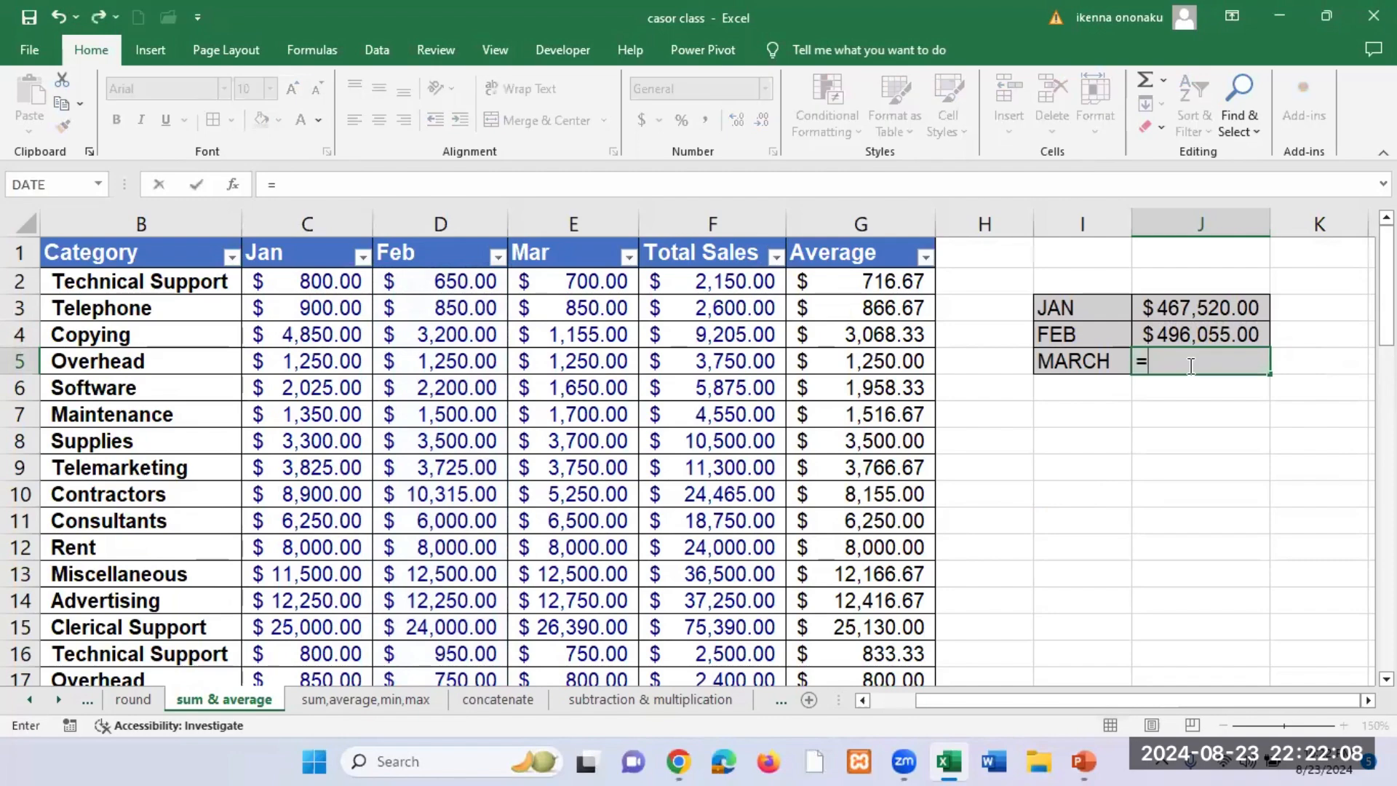
pyautogui.write('SUM')
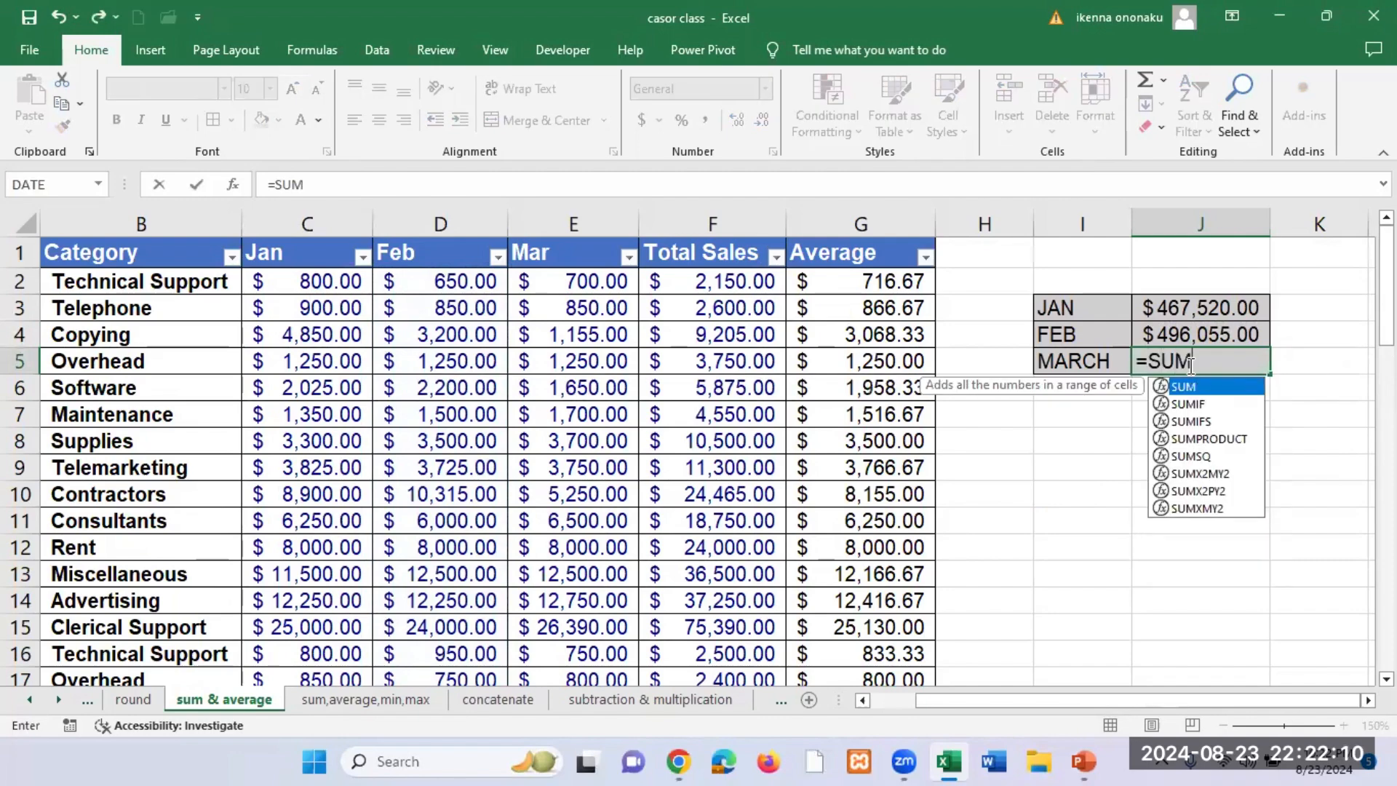
pyautogui.write('(')
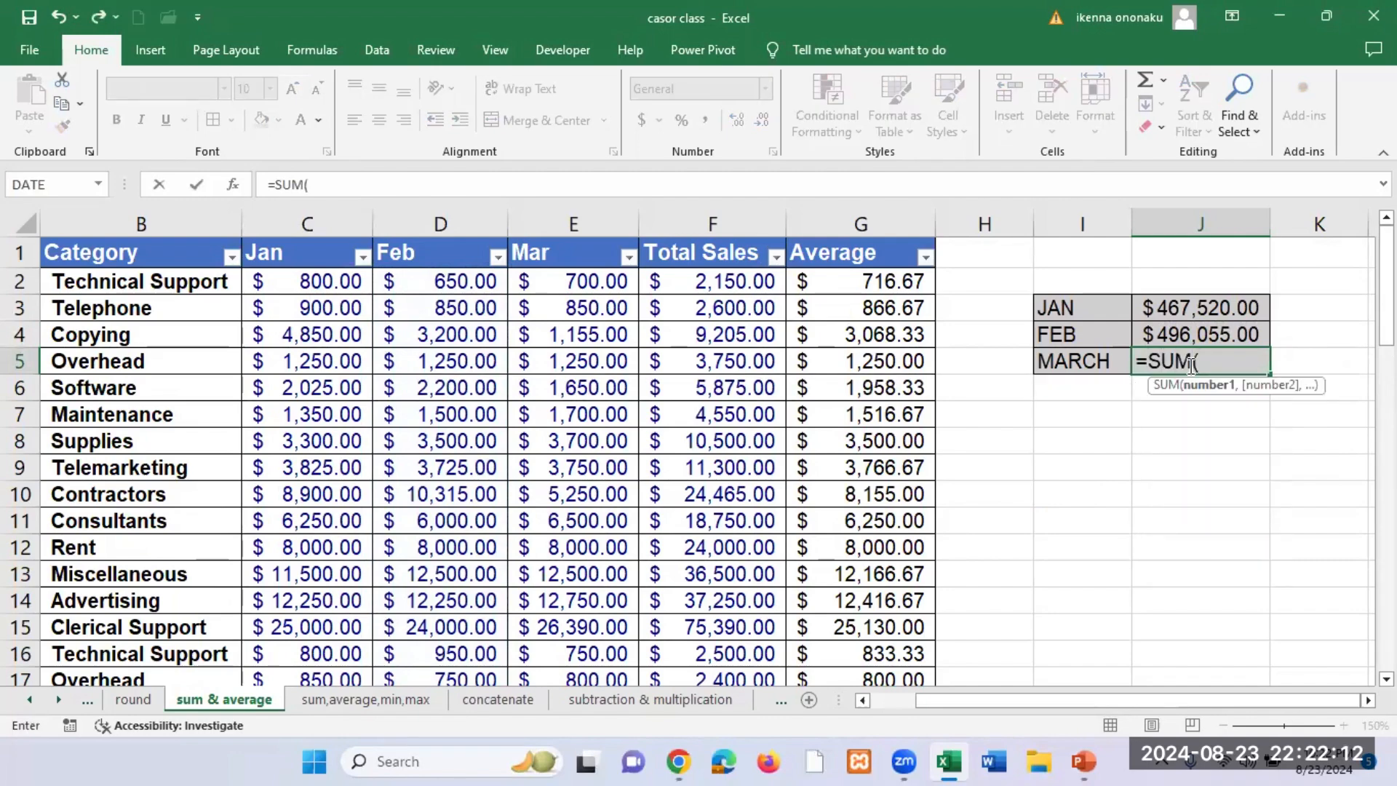
pyautogui.click(589, 283)
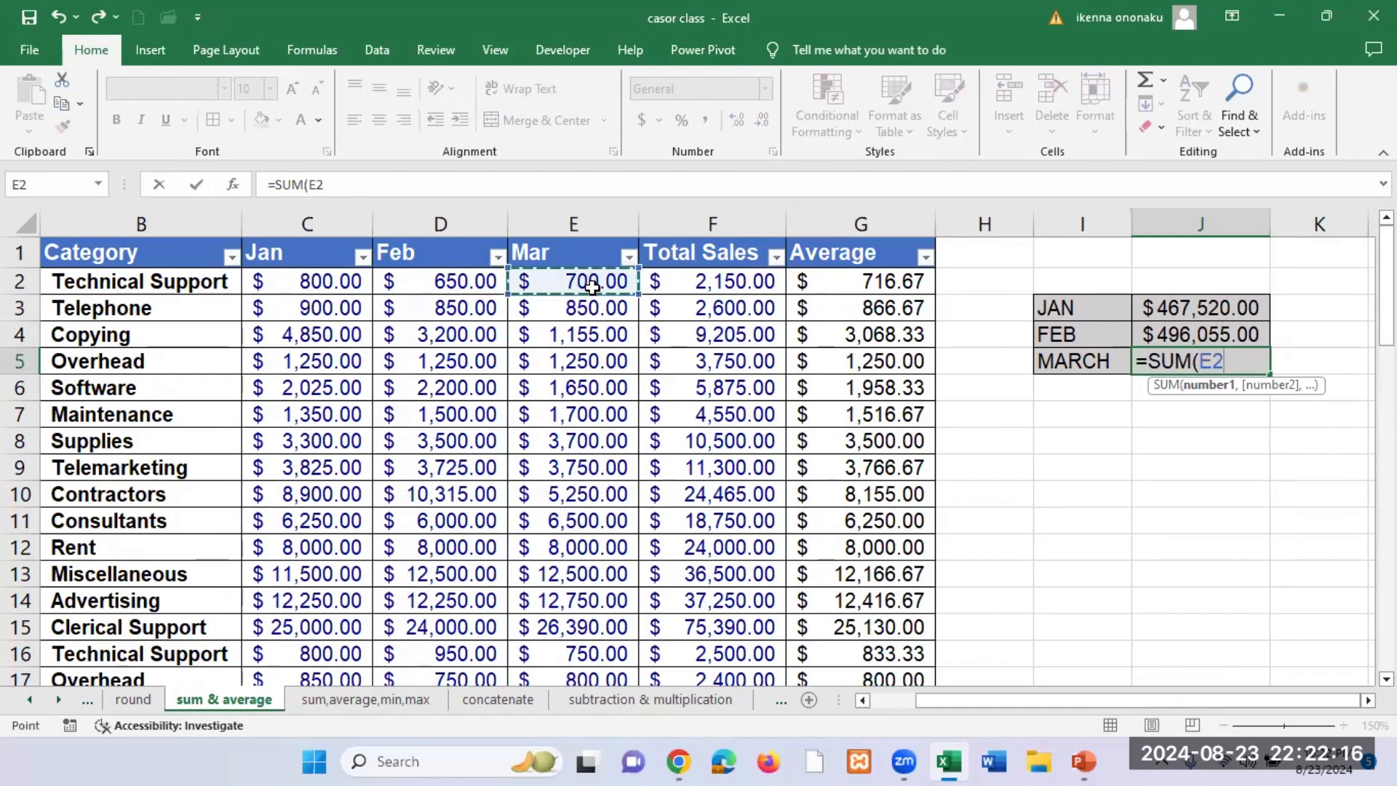
pyautogui.hotkey('ctrl', 'shift', 'Down')
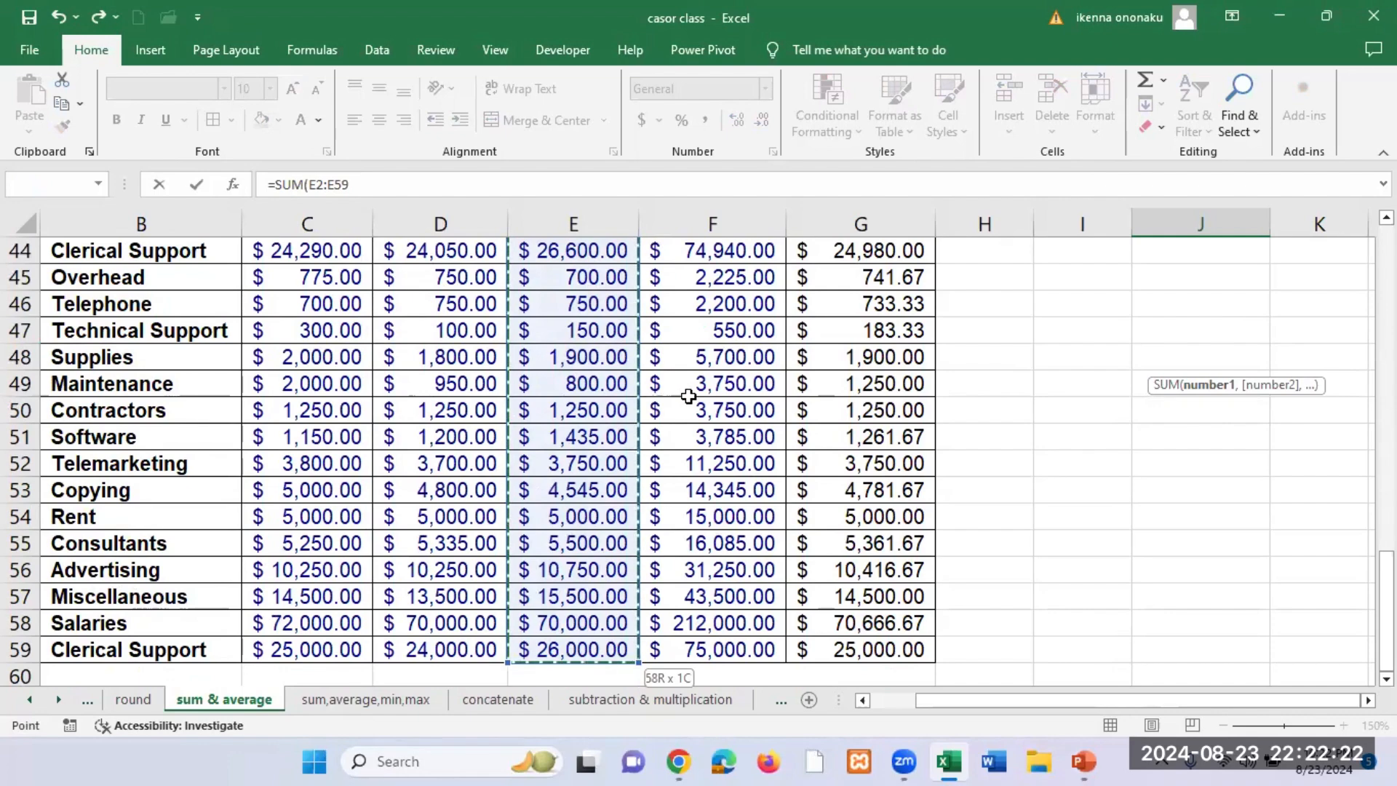
pyautogui.scroll(14, 688, 396)
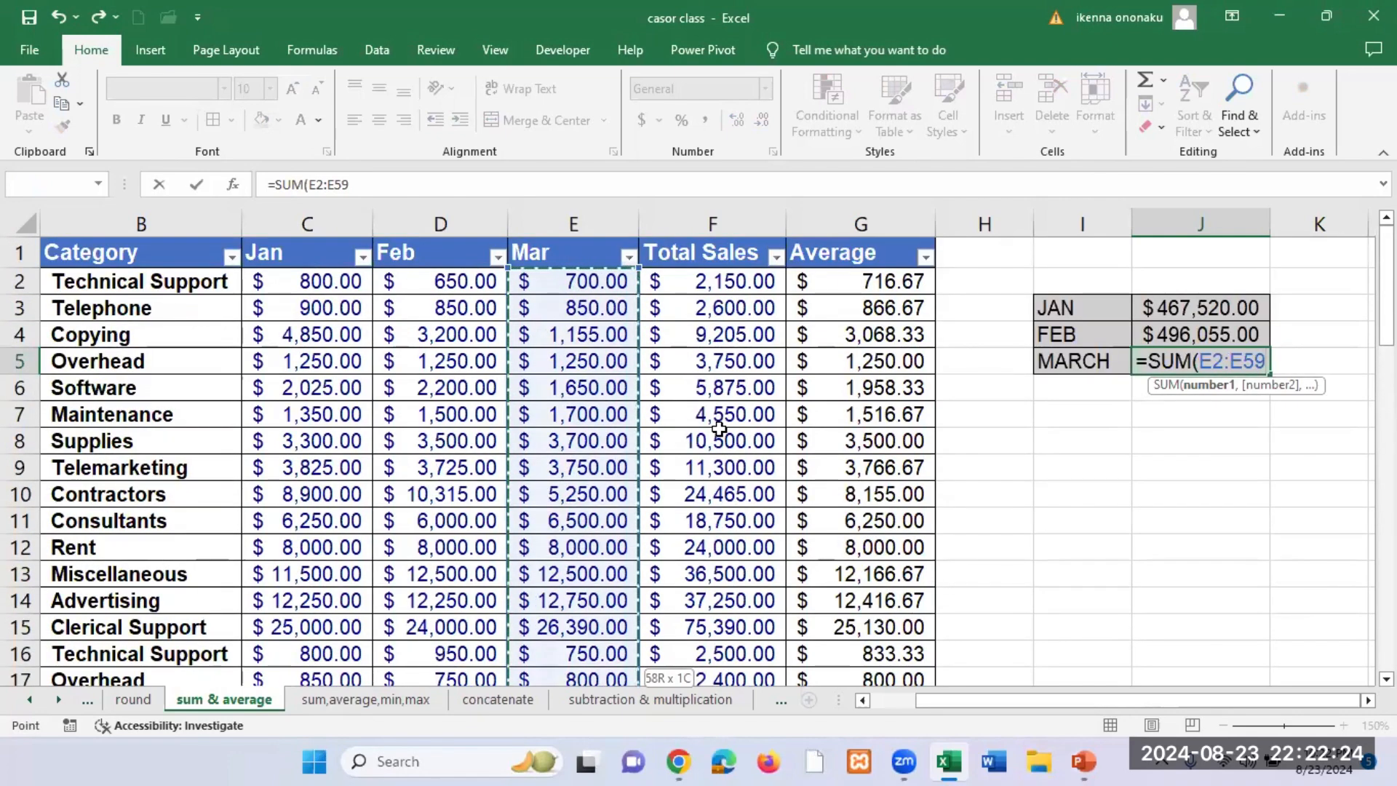
pyautogui.press('Return')
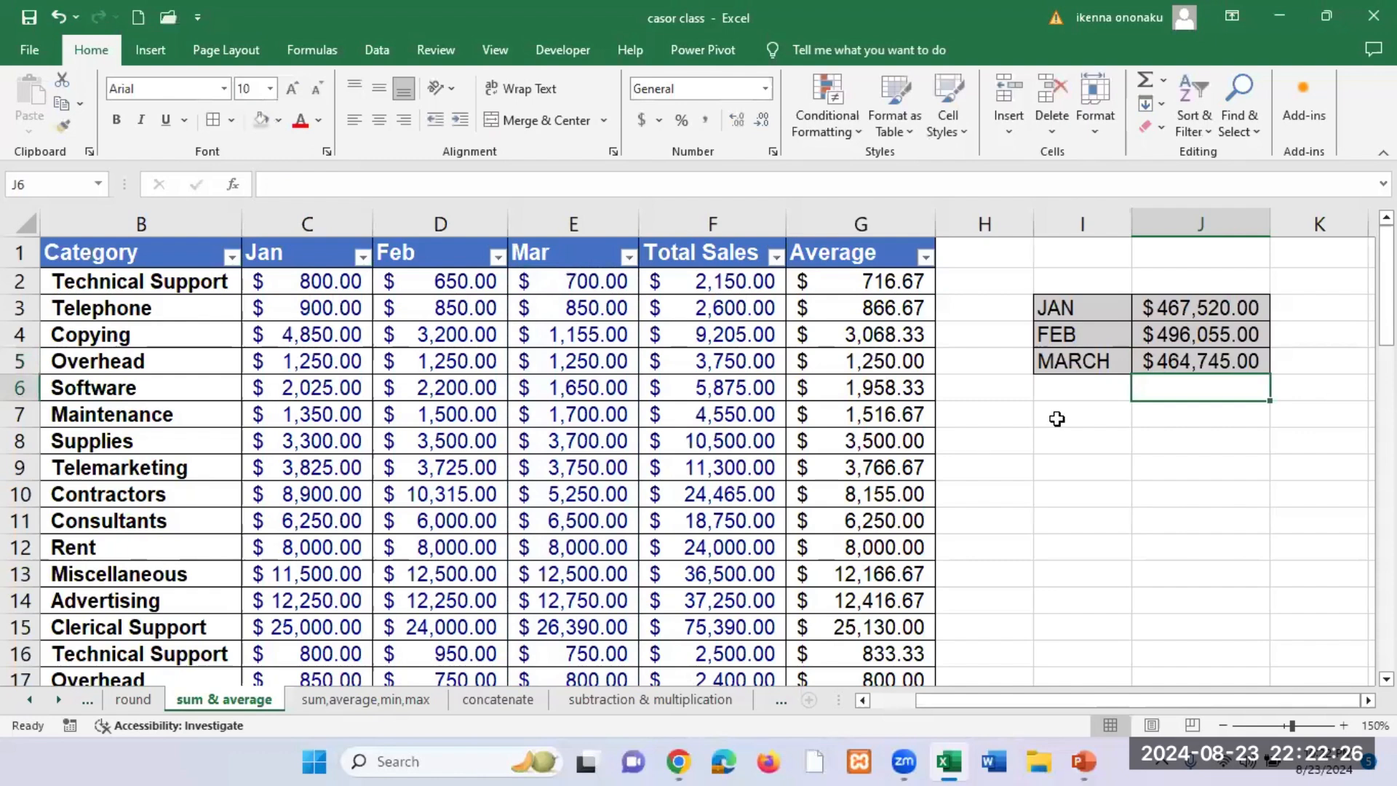
# Step: Add the label TOTAL in I6, directly below MARCH in the monthly summary
pyautogui.click(1068, 391)
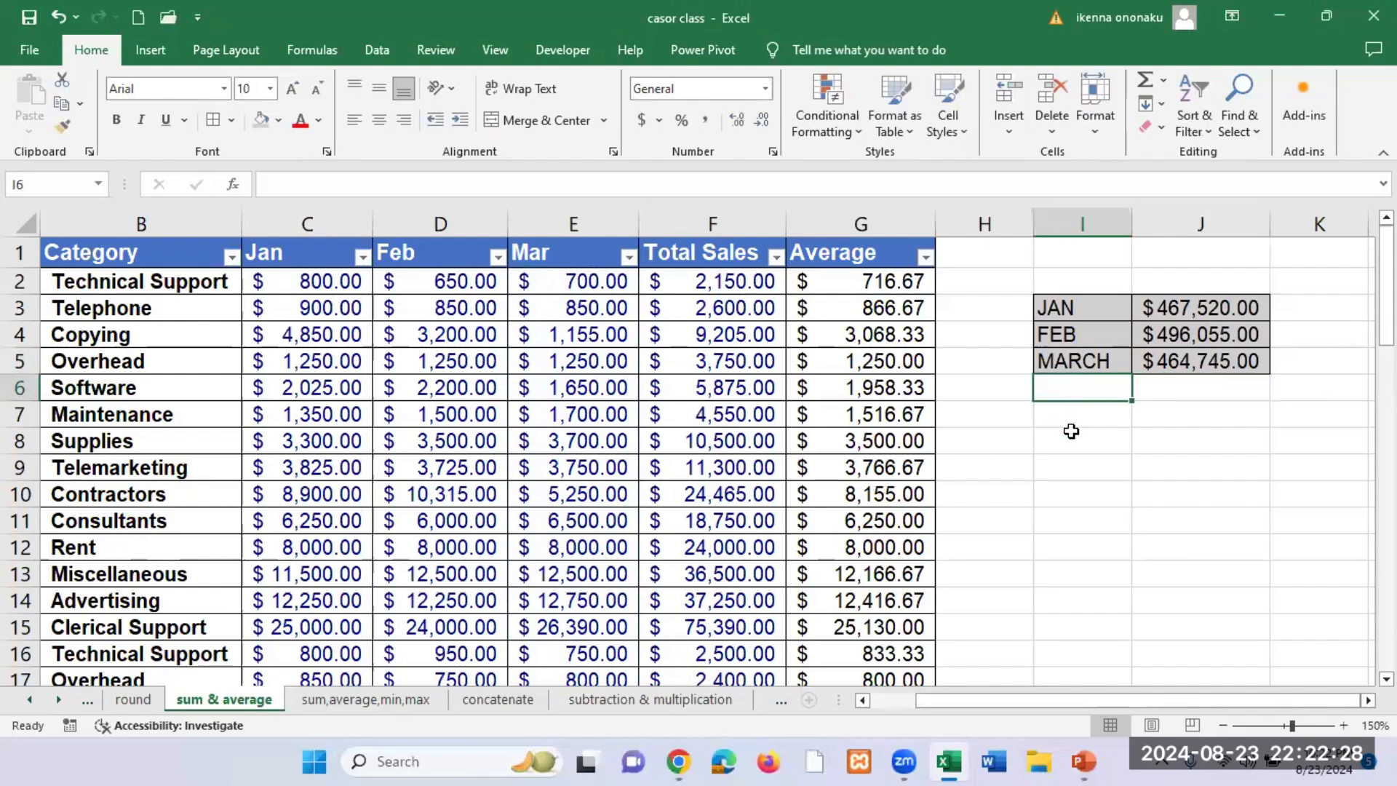
pyautogui.write('TP')
pyautogui.press('BackSpace')
pyautogui.write('O')
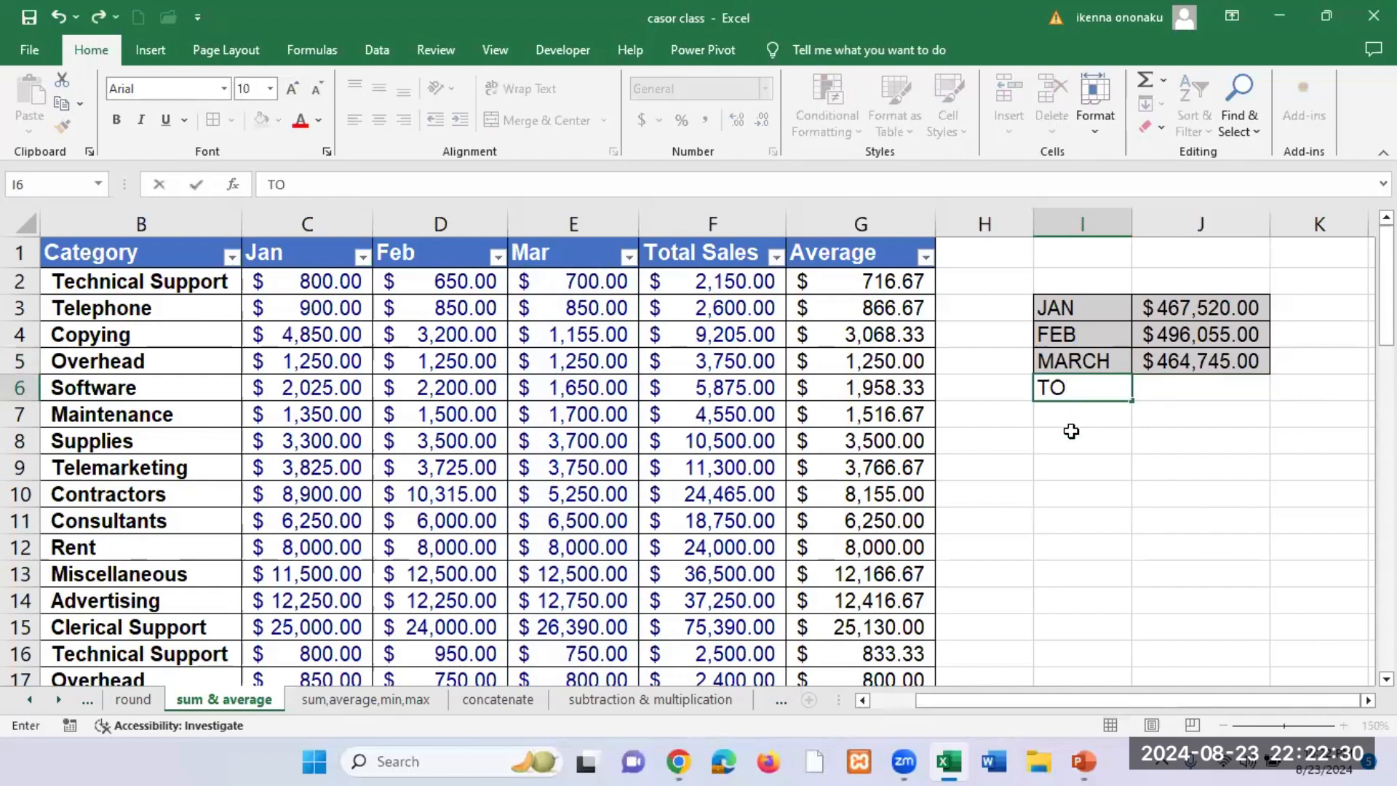
pyautogui.write('TAL')
pyautogui.press('Return')
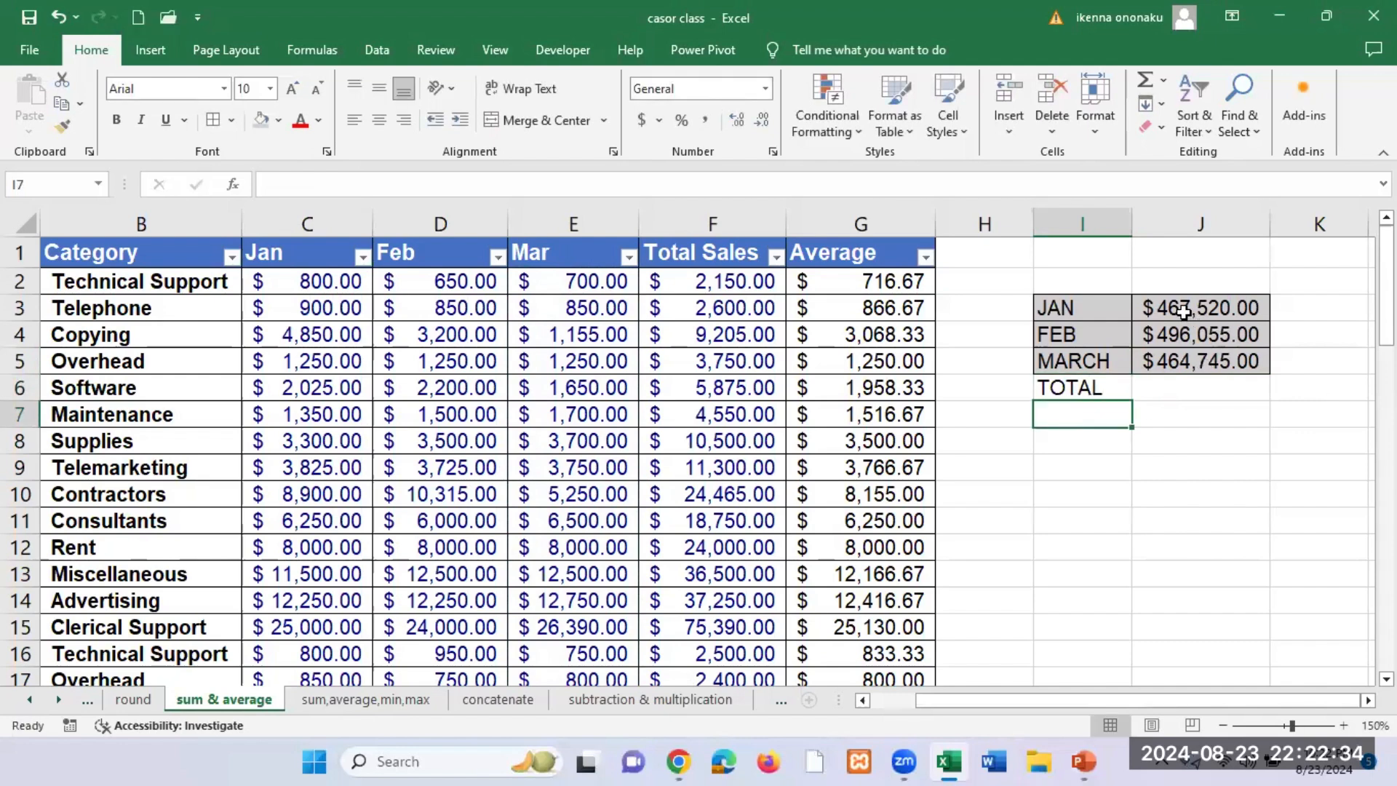
# Step: Sum the three monthly totals J3:J5 into J6 with AutoSum, and widen column J to fit the amount
pyautogui.moveTo(1183, 311); pyautogui.dragTo(1212, 379)
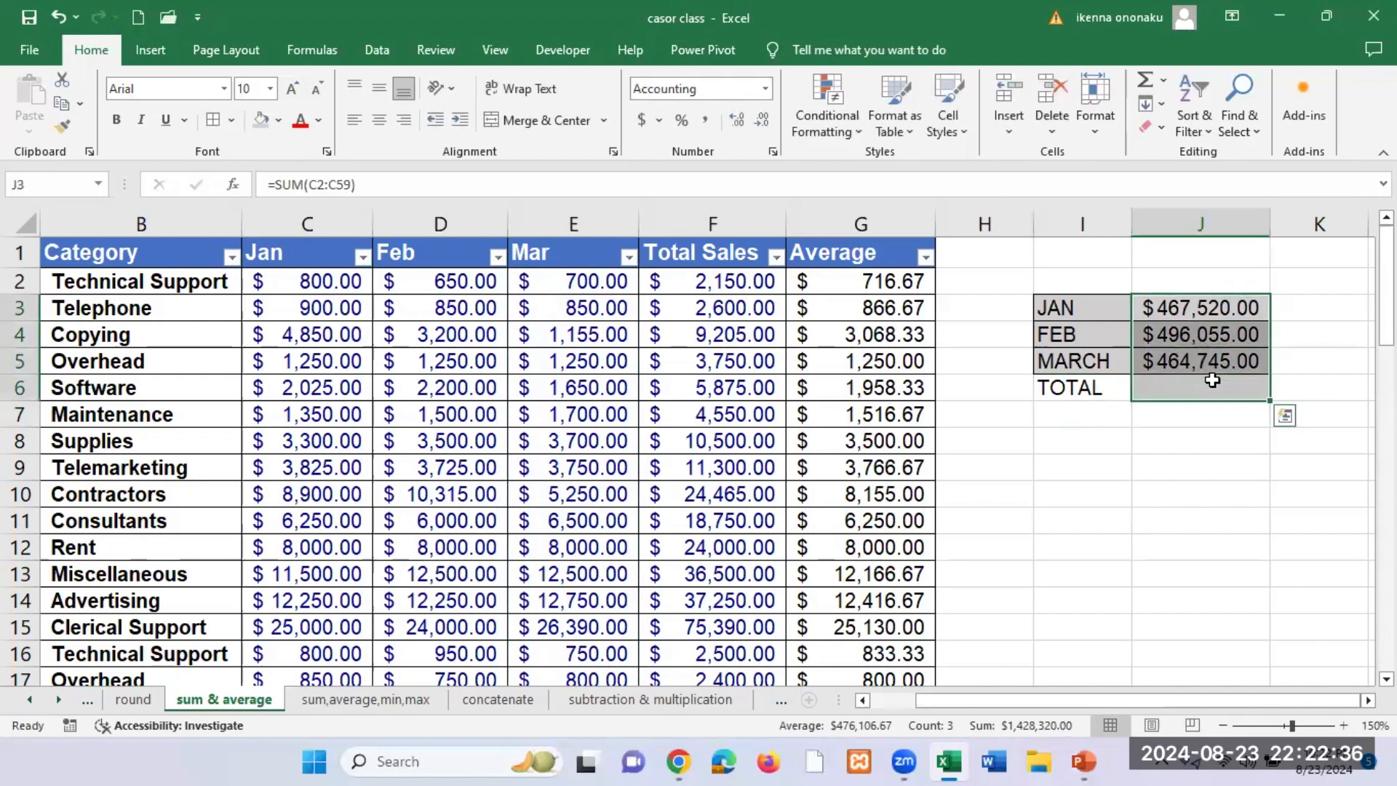
pyautogui.click(304, 50)
pyautogui.click(107, 87)
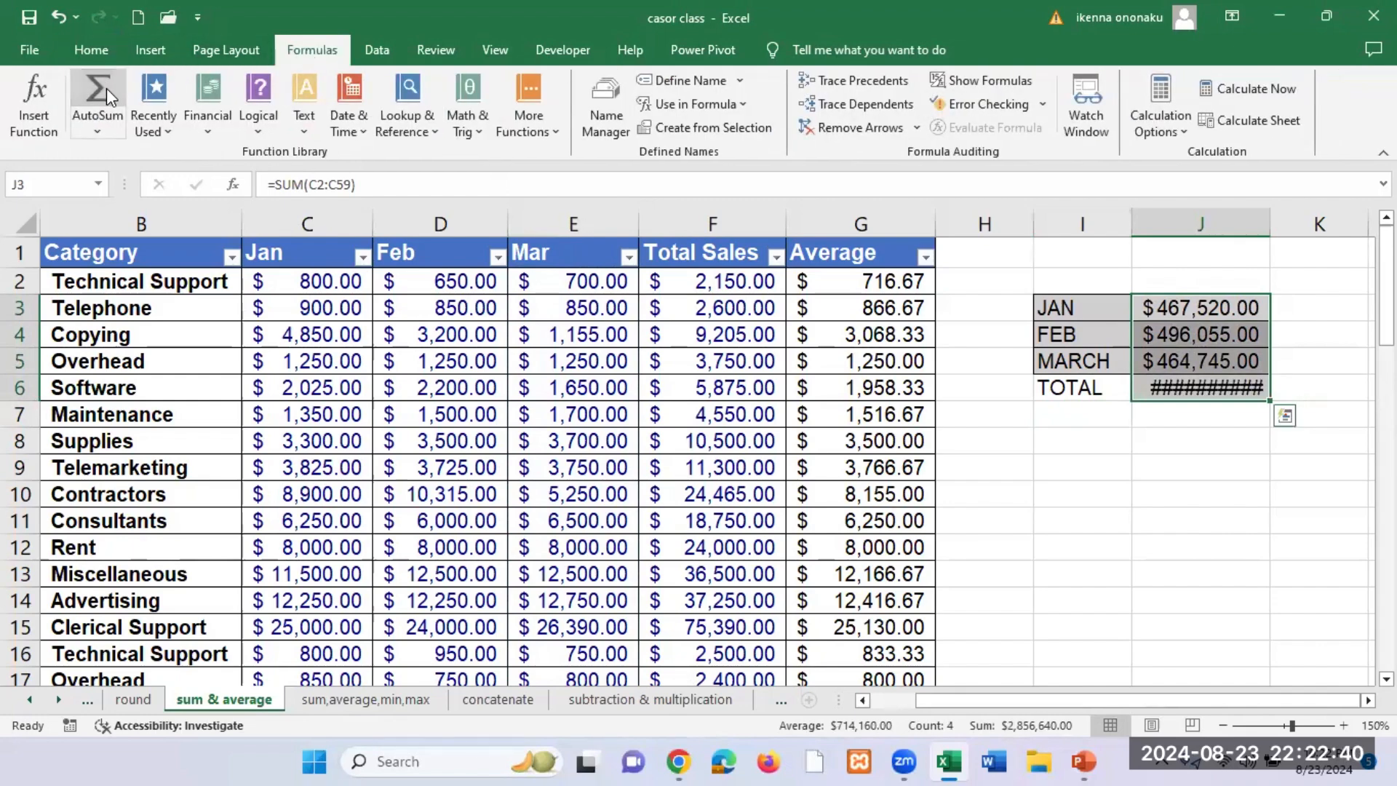
pyautogui.moveTo(1270, 224); pyautogui.dragTo(1305, 224)
pyautogui.click(1228, 393)
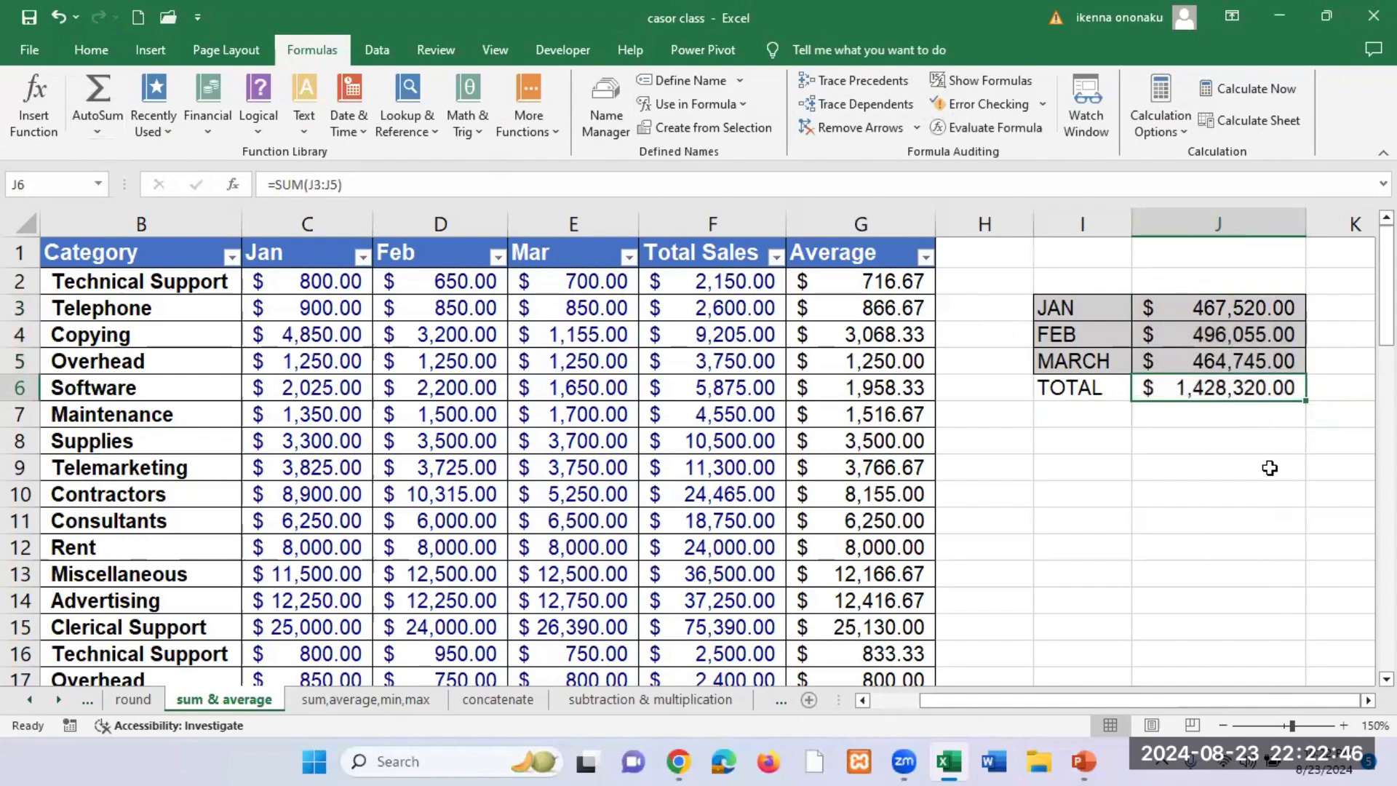
# Step: Highlight the TOTAL row of the summary, I6:J6, with a yellow fill and deselect it
pyautogui.click(1076, 389)
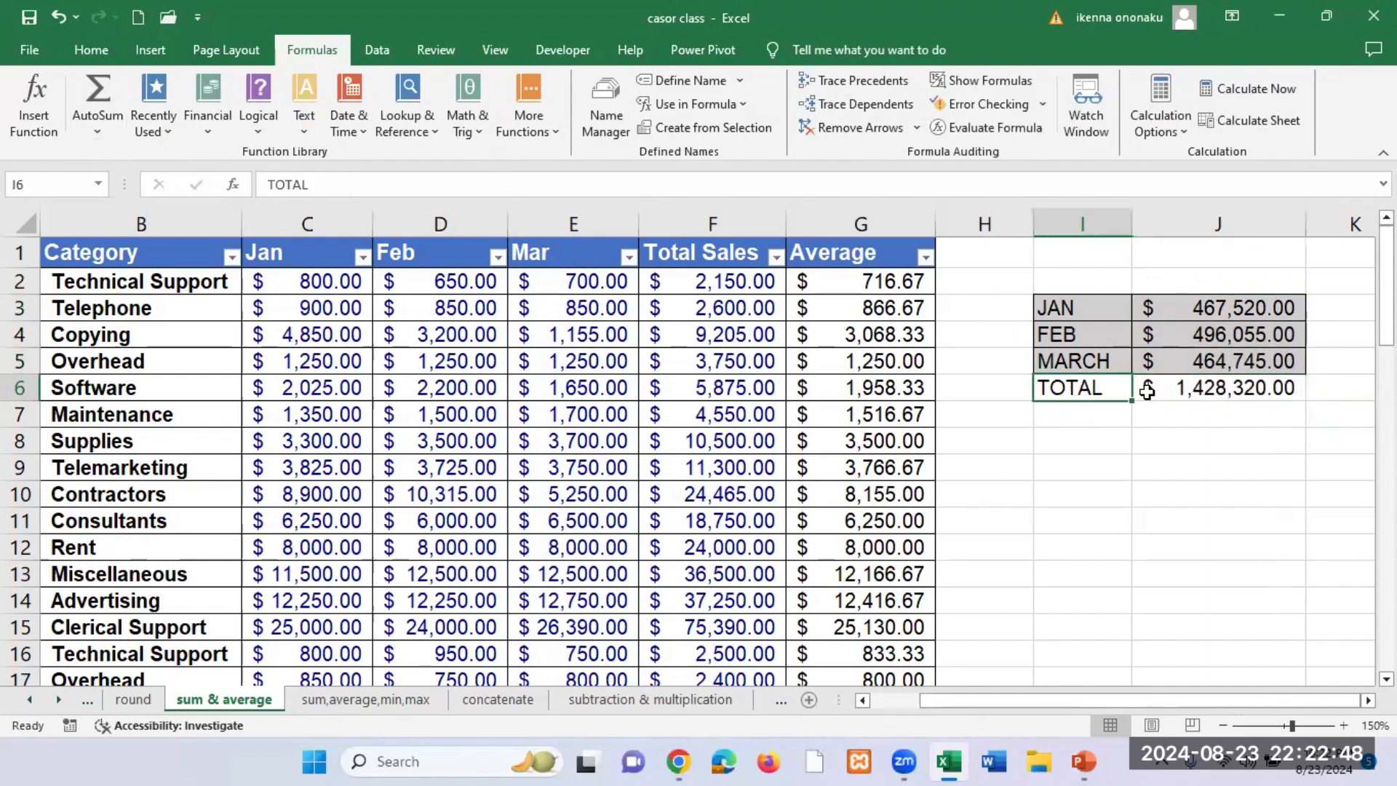
pyautogui.keyDown('shift'); pyautogui.click(1147, 391); pyautogui.keyUp('shift')
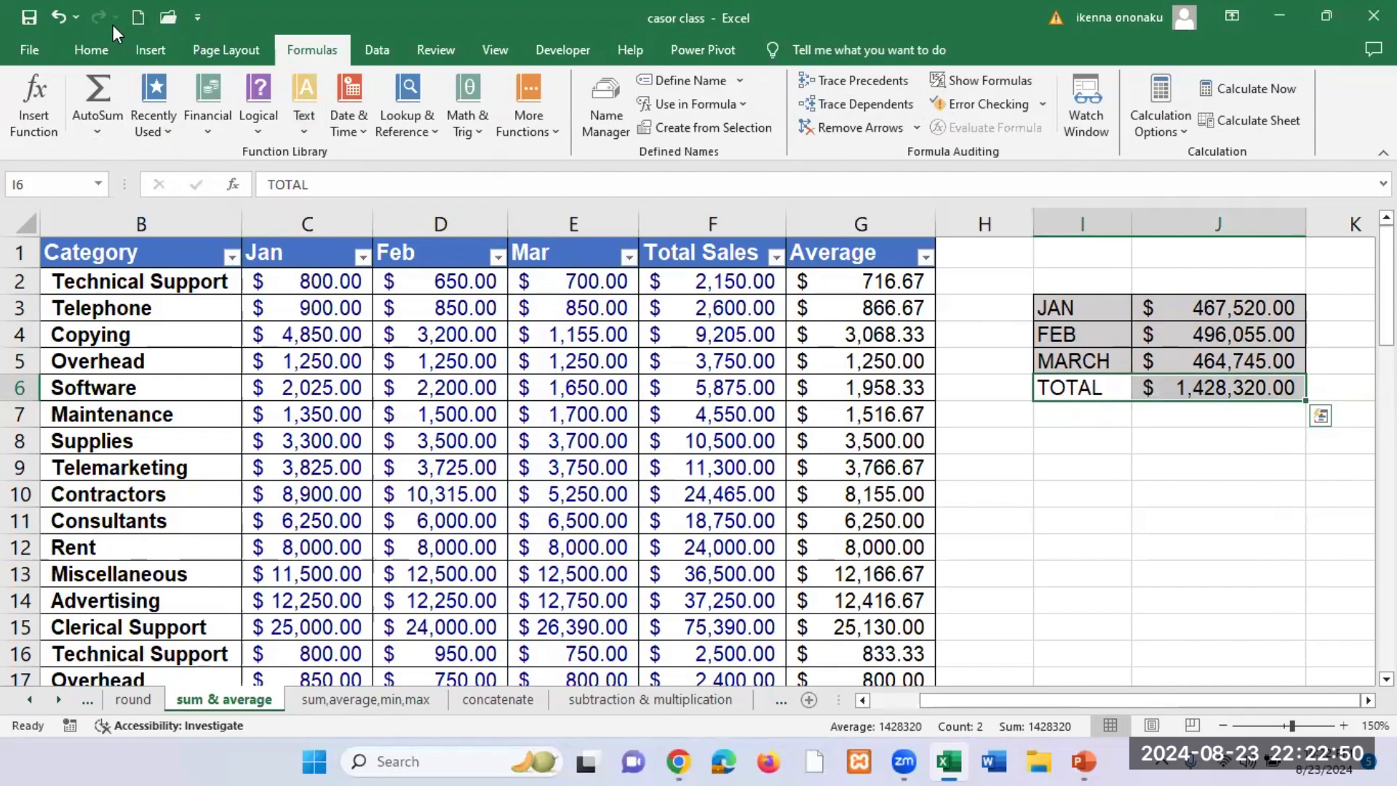
pyautogui.click(91, 47)
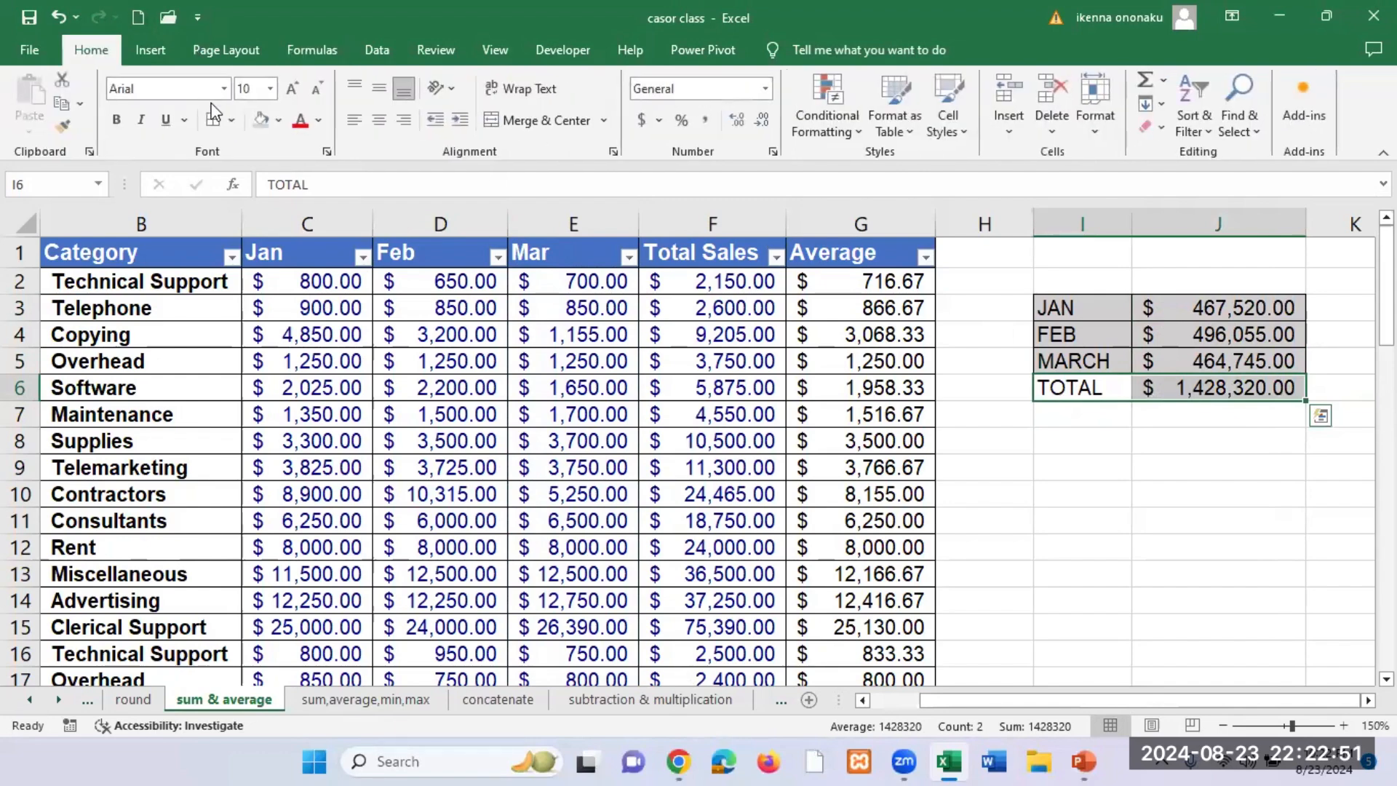
pyautogui.click(280, 123)
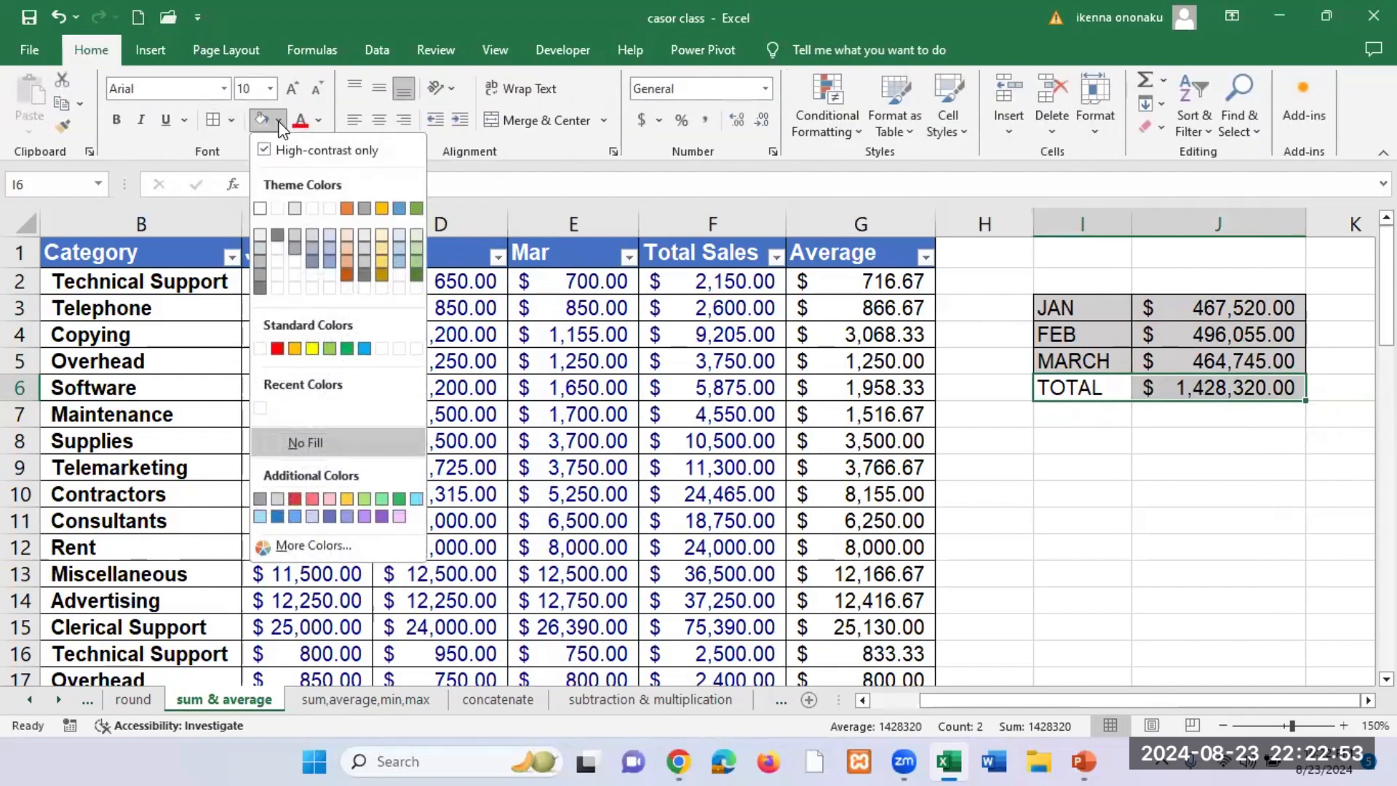
pyautogui.click(312, 350)
pyautogui.click(1022, 335)
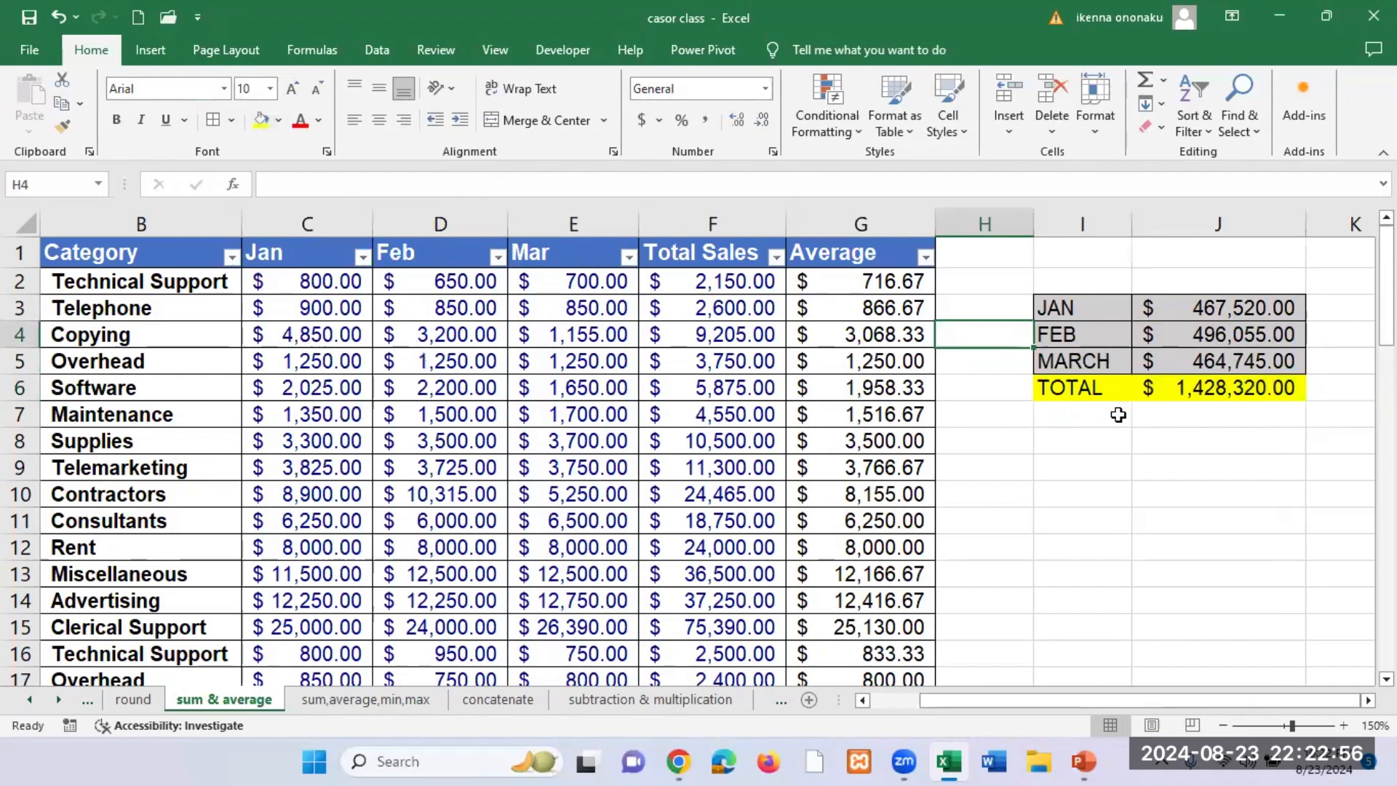
pyautogui.click(1222, 725)
pyautogui.click(1222, 725)
pyautogui.click(1222, 726)
pyautogui.click(1222, 725)
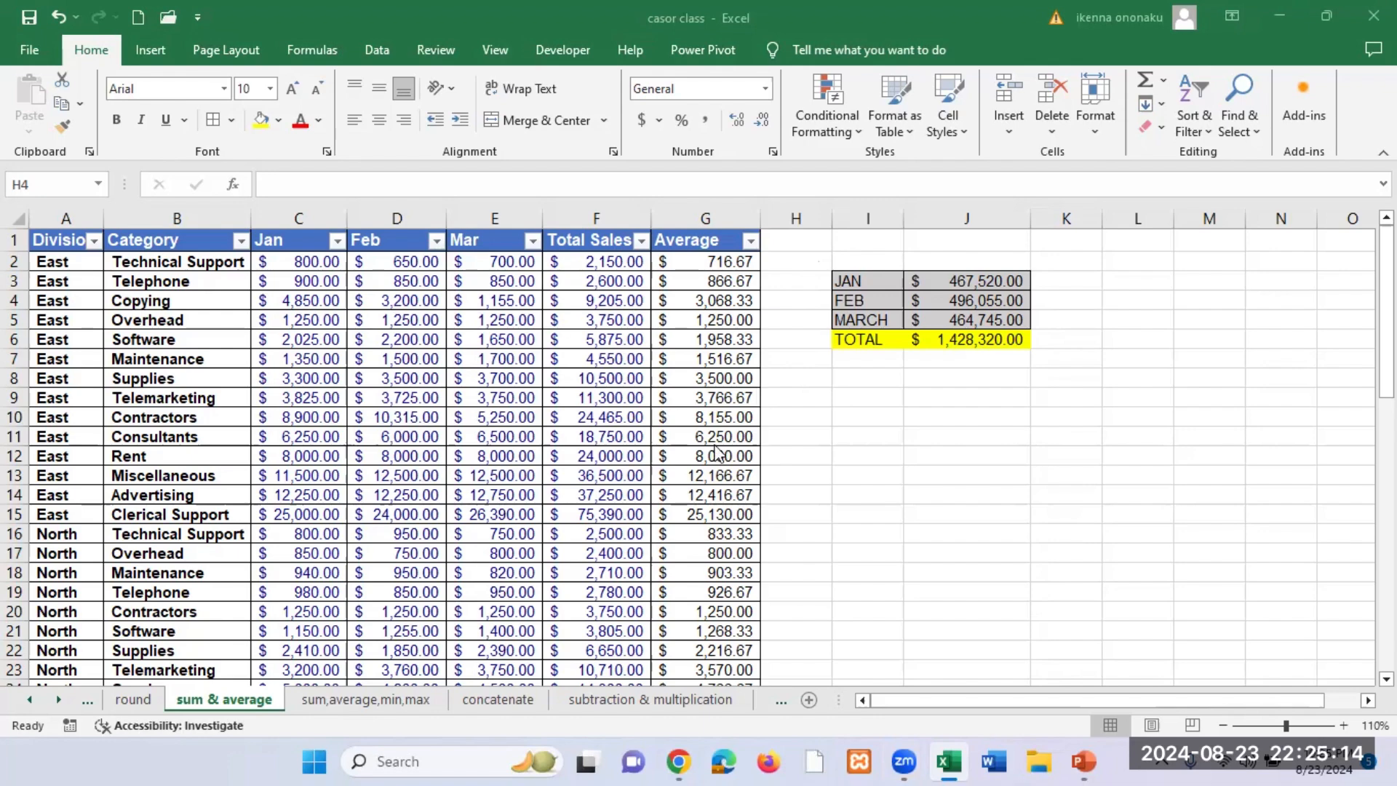
# Step: Switch to the running PowerPoint slide show and advance past the MAX function slide
pyautogui.moveTo(1084, 762)
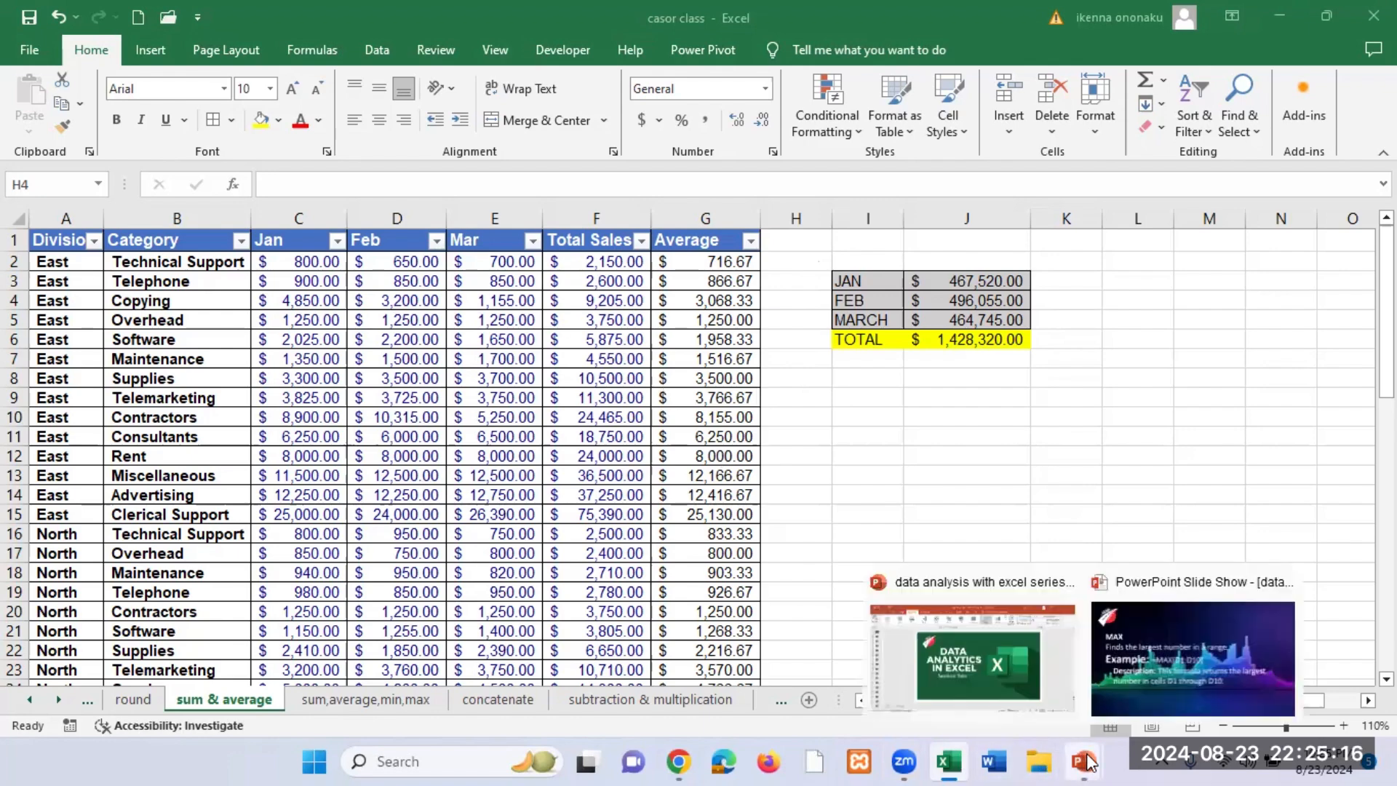
pyautogui.click(1181, 675)
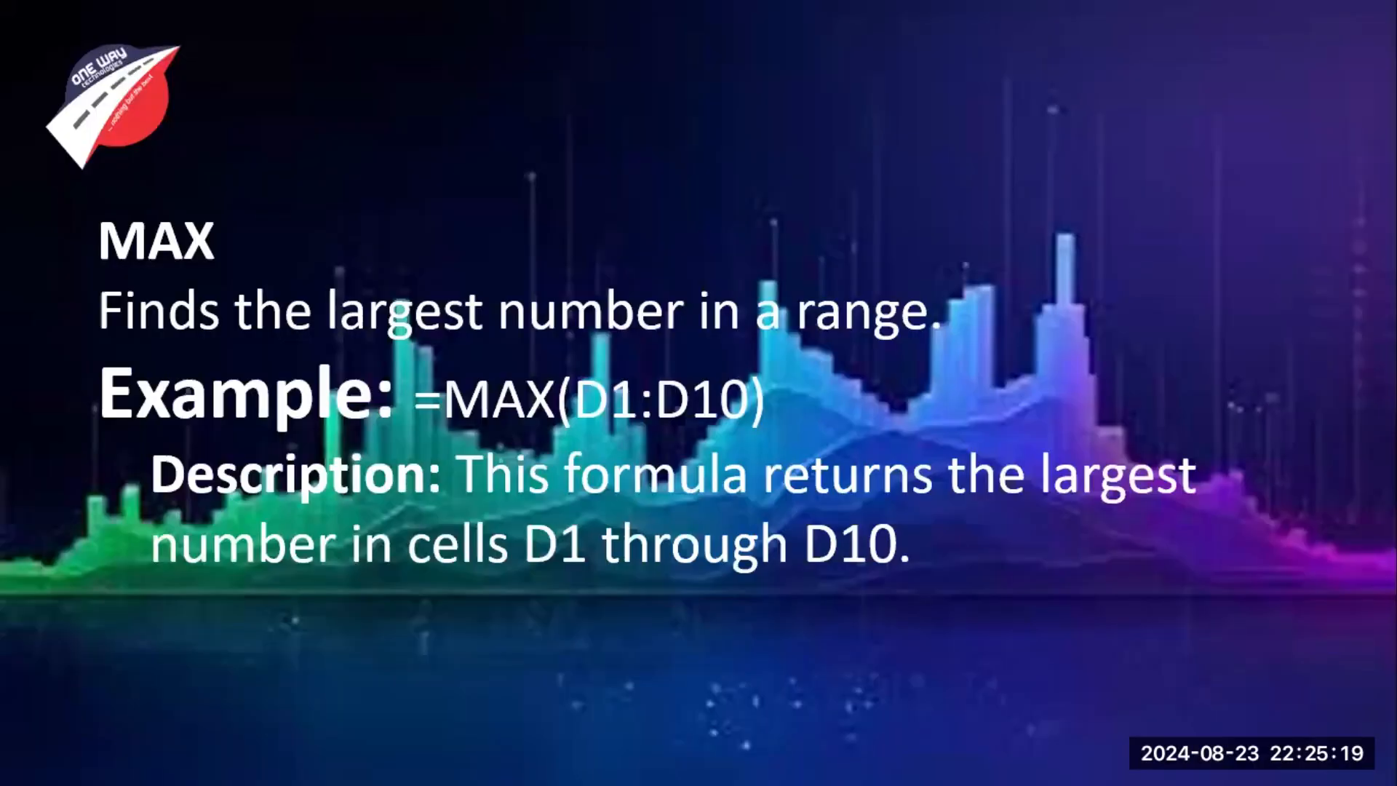
pyautogui.click(779, 304)
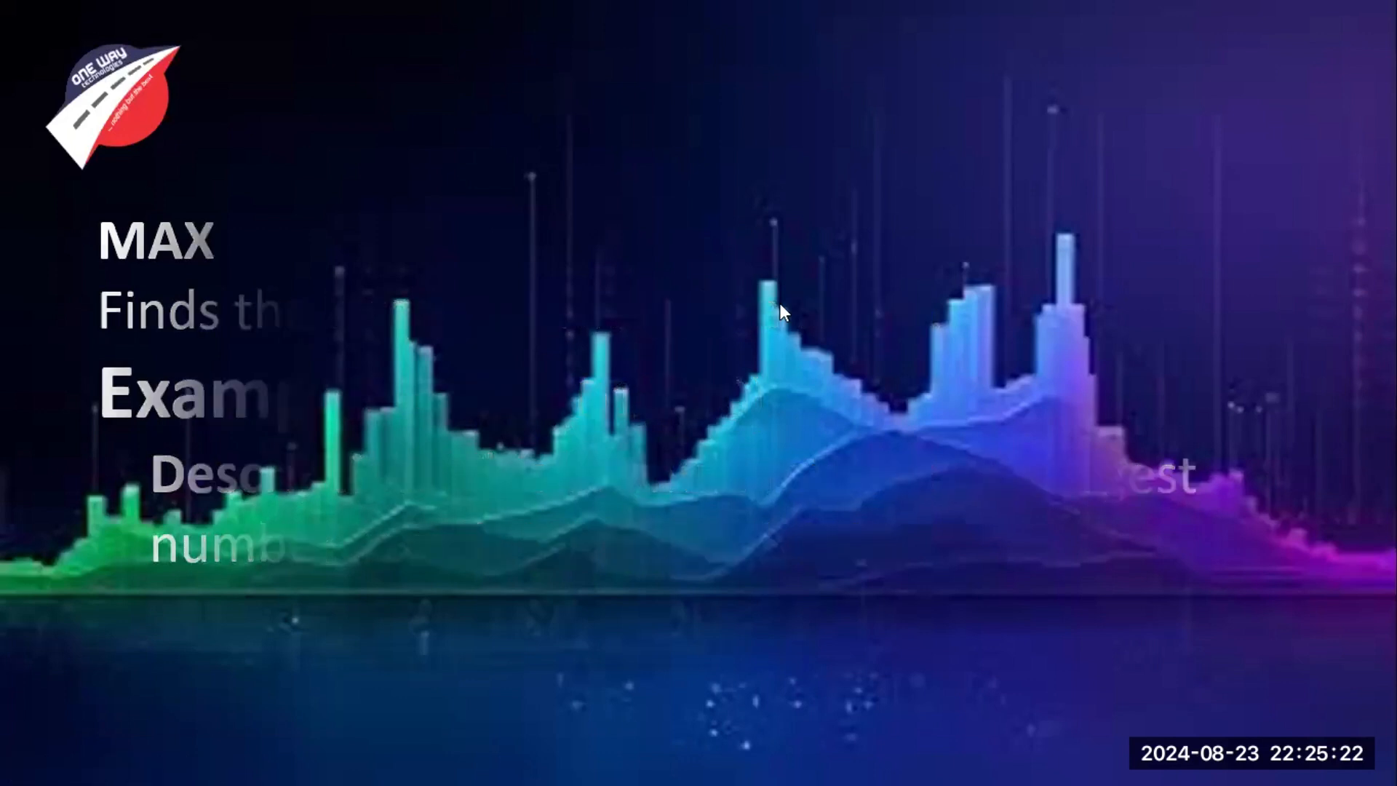
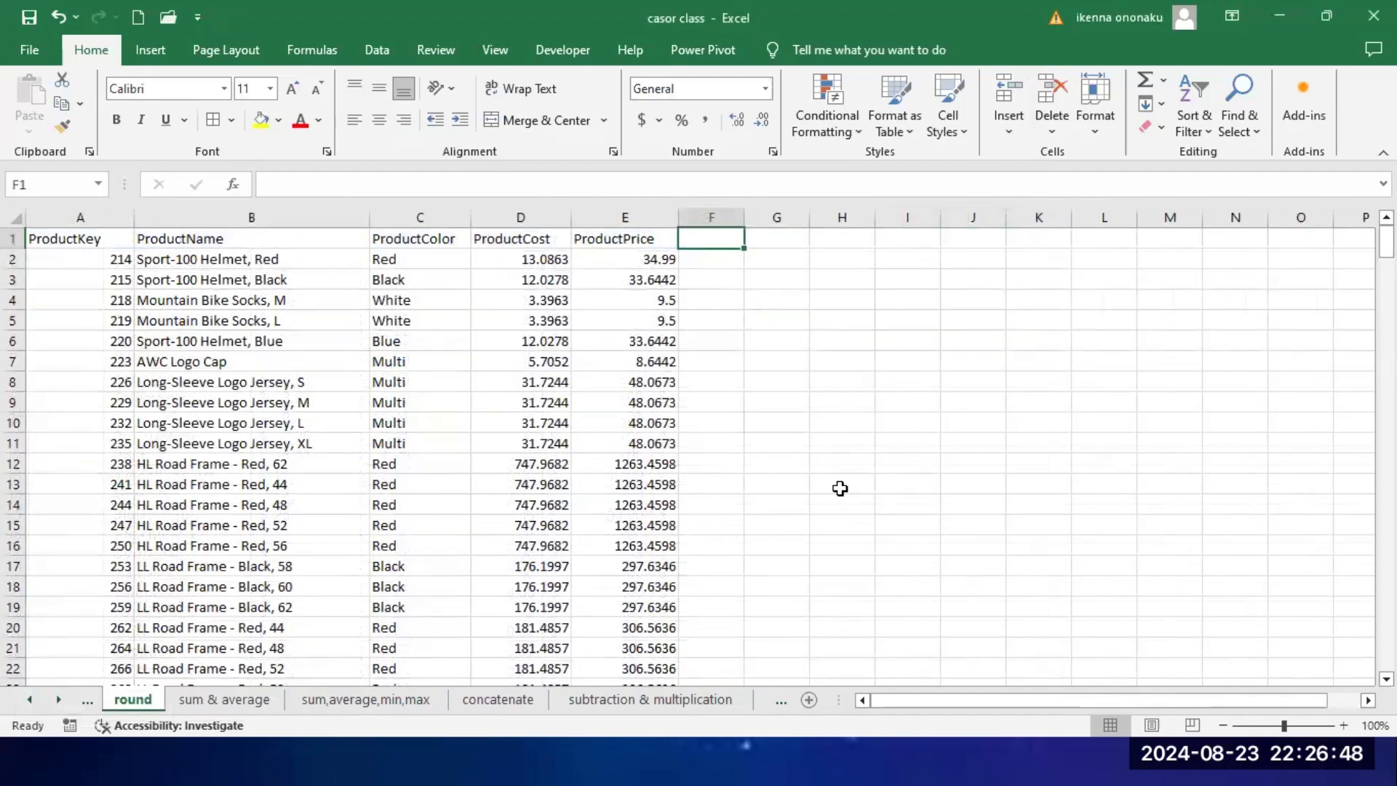
# Step: Examine the decimal places of the values in the ProductCost and ProductPrice columns
pyautogui.keyDown('ctrl'); pyautogui.scroll(4, 840, 488); pyautogui.keyUp('ctrl')
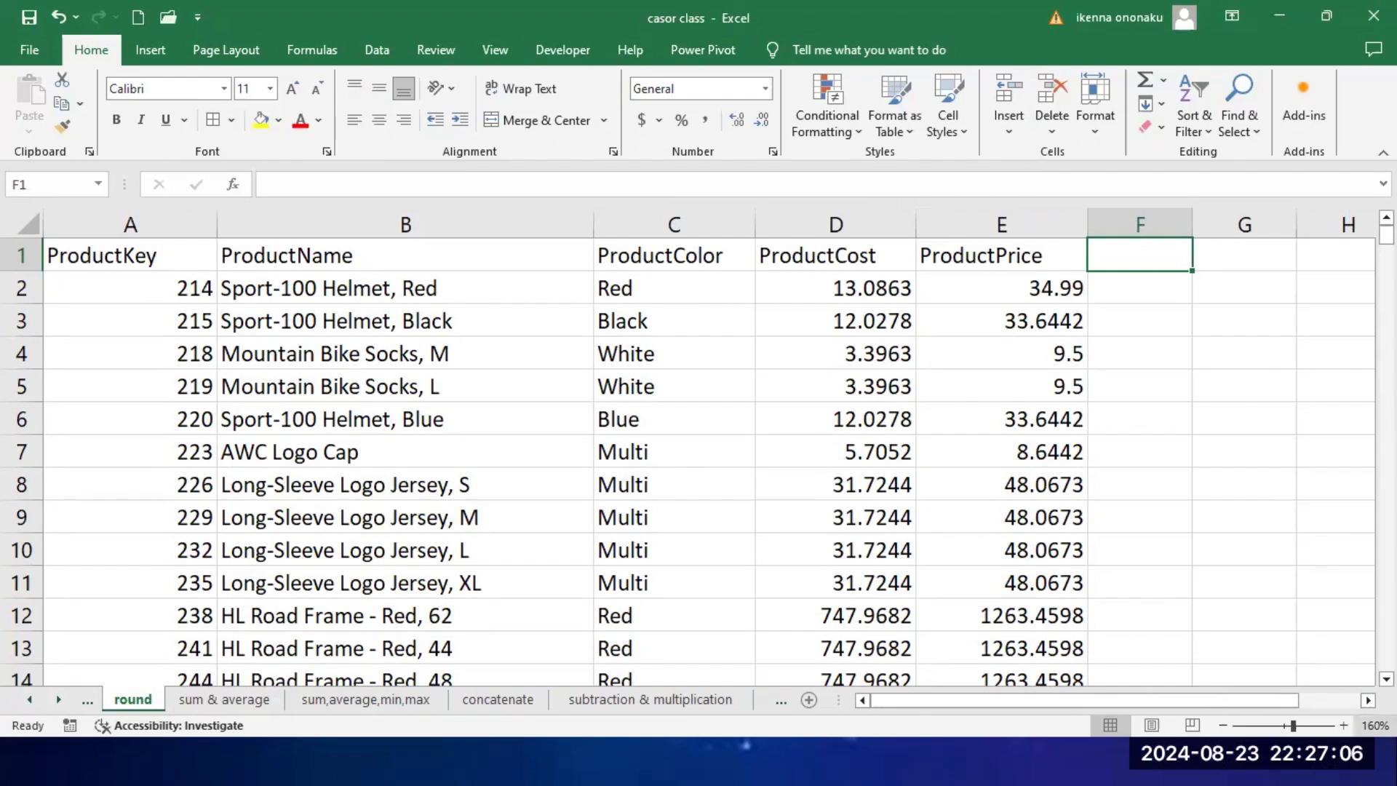
pyautogui.hscroll(1, 707, 459)
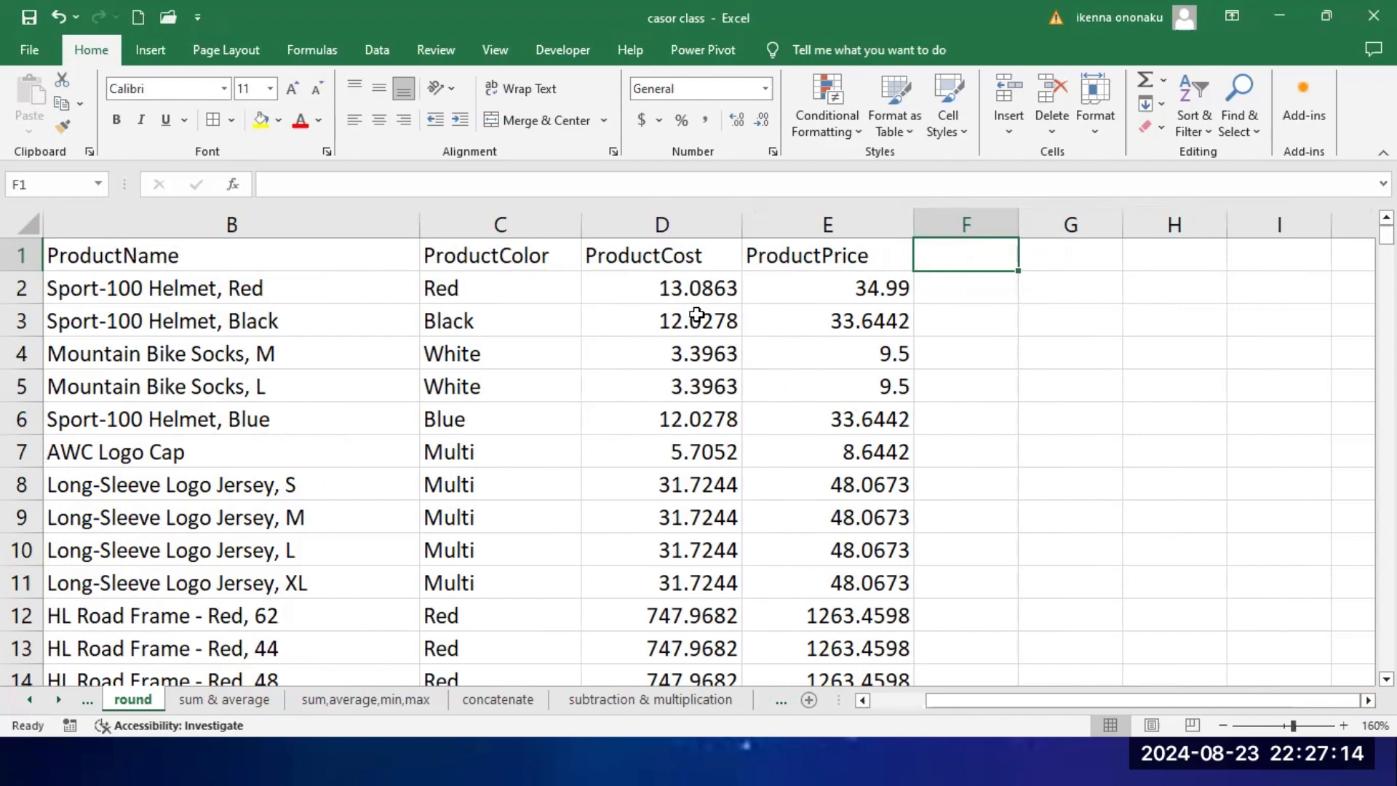
pyautogui.click(671, 293)
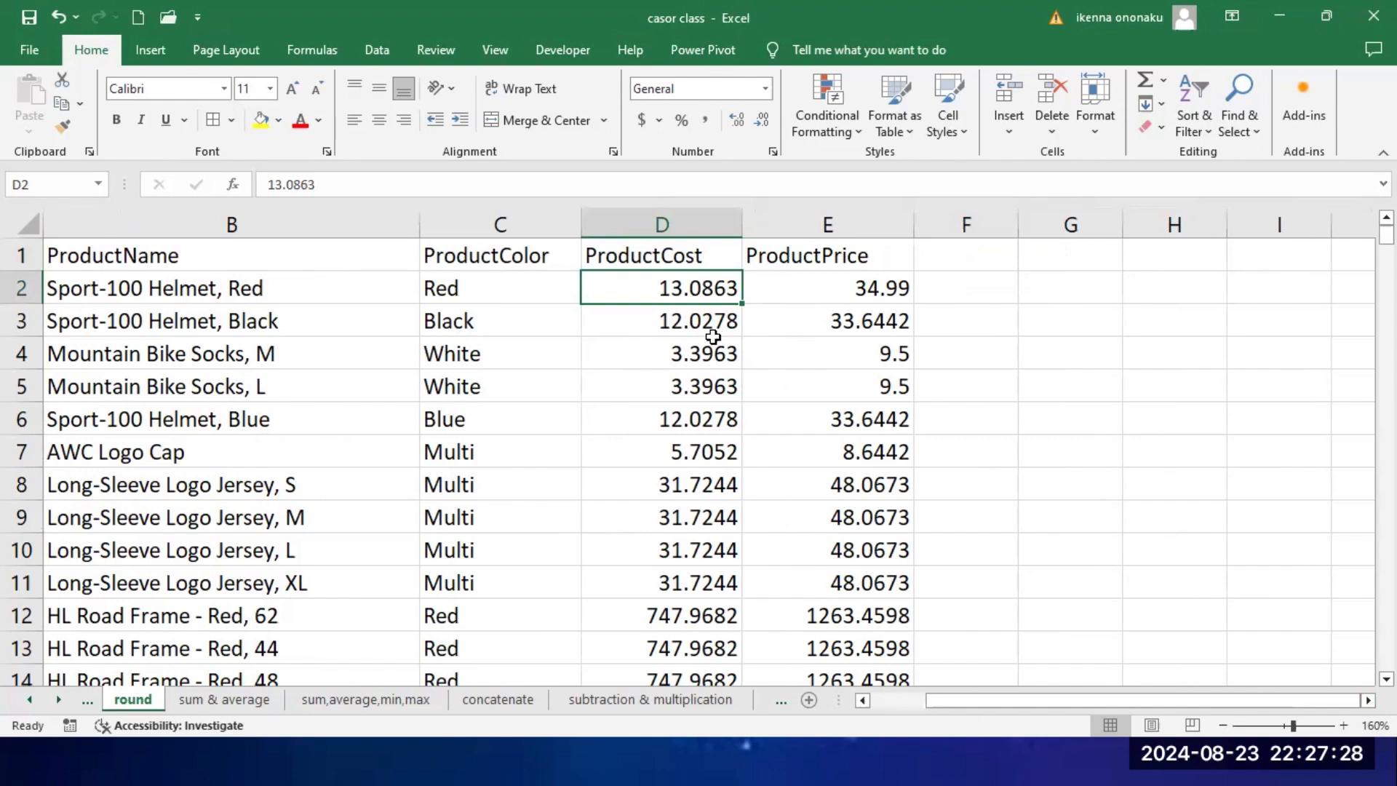
pyautogui.click(885, 427)
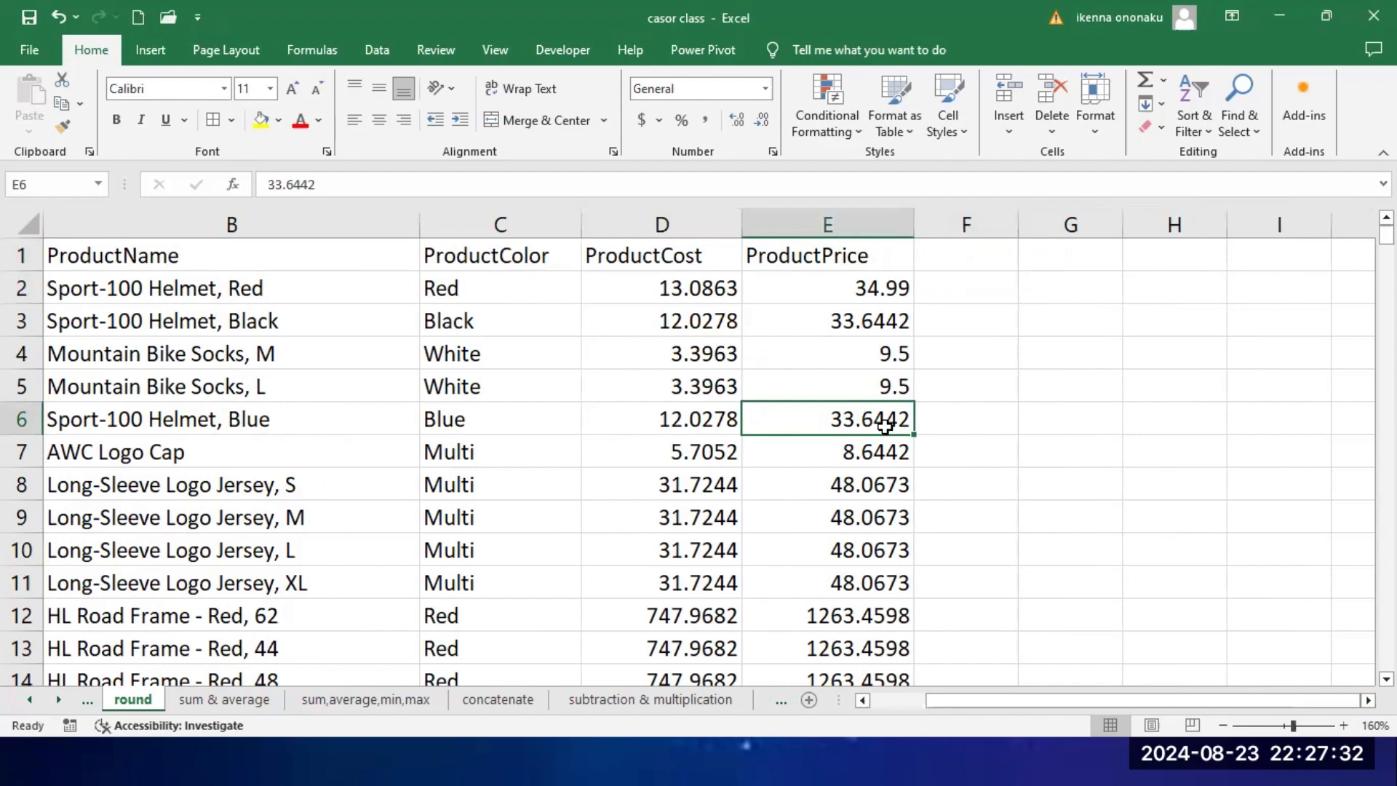
pyautogui.click(895, 291)
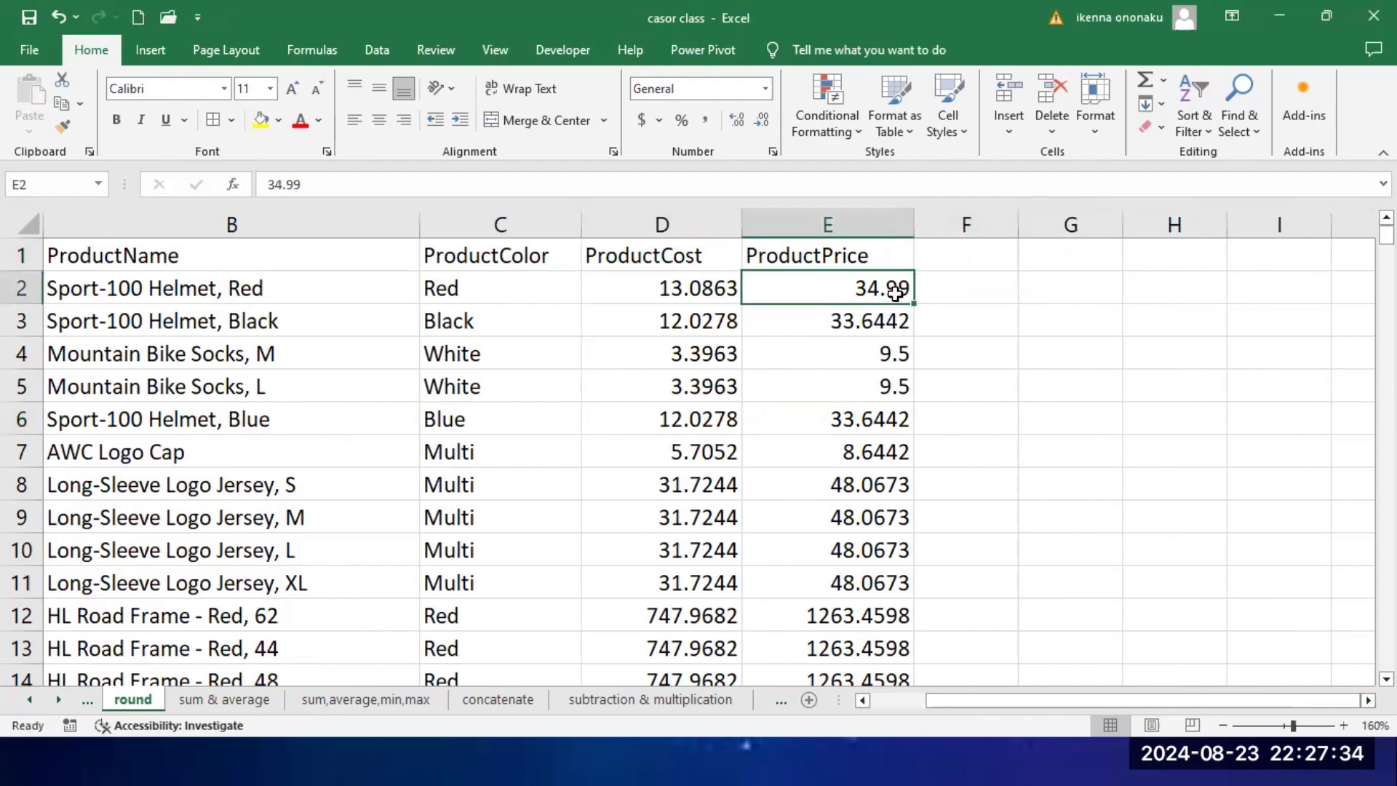
pyautogui.click(881, 426)
pyautogui.click(876, 585)
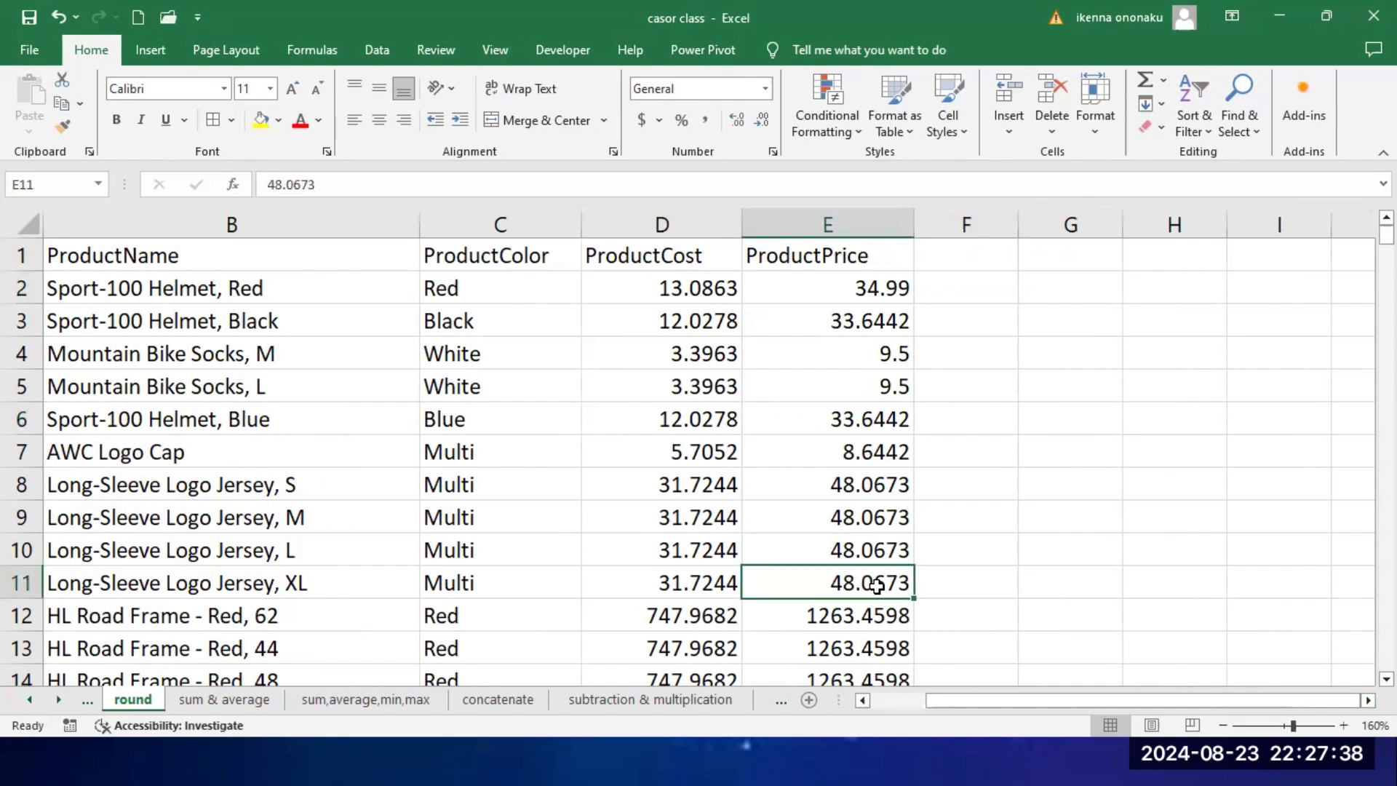
pyautogui.click(697, 292)
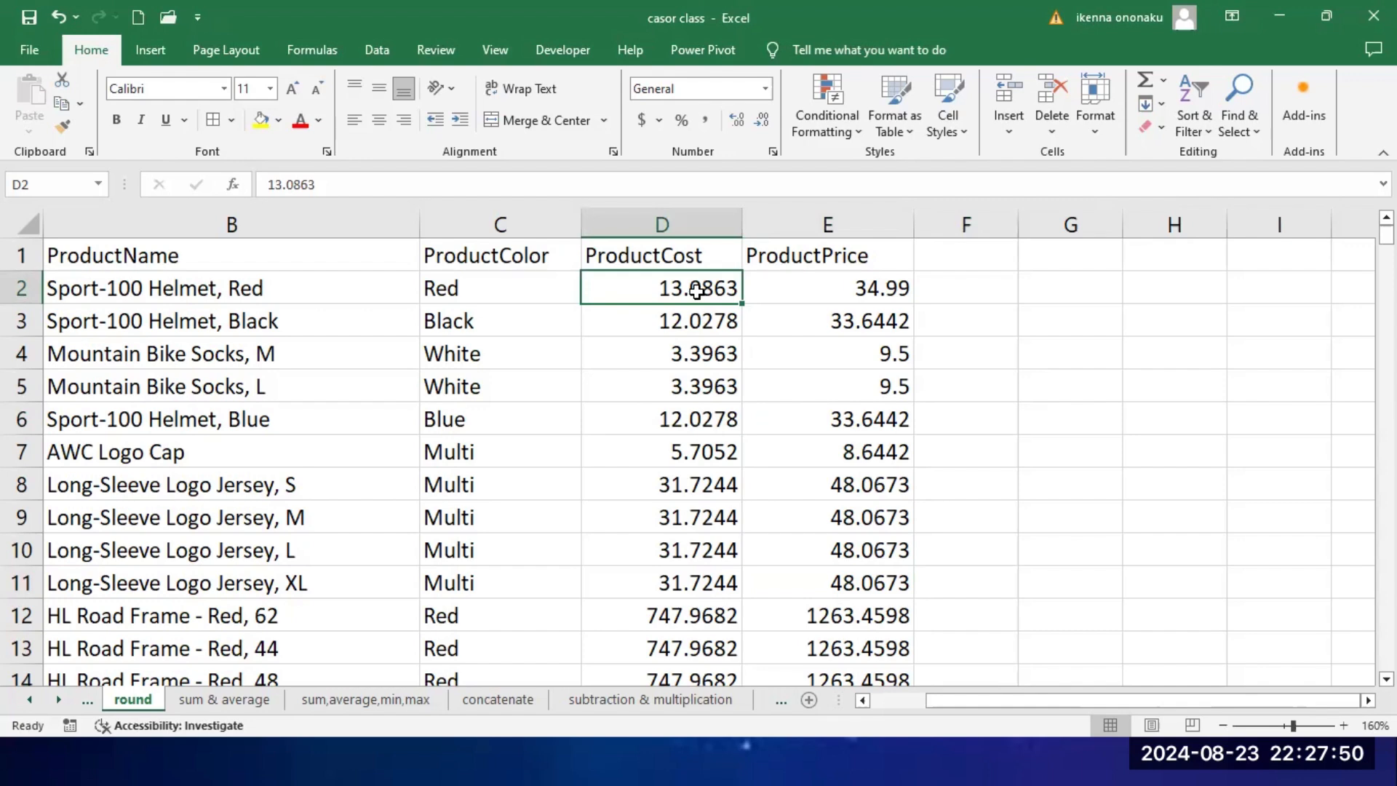
pyautogui.click(687, 222)
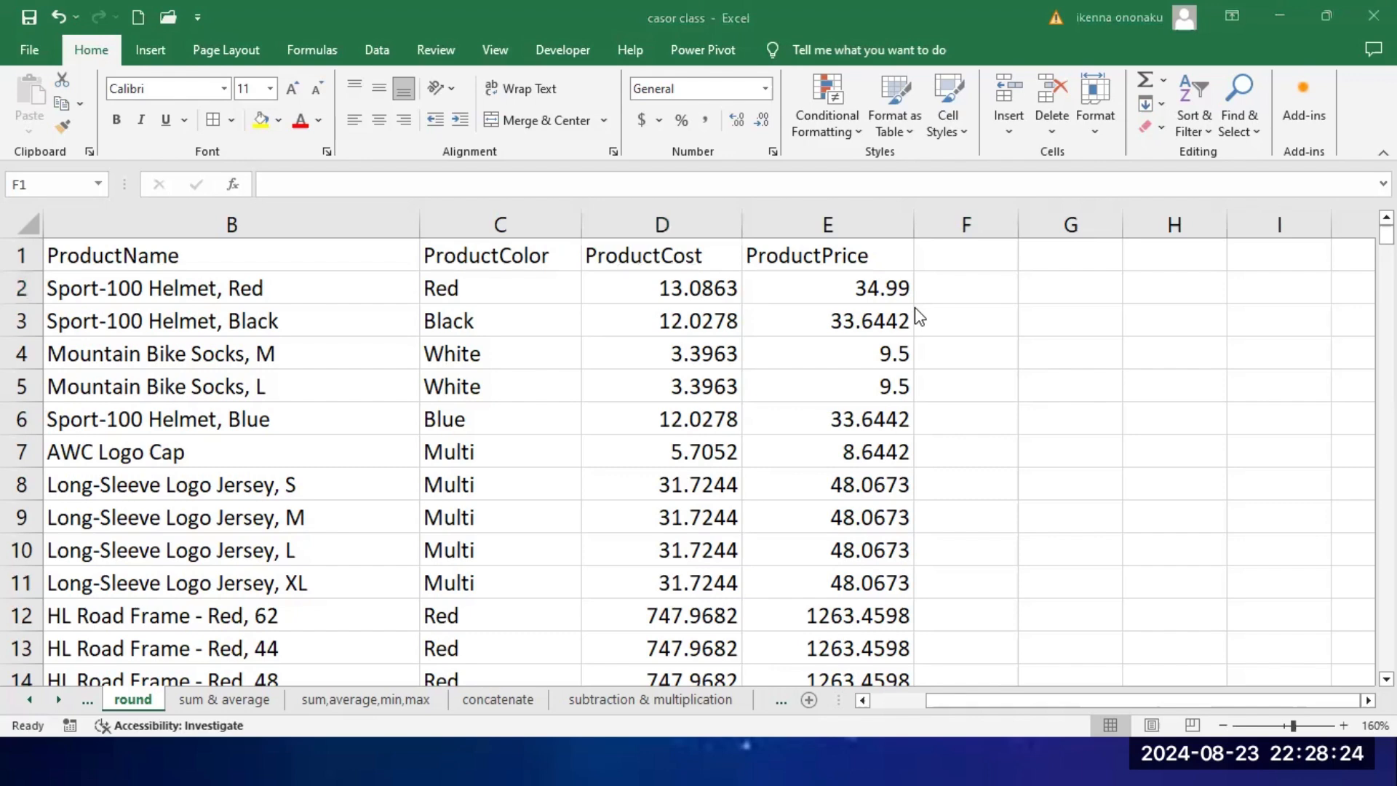
pyautogui.click(707, 291)
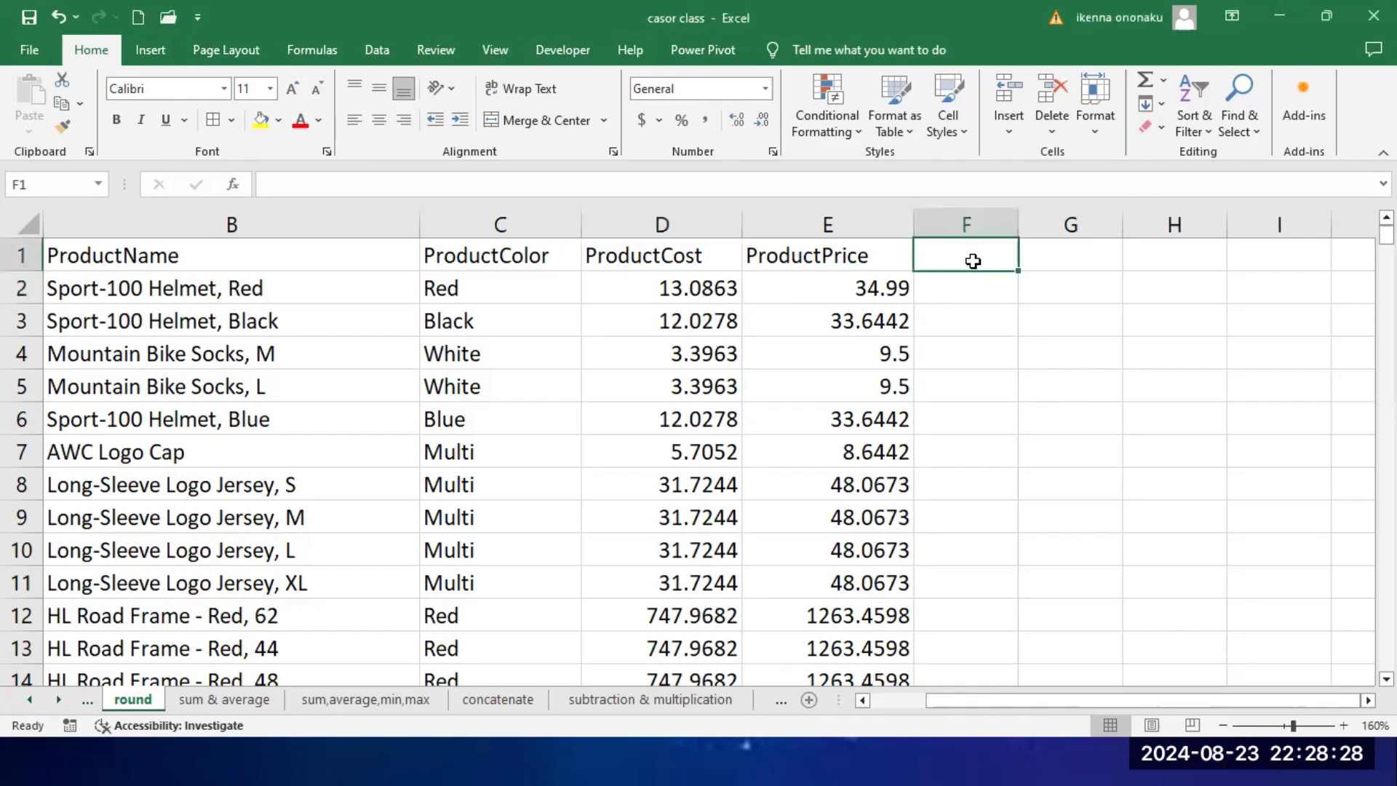
# Step: Enter the header ROUND in cell F1, beside the ProductPrice column
pyautogui.click(982, 297)
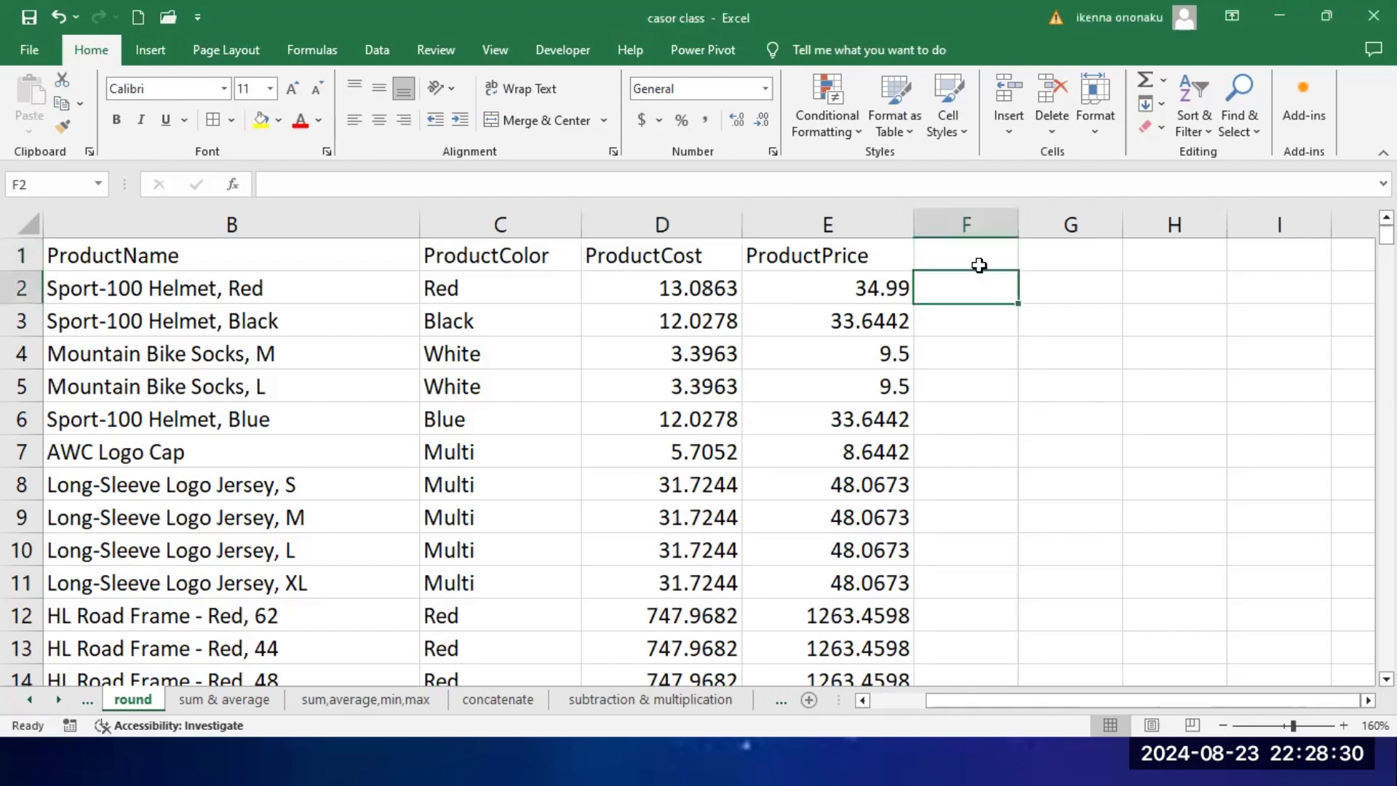
pyautogui.click(979, 265)
pyautogui.write('RO')
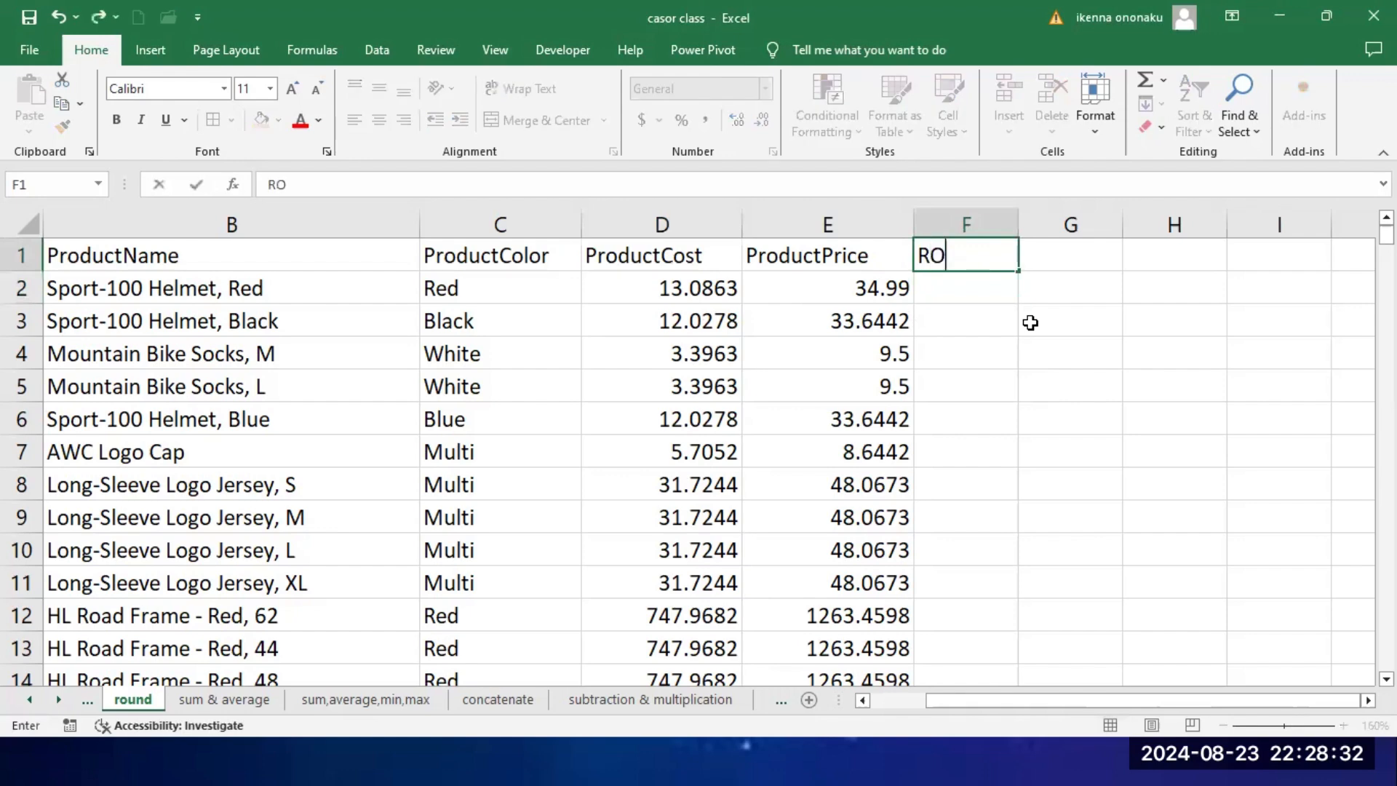
pyautogui.write('UNDF')
pyautogui.press('BackSpace')
pyautogui.press('Return')
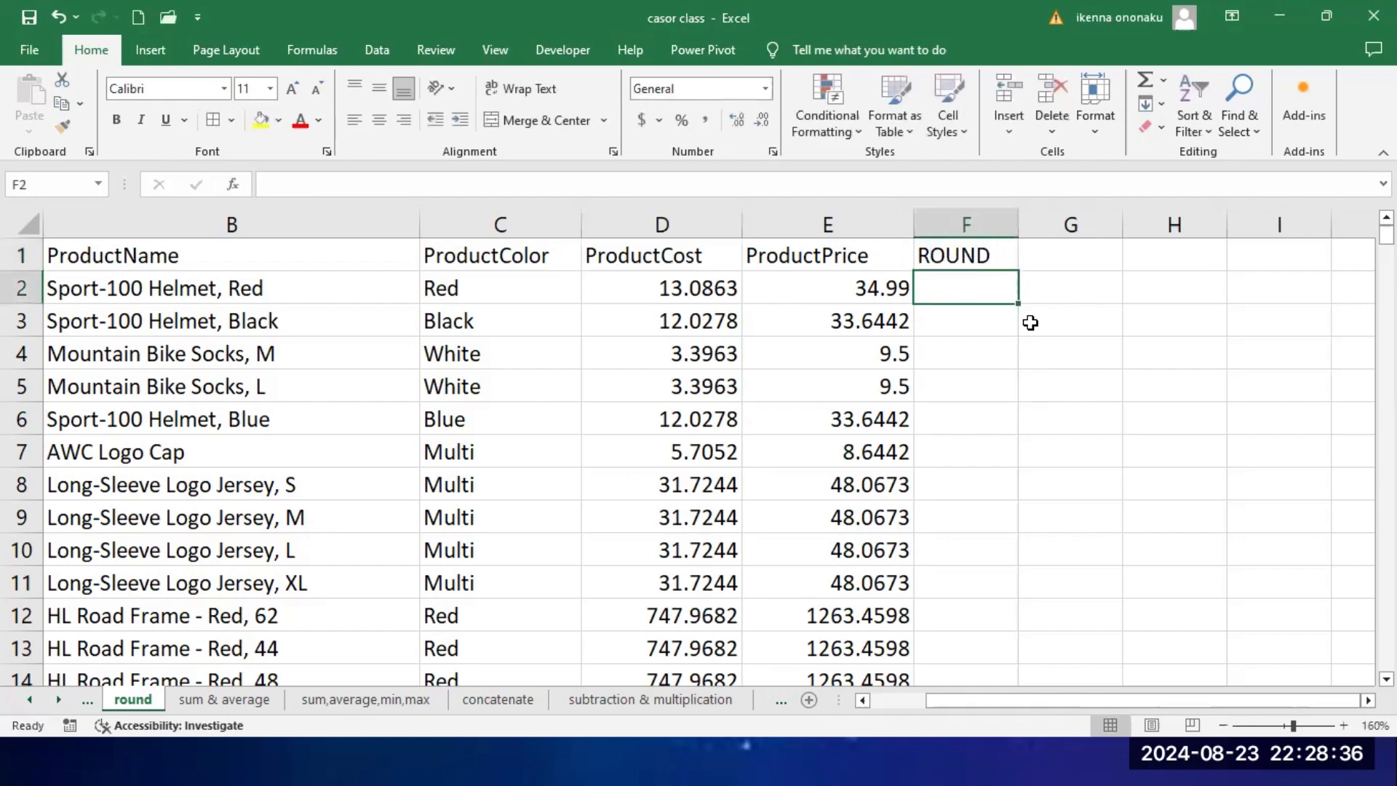
# Step: Enter the formula =ROUND(D2,2) in cell F2 to round the first product cost to two decimals
pyautogui.click(684, 297)
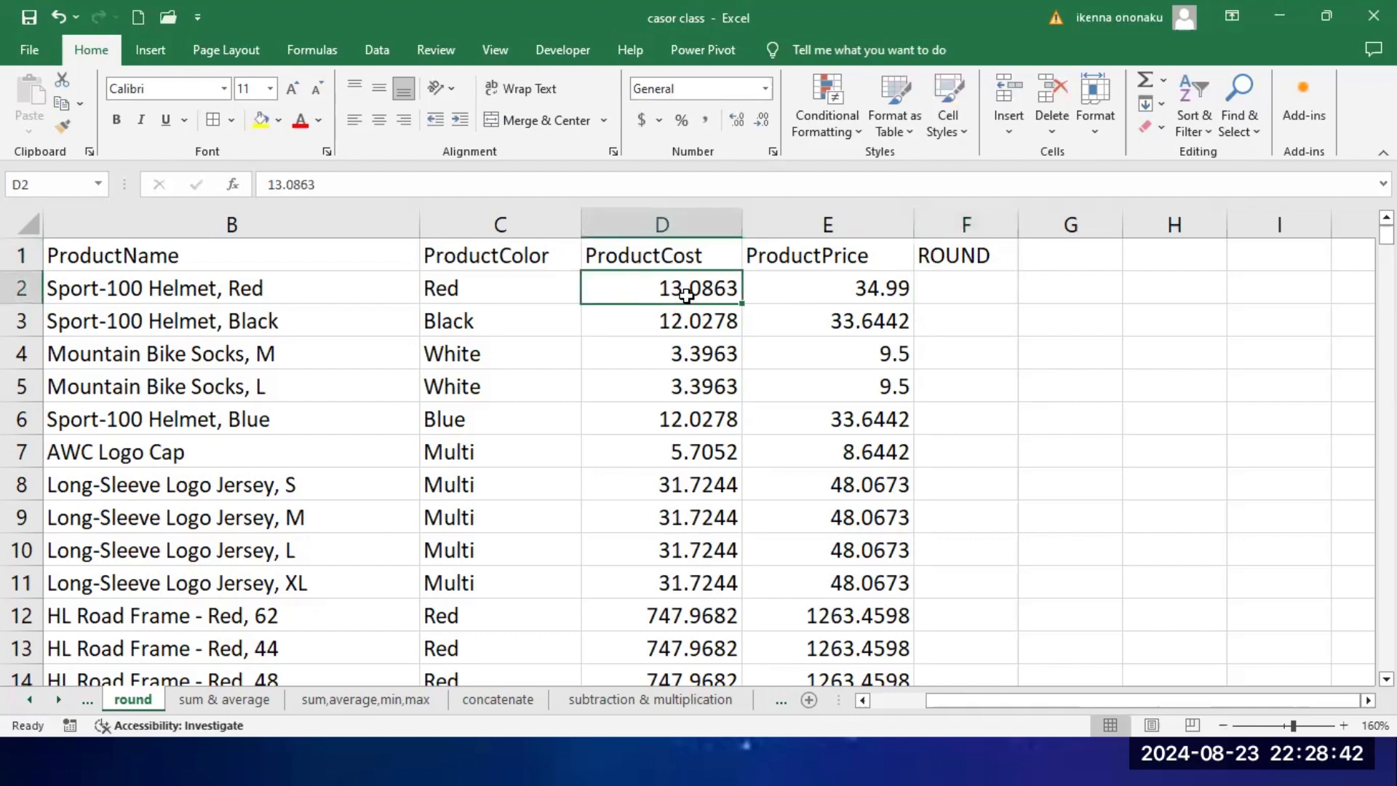
pyautogui.click(966, 285)
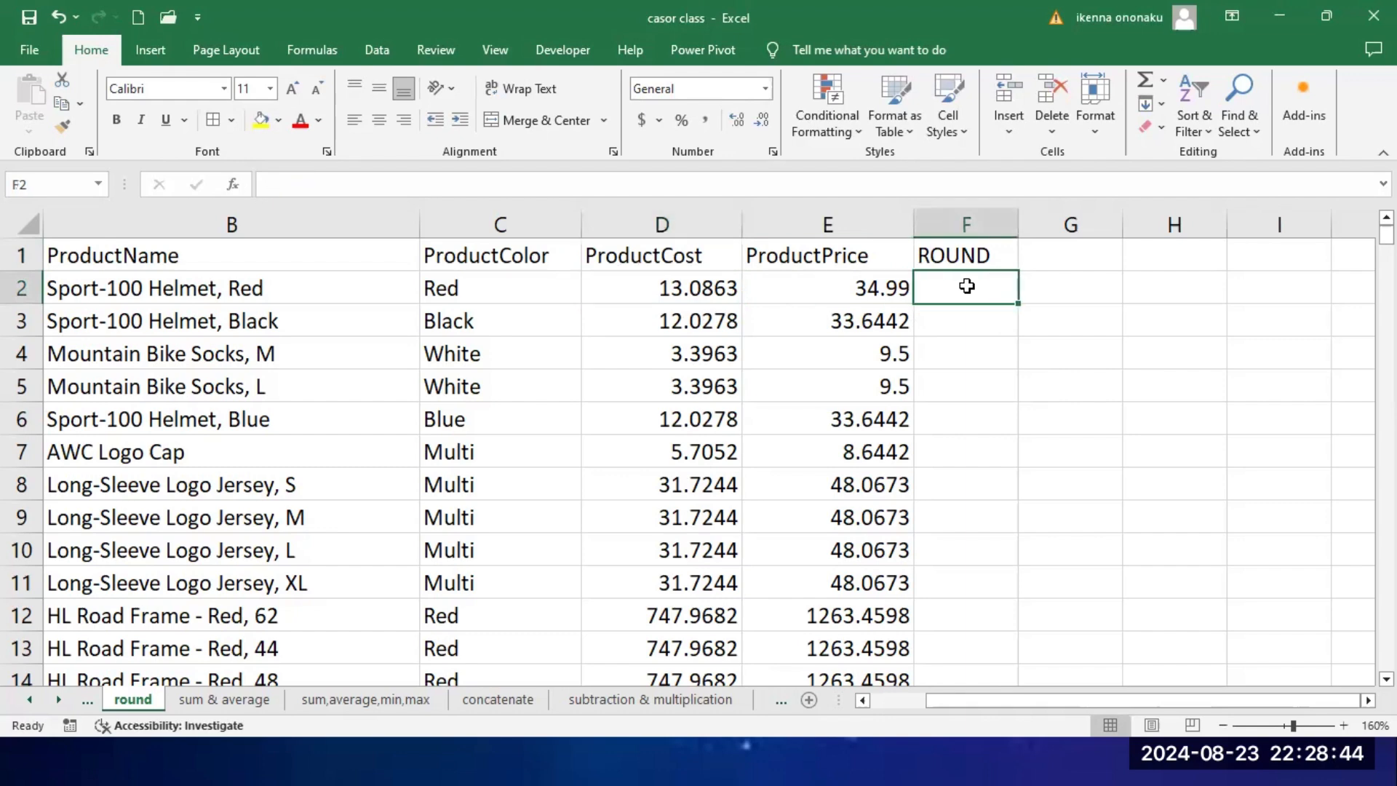
pyautogui.click(698, 290)
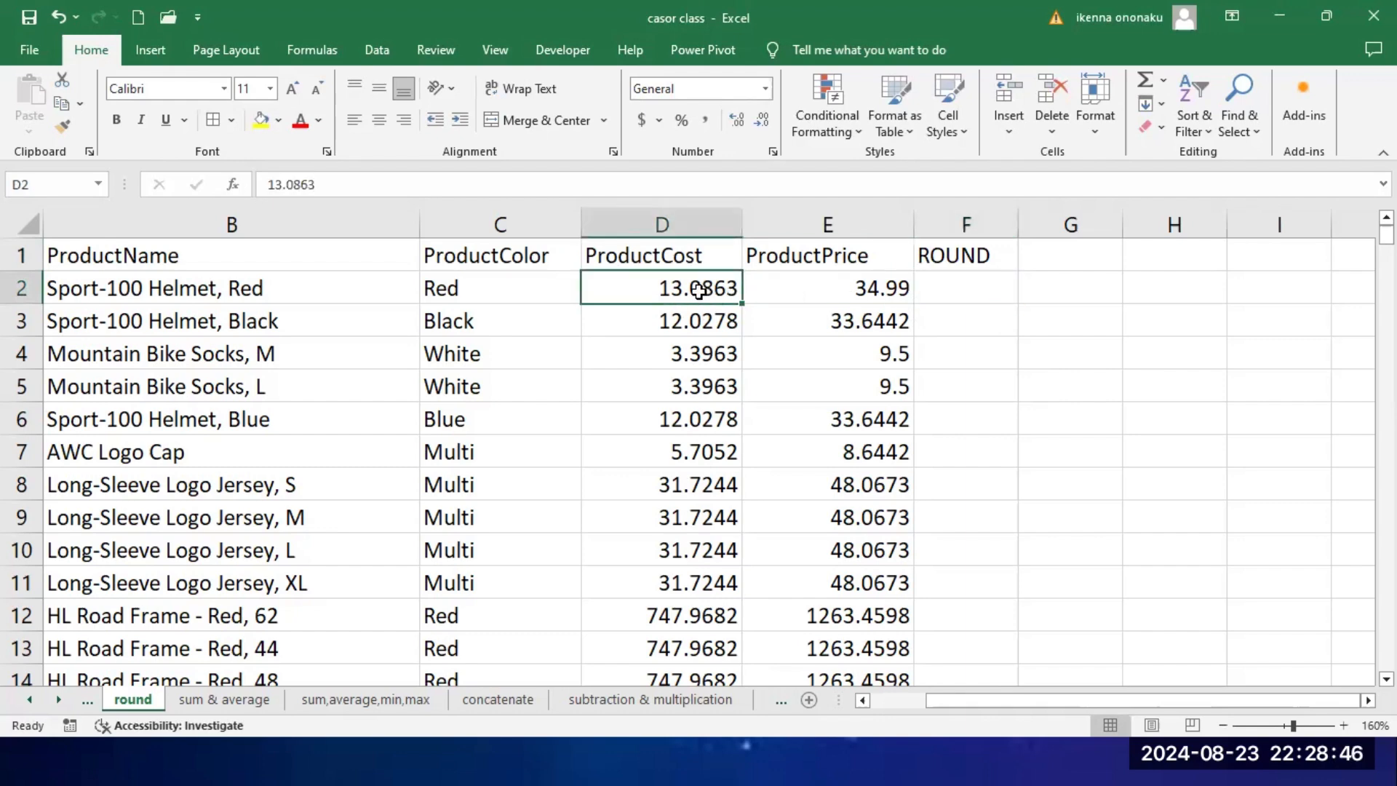
pyautogui.click(955, 291)
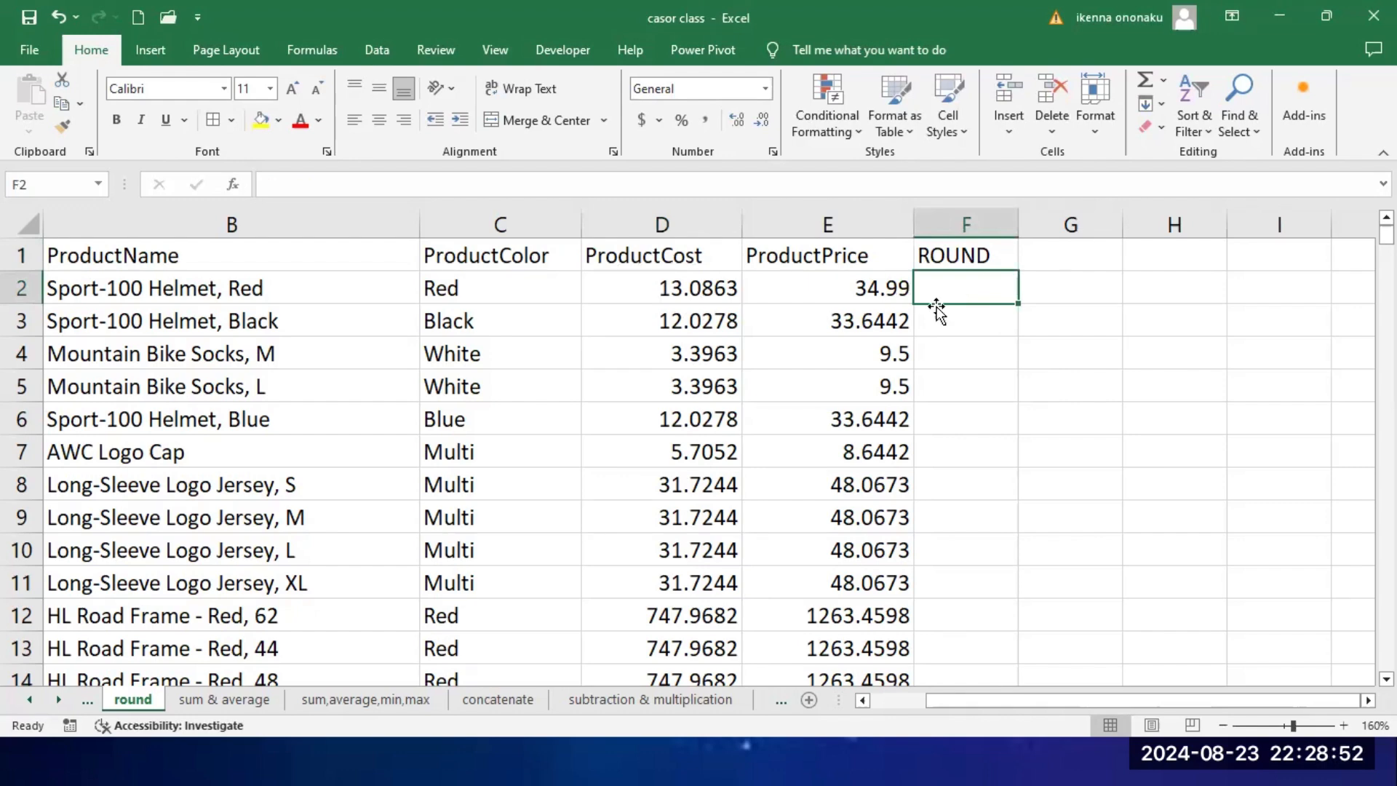
pyautogui.write('=F')
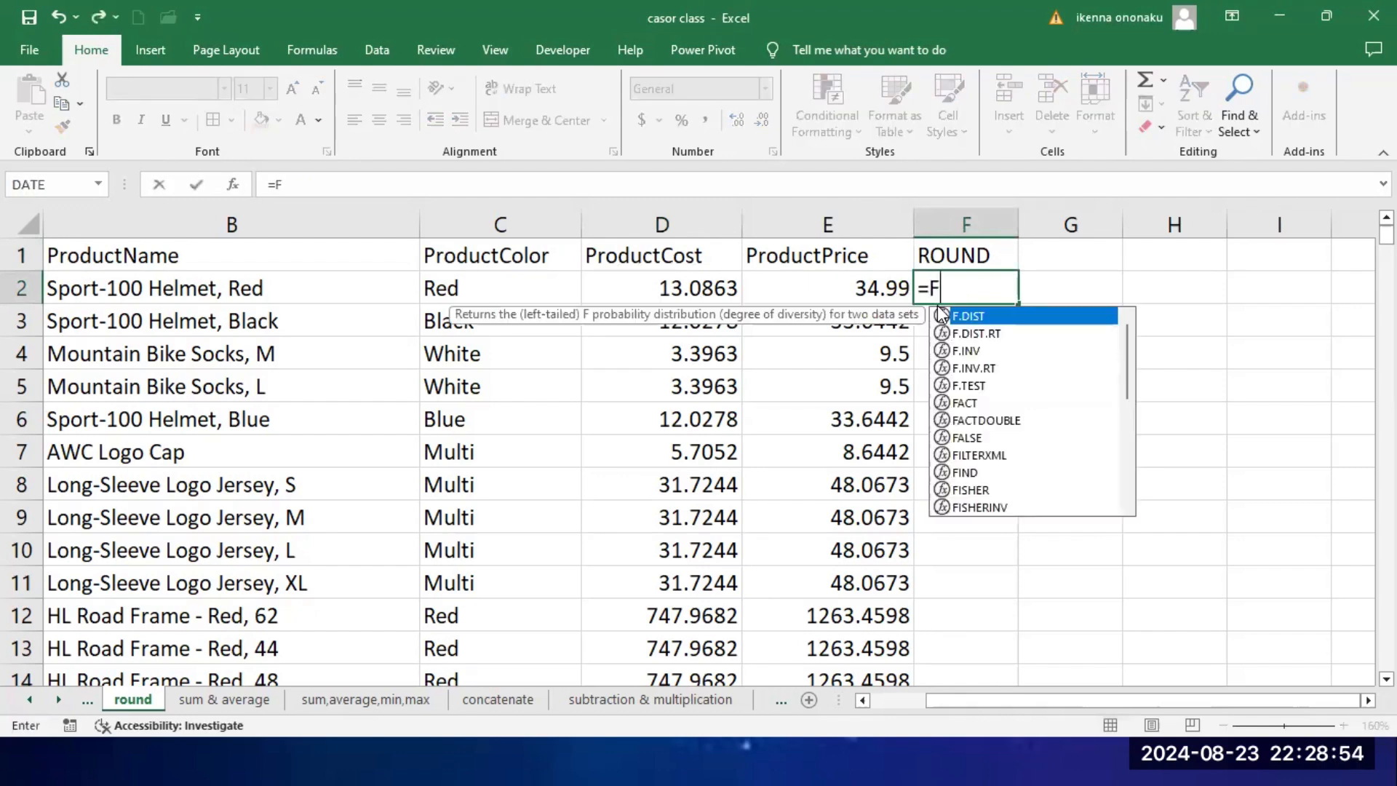
pyautogui.press('BackSpace')
pyautogui.write('ROUND')
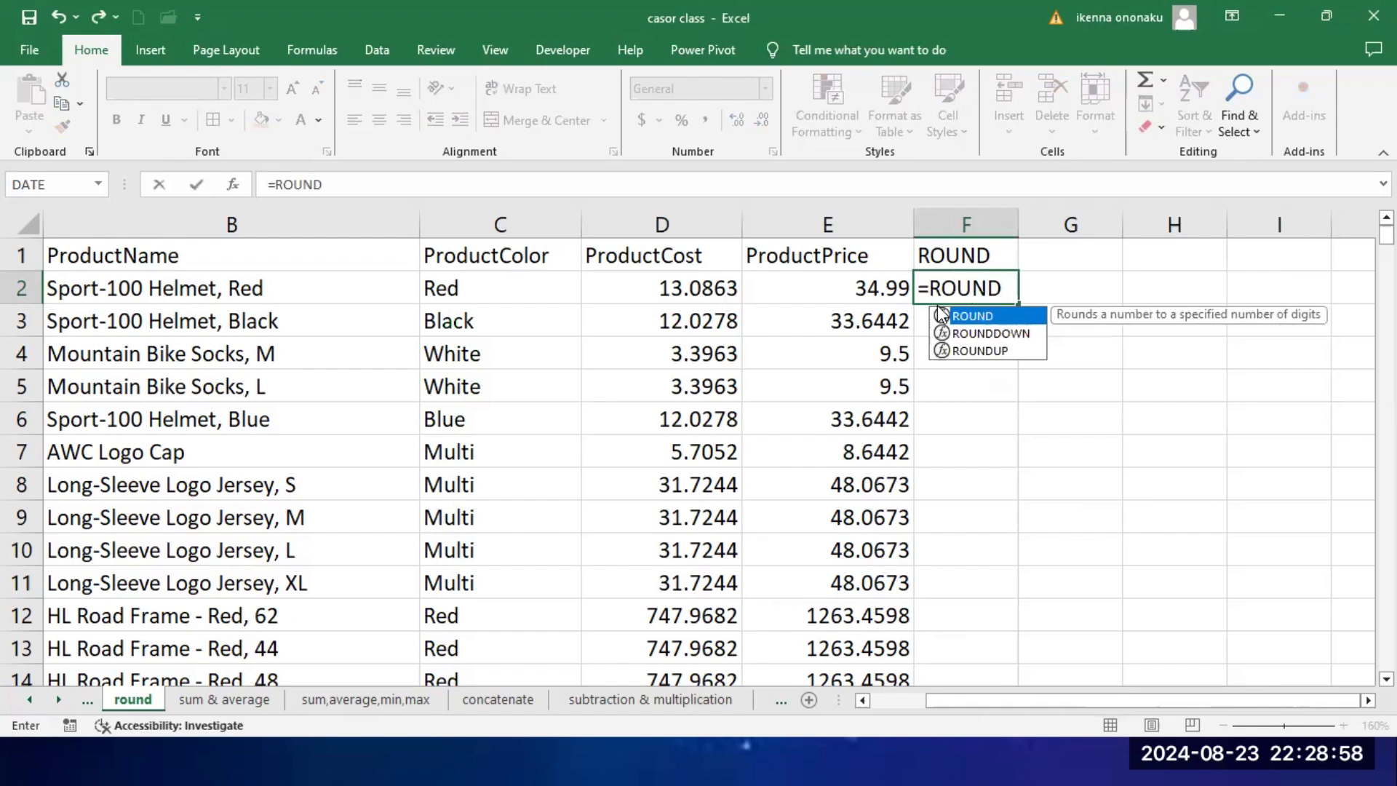
pyautogui.write('(')
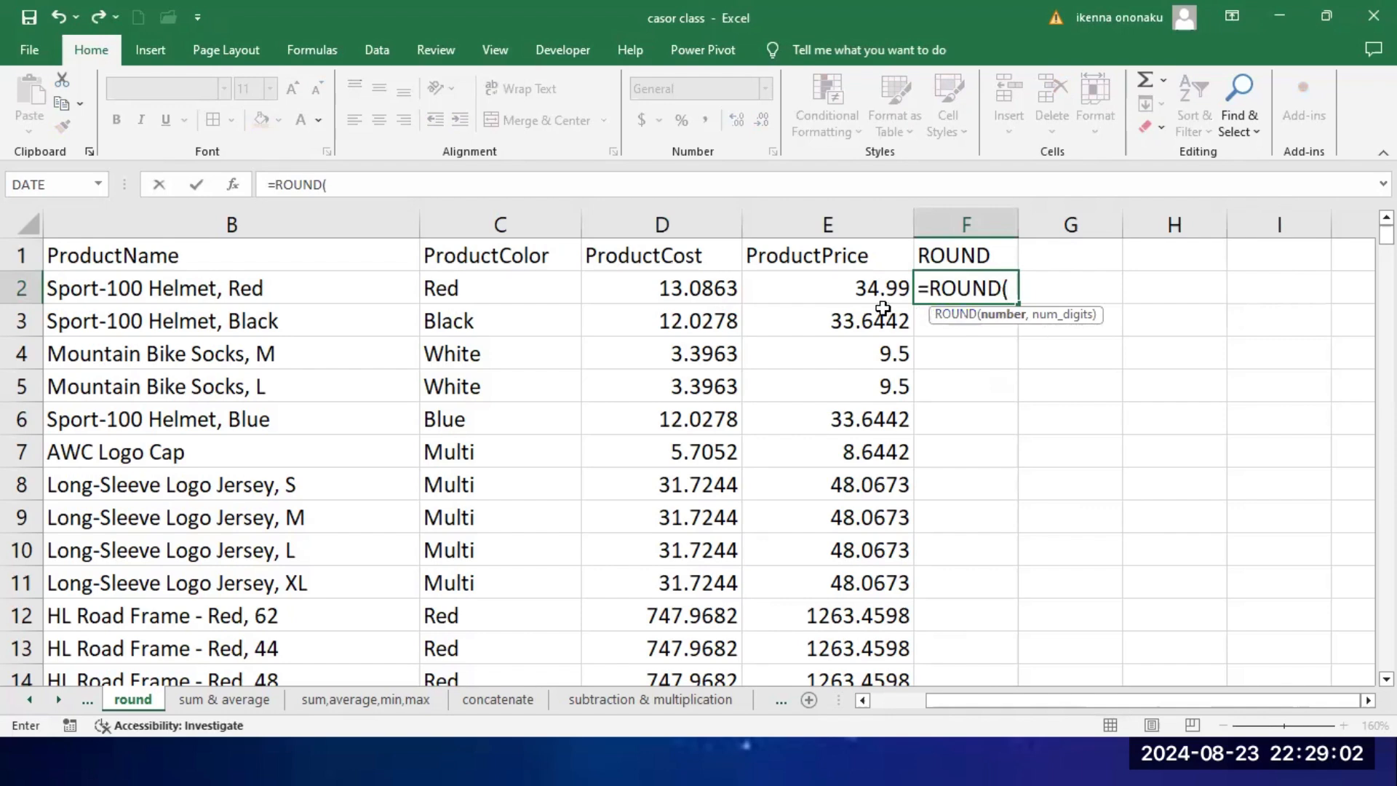
pyautogui.click(692, 293)
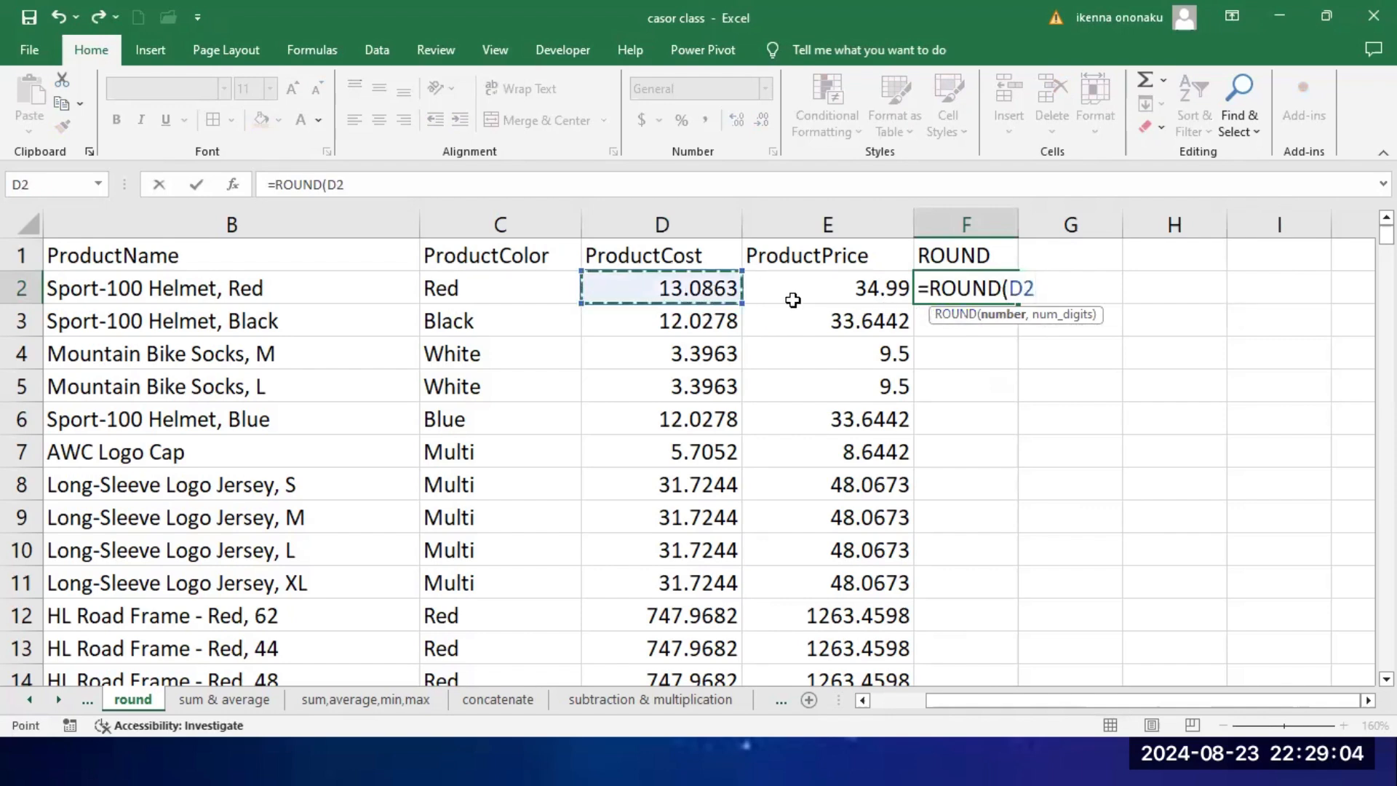
pyautogui.write(',')
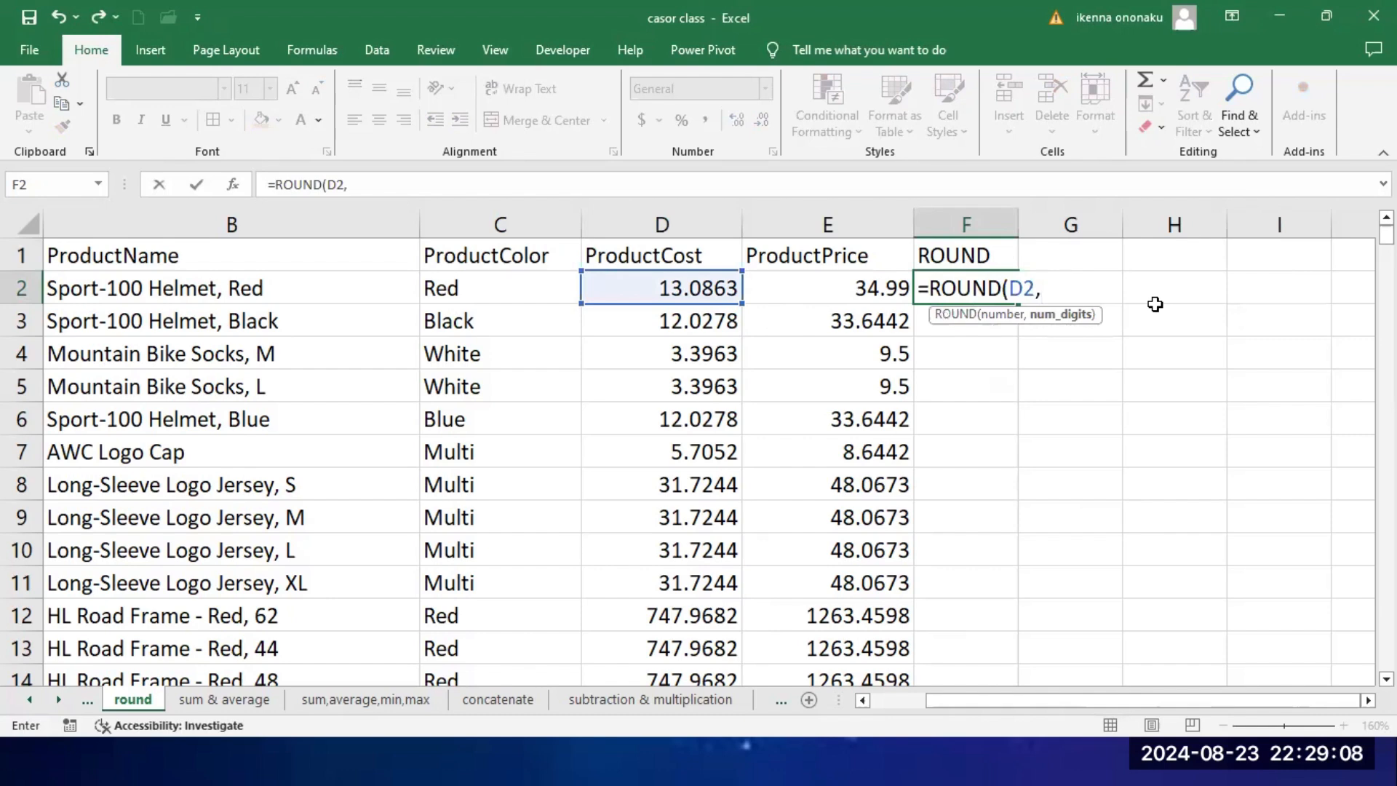
pyautogui.write('2)')
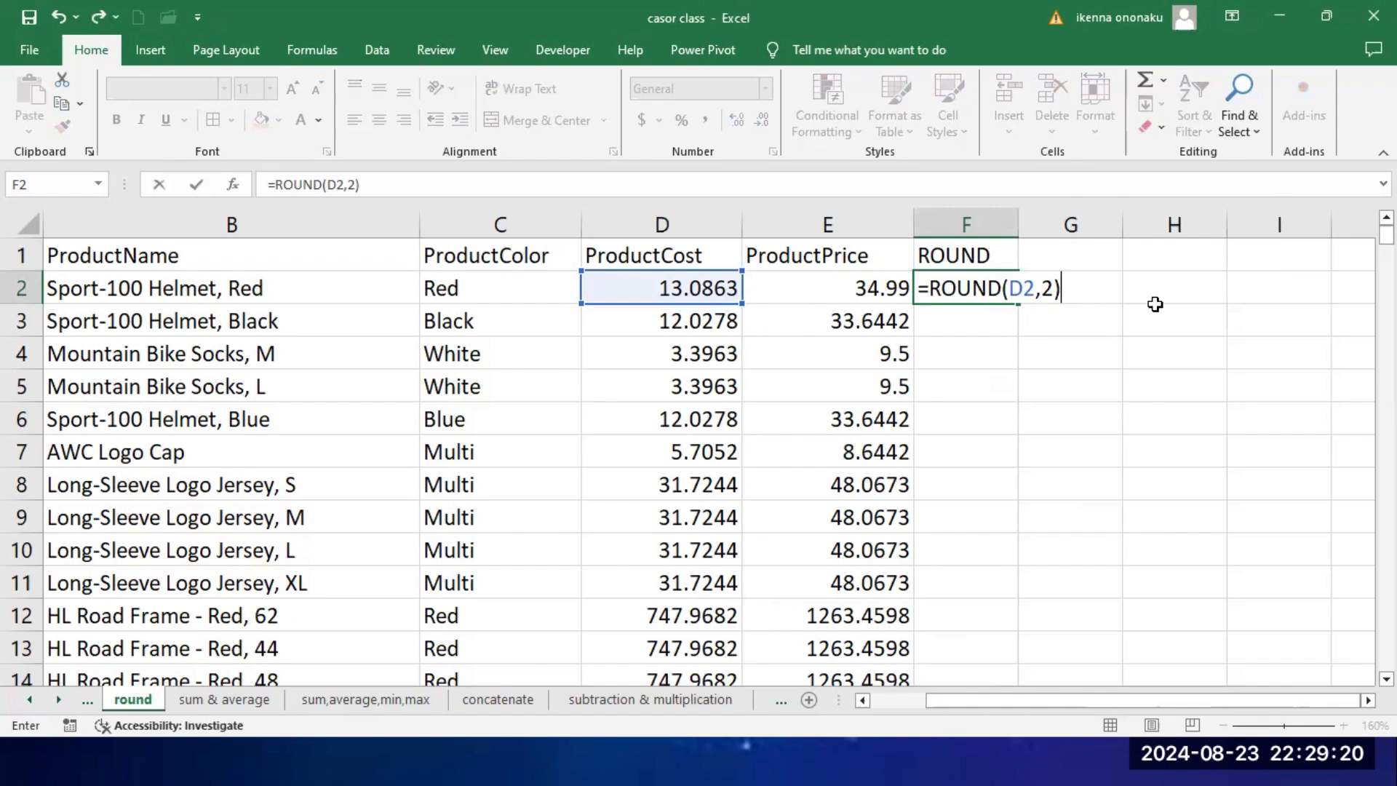
pyautogui.press('Return')
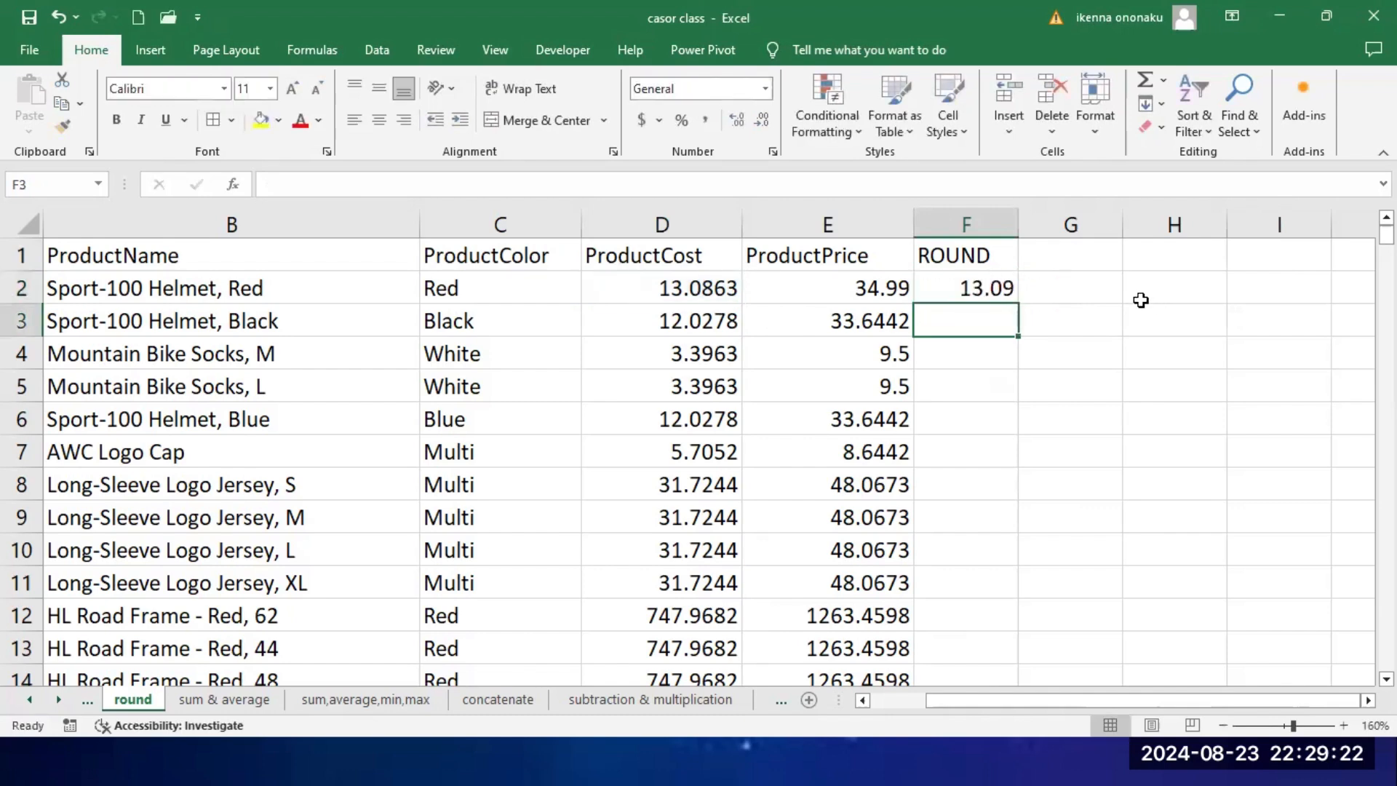
# Step: Delete the whole ROUND column F from the sheet
pyautogui.click(989, 289)
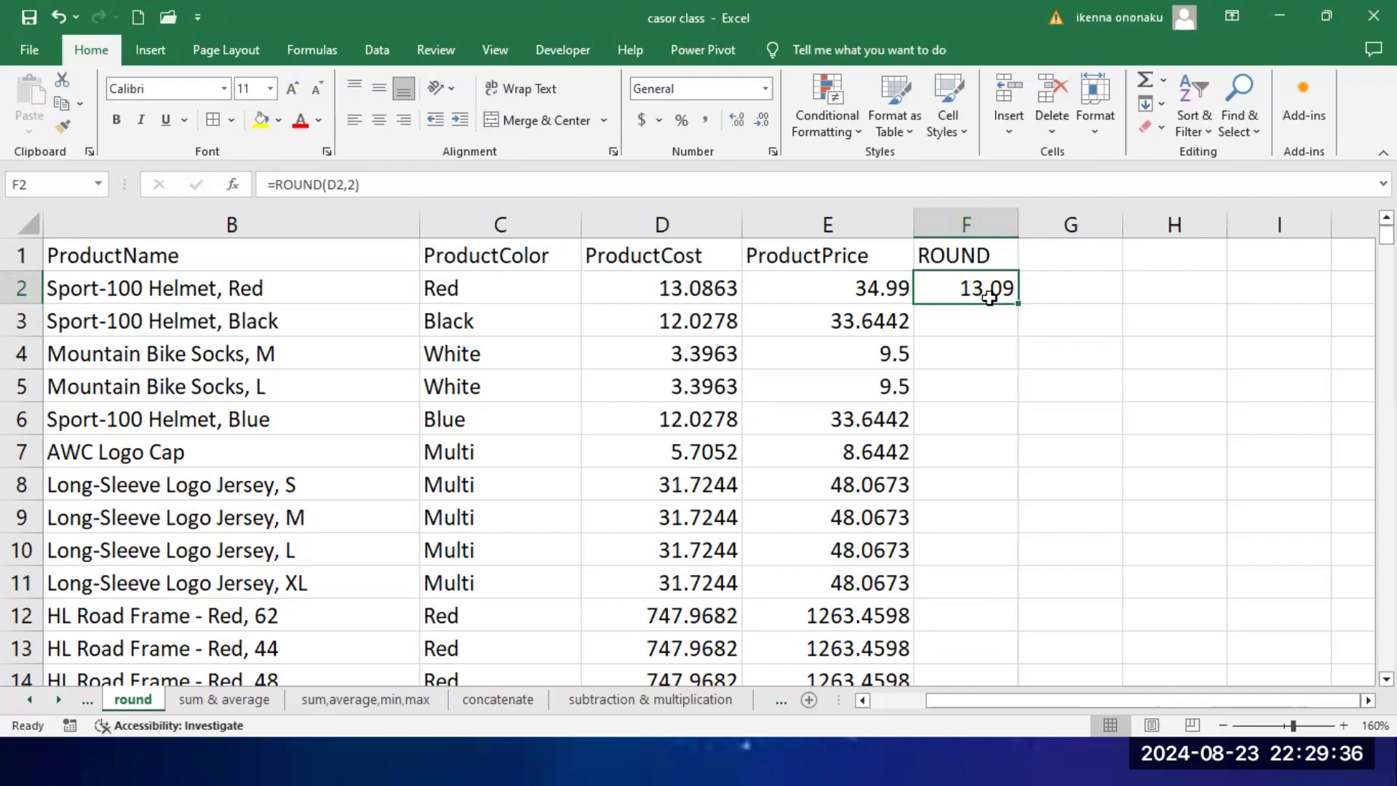
pyautogui.rightClick(982, 226)
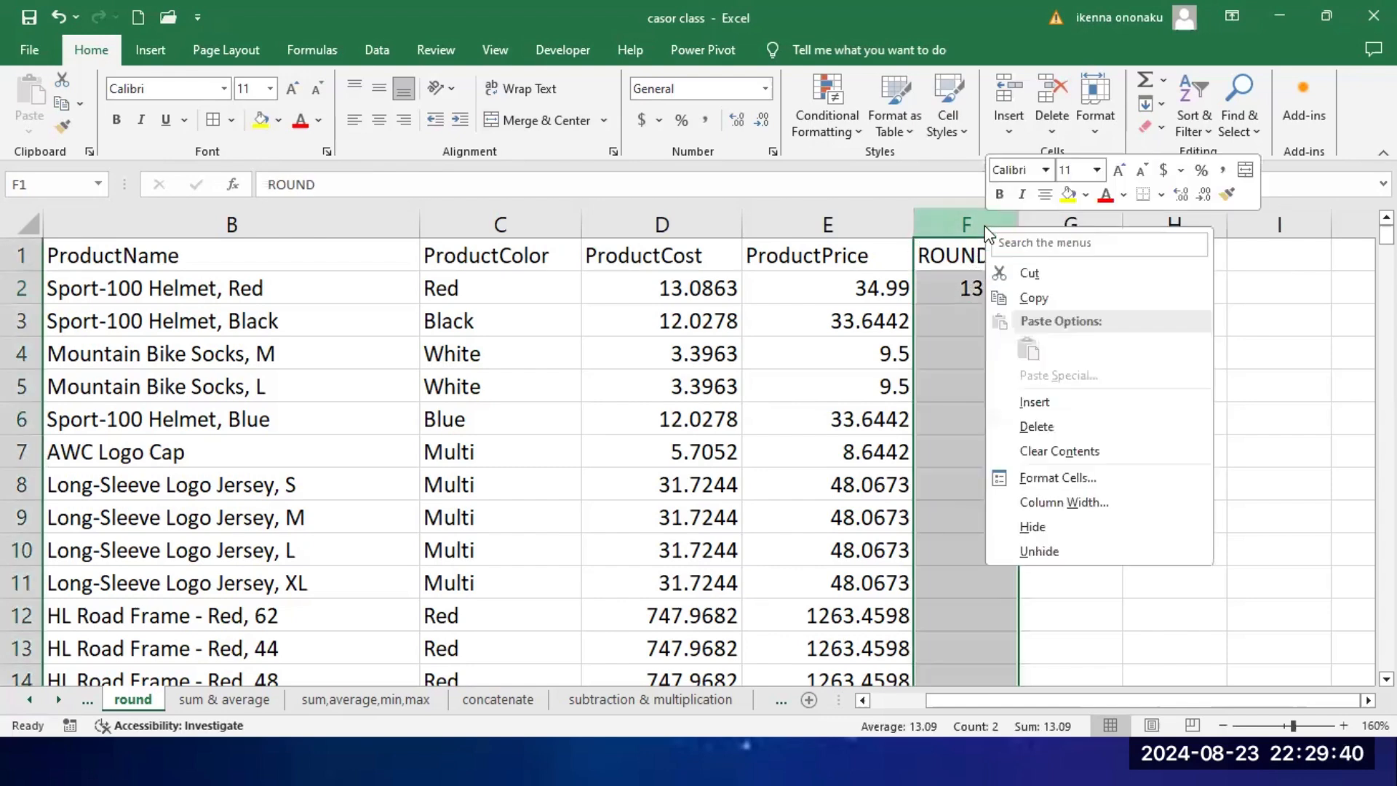
pyautogui.click(1043, 426)
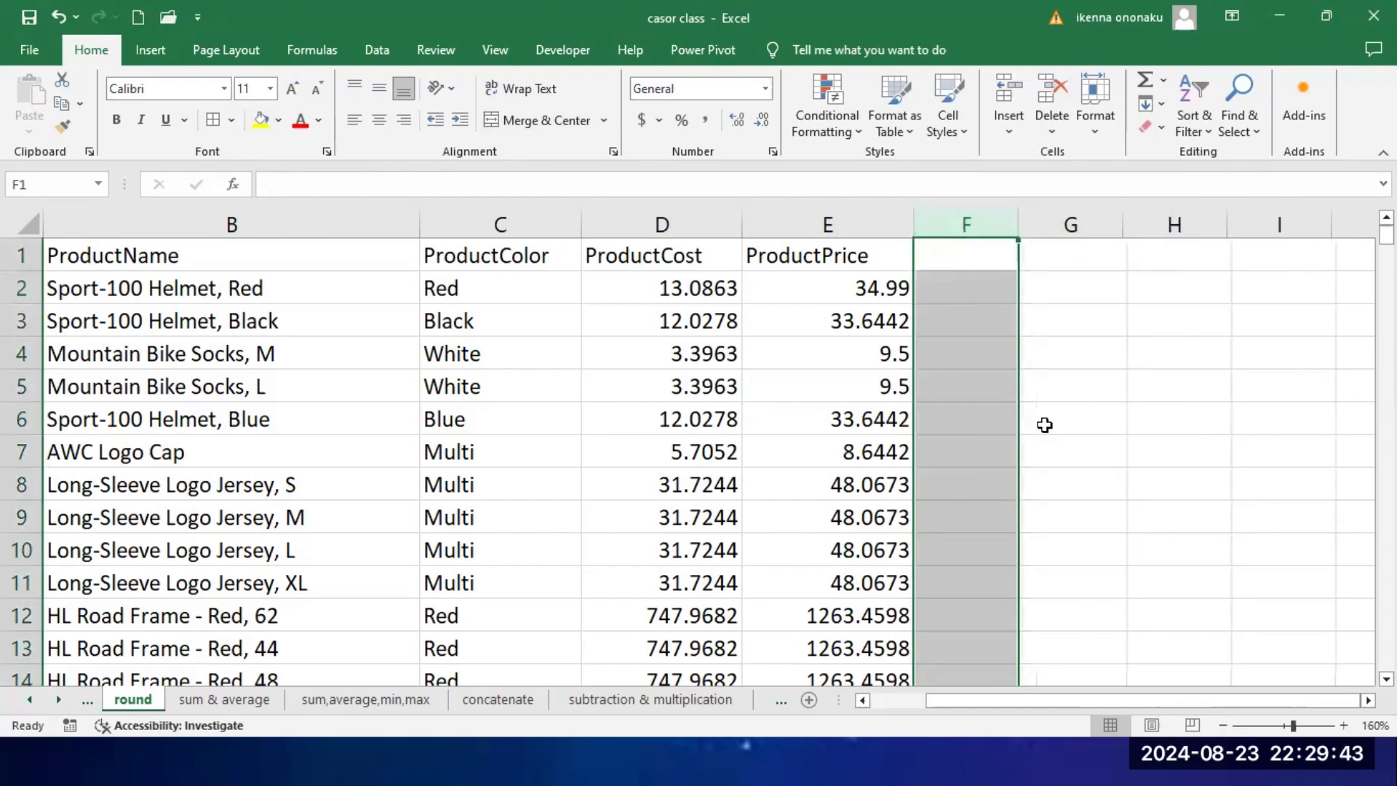
# Step: Reduce the displayed decimals of all ProductCost values, D2 through D294, to two places
pyautogui.click(678, 216)
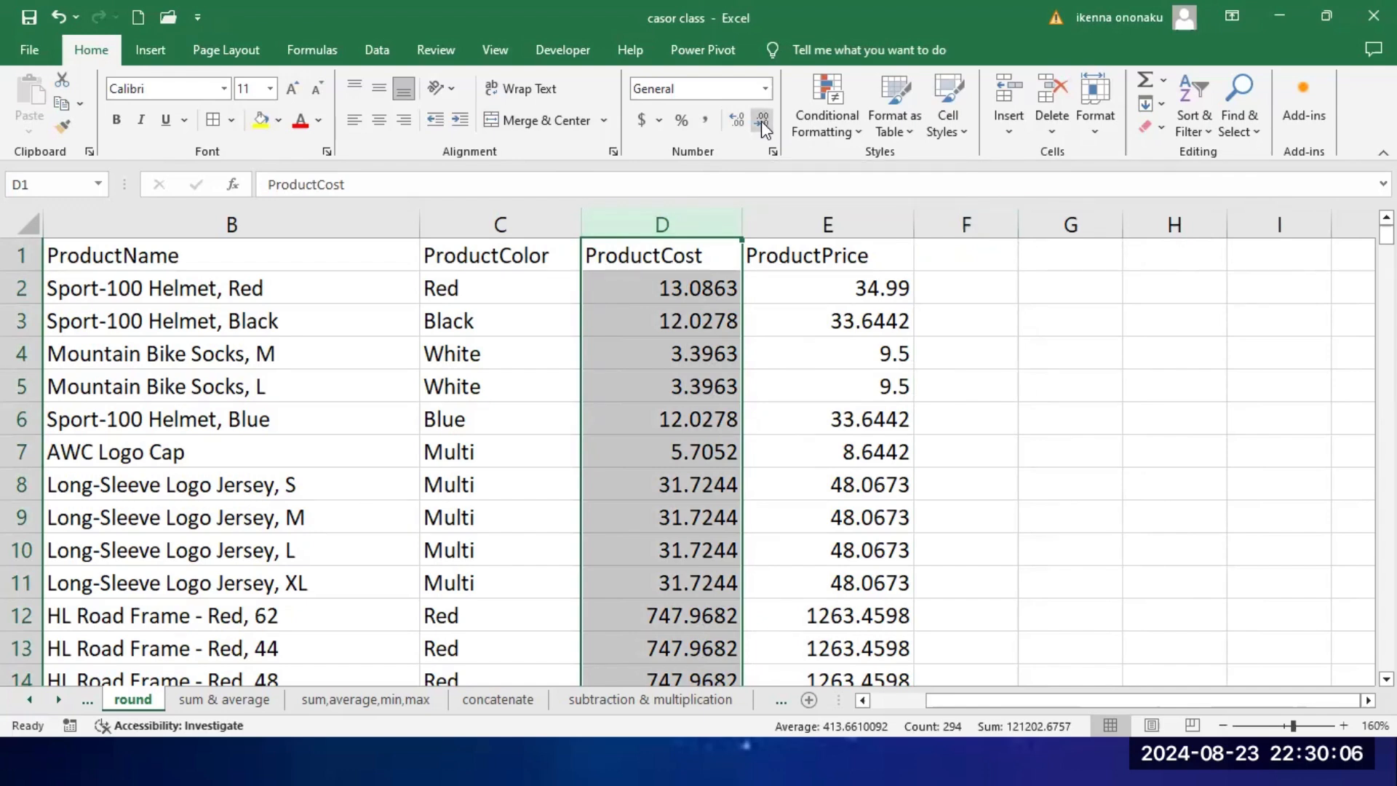
pyautogui.click(665, 292)
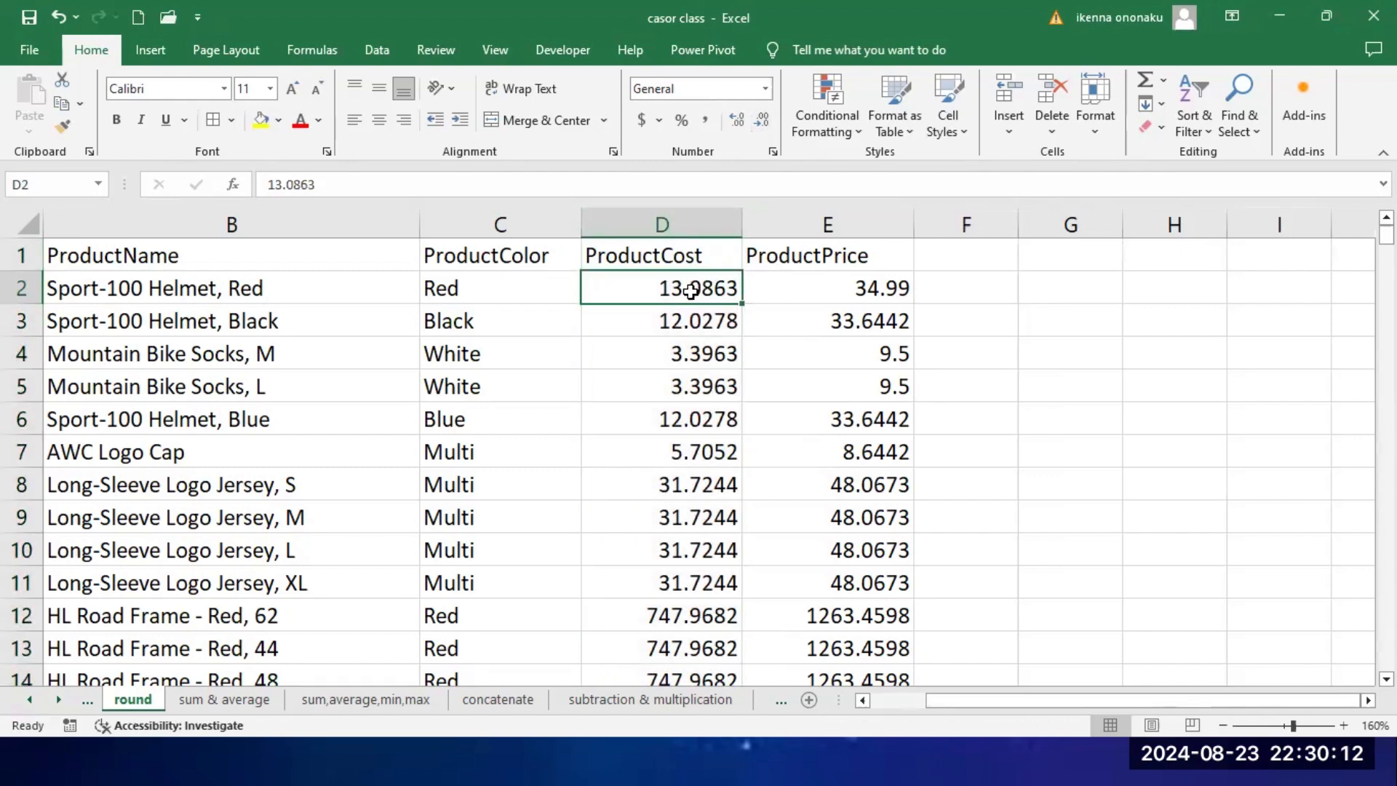
pyautogui.hotkey('ctrl', 'shift', 'Down')
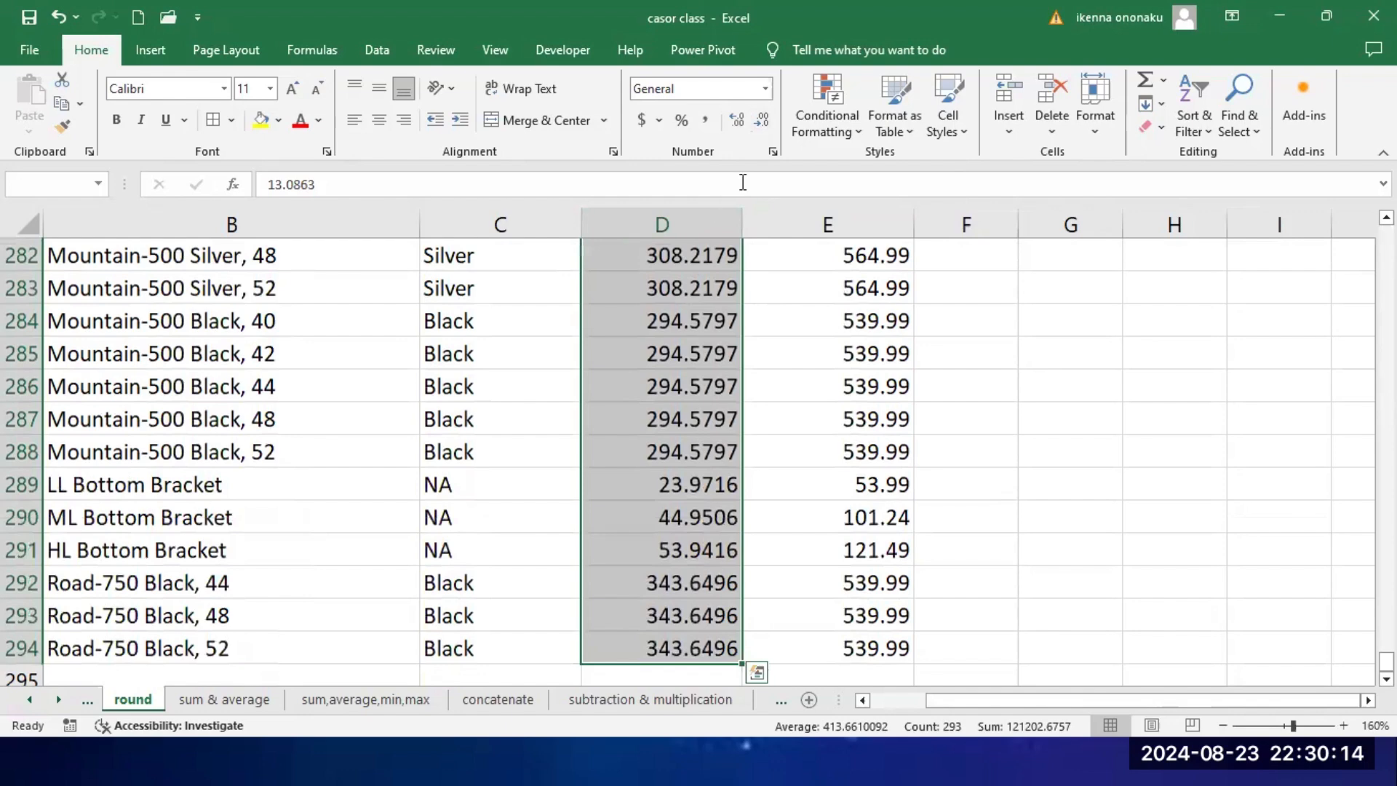
pyautogui.click(761, 123)
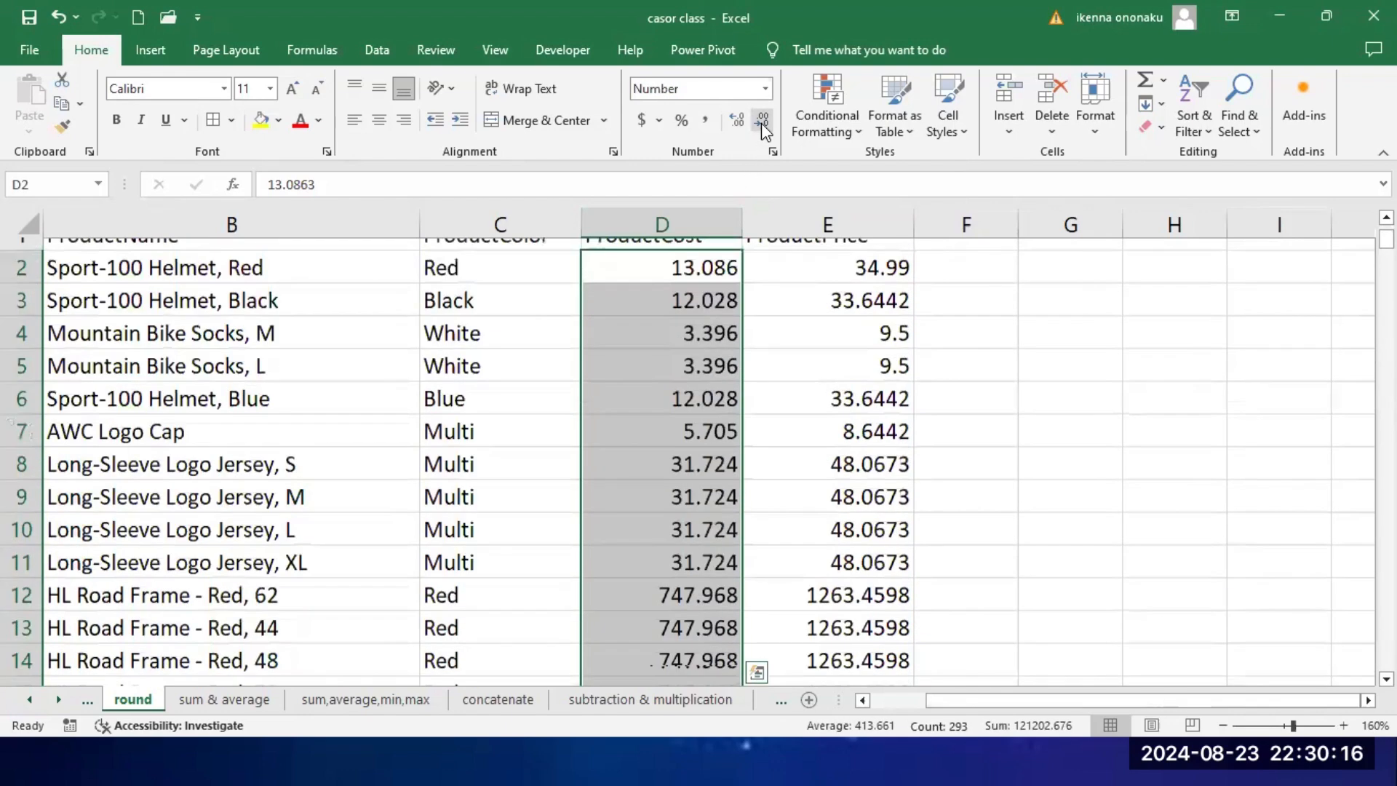
pyautogui.click(760, 122)
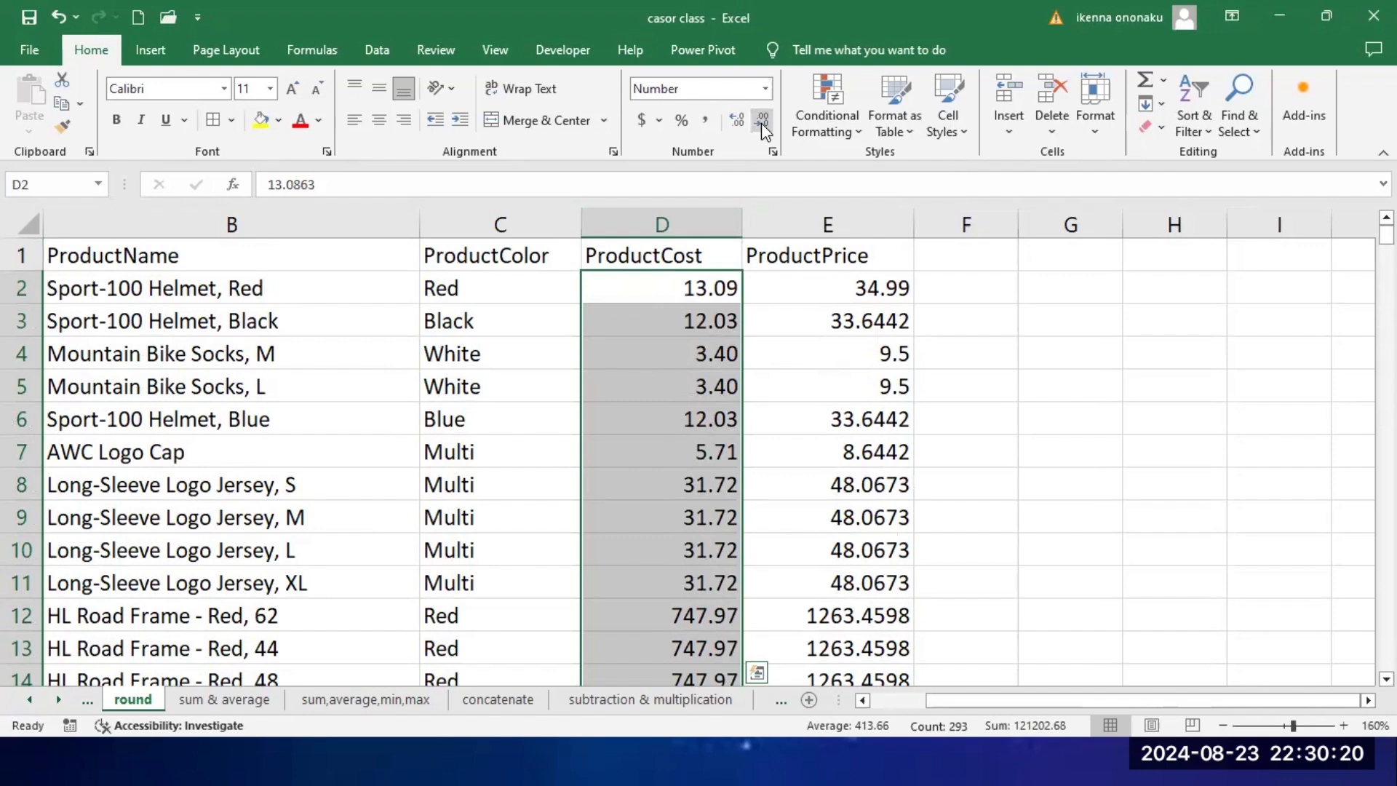
pyautogui.click(801, 345)
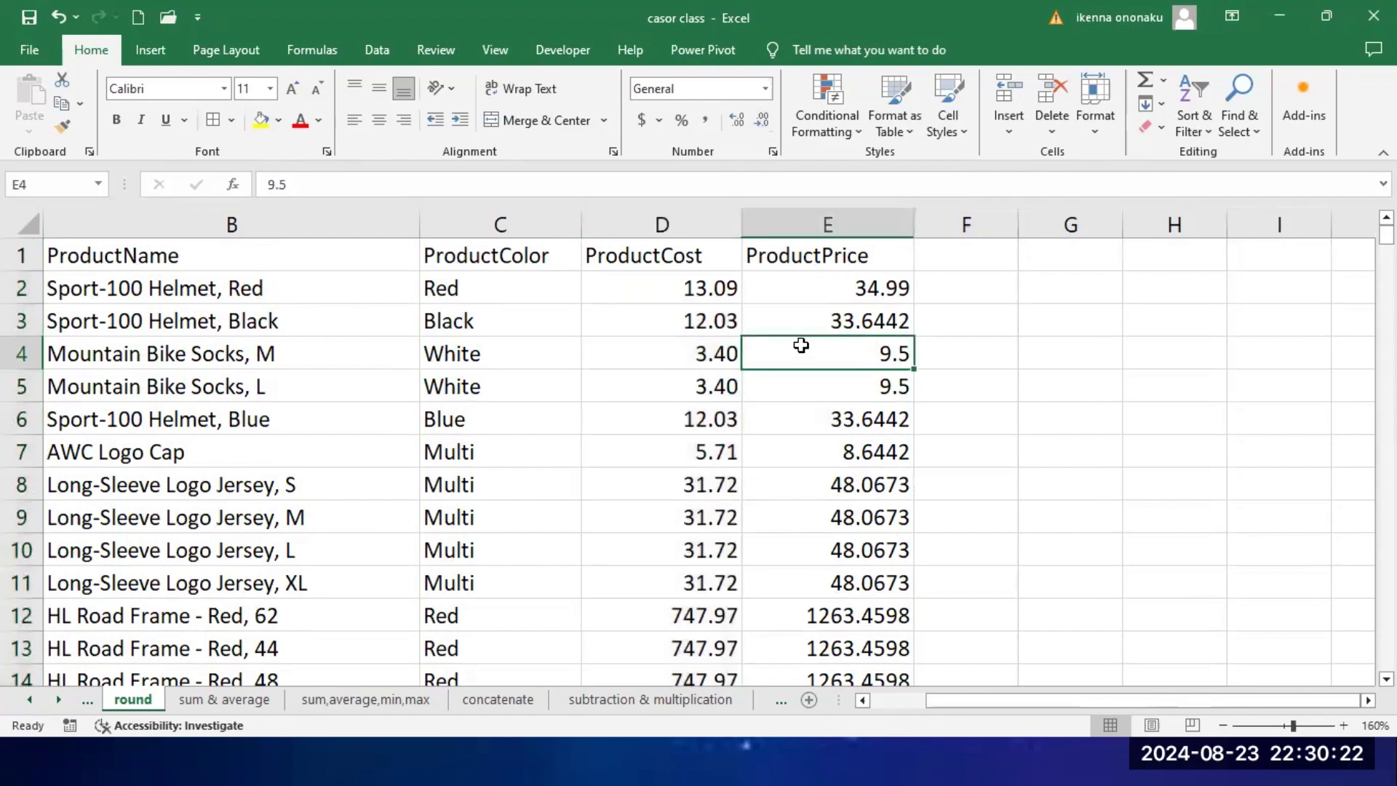
# Step: Undo both decimal-place reductions on the ProductCost values
pyautogui.hotkey('ctrl', 'z')
pyautogui.hotkey('ctrl', 'z')
pyautogui.click(832, 318)
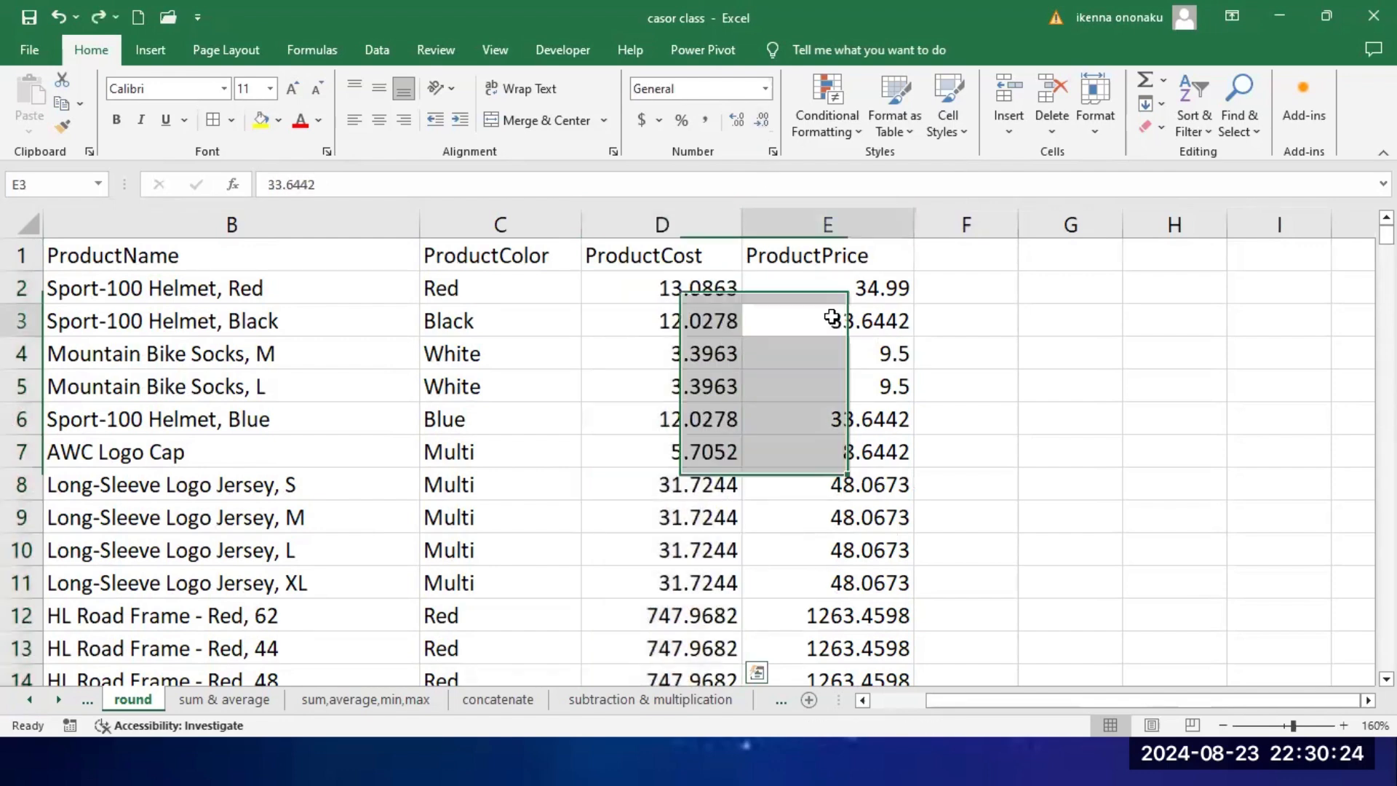
# Step: Increase the displayed decimals of all ProductCost values, D2 through D294, to seven places
pyautogui.click(685, 288)
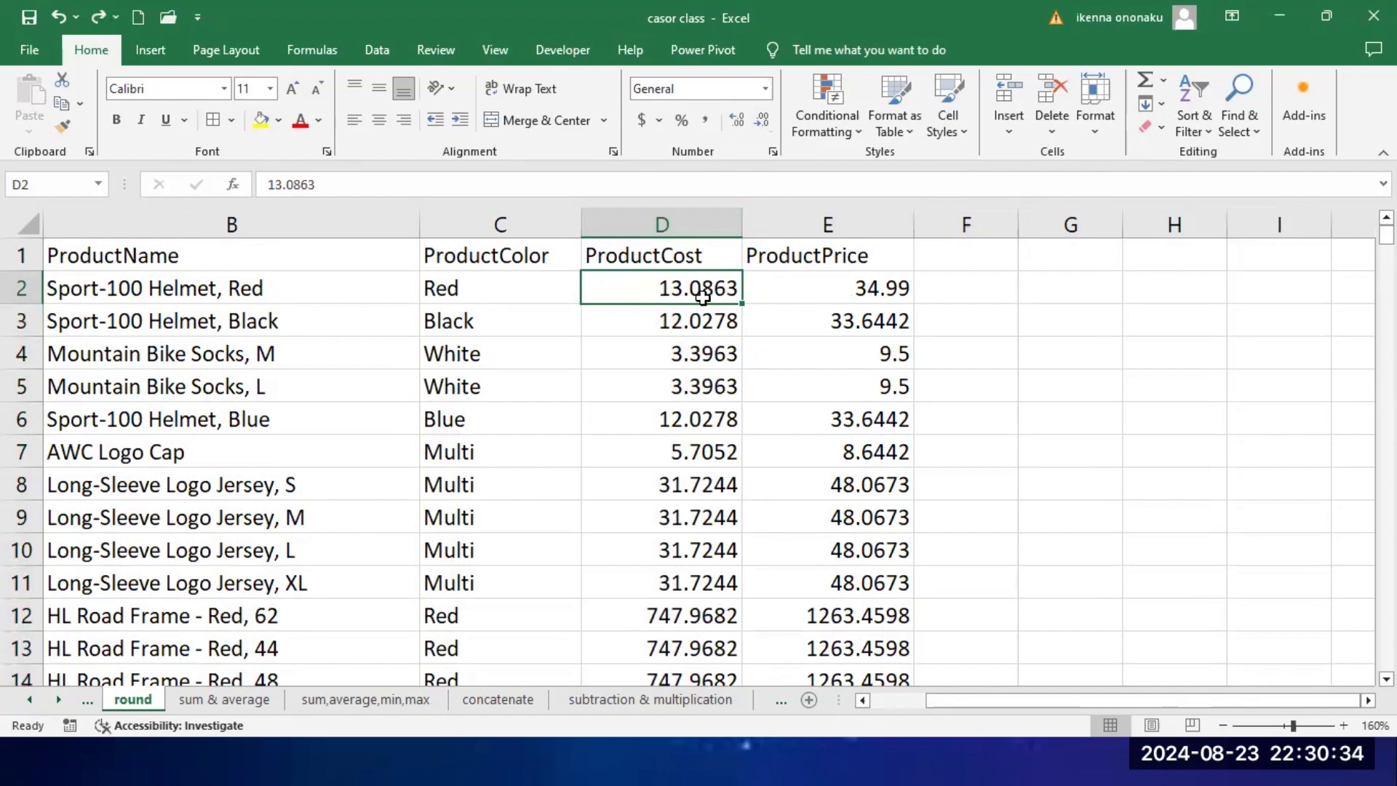
pyautogui.hotkey('ctrl', 'shift', 'Down')
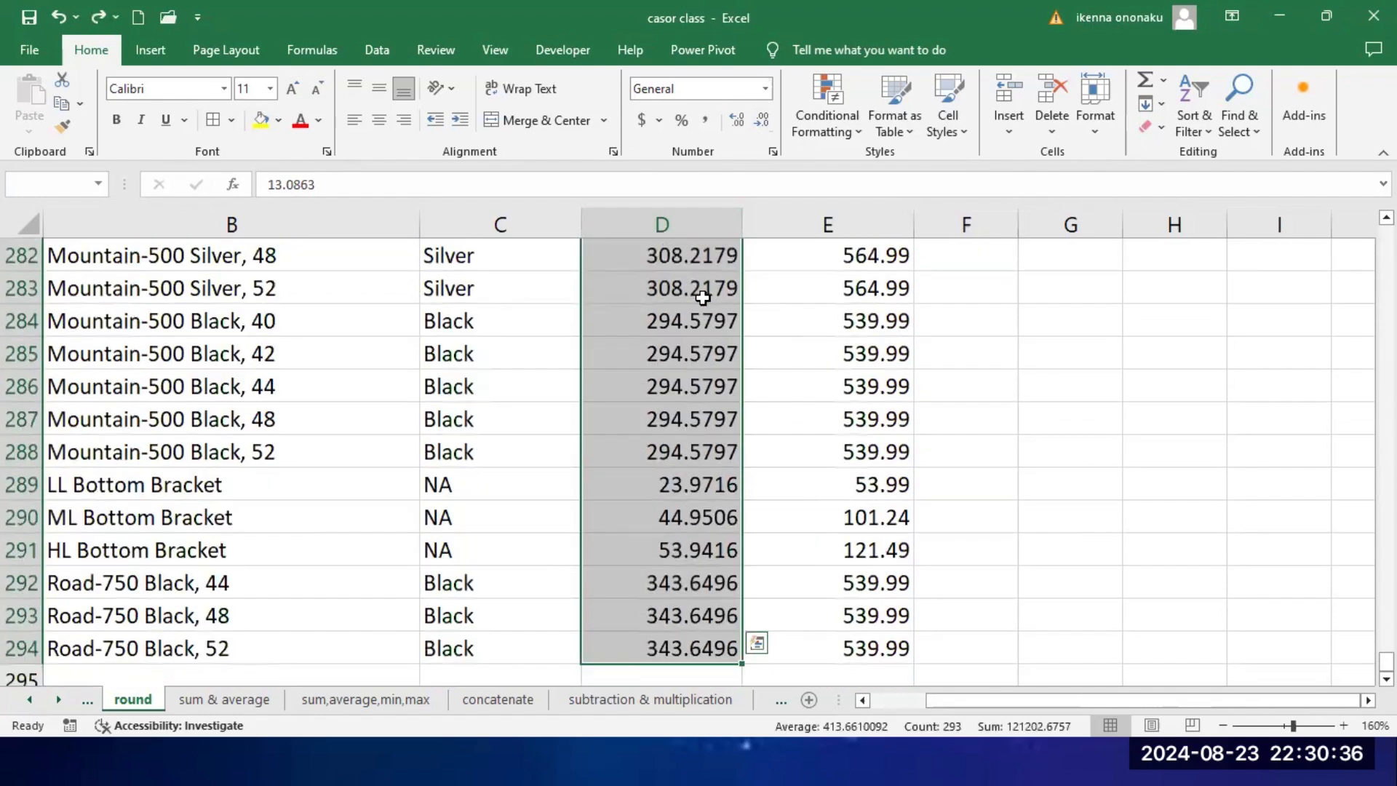
pyautogui.click(737, 121)
pyautogui.click(736, 121)
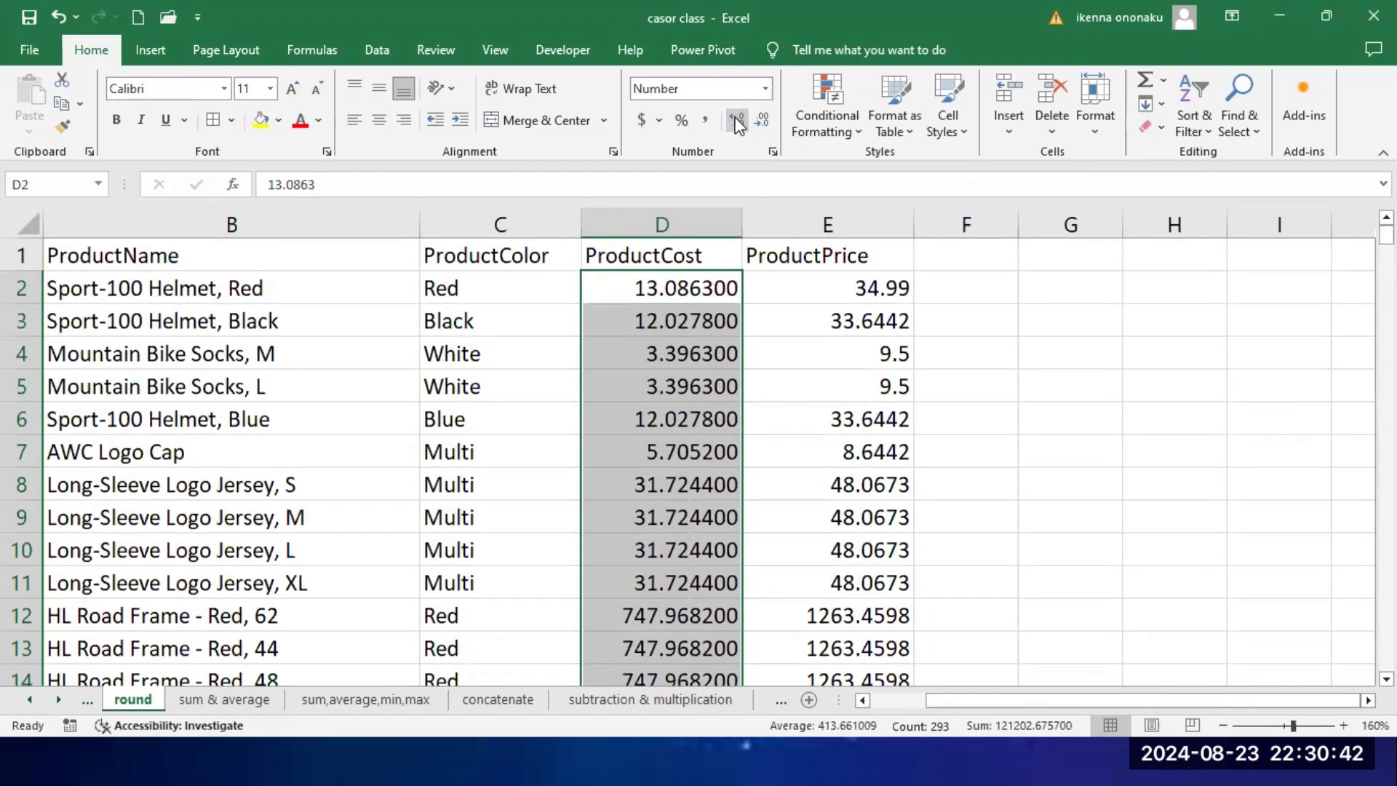
pyautogui.click(736, 121)
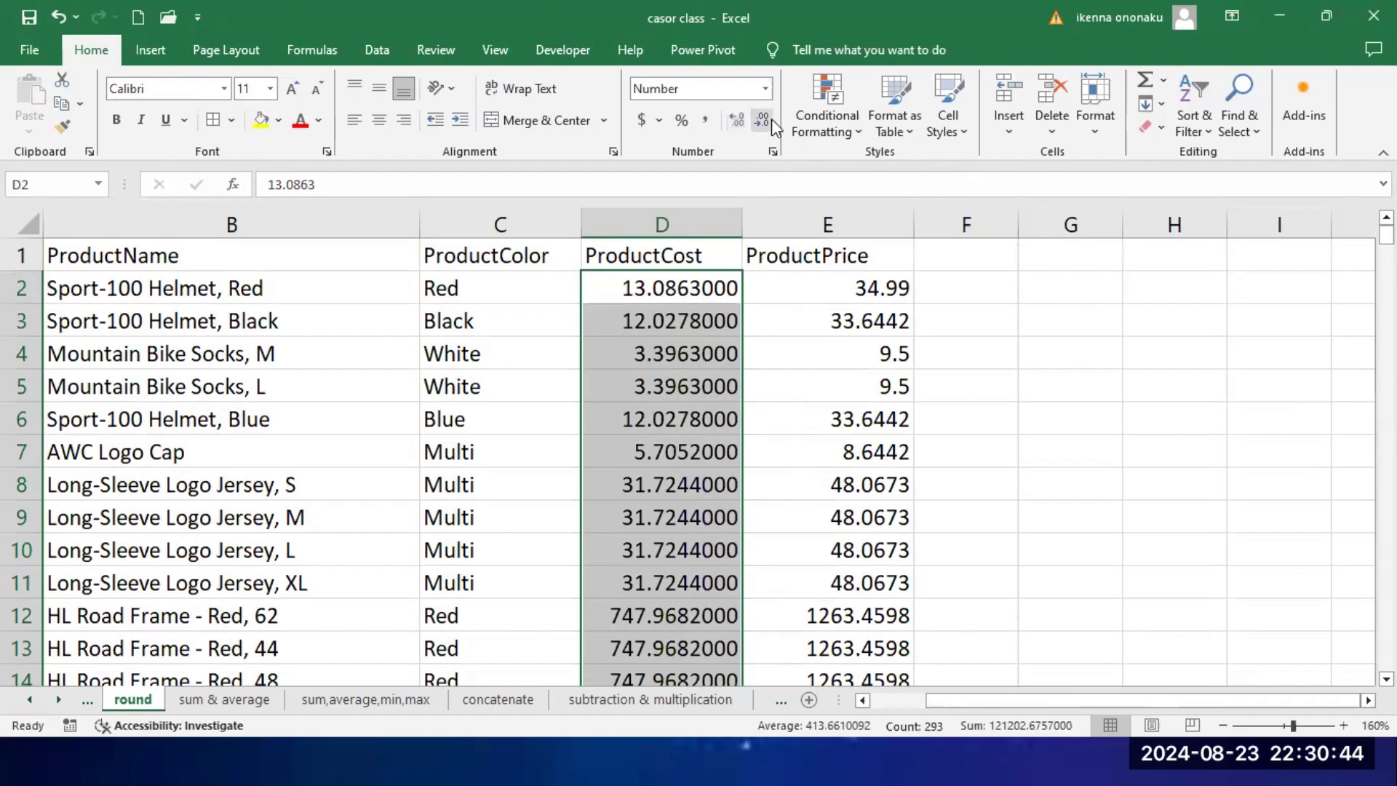
# Step: Reduce the displayed decimals of the selected ProductCost values to two places
pyautogui.click(760, 120)
pyautogui.click(760, 121)
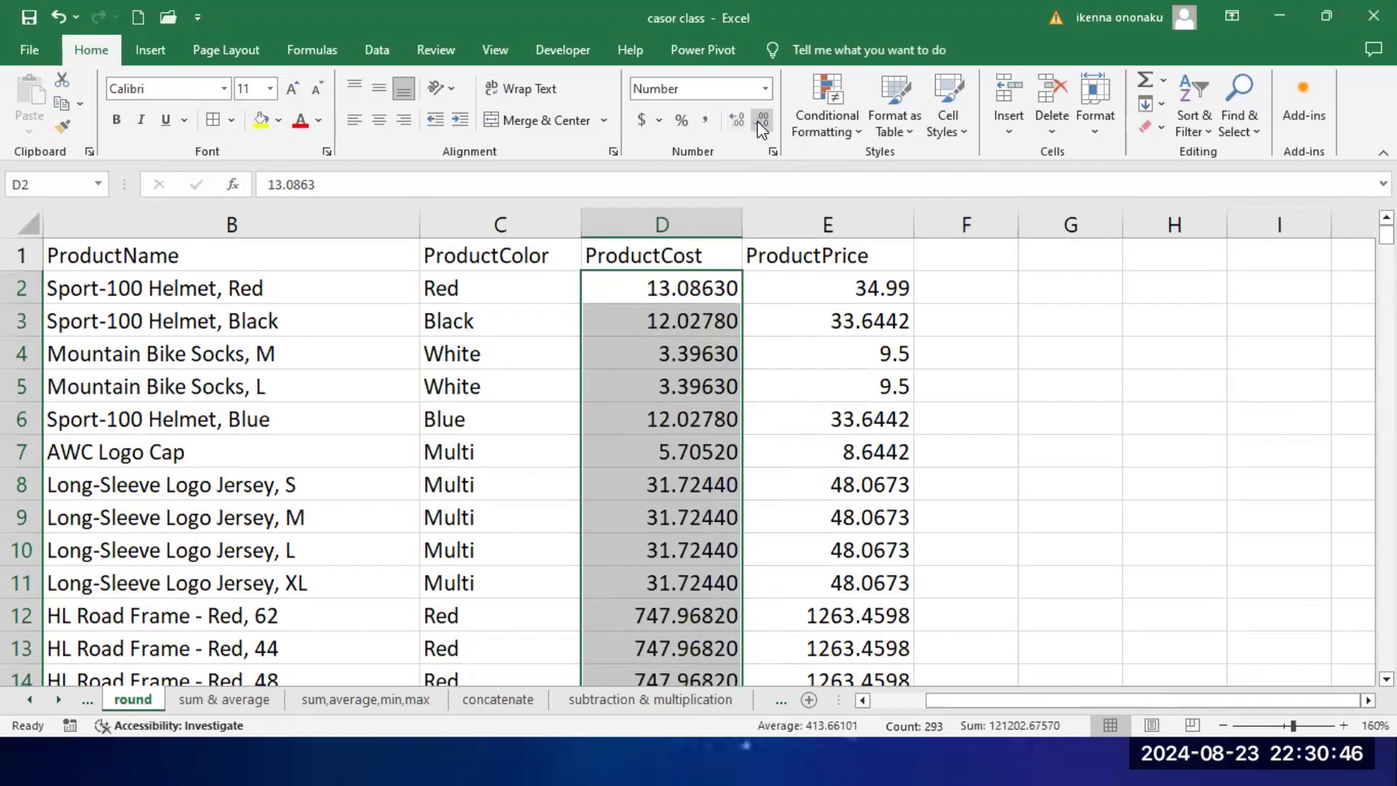
pyautogui.click(760, 121)
pyautogui.click(760, 121)
pyautogui.click(760, 121)
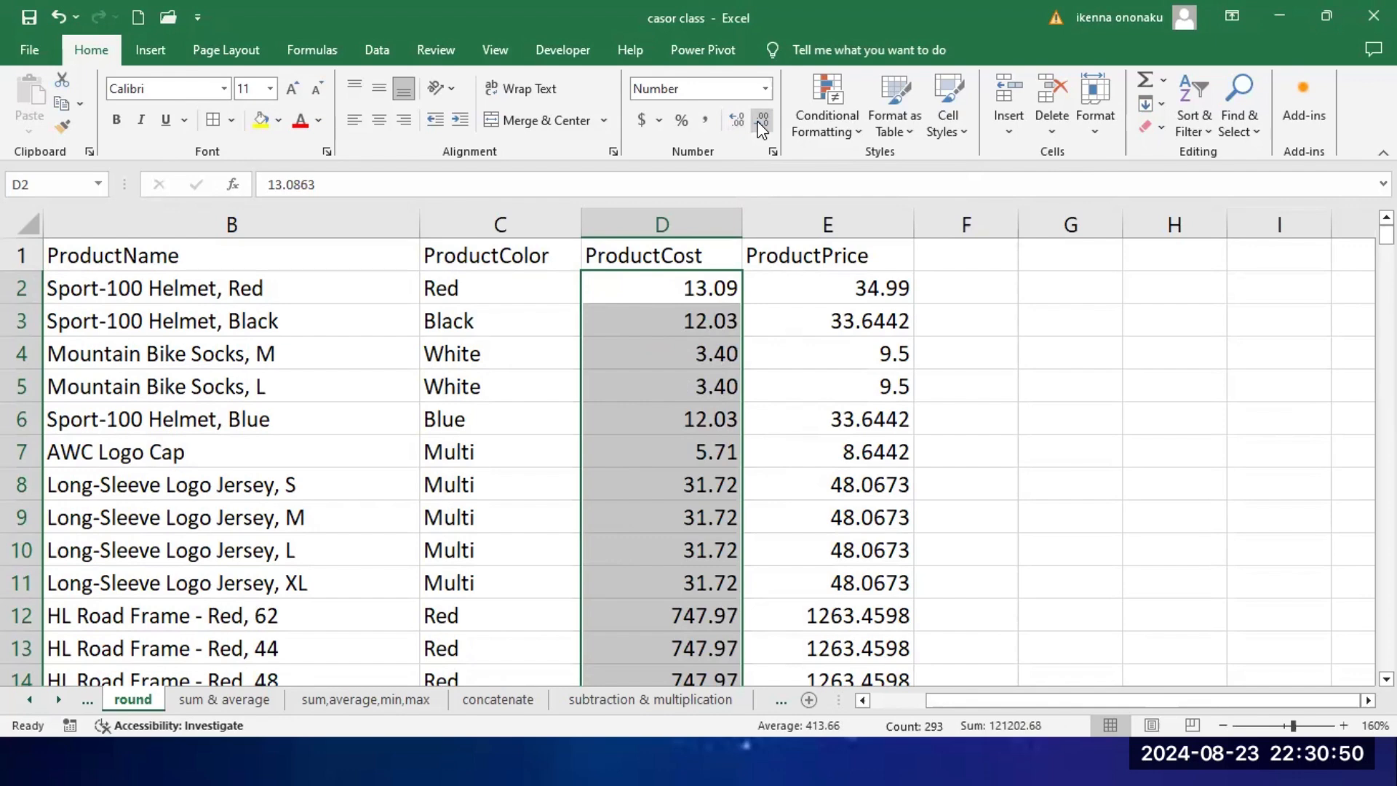
# Step: Format all ProductPrice values, E2 through E294, in the Format Cells dialog with the Number category and 2 decimal places
pyautogui.click(830, 413)
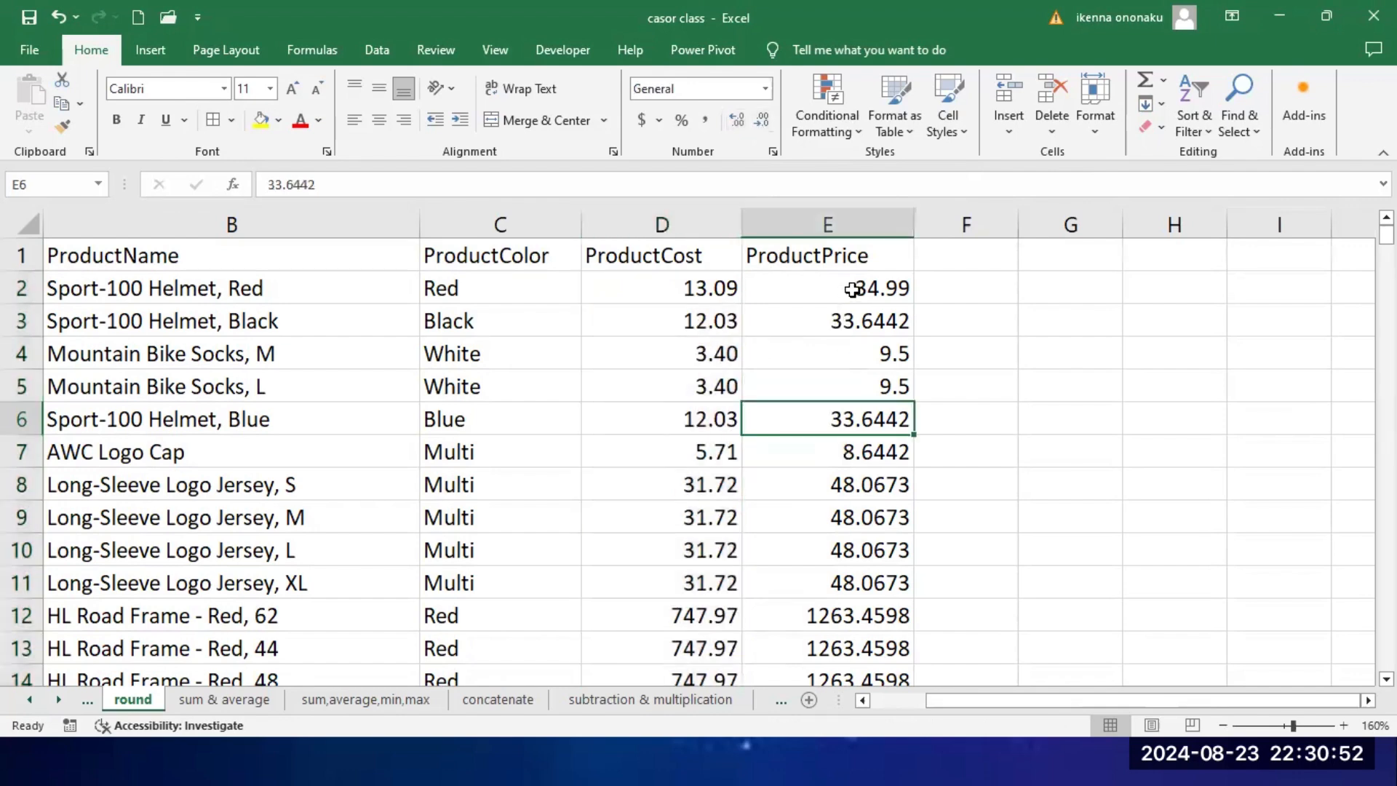
pyautogui.click(852, 290)
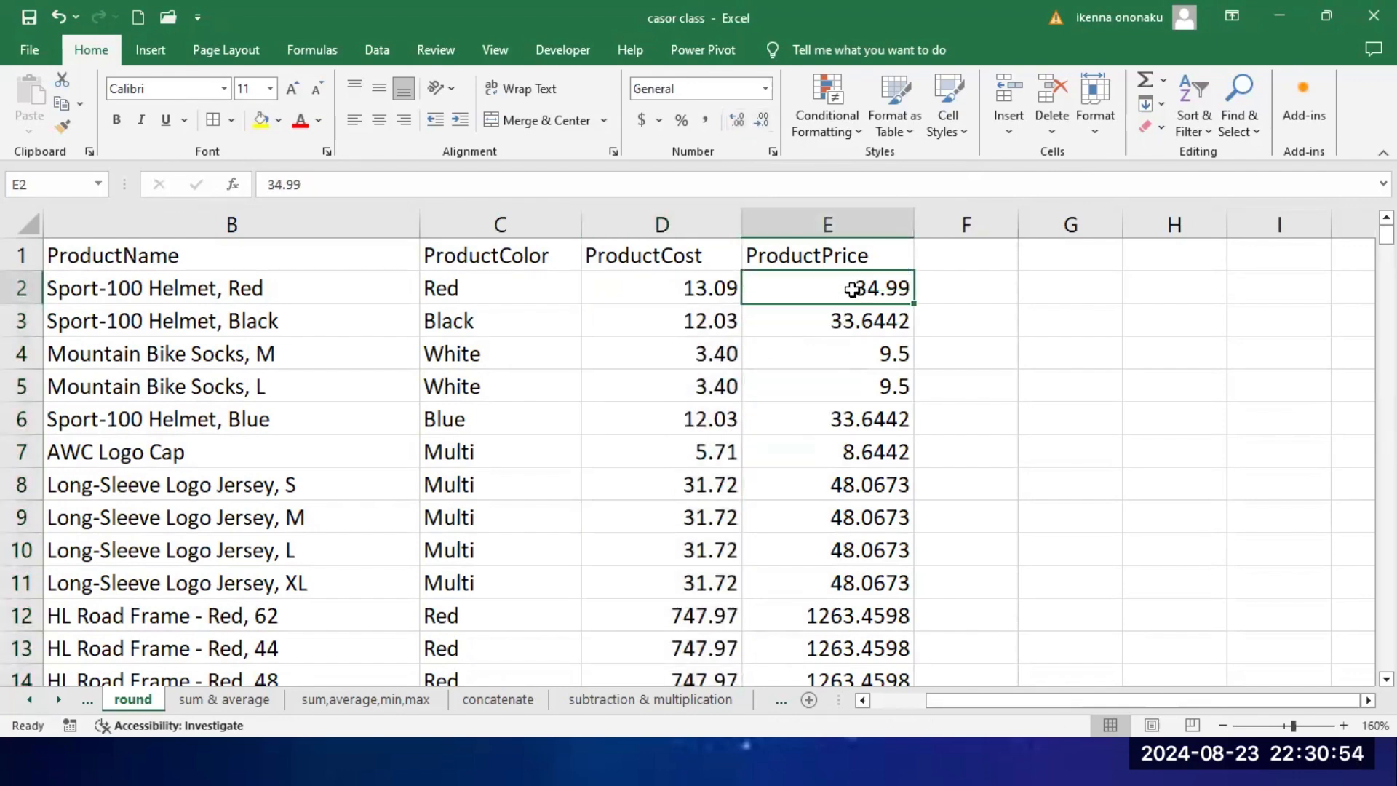
pyautogui.hotkey('ctrl', 'shift', 'Down')
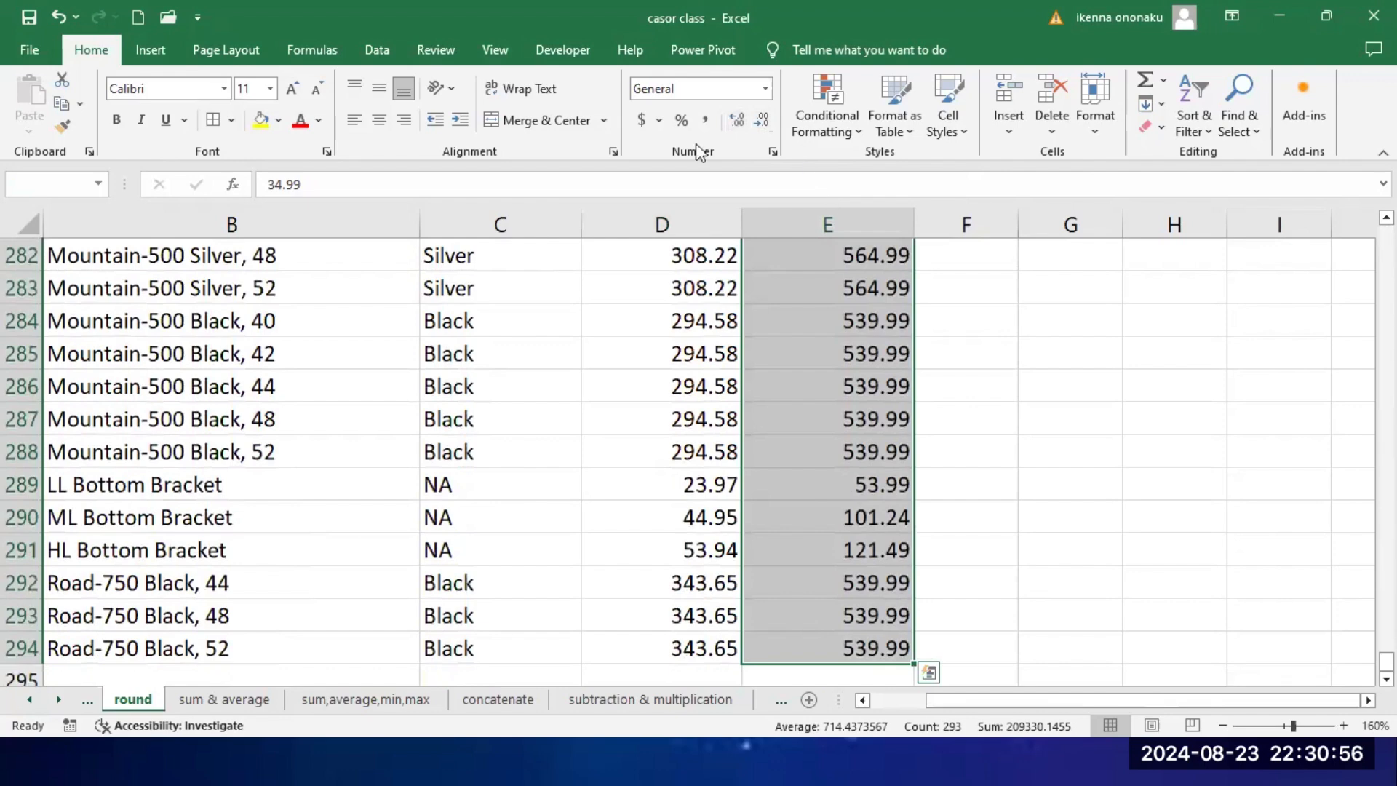
pyautogui.click(613, 153)
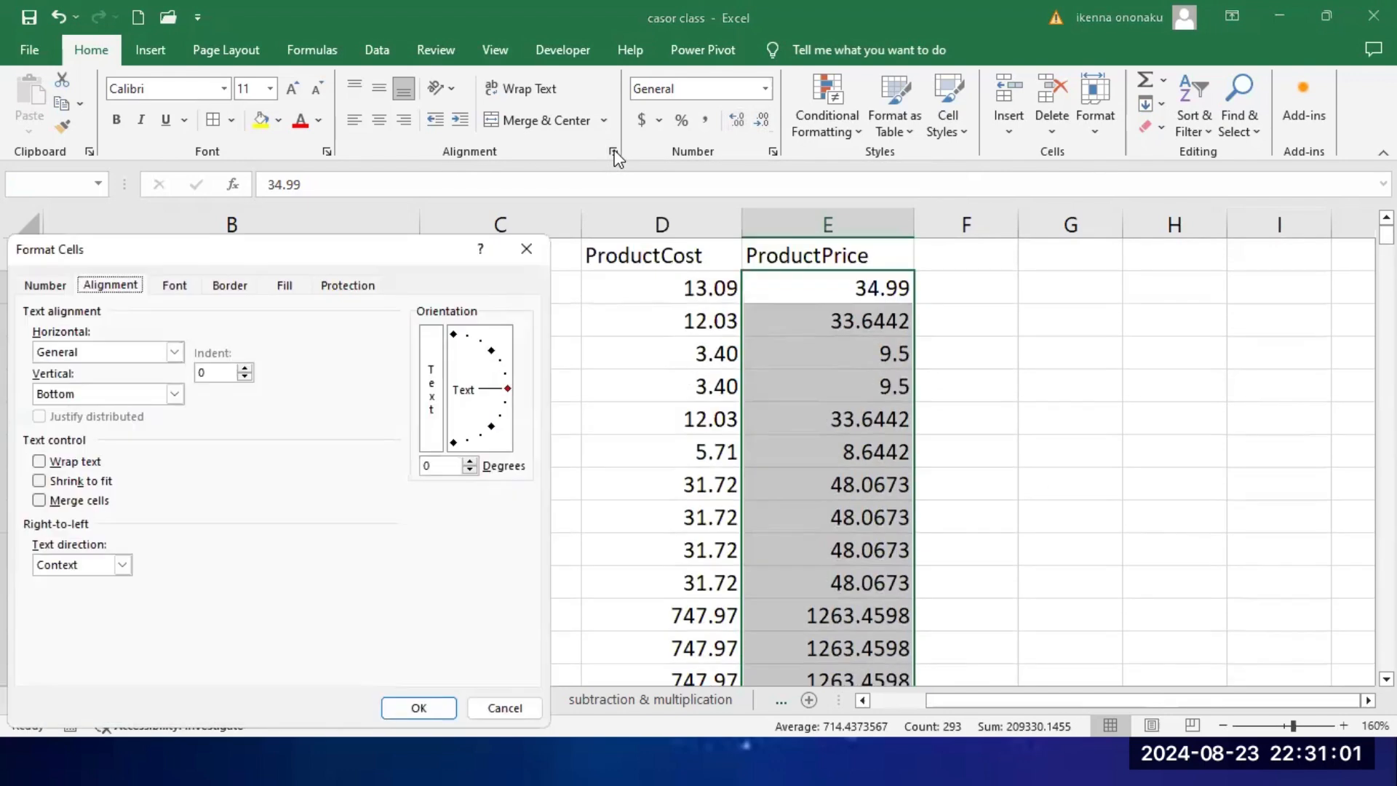
pyautogui.click(46, 287)
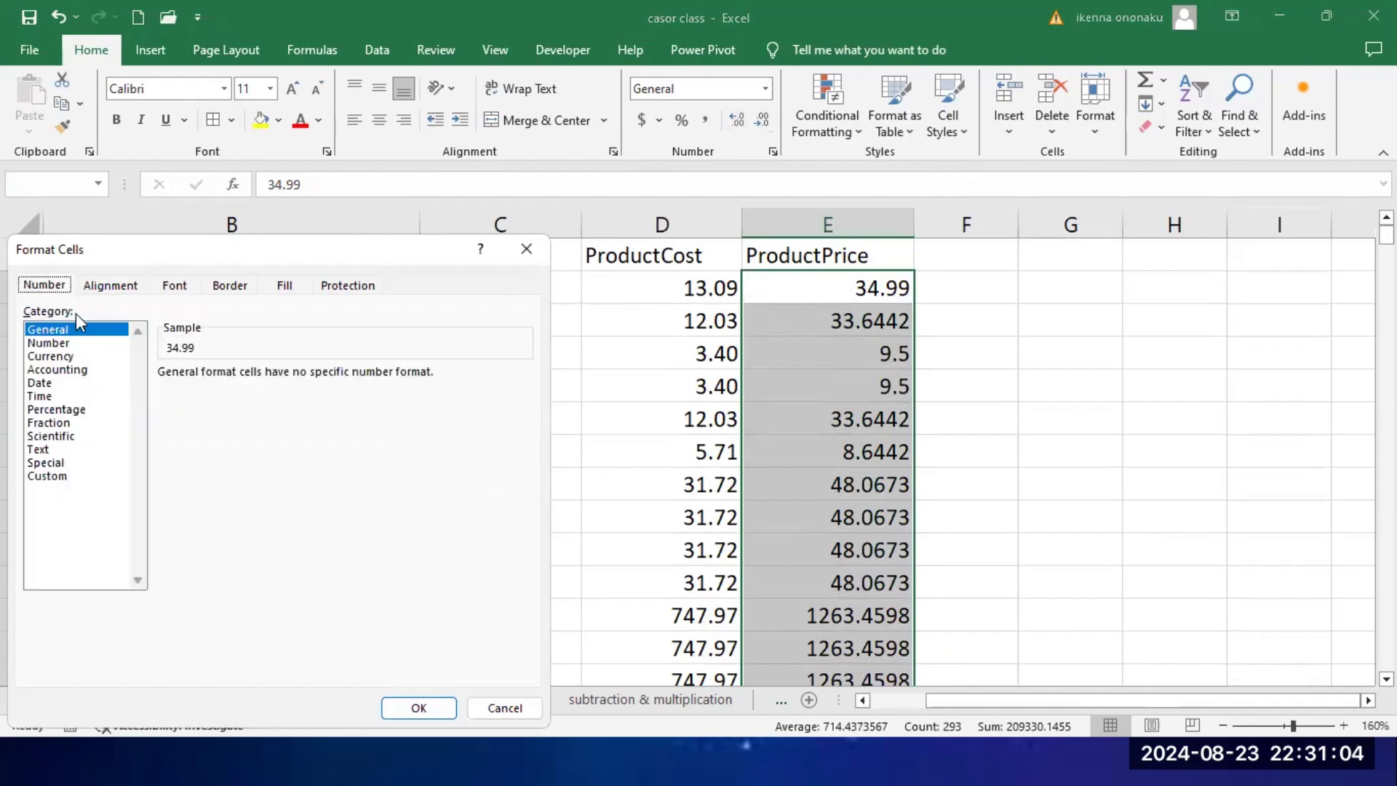
pyautogui.click(50, 343)
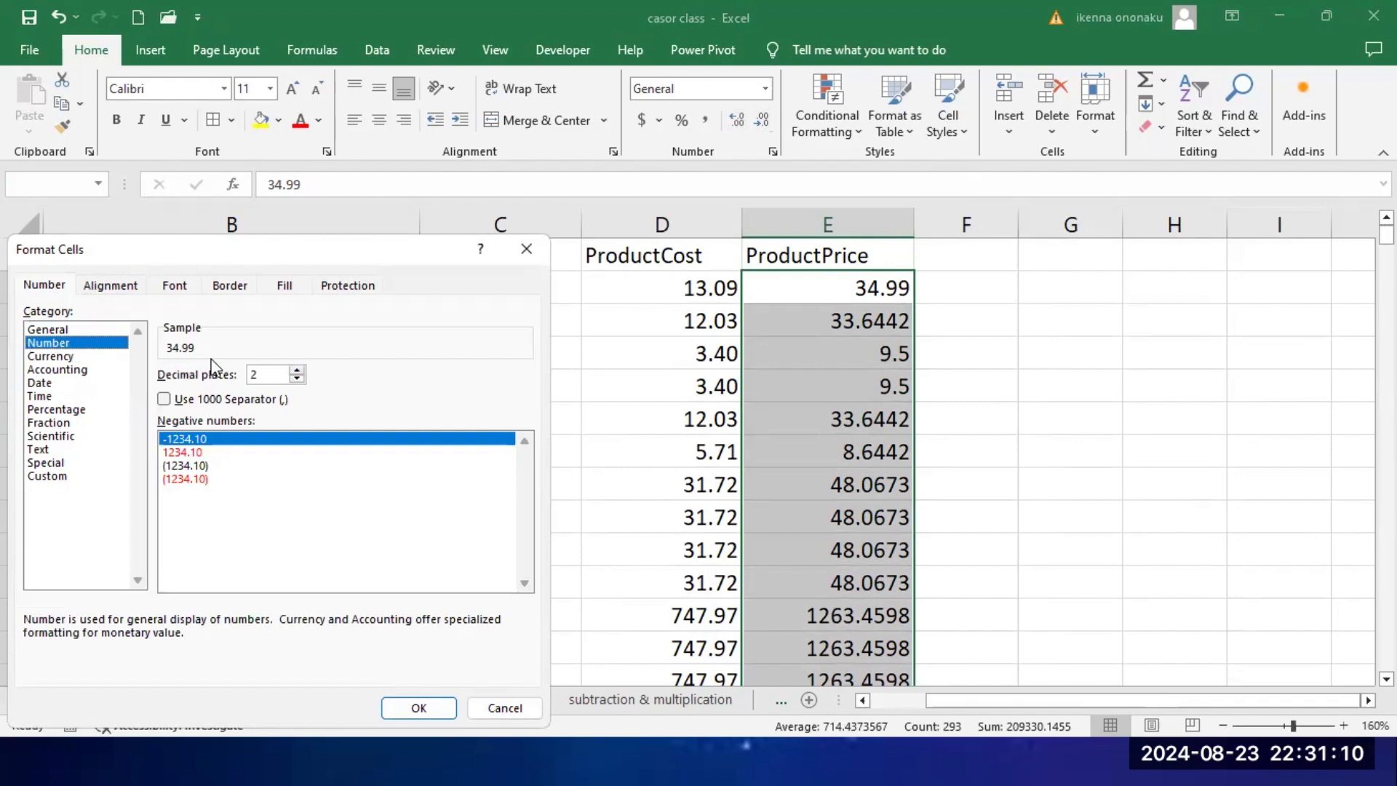
pyautogui.click(296, 370)
pyautogui.click(297, 378)
pyautogui.click(427, 705)
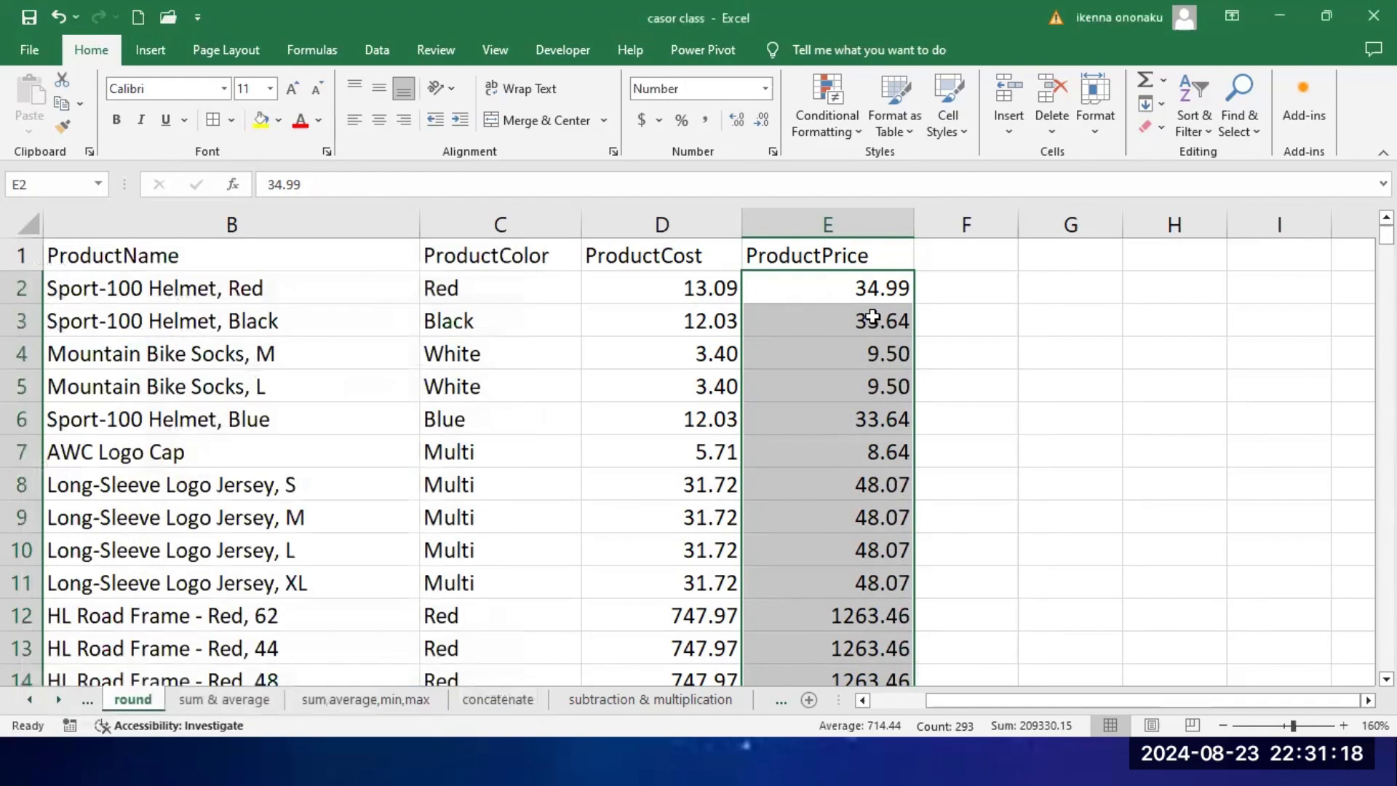
pyautogui.click(878, 294)
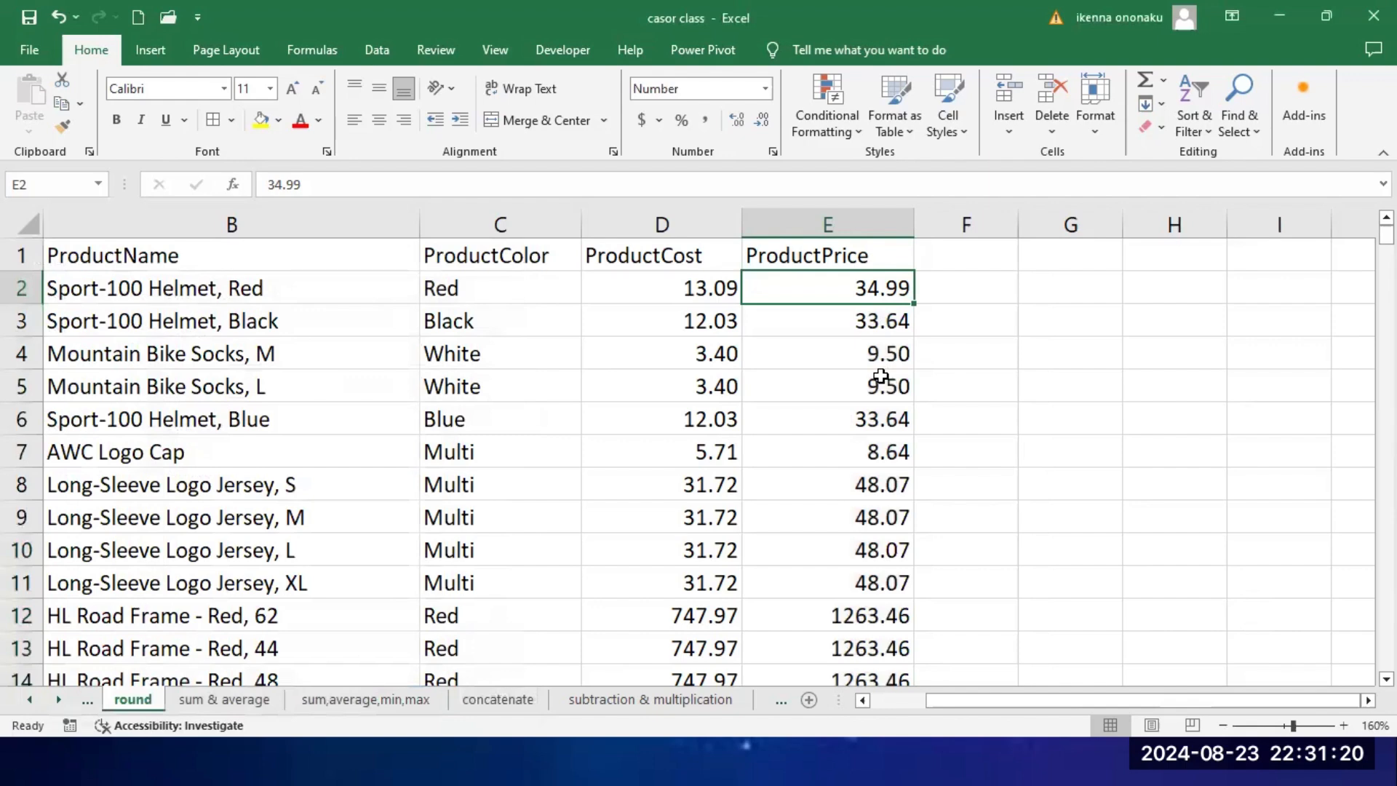